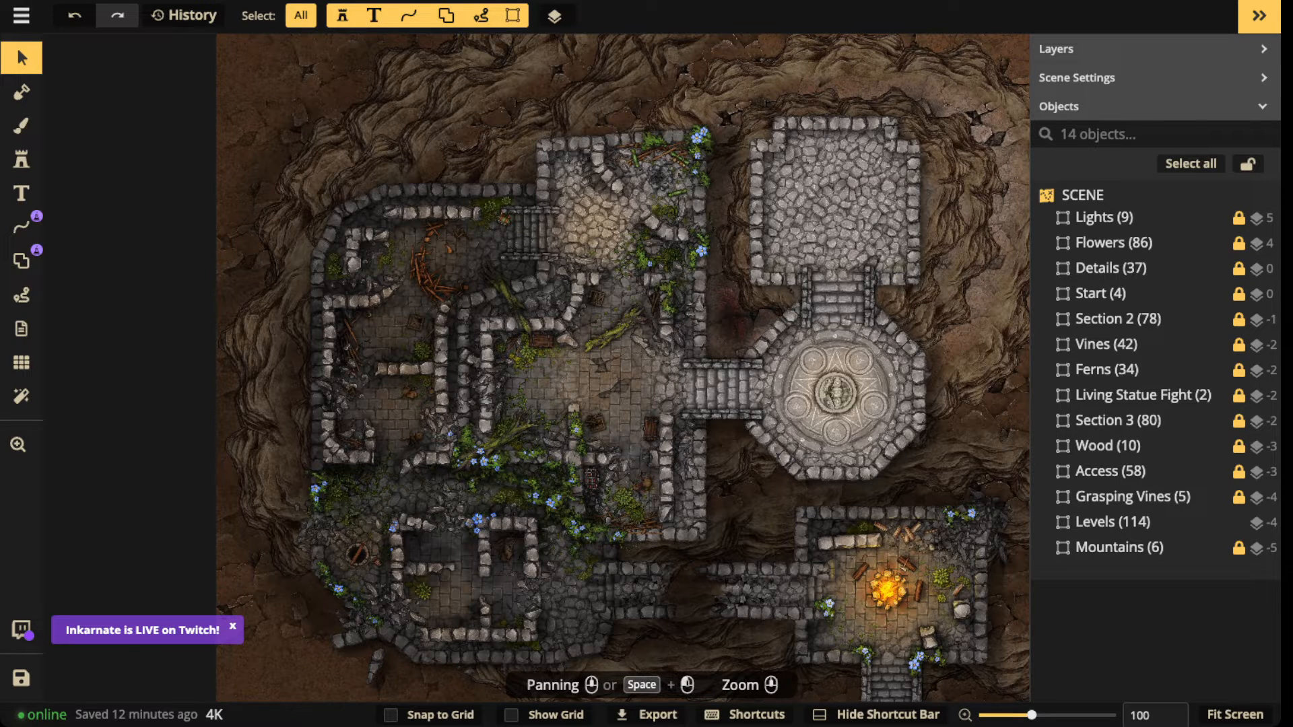
# Step: In the Levels group, delete the wall around the square room north of the octagon and its two stone floor pieces
pyautogui.scroll(4, 519, 207)
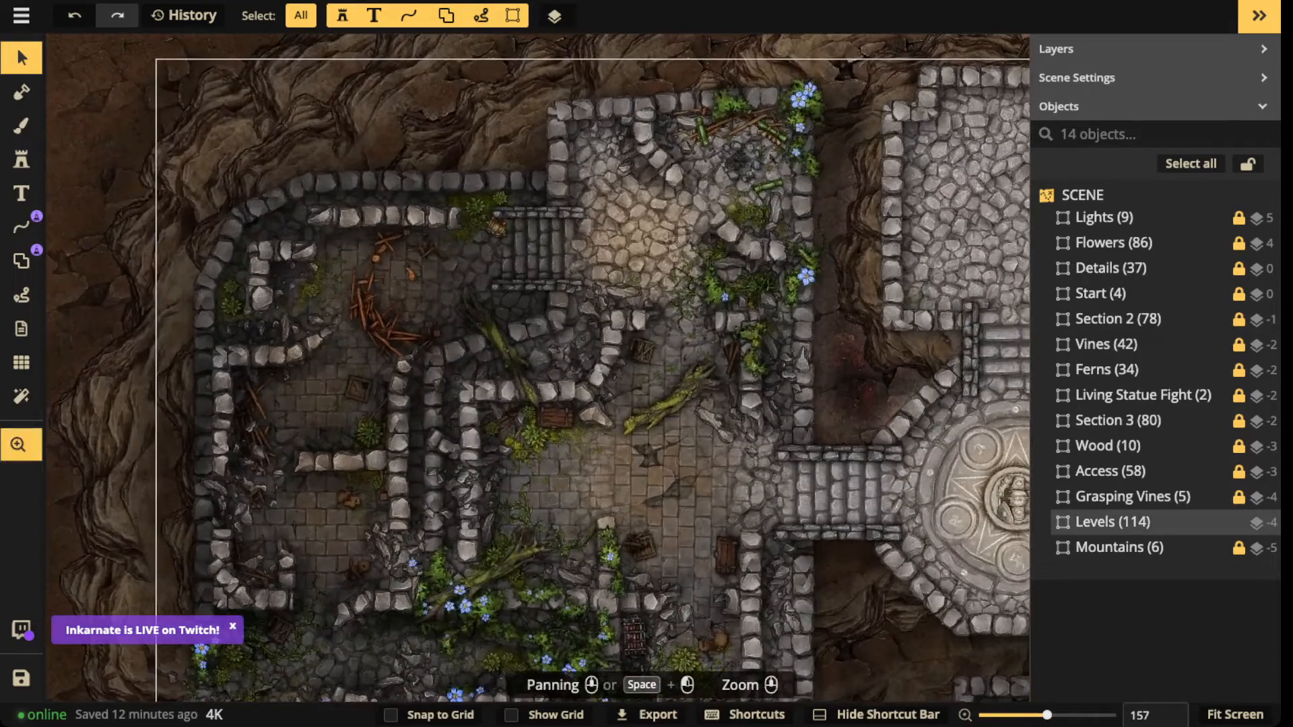
pyautogui.moveTo(773, 159); pyautogui.dragTo(278, 327)
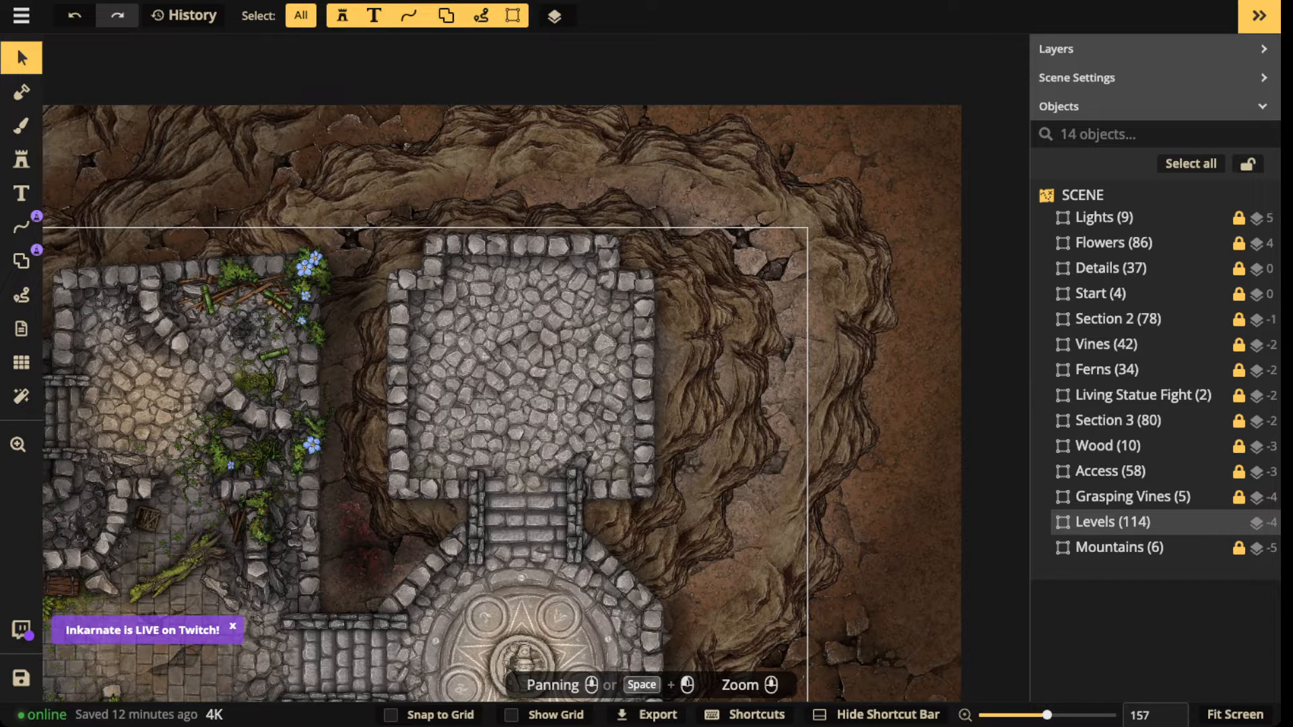
pyautogui.scroll(4, 458, 121)
pyautogui.moveTo(606, 438); pyautogui.dragTo(678, 259)
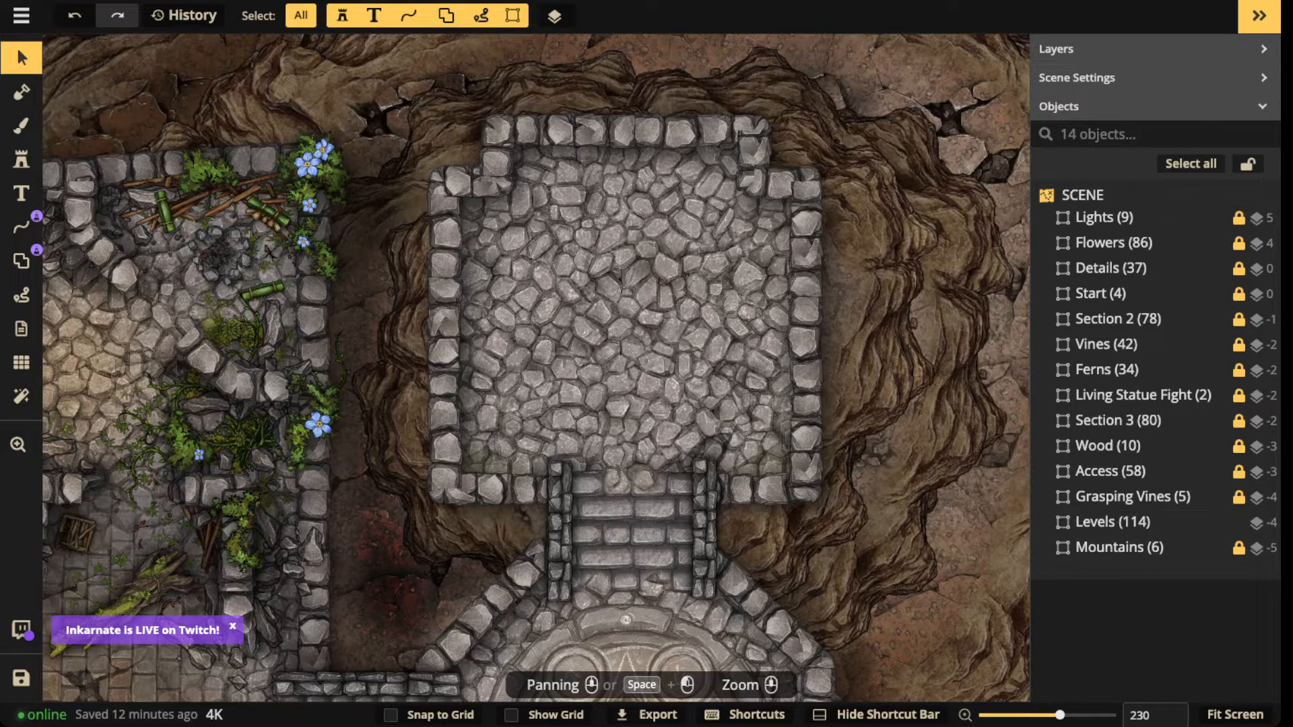
pyautogui.click(1113, 522)
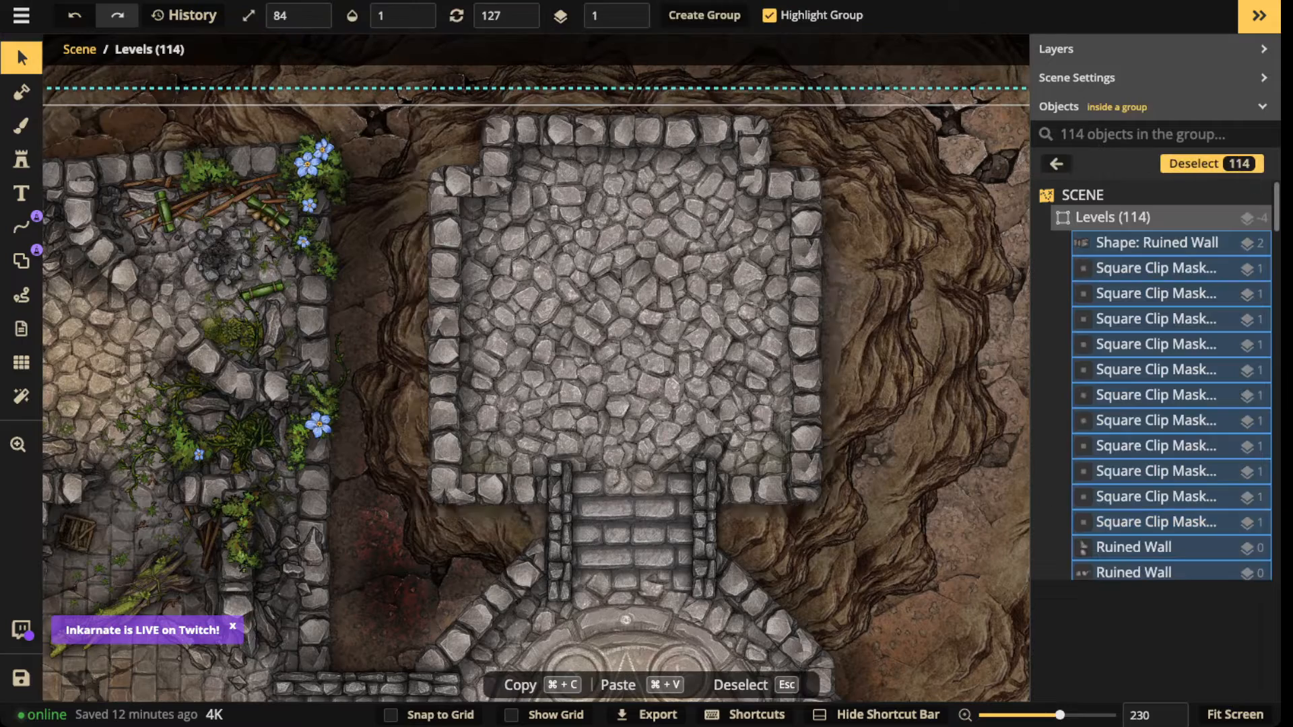
pyautogui.click(805, 397)
pyautogui.press('Delete')
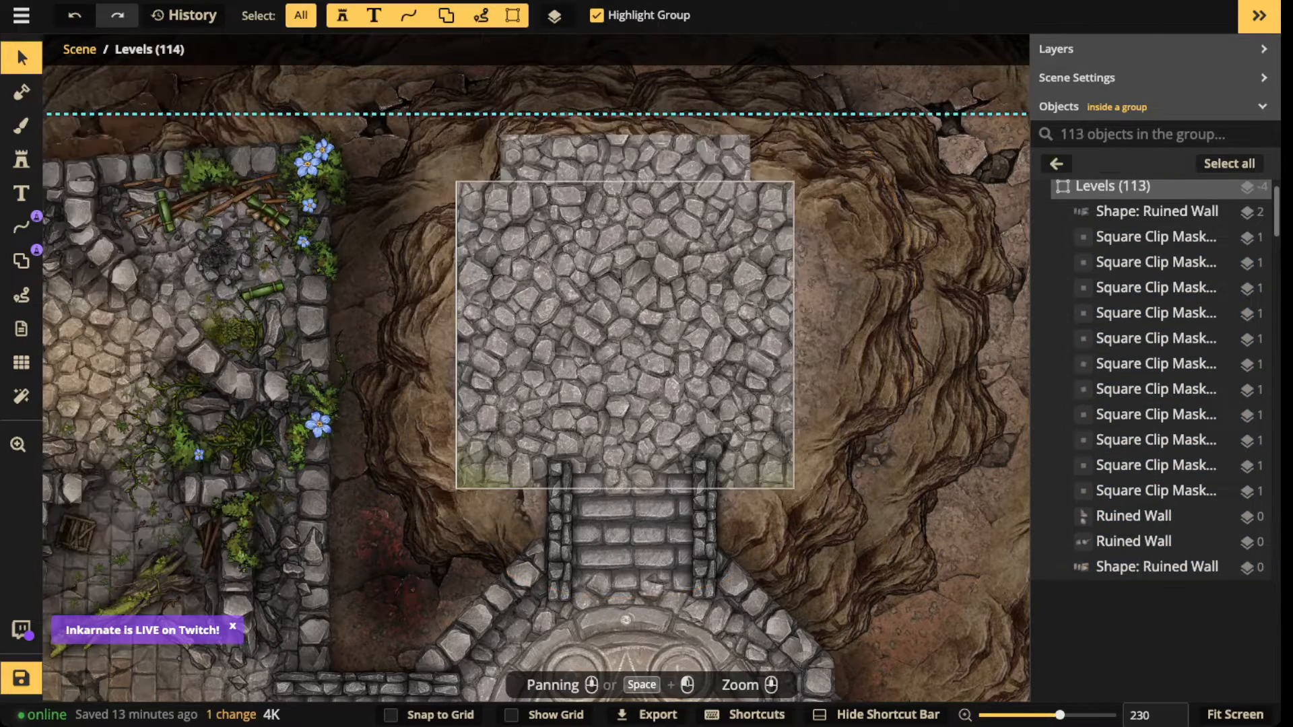
pyautogui.click(628, 296)
pyautogui.press('Delete')
pyautogui.click(628, 297)
pyautogui.press('Delete')
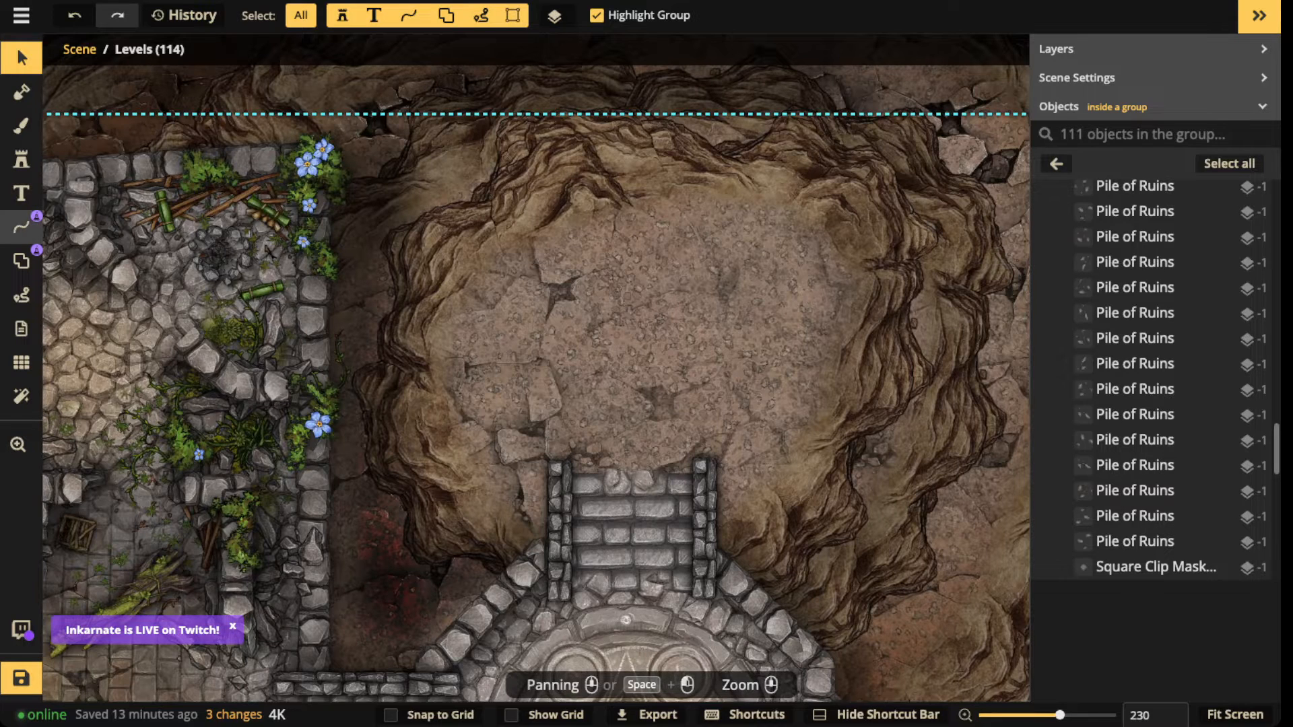
# Step: Draw an unfilled elliptical shape with the ruined wall stroke in the cleared area above the stairs
pyautogui.click(21, 261)
pyautogui.click(140, 355)
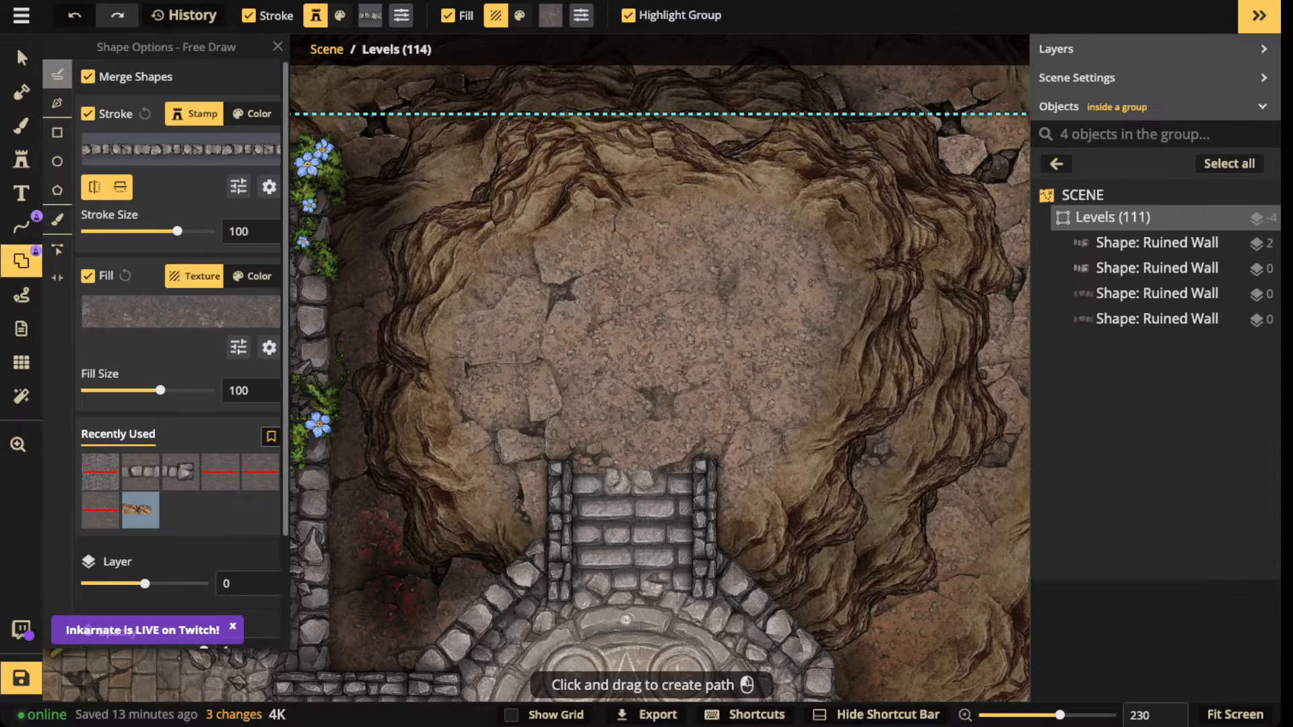
pyautogui.click(88, 276)
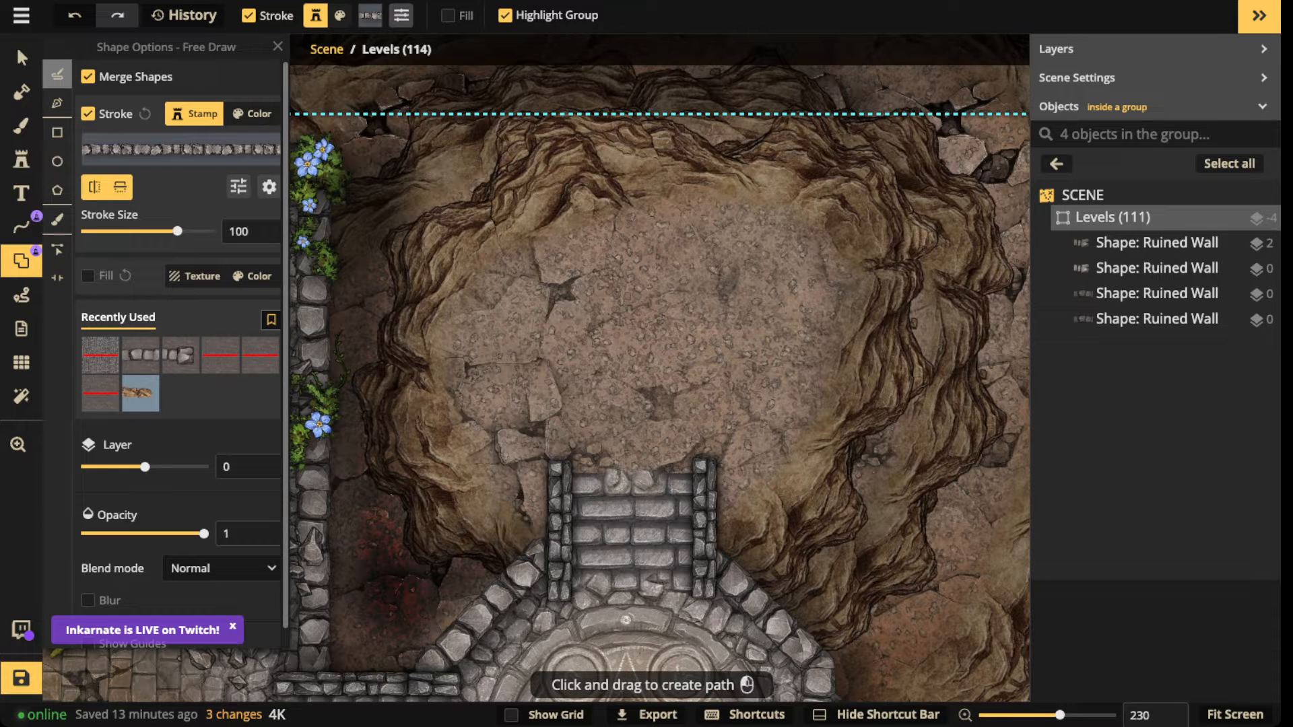
pyautogui.click(58, 162)
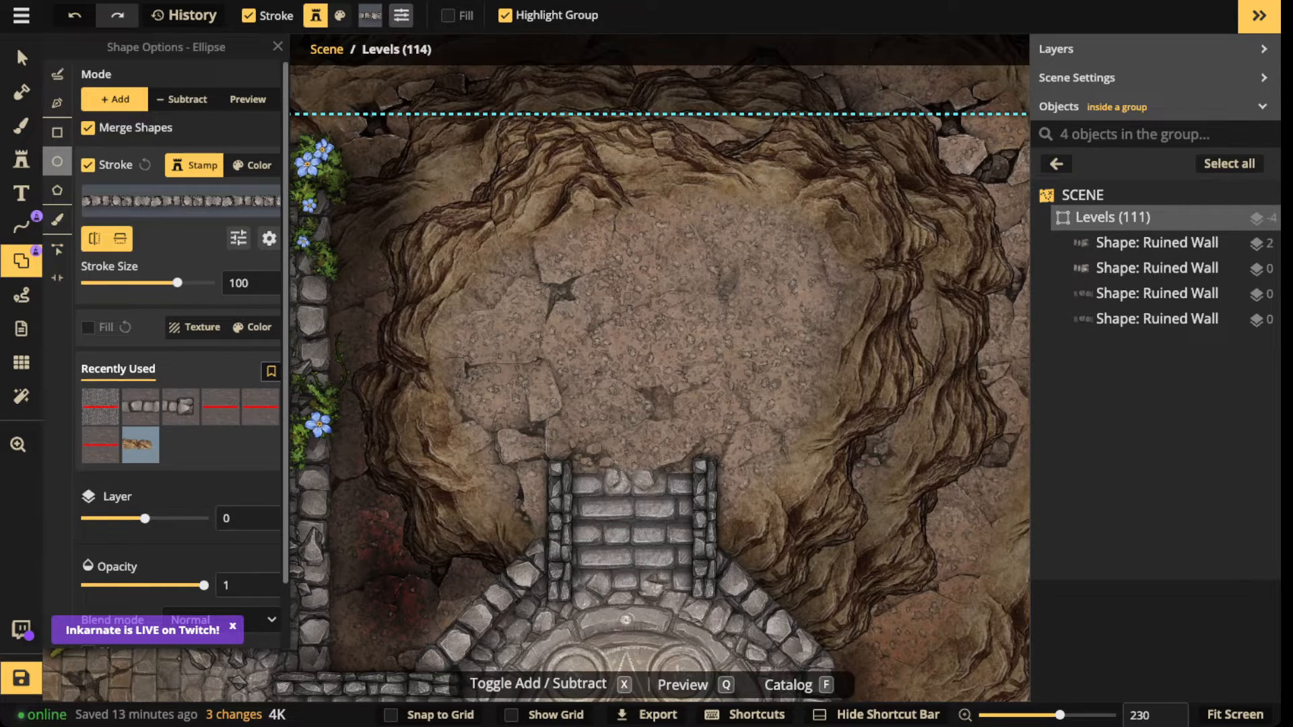
pyautogui.moveTo(503, 173); pyautogui.dragTo(816, 483)
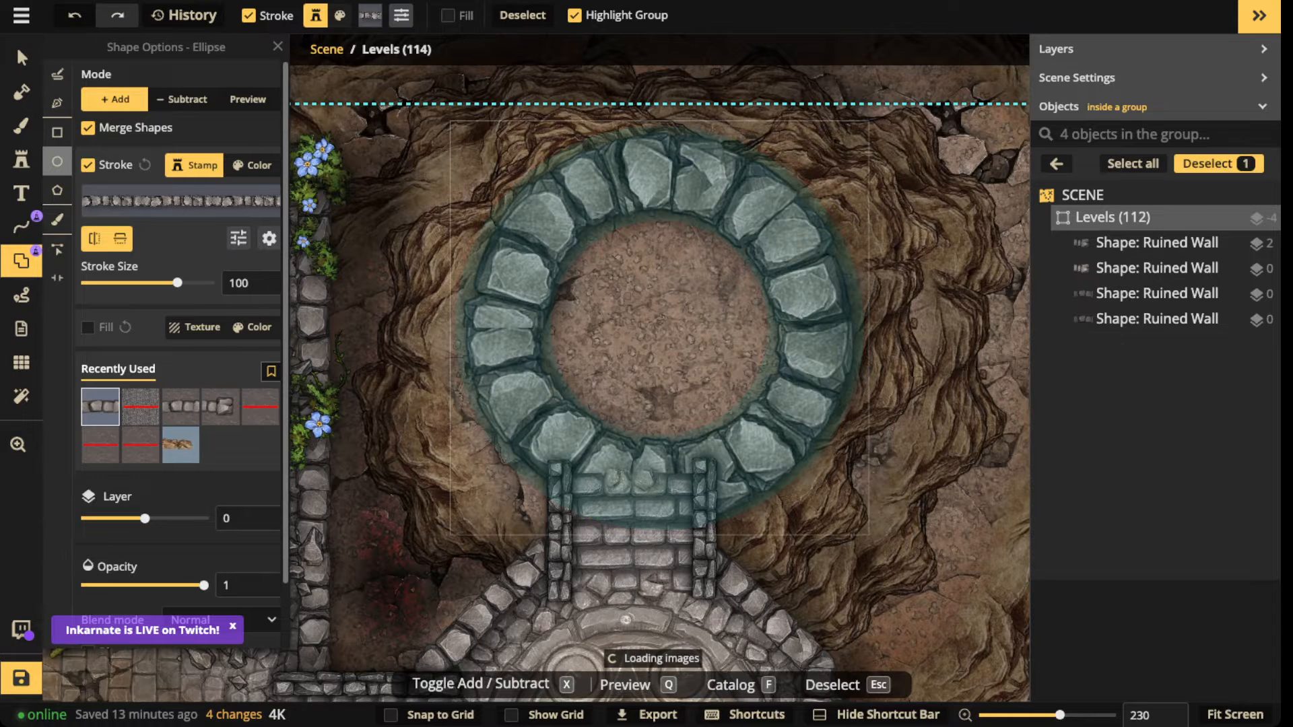
# Step: Reduce the circular wall's stroke size to 53 and move the ring so it is centred on the top of the stairs
pyautogui.moveTo(177, 283)
pyautogui.mouseDown()
pyautogui.moveTo(142, 282)
pyautogui.moveTo(165, 283)
pyautogui.mouseUp()
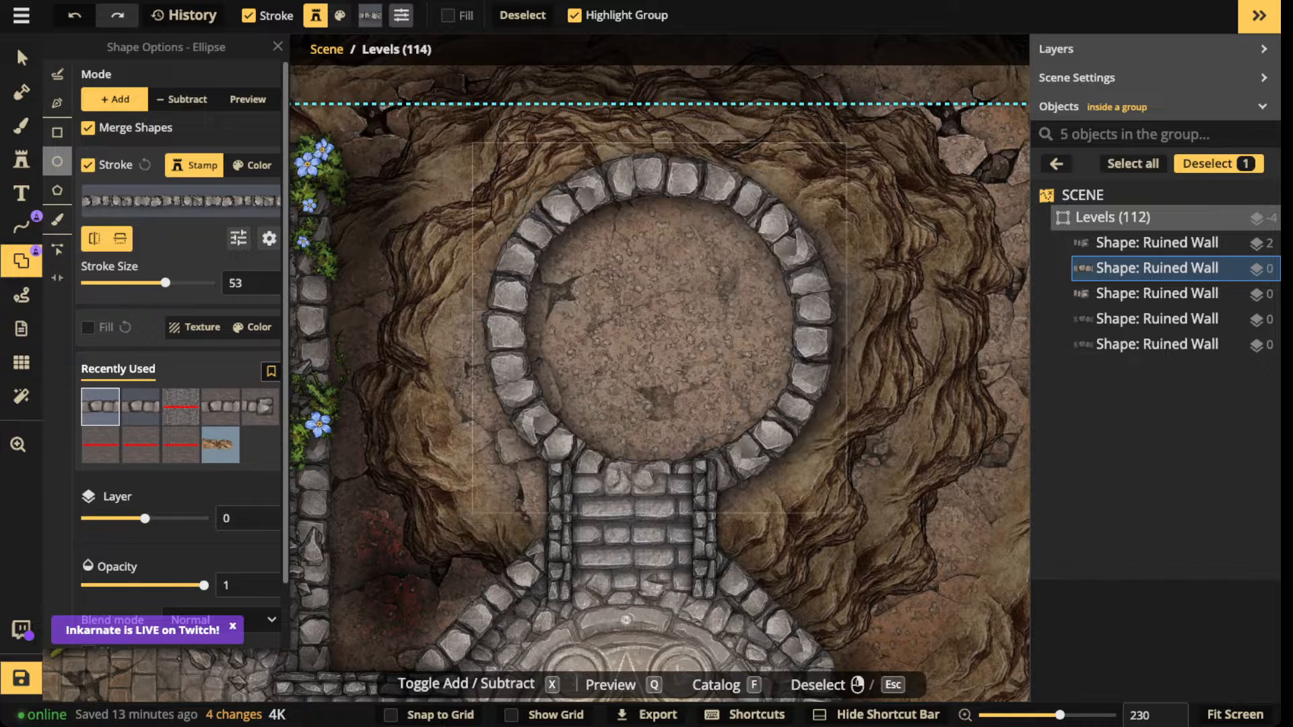
pyautogui.moveTo(645, 290); pyautogui.dragTo(620, 303)
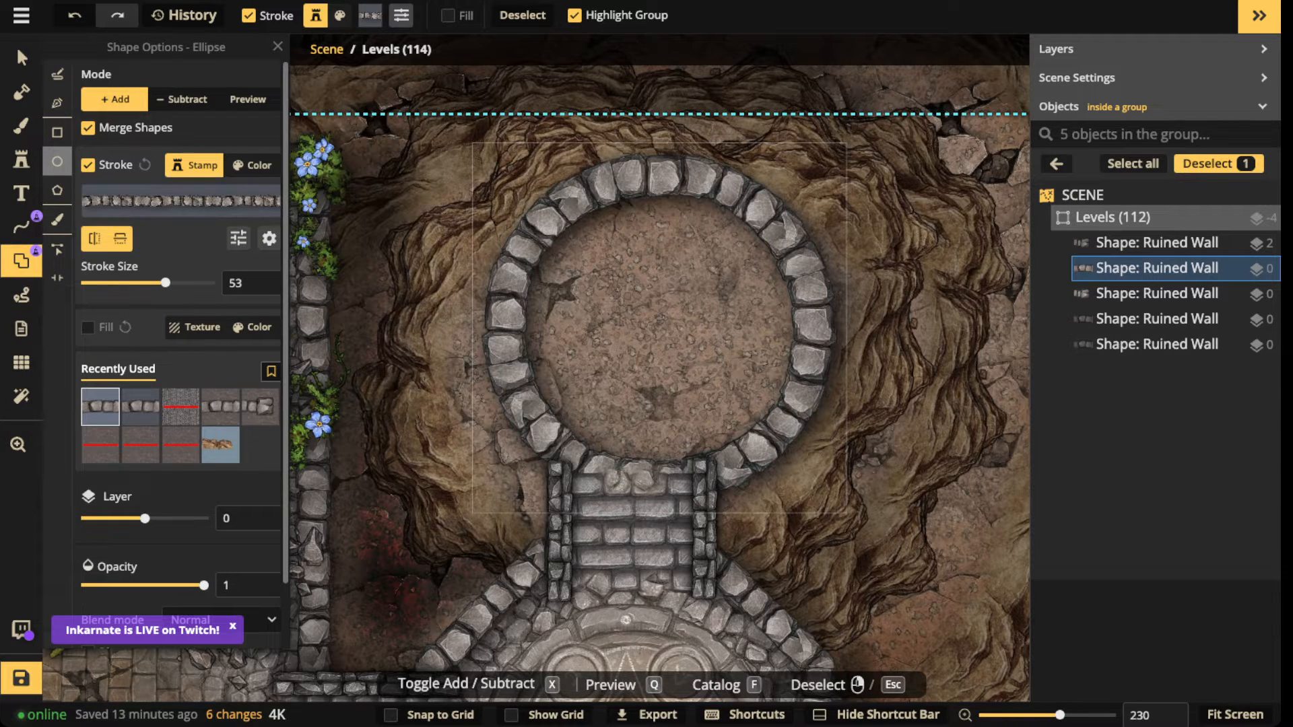
pyautogui.click(21, 58)
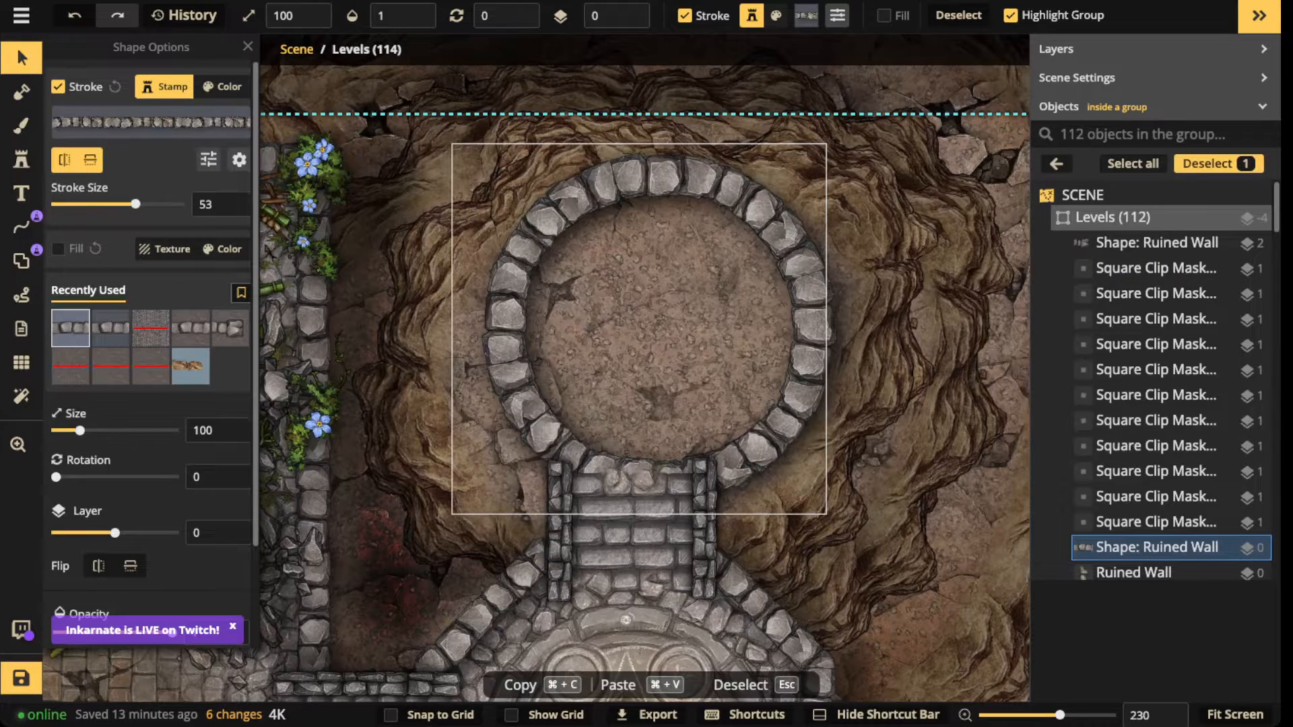
pyautogui.moveTo(640, 328)
pyautogui.mouseDown()
pyautogui.moveTo(623, 333)
pyautogui.moveTo(628, 354)
pyautogui.mouseUp()
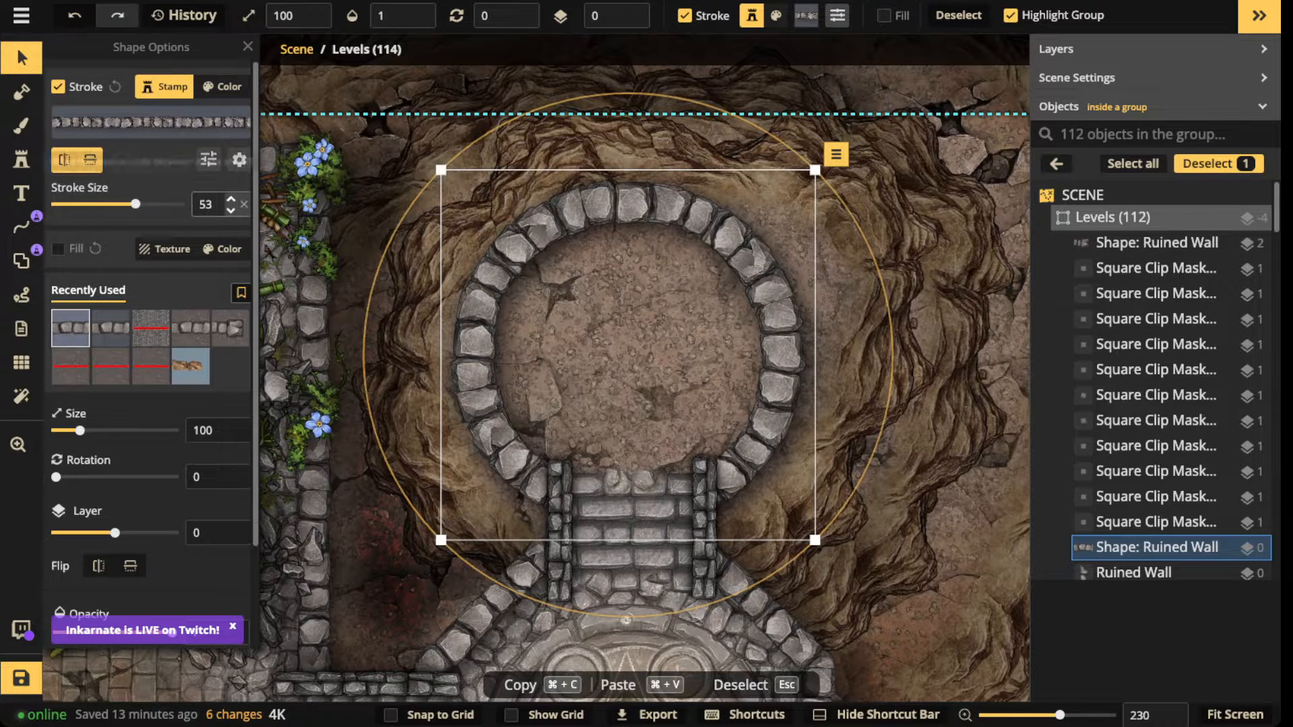
# Step: Lower the circular wall's stroke size to 45
pyautogui.click(231, 212)
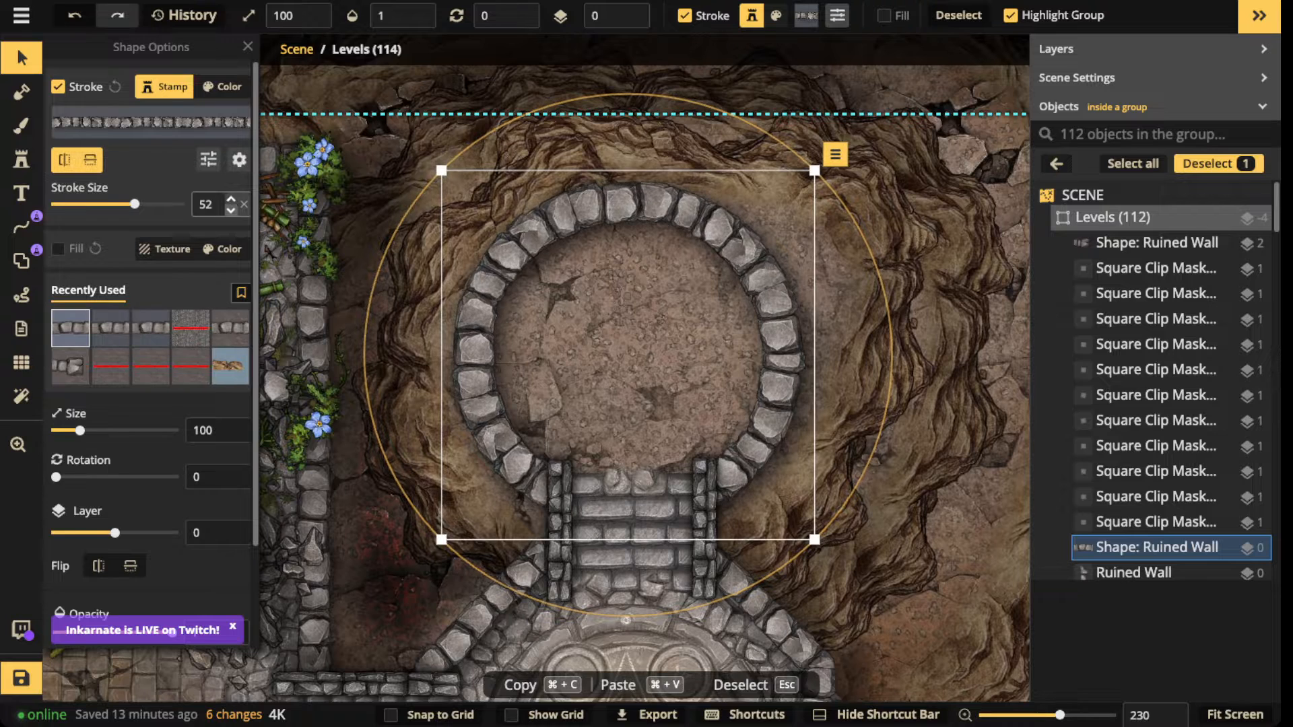
pyautogui.click(231, 212)
pyautogui.click(231, 211)
pyautogui.click(231, 210)
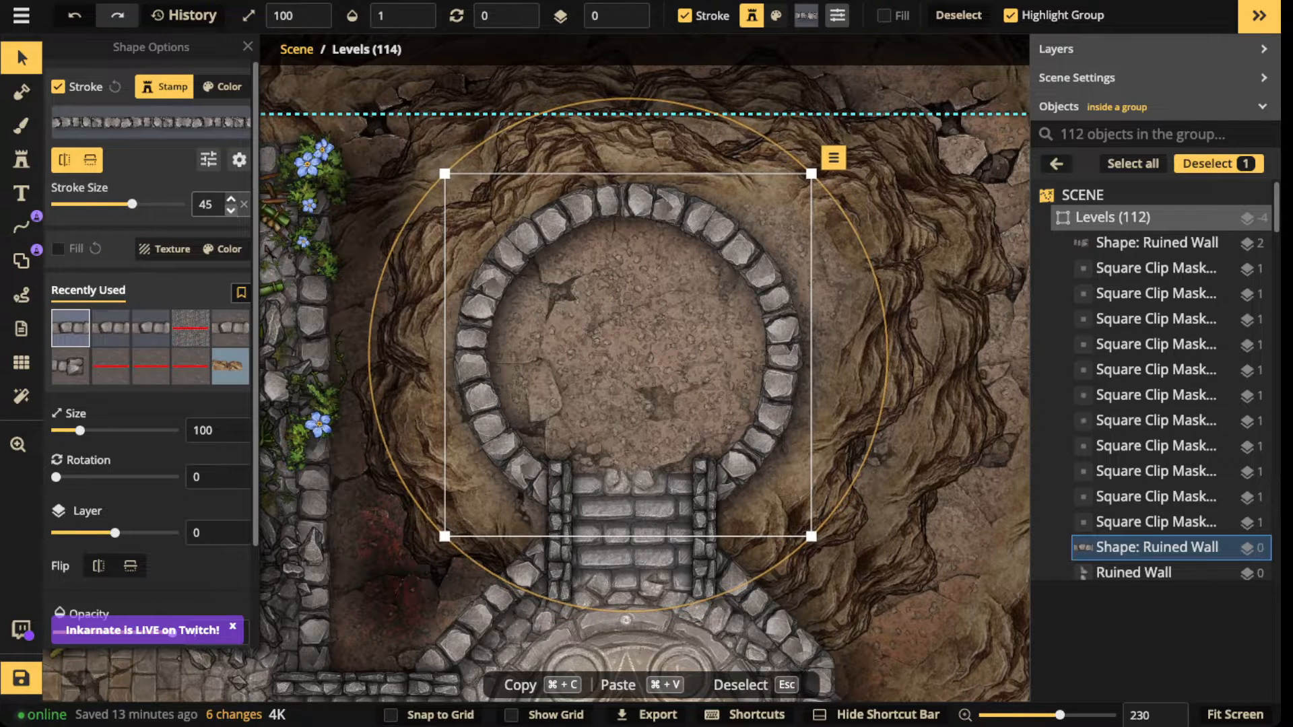
pyautogui.click(231, 211)
# Step: Place a circle clip mask stamp of size 168 on layer -1 inside the circular wall as the stone floor
pyautogui.click(21, 161)
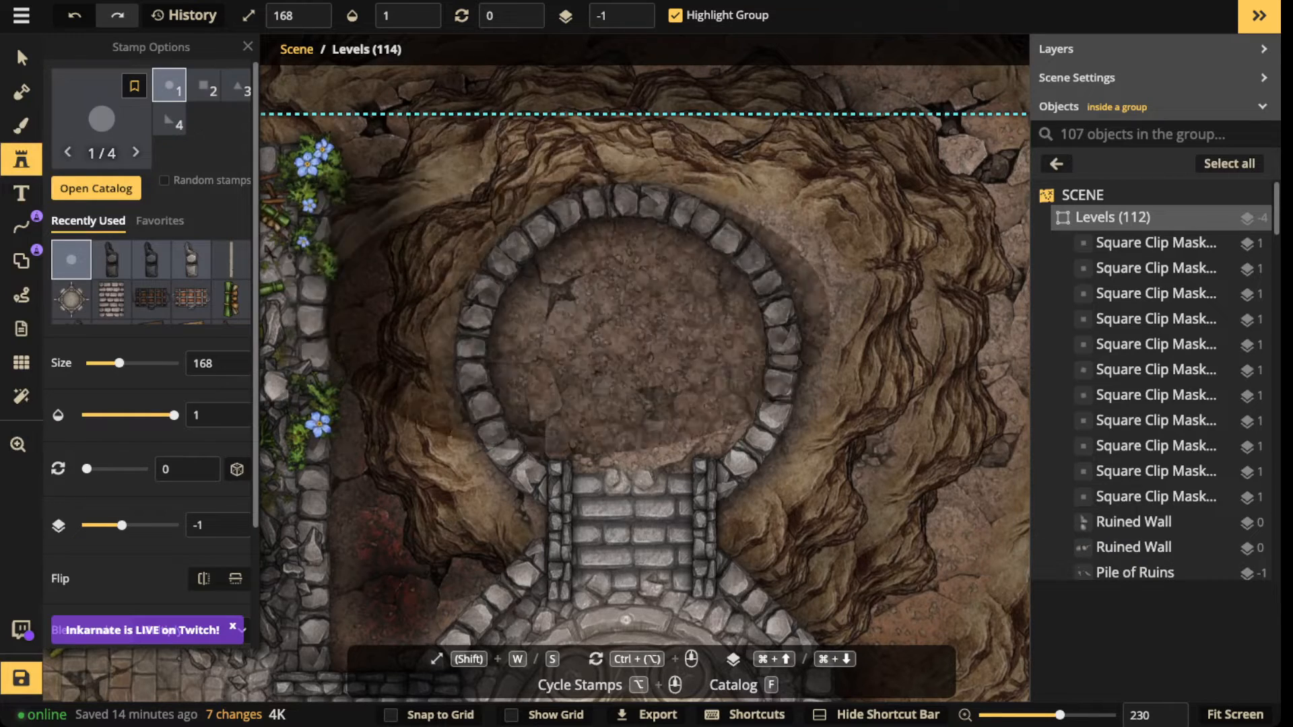
pyautogui.scroll(-2, 189, 468)
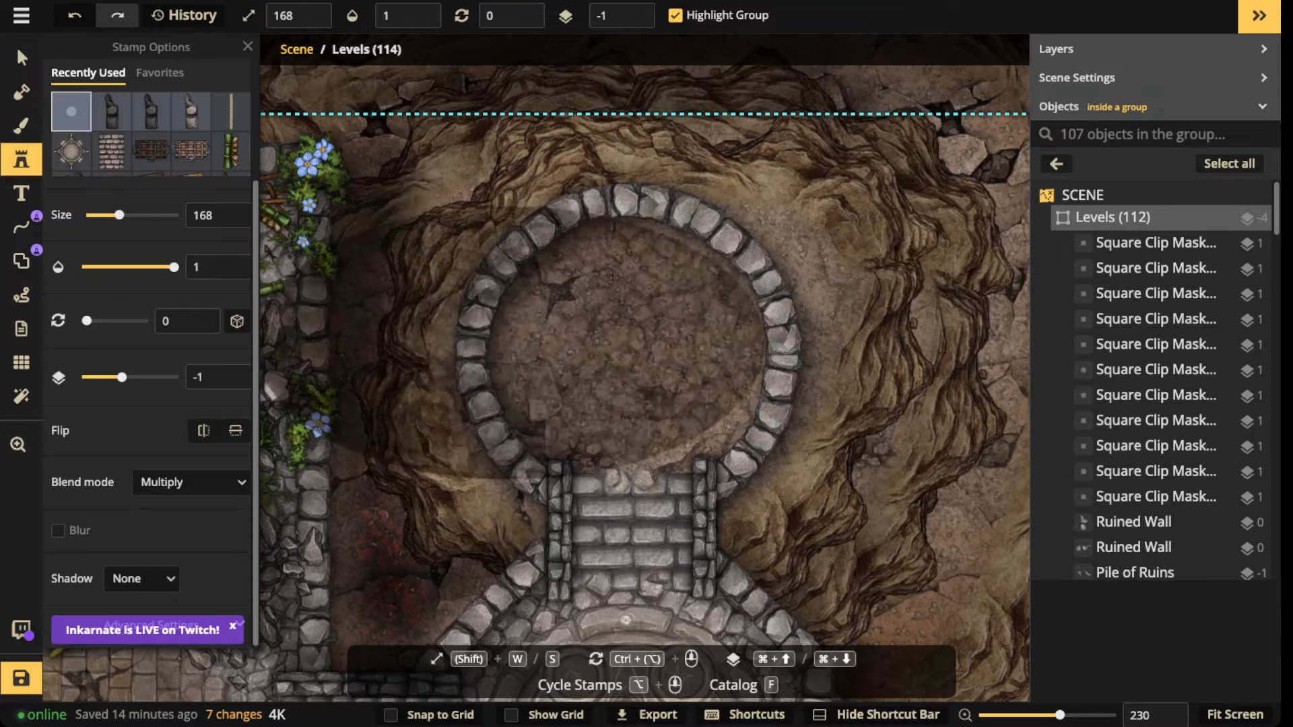
pyautogui.click(573, 346)
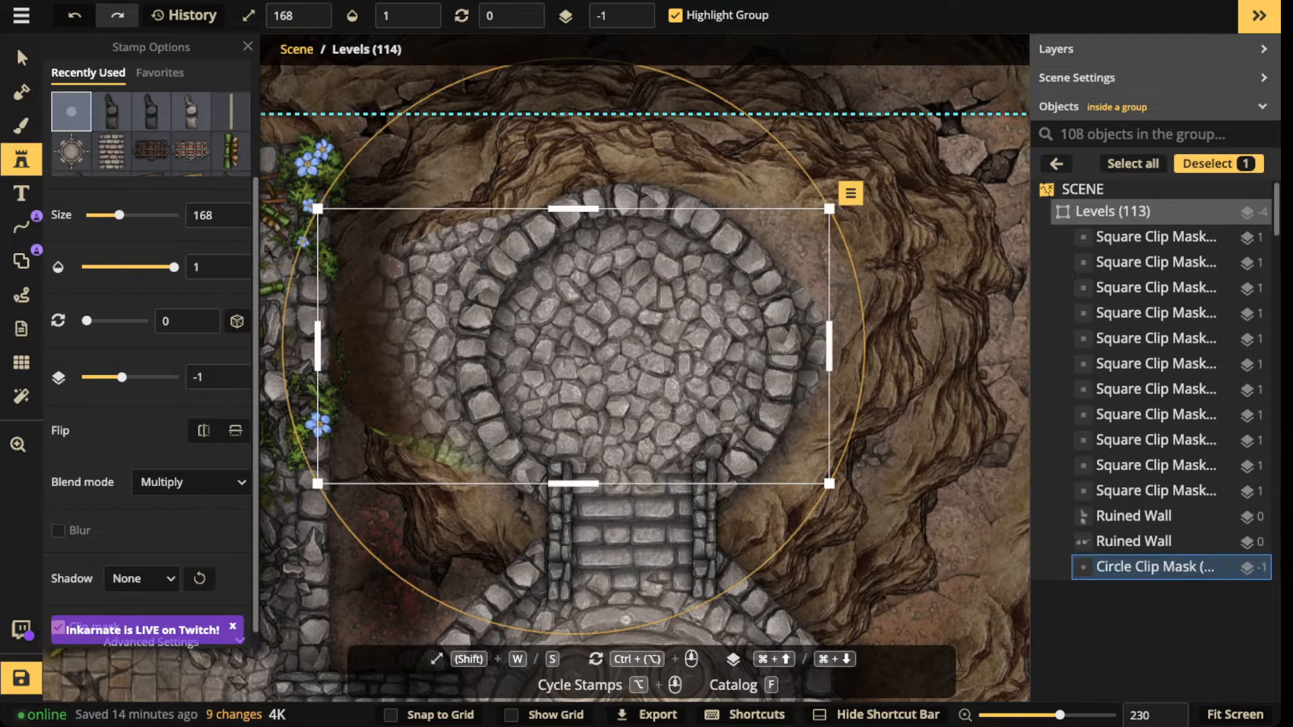
# Step: Reset the circle clip mask's transform height and width to 100
pyautogui.click(22, 58)
pyautogui.click(151, 510)
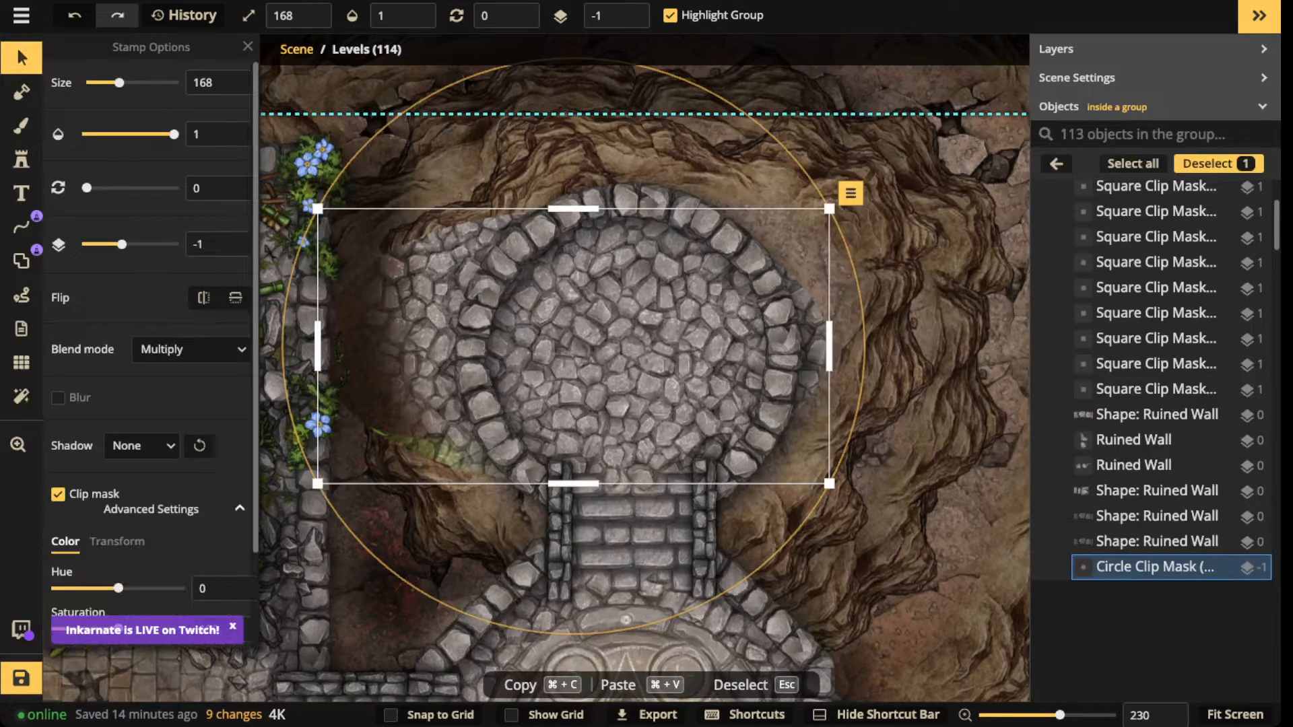
pyautogui.scroll(-2, 151, 510)
pyautogui.click(117, 430)
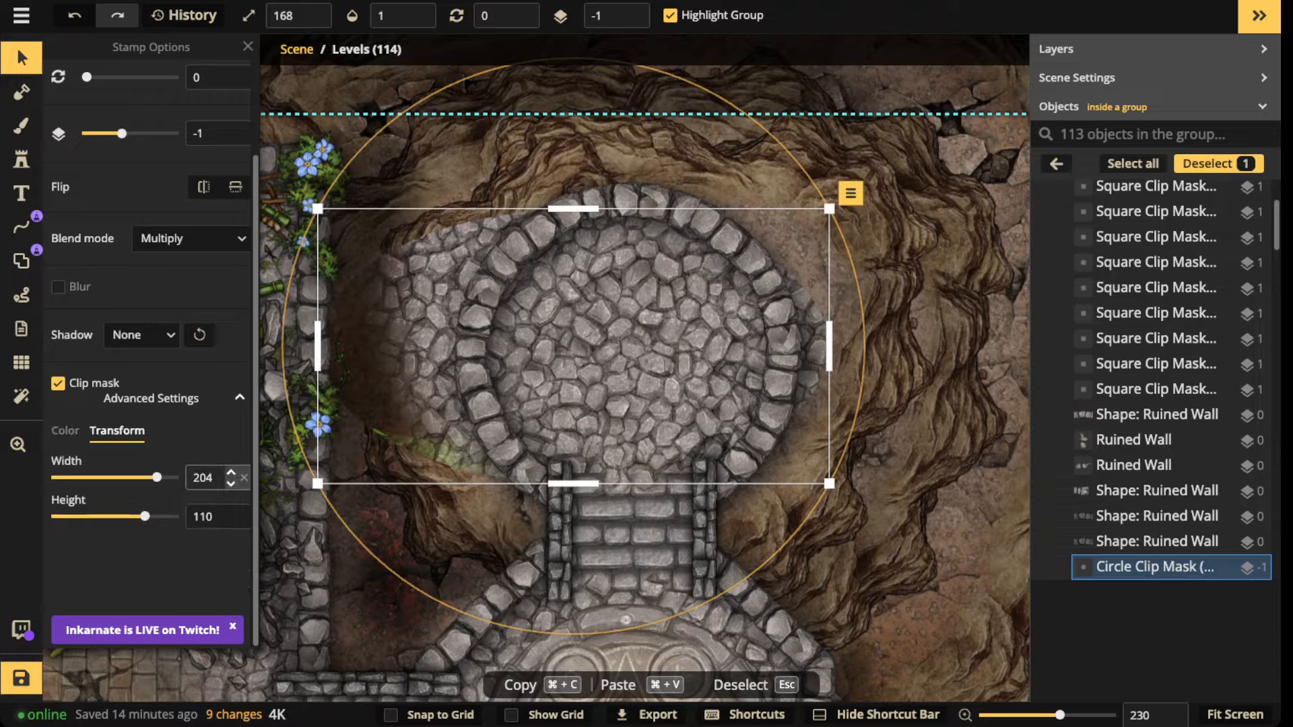
pyautogui.click(244, 516)
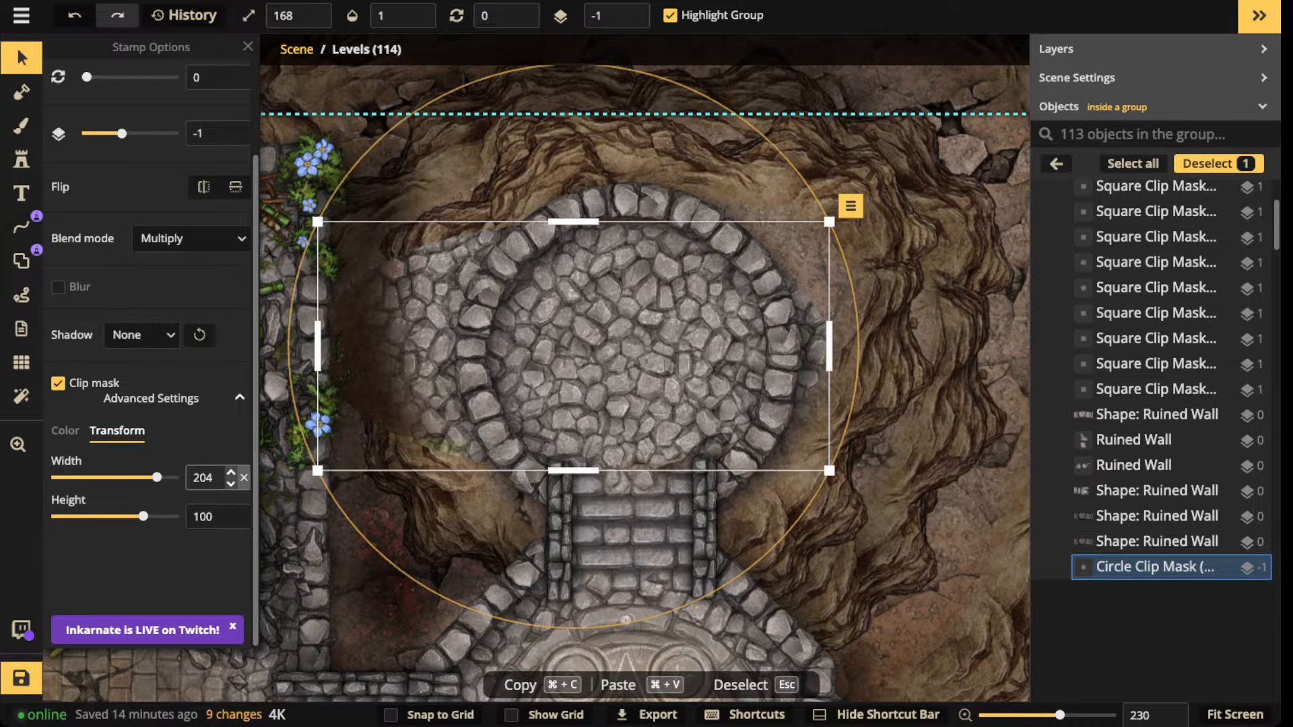
pyautogui.click(244, 477)
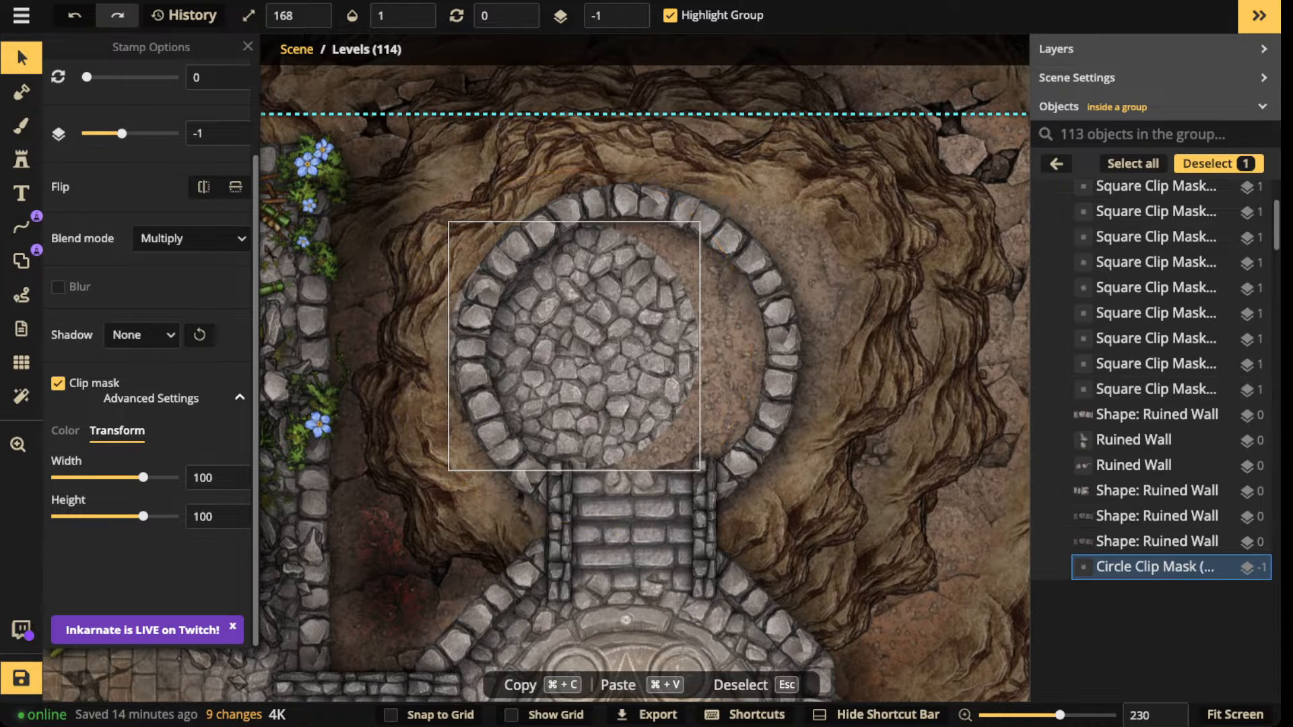
# Step: Centre the circle clip mask within the circular wall and enlarge it to size 198 to fill the room
pyautogui.moveTo(575, 346); pyautogui.dragTo(645, 347)
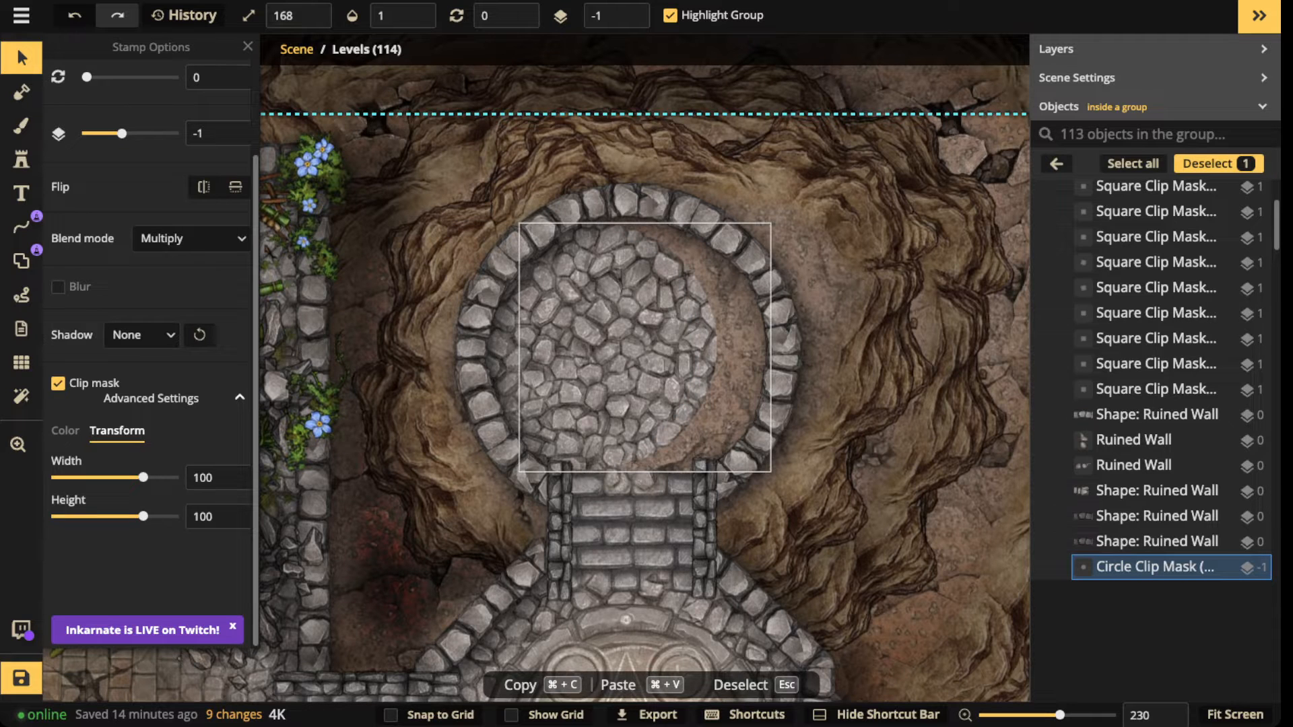
pyautogui.moveTo(771, 472); pyautogui.dragTo(779, 480)
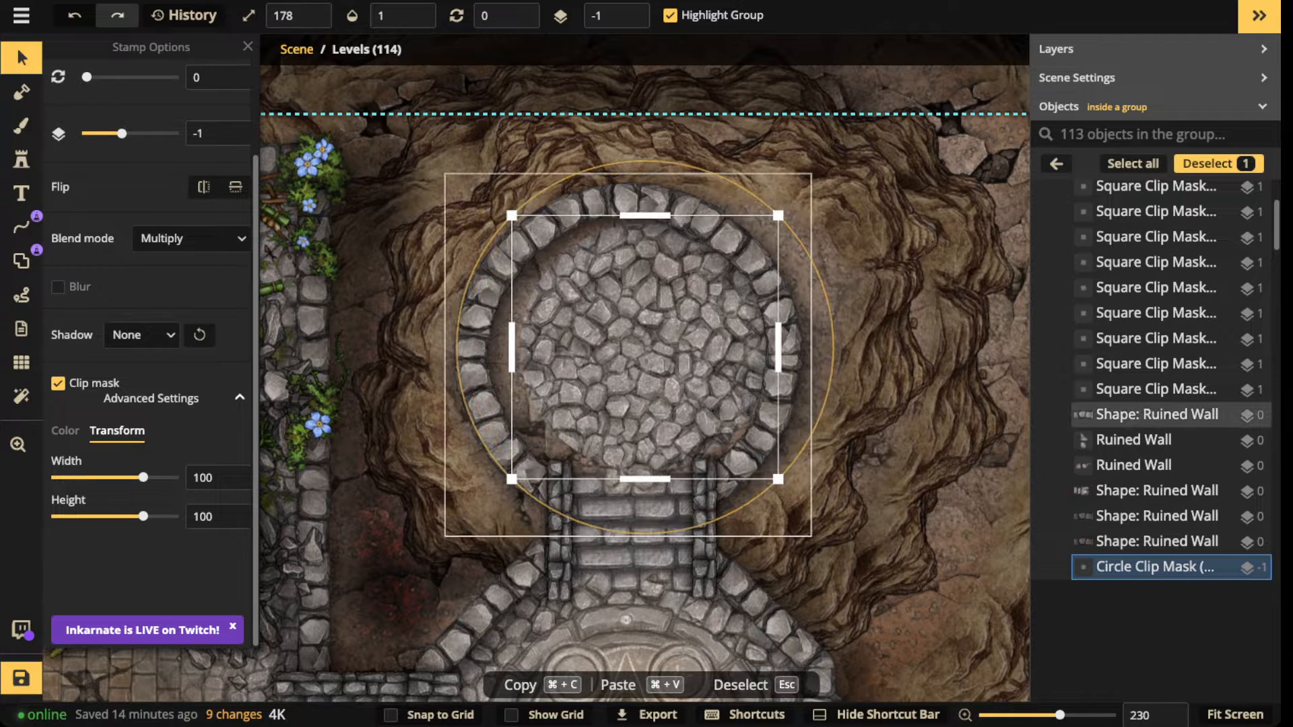
pyautogui.moveTo(645, 348)
pyautogui.mouseDown()
pyautogui.moveTo(615, 353)
pyautogui.moveTo(625, 354)
pyautogui.mouseUp()
pyautogui.press(']')
pyautogui.scroll(2, 625, 353)
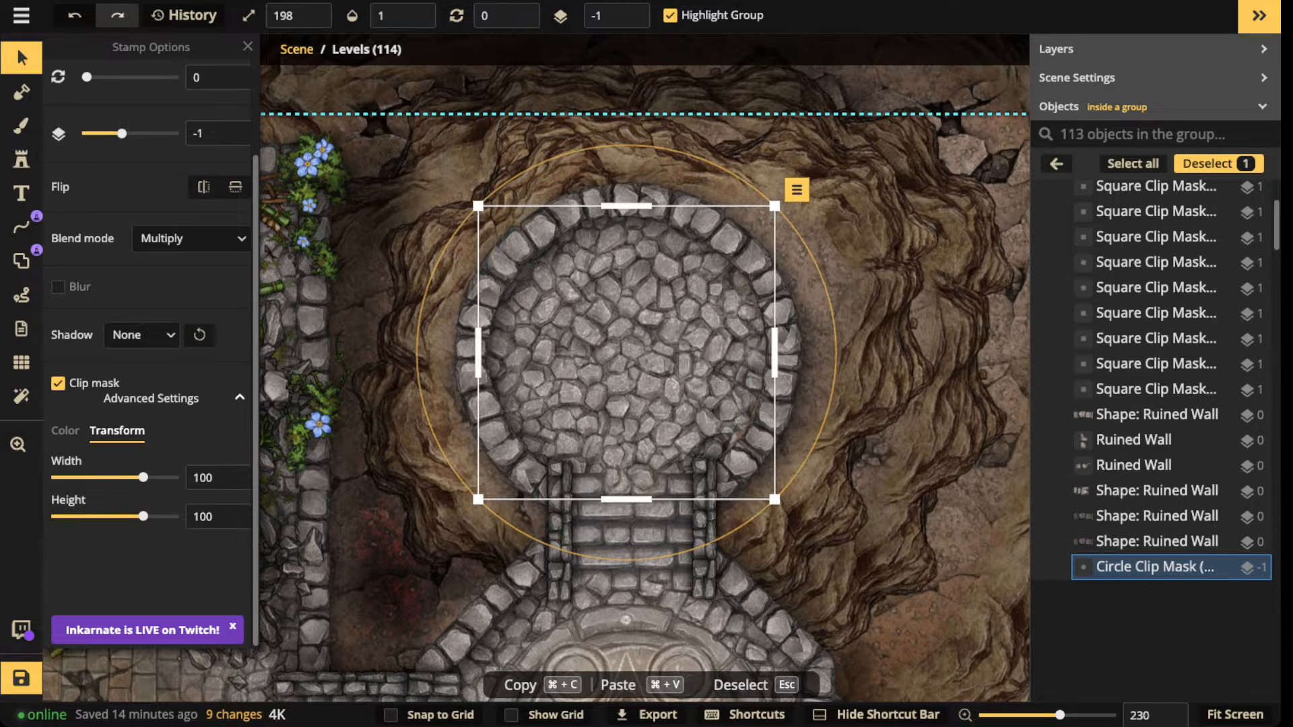
# Step: Deselect the floor mask, leave the Levels group and lock that group
pyautogui.click(22, 58)
pyautogui.scroll(-2, 480, 319)
pyautogui.press('Escape')
pyautogui.scroll(-3, 526, 311)
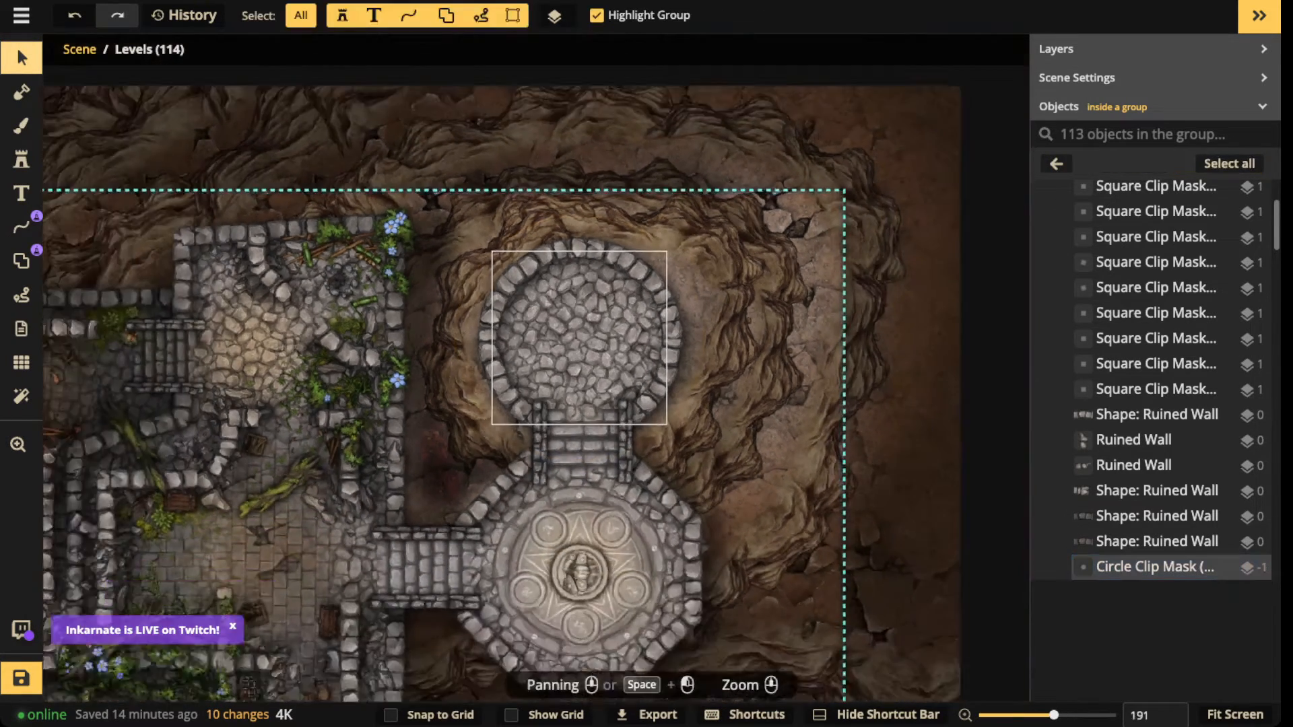
pyautogui.moveTo(525, 311); pyautogui.dragTo(522, 257)
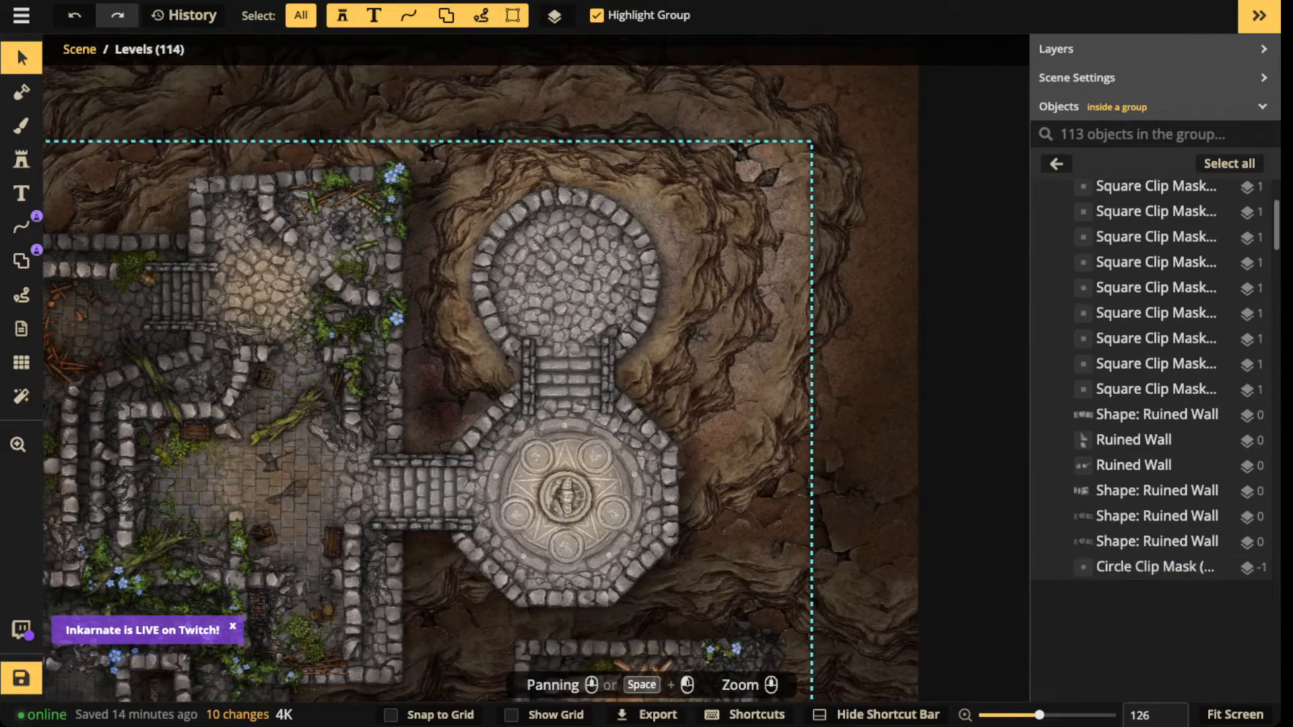
pyautogui.press('Escape')
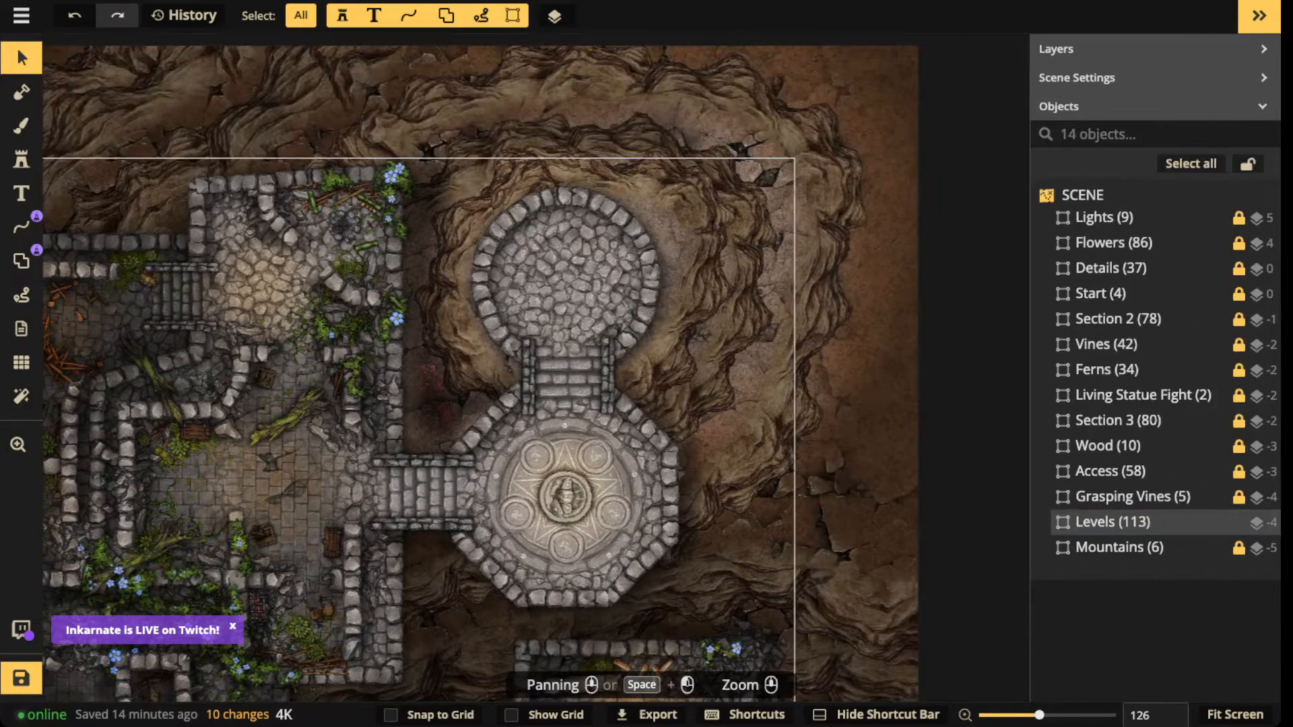
pyautogui.scroll(-2, 471, 371)
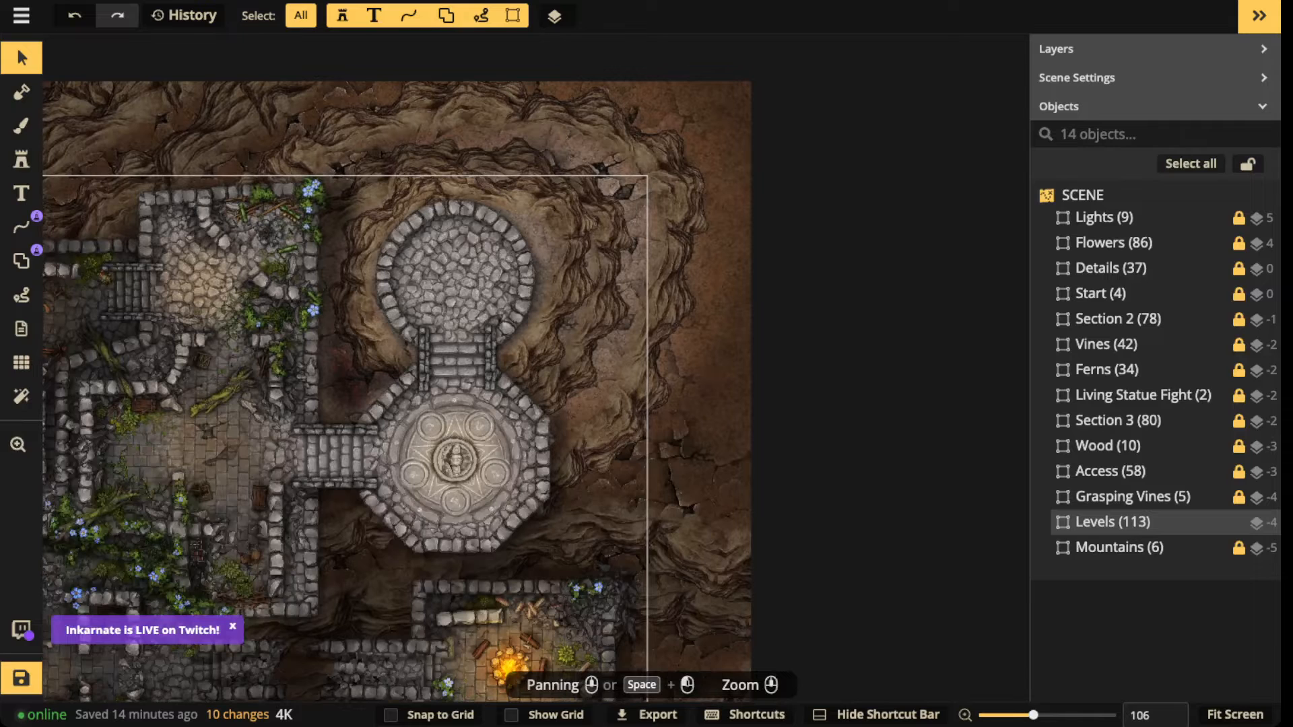
pyautogui.click(1239, 522)
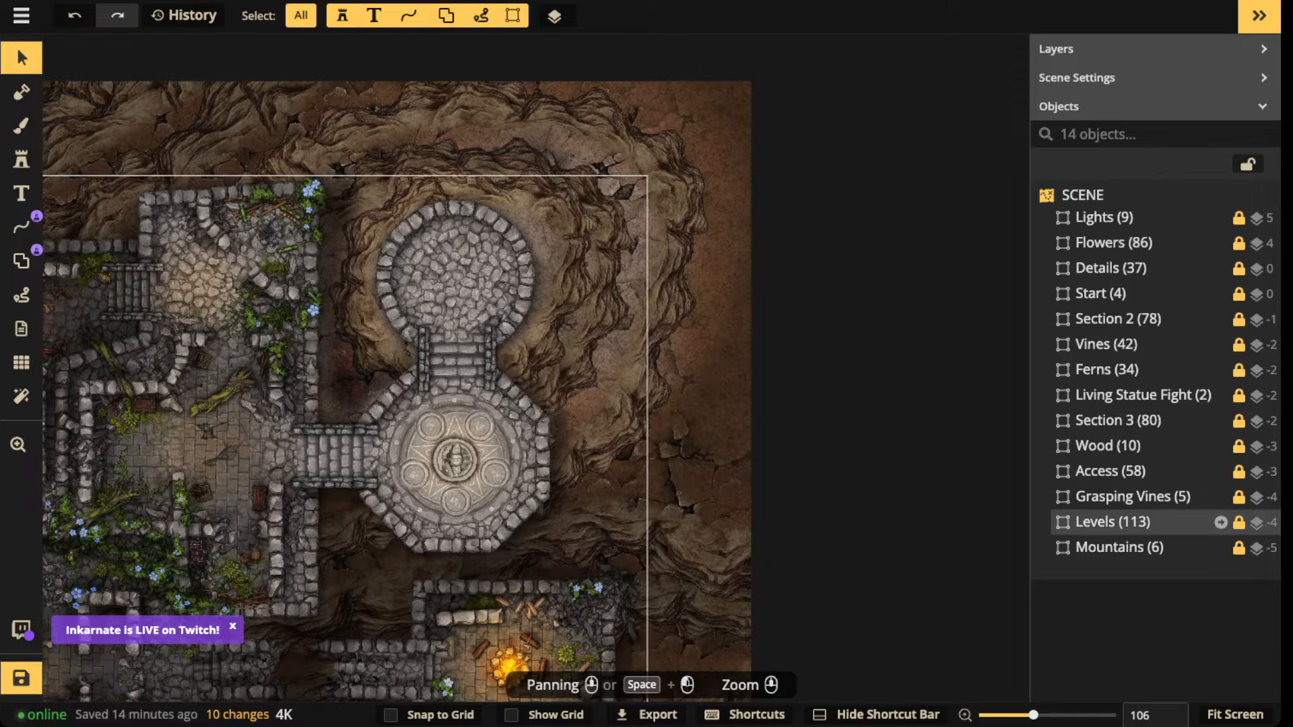
# Step: Try drawing a rectangular shape with the ruined wall stroke over the round room, and delete it
pyautogui.moveTo(579, 337); pyautogui.dragTo(724, 404)
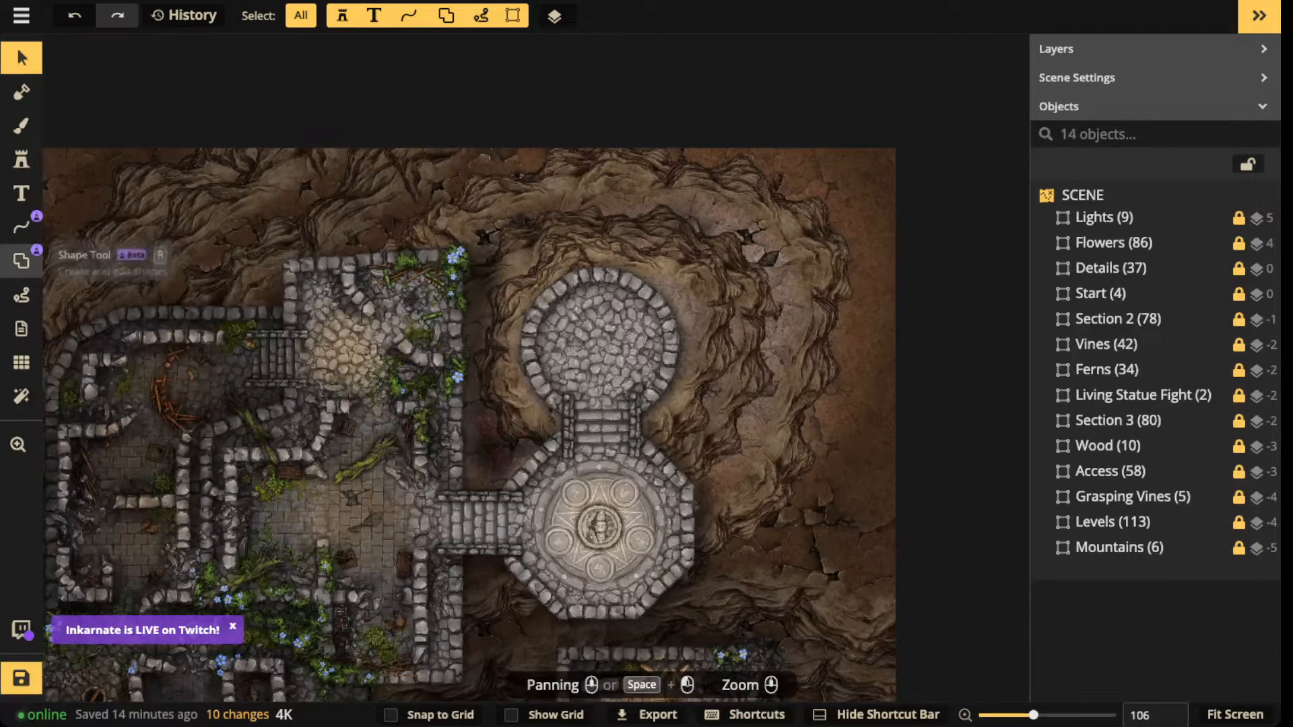
pyautogui.click(21, 260)
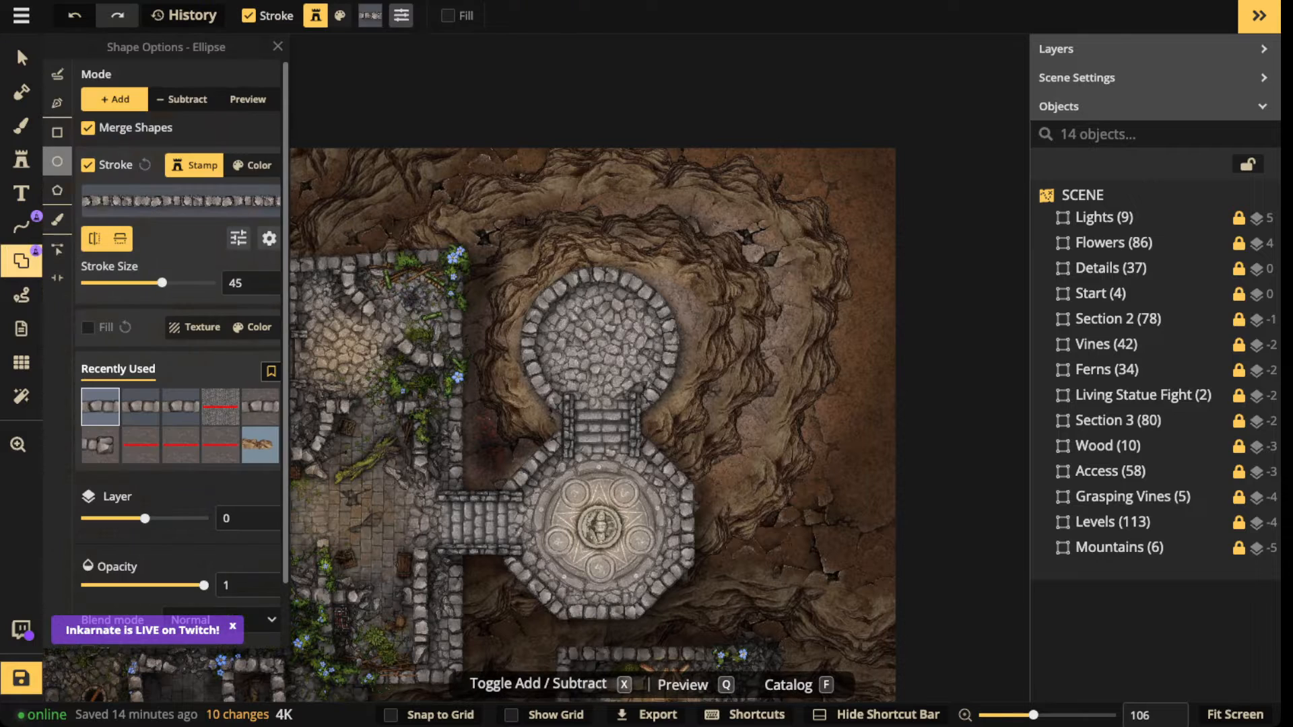
pyautogui.click(57, 132)
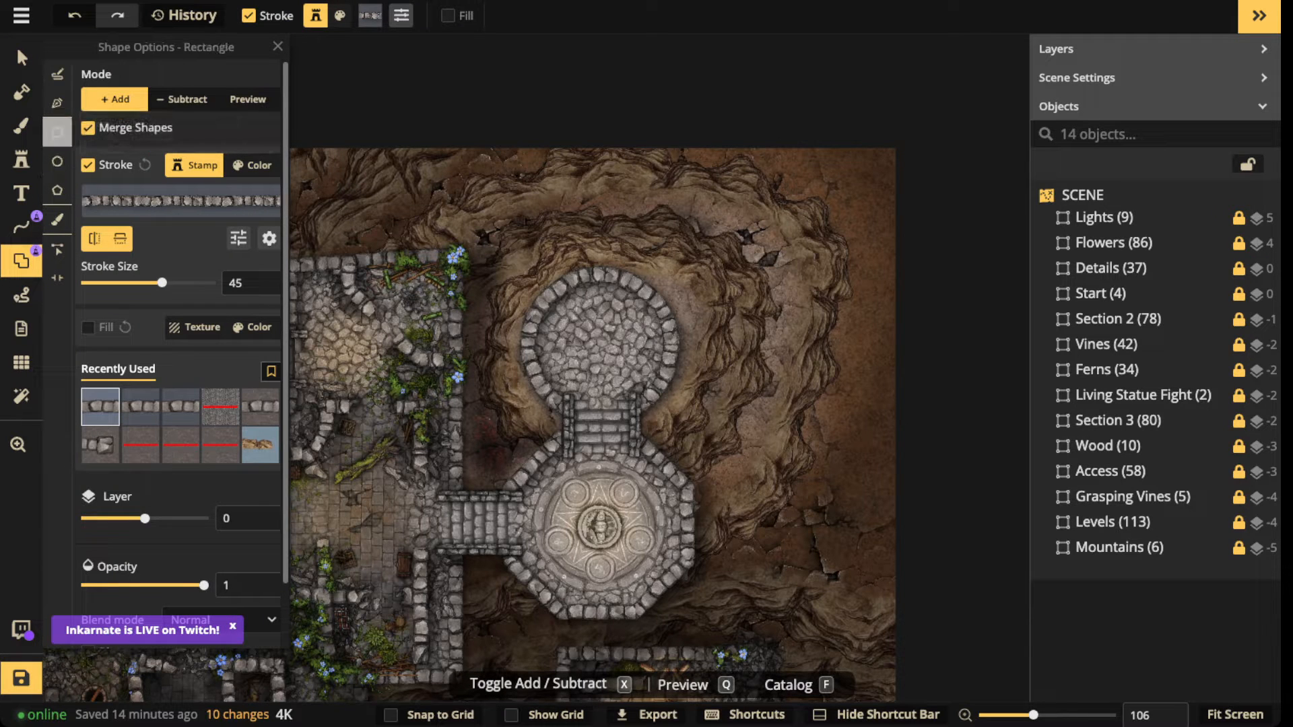
pyautogui.scroll(2, 559, 309)
pyautogui.moveTo(539, 303); pyautogui.dragTo(652, 404)
pyautogui.press('Delete')
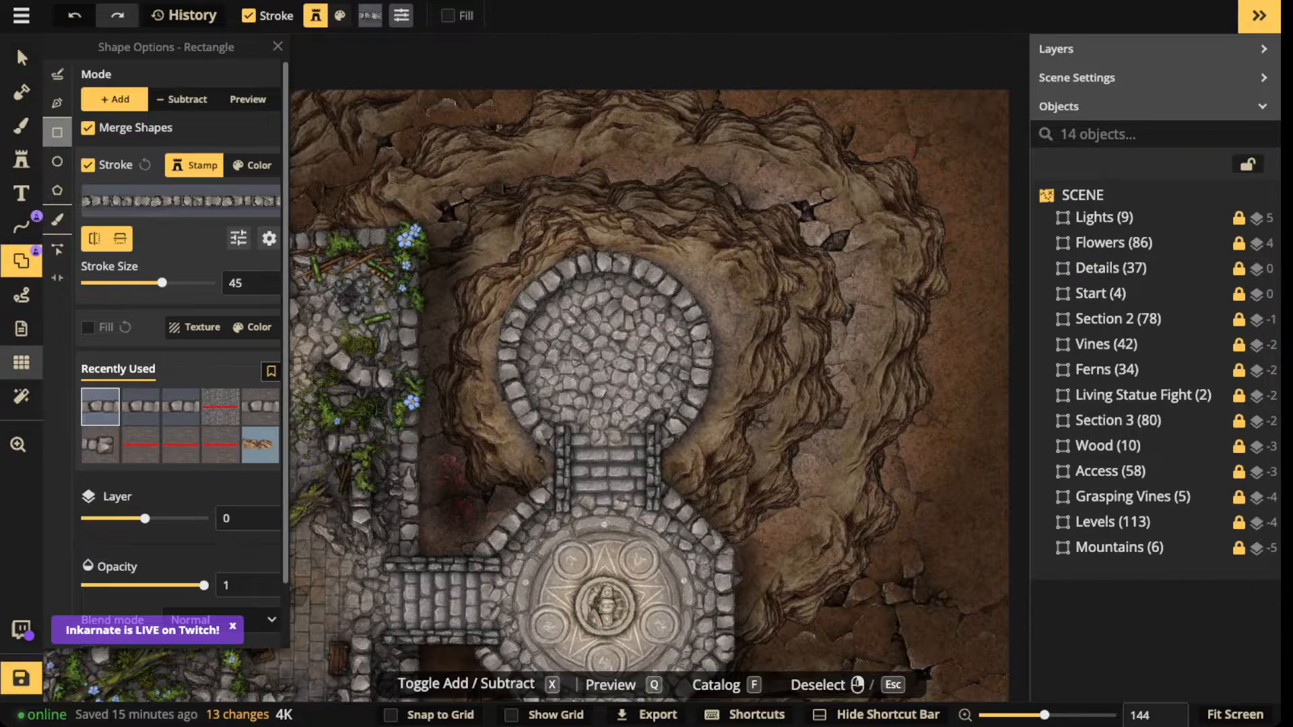
# Step: Show the map grid and enable grid snapping for the Rectangle shape tool
pyautogui.click(21, 362)
pyautogui.click(94, 76)
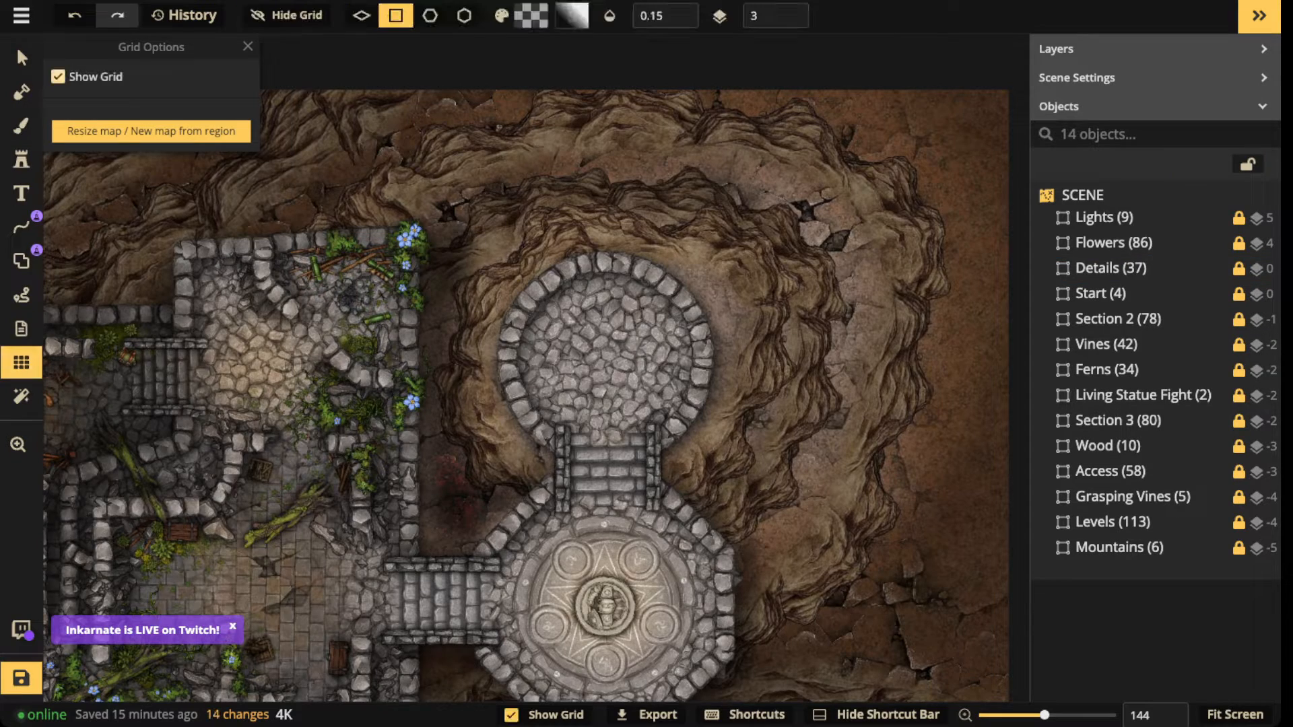
pyautogui.scroll(5, 607, 344)
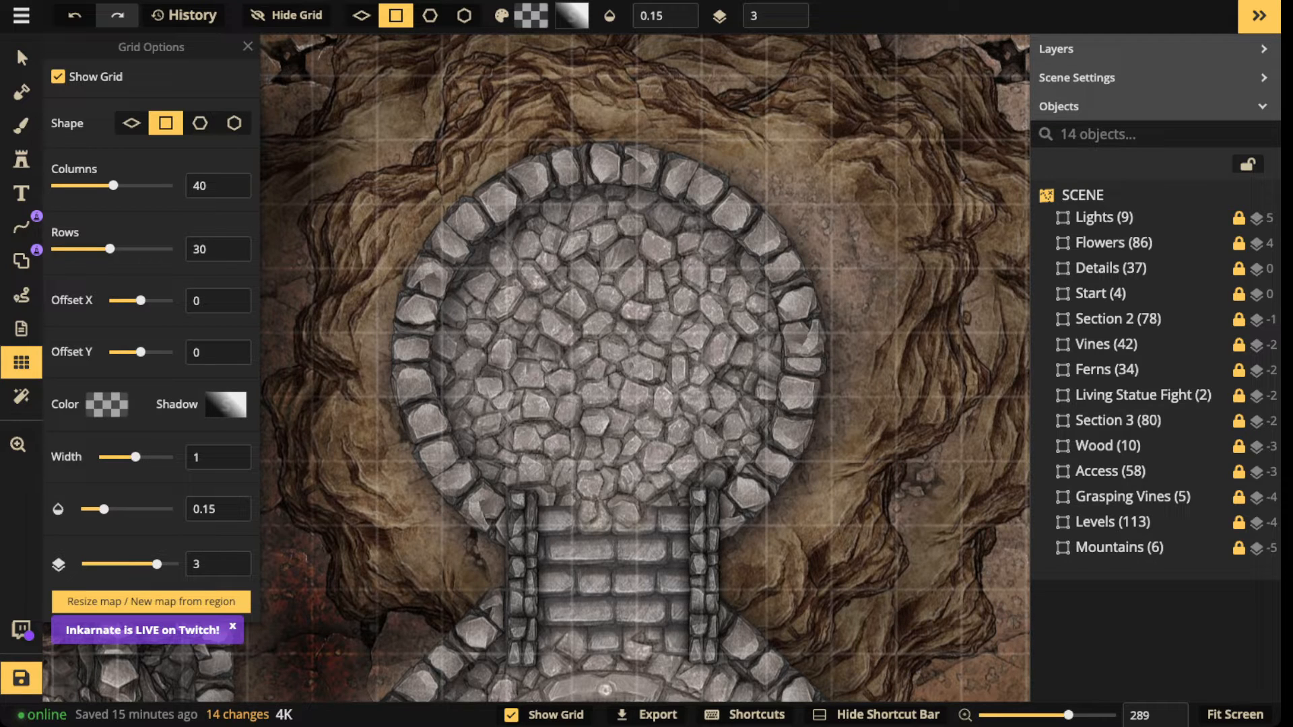
pyautogui.click(21, 261)
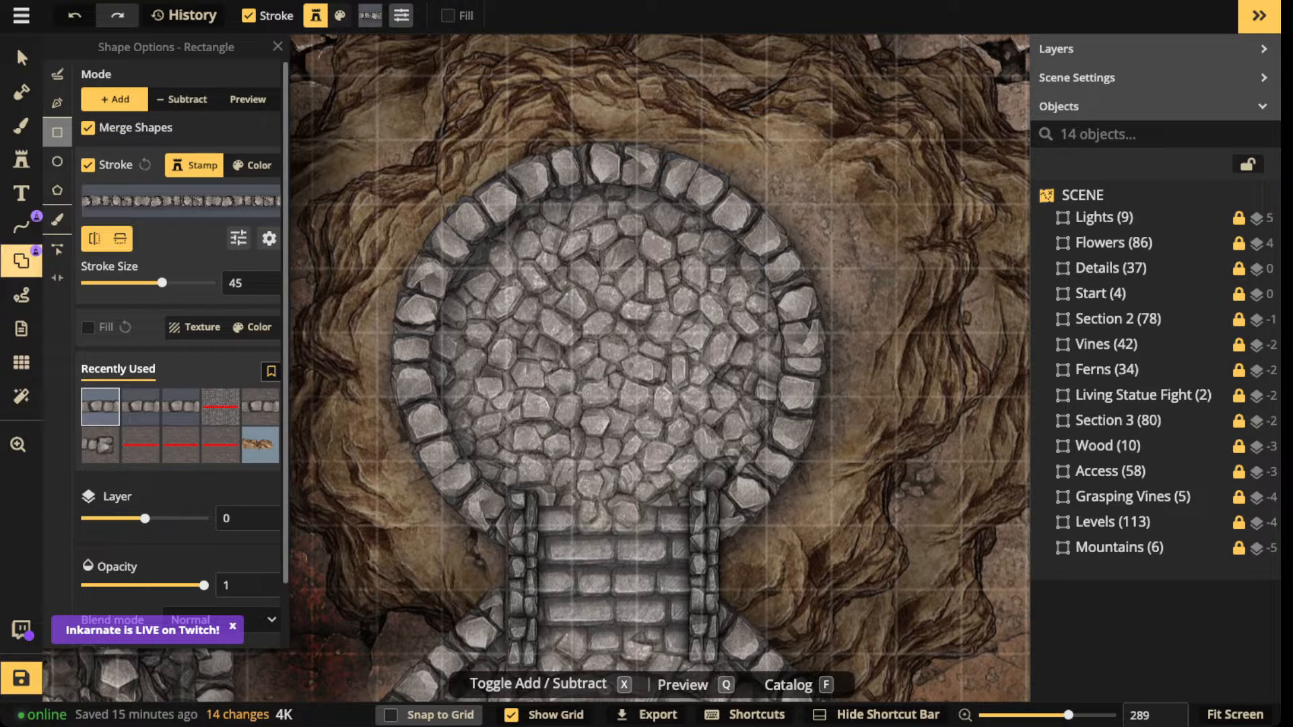
pyautogui.click(431, 715)
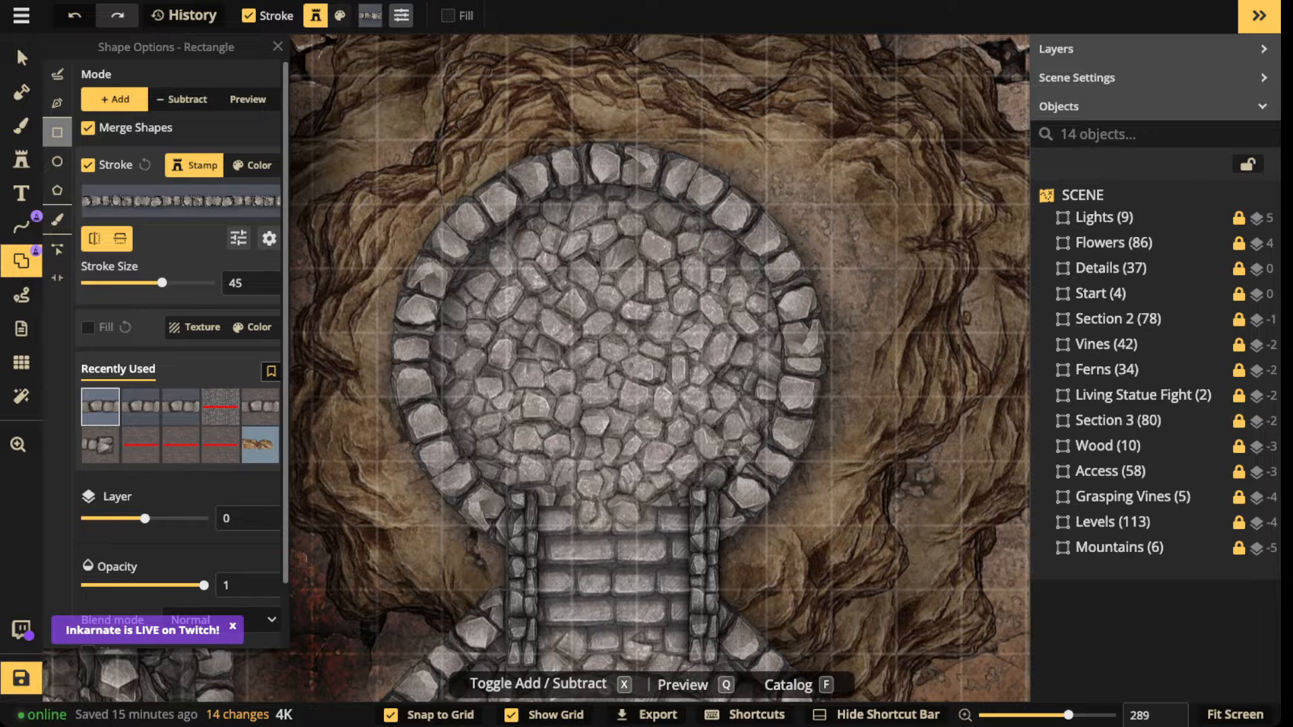
# Step: Draw a grid-aligned square ruined wall inside the round room, set its stroke size to 33, and deselect it
pyautogui.moveTo(479, 241); pyautogui.dragTo(729, 486)
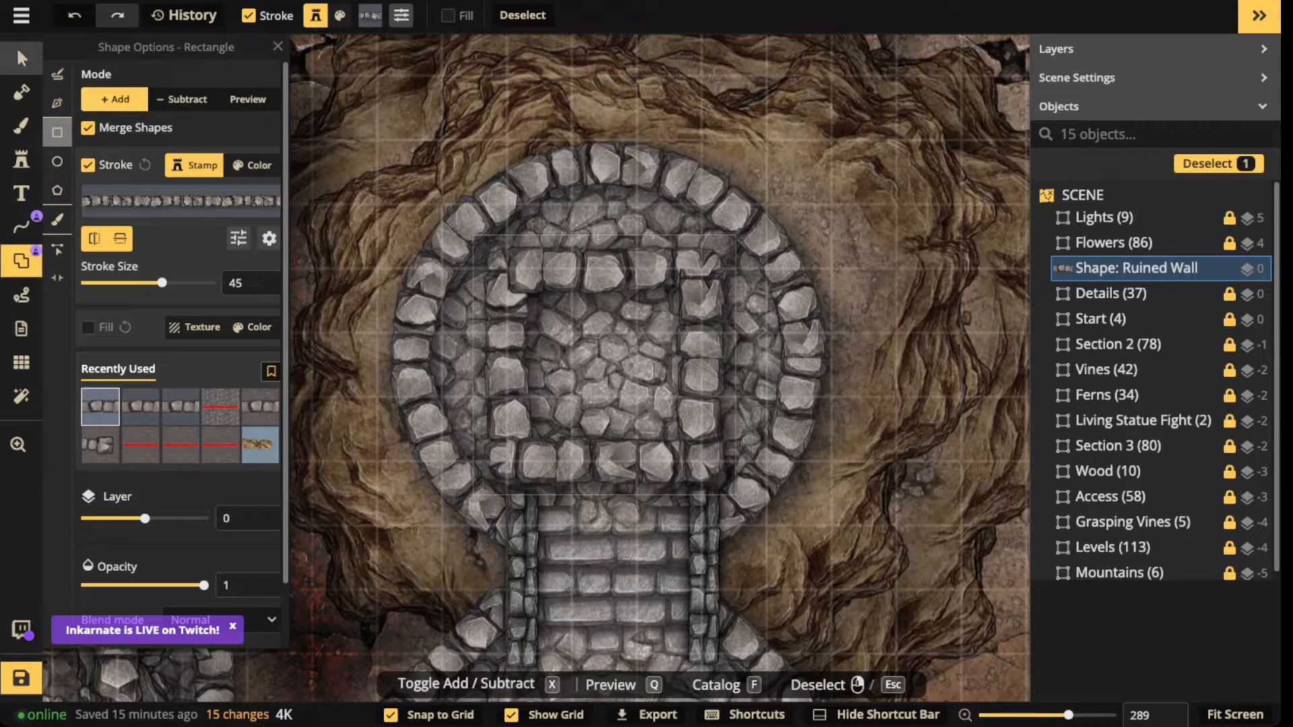
pyautogui.click(22, 57)
pyautogui.moveTo(132, 205); pyautogui.dragTo(120, 204)
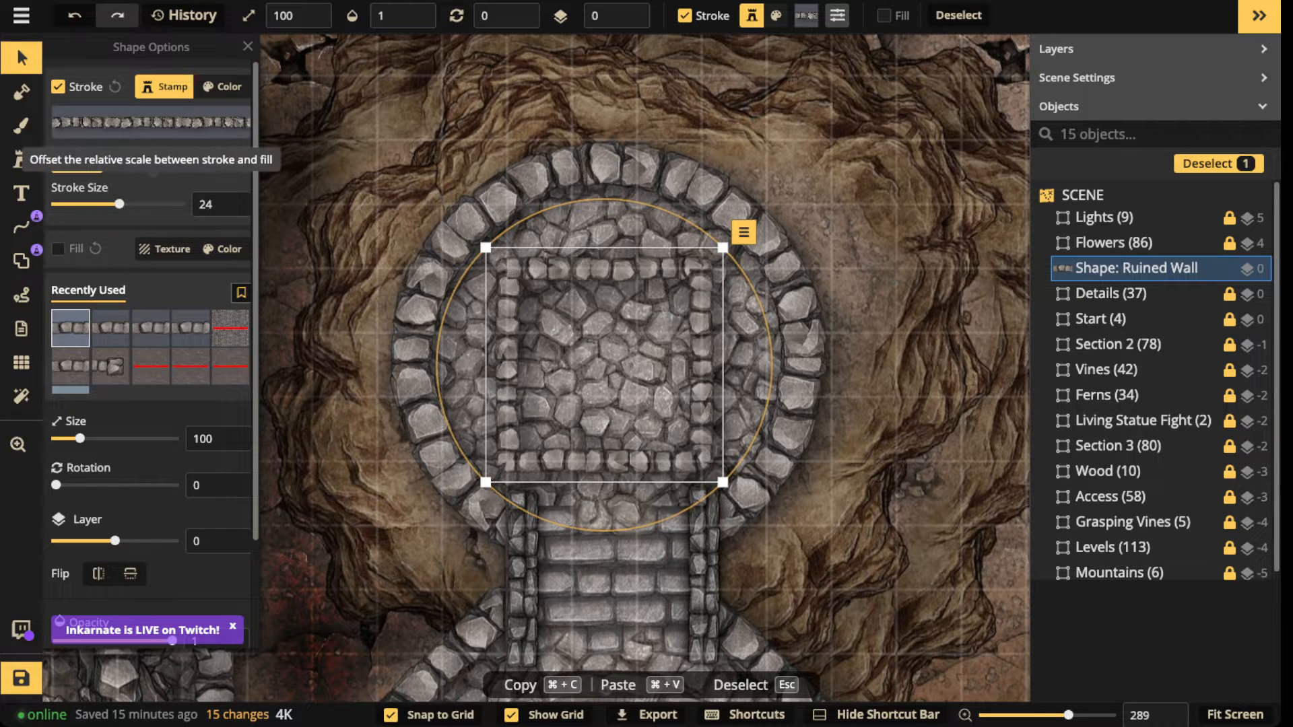
pyautogui.click(126, 204)
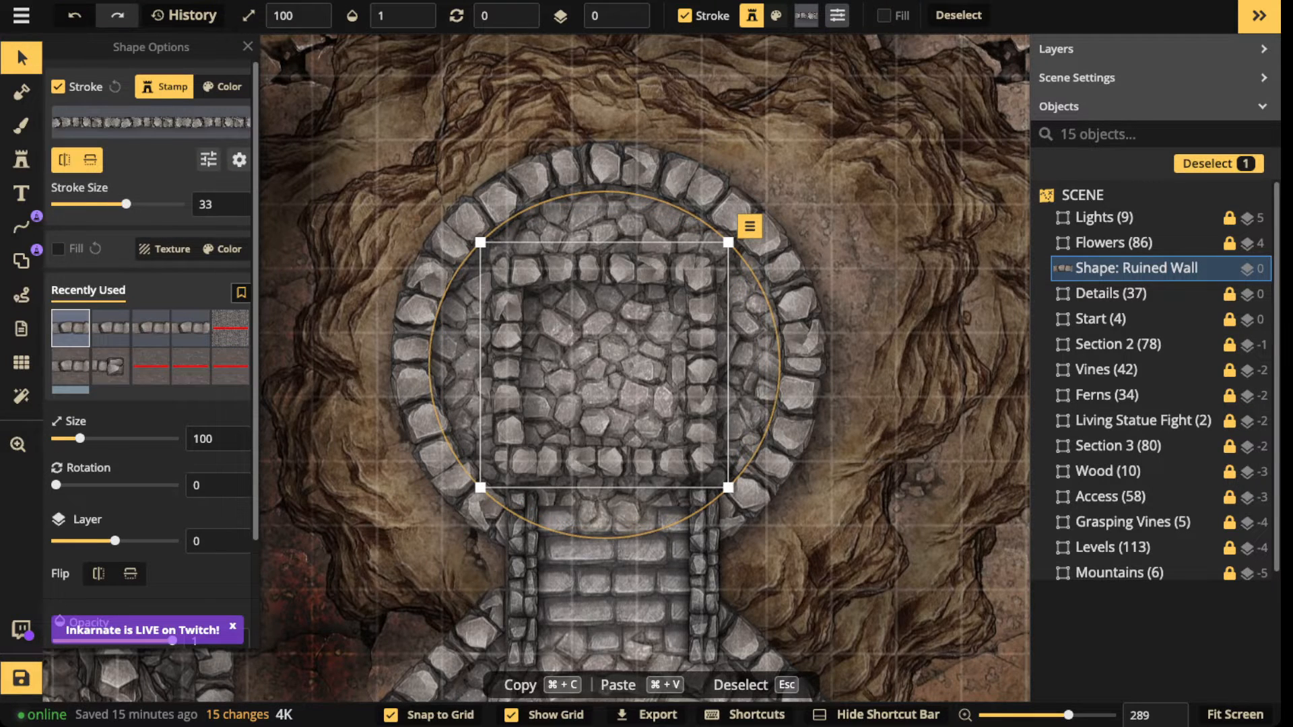
pyautogui.scroll(-5, 540, 268)
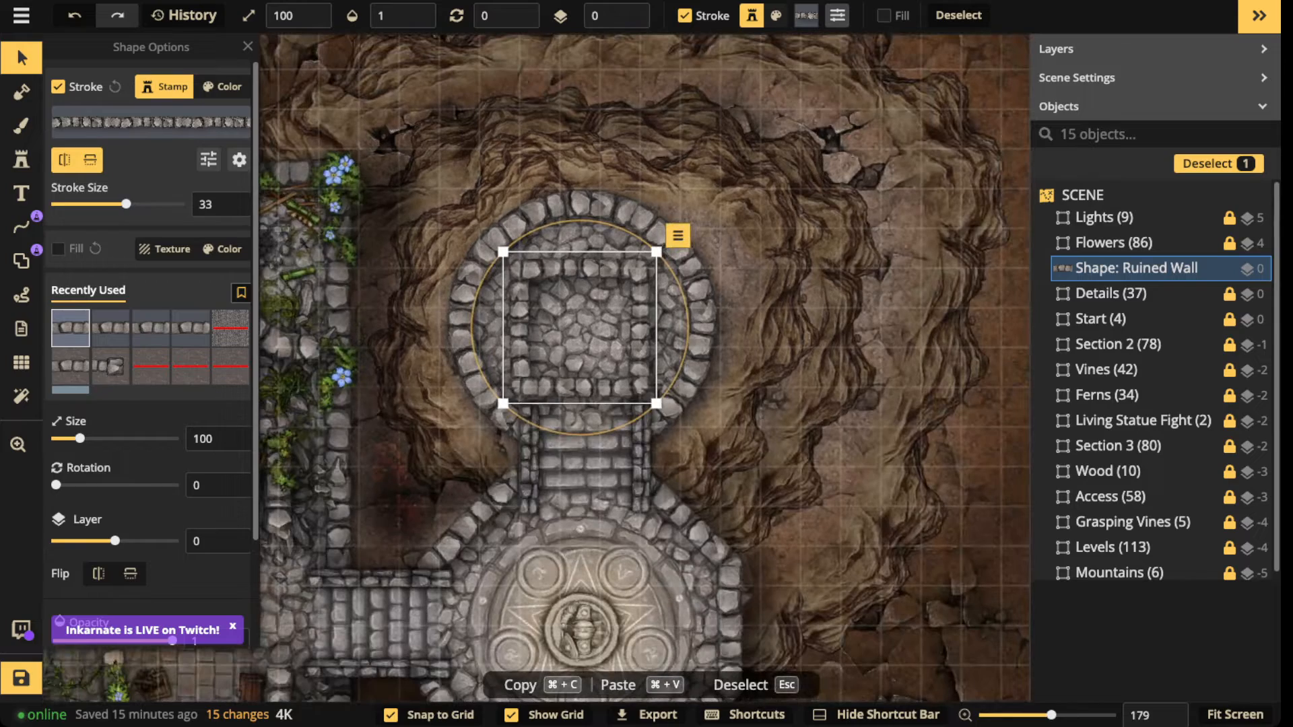
pyautogui.click(21, 58)
pyautogui.scroll(-4, 466, 331)
pyautogui.press('Escape')
pyautogui.scroll(-2, 549, 331)
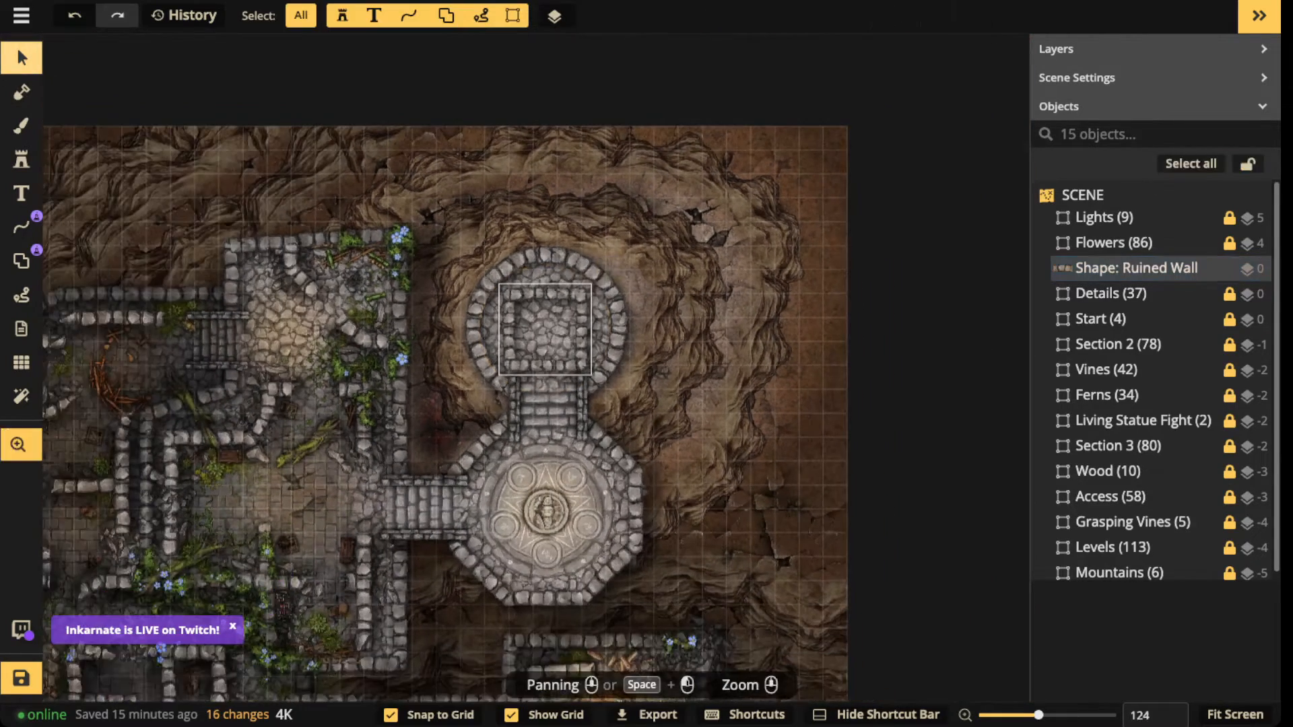
# Step: Hide the map grid and save the map
pyautogui.moveTo(547, 330); pyautogui.dragTo(661, 275)
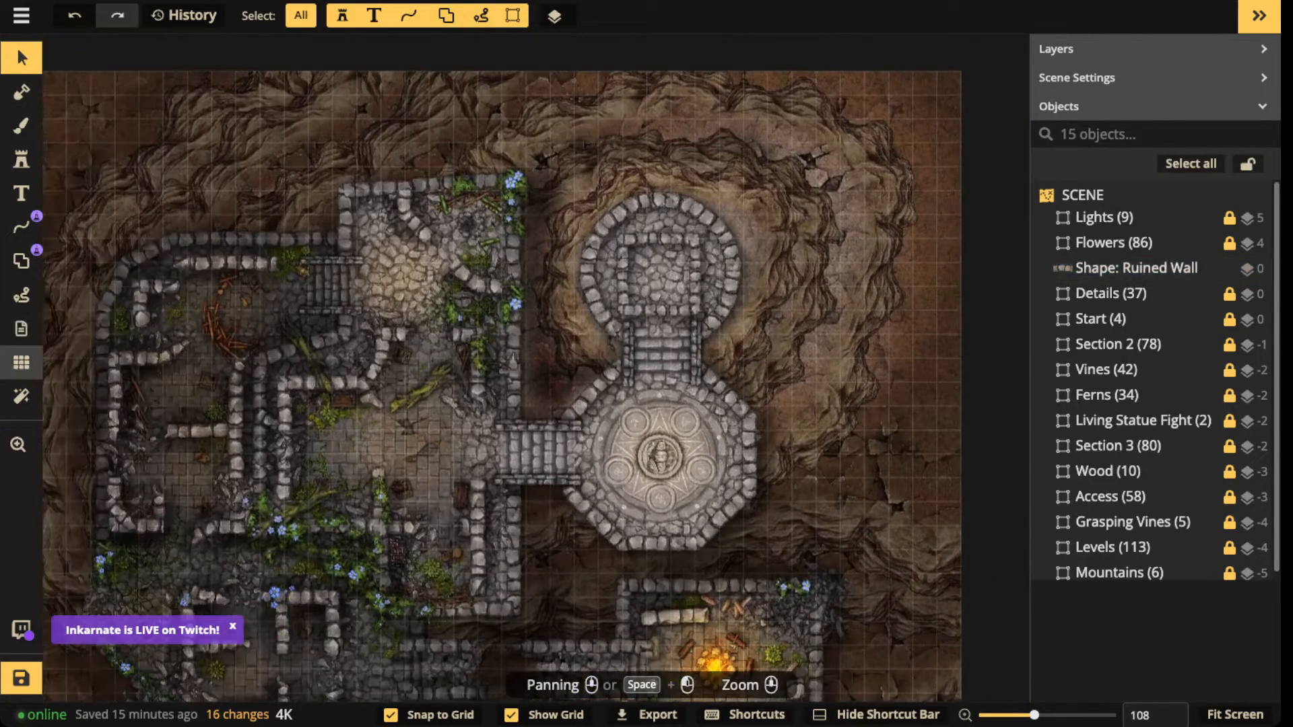
pyautogui.click(22, 362)
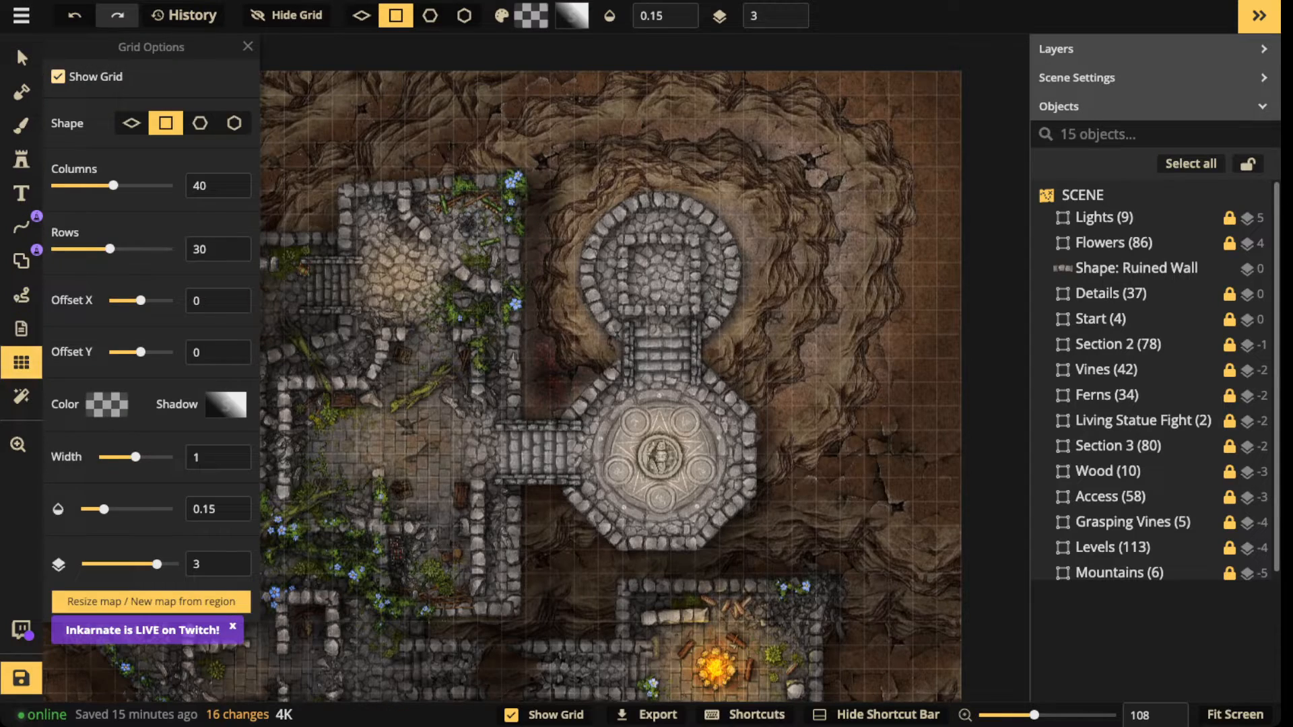
pyautogui.click(59, 77)
pyautogui.scroll(-2, 678, 238)
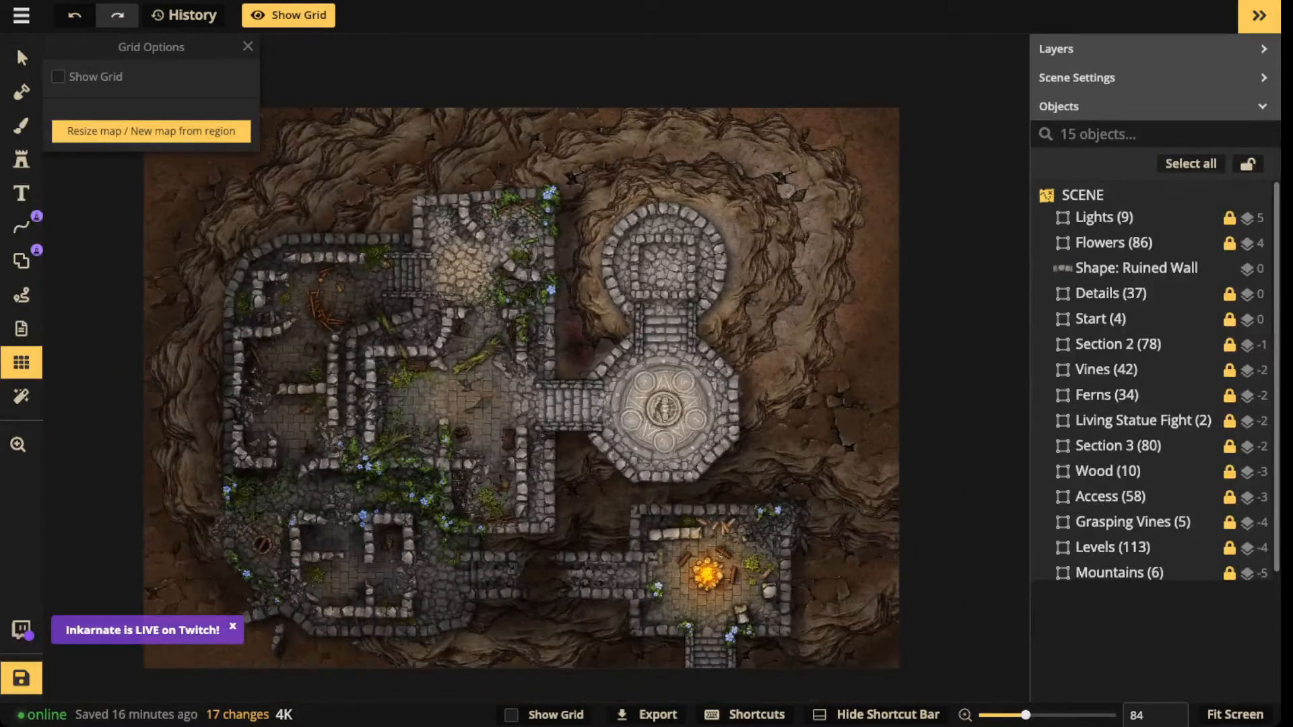
pyautogui.click(22, 58)
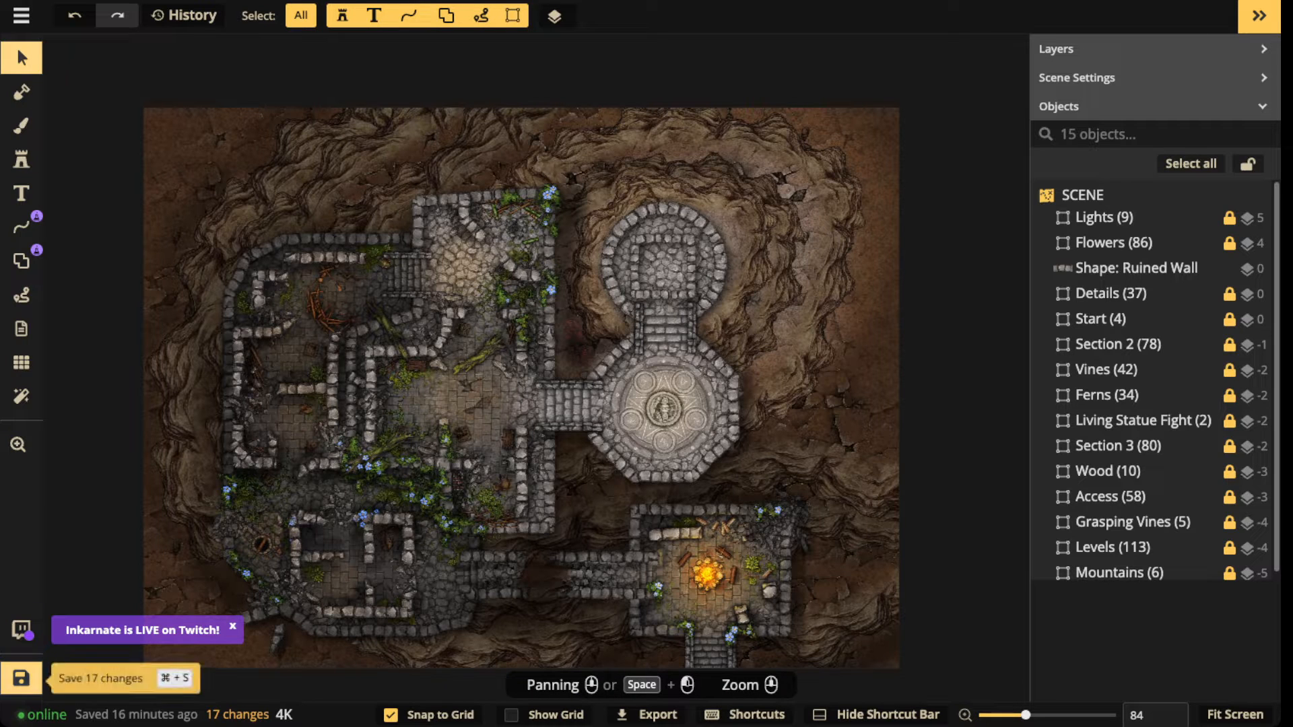
pyautogui.click(21, 679)
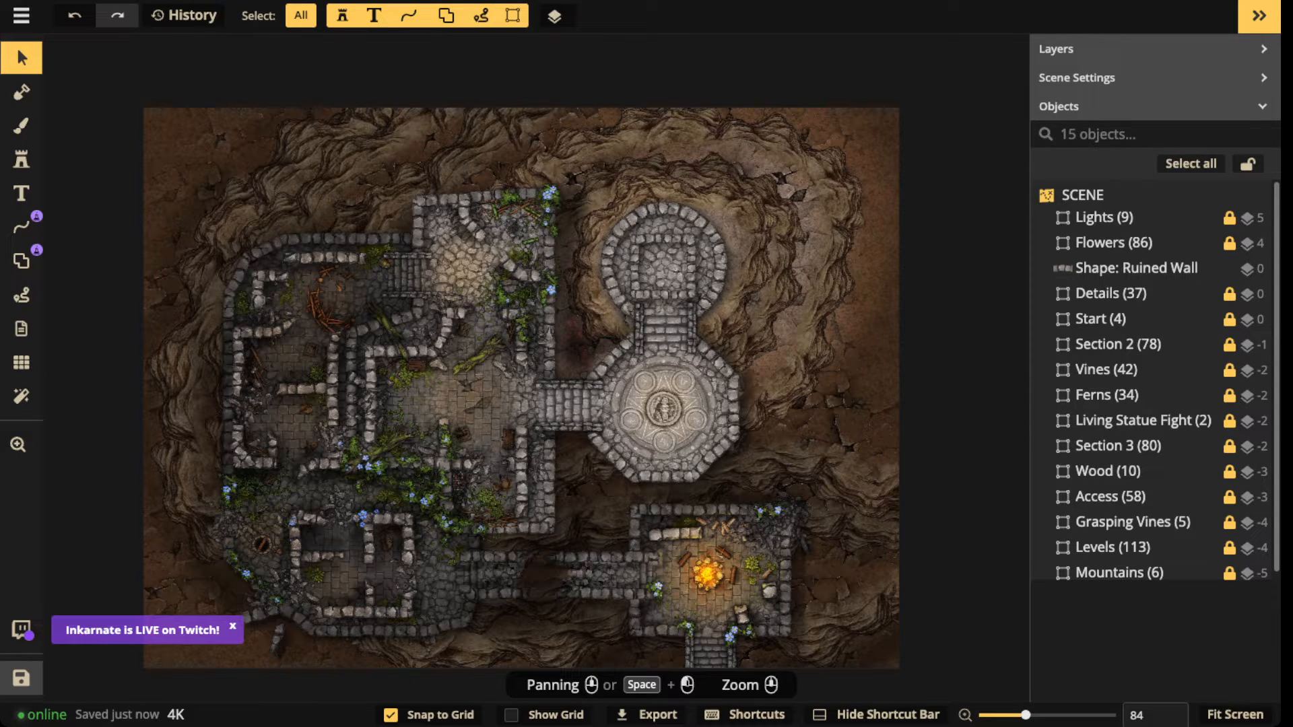
# Step: Start creating a new map from a region, with snapping to the grid enabled
pyautogui.scroll(2, 754, 297)
pyautogui.scroll(-3, 199, 317)
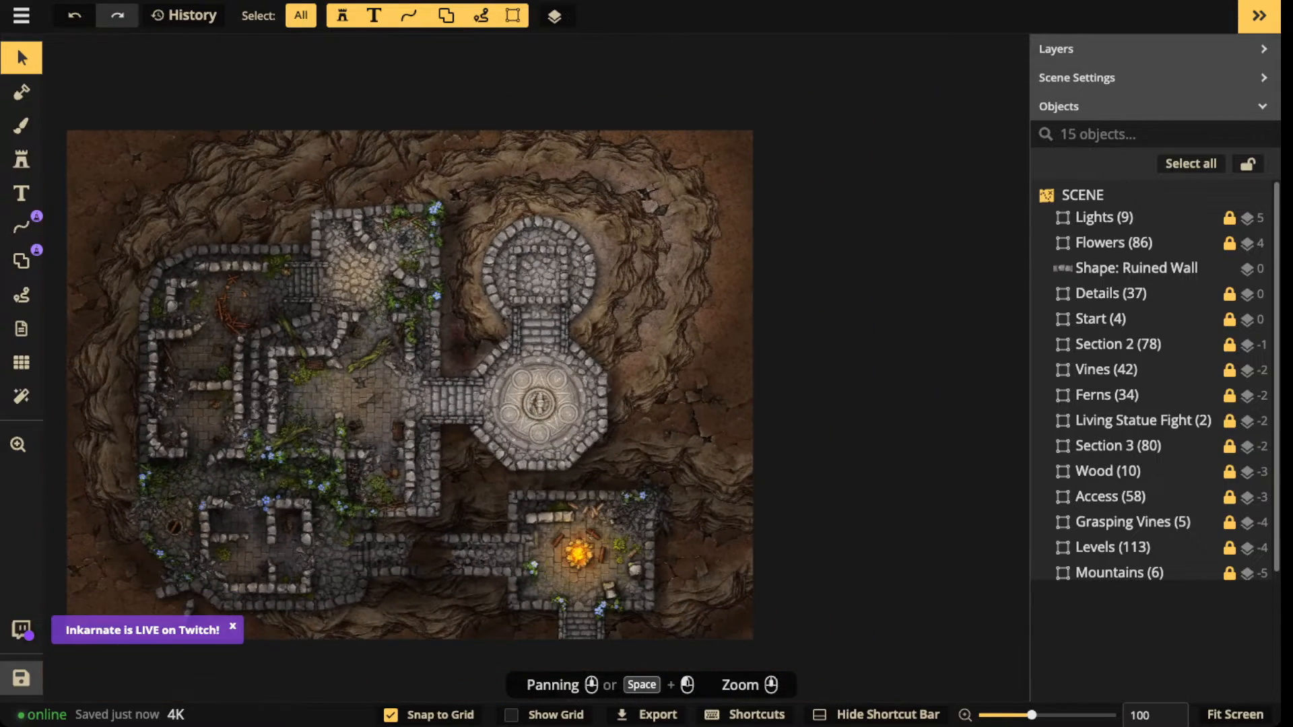
pyautogui.click(21, 362)
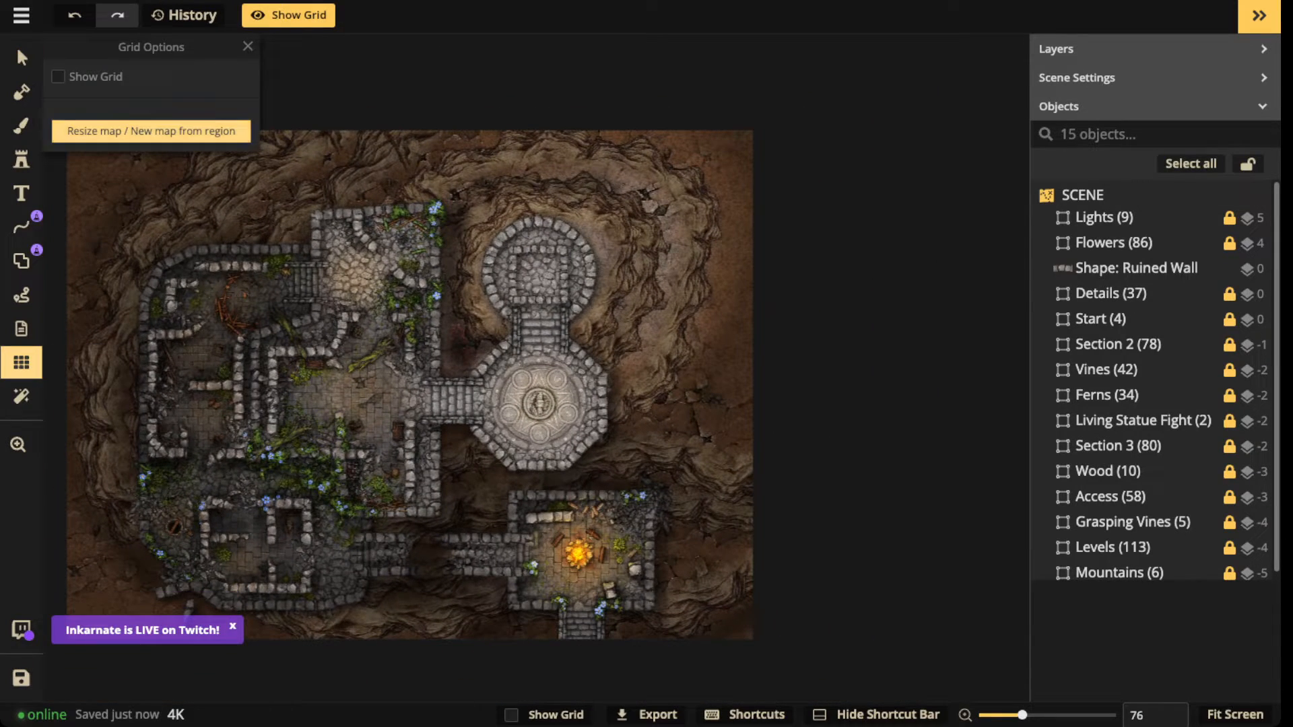
pyautogui.click(152, 131)
pyautogui.scroll(-3, 874, 233)
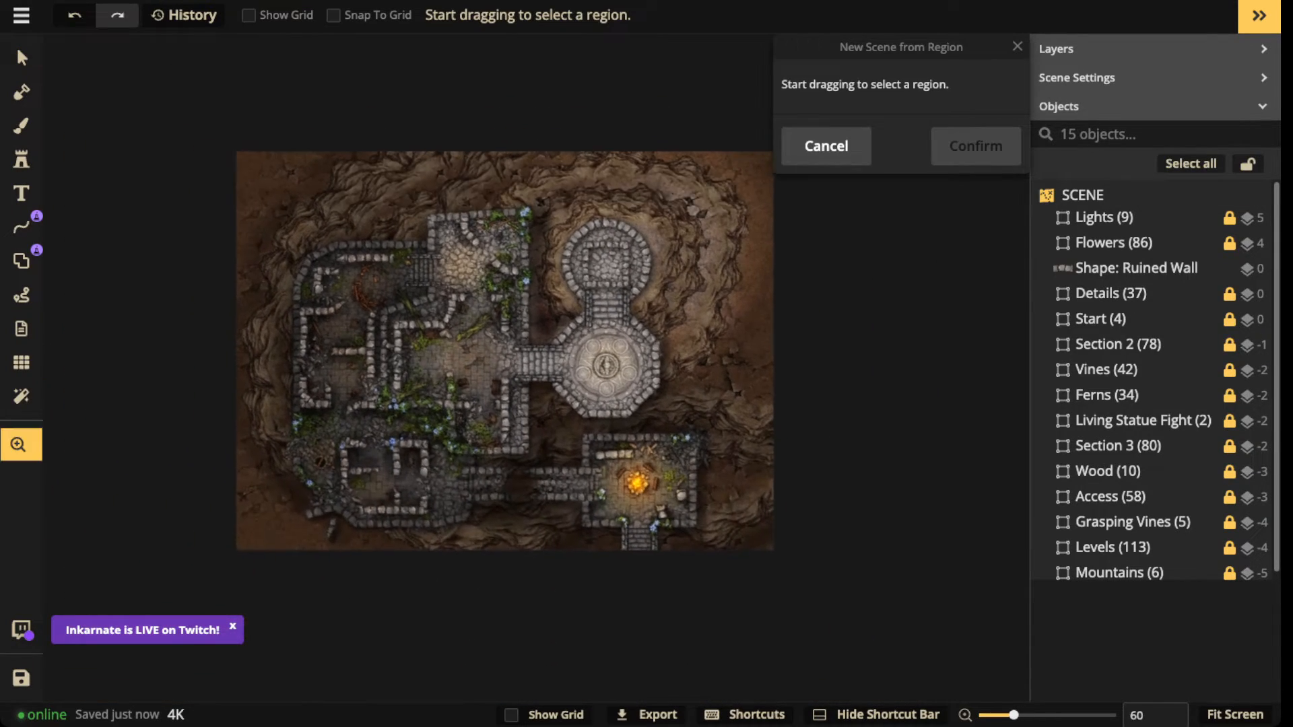
pyautogui.click(333, 15)
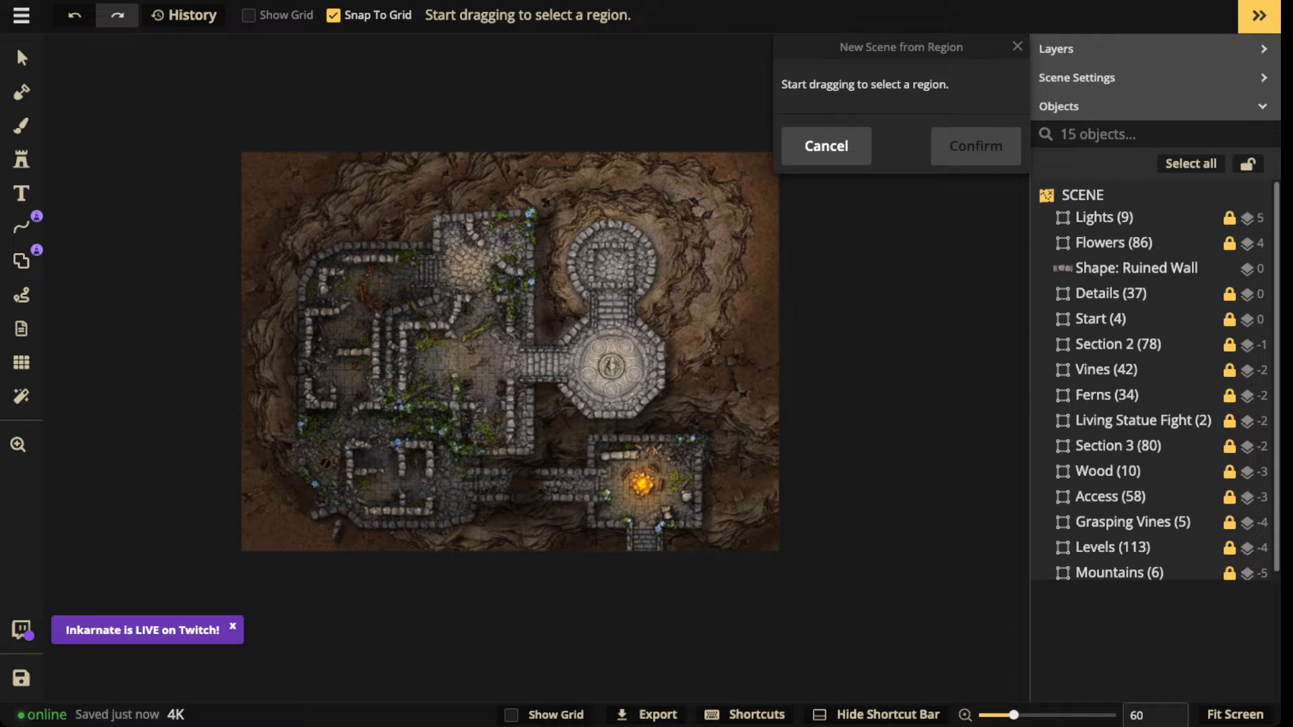
# Step: Select a region from the map's top-left corner and extend it past the right edge to width 55 and height 30
pyautogui.moveTo(241, 152); pyautogui.dragTo(717, 539)
pyautogui.scroll(-1, 911, 551)
pyautogui.press('space')
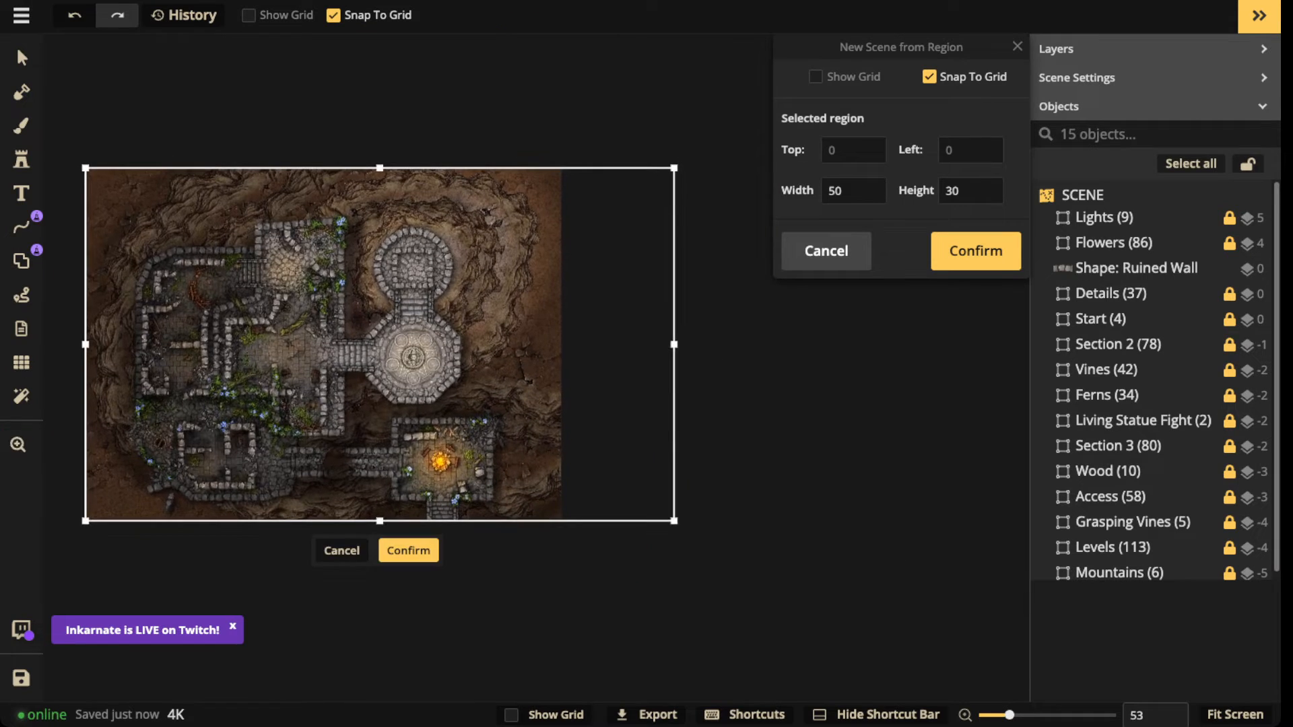
pyautogui.moveTo(674, 344); pyautogui.dragTo(764, 377)
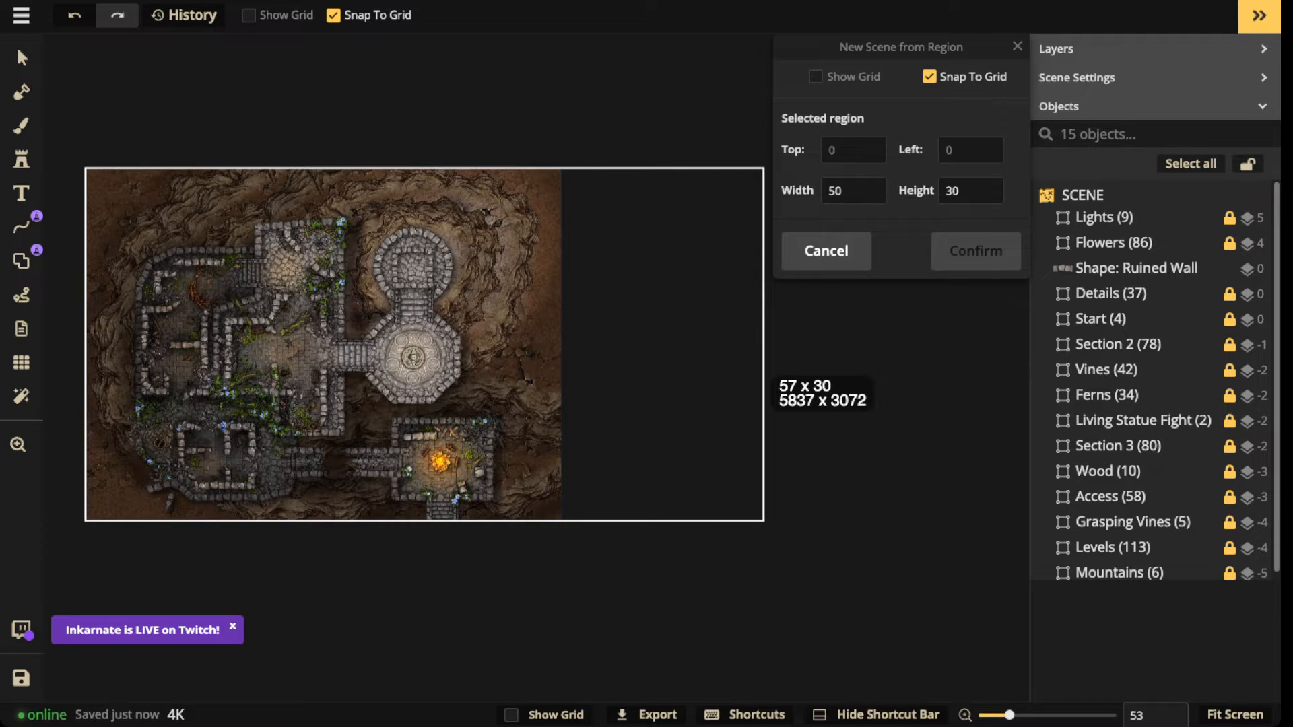
pyautogui.moveTo(764, 377); pyautogui.dragTo(764, 377)
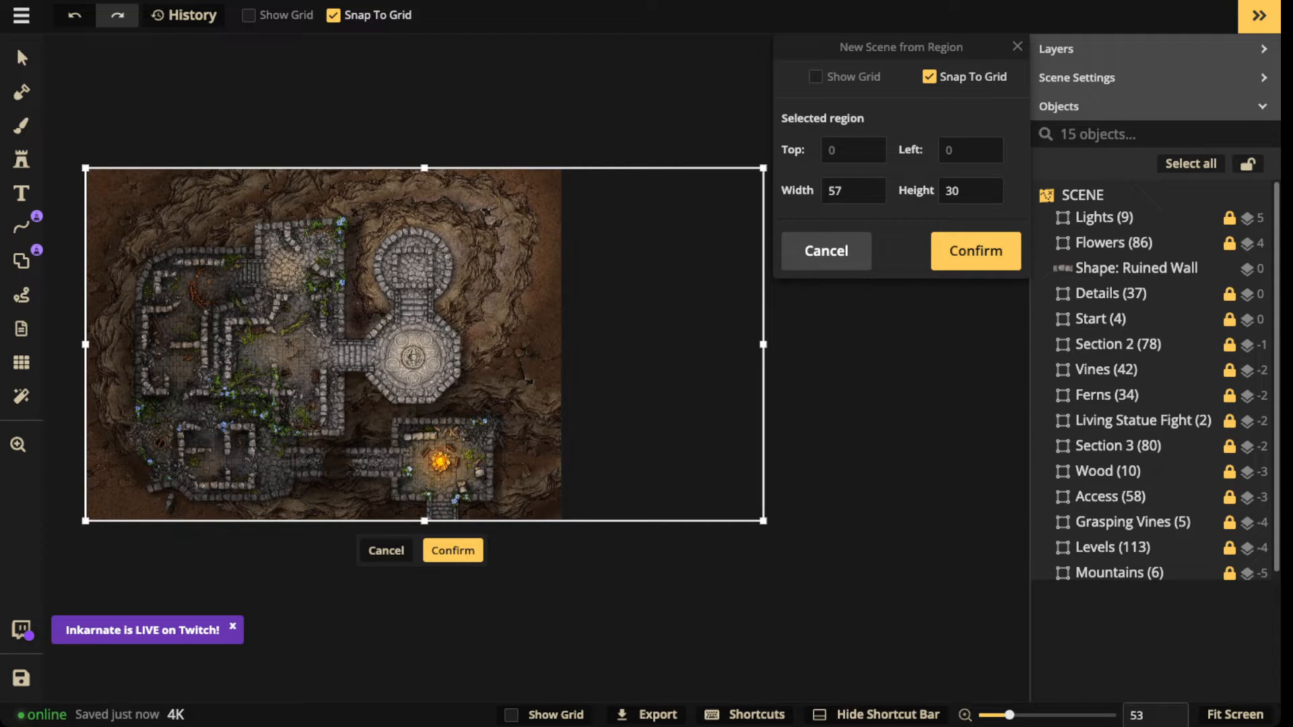
pyautogui.moveTo(763, 344); pyautogui.dragTo(734, 344)
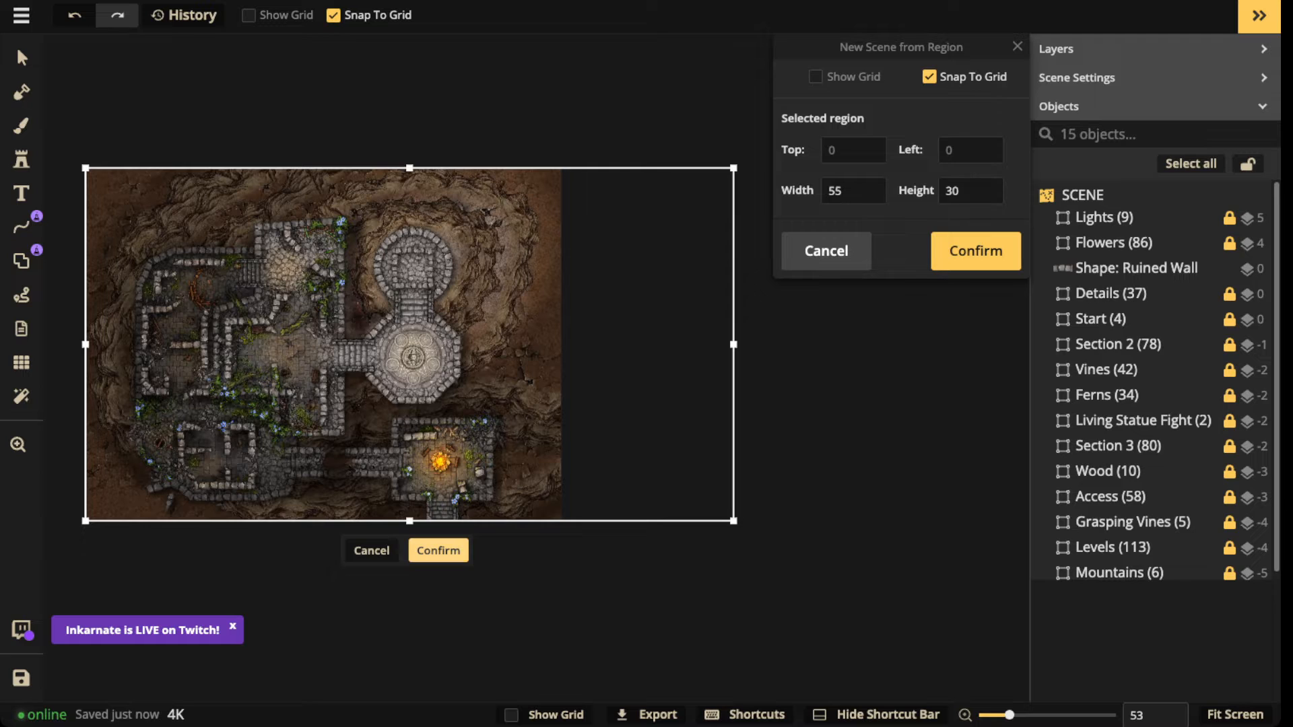
# Step: Create the new map from the selected region without removing objects outside it, and acknowledge the resize notice
pyautogui.click(438, 551)
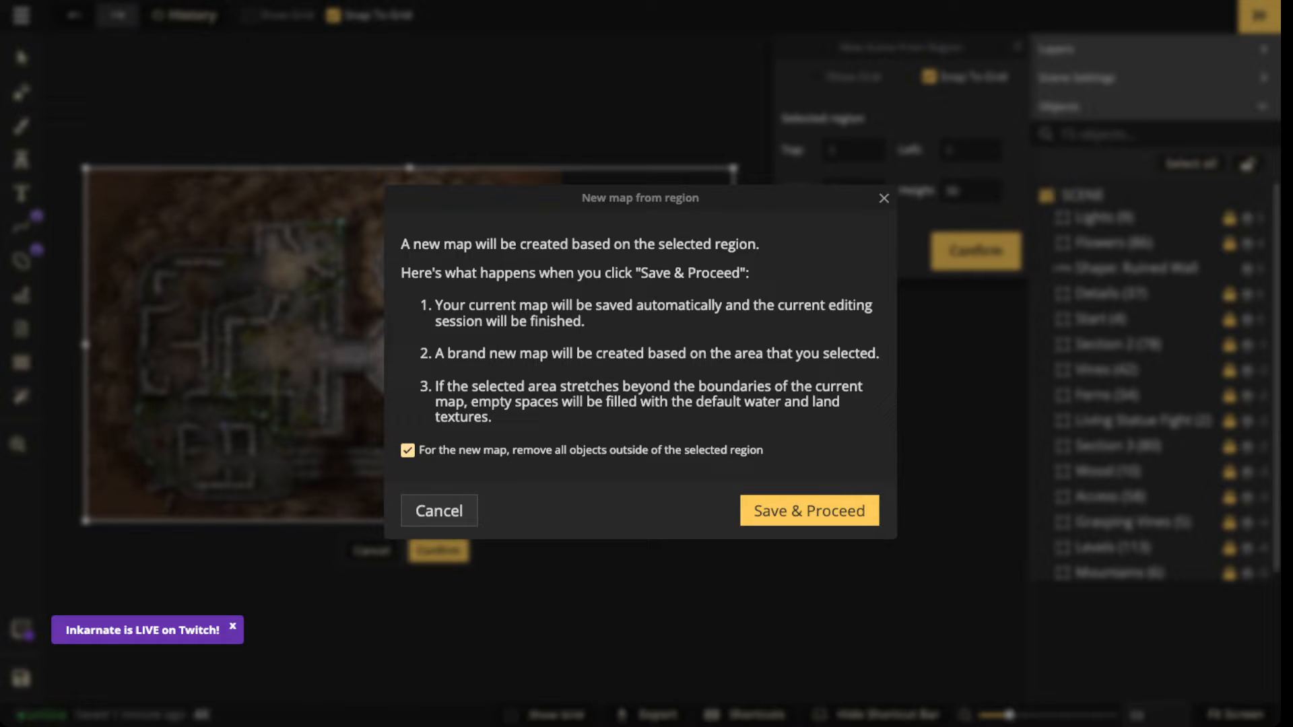
pyautogui.click(407, 451)
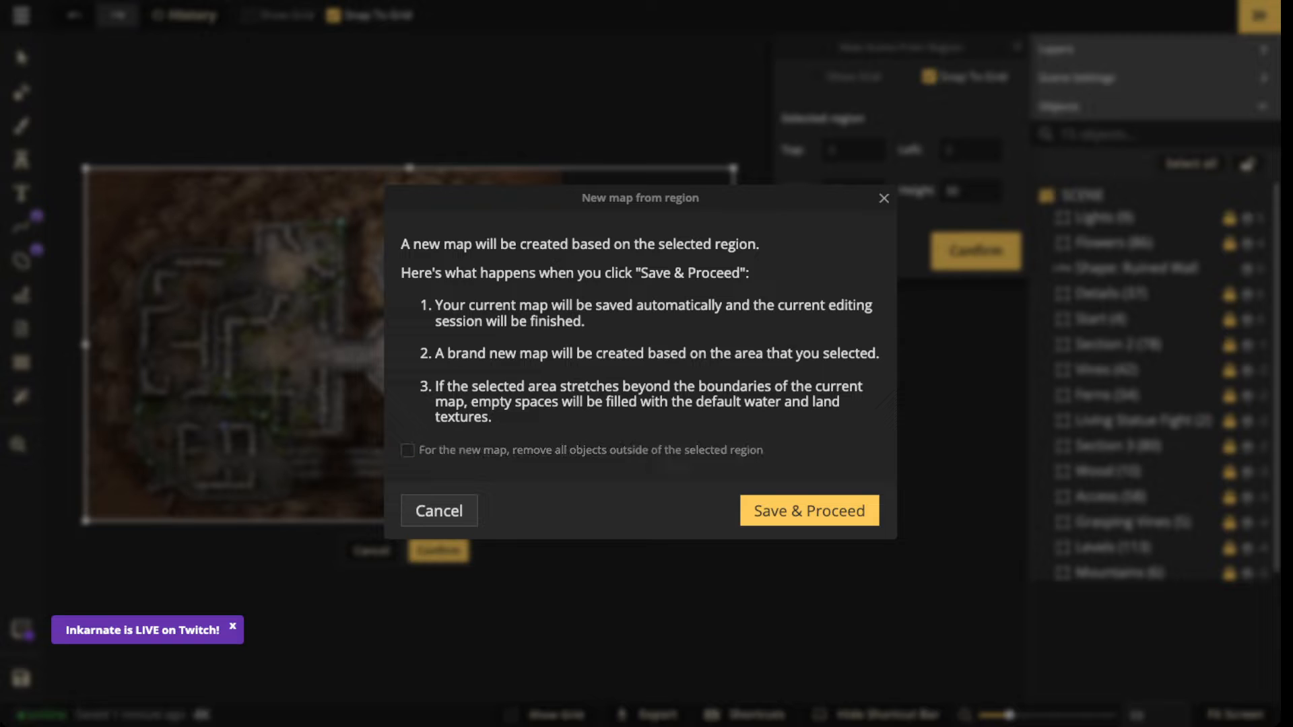
pyautogui.click(810, 510)
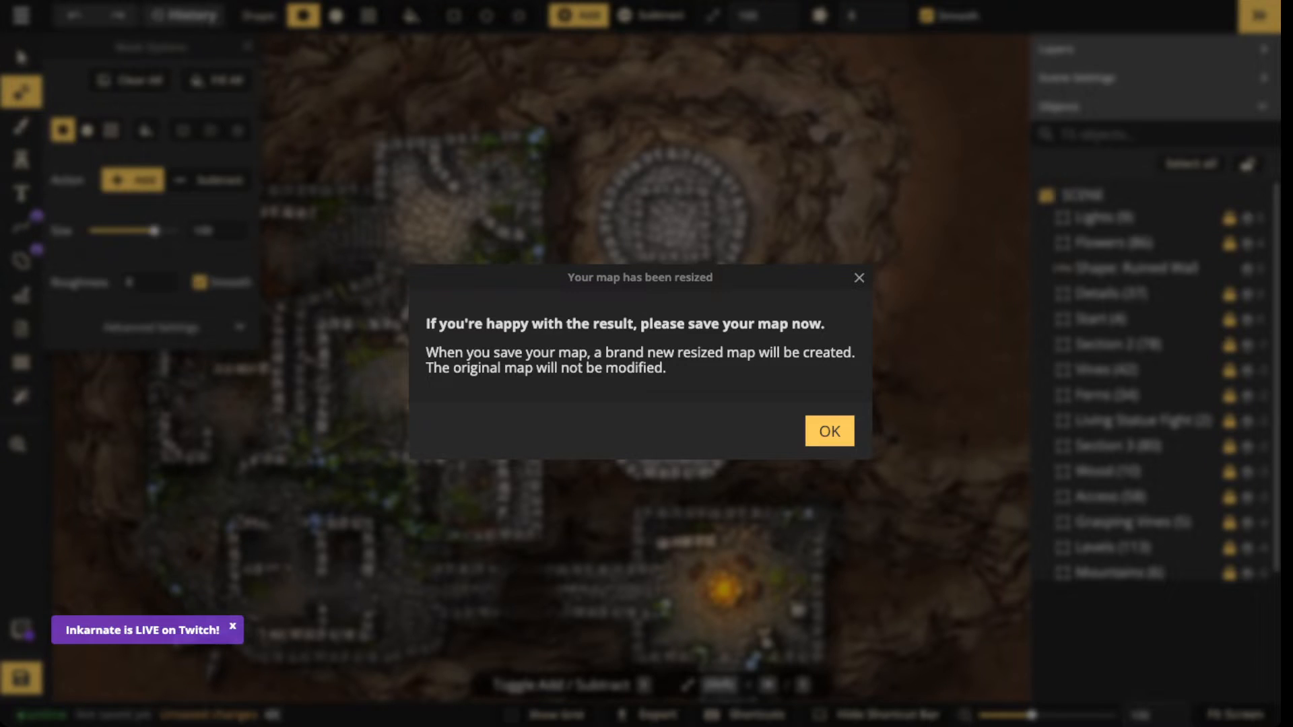
pyautogui.click(830, 431)
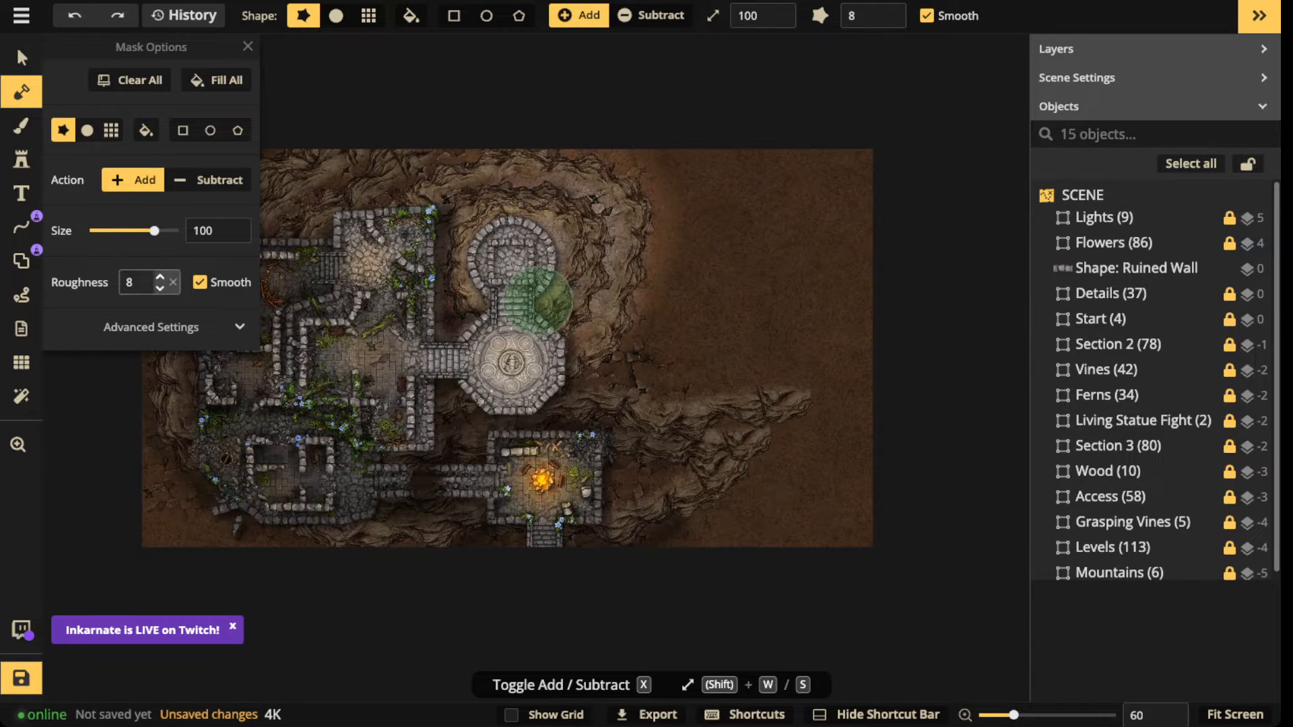
# Step: Place a square clip mask on the map's new eastern area and stretch it past the map borders to cover the empty strip
pyautogui.click(22, 159)
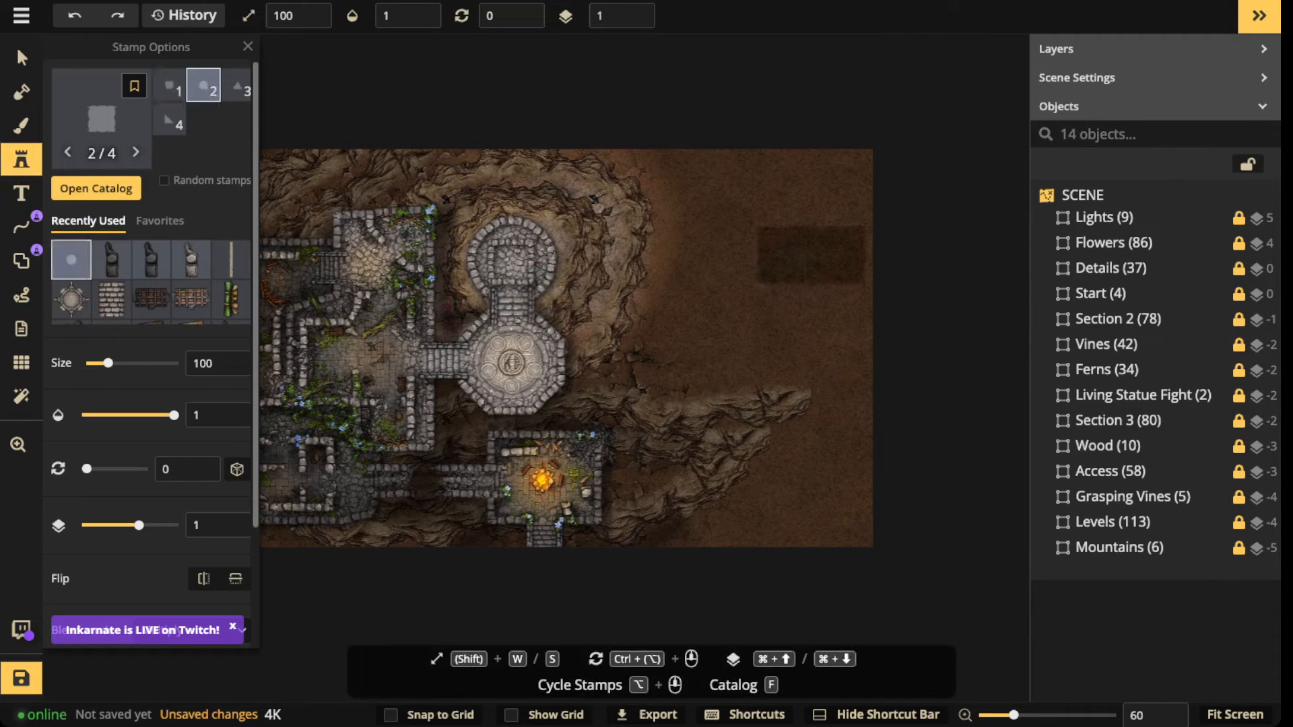
pyautogui.click(754, 239)
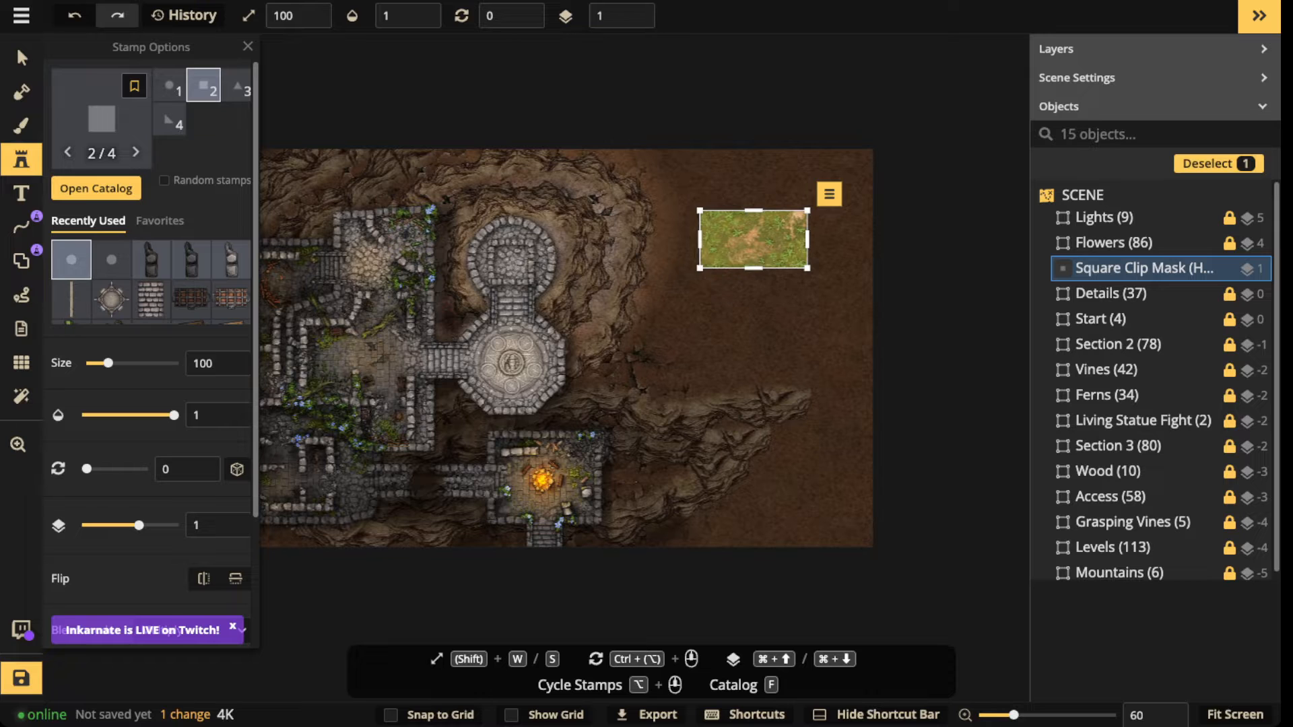
pyautogui.moveTo(750, 251); pyautogui.dragTo(755, 574)
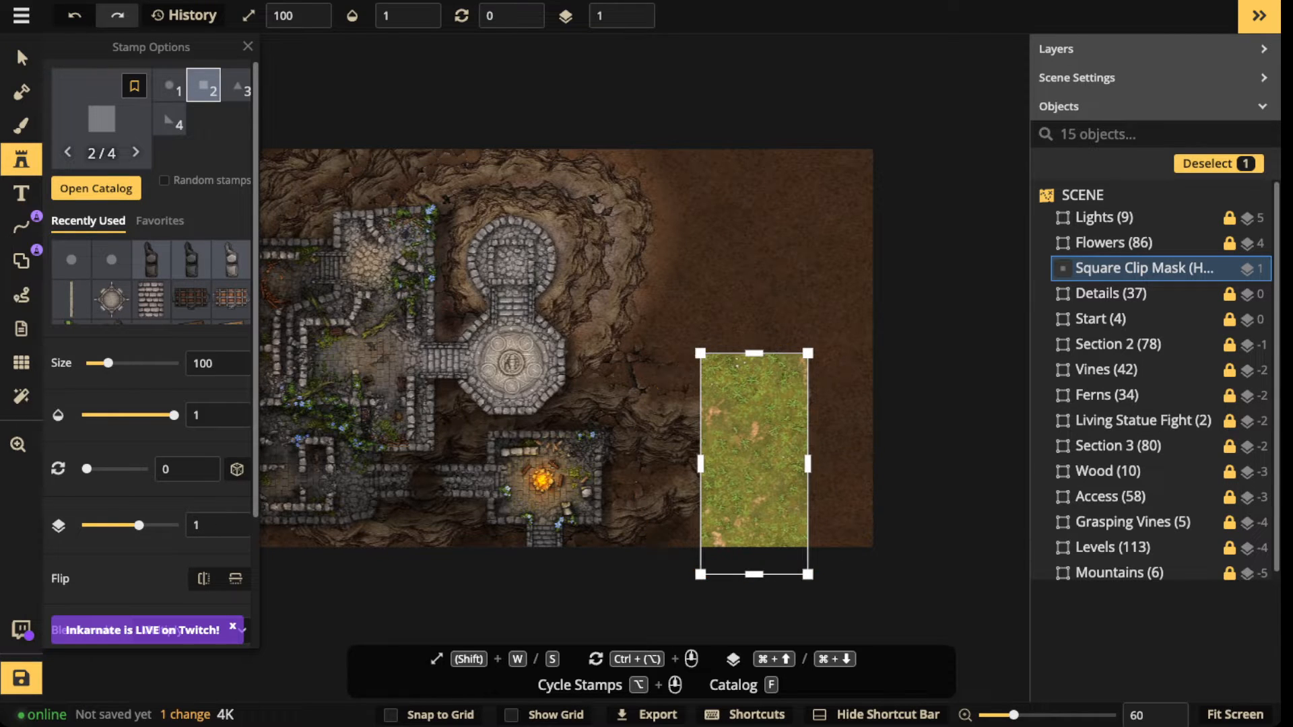
pyautogui.moveTo(700, 464); pyautogui.dragTo(641, 464)
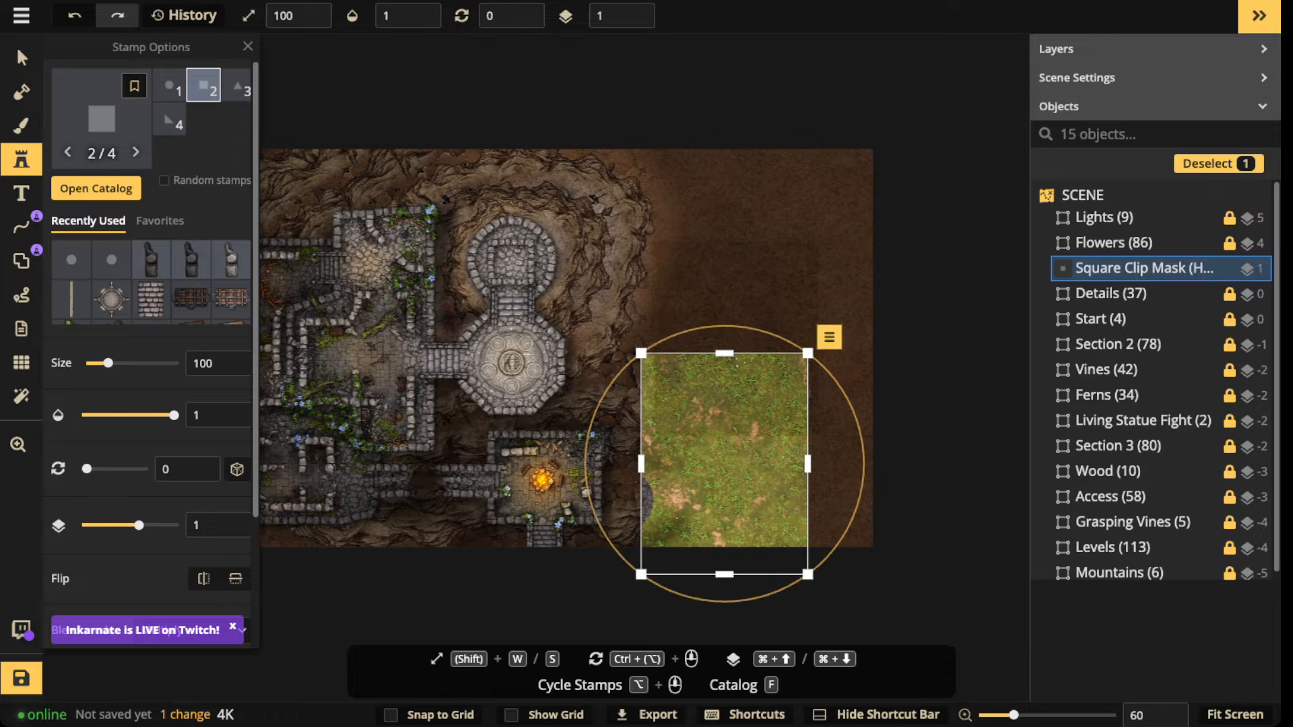
pyautogui.moveTo(724, 353); pyautogui.dragTo(724, 97)
pyautogui.moveTo(809, 336)
pyautogui.mouseDown()
pyautogui.moveTo(906, 335)
pyautogui.moveTo(824, 336)
pyautogui.mouseUp()
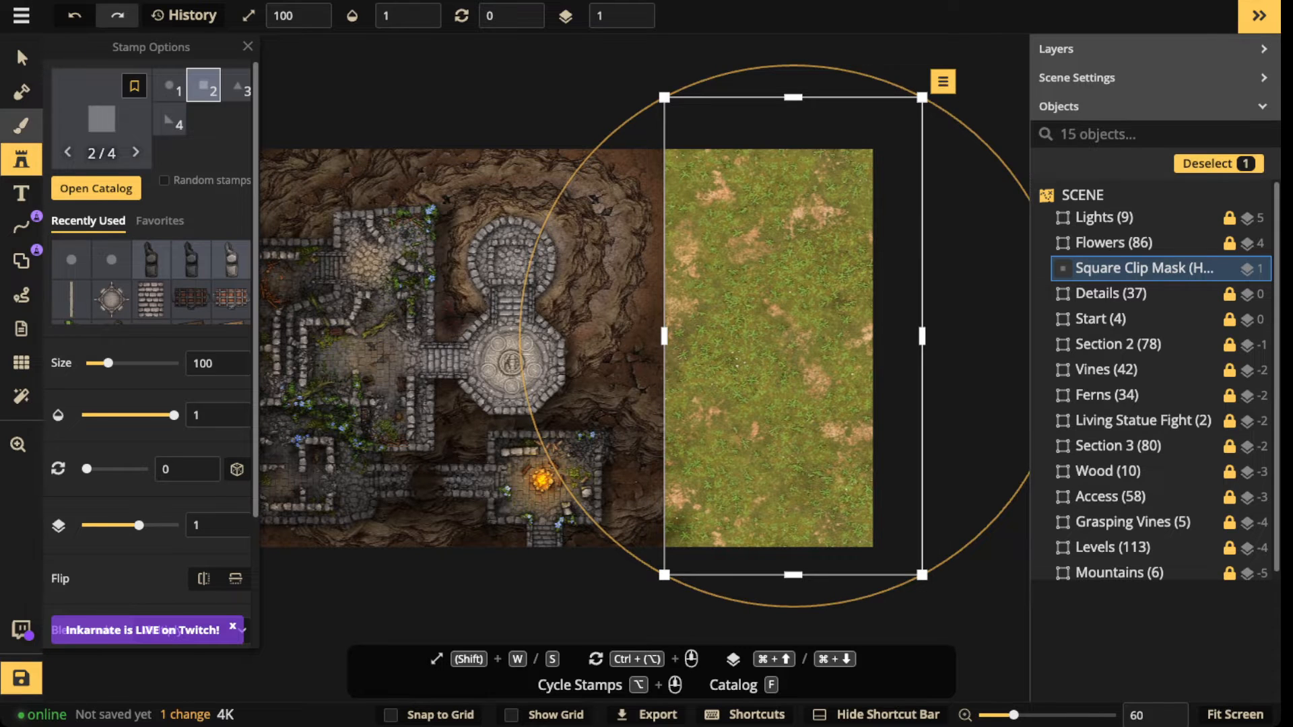
# Step: Paint black (000000) on the foreground layer along the clip mask's left edge with the round brush at size 80
pyautogui.click(21, 126)
pyautogui.click(116, 147)
pyautogui.click(172, 97)
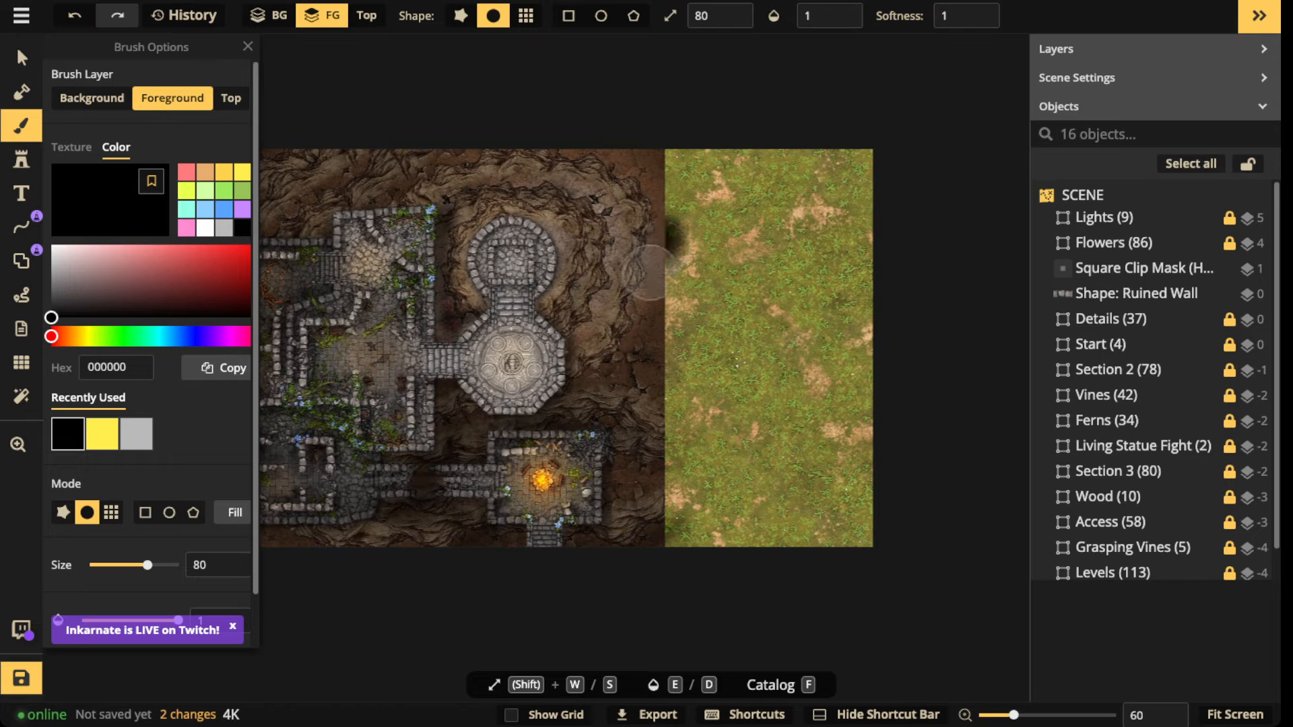
pyautogui.moveTo(663, 296); pyautogui.dragTo(677, 206)
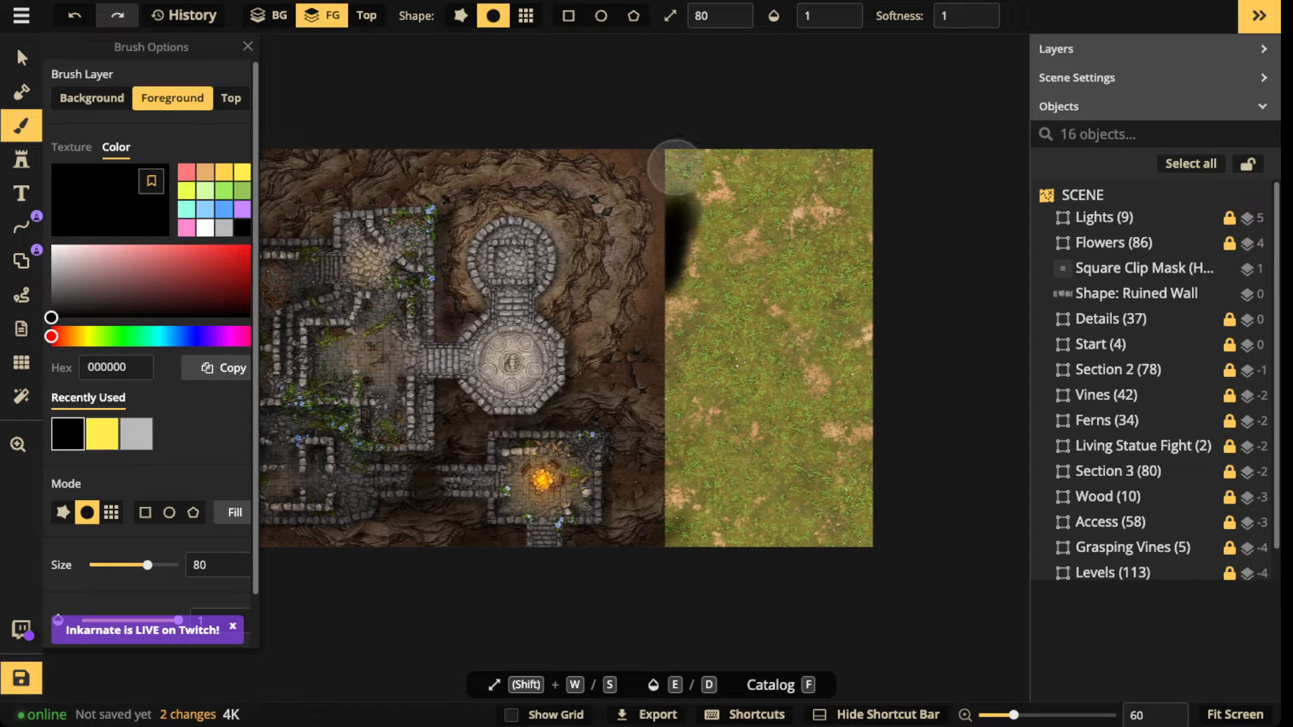
pyautogui.moveTo(673, 150); pyautogui.dragTo(675, 431)
# Step: Fill the entire eastern strip with black on the foreground layer using the rectangle brush shape, extending past the map's borders
pyautogui.click(568, 15)
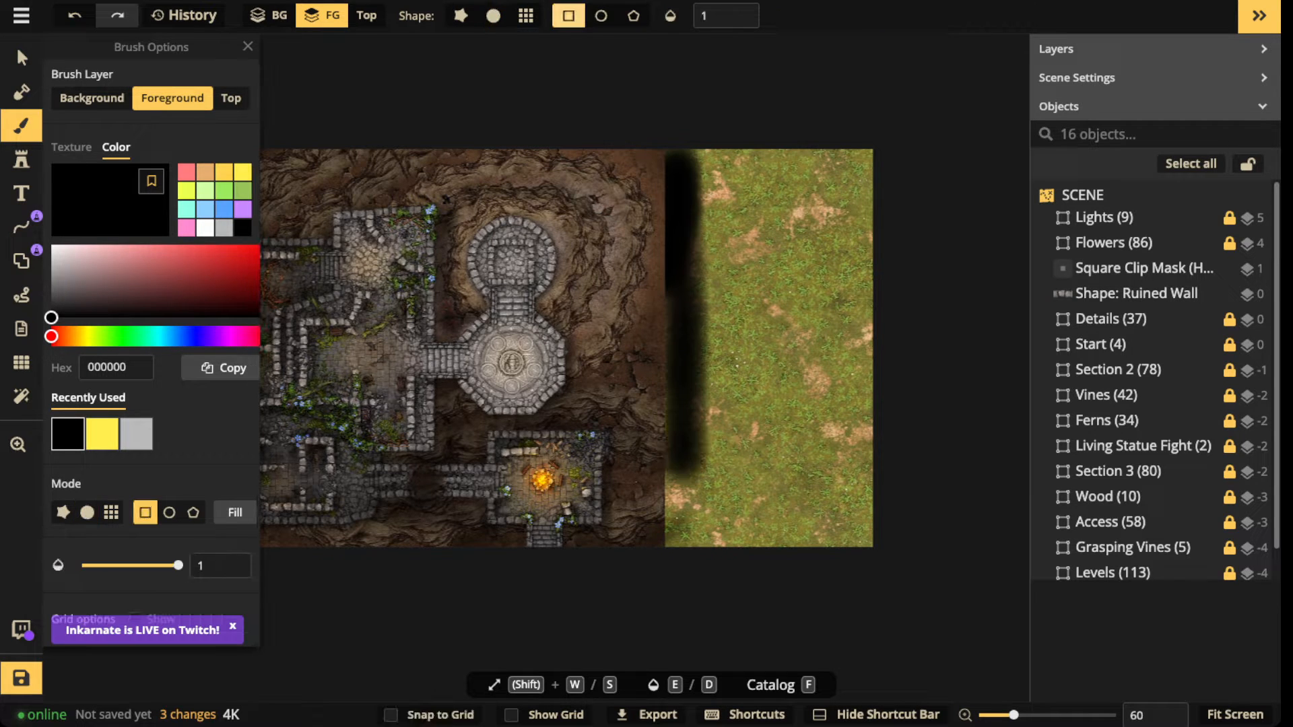
pyautogui.moveTo(646, 101); pyautogui.dragTo(916, 608)
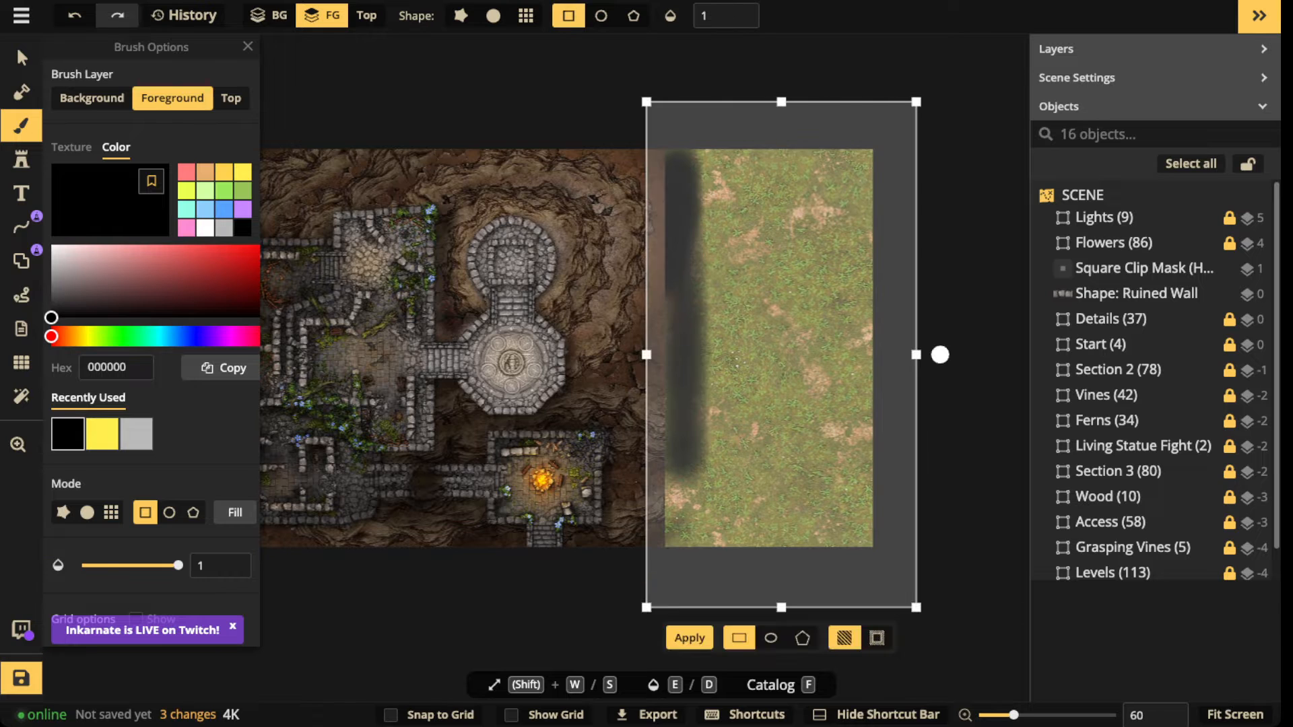
pyautogui.click(689, 638)
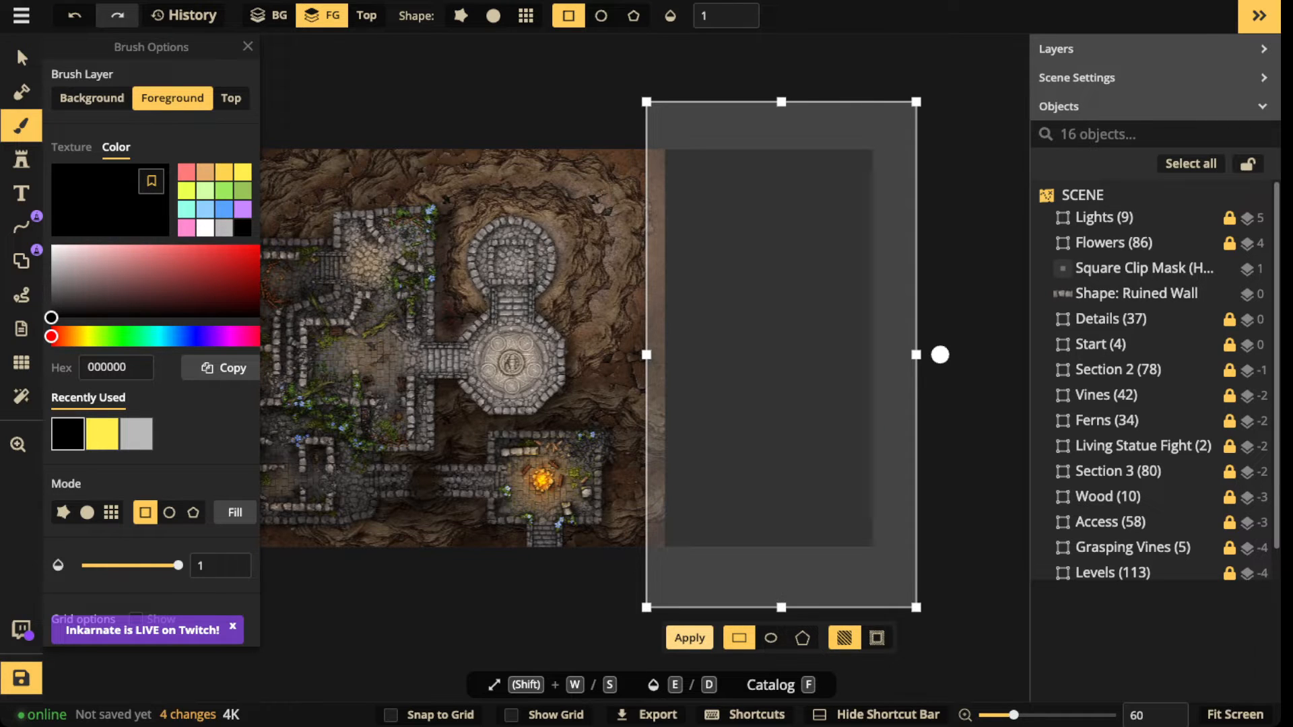
pyautogui.press('Escape')
# Step: Copy the square ruined wall from the round room into the black area and put the copy on layer 1
pyautogui.scroll(-2, 522, 225)
pyautogui.moveTo(522, 226); pyautogui.dragTo(595, 216)
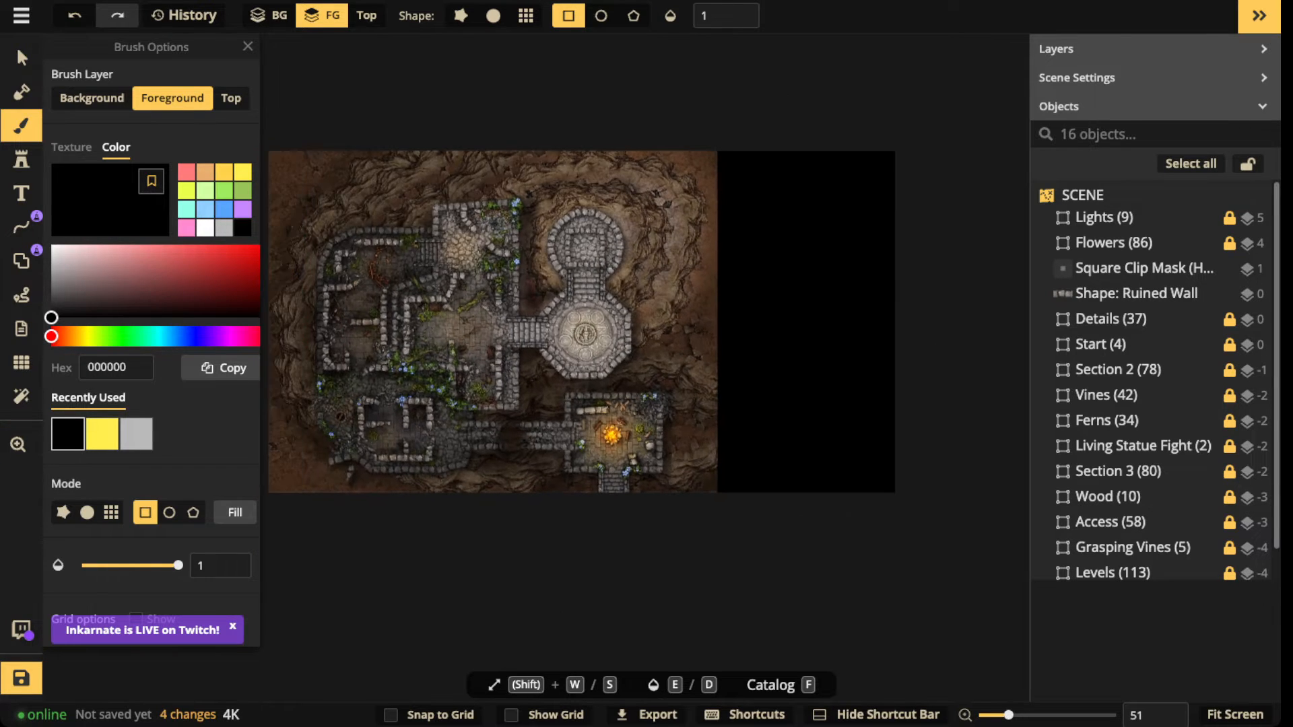
pyautogui.click(21, 58)
pyautogui.scroll(3, 604, 277)
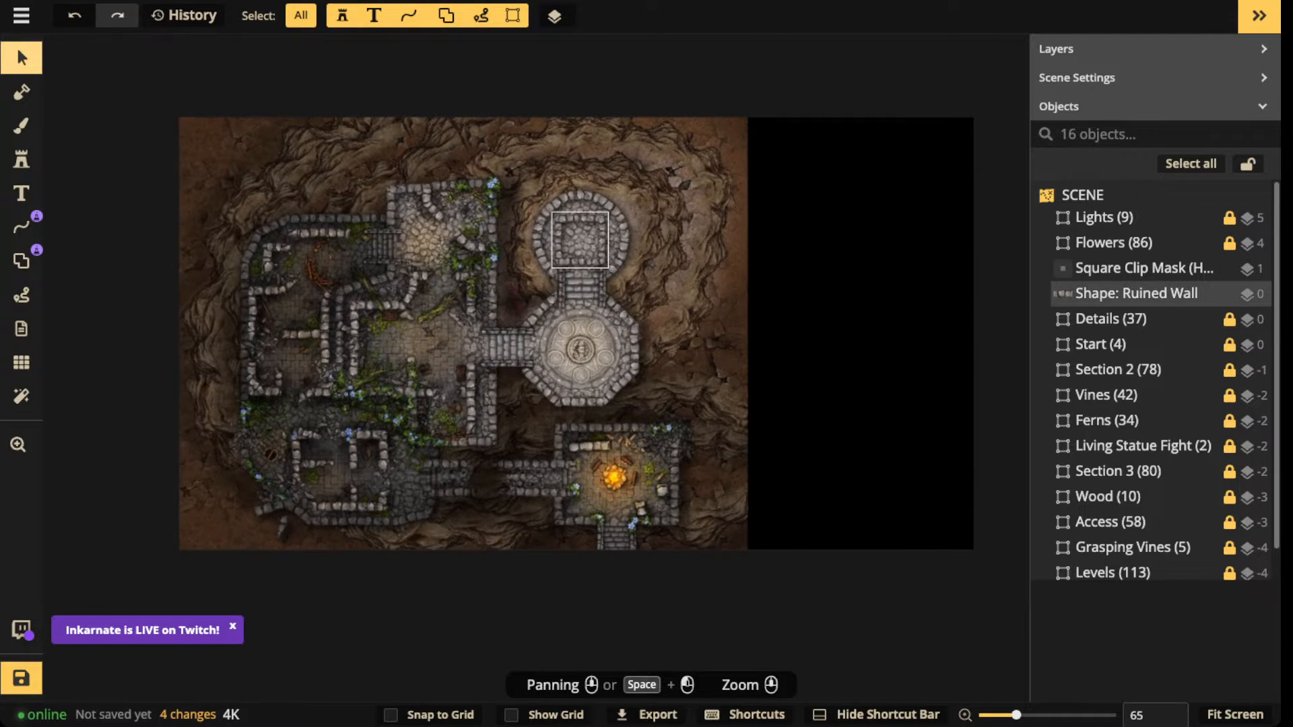
pyautogui.click(599, 261)
pyautogui.press('super+v')
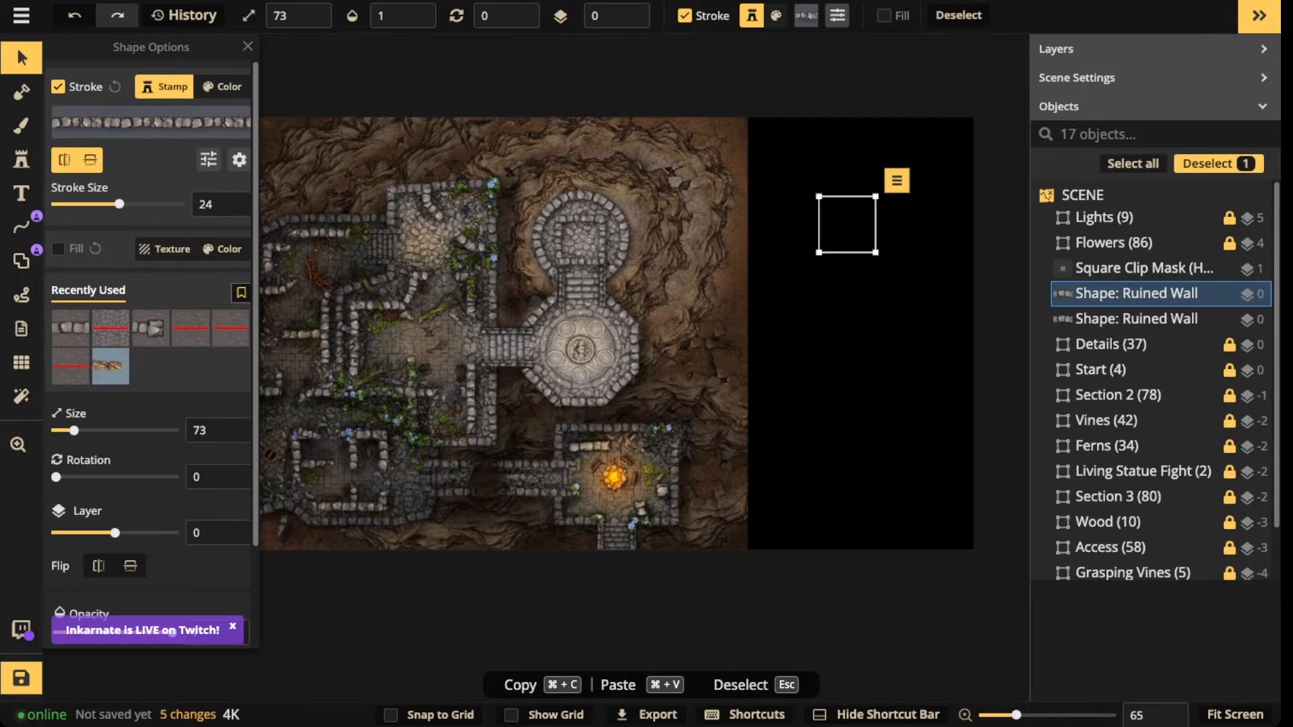
pyautogui.click(640, 11)
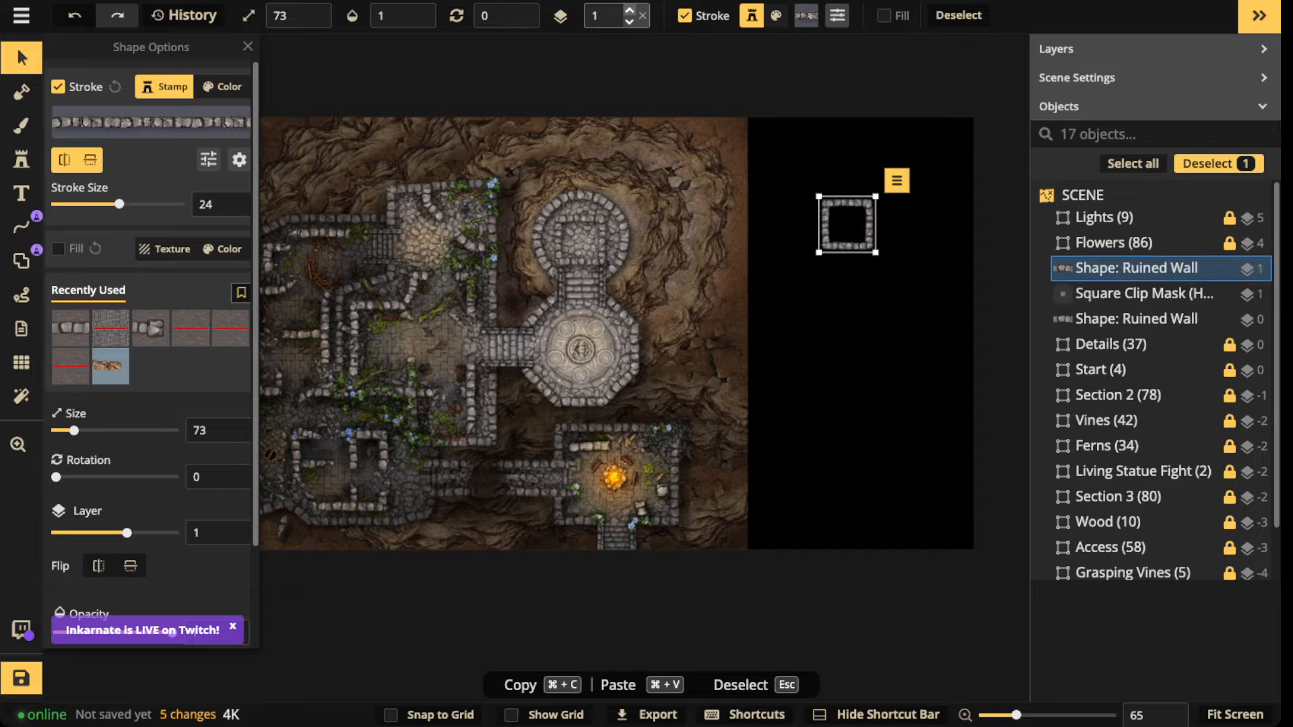
# Step: Move the copied wall square nearer the black area's upper-west corner and place a second copy directly beneath it
pyautogui.scroll(-2, 808, 227)
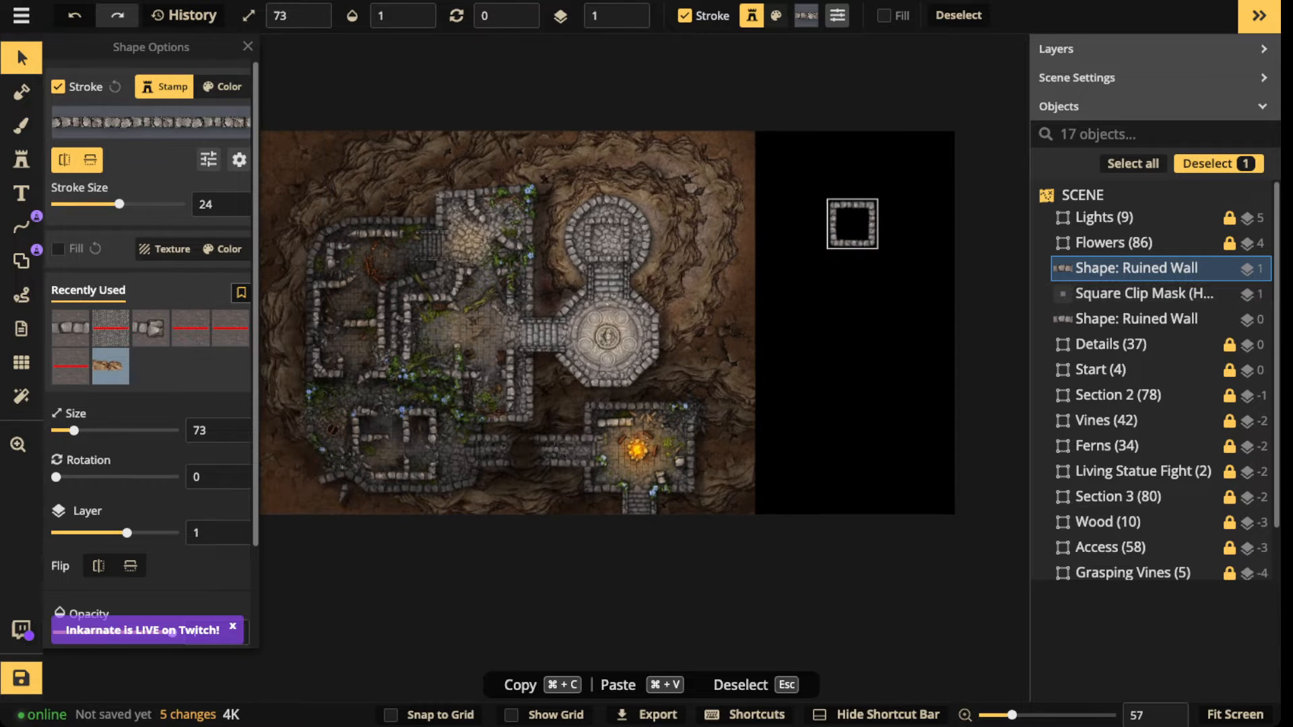
pyautogui.moveTo(852, 225); pyautogui.dragTo(809, 195)
pyautogui.press('super+c')
pyautogui.press('super+v')
pyautogui.moveTo(814, 263); pyautogui.dragTo(809, 243)
# Step: Move the lower wall square farther down, leaving a wide gap beneath the upper one, and select the upper square
pyautogui.scroll(10, 808, 210)
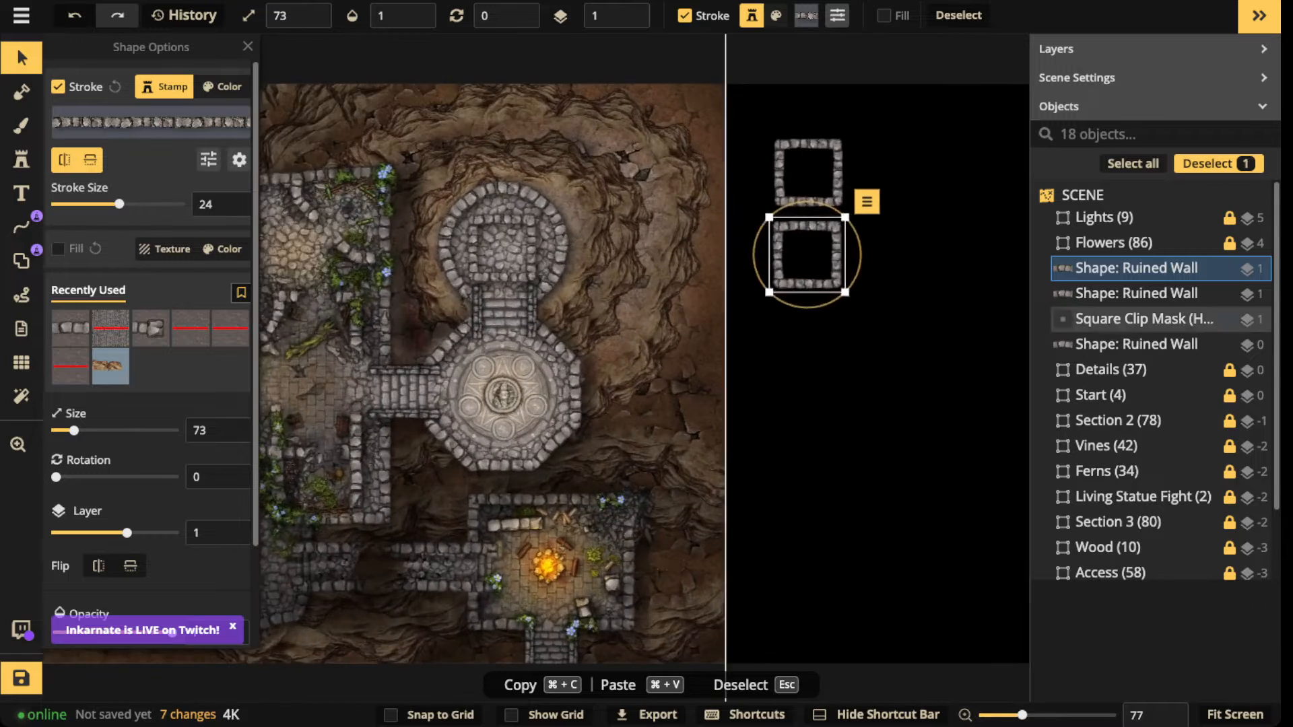
pyautogui.scroll(8, 828, 196)
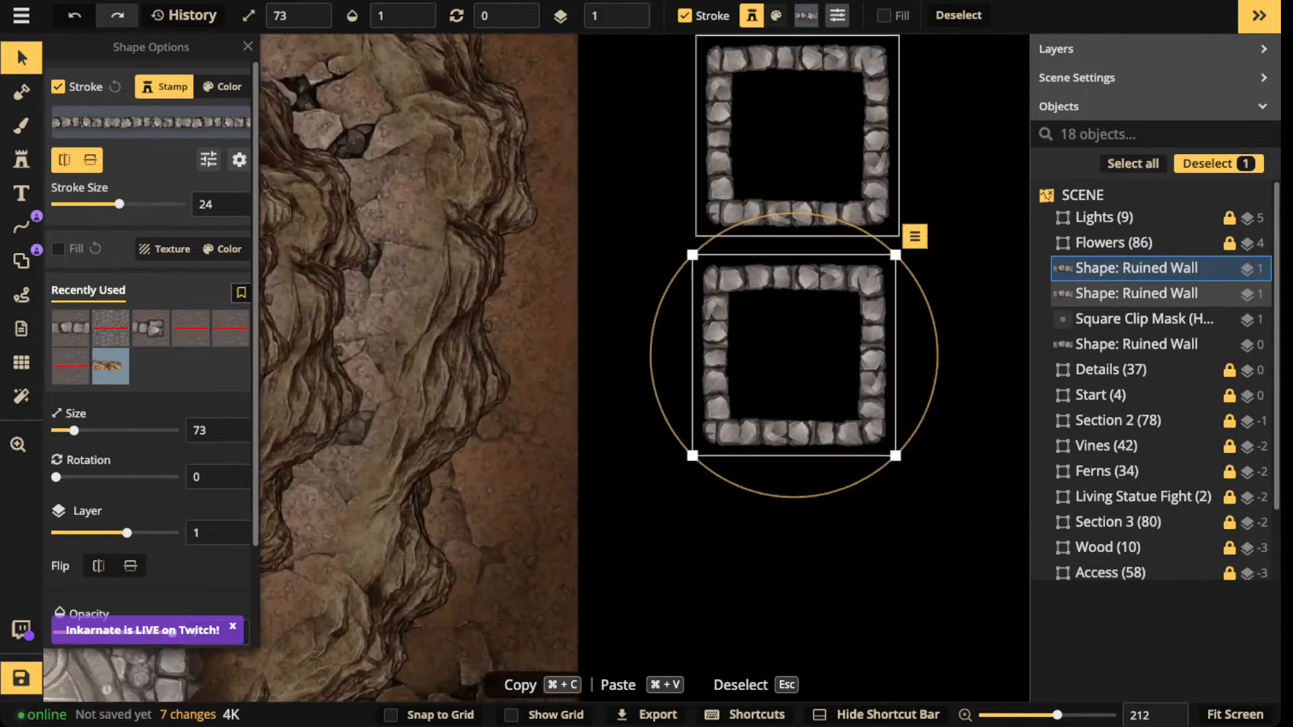
pyautogui.scroll(2, 821, 177)
pyautogui.moveTo(811, 360); pyautogui.dragTo(819, 700)
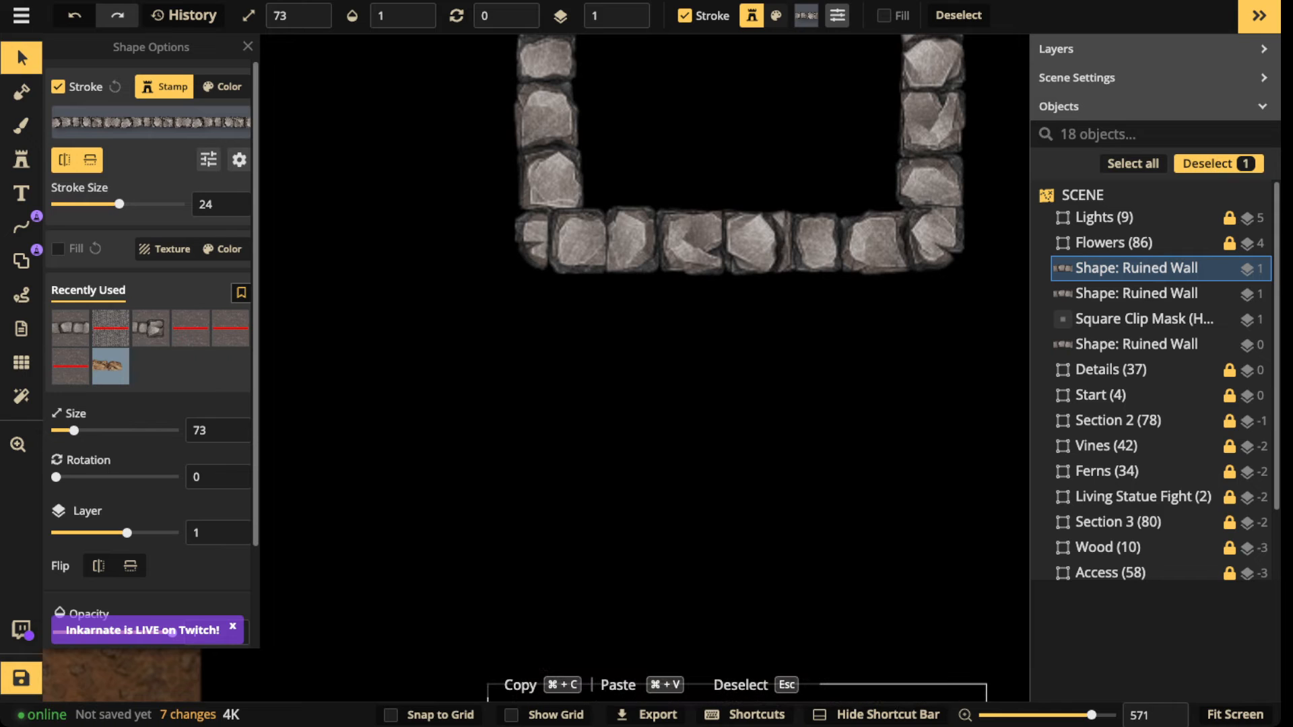
pyautogui.scroll(-15, 623, 408)
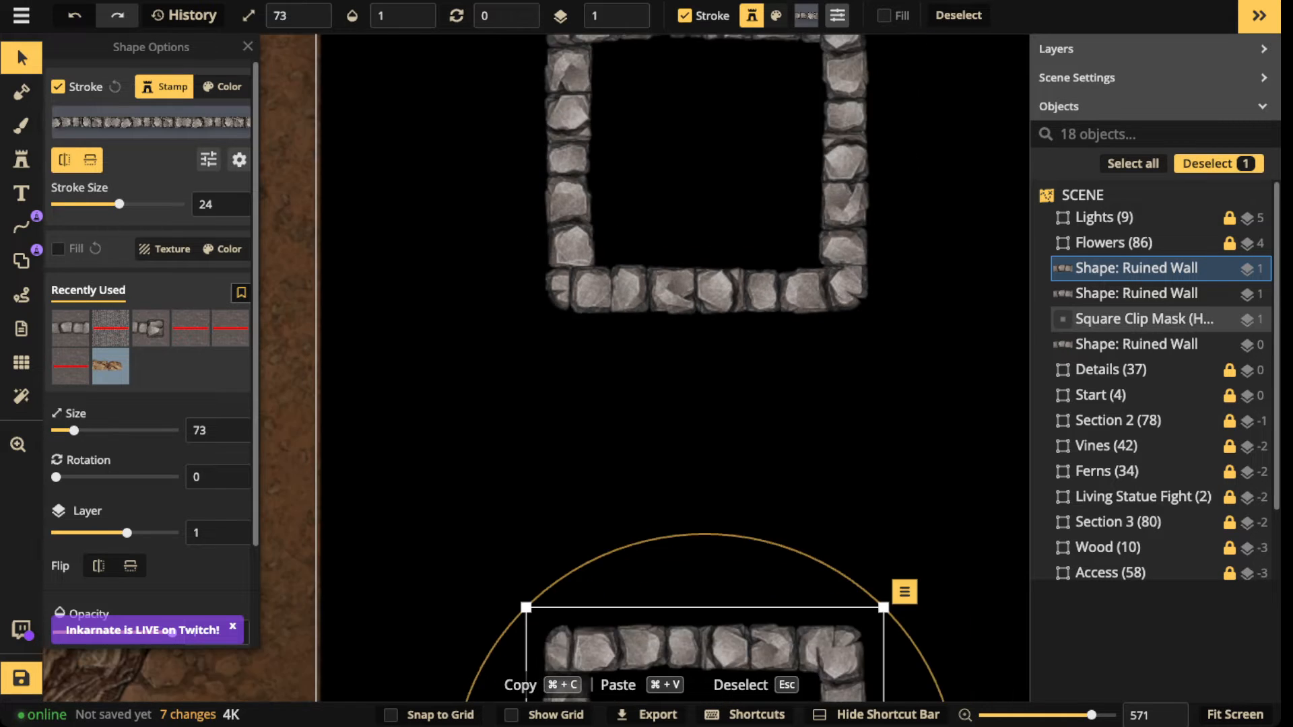
pyautogui.moveTo(657, 555); pyautogui.dragTo(631, 486)
pyautogui.scroll(-5, 660, 539)
pyautogui.click(629, 363)
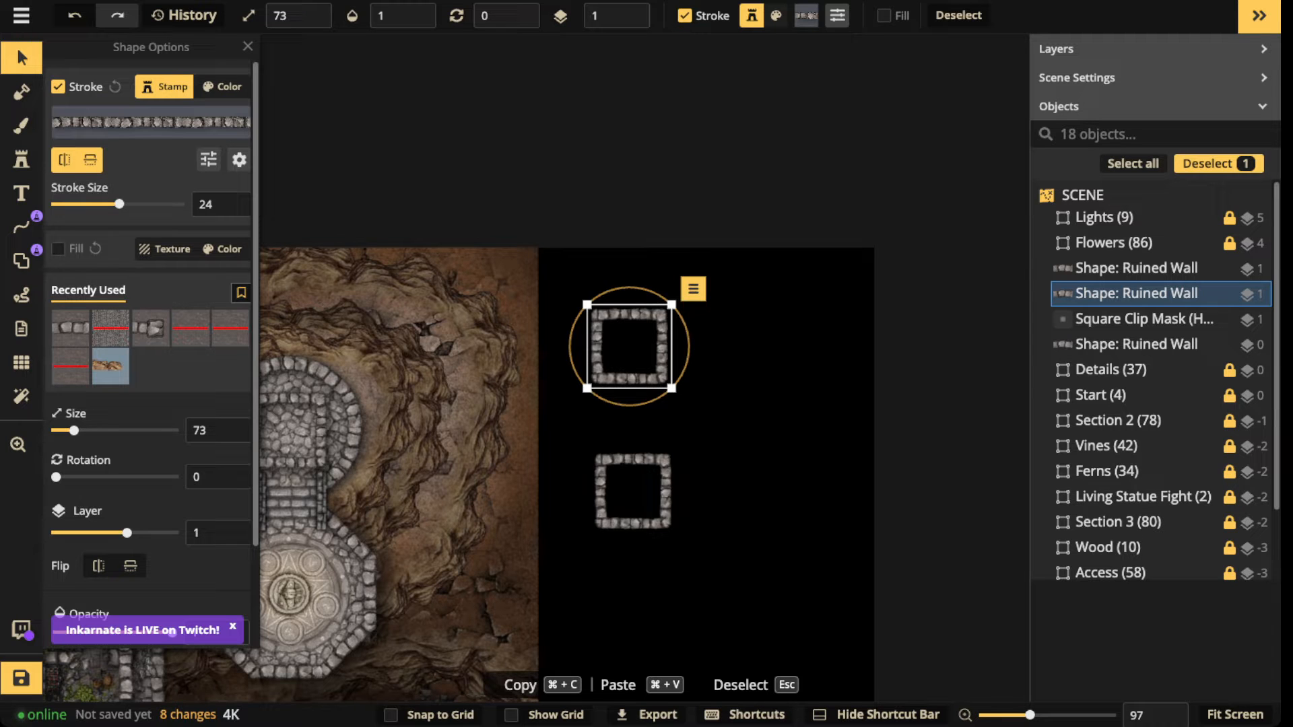
# Step: Show the map grid and enable snapping to it with the upper wall square selected
pyautogui.moveTo(629, 404); pyautogui.dragTo(821, 334)
pyautogui.scroll(-3, 691, 387)
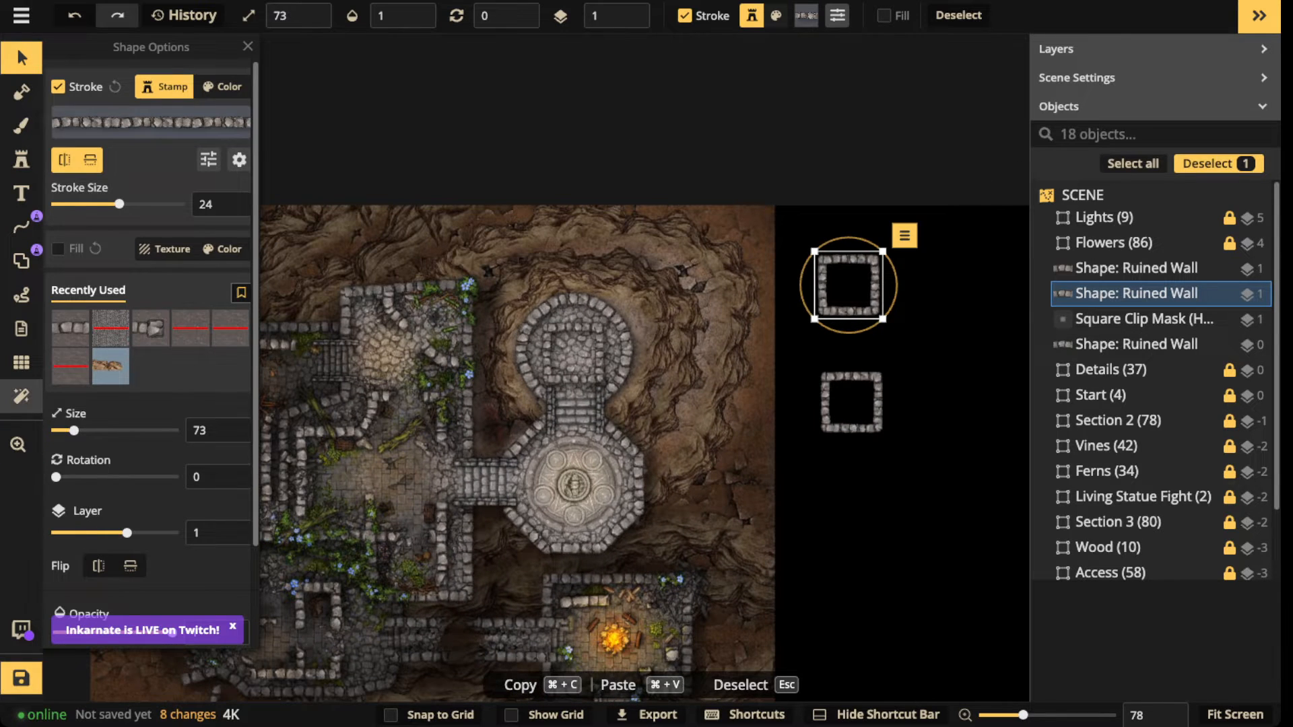
pyautogui.click(22, 362)
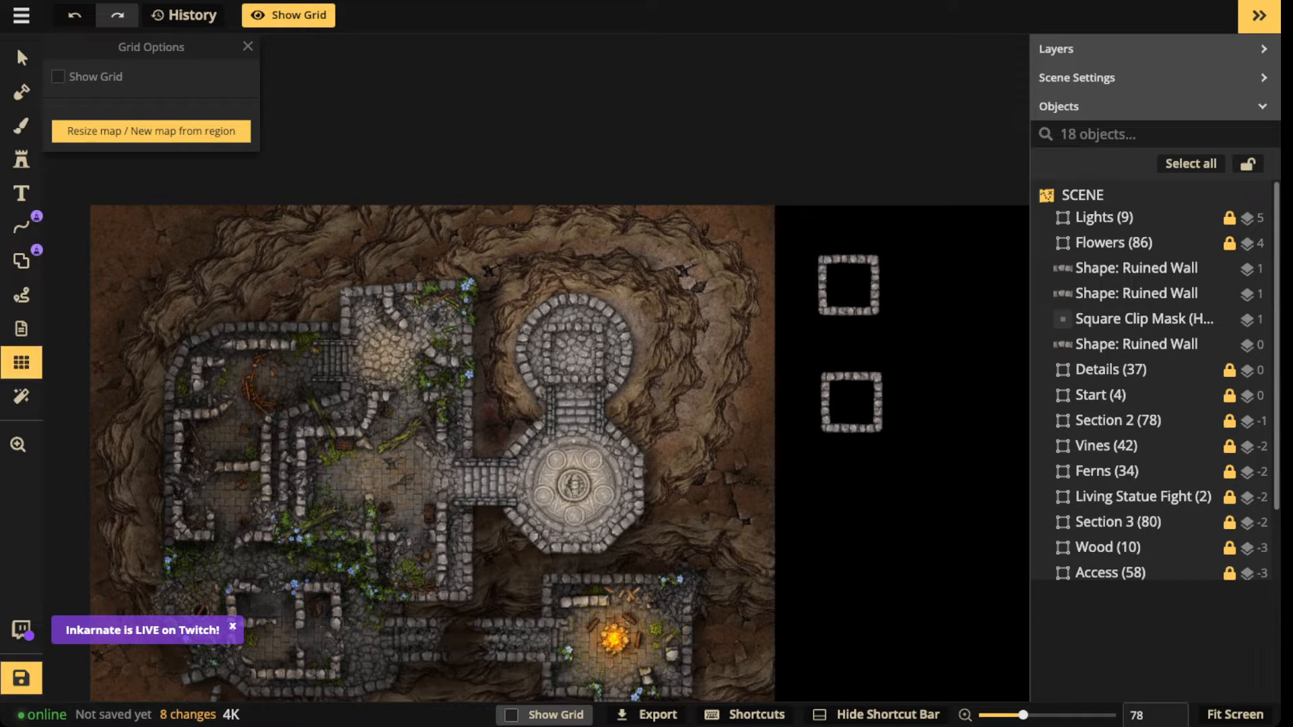
pyautogui.click(544, 715)
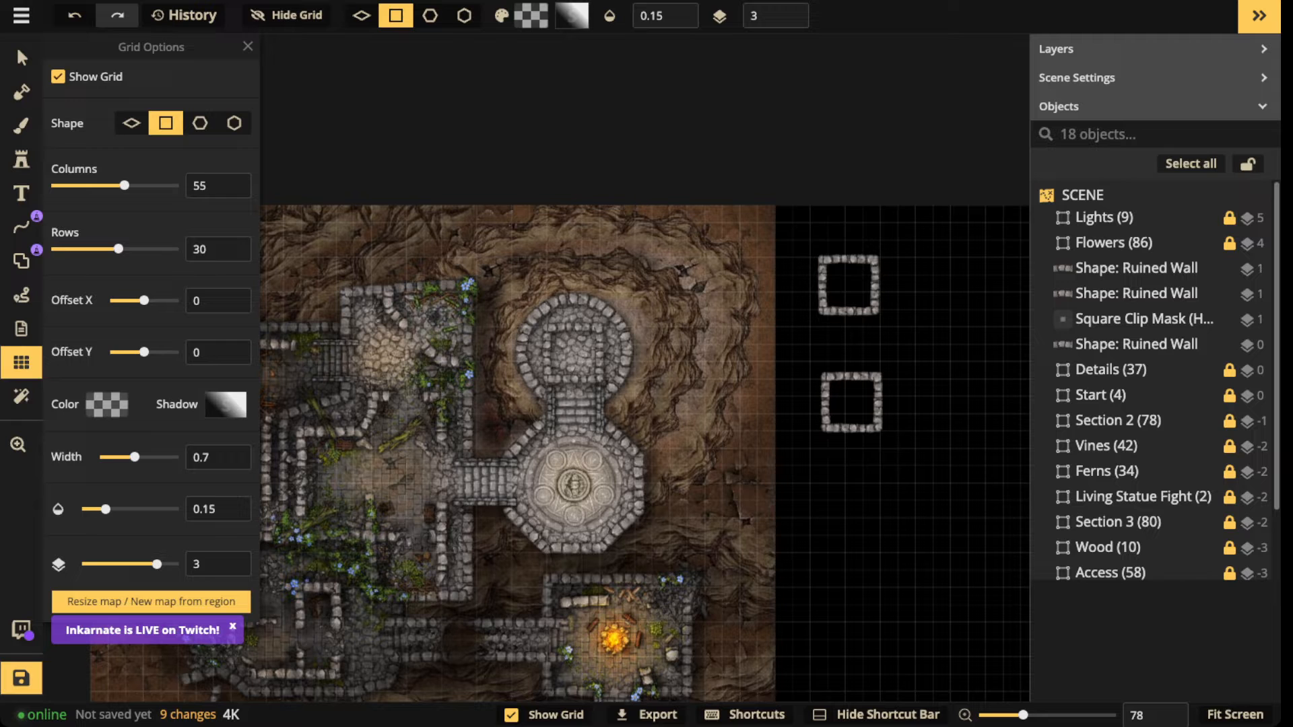
pyautogui.click(22, 58)
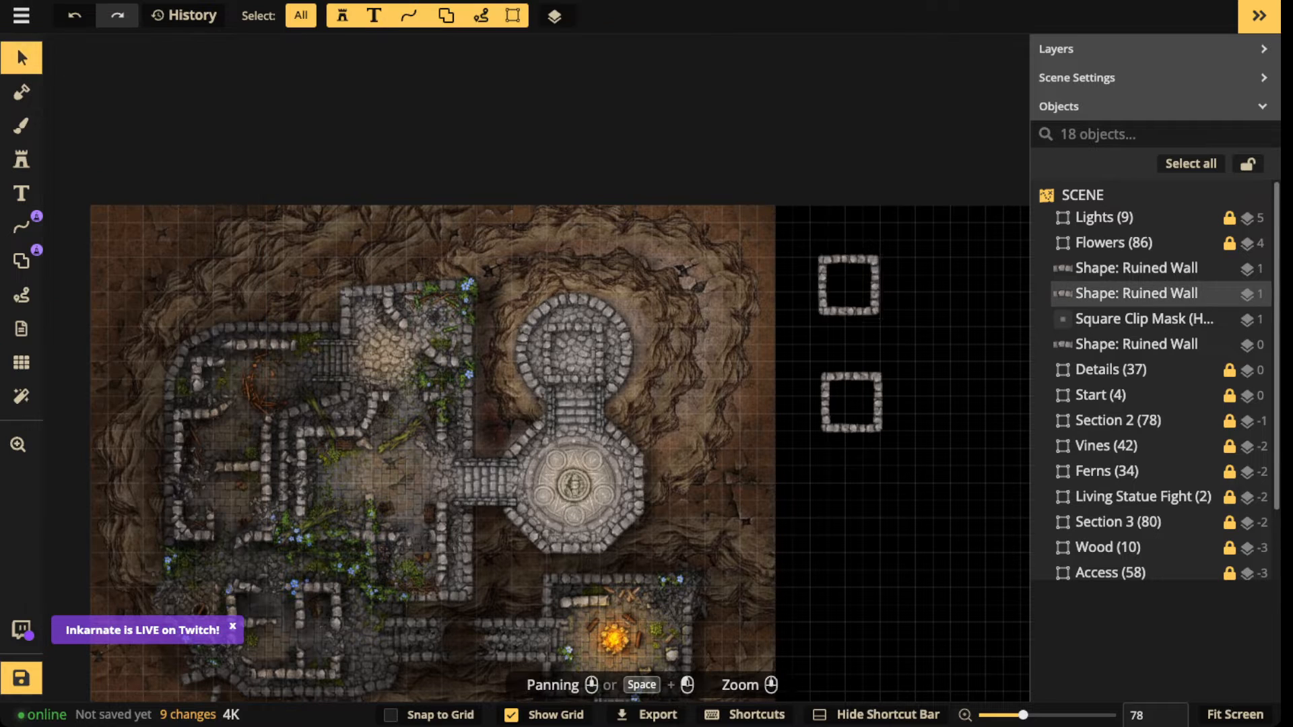
pyautogui.click(849, 288)
pyautogui.click(429, 715)
# Step: Snap both wall squares to the grid side by side in the black area
pyautogui.scroll(4, 874, 312)
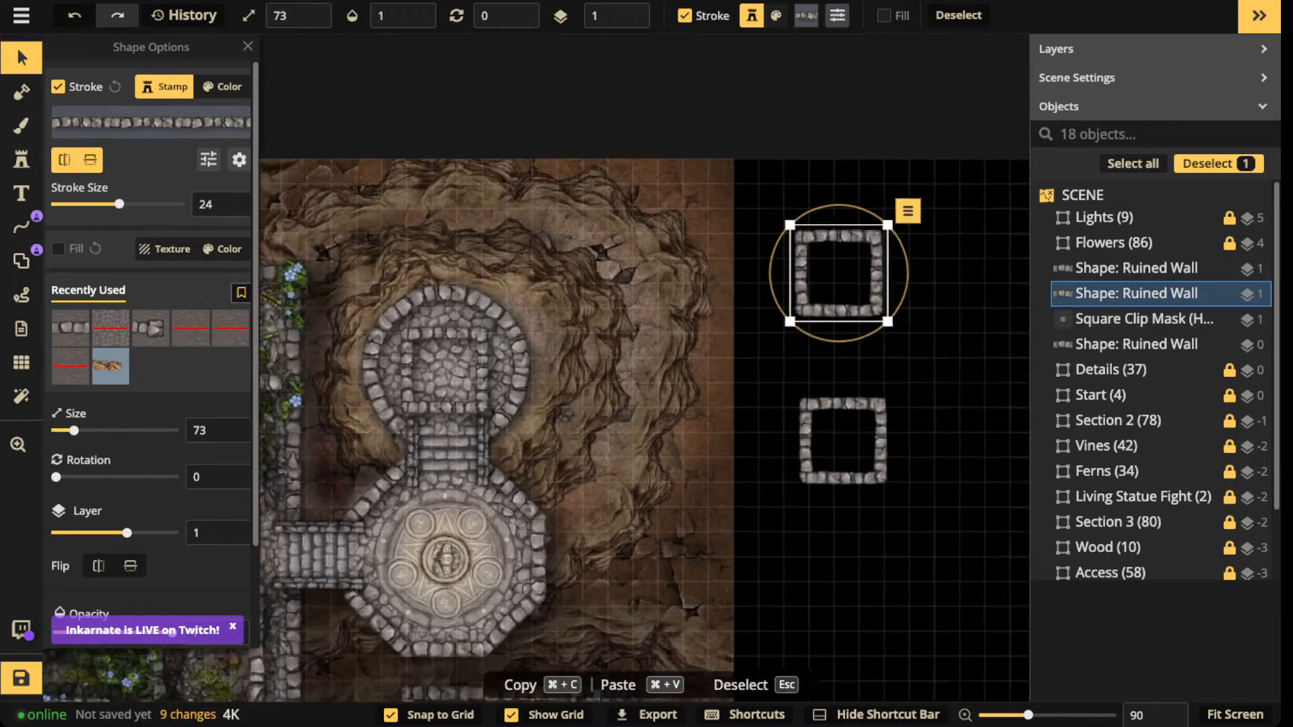
pyautogui.scroll(4, 835, 296)
pyautogui.moveTo(835, 295); pyautogui.dragTo(624, 320)
pyautogui.moveTo(624, 320)
pyautogui.mouseDown()
pyautogui.moveTo(635, 317)
pyautogui.moveTo(633, 333)
pyautogui.mouseUp()
pyautogui.moveTo(635, 512); pyautogui.dragTo(788, 292)
pyautogui.scroll(-2, 871, 297)
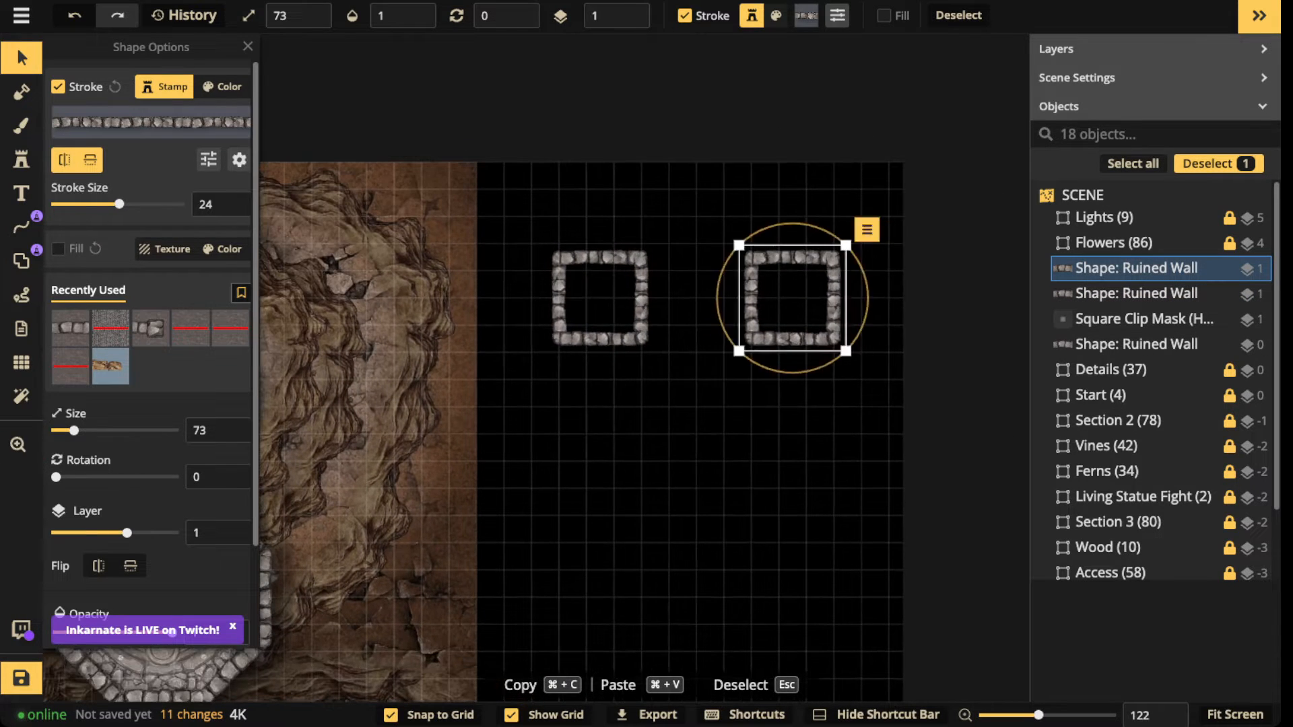
# Step: Move the eastern wall square diagonally below the other one and enlarge the upper square to size 93
pyautogui.click(600, 297)
pyautogui.moveTo(600, 298); pyautogui.dragTo(676, 297)
pyautogui.click(792, 298)
pyautogui.click(594, 310)
pyautogui.scroll(2, 676, 297)
pyautogui.scroll(2, 676, 297)
pyautogui.moveTo(852, 297); pyautogui.dragTo(831, 547)
pyautogui.click(654, 290)
pyautogui.moveTo(726, 358); pyautogui.dragTo(747, 378)
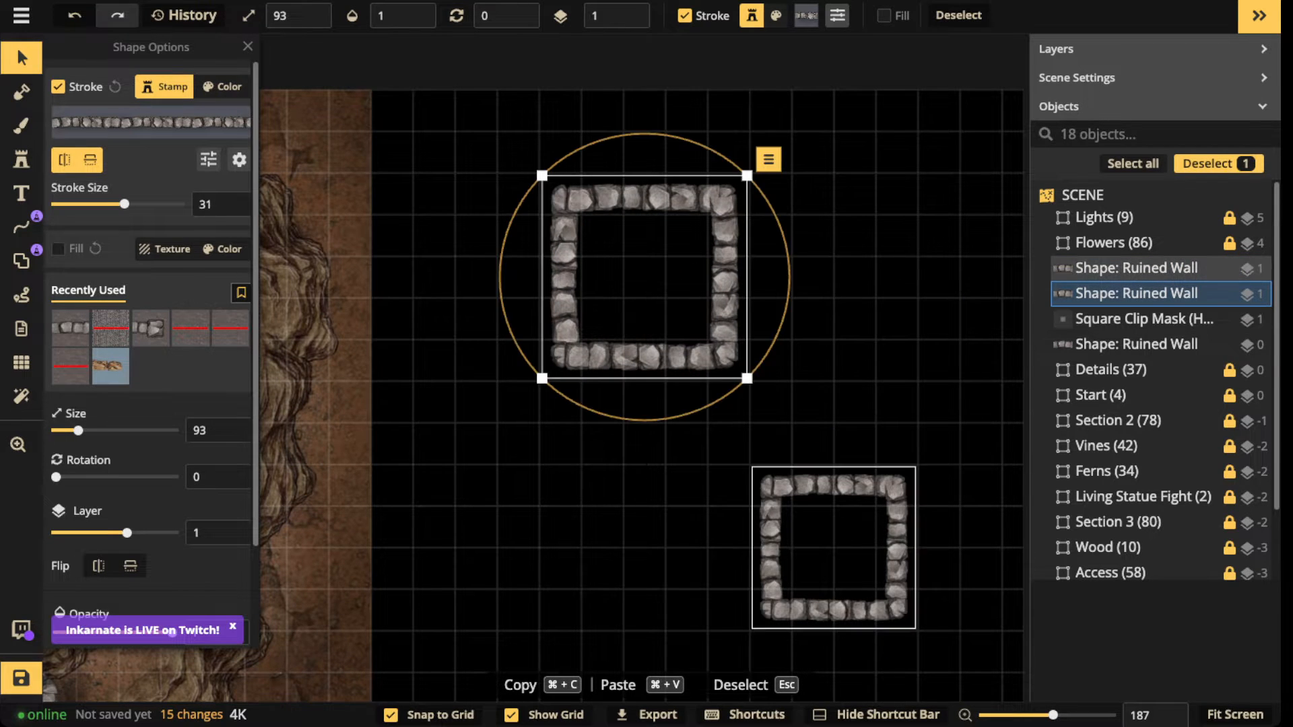
# Step: Delete the smaller wall square and move the enlarged one two grid cells east
pyautogui.click(834, 547)
pyautogui.press('Delete')
pyautogui.moveTo(646, 277); pyautogui.dragTo(731, 277)
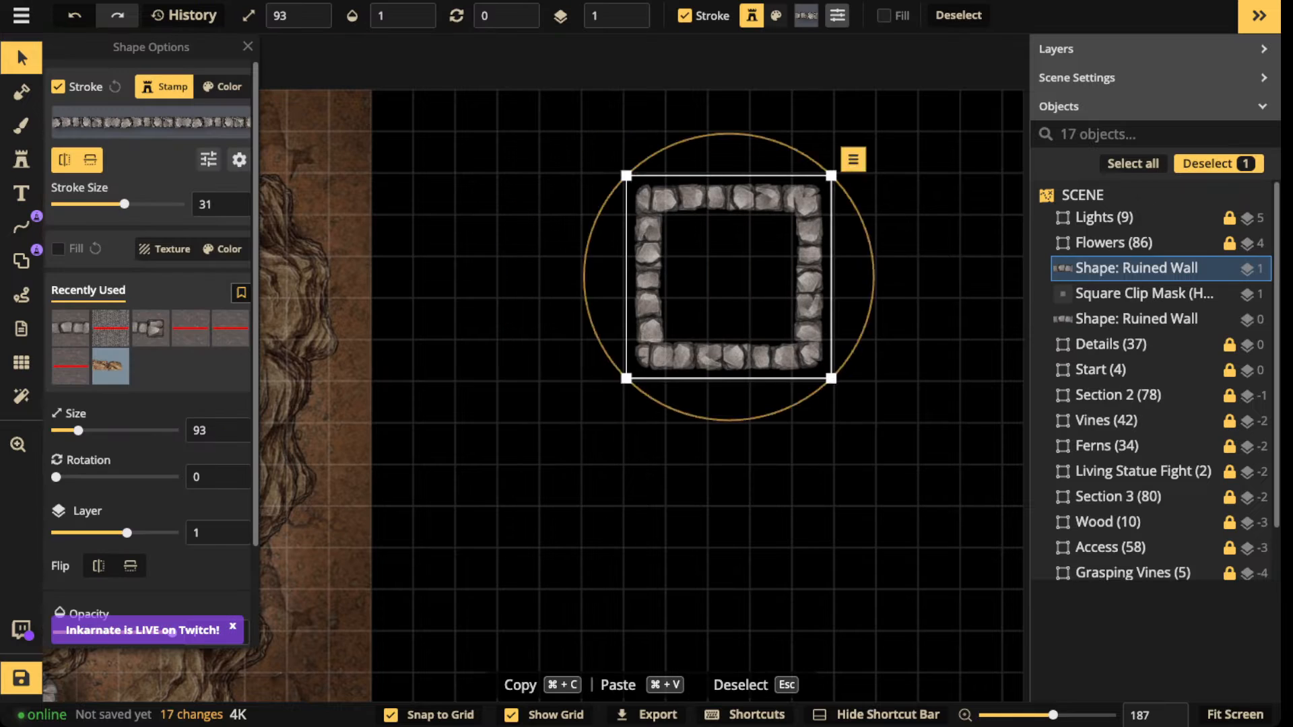
# Step: Set the foreground brush to the recently used light grey cobblestone texture for the round room's inner floor
pyautogui.scroll(-4, 700, 71)
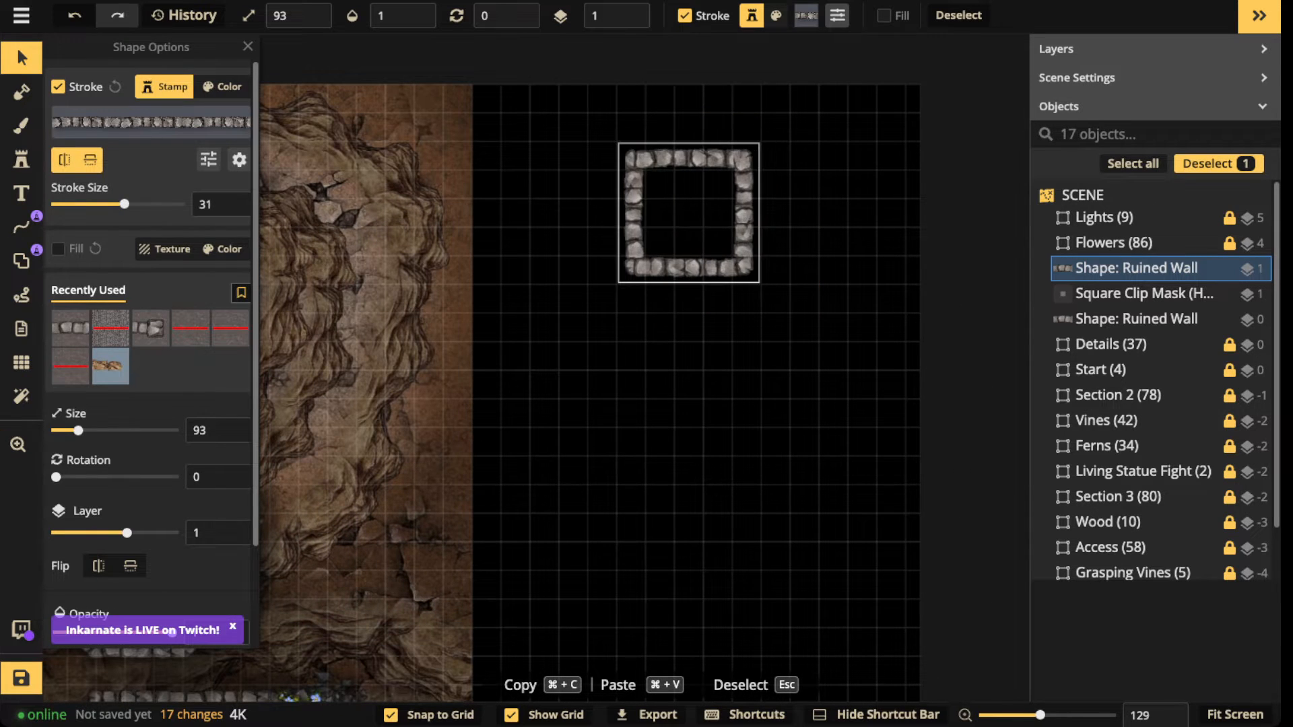
pyautogui.press('Escape')
pyautogui.moveTo(431, 337); pyautogui.dragTo(779, 356)
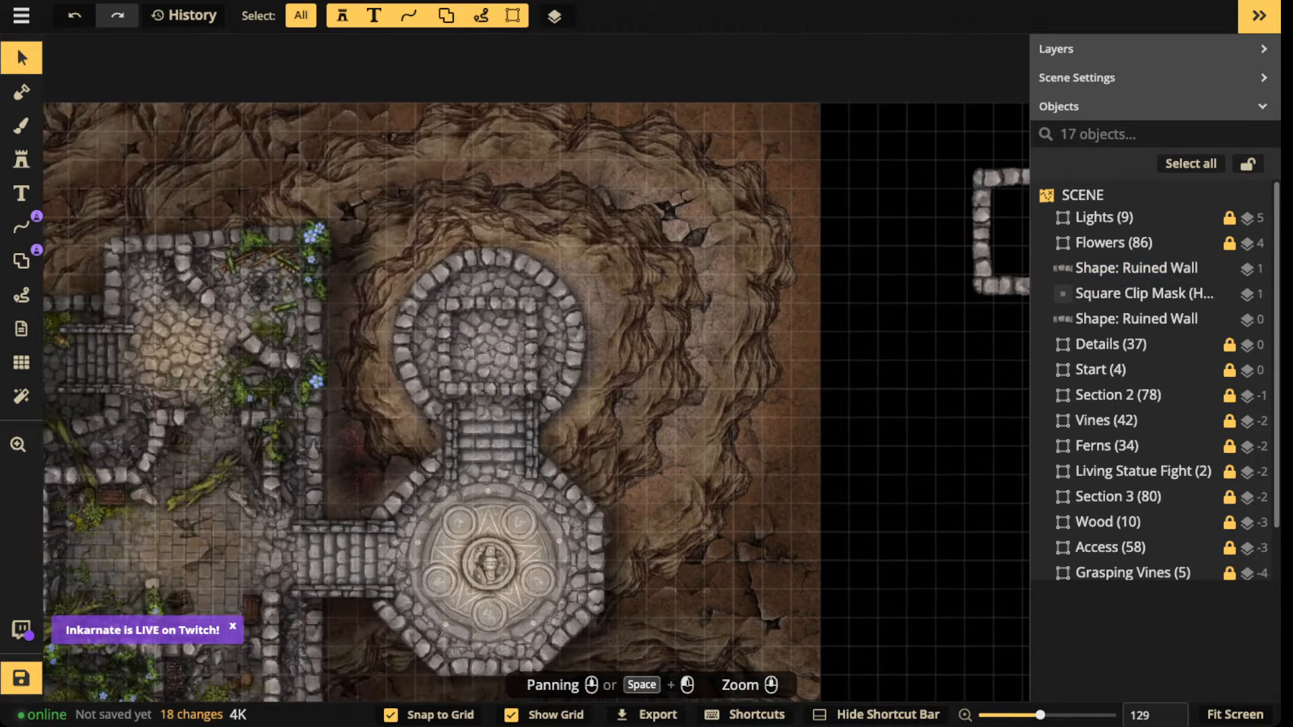
pyautogui.click(487, 346)
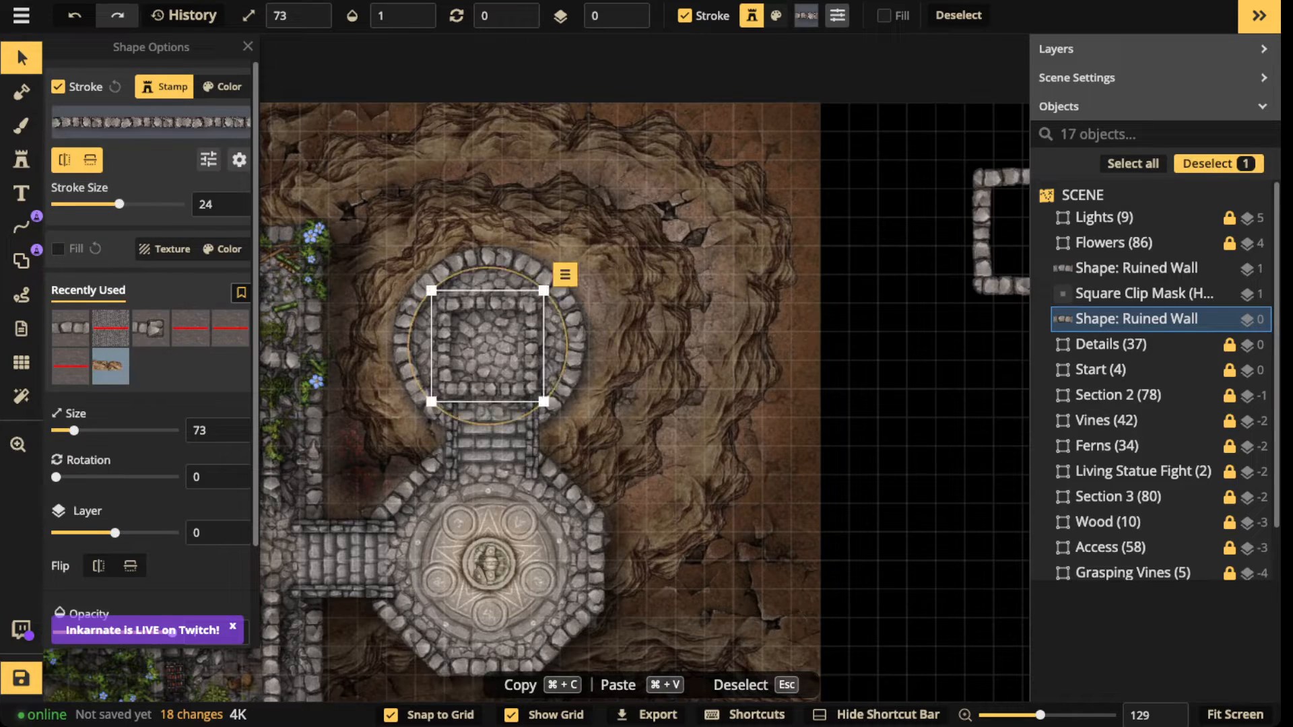
pyautogui.scroll(5, 550, 391)
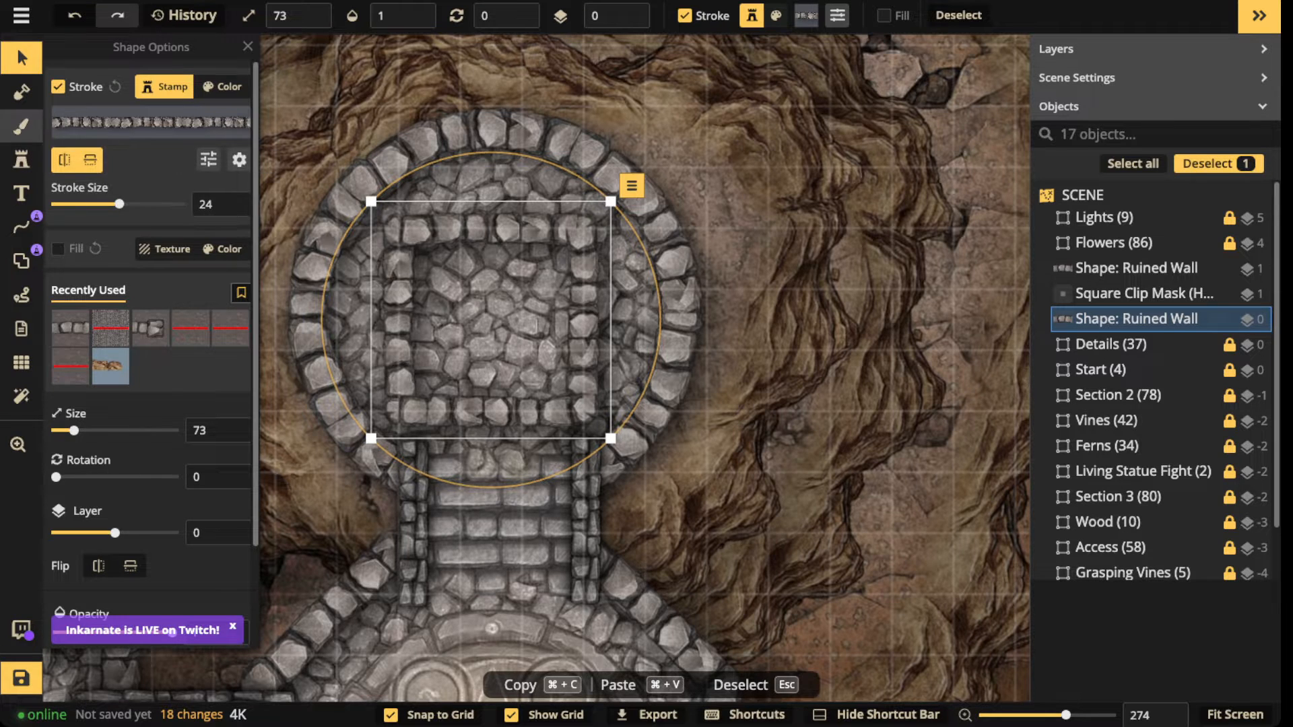
pyautogui.click(21, 126)
pyautogui.click(71, 147)
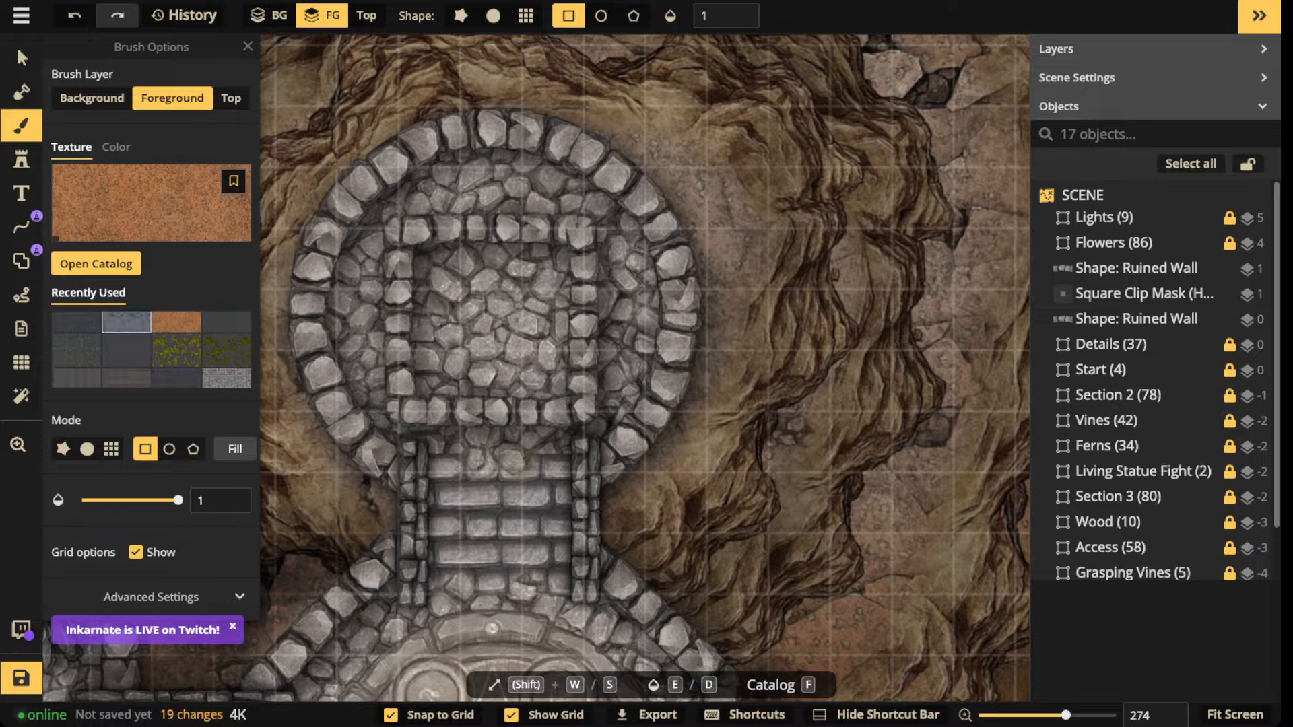
pyautogui.scroll(-1, 126, 331)
pyautogui.click(226, 371)
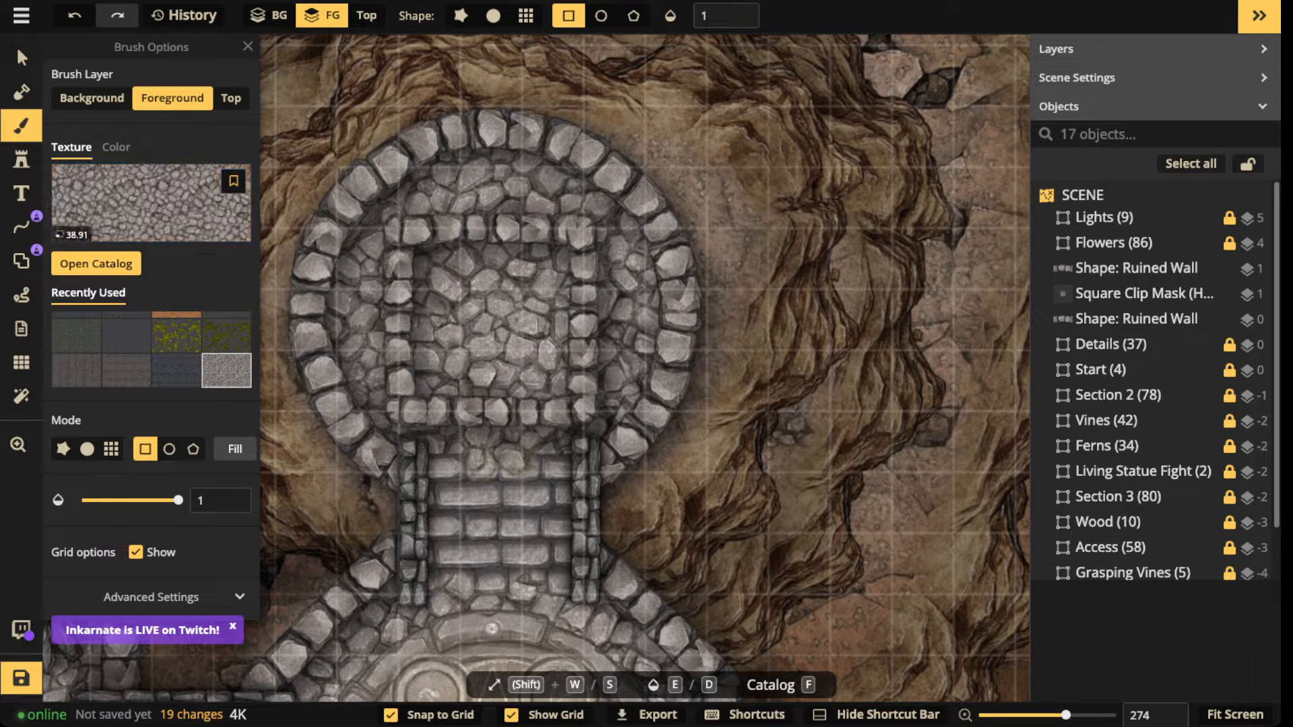
# Step: Darken the brush texture by setting its brightness to 63 in the advanced color settings
pyautogui.click(174, 597)
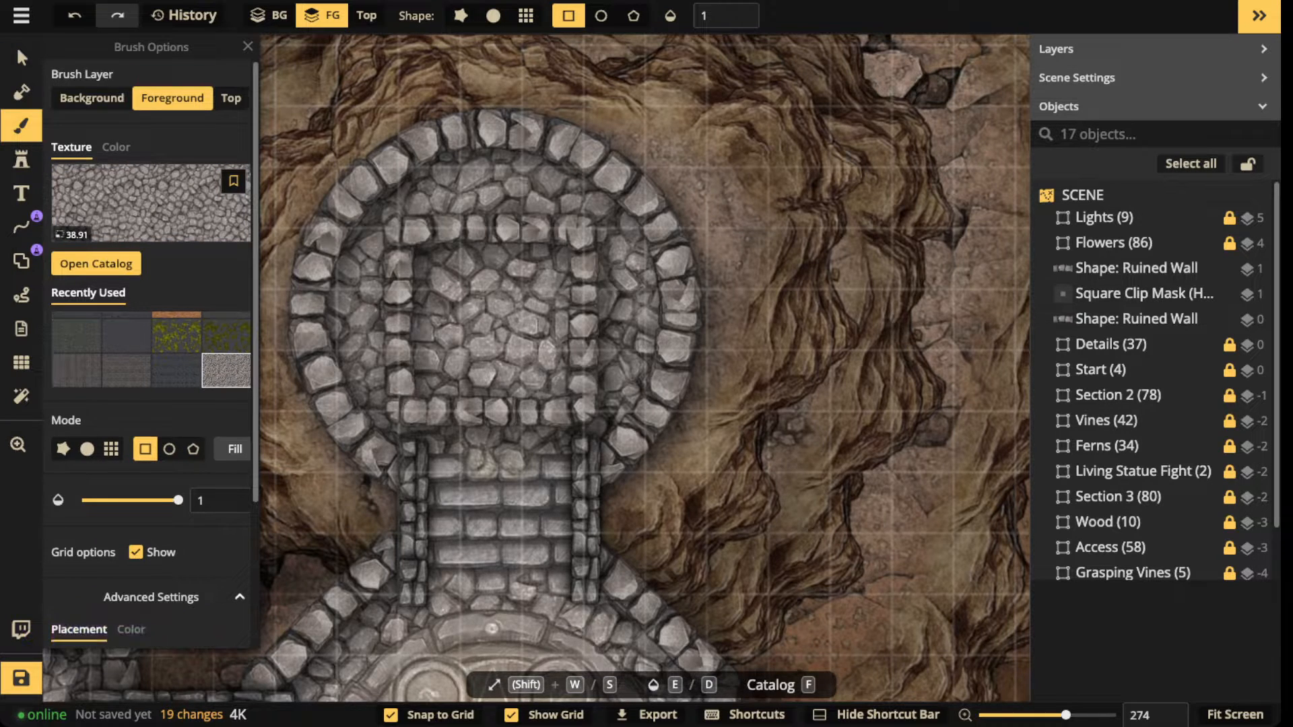
pyautogui.scroll(-3, 151, 404)
pyautogui.click(131, 439)
pyautogui.moveTo(133, 576); pyautogui.dragTo(95, 576)
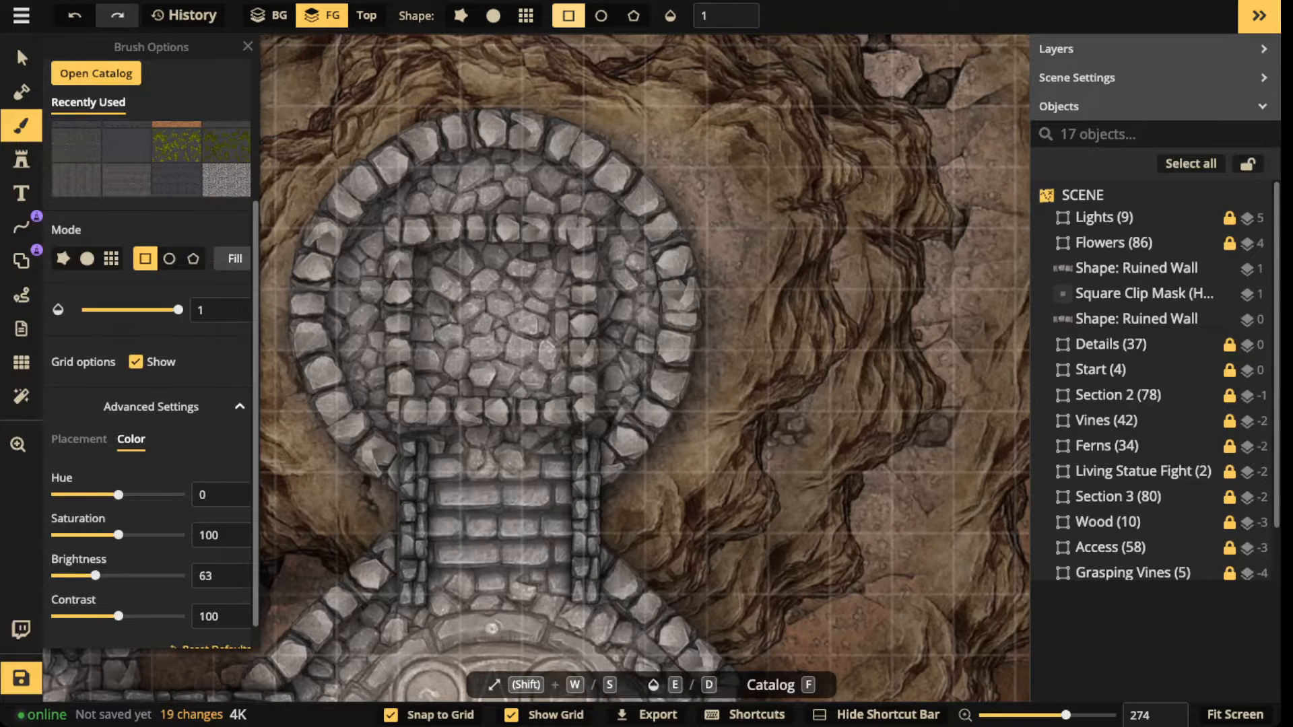
# Step: Fill a grid-snapped rectangle with the darkened cobblestone inside the round room's square inner wall
pyautogui.moveTo(398, 228); pyautogui.dragTo(583, 411)
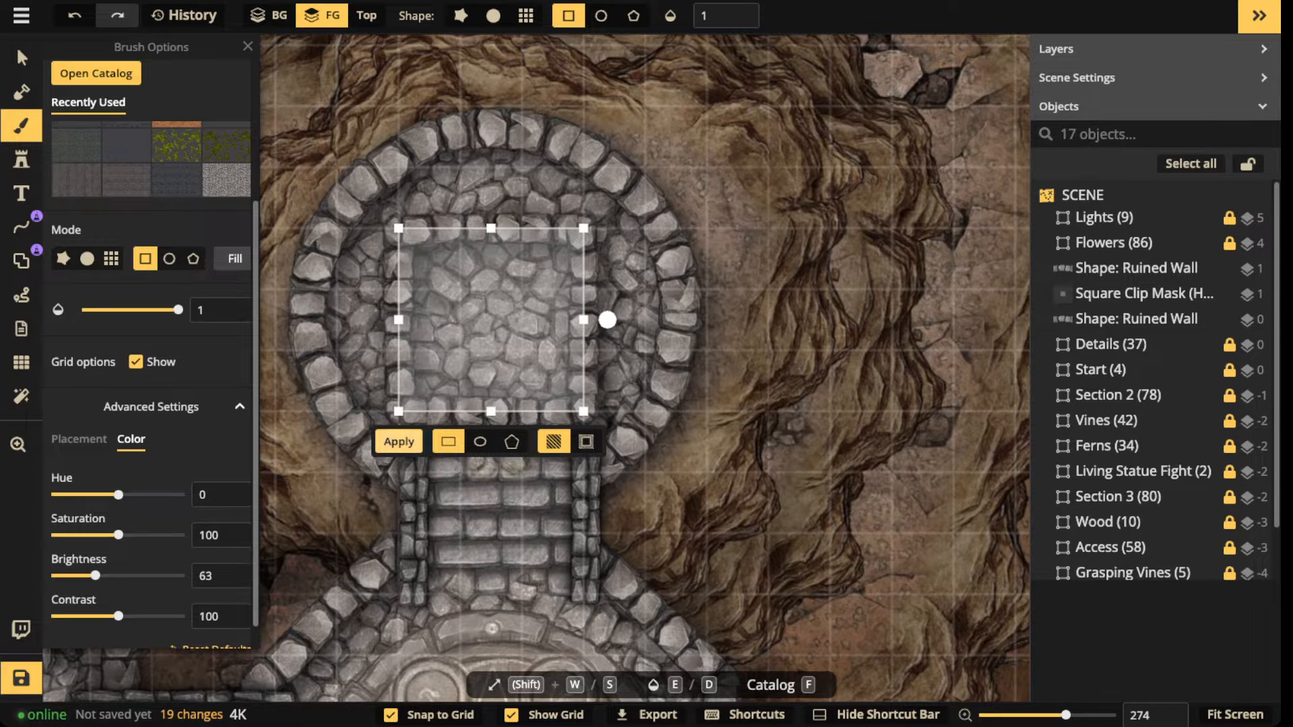
pyautogui.click(399, 442)
pyautogui.scroll(-3, 516, 320)
pyautogui.press('Escape')
# Step: Add a portal opening in the middle of the square inner wall's southern side, facing the stairs
pyautogui.scroll(-5, 515, 318)
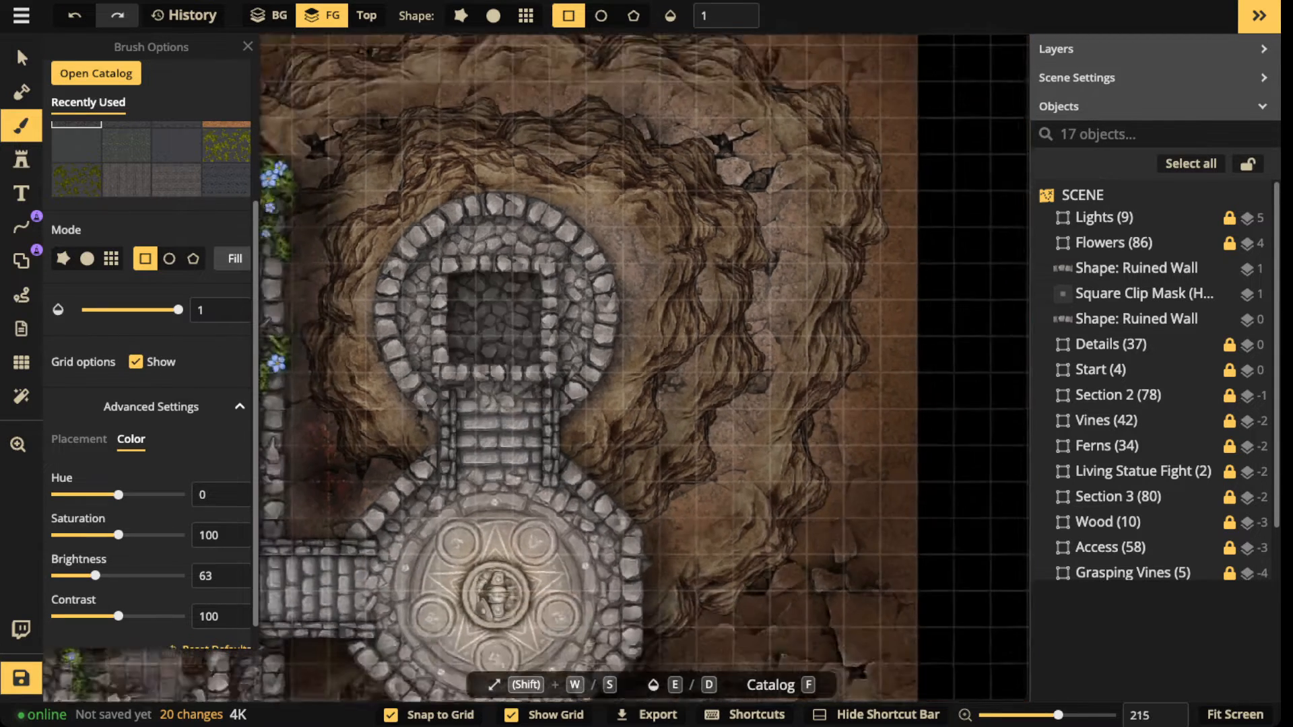
pyautogui.moveTo(516, 317); pyautogui.dragTo(534, 203)
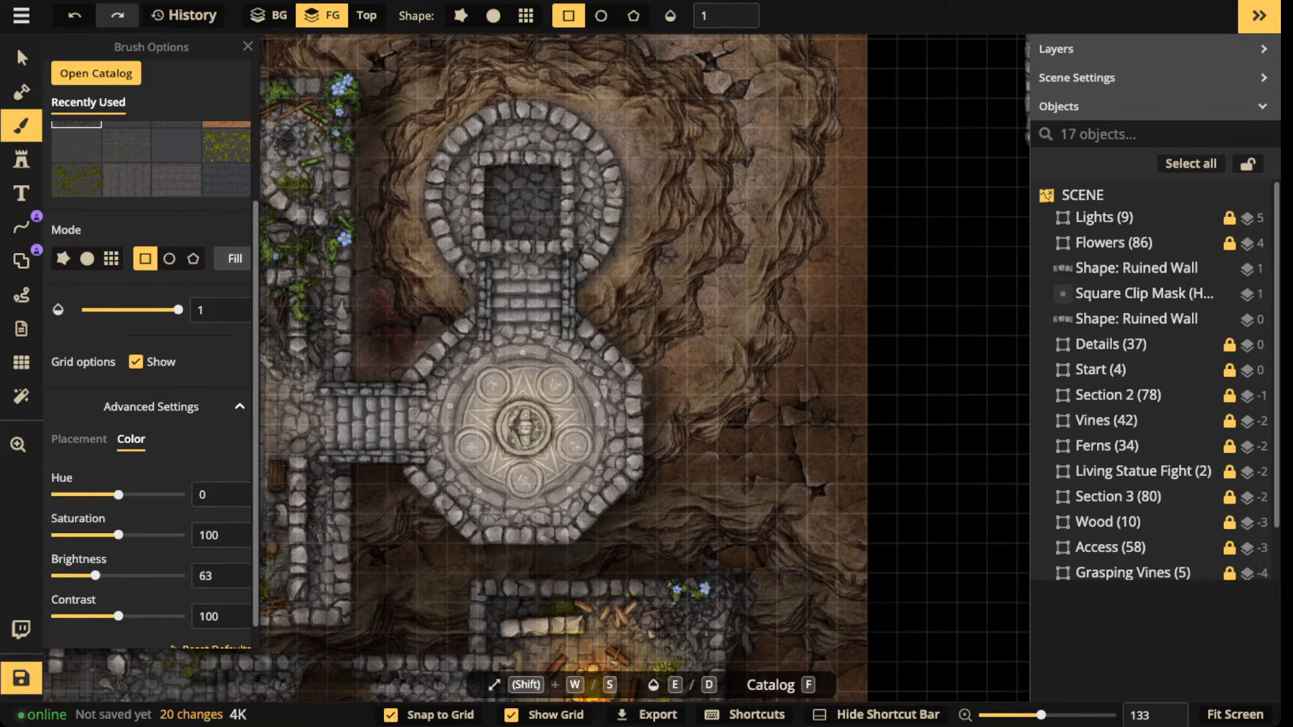
pyautogui.scroll(5, 515, 237)
pyautogui.press('v')
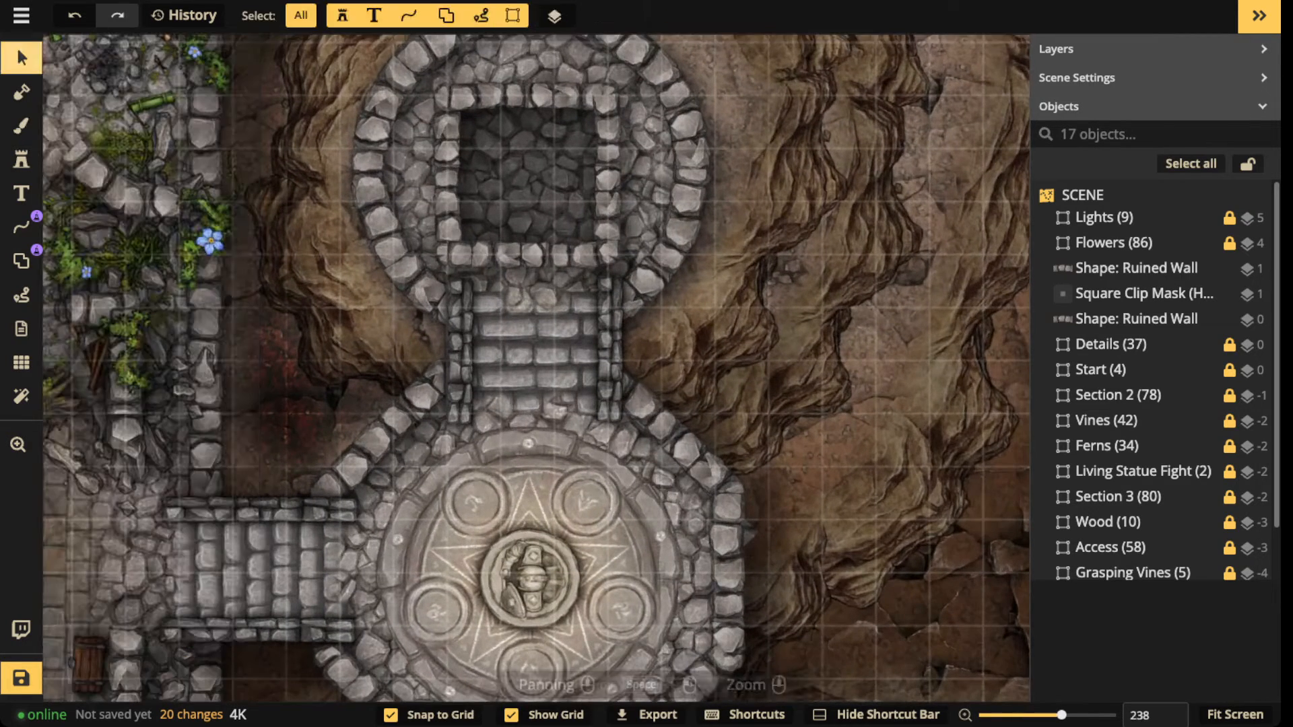
pyautogui.click(510, 179)
pyautogui.scroll(5, 510, 179)
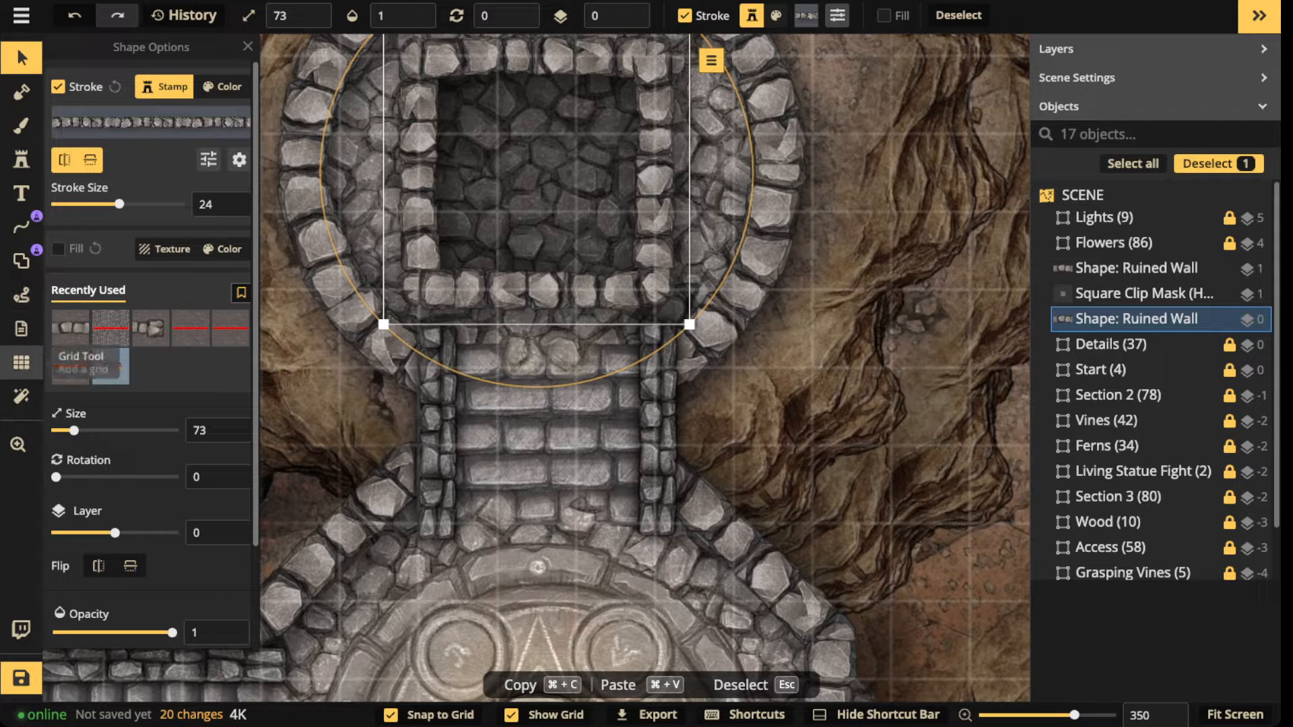
pyautogui.click(22, 364)
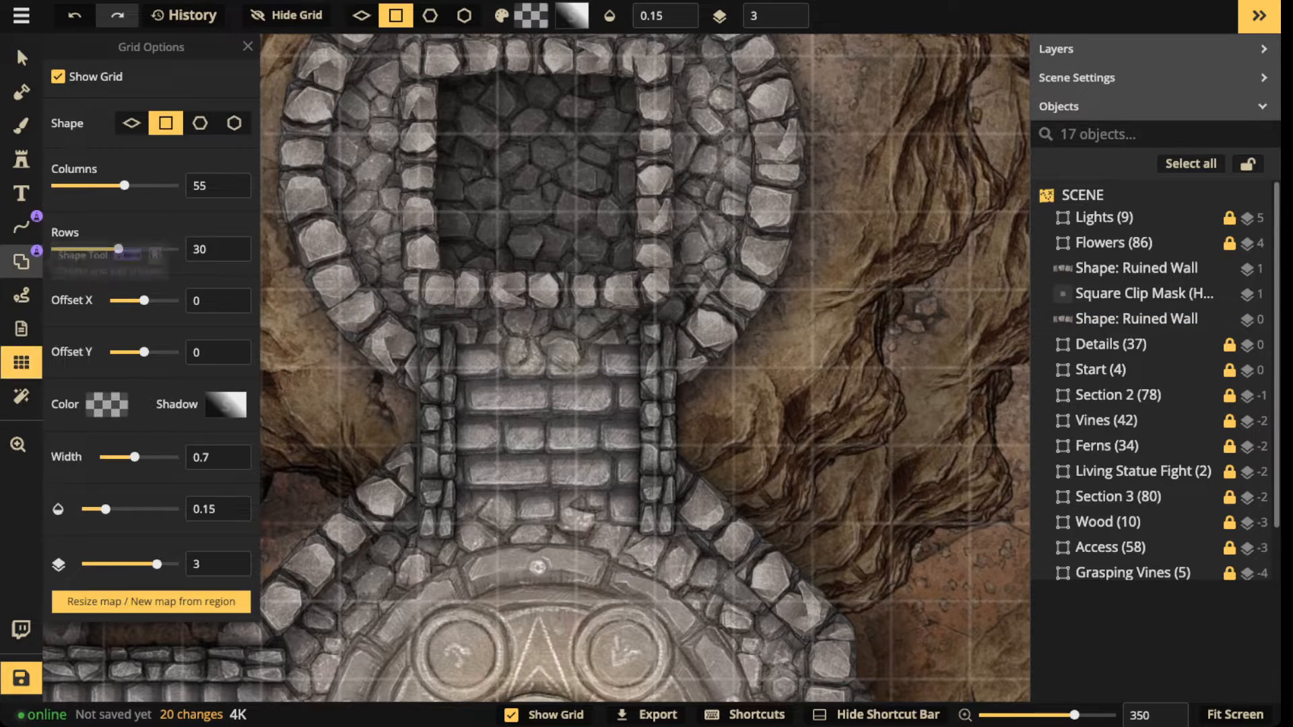
pyautogui.click(22, 261)
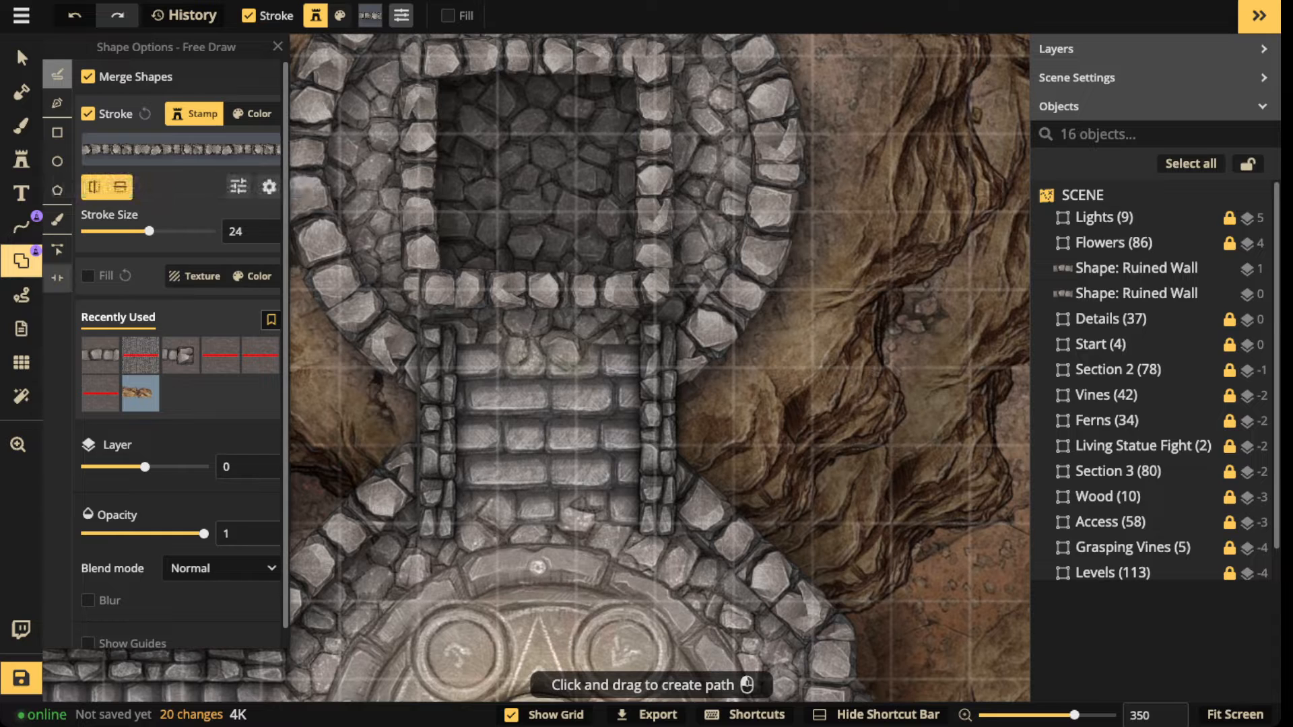
pyautogui.click(57, 278)
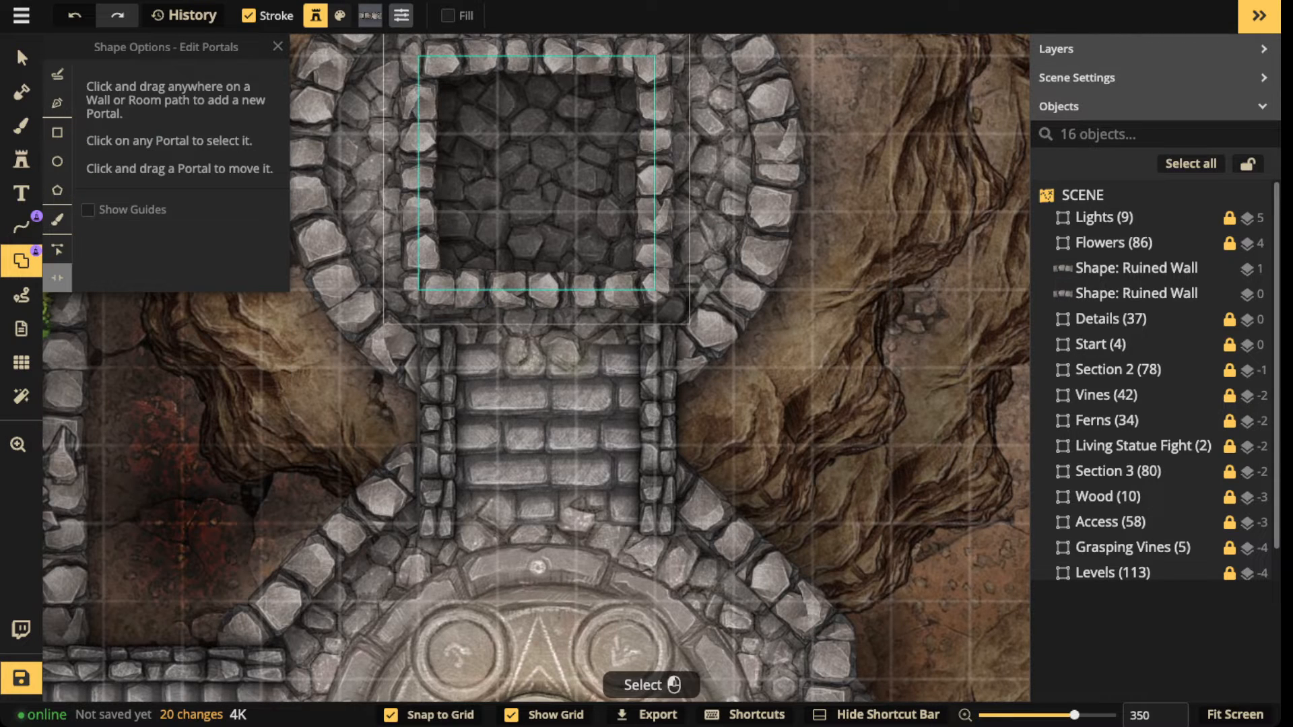
pyautogui.click(537, 290)
pyautogui.moveTo(537, 290); pyautogui.dragTo(537, 290)
pyautogui.click(23, 58)
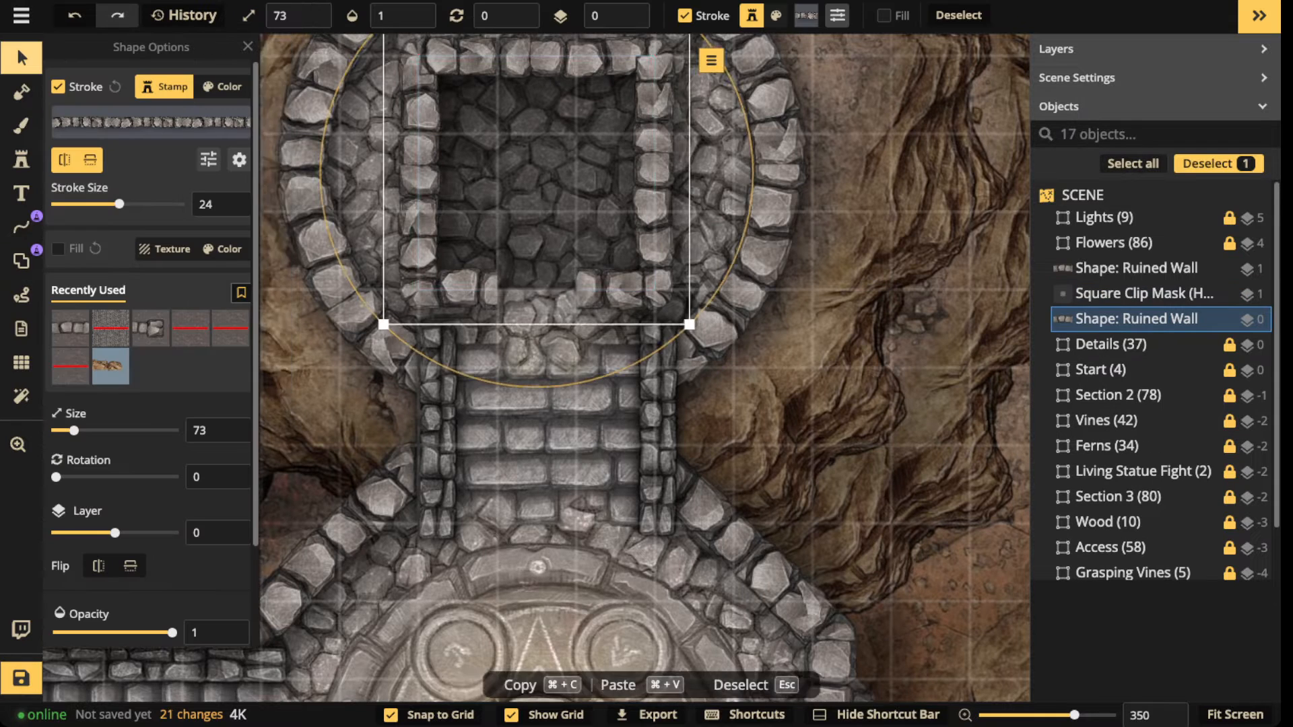
# Step: Hide the map grid
pyautogui.scroll(2, 558, 306)
pyautogui.click(21, 362)
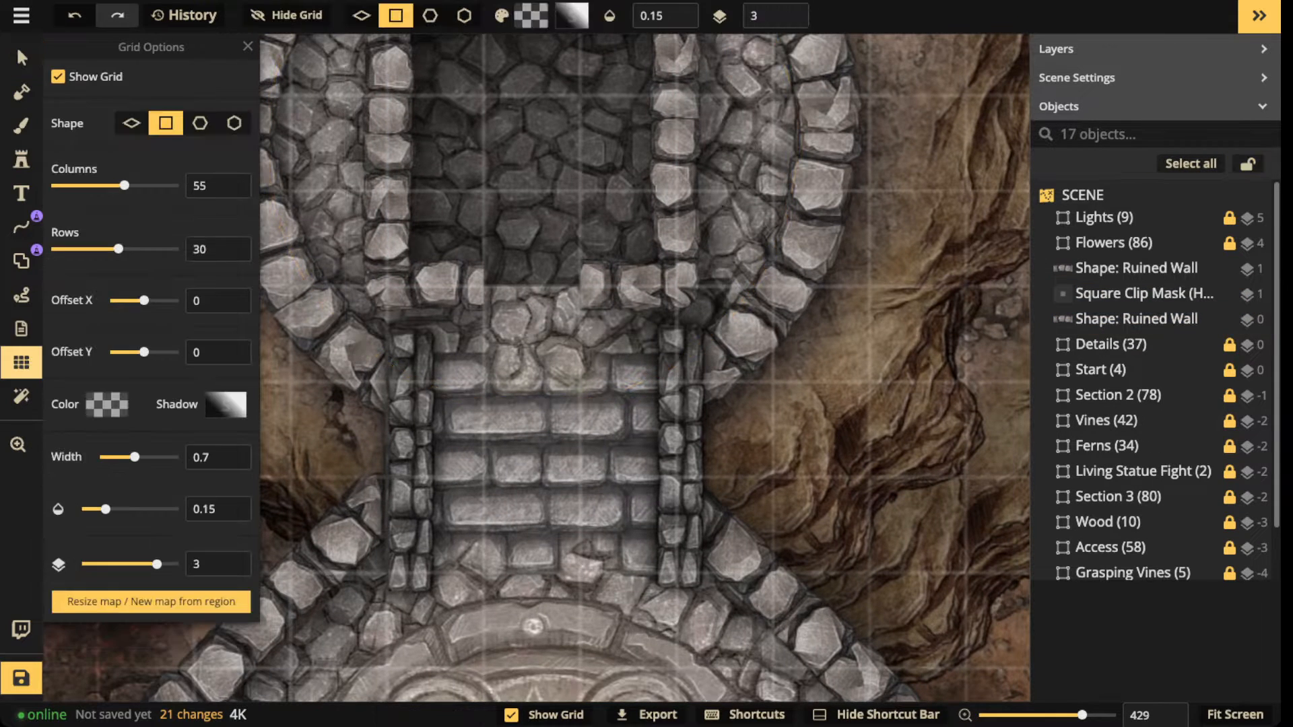
pyautogui.click(58, 77)
pyautogui.click(23, 58)
pyautogui.scroll(-1, 506, 223)
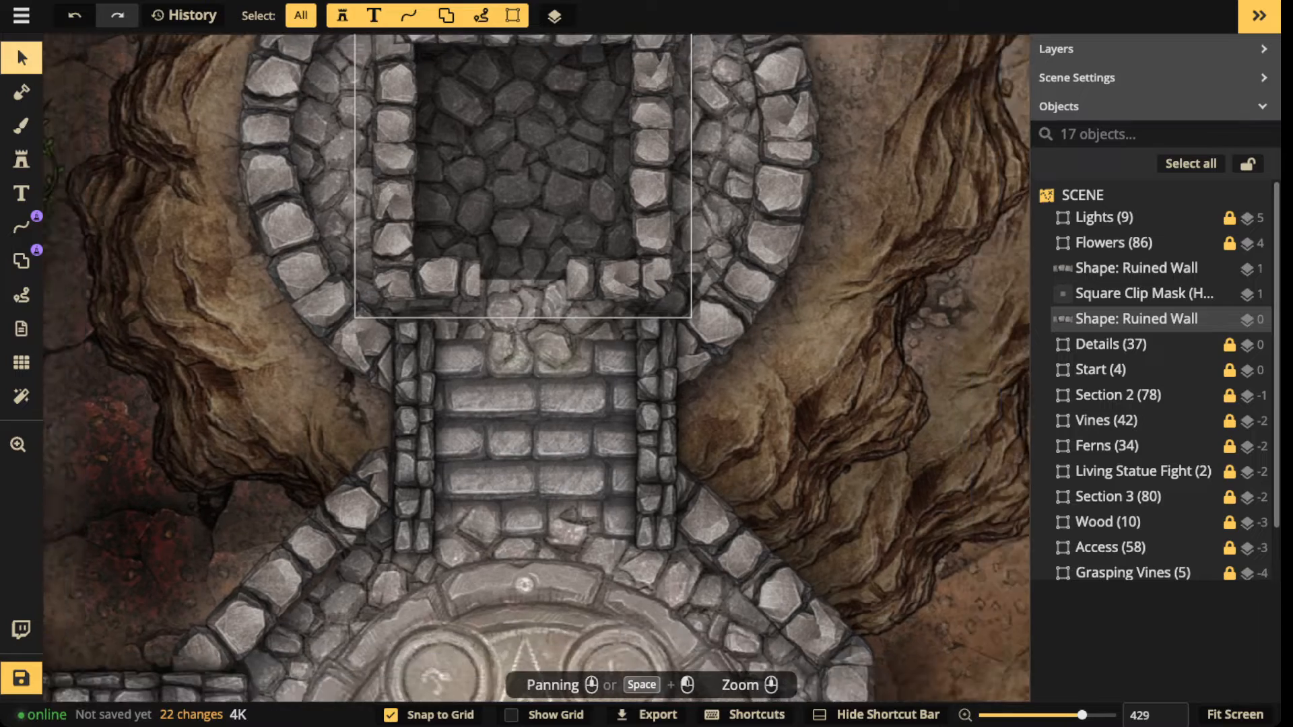
pyautogui.scroll(4, 506, 223)
pyautogui.scroll(1, 506, 223)
pyautogui.moveTo(506, 223); pyautogui.dragTo(412, 379)
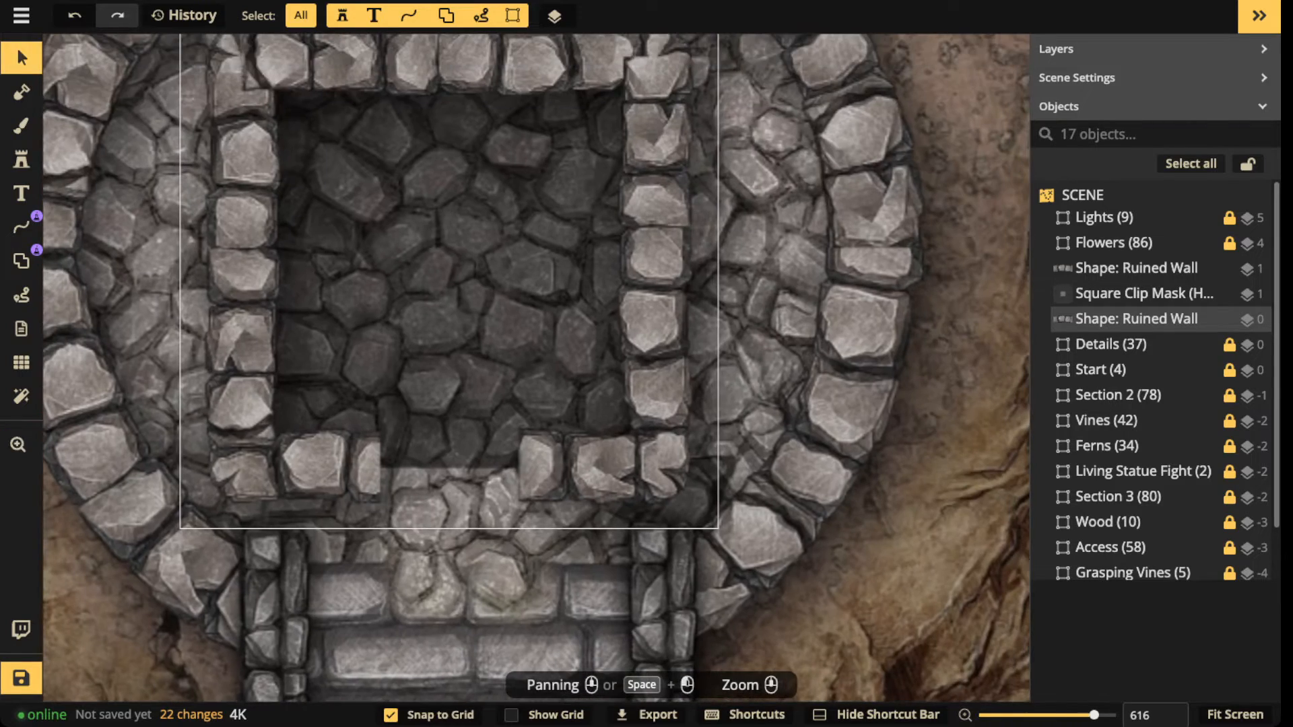
pyautogui.scroll(-2, 439, 358)
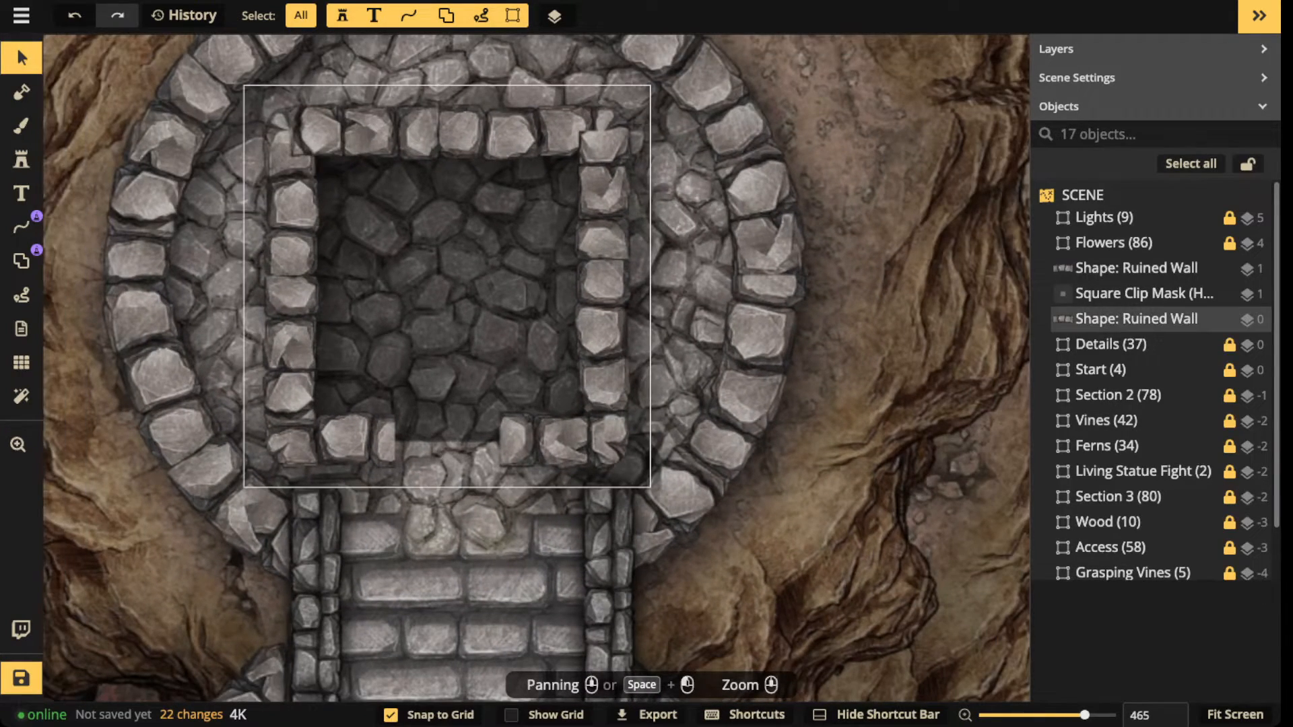
# Step: Delete the spare ruined wall square from the black eastern side area
pyautogui.click(447, 284)
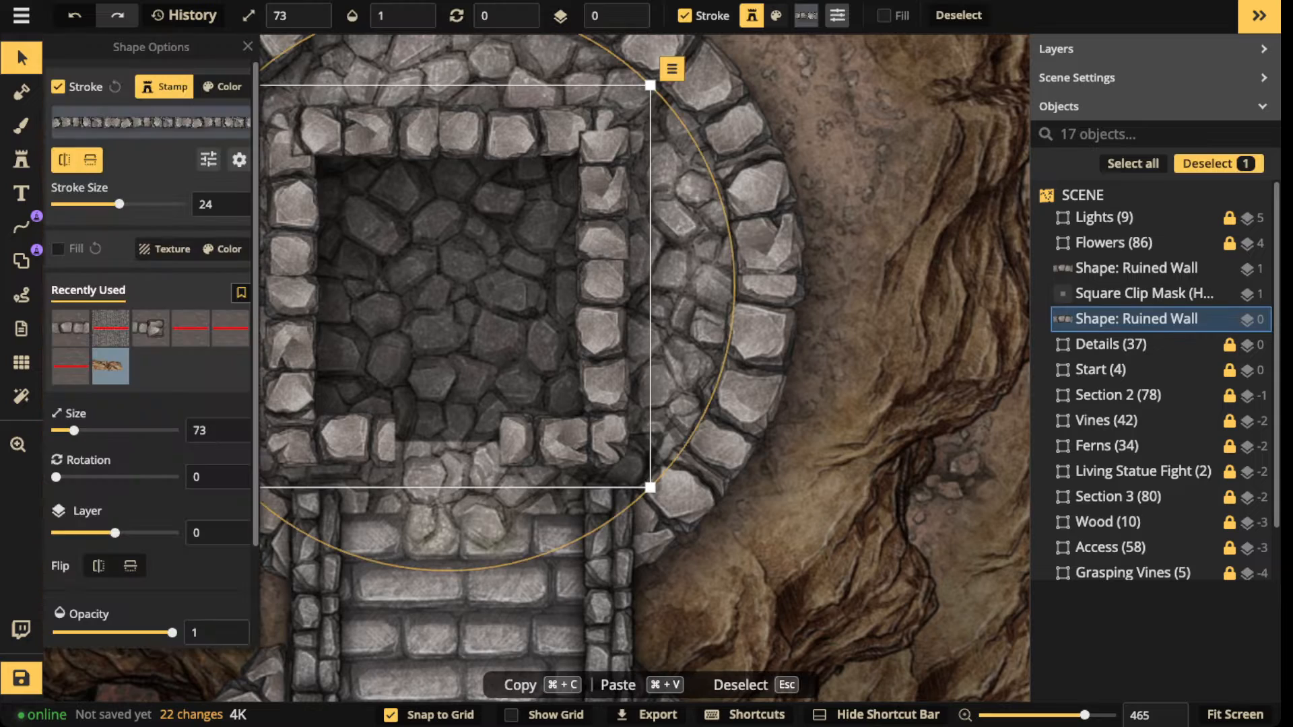
pyautogui.scroll(-2, 447, 284)
pyautogui.moveTo(447, 284); pyautogui.dragTo(396, 385)
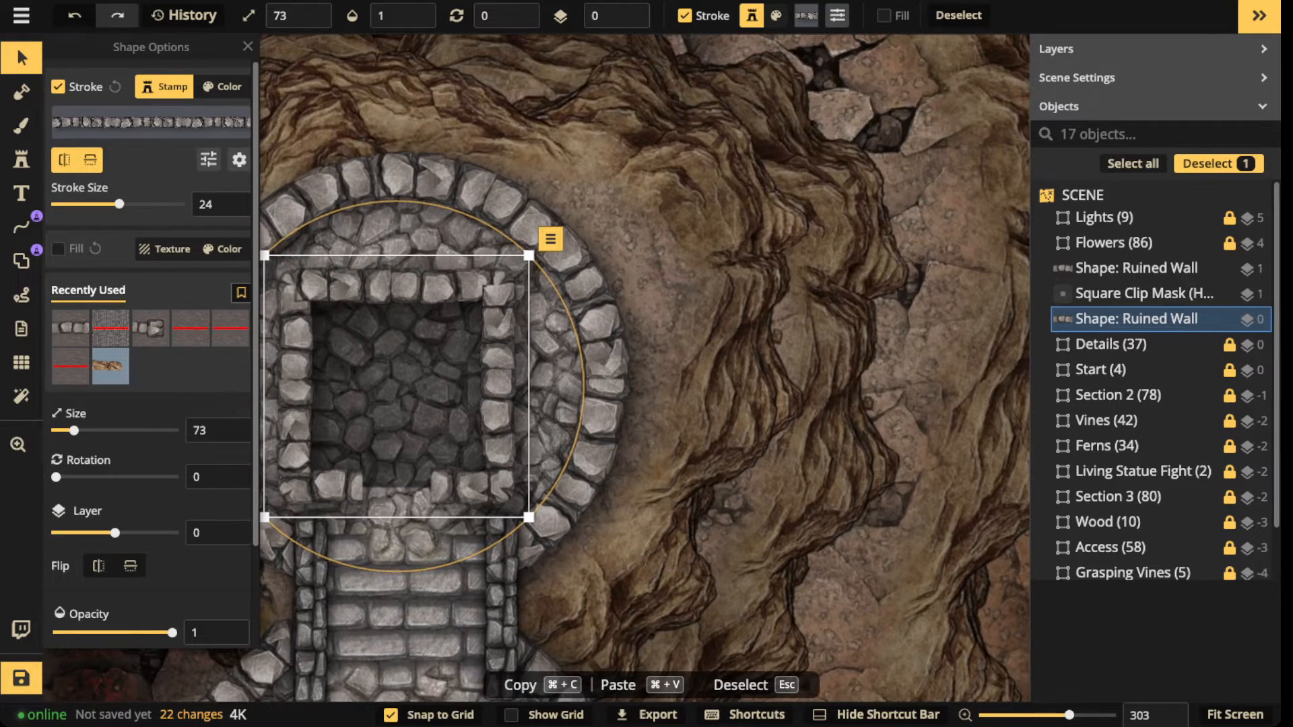
pyautogui.scroll(-3, 744, 398)
pyautogui.moveTo(744, 398); pyautogui.dragTo(138, 475)
pyautogui.click(633, 323)
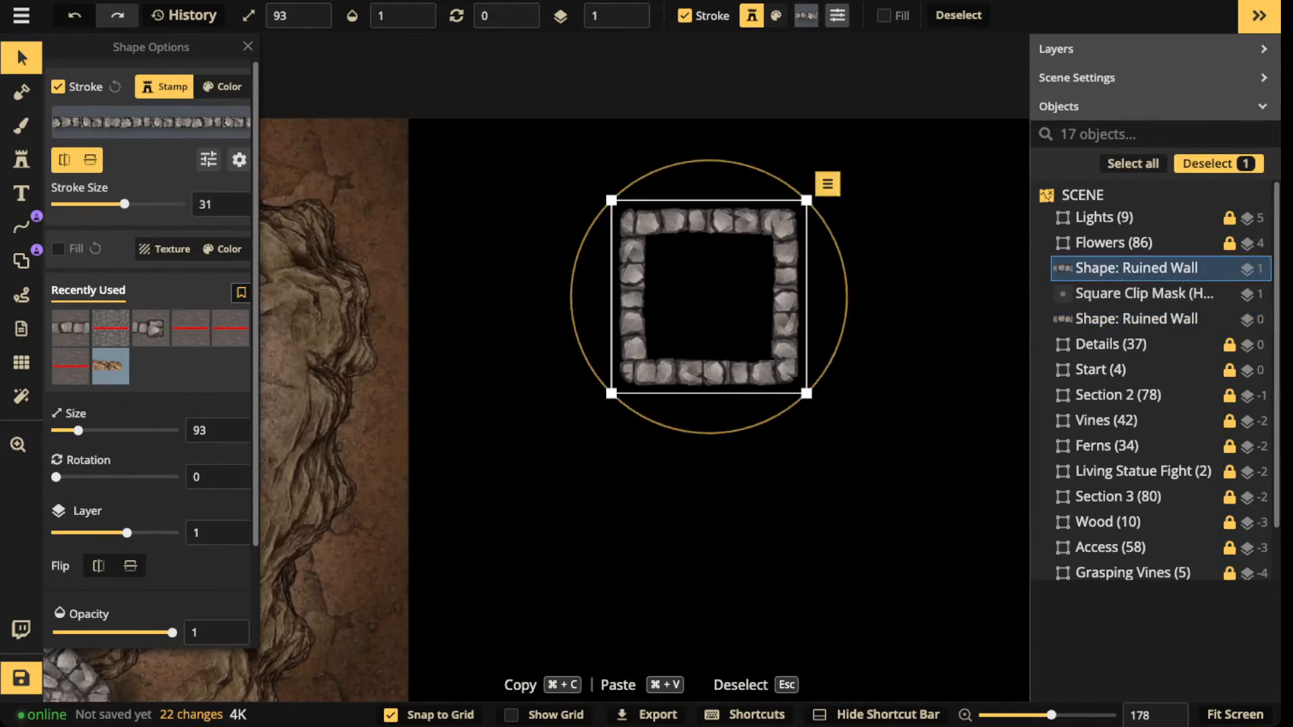
pyautogui.press('Delete')
# Step: Merge a grid-snapped circle into the round room's inner wall, centred on its northeast corner, using the Ellipse shape in Add mode
pyautogui.scroll(-2, 271, 392)
pyautogui.moveTo(271, 391); pyautogui.dragTo(590, 329)
pyautogui.click(1138, 292)
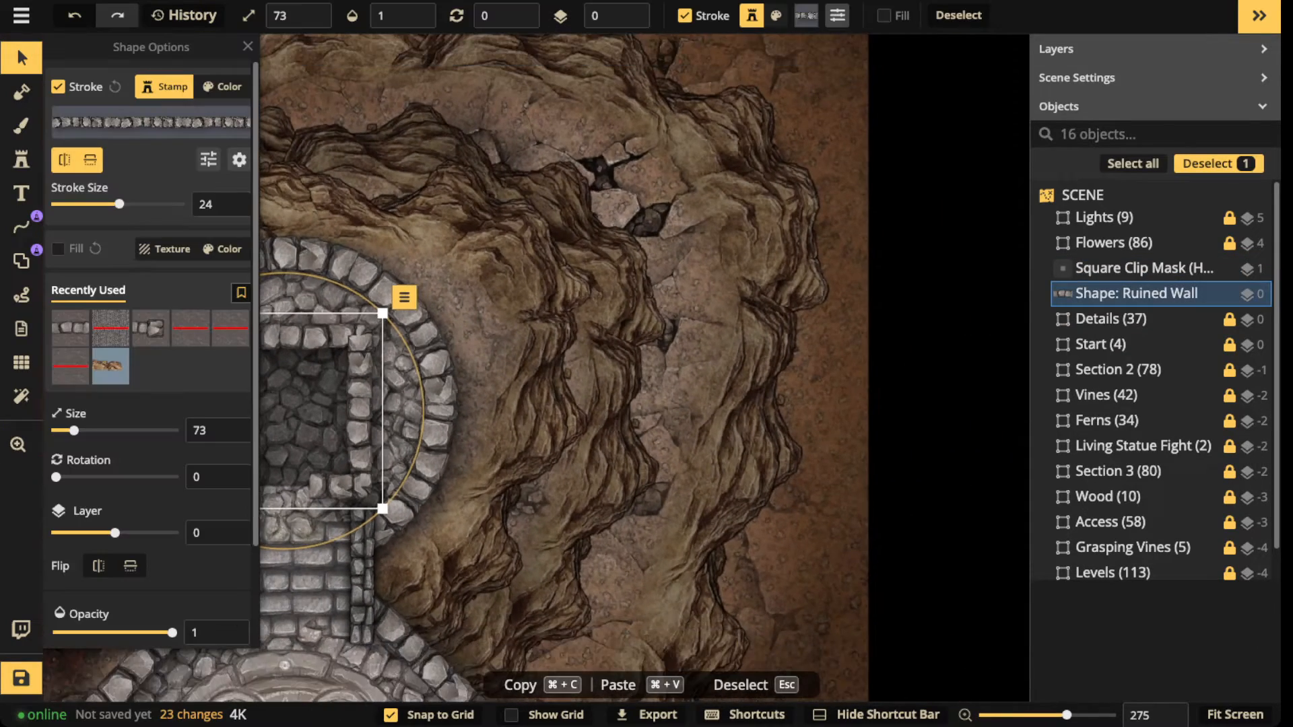
pyautogui.moveTo(539, 384); pyautogui.dragTo(724, 377)
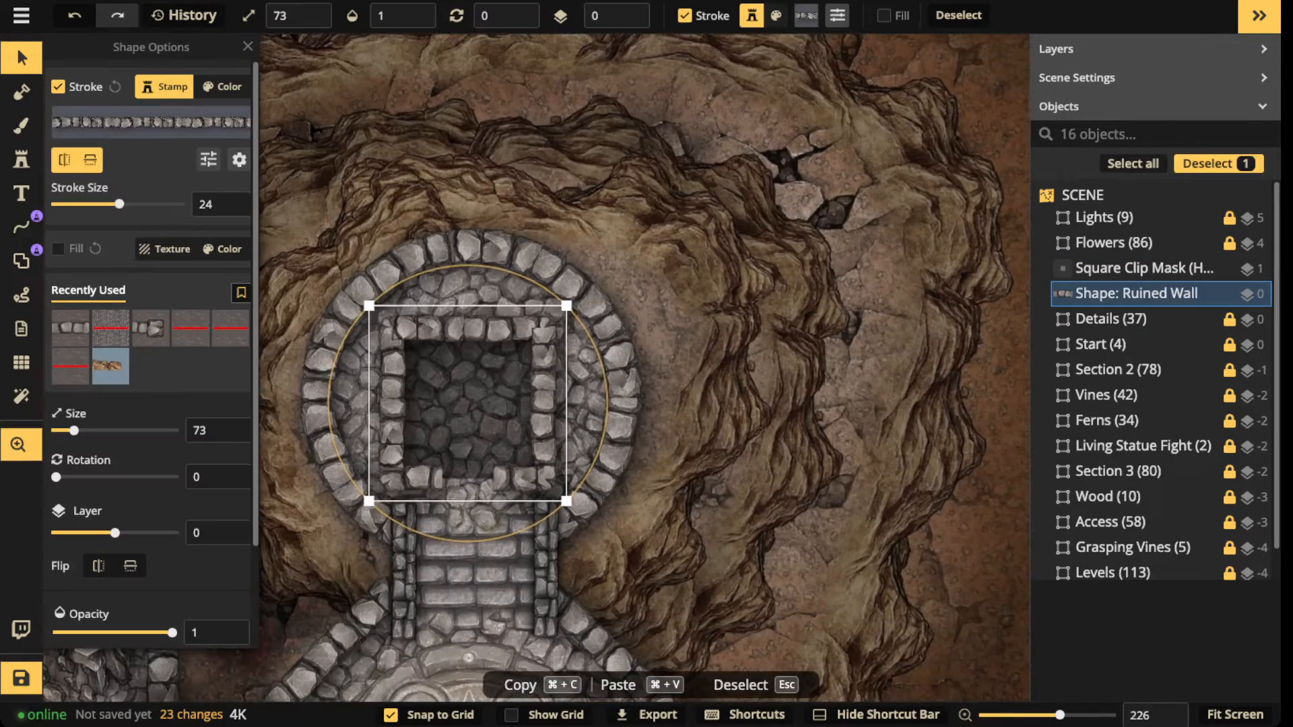
pyautogui.click(22, 260)
pyautogui.click(57, 162)
pyautogui.scroll(2, 532, 312)
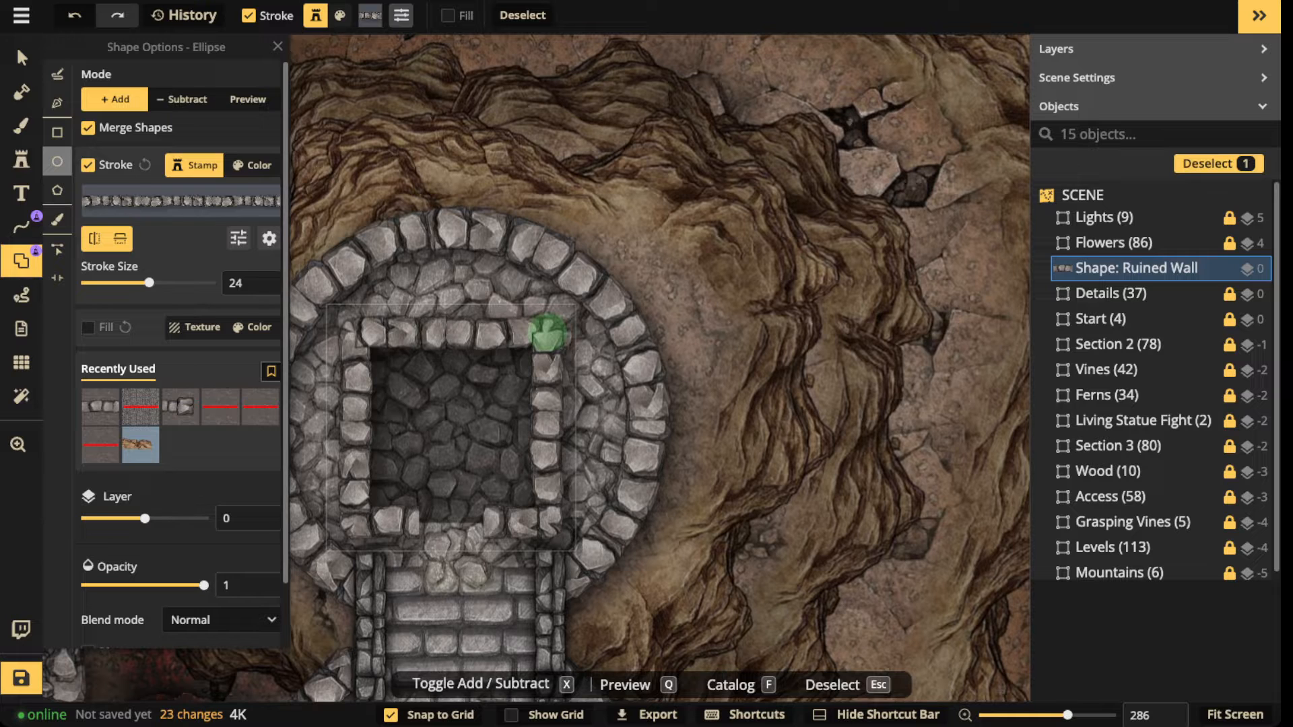
pyautogui.moveTo(547, 333); pyautogui.dragTo(579, 364)
pyautogui.moveTo(547, 332)
pyautogui.mouseDown()
pyautogui.moveTo(578, 377)
pyautogui.moveTo(633, 415)
pyautogui.mouseUp()
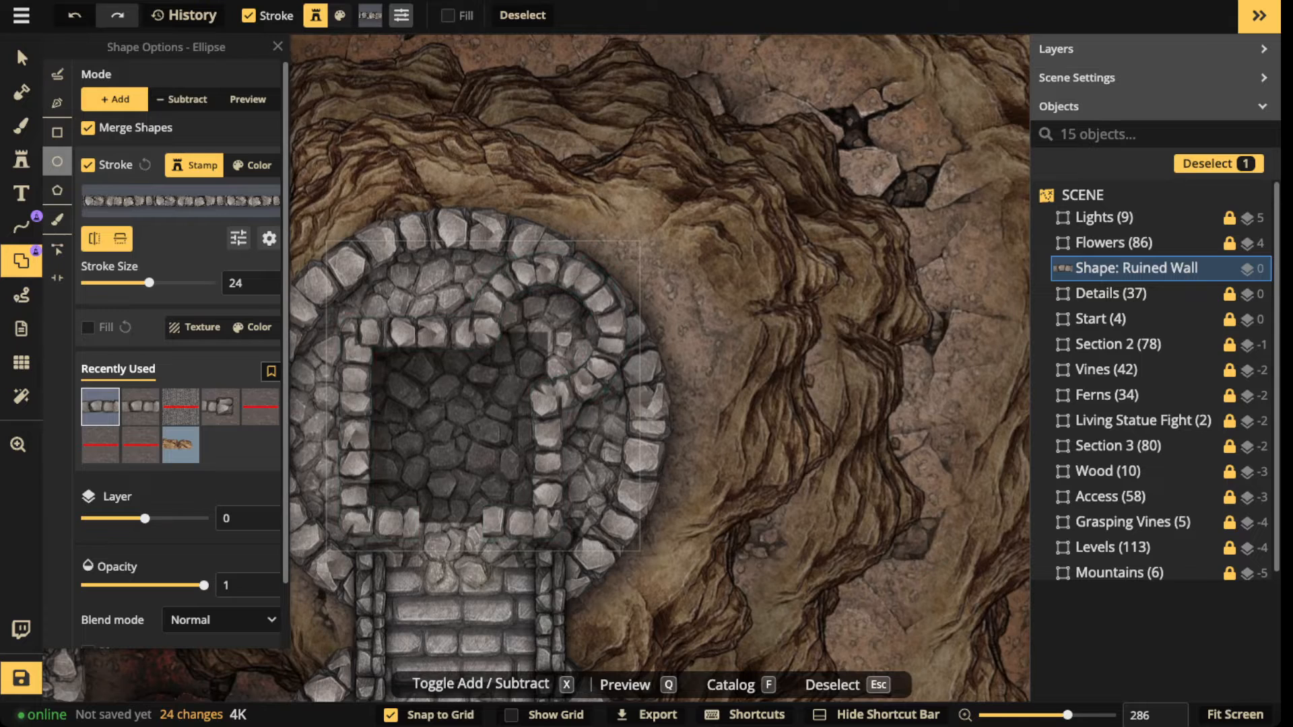
# Step: Paint the rounded corner's floor with the darkened cobblestone on the foreground layer, using a round brush of size 30
pyautogui.scroll(3, 530, 330)
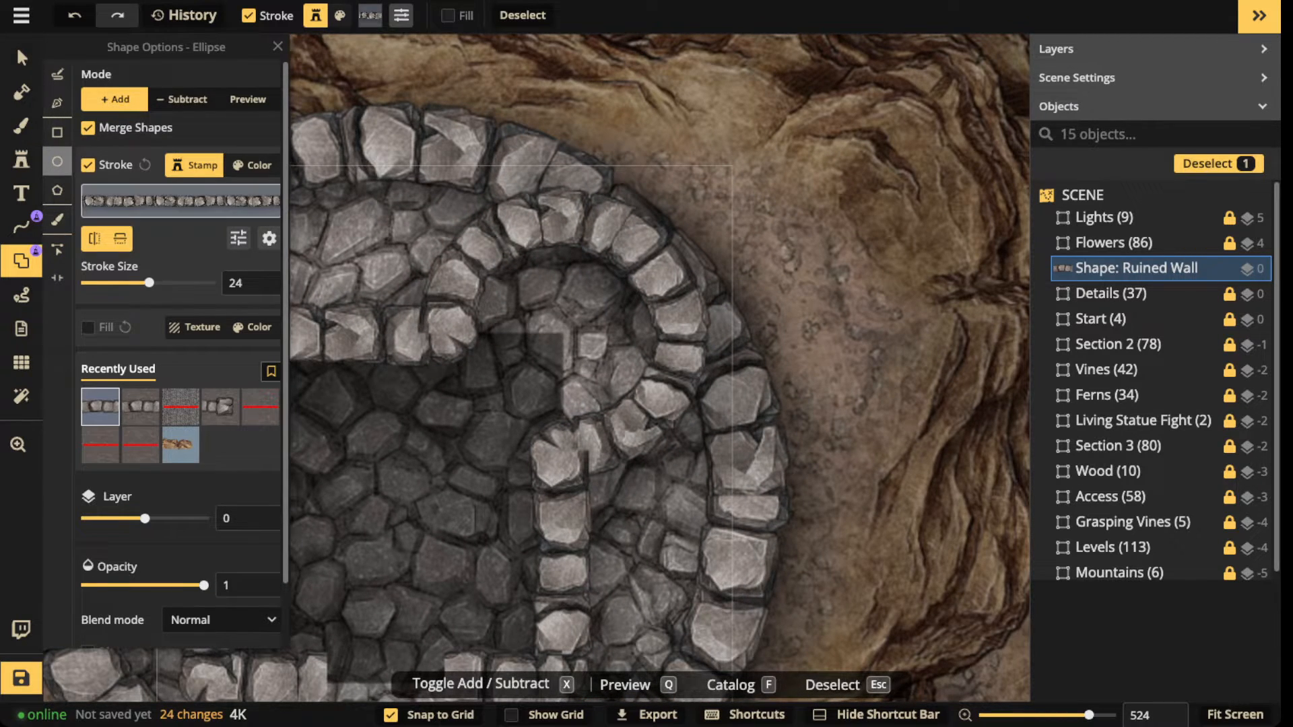
pyautogui.click(21, 125)
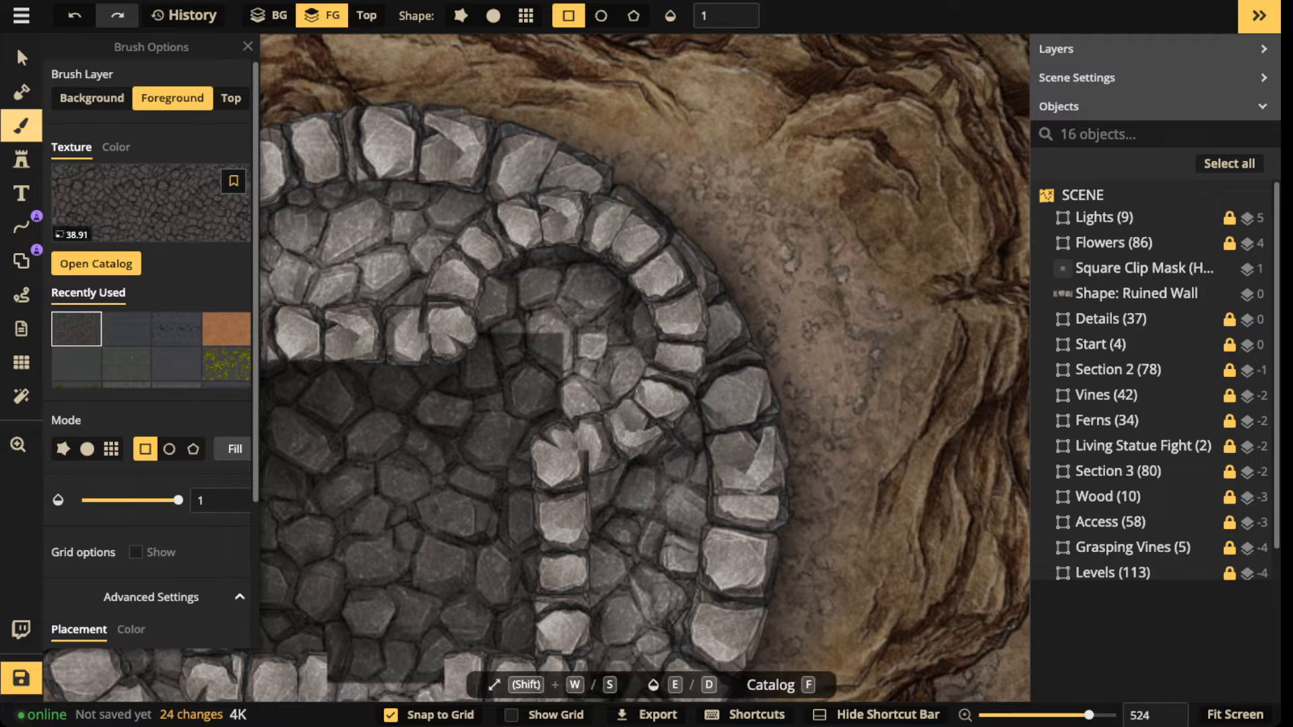
pyautogui.click(493, 15)
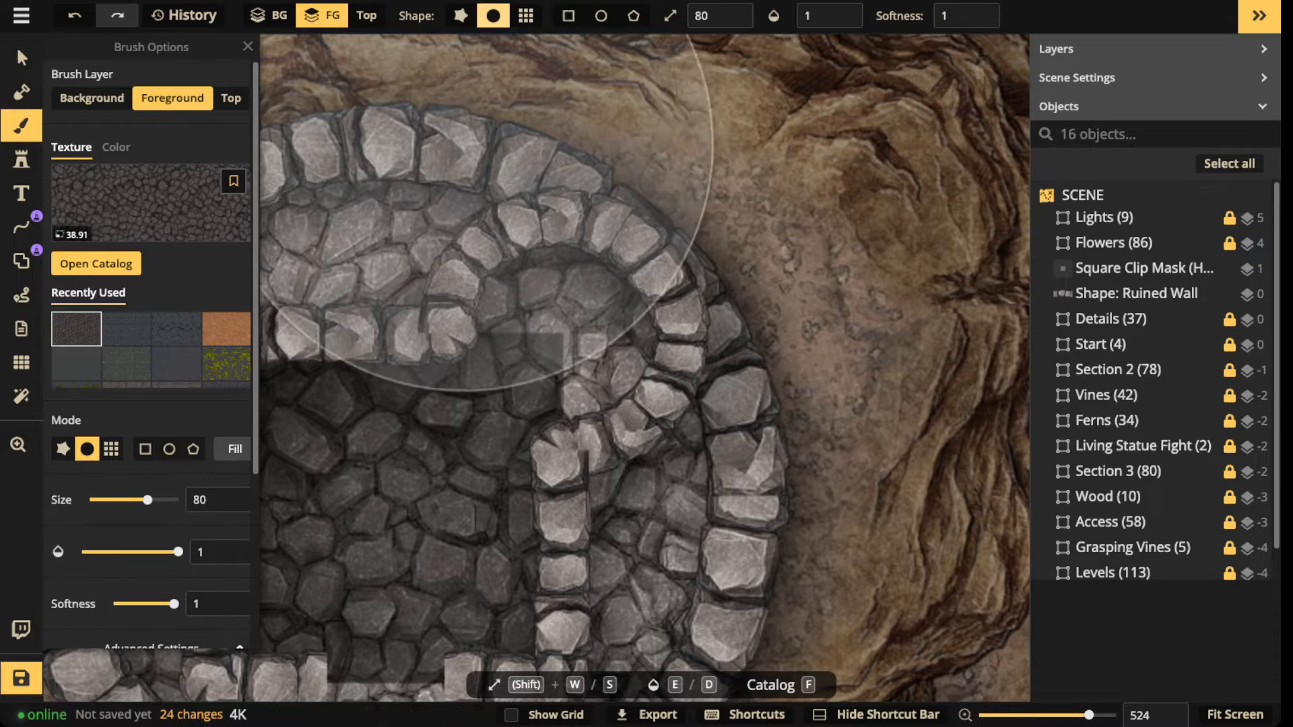
pyautogui.hotkey('shift', 's')
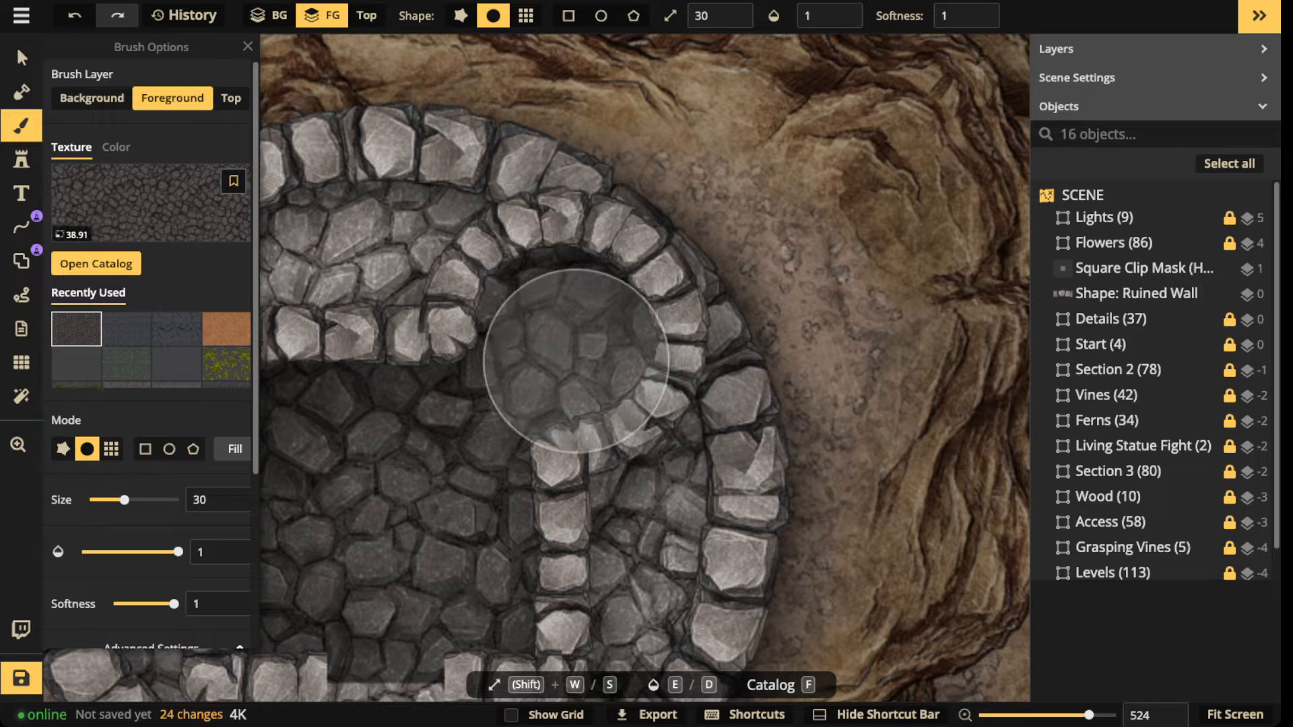
pyautogui.moveTo(576, 361)
pyautogui.mouseDown()
pyautogui.moveTo(514, 328)
pyautogui.moveTo(511, 293)
pyautogui.moveTo(569, 295)
pyautogui.mouseUp()
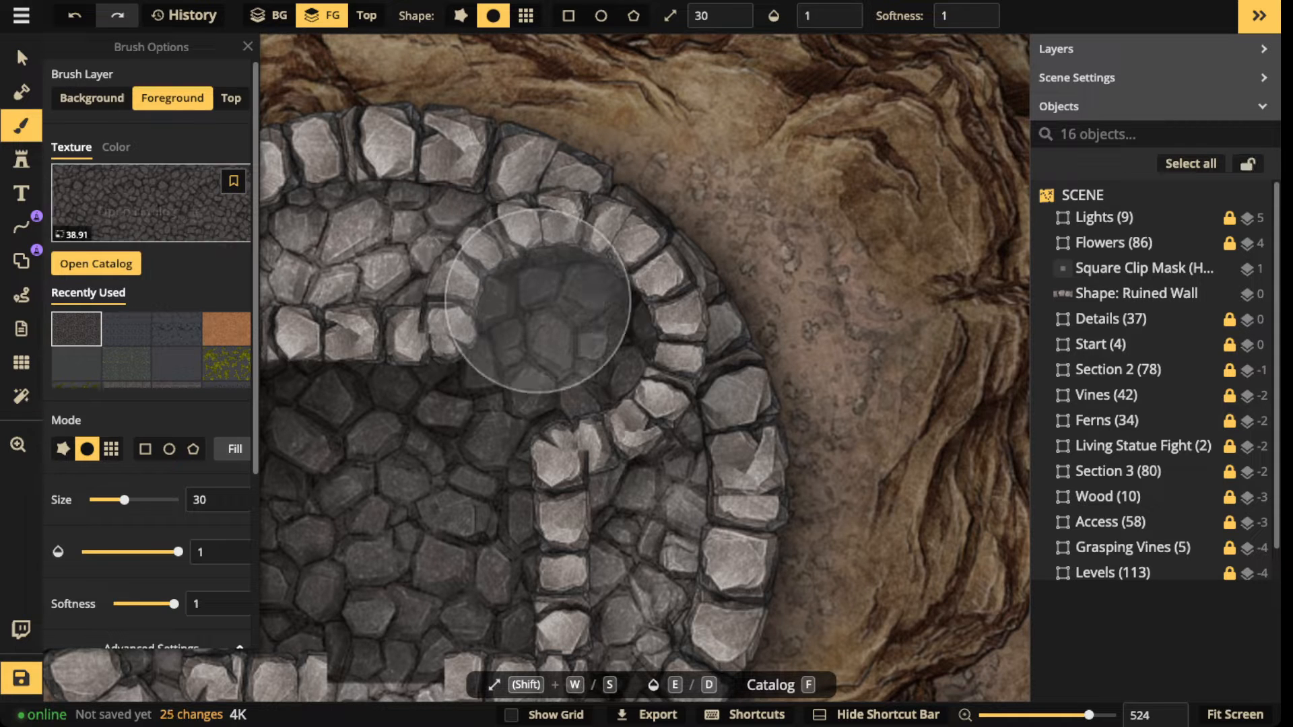
# Step: Set the horizontal and vertical offsets of the inner wall's stroke shadow to 0
pyautogui.click(22, 59)
pyautogui.scroll(-3, 417, 270)
pyautogui.moveTo(417, 283); pyautogui.dragTo(463, 209)
pyautogui.click(464, 246)
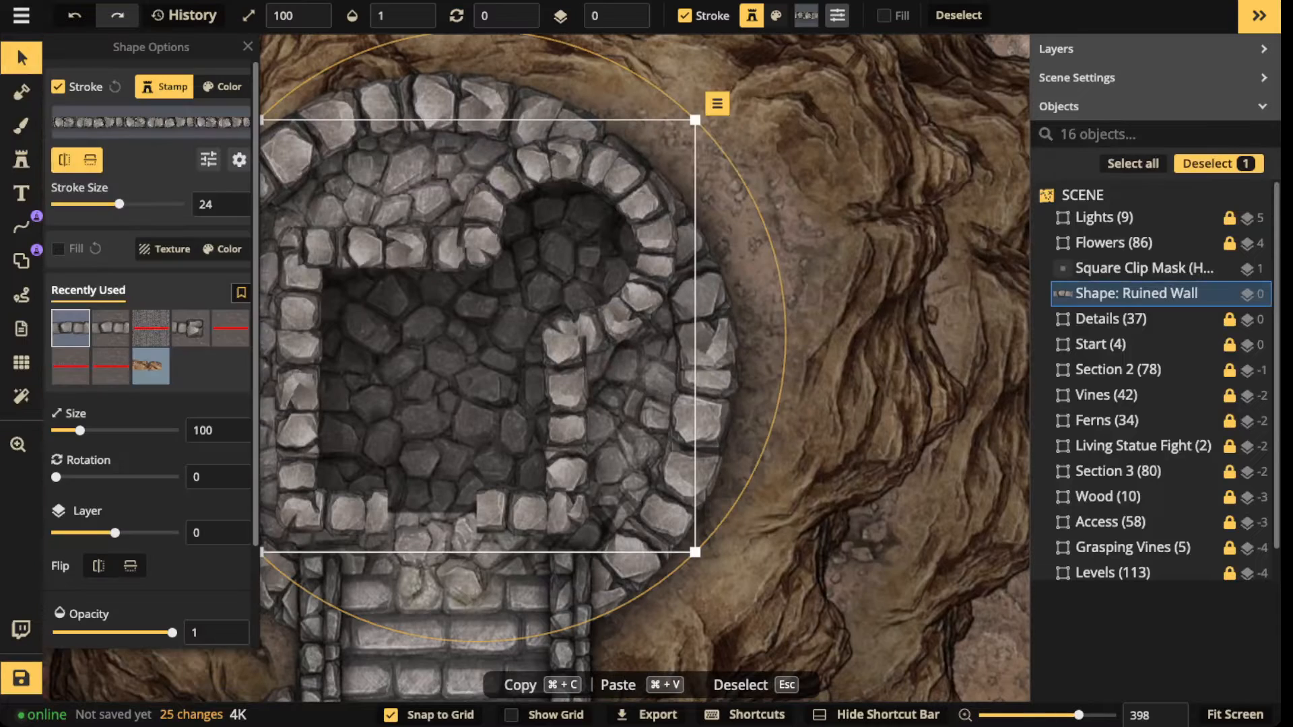
pyautogui.scroll(-1, 394, 316)
pyautogui.click(239, 160)
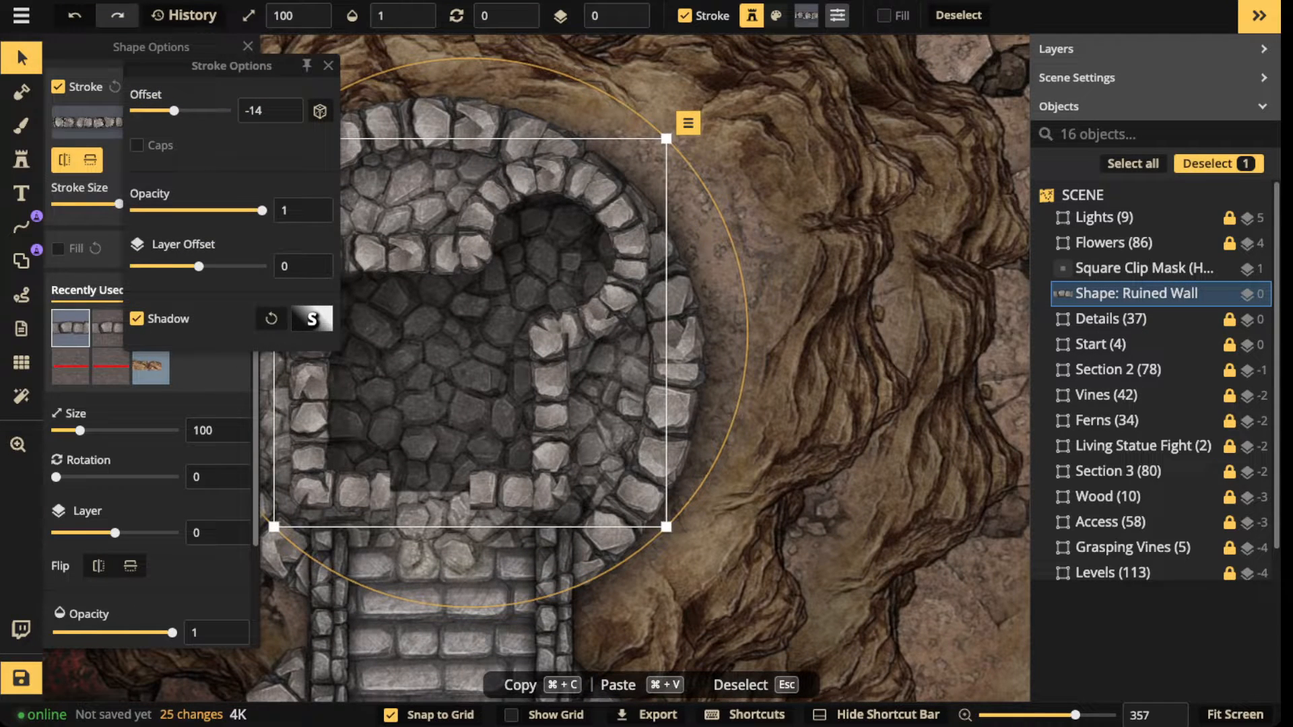
pyautogui.click(312, 319)
pyautogui.click(374, 115)
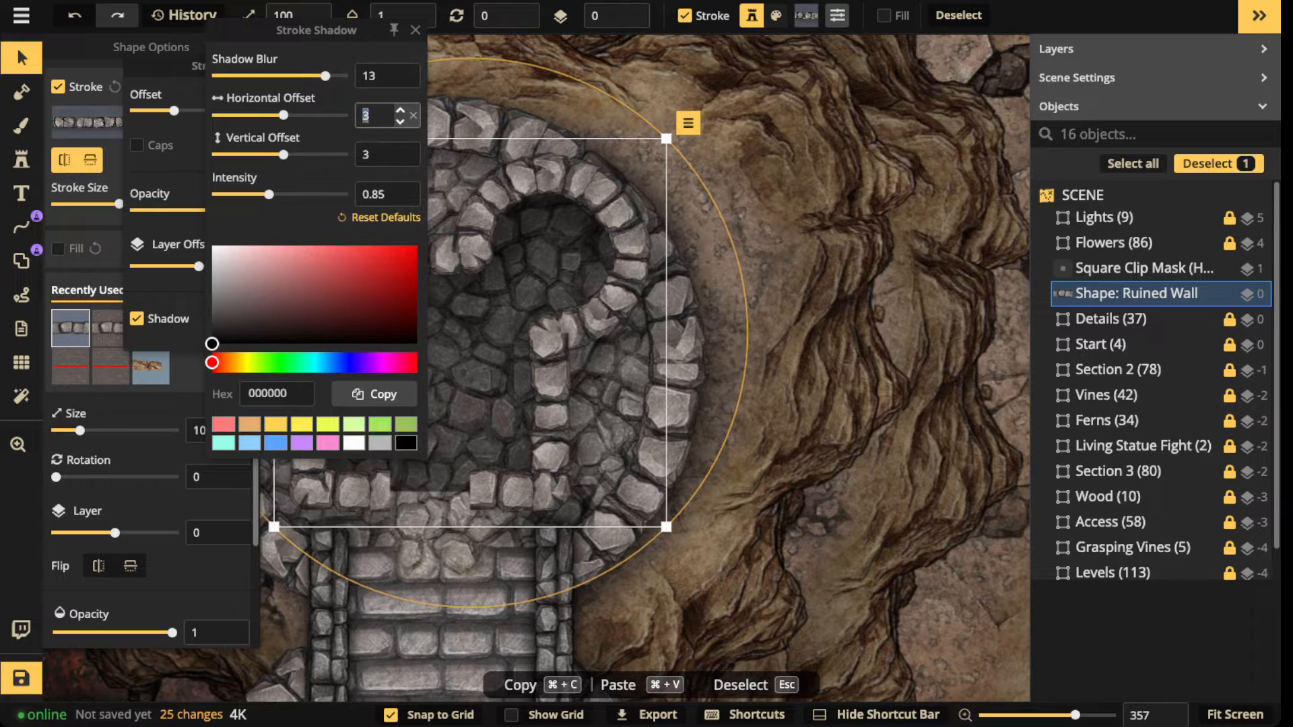
pyautogui.write('0')
pyautogui.press('Tab')
pyautogui.write('0')
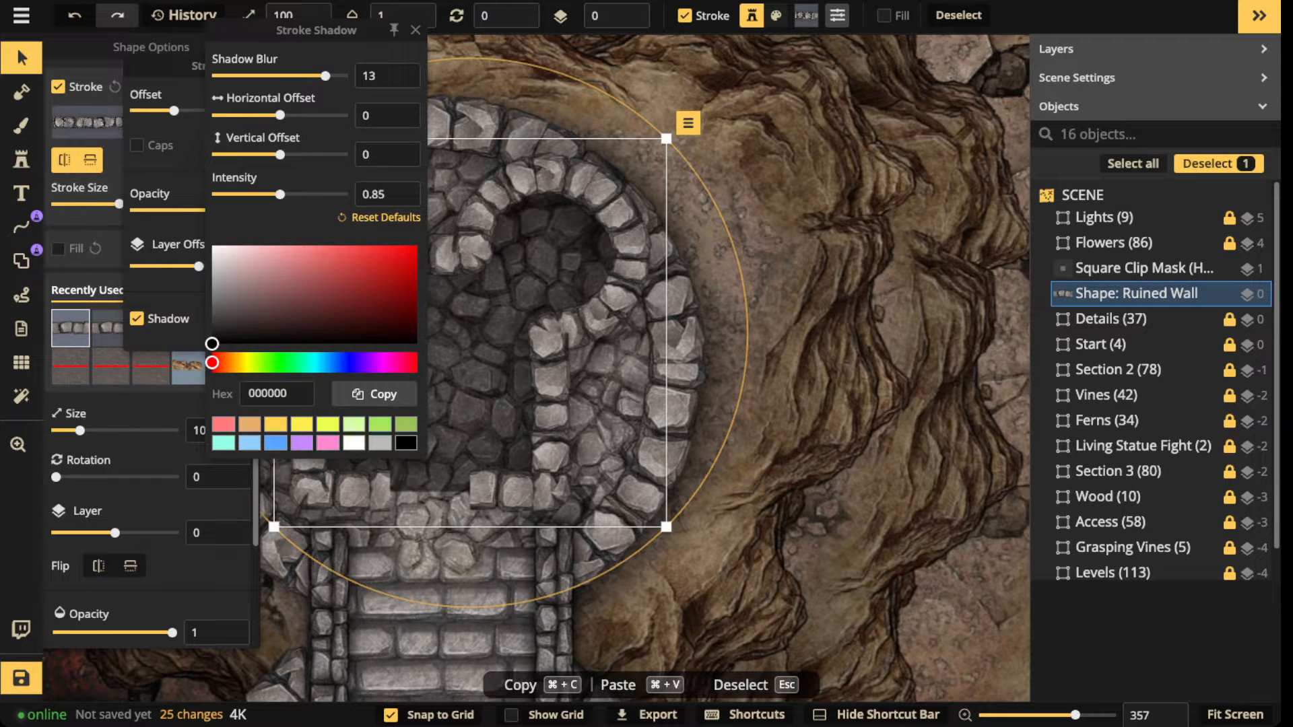
# Step: Set the inner wall's stroke shadow blur to 8.2 and its intensity to 1.71
pyautogui.moveTo(270, 194); pyautogui.dragTo(295, 194)
pyautogui.moveTo(307, 76); pyautogui.dragTo(291, 76)
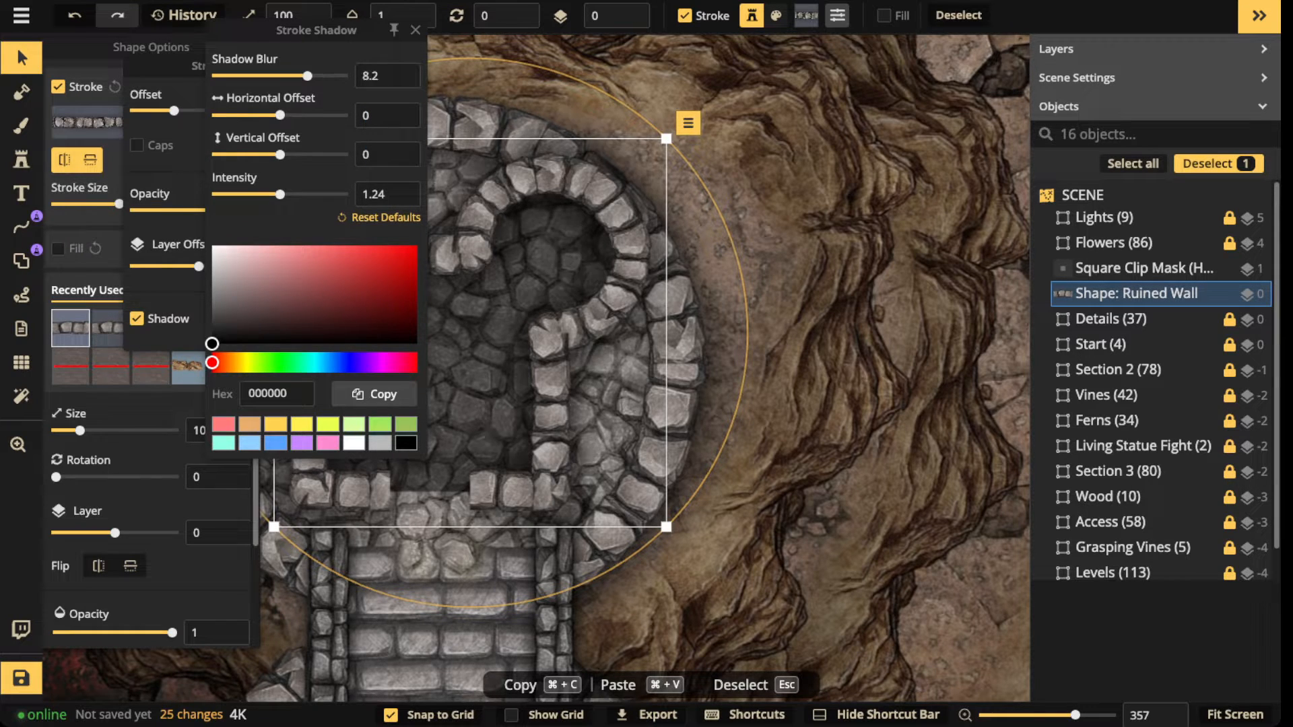
pyautogui.moveTo(280, 195); pyautogui.dragTo(291, 194)
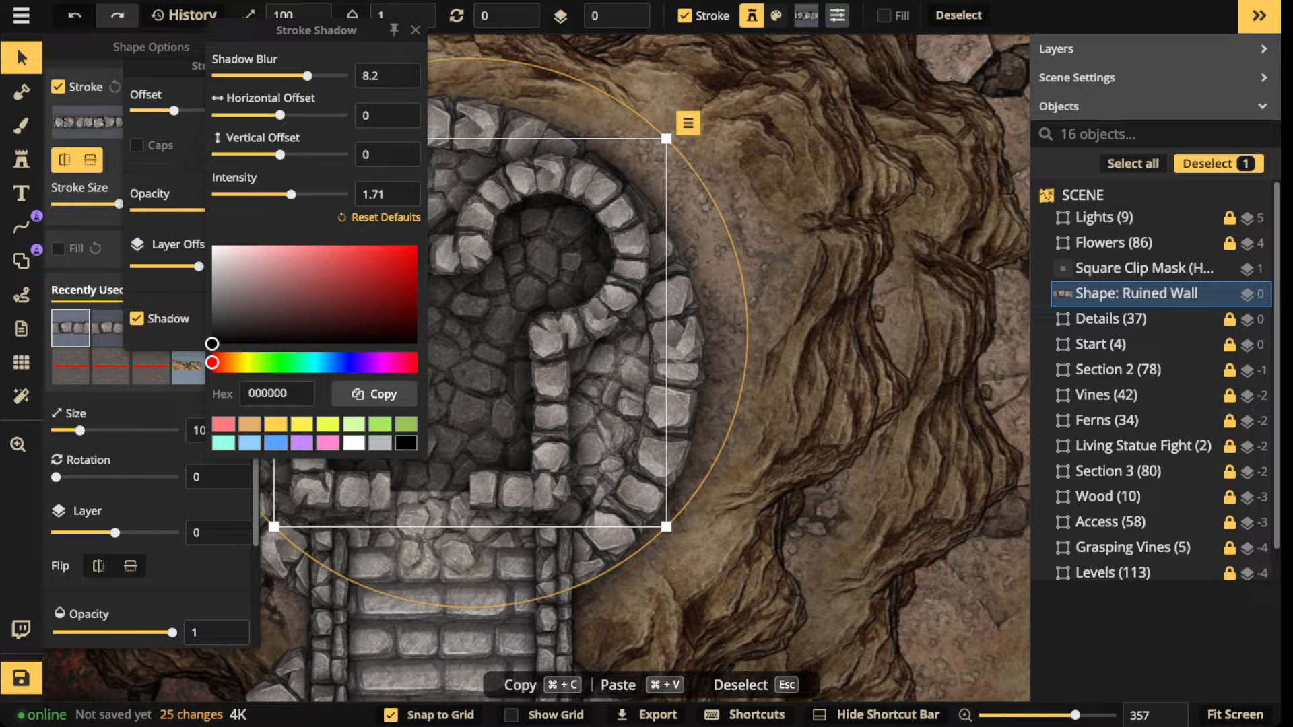
pyautogui.click(416, 30)
# Step: Reduce the inner wall's stroke size to 20
pyautogui.scroll(-2, 397, 154)
pyautogui.moveTo(397, 154); pyautogui.dragTo(574, 85)
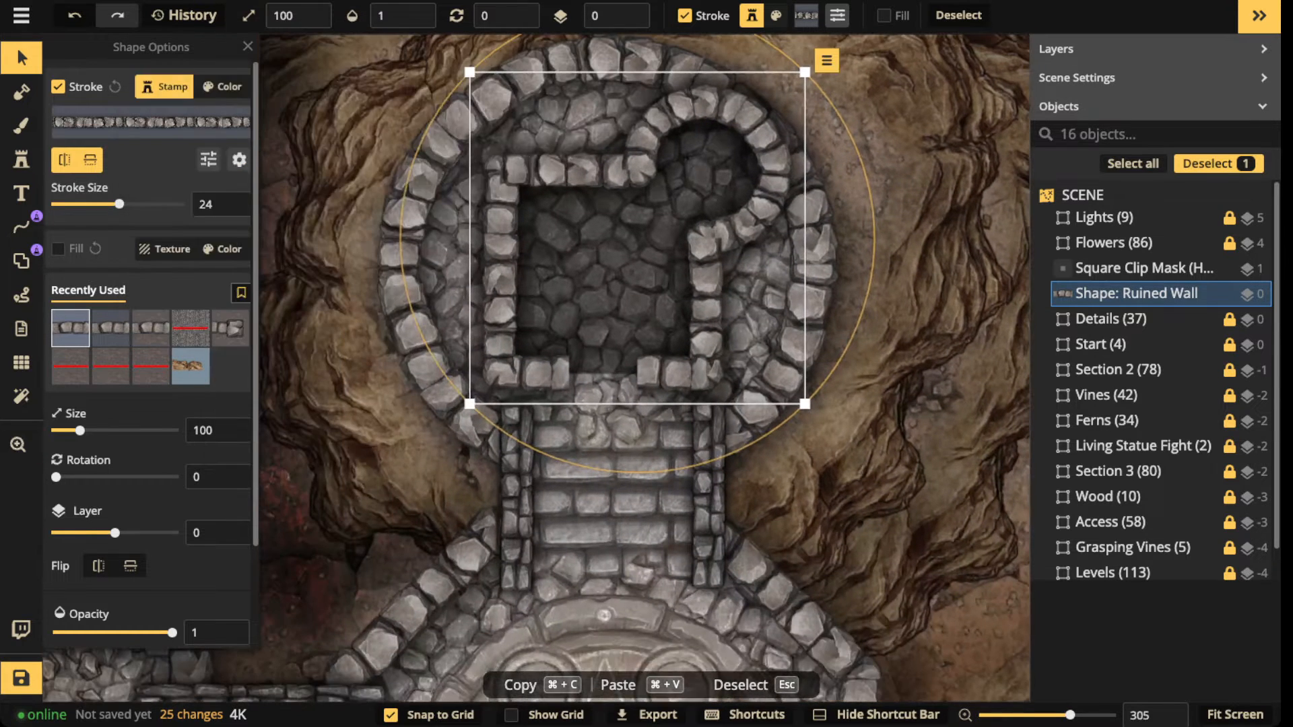
pyautogui.moveTo(591, 262); pyautogui.dragTo(450, 358)
pyautogui.scroll(3, 451, 358)
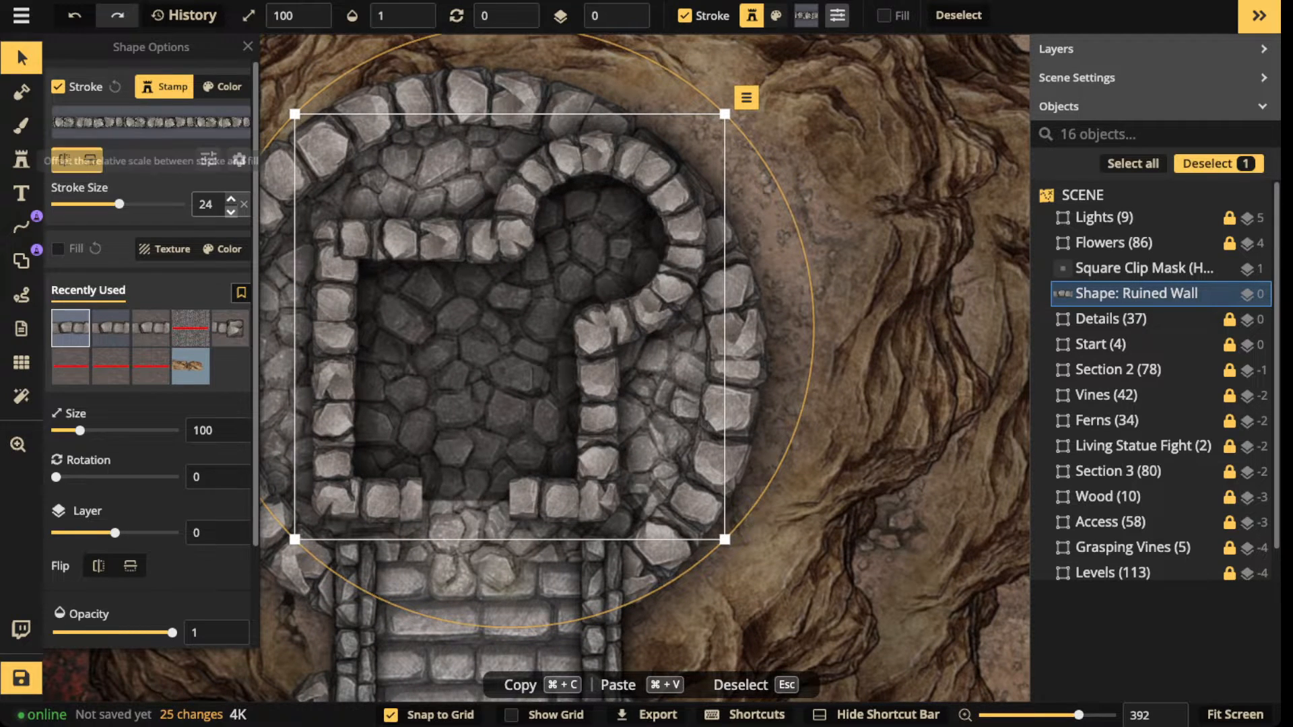
pyautogui.click(231, 212)
pyautogui.click(231, 212)
pyautogui.click(231, 212)
pyautogui.click(231, 211)
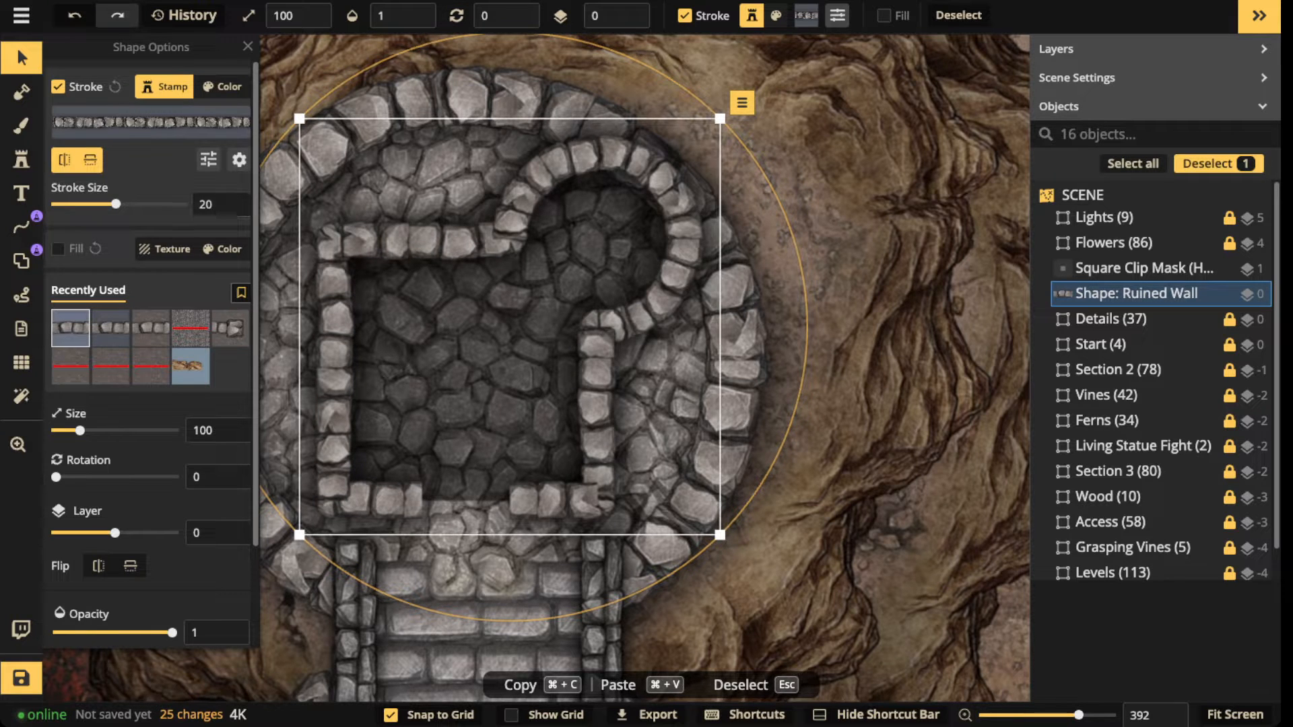
# Step: Search the stamp catalog for "stair", expand all assets, and choose the Circular Brick Stairs stamp from the Castle pack
pyautogui.click(21, 160)
pyautogui.click(101, 115)
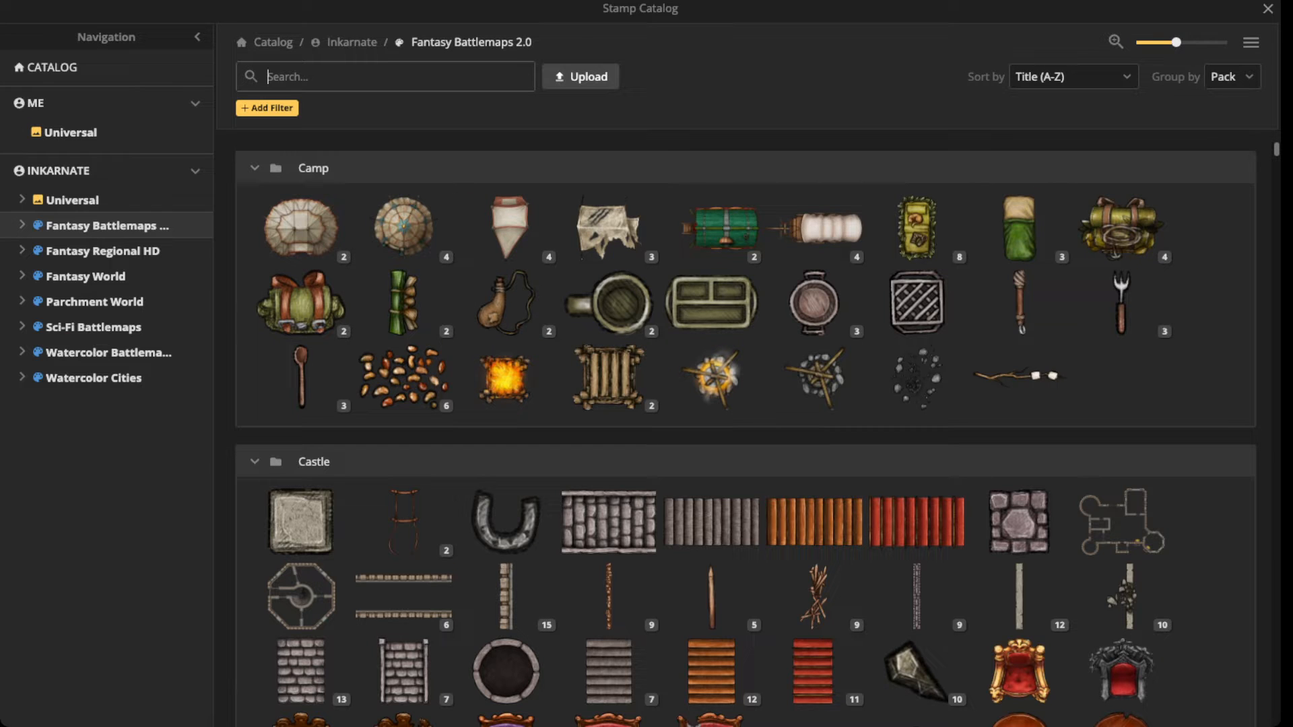
pyautogui.write('stair')
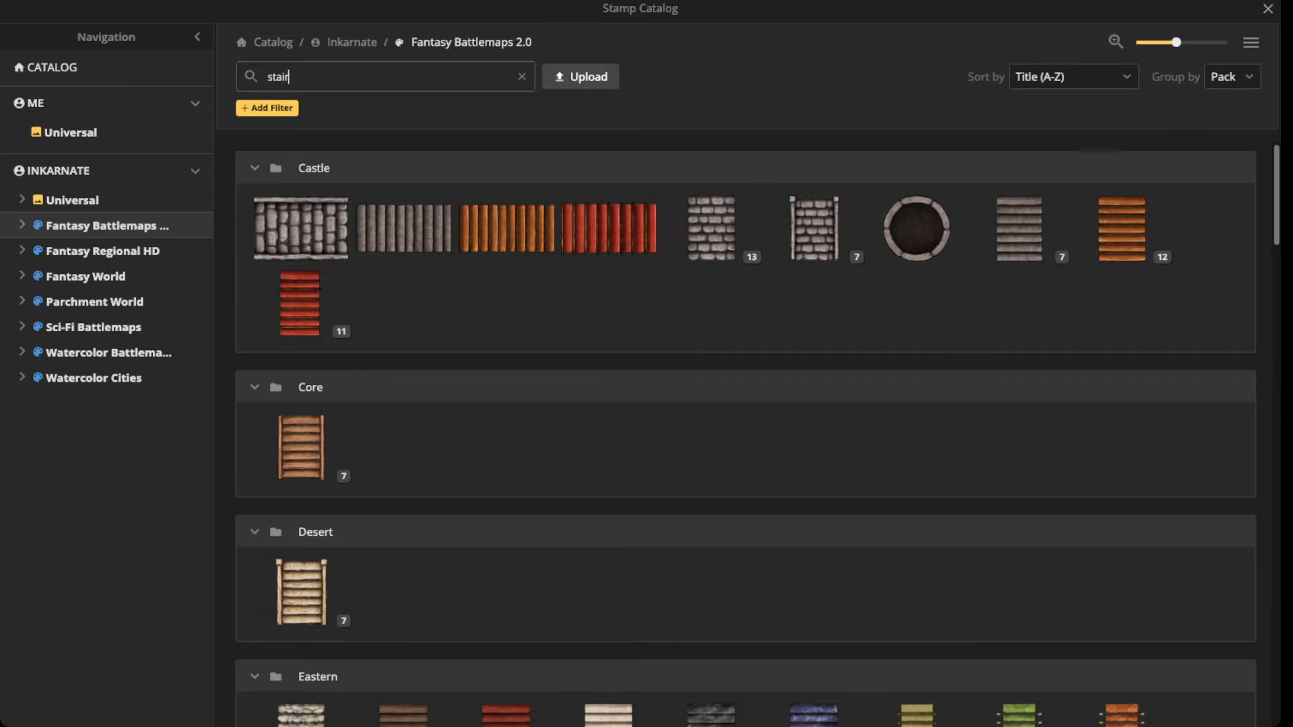
pyautogui.click(1250, 42)
pyautogui.click(1186, 97)
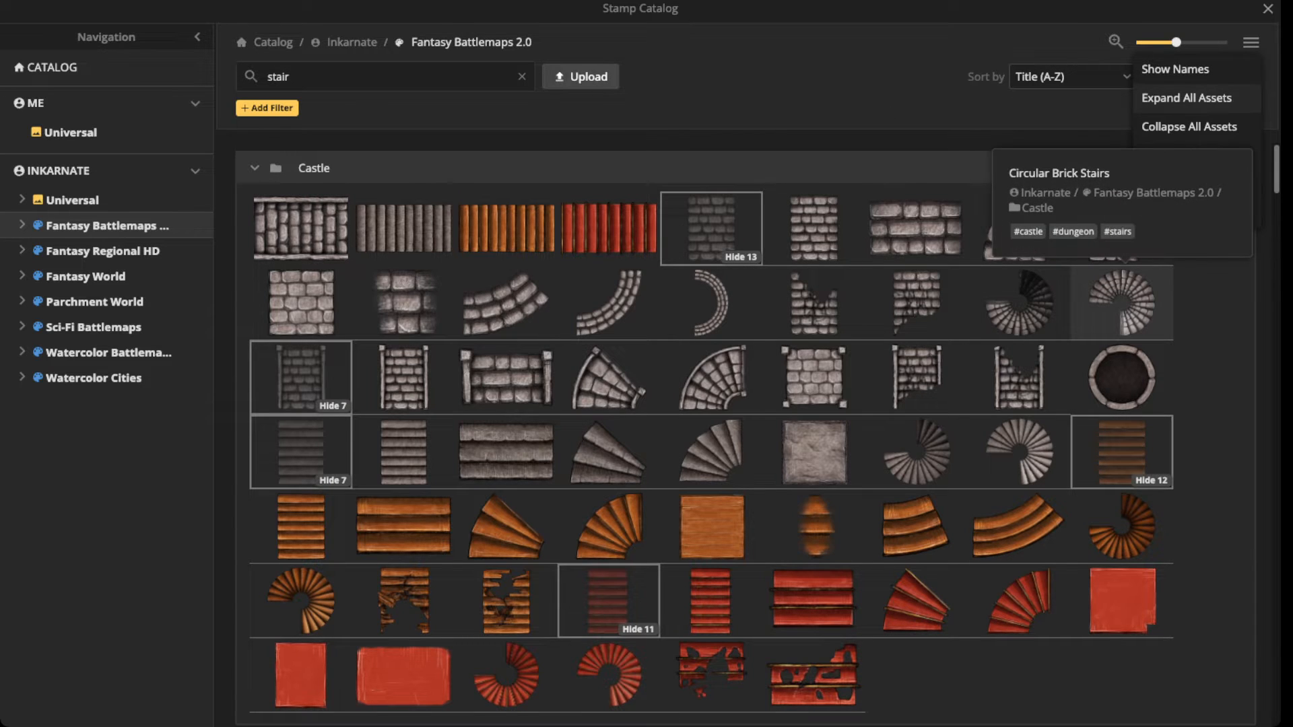
pyautogui.click(1121, 303)
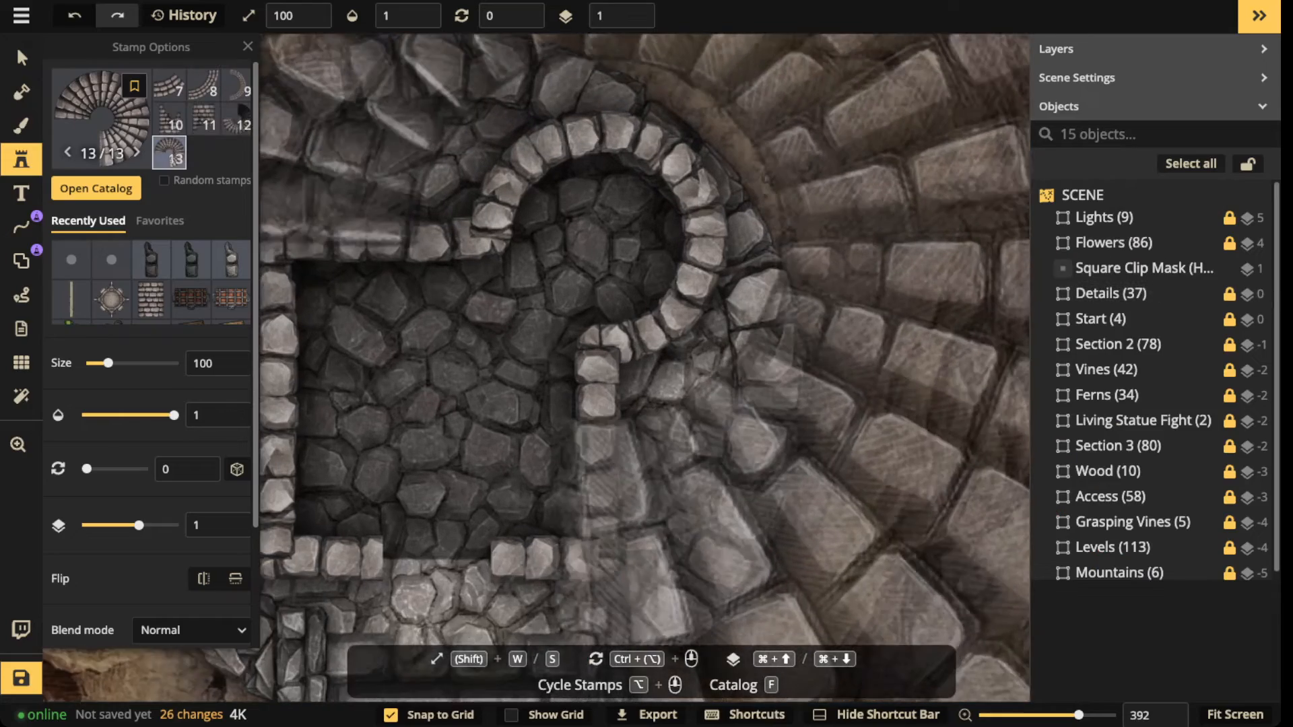
# Step: Scale the circular stairs stamp down to size 11 and place it inside the inner wall's rounded corner
pyautogui.hotkey('shift', 's')
pyautogui.hotkey('shift', 's')
pyautogui.hotkey('shift', 's')
pyautogui.hotkey('shift', 's')
pyautogui.hotkey('shift', 's')
pyautogui.hotkey('shift', 's')
pyautogui.hotkey('shift', 's')
pyautogui.hotkey('shift', 's')
pyautogui.hotkey('shift', 's')
pyautogui.hotkey('shift', 's')
pyautogui.hotkey('shift', 'w')
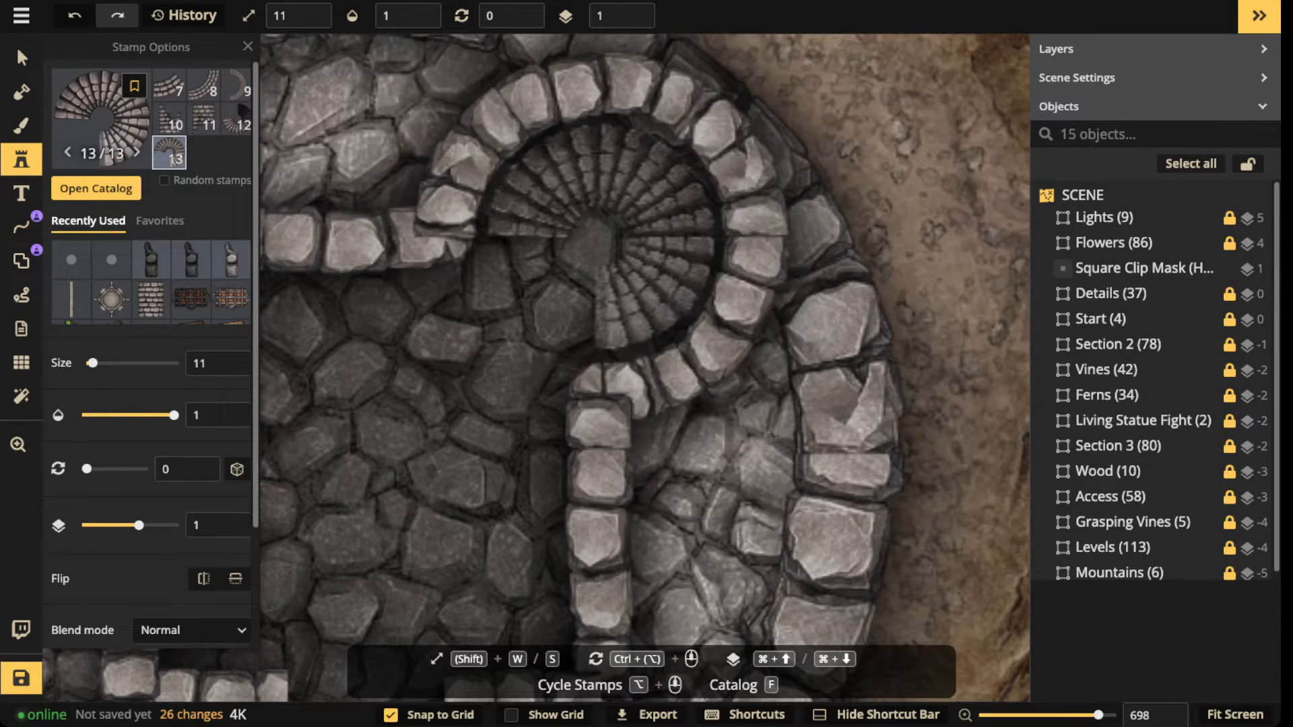
pyautogui.click(602, 237)
pyautogui.click(22, 58)
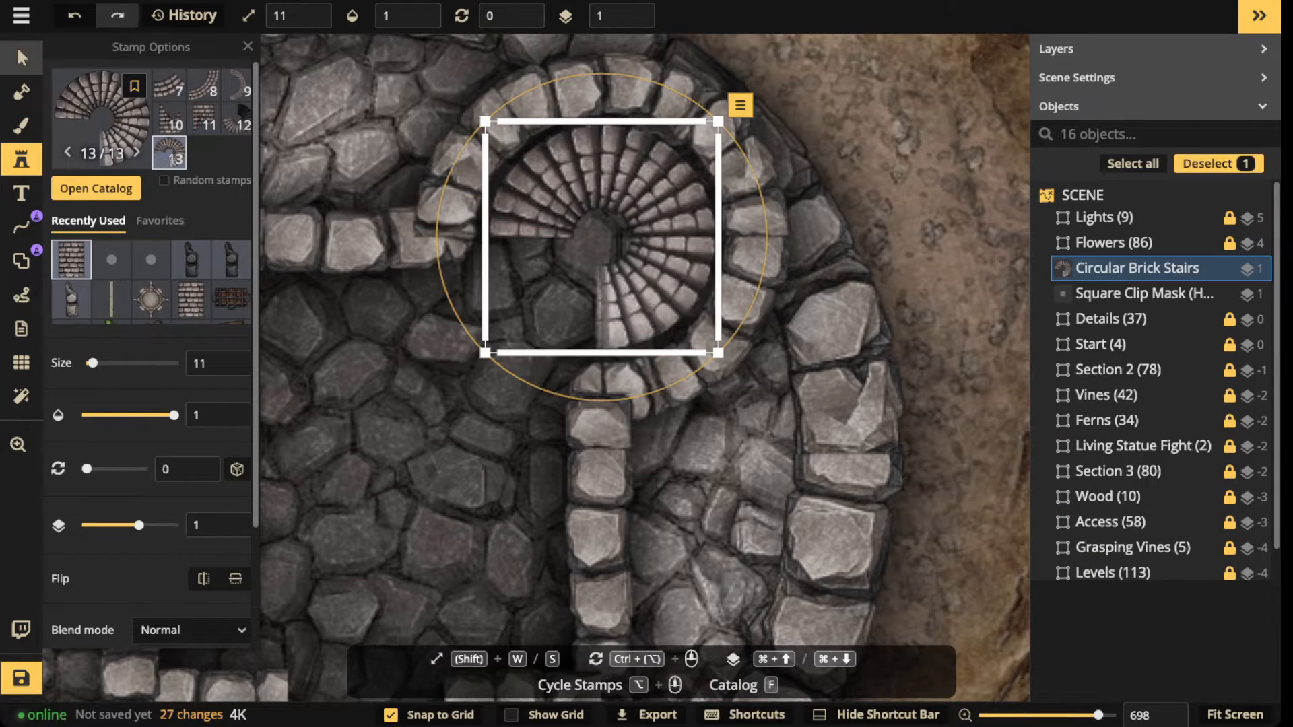
# Step: Enlarge the circular stairs to size 14, centre them in the rounded corner, and put them on layer -1 beneath the wall
pyautogui.hotkey('shift', 'w')
pyautogui.hotkey('shift', 'w')
pyautogui.hotkey('shift', 'w')
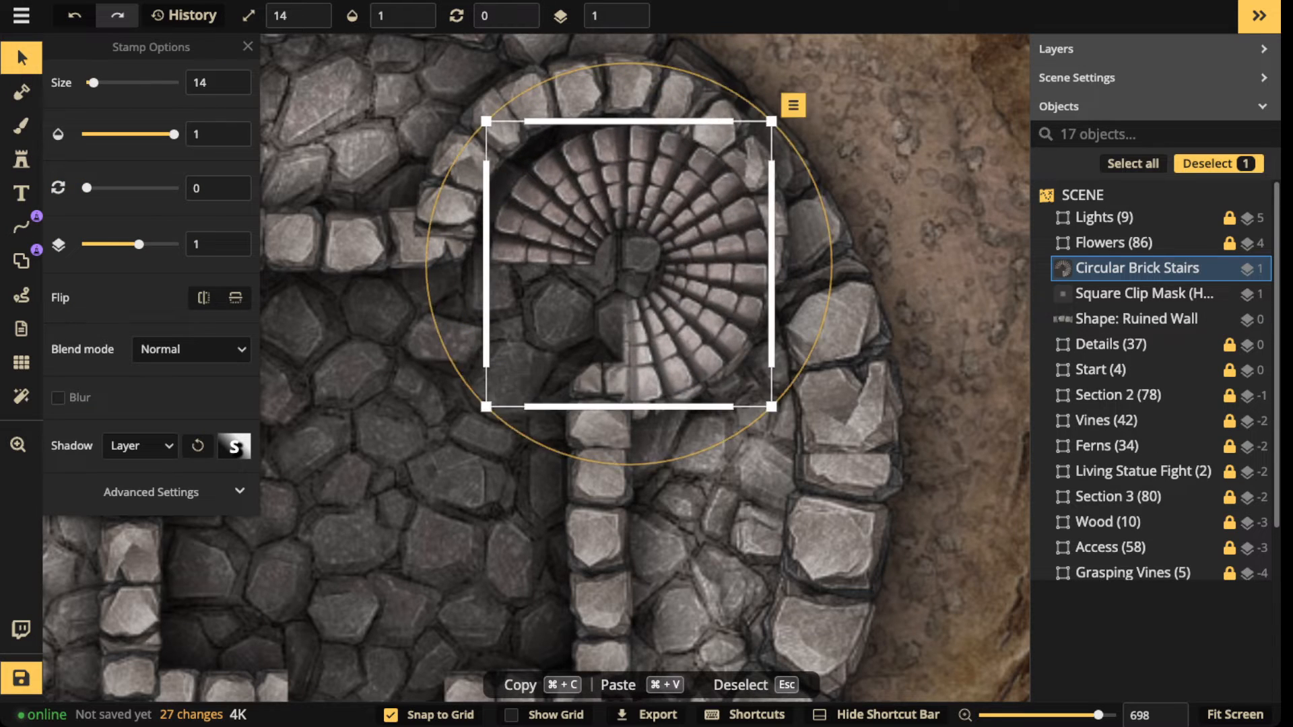
pyautogui.click(630, 21)
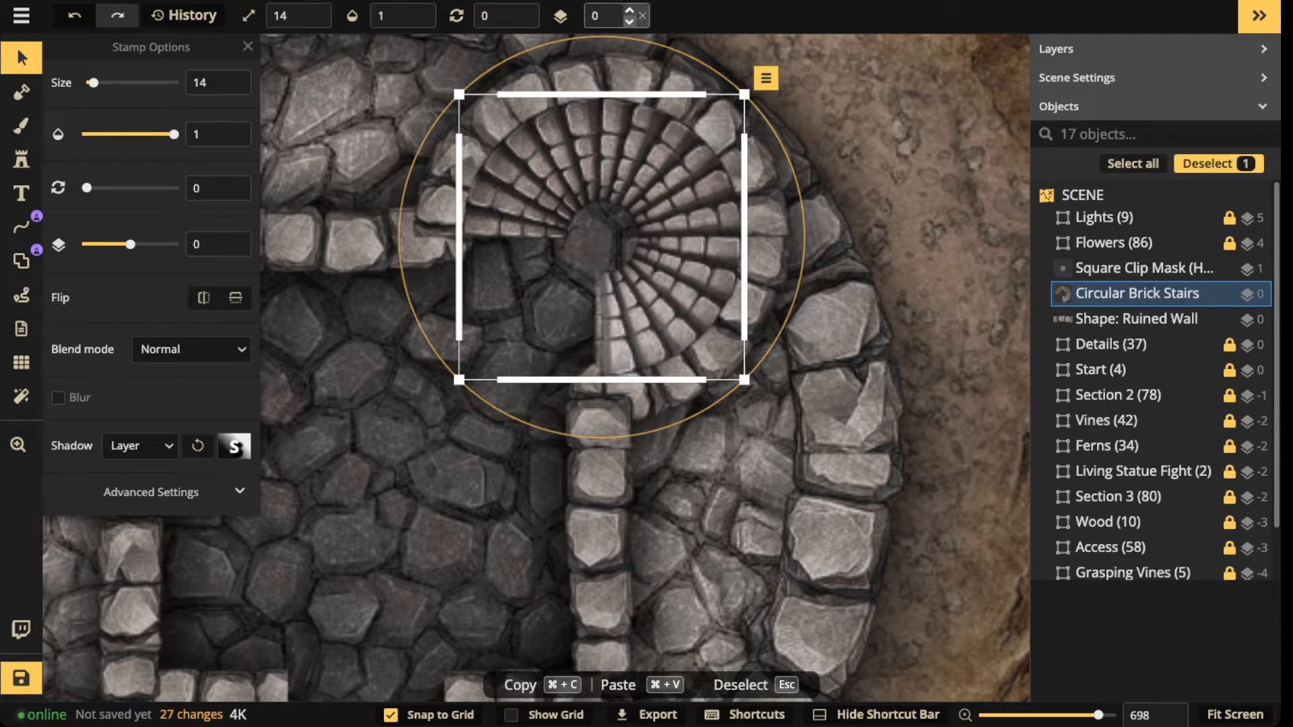
pyautogui.click(629, 22)
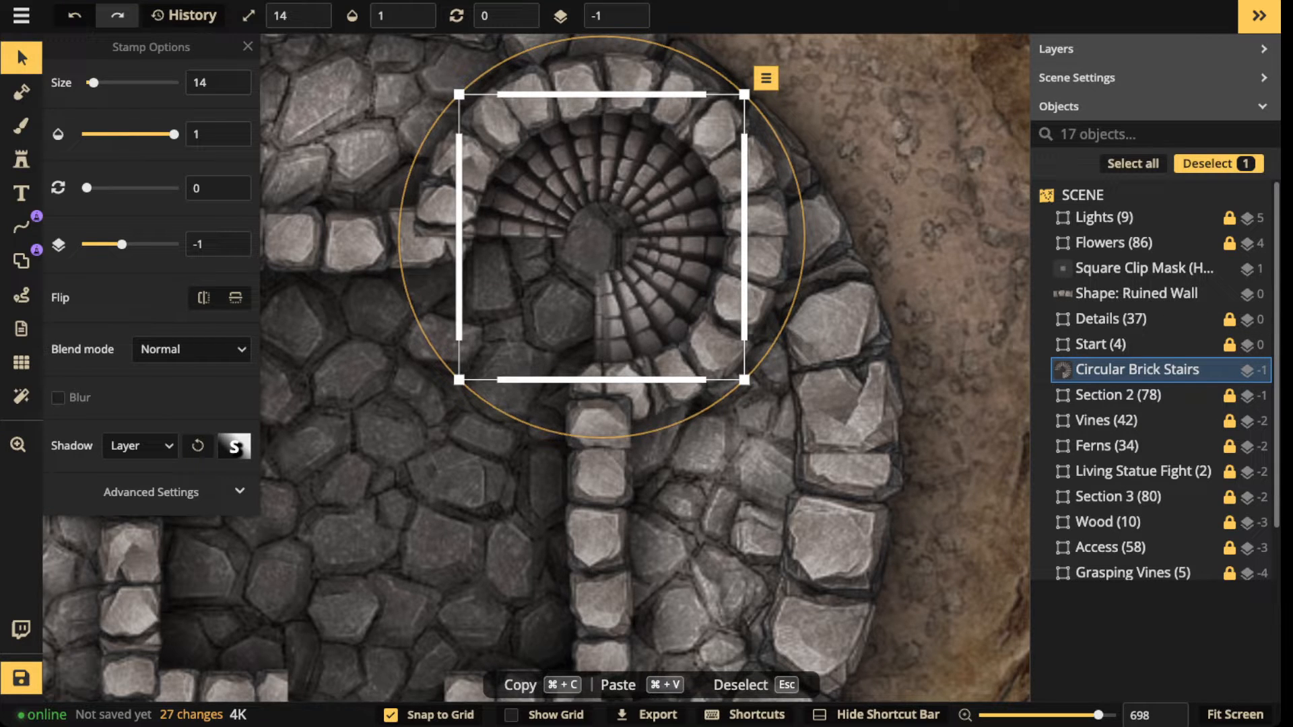
# Step: Darken the circular stairs by setting their brightness to 74
pyautogui.click(151, 492)
pyautogui.scroll(-2, 151, 404)
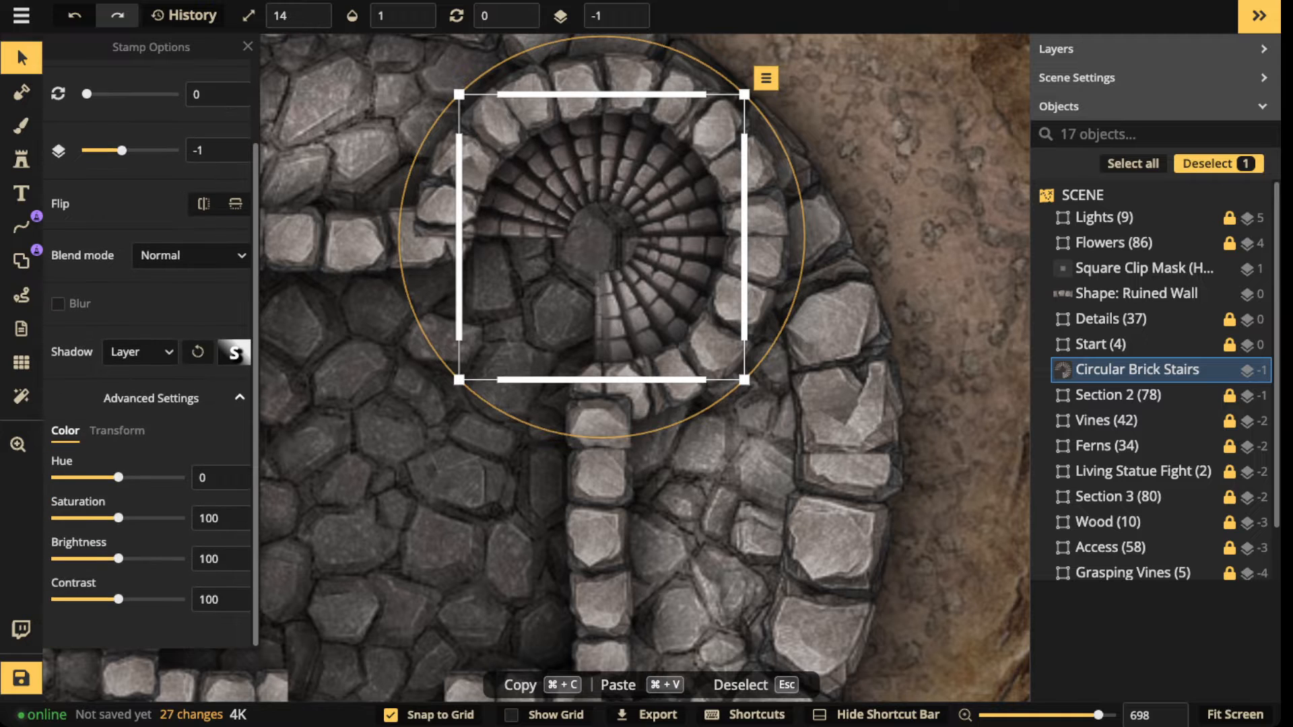
pyautogui.moveTo(119, 559); pyautogui.dragTo(103, 558)
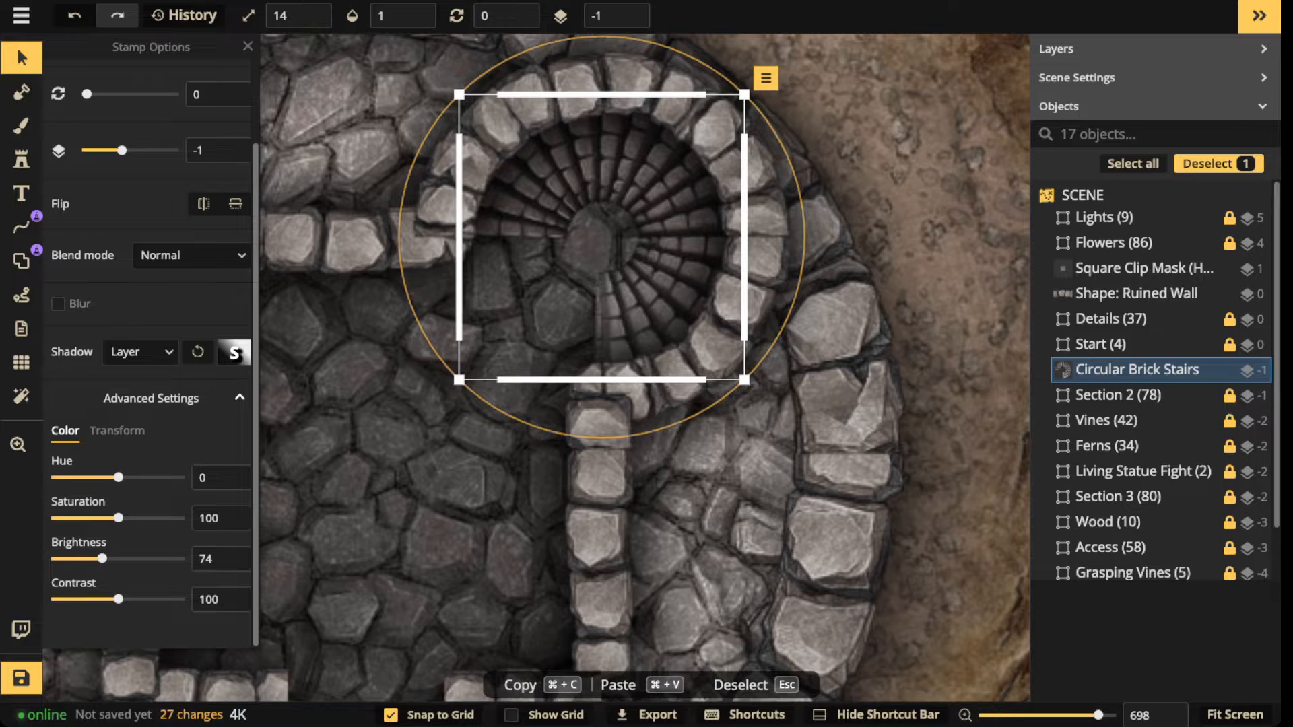
# Step: Search the stamp catalog for "pillar" and choose the round grey marble pillar from the Temple pack
pyautogui.click(21, 160)
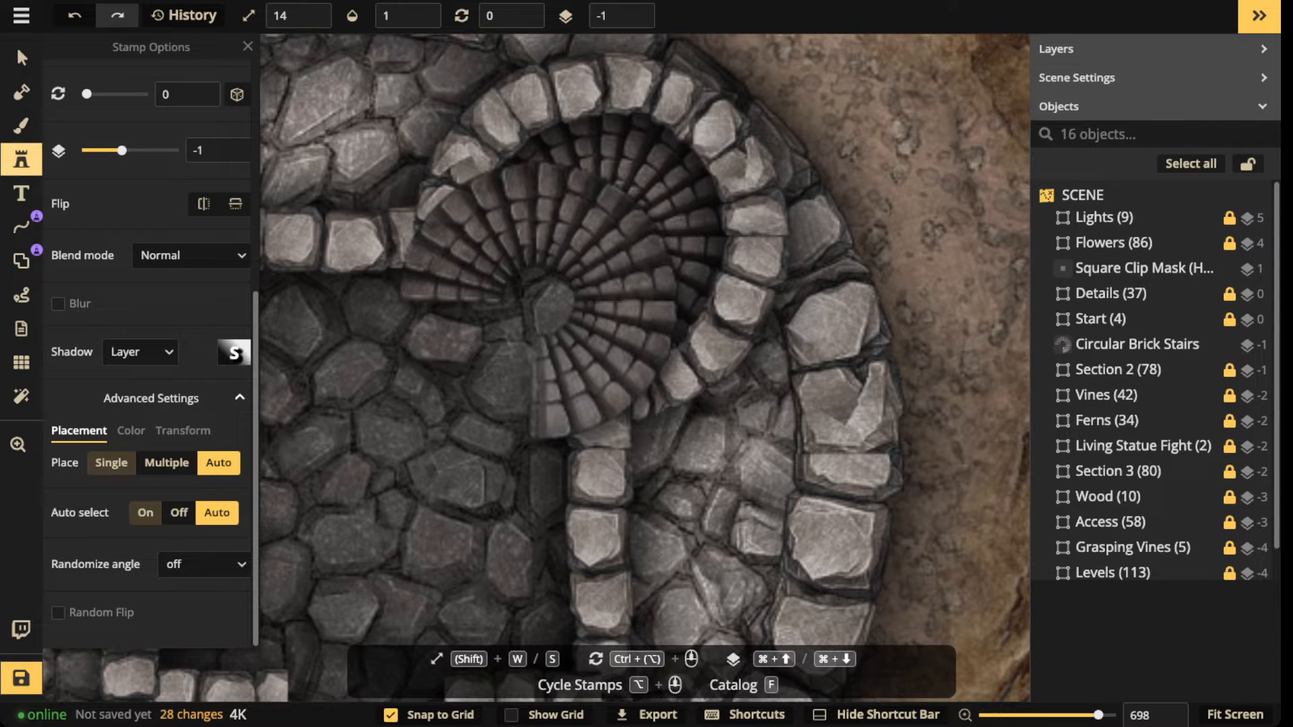
pyautogui.scroll(5, 149, 337)
pyautogui.click(102, 105)
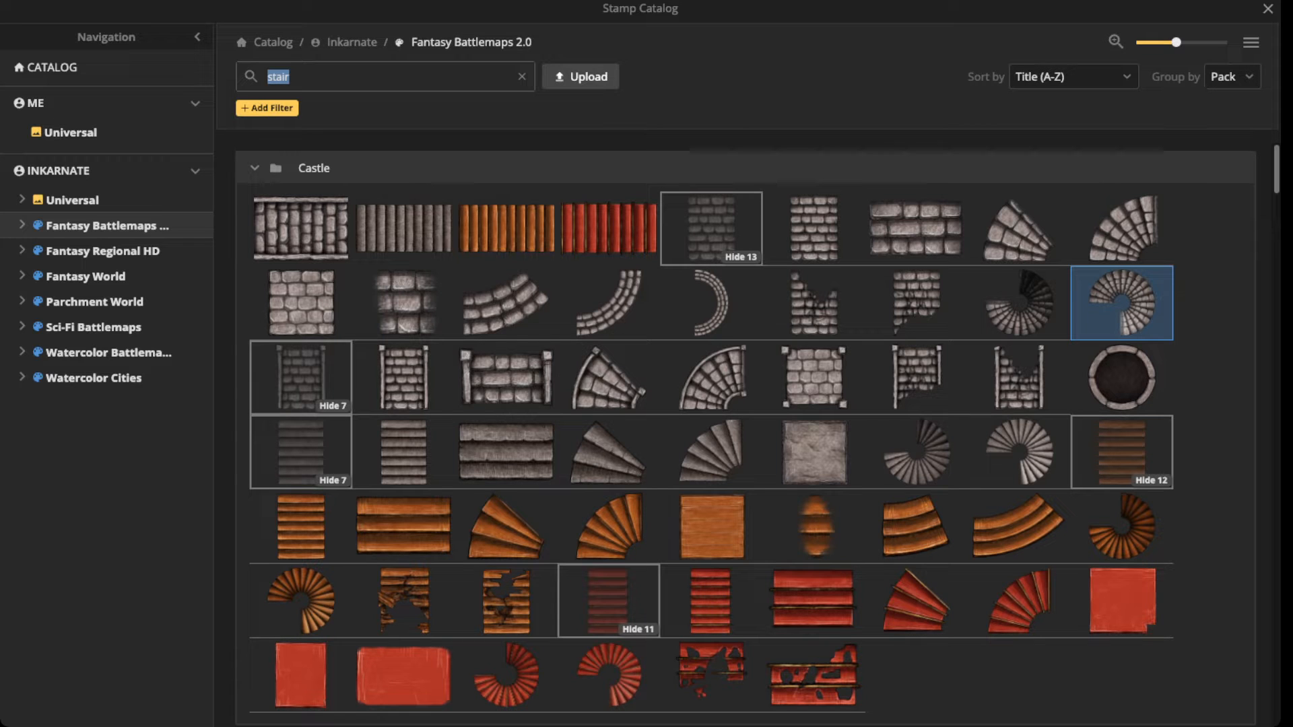
pyautogui.write('pillar')
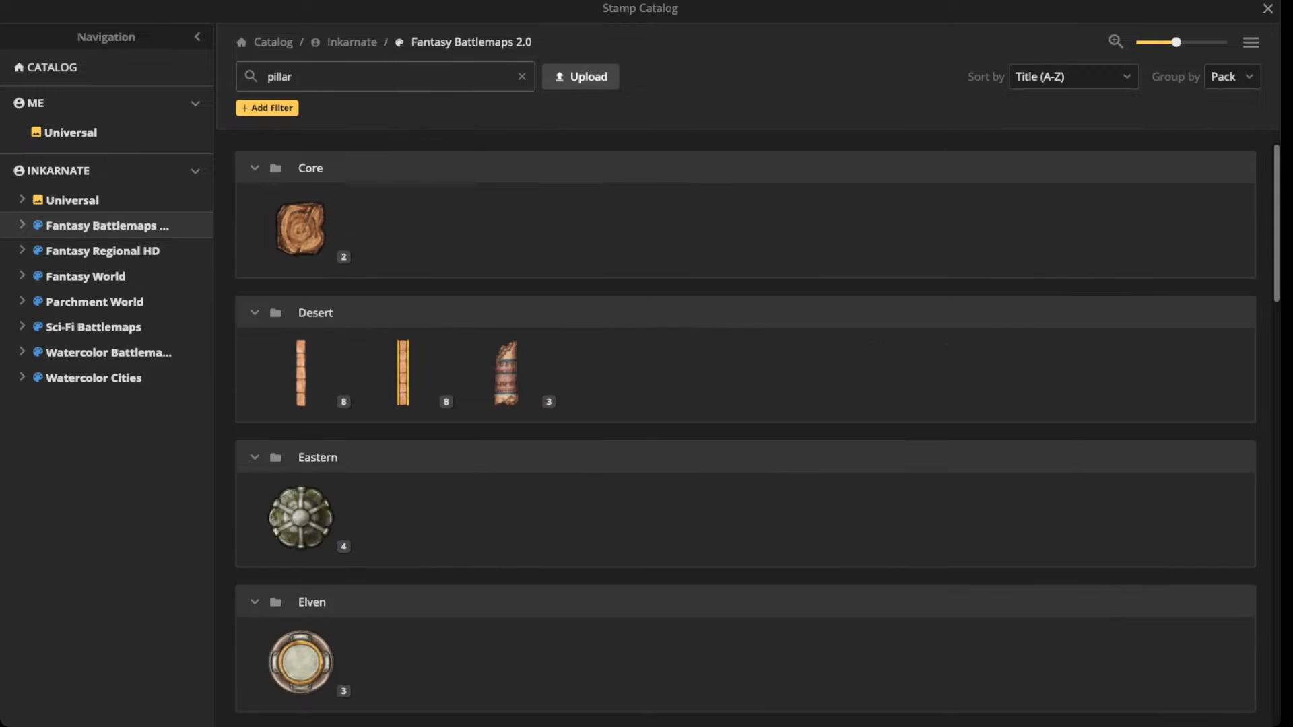
pyautogui.scroll(-5, 404, 370)
pyautogui.scroll(-3, 404, 371)
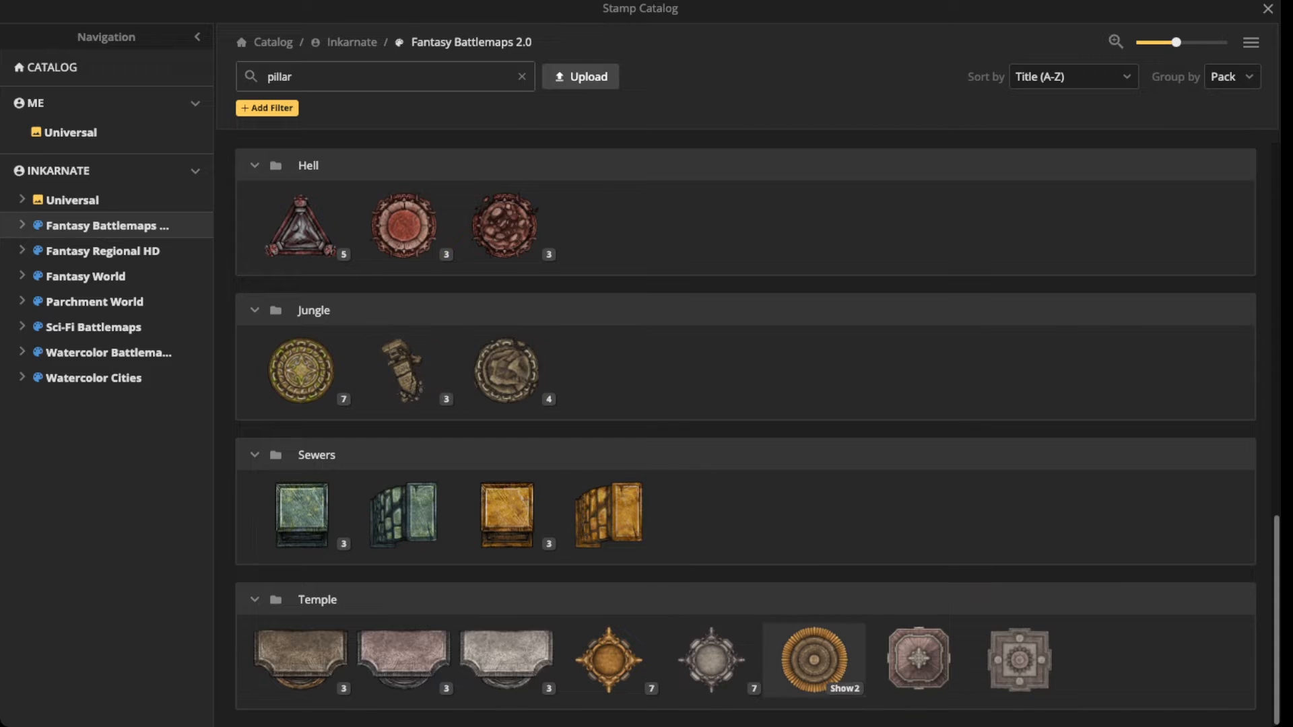
pyautogui.click(711, 660)
pyautogui.click(102, 105)
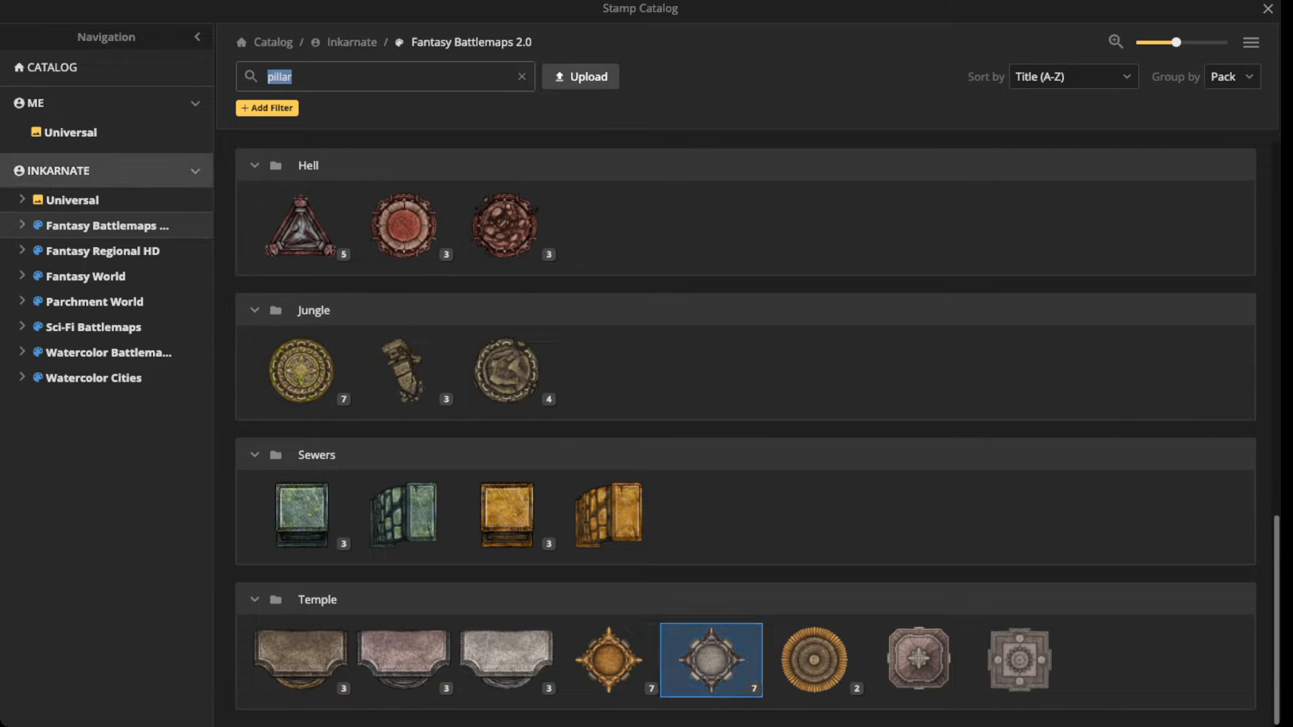
pyautogui.click(711, 660)
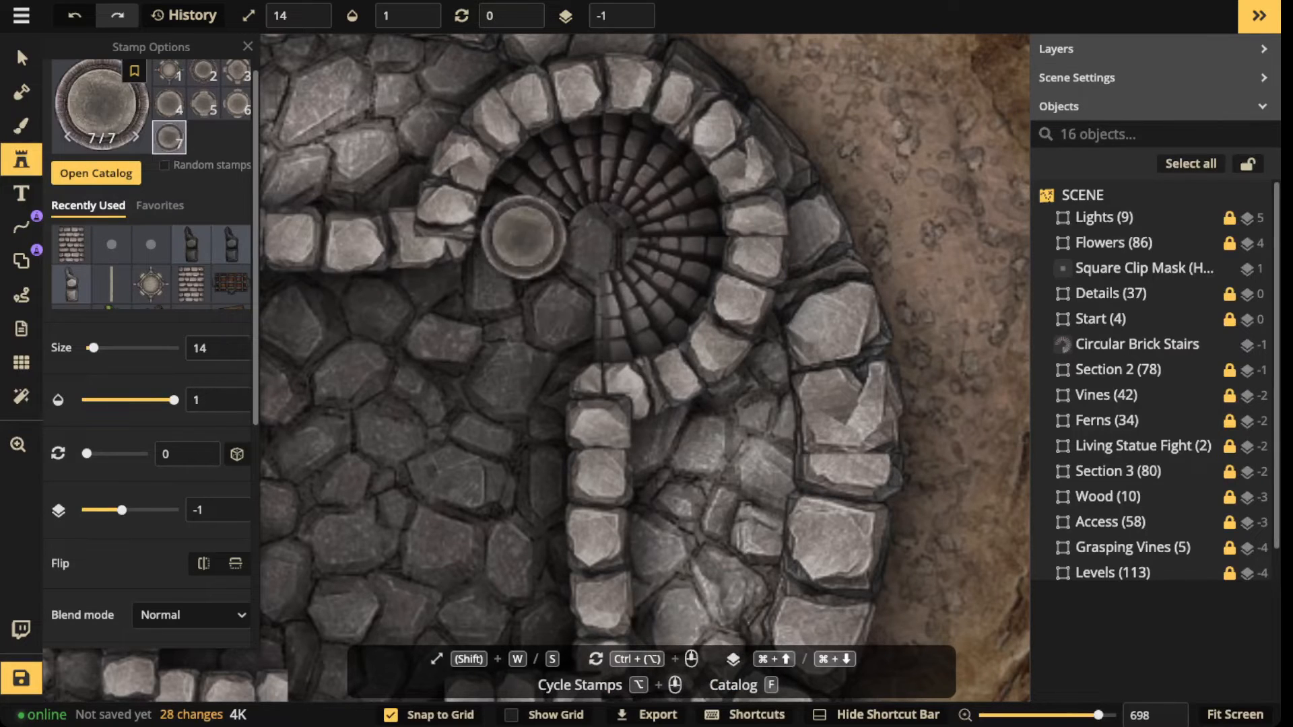
# Step: Place the marble pillar at the centre of the circular stairs and set its saturation to 0
pyautogui.click(601, 237)
pyautogui.press('v')
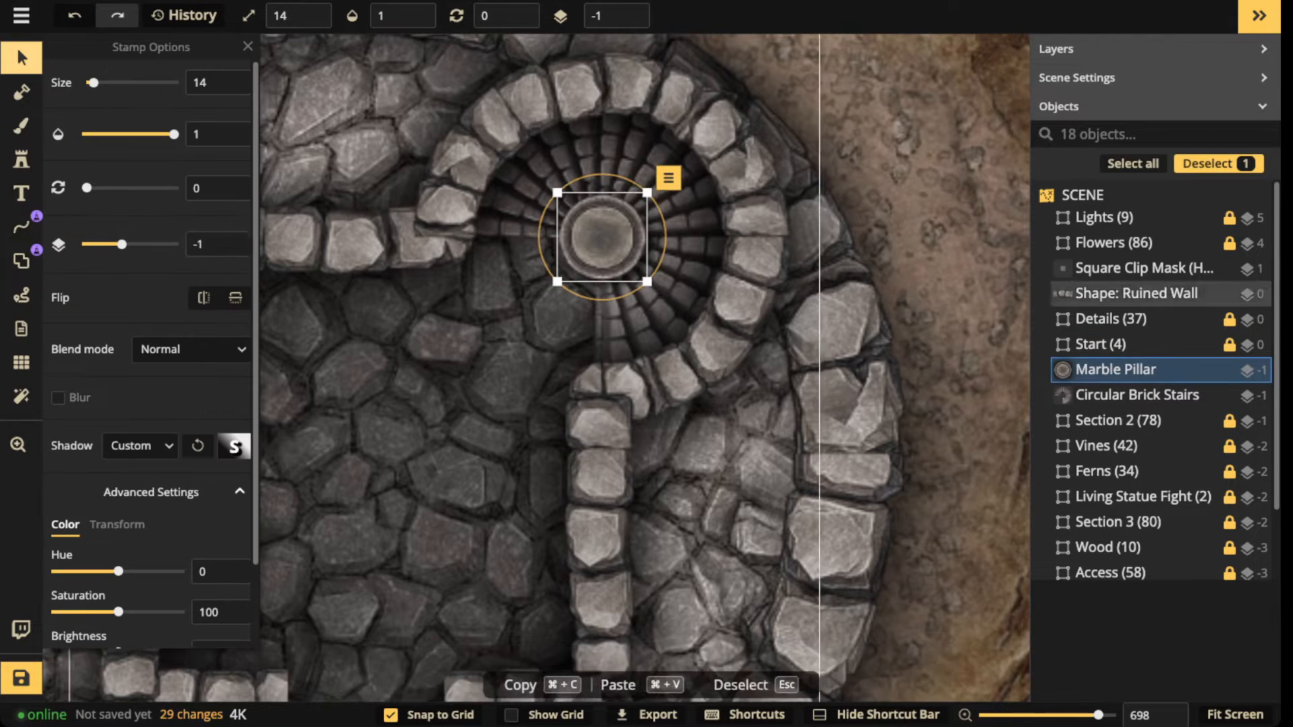
pyautogui.scroll(-2, 426, 247)
pyautogui.scroll(-2, 121, 498)
pyautogui.moveTo(118, 518); pyautogui.dragTo(54, 518)
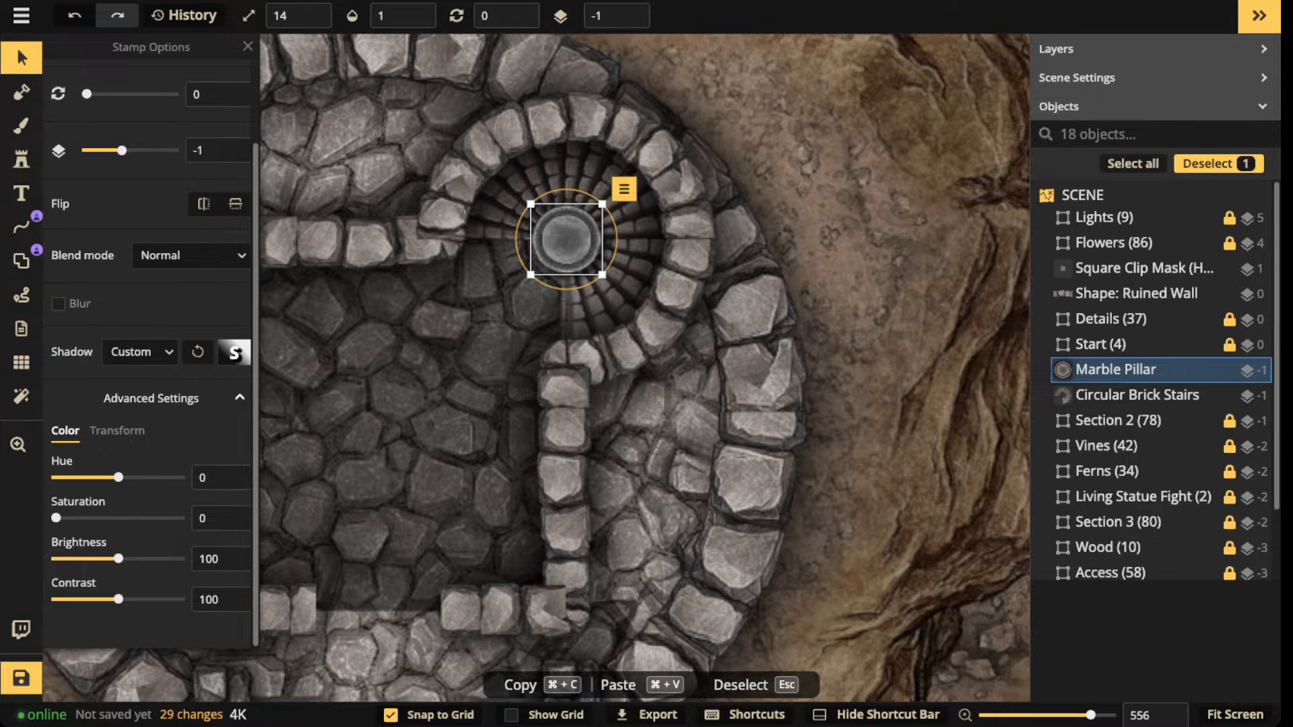
# Step: Set the pillar's horizontal and vertical shadow offsets to 0 and increase its shadow blur and intensity
pyautogui.click(234, 353)
pyautogui.doubleClick(412, 229)
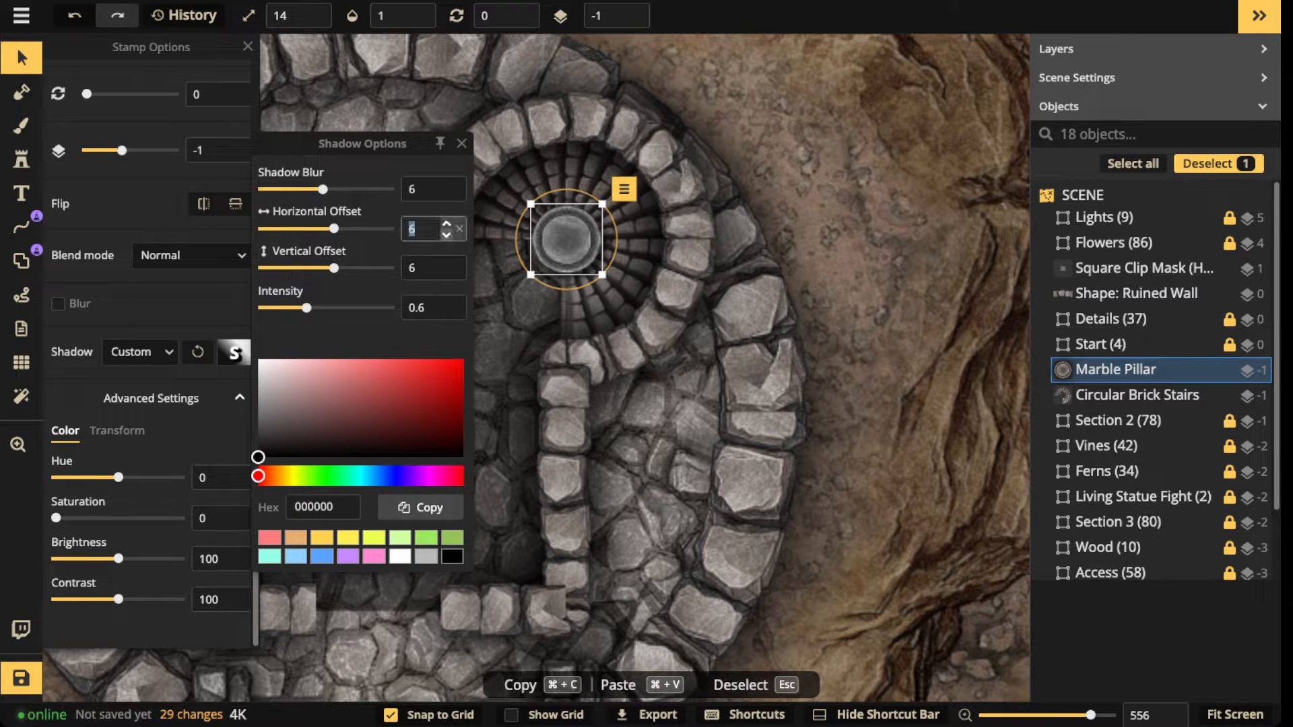
pyautogui.write('0')
pyautogui.doubleClick(412, 268)
pyautogui.write('0')
pyautogui.moveTo(322, 189); pyautogui.dragTo(363, 190)
pyautogui.moveTo(306, 308); pyautogui.dragTo(348, 308)
pyautogui.click(462, 144)
pyautogui.scroll(-2, 606, 181)
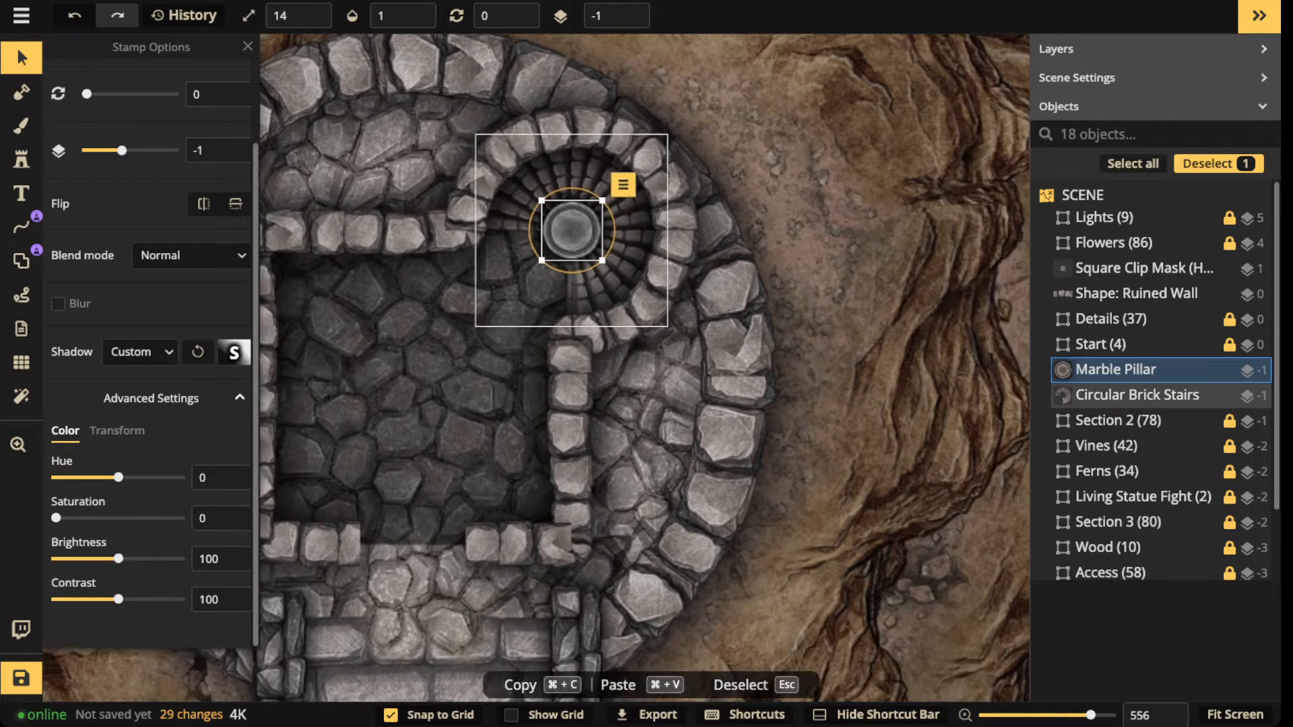
pyautogui.press('Escape')
pyautogui.moveTo(607, 180); pyautogui.dragTo(614, 199)
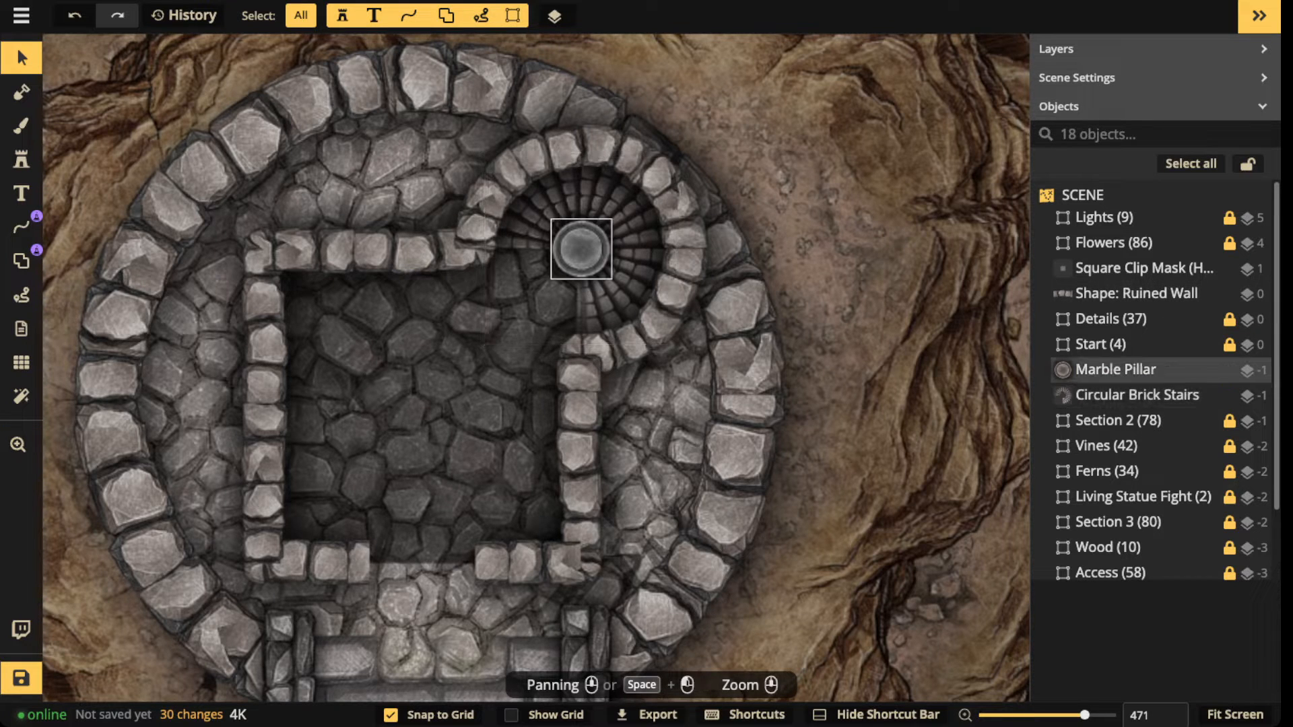
# Step: Draw a red freehand arrow with stroke size 127 along the circular stairs to mark their direction, and delete it
pyautogui.click(22, 295)
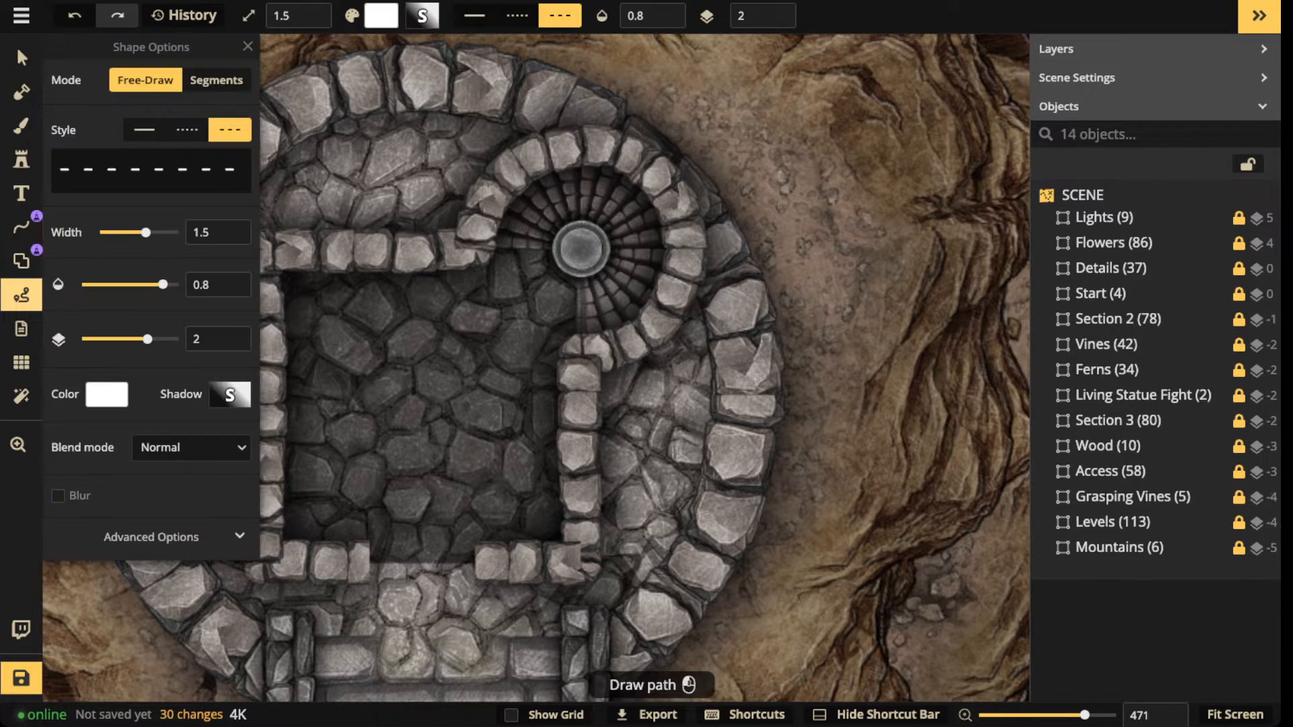
pyautogui.click(21, 227)
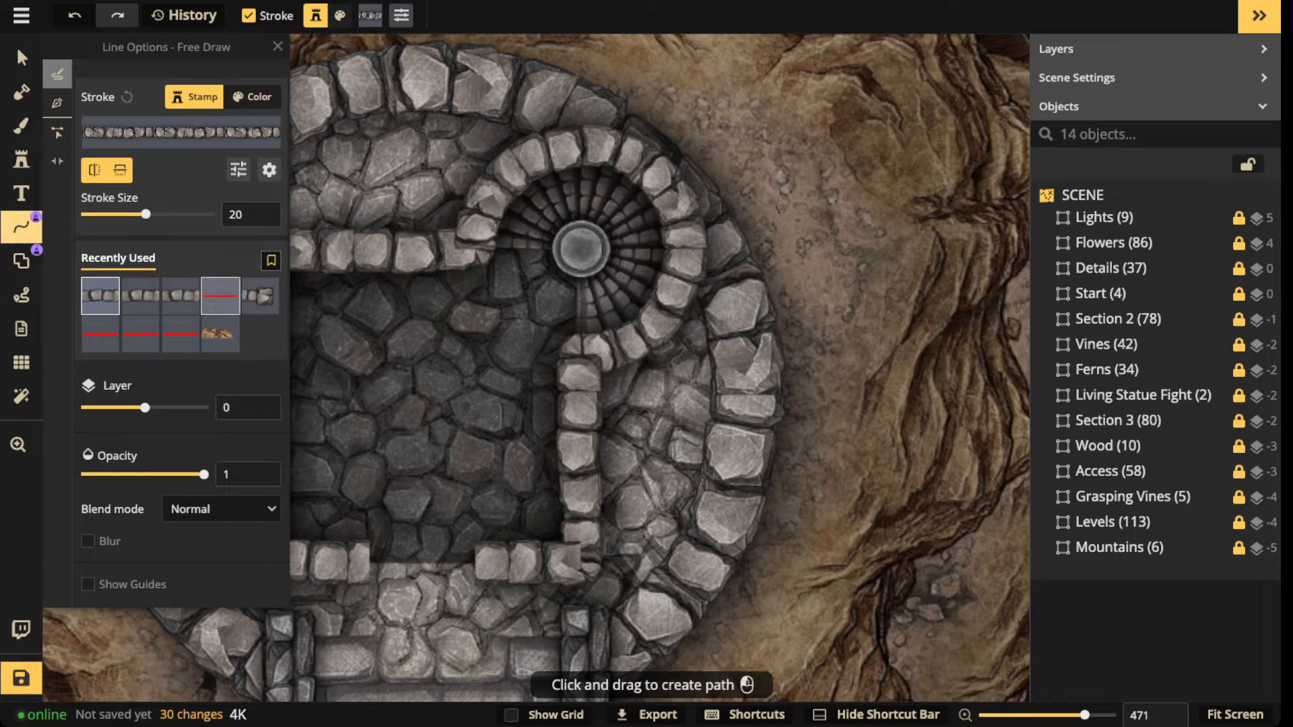
pyautogui.click(220, 297)
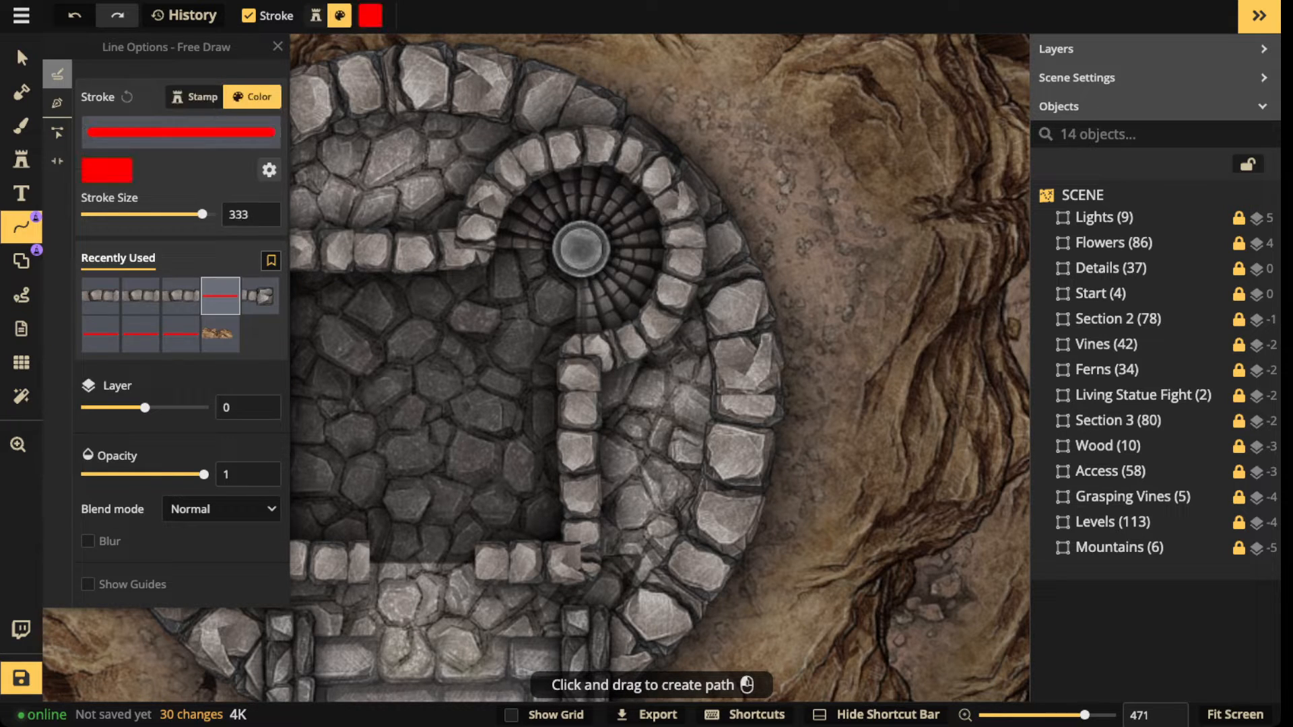
pyautogui.moveTo(522, 283)
pyautogui.mouseDown()
pyautogui.moveTo(525, 218)
pyautogui.moveTo(548, 198)
pyautogui.moveTo(596, 195)
pyautogui.mouseUp()
pyautogui.moveTo(202, 214)
pyautogui.mouseDown()
pyautogui.moveTo(141, 214)
pyautogui.moveTo(156, 214)
pyautogui.mouseUp()
pyautogui.press('Delete')
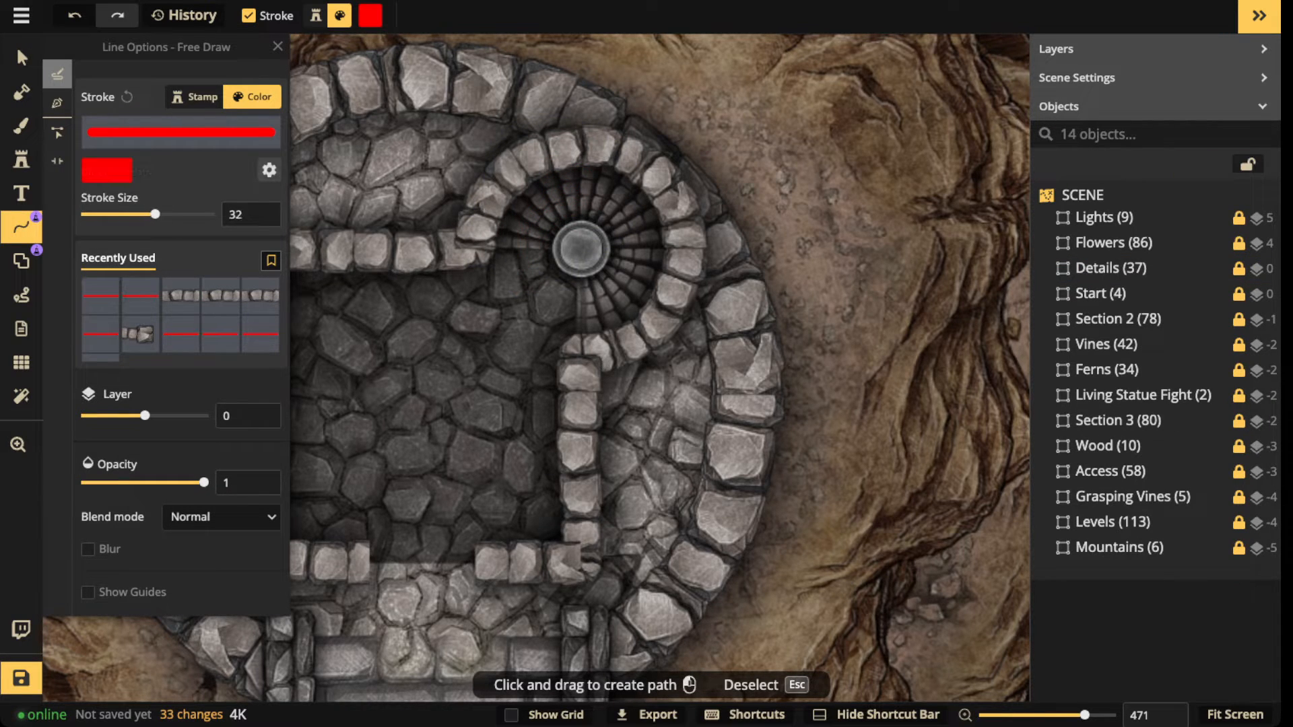
pyautogui.moveTo(551, 203); pyautogui.dragTo(551, 204)
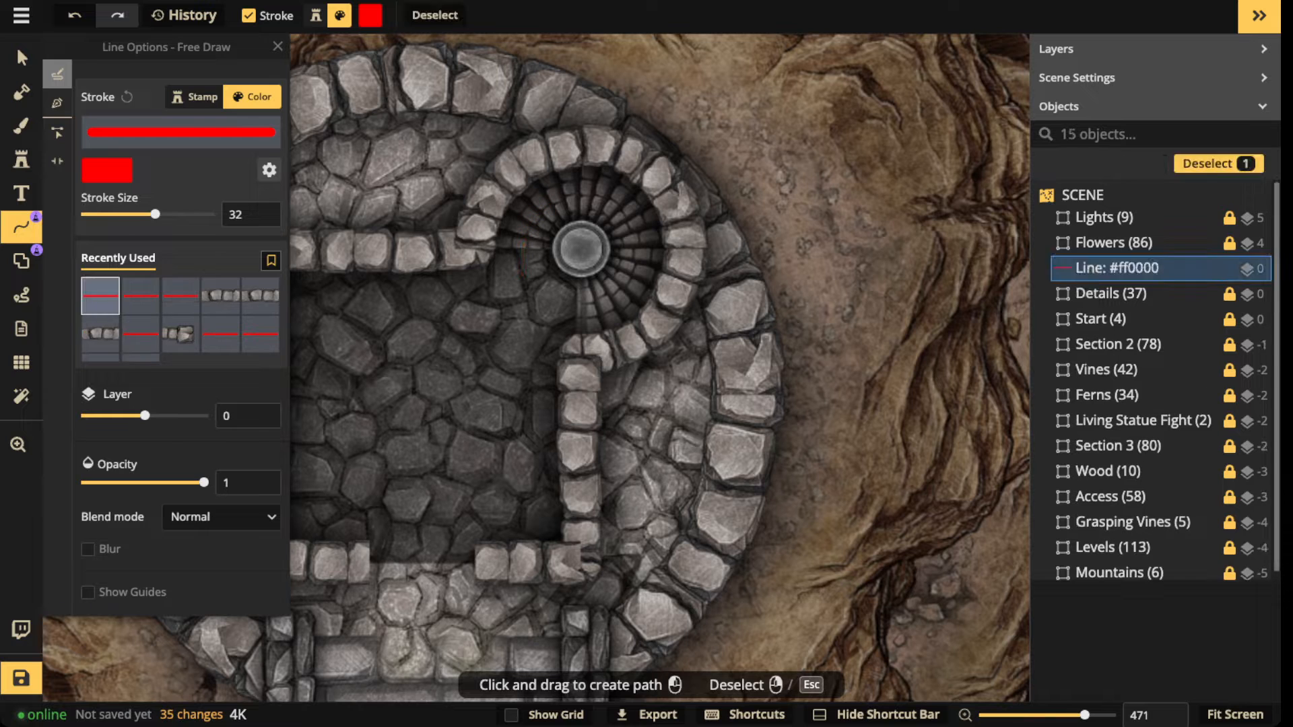
pyautogui.press('Delete')
pyautogui.moveTo(155, 214); pyautogui.dragTo(183, 214)
pyautogui.moveTo(520, 289)
pyautogui.mouseDown()
pyautogui.moveTo(524, 241)
pyautogui.moveTo(553, 197)
pyautogui.moveTo(583, 194)
pyautogui.mouseUp()
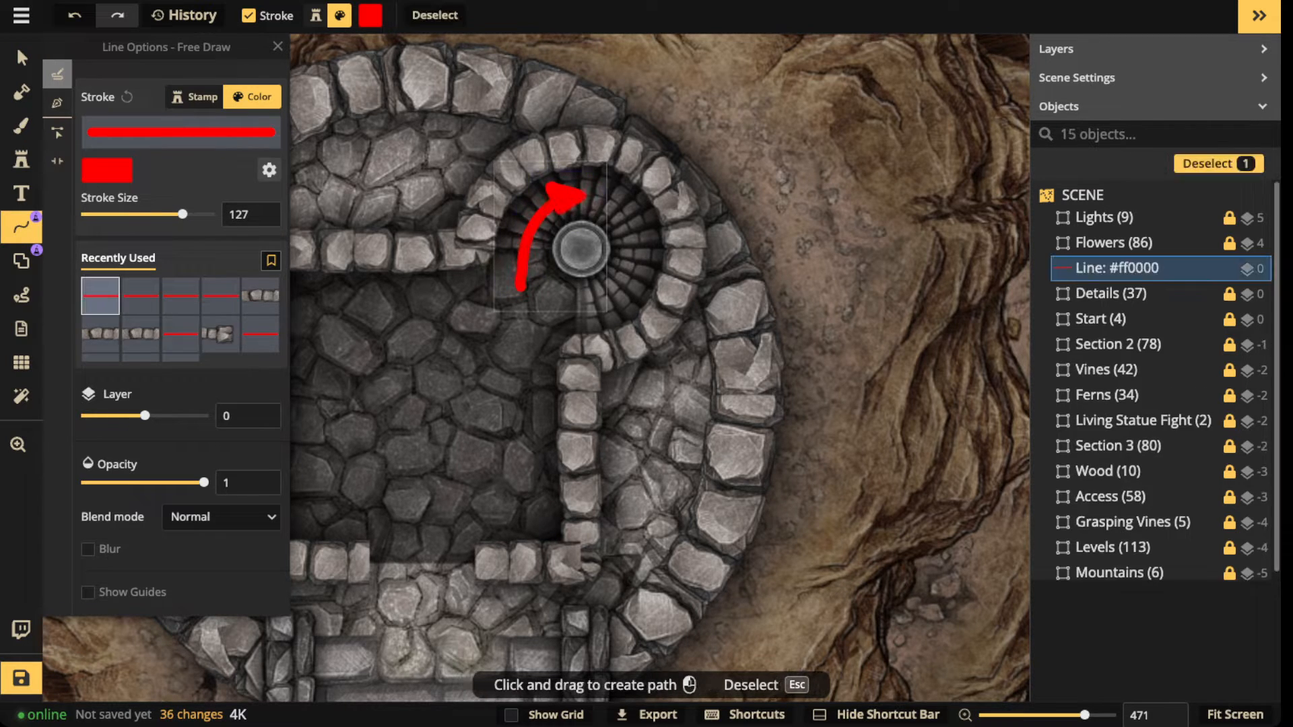
pyautogui.press('Delete')
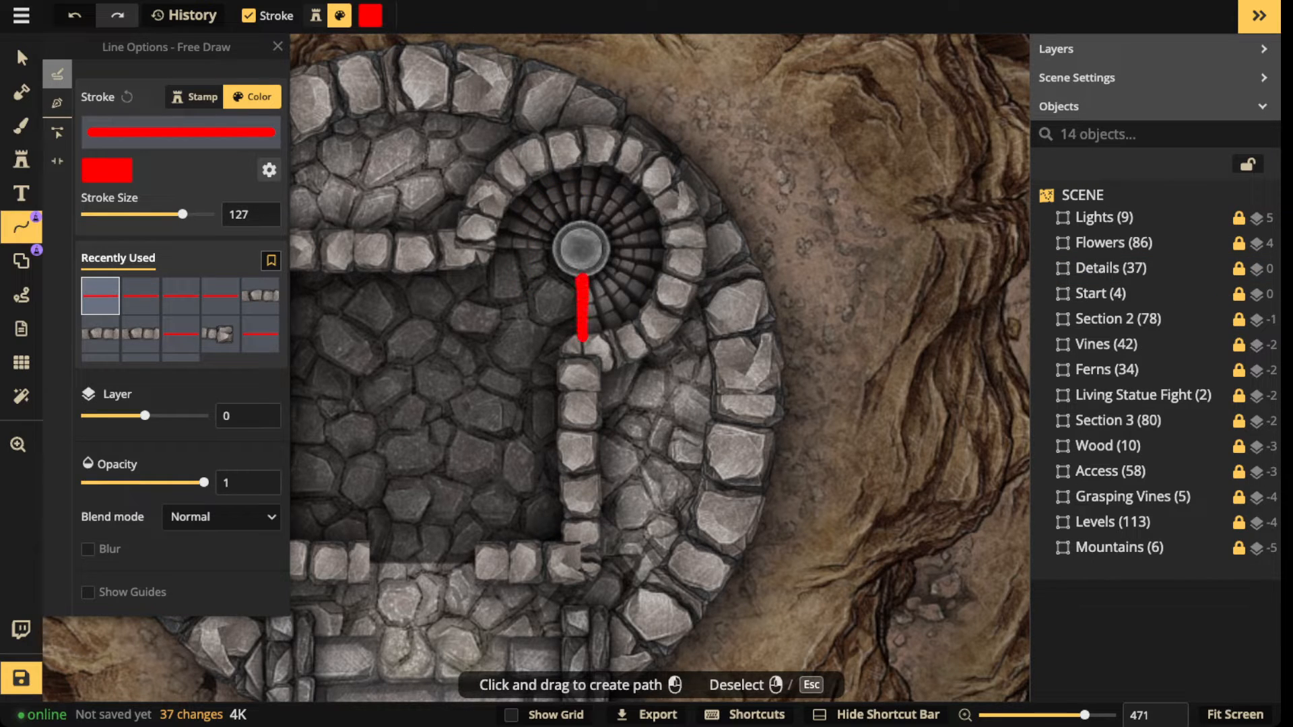
# Step: Mark the gap between the pillar and the inner wall's end with a red line, and delete it
pyautogui.moveTo(585, 274); pyautogui.dragTo(583, 336)
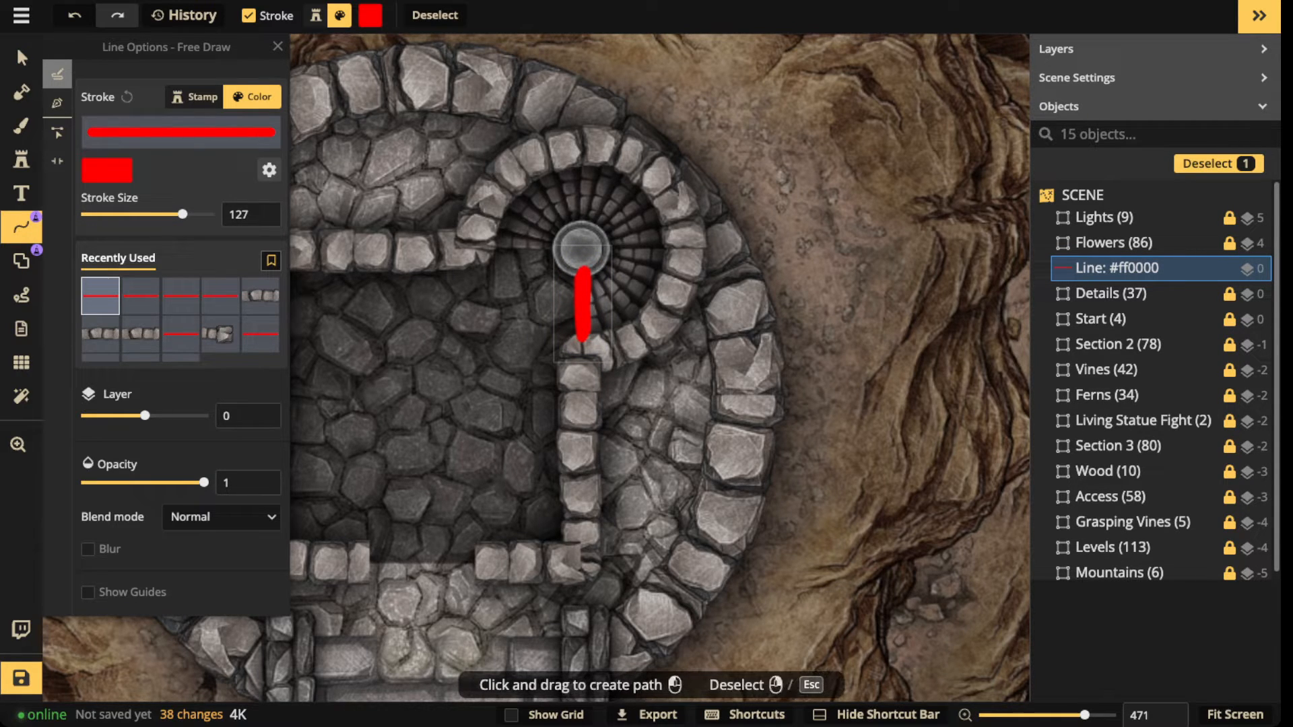
pyautogui.click(23, 58)
pyautogui.press('Delete')
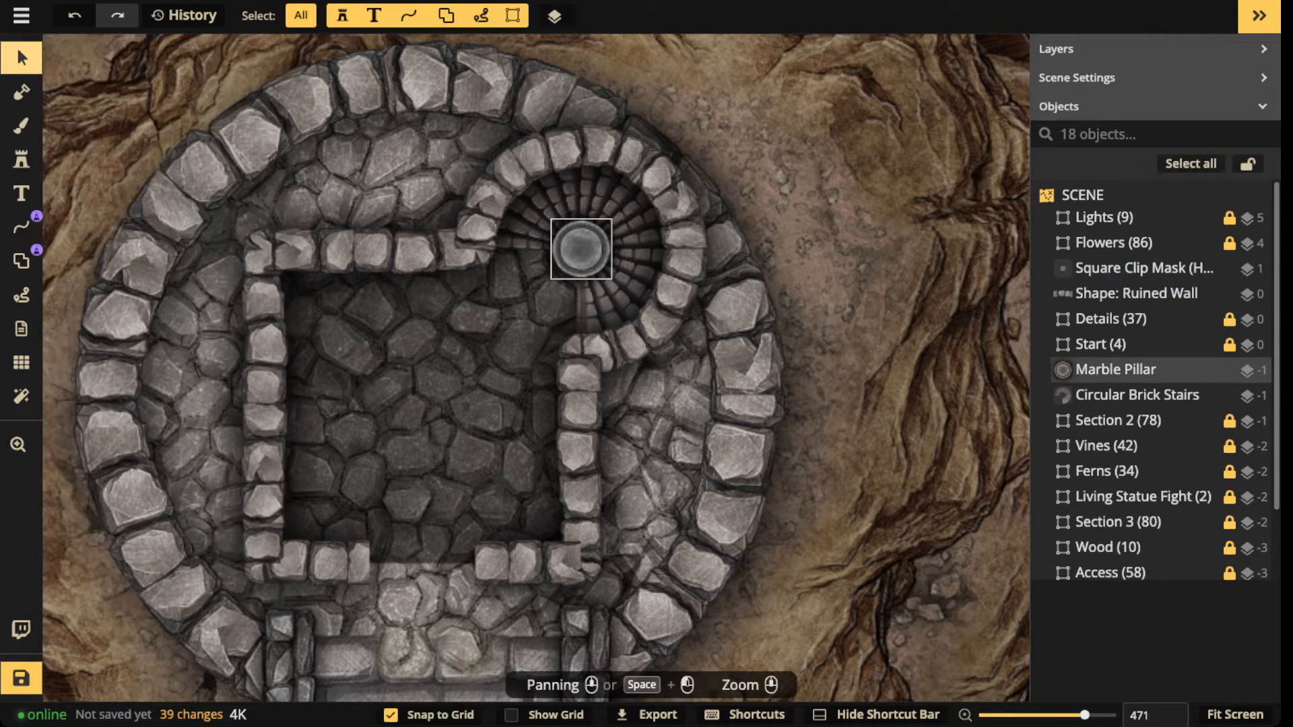
# Step: Raise the marble pillar to layer 3
pyautogui.click(582, 250)
pyautogui.click(628, 9)
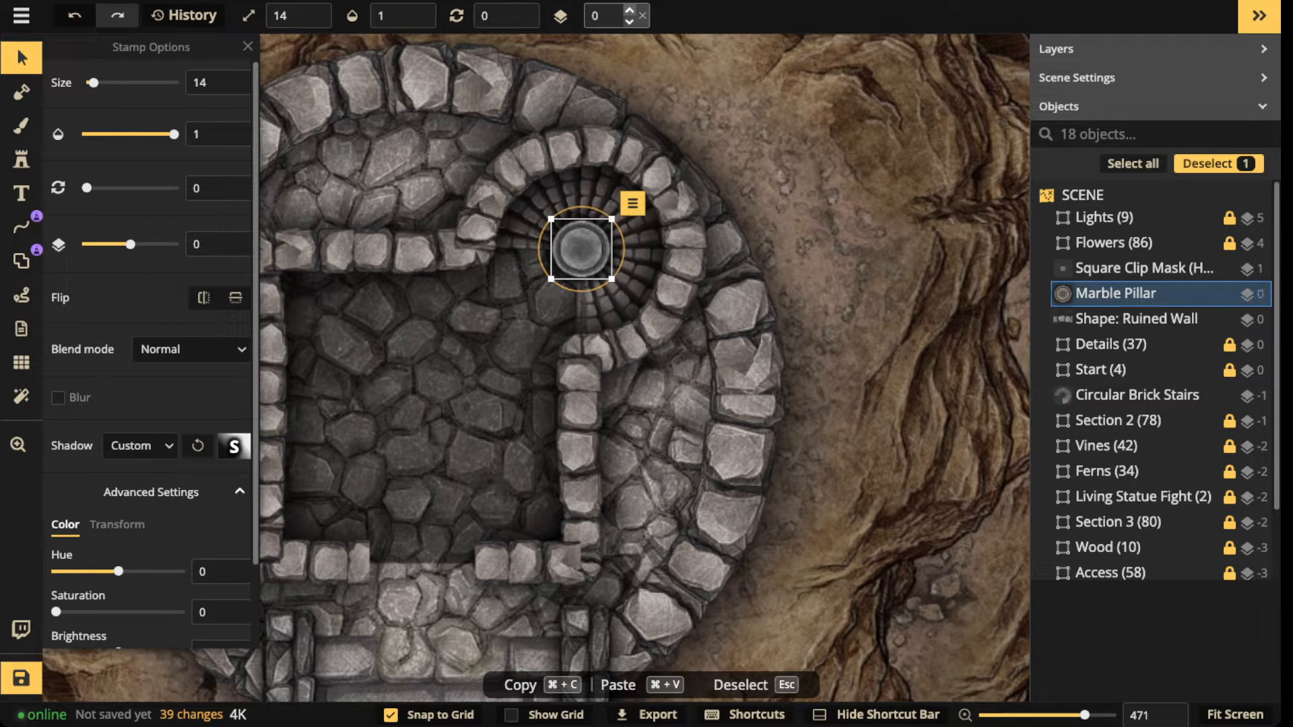
pyautogui.click(629, 10)
pyautogui.click(629, 8)
pyautogui.click(629, 9)
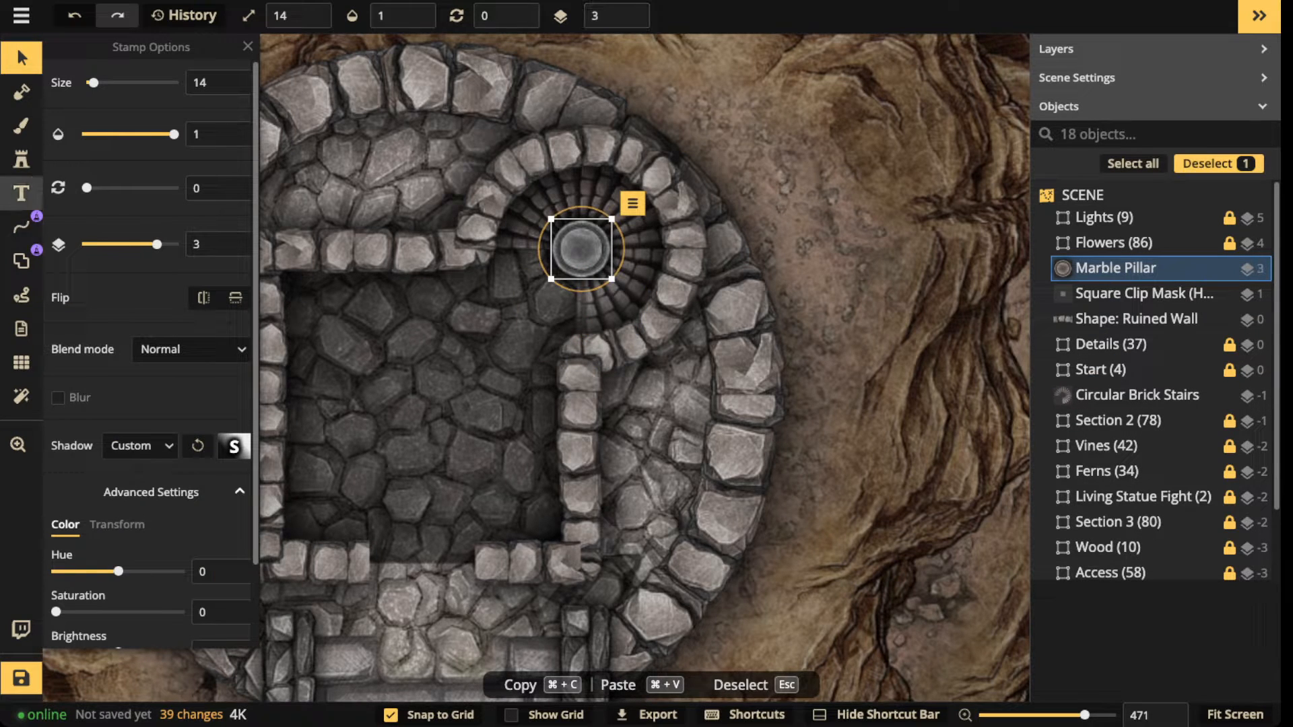
# Step: Place a size 14 concrete wall stamp on layer 3 between the marble pillar and the end of the inner wall
pyautogui.click(22, 160)
pyautogui.click(101, 126)
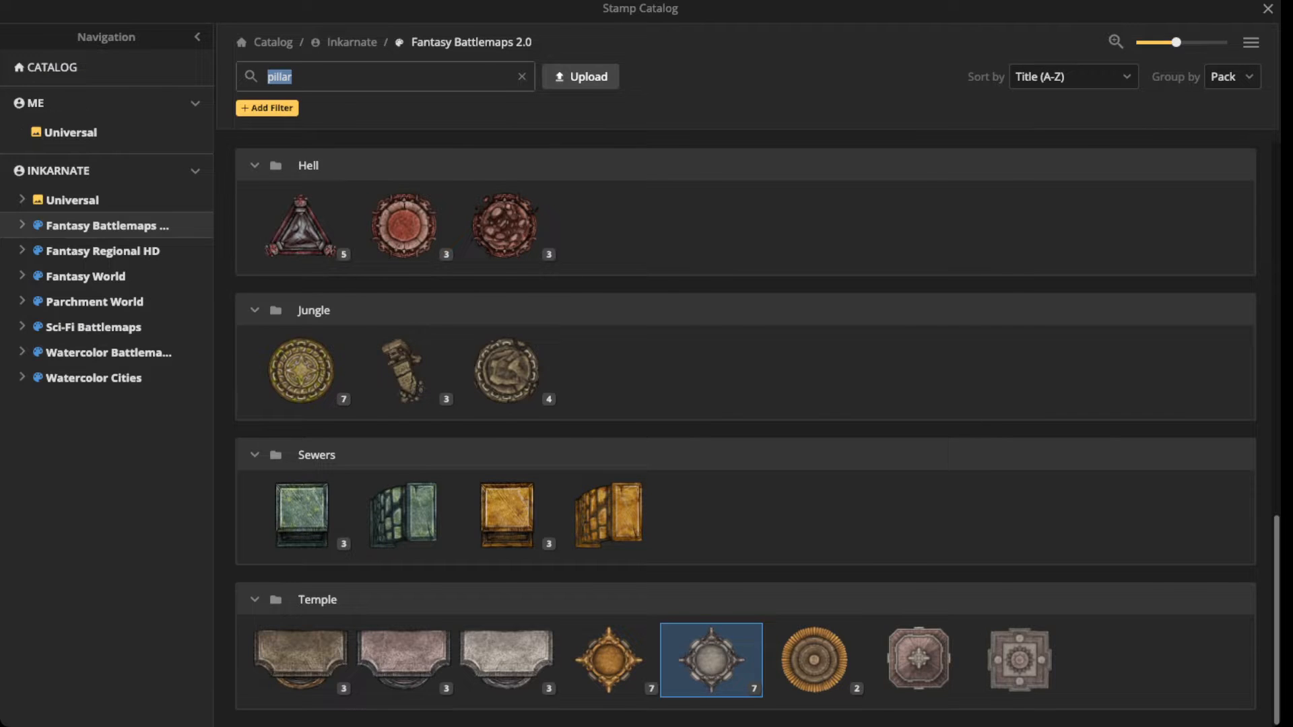
pyautogui.press('Escape')
pyautogui.click(151, 300)
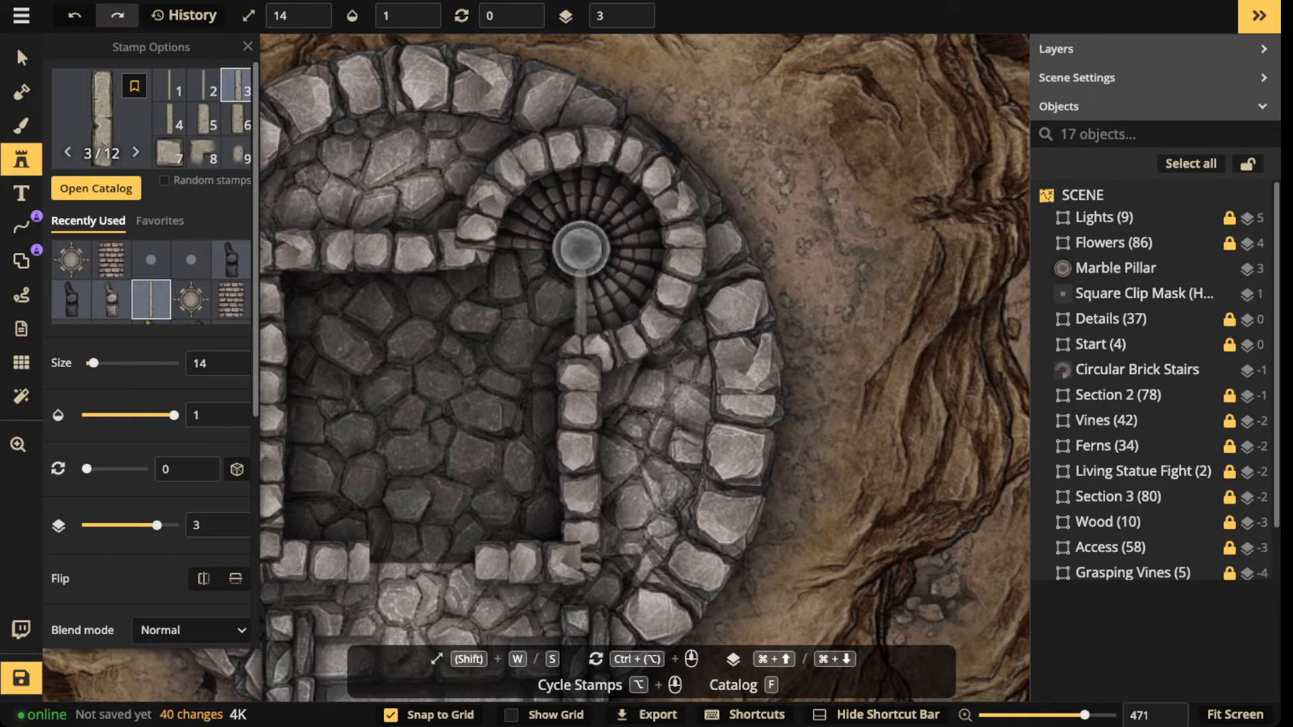
pyautogui.click(583, 303)
pyautogui.rightClick(590, 303)
# Step: Set the circular brick stairs' saturation to 0
pyautogui.click(21, 58)
pyautogui.scroll(-2, 149, 404)
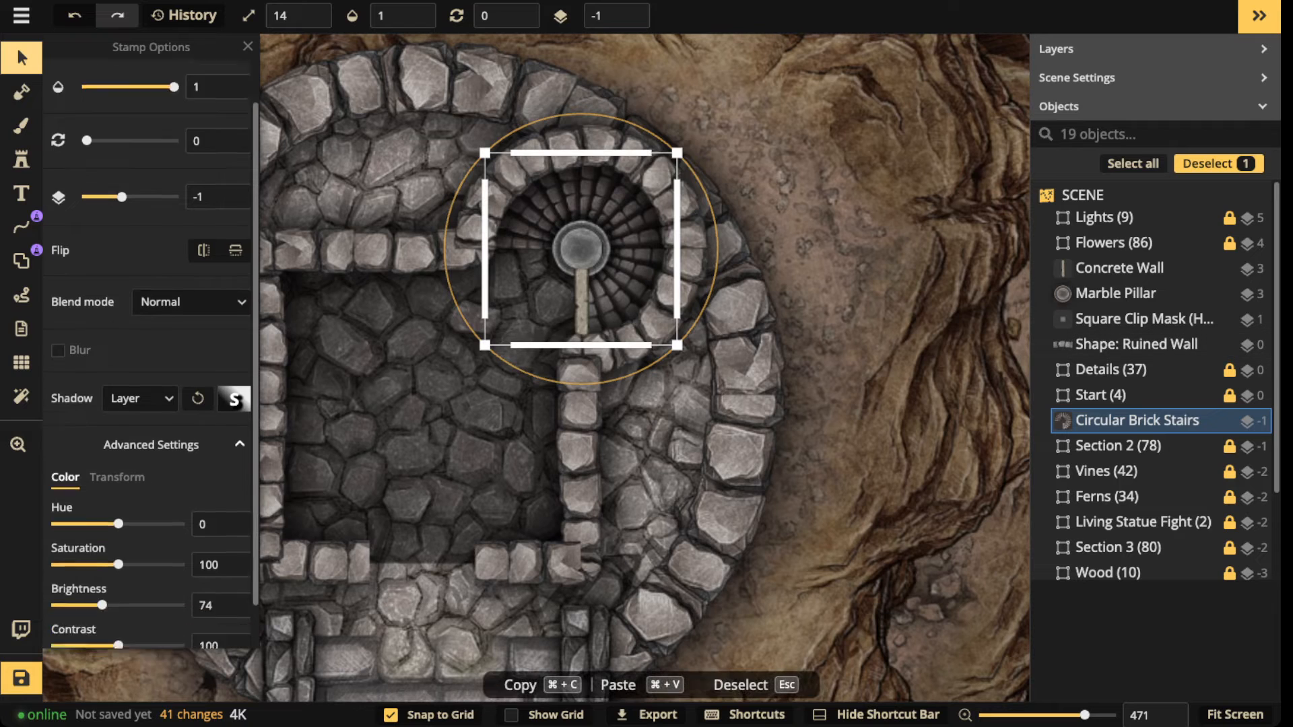
pyautogui.moveTo(119, 517); pyautogui.dragTo(56, 518)
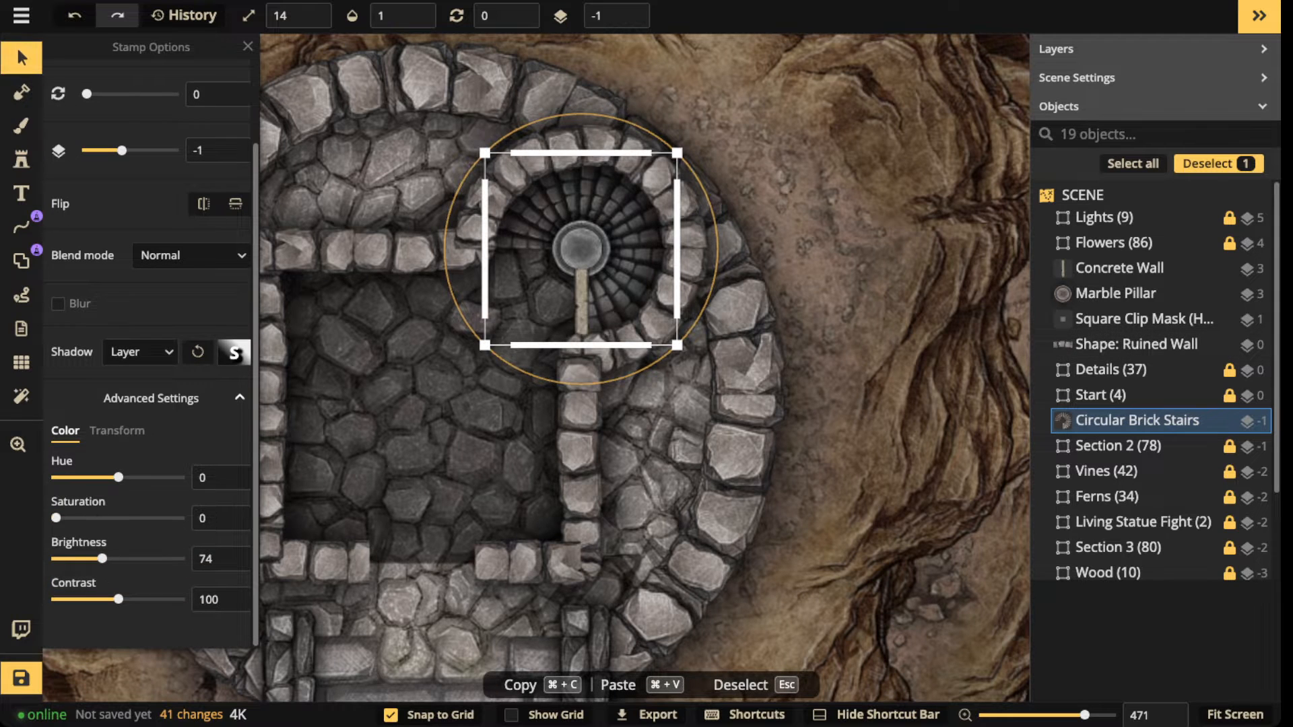
# Step: Try lowering the circular brick stairs to layer -5, and return them to layer -1
pyautogui.click(629, 21)
pyautogui.click(629, 21)
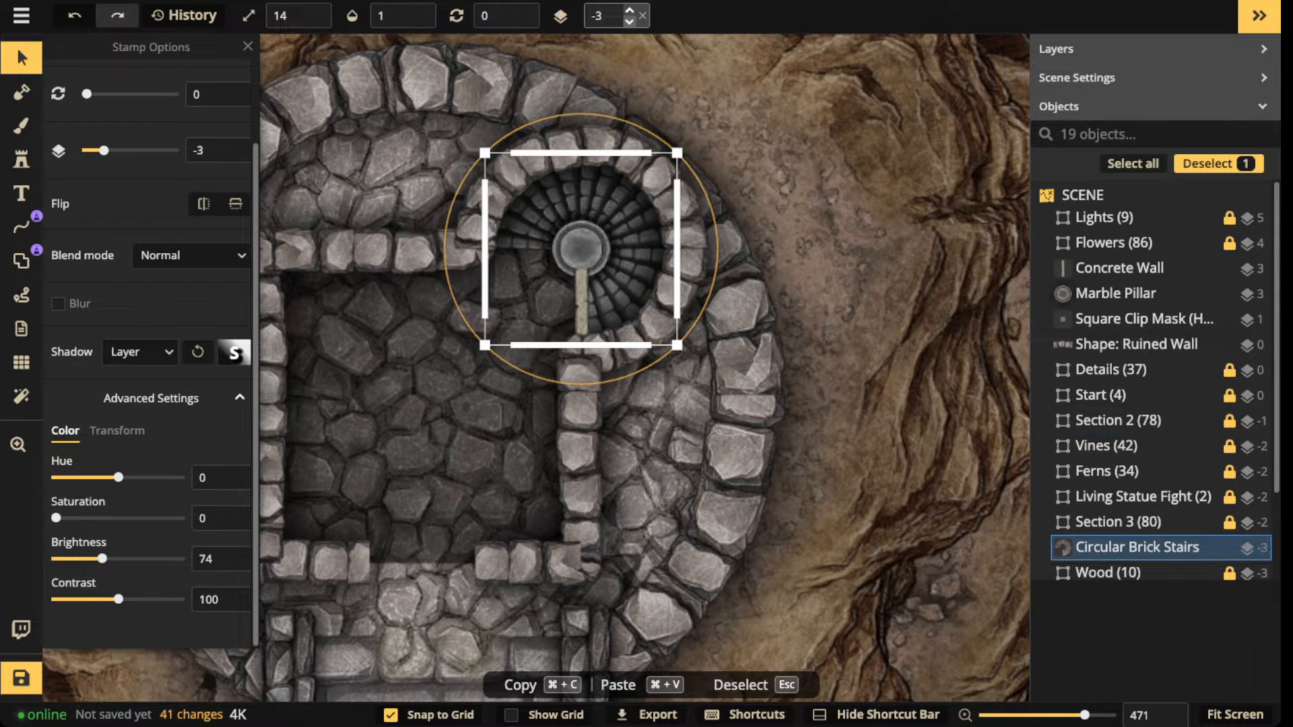
pyautogui.click(629, 21)
pyautogui.click(629, 21)
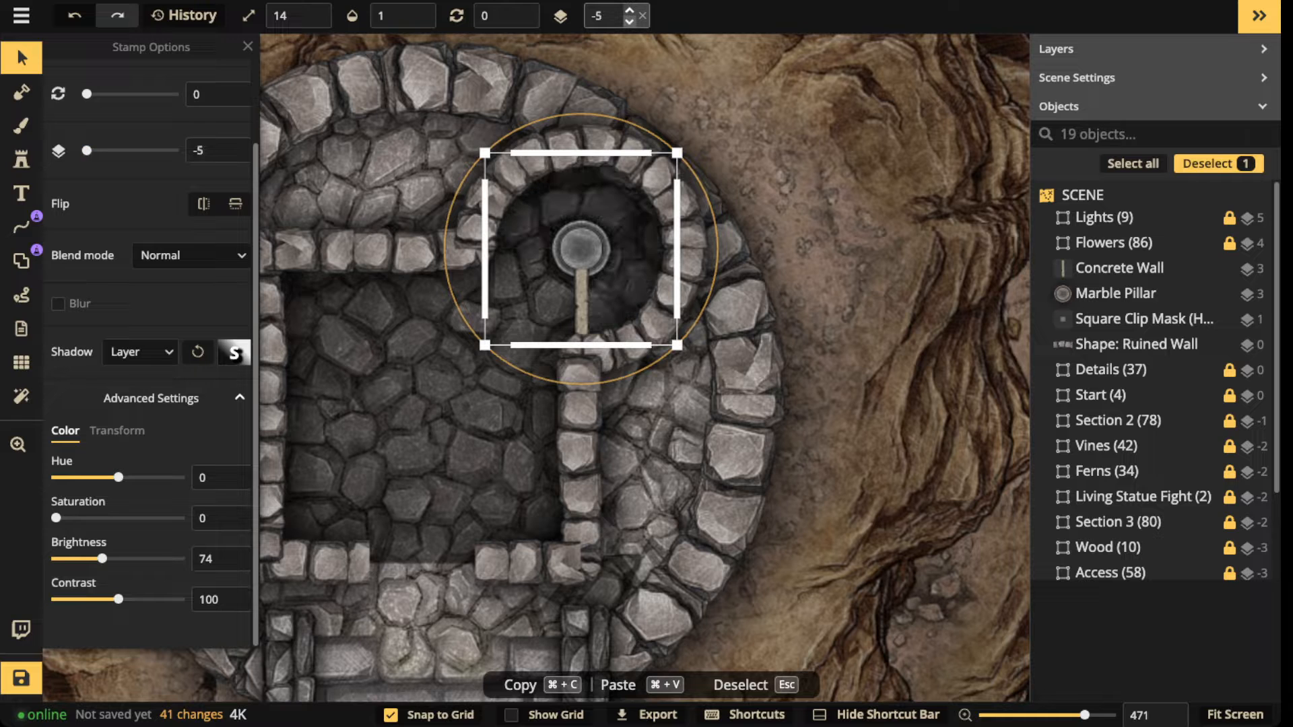
pyautogui.click(629, 11)
pyautogui.click(629, 10)
pyautogui.click(629, 10)
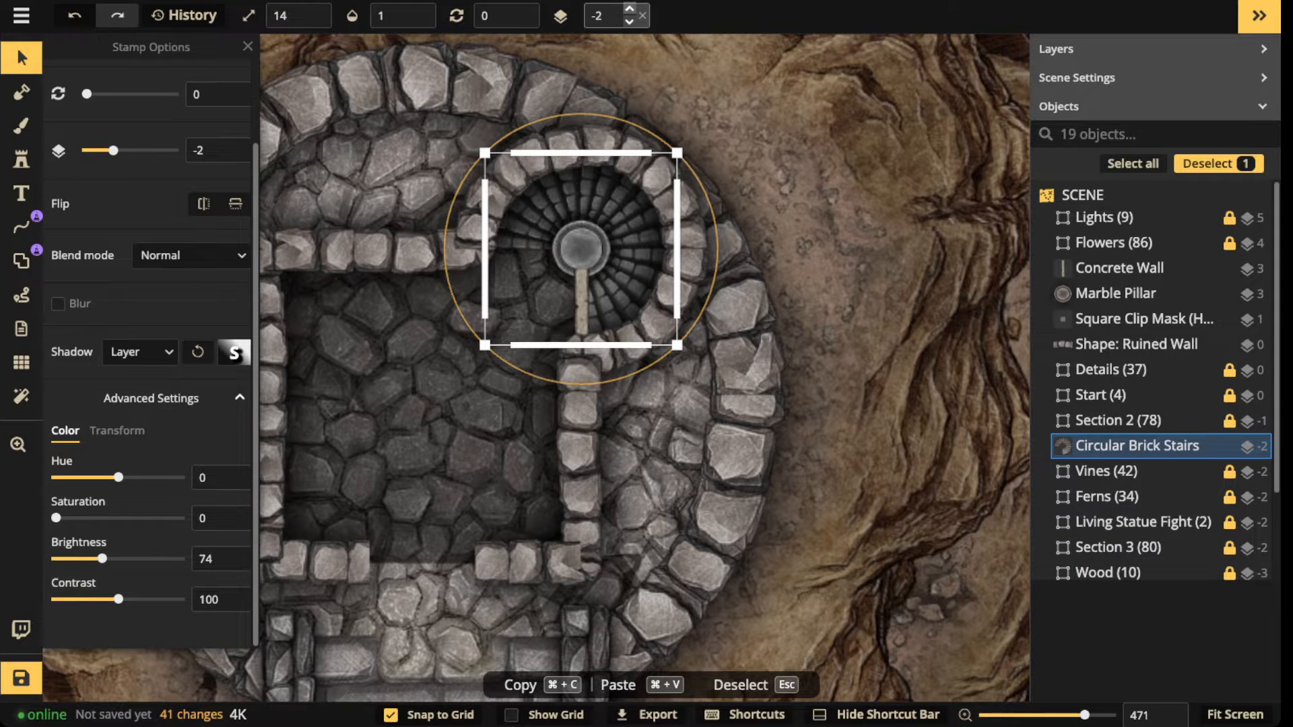
pyautogui.click(629, 10)
# Step: Set the concrete wall to layer 2 and its brightness to 70
pyautogui.click(582, 302)
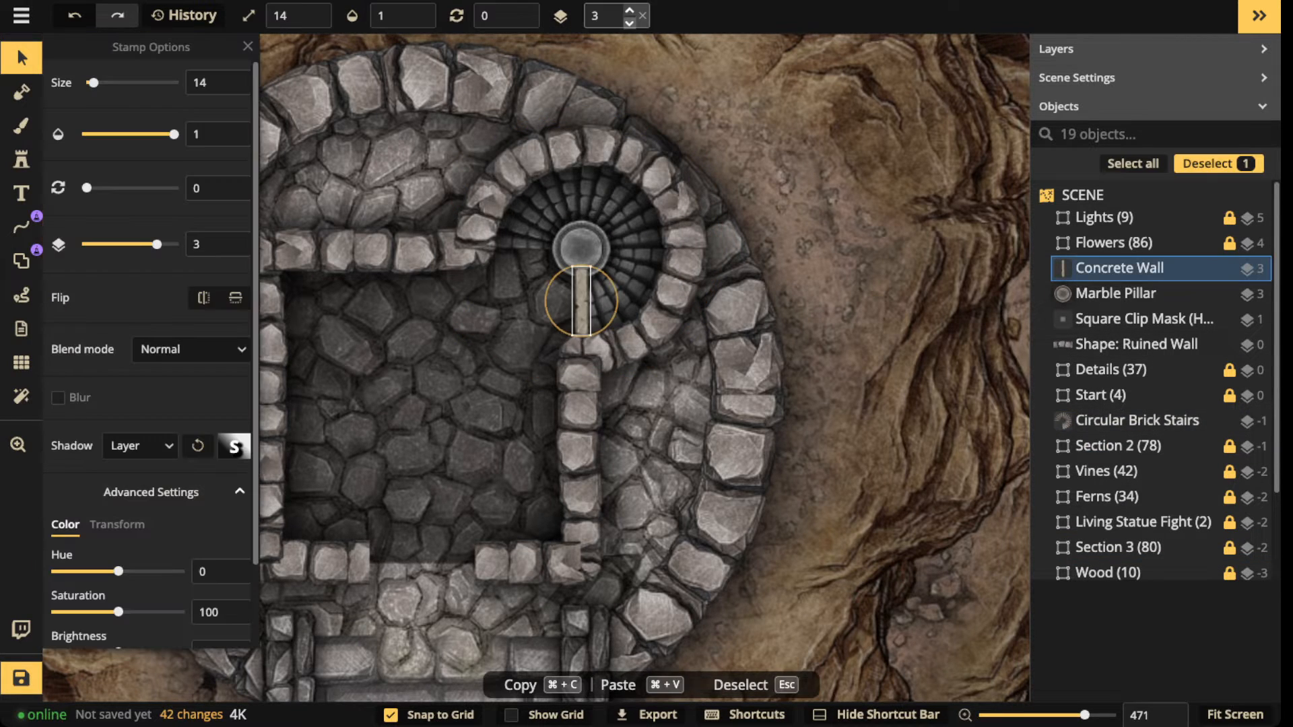
pyautogui.click(629, 22)
pyautogui.scroll(-2, 117, 524)
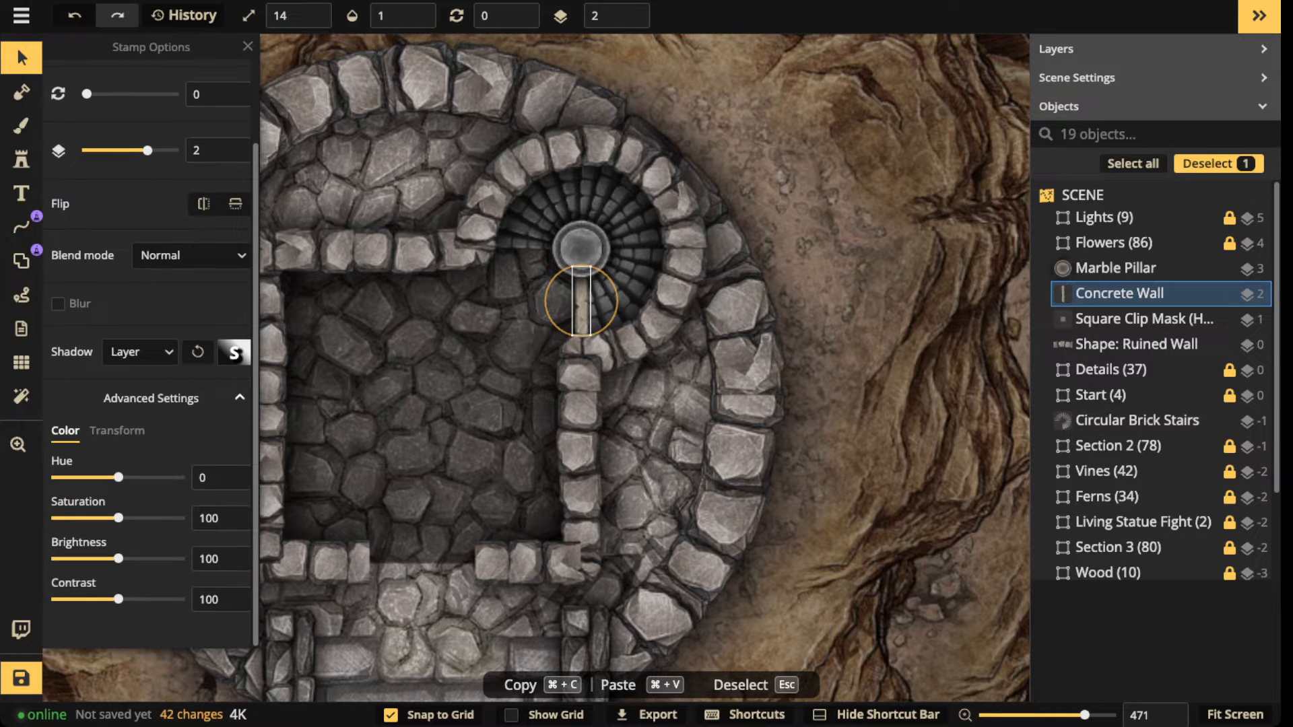
pyautogui.moveTo(119, 559); pyautogui.dragTo(99, 559)
# Step: Give the concrete wall a custom object shadow with horizontal and vertical offsets of 0
pyautogui.click(140, 351)
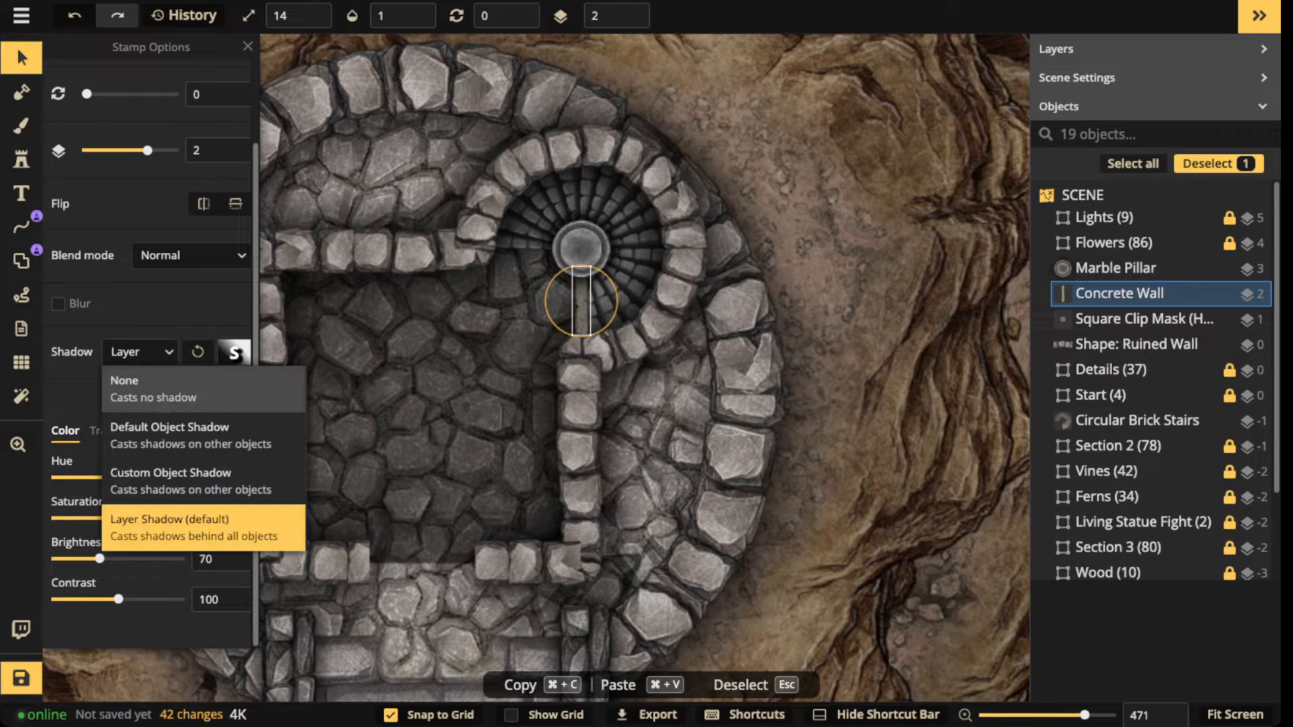
pyautogui.click(155, 475)
pyautogui.click(234, 353)
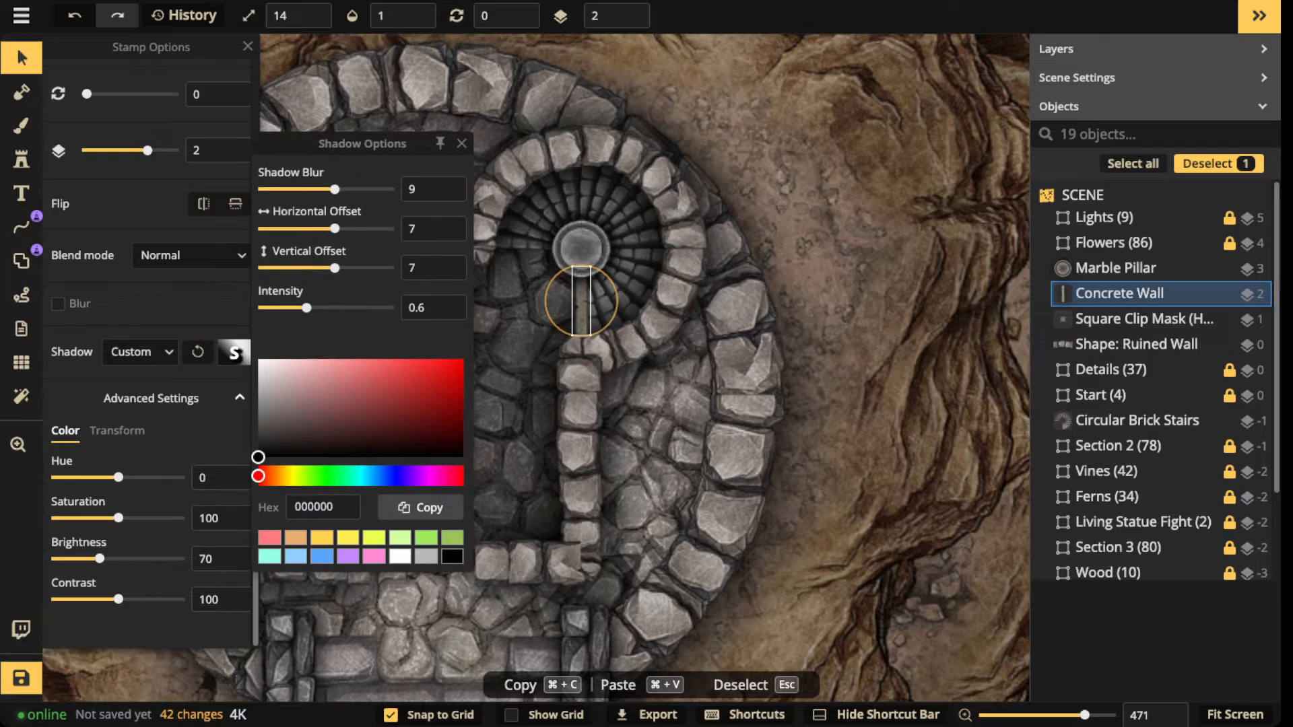
pyautogui.write('0')
pyautogui.moveTo(422, 268); pyautogui.dragTo(398, 268)
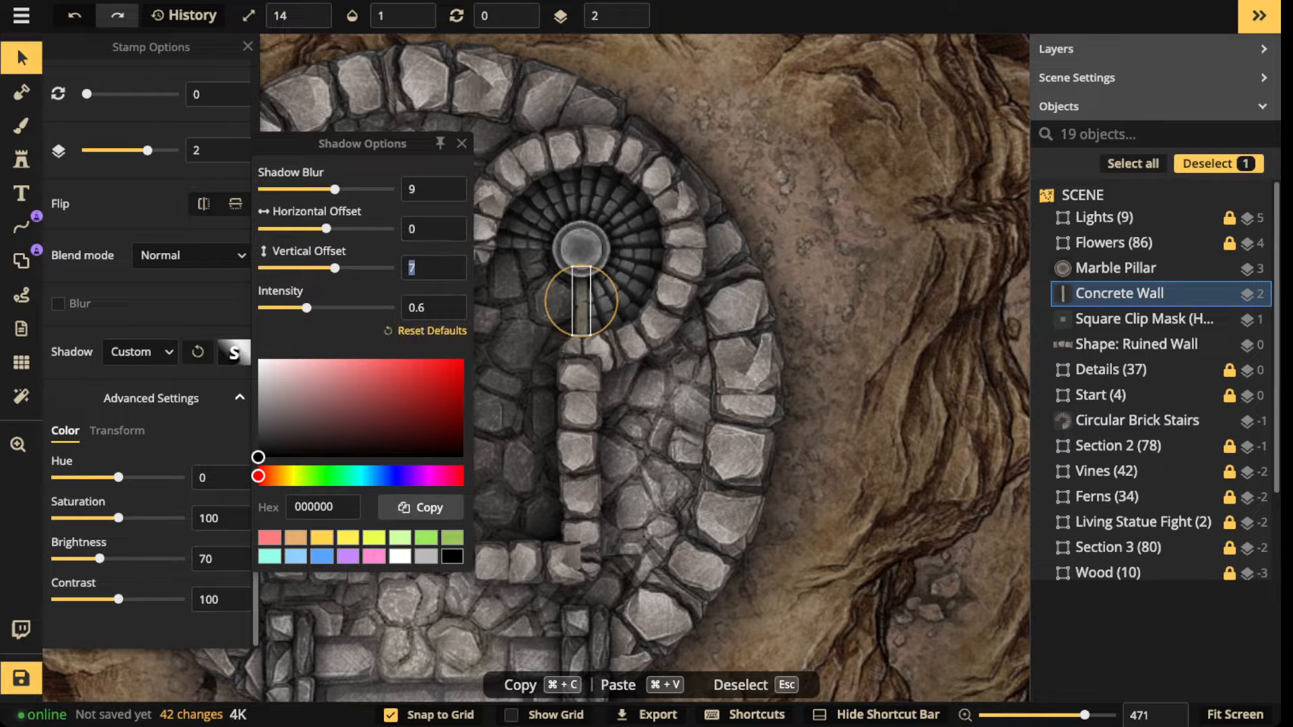
pyautogui.write('0')
# Step: Increase the concrete wall's shadow blur strongly and set its shadow intensity to about 3.77
pyautogui.moveTo(335, 189); pyautogui.dragTo(379, 189)
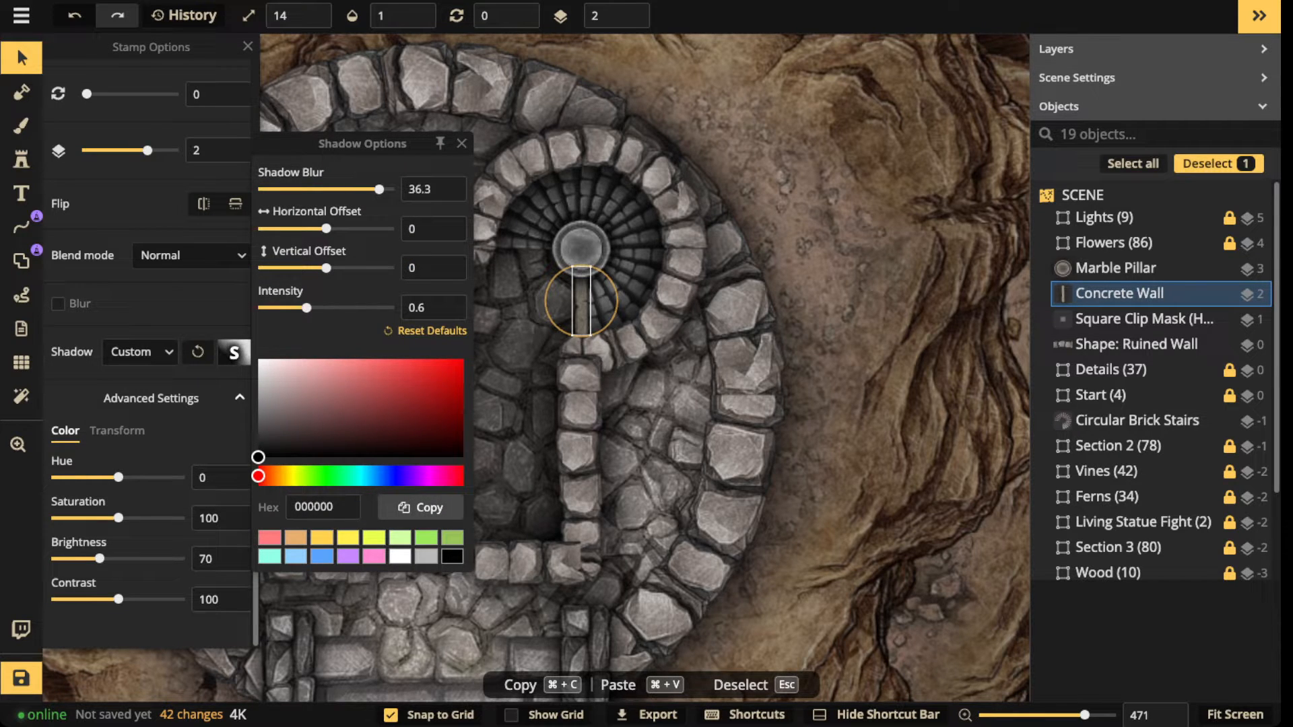
pyautogui.moveTo(307, 308); pyautogui.dragTo(357, 307)
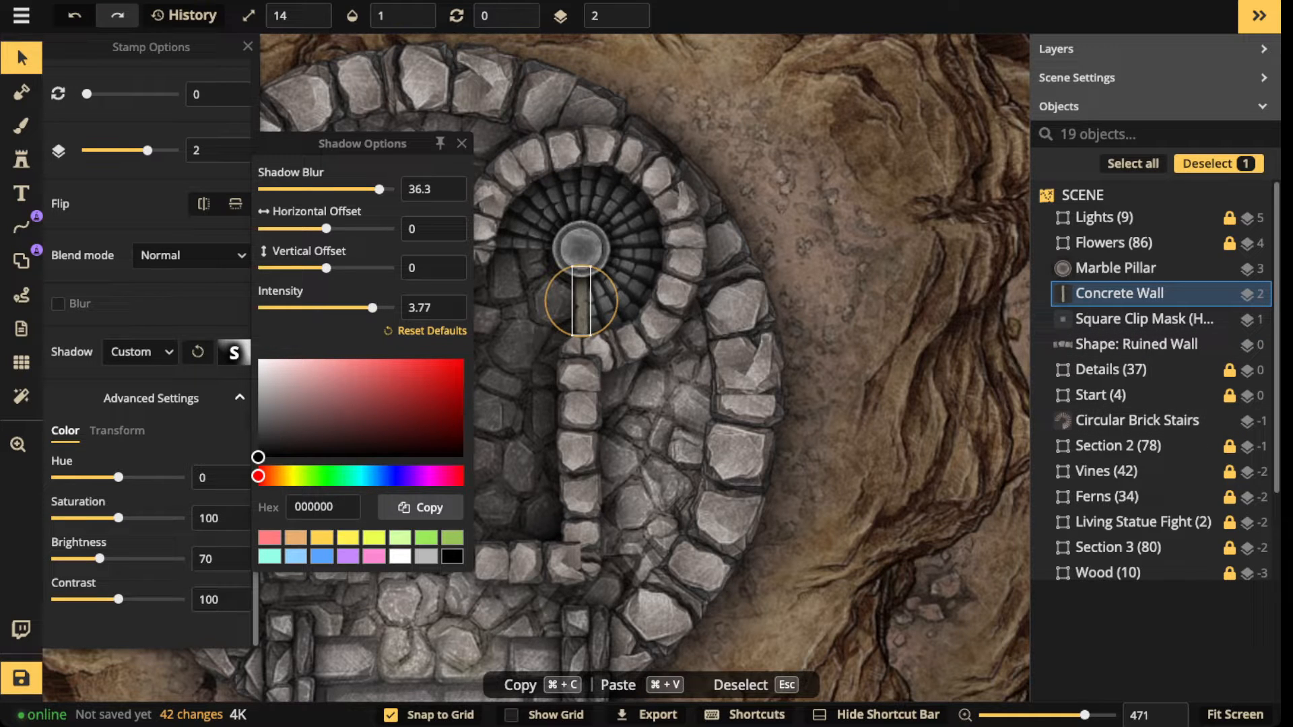
pyautogui.moveTo(379, 189); pyautogui.dragTo(387, 189)
pyautogui.scroll(3, 595, 322)
pyautogui.click(595, 322)
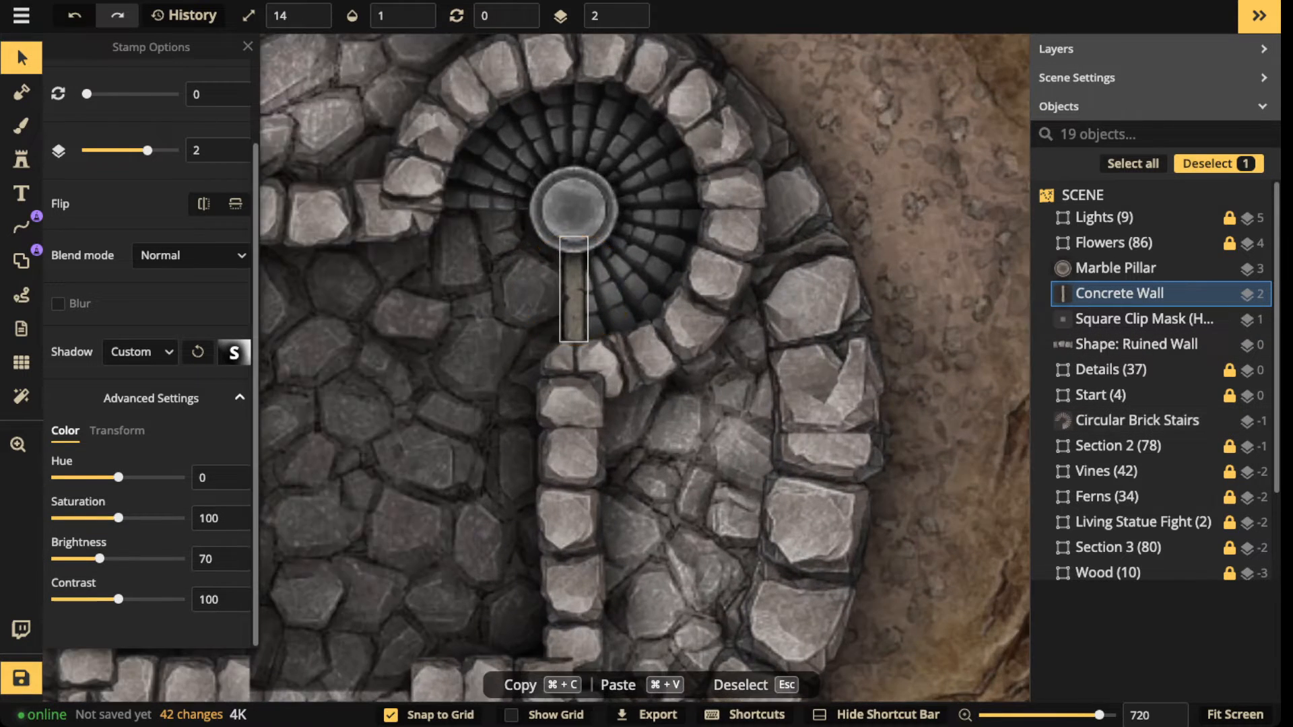
pyautogui.moveTo(574, 293); pyautogui.dragTo(575, 293)
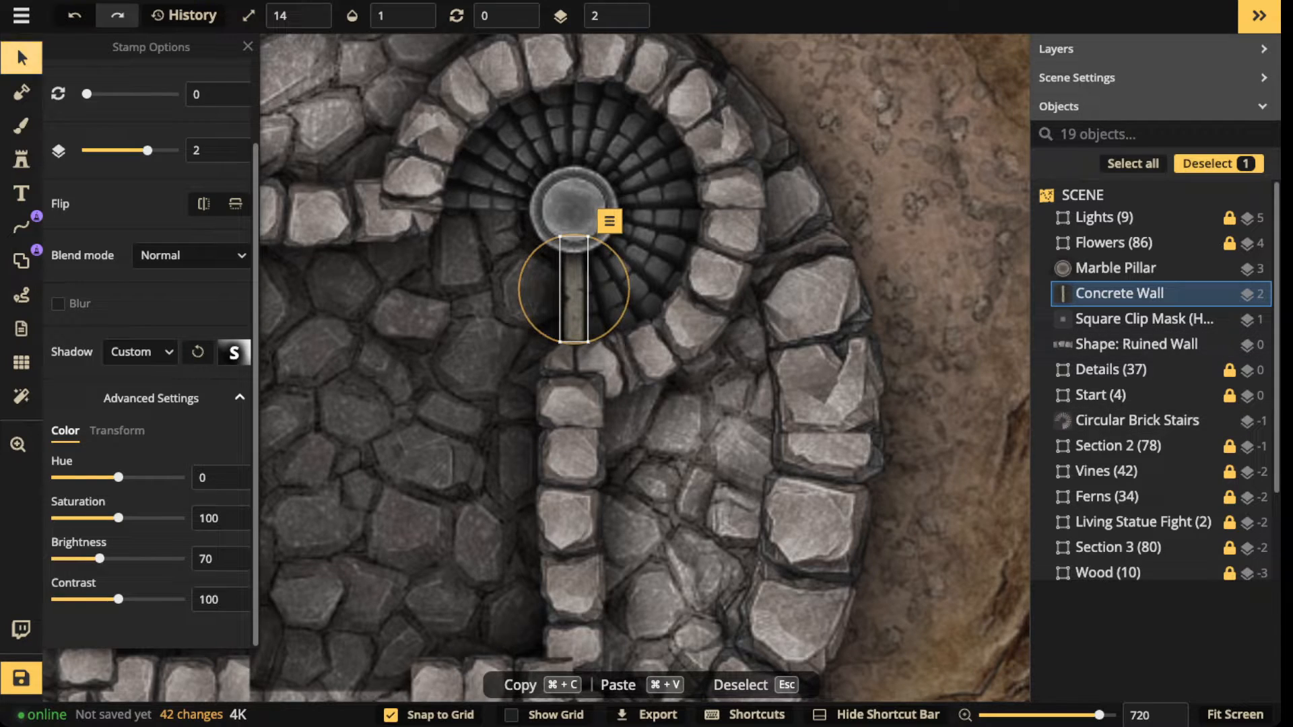
pyautogui.press('Escape')
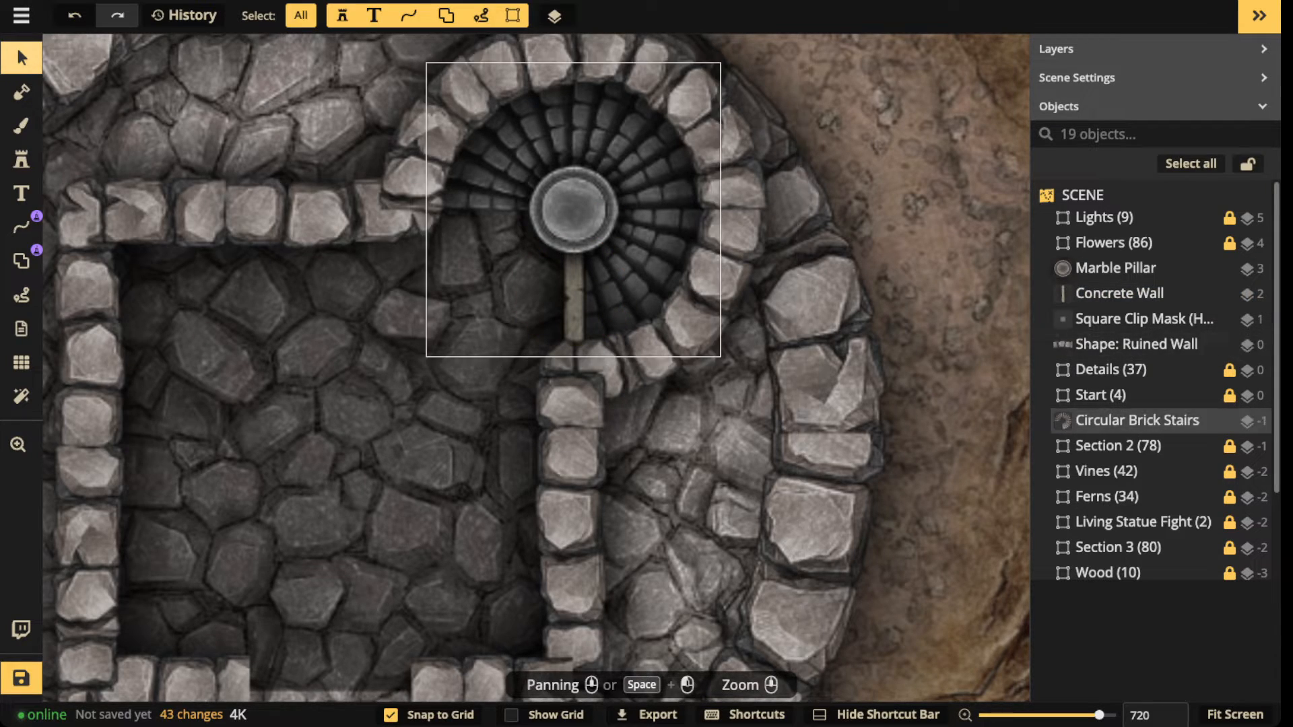
# Step: Group the pillar, concrete wall, ruined wall shape and circular stairs under the name Template
pyautogui.scroll(-6, 406, 198)
pyautogui.moveTo(502, 232); pyautogui.dragTo(597, 235)
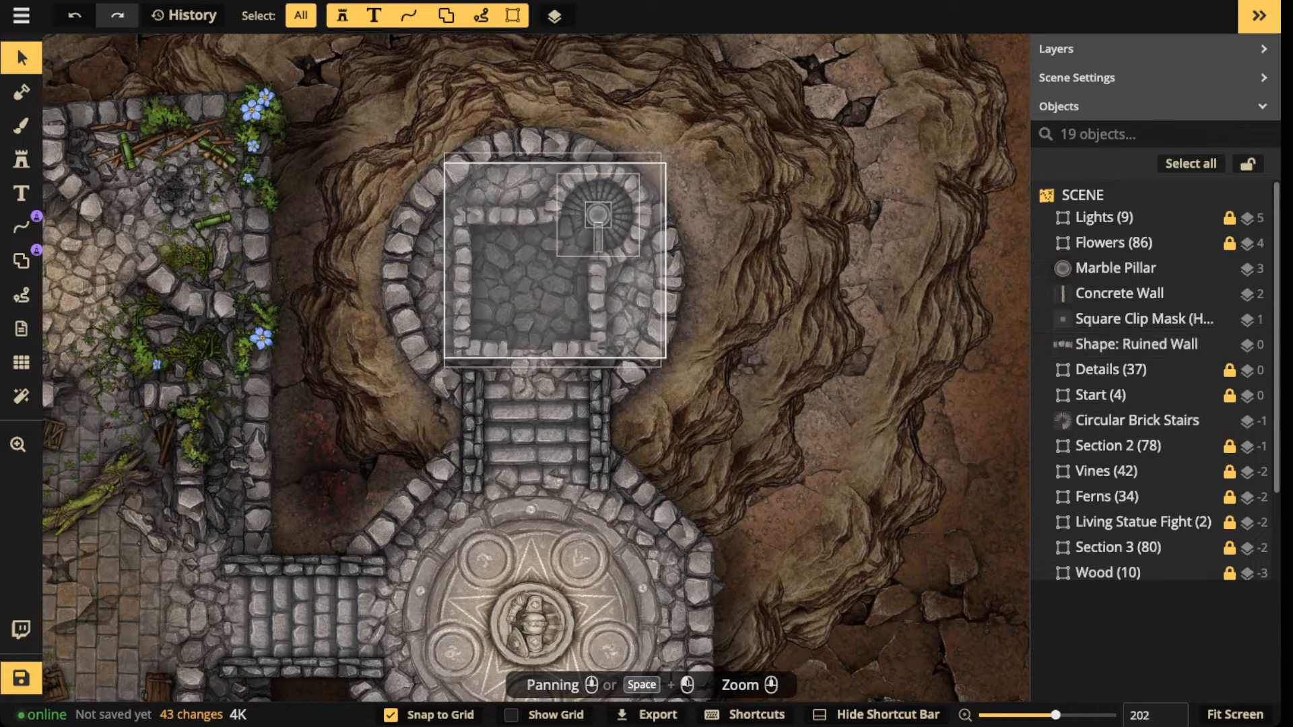
pyautogui.moveTo(444, 162); pyautogui.dragTo(666, 358)
pyautogui.click(703, 15)
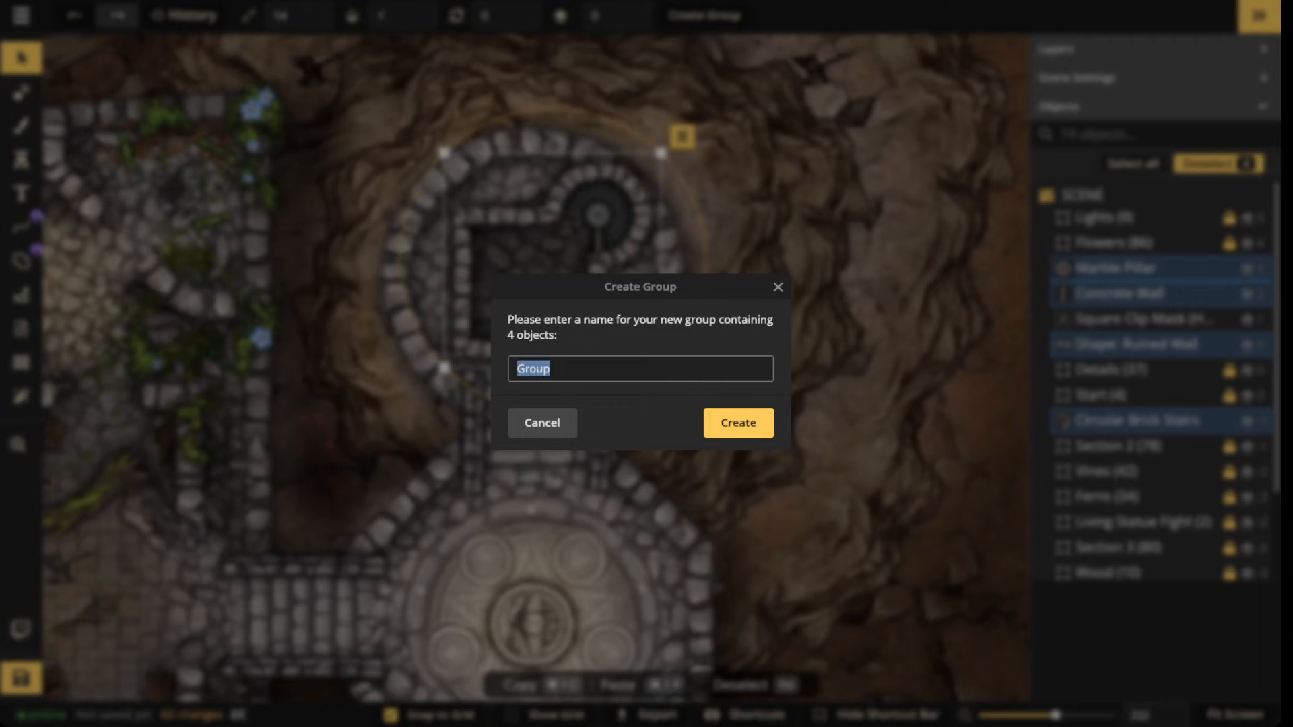
pyautogui.write('Template')
pyautogui.press('Return')
# Step: Paste a copy of the Template group in the upper part of the black area and set it to layer 1
pyautogui.scroll(-5, 591, 210)
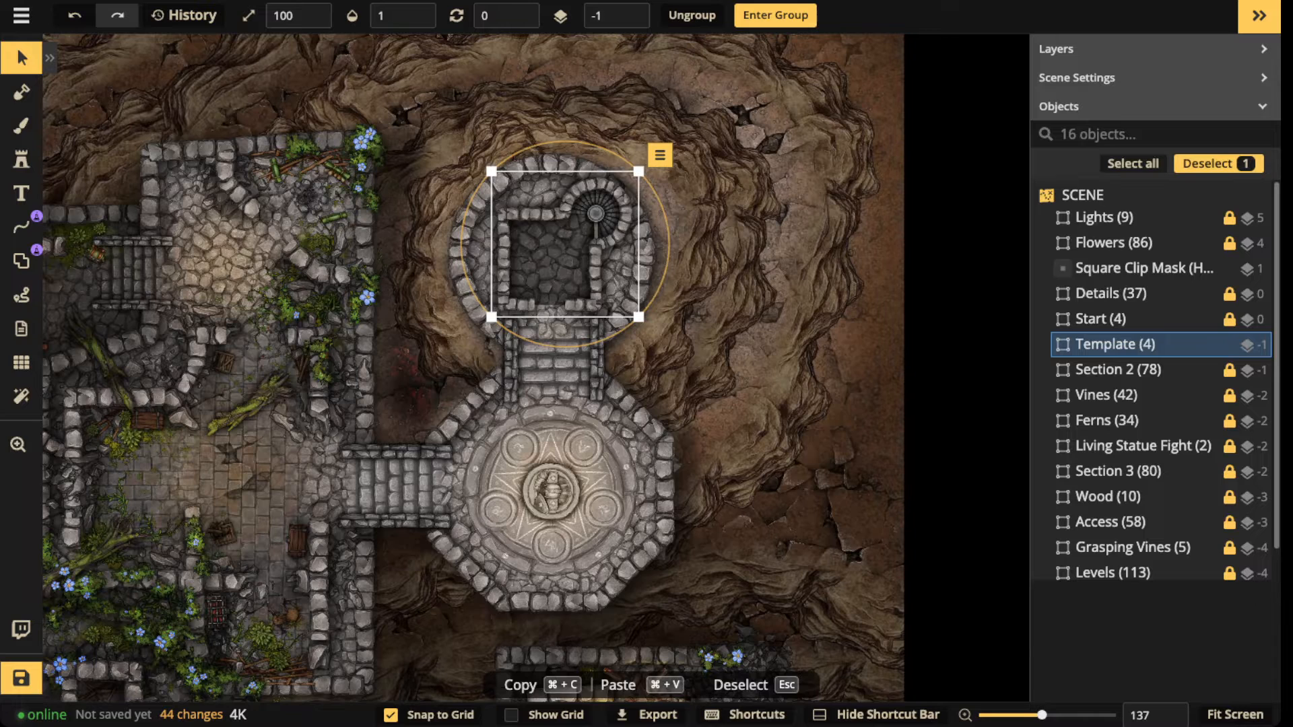
pyautogui.moveTo(956, 235); pyautogui.dragTo(471, 242)
pyautogui.press('super+v')
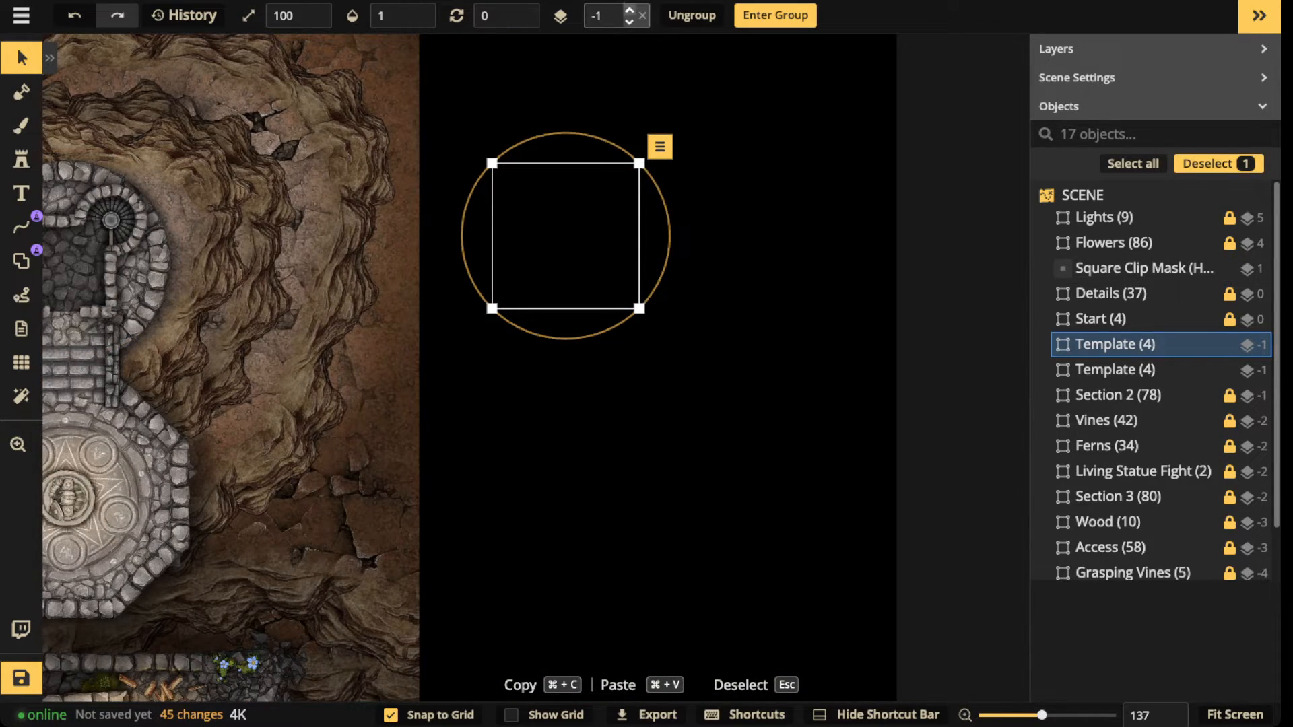
pyautogui.click(629, 9)
pyautogui.click(629, 9)
pyautogui.scroll(-2, 560, 197)
pyautogui.moveTo(560, 197); pyautogui.dragTo(590, 133)
pyautogui.scroll(-2, 427, 281)
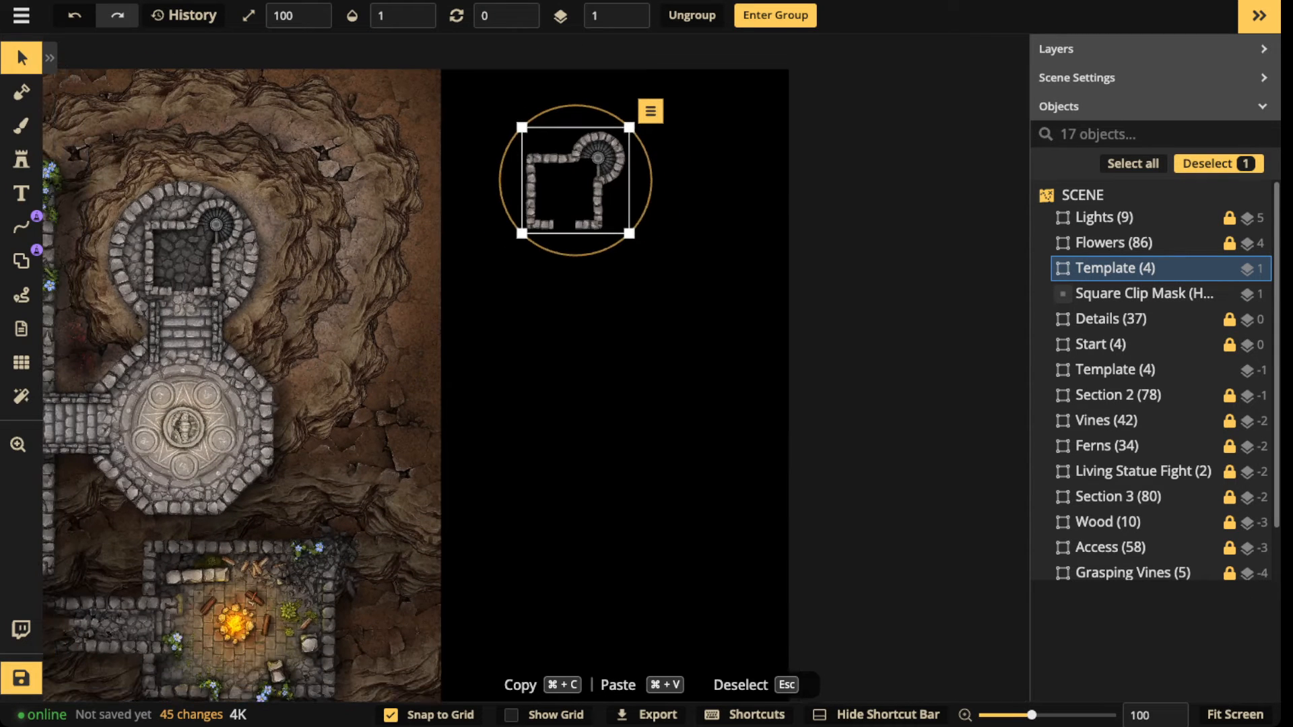
# Step: Show the square grid and align the Template copy in the black area to its squares
pyautogui.click(22, 362)
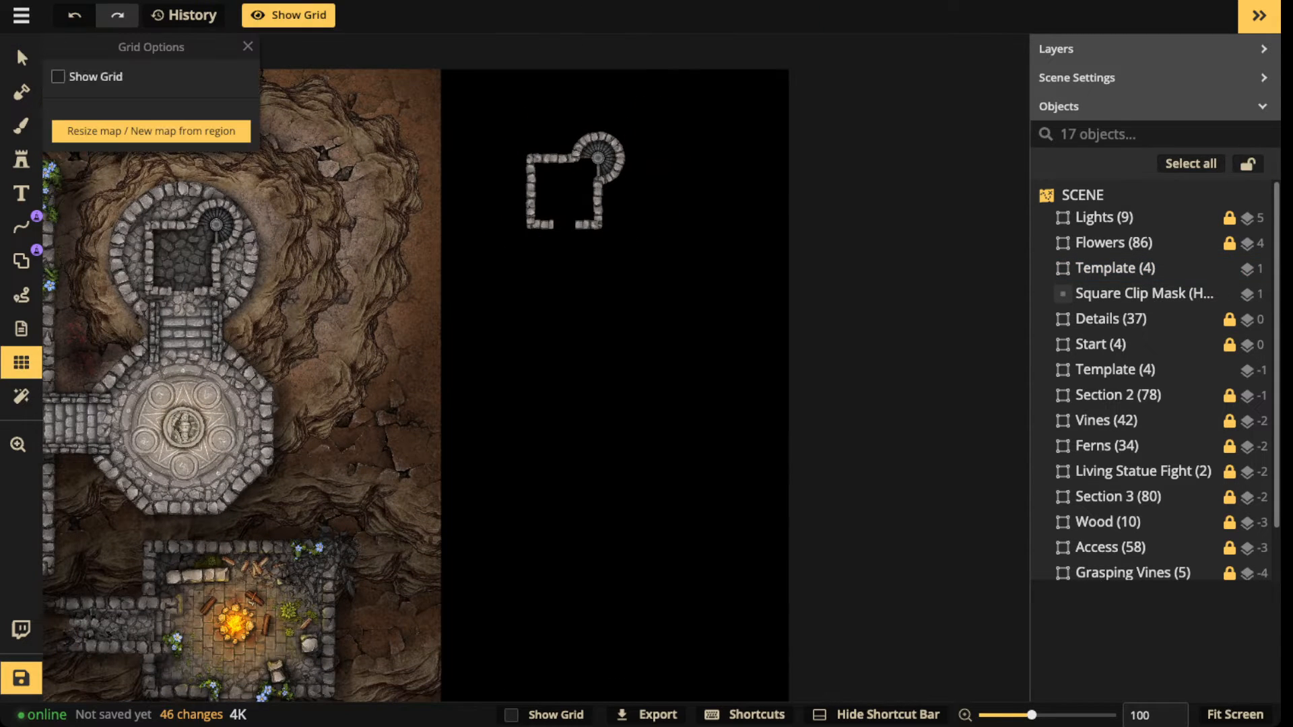
pyautogui.click(59, 76)
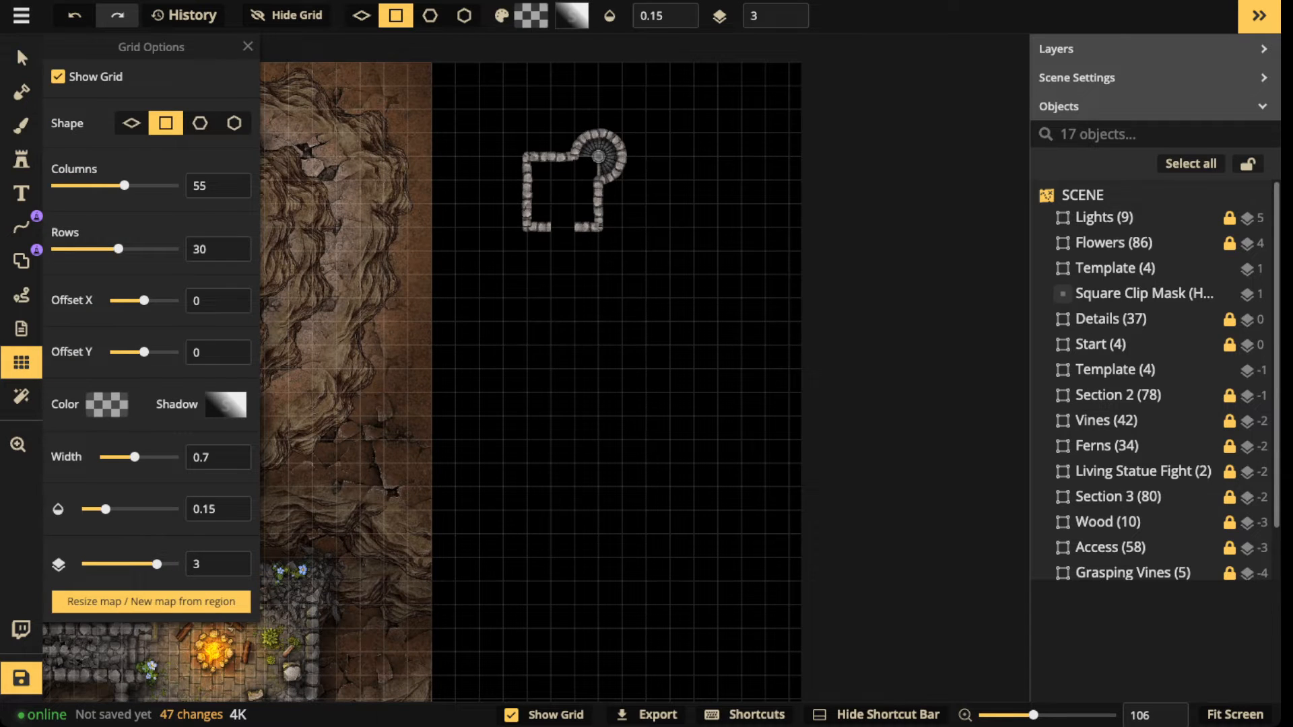
pyautogui.click(16, 46)
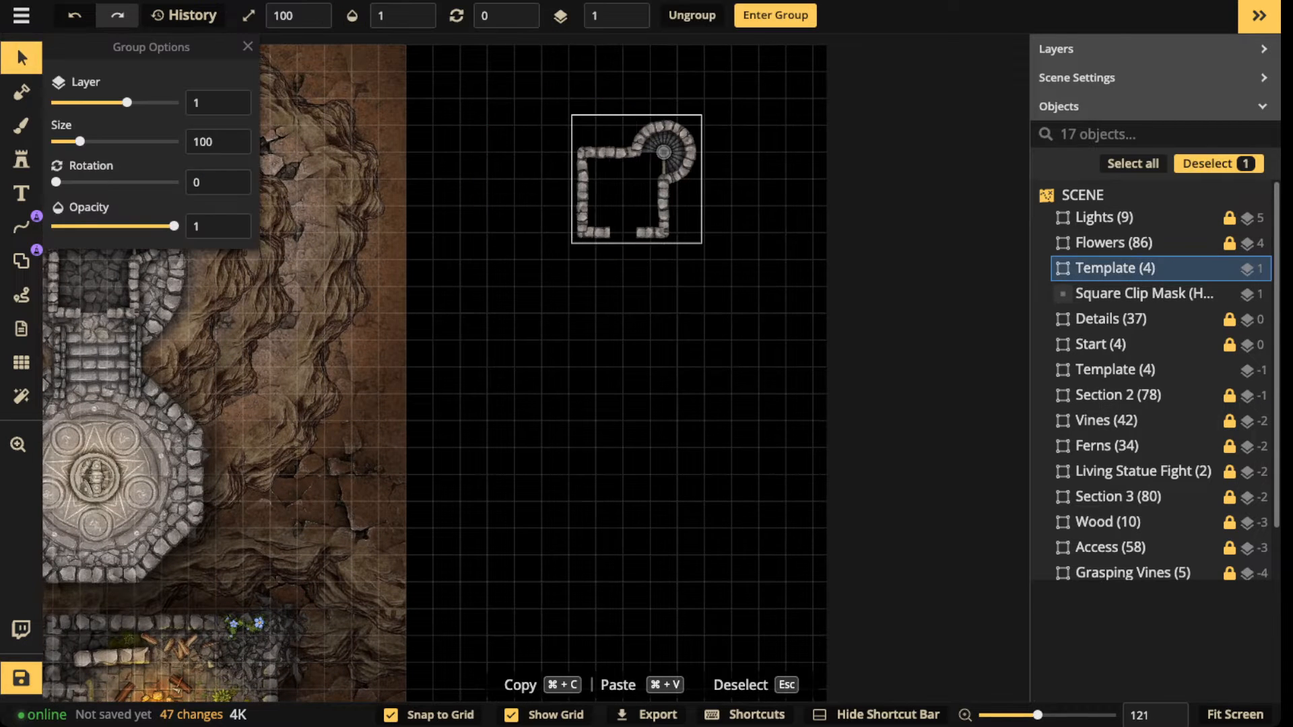
pyautogui.moveTo(636, 179); pyautogui.dragTo(623, 179)
pyautogui.doubleClick(622, 179)
pyautogui.press('Escape')
pyautogui.press('Escape')
pyautogui.press('Escape')
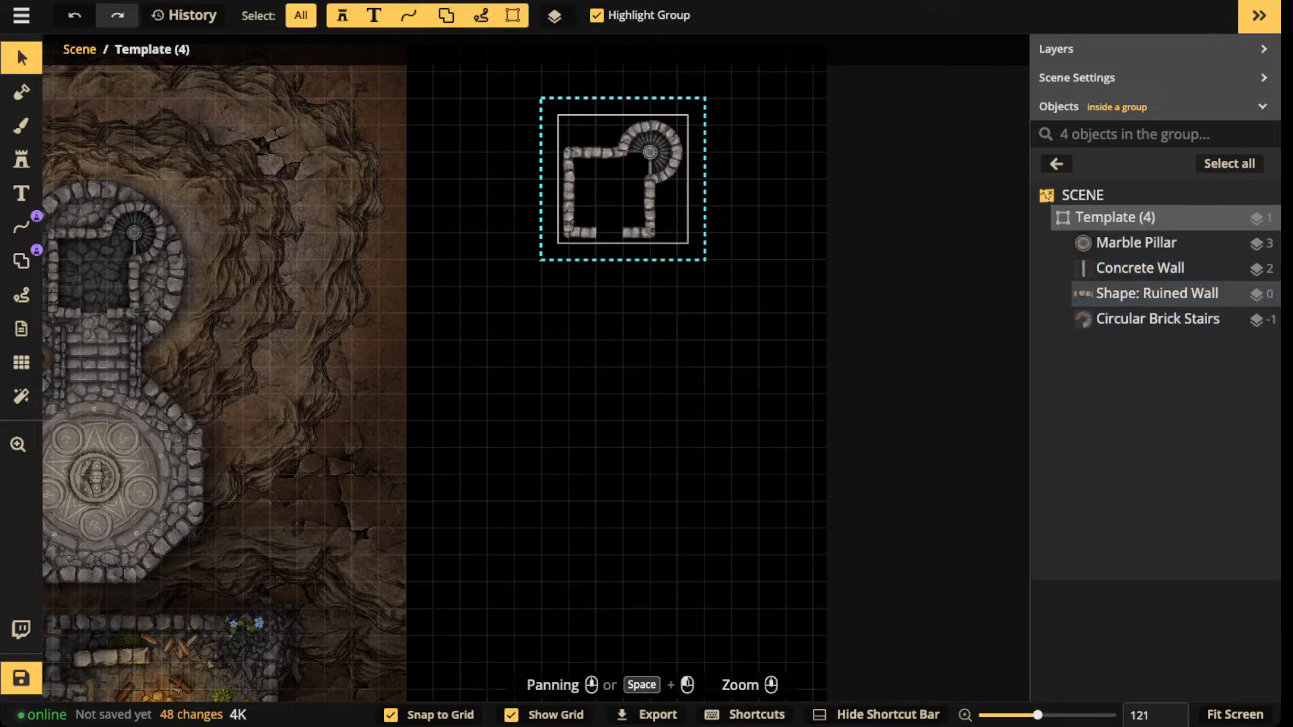
# Step: Paste two more Template copies below the first one in the black area
pyautogui.click(622, 179)
pyautogui.press('super+v')
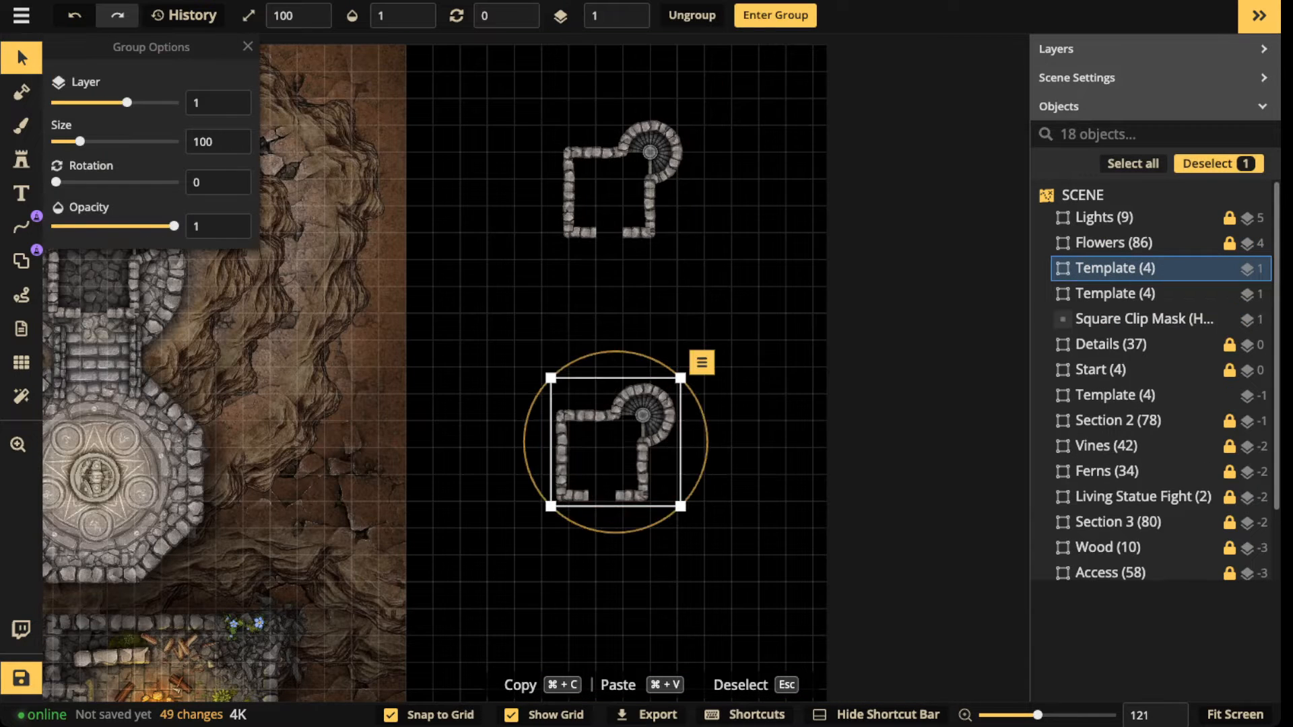
pyautogui.moveTo(615, 441)
pyautogui.mouseDown()
pyautogui.moveTo(620, 175)
pyautogui.moveTo(617, 443)
pyautogui.mouseUp()
pyautogui.press('space')
pyautogui.press('super+v')
pyautogui.press('space')
# Step: Arrange the three Template copies in a vertical column, spaced eight grid squares apart
pyautogui.click(618, 202)
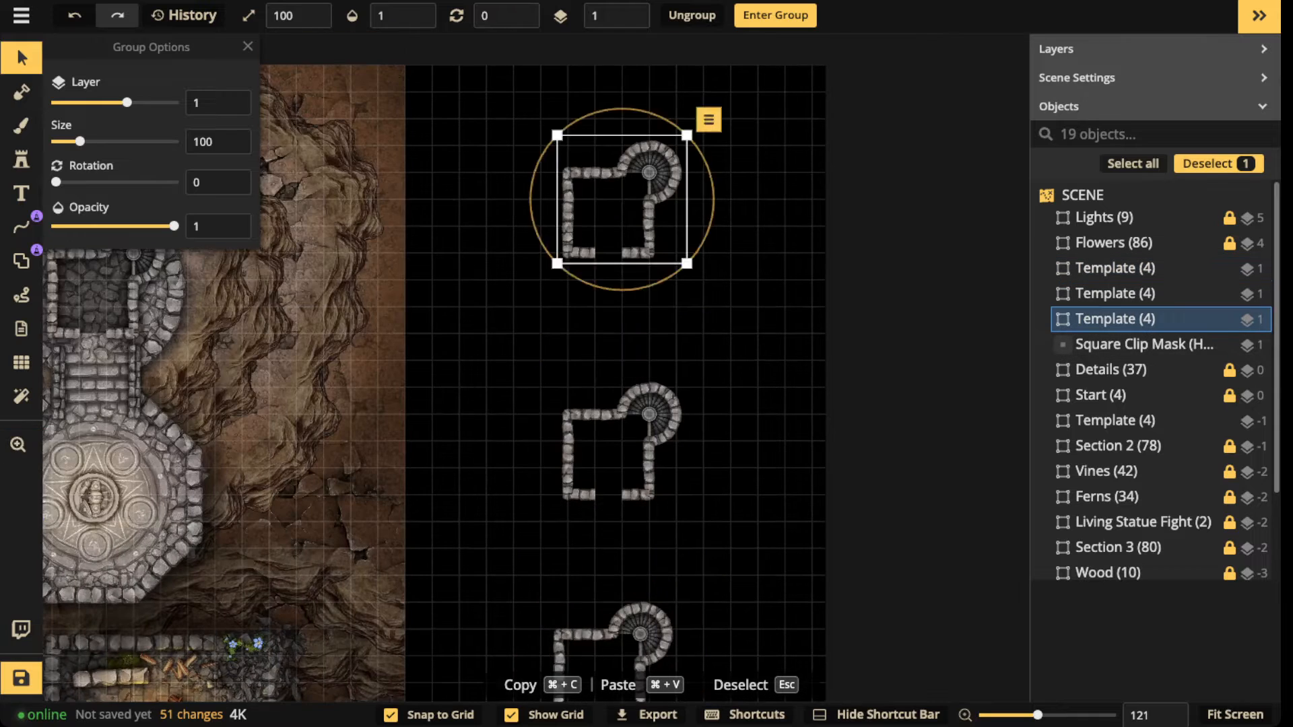
pyautogui.moveTo(618, 202); pyautogui.dragTo(618, 148)
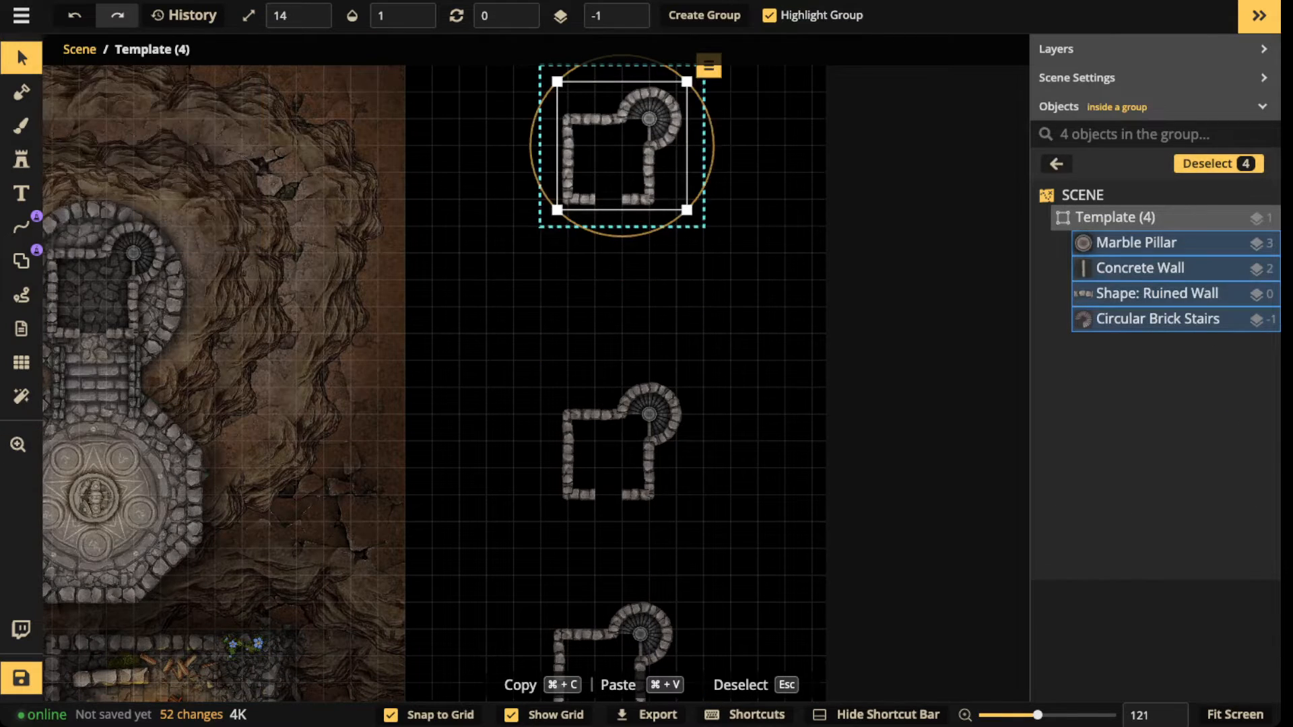
pyautogui.click(618, 441)
pyautogui.moveTo(618, 441); pyautogui.dragTo(619, 198)
pyautogui.click(614, 497)
pyautogui.moveTo(614, 497); pyautogui.dragTo(624, 370)
pyautogui.moveTo(620, 208); pyautogui.dragTo(588, 413)
pyautogui.moveTo(596, 502); pyautogui.dragTo(603, 292)
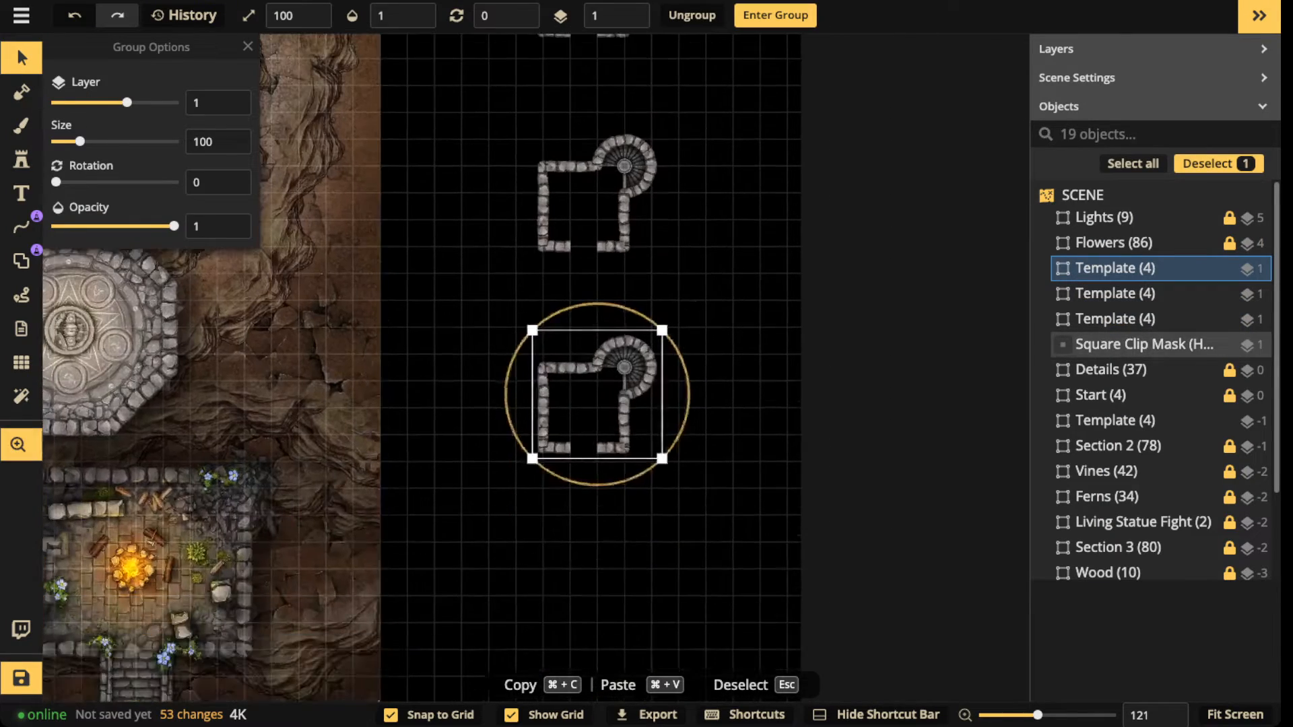
pyautogui.press('Escape')
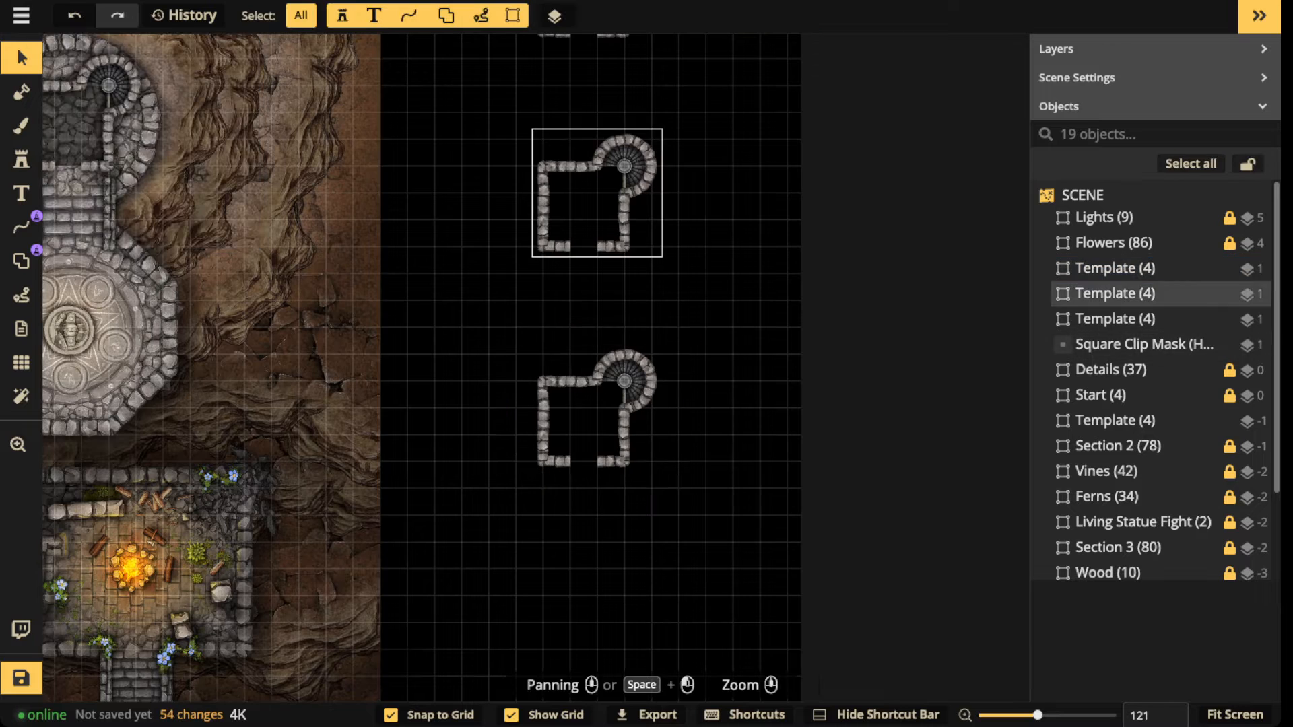
# Step: Paste a fourth Template copy and align it beneath the third at the bottom of the black area
pyautogui.moveTo(601, 411); pyautogui.dragTo(602, 241)
pyautogui.click(602, 241)
pyautogui.press('super+c')
pyautogui.press('super+v')
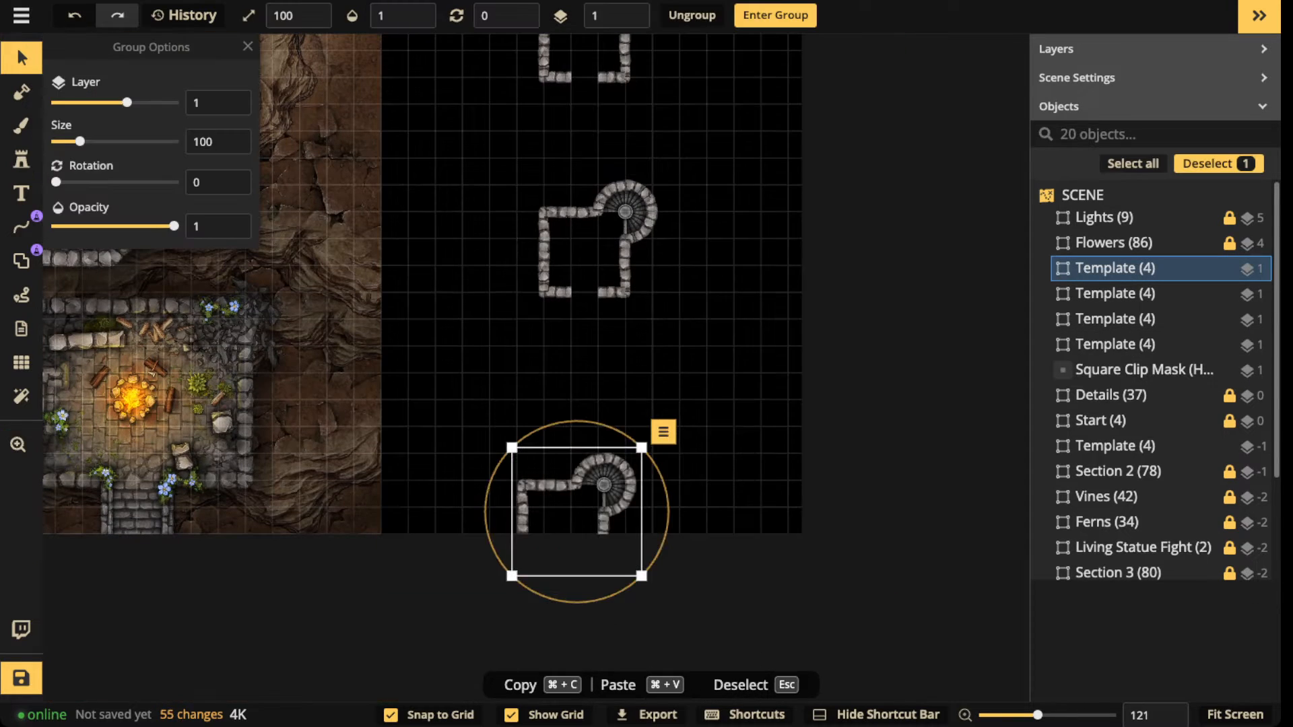
pyautogui.moveTo(576, 511); pyautogui.dragTo(598, 453)
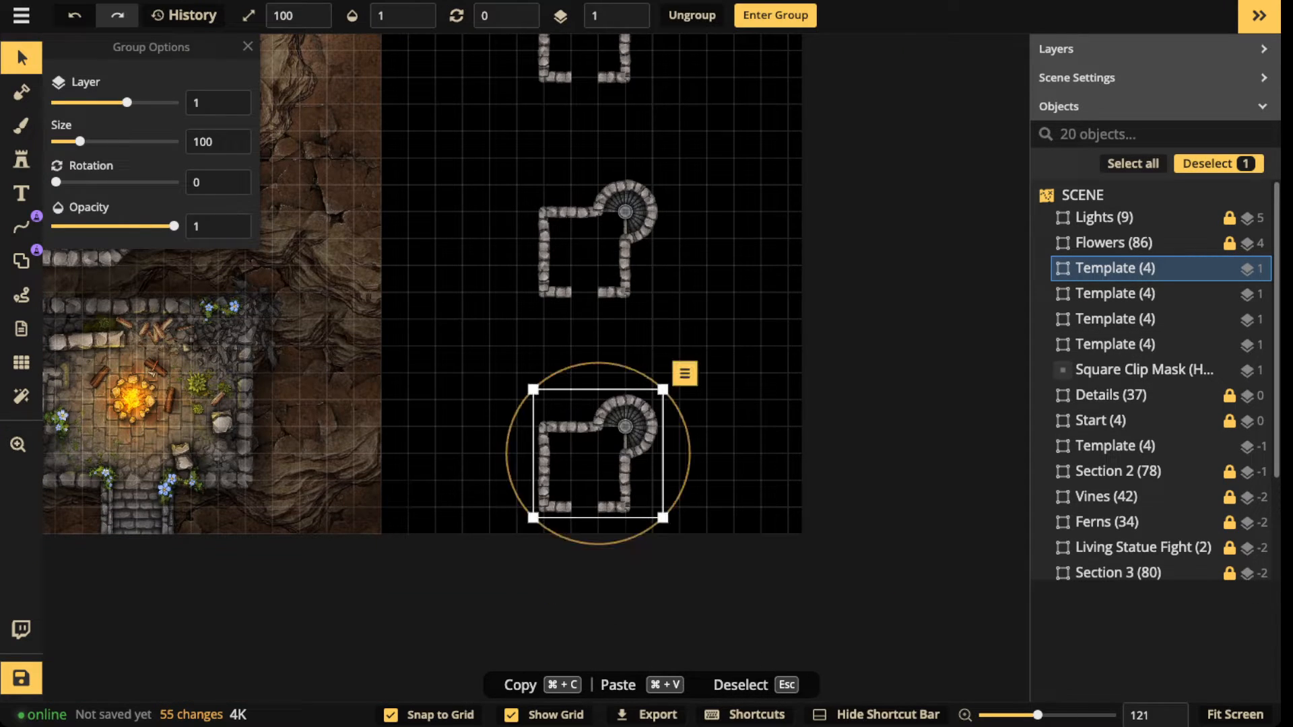
pyautogui.press('Escape')
# Step: Move the third Template copy down near the bottom of the black area and delete the fourth copy
pyautogui.scroll(-3, 559, 216)
pyautogui.moveTo(559, 215); pyautogui.dragTo(575, 106)
pyautogui.moveTo(523, 43); pyautogui.dragTo(625, 574)
pyautogui.moveTo(611, 404); pyautogui.dragTo(613, 541)
pyautogui.click(631, 581)
pyautogui.press('Delete')
pyautogui.doubleClick(613, 542)
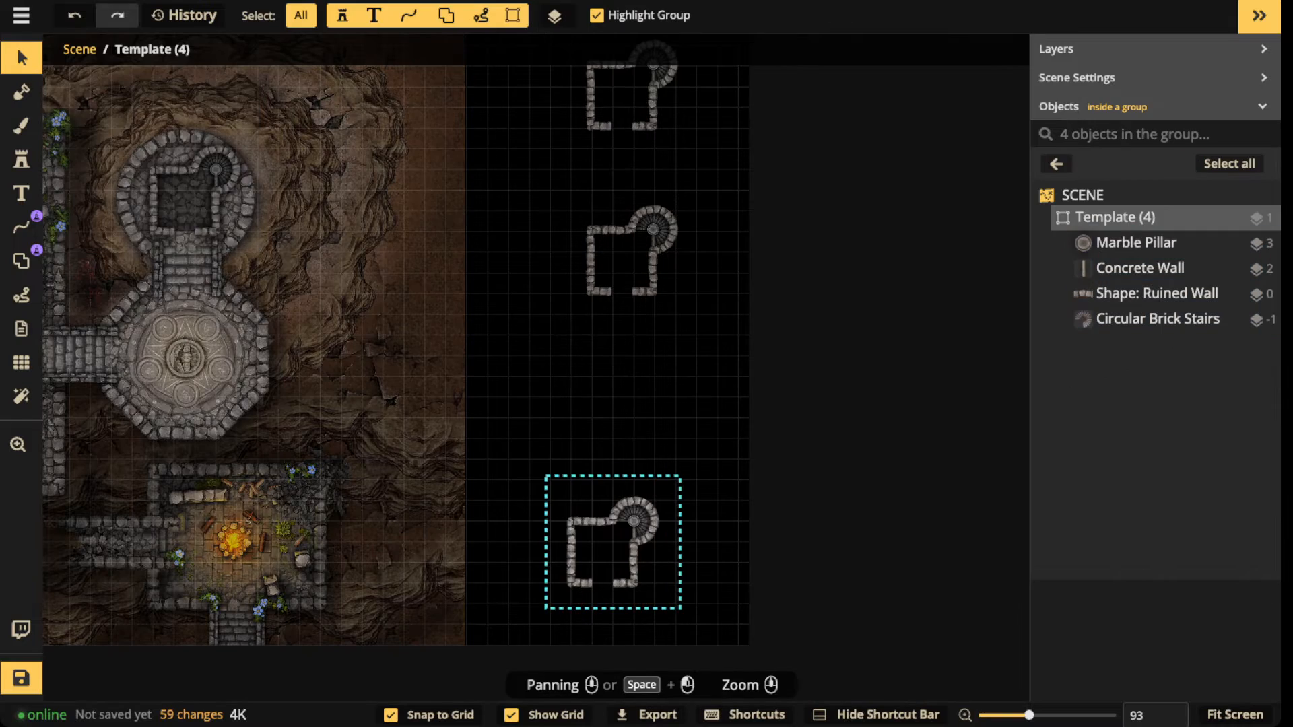
pyautogui.press('Escape')
# Step: Lock the two upper Template copies in the black area together with the square clip mask
pyautogui.moveTo(540, 301); pyautogui.dragTo(743, 47)
pyautogui.moveTo(633, 263)
pyautogui.mouseDown()
pyautogui.moveTo(554, 484)
pyautogui.moveTo(642, 253)
pyautogui.mouseUp()
pyautogui.press('super+l')
pyautogui.press('Escape')
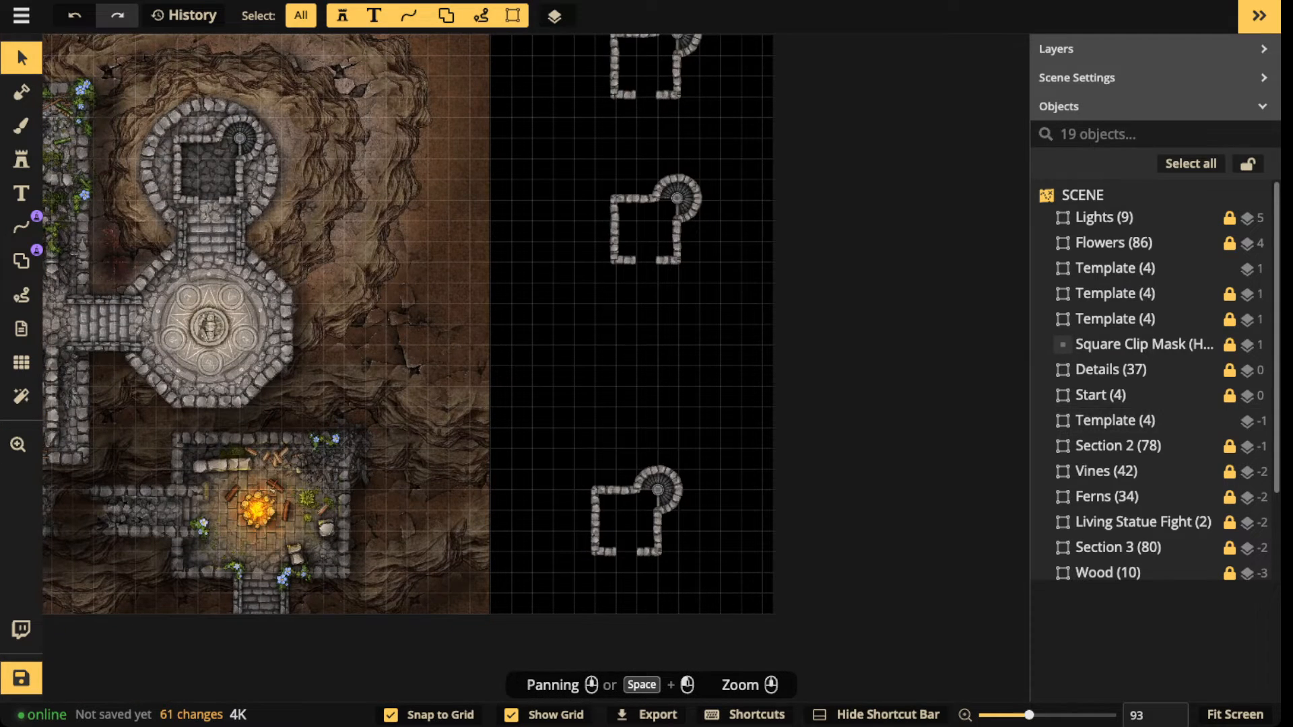
# Step: Unlock the middle Template copy in the black area and align it ten grid squares above the bottom copy
pyautogui.click(22, 92)
pyautogui.click(22, 58)
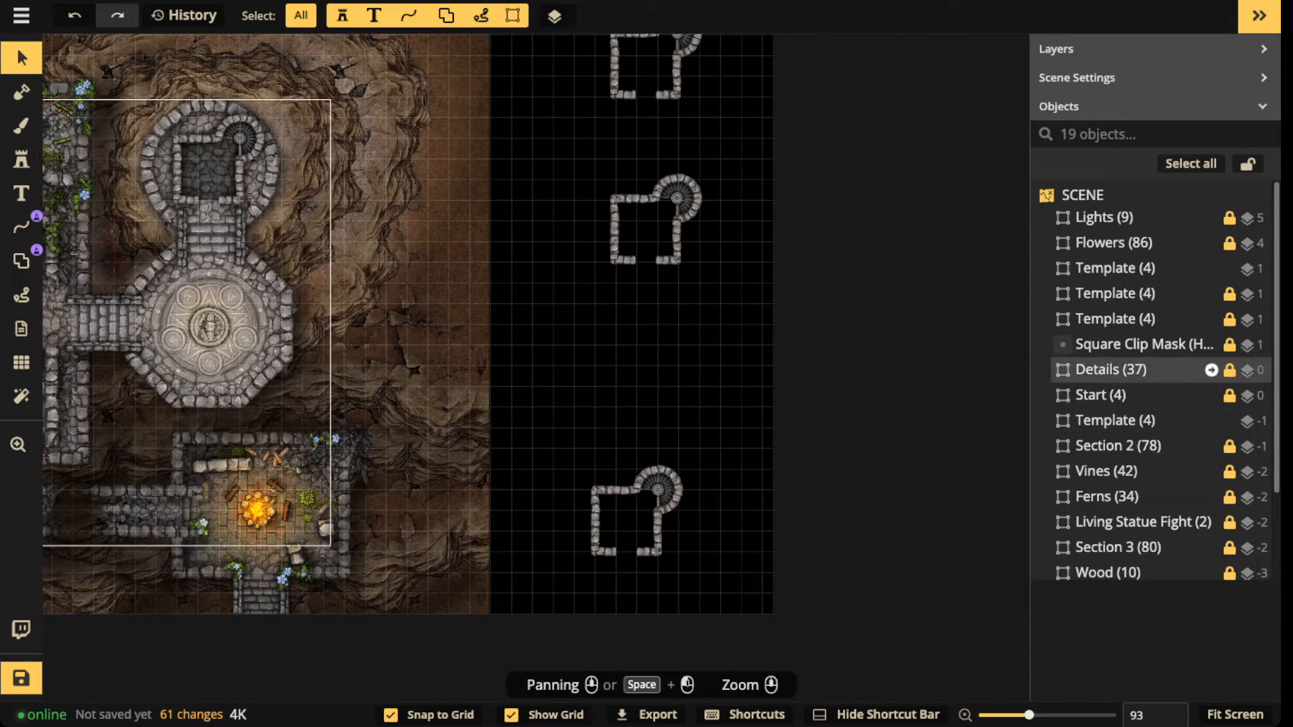
pyautogui.click(1179, 421)
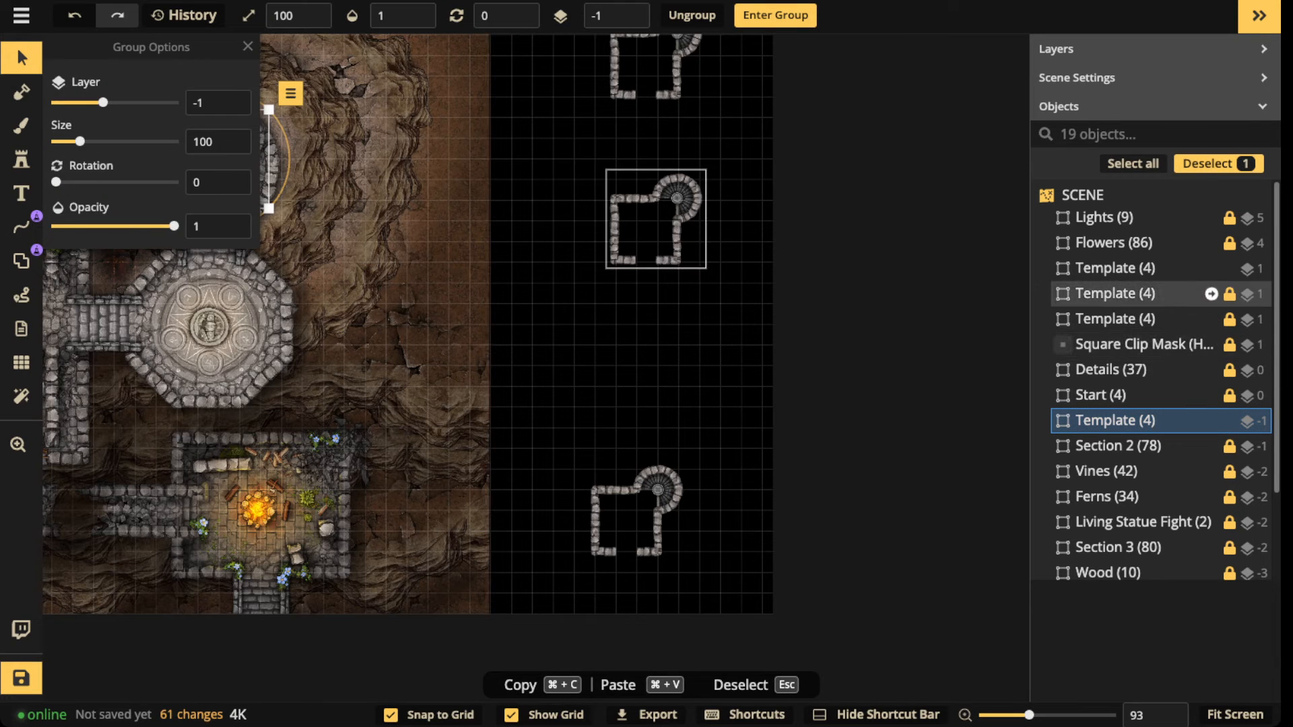
pyautogui.click(1229, 295)
pyautogui.click(1192, 319)
pyautogui.press('Escape')
pyautogui.moveTo(657, 222); pyautogui.dragTo(627, 265)
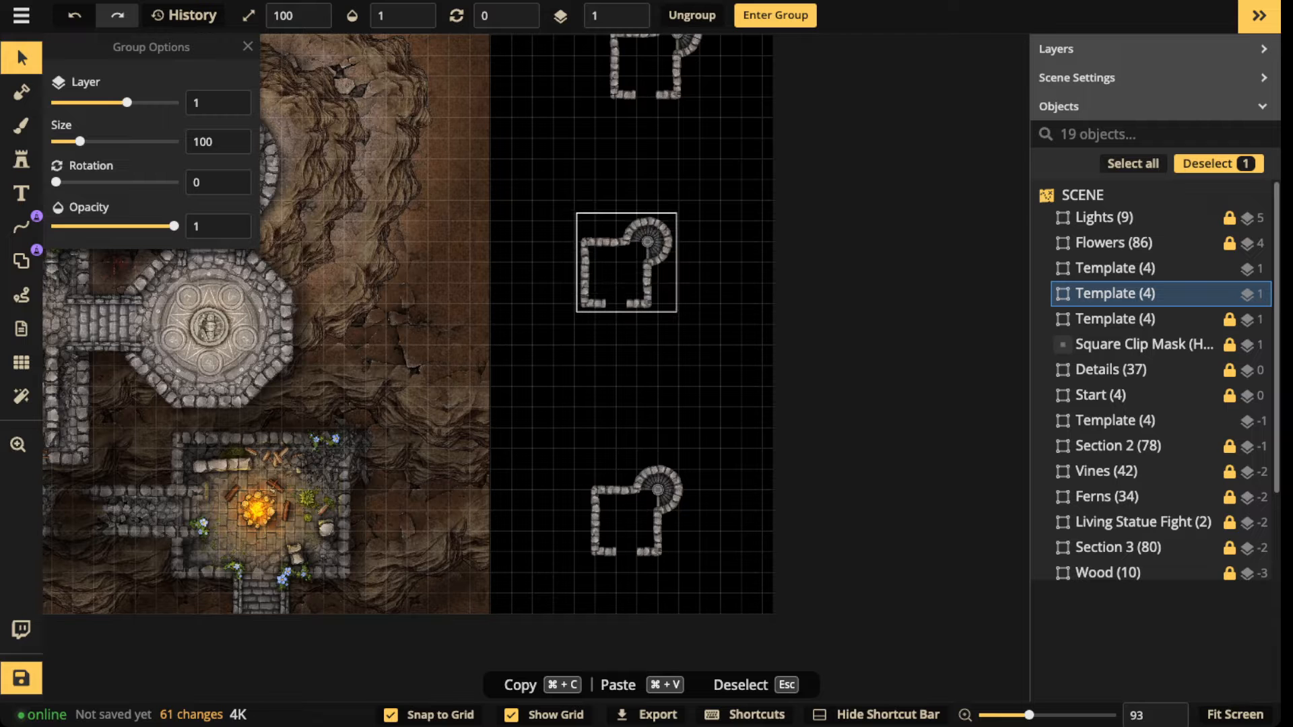
pyautogui.scroll(3, 593, 273)
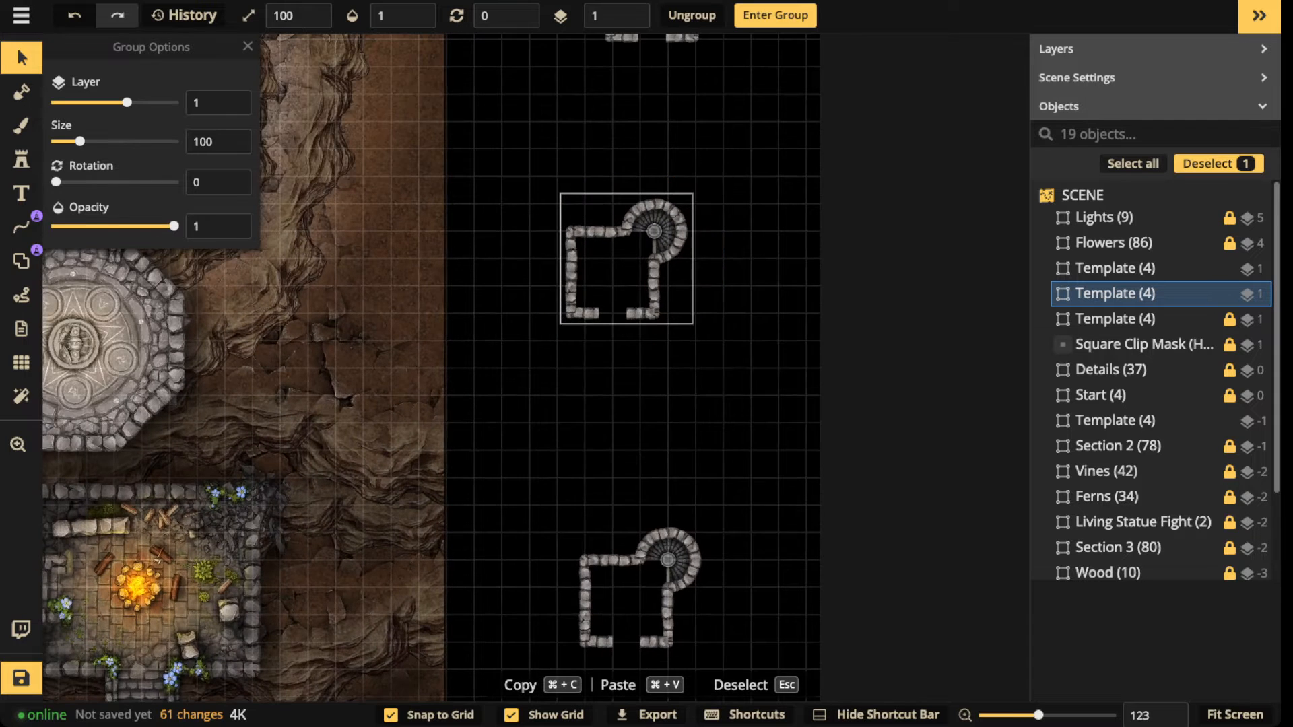
pyautogui.moveTo(627, 265); pyautogui.dragTo(627, 321)
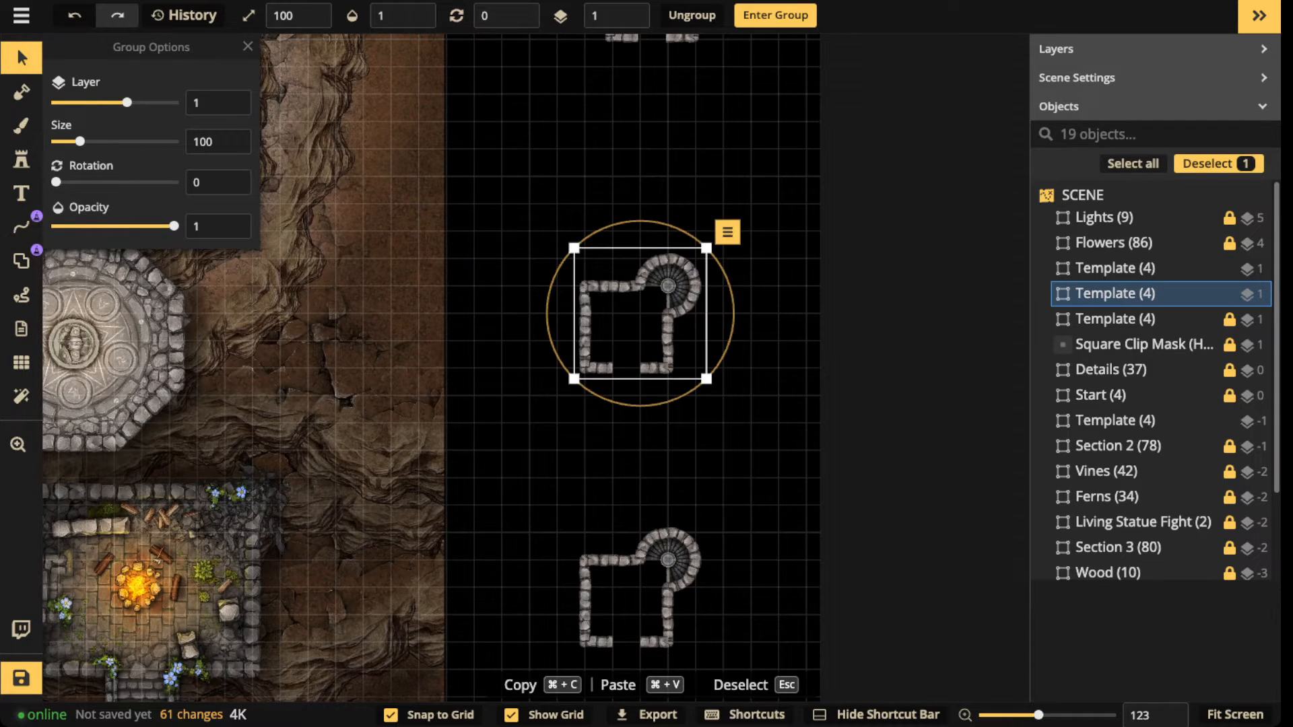
# Step: Unlock the top Template copy and align it ten grid squares above the middle copy
pyautogui.scroll(4, 627, 320)
pyautogui.press('Escape')
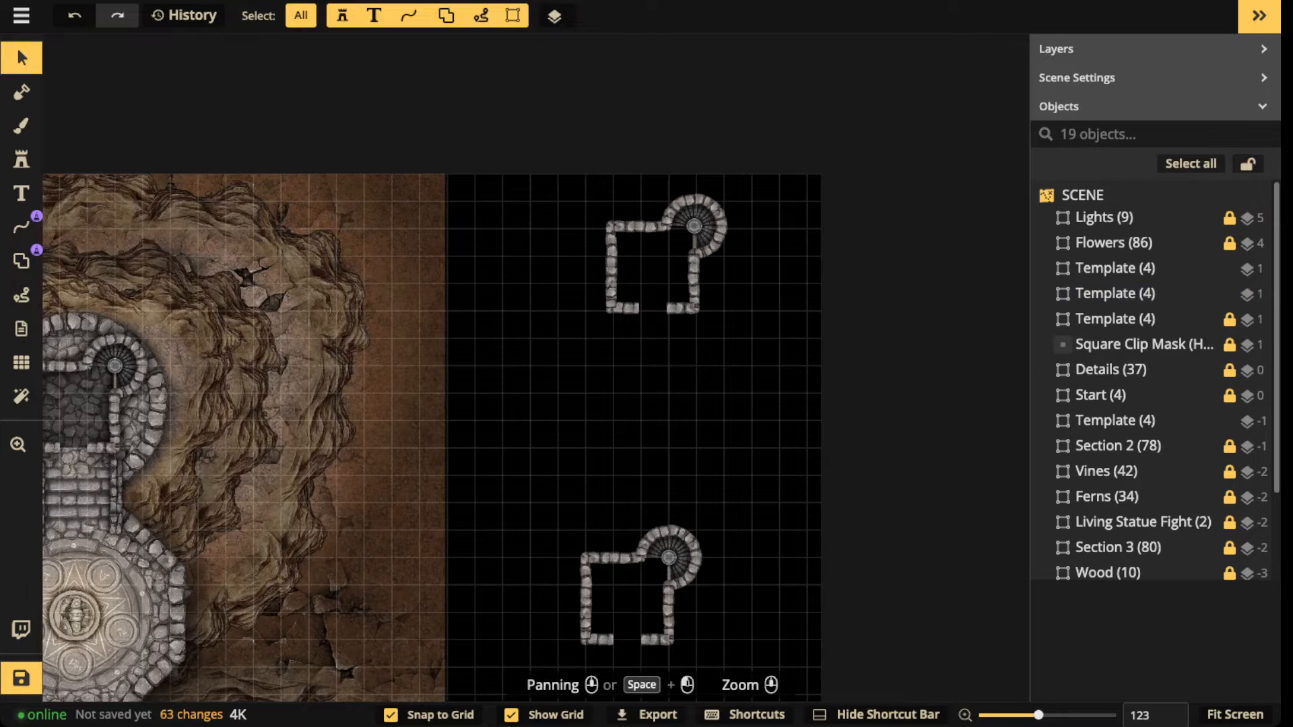
pyautogui.click(1121, 320)
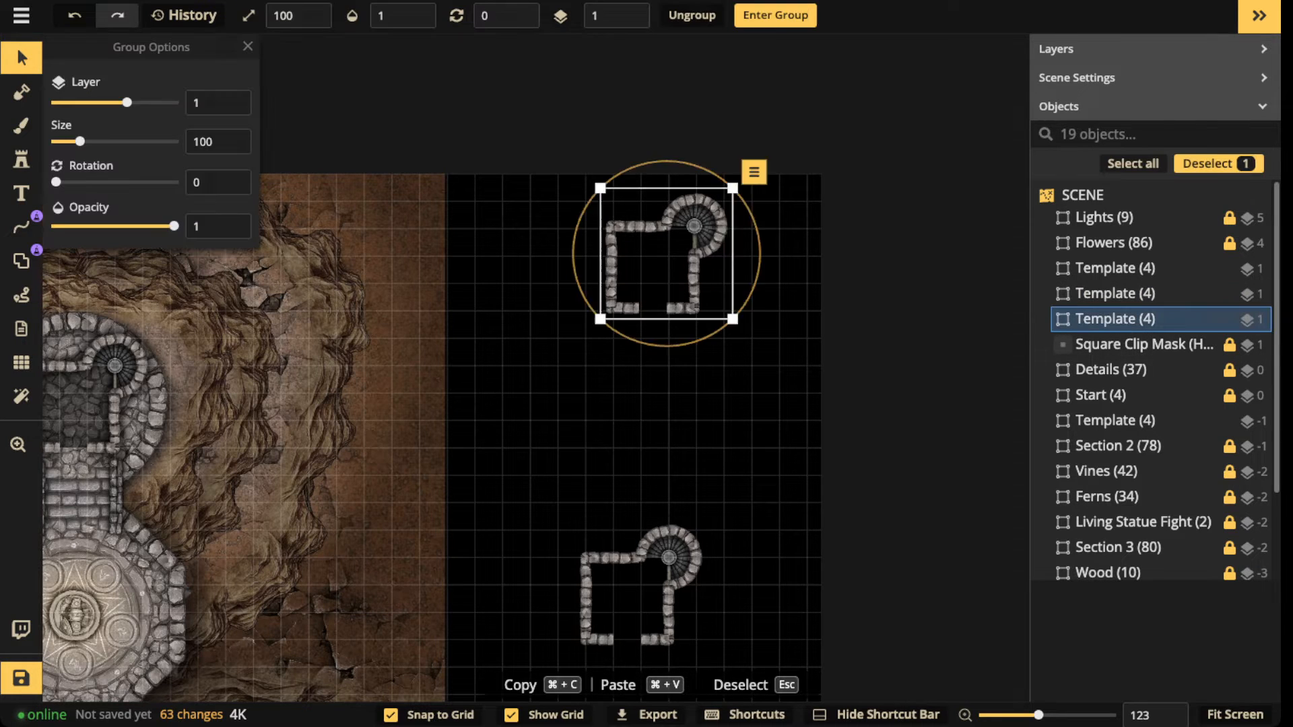
pyautogui.moveTo(666, 263); pyautogui.dragTo(638, 313)
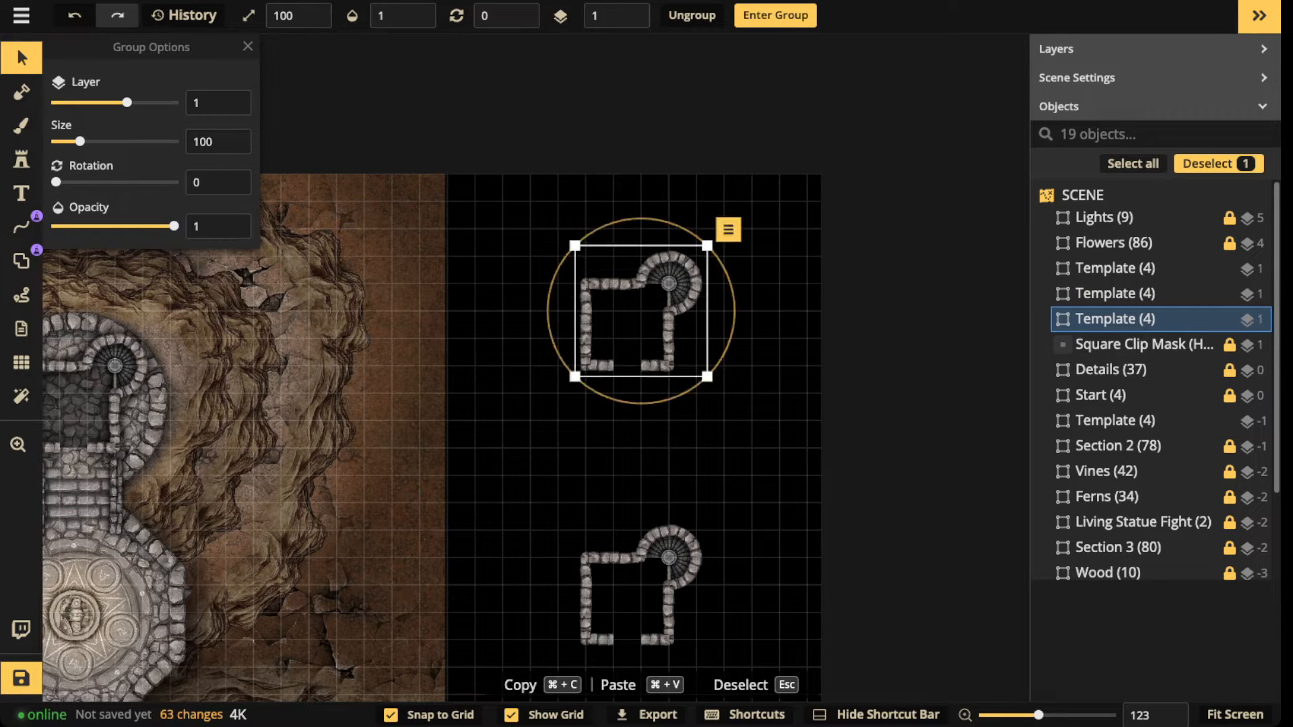
# Step: Examine the three Template copies up close, checking their walls, door openings and spiral stairs
pyautogui.scroll(5, 638, 313)
pyautogui.scroll(8, 515, 370)
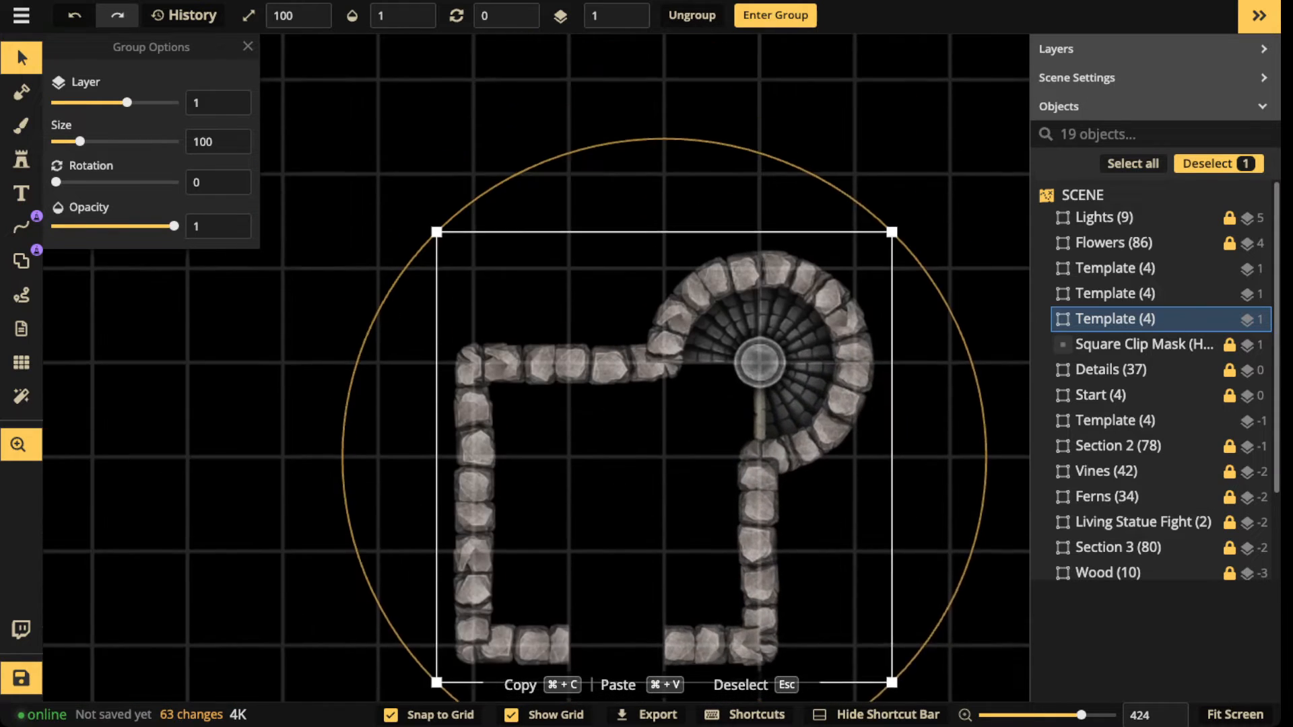
pyautogui.scroll(-12, 515, 370)
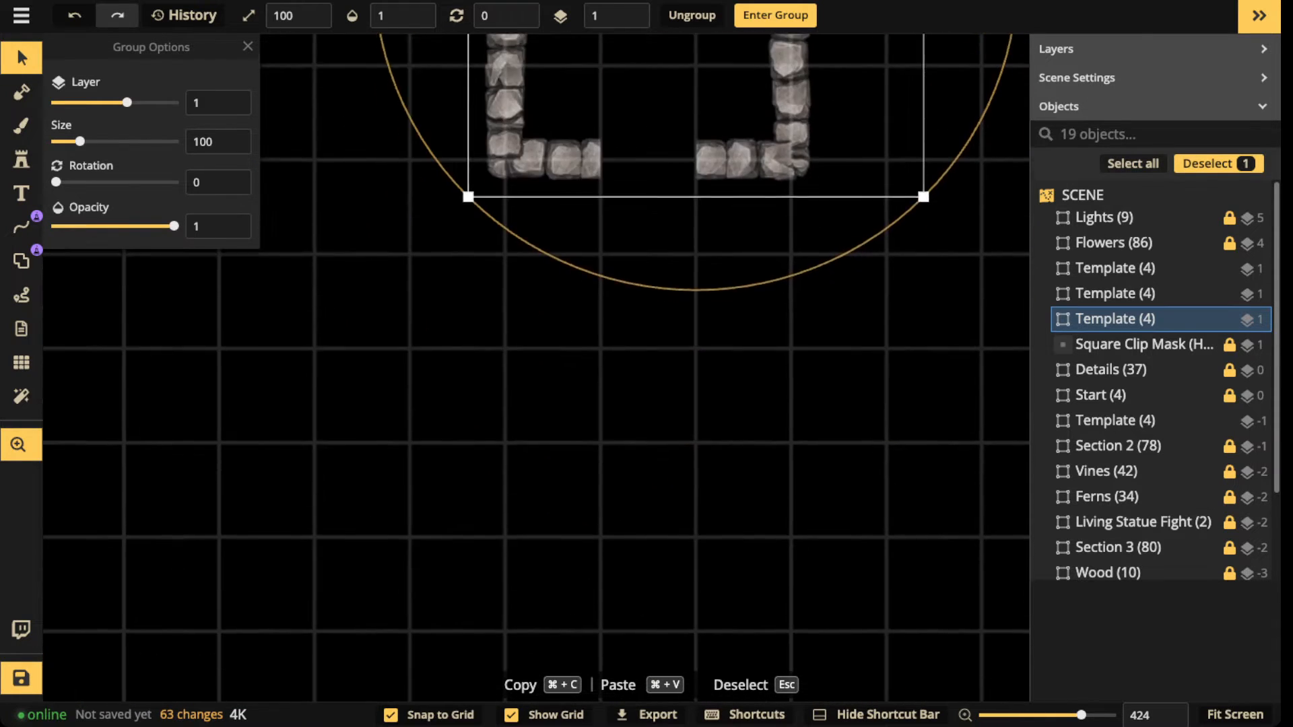
pyautogui.scroll(-15, 515, 369)
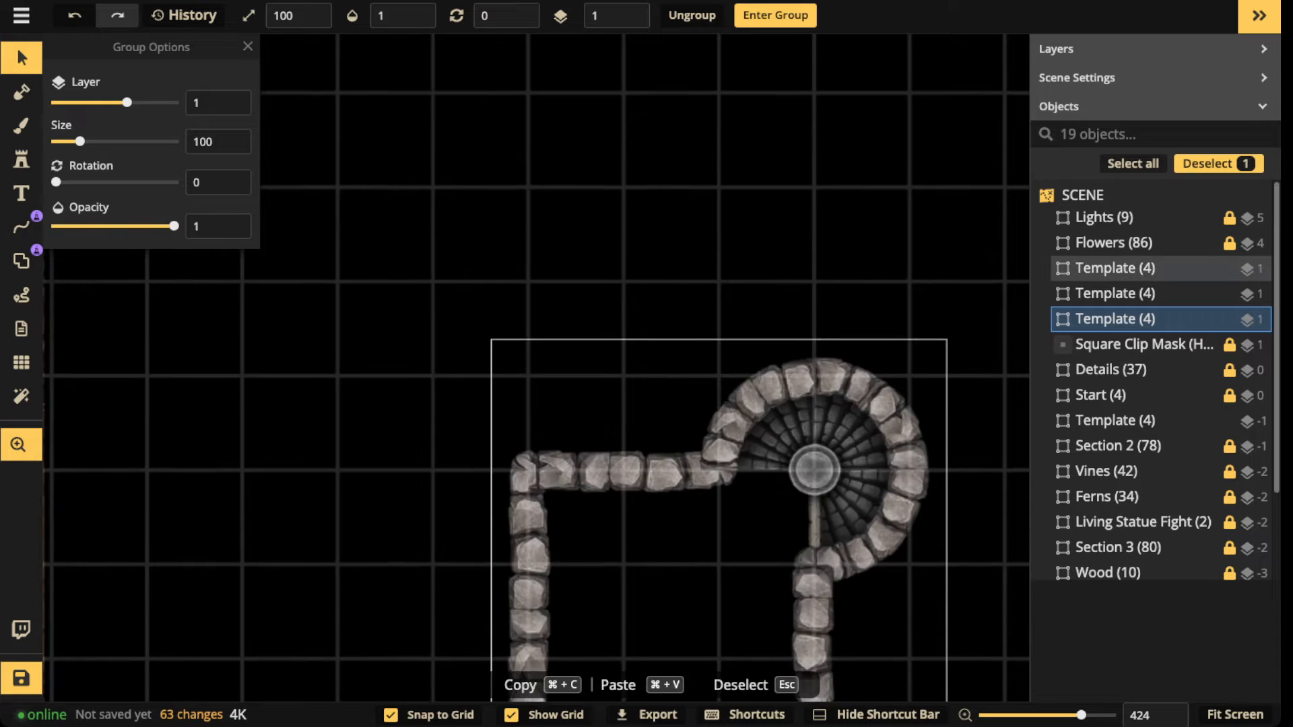
pyautogui.scroll(18, 515, 369)
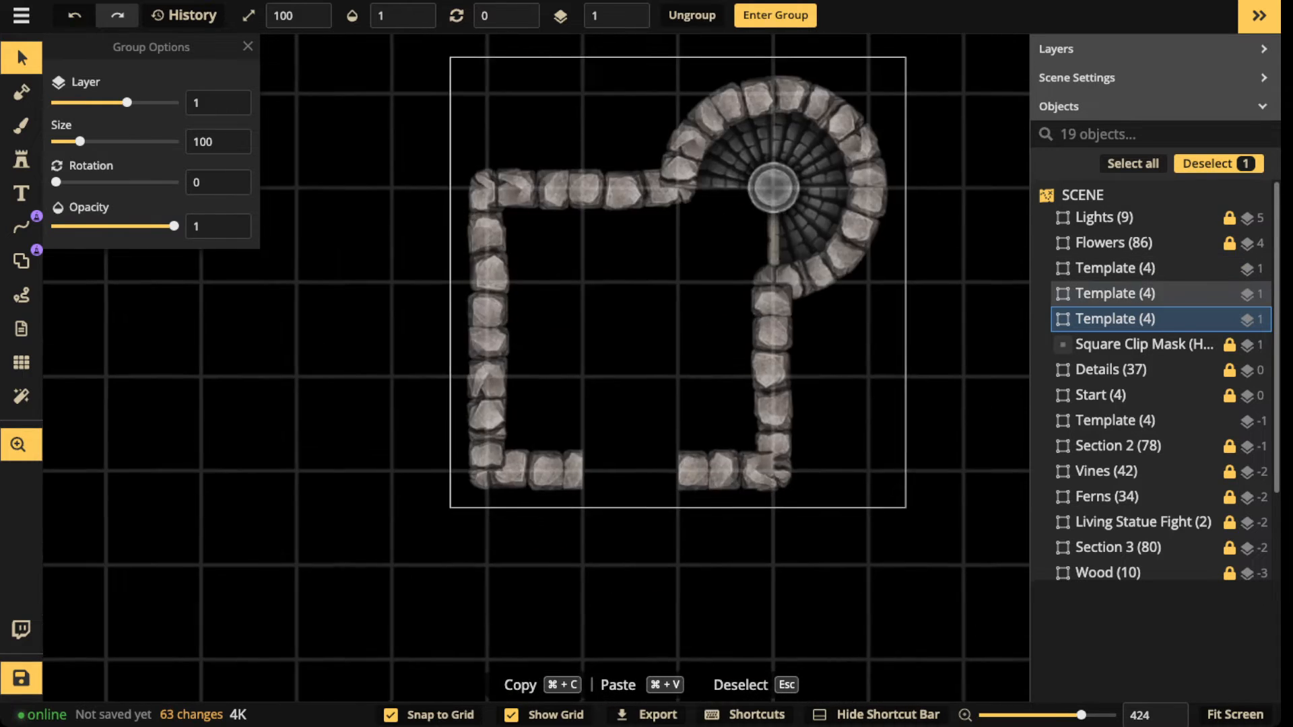
pyautogui.moveTo(708, 68); pyautogui.dragTo(692, 286)
pyautogui.scroll(-3, 692, 286)
pyautogui.scroll(-3, 746, 254)
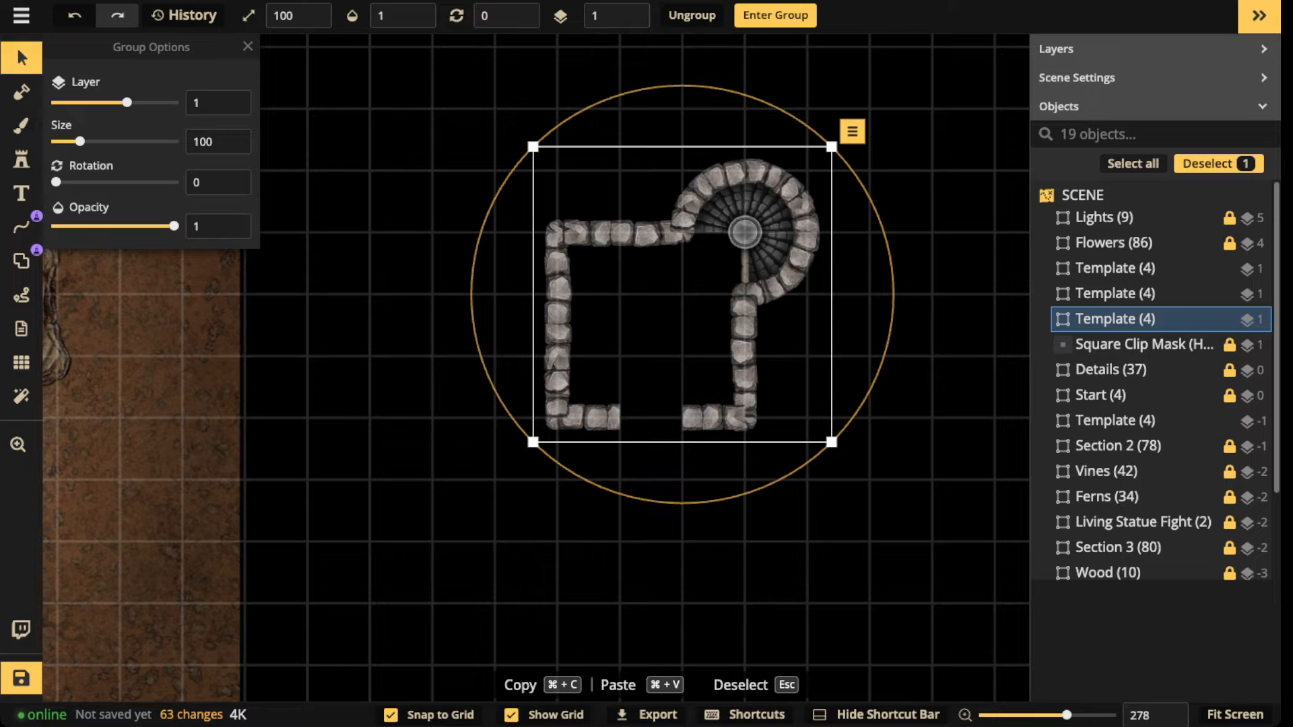
pyautogui.scroll(-2, 686, 262)
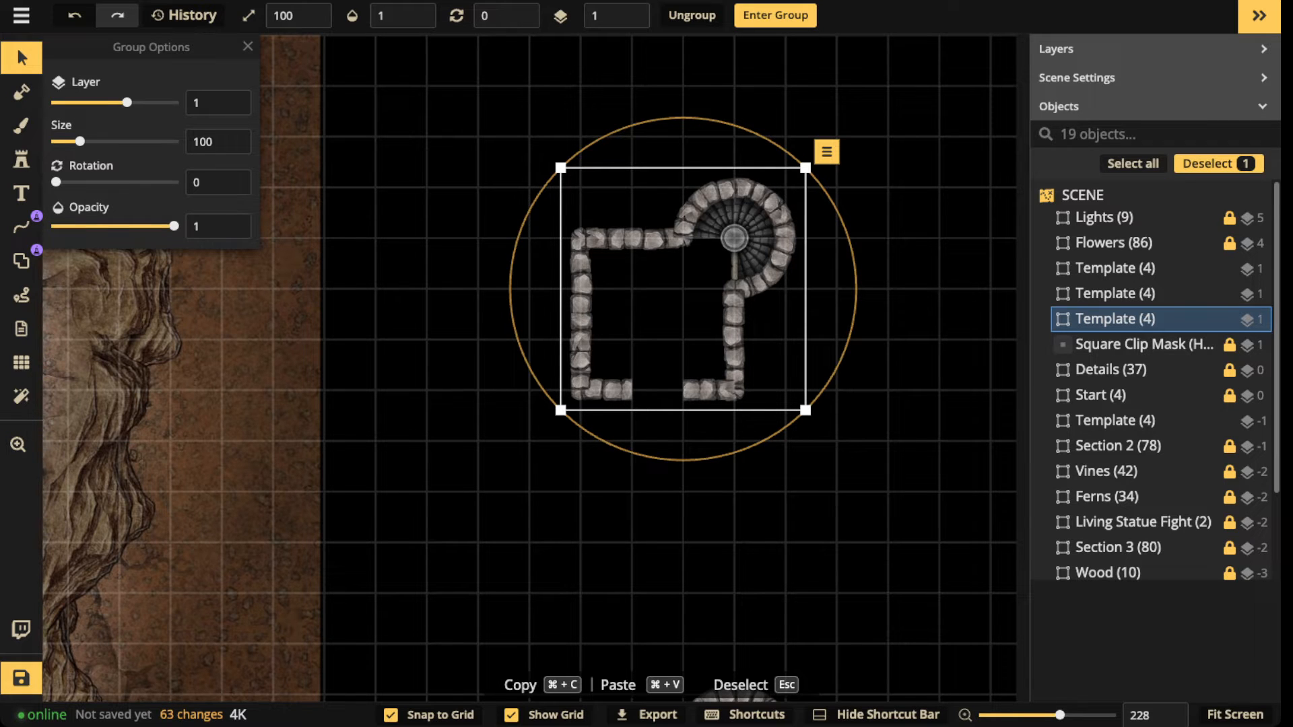
pyautogui.scroll(-4, 626, 306)
# Step: Look over the whole dungeon map, from the column of Template copies to the campfire room and the round room
pyautogui.click(525, 364)
pyautogui.moveTo(525, 363); pyautogui.dragTo(950, 213)
pyautogui.scroll(-5, 499, 269)
pyautogui.moveTo(499, 270); pyautogui.dragTo(523, 238)
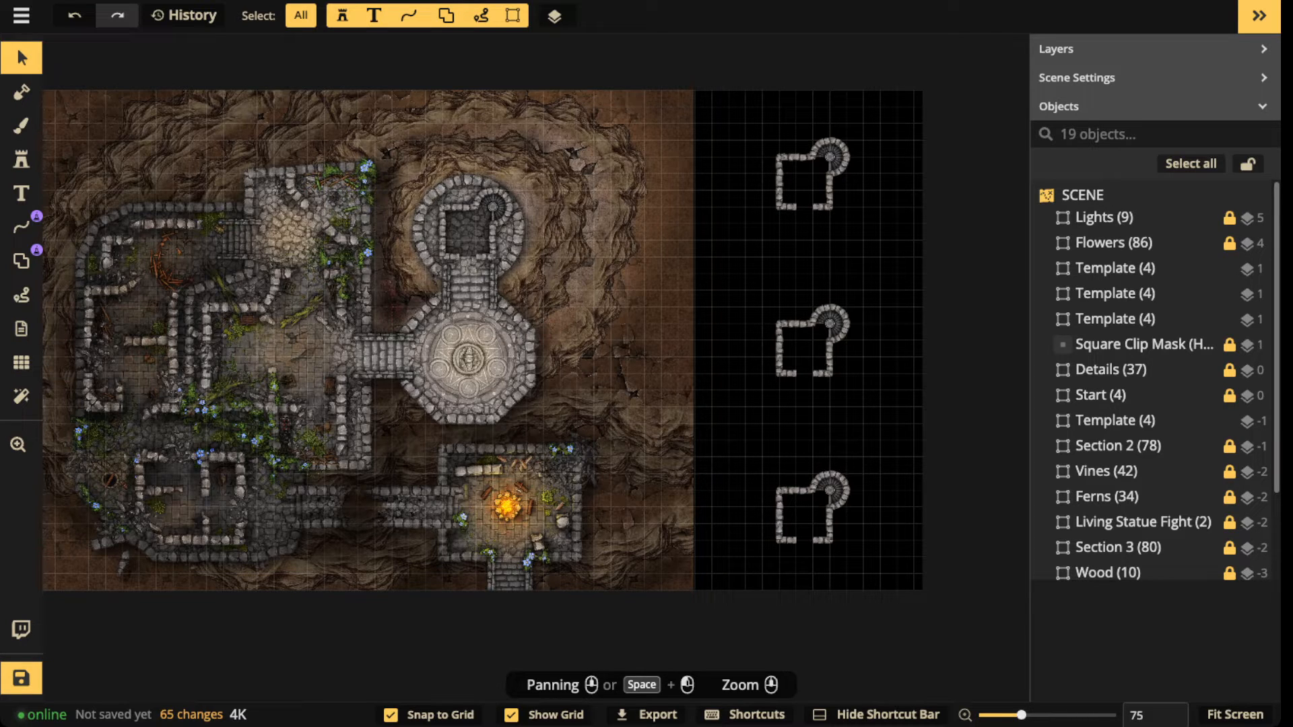
pyautogui.scroll(5, 465, 244)
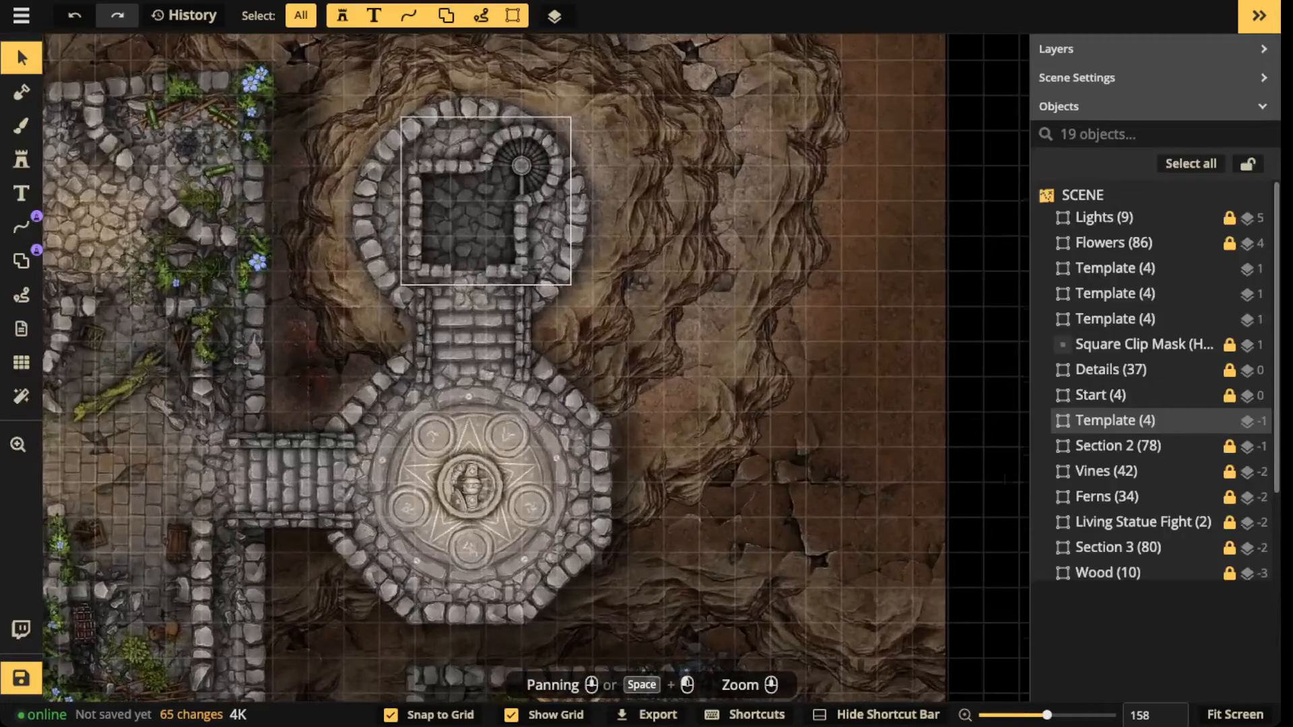
pyautogui.scroll(3, 467, 245)
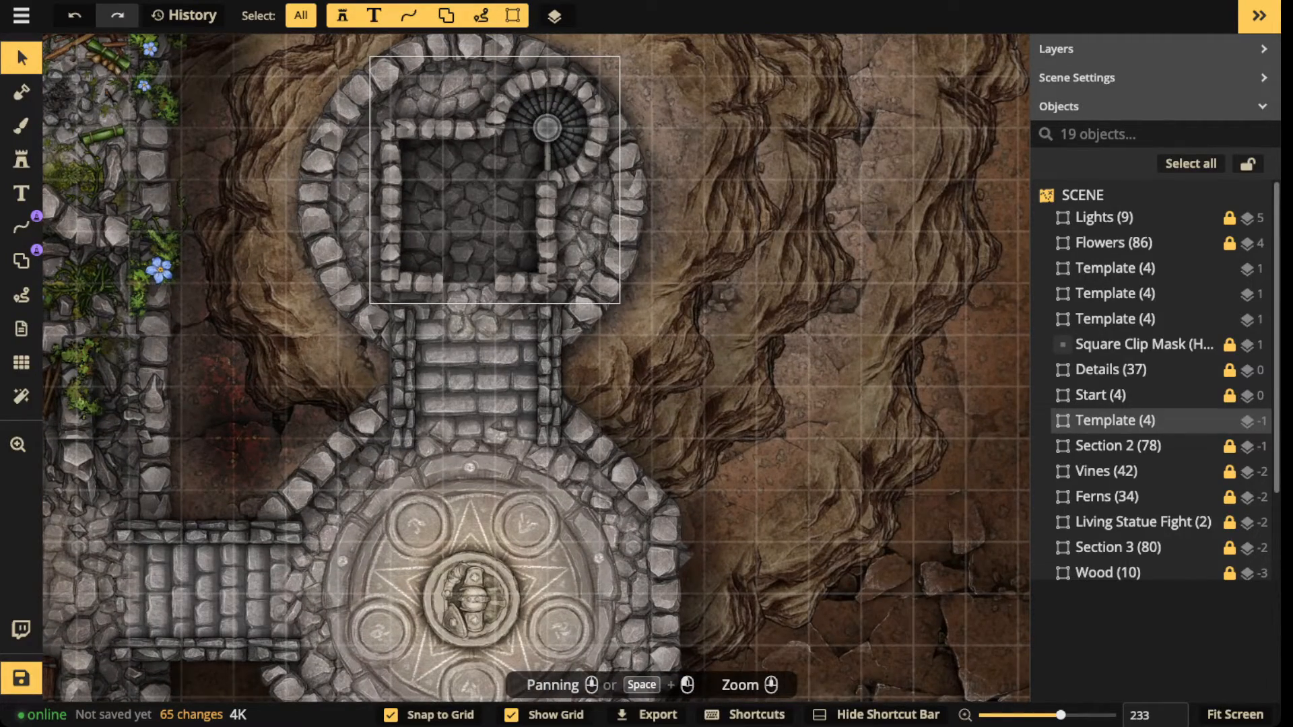
pyautogui.scroll(-5, 340, 451)
pyautogui.moveTo(330, 465); pyautogui.dragTo(659, 43)
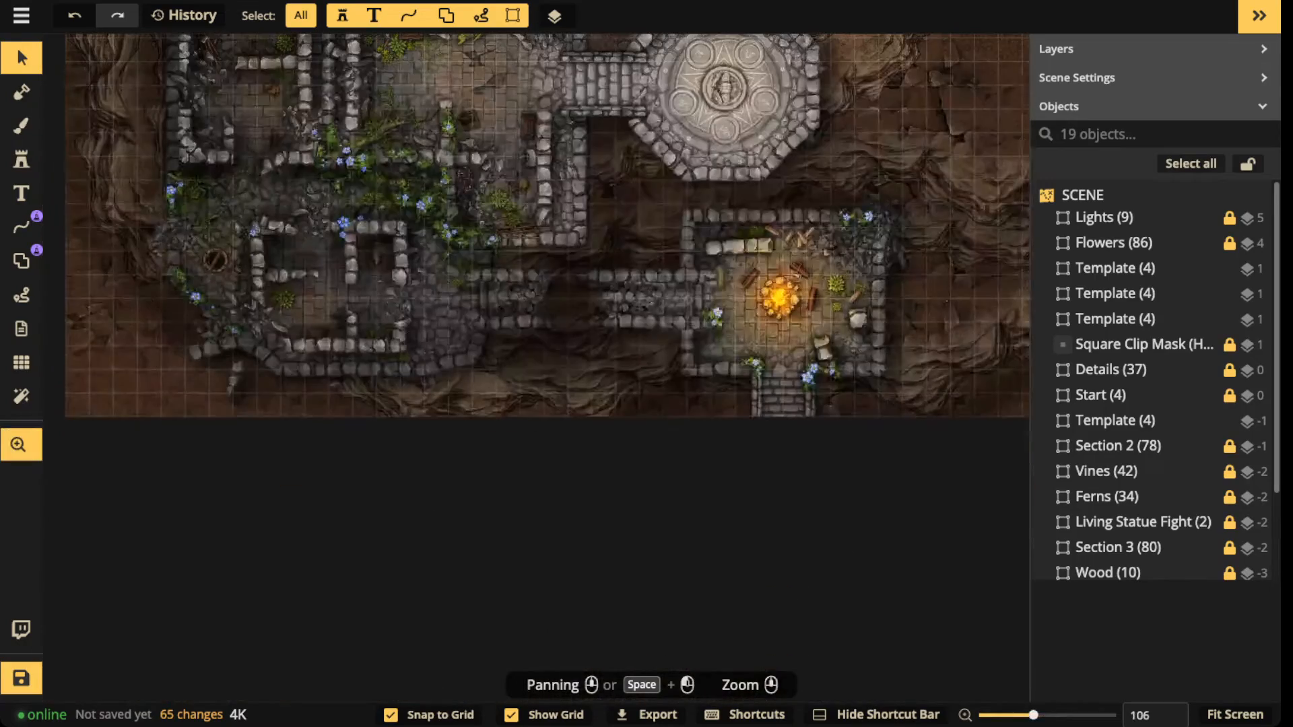
pyautogui.moveTo(796, 275); pyautogui.dragTo(767, 475)
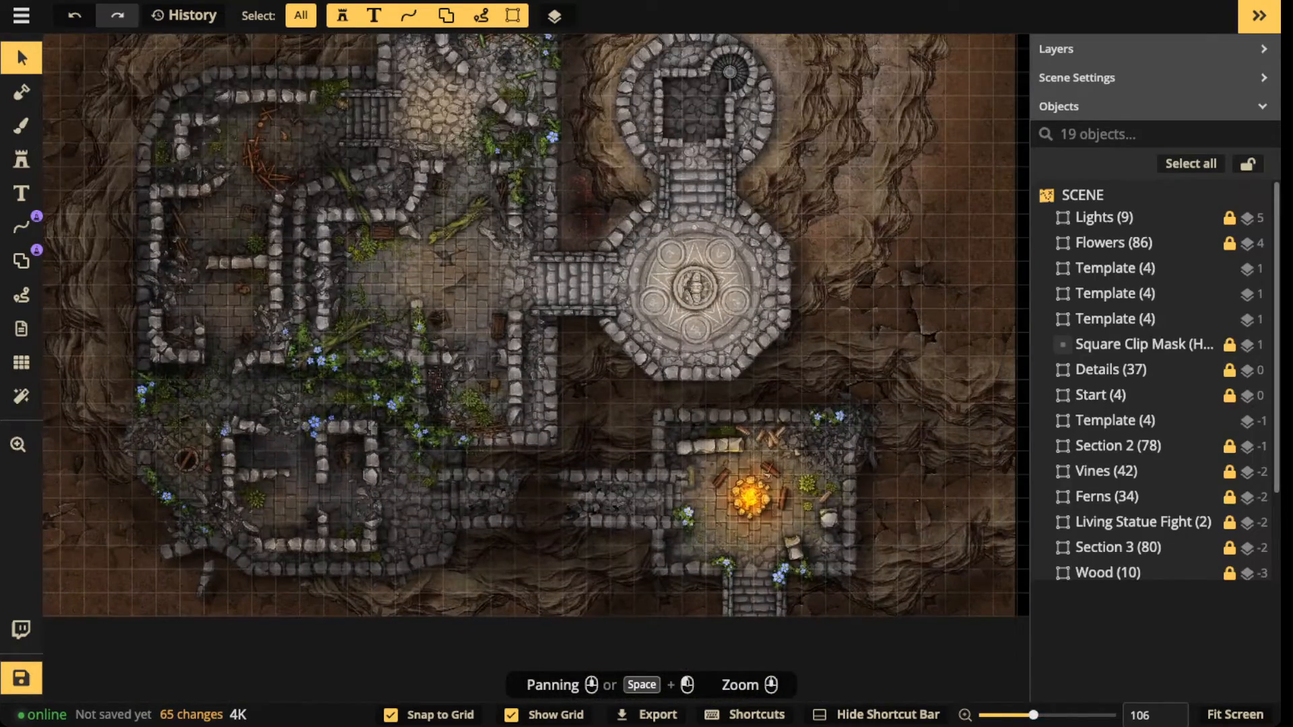
pyautogui.scroll(3, 693, 291)
pyautogui.moveTo(693, 290); pyautogui.dragTo(527, 578)
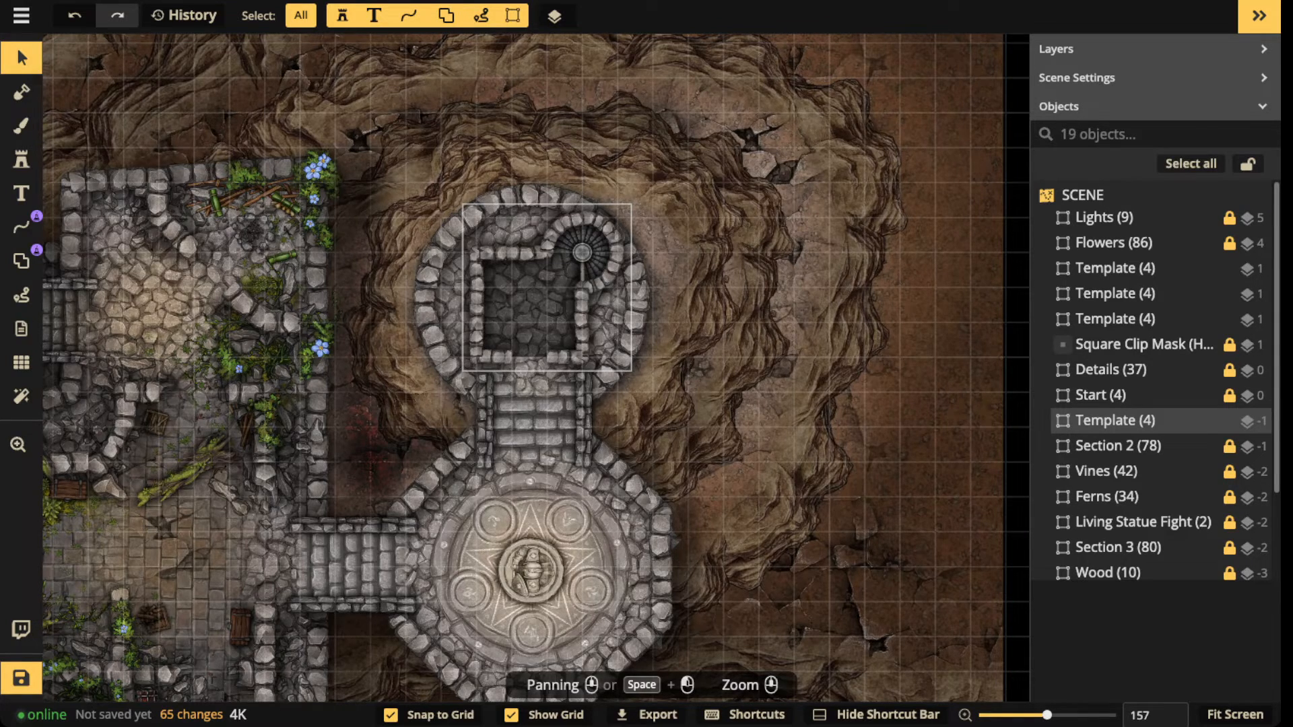
# Step: Enter the round room's Template group and place a straight Brick Stairs stamp of size 14 in the inner room's doorway
pyautogui.scroll(10, 535, 281)
pyautogui.click(536, 283)
pyautogui.scroll(-3, 550, 309)
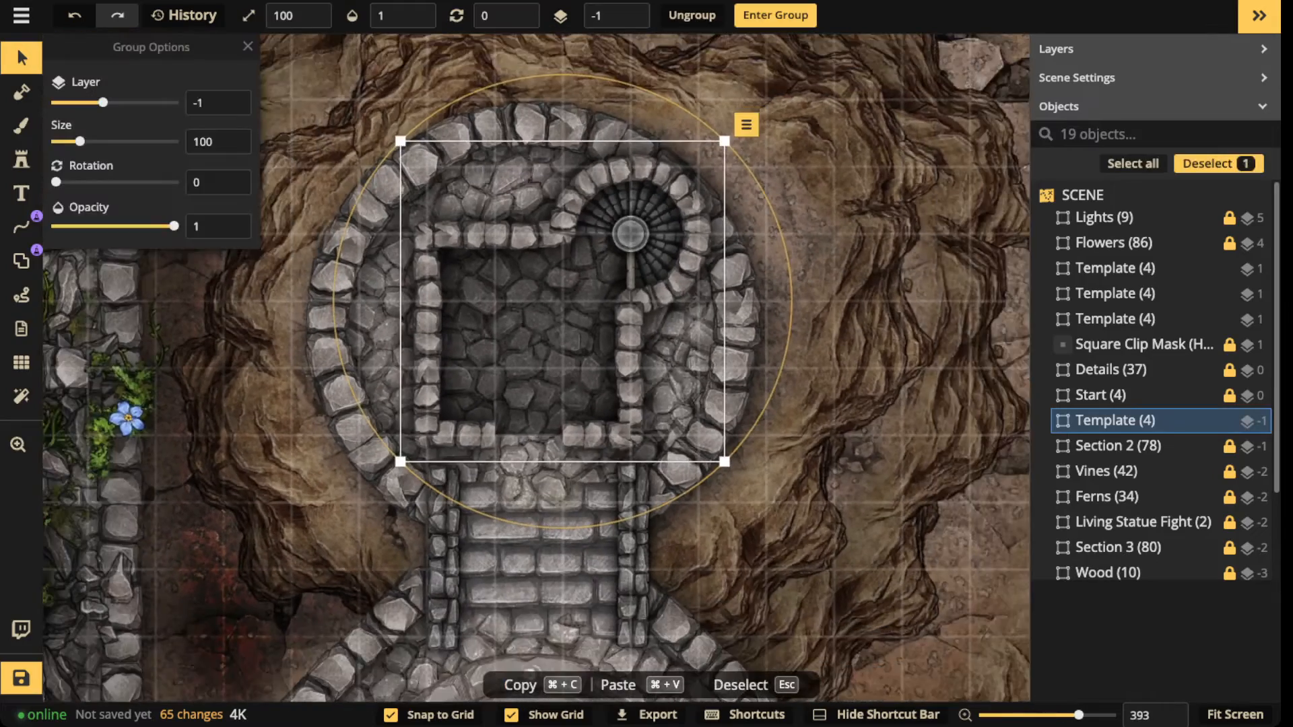
pyautogui.scroll(2, 547, 309)
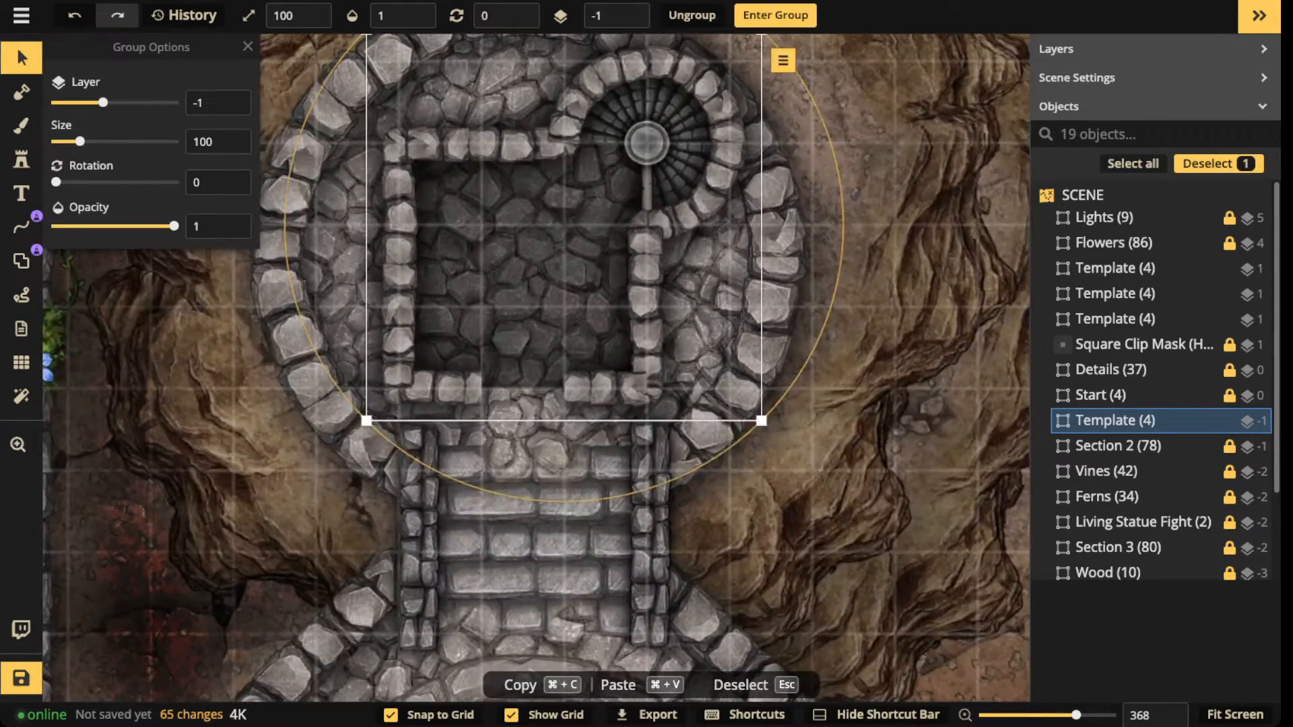
pyautogui.doubleClick(646, 269)
pyautogui.click(22, 160)
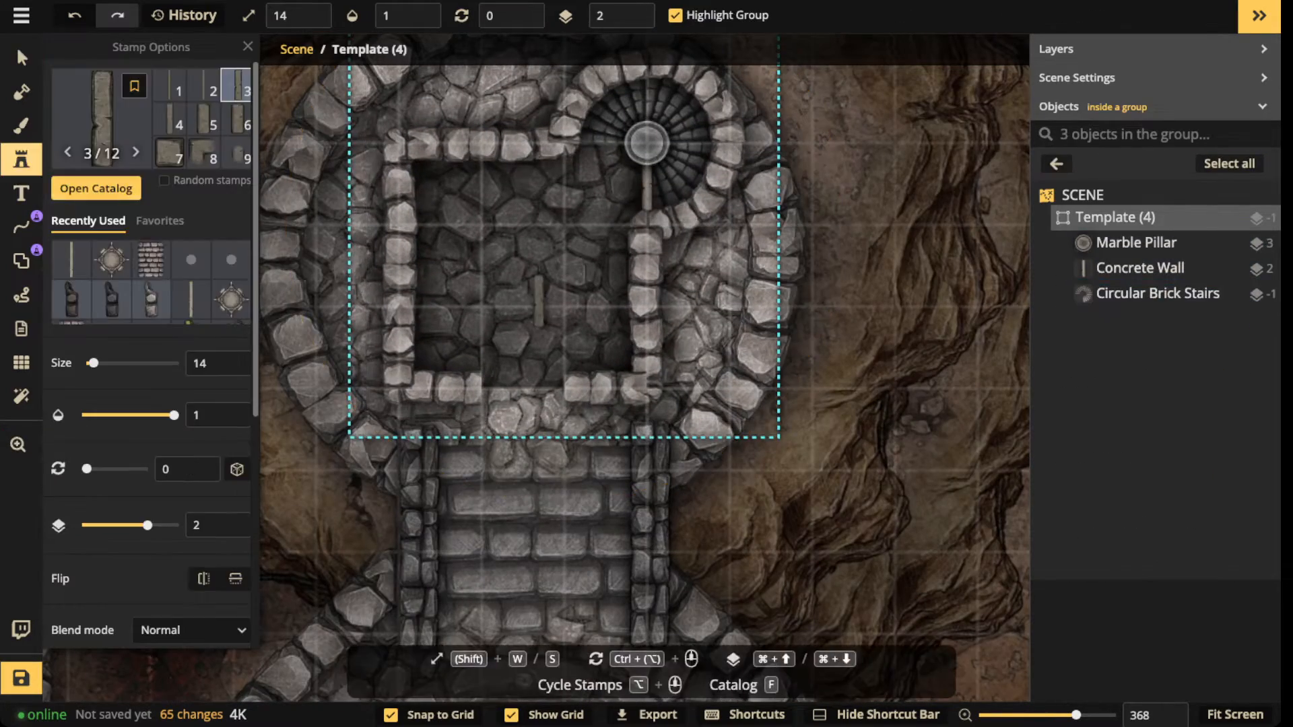
pyautogui.click(151, 259)
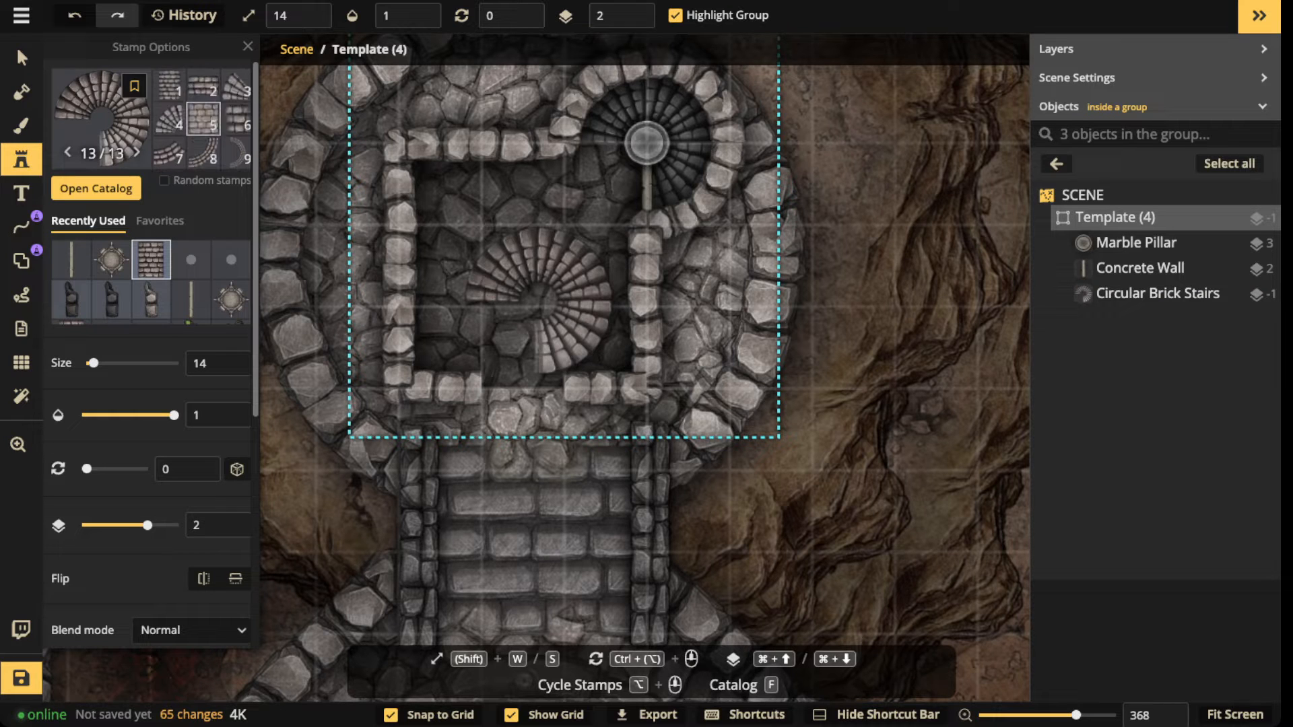
pyautogui.scroll(3, 532, 303)
pyautogui.scroll(4, 508, 347)
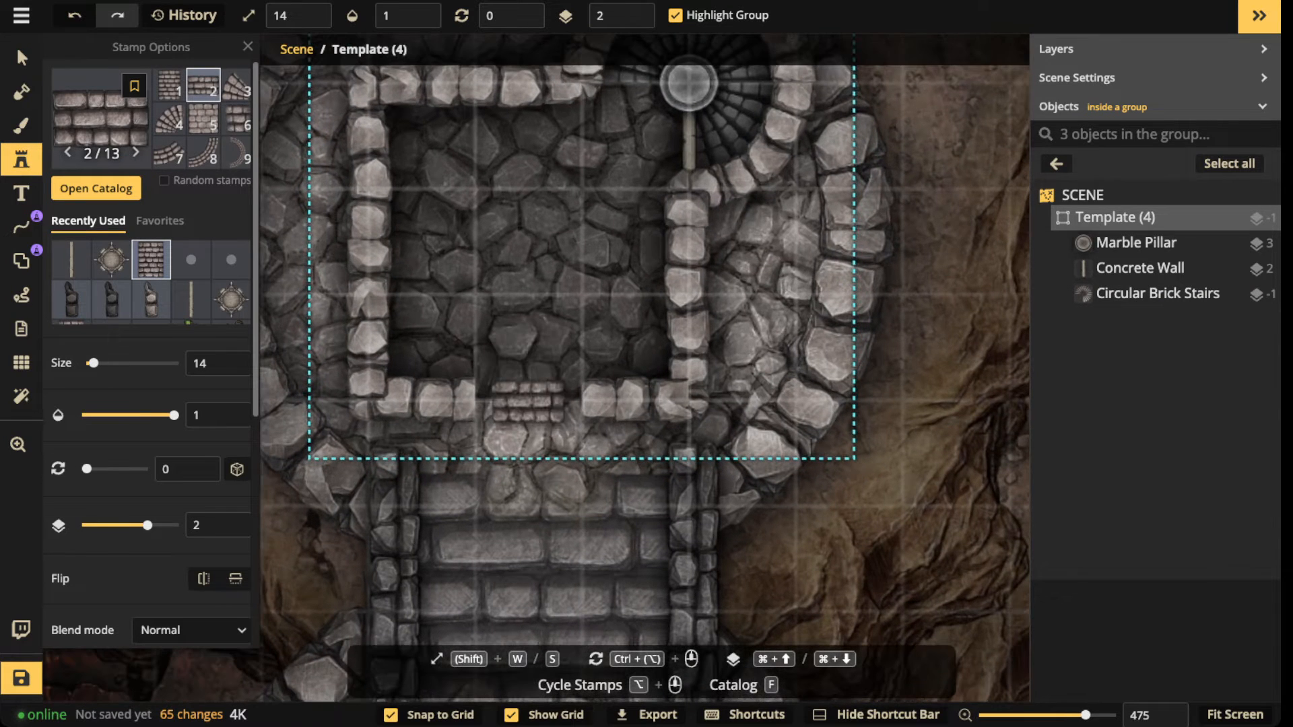
pyautogui.click(529, 402)
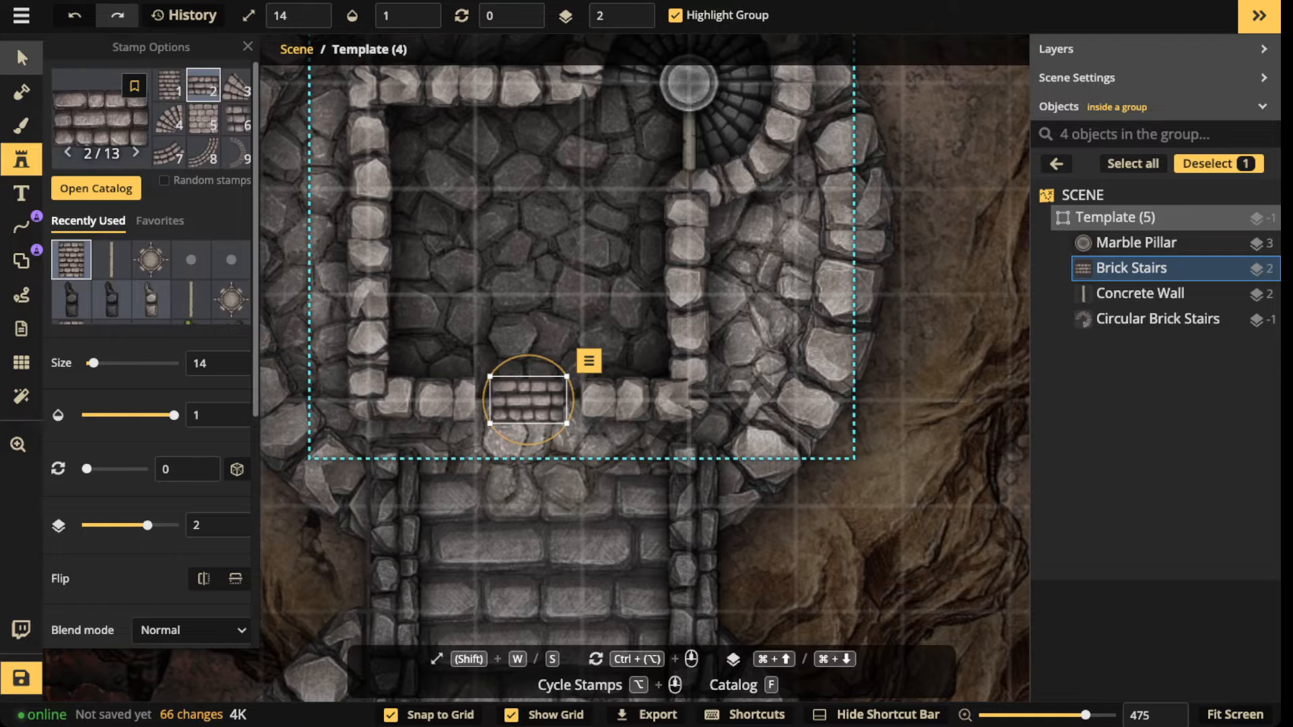
# Step: Darken the doorway's Brick Stairs to a brightness of 70 and stretch their width to 206
pyautogui.click(22, 58)
pyautogui.scroll(-2, 151, 377)
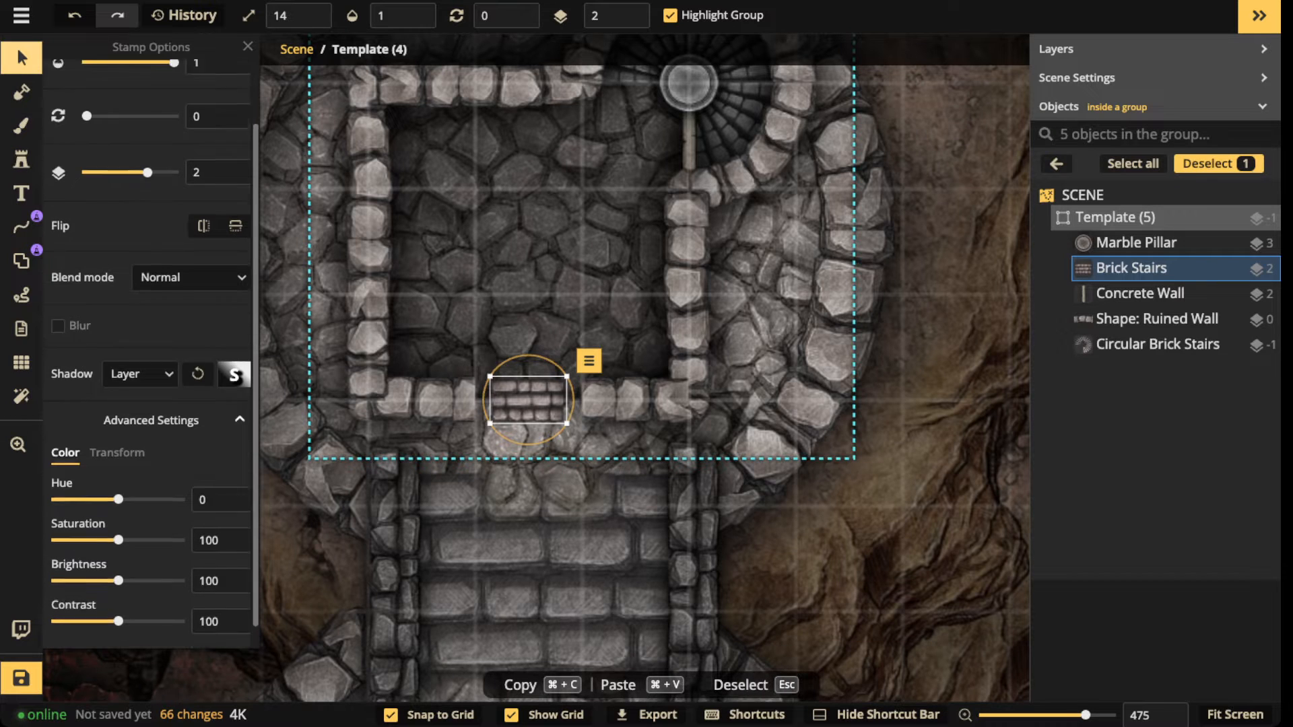
pyautogui.moveTo(118, 558); pyautogui.dragTo(100, 559)
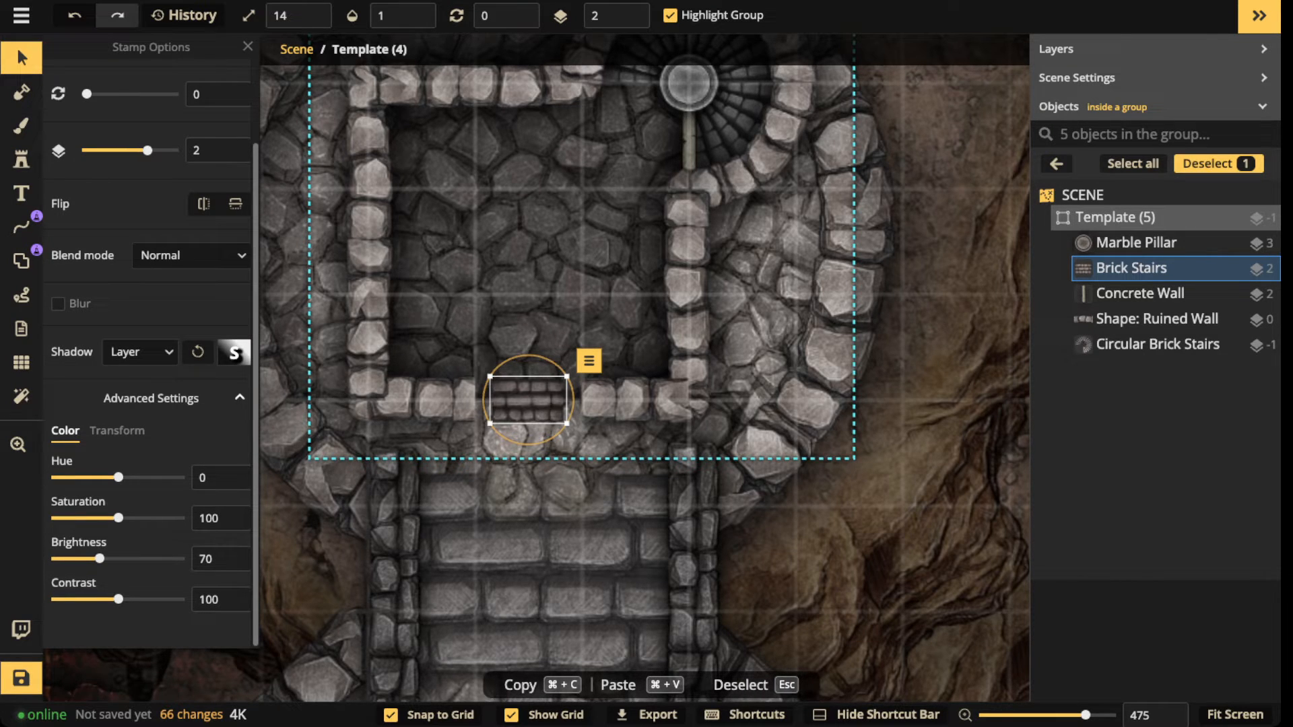
pyautogui.click(117, 431)
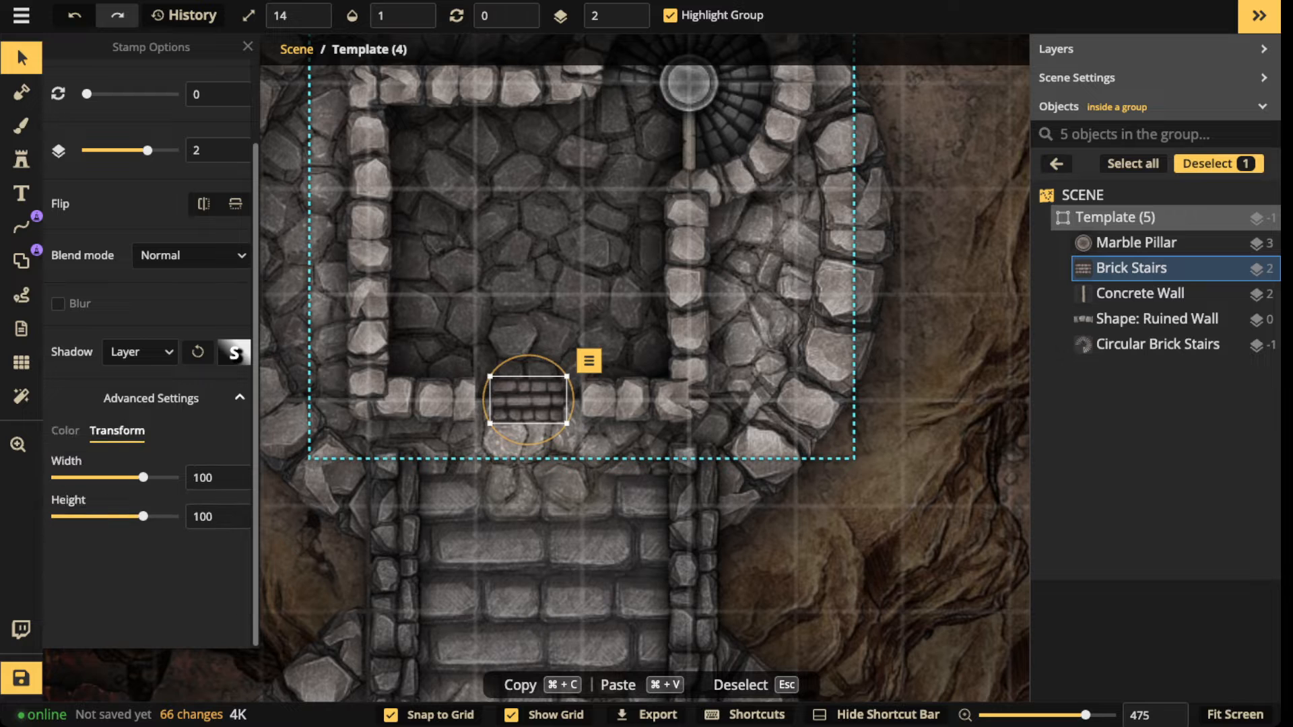
pyautogui.moveTo(143, 477); pyautogui.dragTo(157, 478)
# Step: Lower the Brick Stairs to layer -1 so they sit beneath the ruined wall
pyautogui.click(629, 22)
pyautogui.click(629, 22)
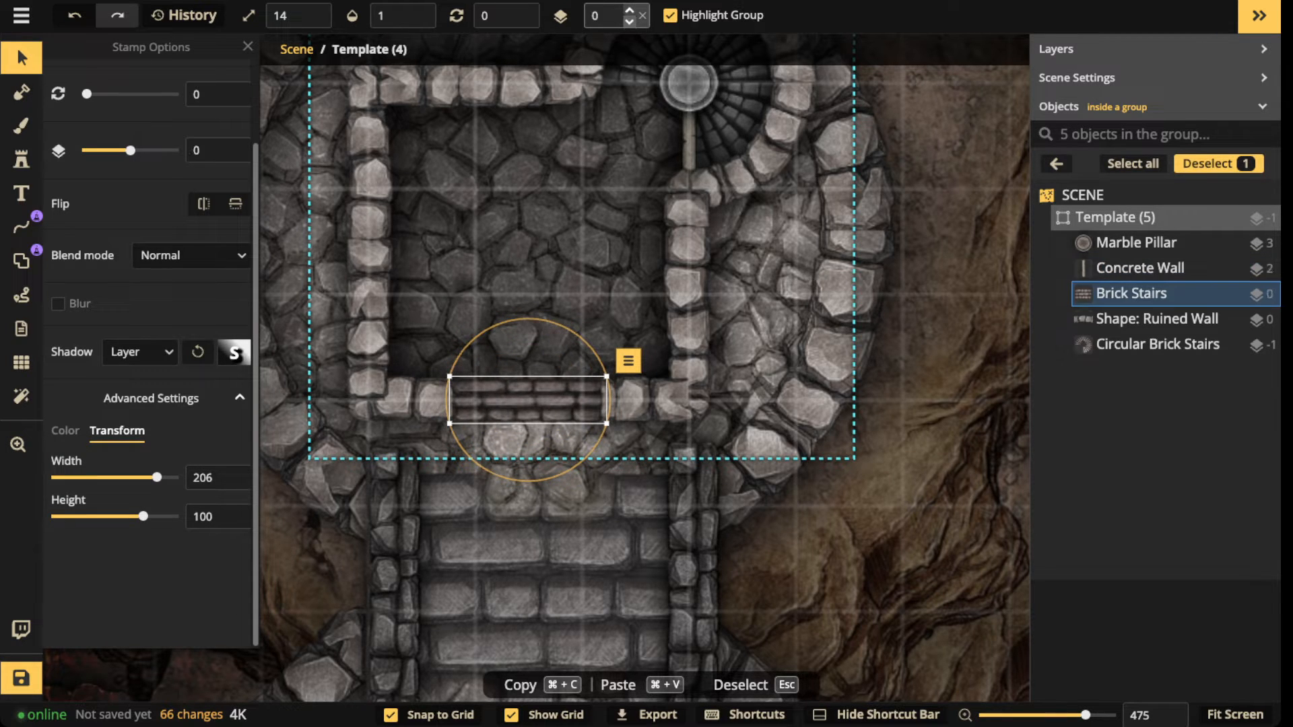
pyautogui.click(629, 22)
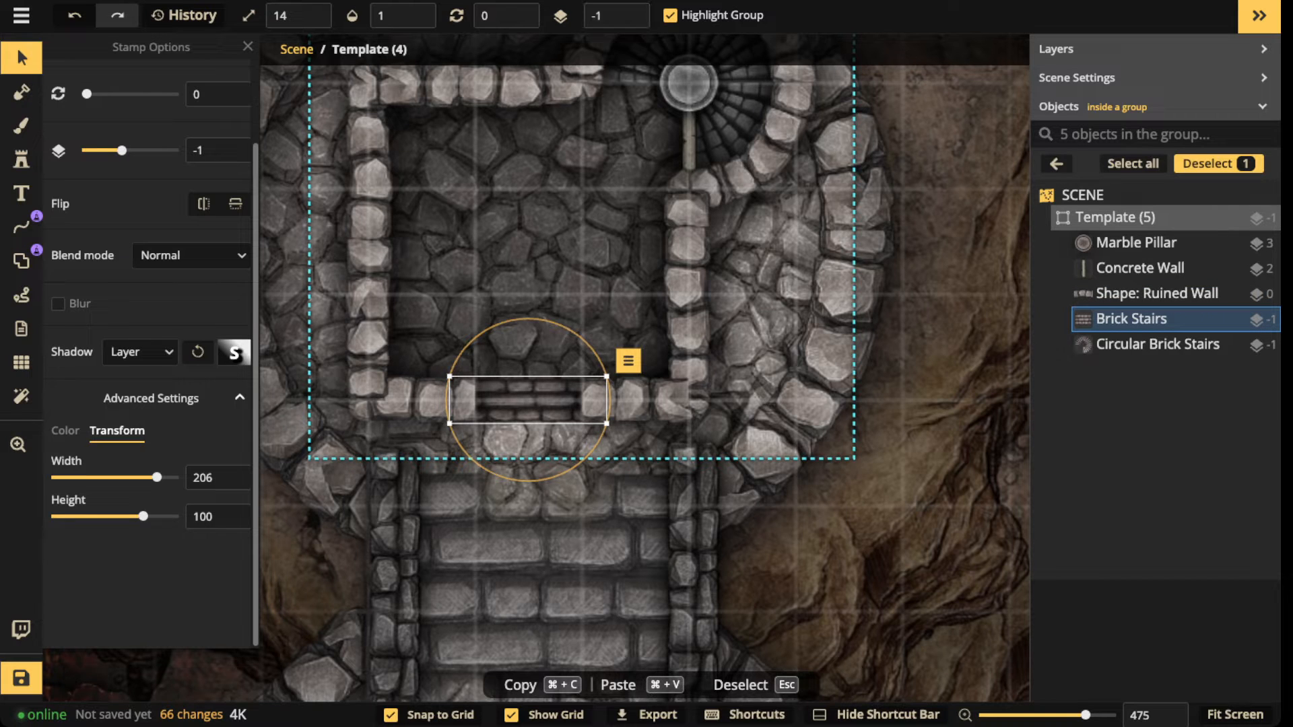
# Step: Set the Brick Stairs' brightness to 59 and leave the Template group
pyautogui.click(65, 431)
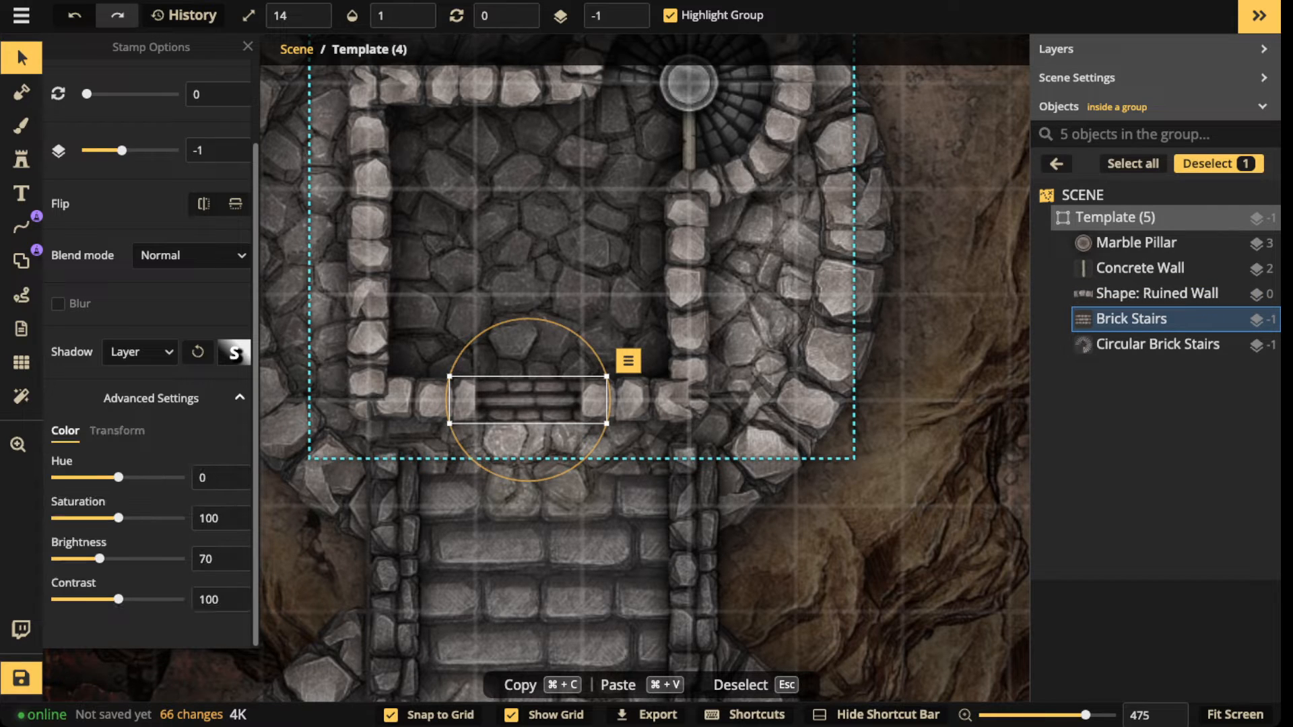
pyautogui.moveTo(99, 559); pyautogui.dragTo(93, 559)
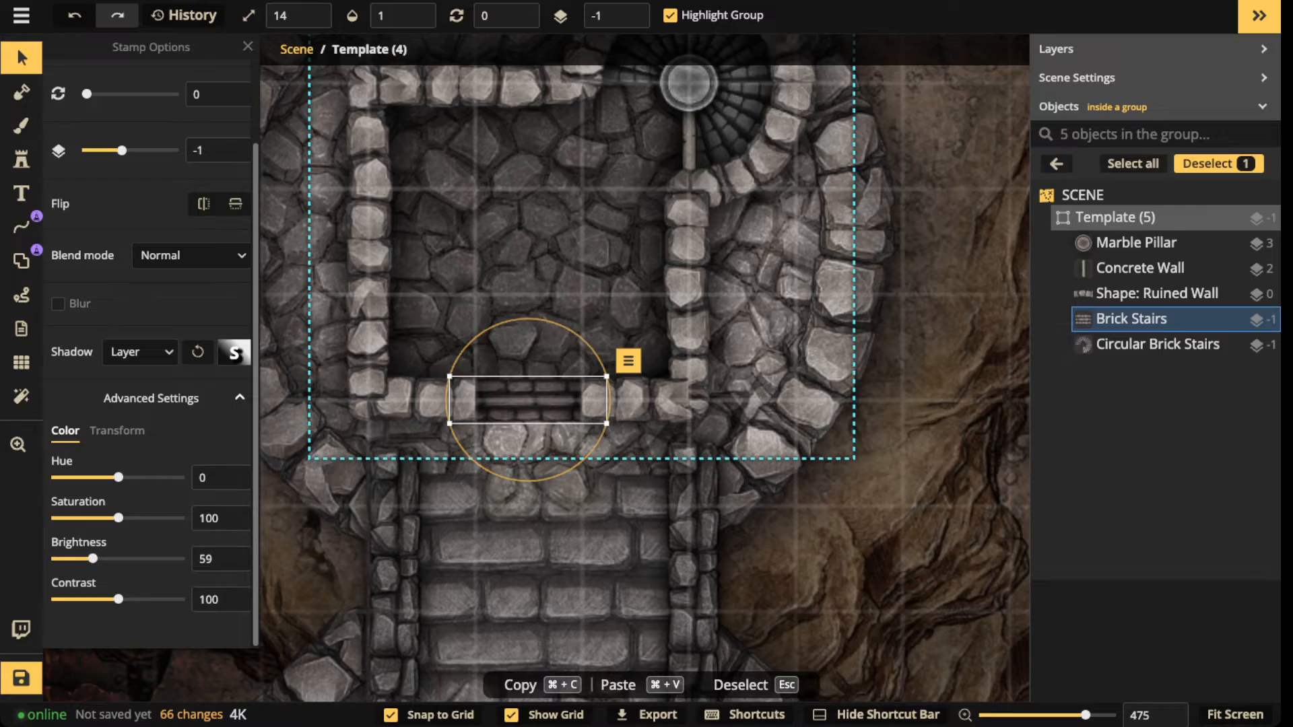
pyautogui.scroll(1, 636, 537)
pyautogui.scroll(5, 584, 446)
pyautogui.press('Escape')
pyautogui.scroll(-10, 494, 362)
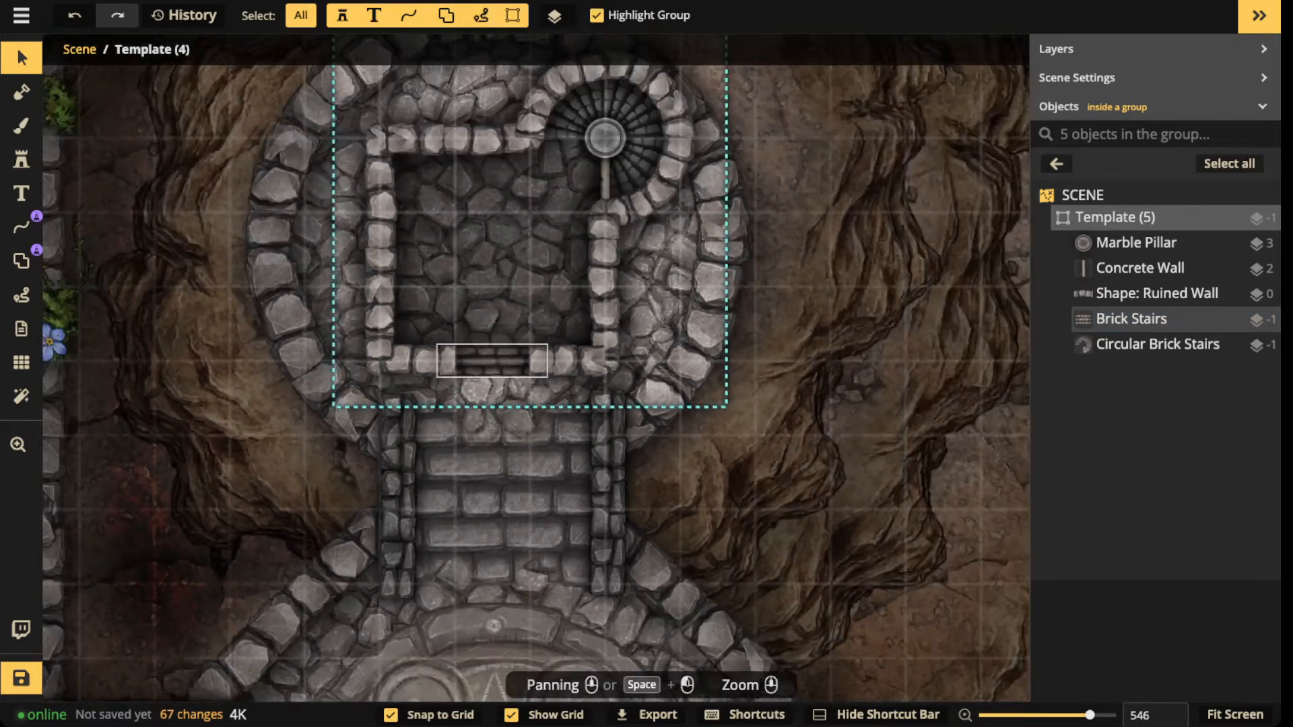
pyautogui.press('Escape')
pyautogui.moveTo(522, 246); pyautogui.dragTo(539, 359)
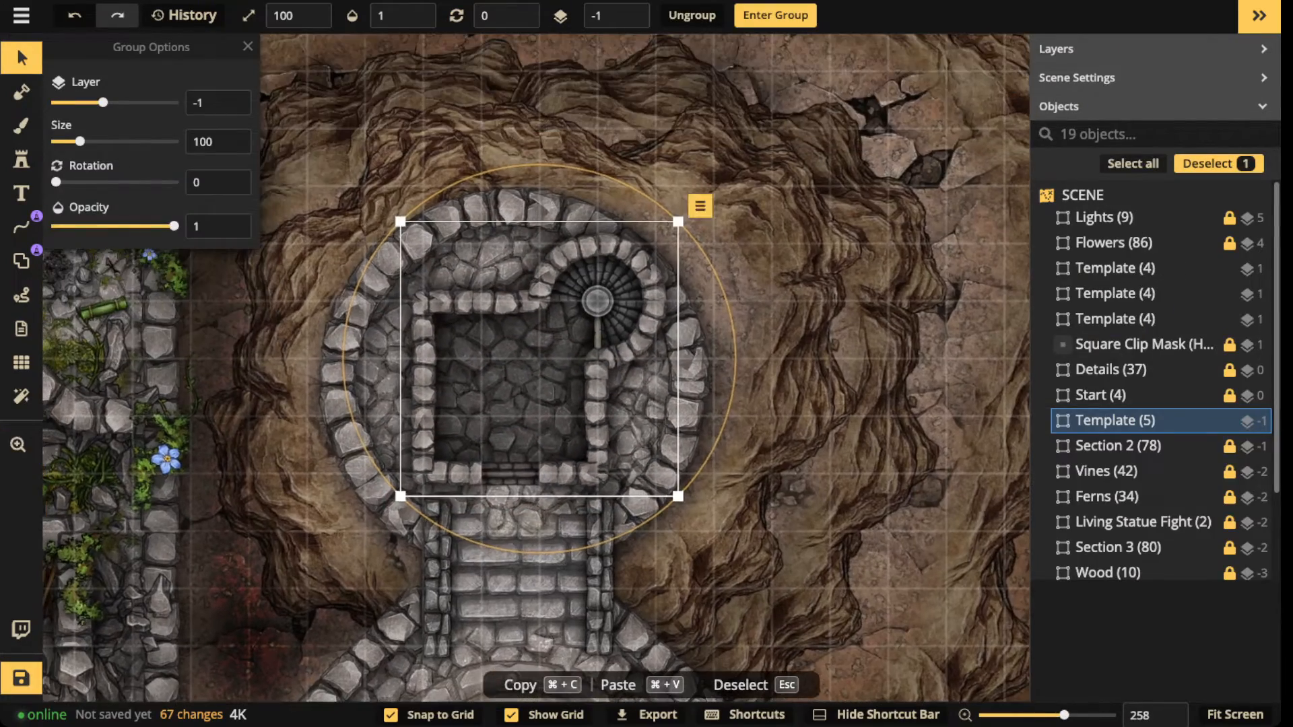
pyautogui.click(775, 15)
pyautogui.press('Escape')
pyautogui.scroll(6, 530, 357)
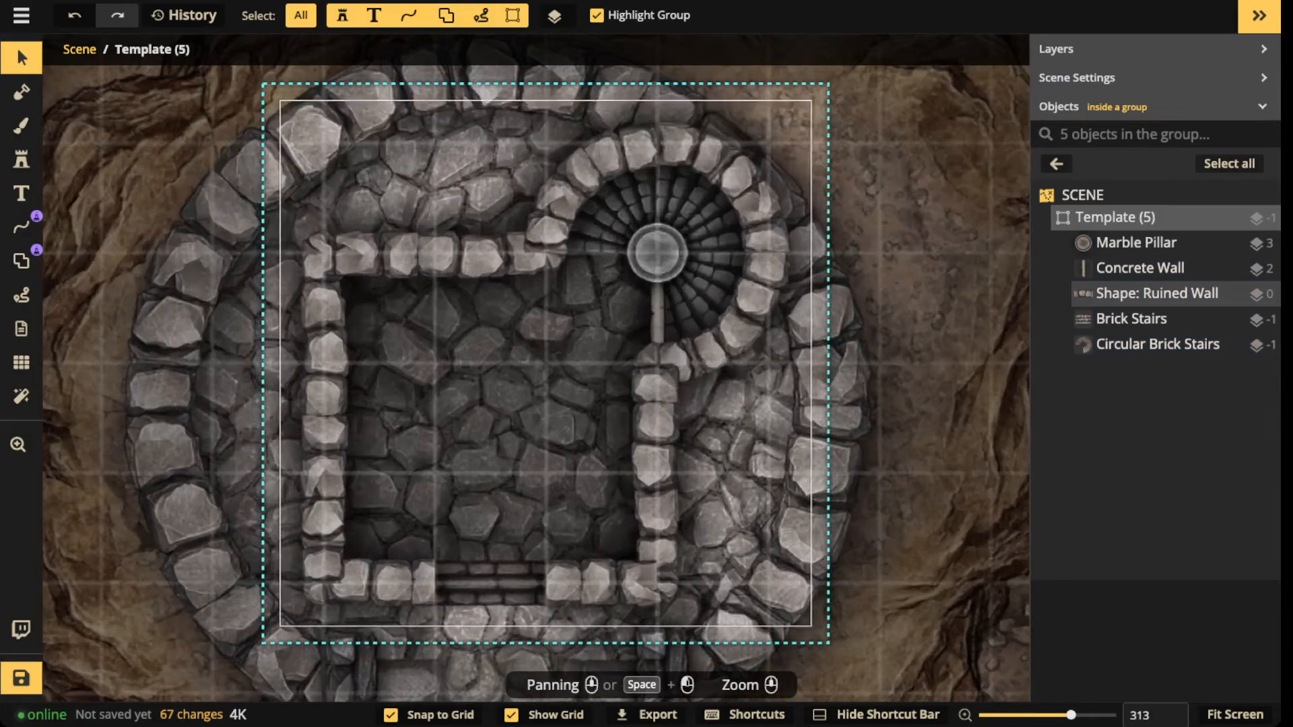
pyautogui.click(657, 308)
pyautogui.press('Escape')
pyautogui.press('Escape')
pyautogui.press('Escape')
pyautogui.moveTo(539, 377); pyautogui.dragTo(519, 326)
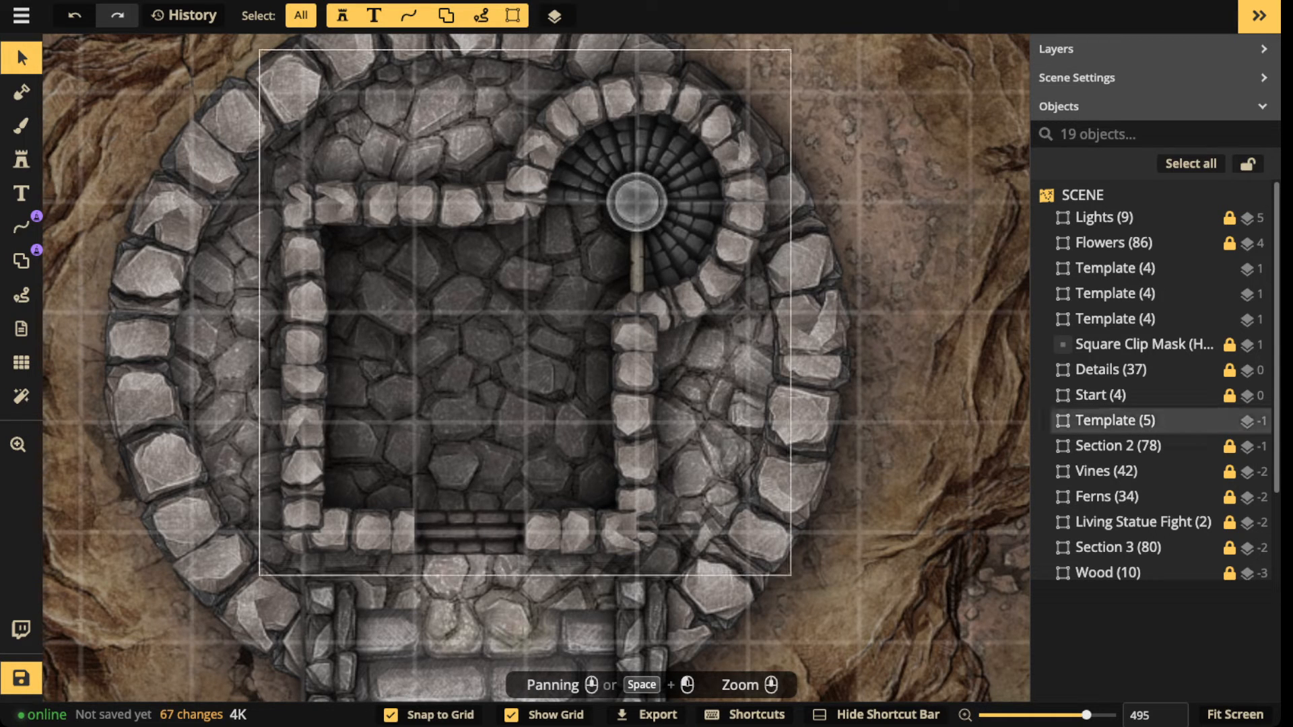
# Step: Enter the round room's Template group and pick the Core pack's round wooden table by searching the stamp catalog for "table"
pyautogui.doubleClick(1115, 421)
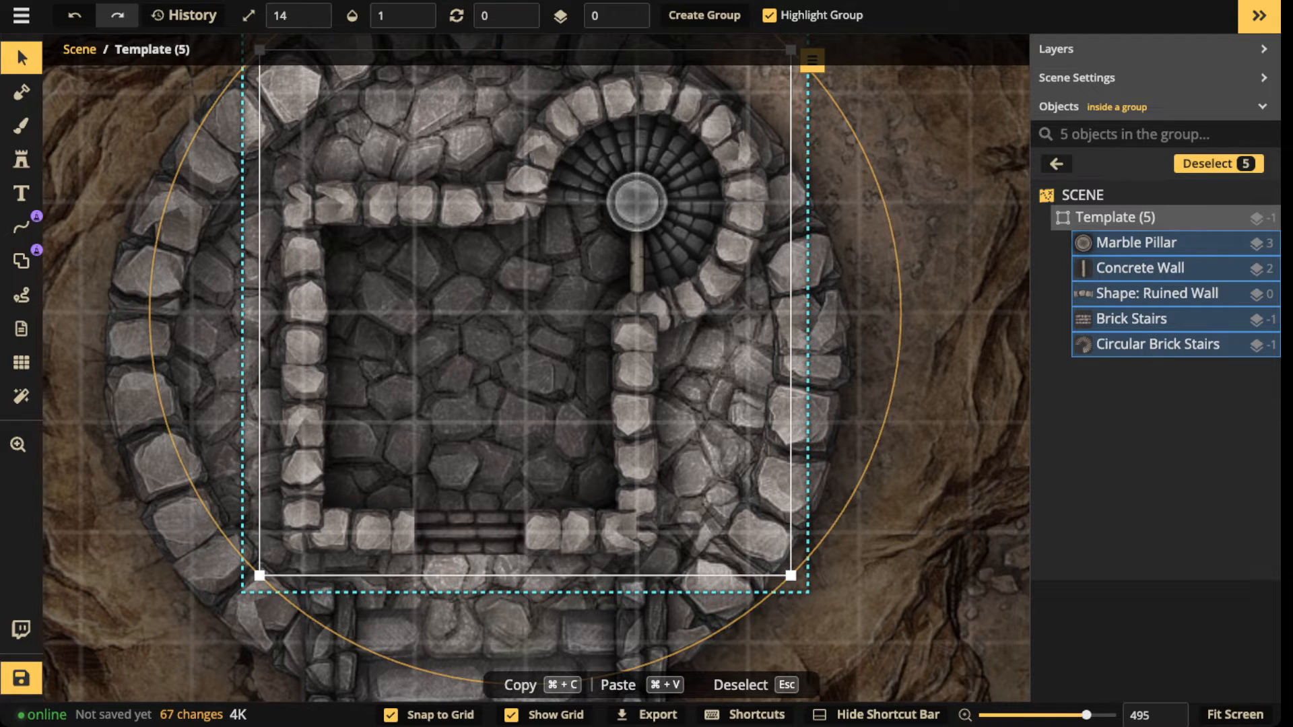
pyautogui.scroll(3, 458, 297)
pyautogui.scroll(-2, 417, 333)
pyautogui.scroll(-3, 418, 333)
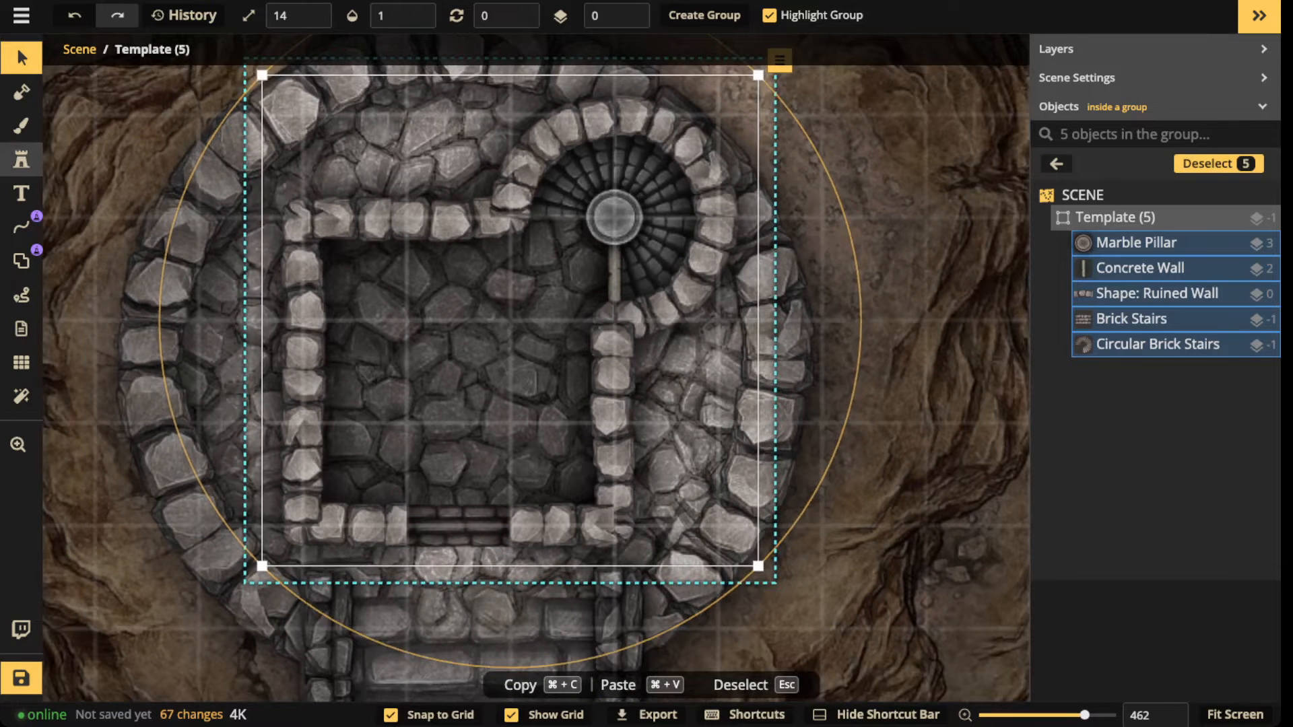
pyautogui.click(22, 160)
pyautogui.click(89, 191)
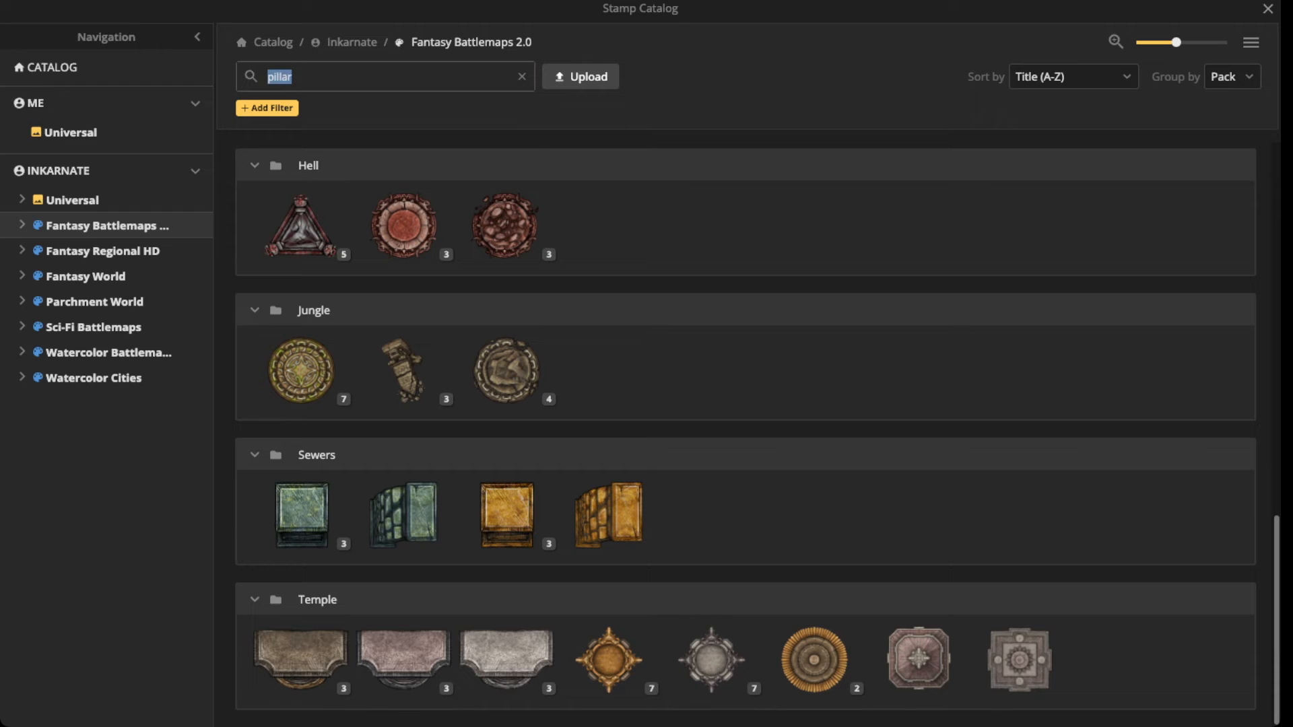
pyautogui.write('table')
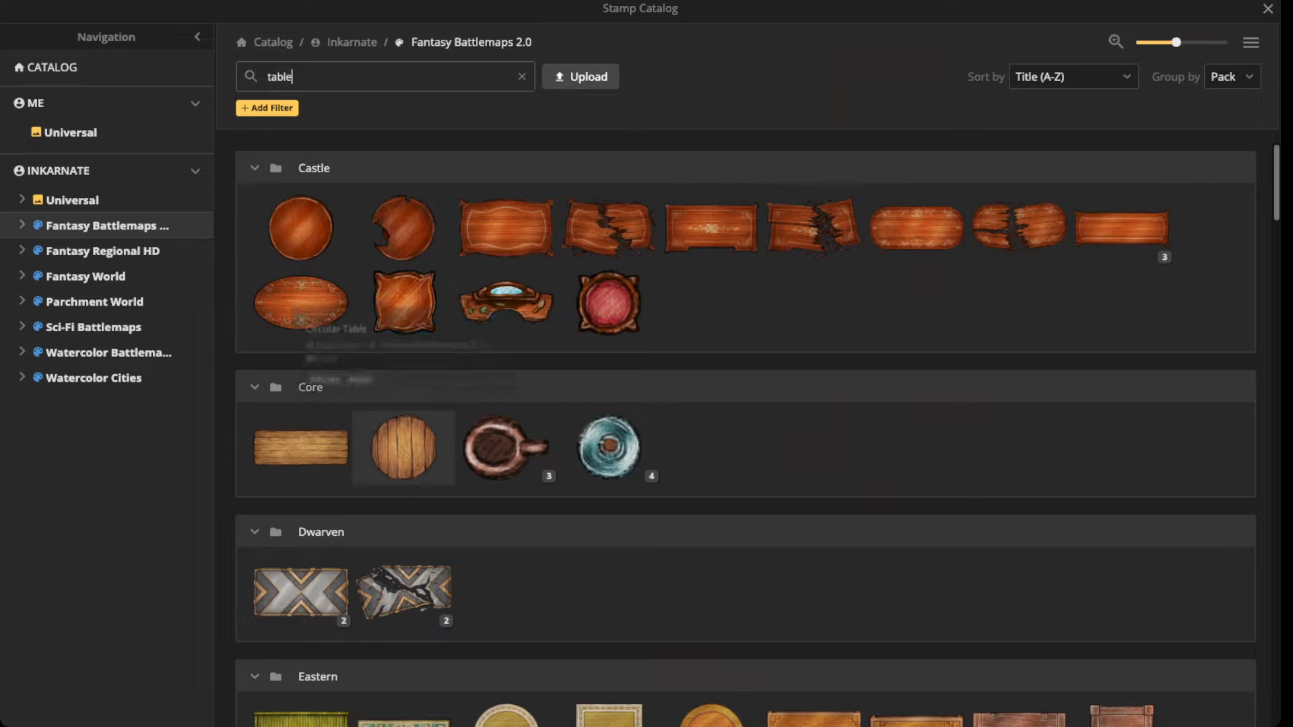
pyautogui.click(404, 448)
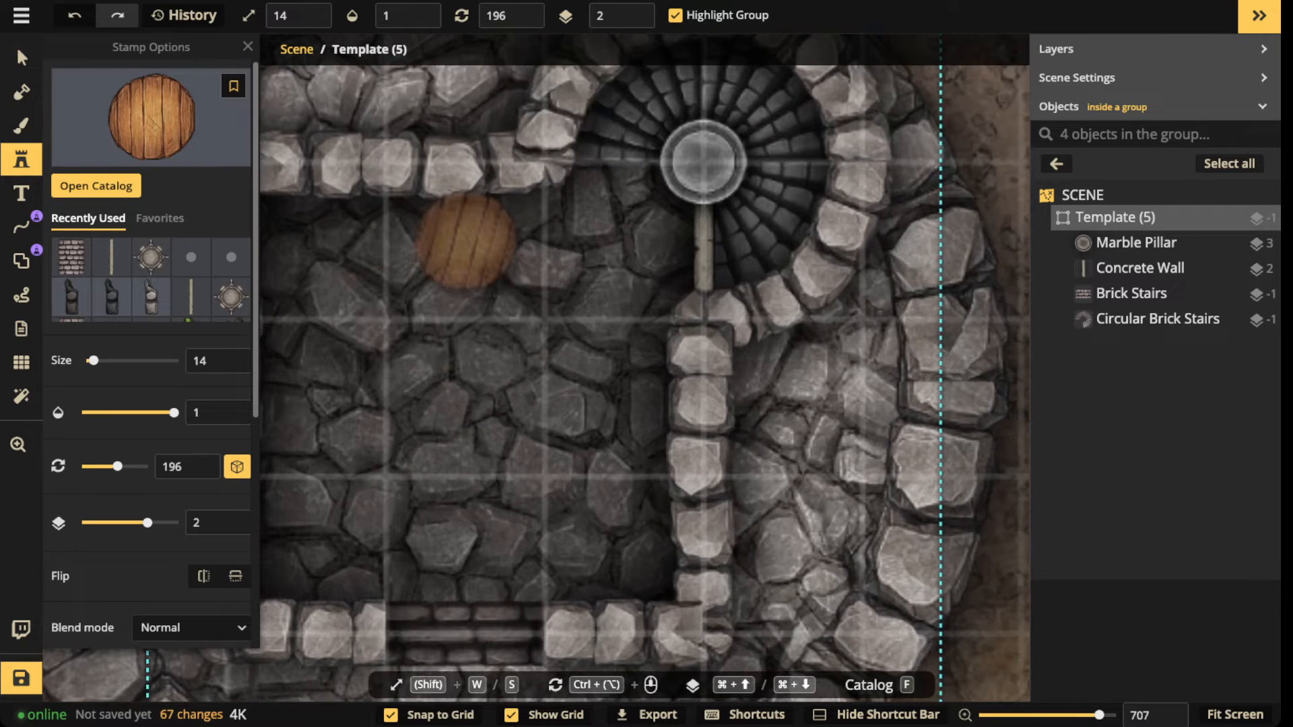
# Step: Turn off grid snapping and place the Circular Table at size 14, rotated 121, near the inner room's upper-left corner
pyautogui.click(390, 714)
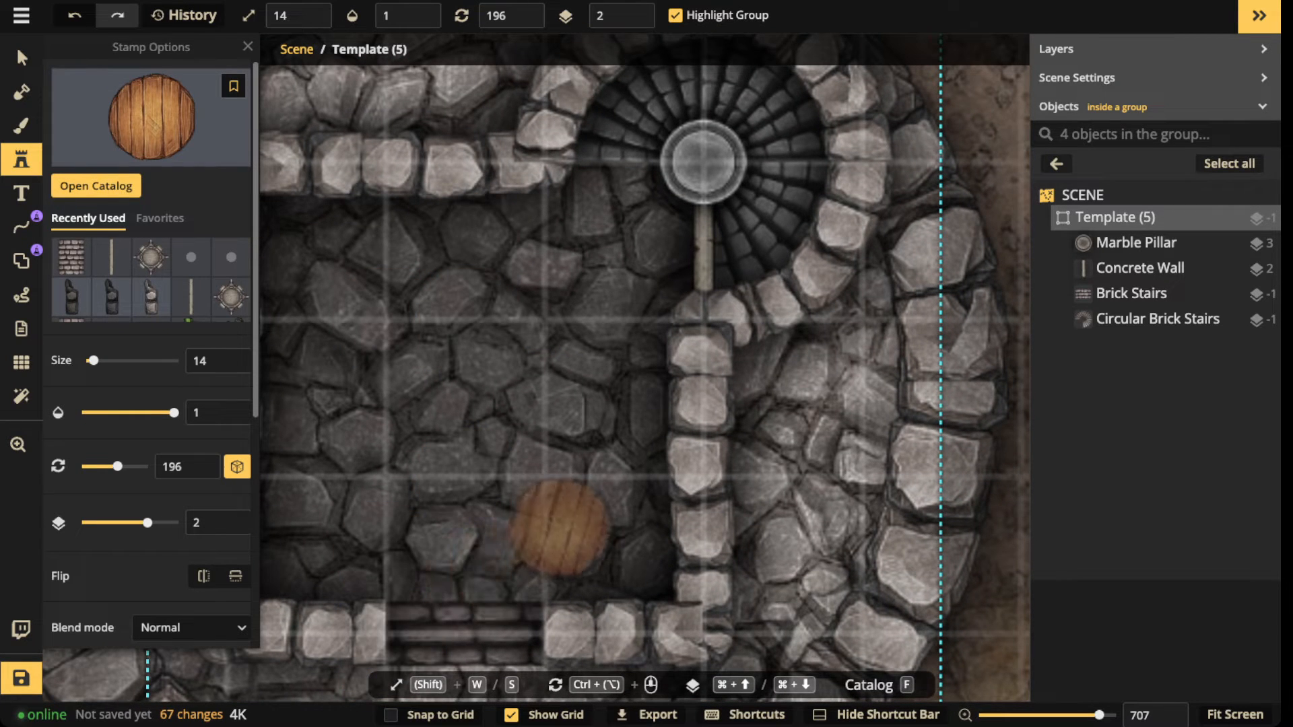
pyautogui.scroll(-5, 601, 532)
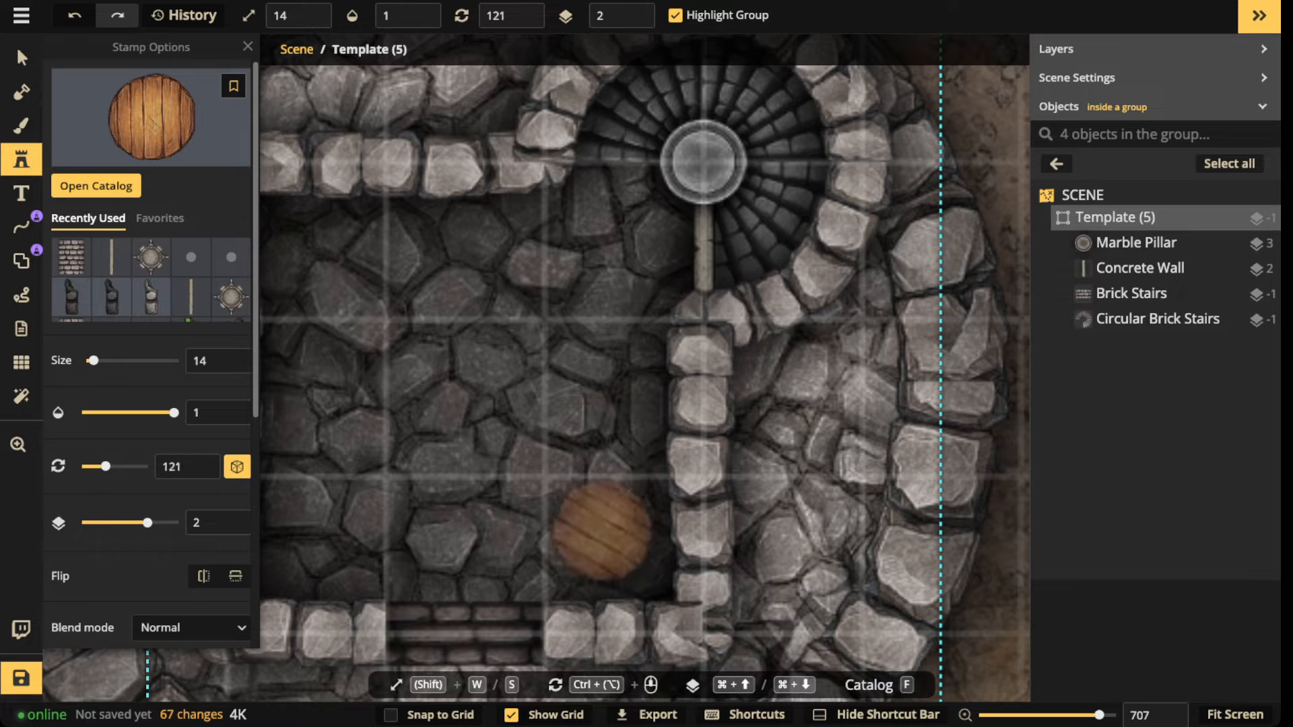
pyautogui.hscroll(-6, 432, 384)
pyautogui.click(544, 293)
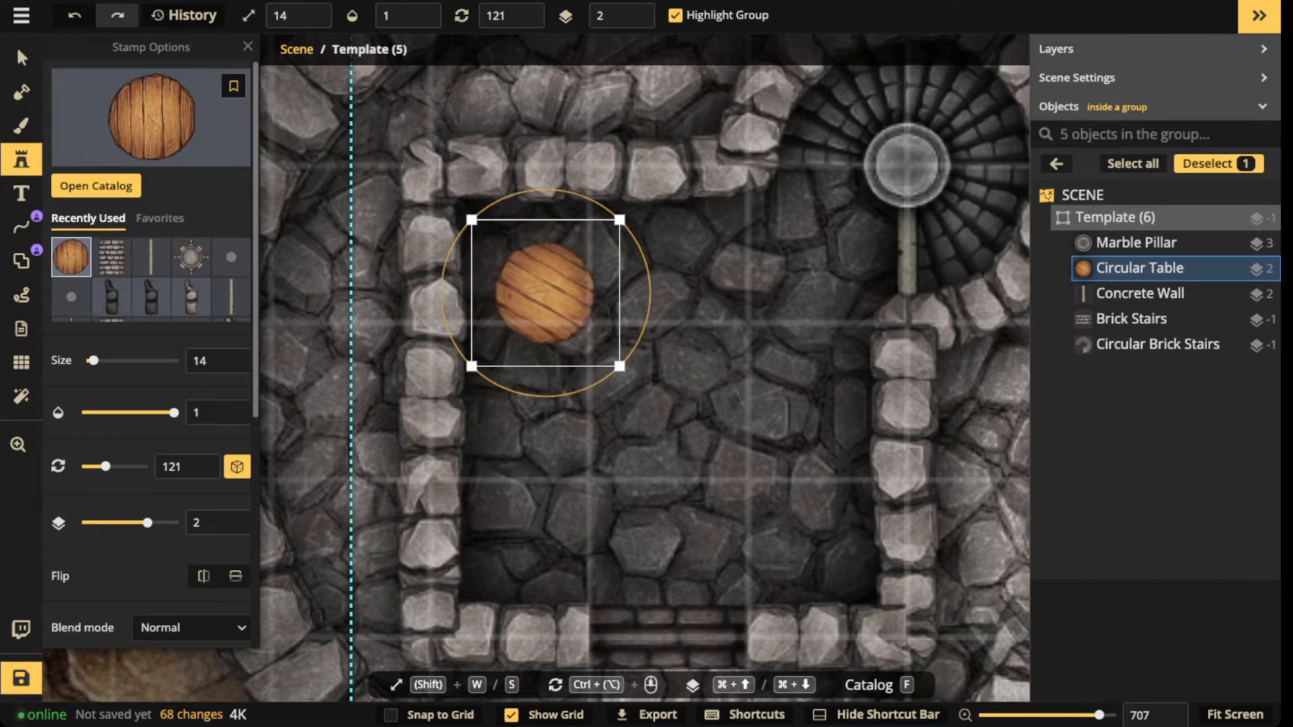
# Step: Give the table a custom shadow with horizontal and vertical offsets of 0, blur 12.8 and intensity 1.59
pyautogui.click(21, 57)
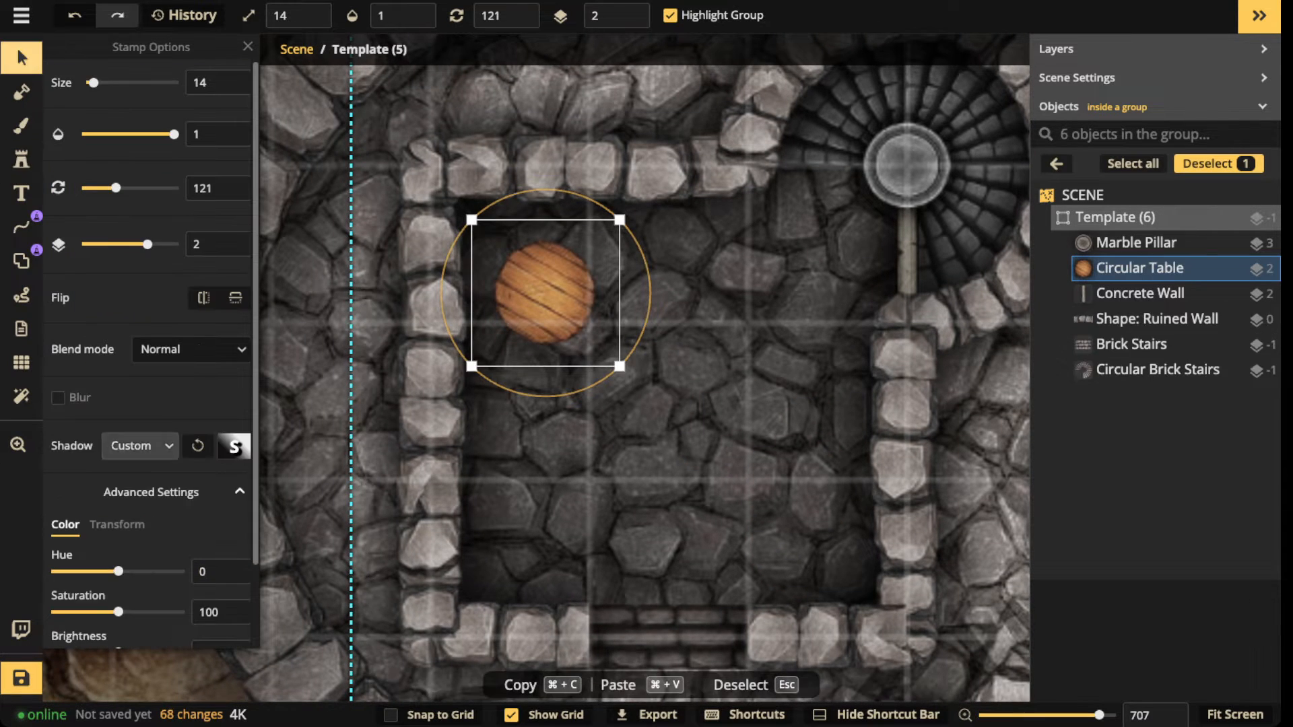
pyautogui.click(140, 446)
pyautogui.click(144, 569)
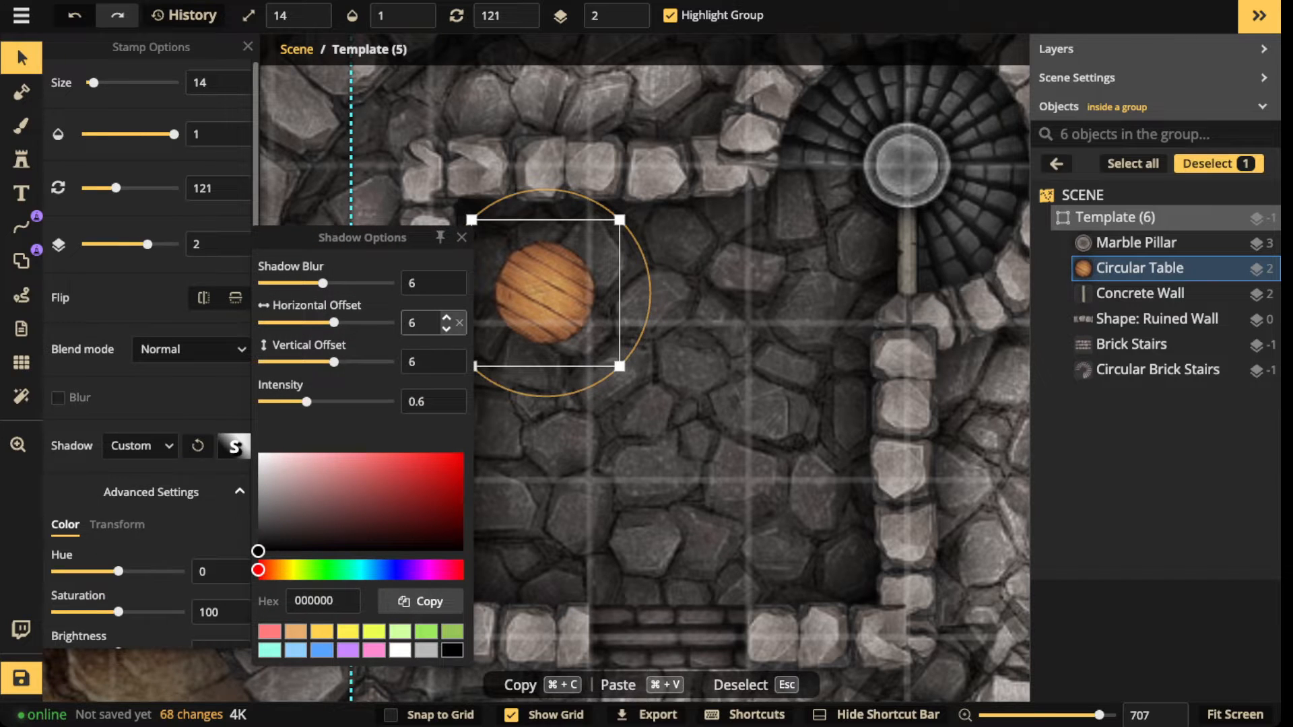
pyautogui.click(420, 323)
pyautogui.write('0')
pyautogui.click(420, 363)
pyautogui.write('0')
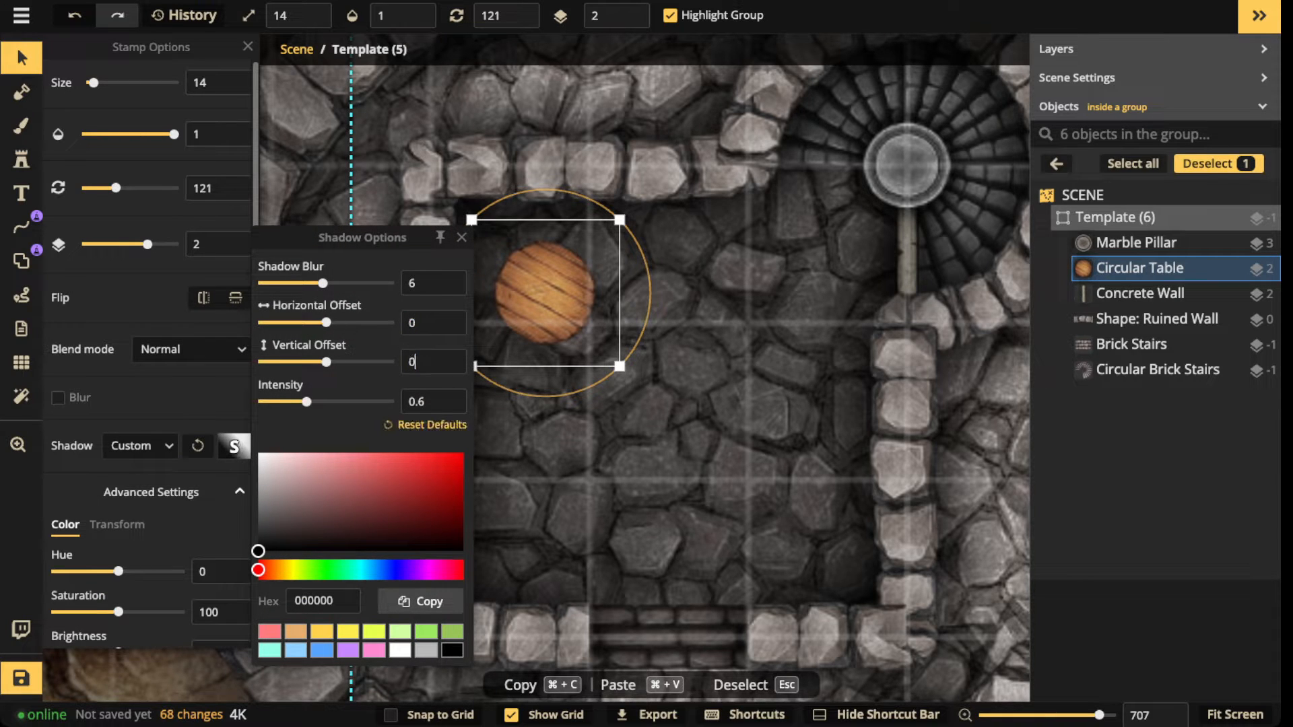
pyautogui.click(345, 284)
pyautogui.moveTo(306, 402); pyautogui.dragTo(334, 402)
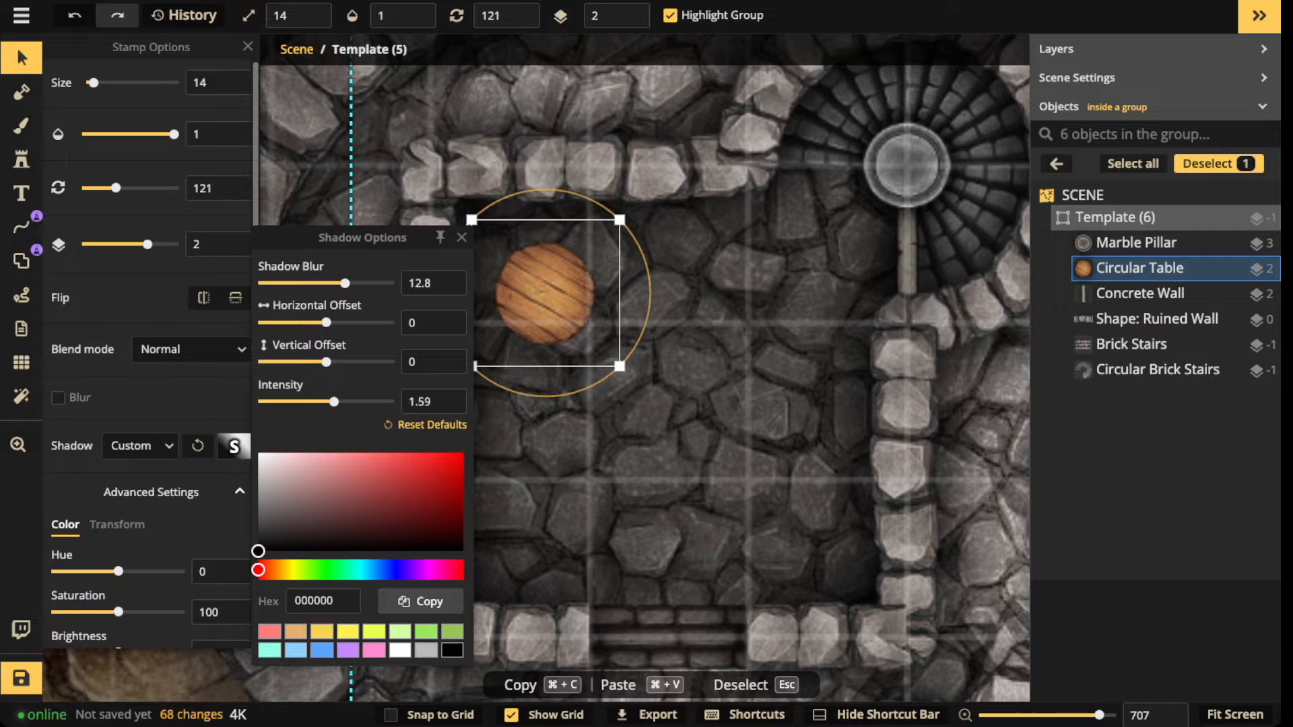
# Step: Darken the Circular Table to a brightness of 63 and reposition it in the room's upper-left corner, rotated to 226
pyautogui.click(21, 58)
pyautogui.moveTo(545, 293); pyautogui.dragTo(584, 314)
pyautogui.scroll(5, 627, 337)
pyautogui.scroll(-3, 350, 316)
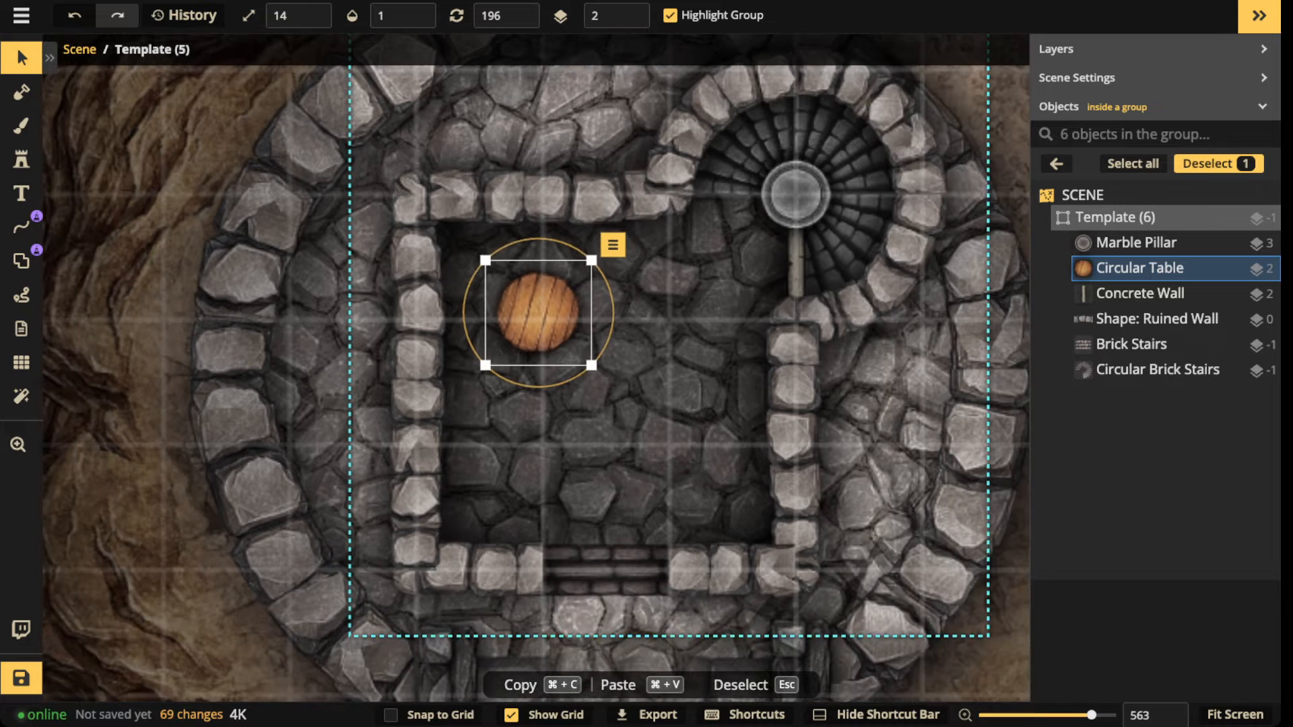
pyautogui.click(25, 58)
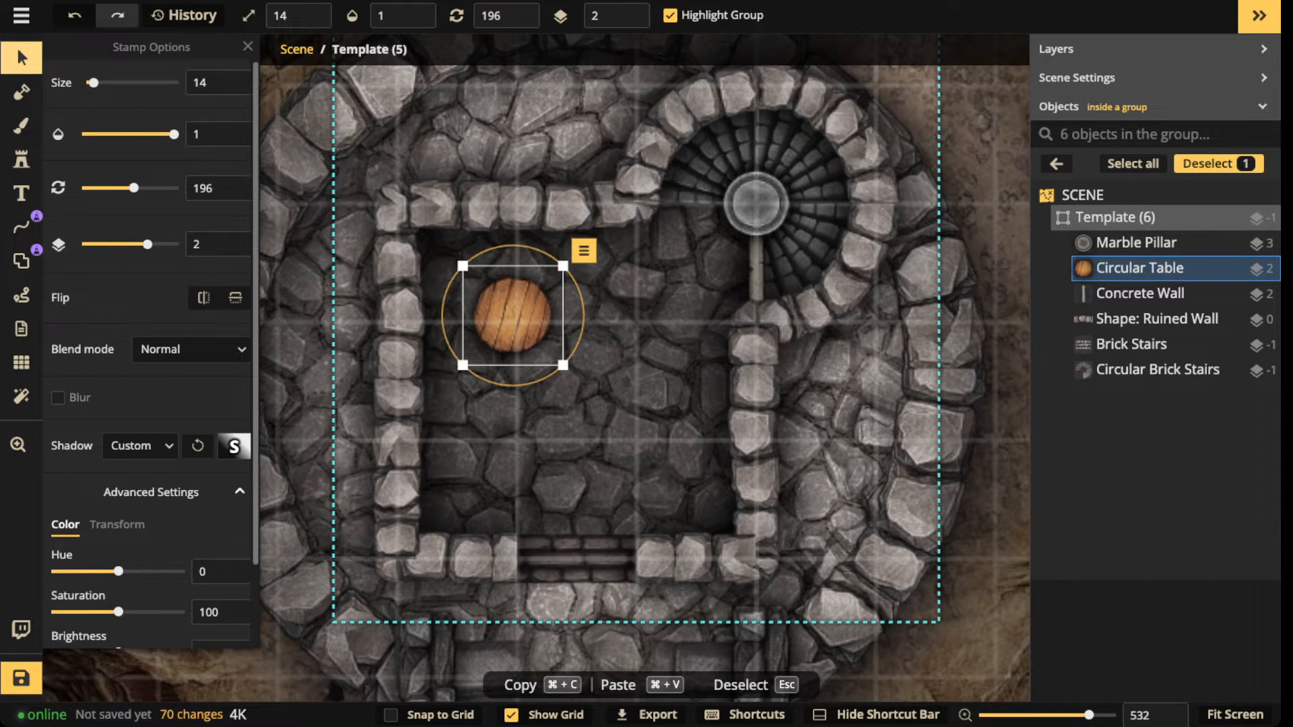
pyautogui.scroll(-3, 148, 404)
pyautogui.moveTo(118, 559); pyautogui.dragTo(95, 559)
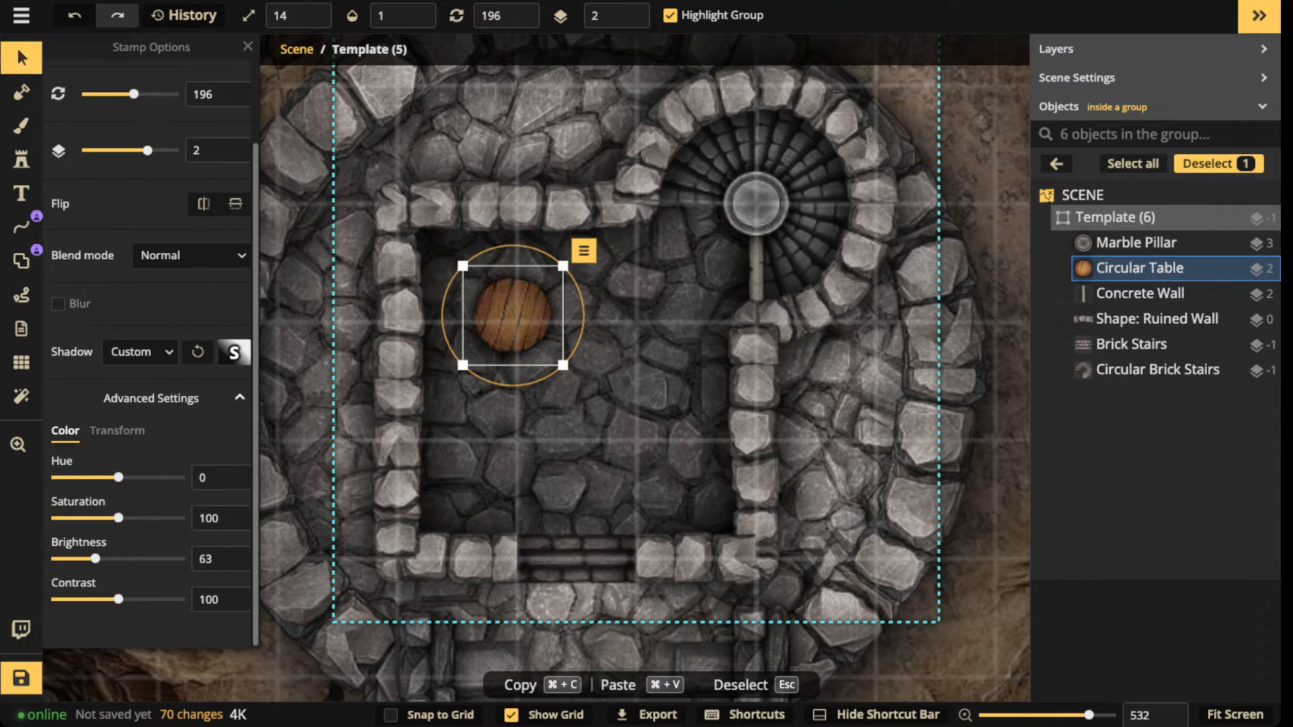
pyautogui.scroll(2, 513, 315)
pyautogui.moveTo(513, 316); pyautogui.dragTo(489, 297)
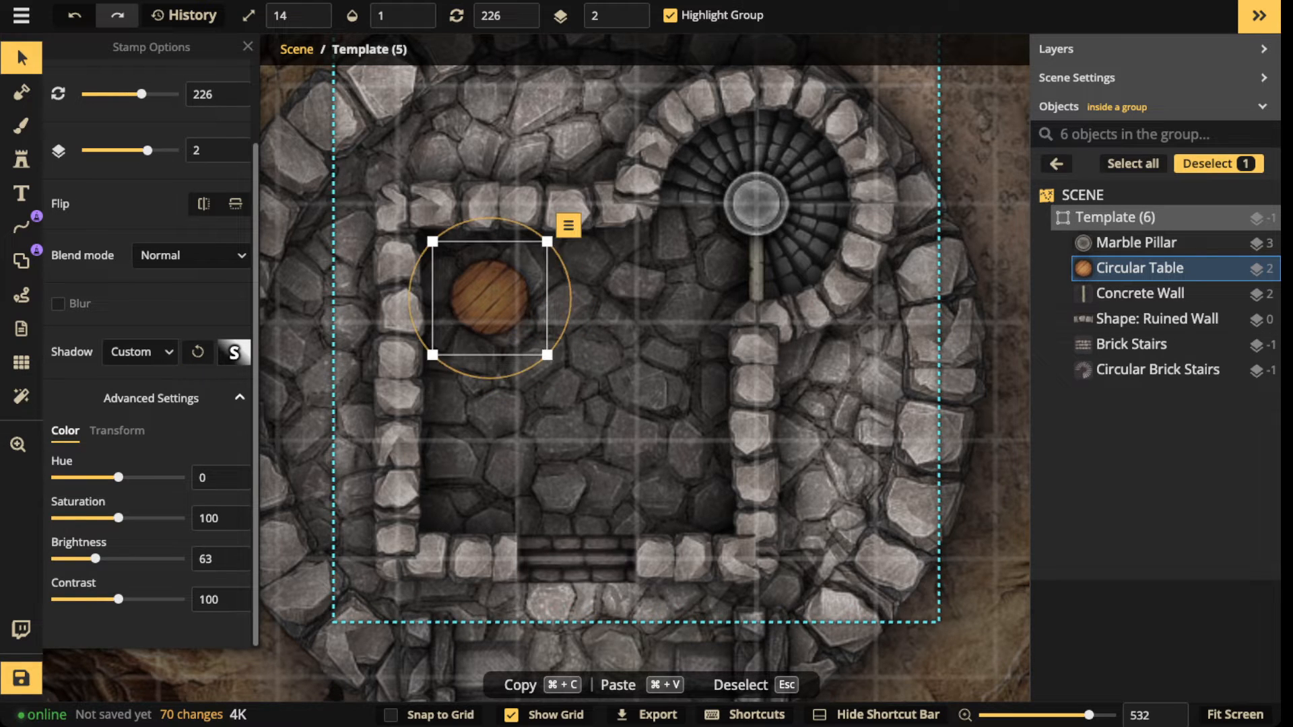
# Step: Search the stamp catalog for "stool" and place the Core wooden stool on layer 1, partly beneath the table's upper-right edge
pyautogui.click(21, 159)
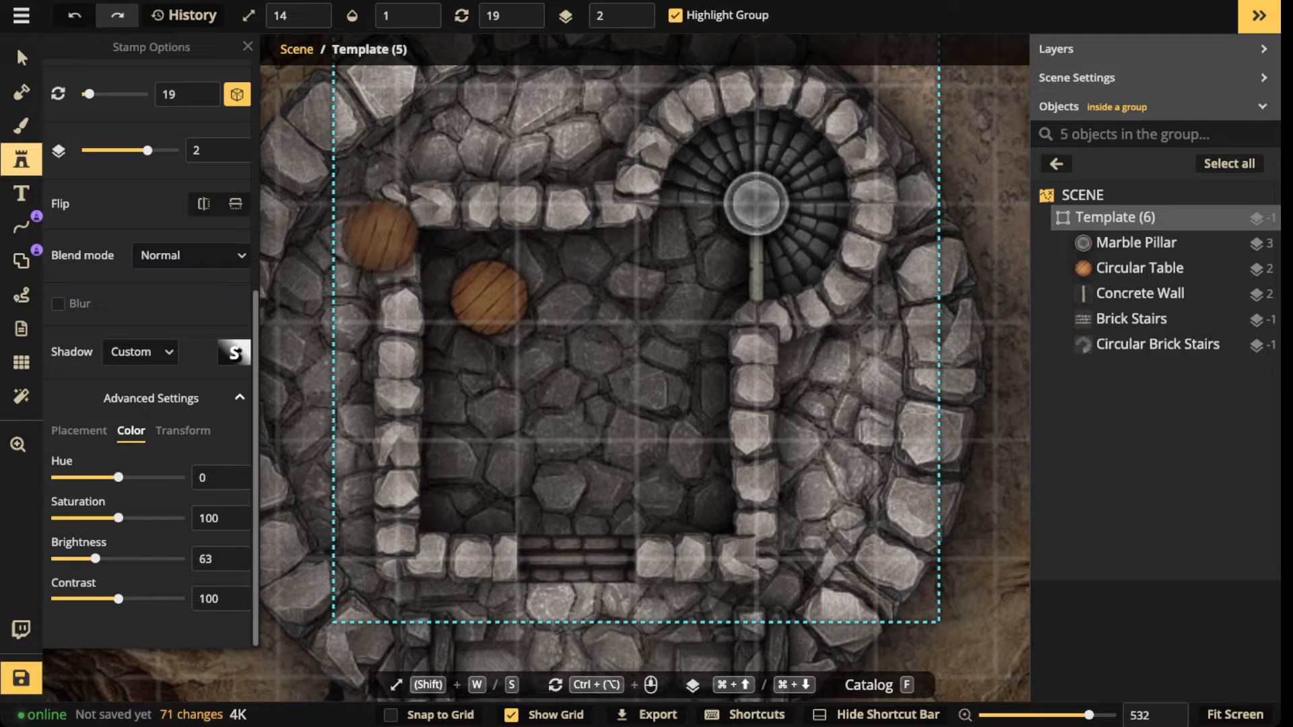
pyautogui.scroll(2, 442, 285)
pyautogui.scroll(5, 134, 169)
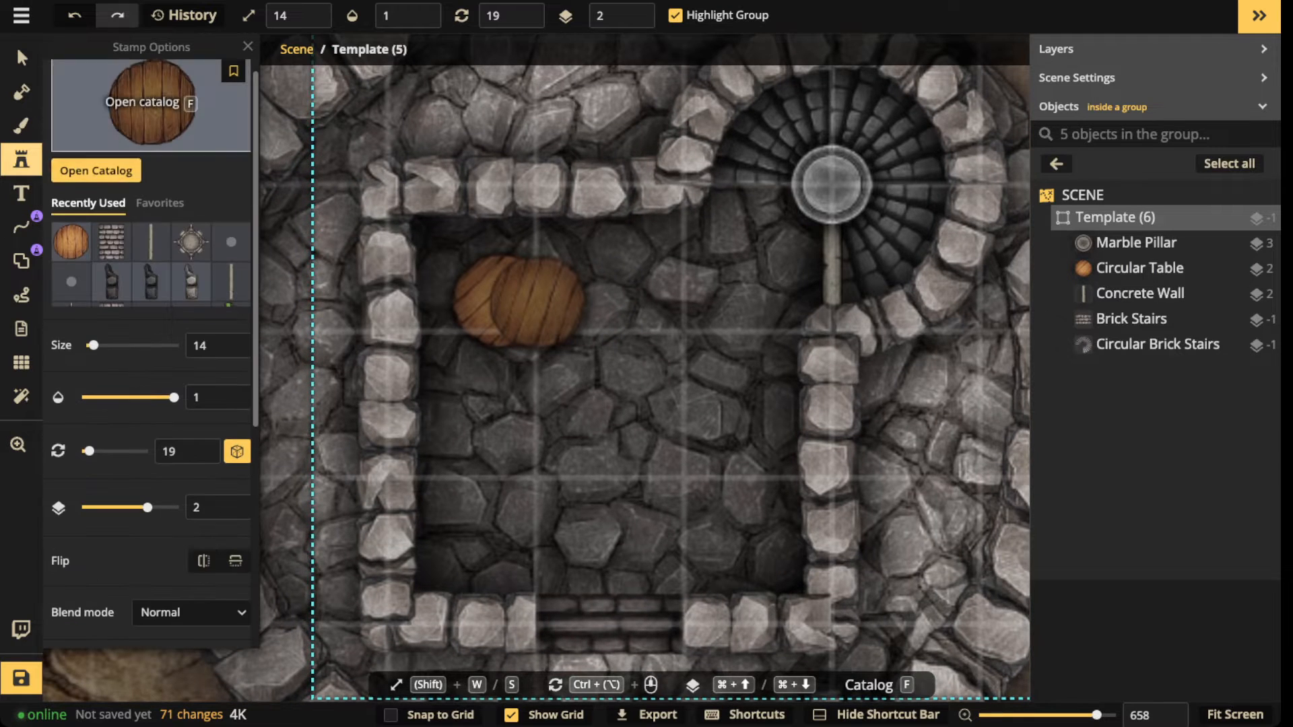
pyautogui.click(111, 111)
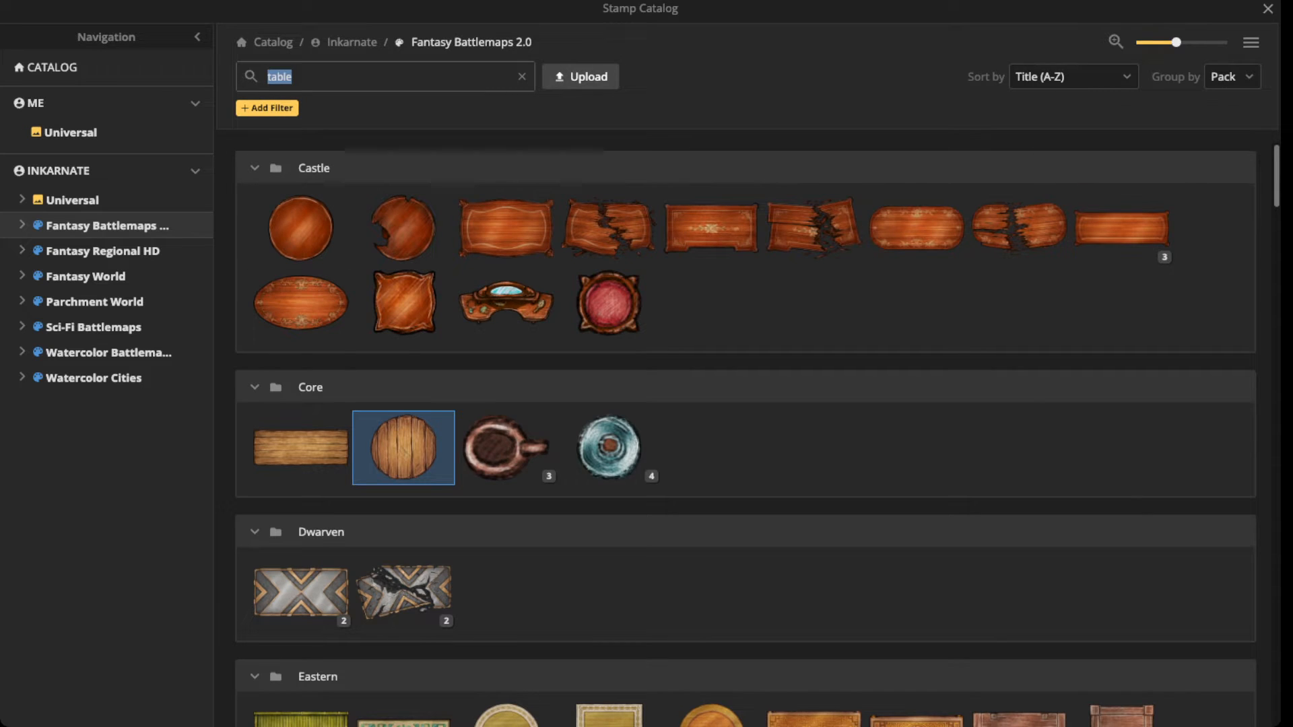
pyautogui.write('st')
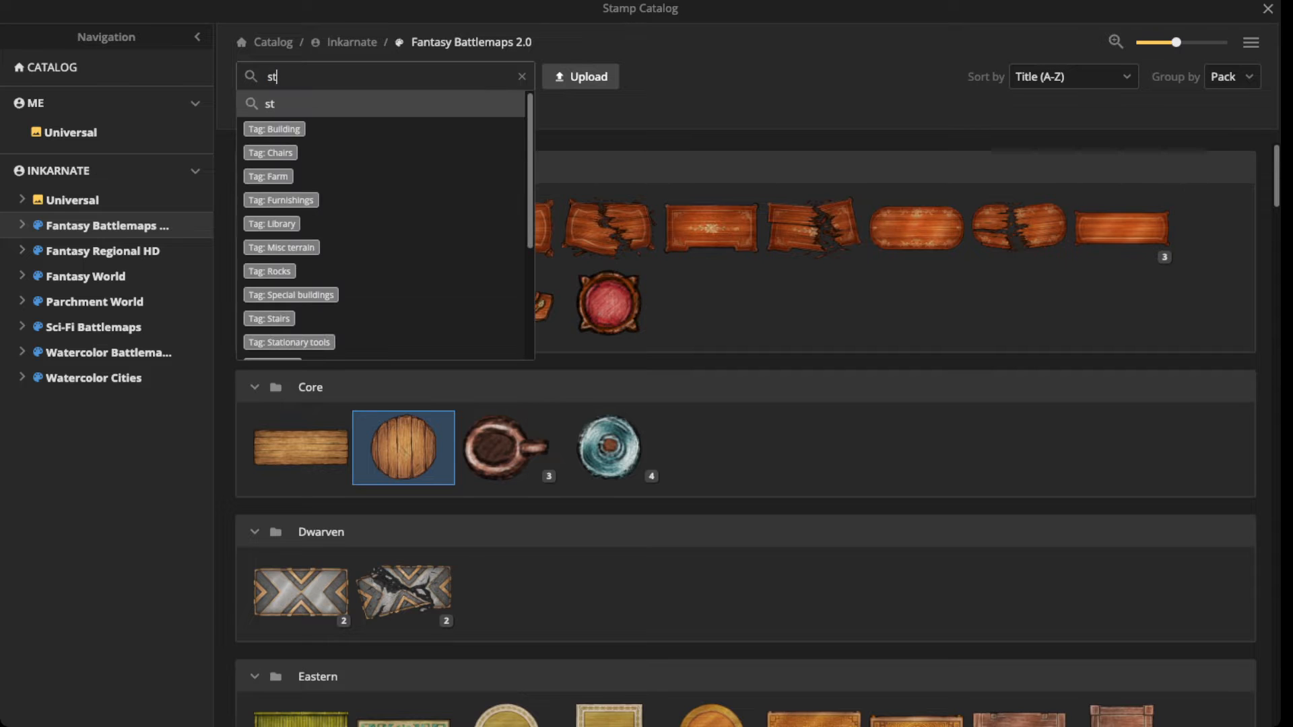
pyautogui.write('ool')
pyautogui.press('Return')
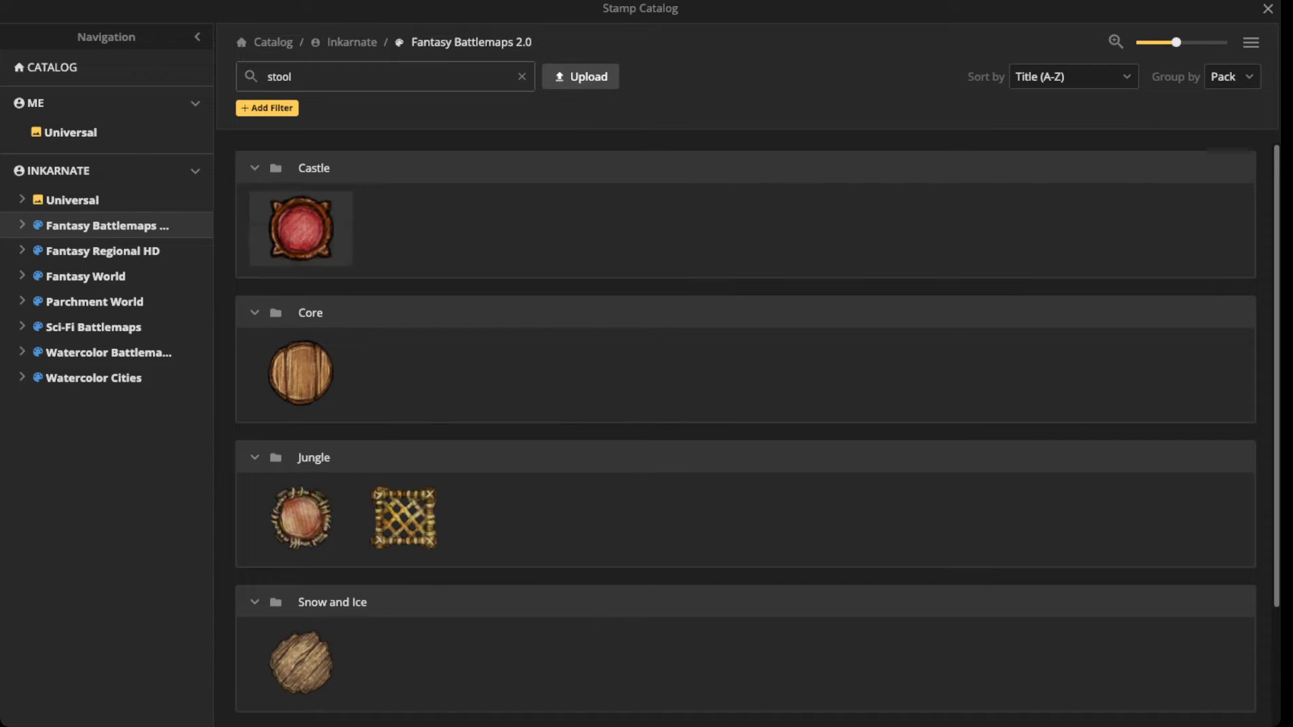
pyautogui.click(301, 371)
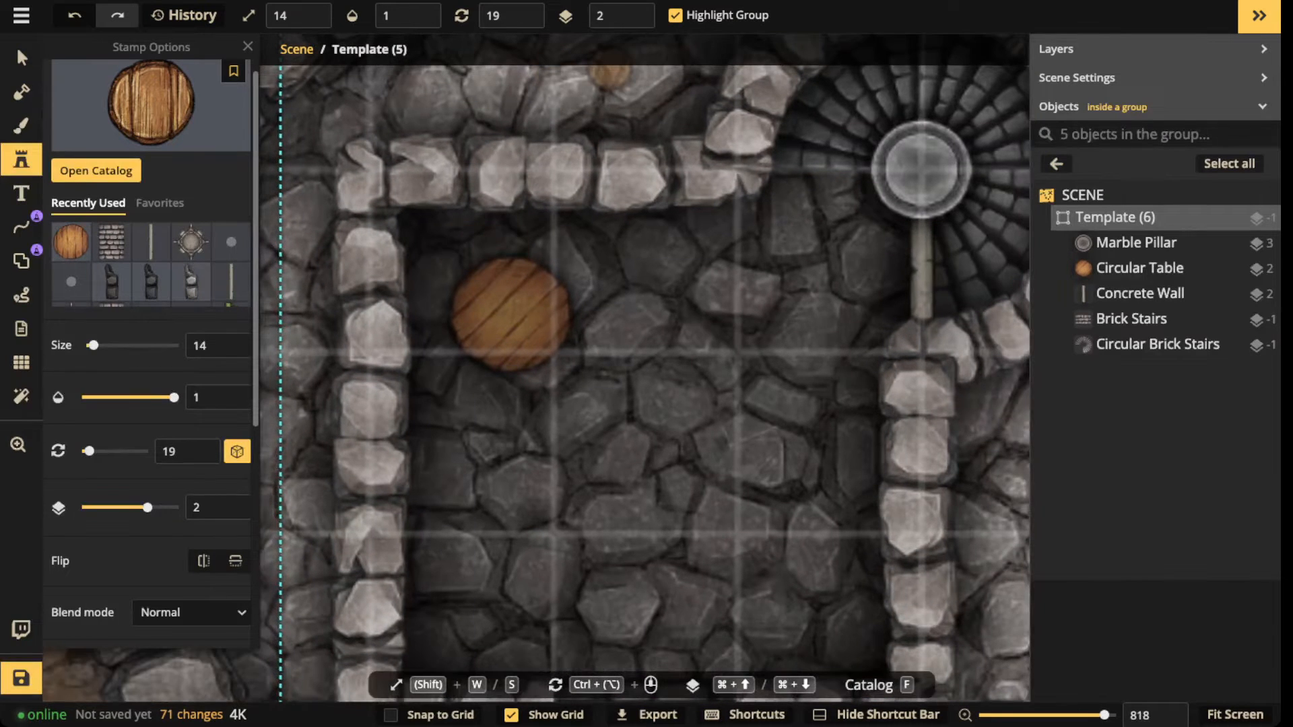
pyautogui.hotkey('ctrl', 'Down')
pyautogui.click(563, 279)
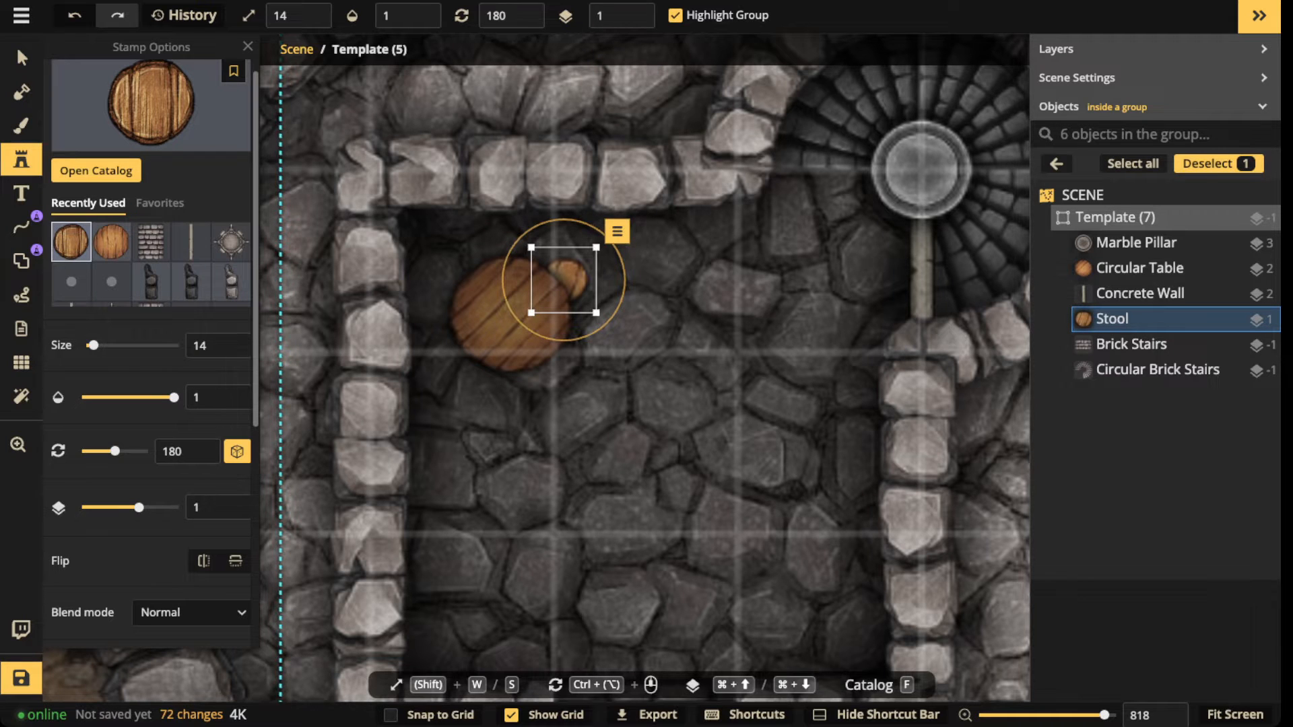
# Step: Darken the stool to a brightness of 53 and set its shadow to zero offsets, blur 13.2 and intensity 1.67
pyautogui.scroll(-5, 148, 350)
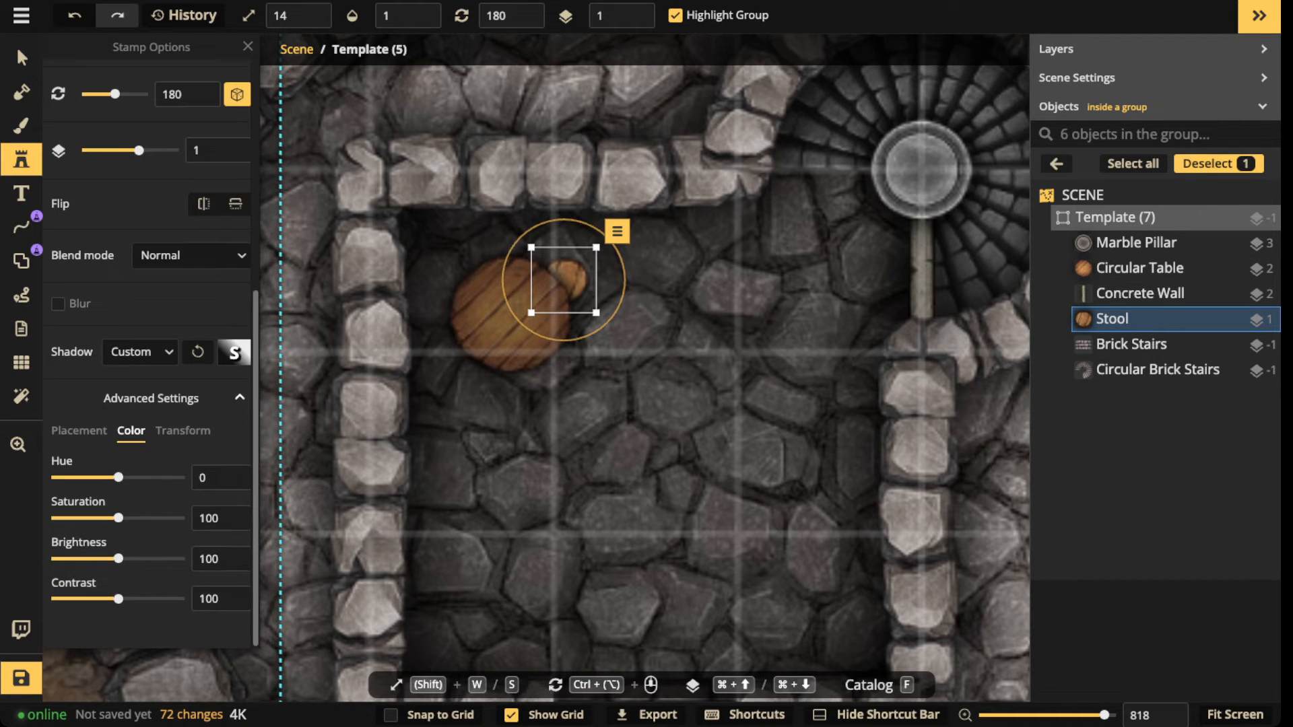
pyautogui.moveTo(119, 559); pyautogui.dragTo(89, 558)
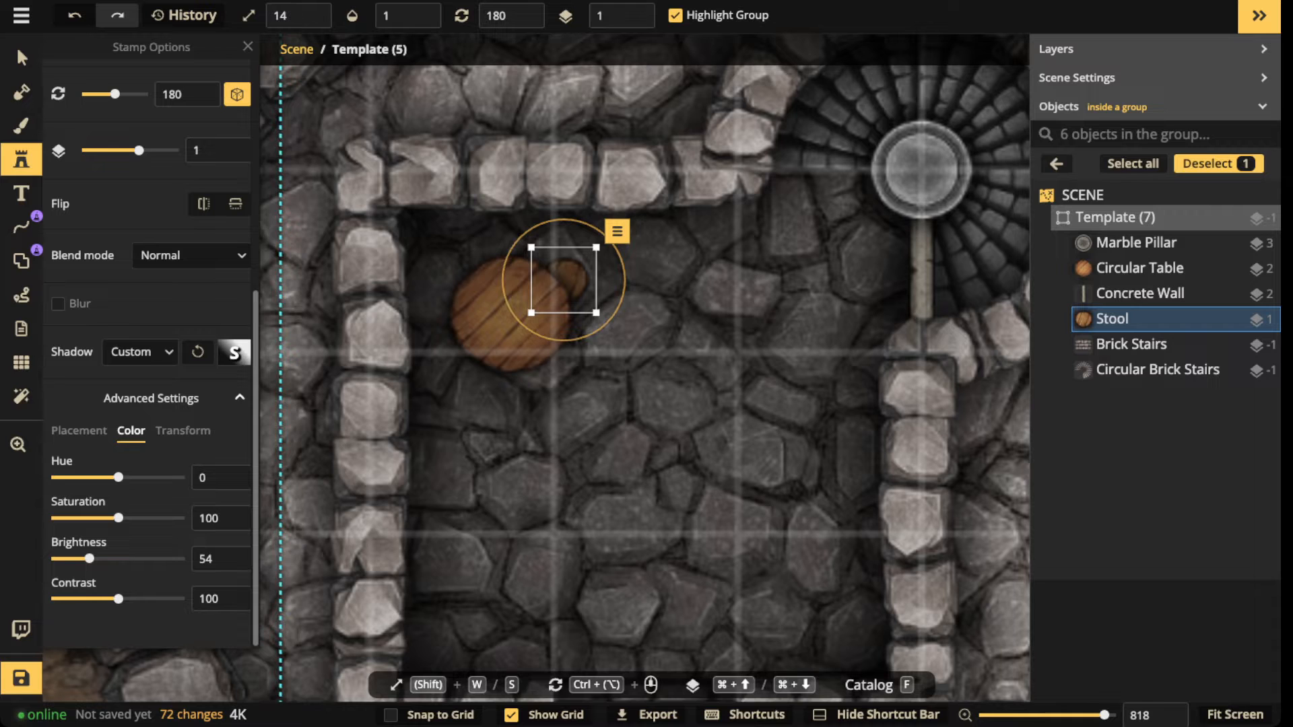
pyautogui.click(234, 352)
pyautogui.doubleClick(413, 229)
pyautogui.write('0')
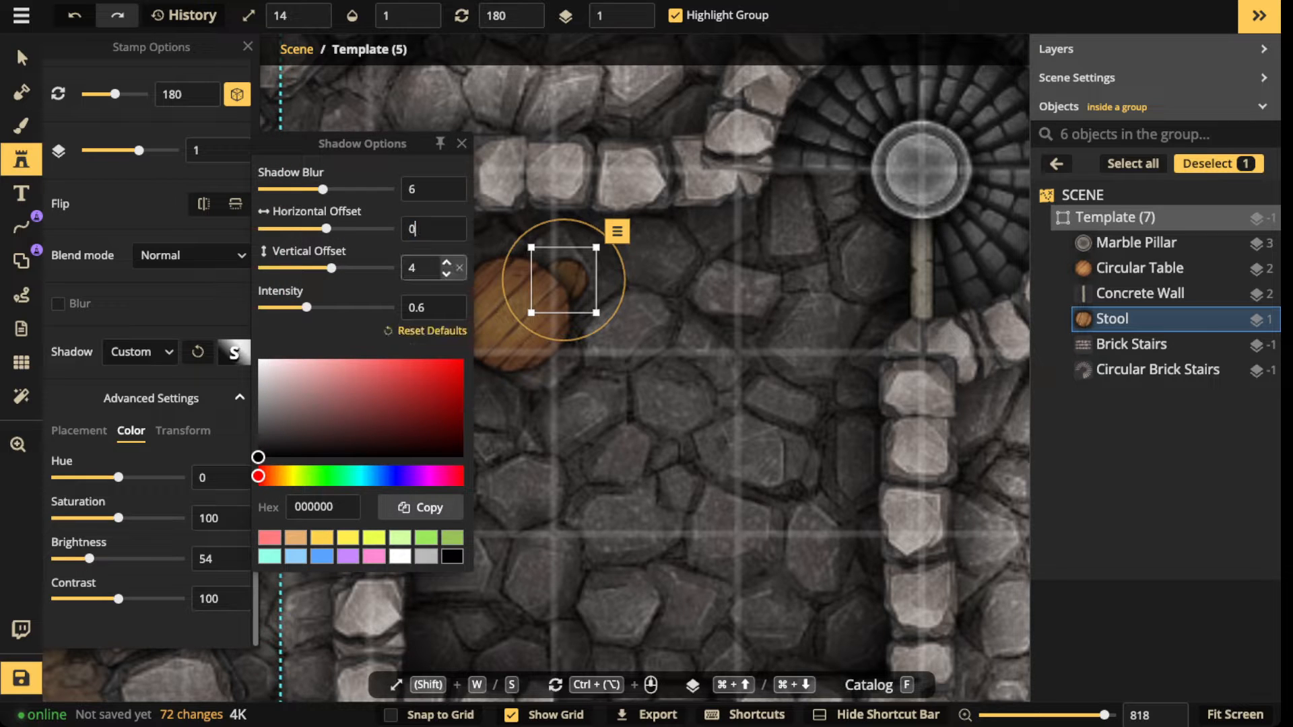
pyautogui.doubleClick(414, 268)
pyautogui.write('0')
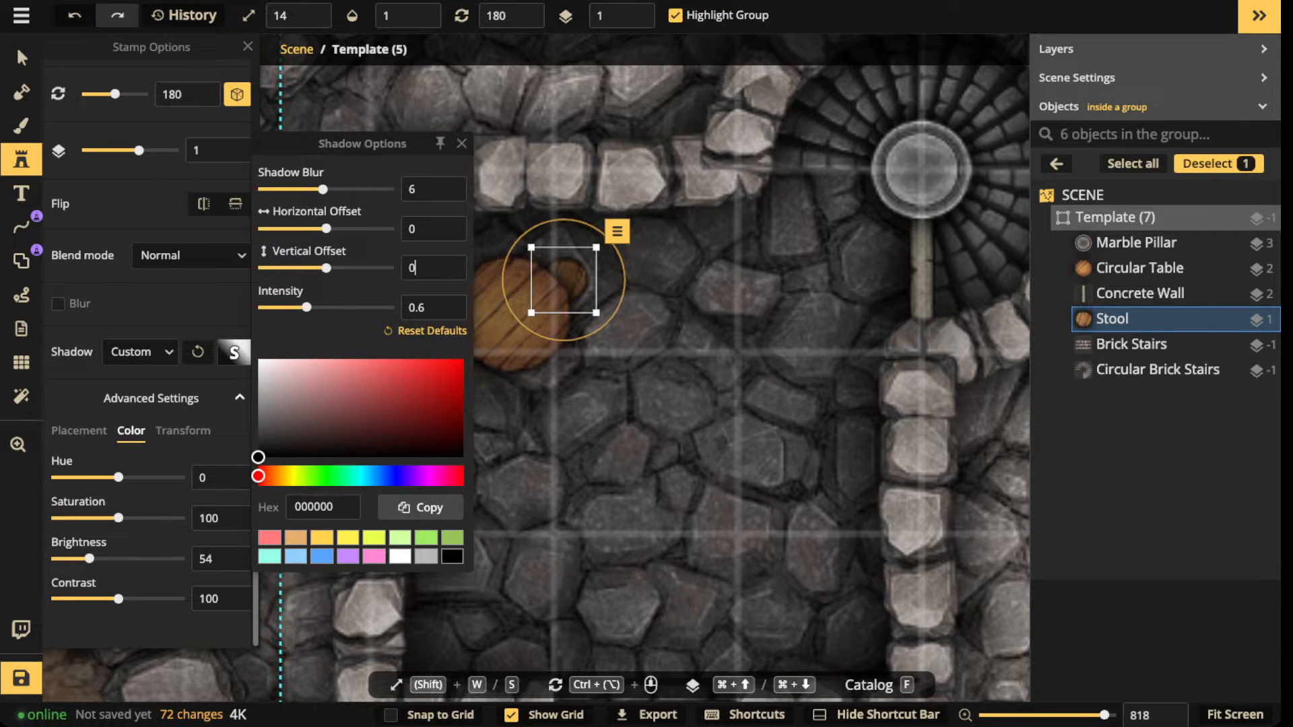
pyautogui.moveTo(307, 308); pyautogui.dragTo(337, 308)
pyautogui.moveTo(323, 190); pyautogui.dragTo(347, 190)
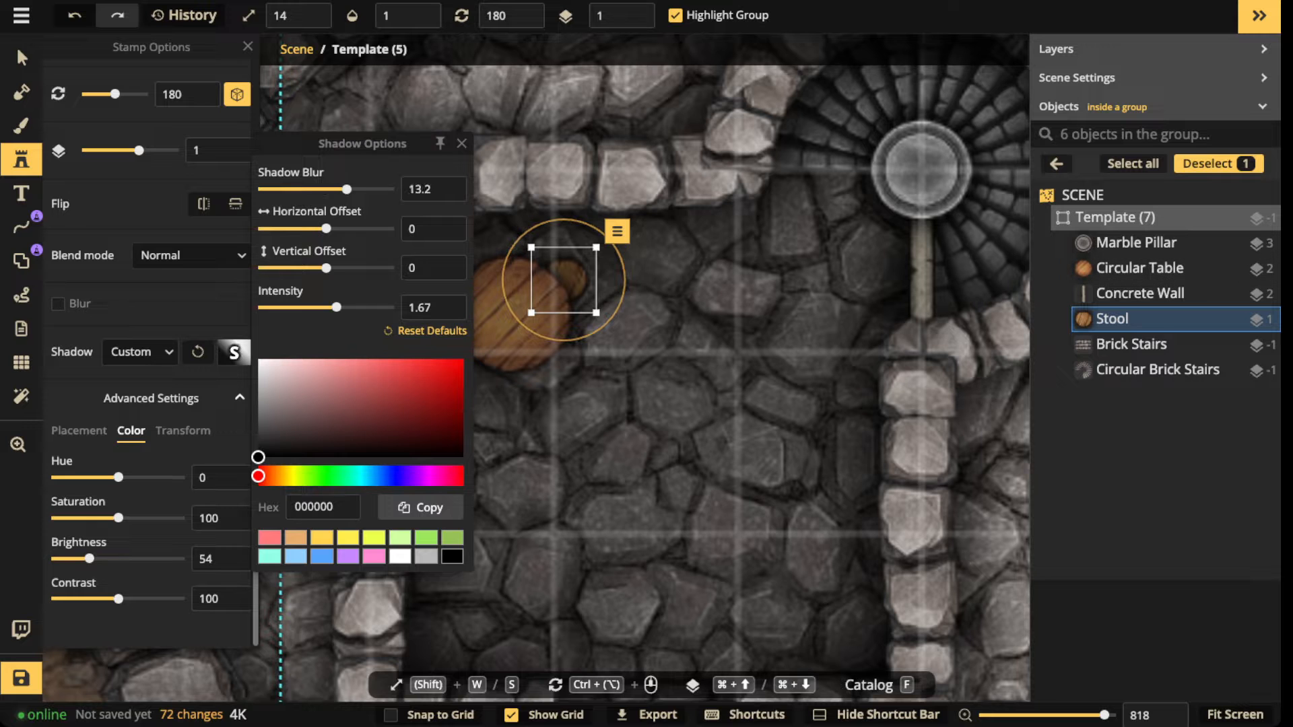
pyautogui.scroll(-1, 475, 323)
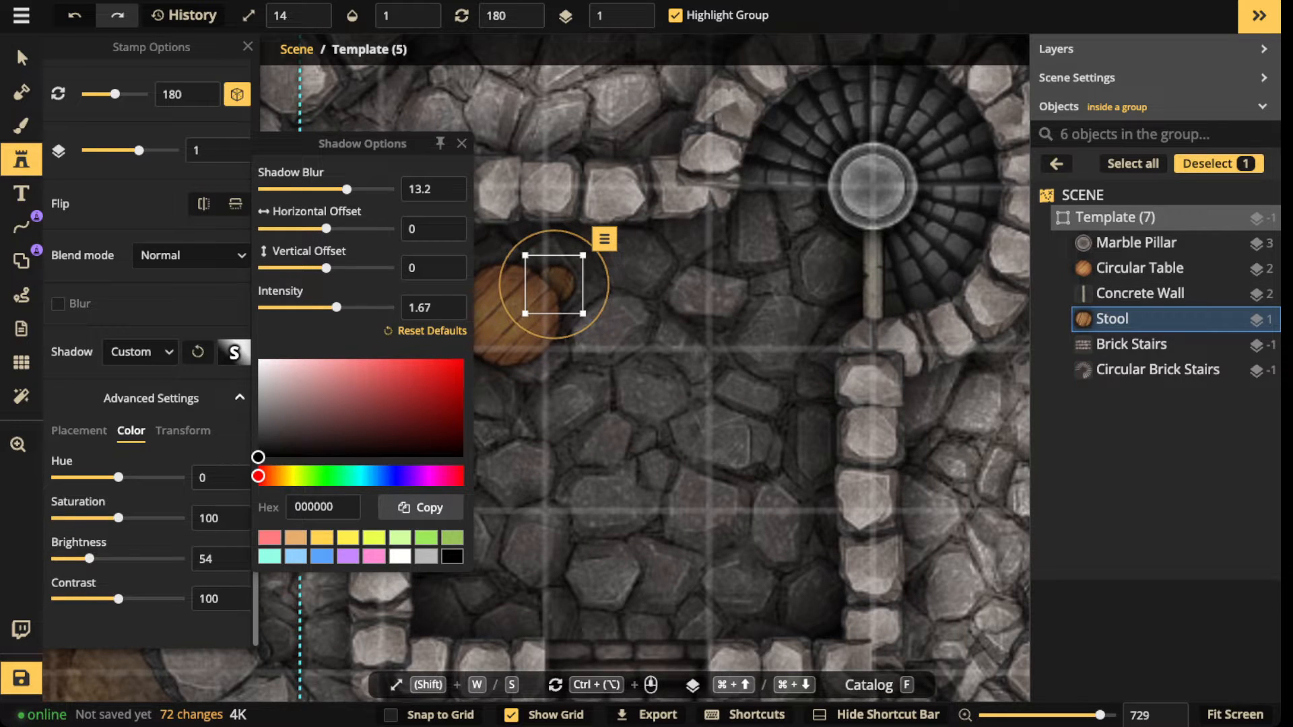
pyautogui.moveTo(89, 559); pyautogui.dragTo(88, 559)
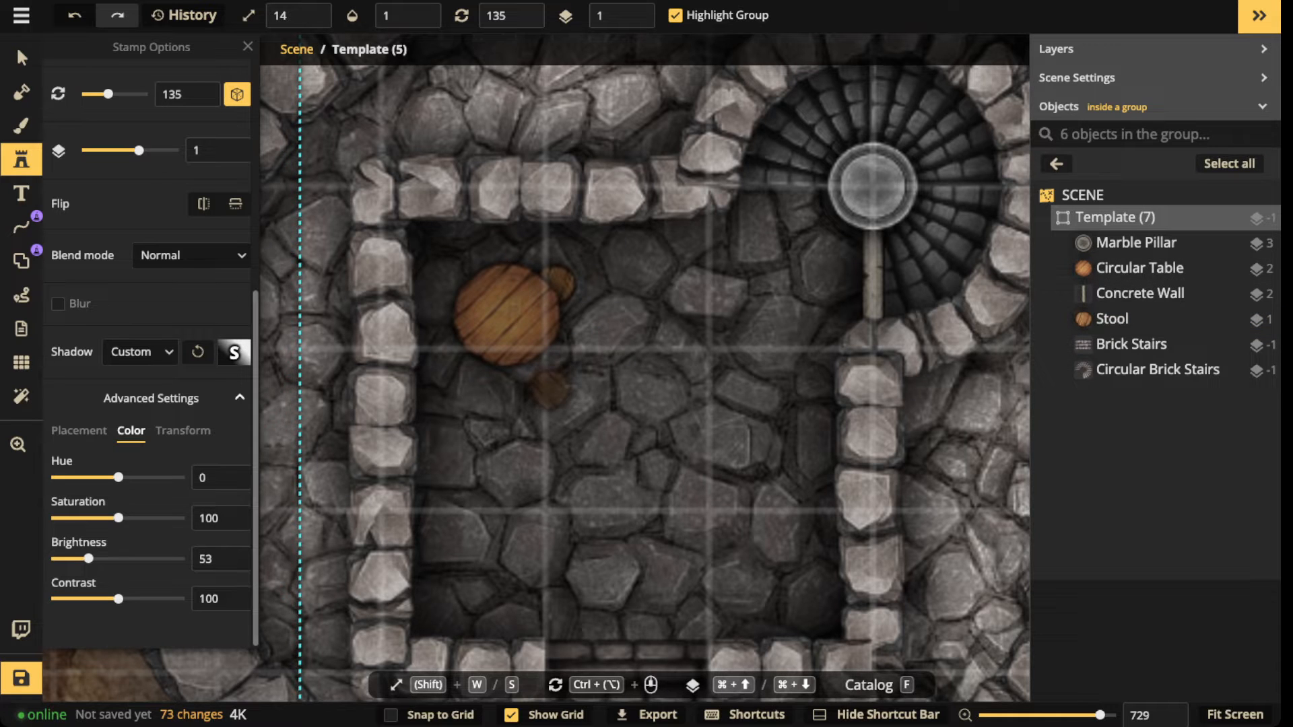
# Step: Place two more darkened stools around the table, one below its lower-right edge and one at its upper left
pyautogui.click(550, 387)
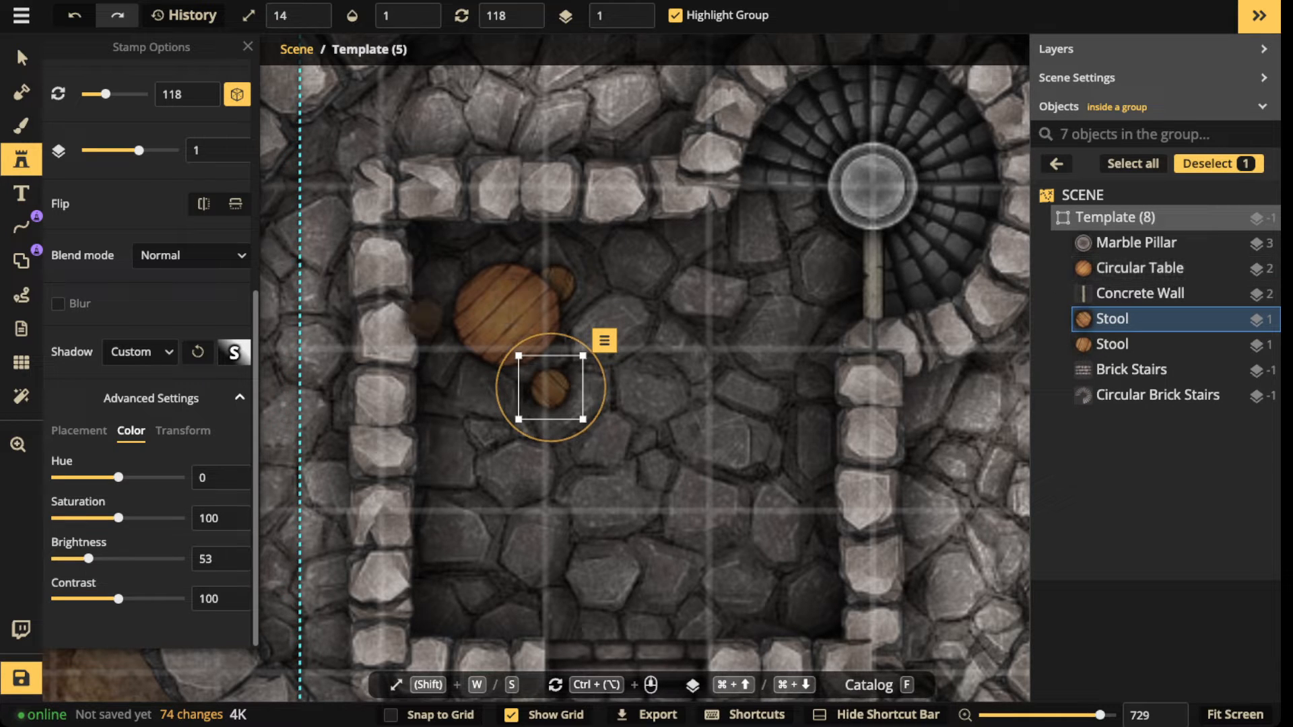
pyautogui.scroll(1, 519, 317)
pyautogui.scroll(2, 524, 313)
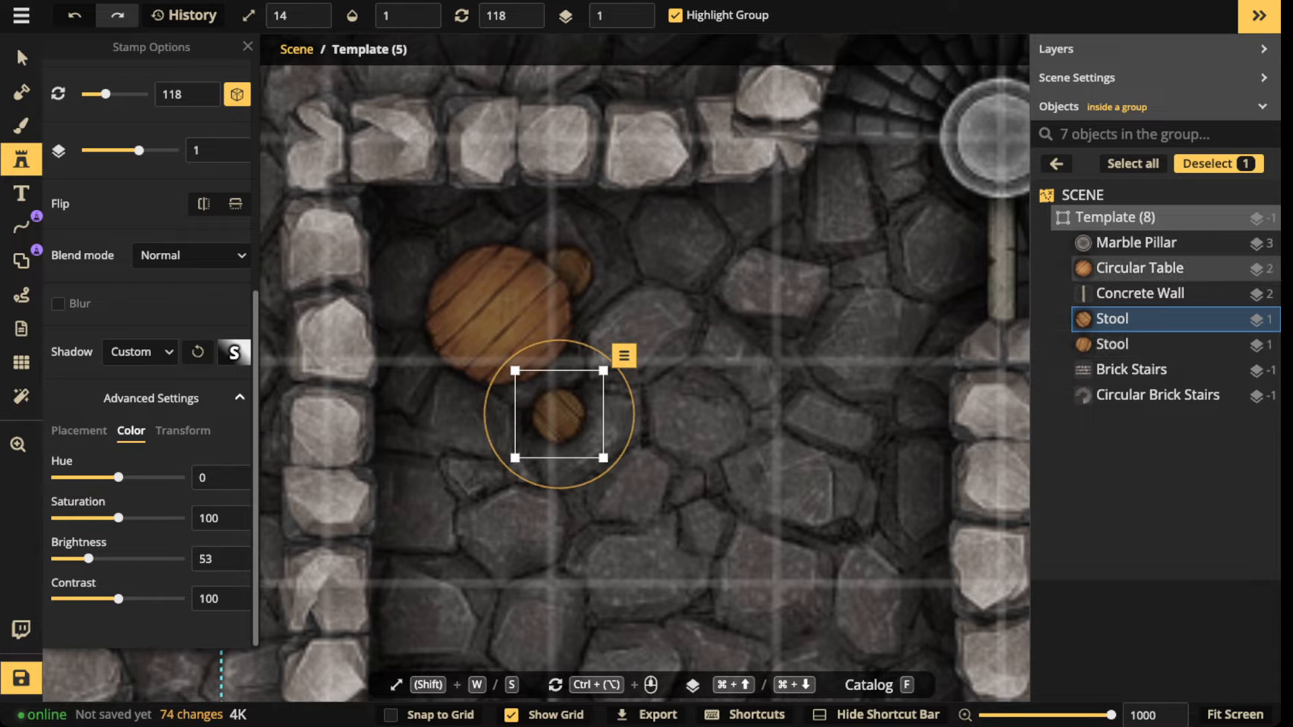
pyautogui.click(417, 225)
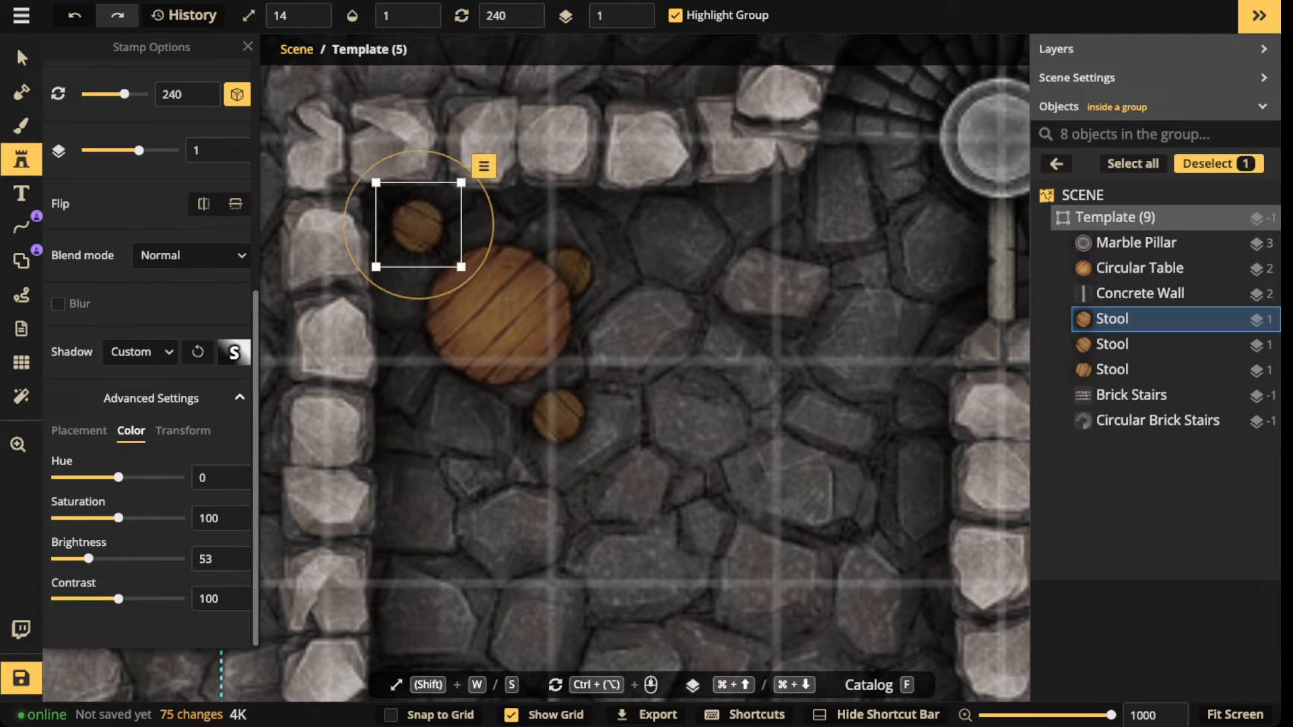
# Step: Rotate the upper-left stool to 58 and move it slightly closer to the circular table
pyautogui.click(21, 58)
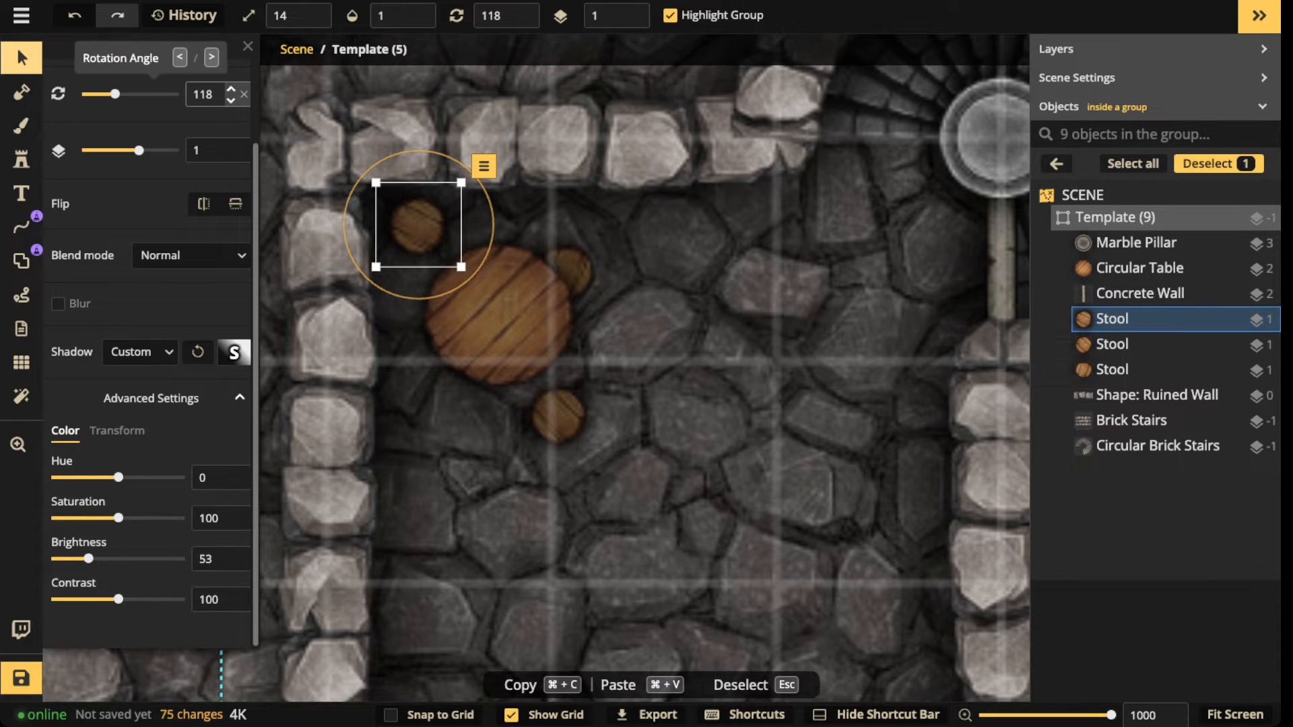
pyautogui.hotkey('shift', ',')
pyautogui.hotkey('shift', ',')
pyautogui.hotkey('shift', ',')
pyautogui.hotkey('shift', ',')
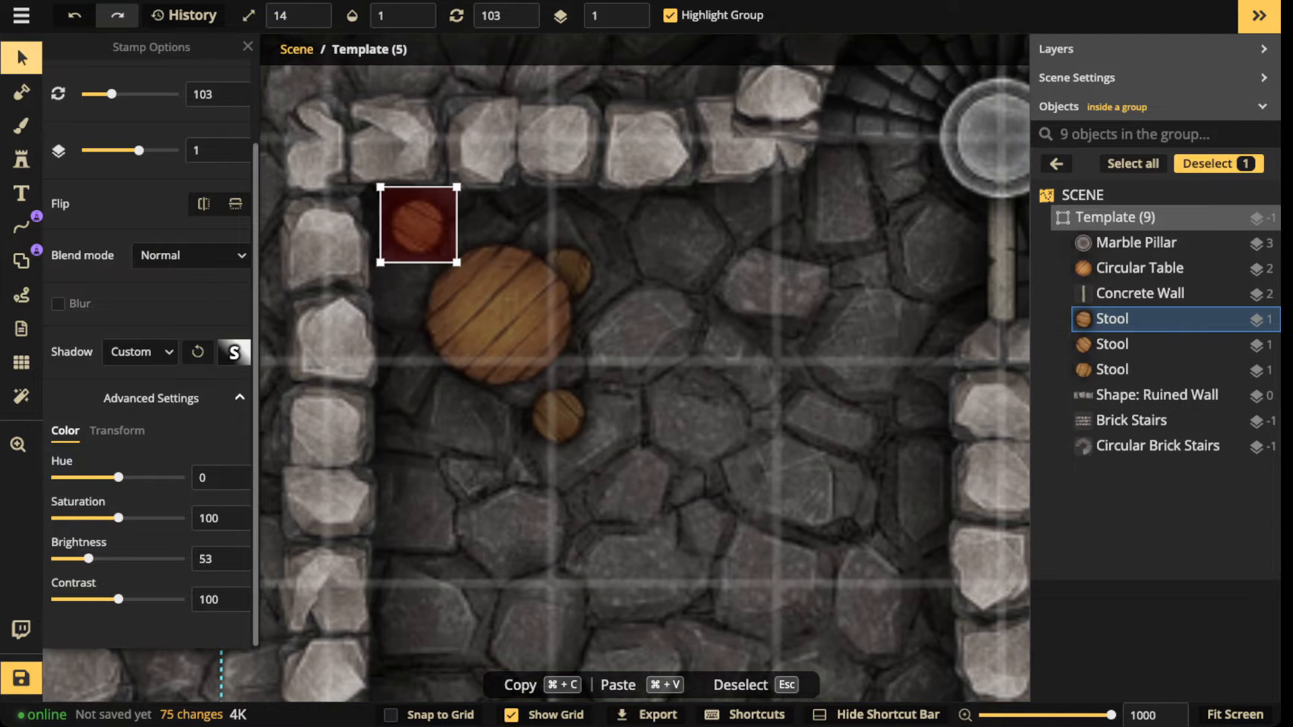
pyautogui.moveTo(418, 225); pyautogui.dragTo(427, 234)
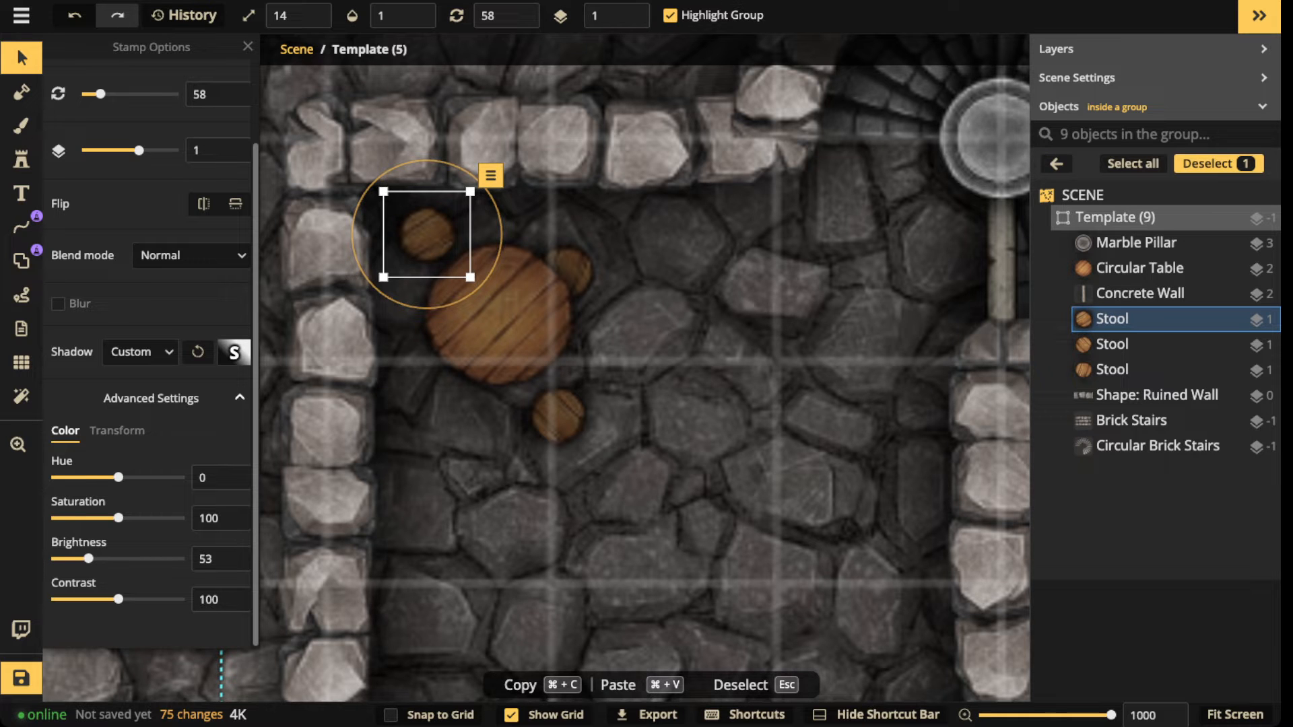
pyautogui.click(22, 58)
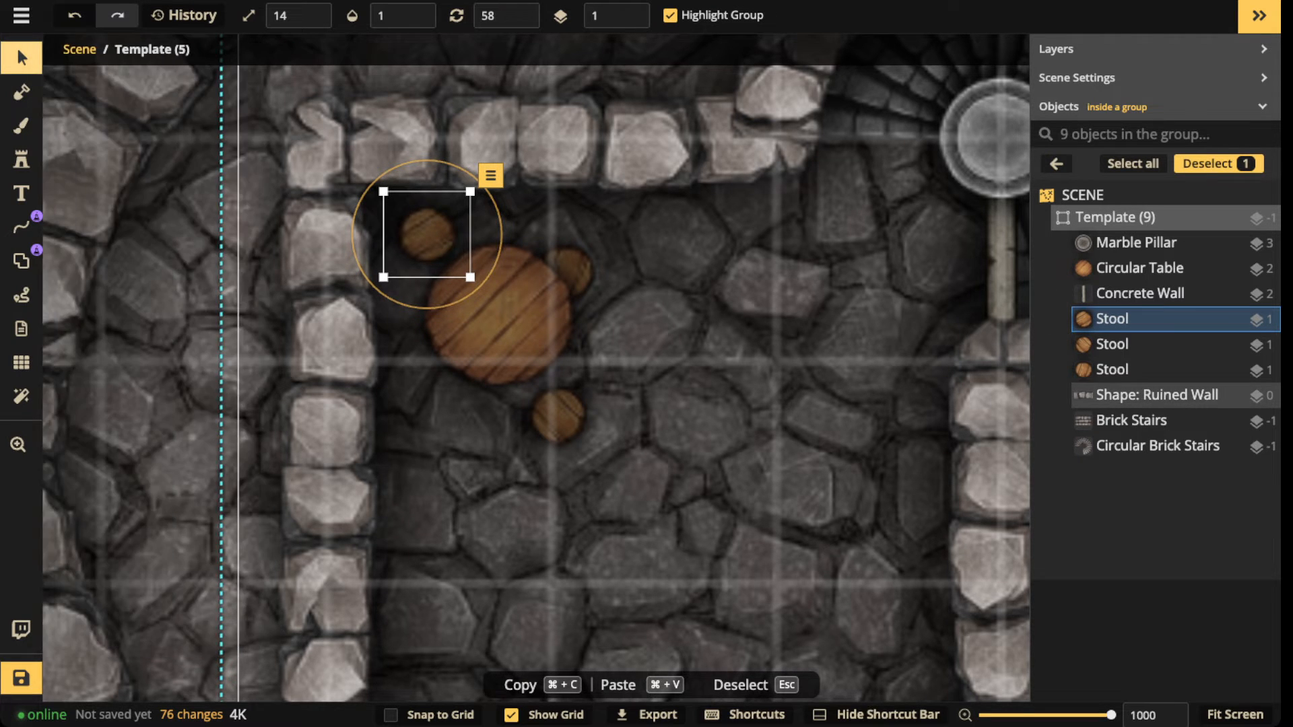
pyautogui.scroll(-2, 433, 272)
pyautogui.moveTo(434, 272); pyautogui.dragTo(427, 234)
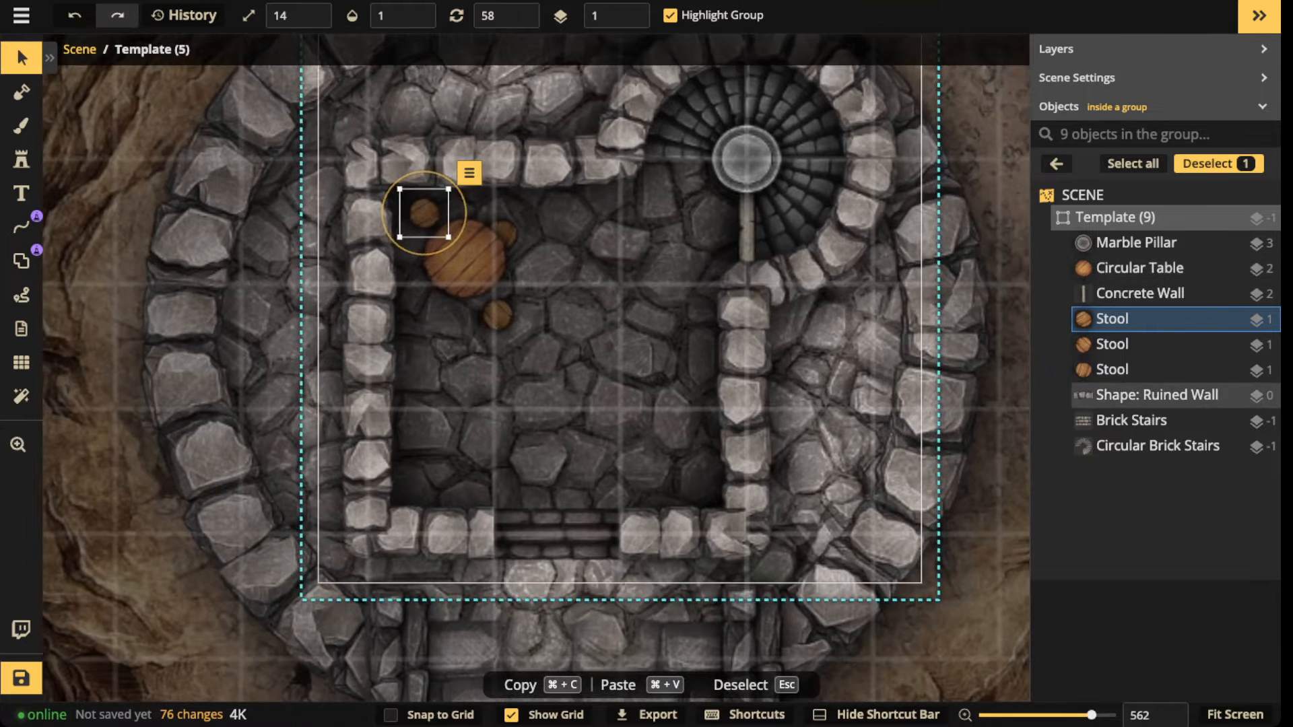
# Step: Search the stamp catalog for "cards" and choose the second, fanned-out variant of the Castle playing cards
pyautogui.click(21, 159)
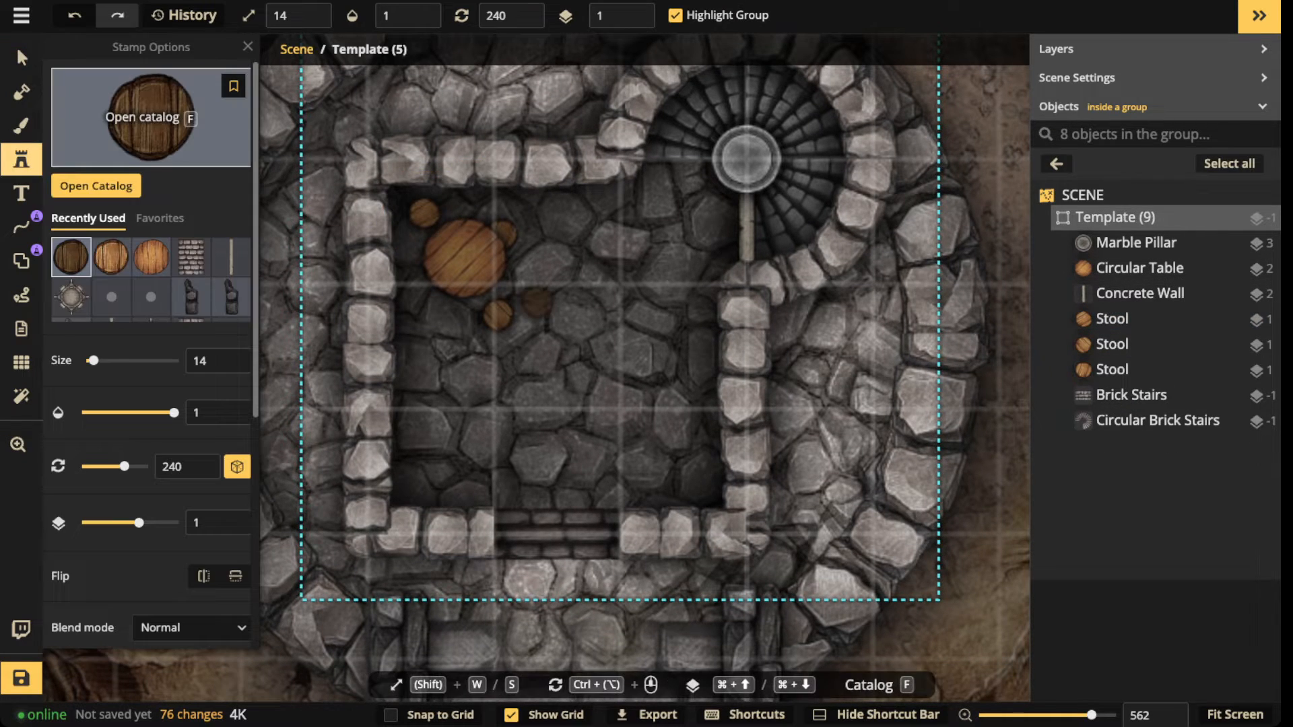
pyautogui.write('f')
pyautogui.write('cards')
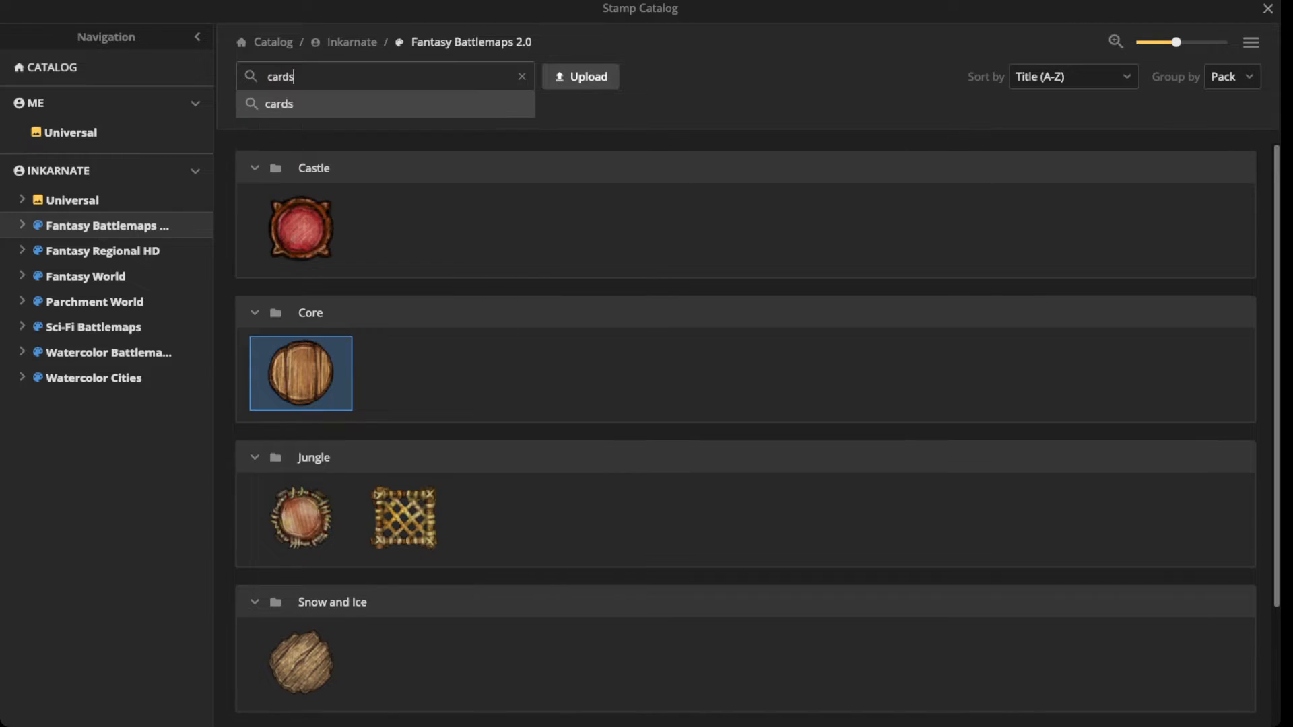
pyautogui.press('Return')
pyautogui.click(300, 228)
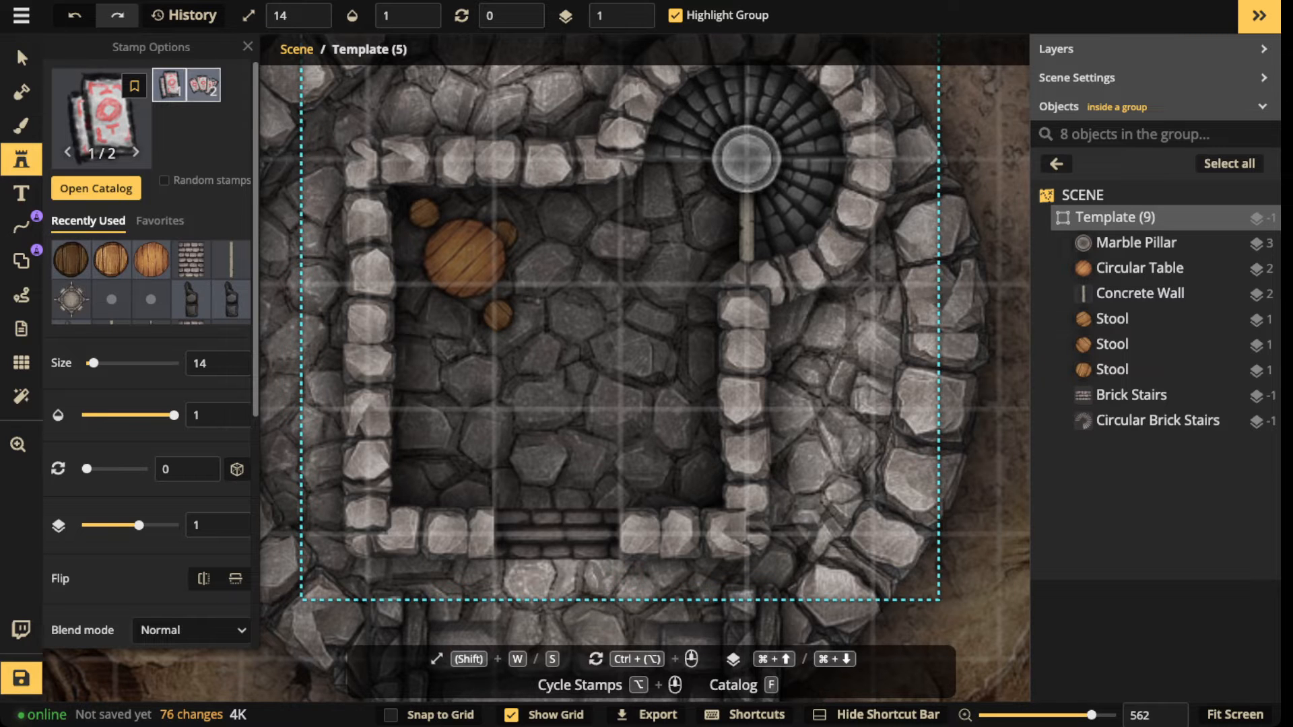
pyautogui.click(203, 85)
# Step: Place two card fans side by side on the table's upper half, on layer 2 at rotation 75, and exit the group
pyautogui.scroll(5, 470, 167)
pyautogui.click(636, 10)
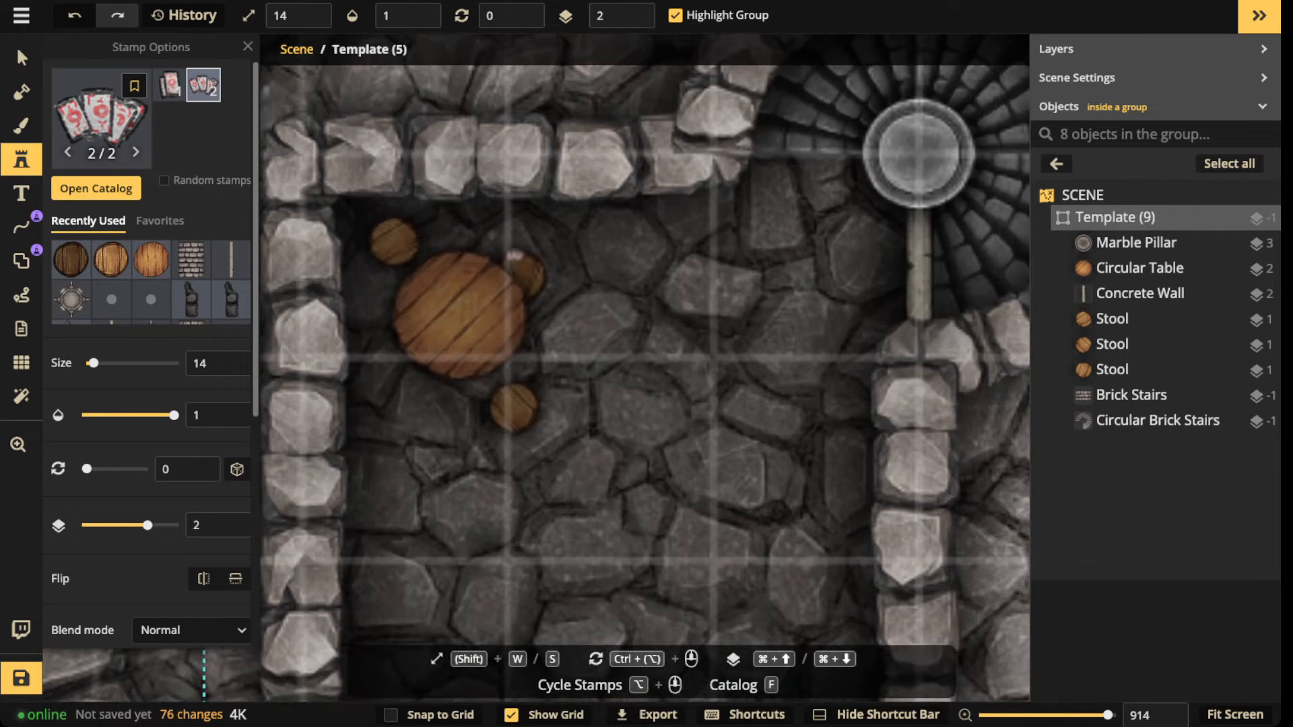
pyautogui.scroll(8, 446, 300)
pyautogui.click(439, 288)
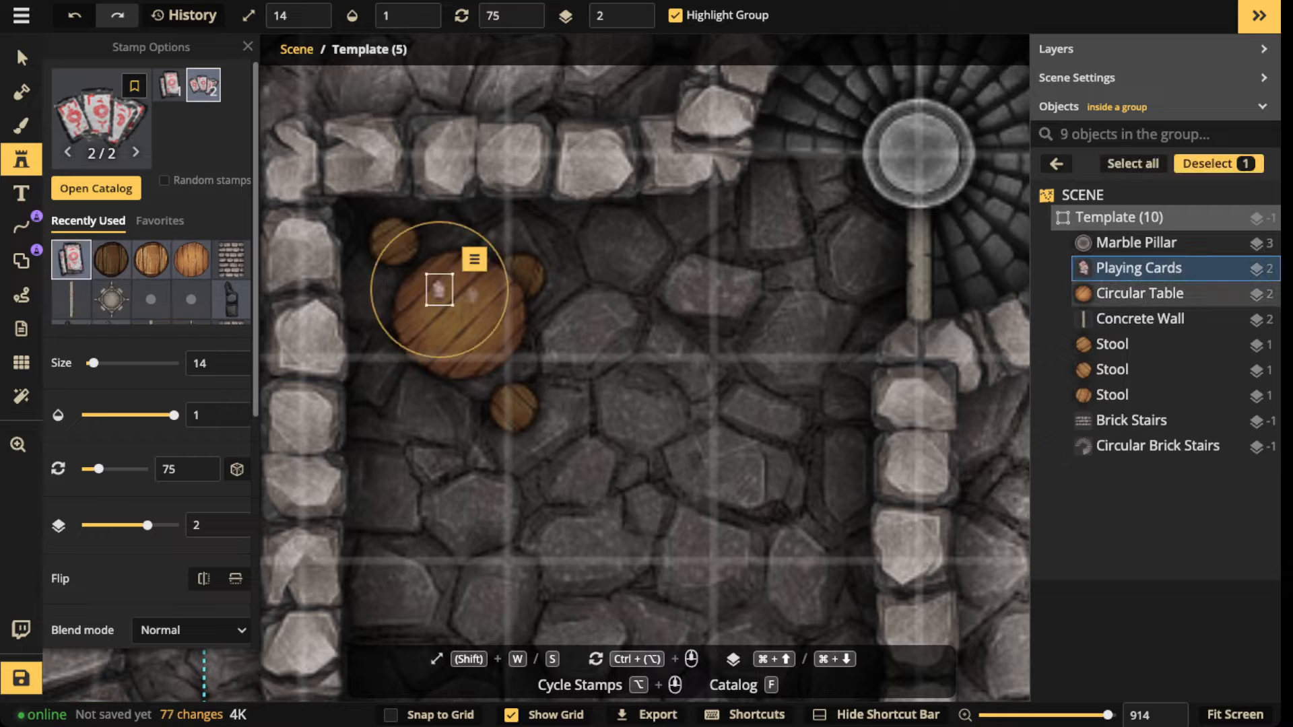
pyautogui.click(488, 289)
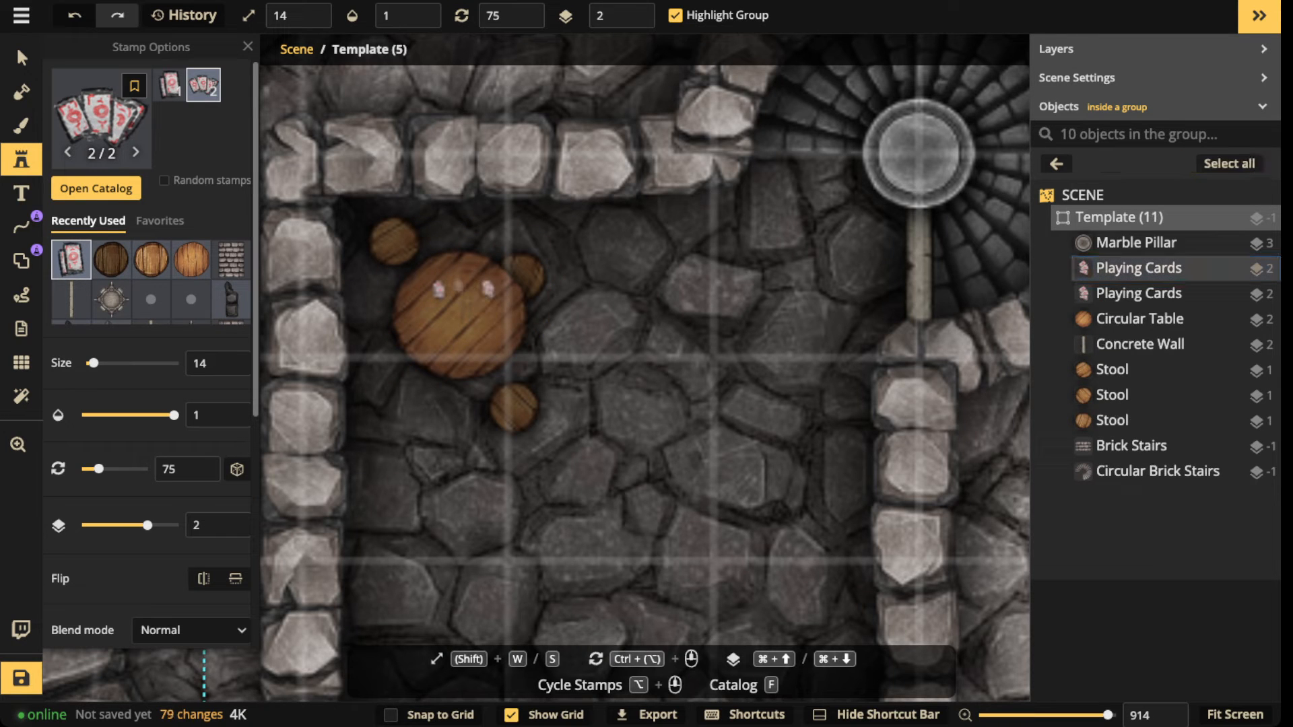
pyautogui.press('super+z')
pyautogui.press('Escape')
pyautogui.press('Escape')
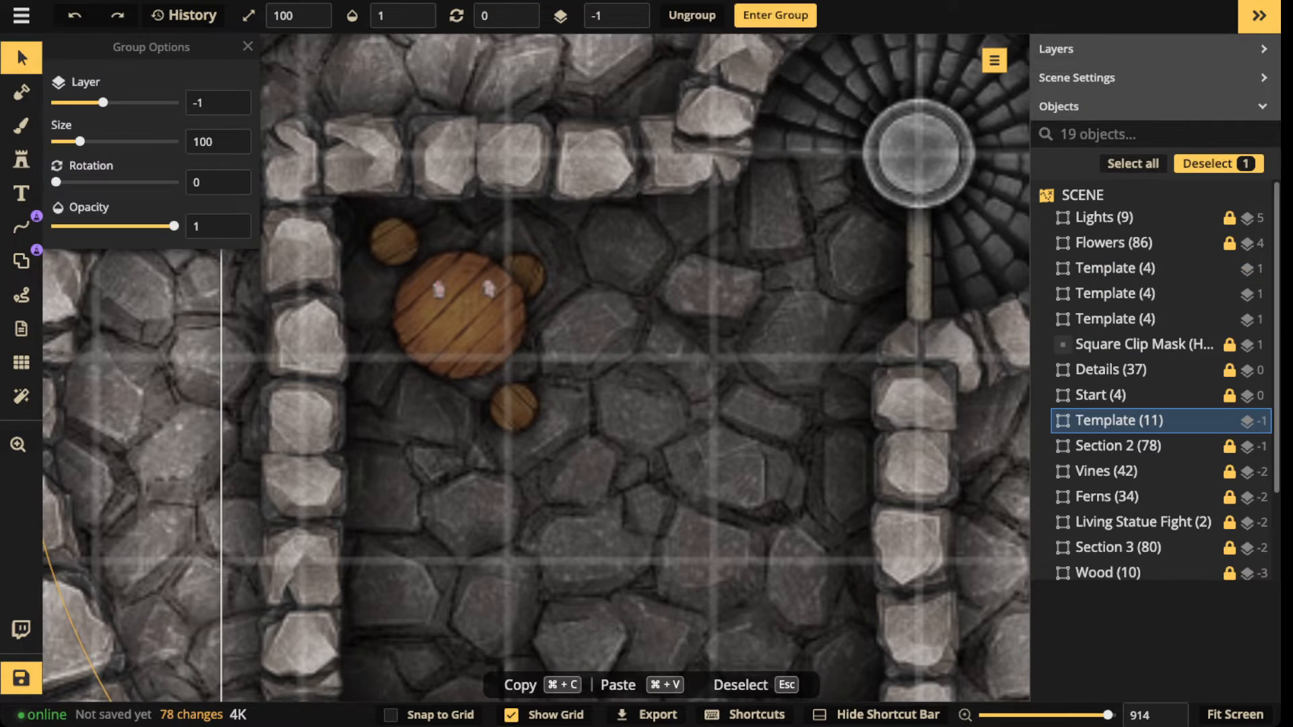
# Step: Reopen the round room's template group and enlarge both Playing Cards stamps to size 24
pyautogui.scroll(-5, 542, 179)
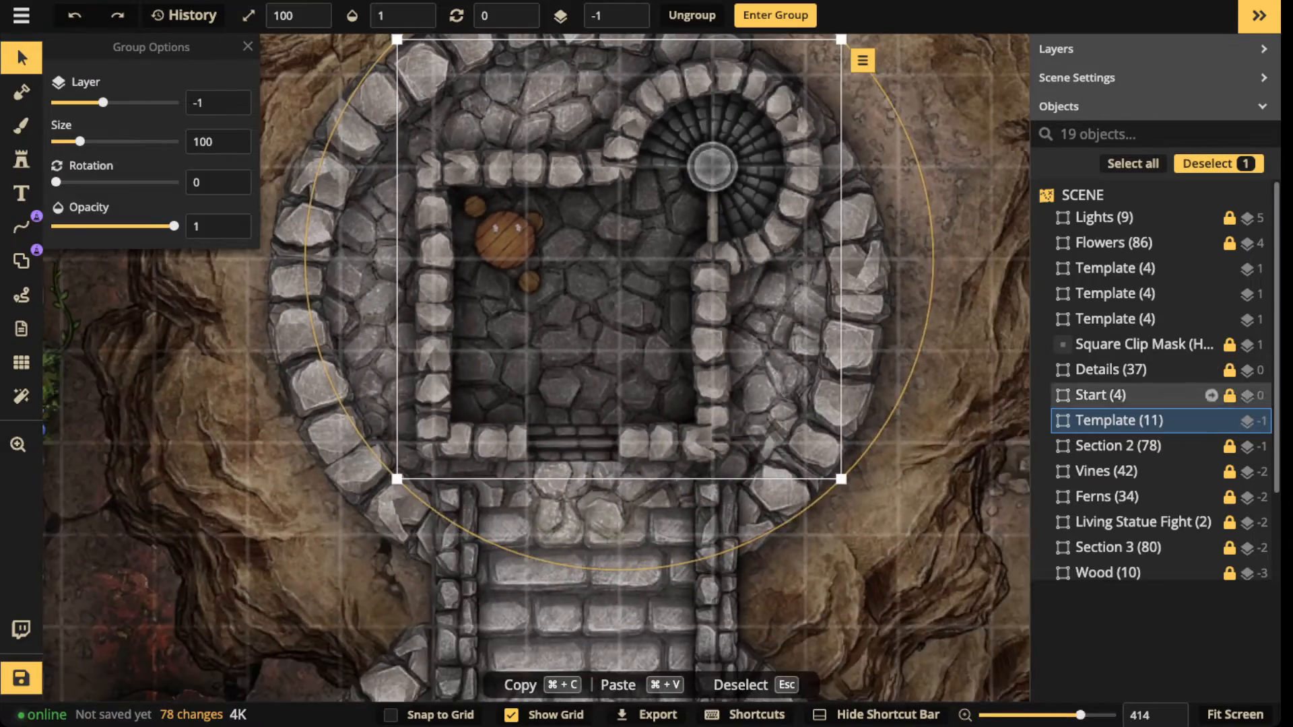
pyautogui.doubleClick(506, 241)
pyautogui.scroll(5, 506, 246)
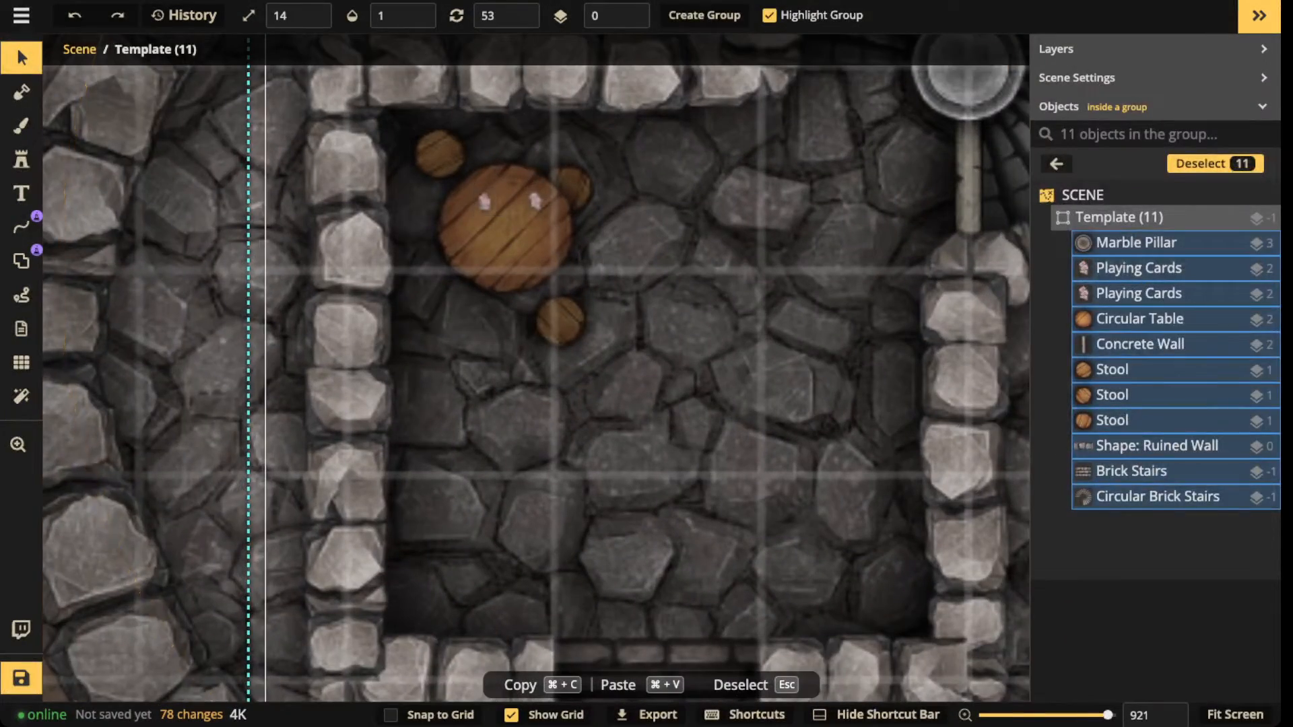
pyautogui.click(484, 202)
pyautogui.scroll(1, 484, 202)
pyautogui.keyDown('shift'); pyautogui.click(538, 202); pyautogui.keyUp('shift')
pyautogui.scroll(3, 537, 201)
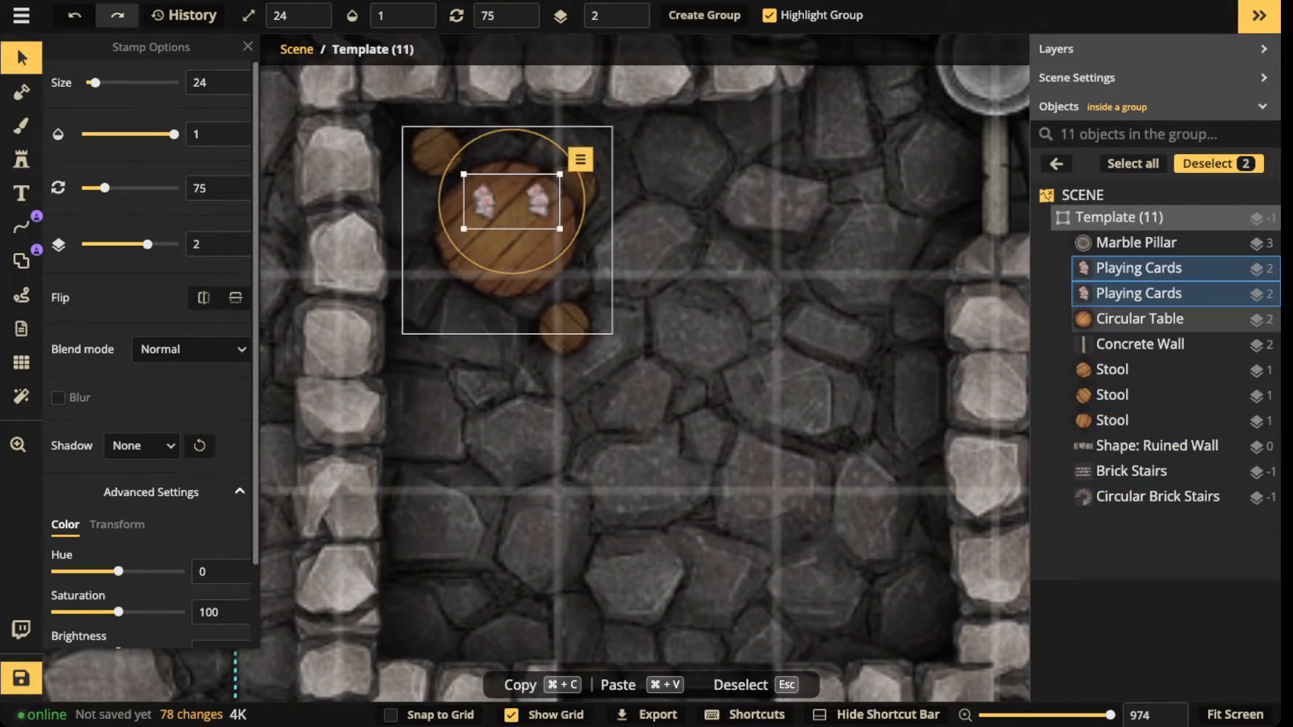
# Step: Angle the two card fans individually toward the upper stools, rotating the right-hand fan to 225 near the table's edge
pyautogui.moveTo(512, 203); pyautogui.dragTo(539, 246)
pyautogui.click(485, 219)
pyautogui.scroll(4, 485, 220)
pyautogui.click(538, 220)
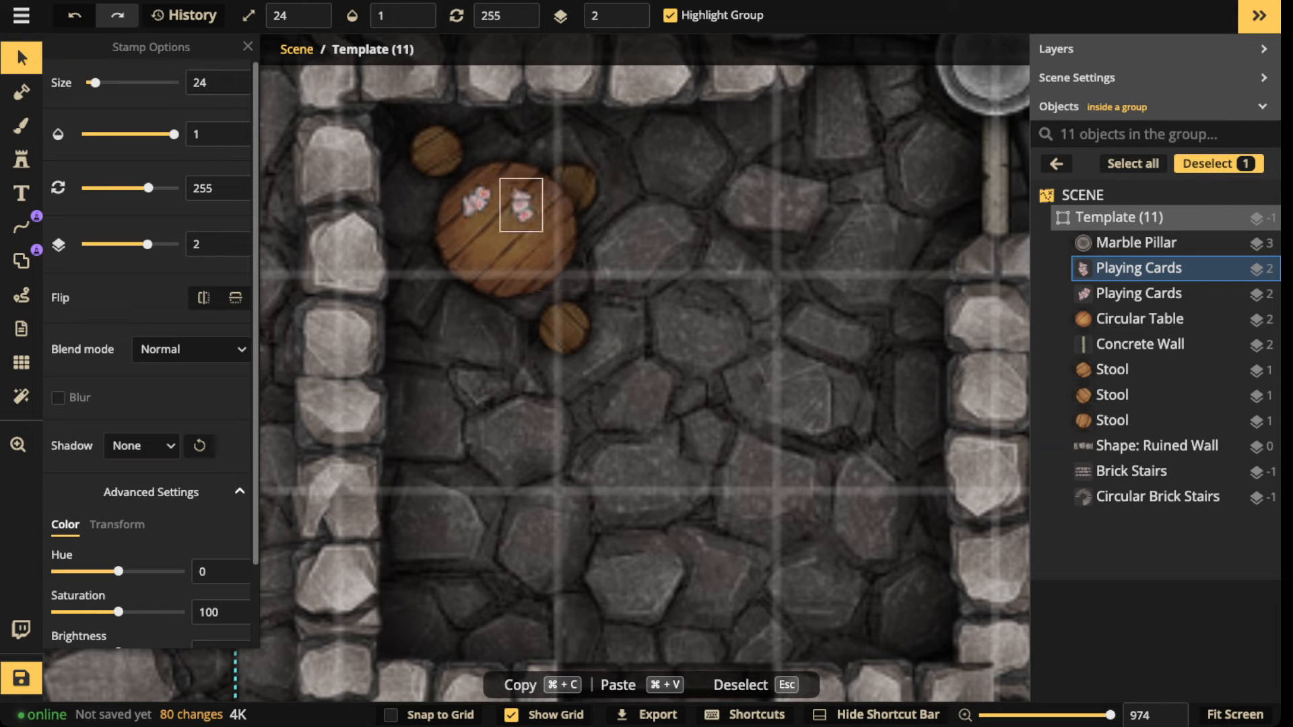
pyautogui.scroll(-2, 533, 209)
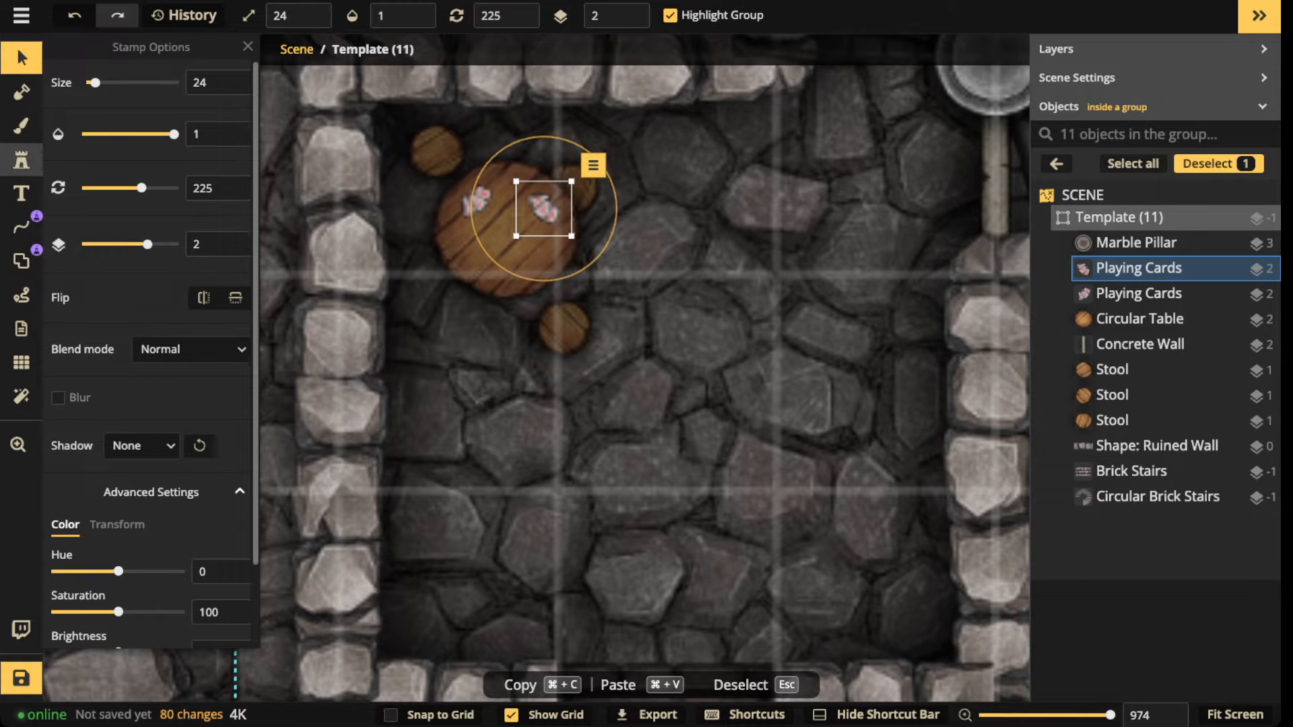
# Step: Search the stamp catalog for "candle" and place a Small Lit Candle at the table's center on layer 2
pyautogui.click(21, 161)
pyautogui.click(95, 188)
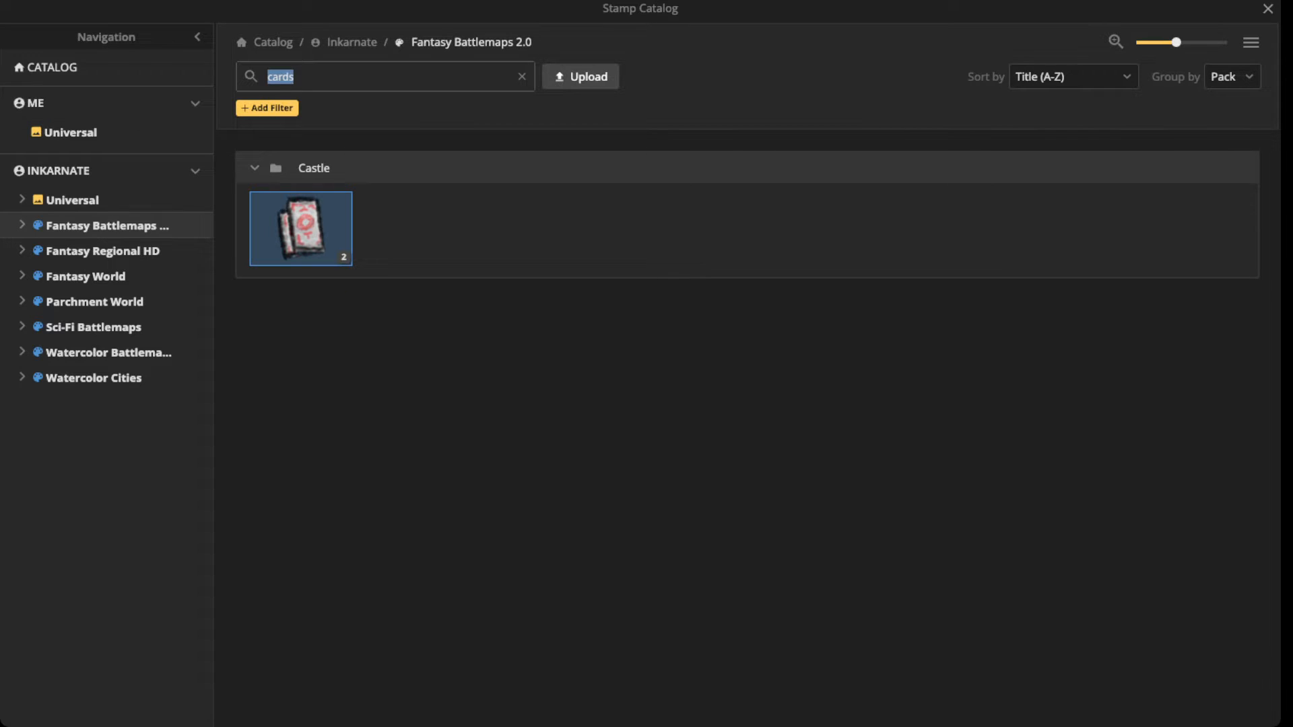
pyautogui.write('candle')
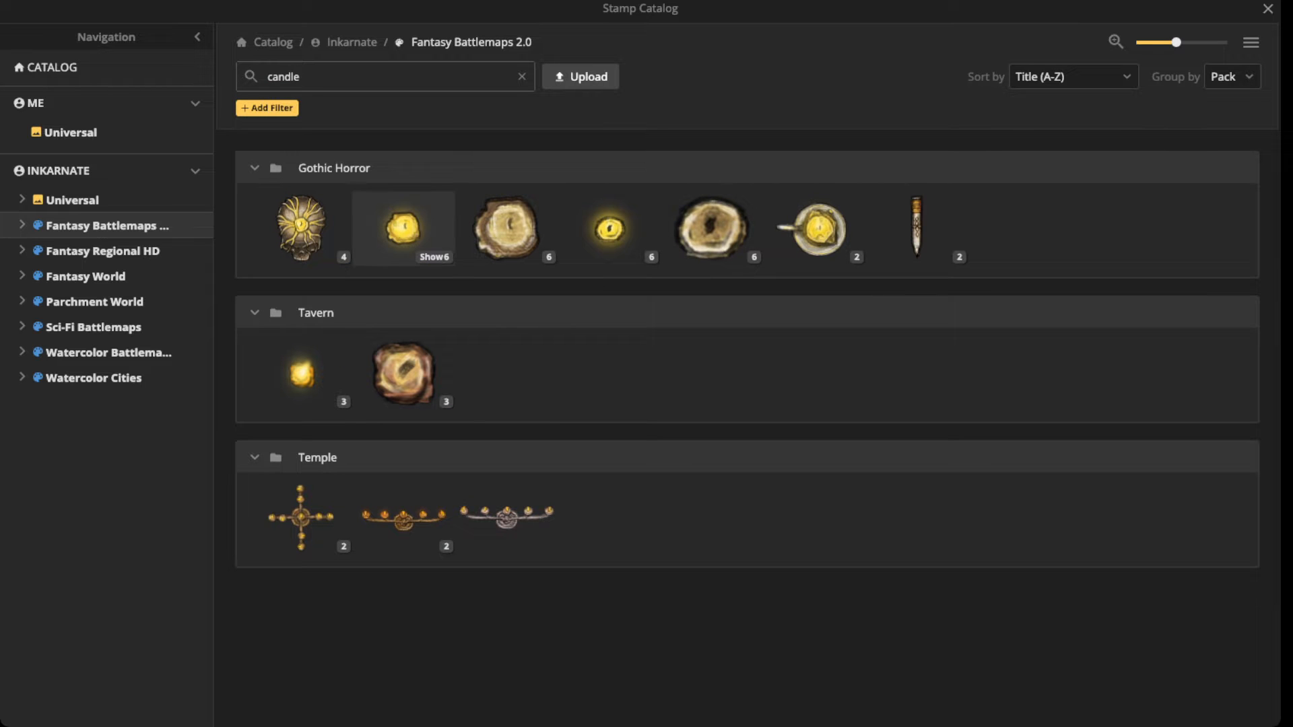
pyautogui.moveTo(404, 228)
pyautogui.moveTo(506, 227)
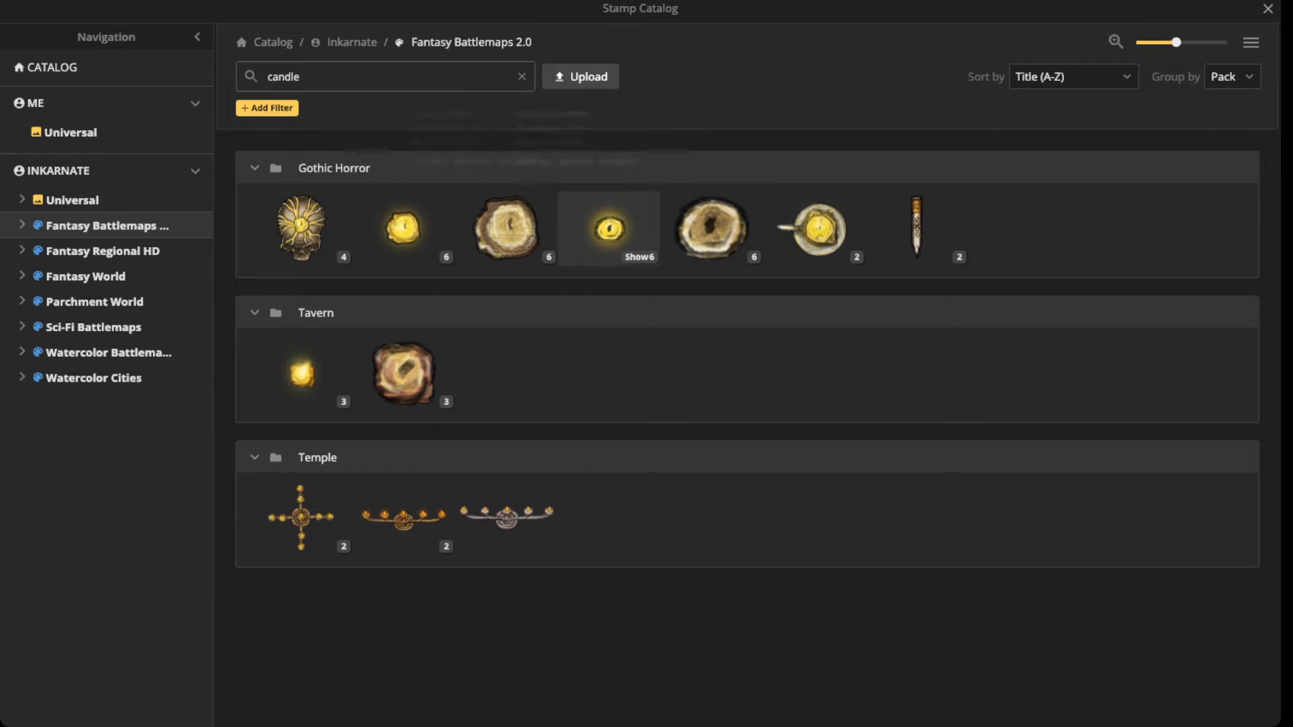
pyautogui.click(610, 227)
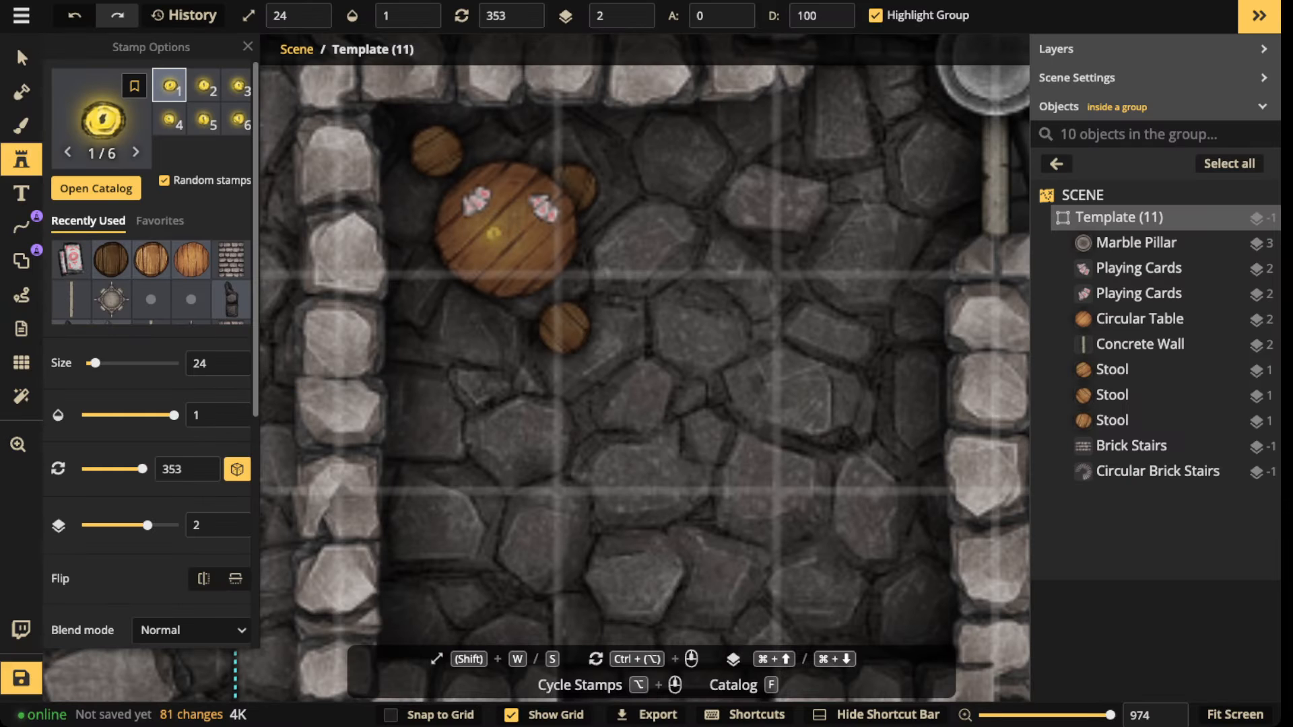
pyautogui.click(505, 226)
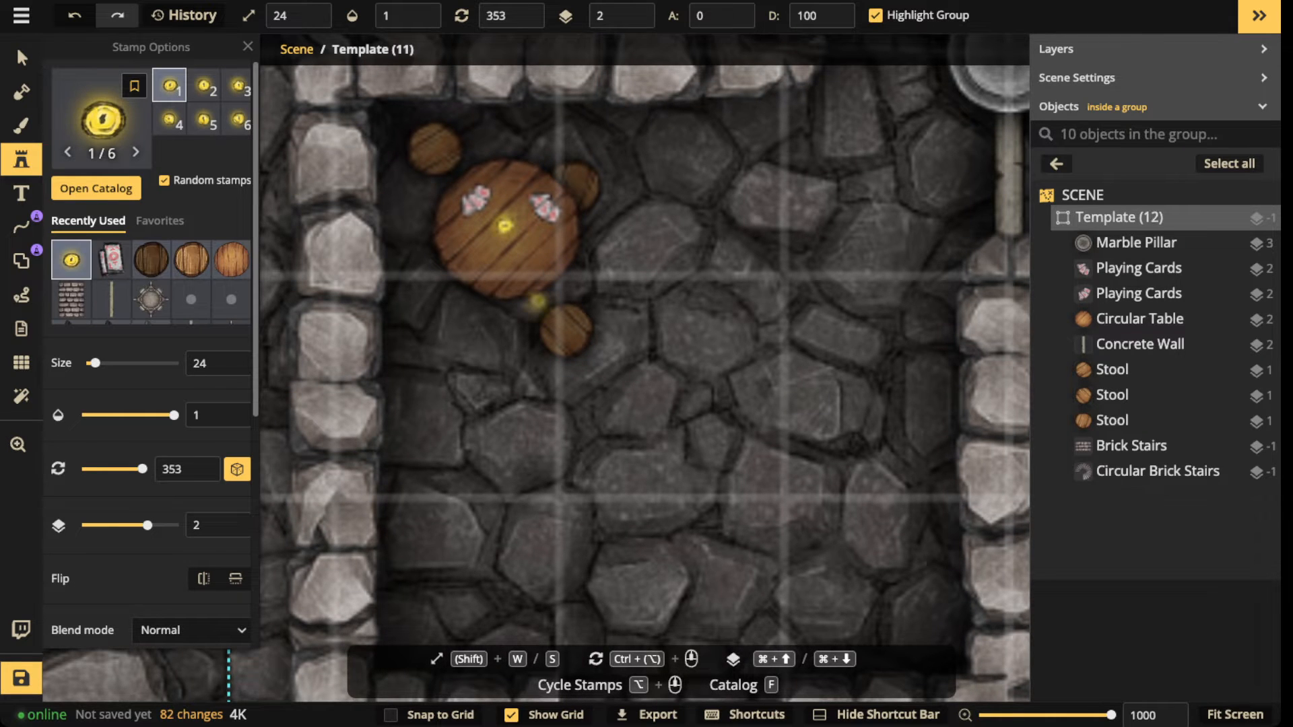
# Step: Place two Small Unlit Candle stamps just below the lit candle, adjusting the right-hand one's position
pyautogui.press('f')
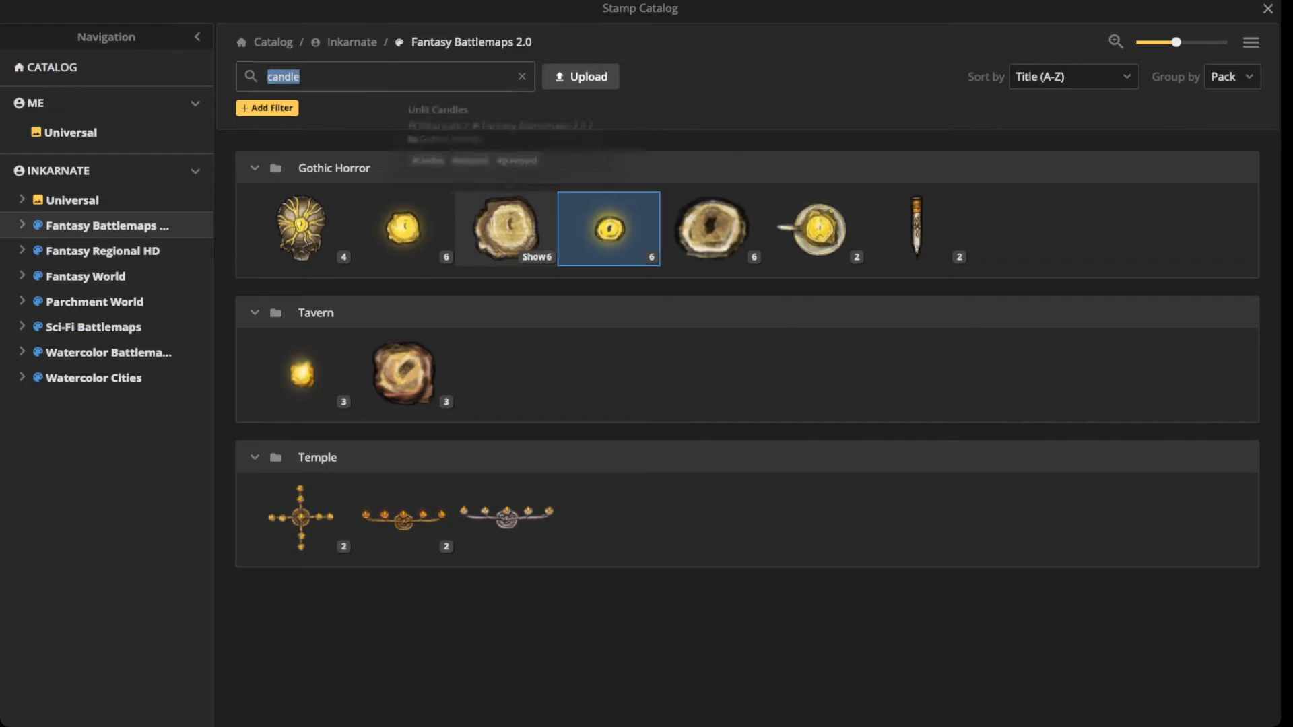
pyautogui.click(711, 229)
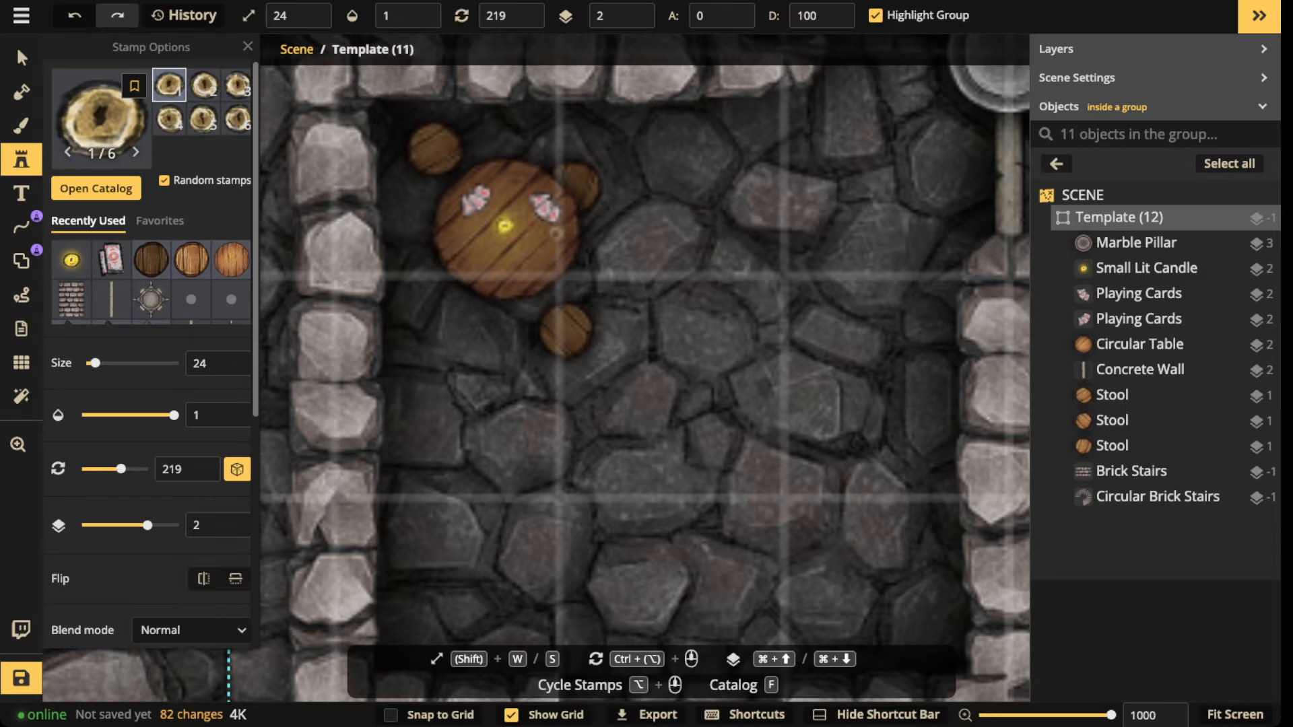
pyautogui.click(523, 235)
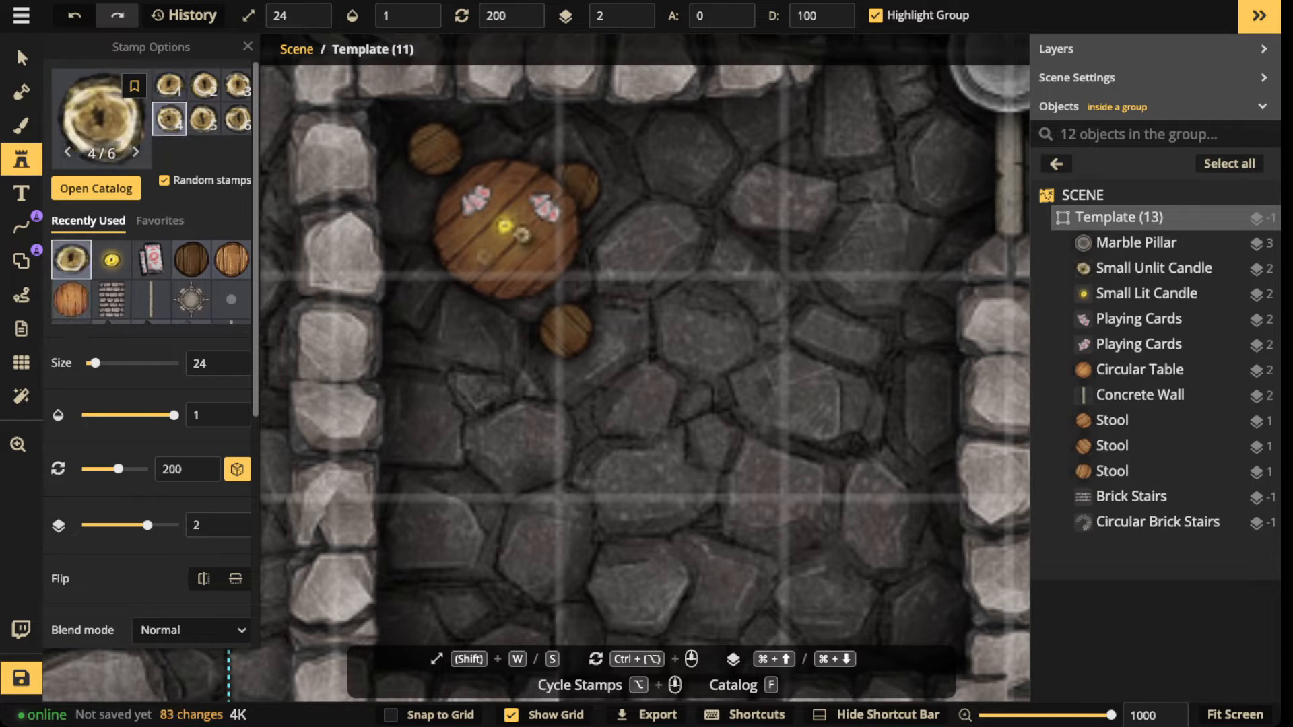
pyautogui.click(537, 301)
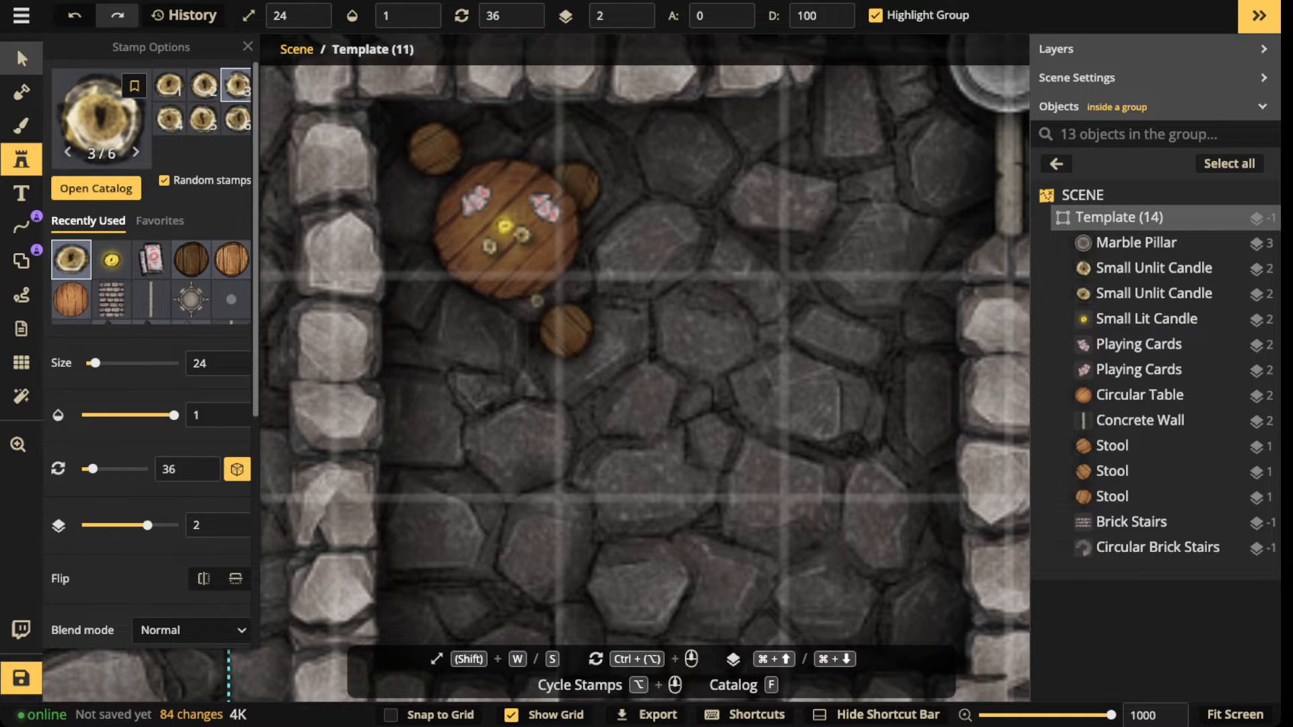
pyautogui.click(22, 59)
pyautogui.click(523, 236)
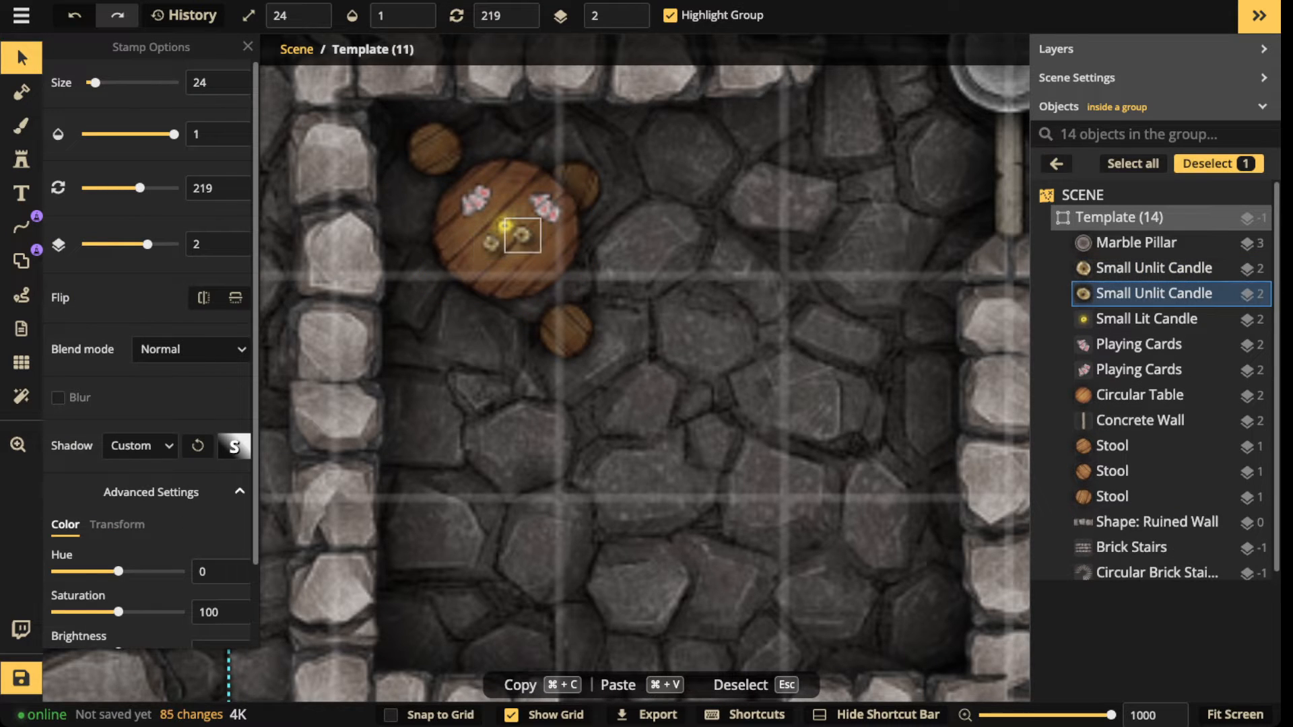
# Step: Search the stamp catalog for "light" and place the Effects Orange Light on layer 5 over the lit candle, at size 24
pyautogui.click(22, 159)
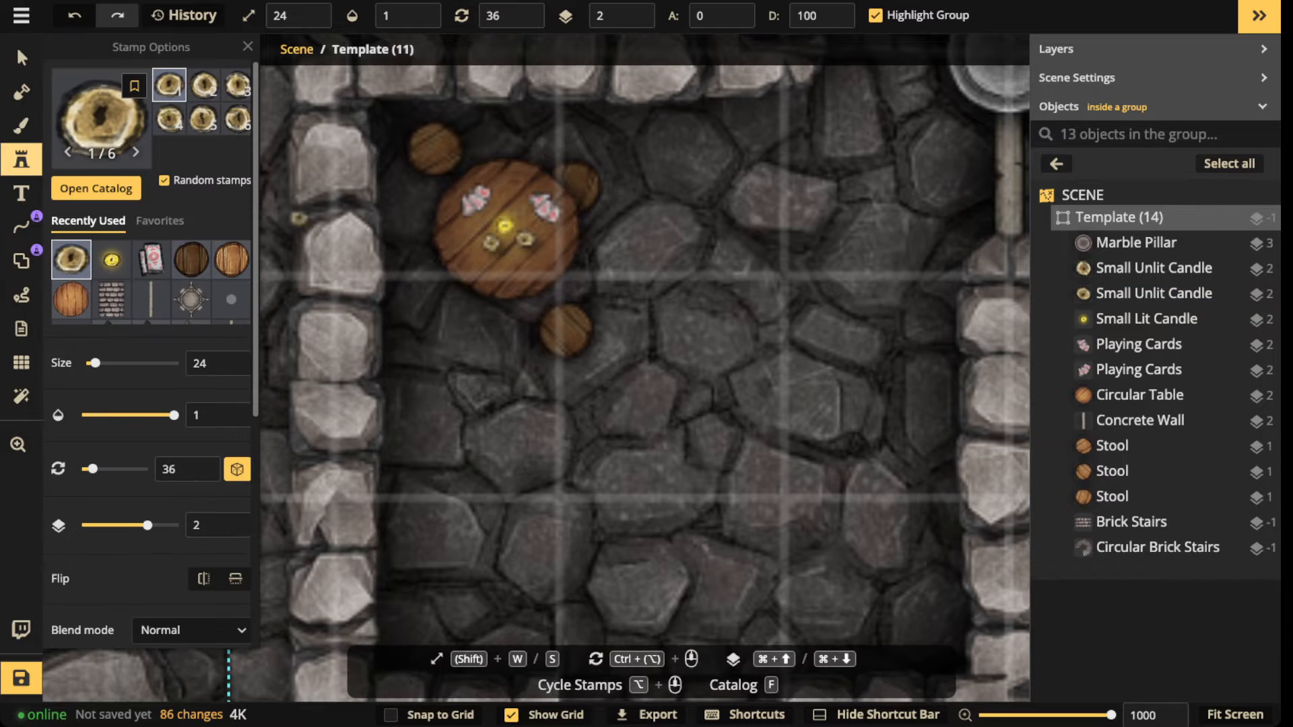
pyautogui.scroll(-3, 113, 263)
pyautogui.write('f')
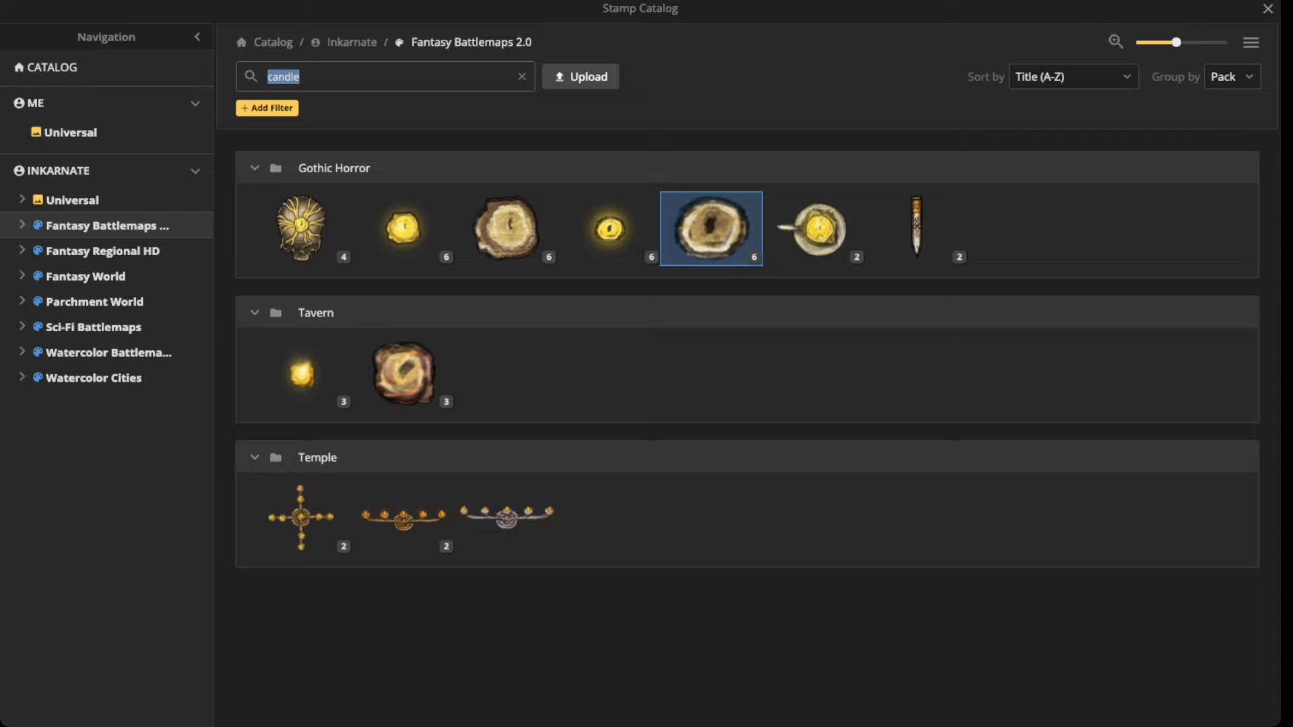
pyautogui.write('light')
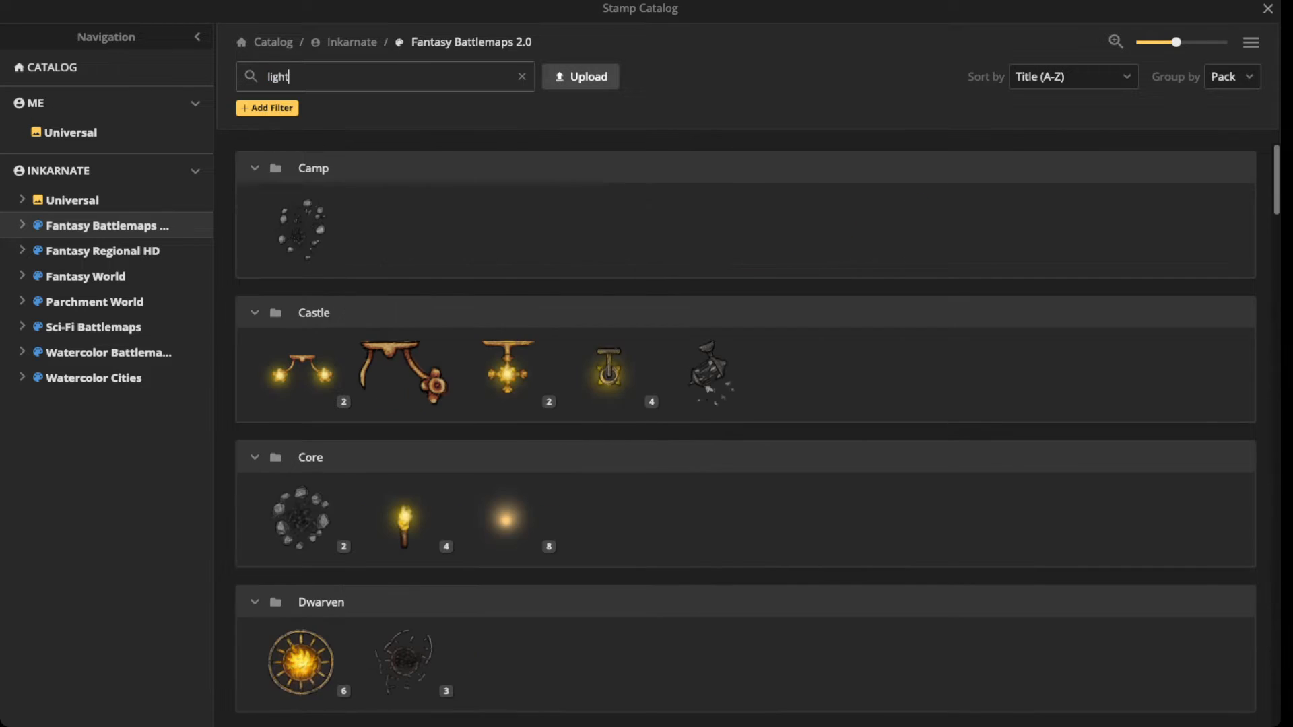
pyautogui.scroll(-2, 506, 377)
pyautogui.doubleClick(506, 374)
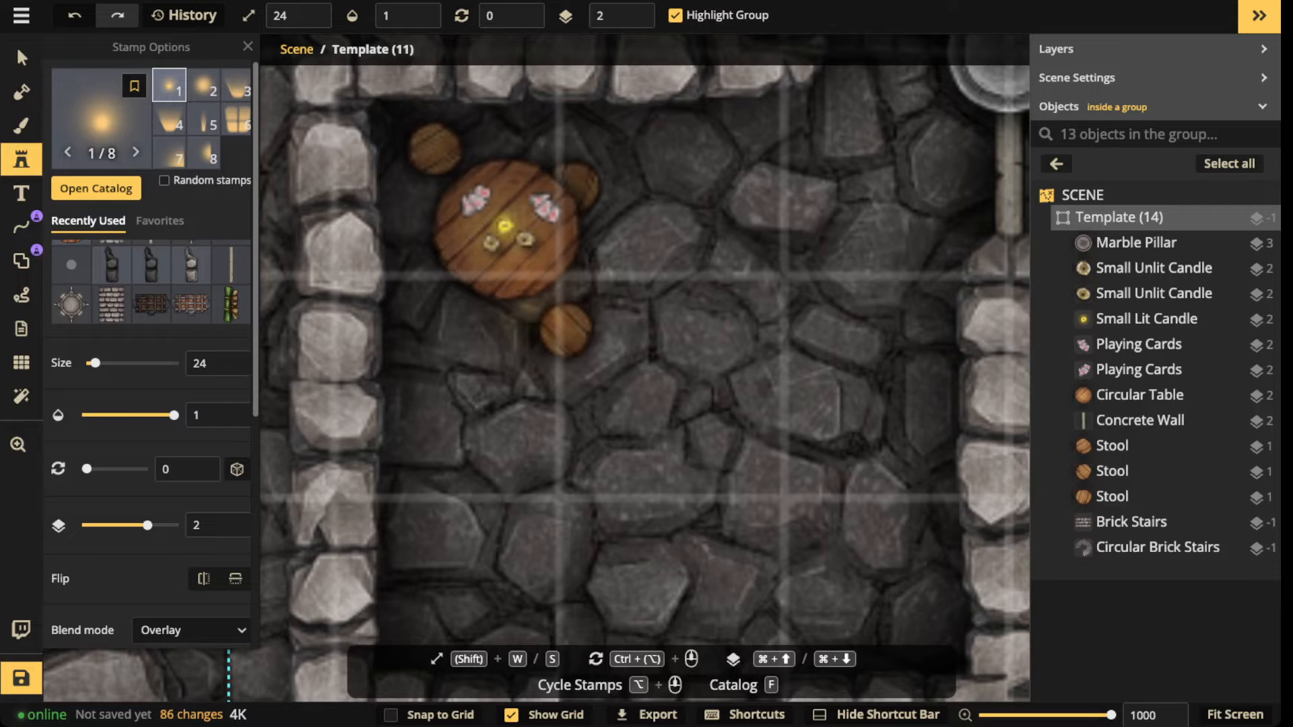
pyautogui.click(101, 132)
pyautogui.scroll(-5, 402, 516)
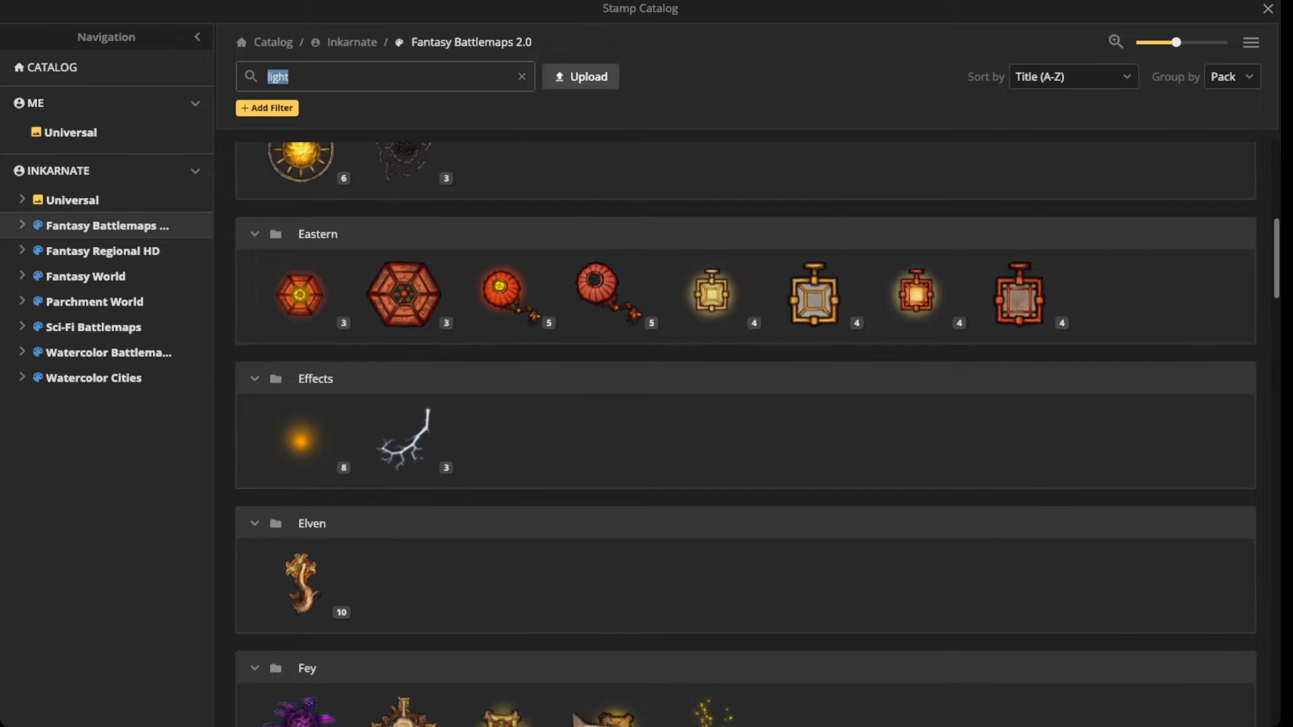
pyautogui.doubleClick(300, 439)
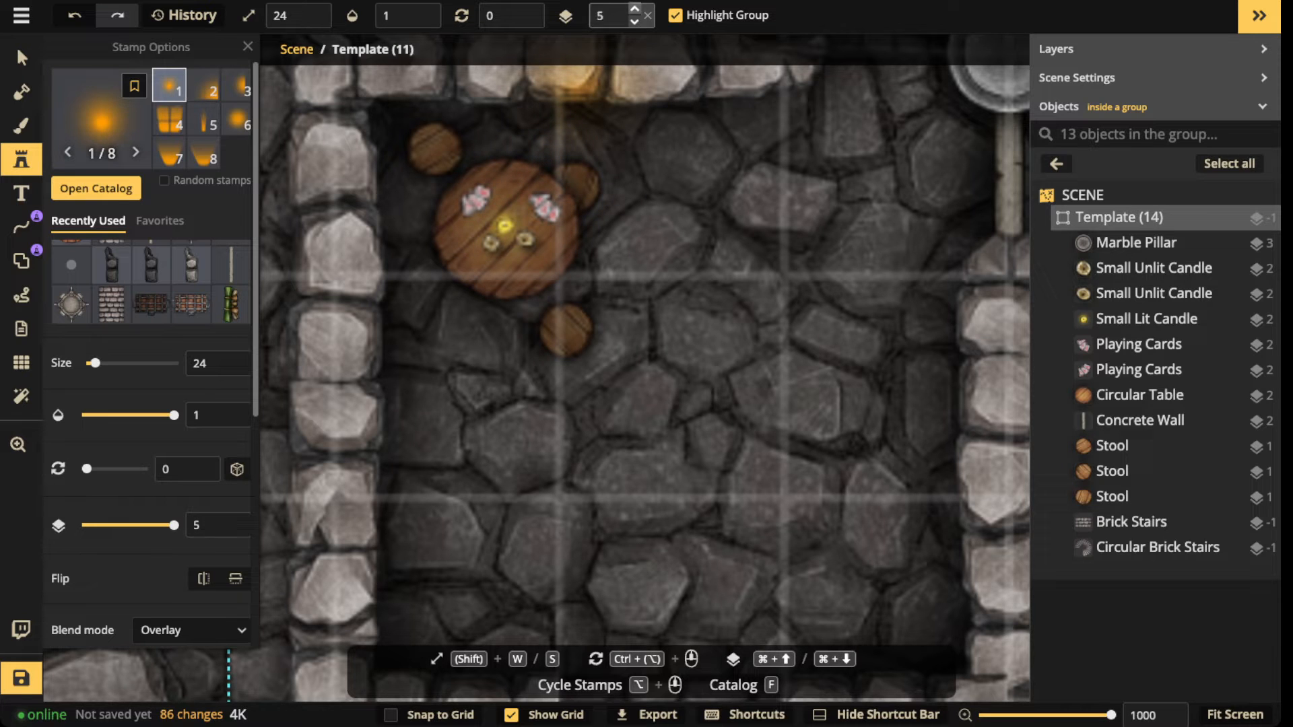
pyautogui.click(504, 221)
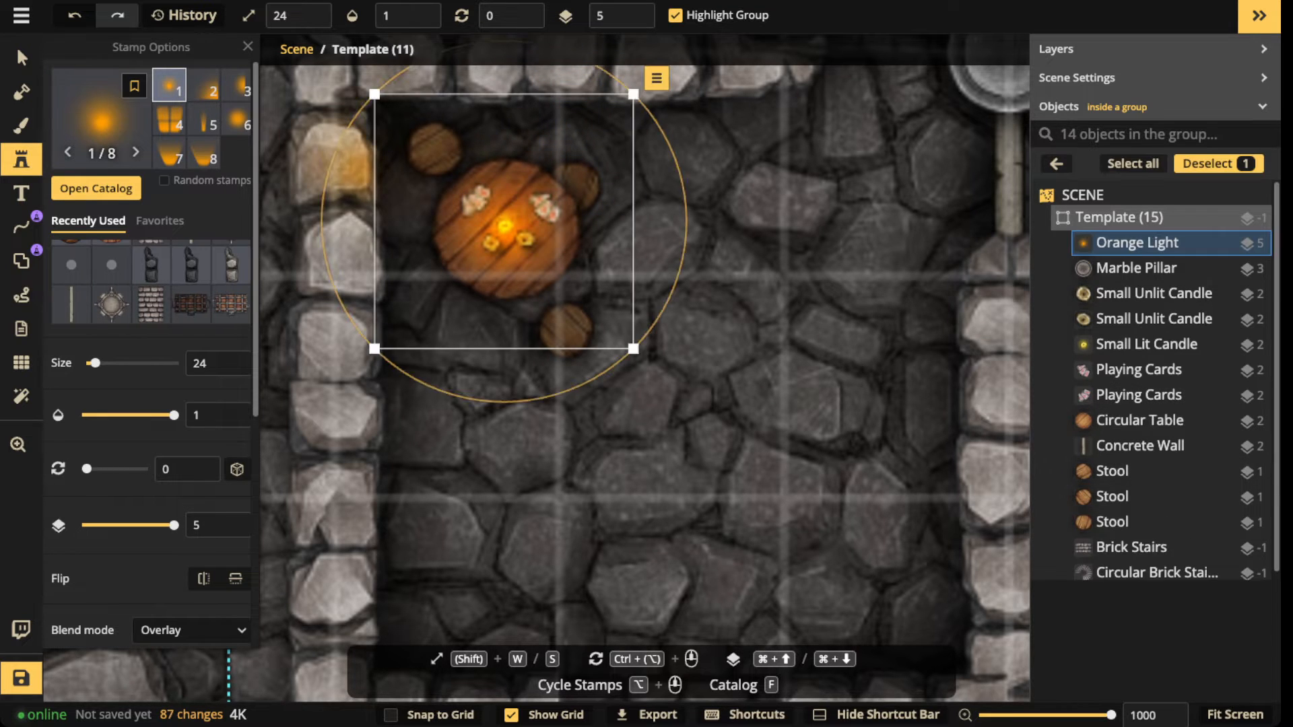
# Step: Choose the Core pack's Light stamp from the catalog and place its second variant at size 44 on the floor beside the table
pyautogui.click(101, 121)
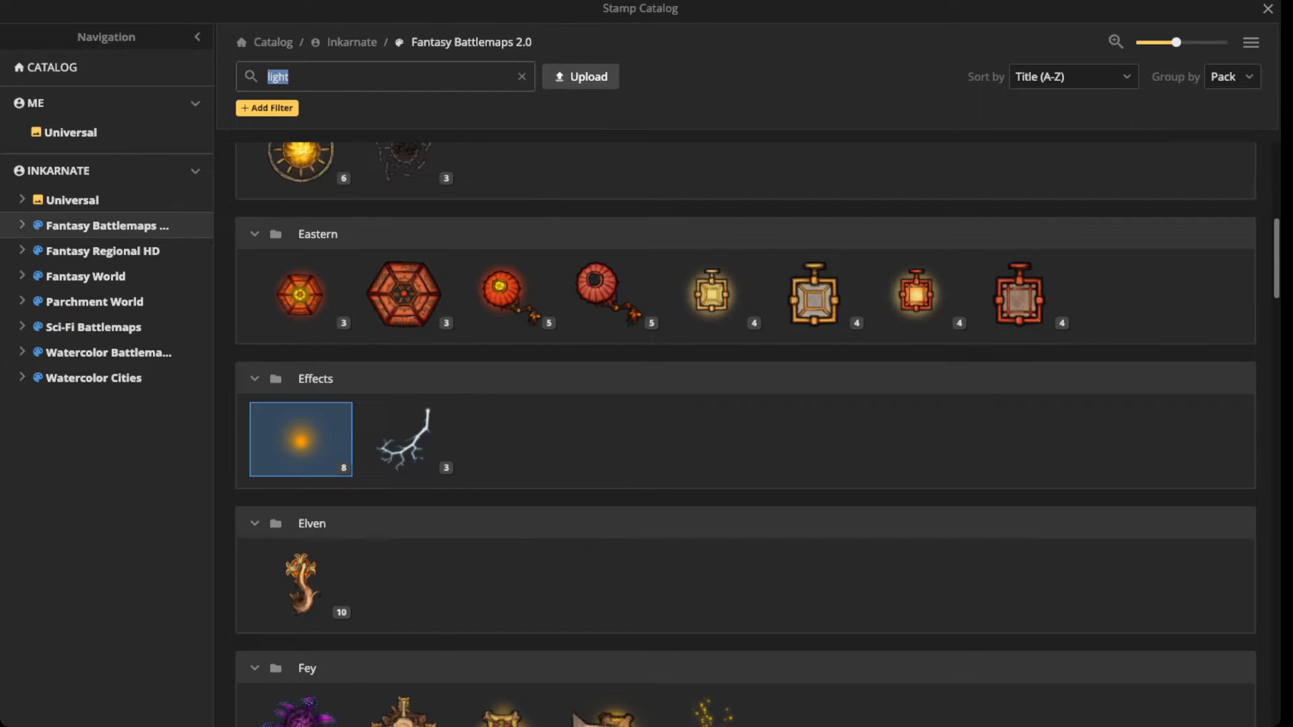
pyautogui.scroll(5, 566, 350)
pyautogui.click(506, 354)
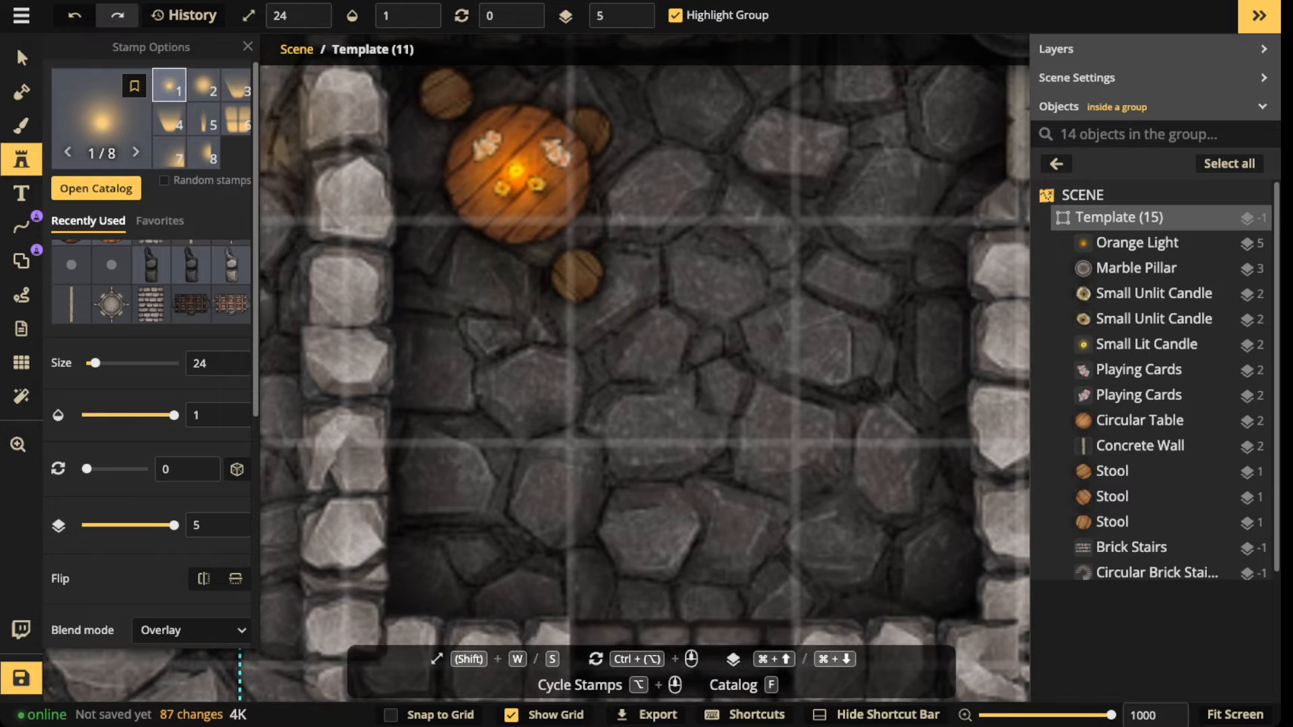
pyautogui.hotkey('shift', 'w')
pyautogui.hotkey('shift', 'w')
pyautogui.hotkey('shift', 'w')
pyautogui.hotkey('shift', 'w')
pyautogui.hotkey('shift', 's')
pyautogui.hotkey('shift', 's')
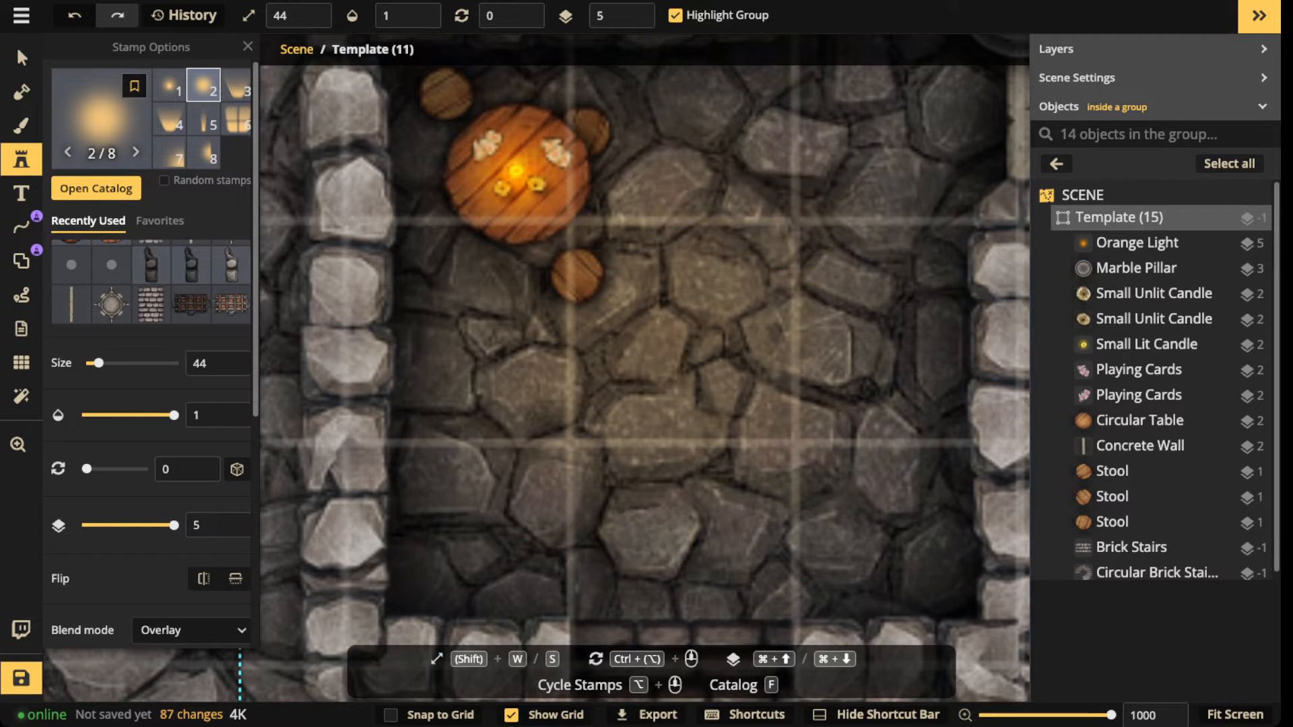
pyautogui.click(623, 263)
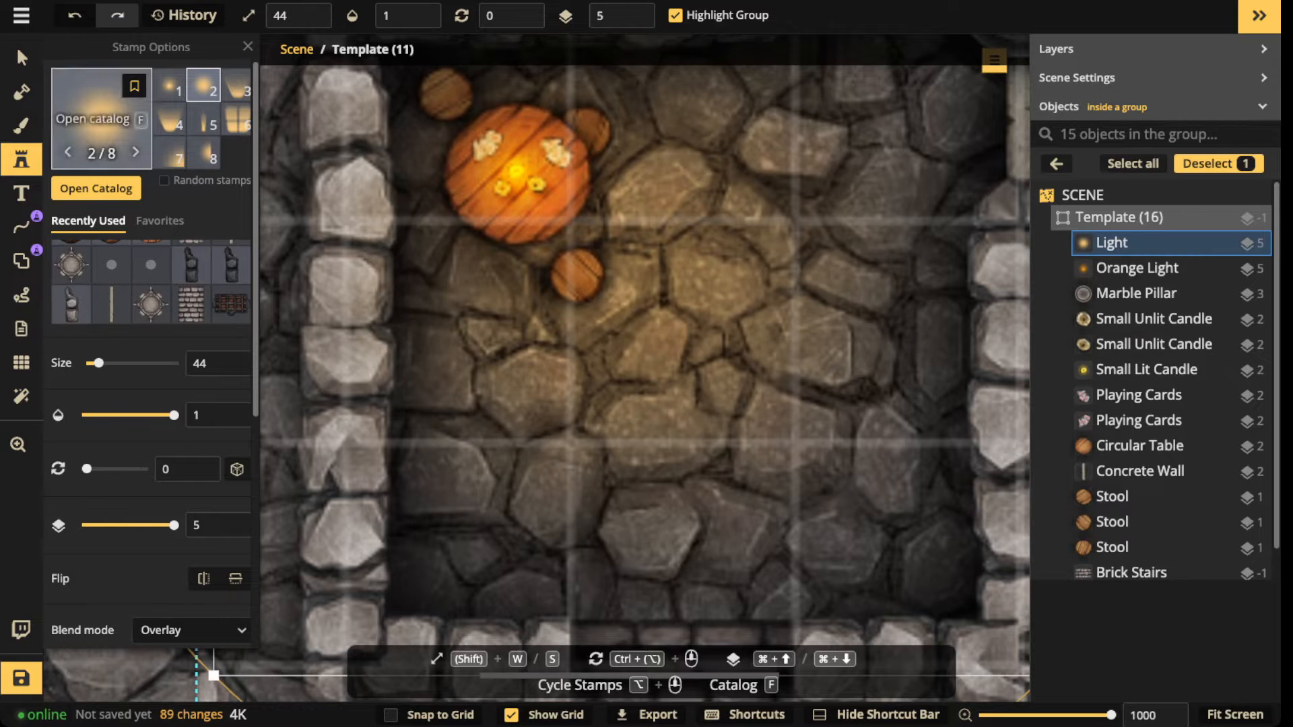
# Step: Lower the placed Light stamp's opacity to 0.46 and shift it slightly
pyautogui.click(21, 58)
pyautogui.click(134, 135)
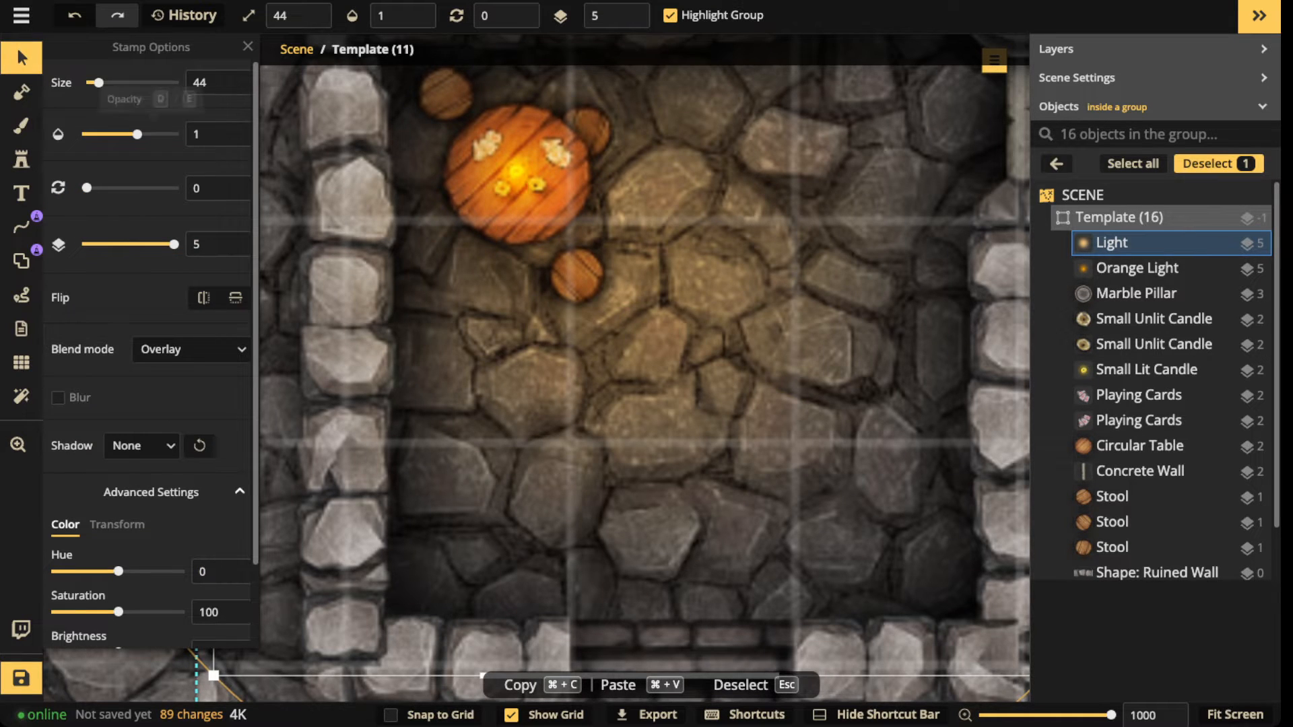
pyautogui.scroll(-2, 145, 269)
pyautogui.moveTo(627, 259); pyautogui.dragTo(576, 373)
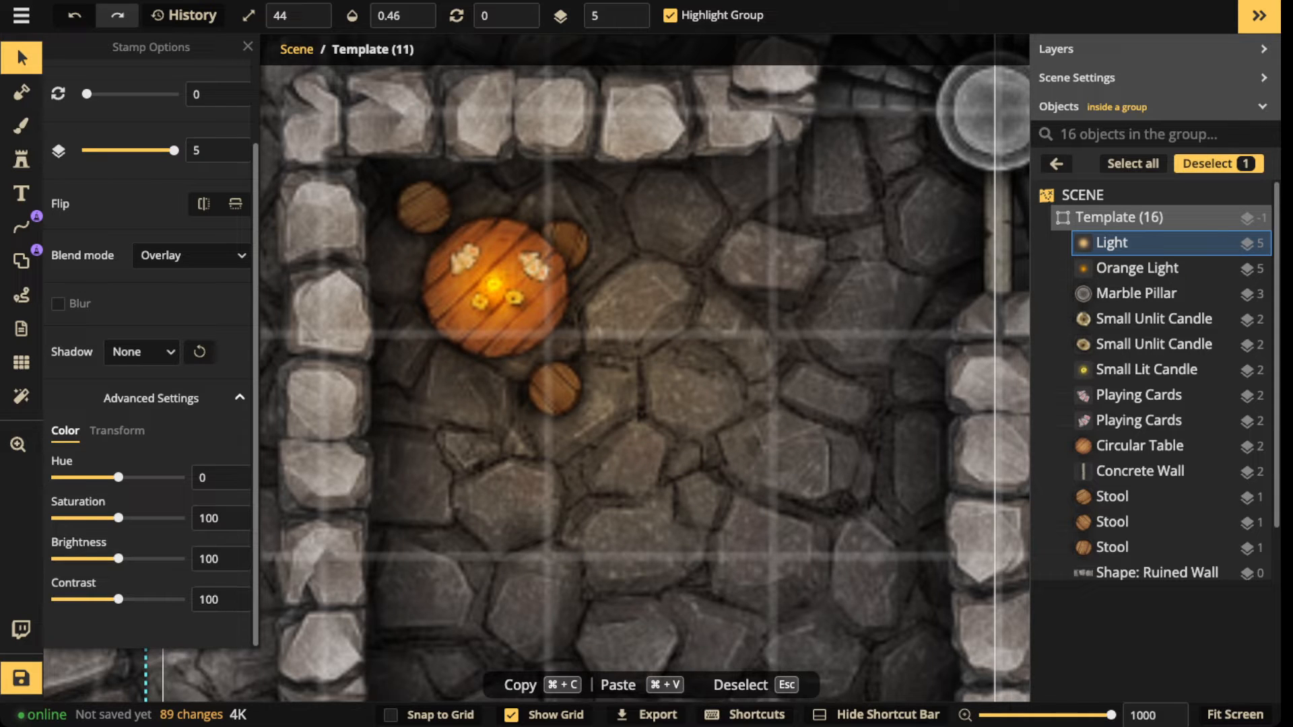
# Step: Put the Light stamp on layer 2 and move it closer to the table
pyautogui.click(629, 23)
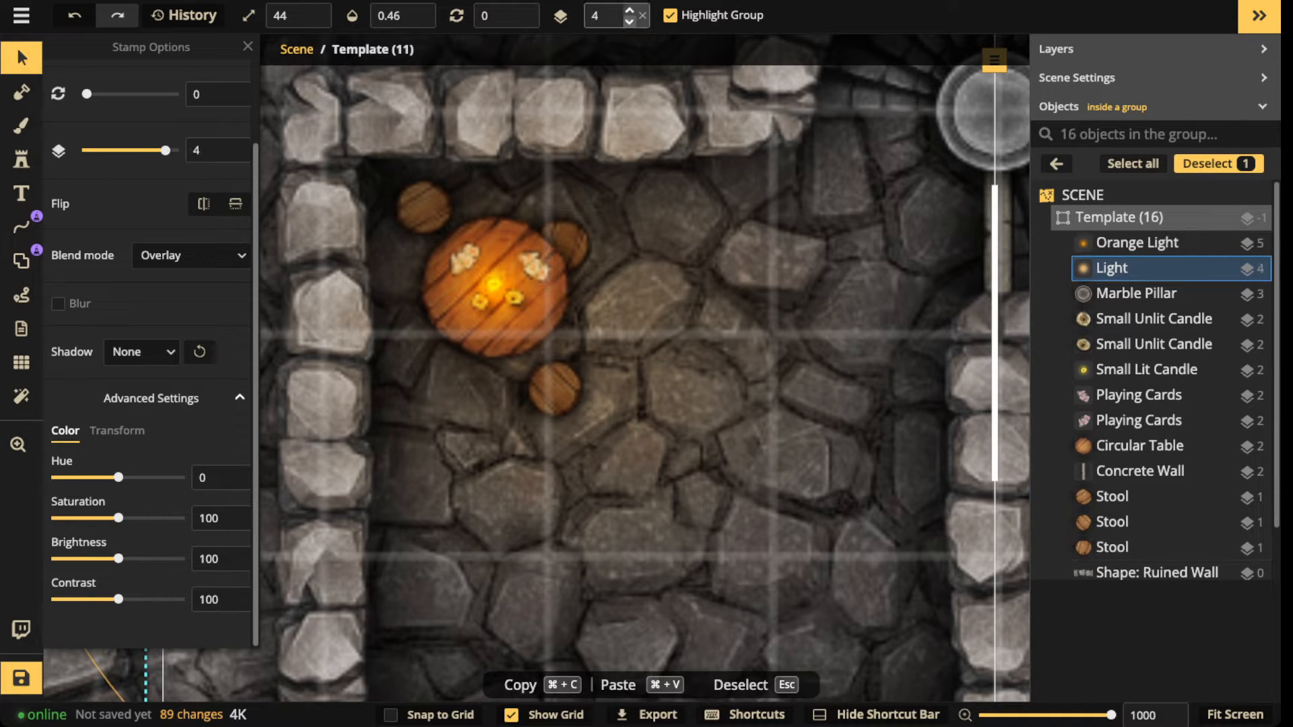
pyautogui.click(630, 23)
pyautogui.click(630, 24)
pyautogui.moveTo(579, 303); pyautogui.dragTo(540, 277)
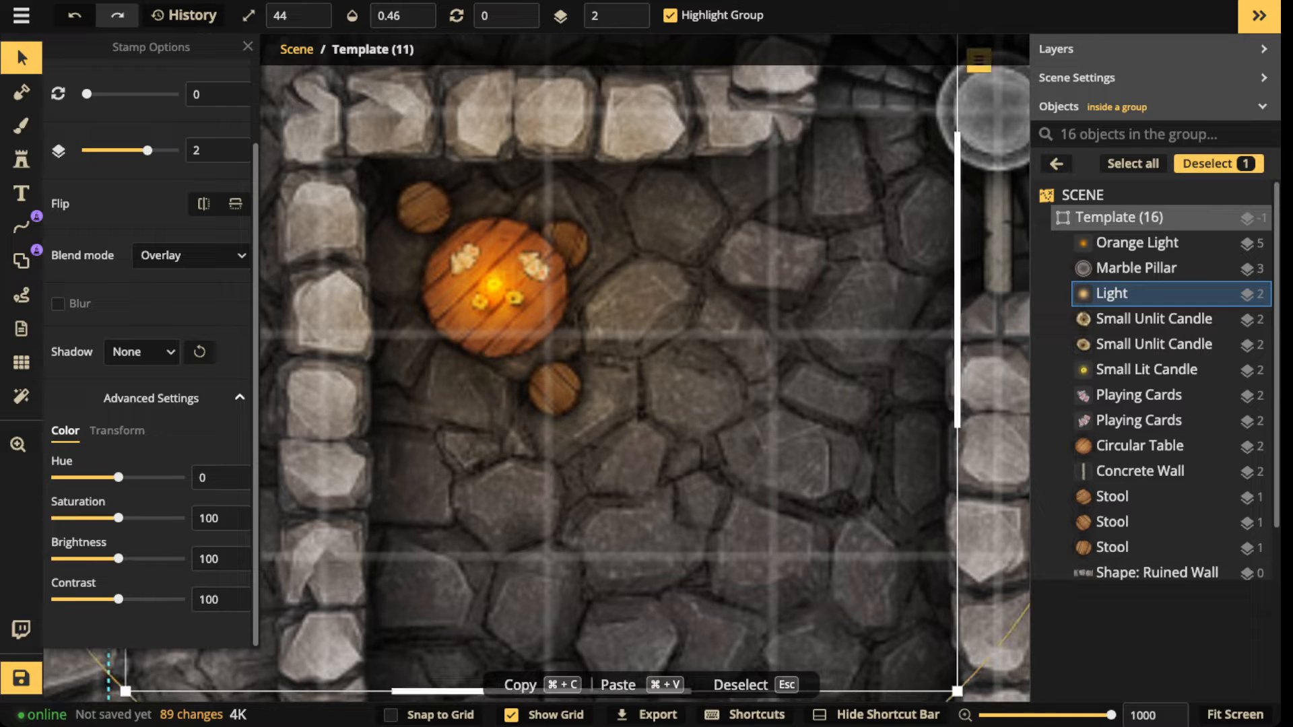
pyautogui.click(629, 21)
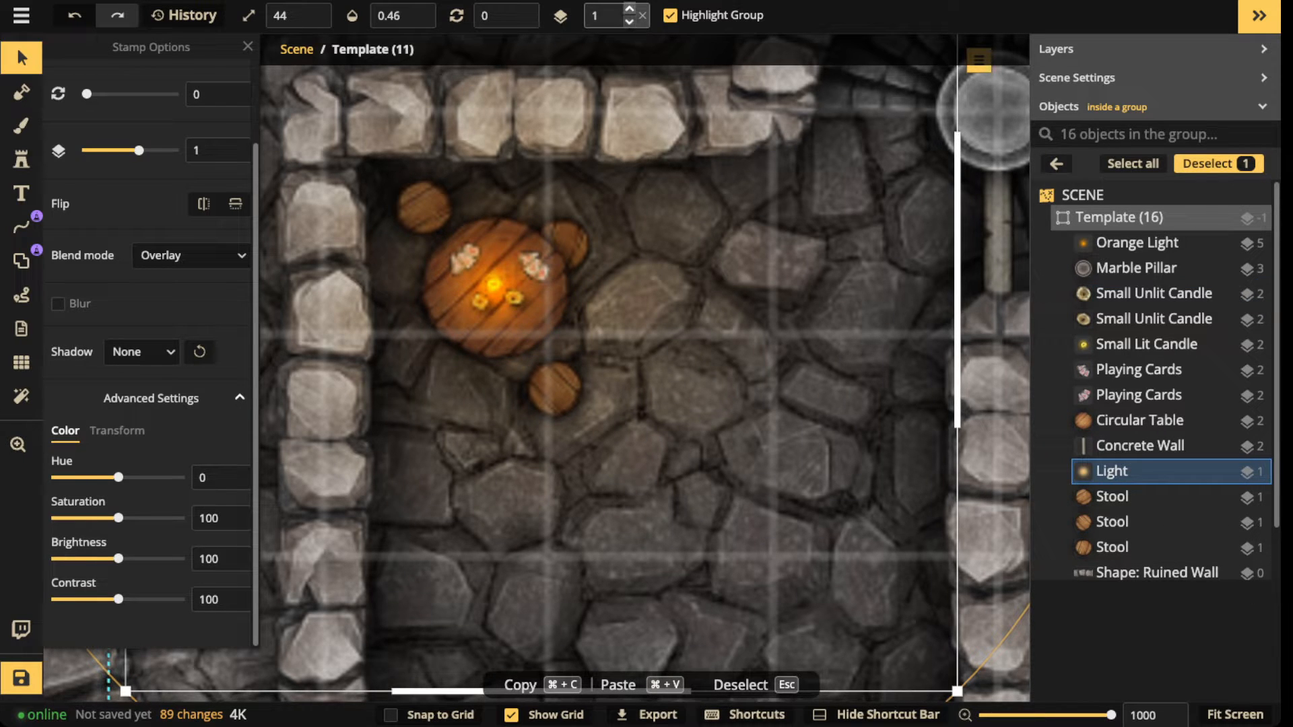
pyautogui.click(629, 9)
pyautogui.scroll(-5, 604, 245)
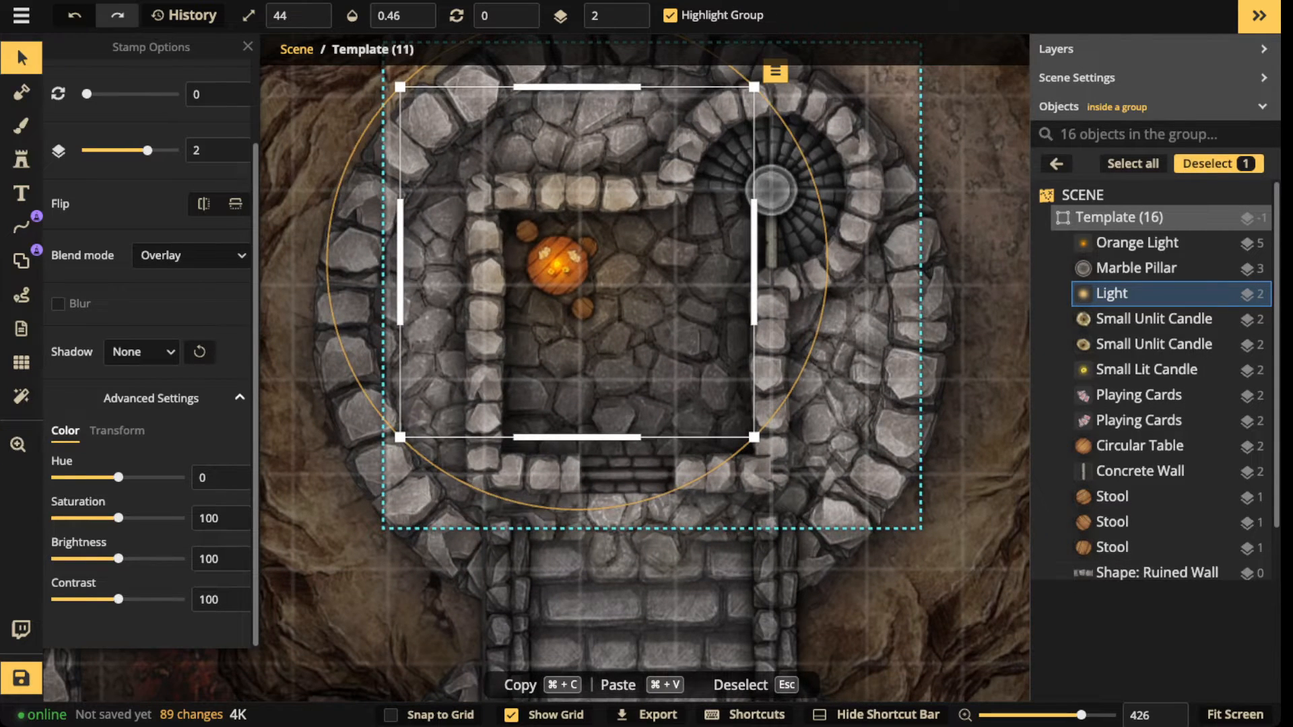
# Step: Hide the map's grid and return to selecting objects in the room
pyautogui.click(21, 363)
pyautogui.click(286, 14)
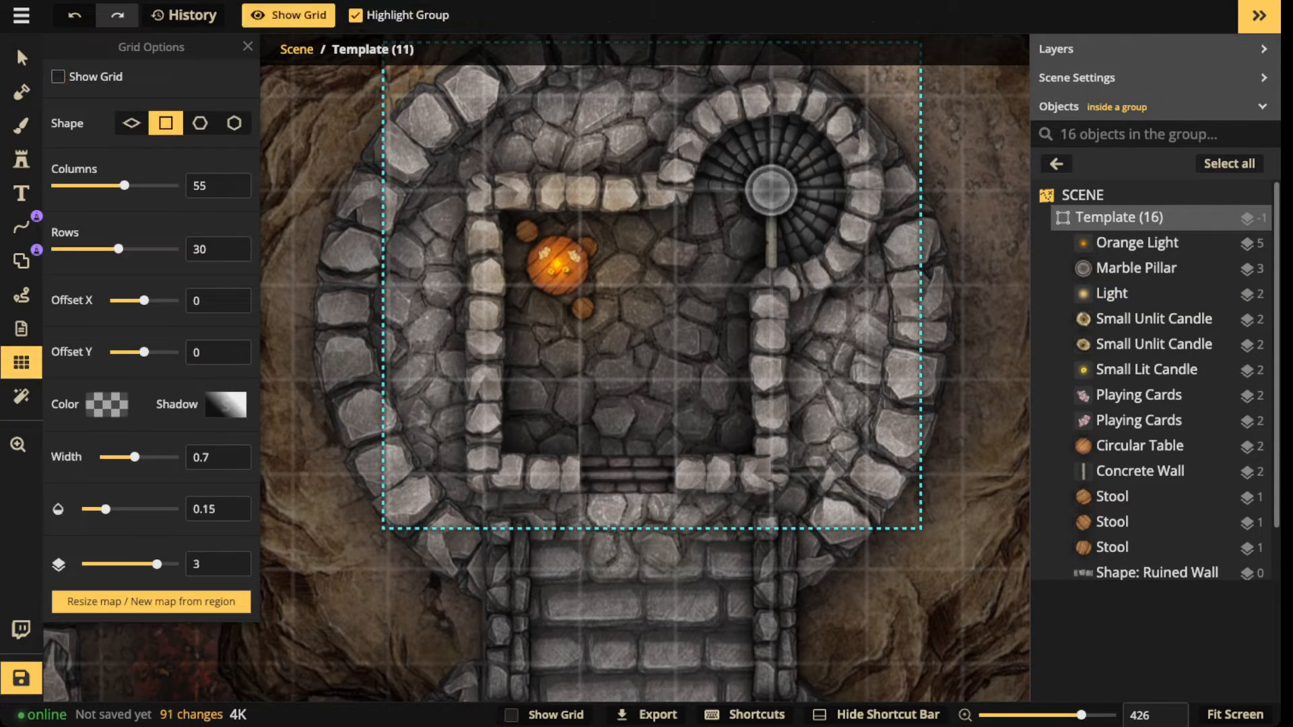
pyautogui.click(22, 58)
pyautogui.scroll(3, 587, 317)
pyautogui.moveTo(587, 317); pyautogui.dragTo(481, 267)
pyautogui.scroll(-2, 564, 278)
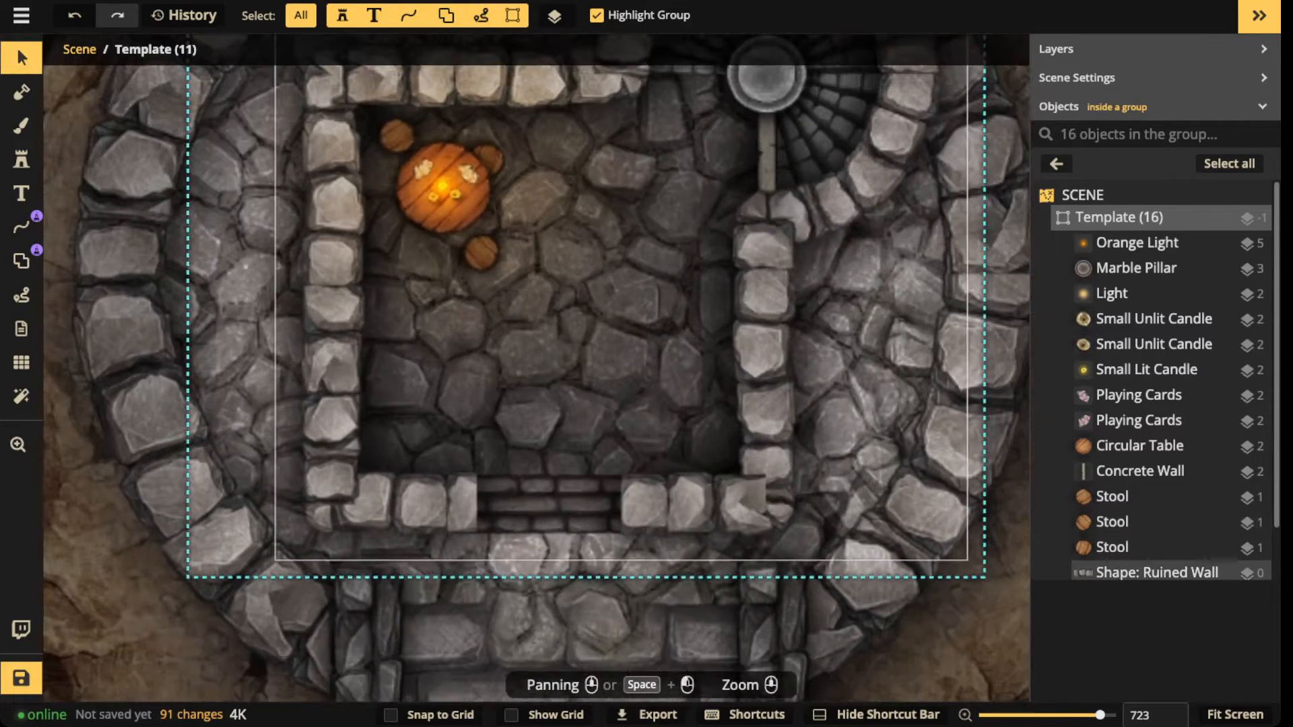
# Step: Search the stamp catalog for "weapon rack" and choose the Gothic Horror weapon rack stamp
pyautogui.click(21, 160)
pyautogui.write('f')
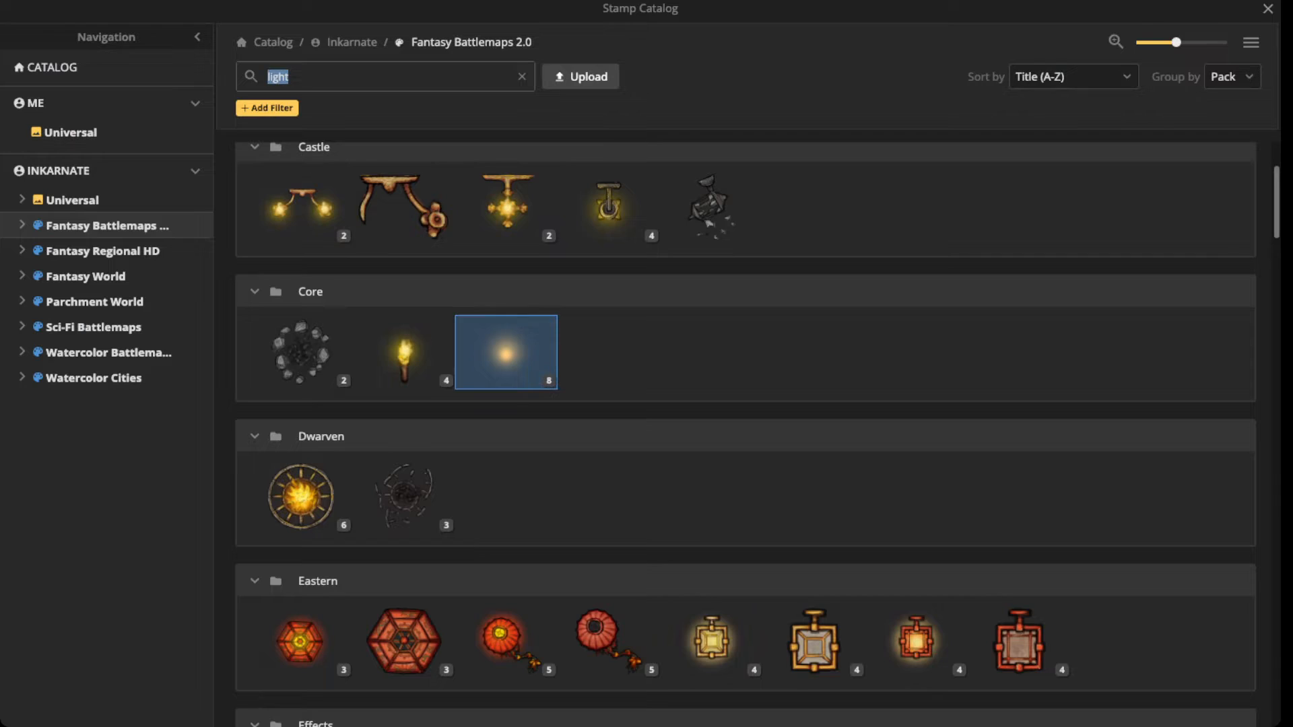
pyautogui.write('weapon')
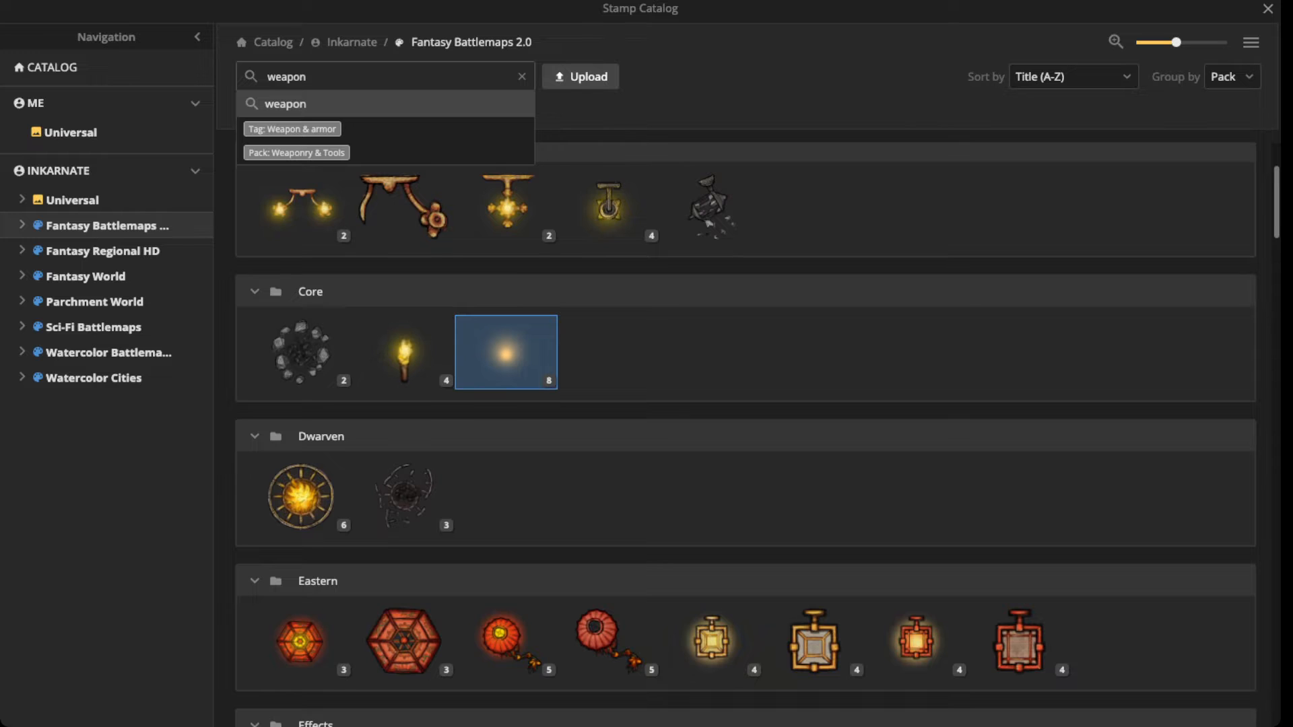
pyautogui.press('Return')
pyautogui.scroll(-15, 746, 430)
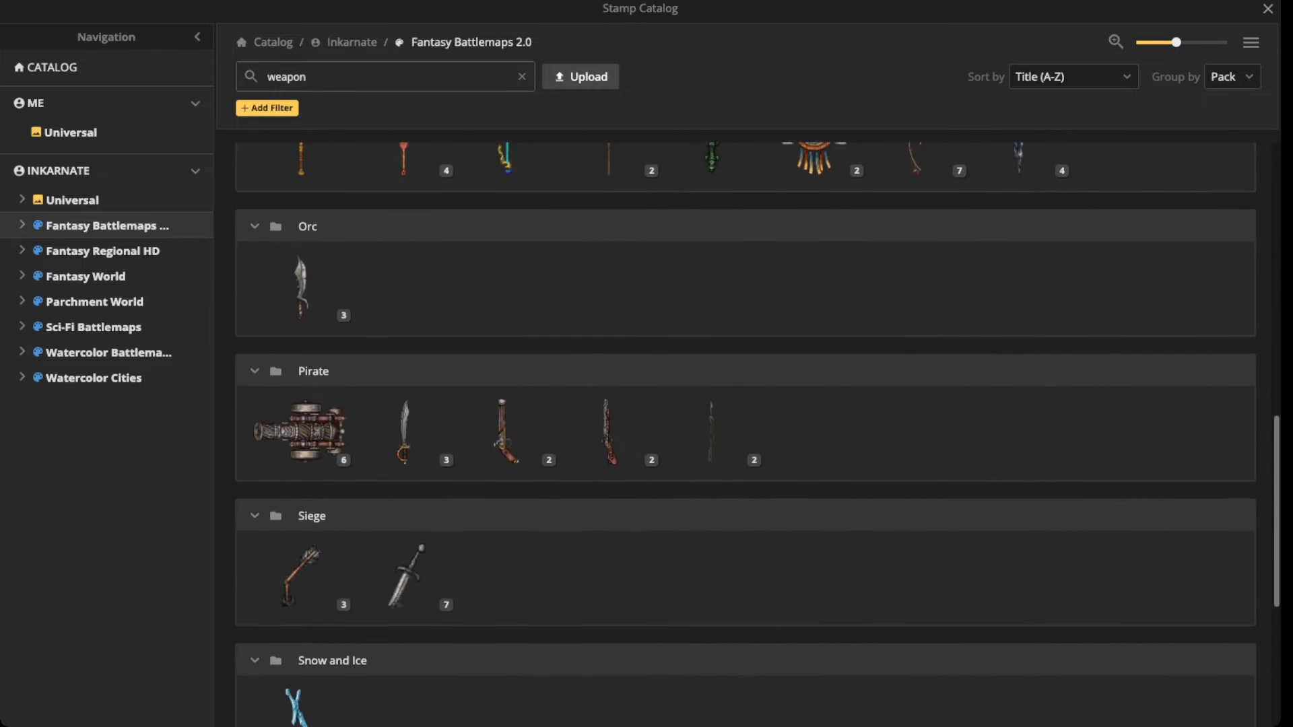
pyautogui.scroll(10, 745, 431)
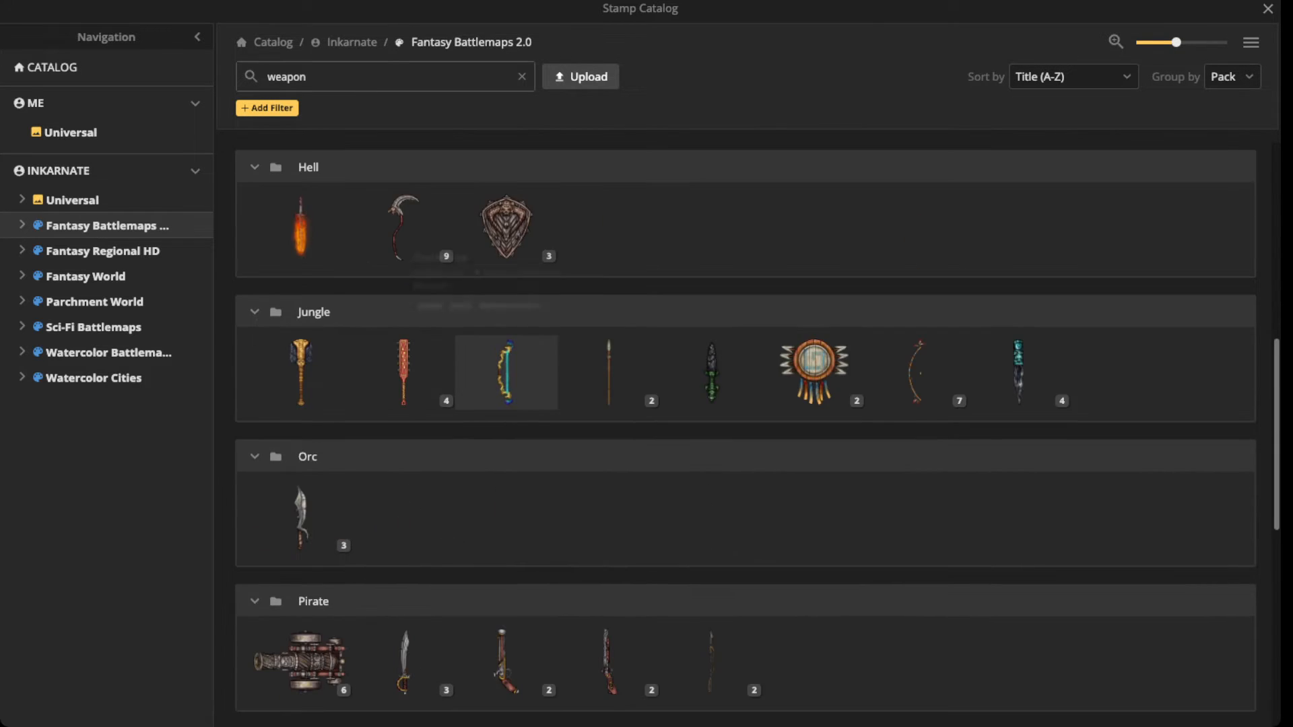
pyautogui.scroll(3, 301, 242)
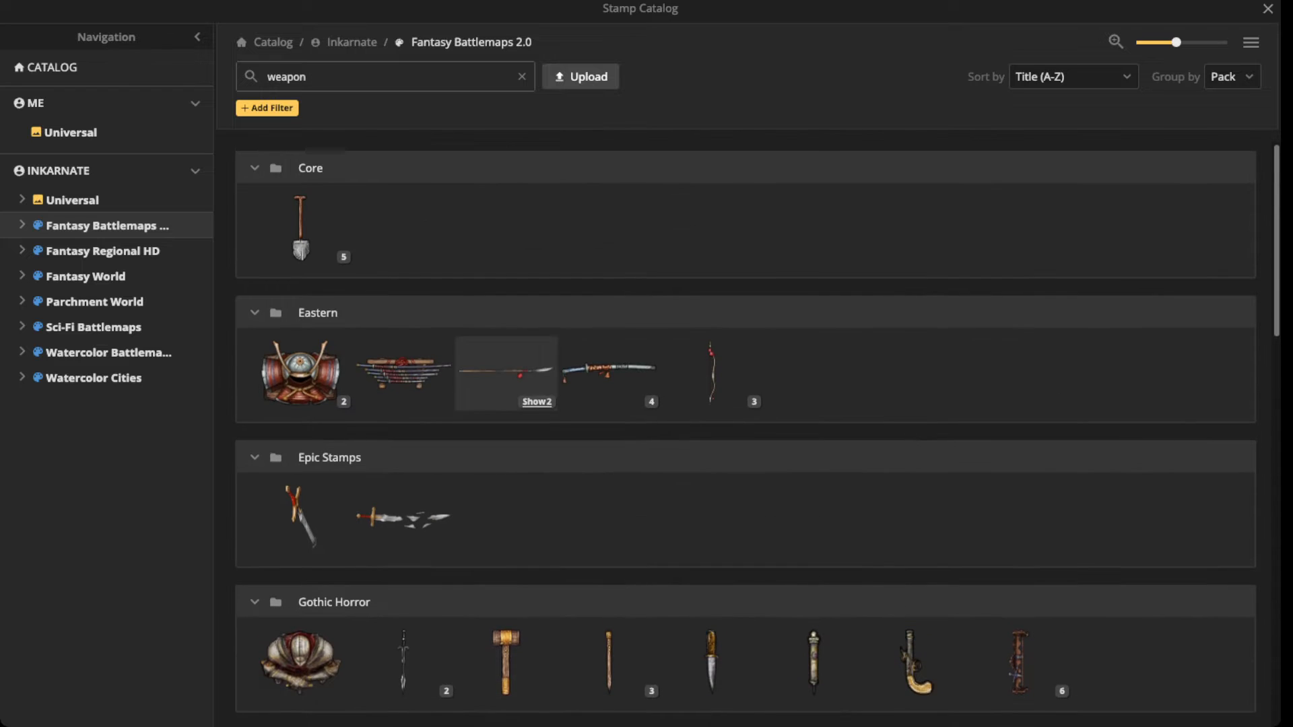
pyautogui.write('rack')
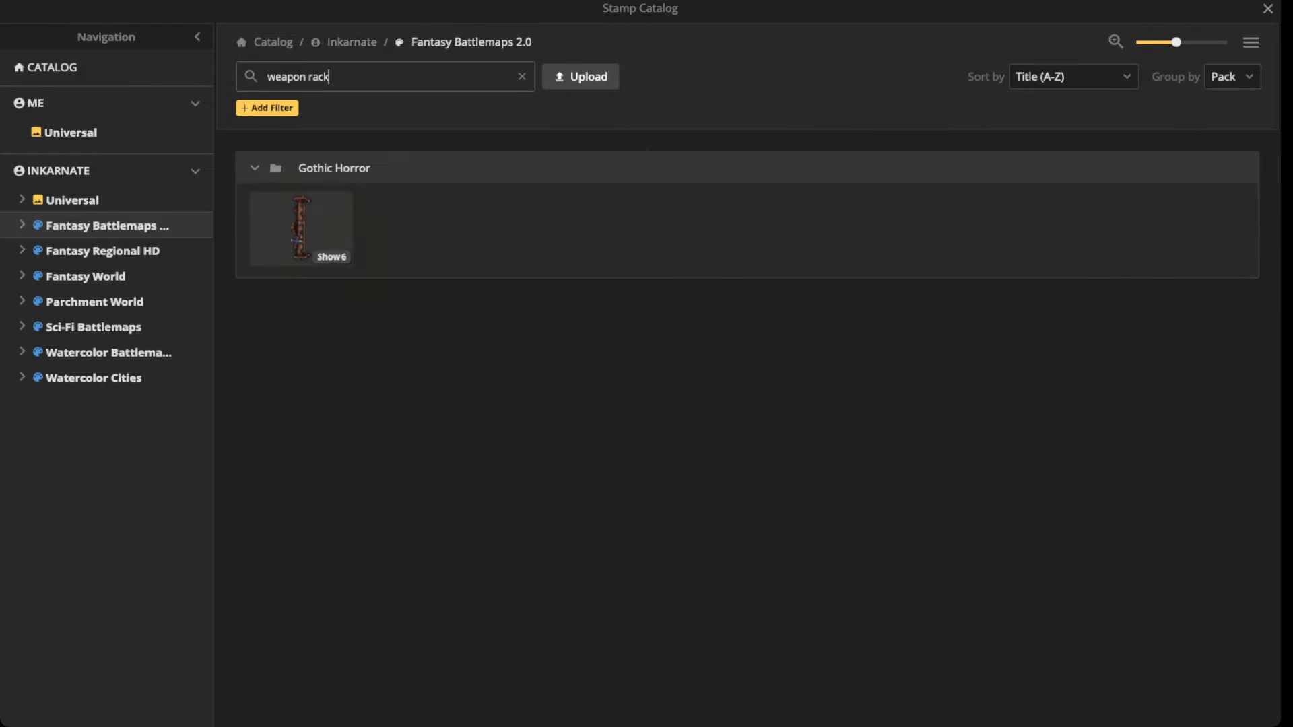
pyautogui.click(301, 229)
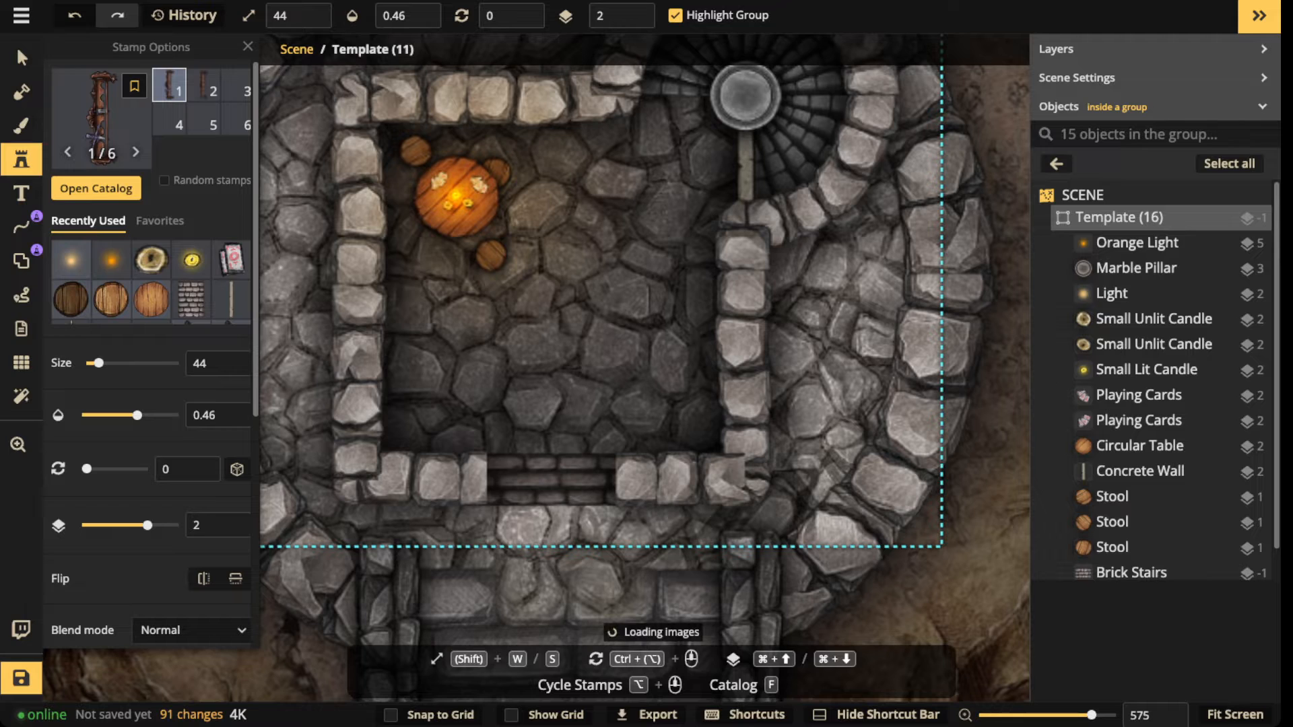
# Step: Set the weapon rack stamp's opacity to 1 and its size to 18
pyautogui.scroll(2, 553, 283)
pyautogui.scroll(2, 552, 282)
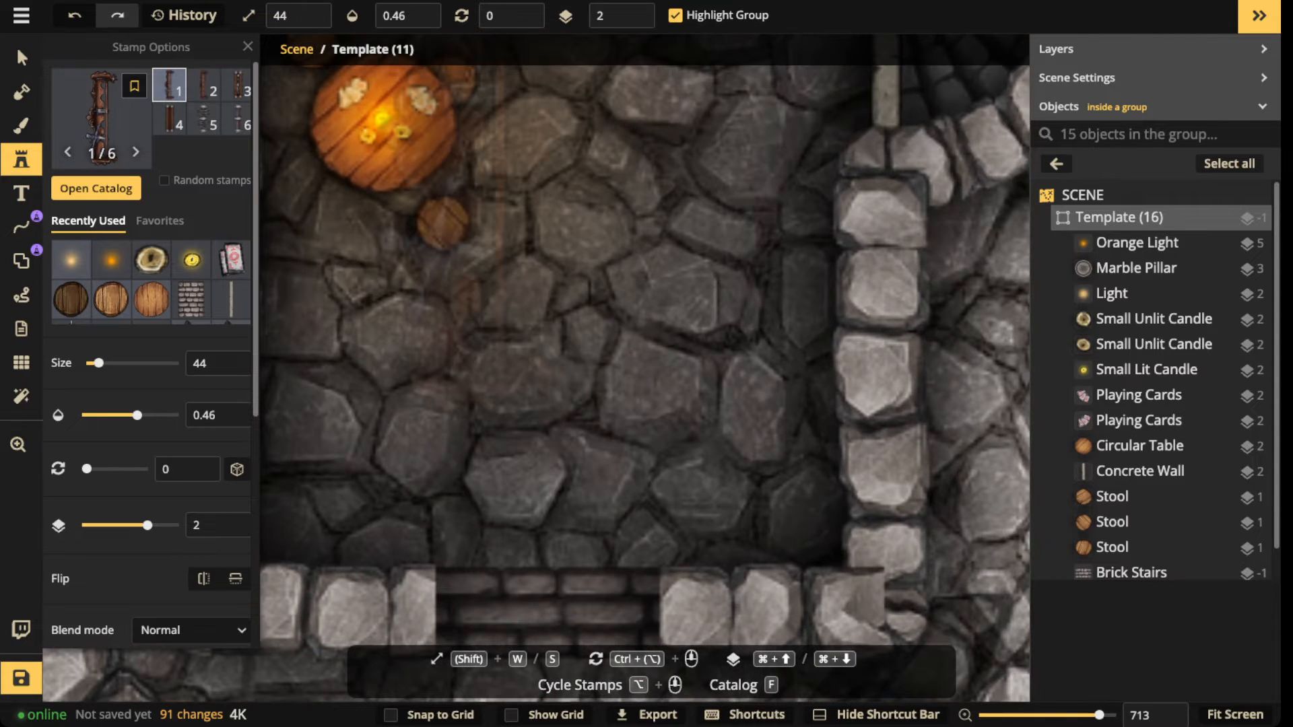
pyautogui.click(434, 16)
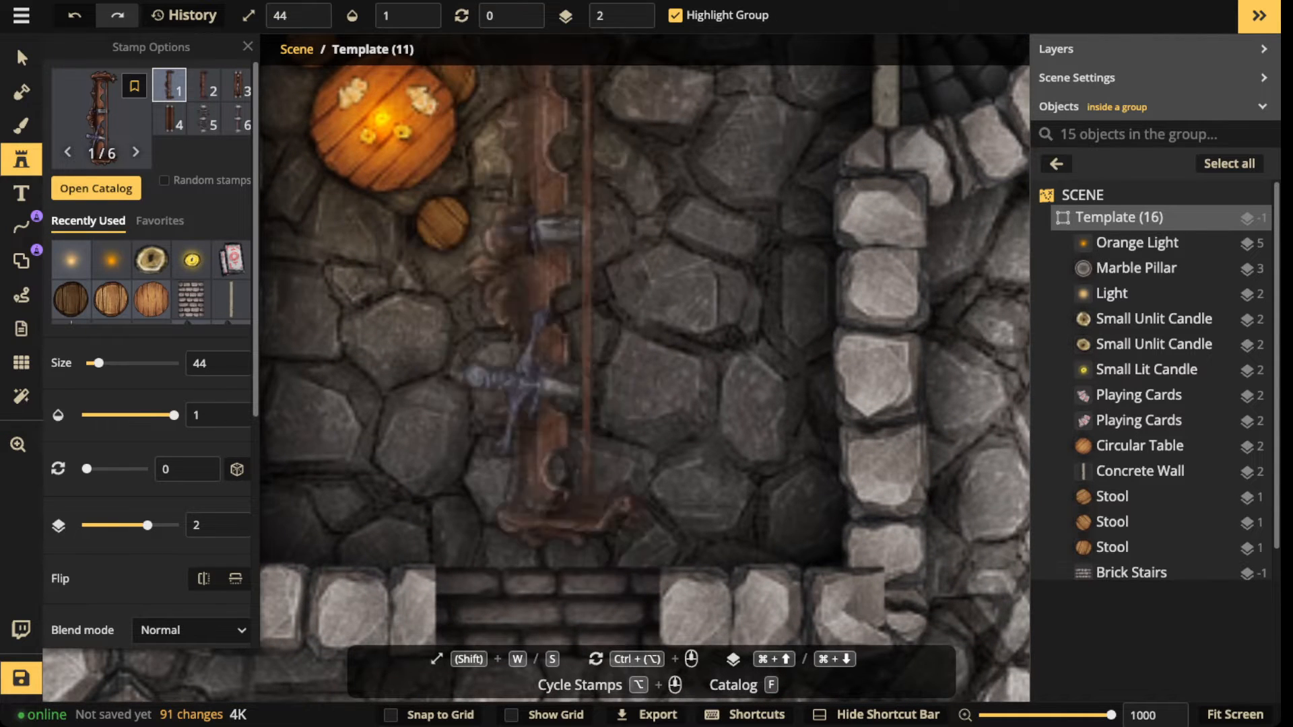
pyautogui.press('s')
pyautogui.press('s')
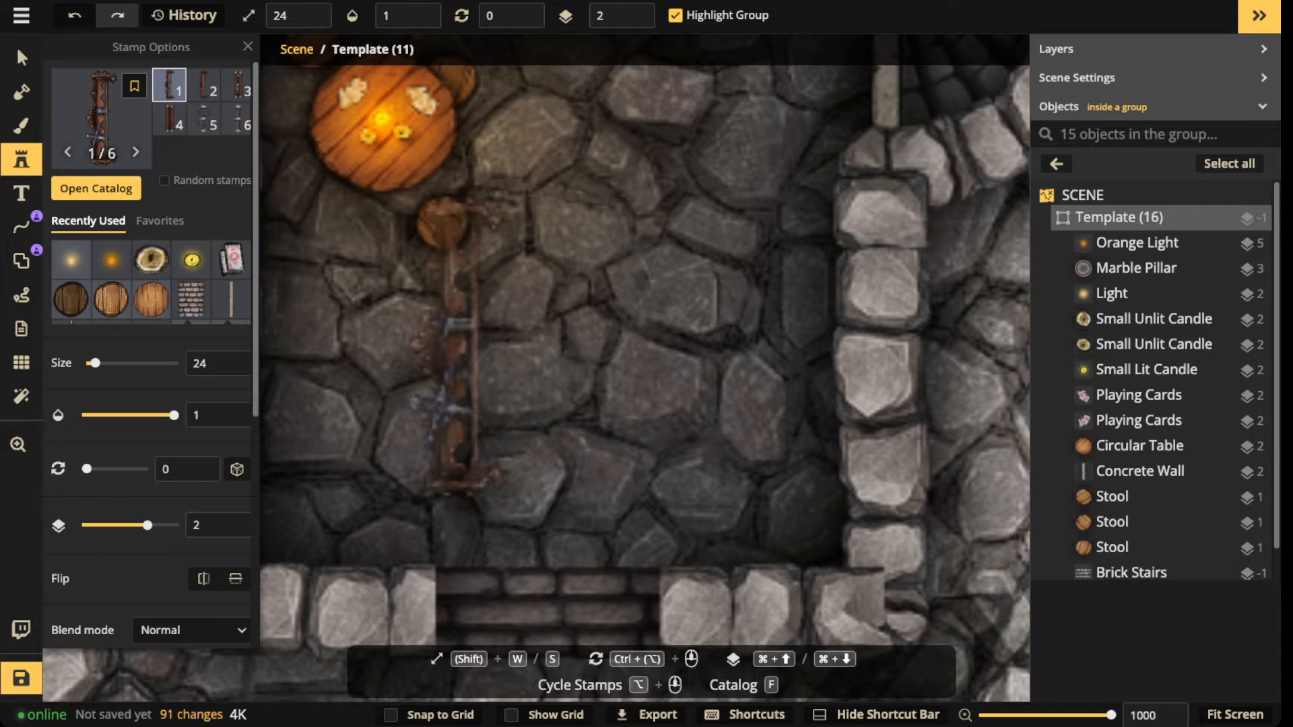
pyautogui.press('s')
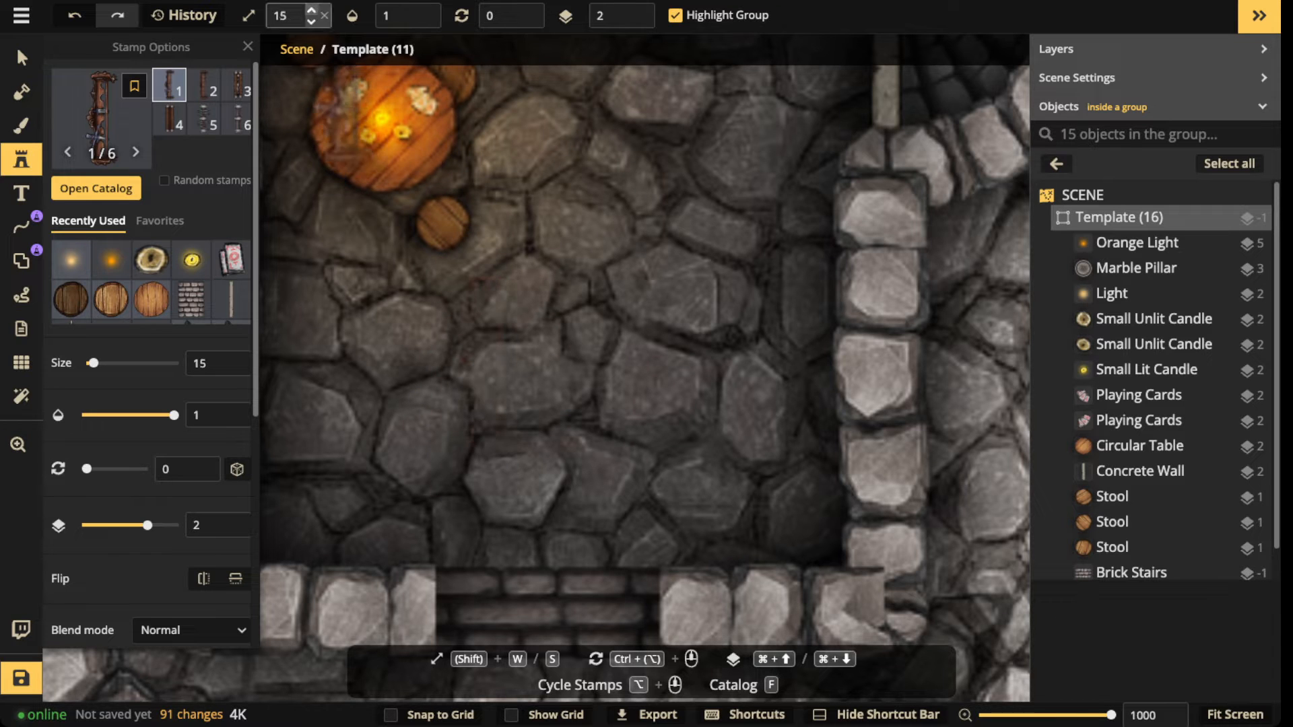
pyautogui.press('space')
pyautogui.moveTo(764, 429); pyautogui.dragTo(966, 378)
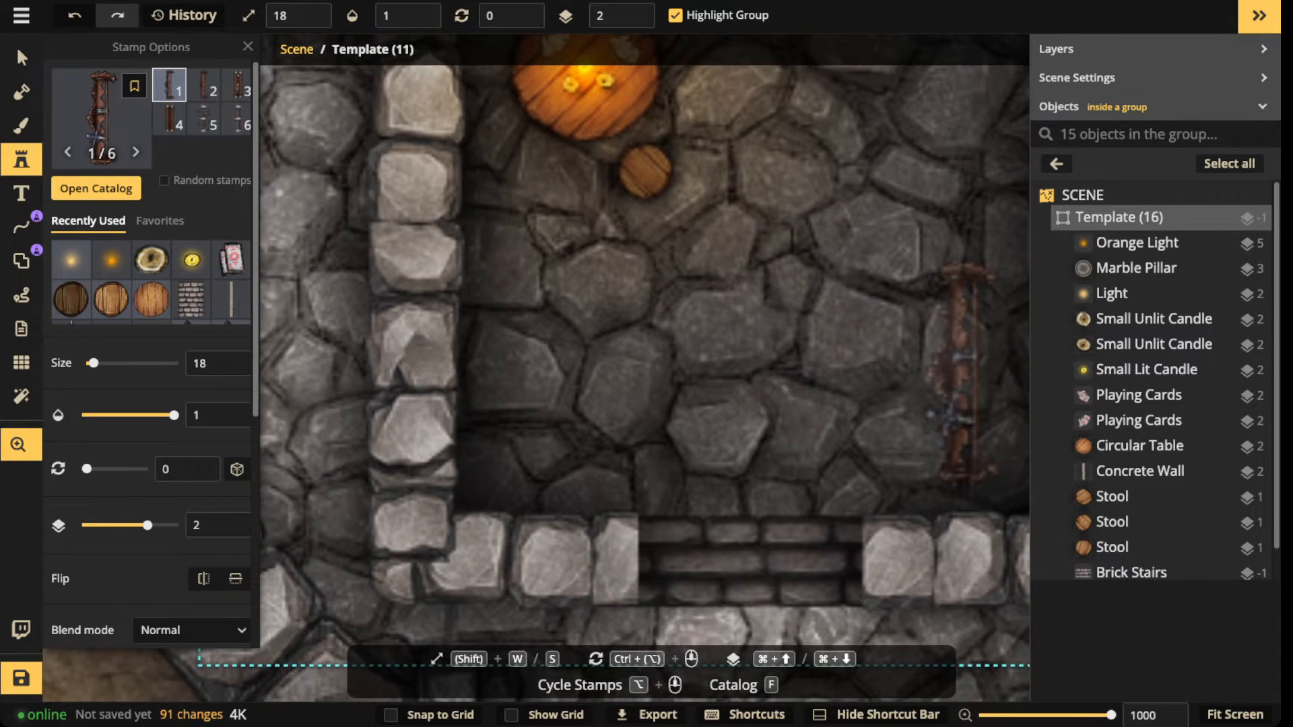
pyautogui.scroll(-12, 553, 377)
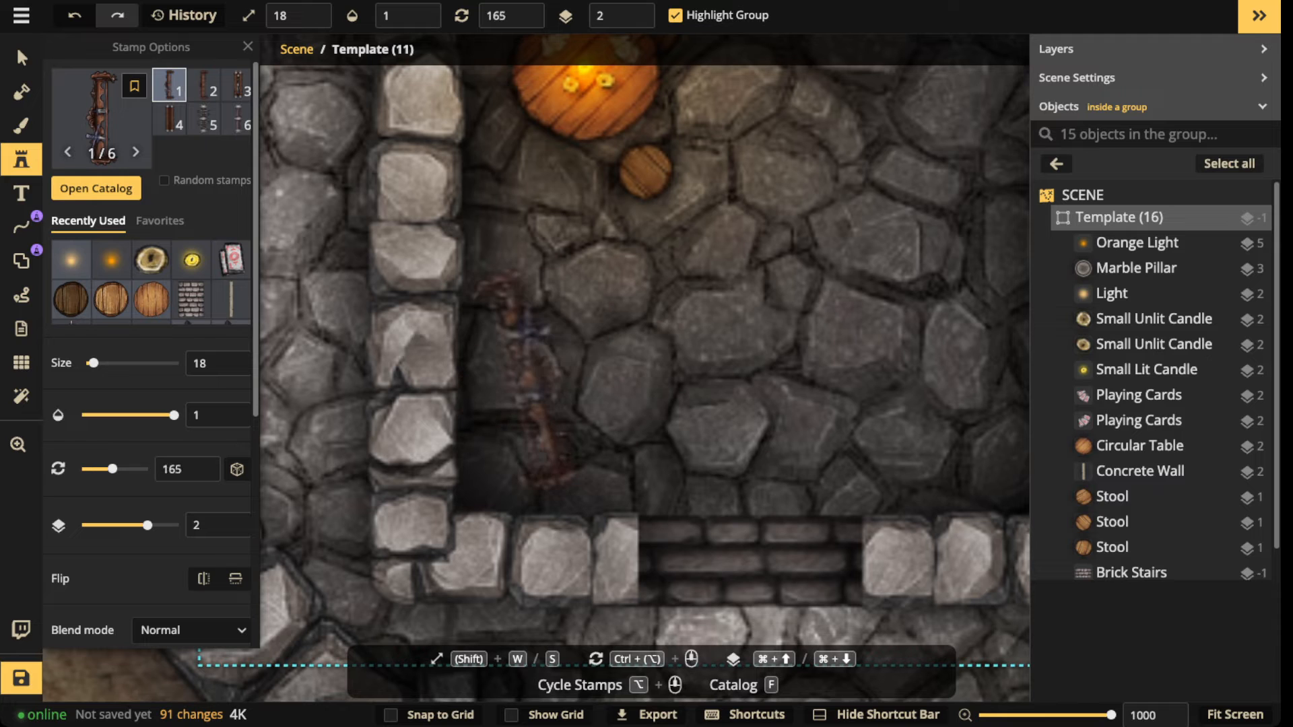
pyautogui.click(483, 399)
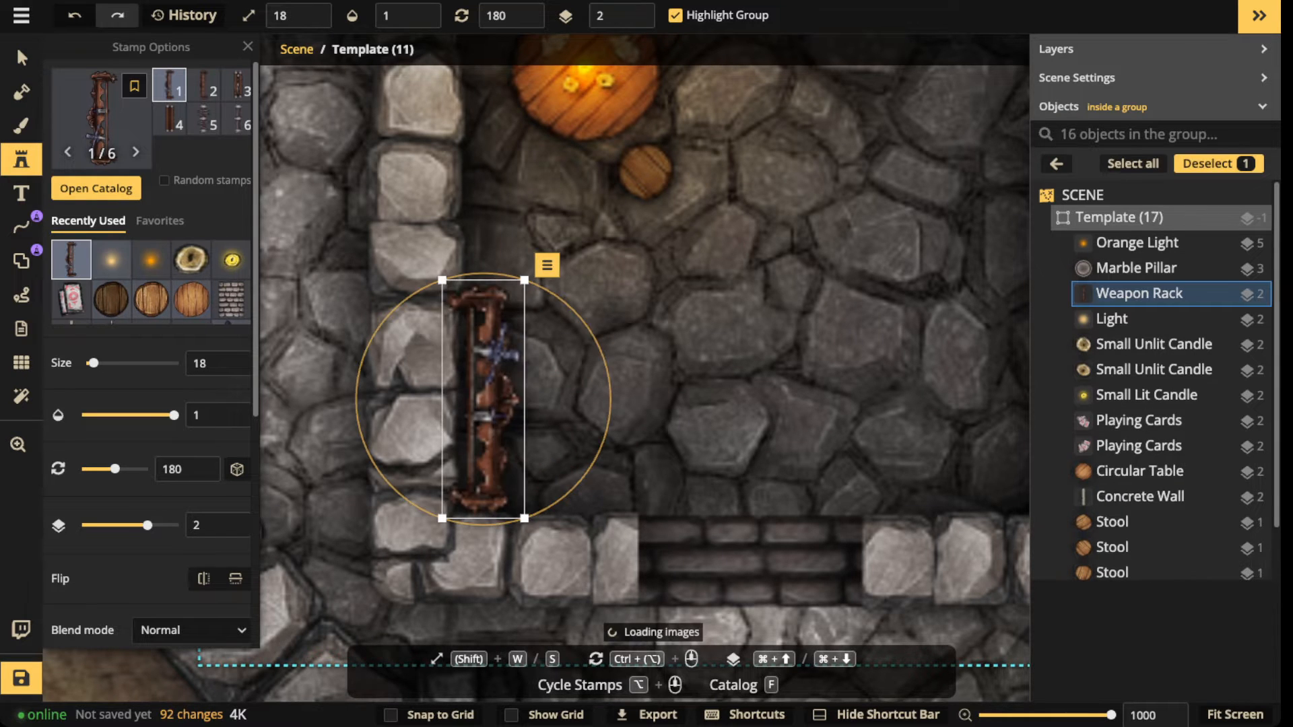
pyautogui.press('Delete')
# Step: Place the third weapon rack variant, rotated to 90, in the room's lower-left corner and lower it to layer -2
pyautogui.scroll(-2, 640, 320)
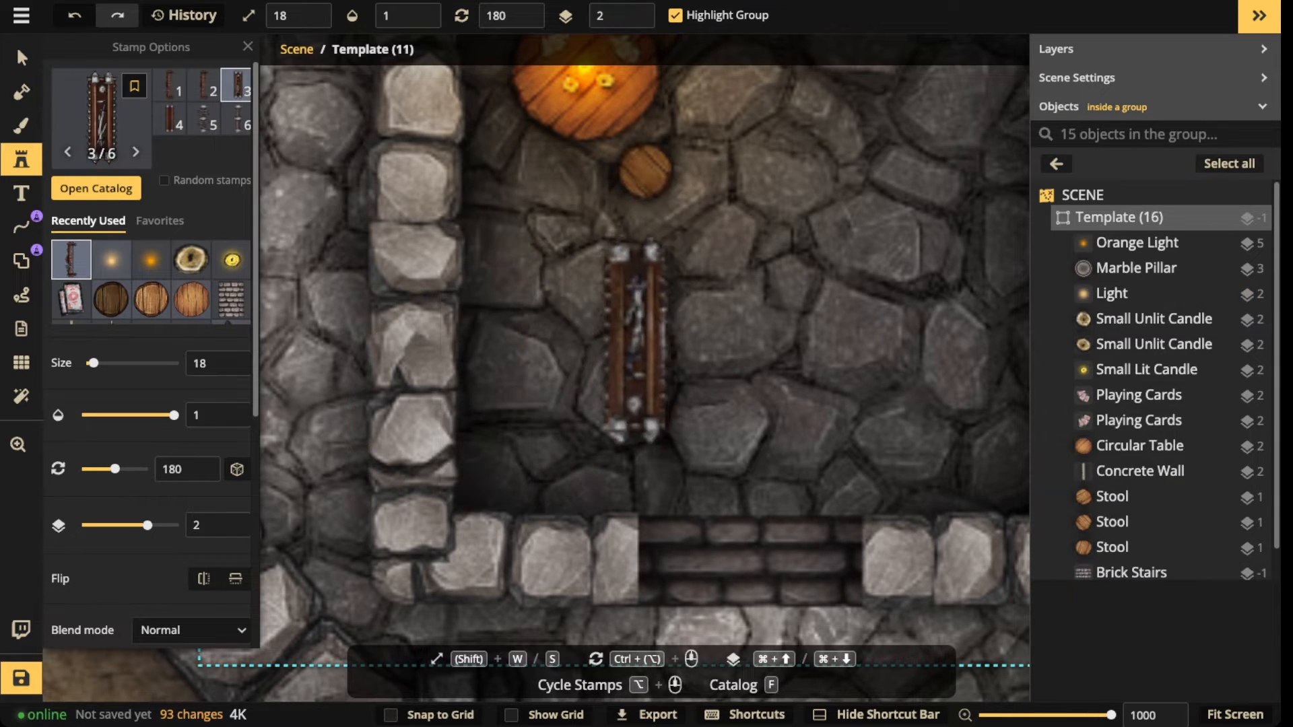
pyautogui.scroll(6, 611, 355)
pyautogui.scroll(1, 545, 464)
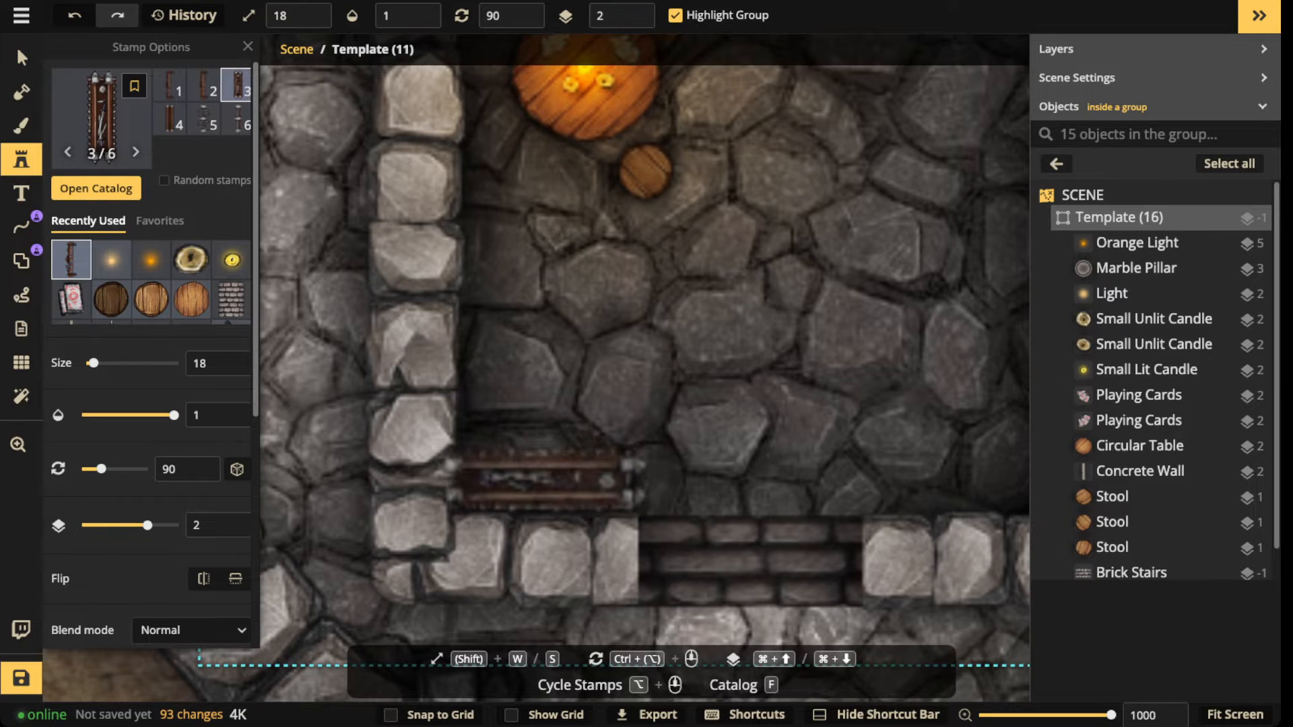
pyautogui.click(540, 479)
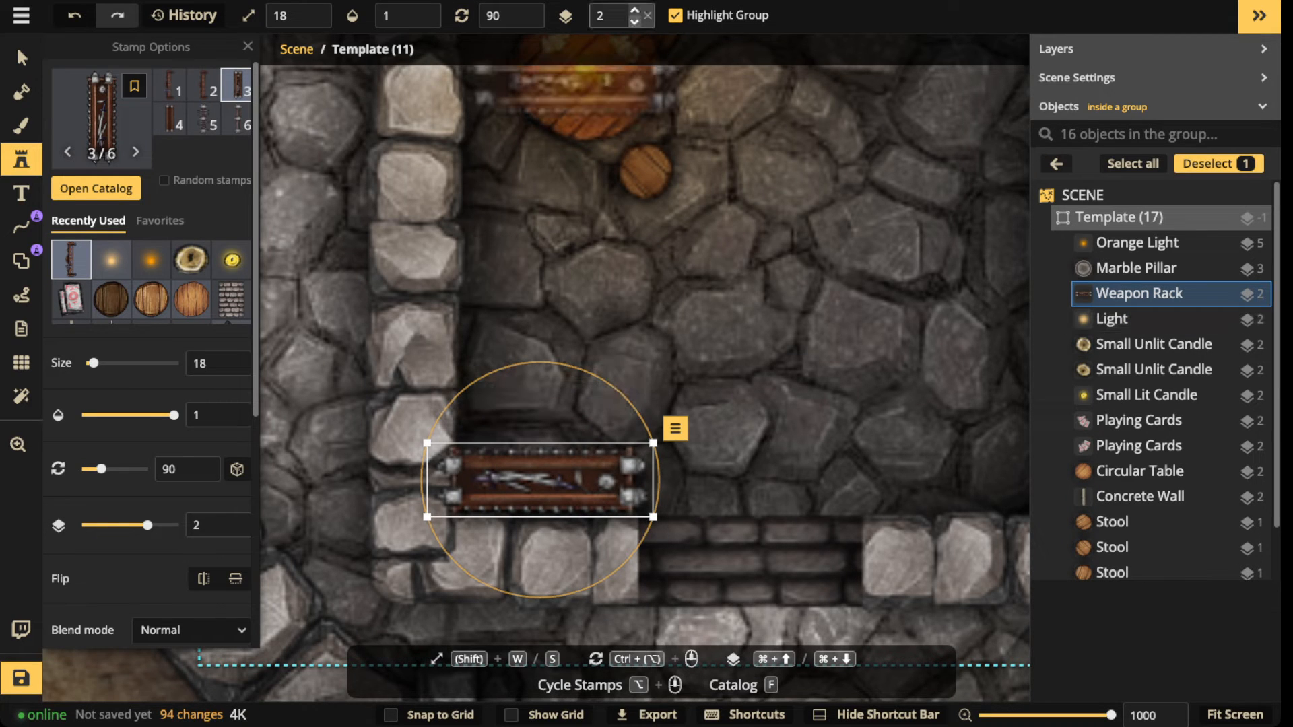
pyautogui.doubleClick(635, 23)
pyautogui.click(634, 21)
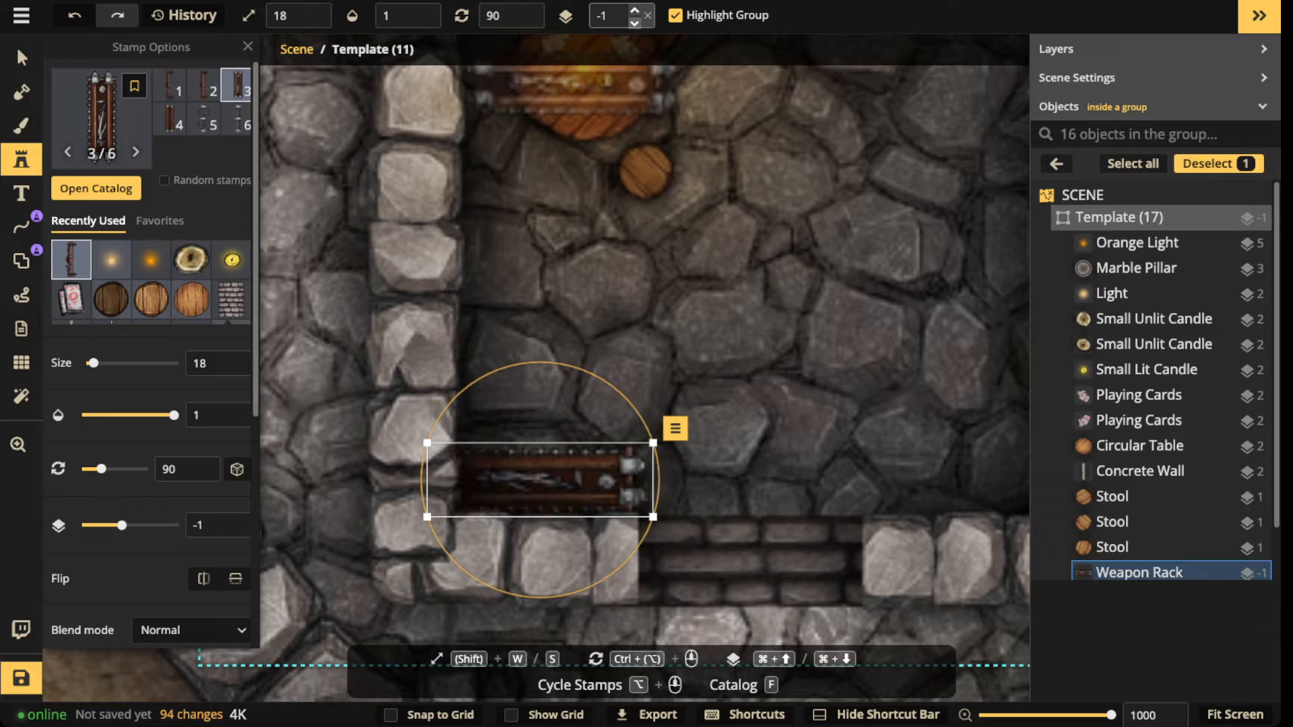
# Step: Move the weapon rack up against the room's upper wall, just right of the table, and deselect it
pyautogui.click(21, 59)
pyautogui.scroll(-5, 551, 352)
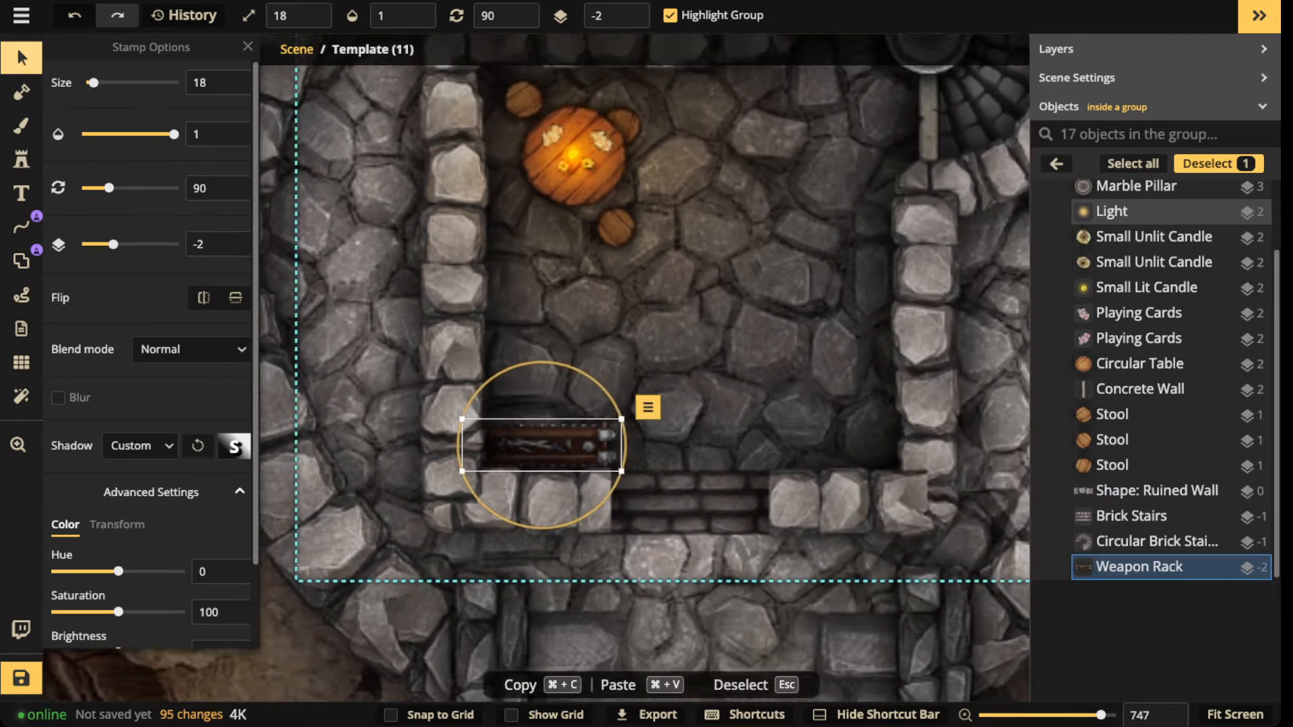
pyautogui.moveTo(551, 351); pyautogui.dragTo(468, 256)
pyautogui.moveTo(464, 335); pyautogui.dragTo(590, 191)
pyautogui.moveTo(590, 192); pyautogui.dragTo(604, 221)
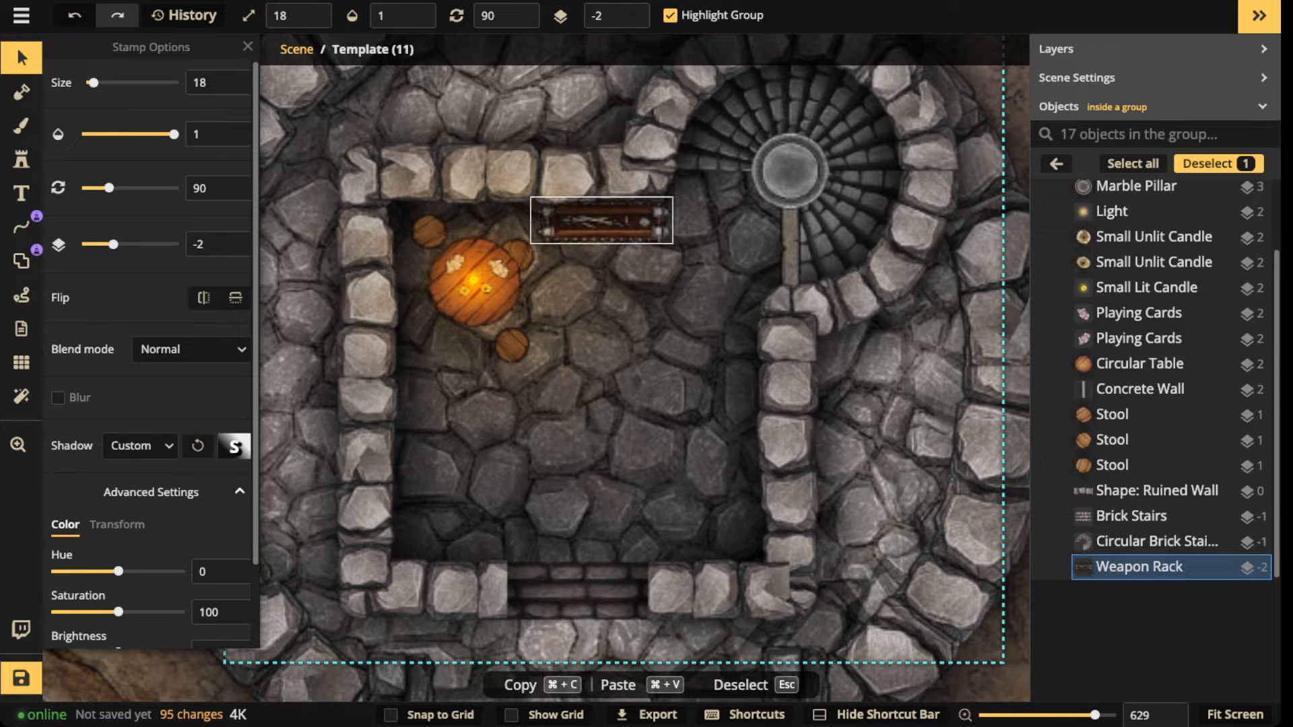
pyautogui.press('Escape')
# Step: Search the stamp catalog for "door" and choose the stone door stamp from the Dwarven pack
pyautogui.scroll(-1, 505, 261)
pyautogui.moveTo(516, 258); pyautogui.dragTo(477, 145)
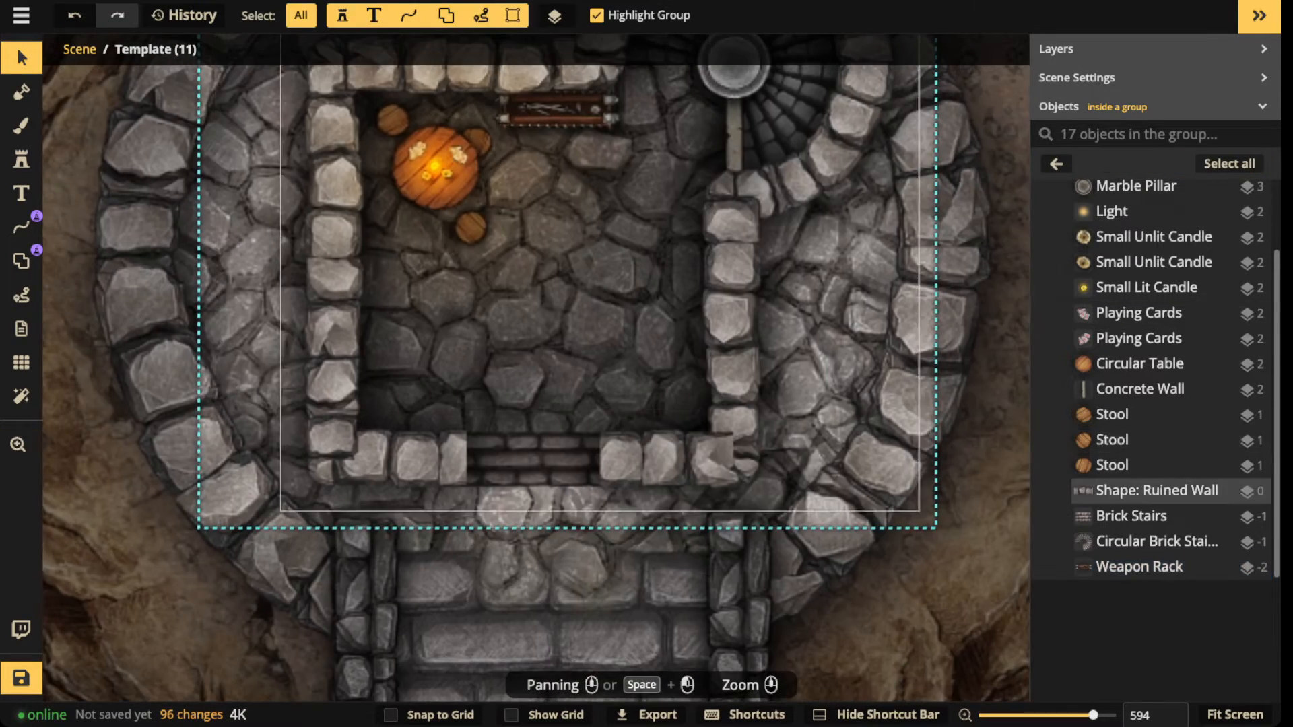
pyautogui.scroll(4, 525, 236)
pyautogui.scroll(-4, 528, 276)
pyautogui.scroll(-1, 566, 438)
pyautogui.moveTo(566, 438); pyautogui.dragTo(506, 442)
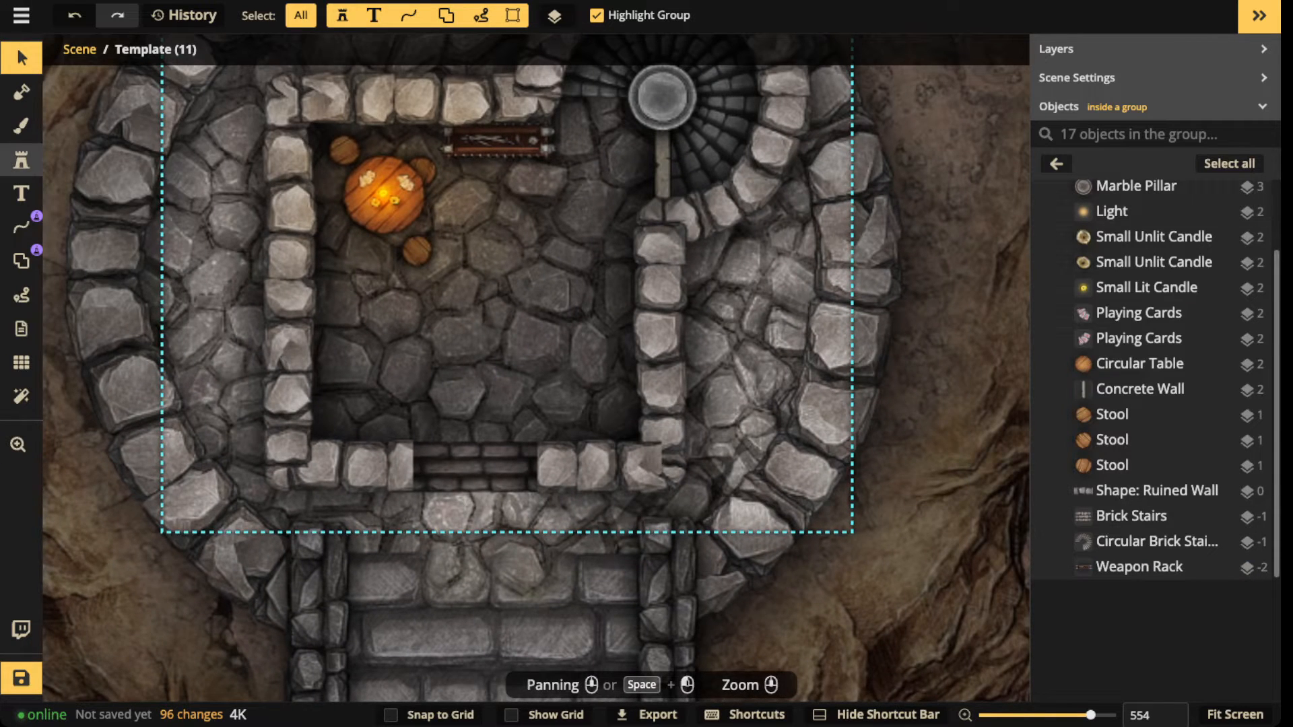
pyautogui.click(22, 160)
pyautogui.click(102, 117)
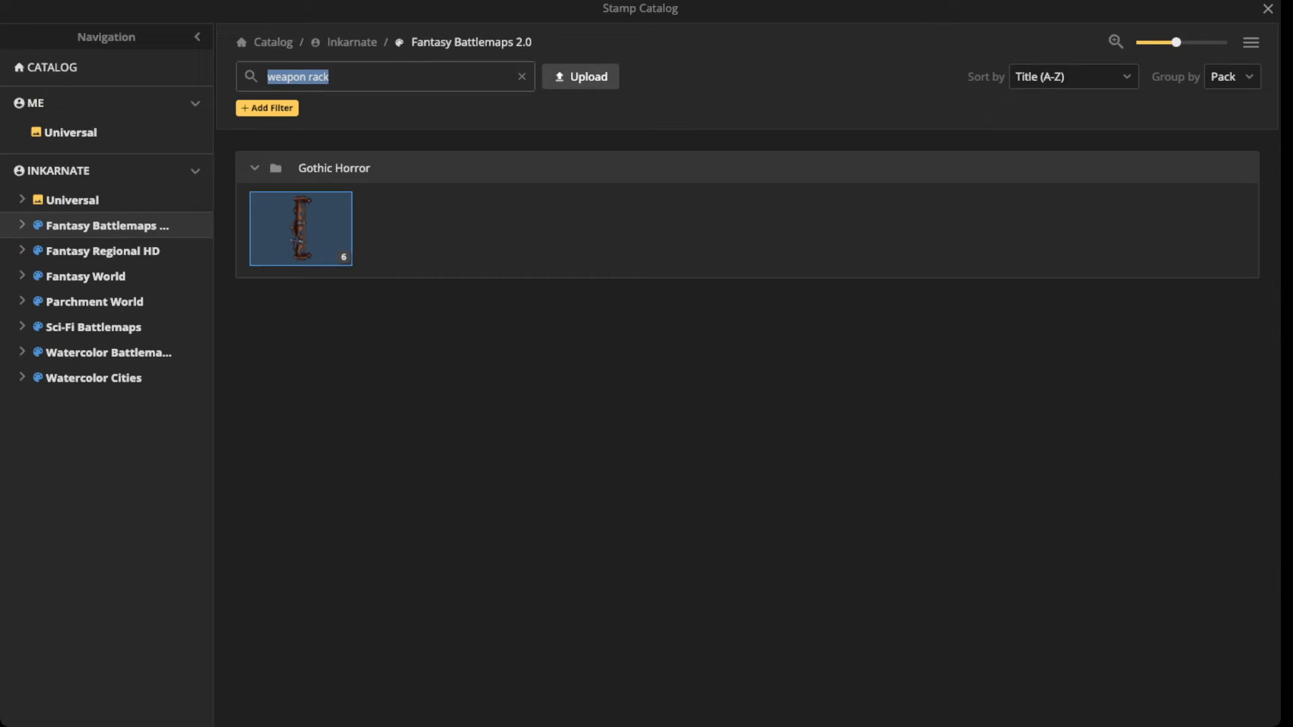
pyautogui.write('door')
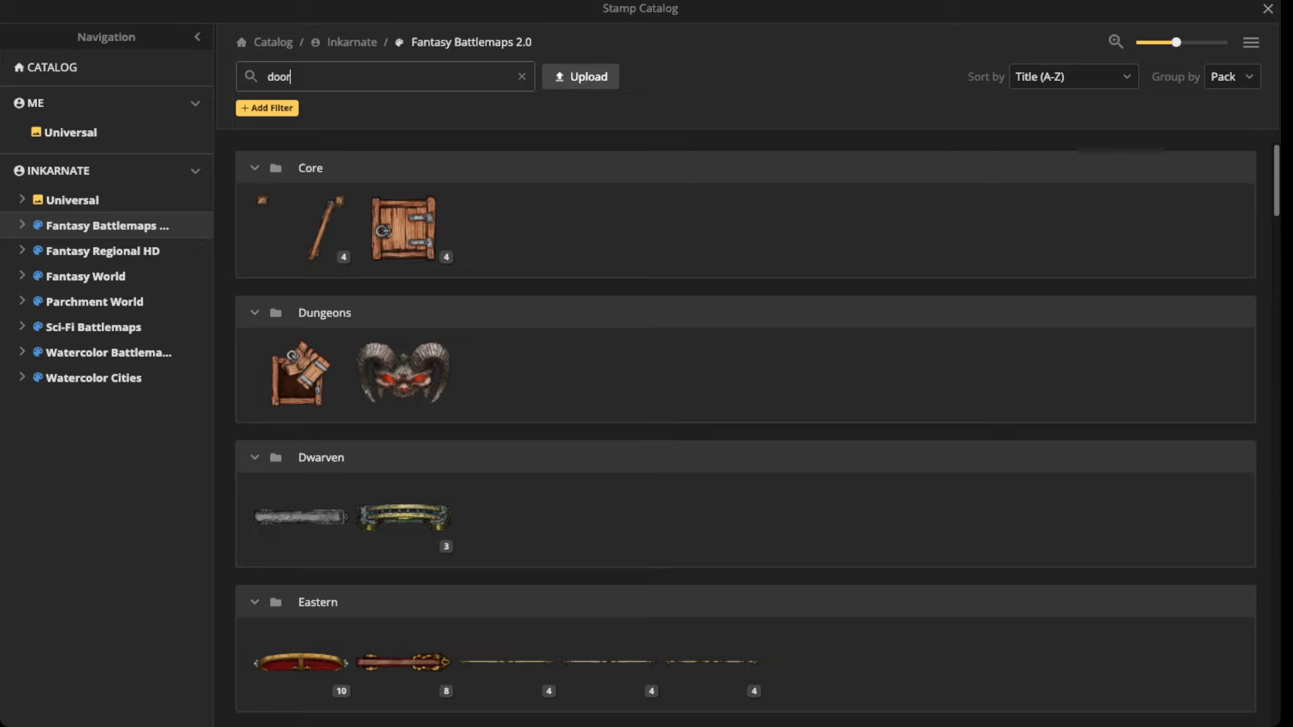
pyautogui.scroll(-1, 301, 472)
pyautogui.click(300, 492)
# Step: Place the stone door at size 28 across the stair opening in the room's lower wall and raise it to layer 0
pyautogui.moveTo(511, 471); pyautogui.dragTo(520, 455)
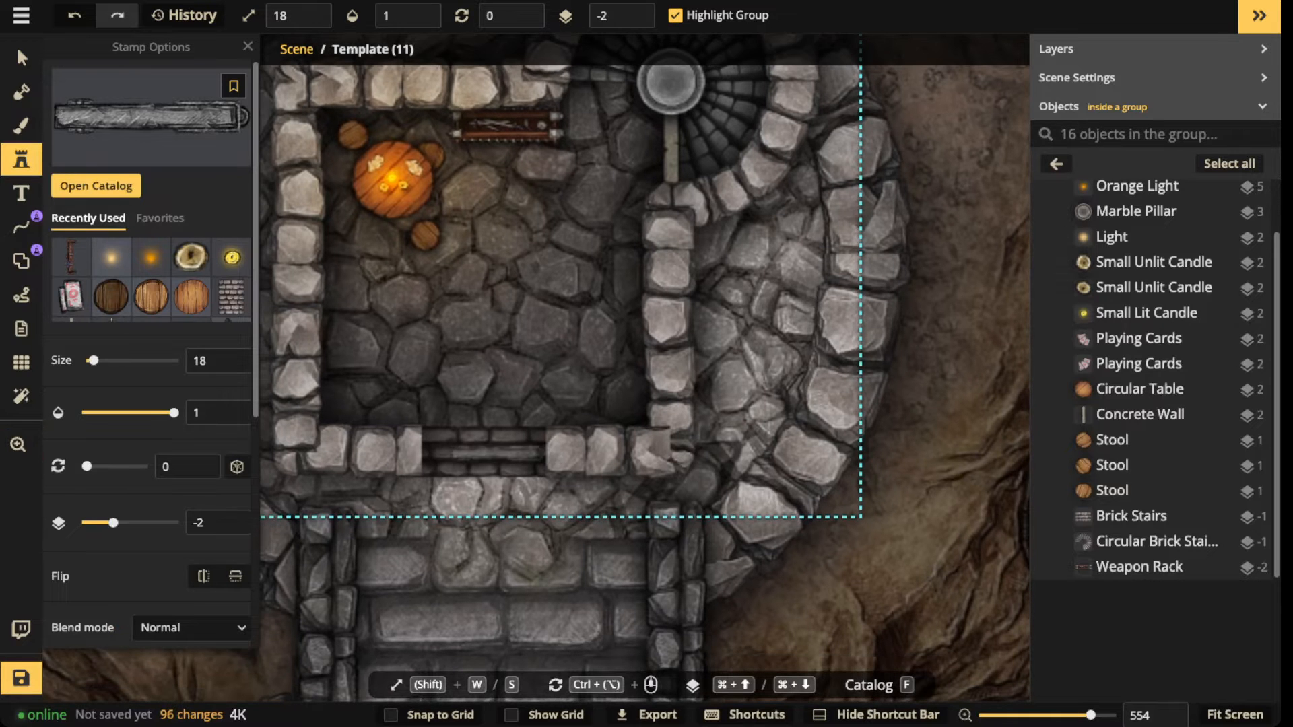
pyautogui.press('w')
pyautogui.click(490, 454)
pyautogui.scroll(5, 489, 454)
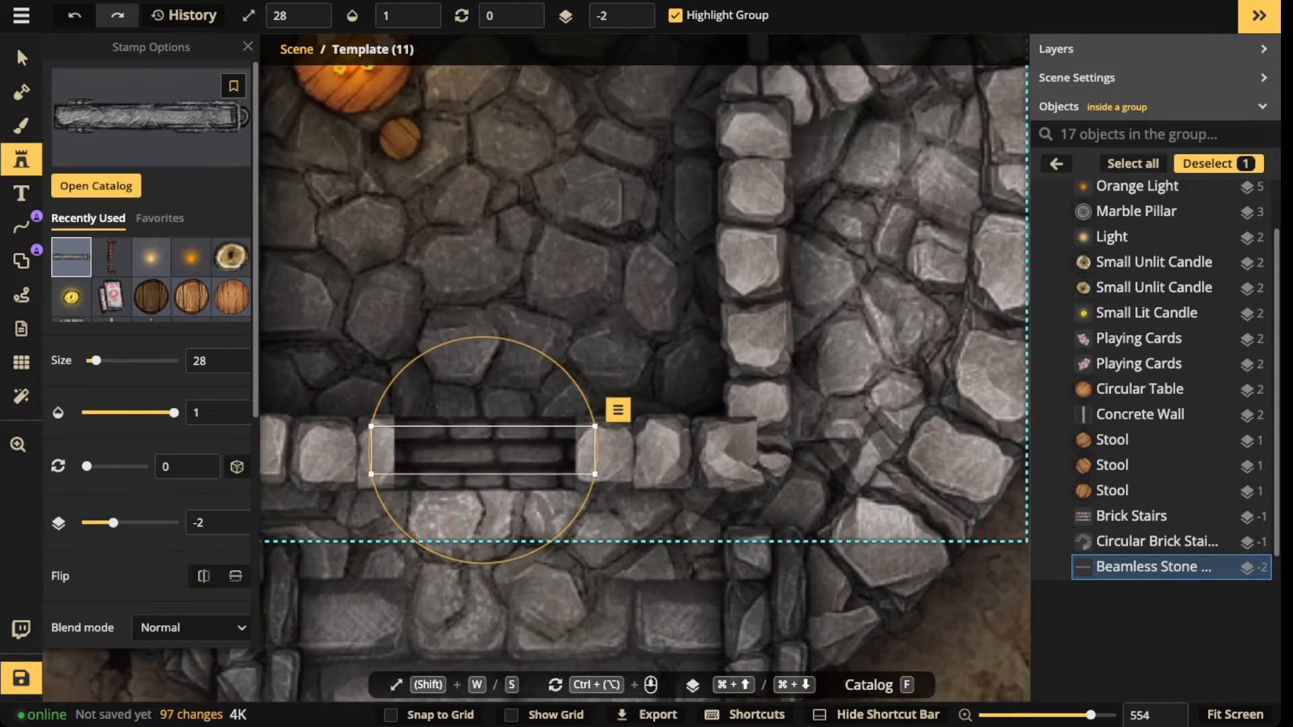
pyautogui.click(634, 9)
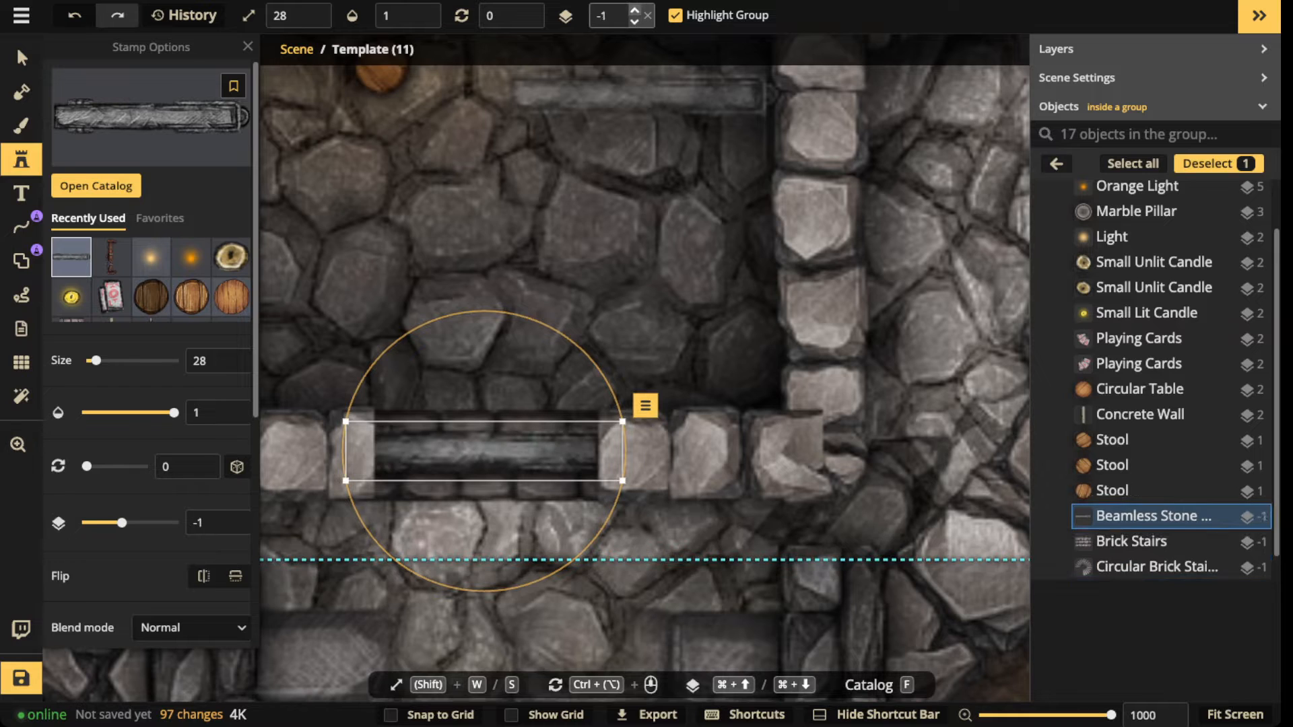
pyautogui.click(635, 10)
# Step: Shrink the stone door to size 24 and centre it in the stair opening
pyautogui.click(22, 58)
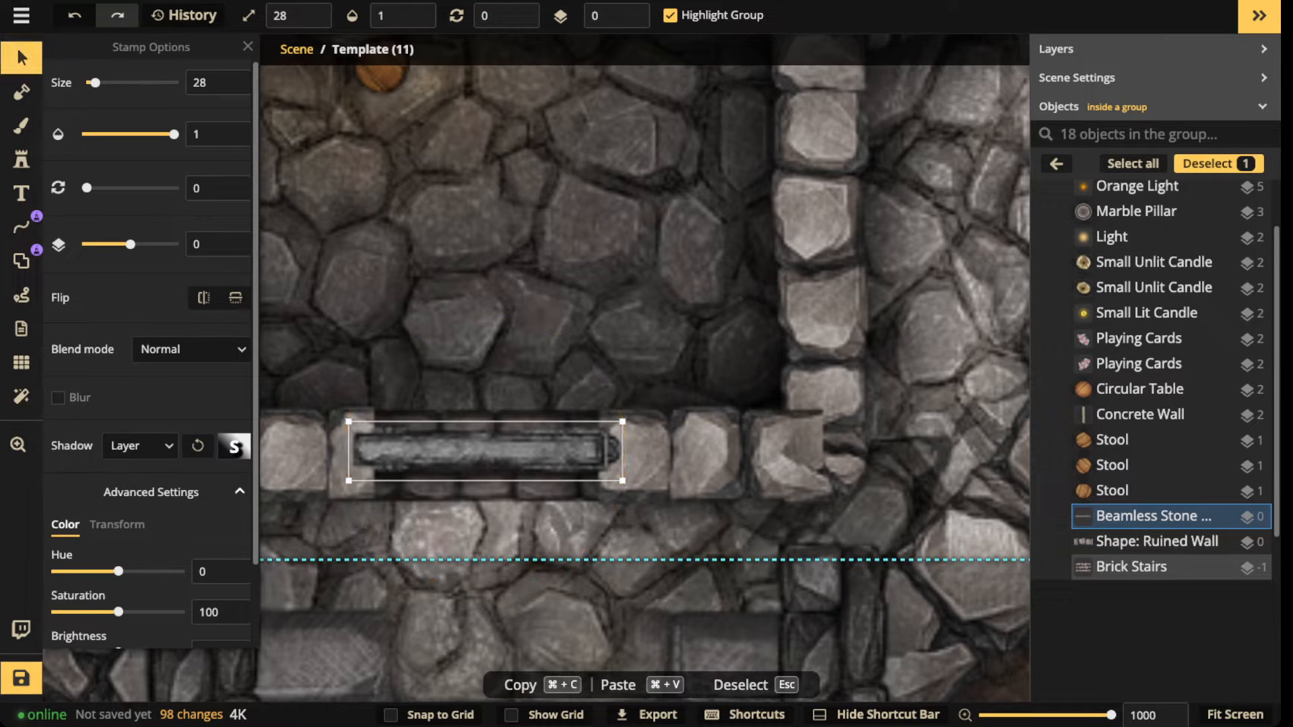
pyautogui.moveTo(348, 481); pyautogui.dragTo(381, 472)
pyautogui.moveTo(478, 445); pyautogui.dragTo(458, 451)
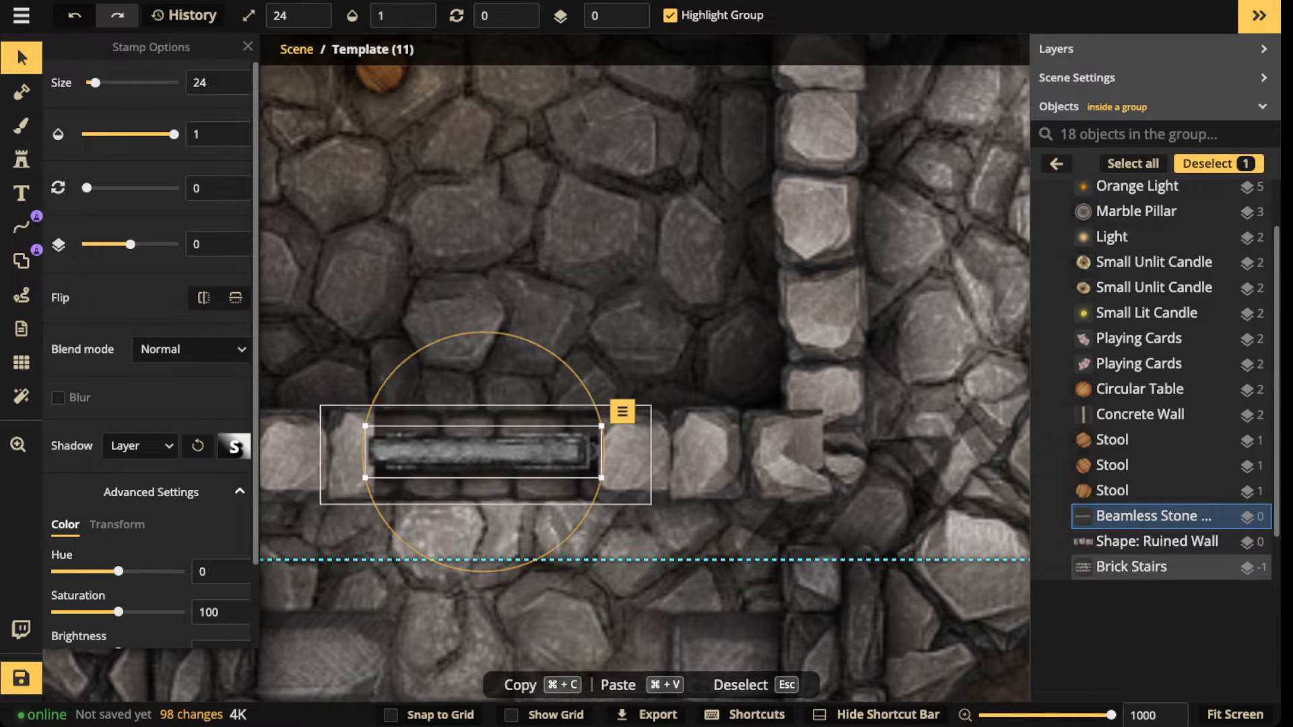
# Step: Try the stone door swung open at rotations 75 and 15 beside the stair opening, and delete it
pyautogui.moveTo(602, 452); pyautogui.dragTo(514, 568)
pyautogui.moveTo(486, 458); pyautogui.dragTo(531, 376)
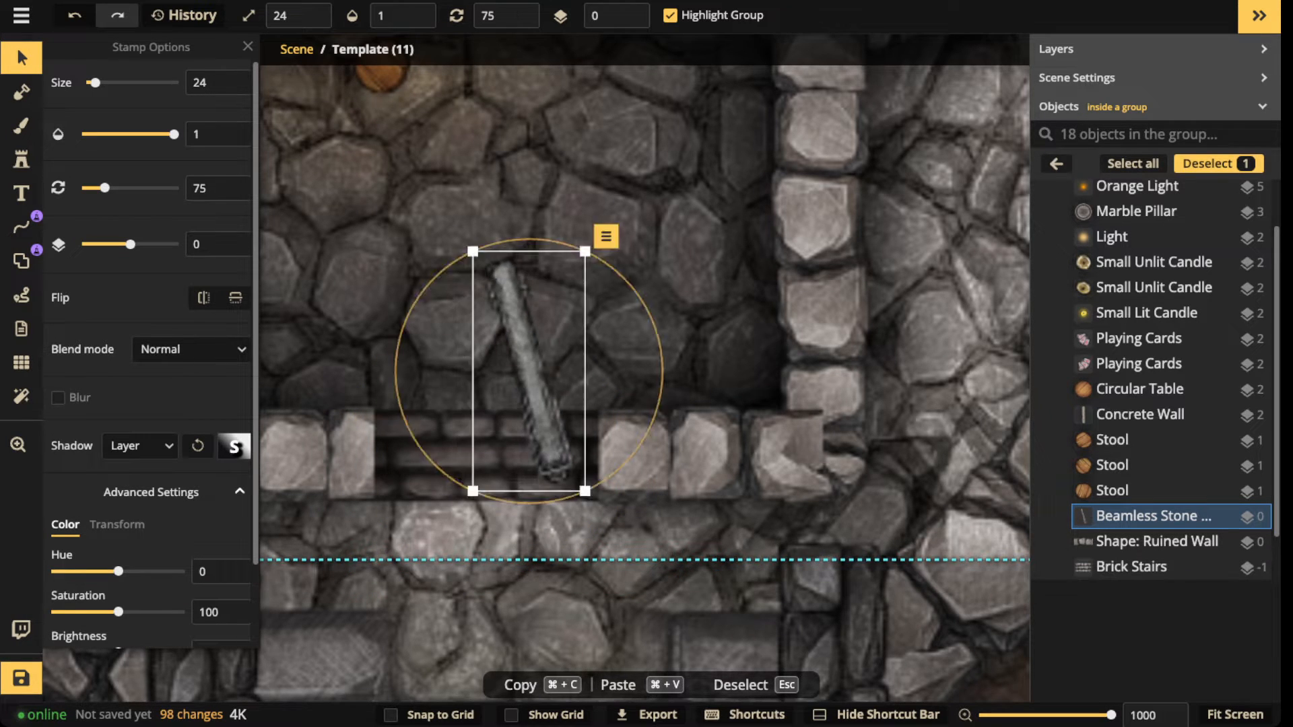
pyautogui.moveTo(564, 500); pyautogui.dragTo(570, 434)
pyautogui.scroll(-5, 463, 399)
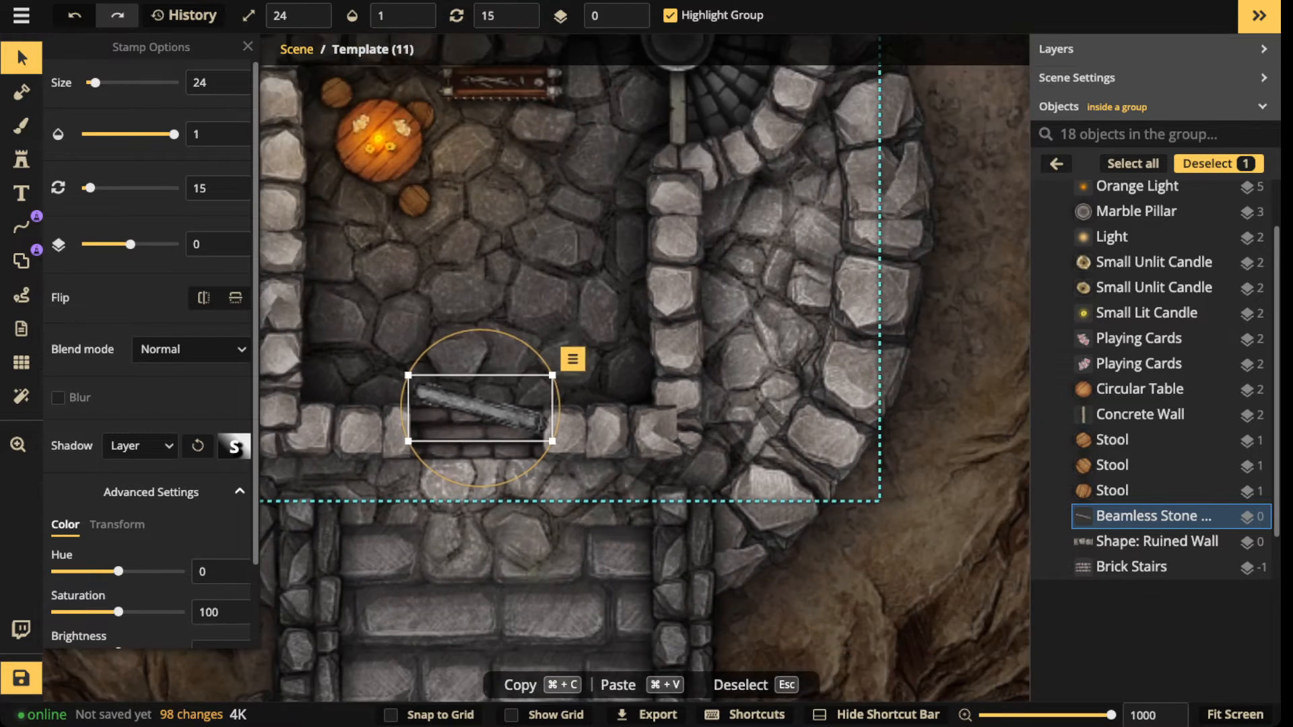
pyautogui.press('Delete')
# Step: Enable Path Ending caps on the stroke of the room's Ruined Wall shape
pyautogui.click(570, 433)
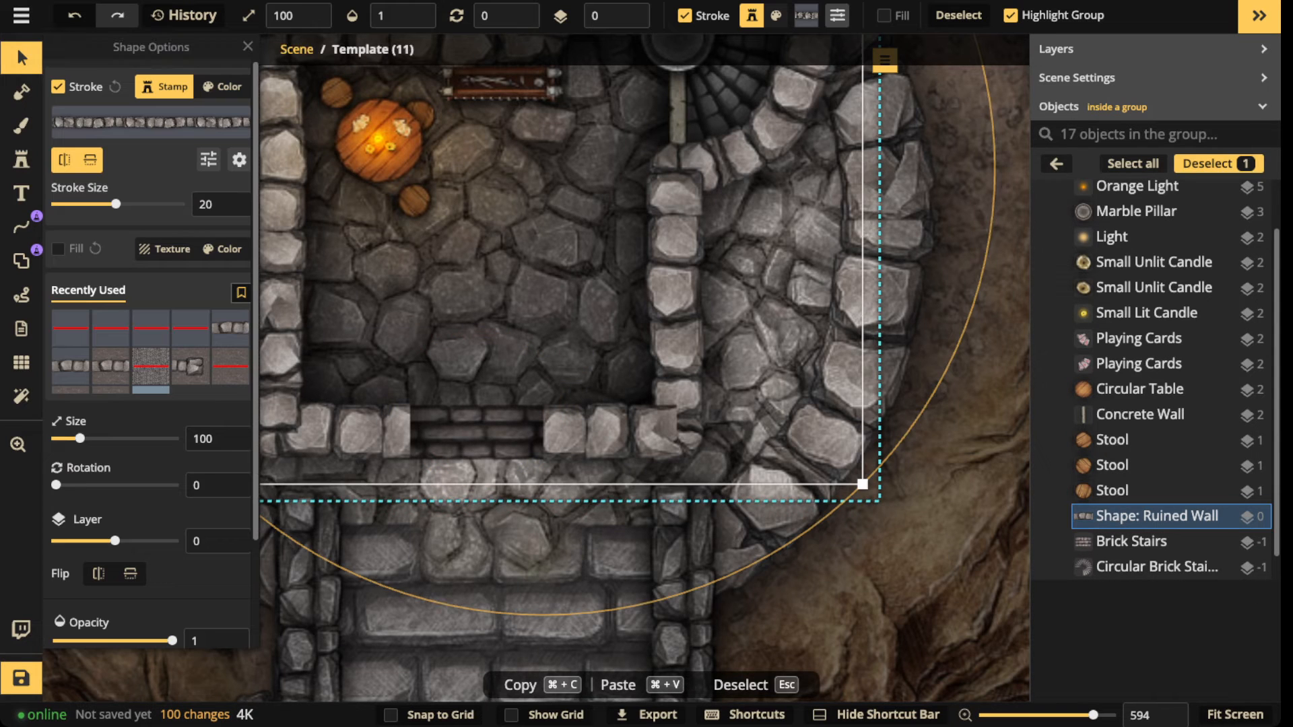
pyautogui.press('space')
pyautogui.moveTo(569, 433); pyautogui.dragTo(637, 629)
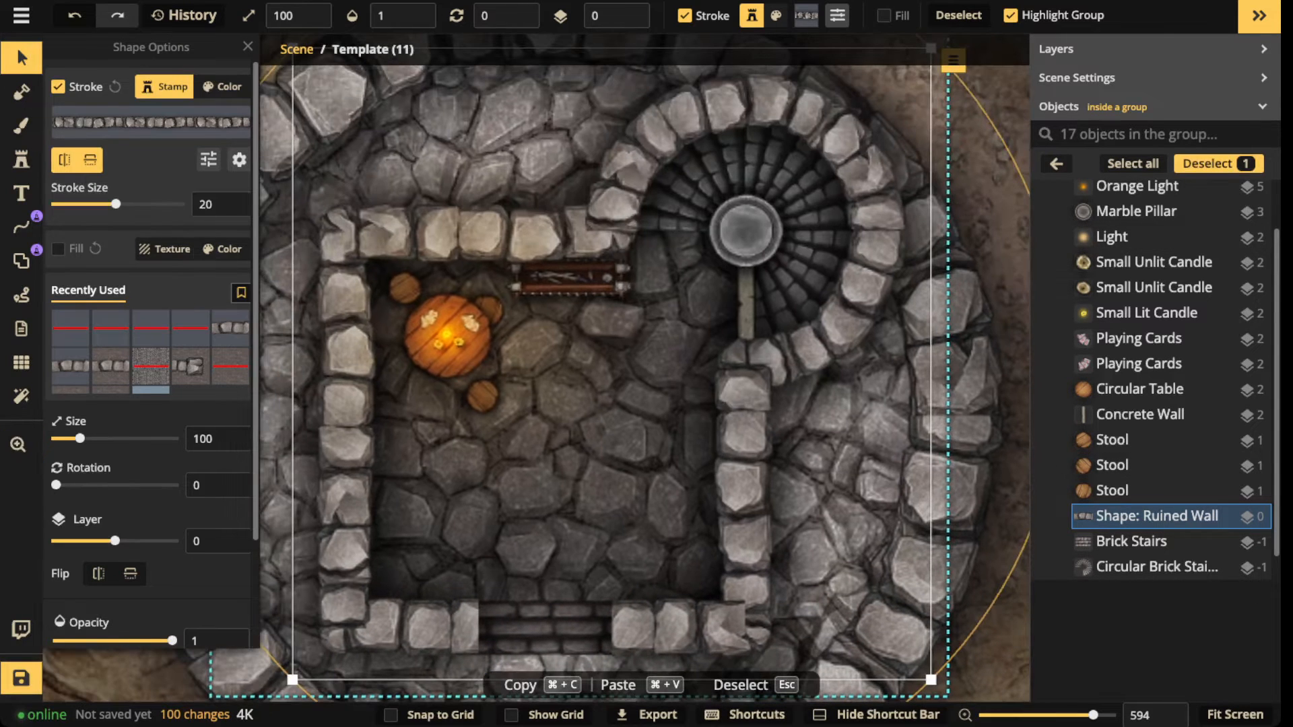
pyautogui.click(239, 160)
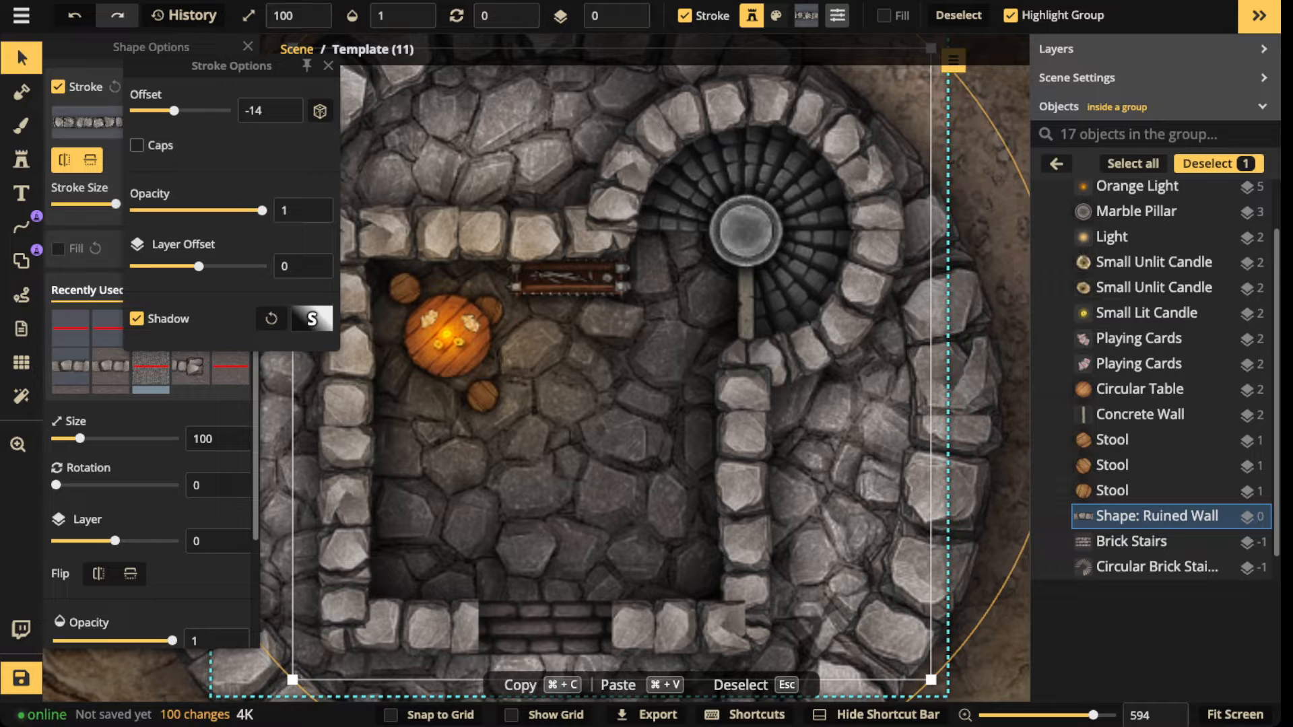
pyautogui.click(138, 146)
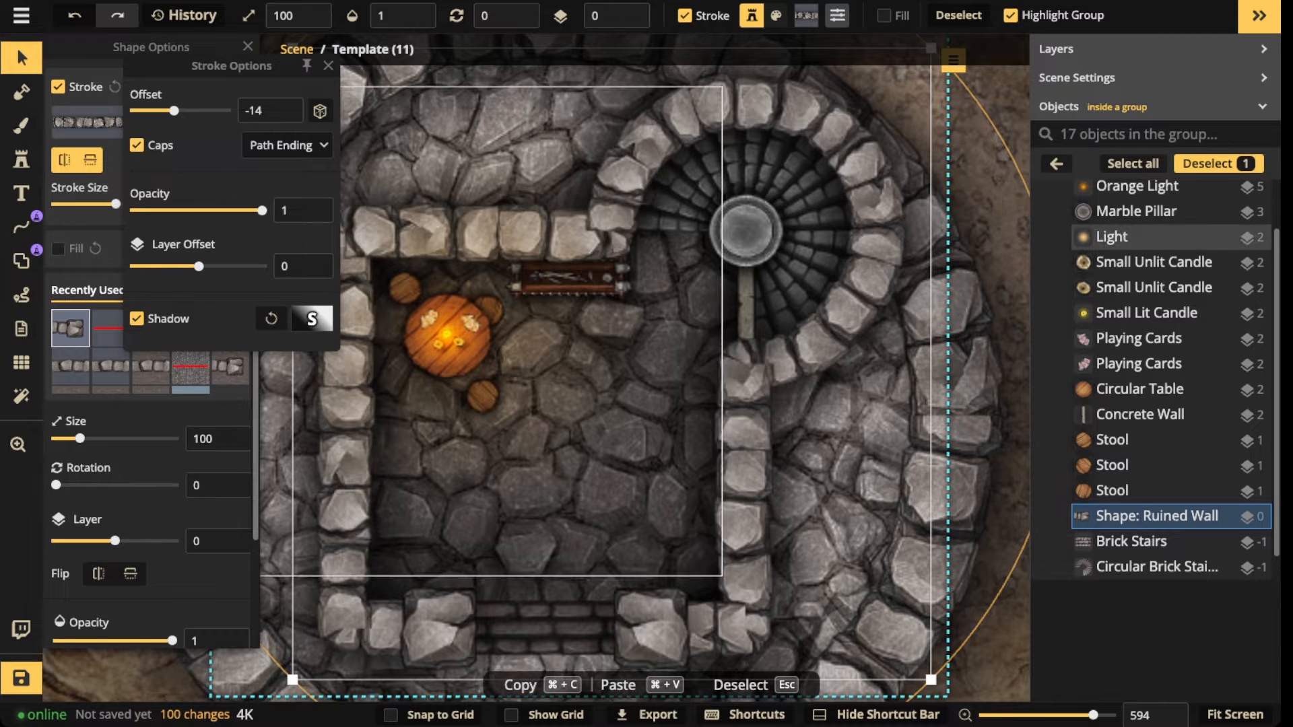
pyautogui.scroll(-1, 502, 572)
pyautogui.press('space')
pyautogui.moveTo(520, 618); pyautogui.dragTo(516, 485)
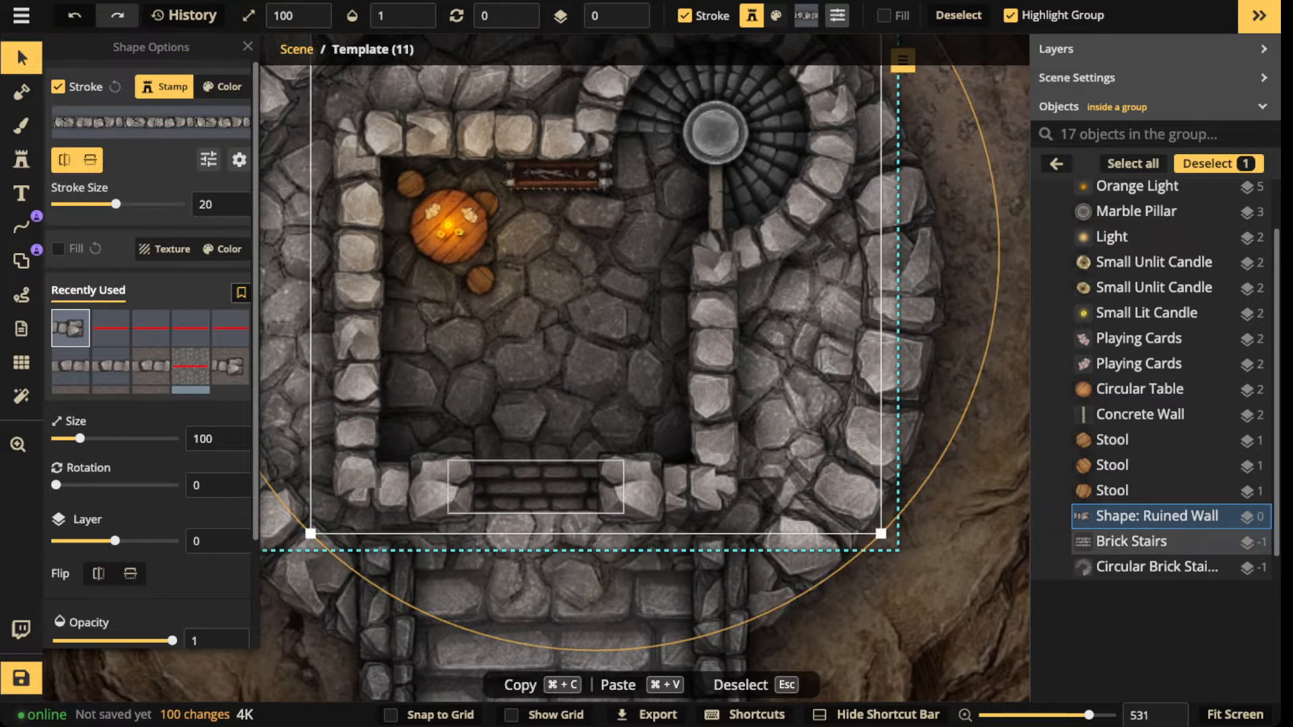
pyautogui.press('space')
pyautogui.moveTo(517, 572); pyautogui.dragTo(519, 500)
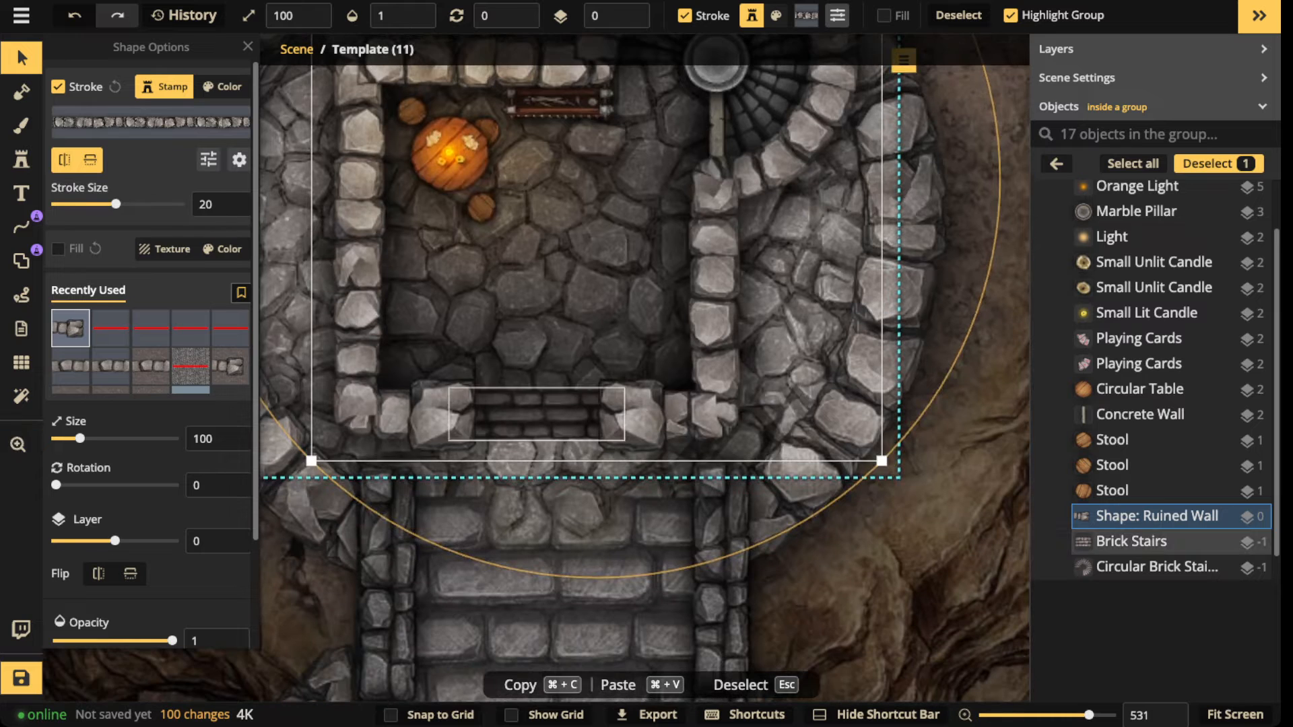
pyautogui.press('space')
pyautogui.moveTo(520, 330); pyautogui.dragTo(510, 348)
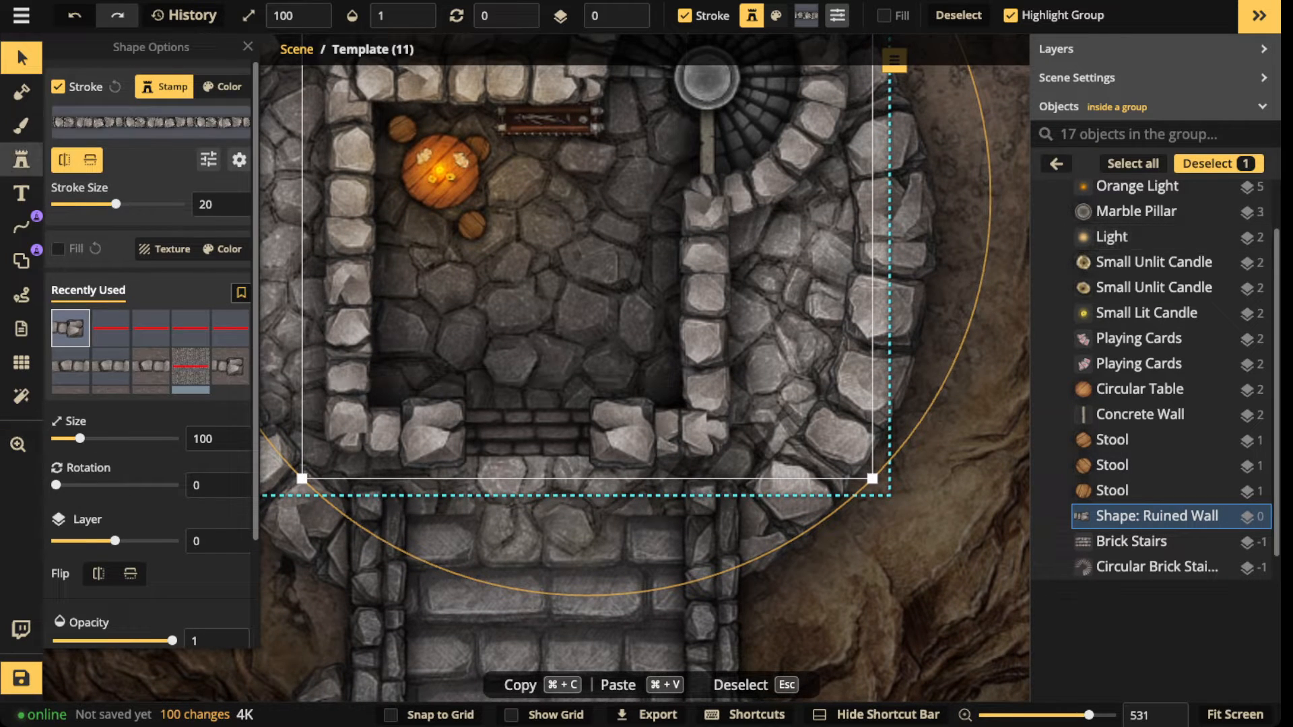
# Step: Search the stamp catalog for "crates" and choose the wooden crate from the Core pack
pyautogui.press('space')
pyautogui.moveTo(473, 229); pyautogui.dragTo(439, 318)
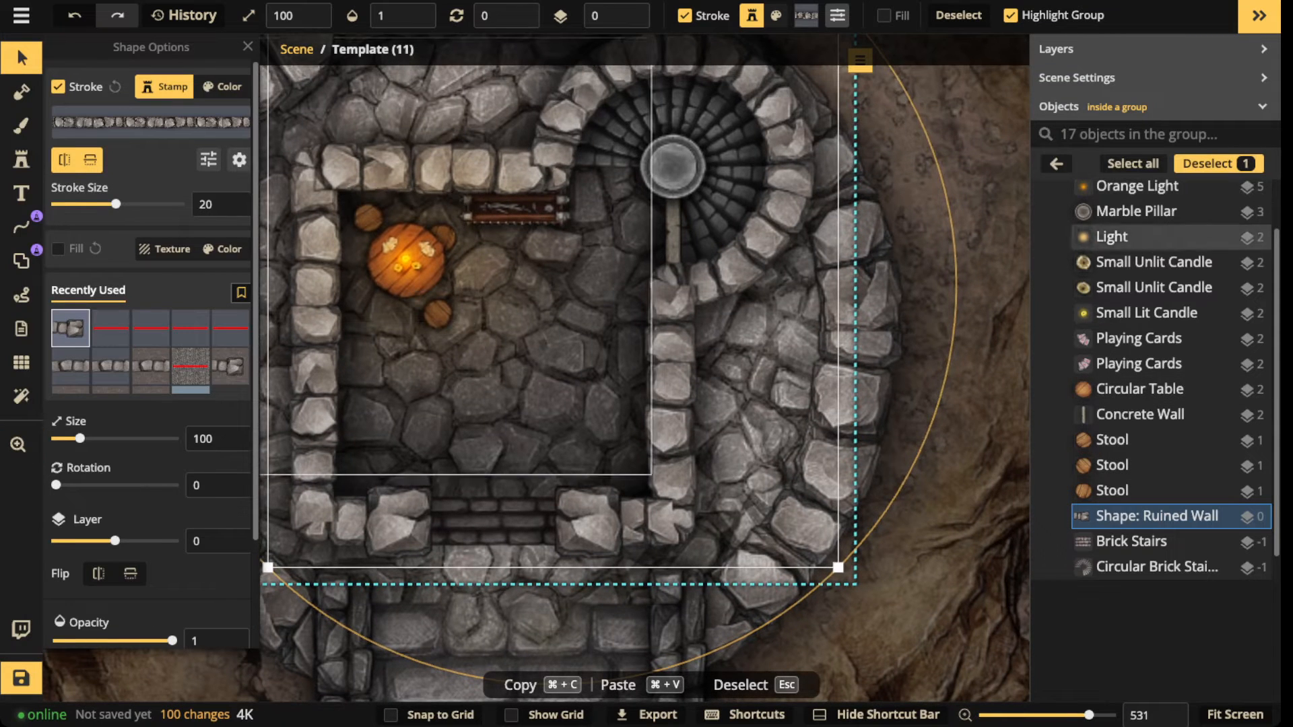
pyautogui.click(22, 159)
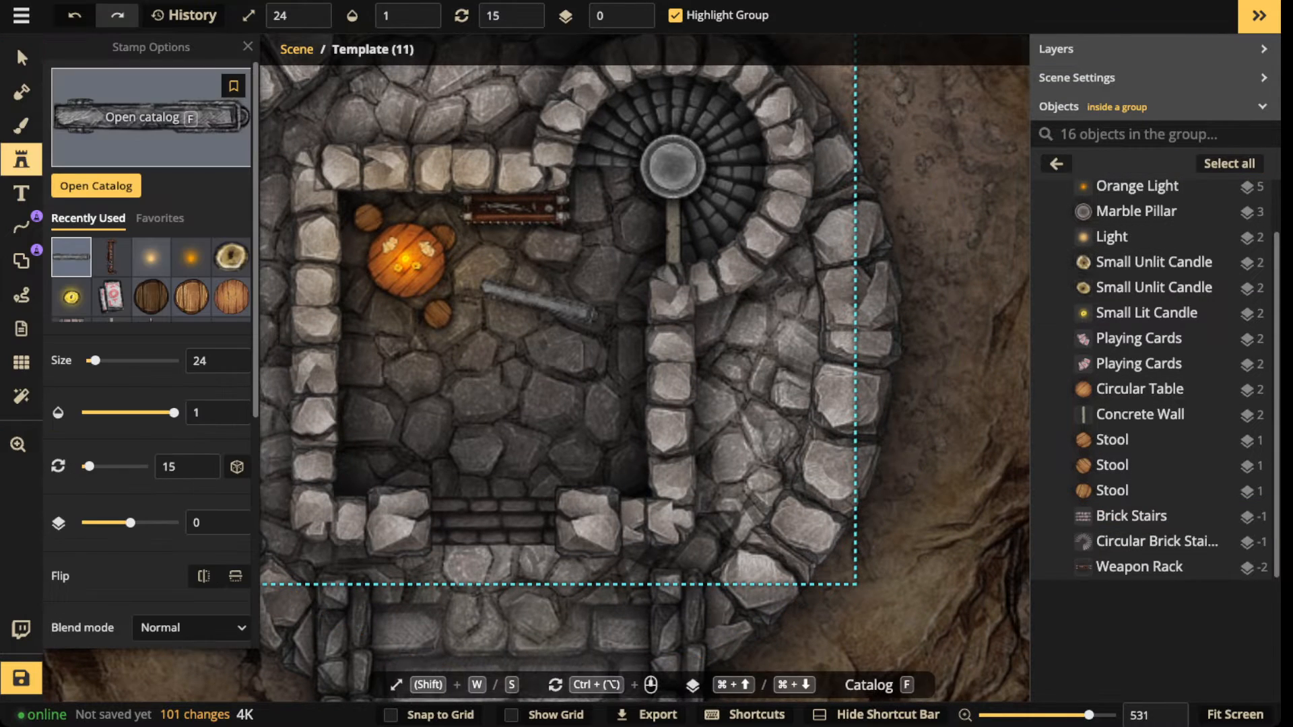
pyautogui.press('f')
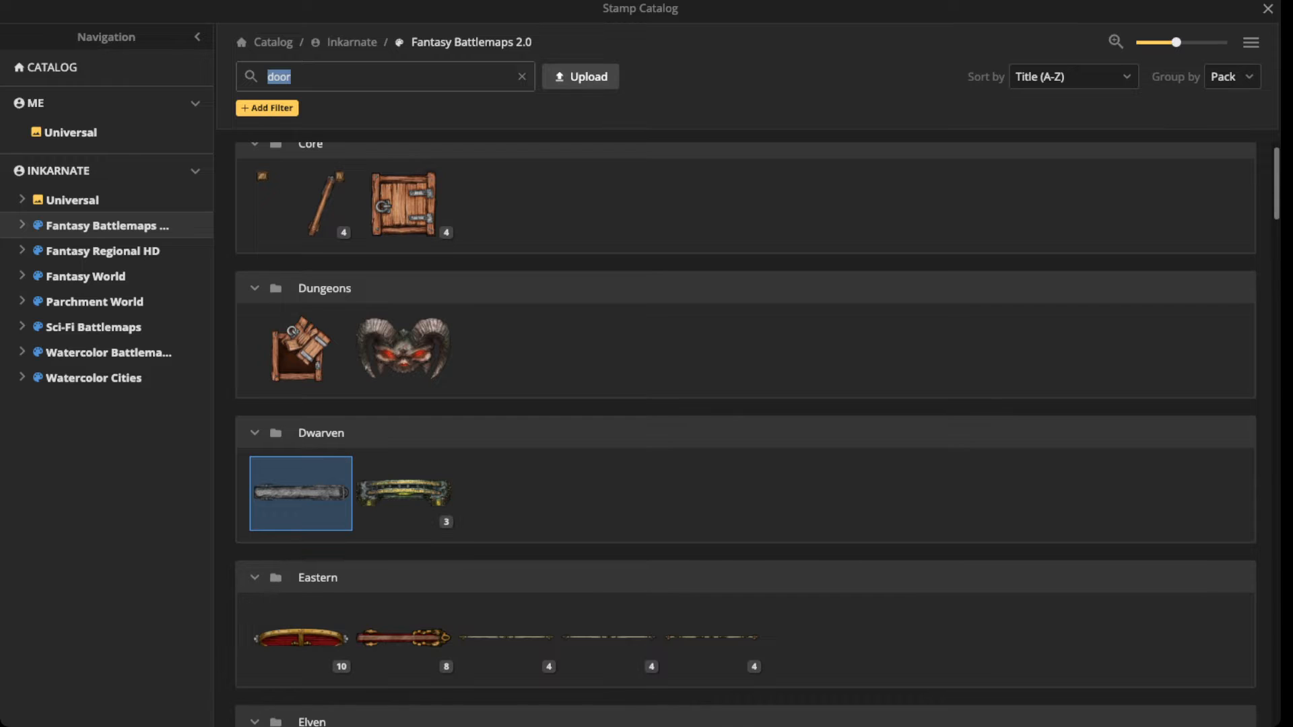
pyautogui.scroll(-10, 745, 434)
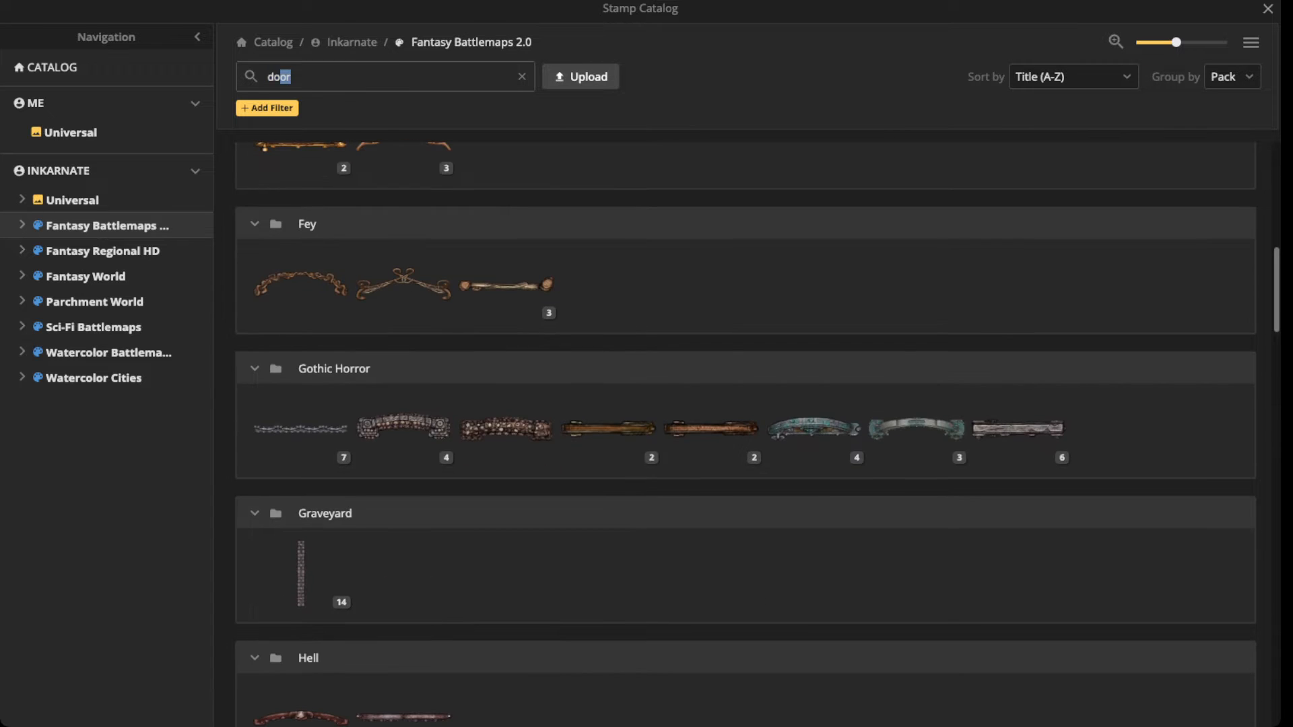
pyautogui.write('crates')
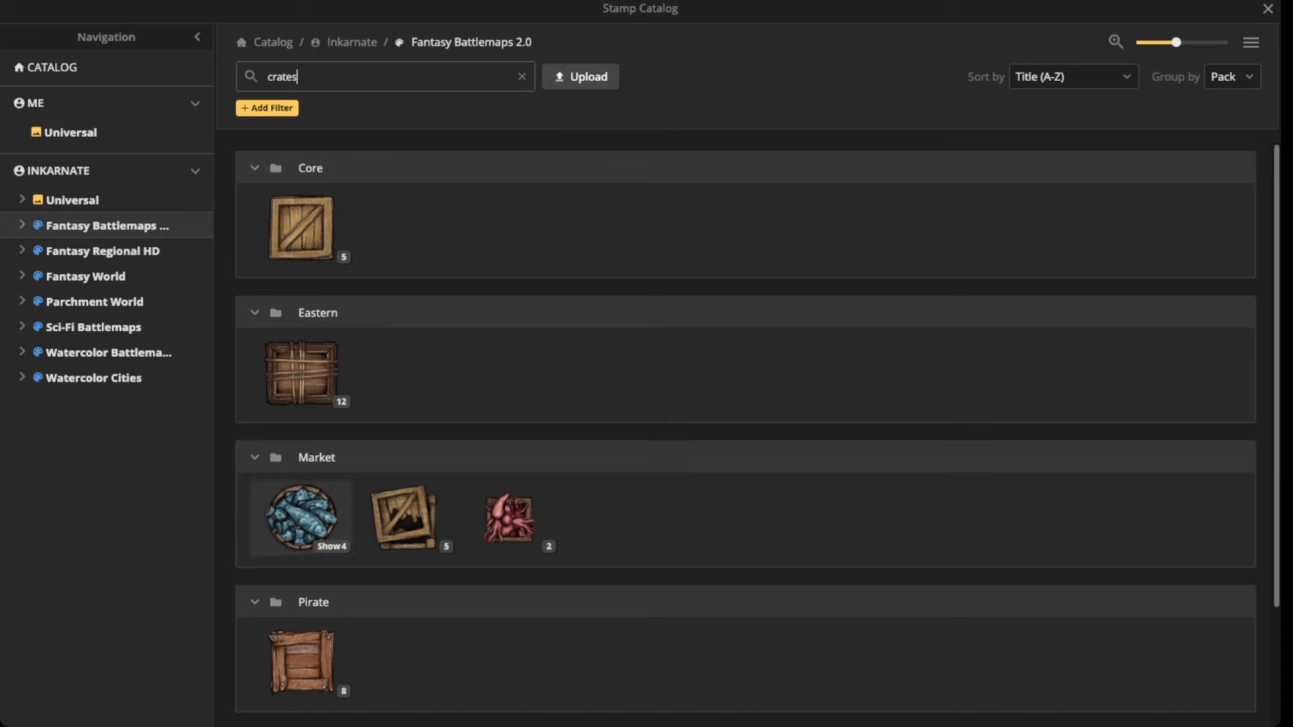
pyautogui.click(301, 227)
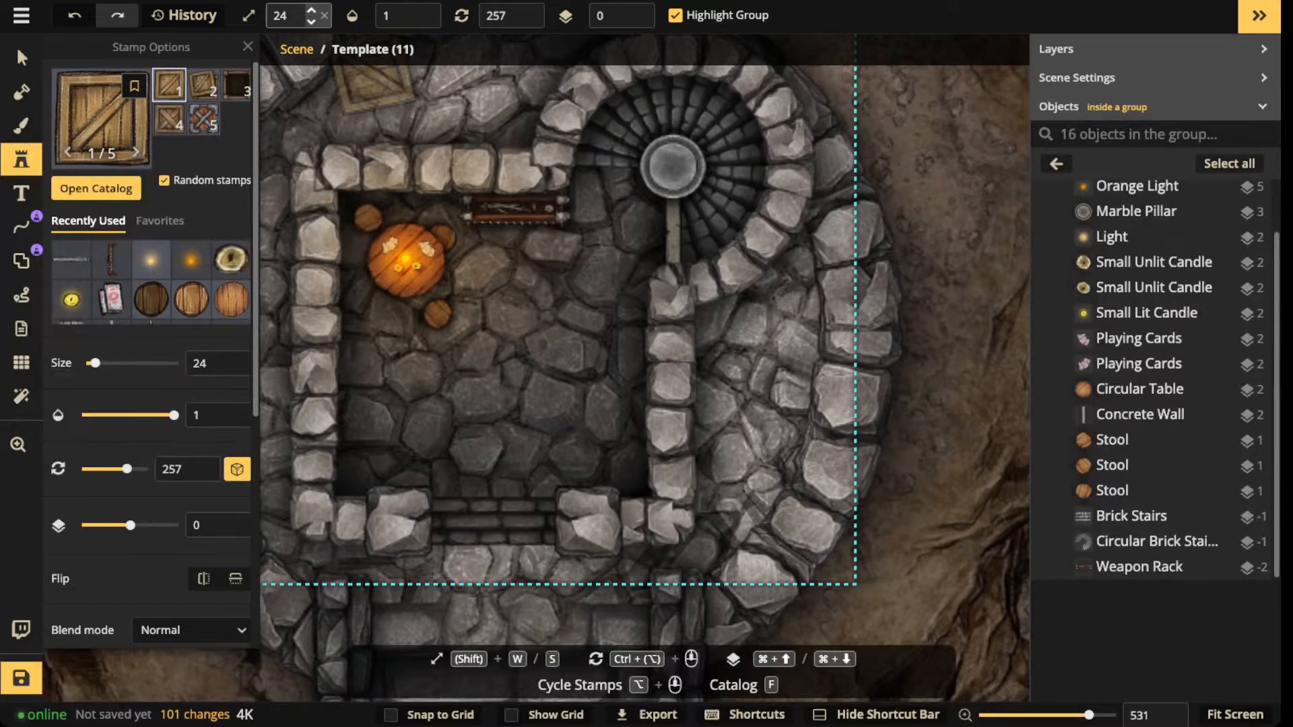
# Step: Set the crate stamp's size to 17 and place one in the tower room's lower-right corner
pyautogui.click(311, 21)
pyautogui.click(311, 22)
pyautogui.click(311, 22)
pyautogui.click(311, 21)
pyautogui.click(311, 21)
pyautogui.click(311, 22)
pyautogui.click(311, 21)
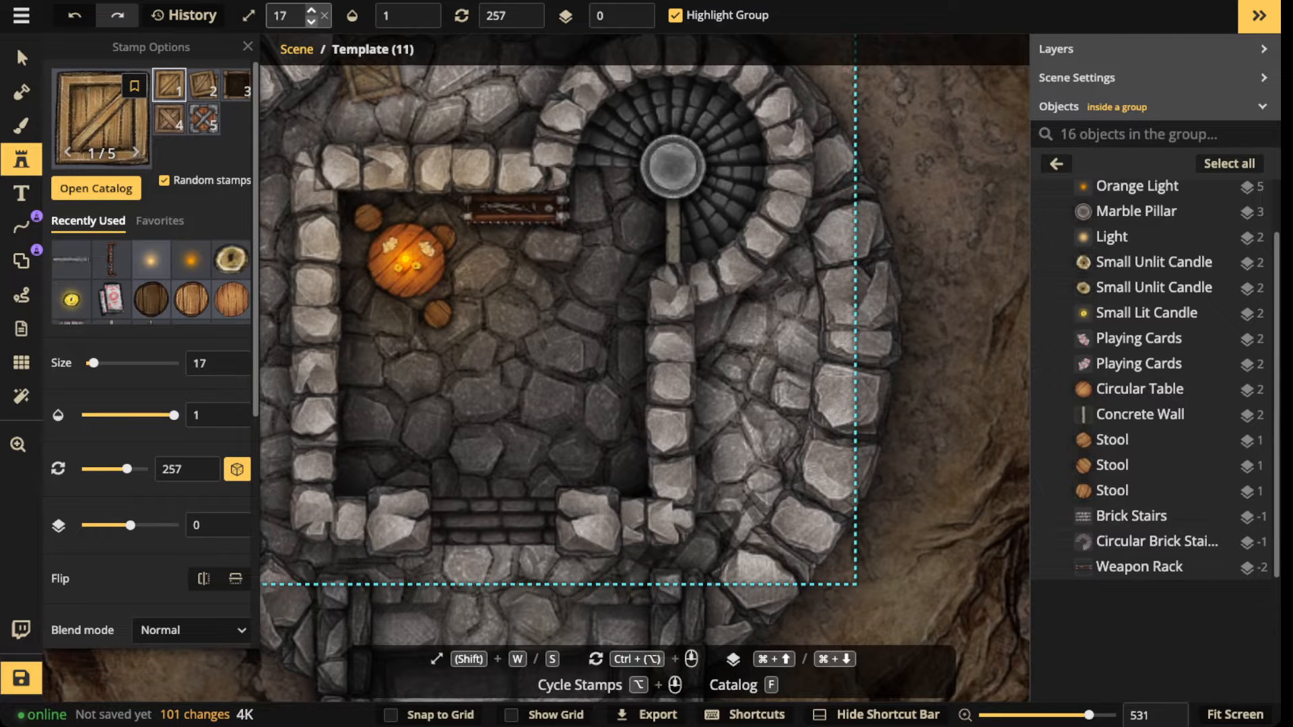
pyautogui.scroll(-3, 610, 449)
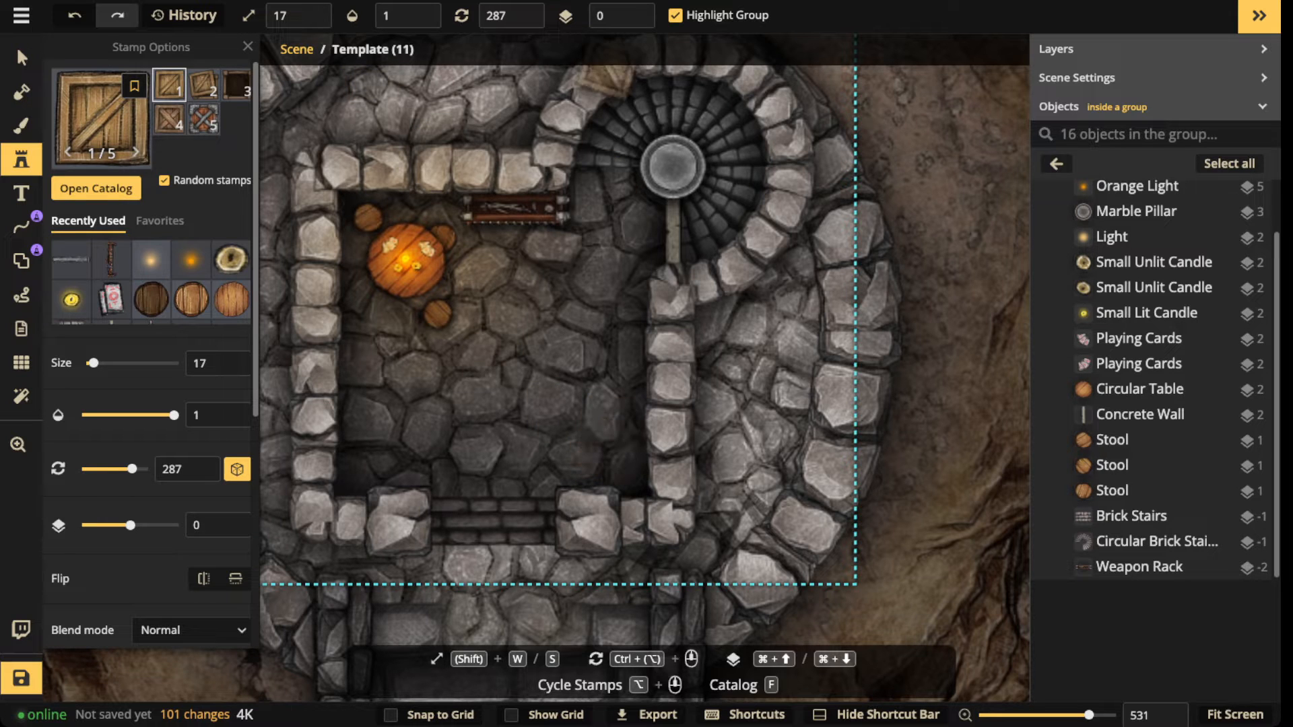
pyautogui.click(603, 446)
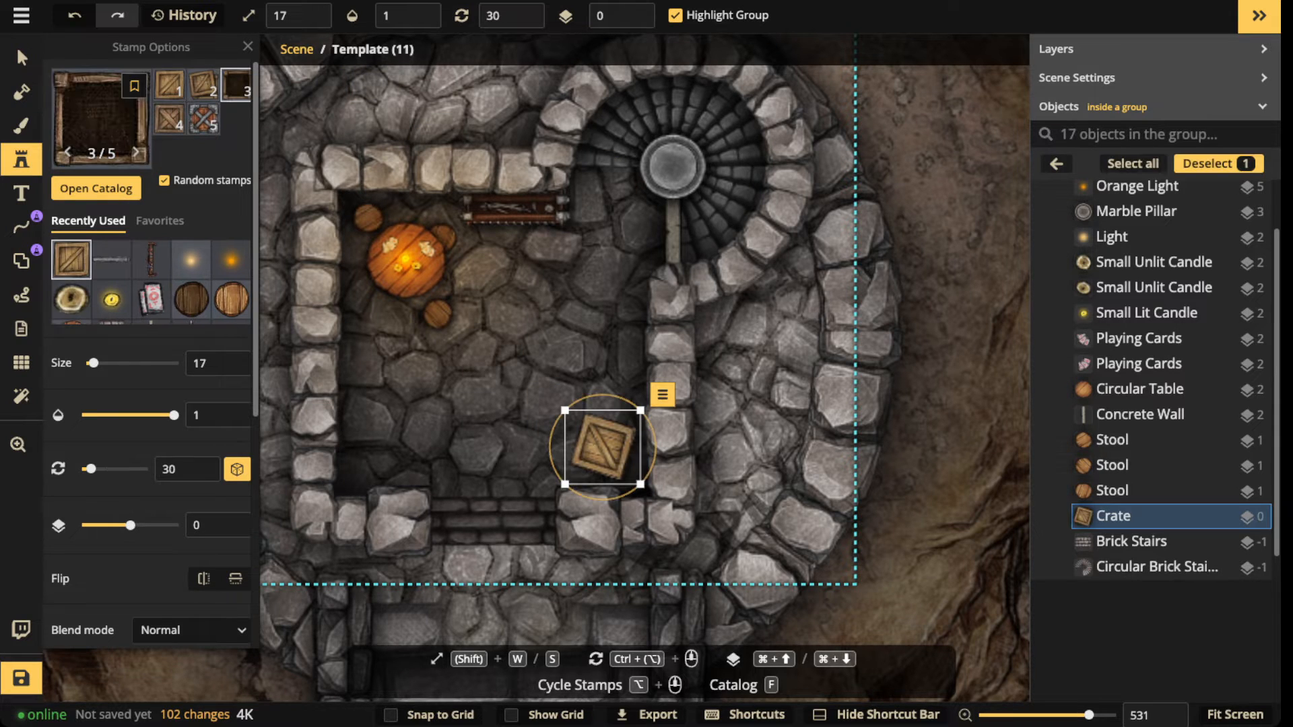
# Step: Set the crate's brightness to 57 and place a dark open crate in the room's lower-left corner
pyautogui.scroll(-6, 152, 363)
pyautogui.moveTo(119, 559); pyautogui.dragTo(91, 559)
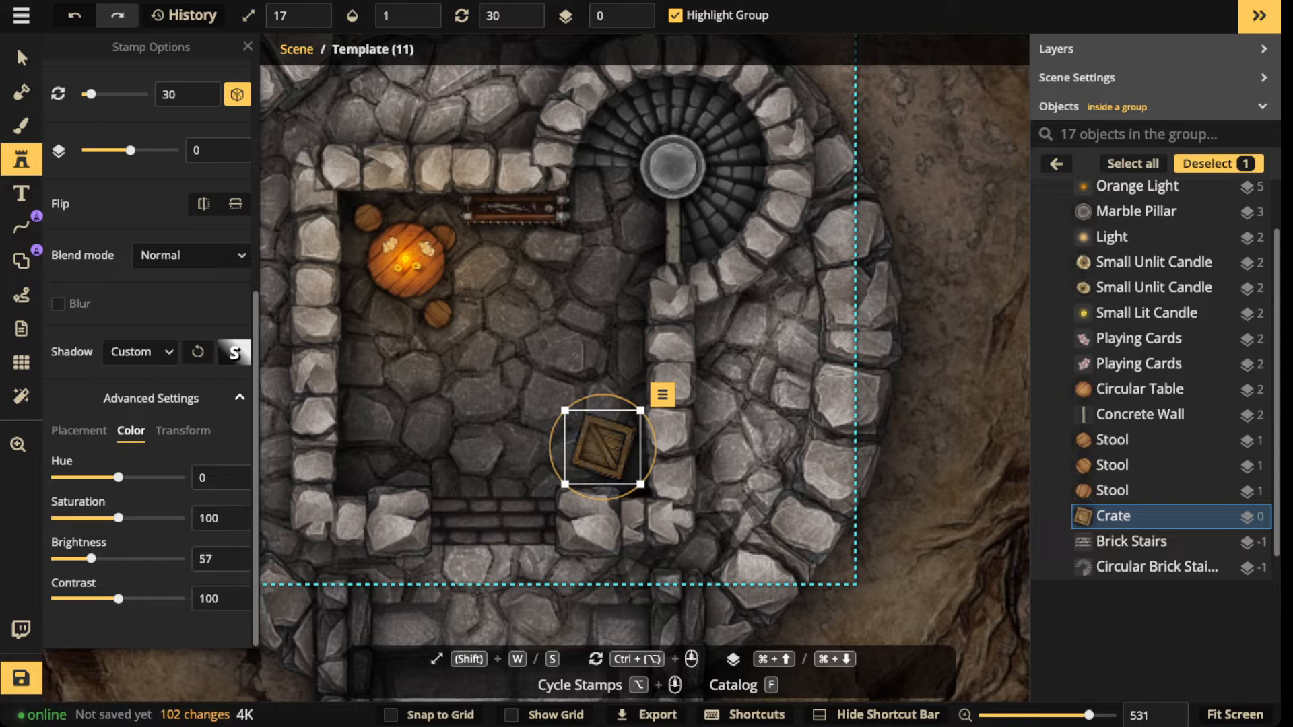
pyautogui.click(470, 360)
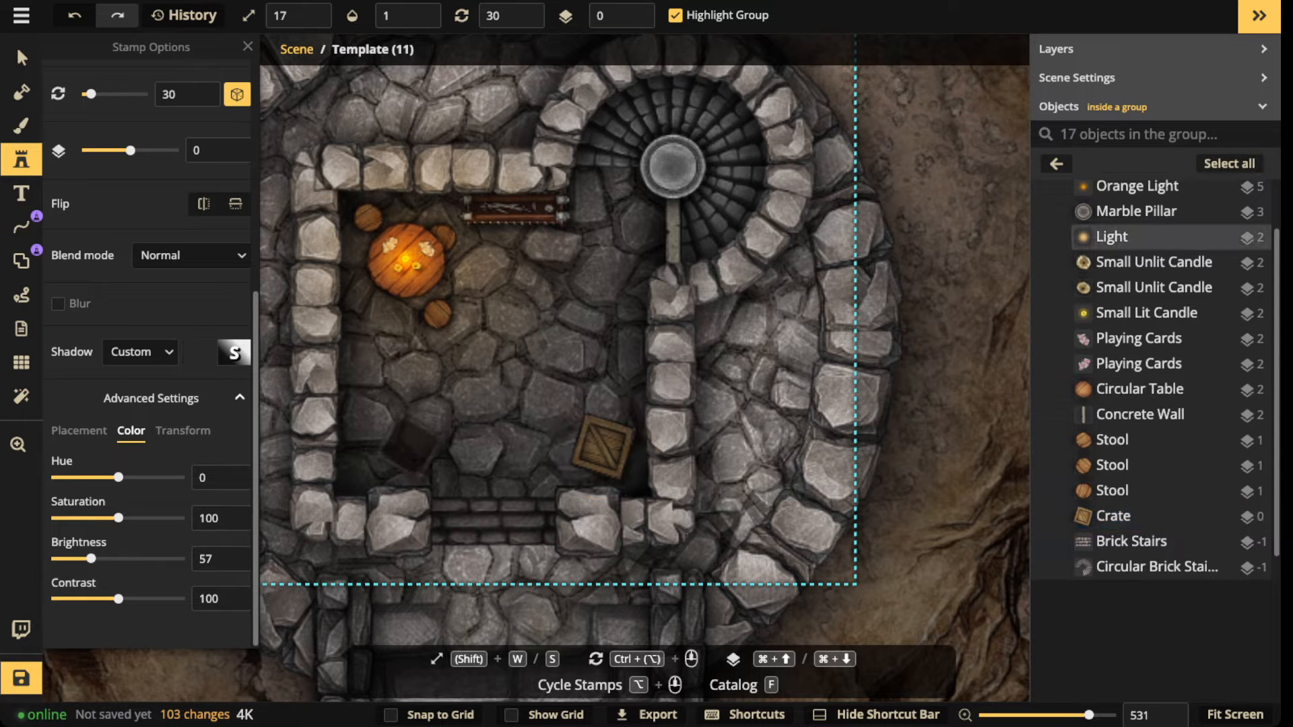
pyautogui.scroll(-3, 397, 453)
pyautogui.click(379, 449)
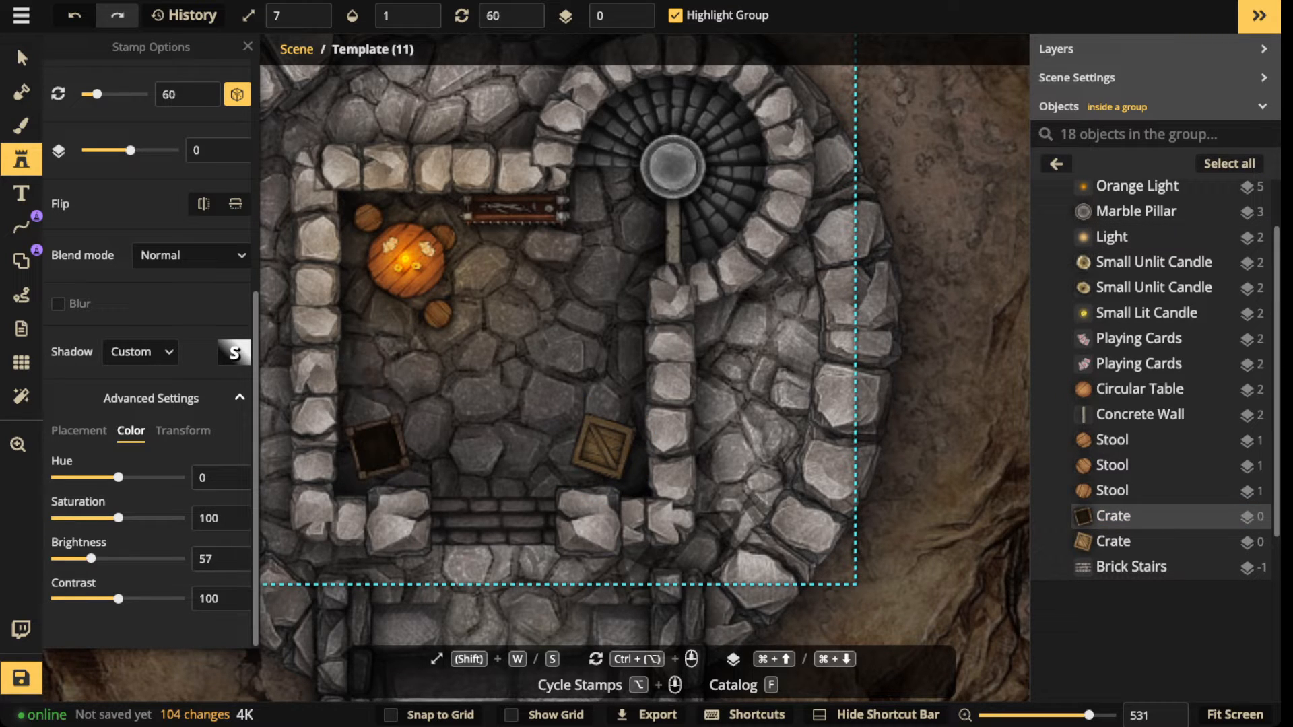
# Step: Place a small crate just above the open crate and enlarge it to size 13
pyautogui.click(365, 392)
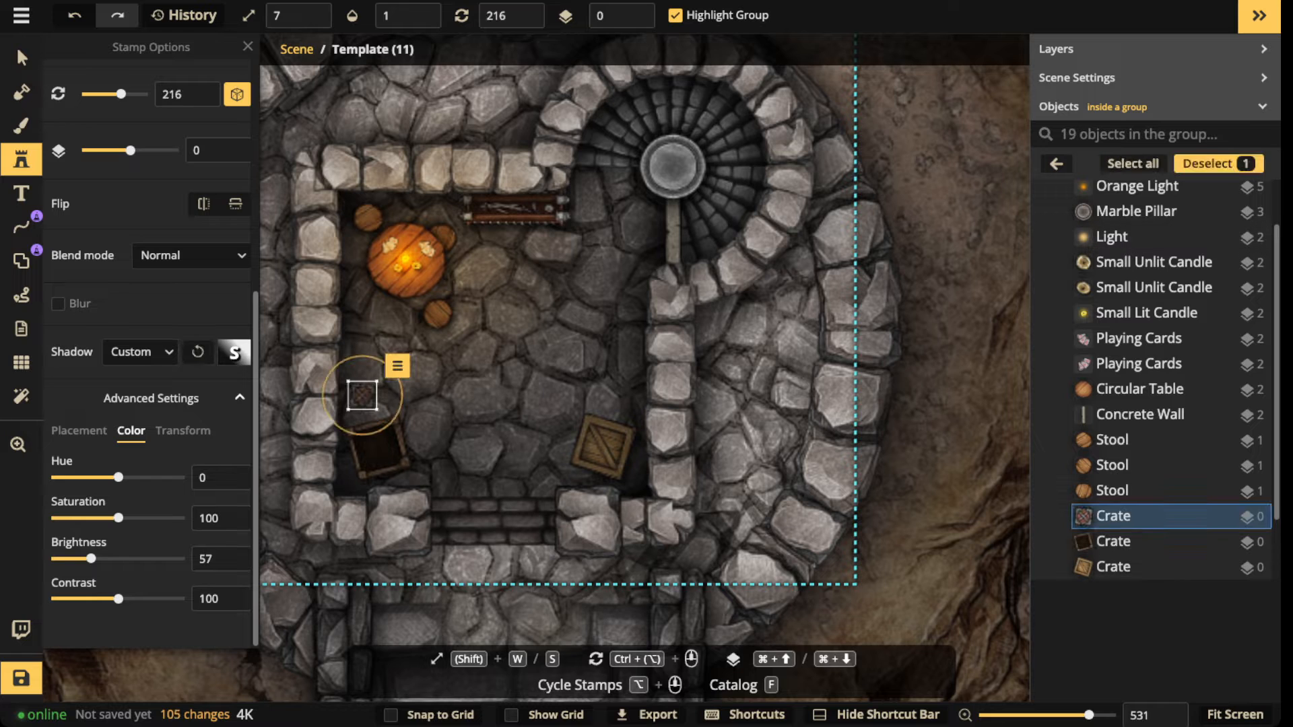
pyautogui.press('w')
pyautogui.press('w')
pyautogui.press('w')
pyautogui.press('w')
pyautogui.press('w')
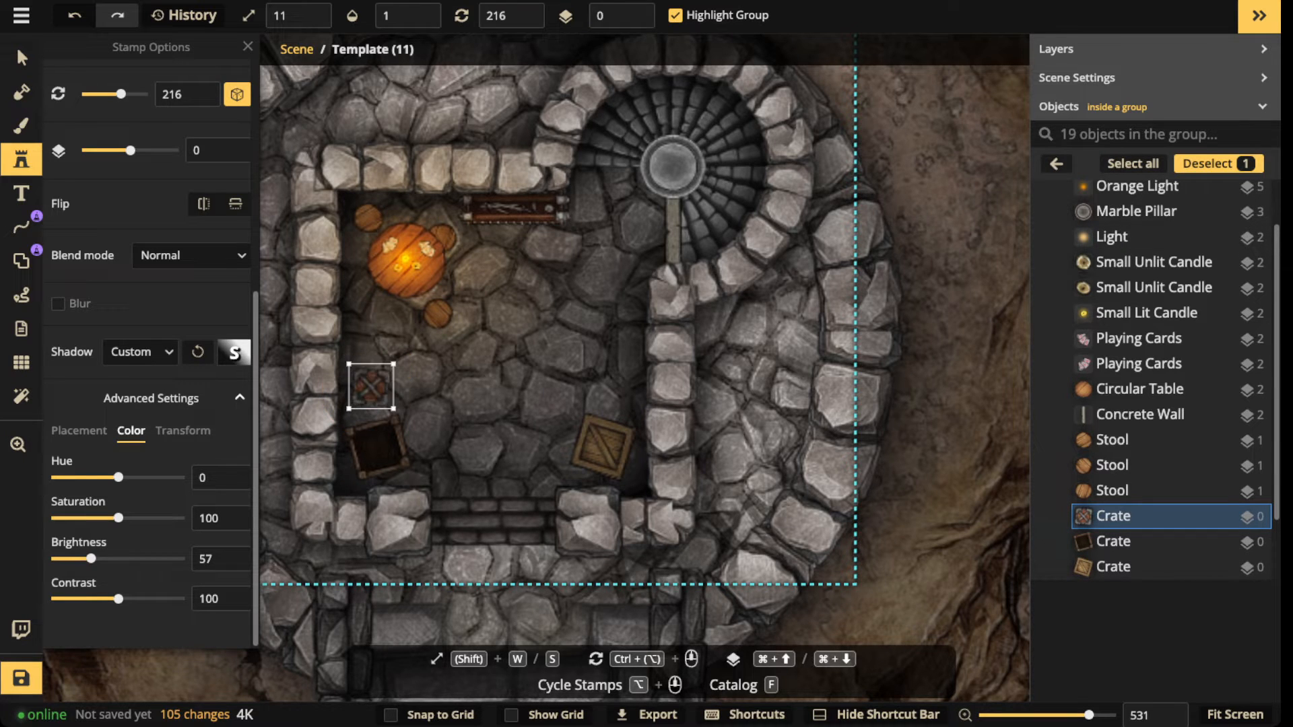
pyautogui.click(604, 323)
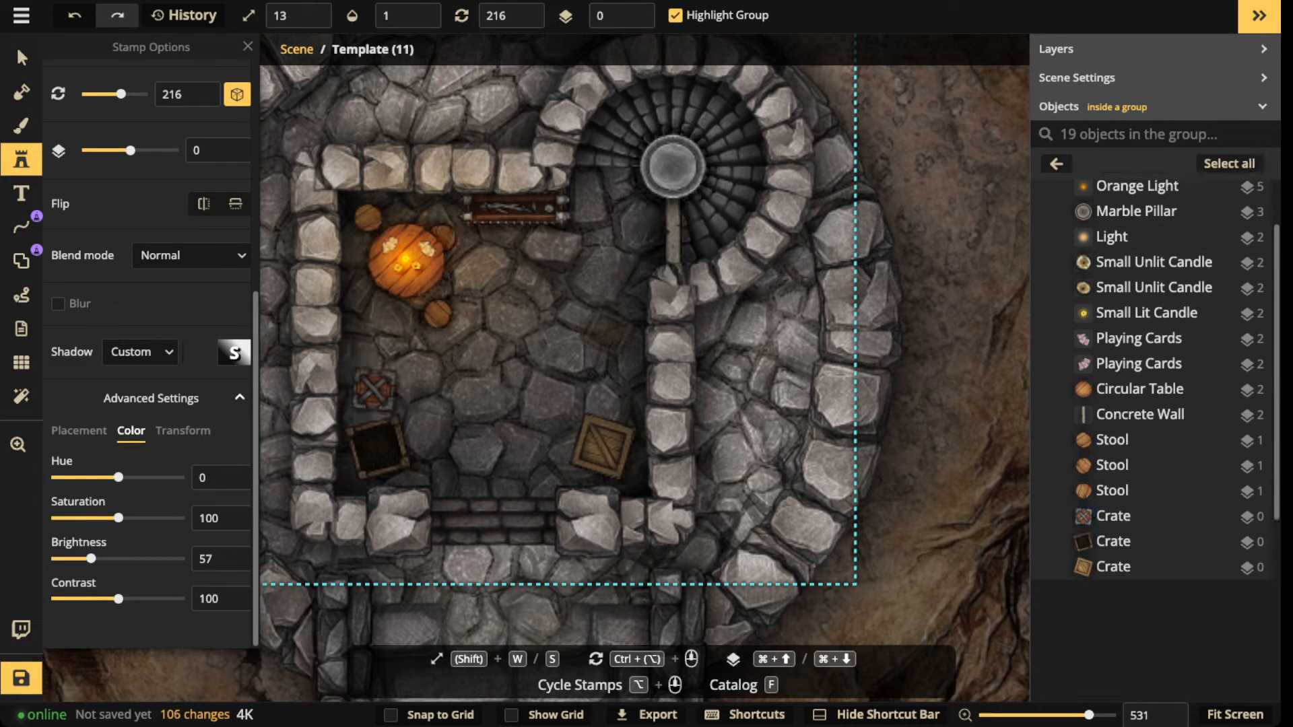
pyautogui.press('space')
pyautogui.moveTo(476, 427); pyautogui.dragTo(486, 393)
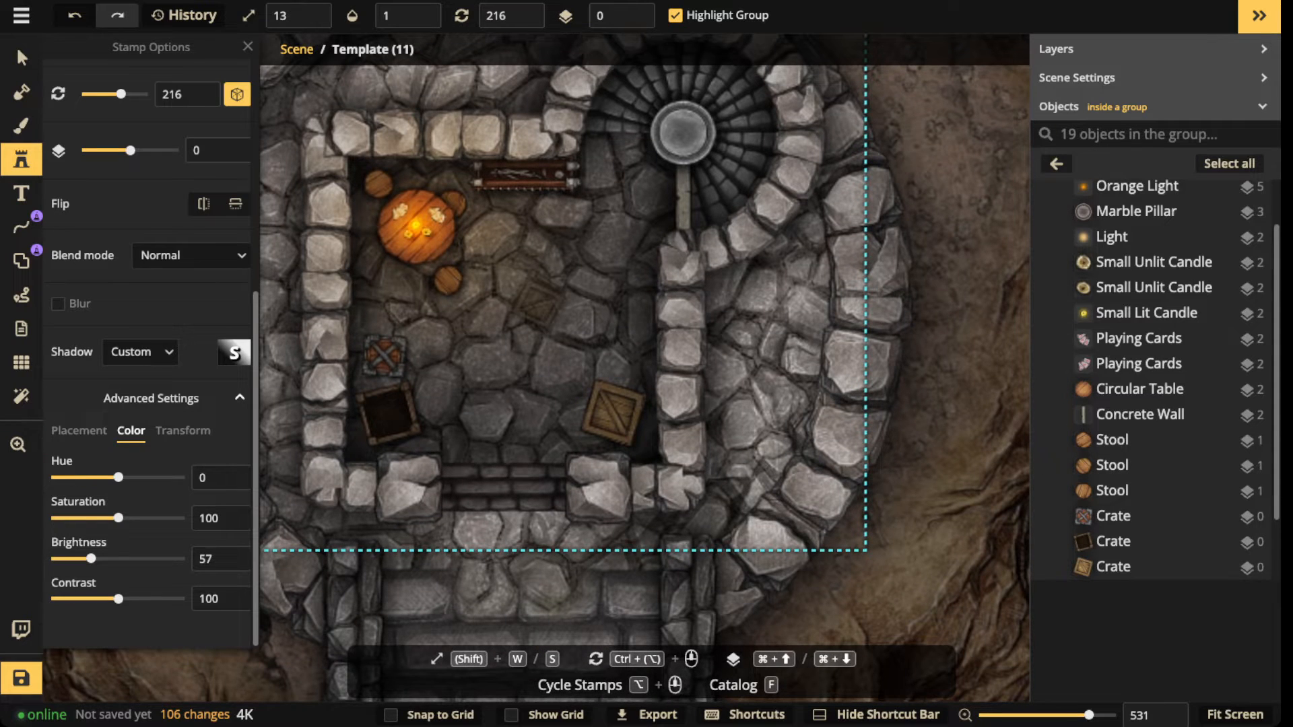
pyautogui.click(21, 58)
pyautogui.click(395, 351)
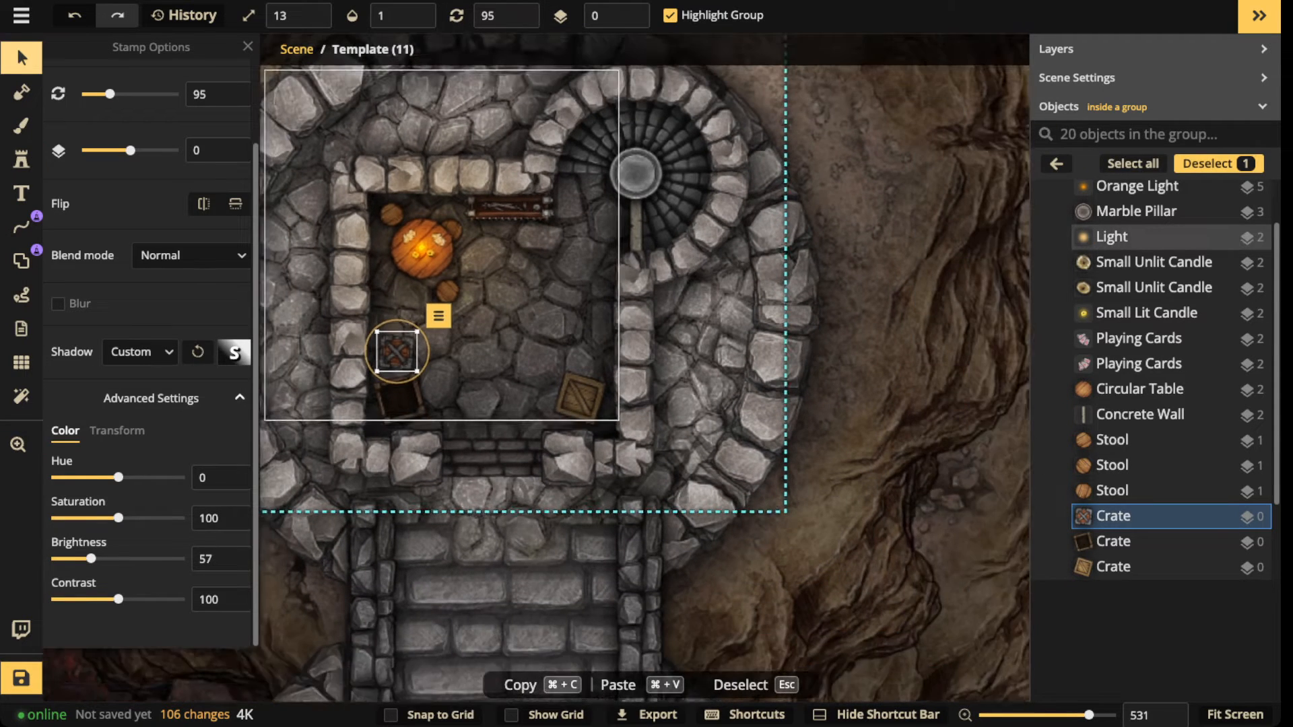
# Step: Search the brush texture catalog for "dry" and choose the patchy dirt texture from the Orc pack
pyautogui.scroll(-2, 443, 344)
pyautogui.click(21, 126)
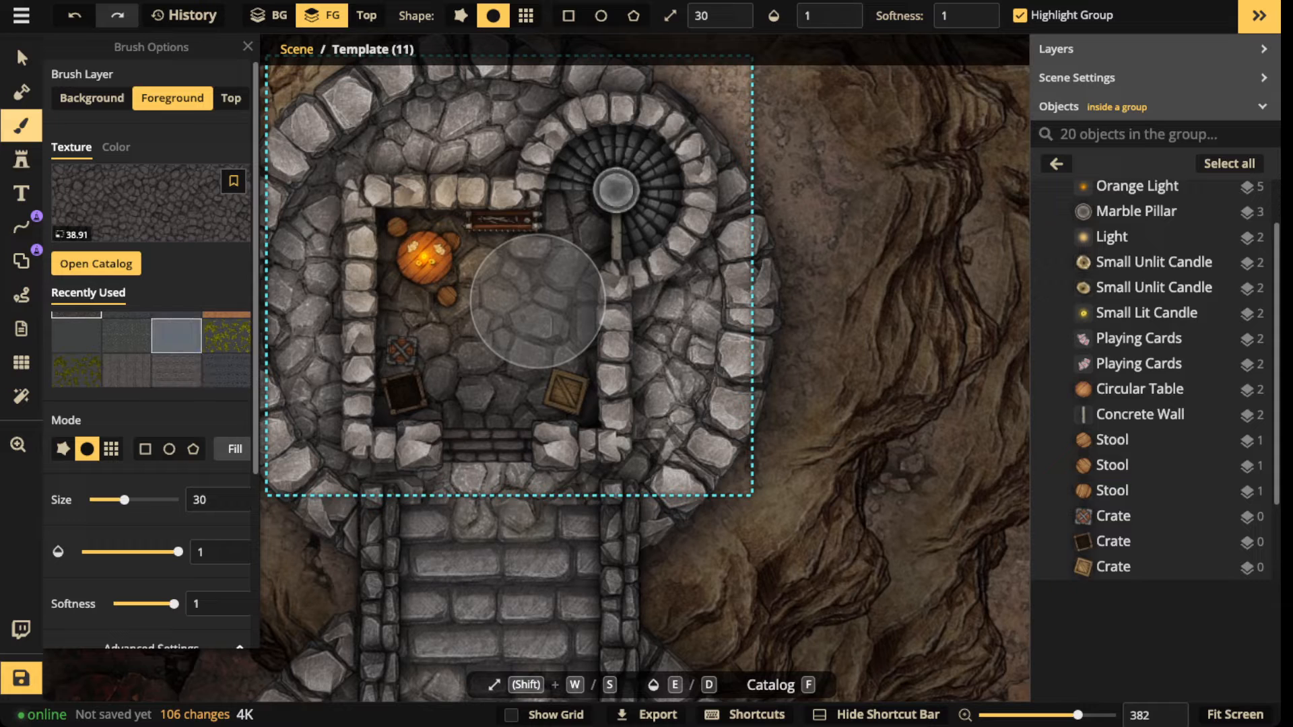
pyautogui.press('f')
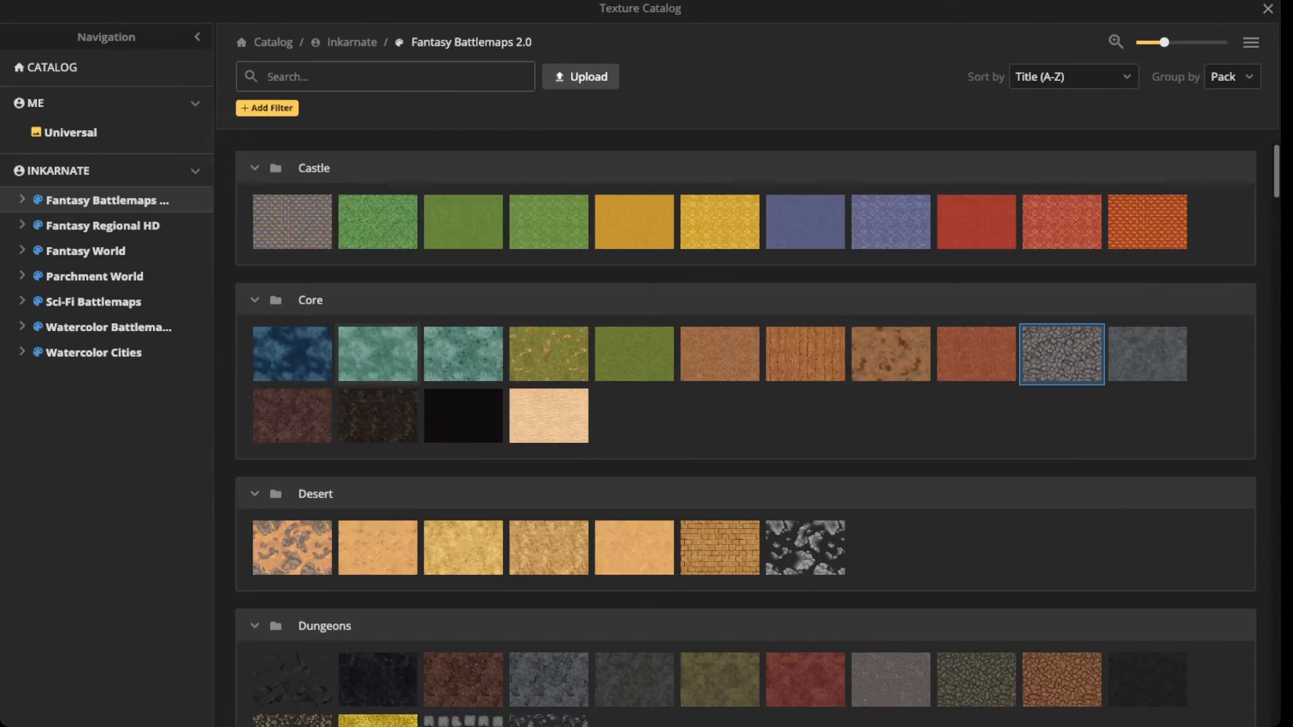
pyautogui.scroll(-15, 746, 434)
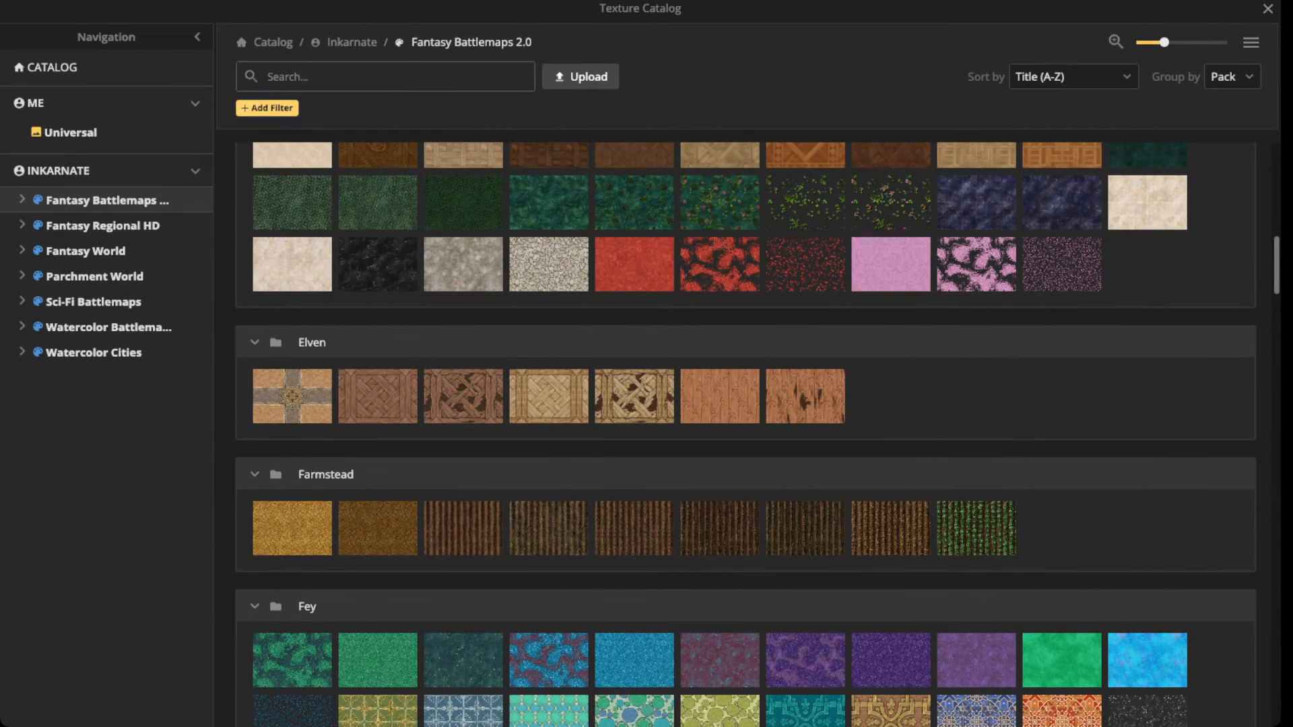
pyautogui.write('dry')
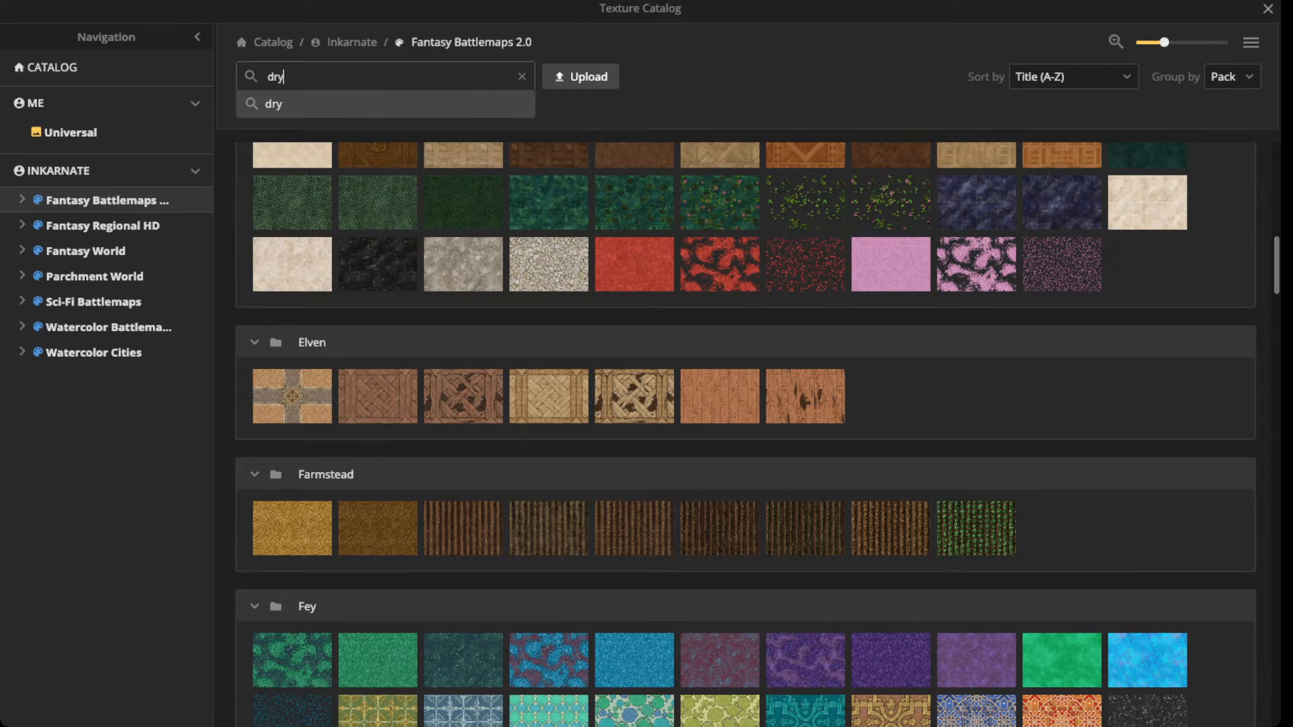
pyautogui.press('Return')
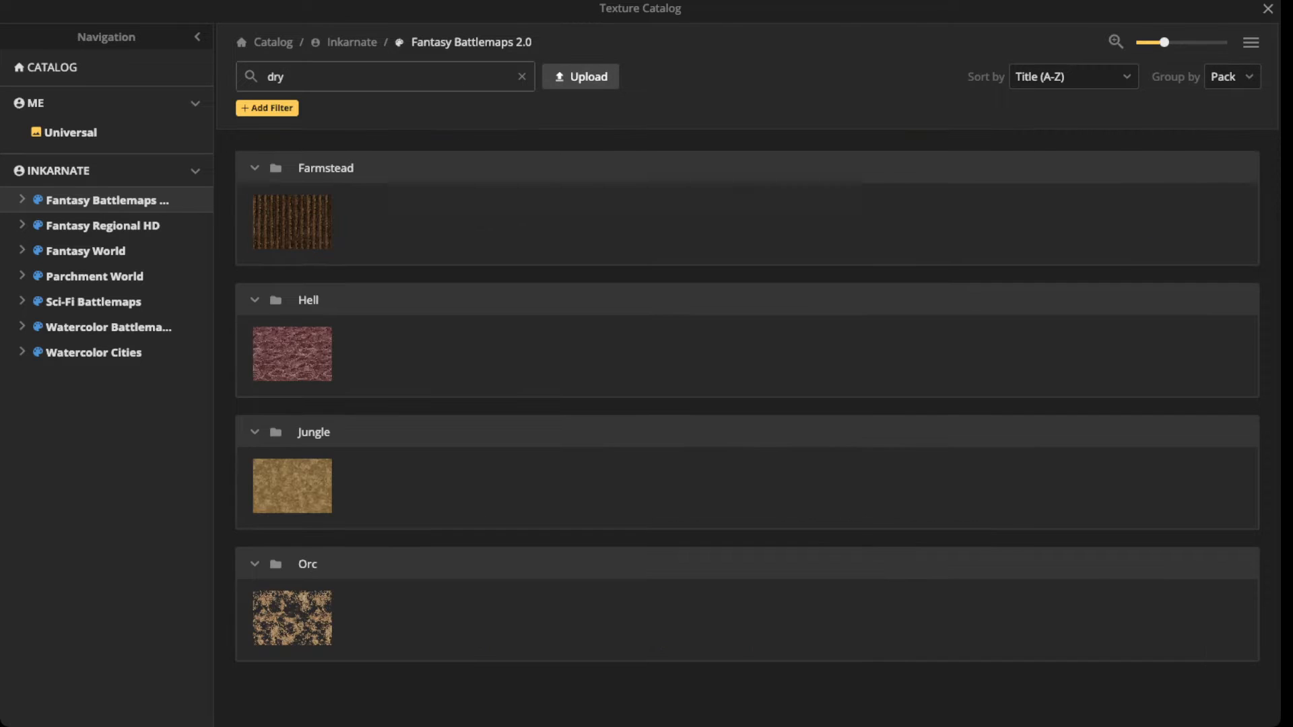
pyautogui.click(293, 640)
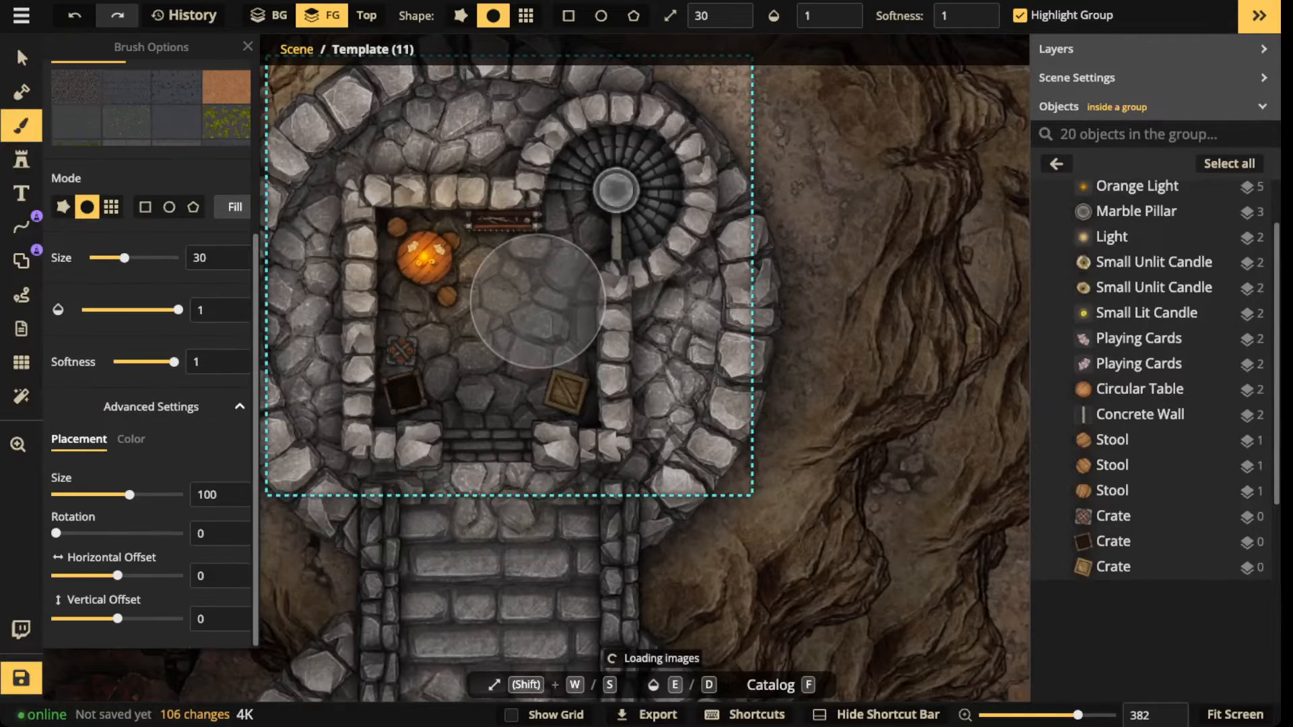
# Step: Reduce the brush texture's placement size to about 15 and set its brightness to 57
pyautogui.moveTo(130, 495); pyautogui.dragTo(109, 495)
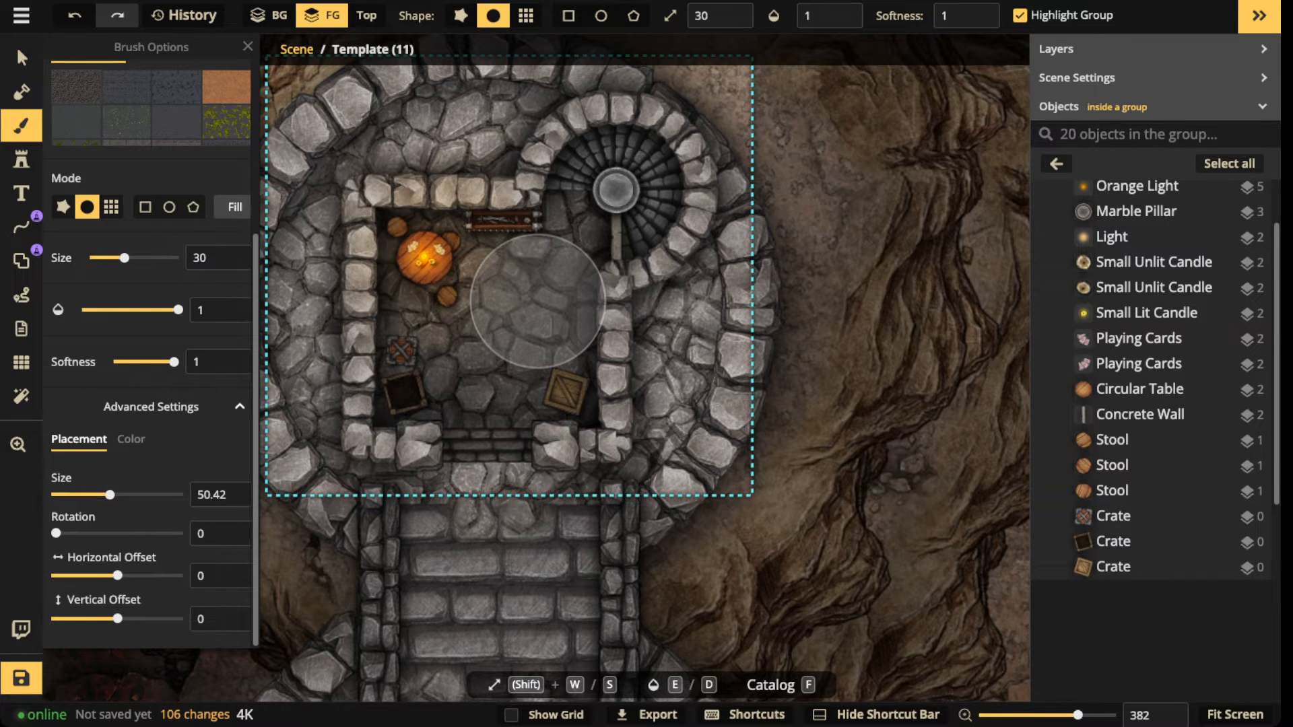
pyautogui.moveTo(110, 495); pyautogui.dragTo(81, 495)
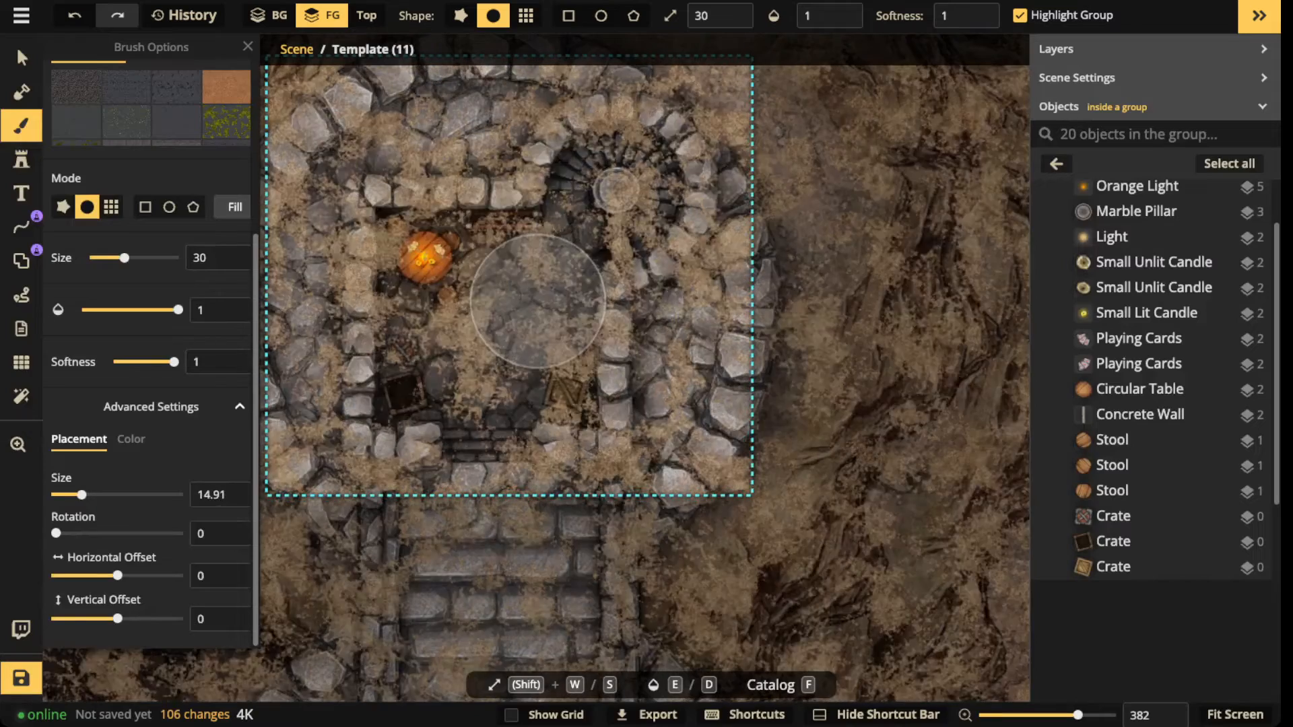
pyautogui.click(132, 438)
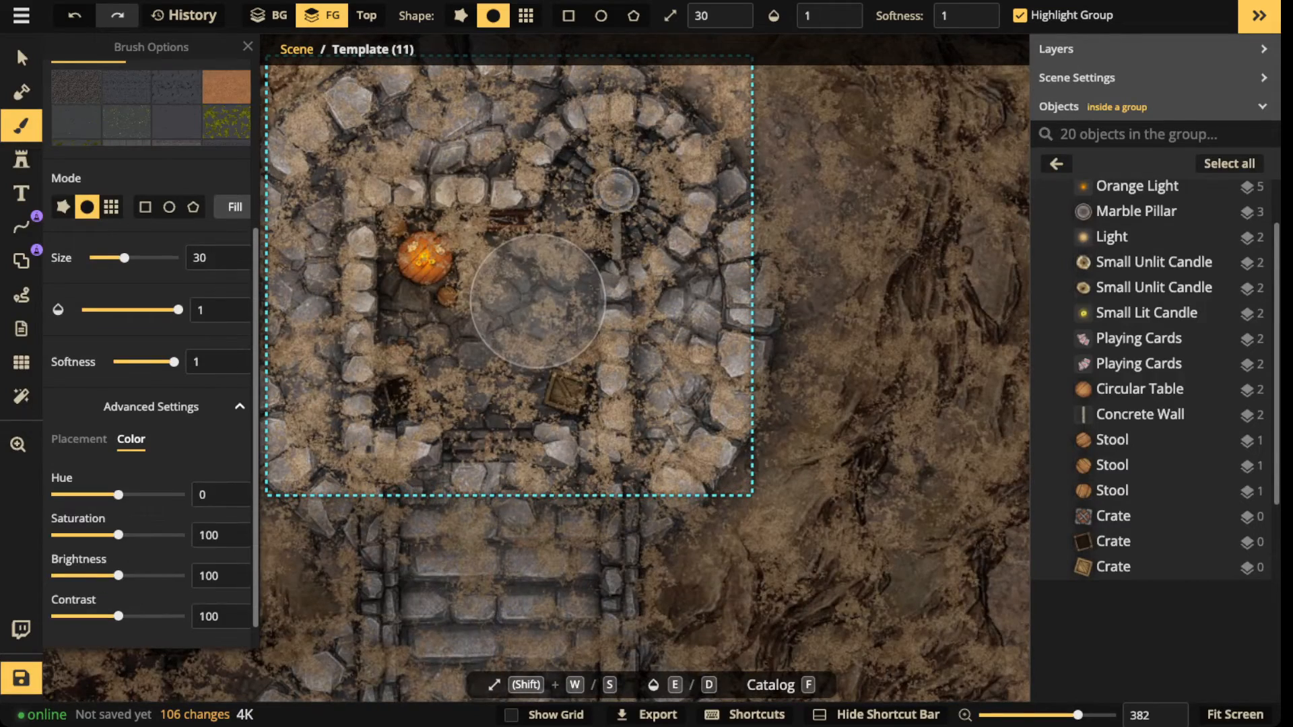
pyautogui.moveTo(117, 575); pyautogui.dragTo(90, 575)
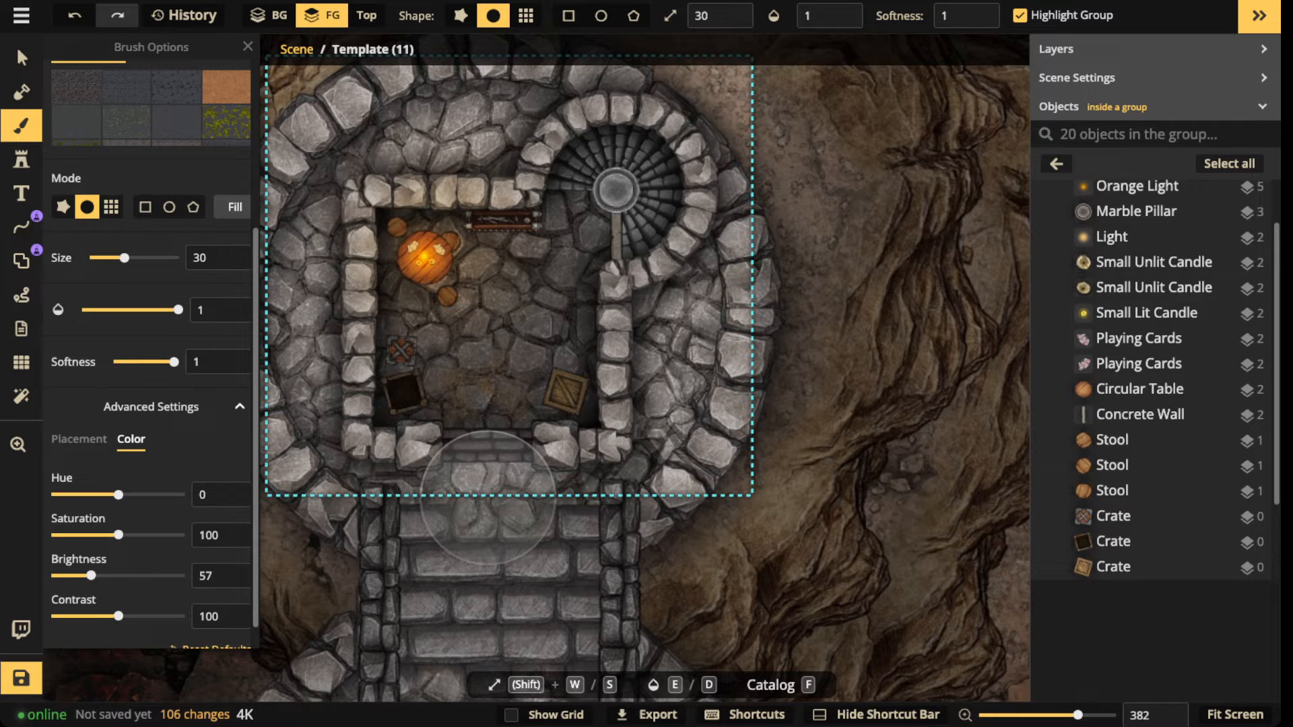
# Step: Paint dirt patches on the foreground around the tower room's entrance steps and beside the spiral staircase
pyautogui.click(488, 498)
pyautogui.click(553, 253)
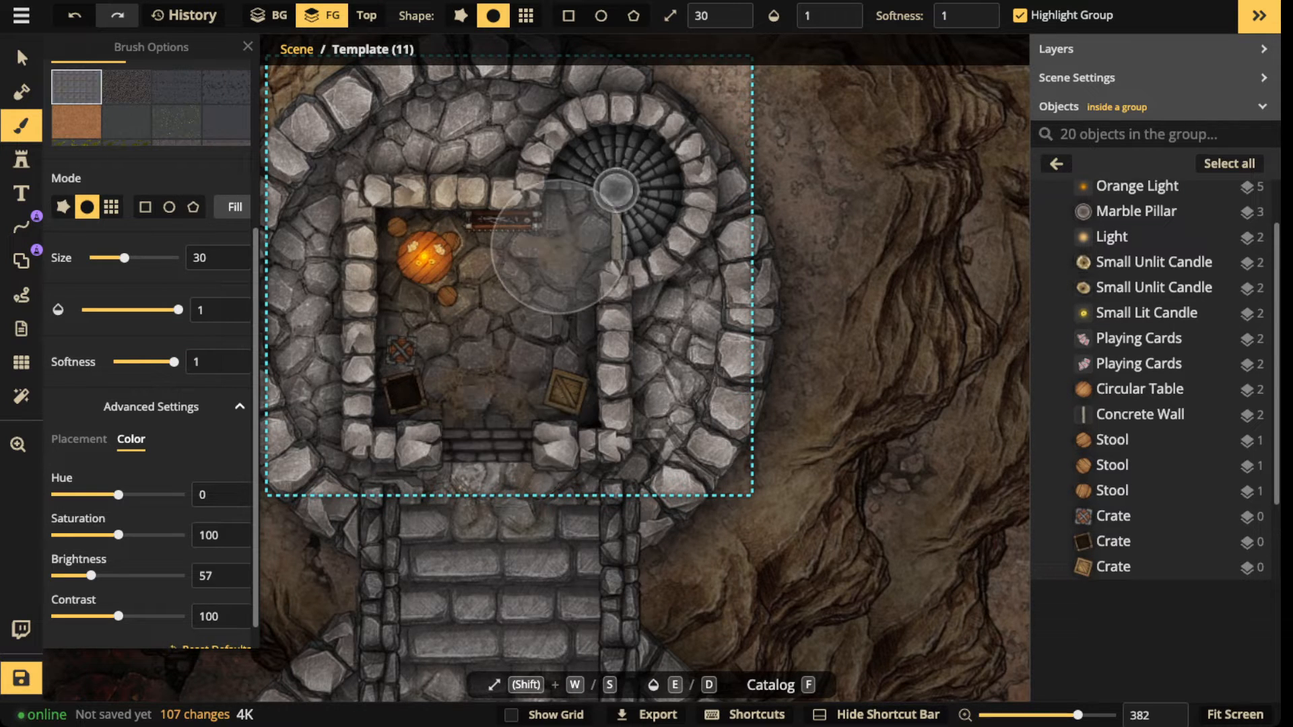
pyautogui.click(464, 589)
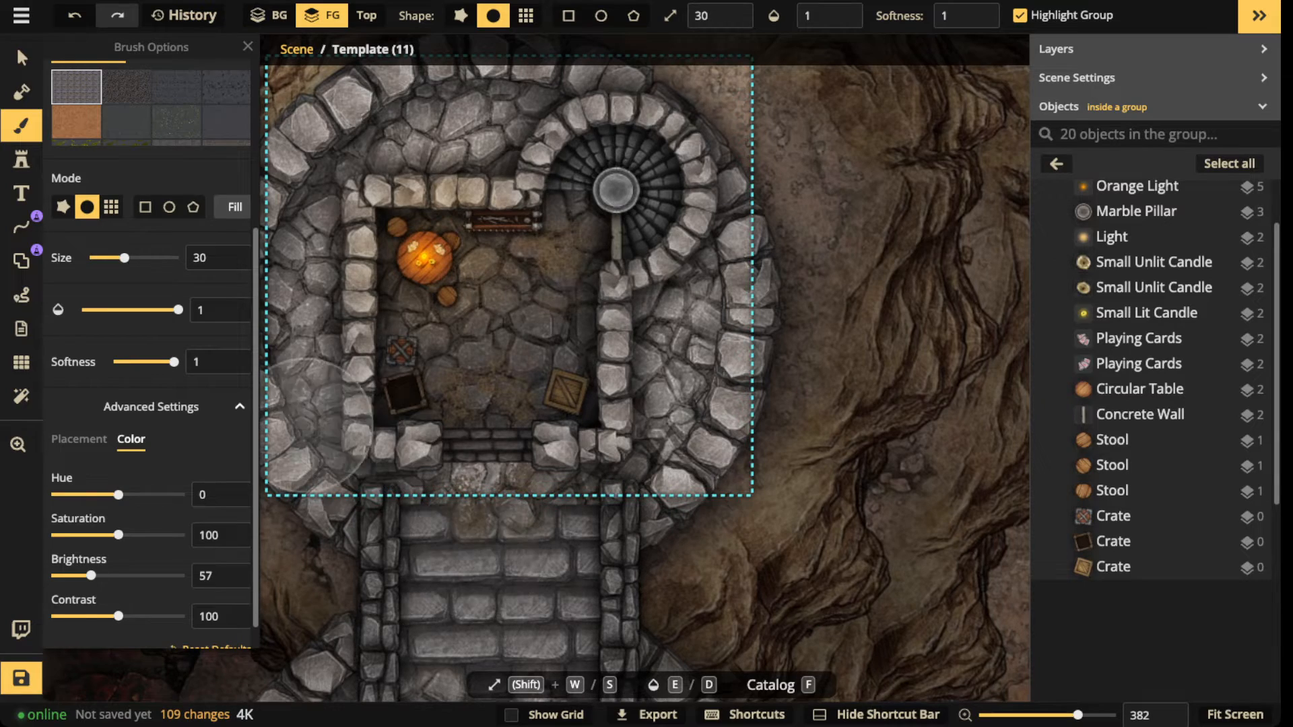
# Step: Leave the template group and examine the furnished tower room within the surrounding map
pyautogui.click(22, 58)
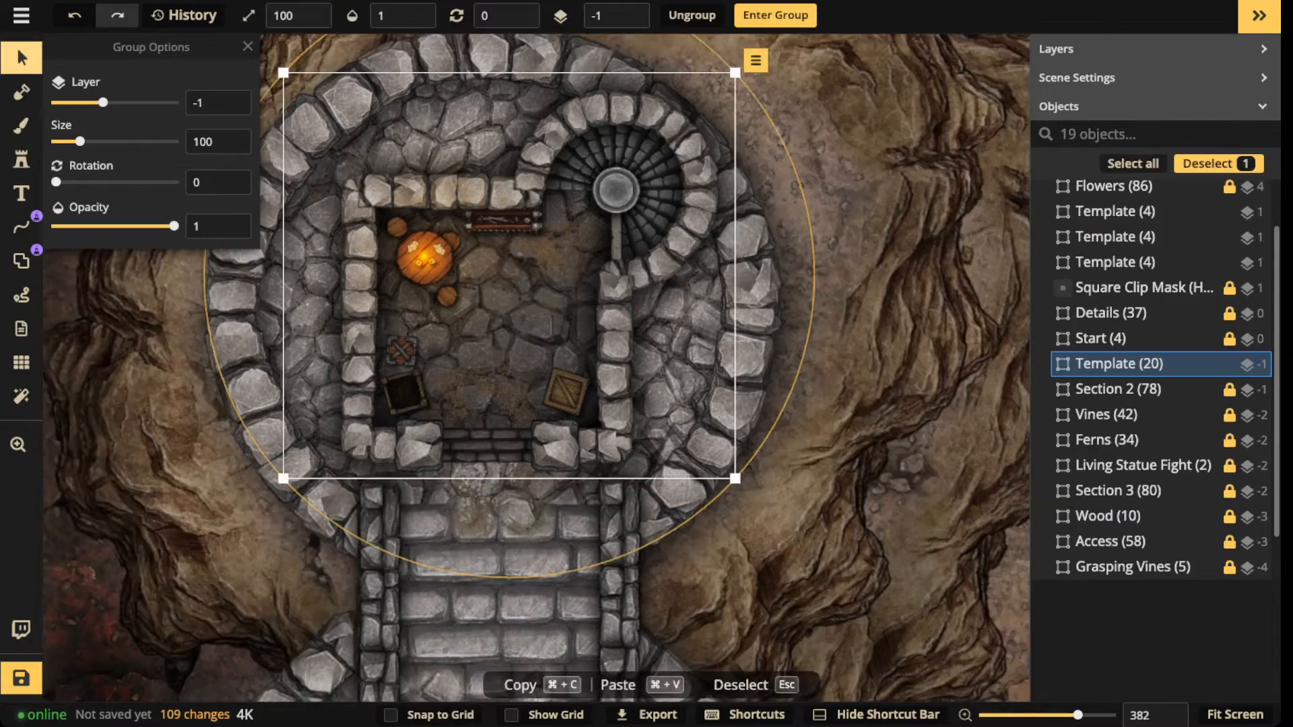
pyautogui.scroll(-8, 584, 296)
pyautogui.scroll(-3, 539, 330)
pyautogui.moveTo(539, 330); pyautogui.dragTo(488, 372)
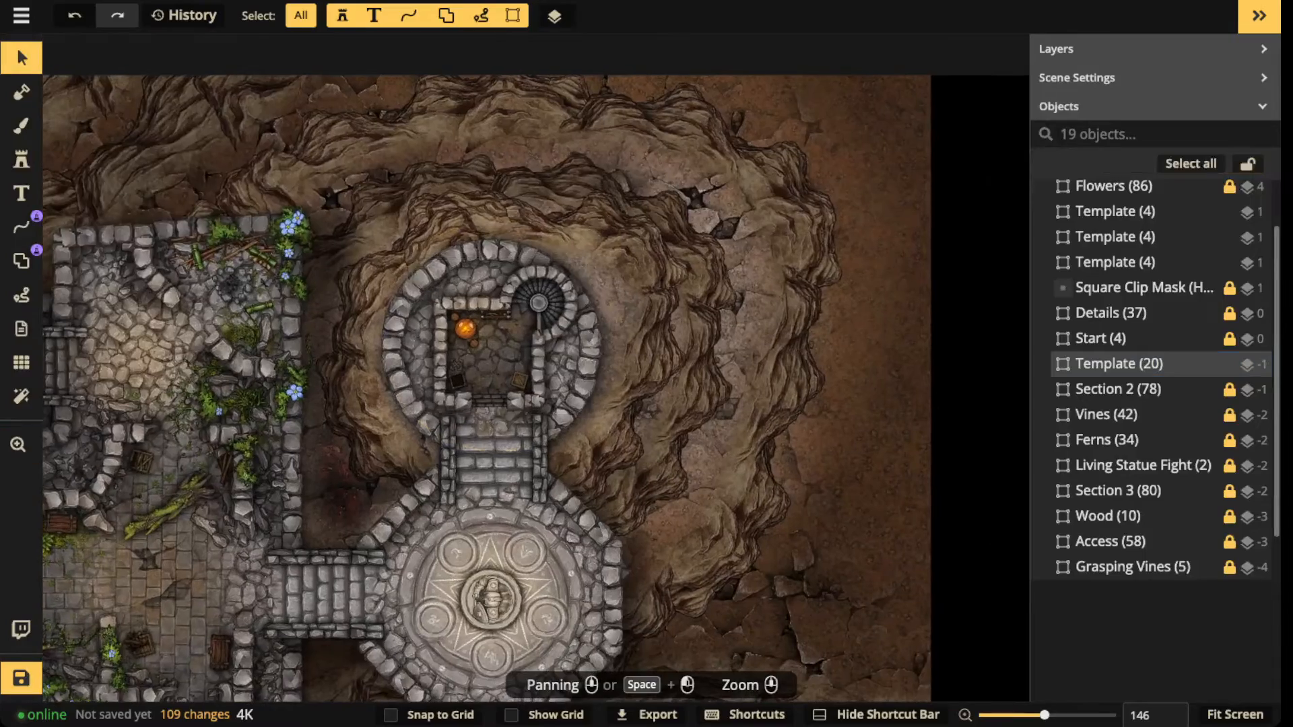
pyautogui.click(500, 350)
pyautogui.scroll(4, 499, 350)
pyautogui.scroll(-2, 512, 350)
pyautogui.scroll(-5, 365, 333)
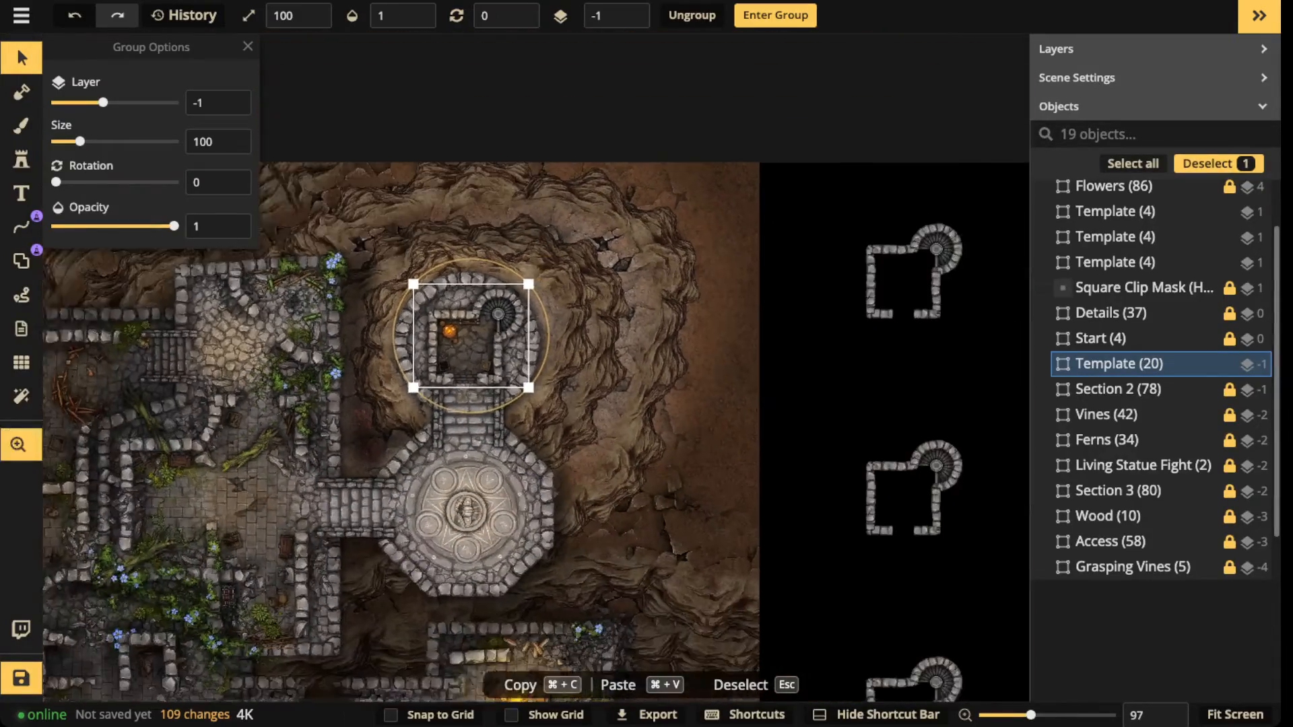
pyautogui.press('Escape')
pyautogui.scroll(3, 536, 391)
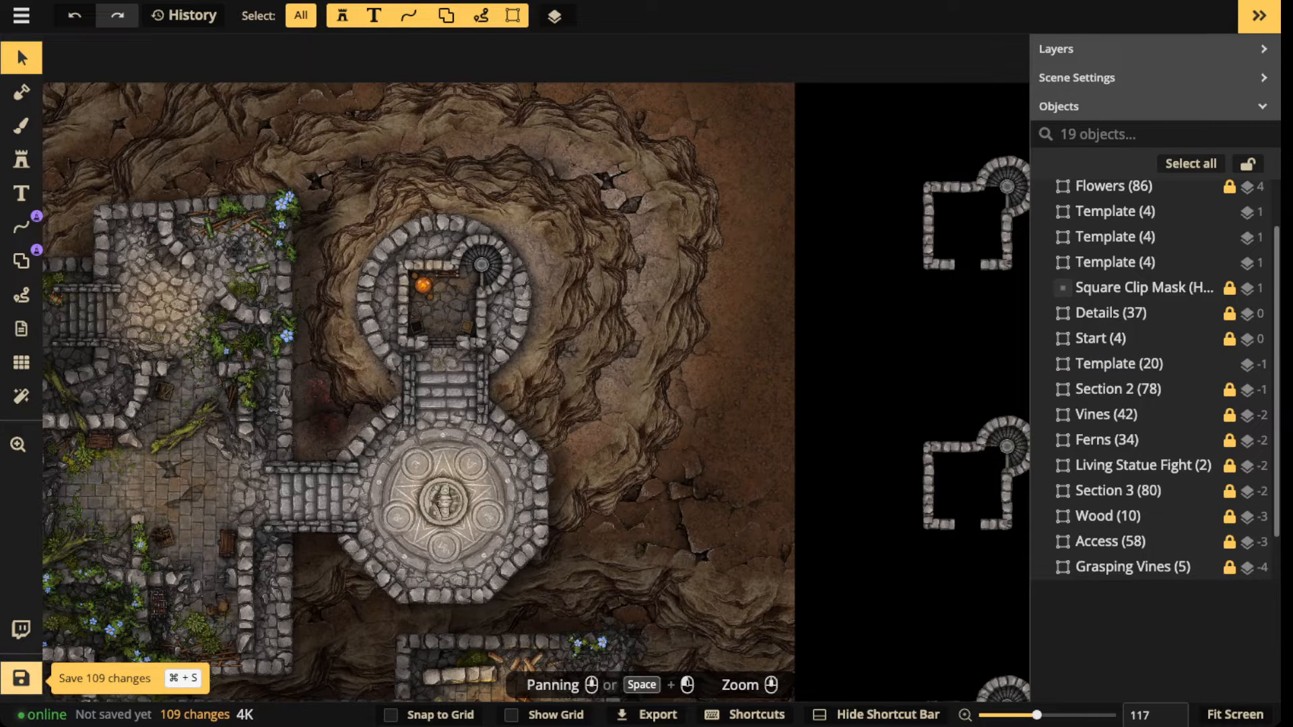
# Step: Save the map under the name "Secrets of the Citadel Ruins Part 5"
pyautogui.click(21, 678)
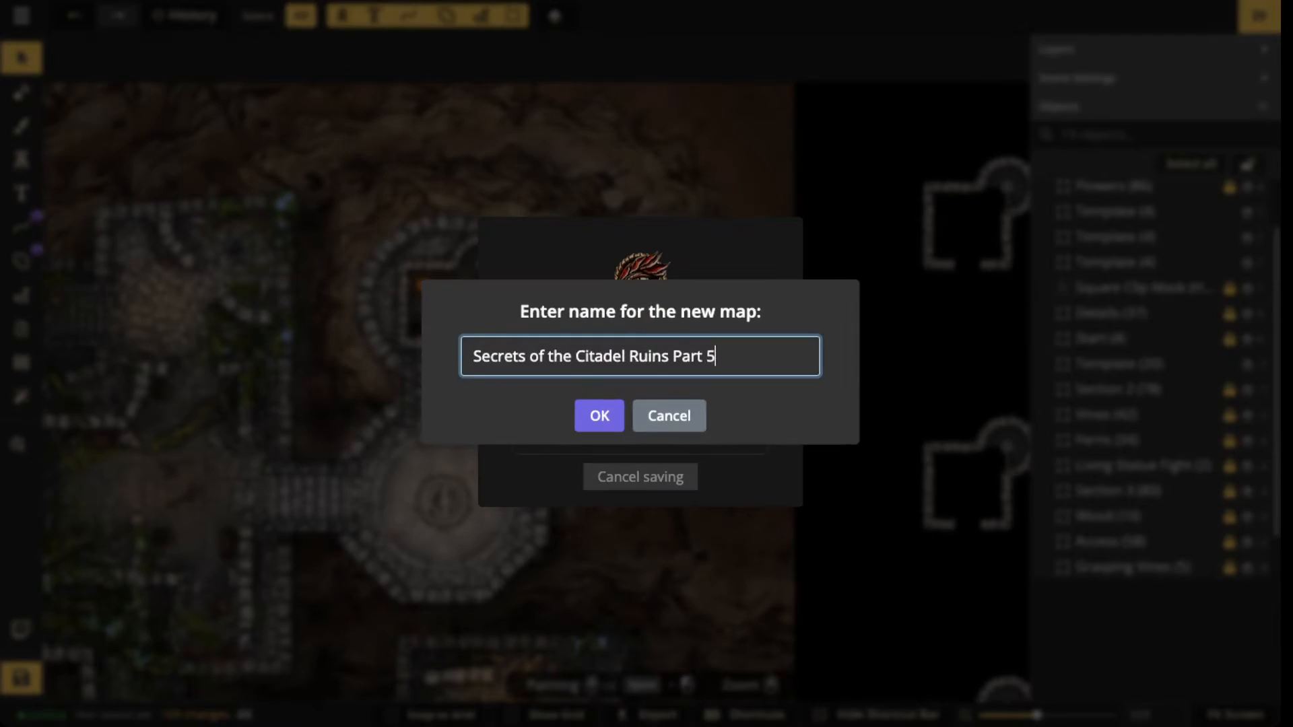
pyautogui.press('Return')
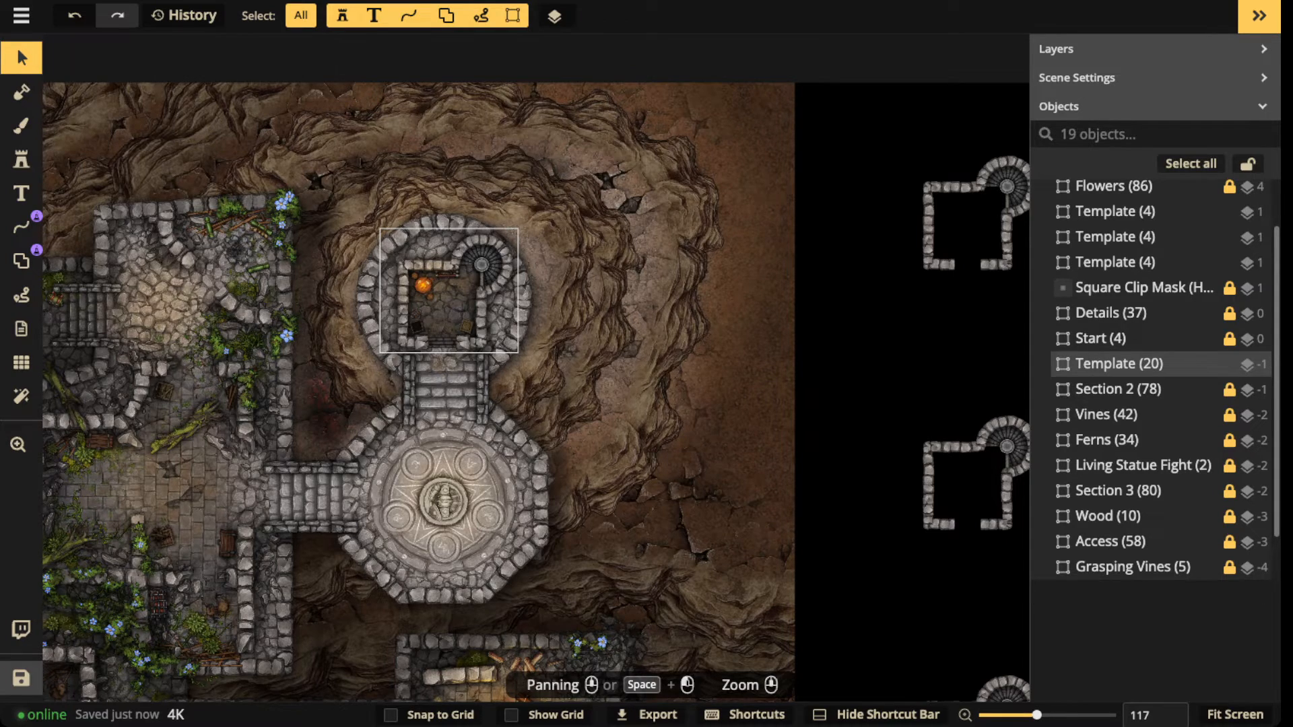
# Step: Examine the furnished tower room on the map and select the uppermost empty tower template beside it
pyautogui.scroll(7, 436, 301)
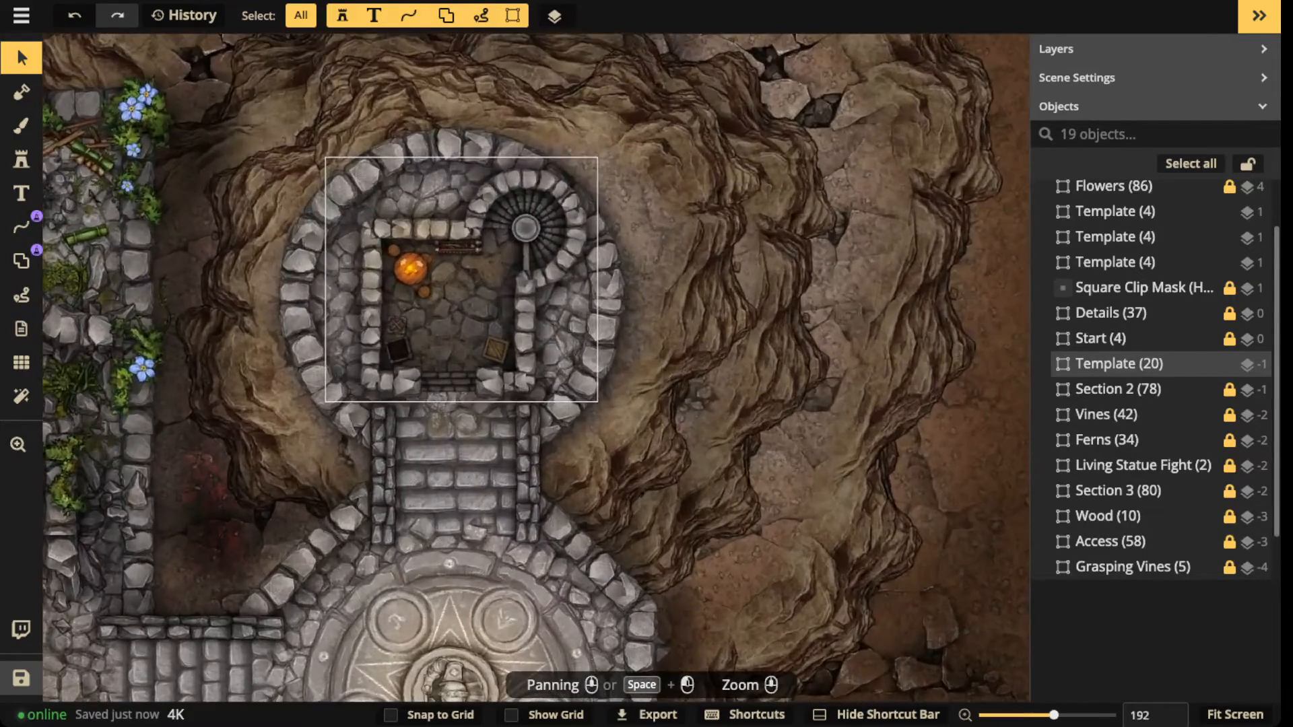
pyautogui.scroll(-3, 417, 313)
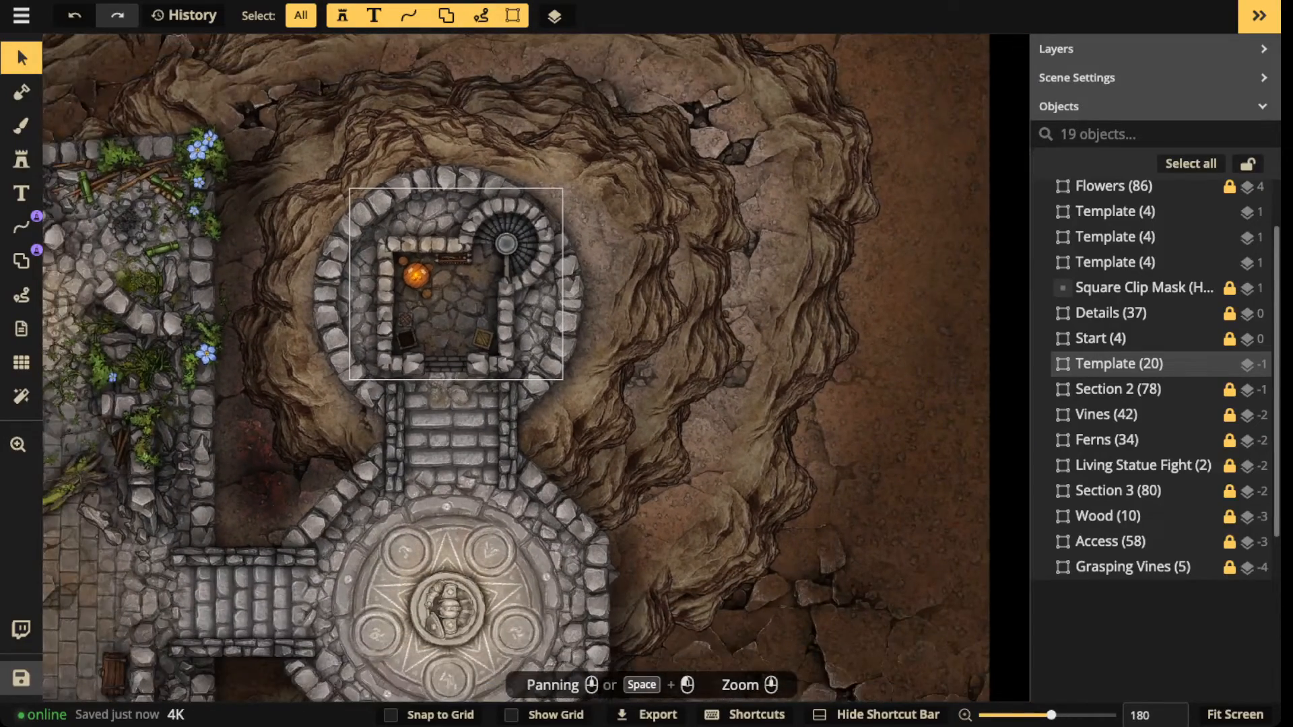
pyautogui.scroll(-4, 434, 301)
pyautogui.moveTo(434, 301); pyautogui.dragTo(78, 284)
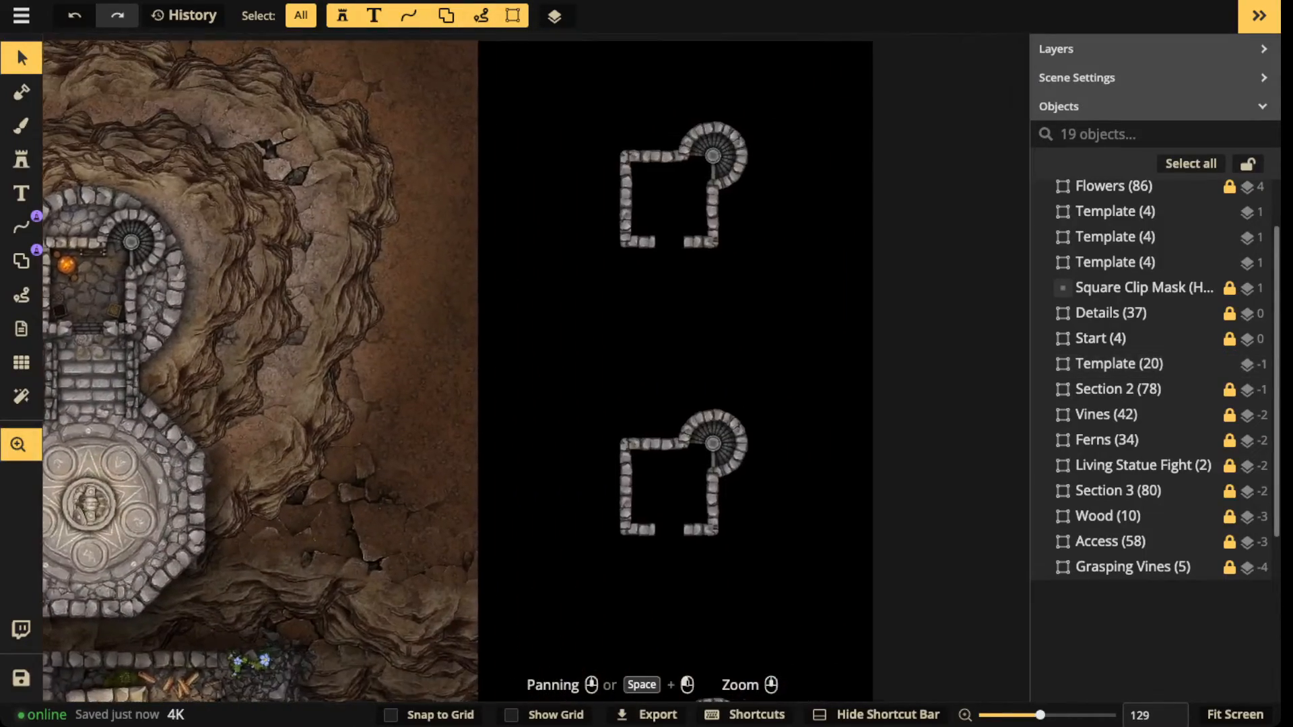
pyautogui.moveTo(678, 200); pyautogui.dragTo(613, 218)
pyautogui.click(613, 217)
pyautogui.scroll(4, 613, 217)
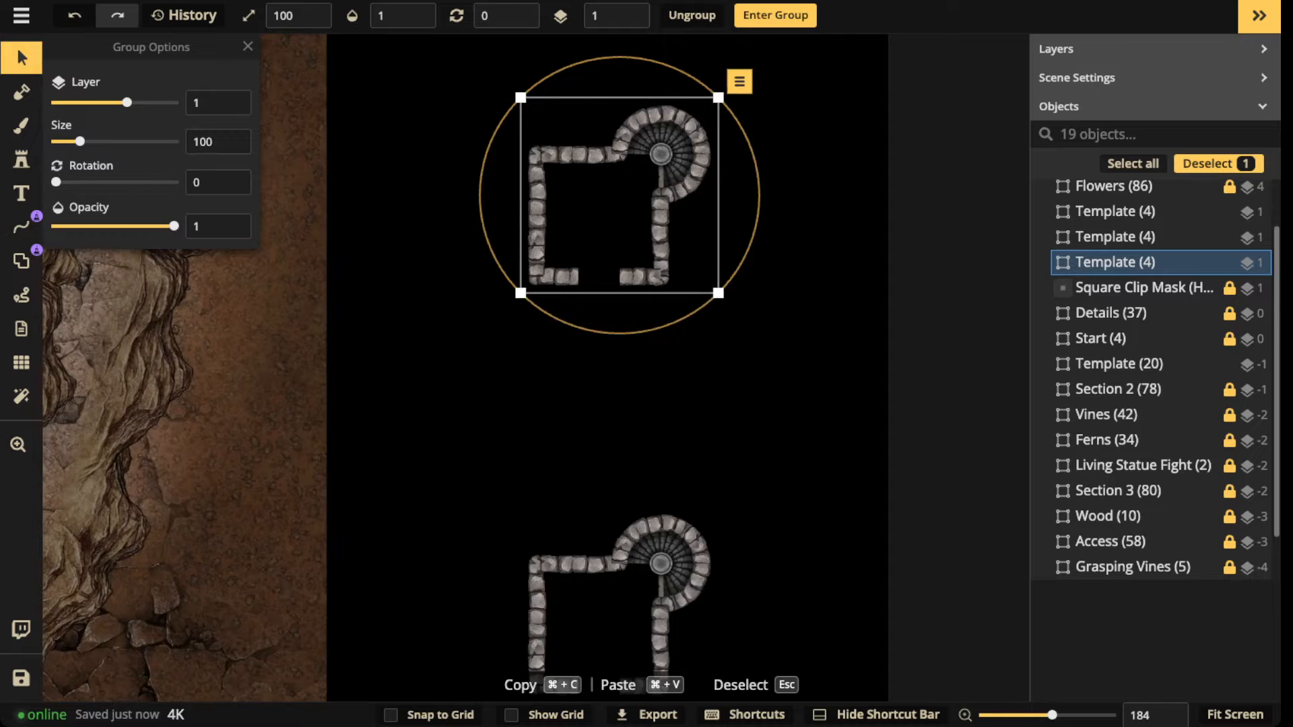
pyautogui.moveTo(472, 270); pyautogui.dragTo(880, 255)
pyautogui.moveTo(674, 269); pyautogui.dragTo(264, 372)
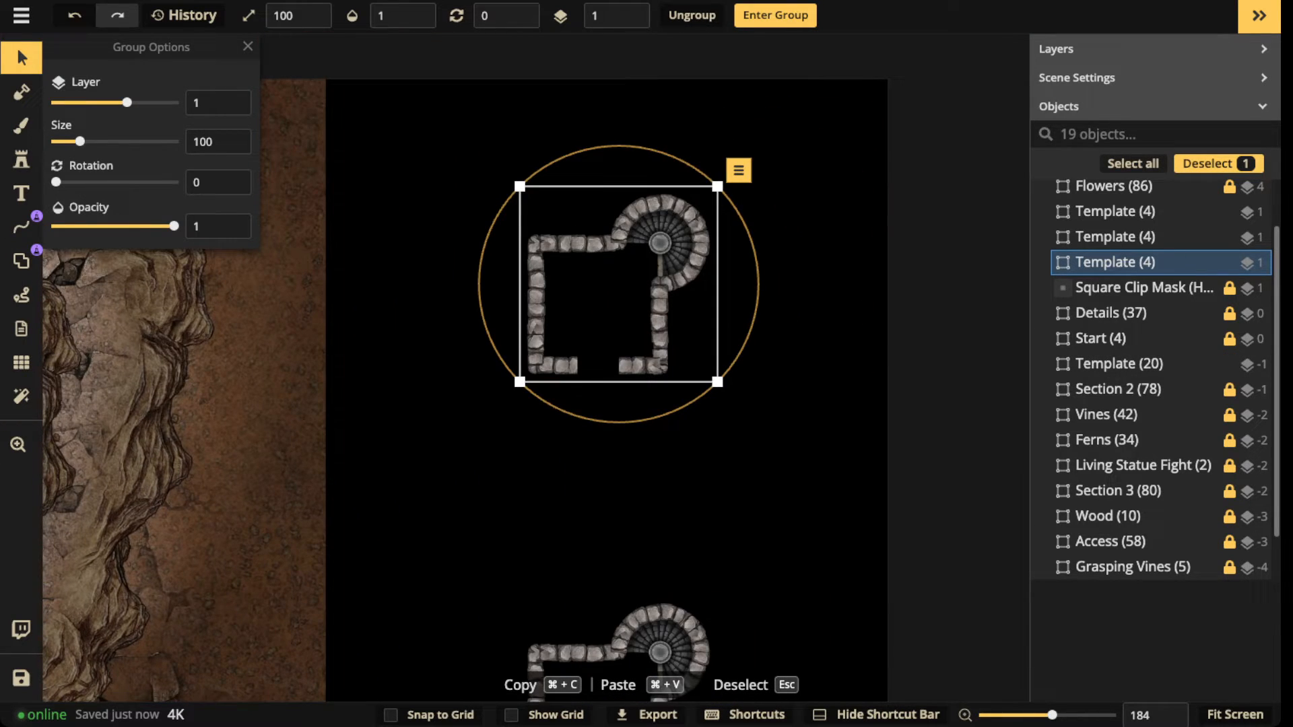
# Step: Search the texture catalog for "wood" and load the damaged plank texture from the Tavern pack into the foreground brush
pyautogui.click(22, 124)
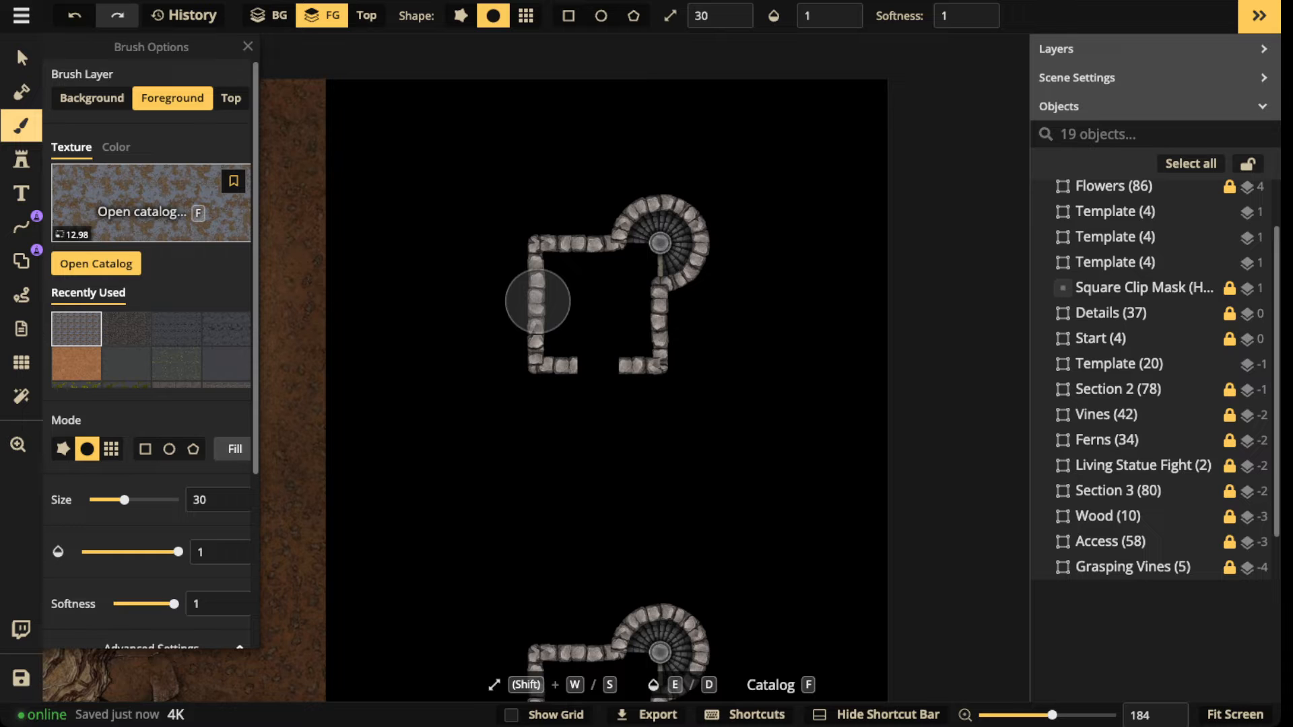
pyautogui.press('f')
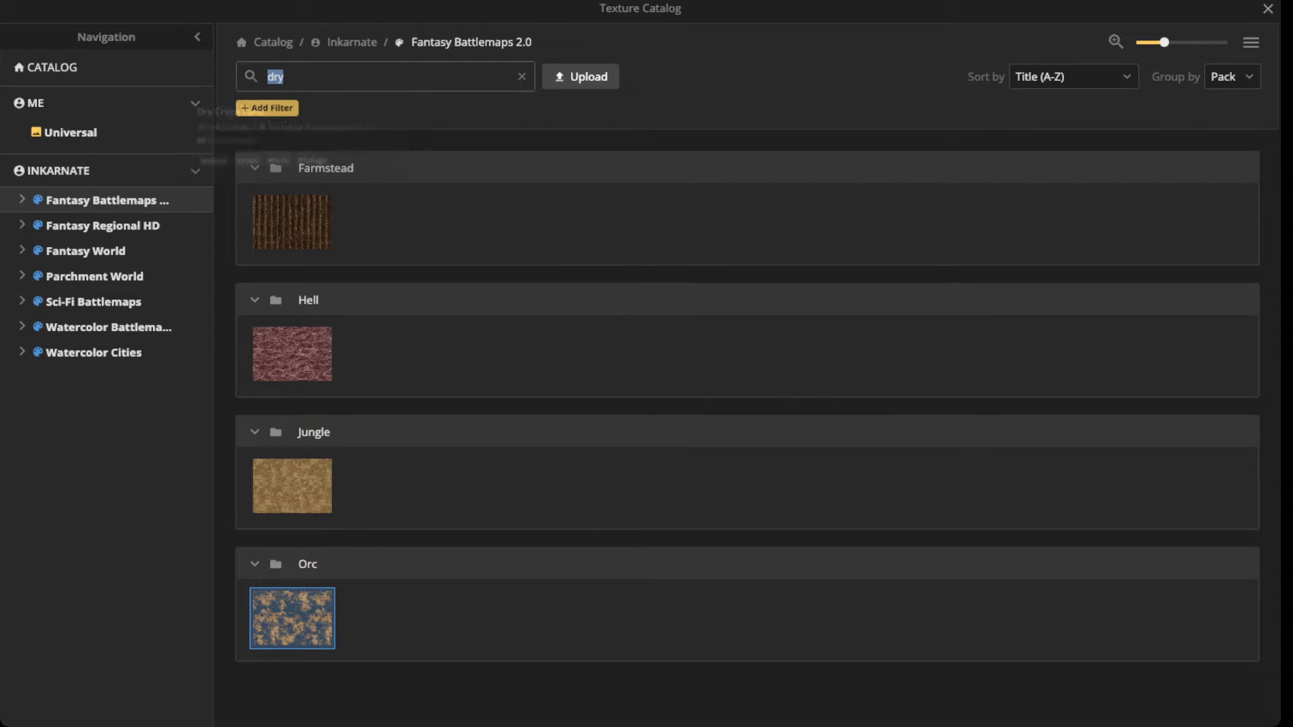
pyautogui.write('wood')
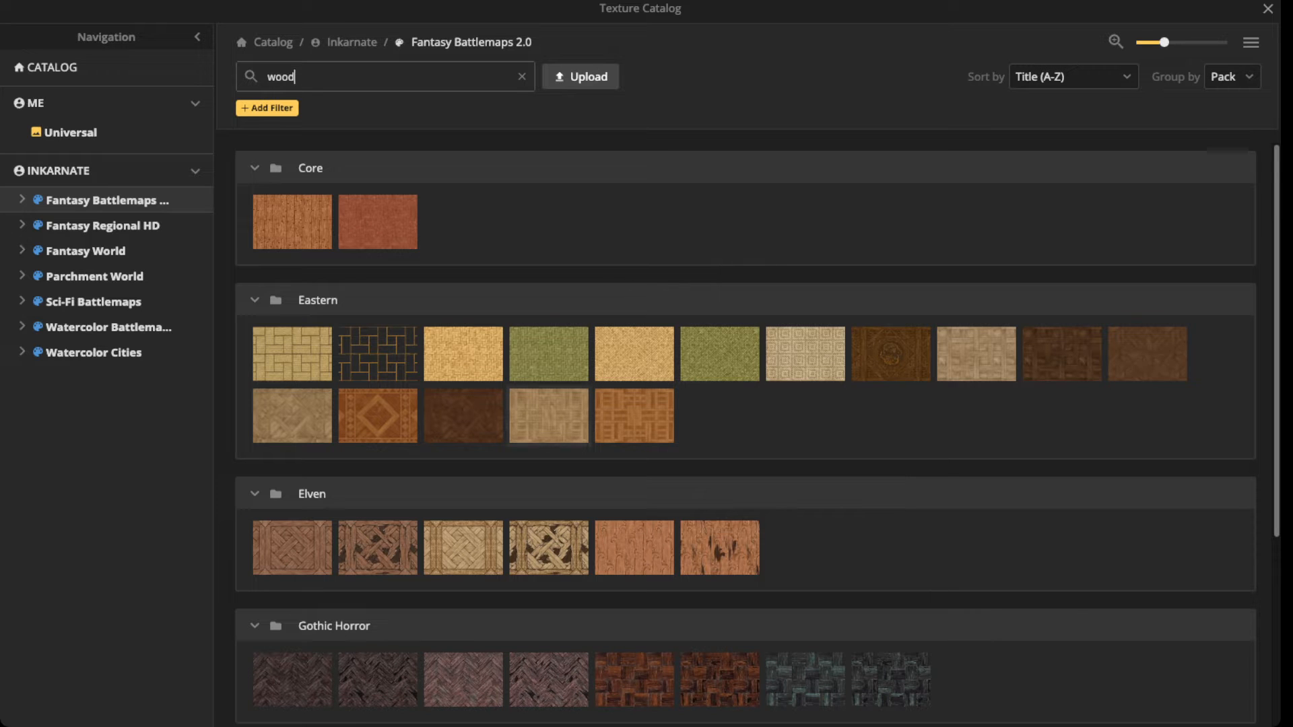
pyautogui.scroll(-4, 471, 410)
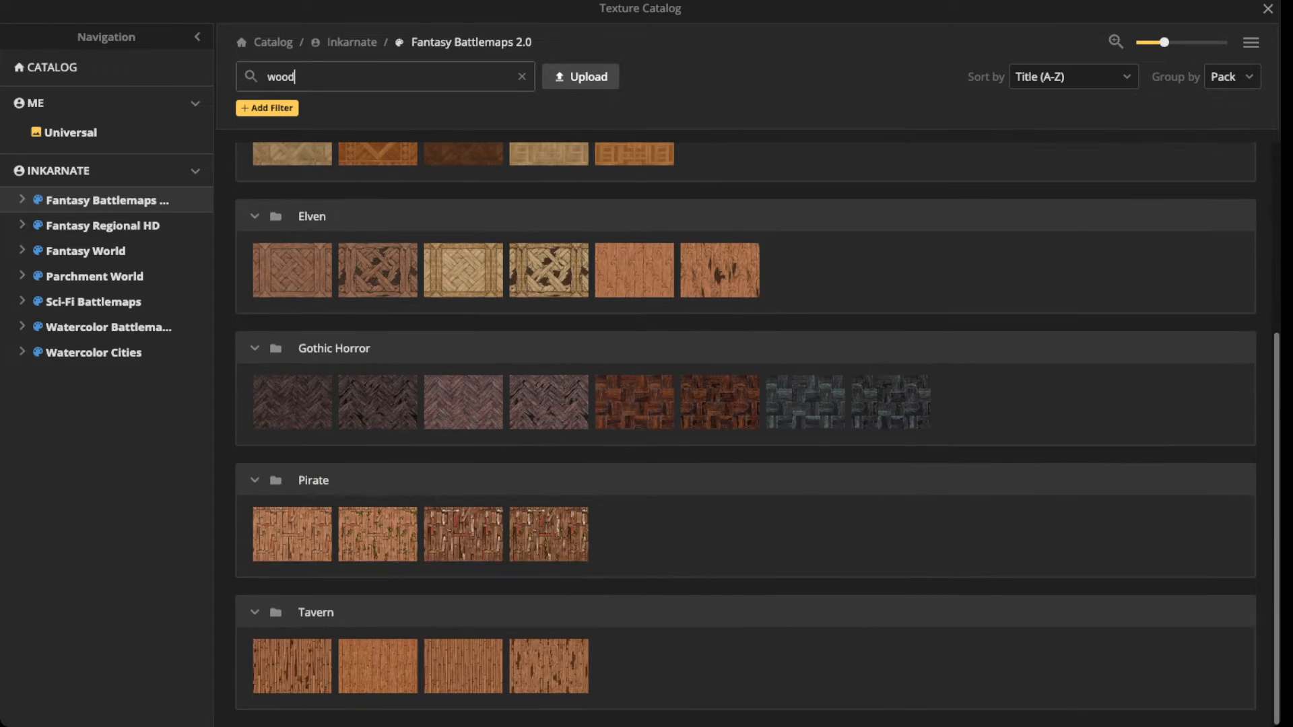
pyautogui.scroll(1, 549, 404)
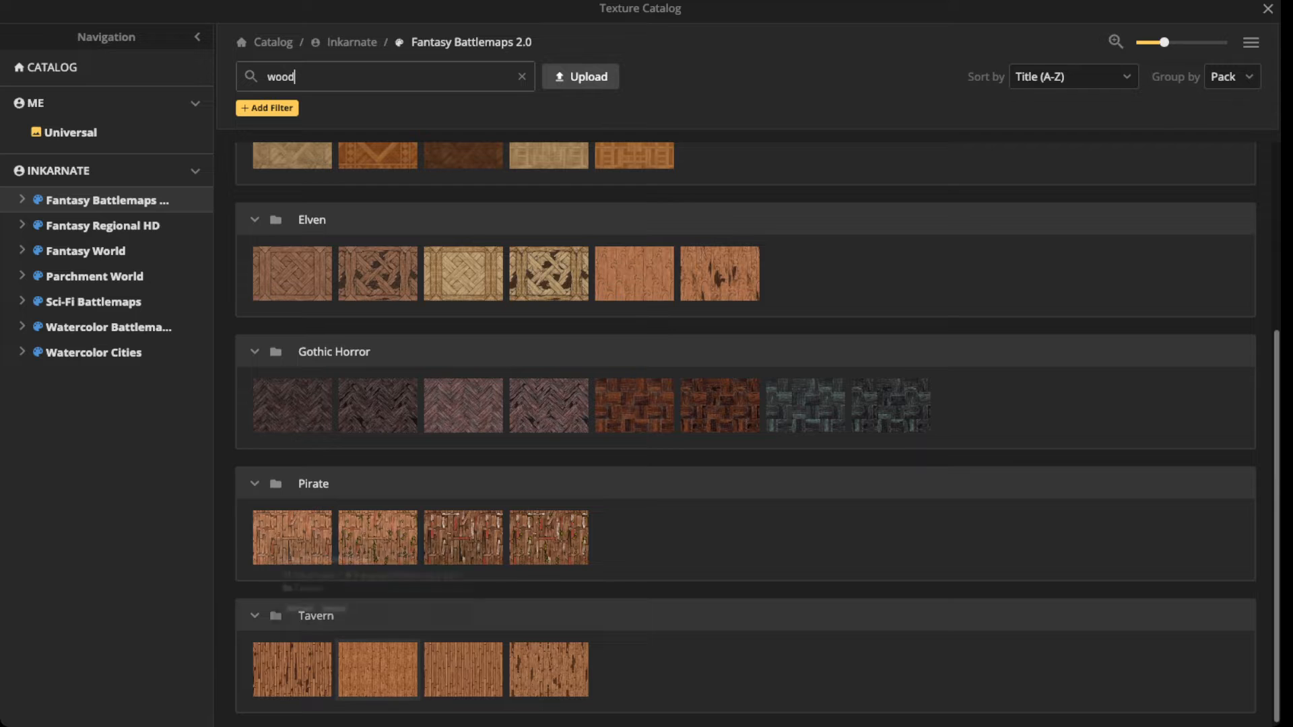
pyautogui.click(550, 670)
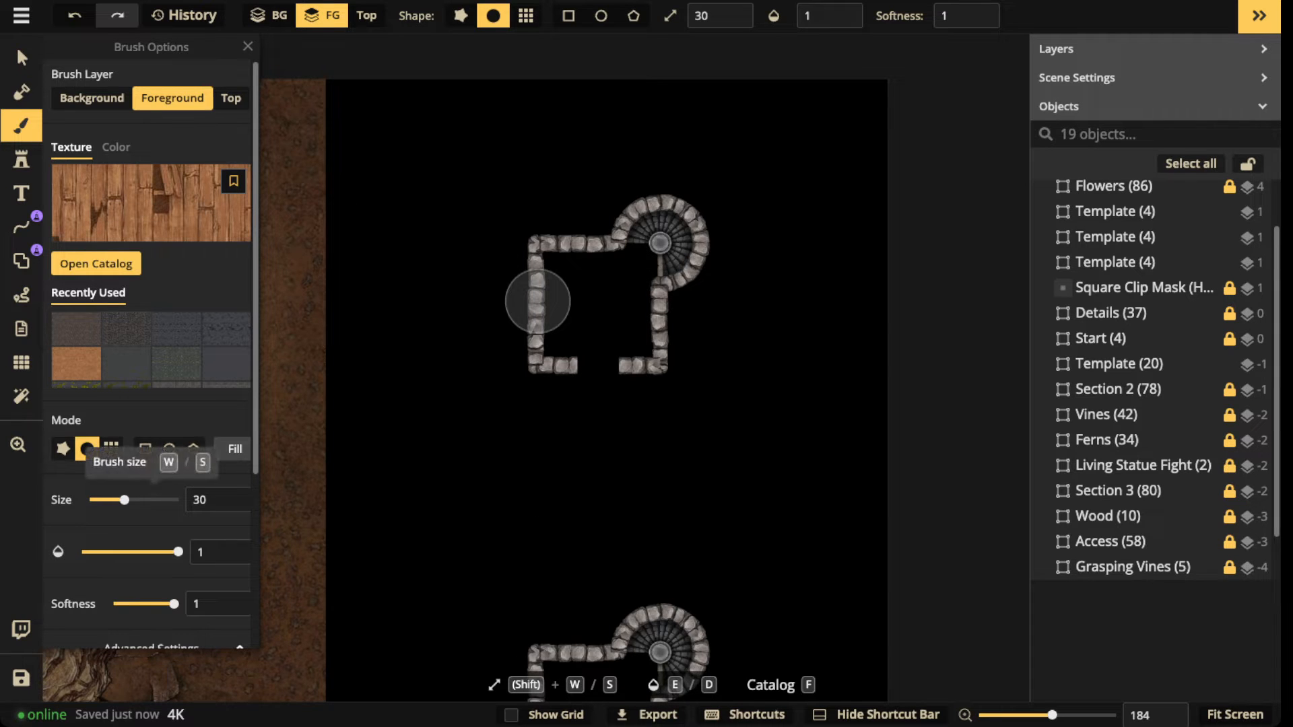
# Step: Set the brush size to 31, the plank texture's placement size to 22.83 and its brightness to 64
pyautogui.hotkey('shift', 'w')
pyautogui.scroll(-3, 151, 350)
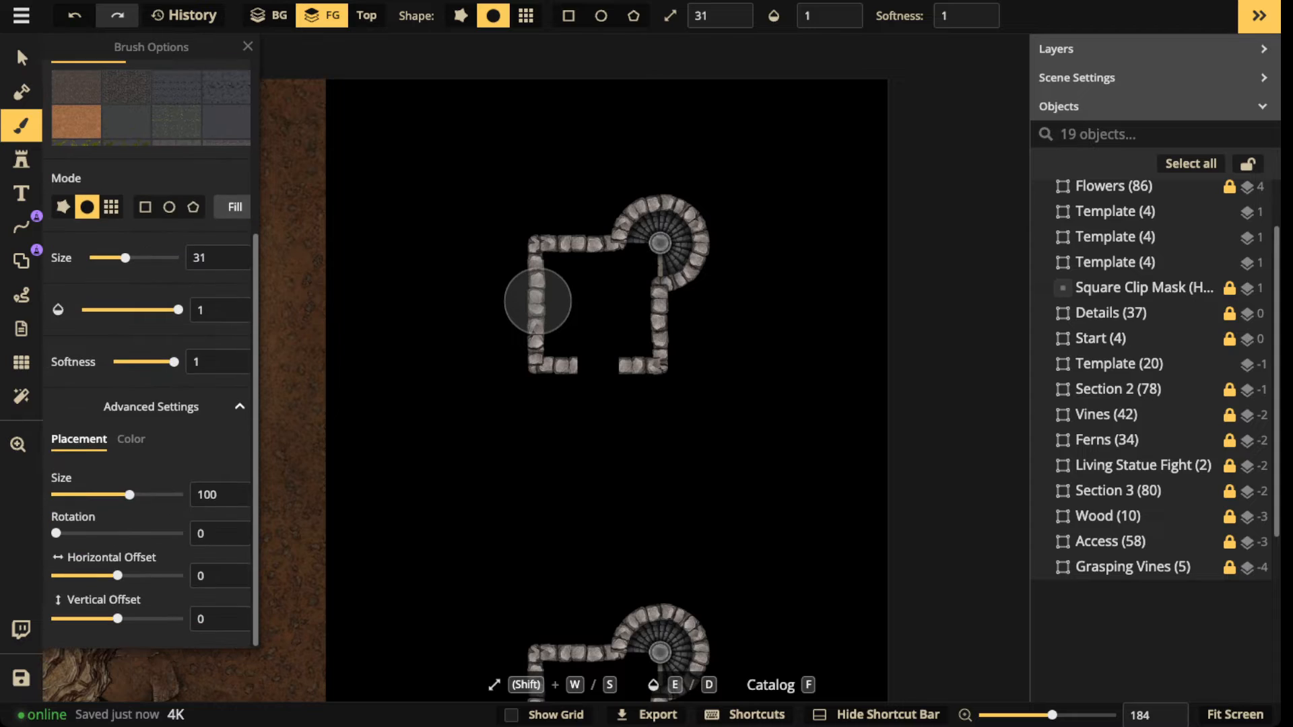
pyautogui.moveTo(129, 495); pyautogui.dragTo(91, 495)
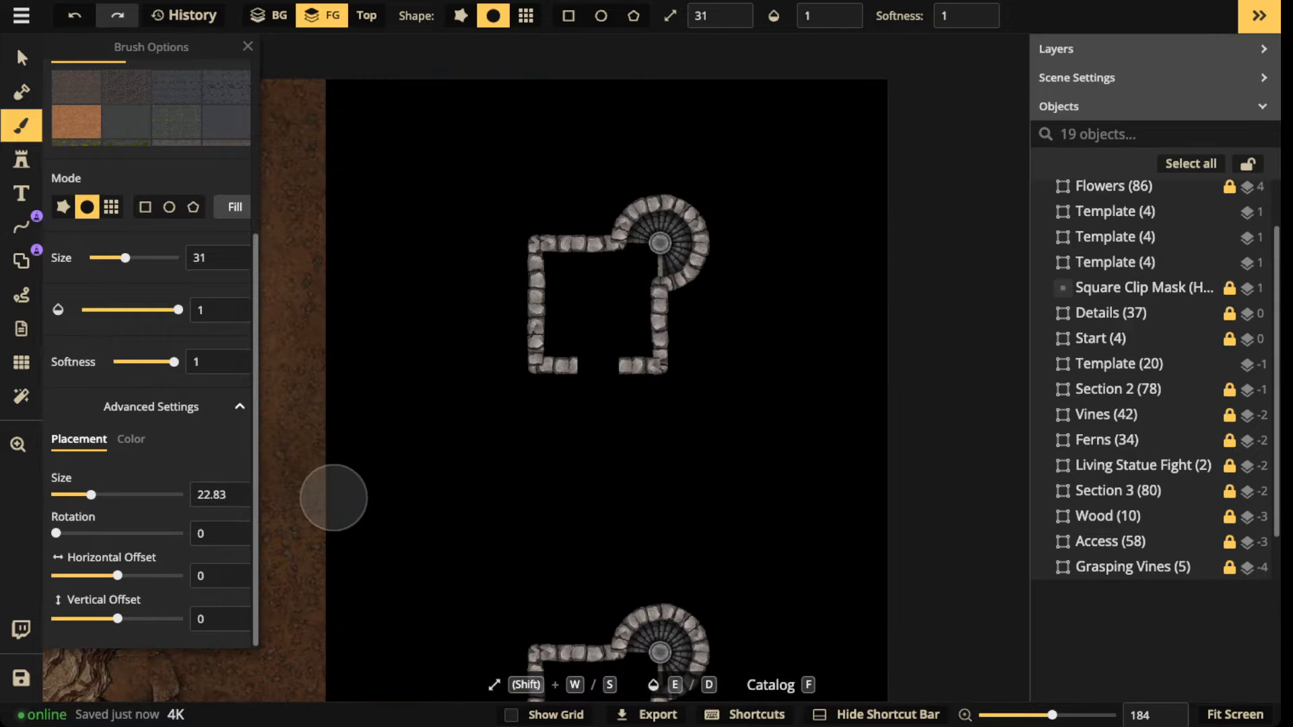
pyautogui.click(132, 439)
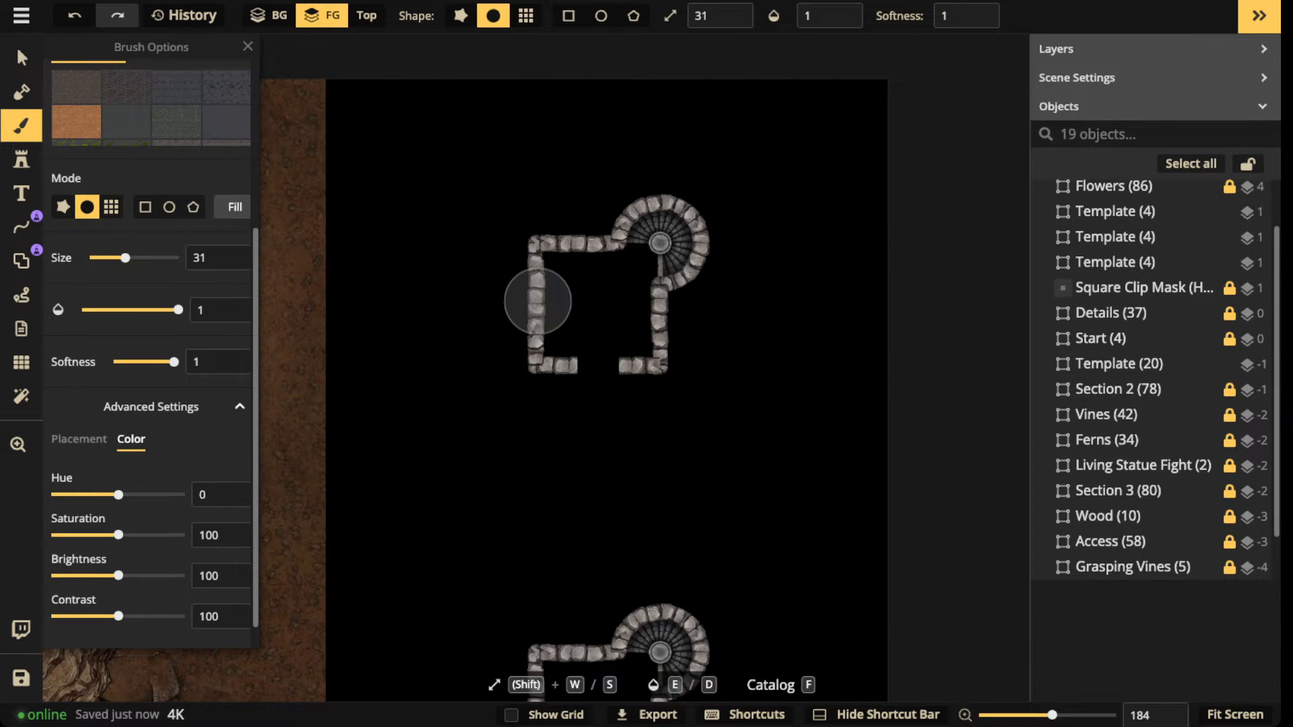
pyautogui.moveTo(118, 575); pyautogui.dragTo(95, 575)
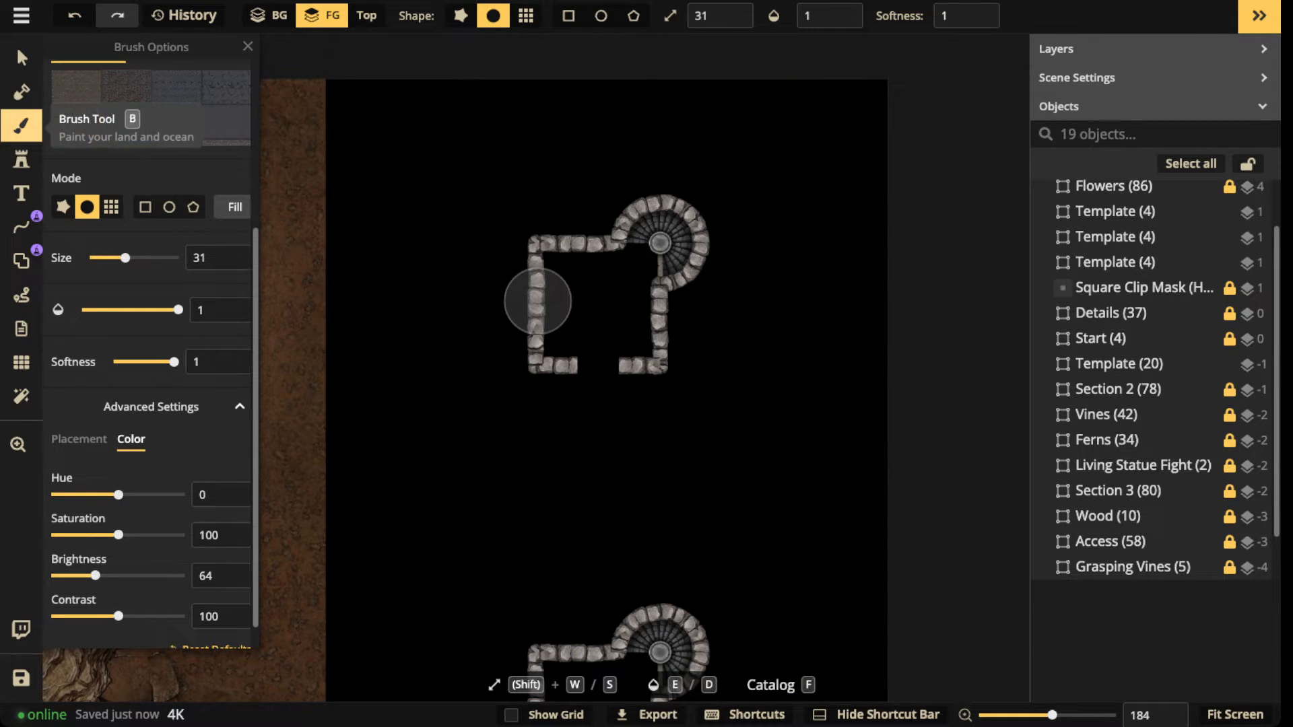
# Step: Fill the uppermost tower template's room with a rectangle of planks, extending its upper edge to reach the spiral stairs
pyautogui.click(248, 46)
pyautogui.click(567, 15)
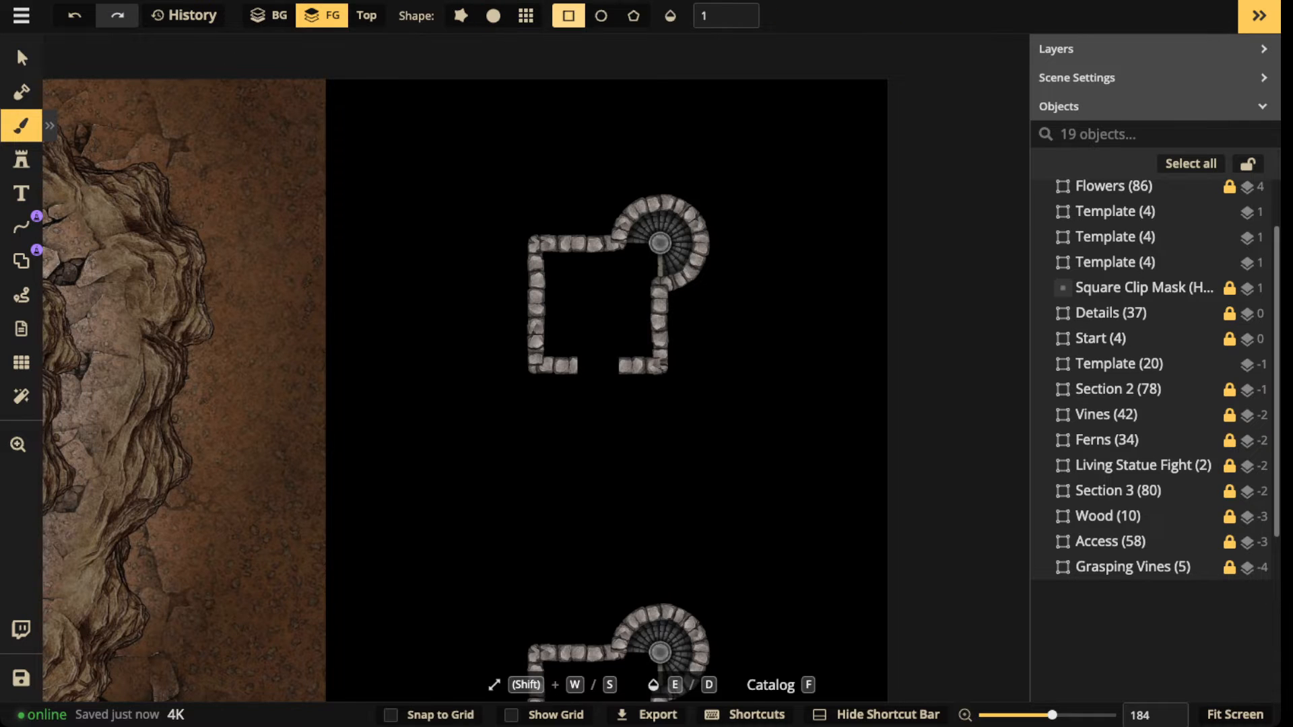
pyautogui.scroll(3, 553, 296)
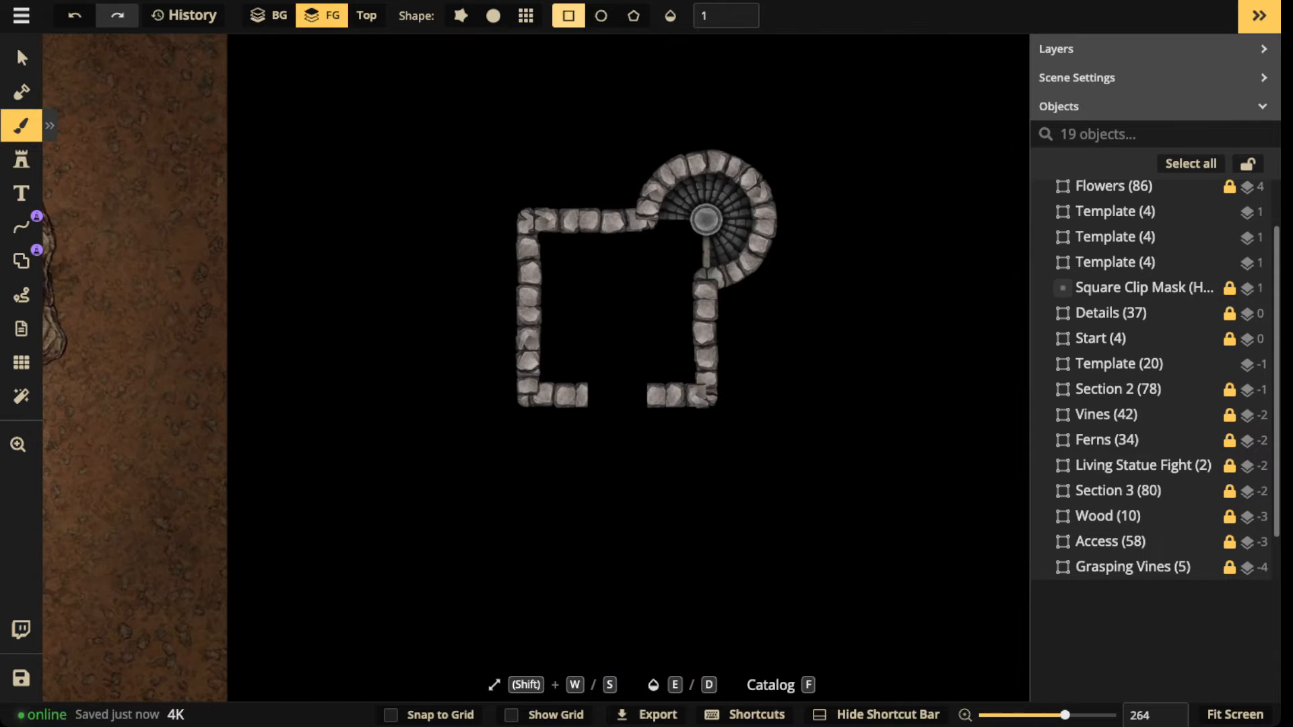
pyautogui.moveTo(626, 320)
pyautogui.mouseDown()
pyautogui.moveTo(702, 380)
pyautogui.moveTo(703, 398)
pyautogui.mouseUp()
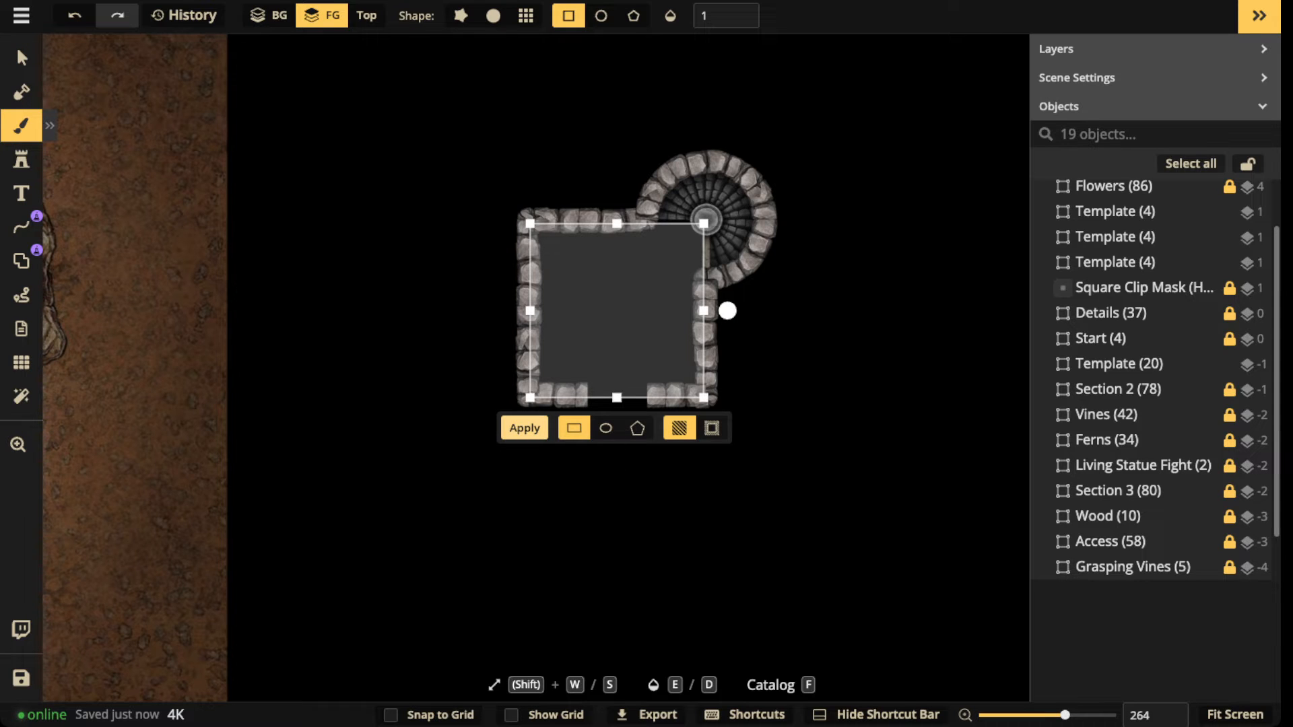
pyautogui.click(525, 428)
pyautogui.moveTo(617, 223); pyautogui.dragTo(617, 216)
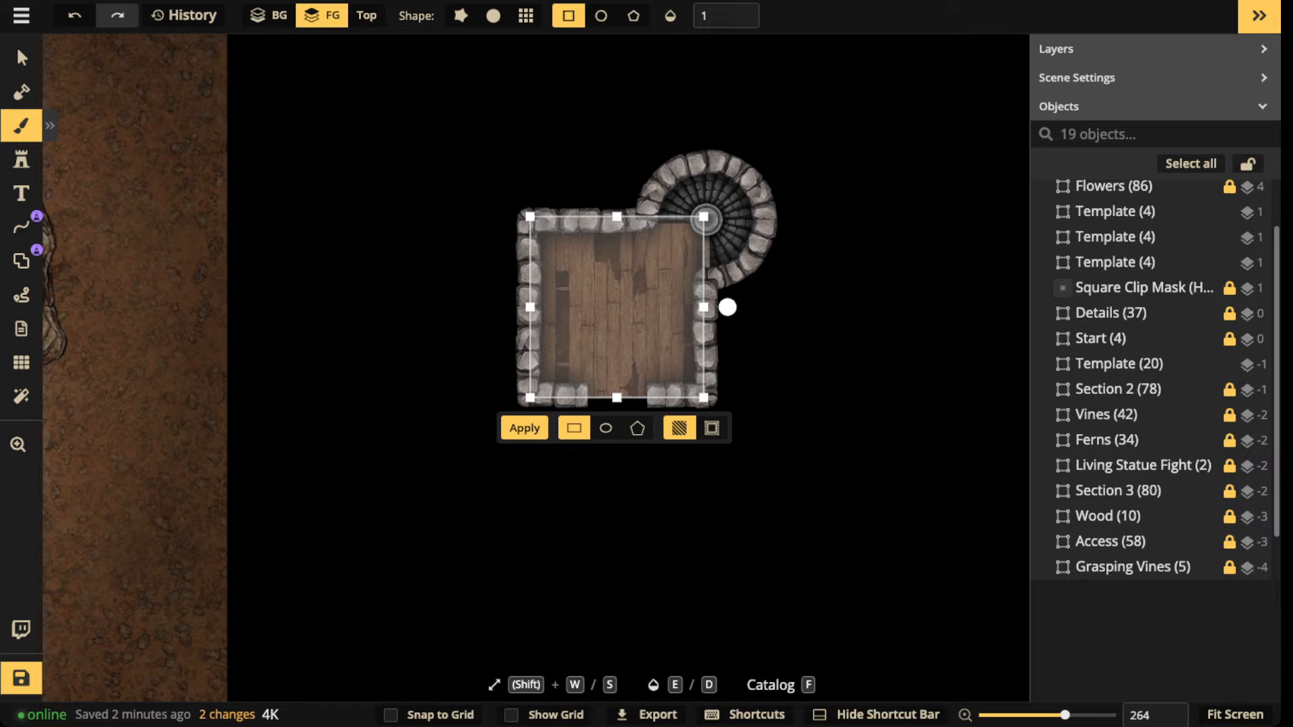
pyautogui.press('Escape')
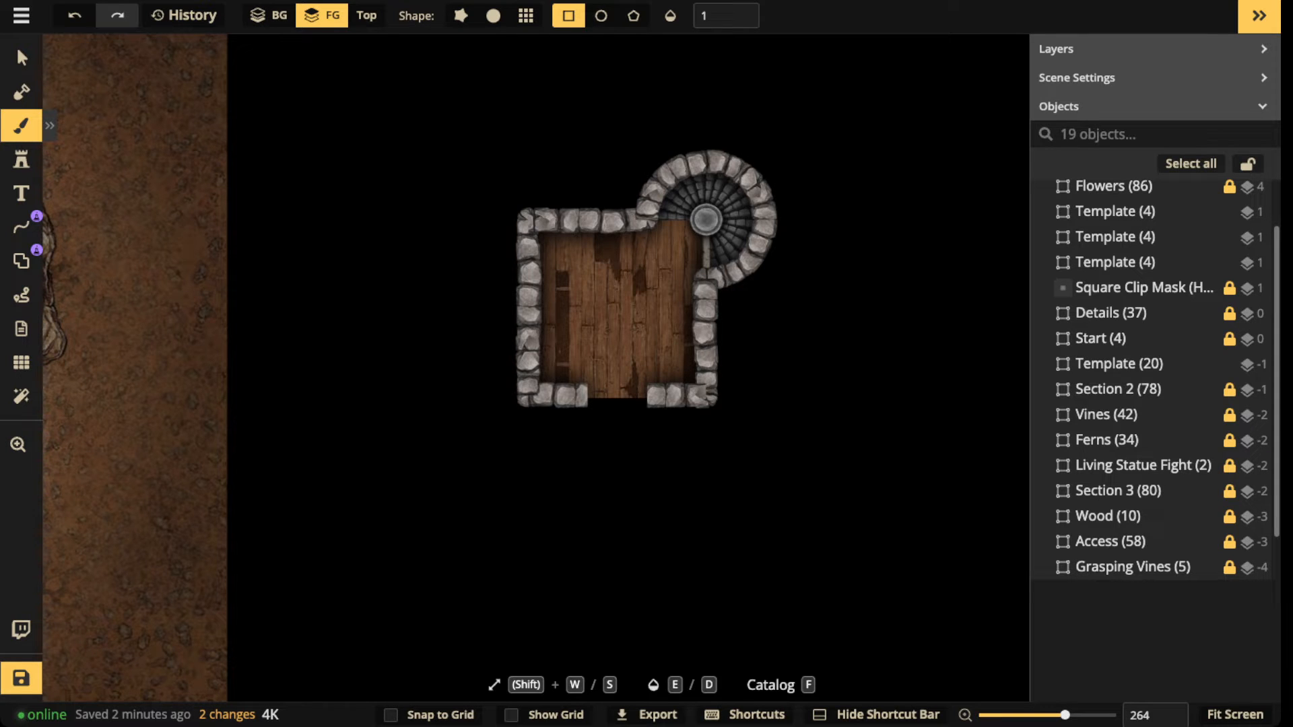
# Step: Enter the template group and delete the doorway portal from the ruined wall's lower side, closing the room
pyautogui.click(22, 58)
pyautogui.doubleClick(530, 297)
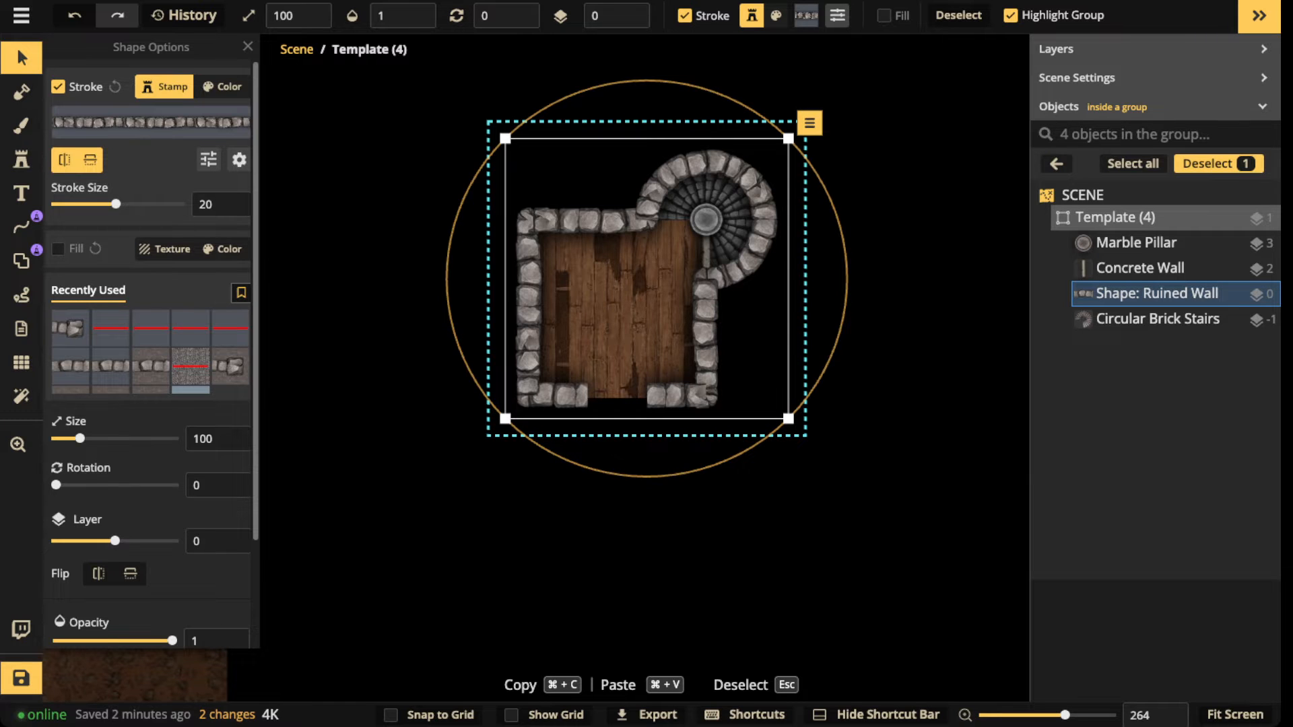
pyautogui.click(21, 261)
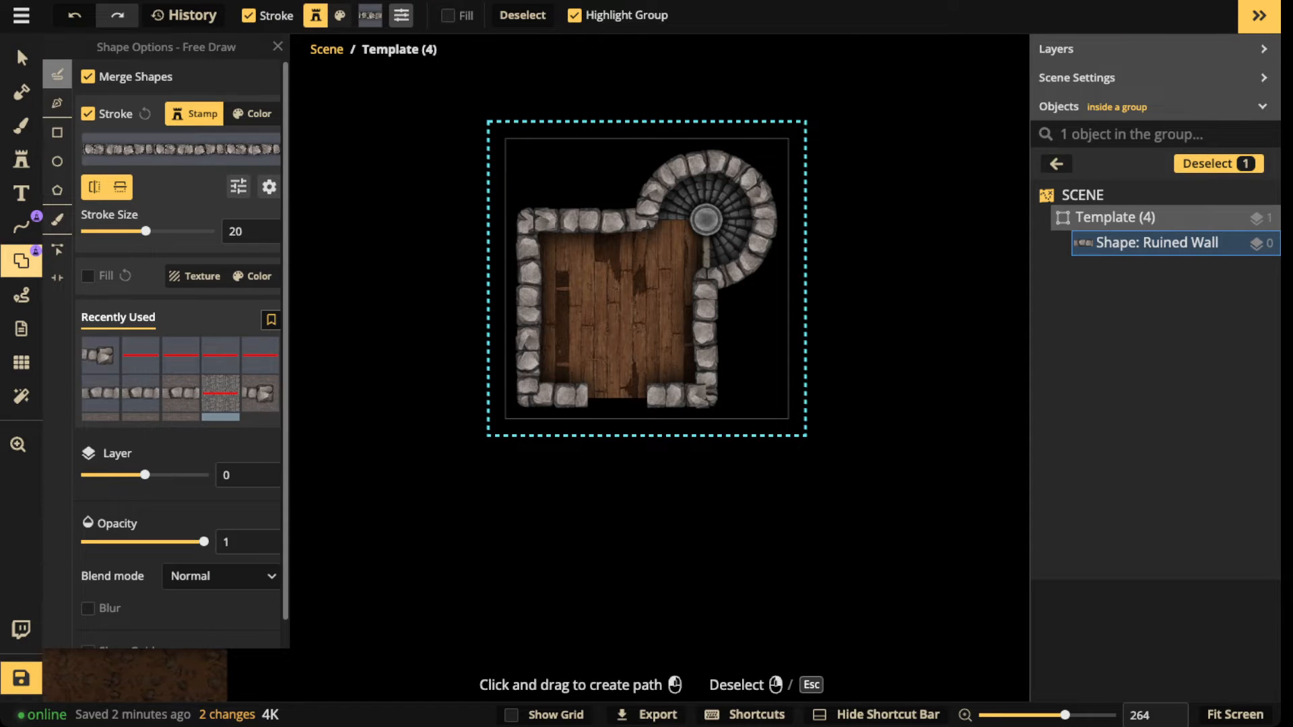
pyautogui.click(57, 278)
pyautogui.click(617, 396)
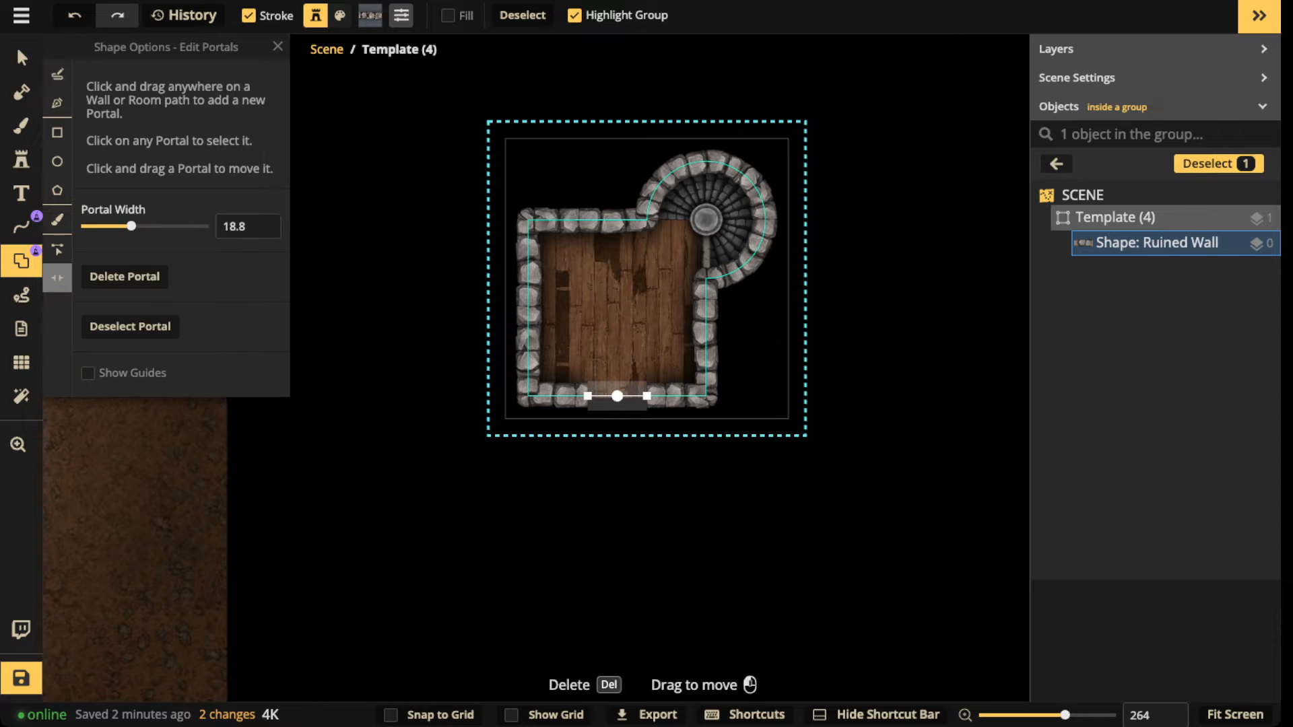
pyautogui.press('Delete')
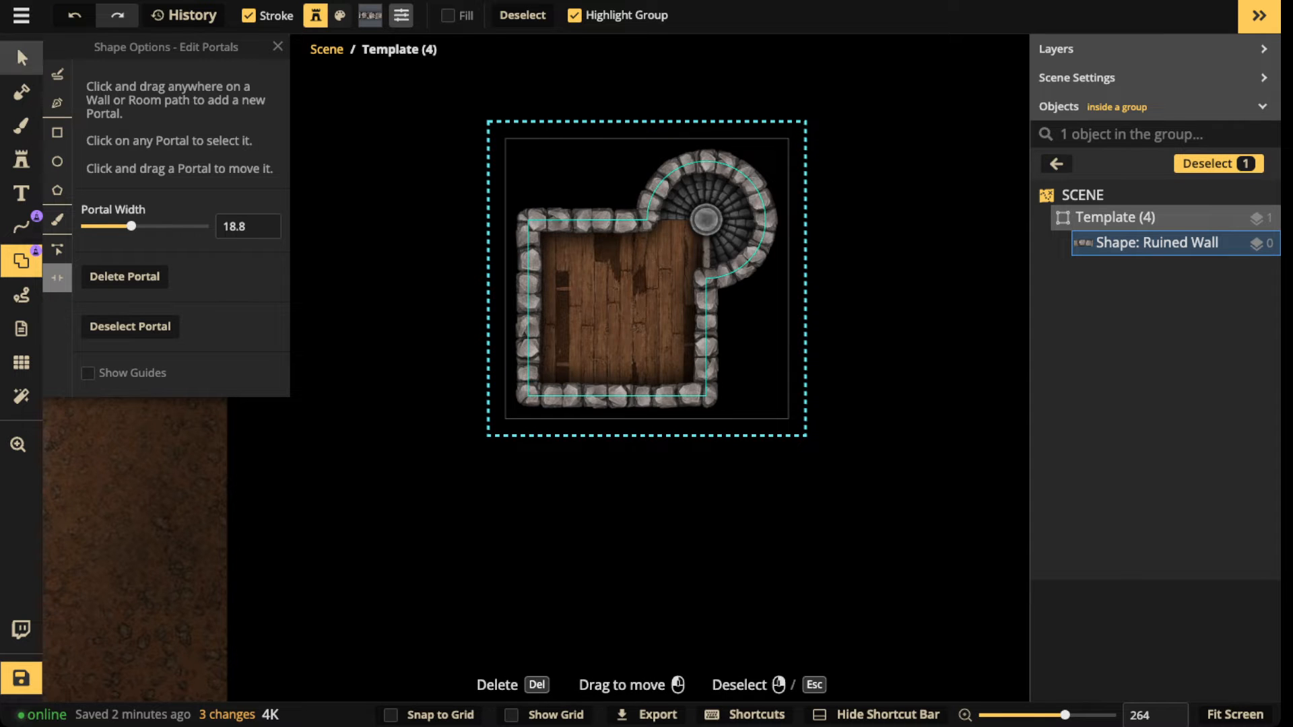
pyautogui.click(22, 58)
pyautogui.press('Escape')
# Step: Set the plank texture's brightness to 46 and refill the room floor with a rectangle reaching the spiral stairs
pyautogui.scroll(-2, 577, 363)
pyautogui.click(577, 364)
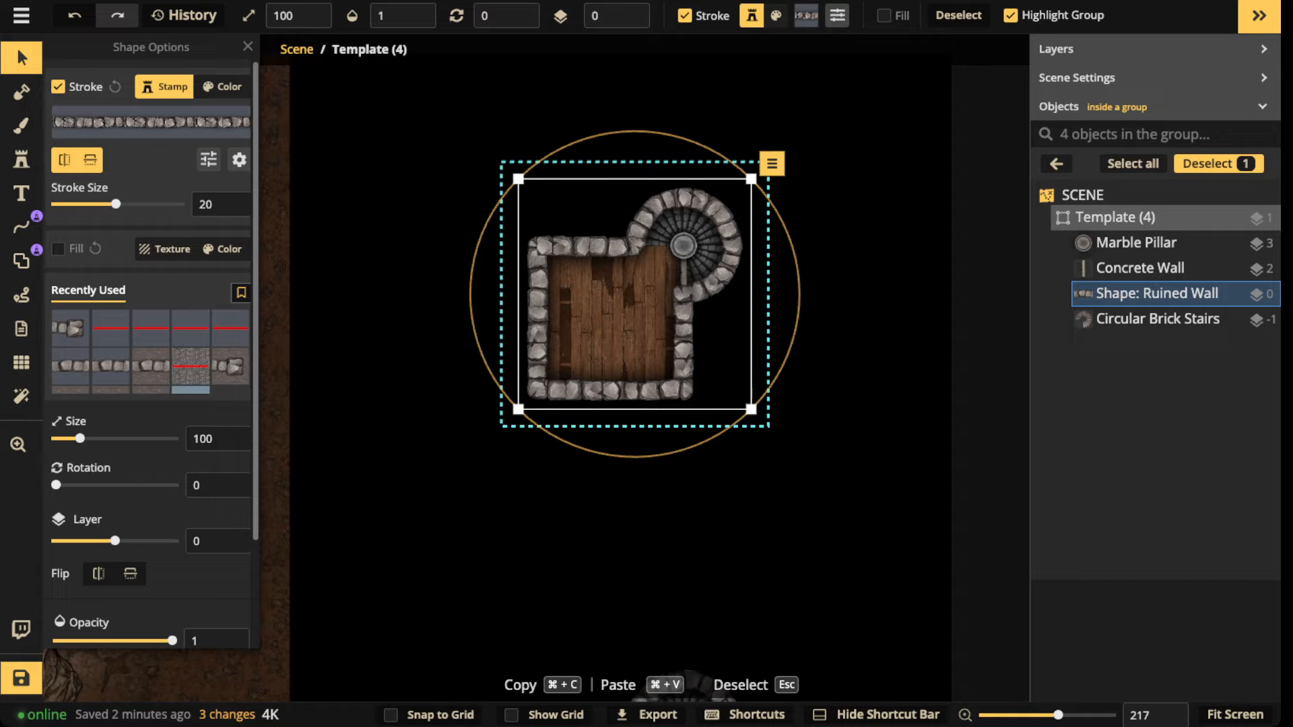
pyautogui.scroll(4, 622, 365)
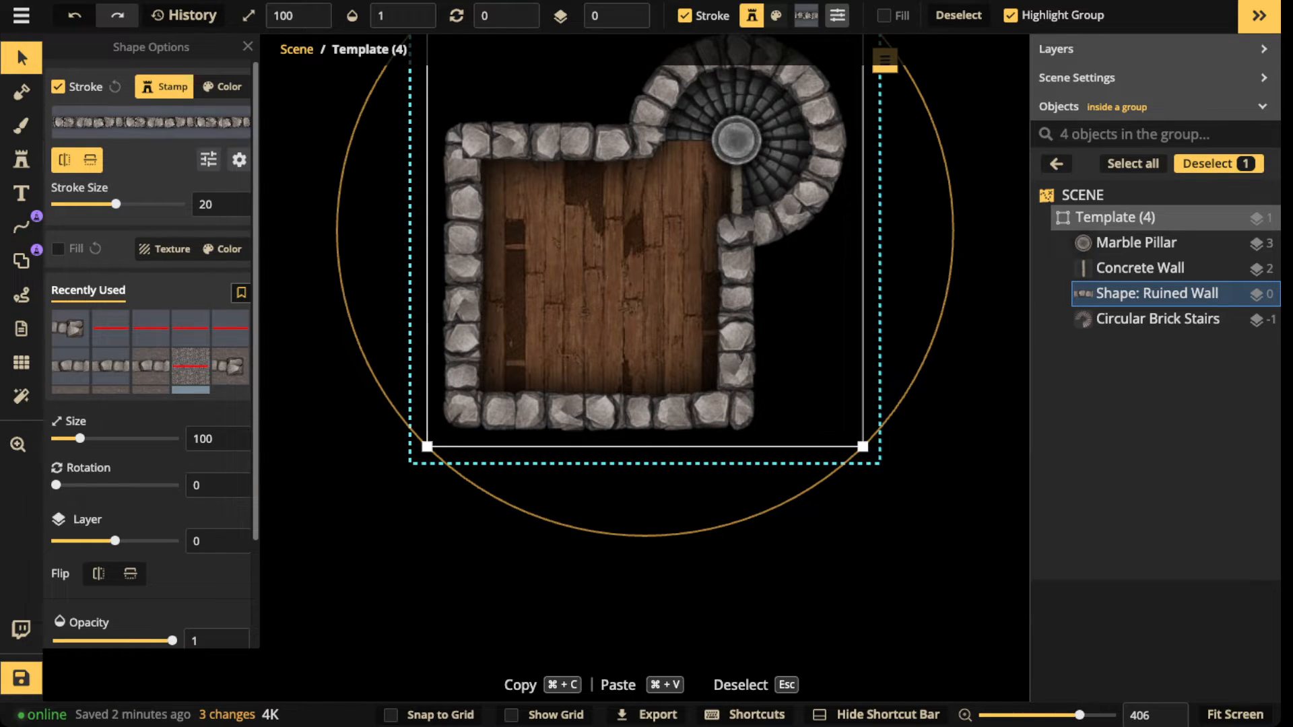
pyautogui.click(21, 125)
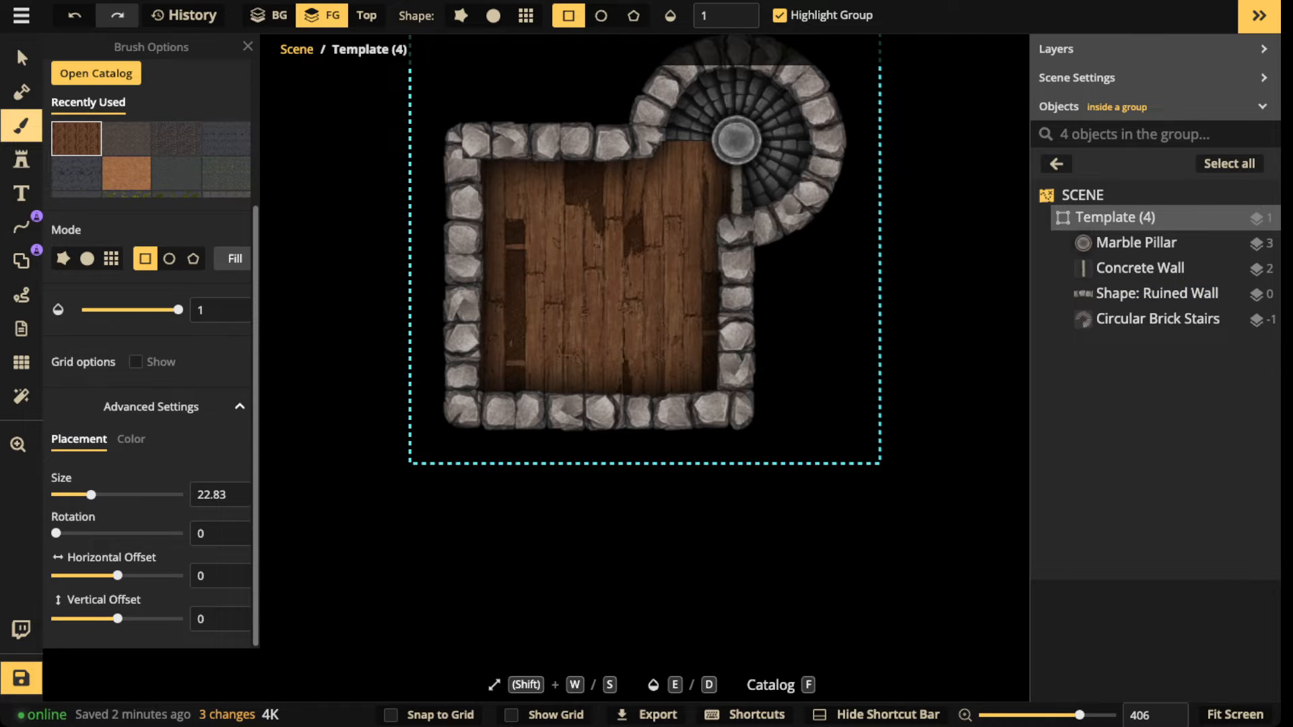
pyautogui.click(131, 439)
pyautogui.moveTo(95, 576); pyautogui.dragTo(95, 576)
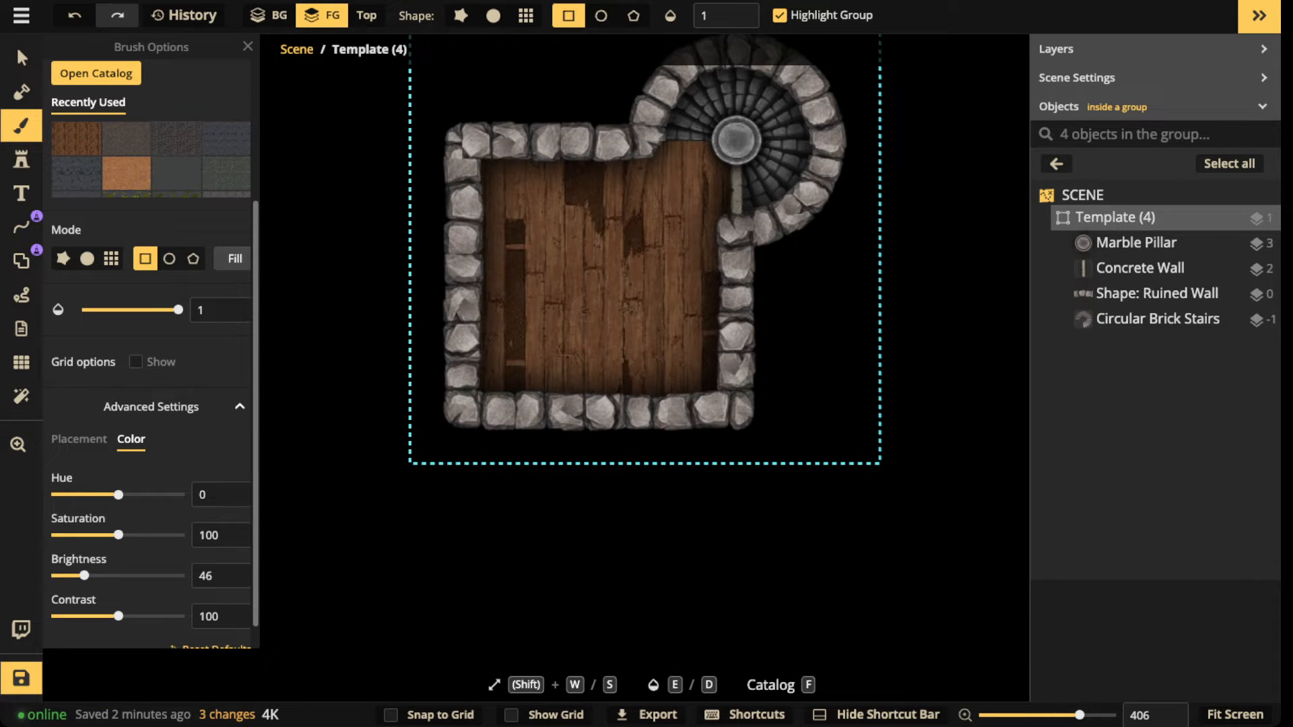
pyautogui.moveTo(470, 151); pyautogui.dragTo(726, 402)
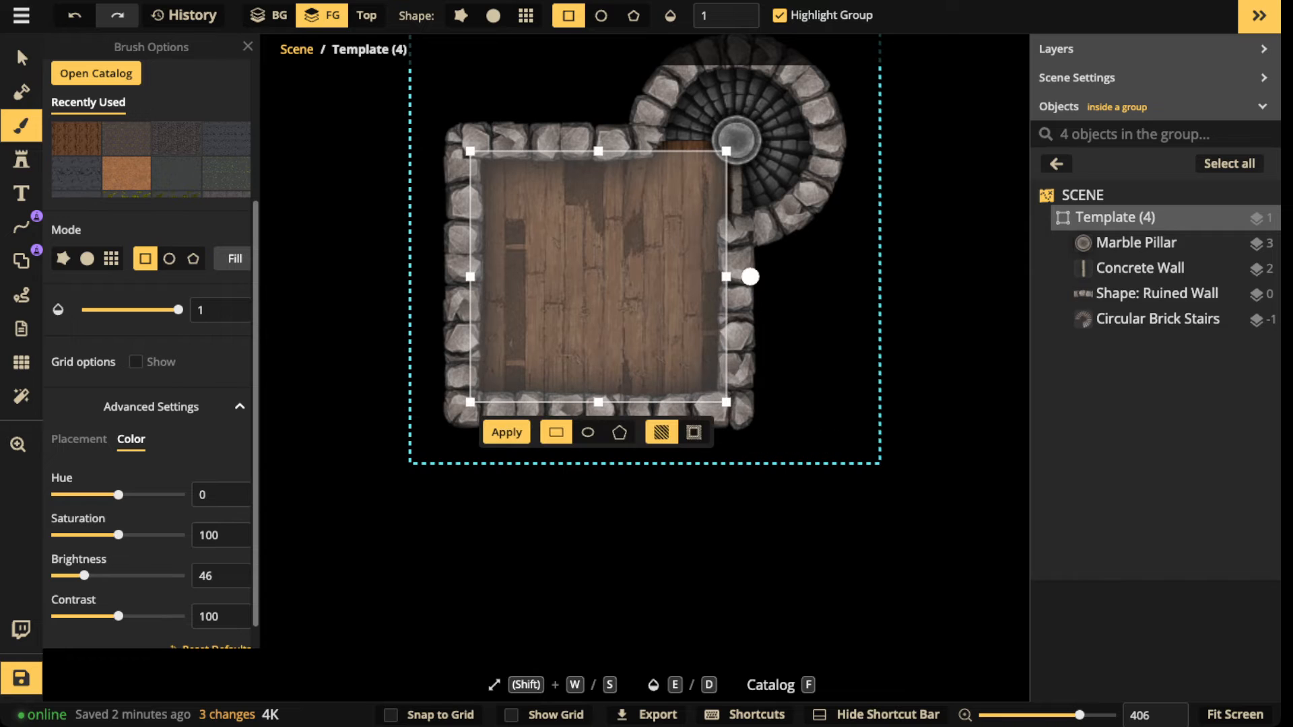
pyautogui.moveTo(598, 151); pyautogui.dragTo(598, 139)
pyautogui.click(506, 433)
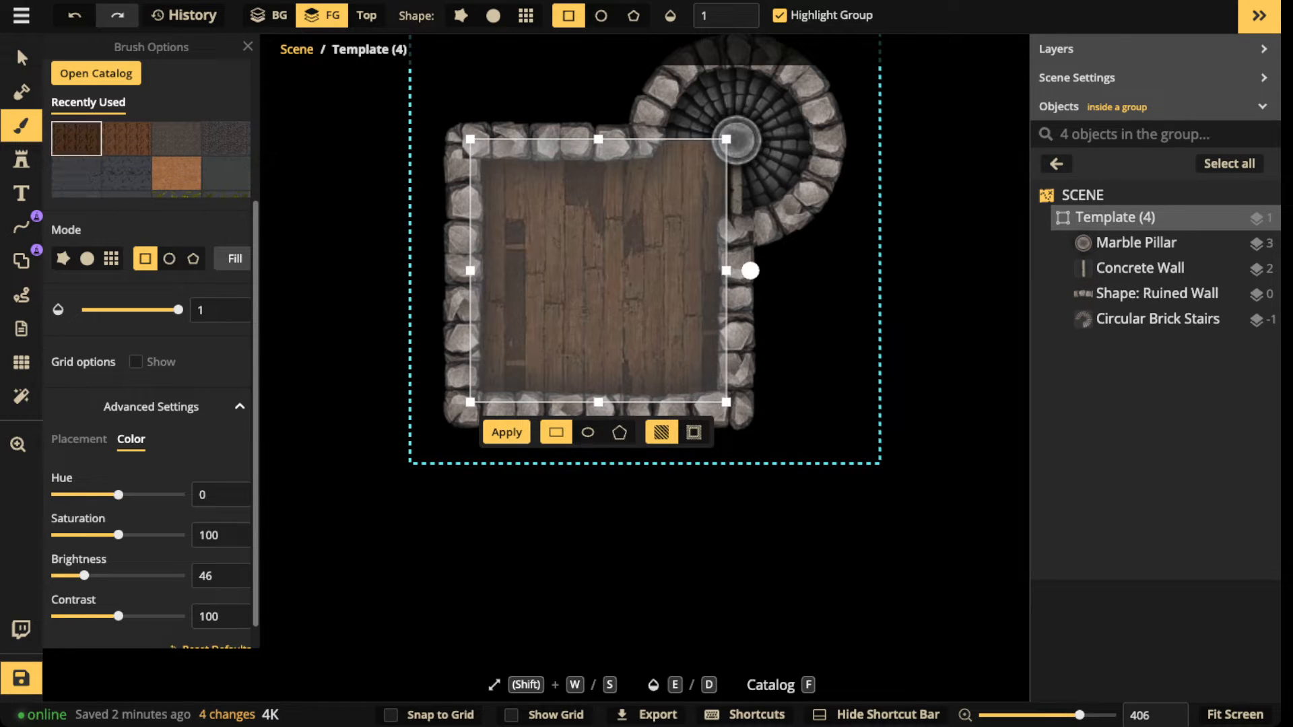
# Step: Lower the plank texture's brightness to 34, reapply it over the same floor rectangle and leave the template group
pyautogui.scroll(-1, 151, 525)
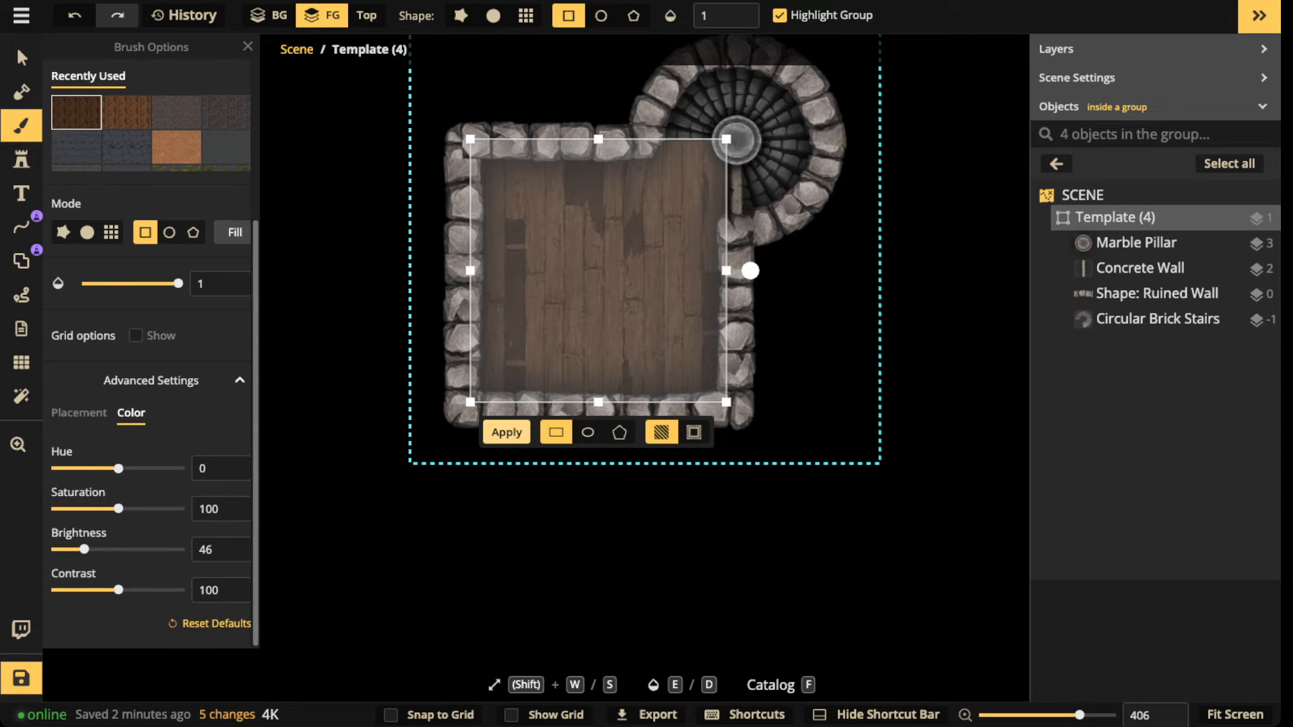
pyautogui.moveTo(84, 550); pyautogui.dragTo(78, 550)
pyautogui.click(506, 432)
pyautogui.scroll(-5, 559, 274)
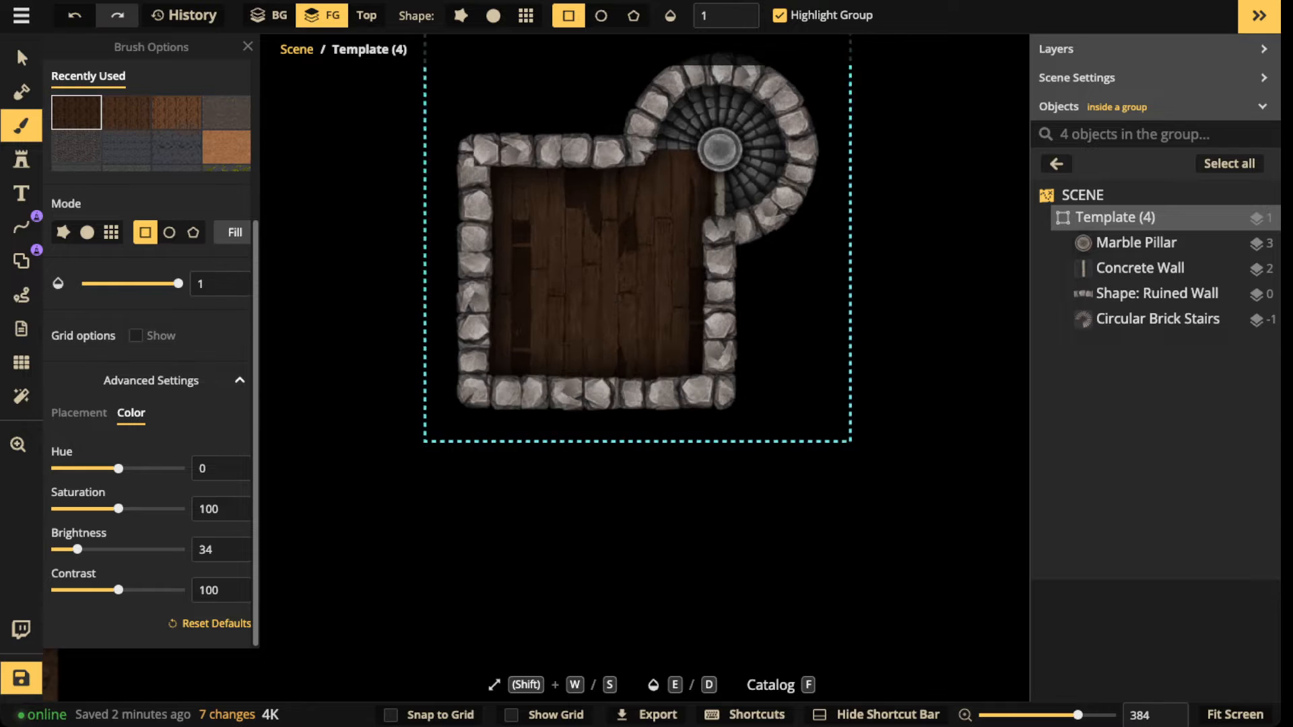
pyautogui.click(21, 58)
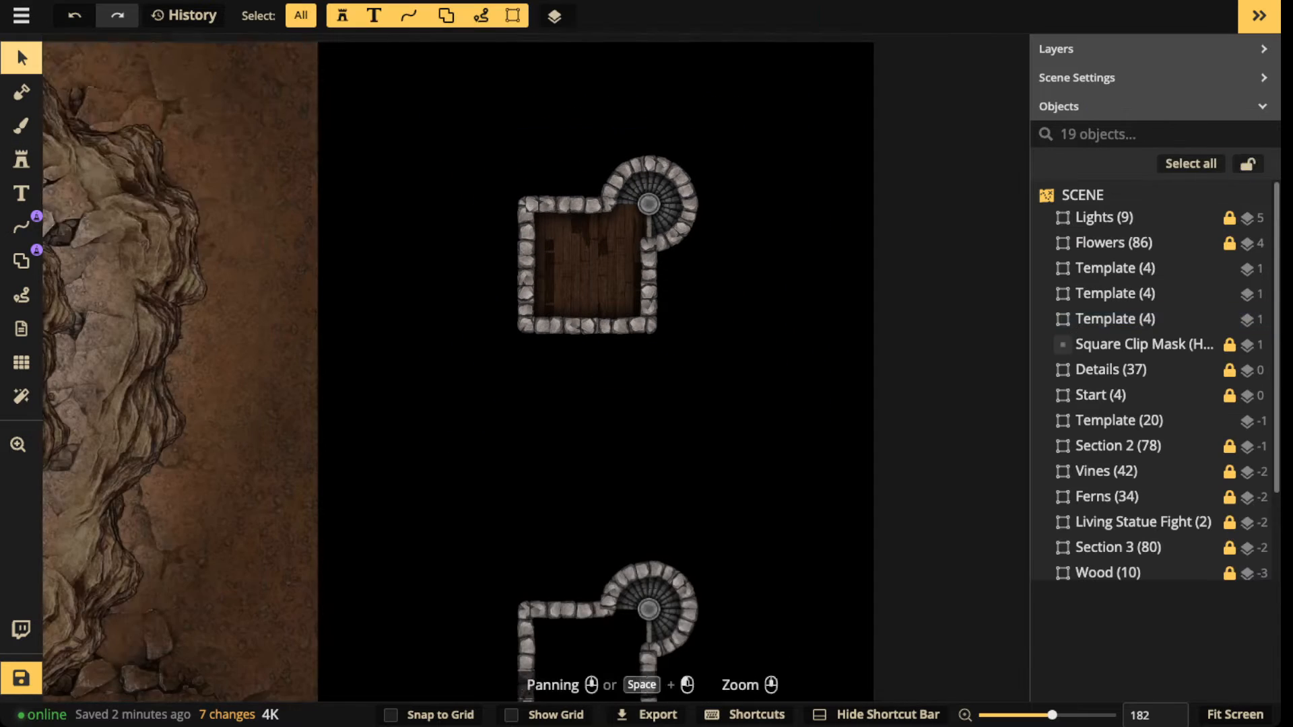
# Step: Enter the uppermost tower template group and move the concrete wall piece between the upper room wall and the stairs' central pillar, rotated to 90
pyautogui.scroll(-3, 504, 263)
pyautogui.moveTo(511, 264); pyautogui.dragTo(574, 287)
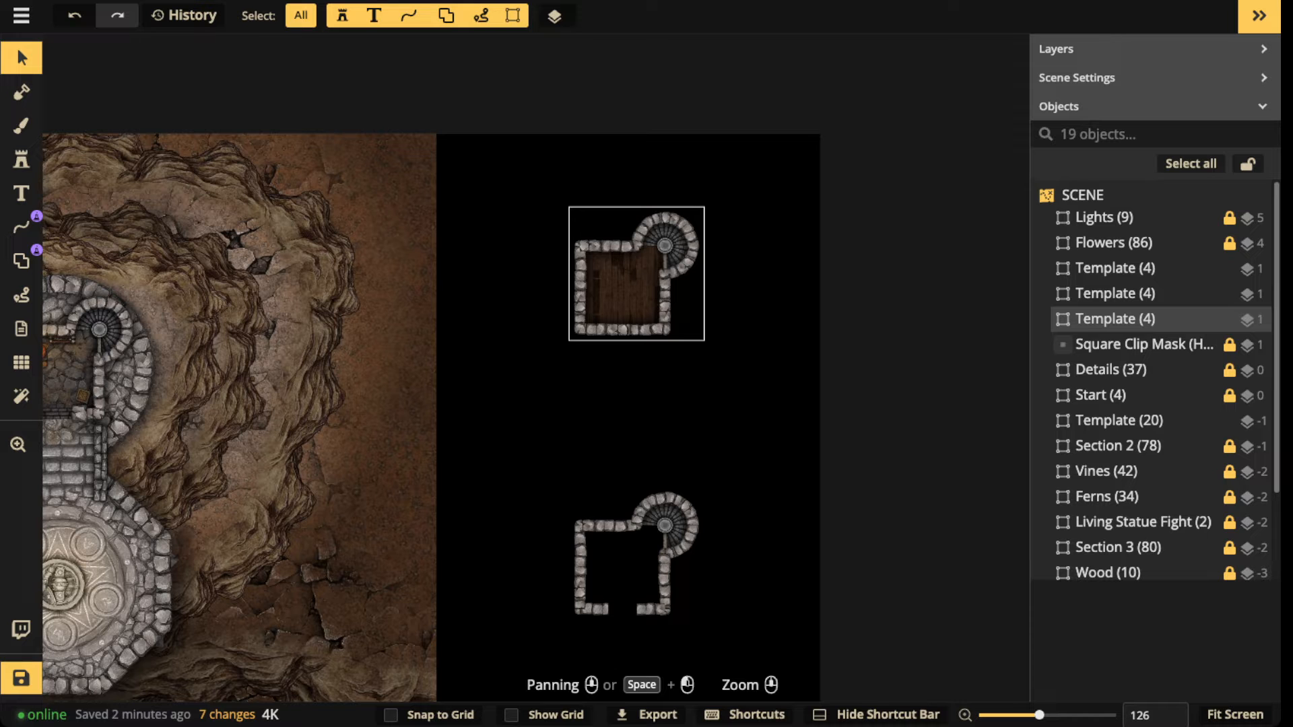
pyautogui.scroll(5, 654, 556)
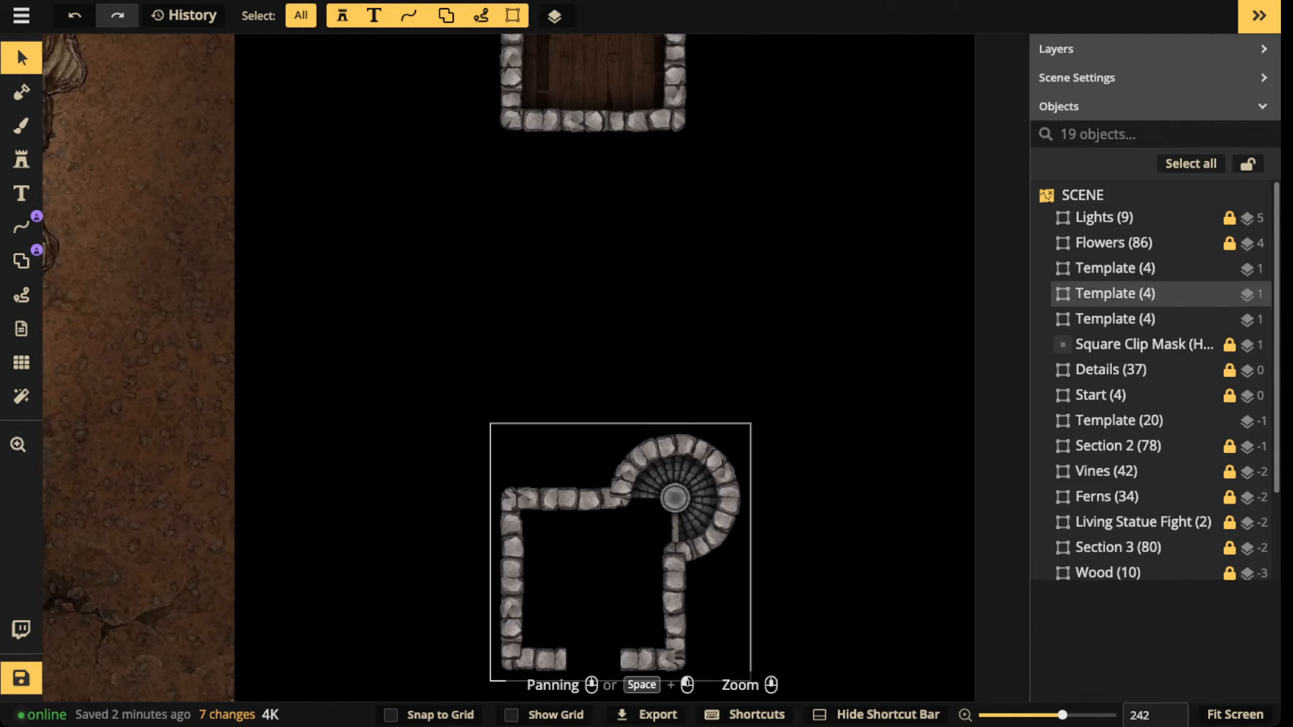
pyautogui.moveTo(647, 276); pyautogui.dragTo(629, 682)
pyautogui.click(627, 404)
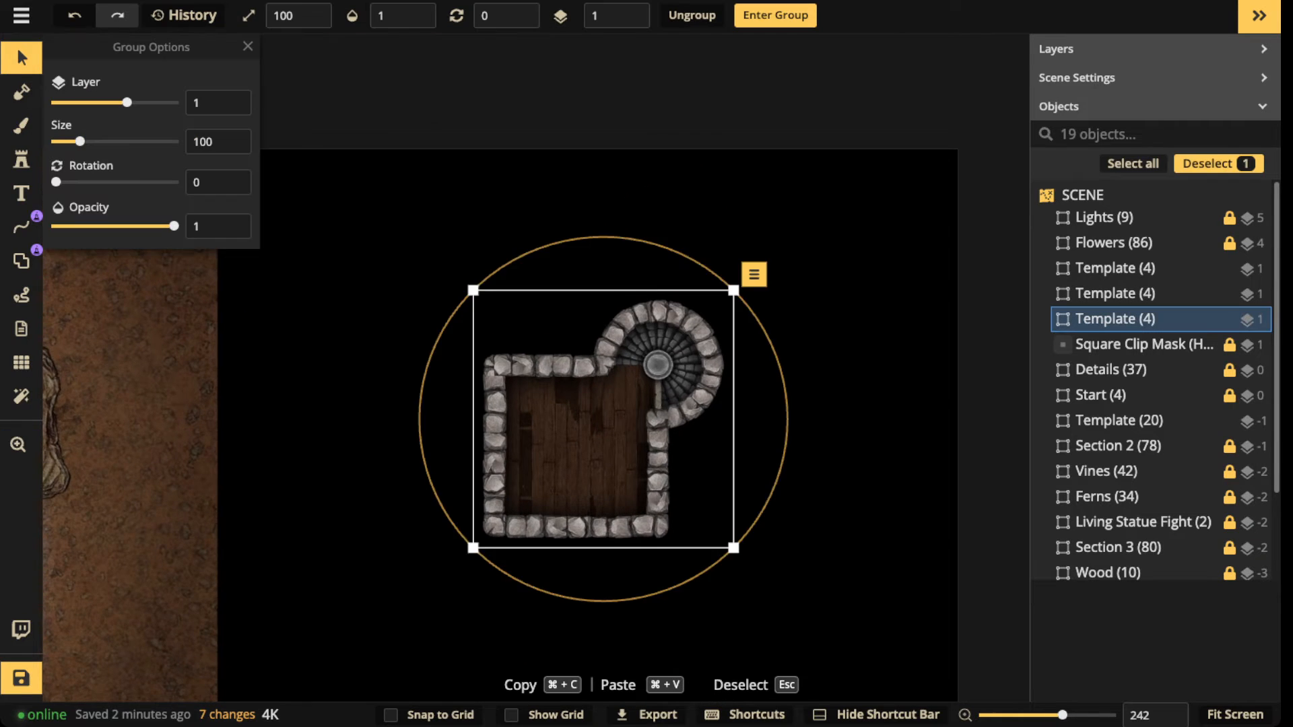
pyautogui.scroll(8, 626, 404)
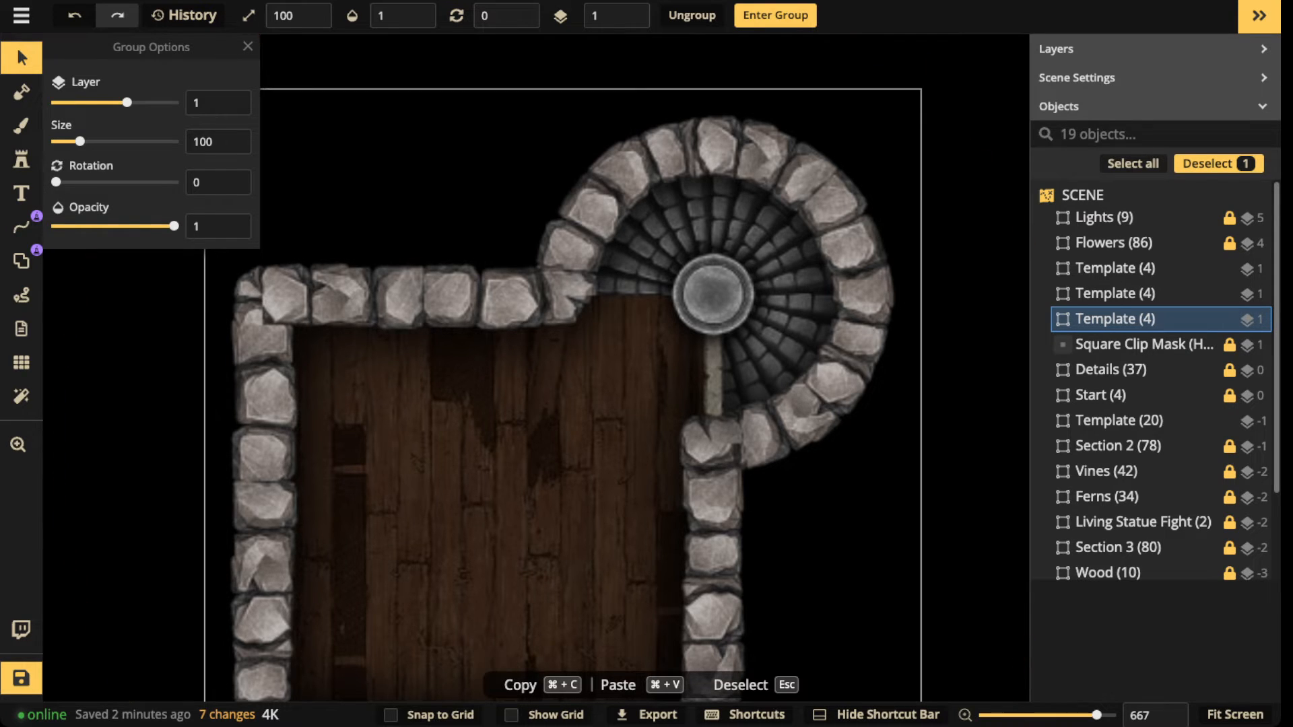
pyautogui.doubleClick(714, 370)
pyautogui.moveTo(713, 369); pyautogui.dragTo(631, 290)
pyautogui.press('super+z')
pyautogui.click(713, 369)
pyautogui.scroll(6, 615, 285)
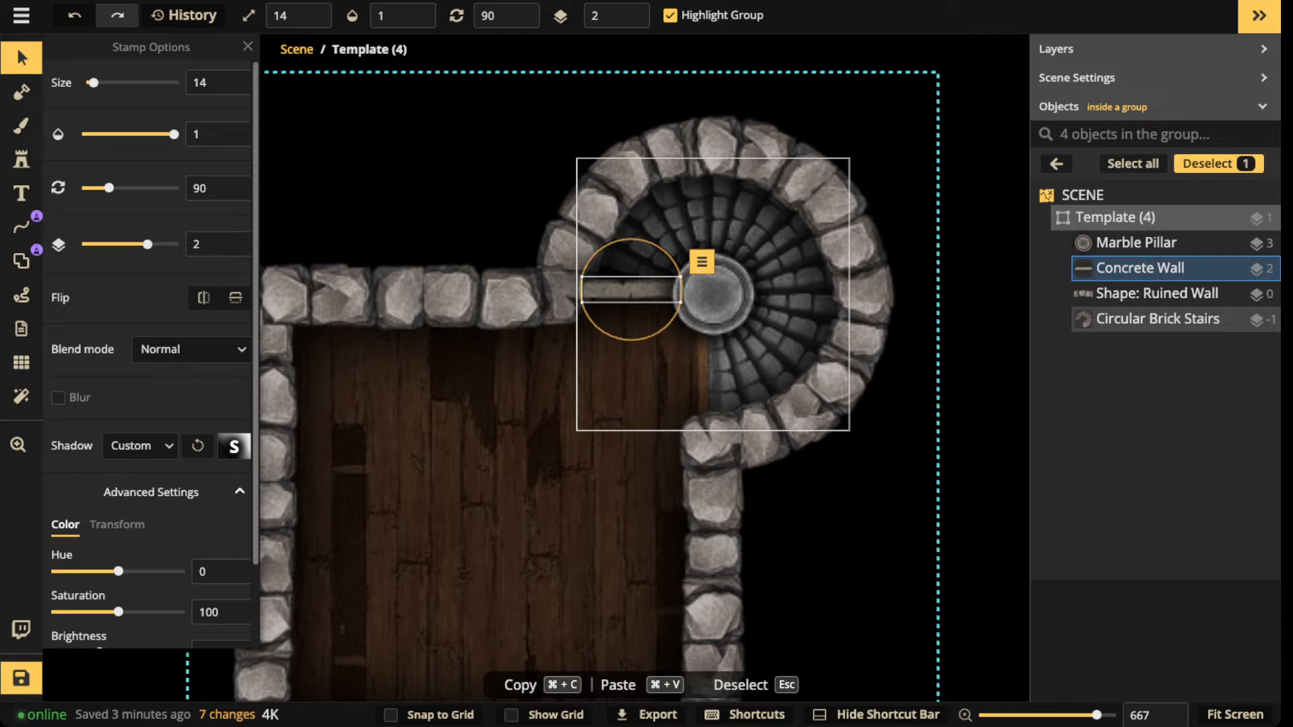
# Step: Move the concrete wall piece across the spiral stairs' upper-right steps, between the pillar and the outer wall, and rotate it to 38
pyautogui.moveTo(631, 290); pyautogui.dragTo(777, 246)
pyautogui.scroll(-4, 753, 227)
pyautogui.scroll(1, 764, 237)
pyautogui.scroll(1, 763, 237)
pyautogui.moveTo(822, 287); pyautogui.dragTo(827, 281)
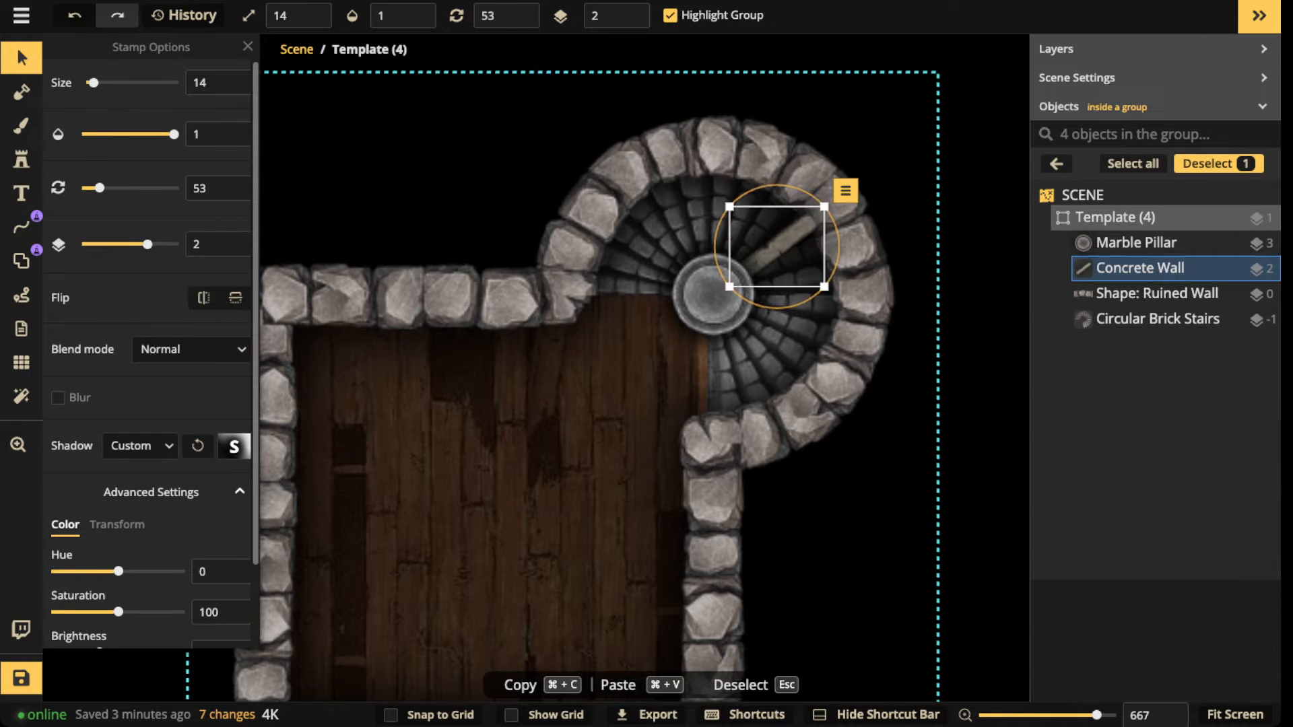
pyautogui.moveTo(777, 246); pyautogui.dragTo(775, 249)
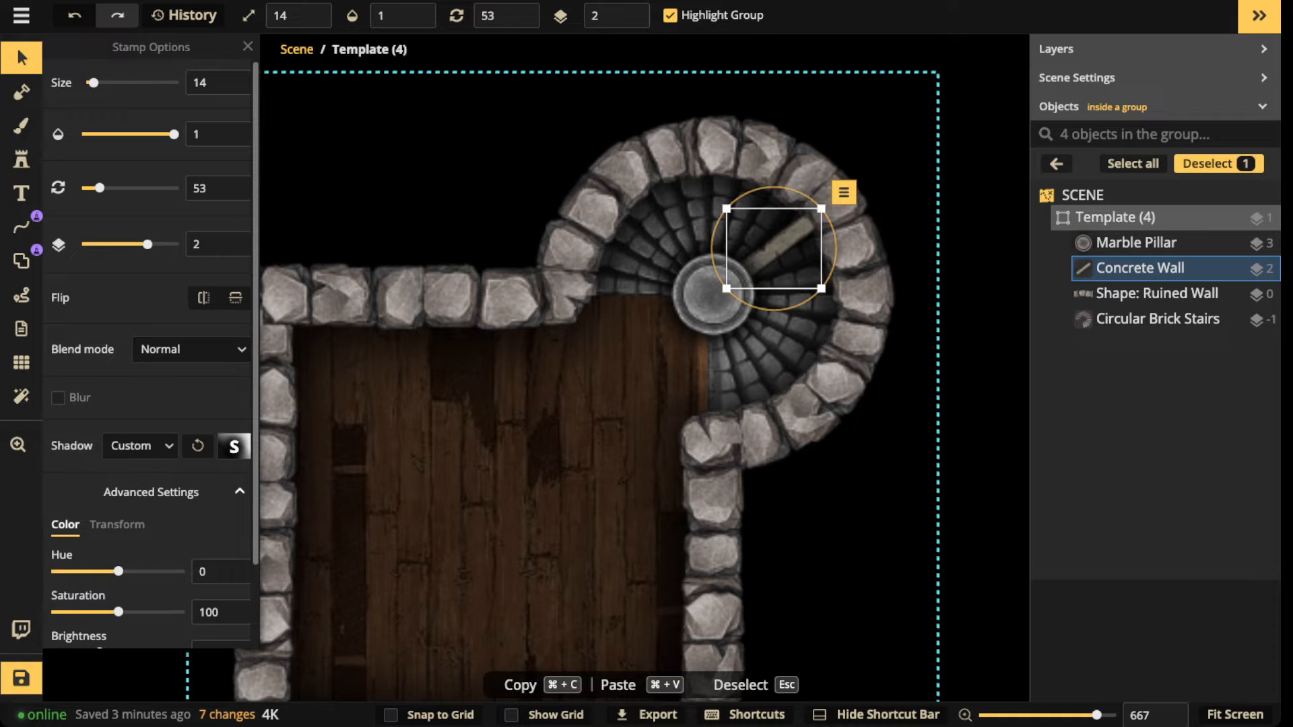
pyautogui.moveTo(775, 249)
pyautogui.mouseDown()
pyautogui.moveTo(737, 230)
pyautogui.moveTo(760, 239)
pyautogui.mouseUp()
pyautogui.scroll(-2, 736, 230)
pyautogui.scroll(1, 759, 237)
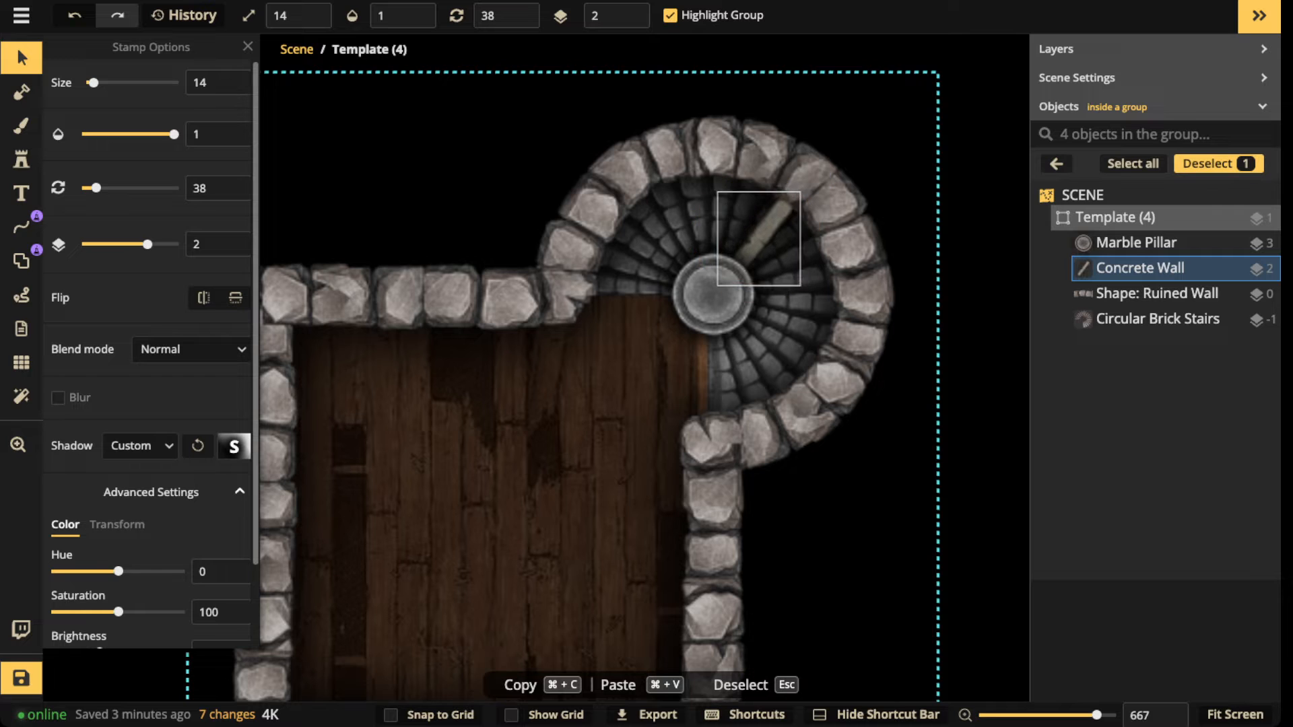
# Step: Try a freehand ruined wall line curving from the stairs' lower-right steps into the room, and delete it
pyautogui.click(21, 226)
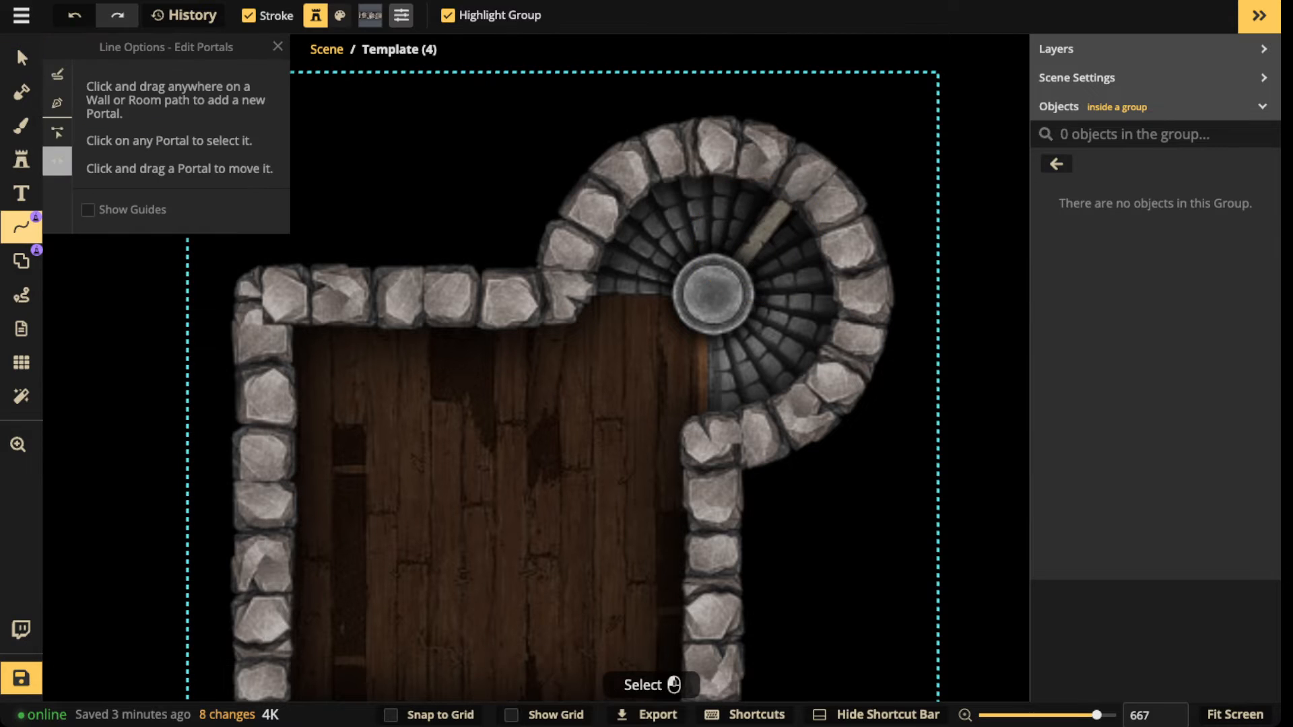
pyautogui.click(57, 74)
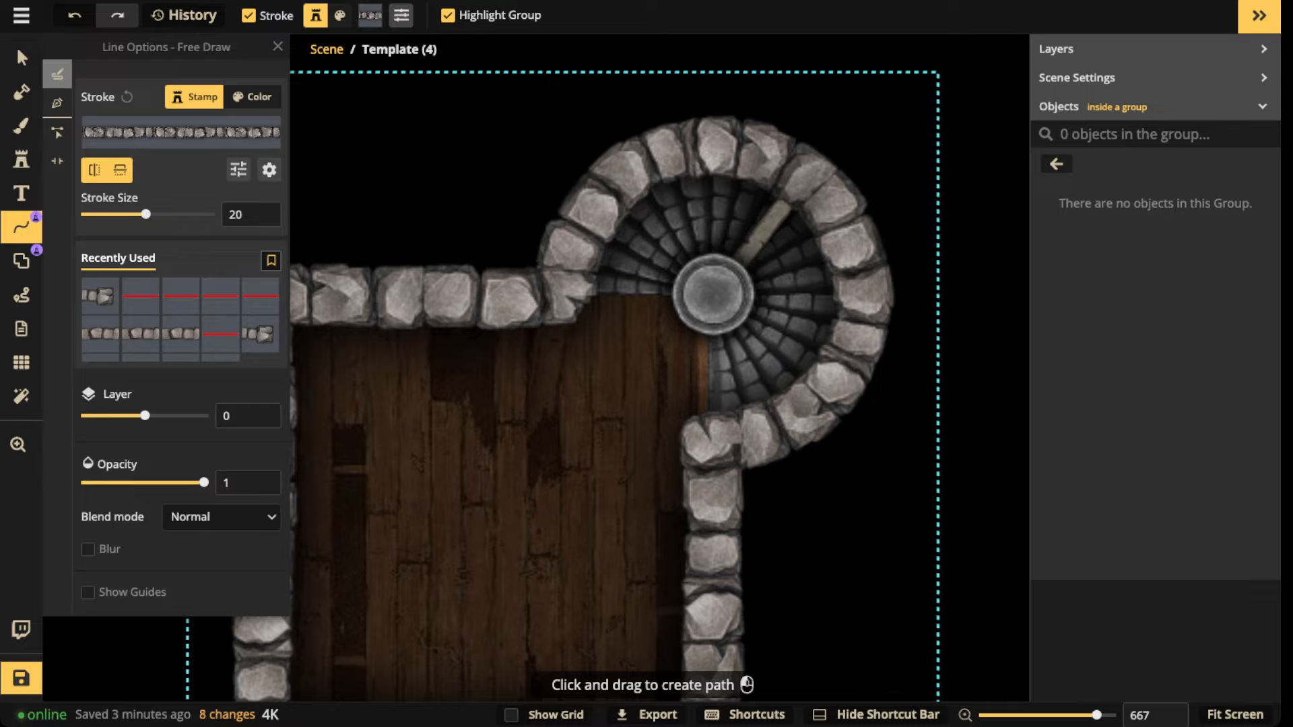
pyautogui.moveTo(801, 303)
pyautogui.mouseDown()
pyautogui.moveTo(723, 381)
pyautogui.moveTo(667, 384)
pyautogui.mouseUp()
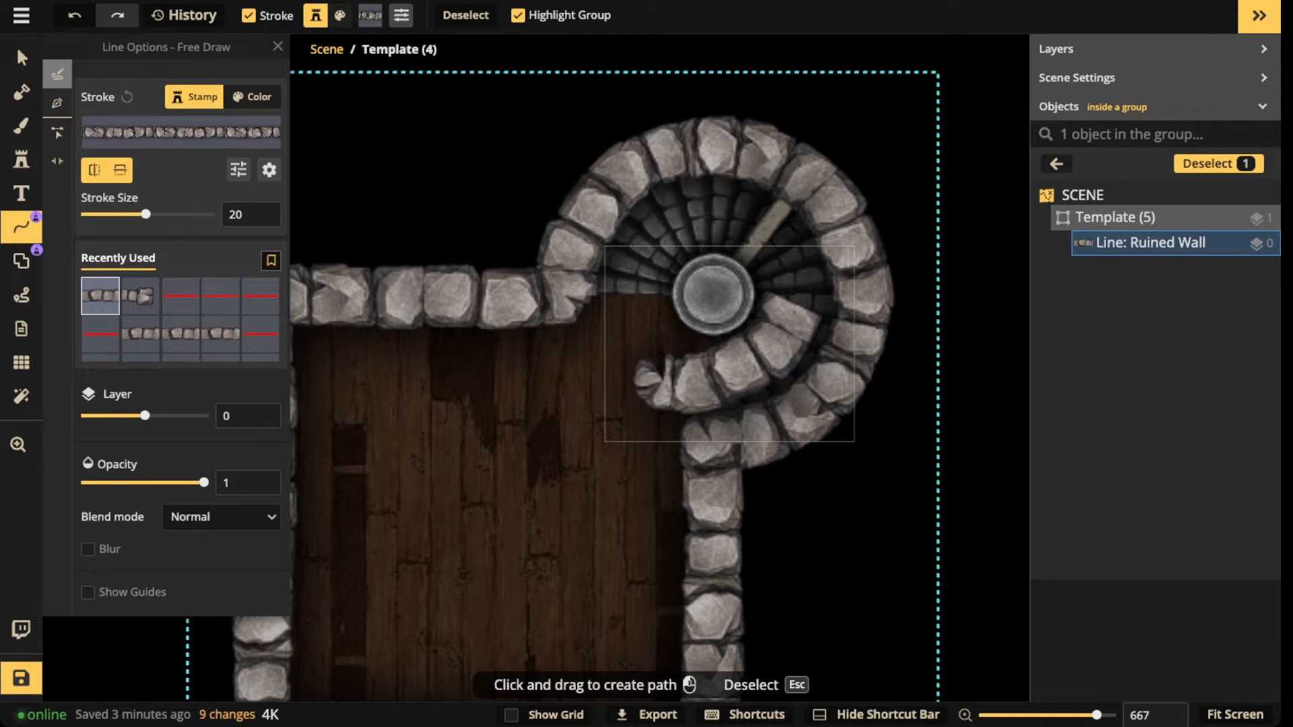
pyautogui.press('Delete')
# Step: Sketch temporary red arrows over the spiral stairs to show the walking directions between stairs and room, deleting each one
pyautogui.click(181, 296)
pyautogui.moveTo(783, 330)
pyautogui.mouseDown()
pyautogui.moveTo(726, 371)
pyautogui.moveTo(666, 377)
pyautogui.moveTo(662, 362)
pyautogui.moveTo(652, 393)
pyautogui.mouseUp()
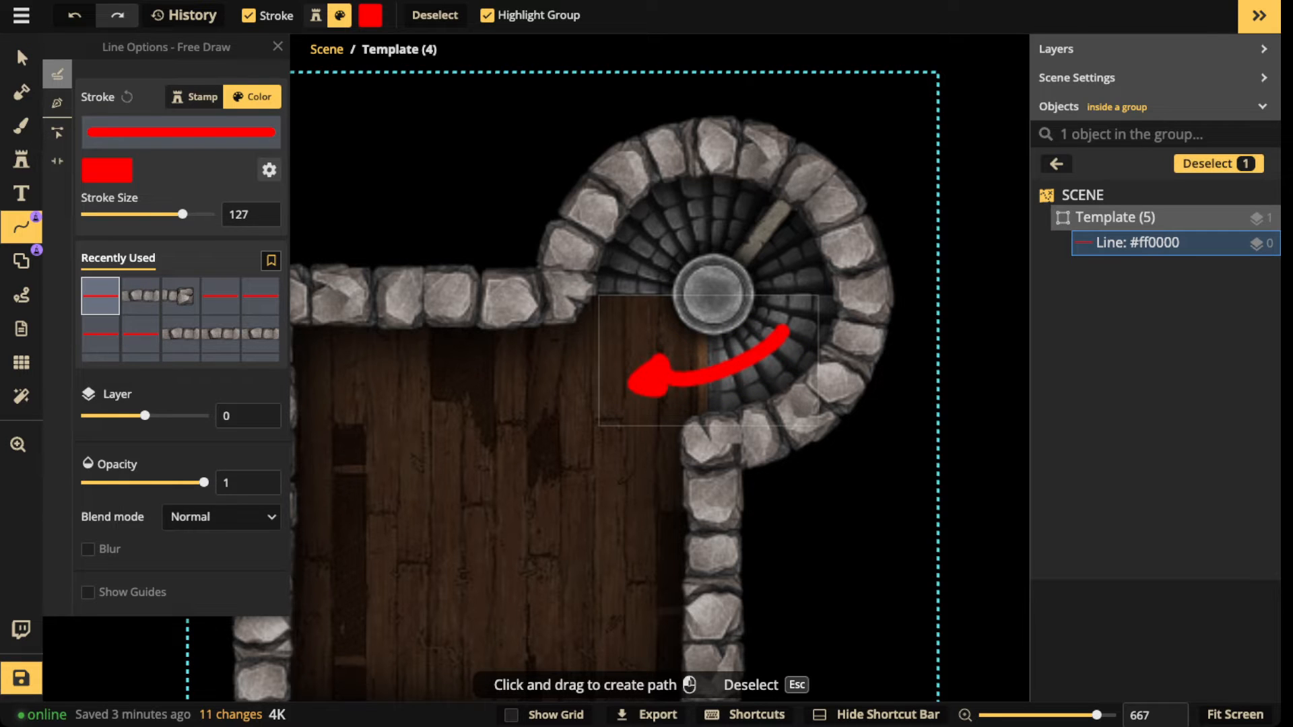
pyautogui.press('Delete')
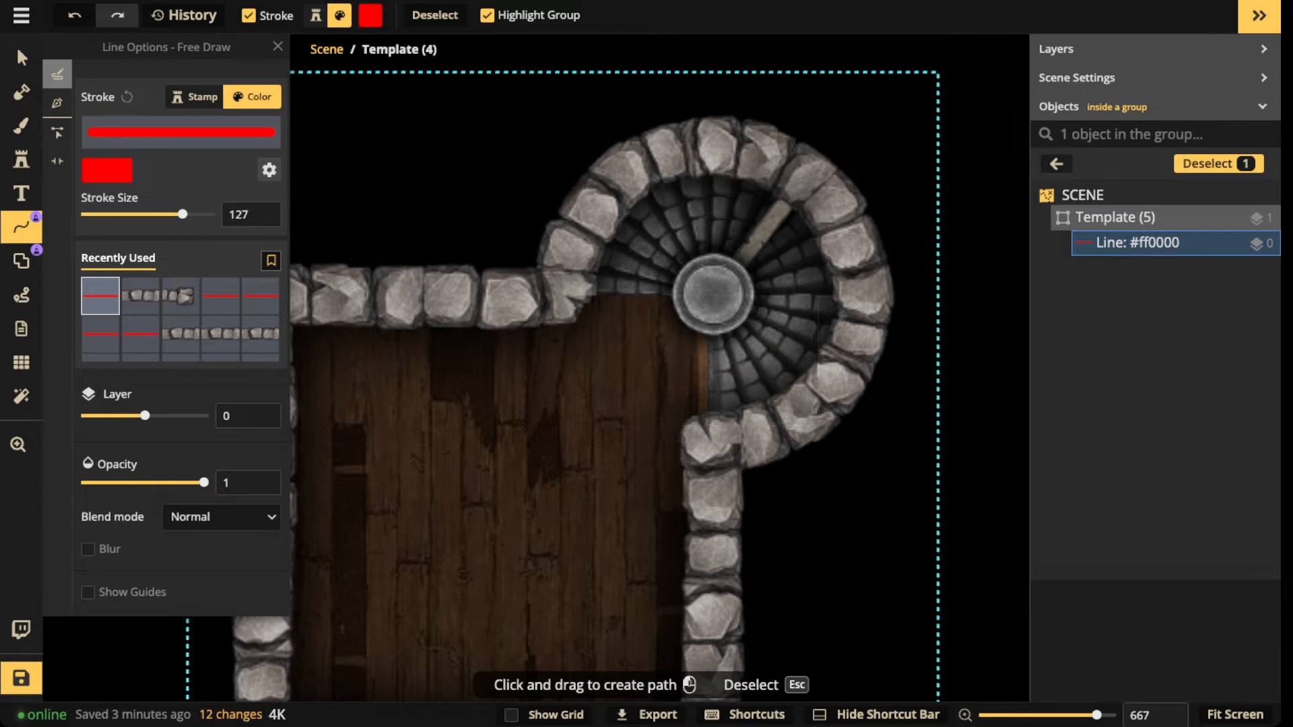
pyautogui.moveTo(635, 332)
pyautogui.mouseDown()
pyautogui.moveTo(628, 269)
pyautogui.moveTo(707, 219)
pyautogui.moveTo(734, 225)
pyautogui.moveTo(707, 232)
pyautogui.mouseUp()
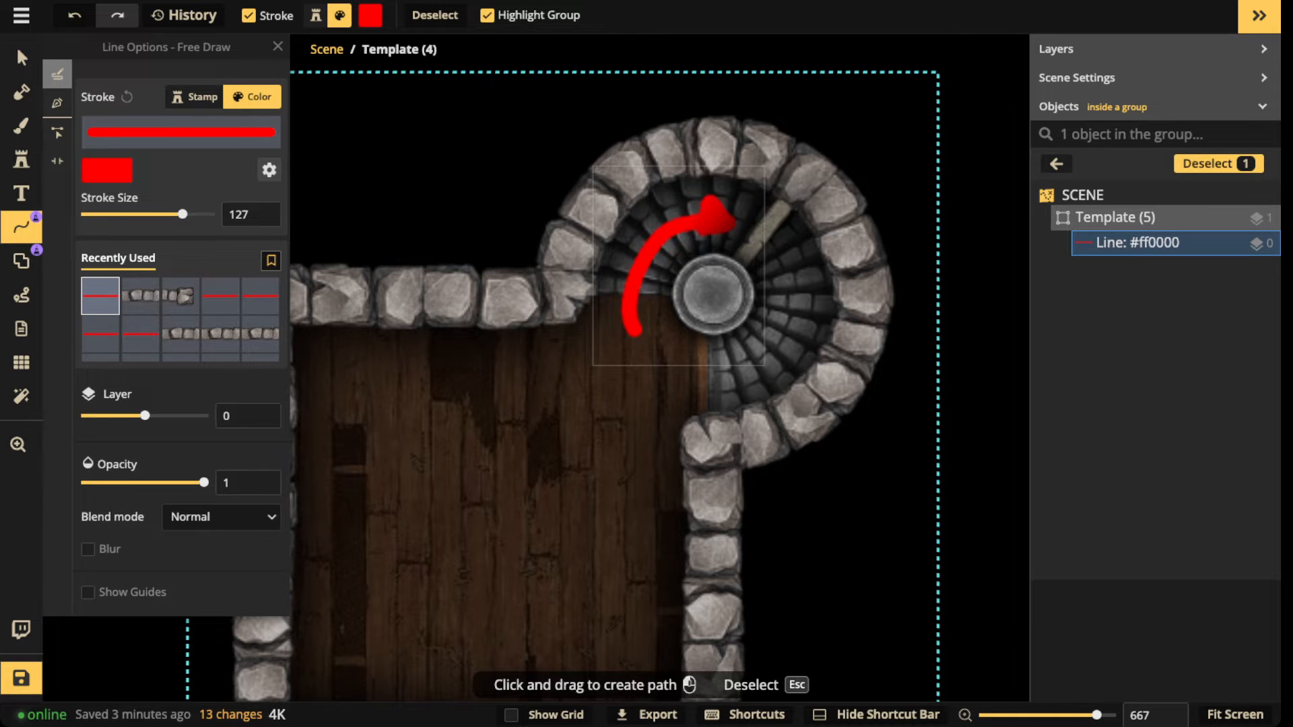
pyautogui.press('Delete')
pyautogui.moveTo(653, 381)
pyautogui.mouseDown()
pyautogui.moveTo(747, 365)
pyautogui.moveTo(788, 313)
pyautogui.moveTo(767, 310)
pyautogui.moveTo(805, 312)
pyautogui.mouseUp()
pyautogui.press('Delete')
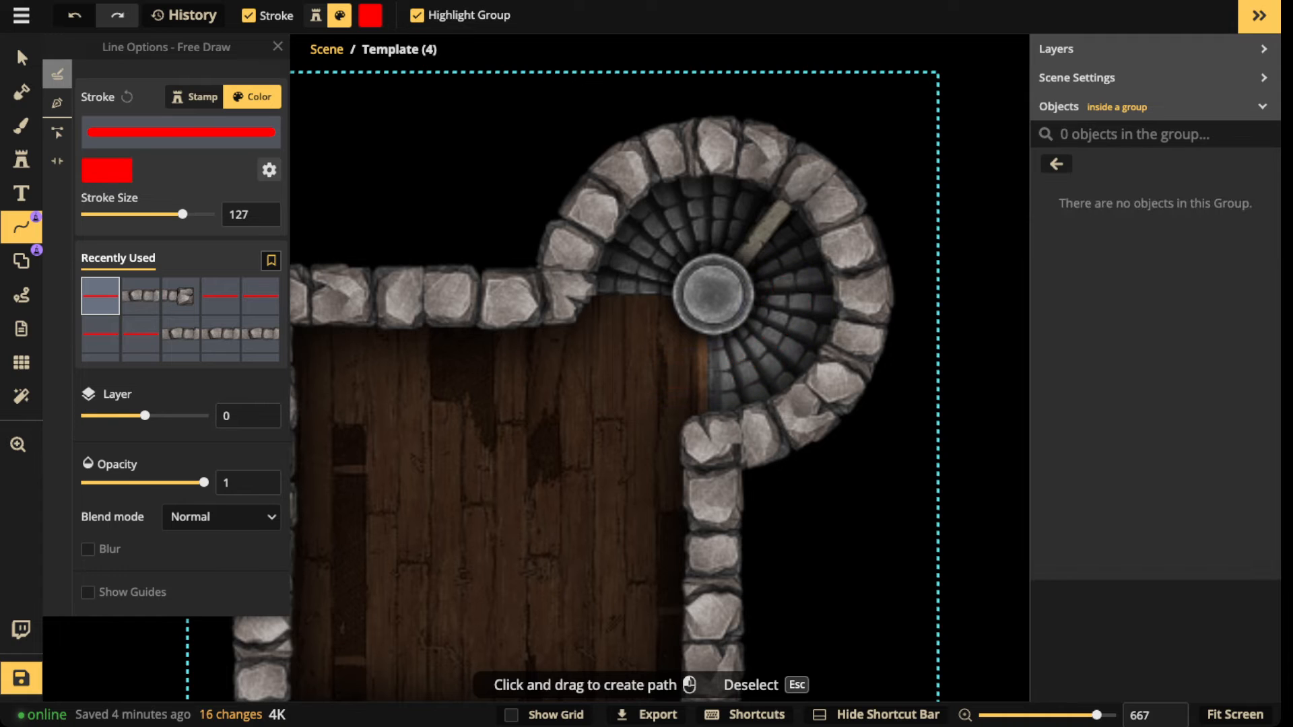
pyautogui.moveTo(639, 356)
pyautogui.mouseDown()
pyautogui.moveTo(631, 295)
pyautogui.moveTo(672, 223)
pyautogui.mouseUp()
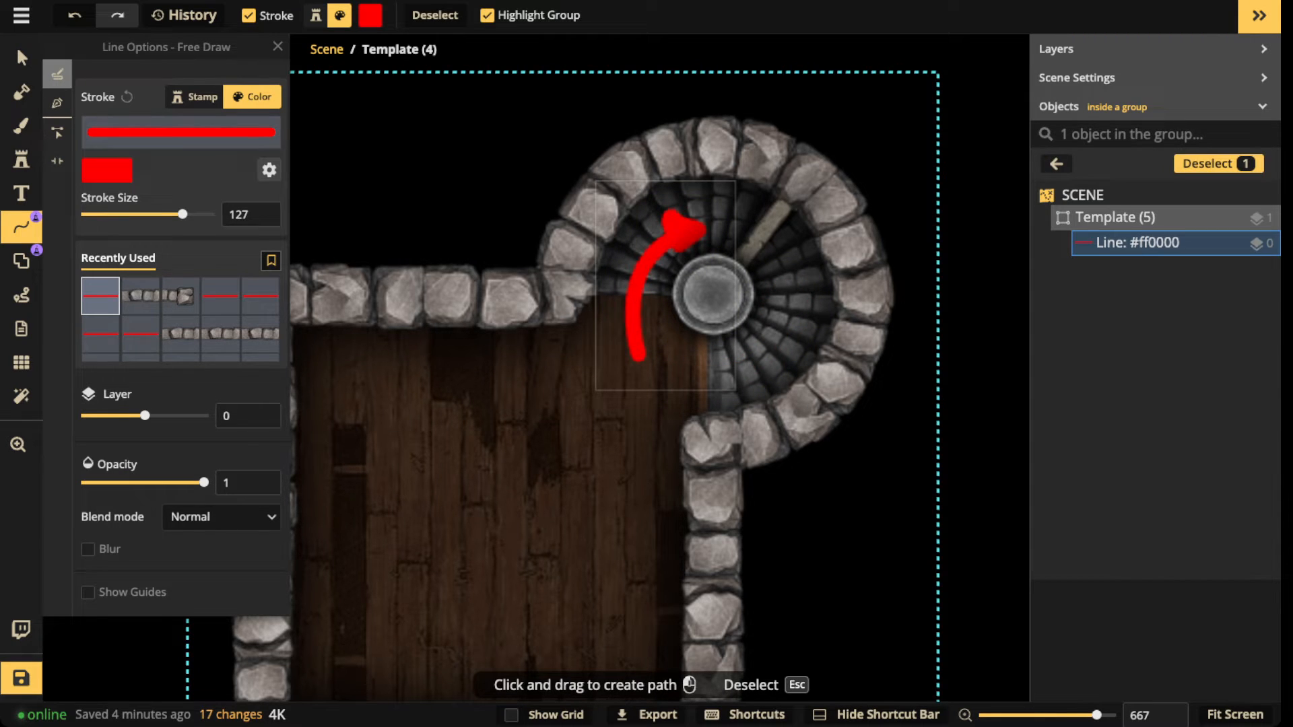
pyautogui.press('Delete')
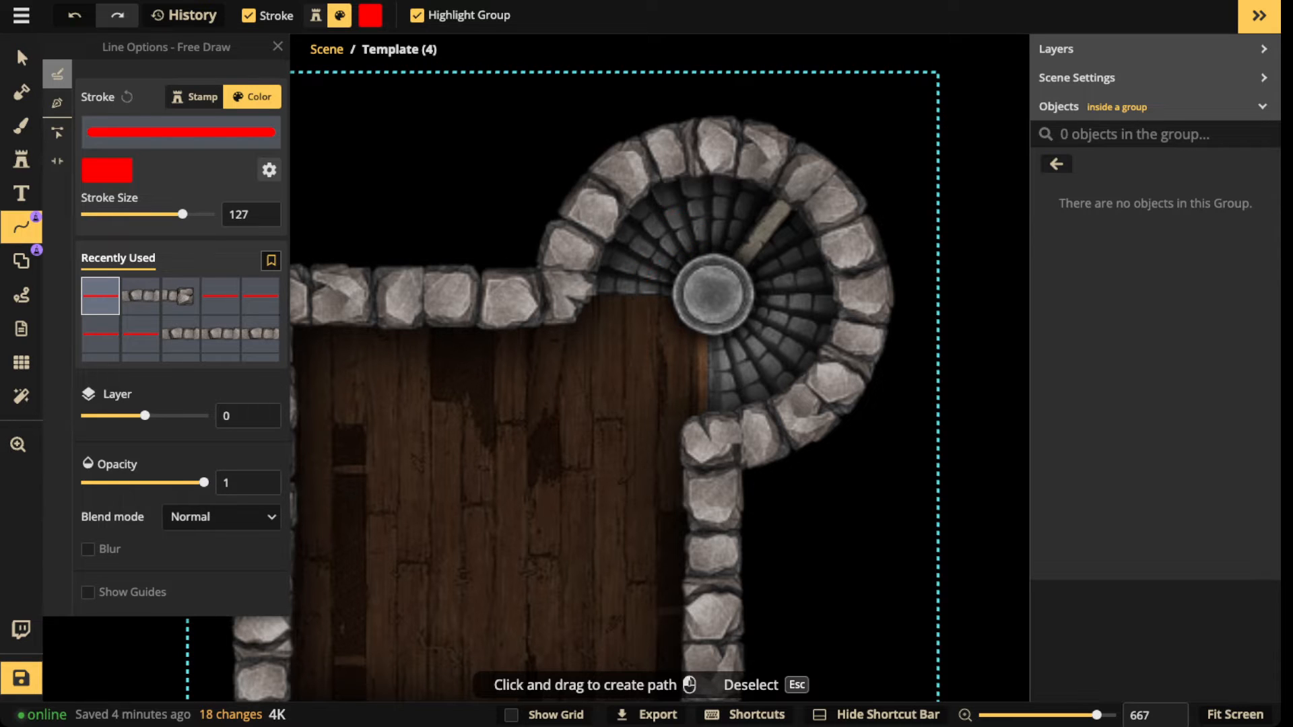
# Step: Fill the strip between the room floor and the spiral stairs, just below the pillar, with a rectangle of dark planks
pyautogui.click(21, 125)
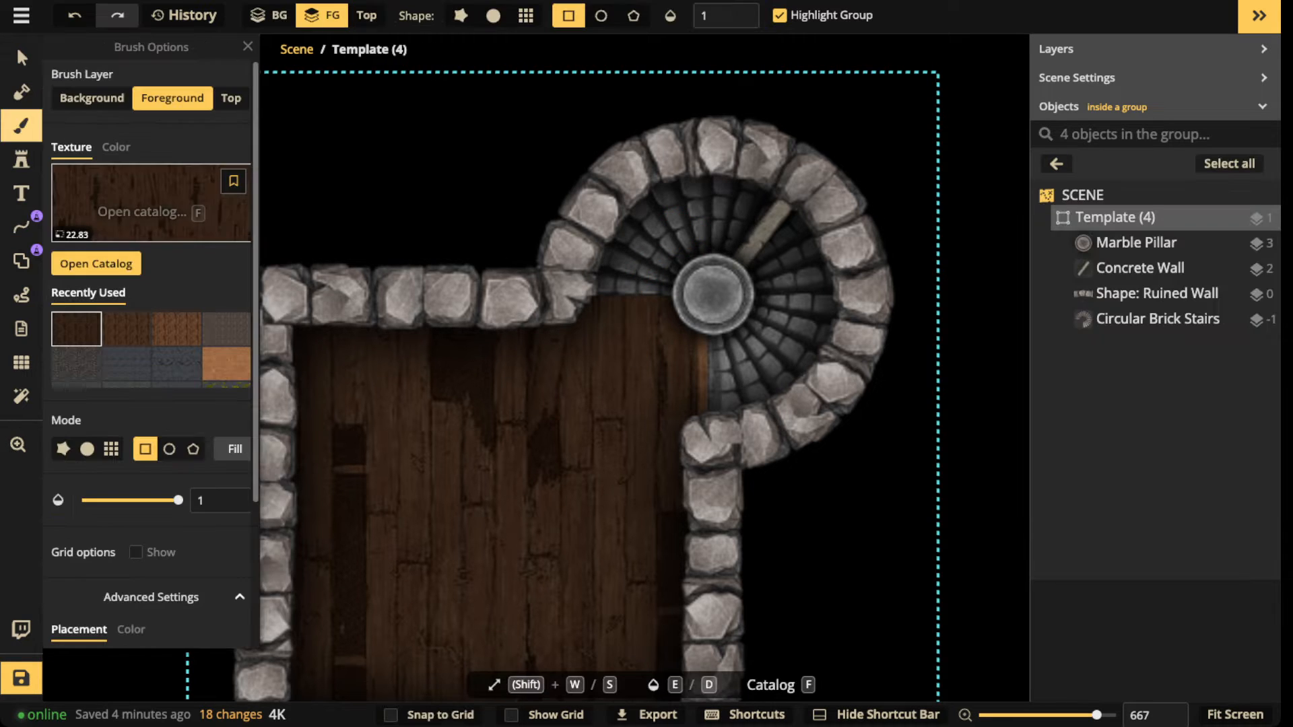
pyautogui.moveTo(694, 343); pyautogui.dragTo(725, 418)
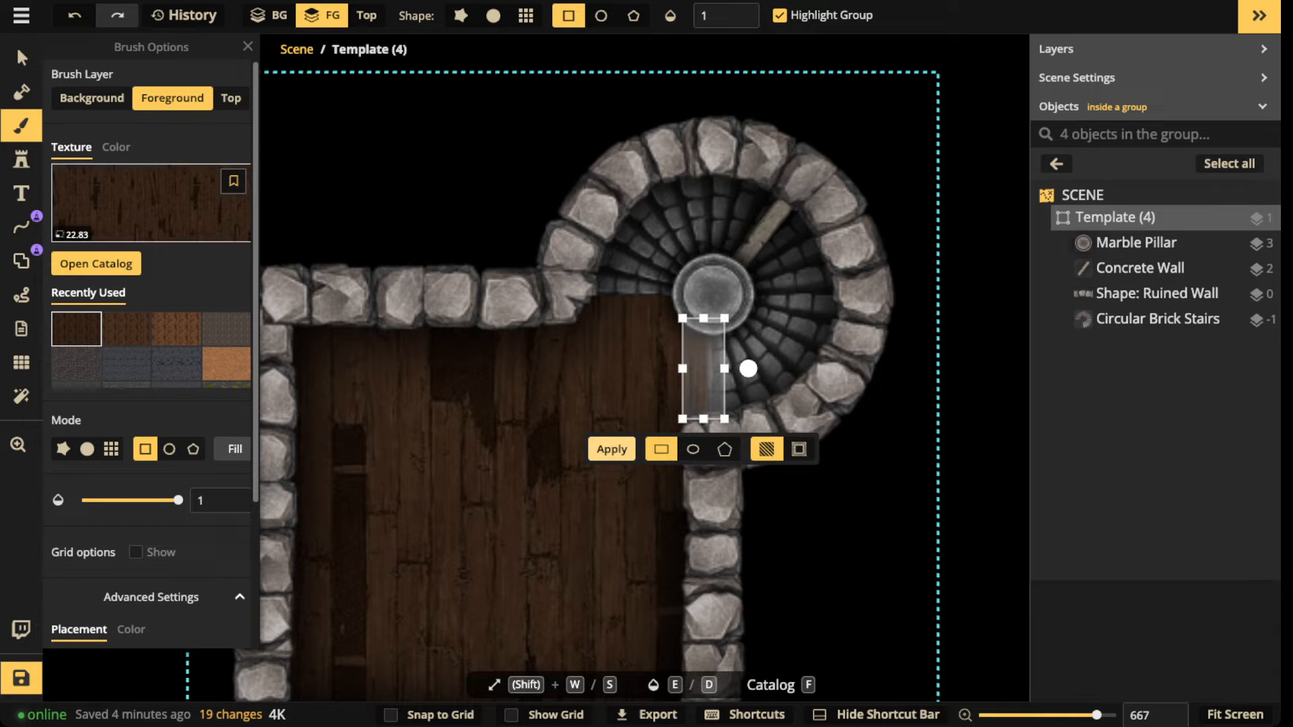
pyautogui.click(21, 58)
# Step: Examine the tower templates along the map's black strip and return to the uppermost one
pyautogui.scroll(-5, 521, 382)
pyautogui.scroll(-1, 538, 382)
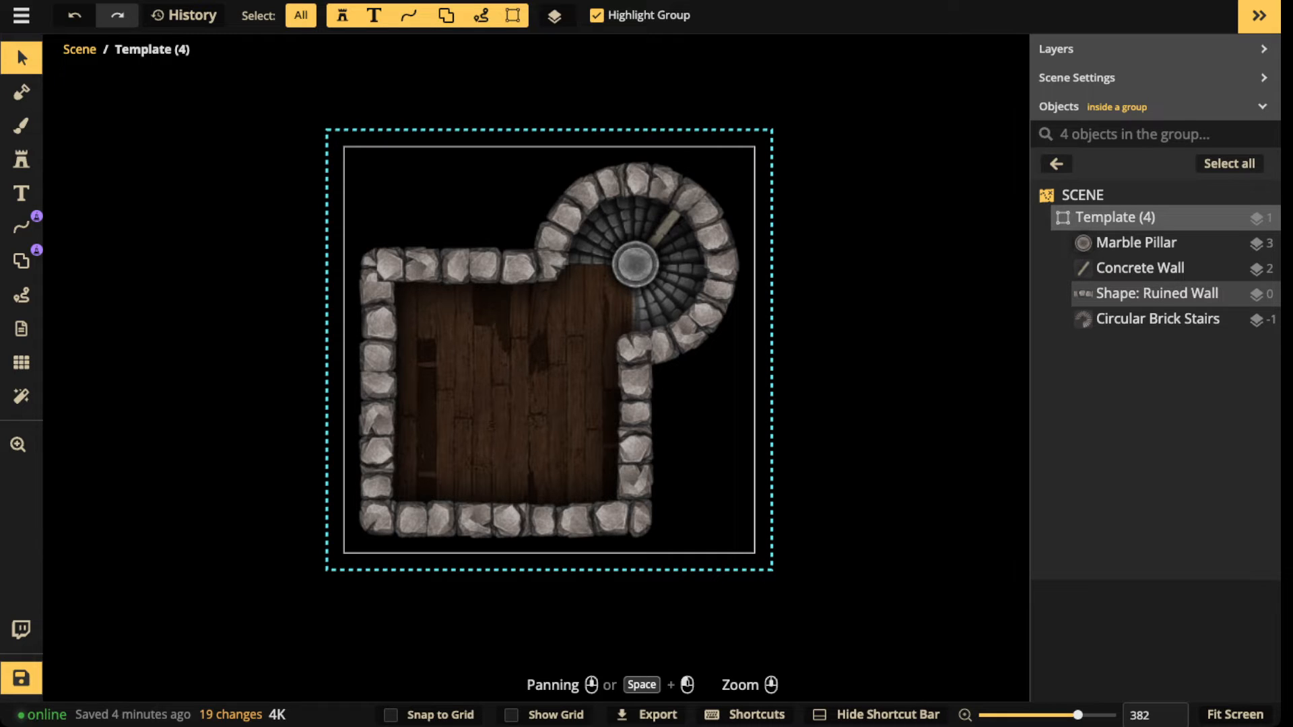
pyautogui.scroll(-5, 503, 248)
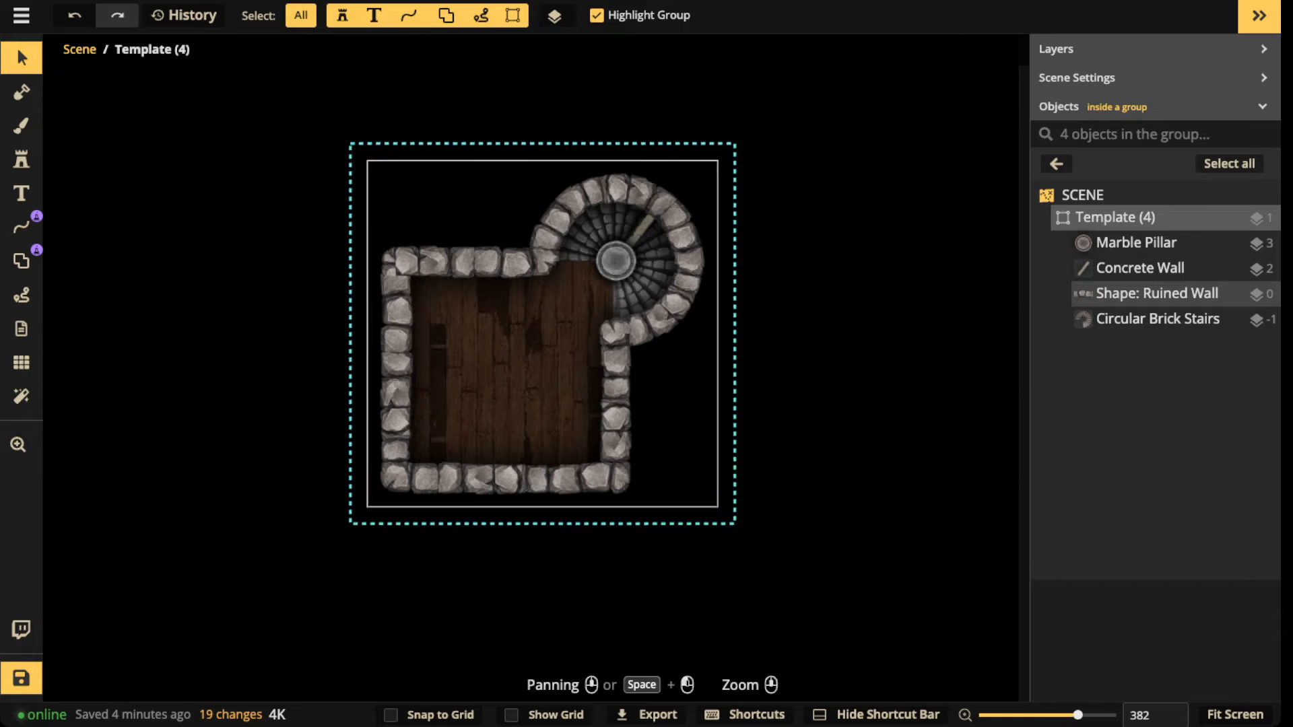
pyautogui.moveTo(503, 539); pyautogui.dragTo(547, 96)
pyautogui.scroll(-4, 538, 377)
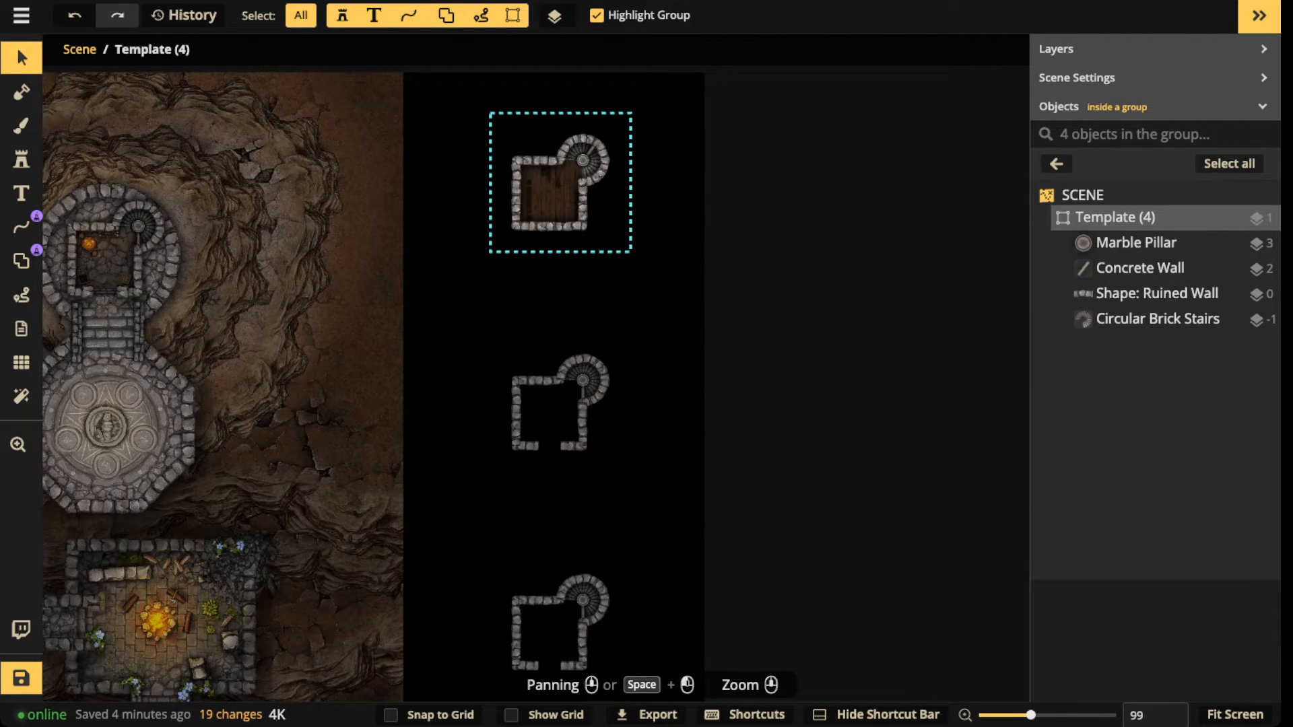
pyautogui.scroll(6, 561, 424)
pyautogui.moveTo(560, 438); pyautogui.dragTo(550, 67)
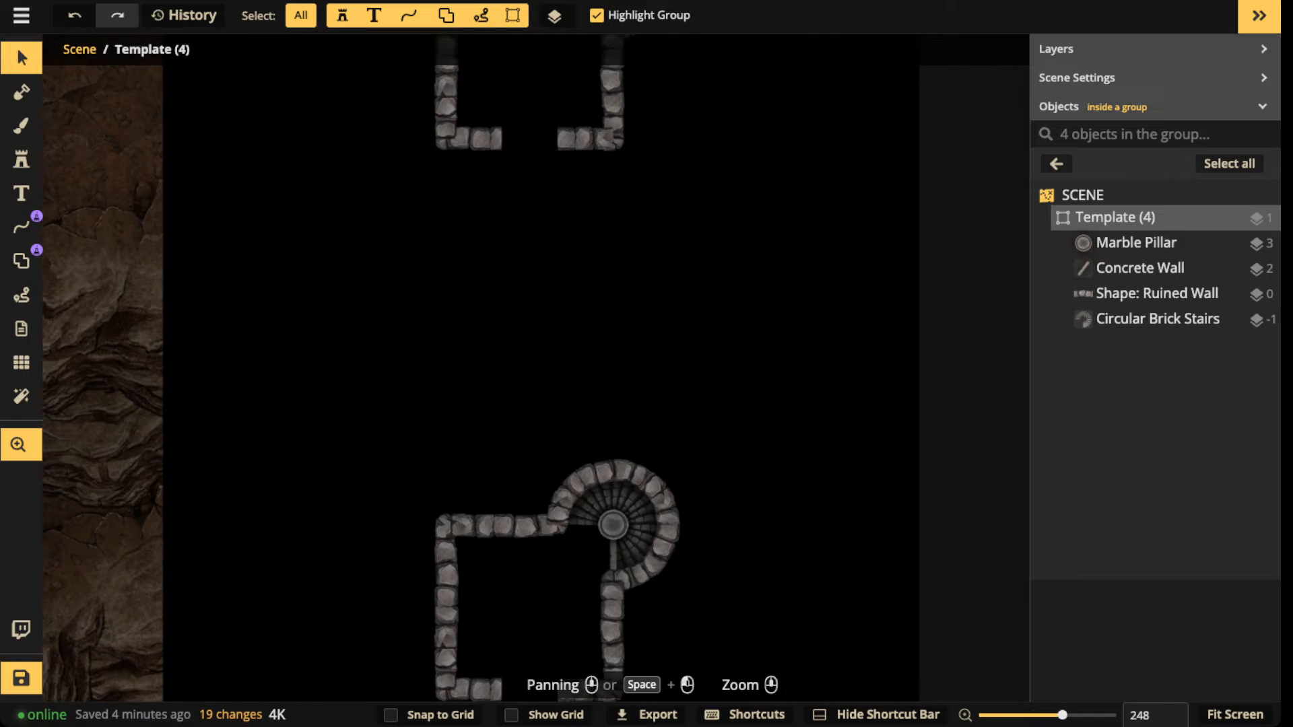
pyautogui.moveTo(539, 122); pyautogui.dragTo(542, 504)
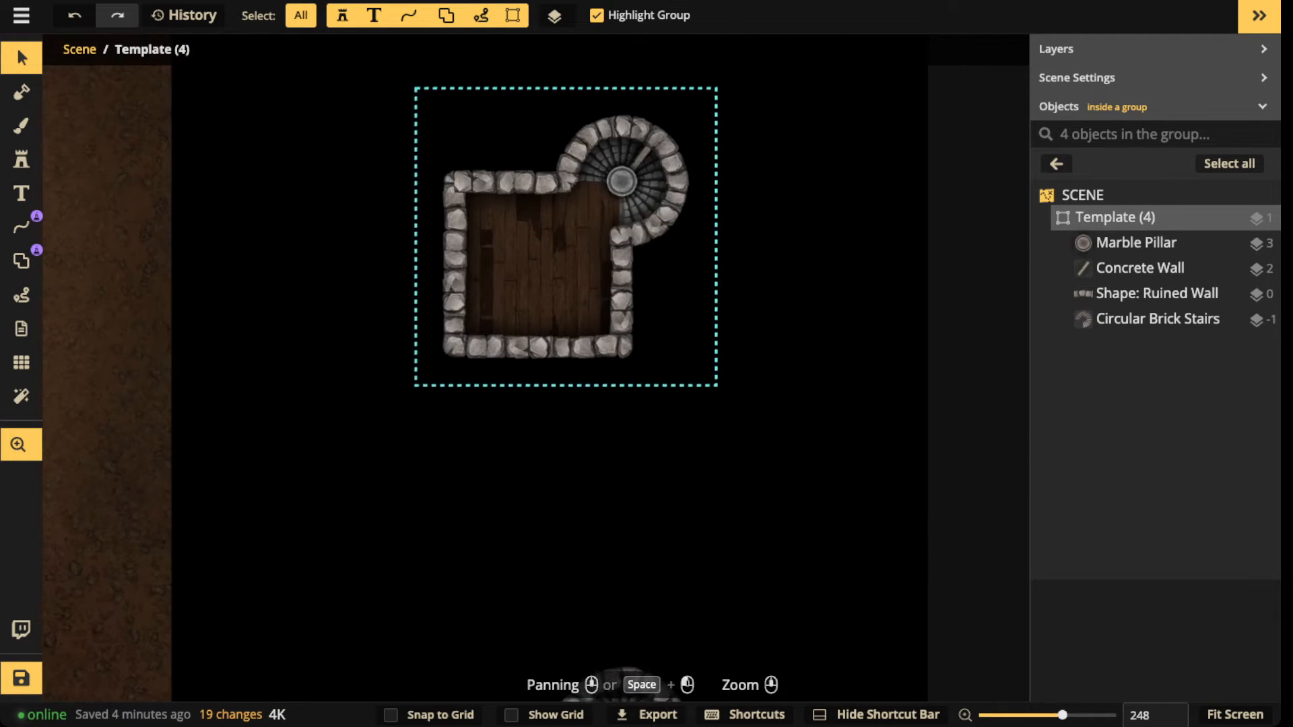
pyautogui.scroll(6, 541, 310)
pyautogui.moveTo(541, 309); pyautogui.dragTo(552, 487)
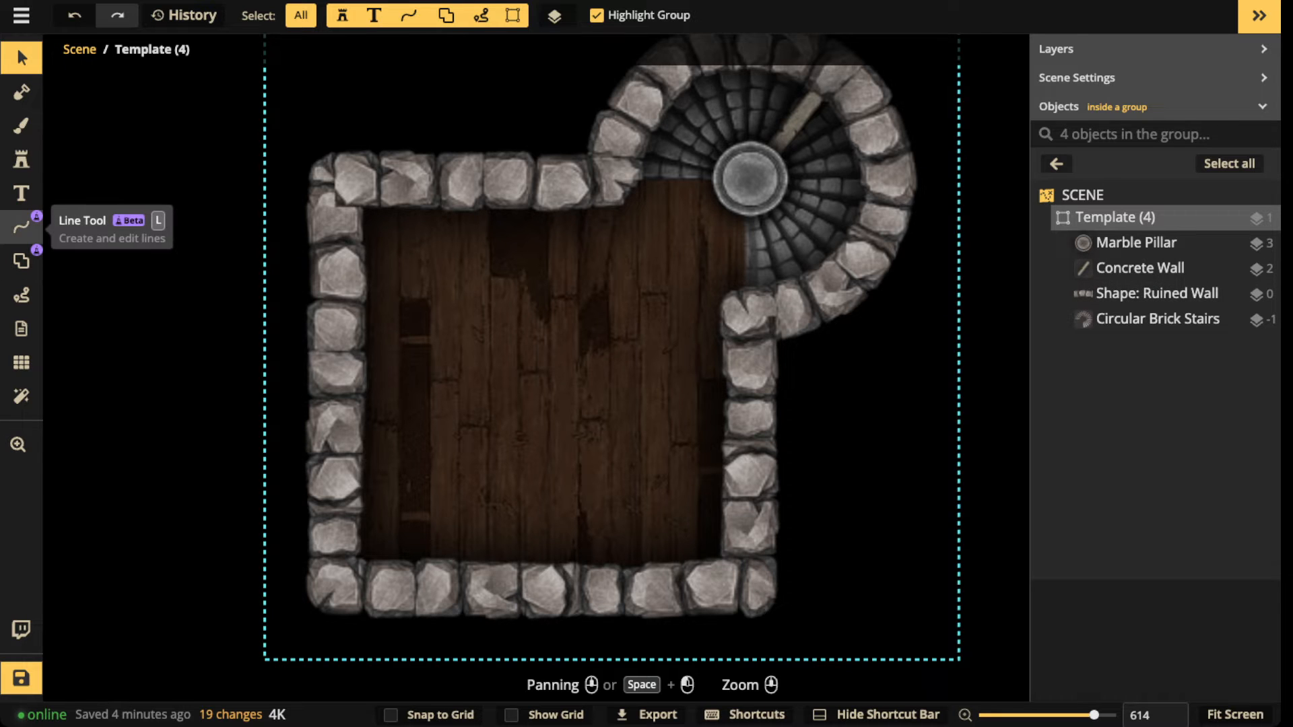
# Step: Add a portal at the lower-right corner of the room's ruined wall and set its width to 23.3
pyautogui.click(21, 261)
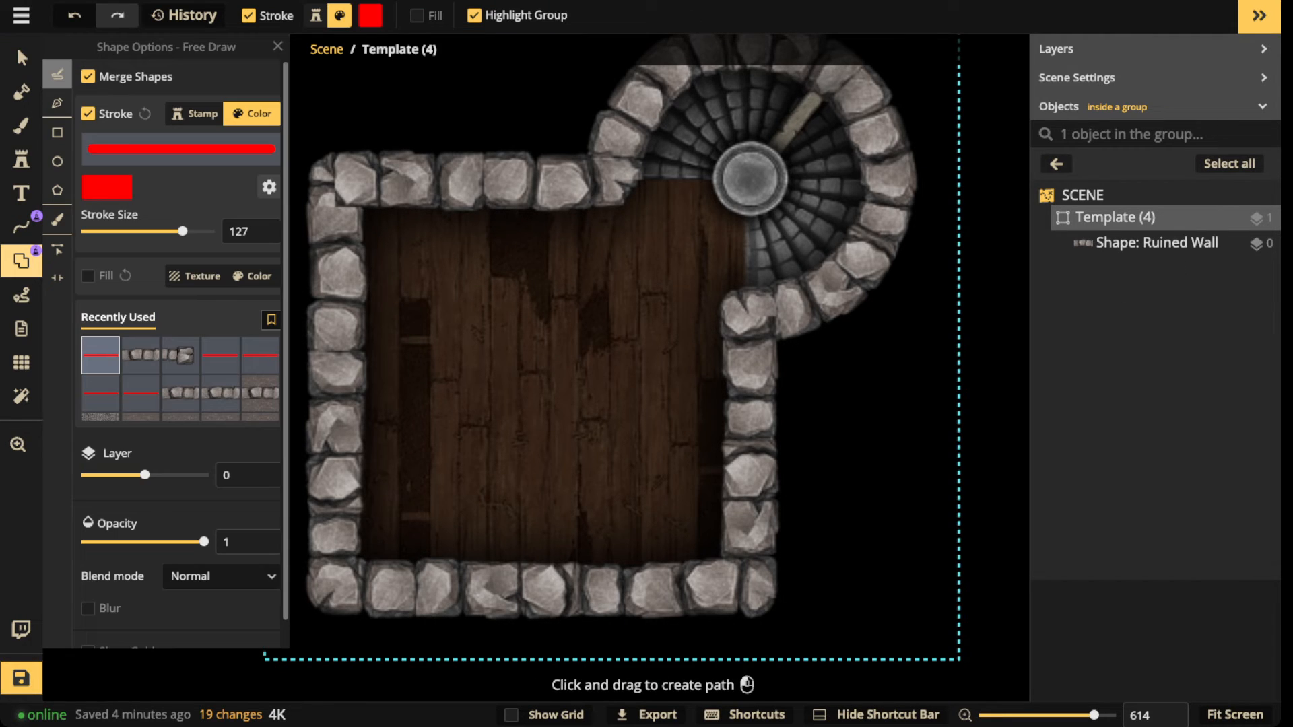
pyautogui.click(57, 278)
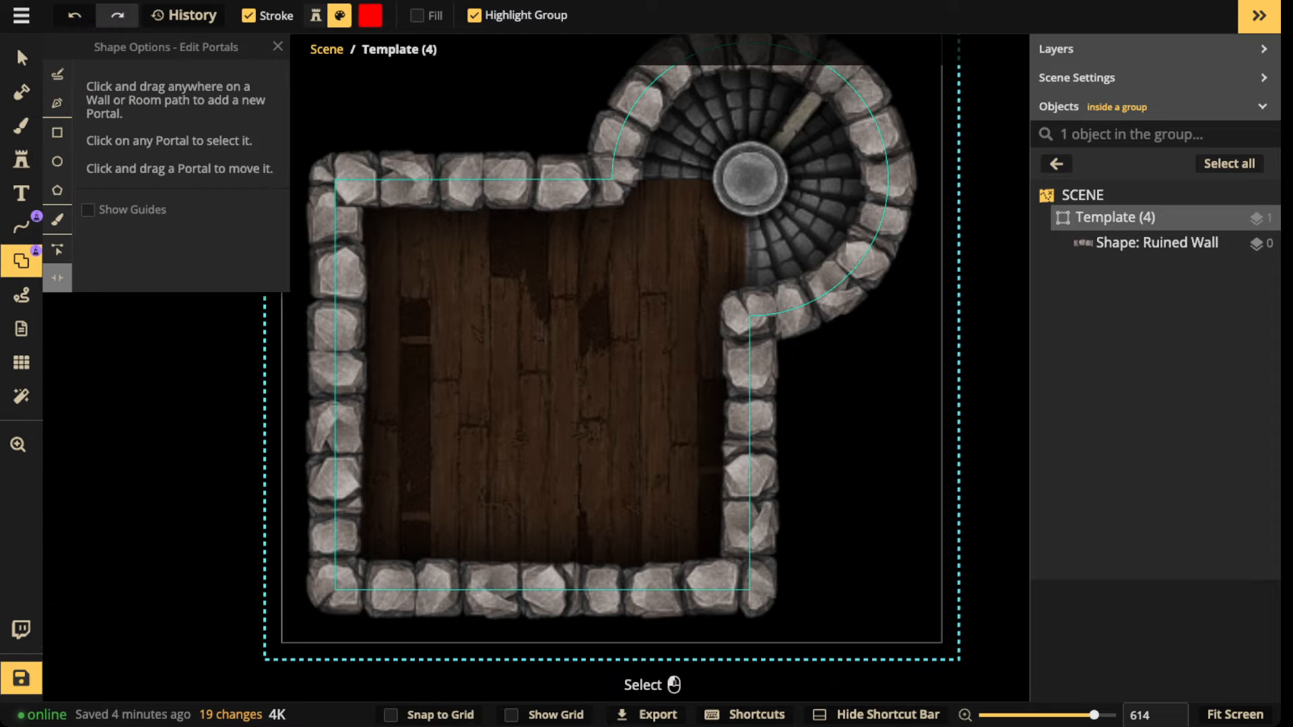
pyautogui.moveTo(746, 590); pyautogui.dragTo(749, 590)
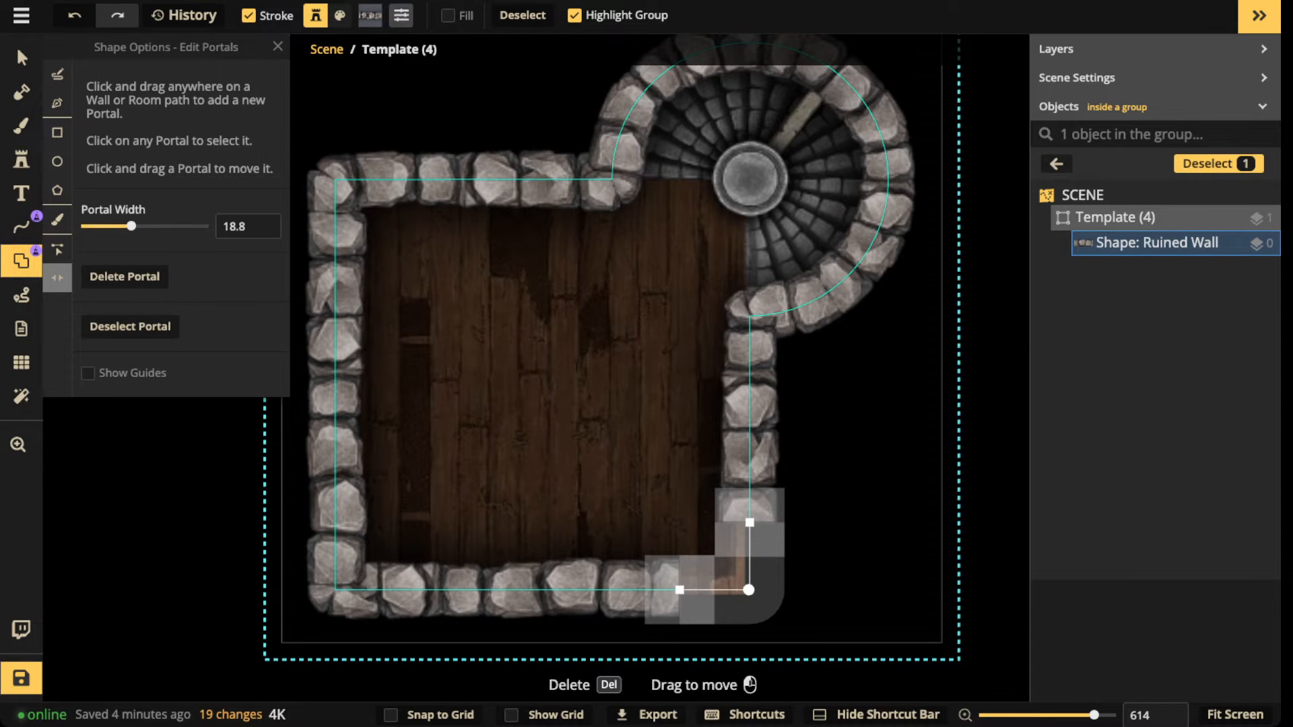
pyautogui.moveTo(131, 227); pyautogui.dragTo(136, 226)
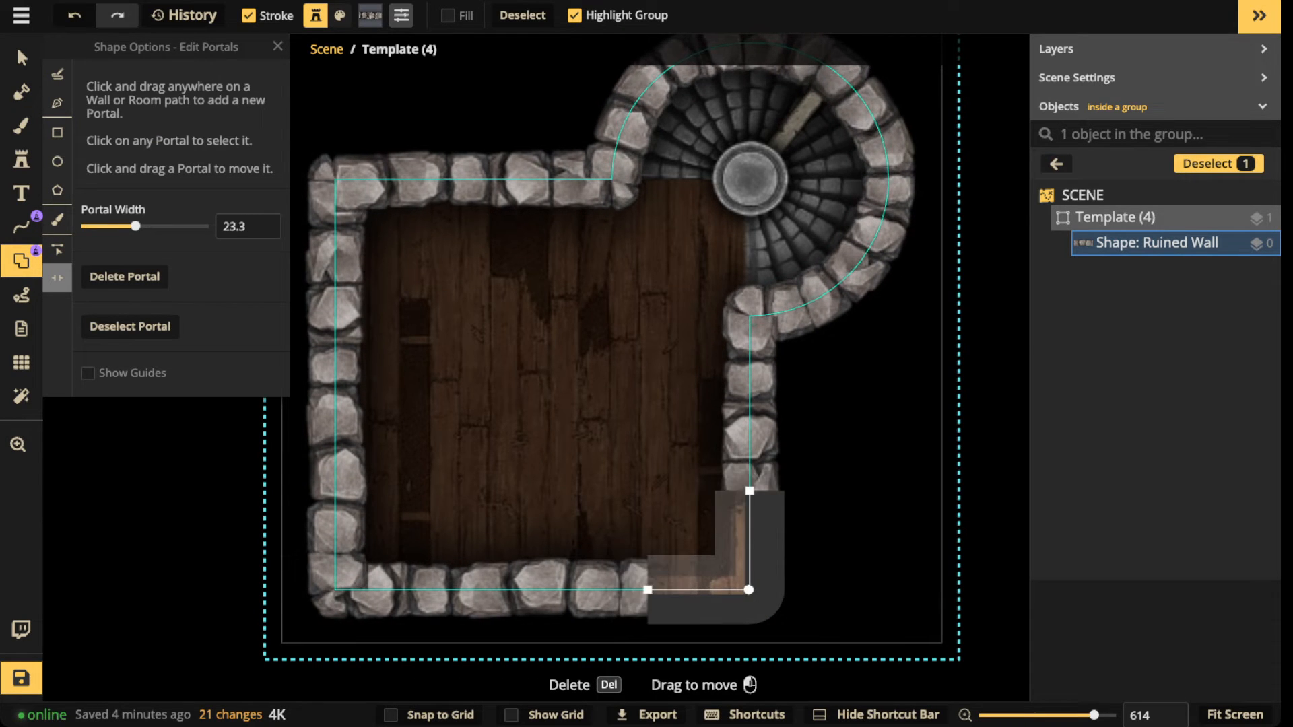
pyautogui.press('Escape')
pyautogui.scroll(-1, 611, 300)
pyautogui.moveTo(612, 300); pyautogui.dragTo(604, 145)
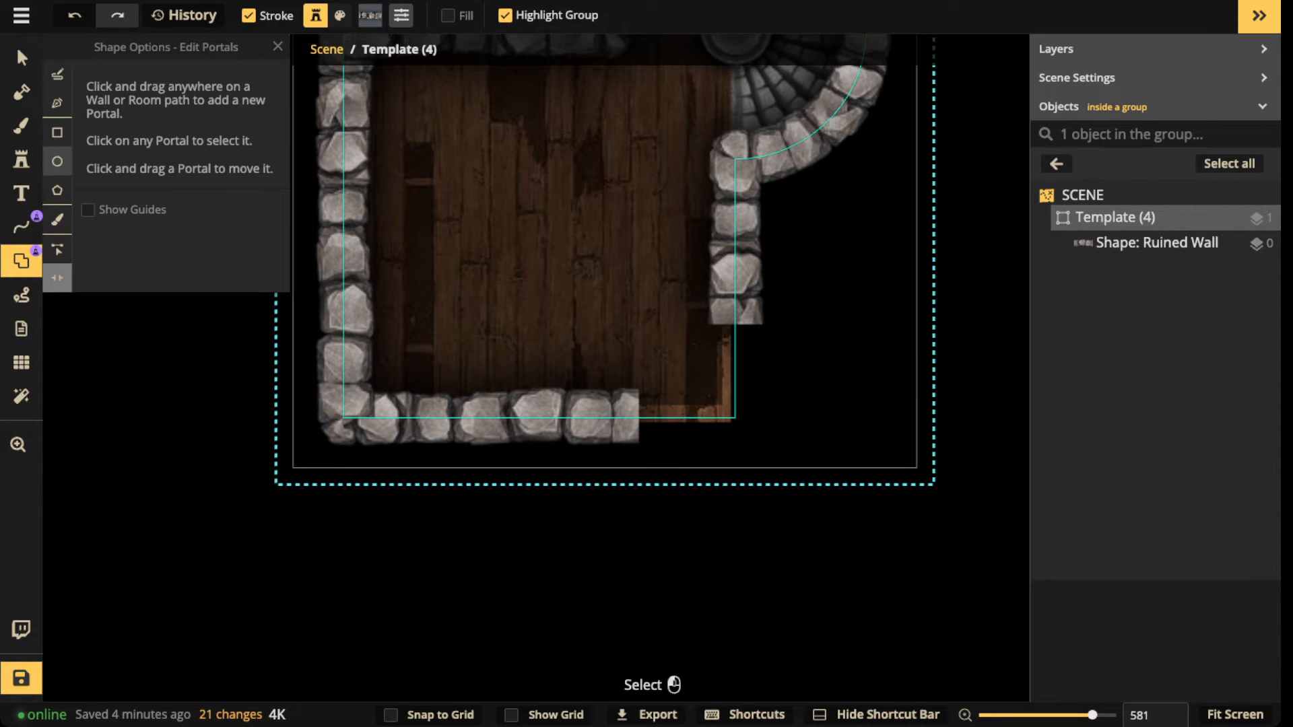
# Step: Search the Fantasy Battlemaps 2.0 stamp catalog for "ruble" and close the catalog
pyautogui.click(21, 159)
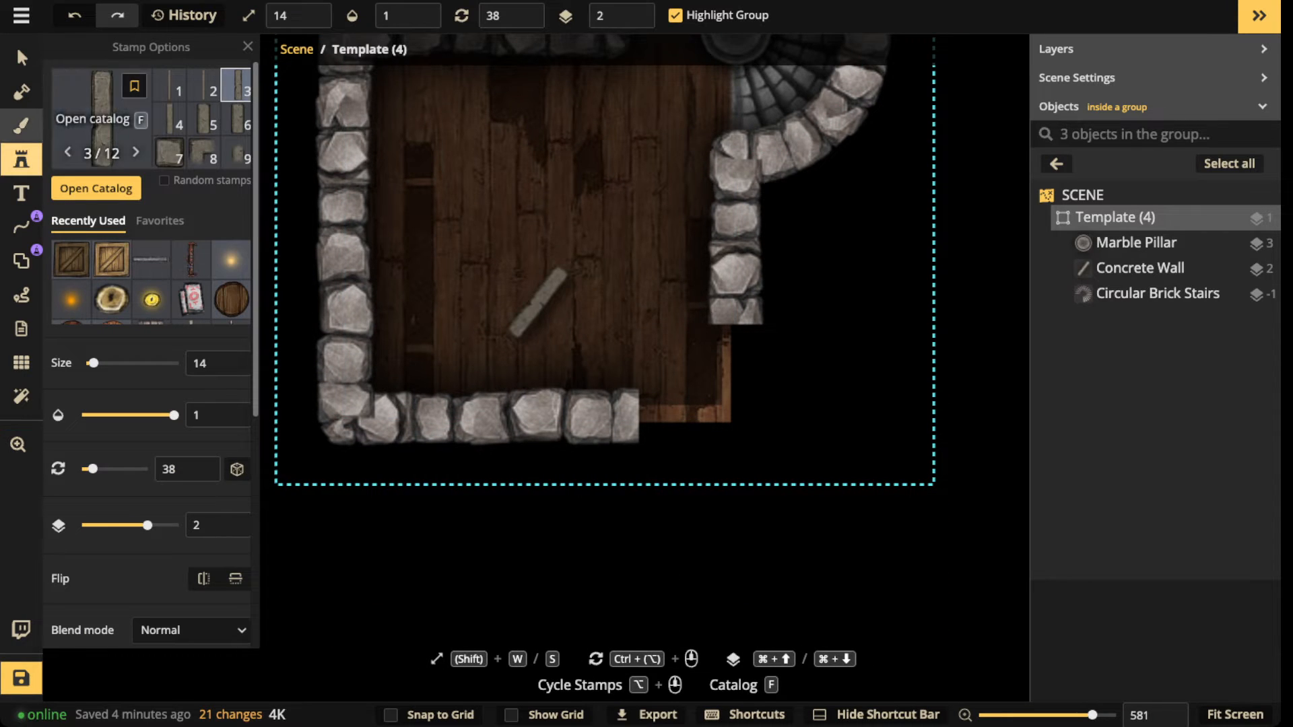
pyautogui.click(21, 125)
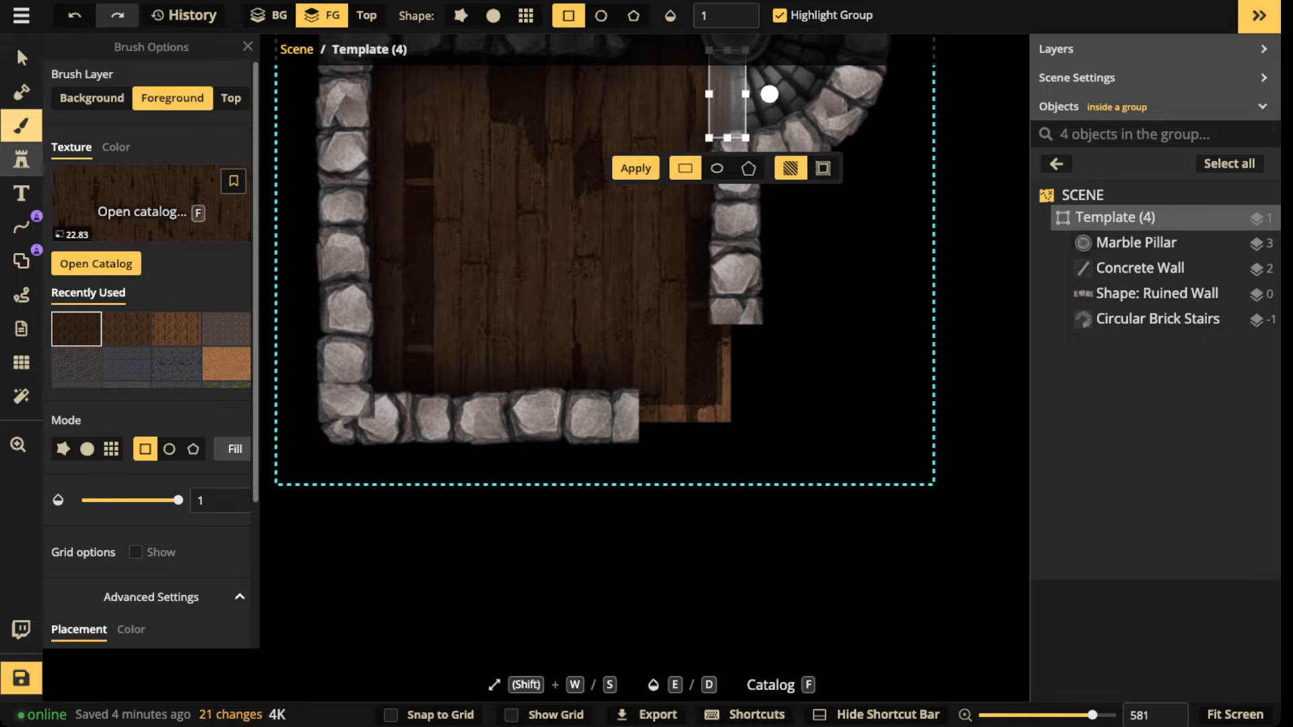
pyautogui.click(22, 160)
pyautogui.click(101, 119)
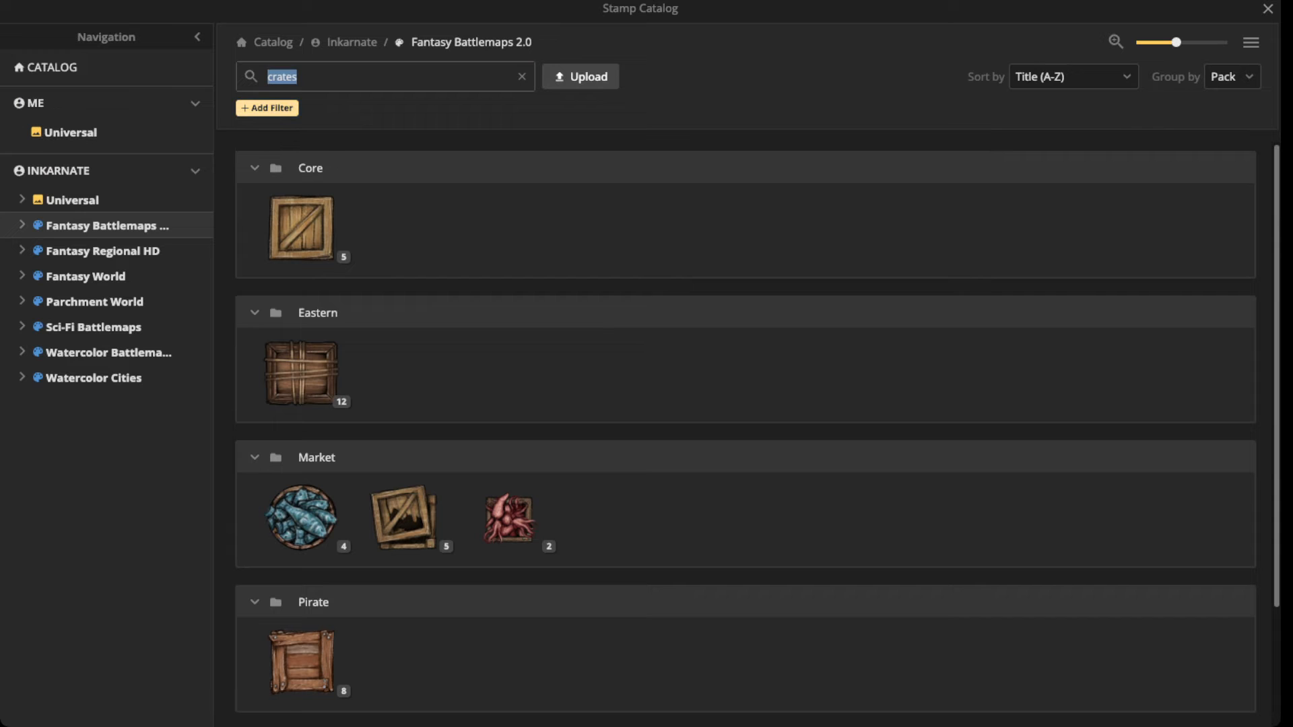
pyautogui.write('ruble')
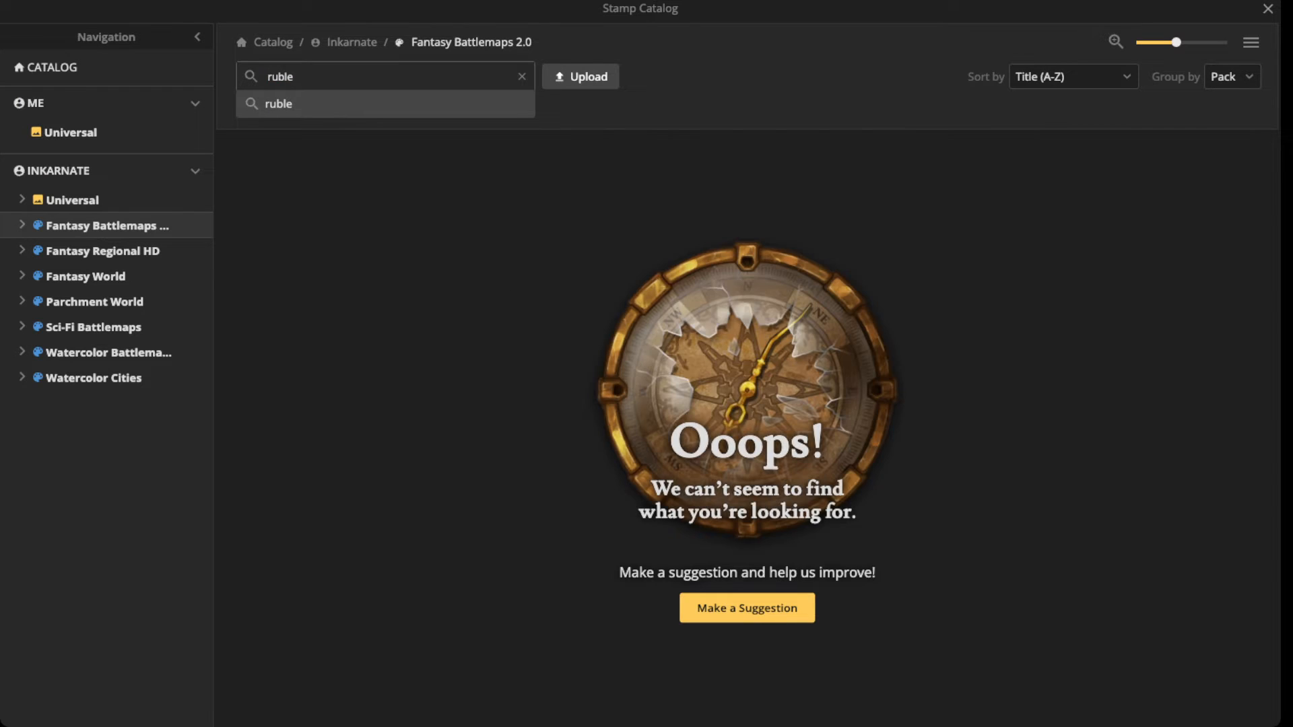
pyautogui.press('Escape')
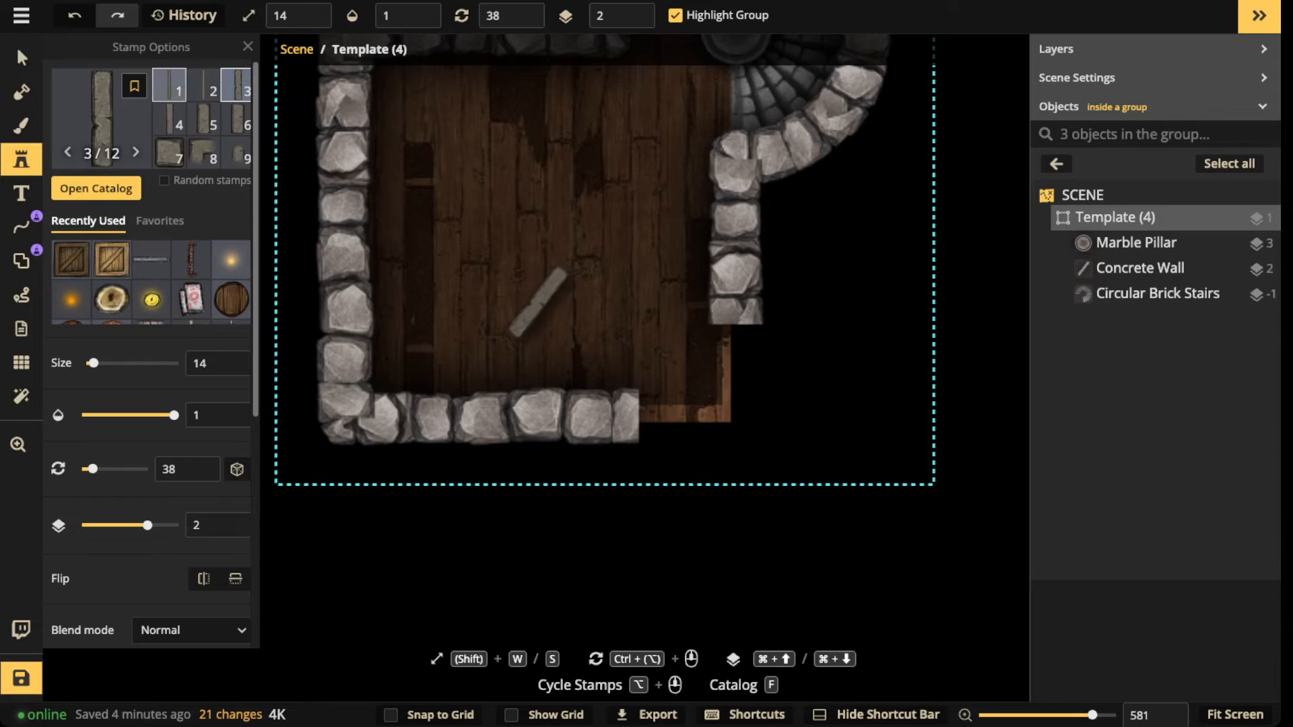
# Step: Search the Fantasy Battlemaps 2.0 stamp catalog for "rubble" and choose the scattered dark rubble cluster from the Gothic Horror pack
pyautogui.press('f')
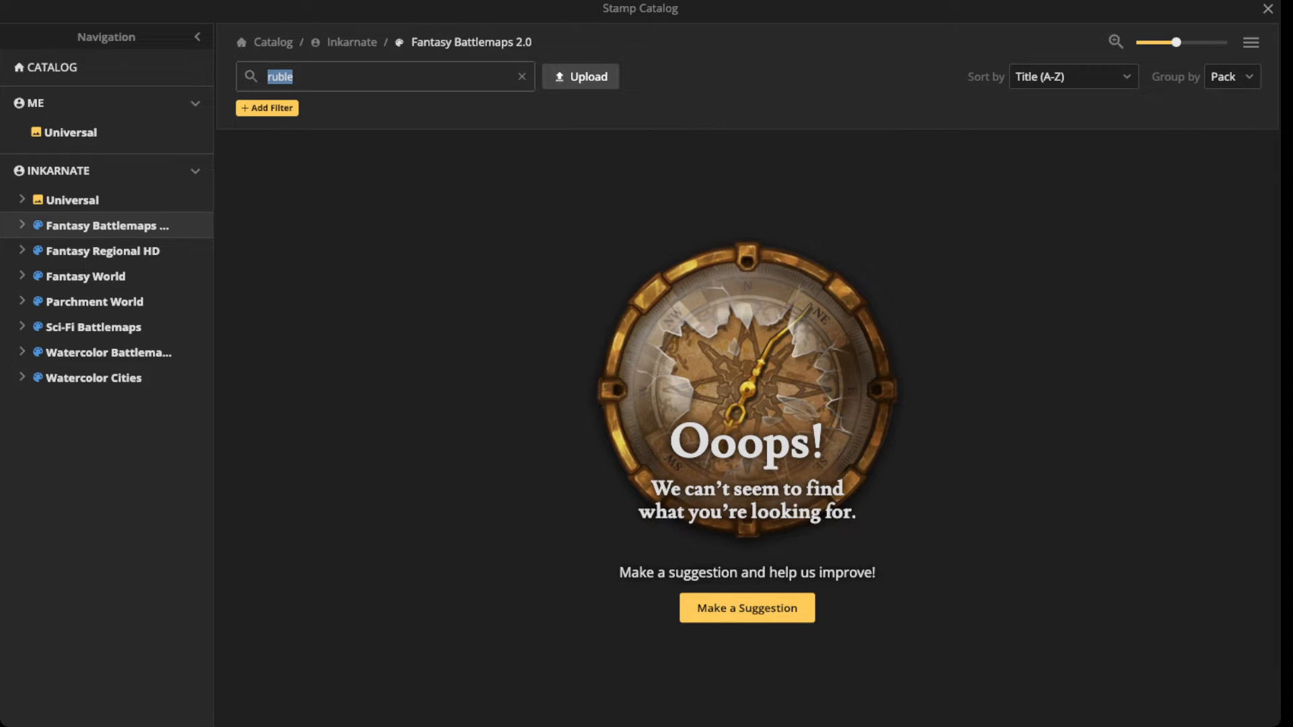
pyautogui.click(284, 76)
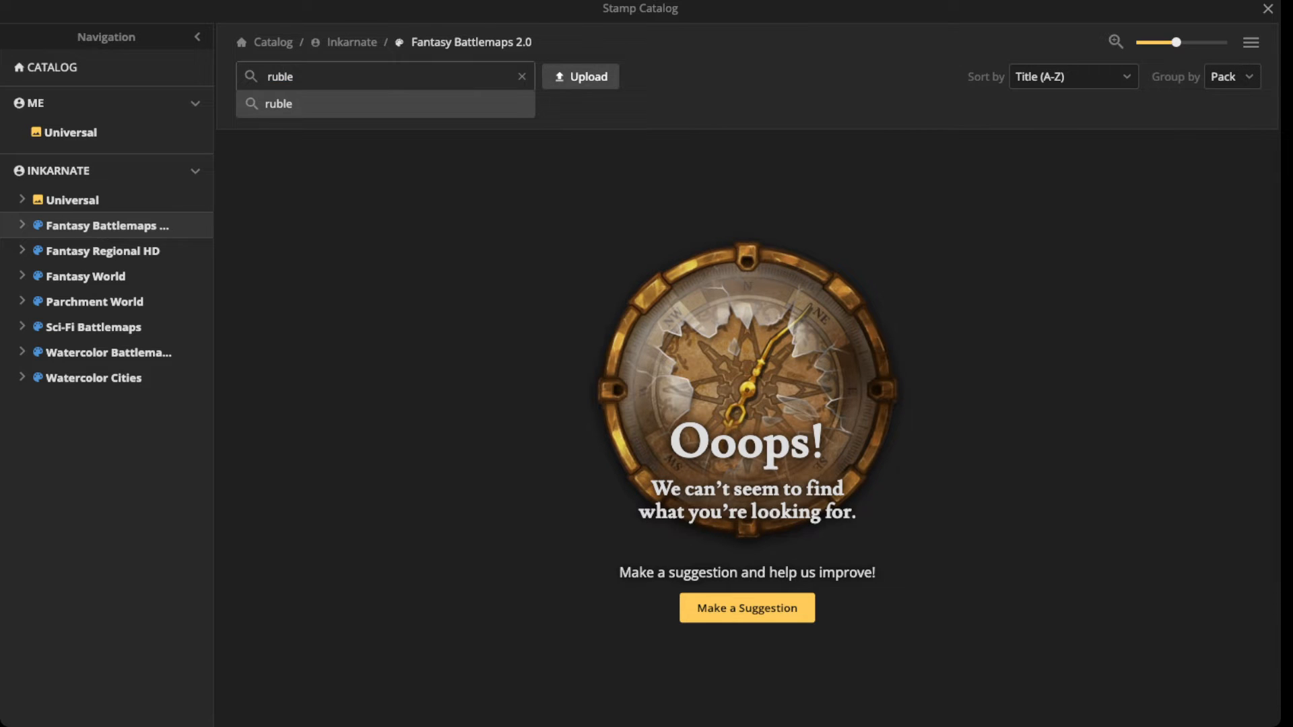
pyautogui.press('Return')
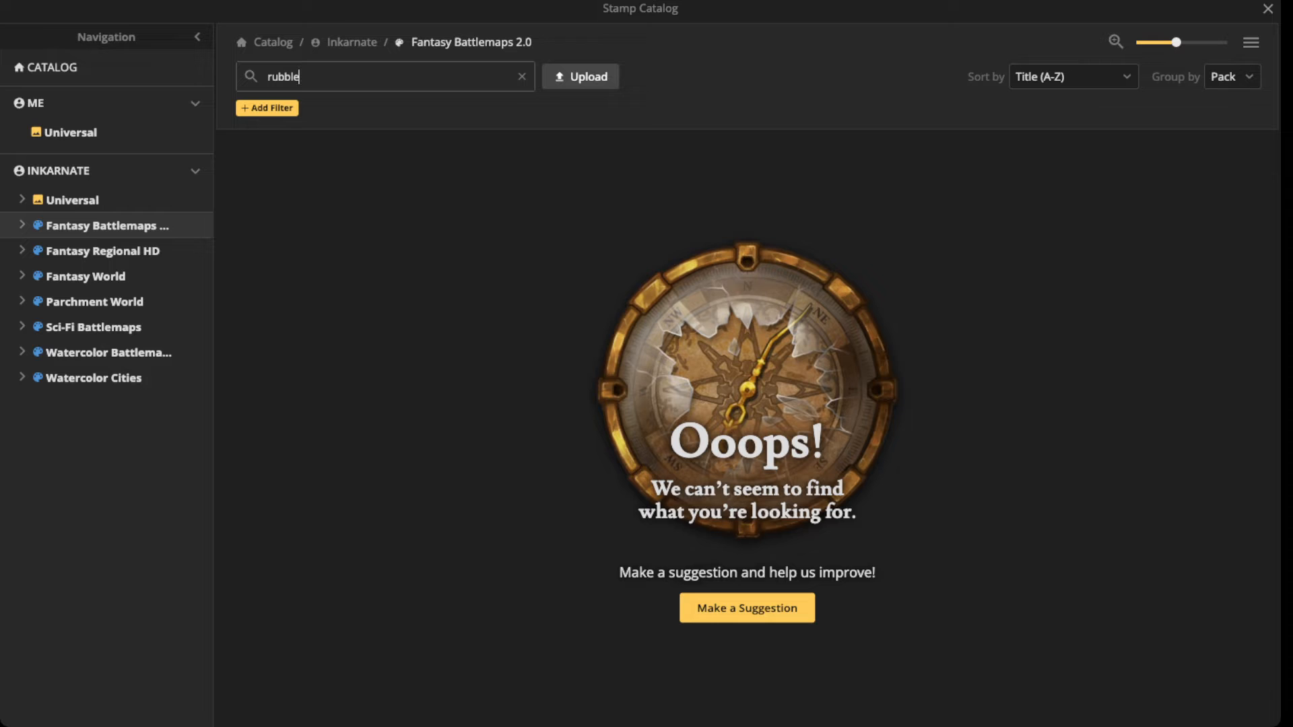
pyautogui.press('Escape')
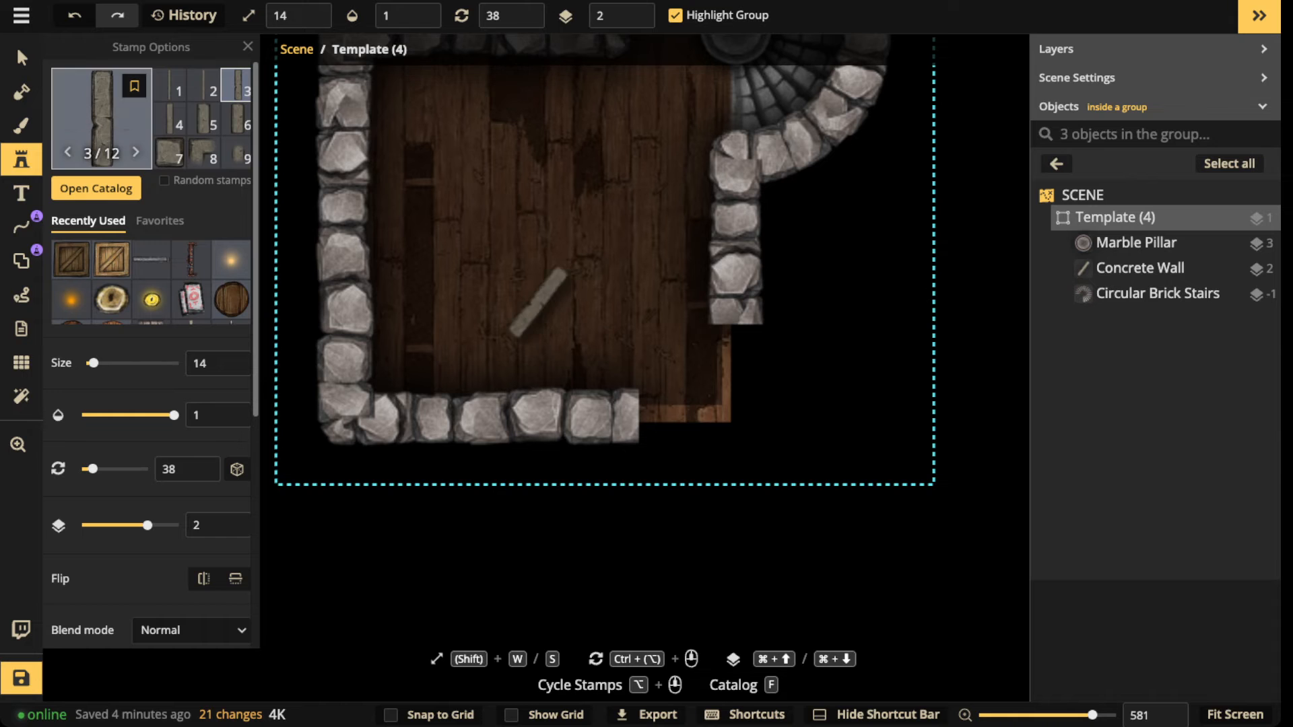
pyautogui.press('f')
pyautogui.click(522, 77)
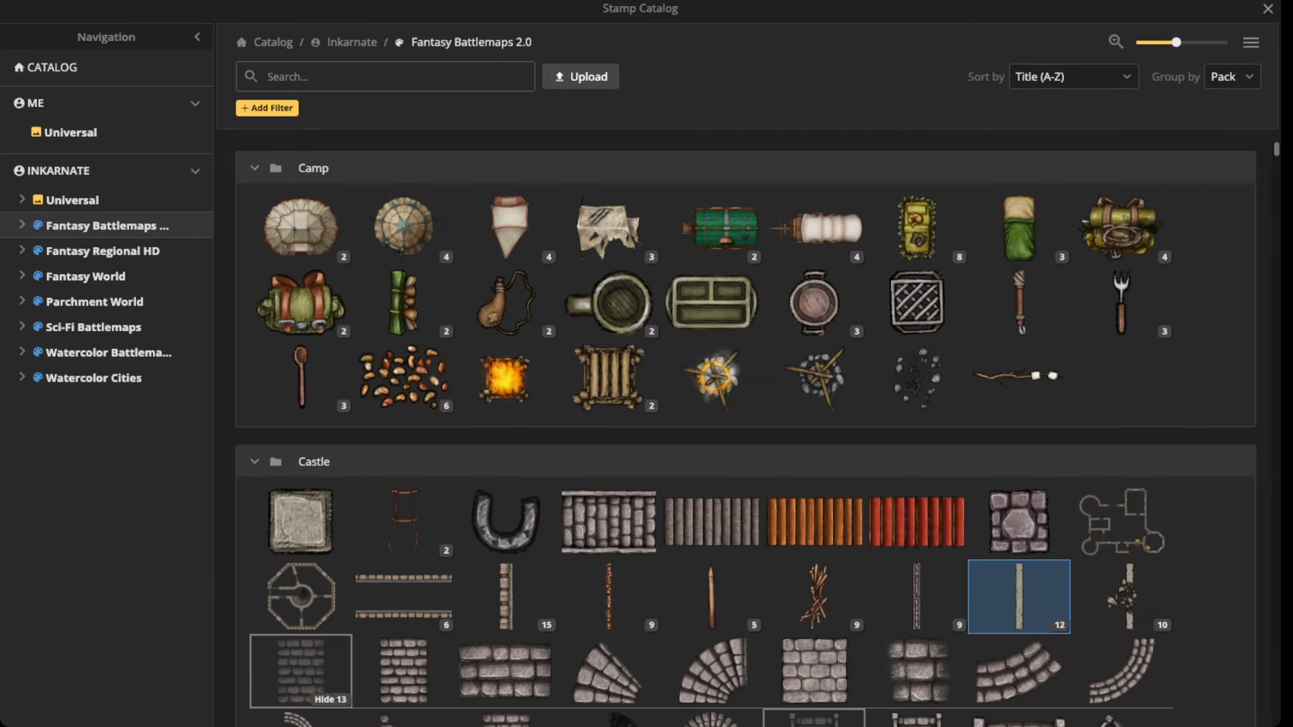
pyautogui.write('rubble')
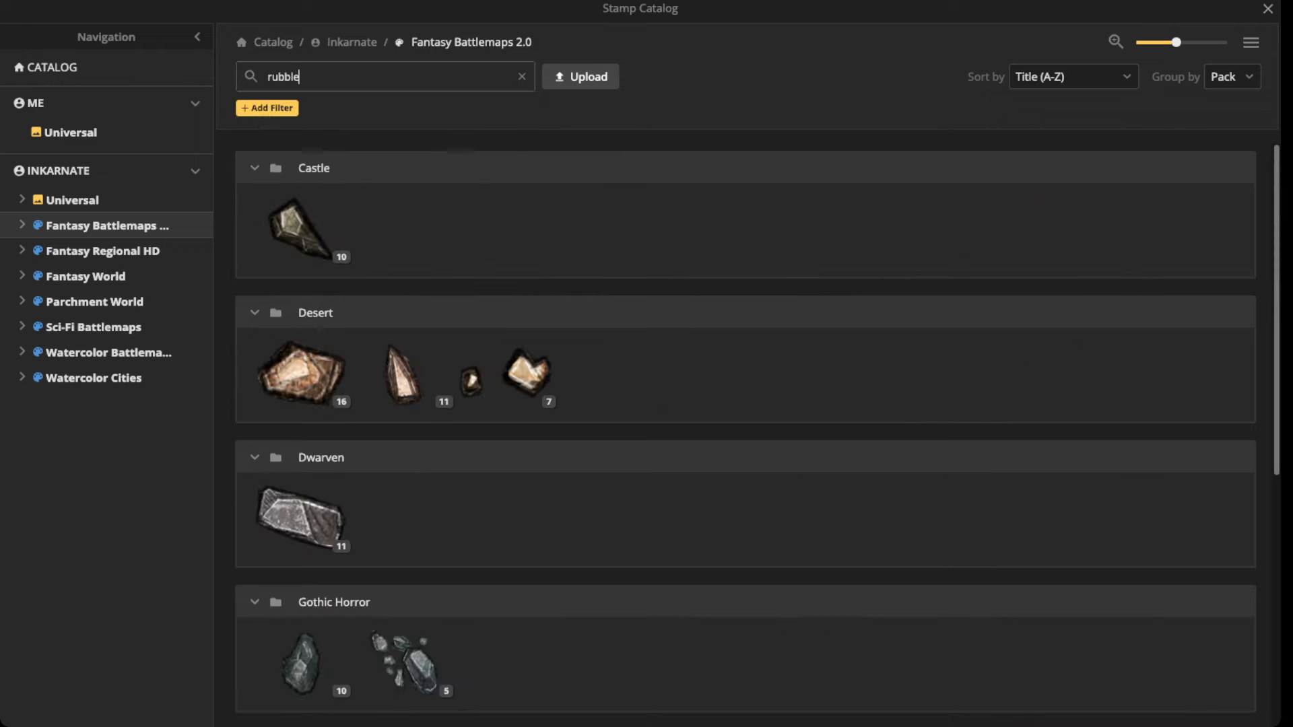
pyautogui.click(404, 664)
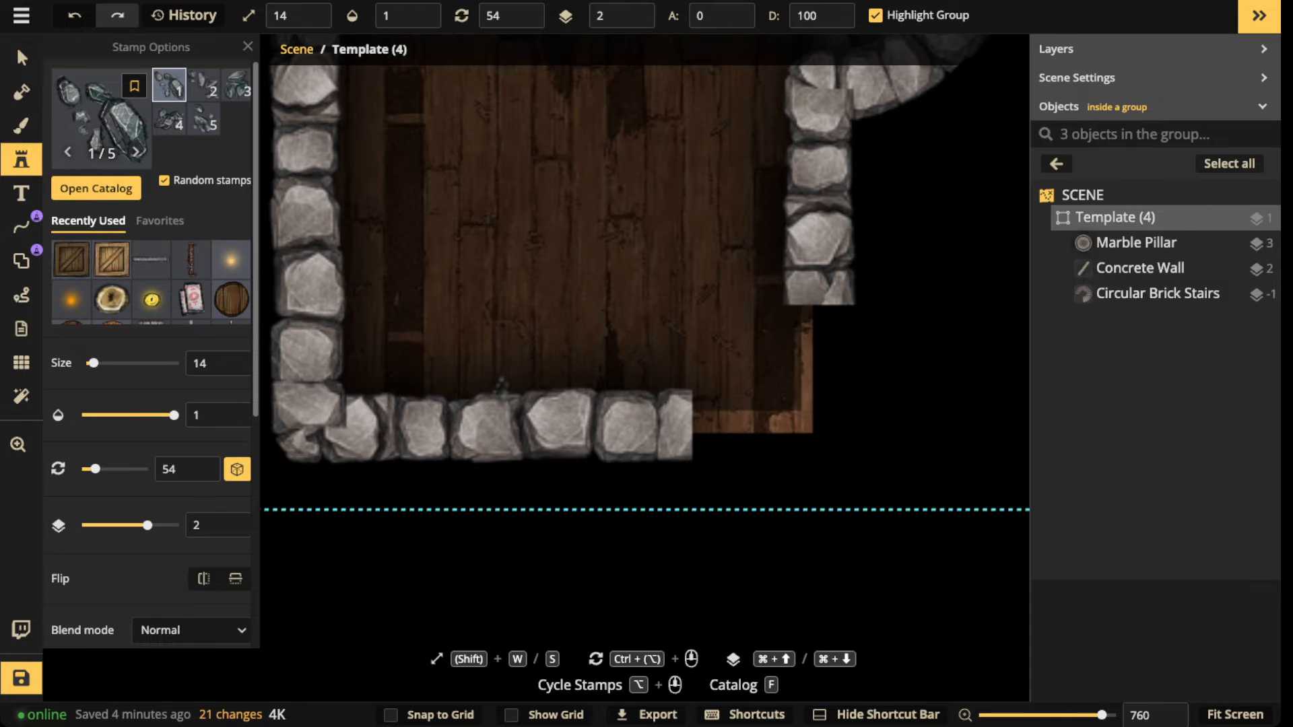
# Step: Stamp rubble clusters at size 64 and saturation 39 over the broken ends of the room's lower and right-hand walls
pyautogui.press('w')
pyautogui.press('w')
pyautogui.press('w')
pyautogui.scroll(-6, 169, 431)
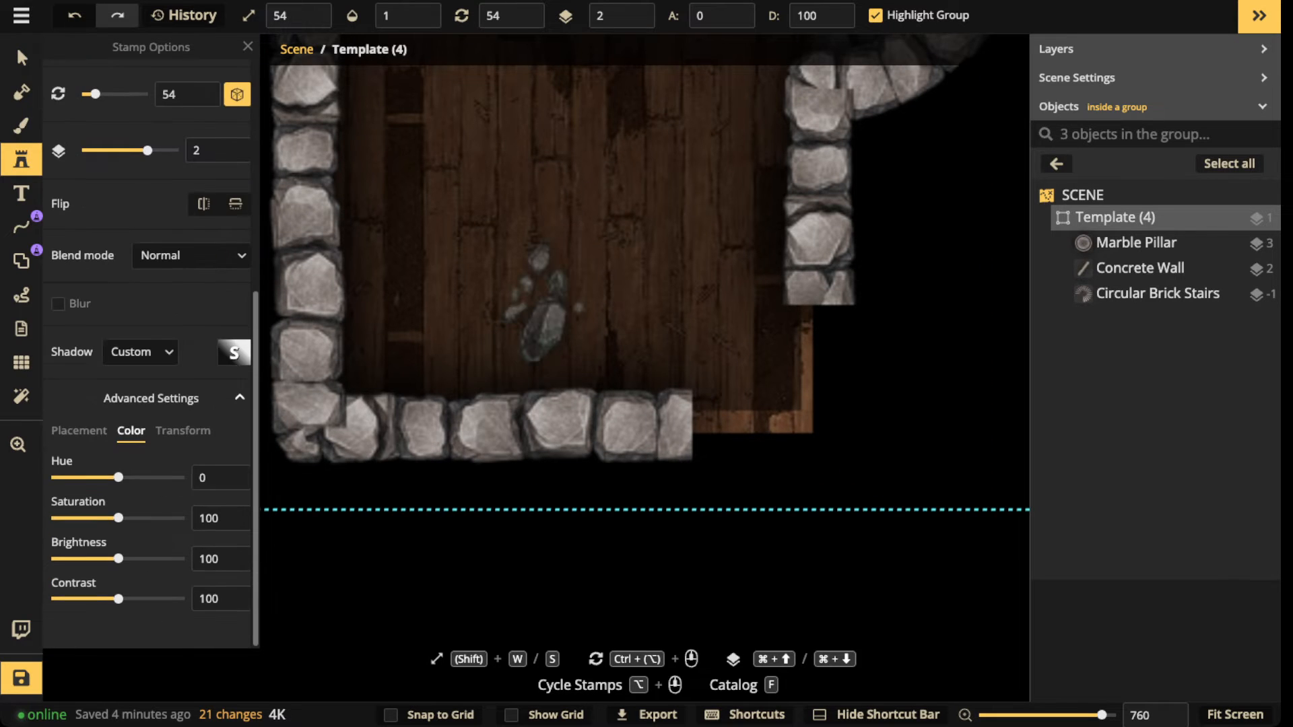
pyautogui.moveTo(119, 518); pyautogui.dragTo(87, 518)
pyautogui.scroll(-1, 745, 408)
pyautogui.press('w')
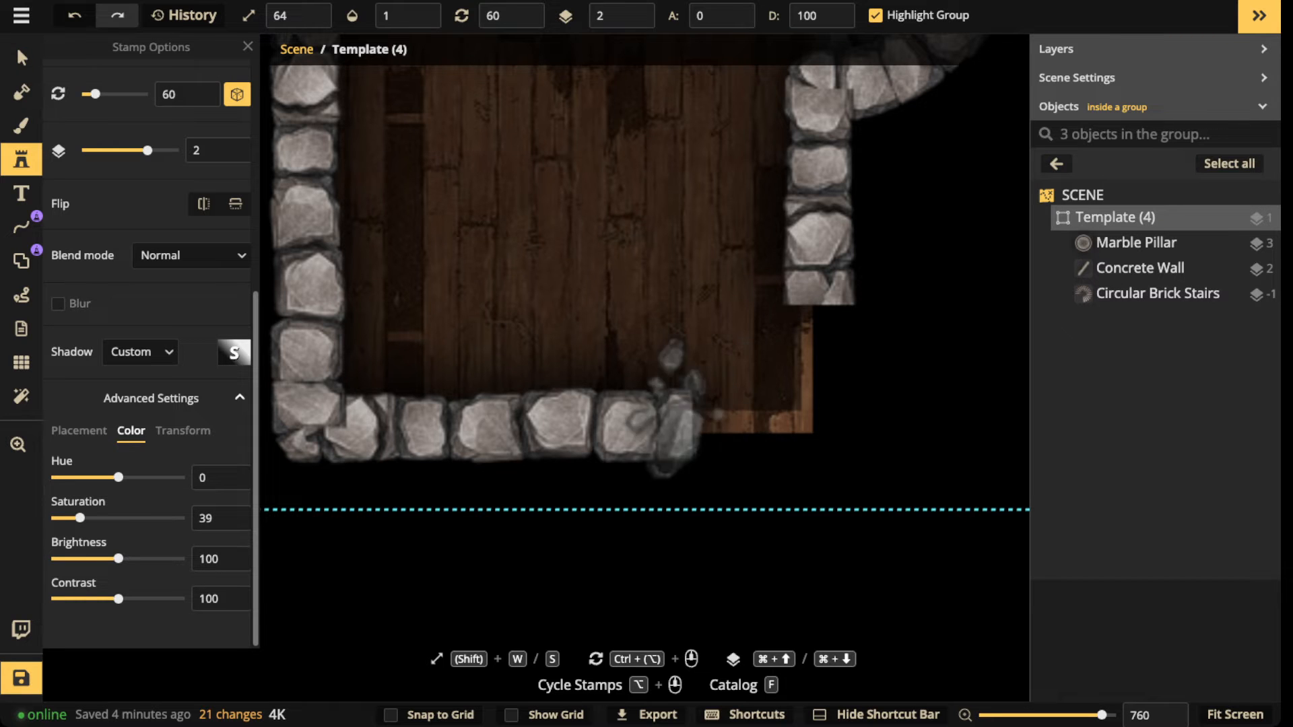
pyautogui.scroll(-4, 693, 428)
pyautogui.click(683, 431)
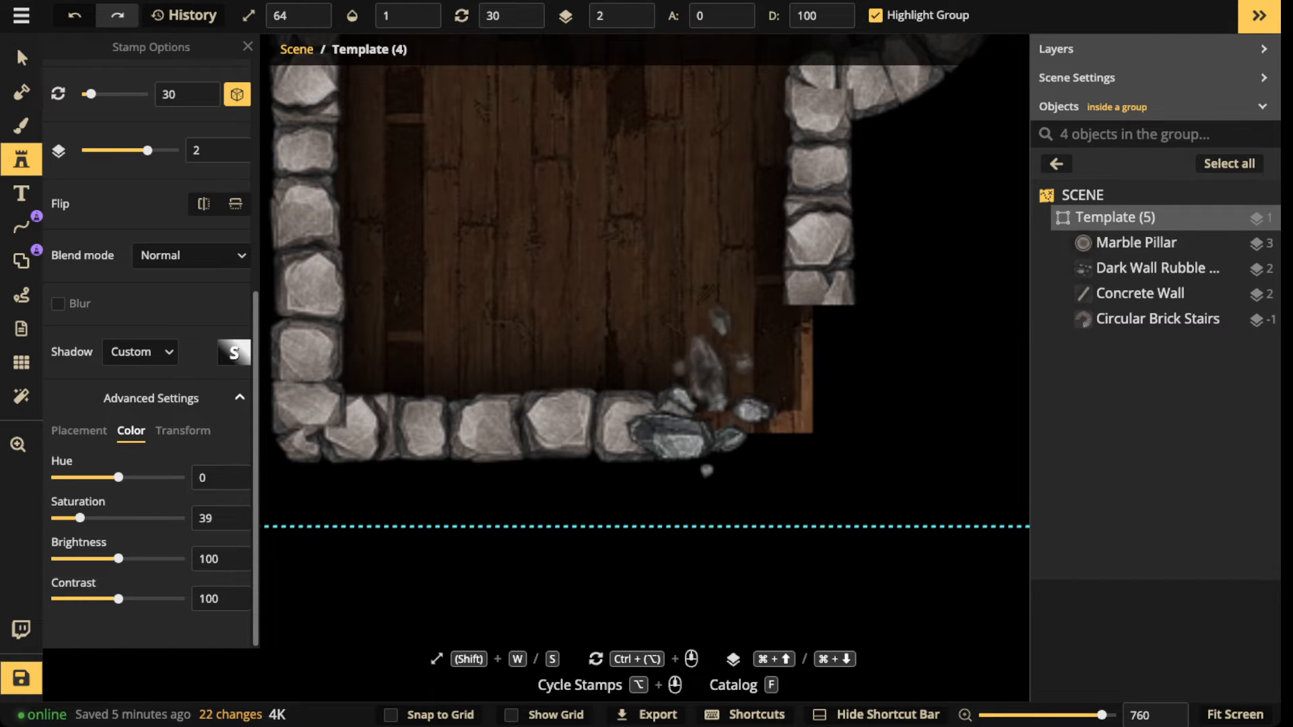
pyautogui.click(810, 302)
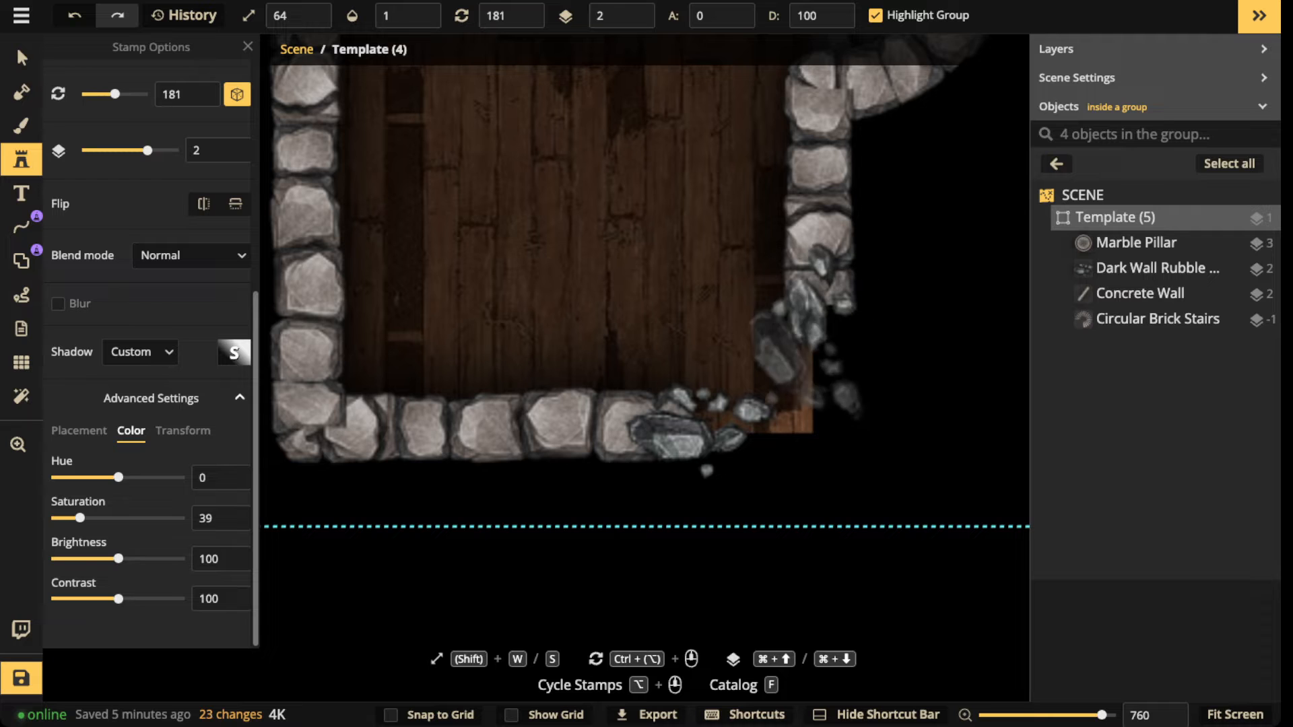
# Step: Fill the gap at the broken corner with darker rubble clusters on layer 0 at brightness 57, varying their rotation
pyautogui.scroll(-4, 789, 378)
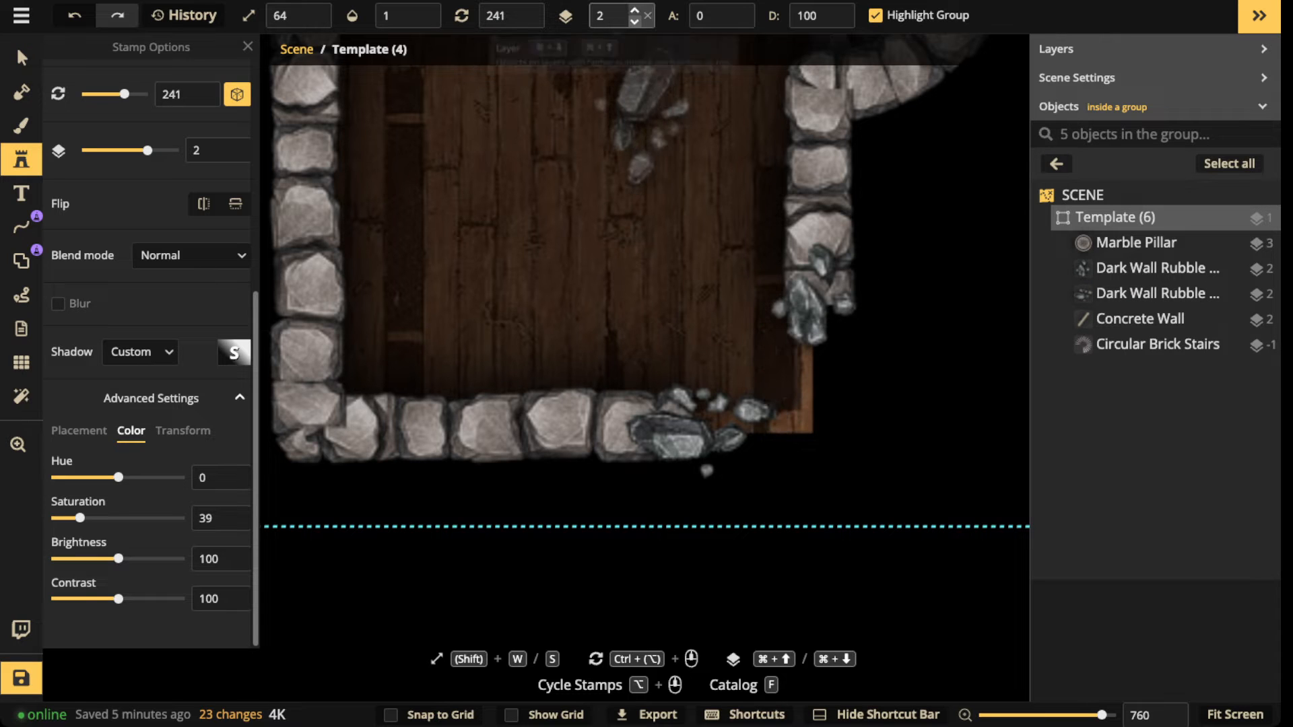
pyautogui.press('super+Down')
pyautogui.press('super+Down')
pyautogui.moveTo(118, 558); pyautogui.dragTo(90, 559)
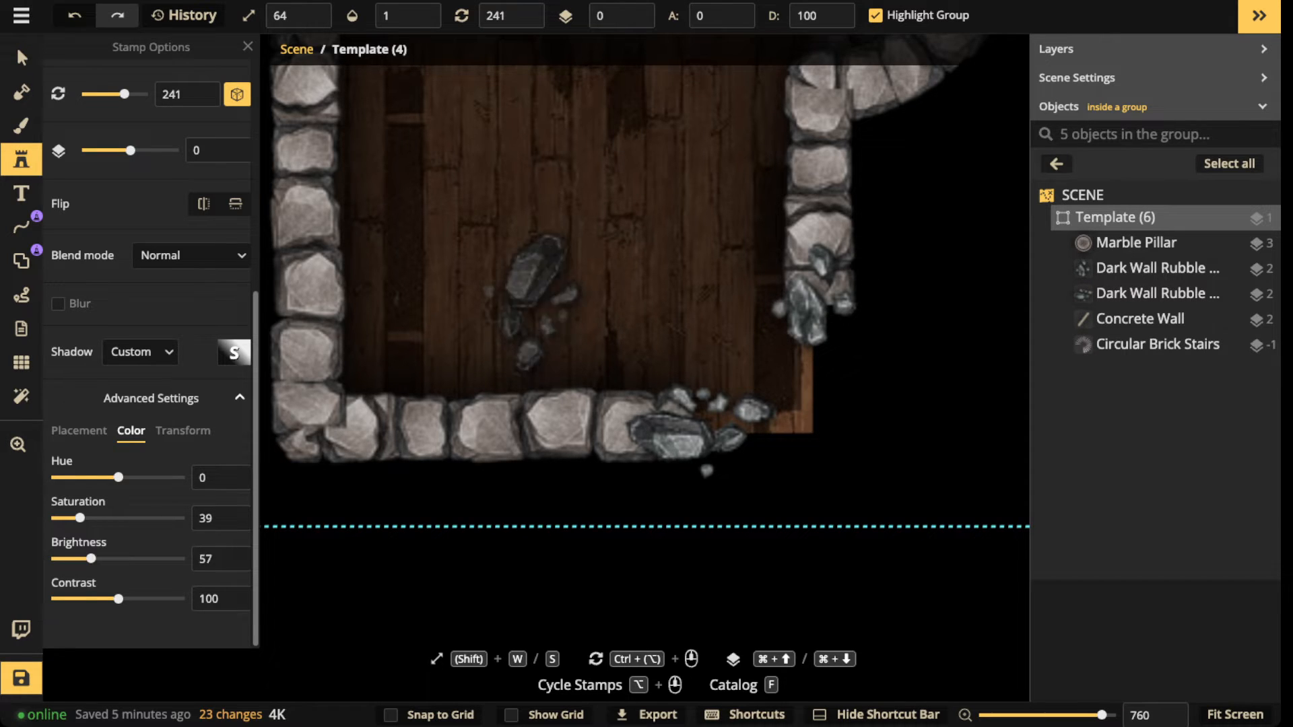
pyautogui.scroll(13, 789, 378)
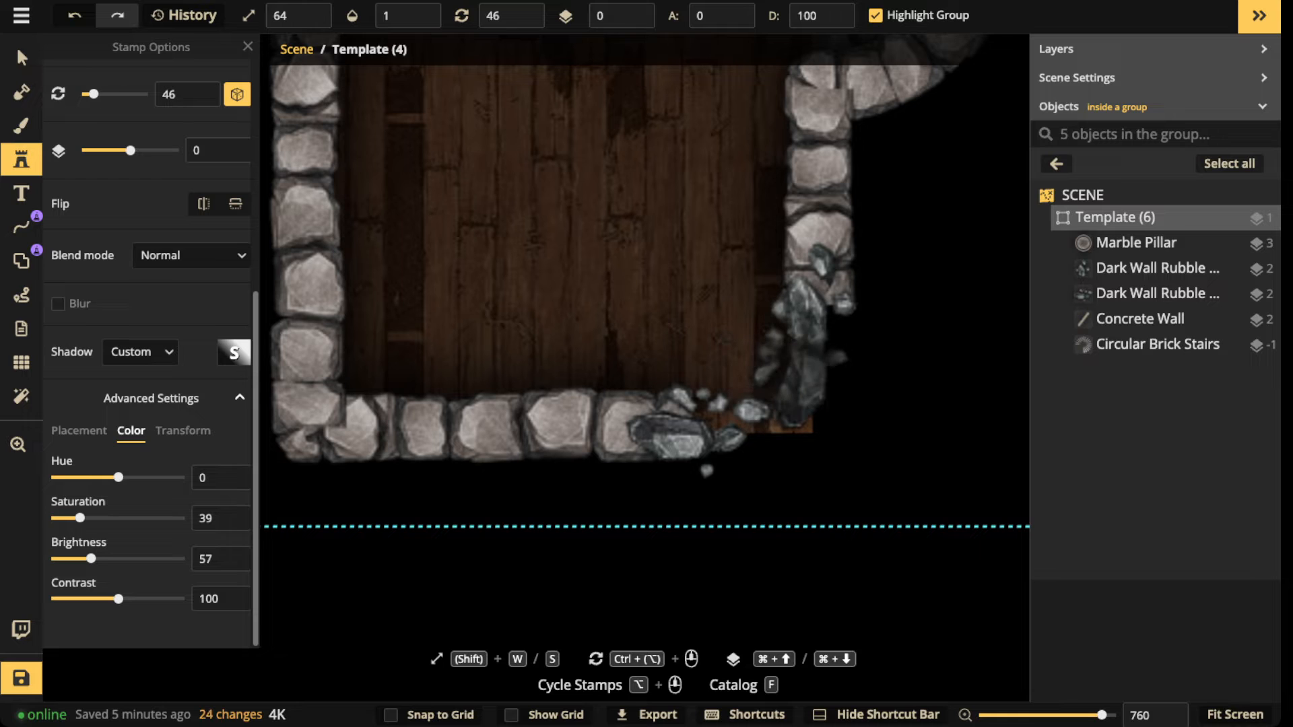
pyautogui.click(795, 374)
pyautogui.scroll(-5, 778, 405)
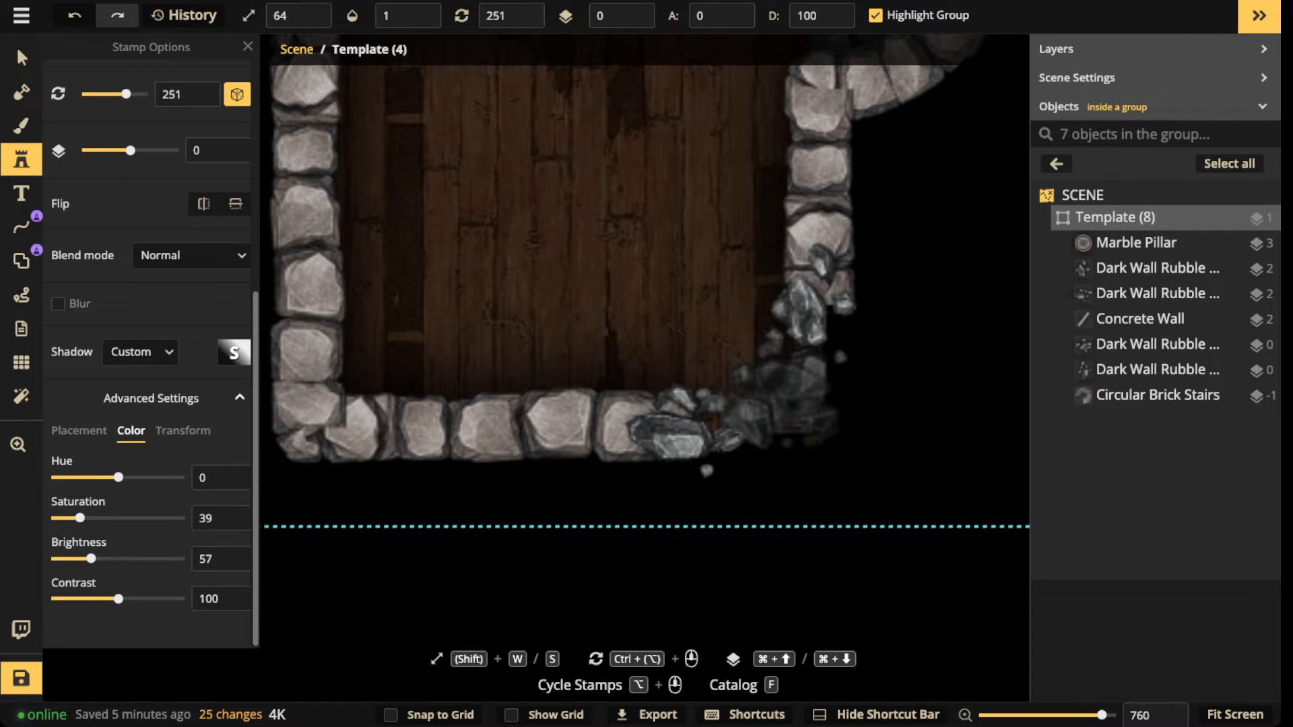
pyautogui.click(787, 402)
pyautogui.click(706, 403)
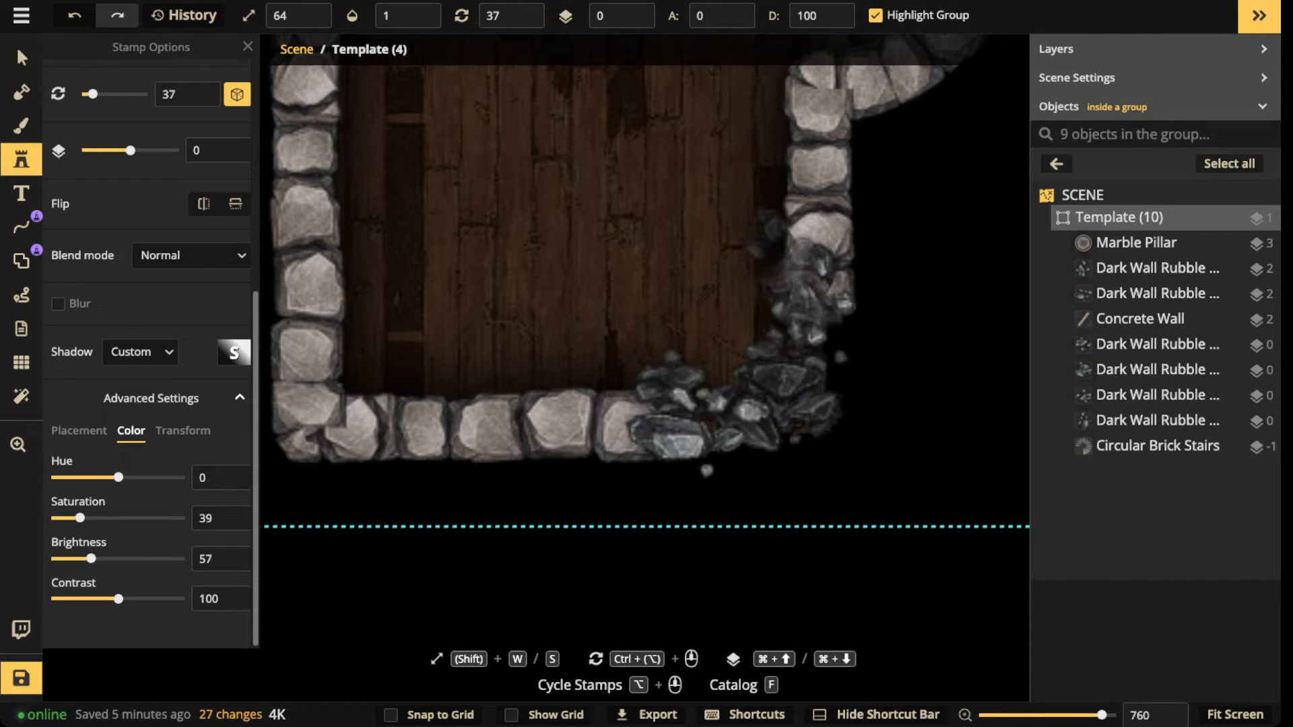
# Step: Move the rubble cluster beside the lower wall's broken end to layer -2 and nudge the right-hand wall's cluster slightly upward
pyautogui.click(22, 58)
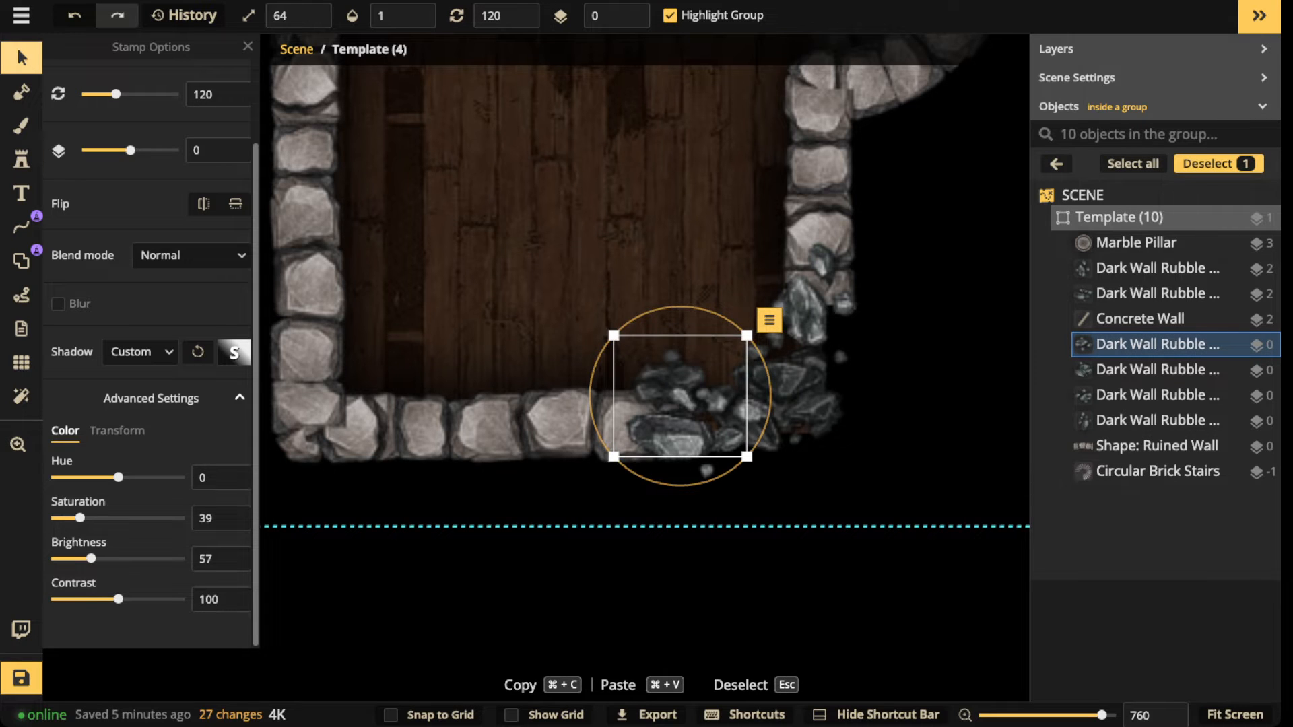
pyautogui.click(630, 21)
pyautogui.click(630, 20)
pyautogui.click(801, 387)
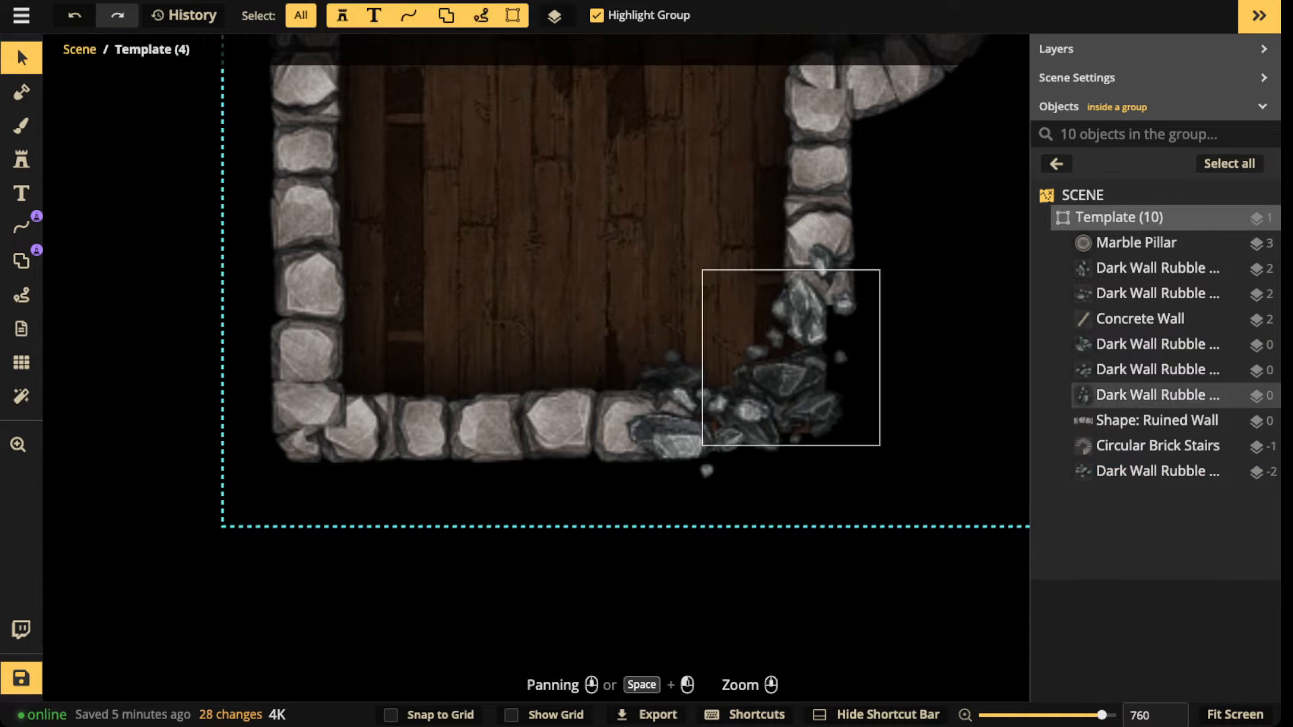
pyautogui.moveTo(806, 311); pyautogui.dragTo(807, 306)
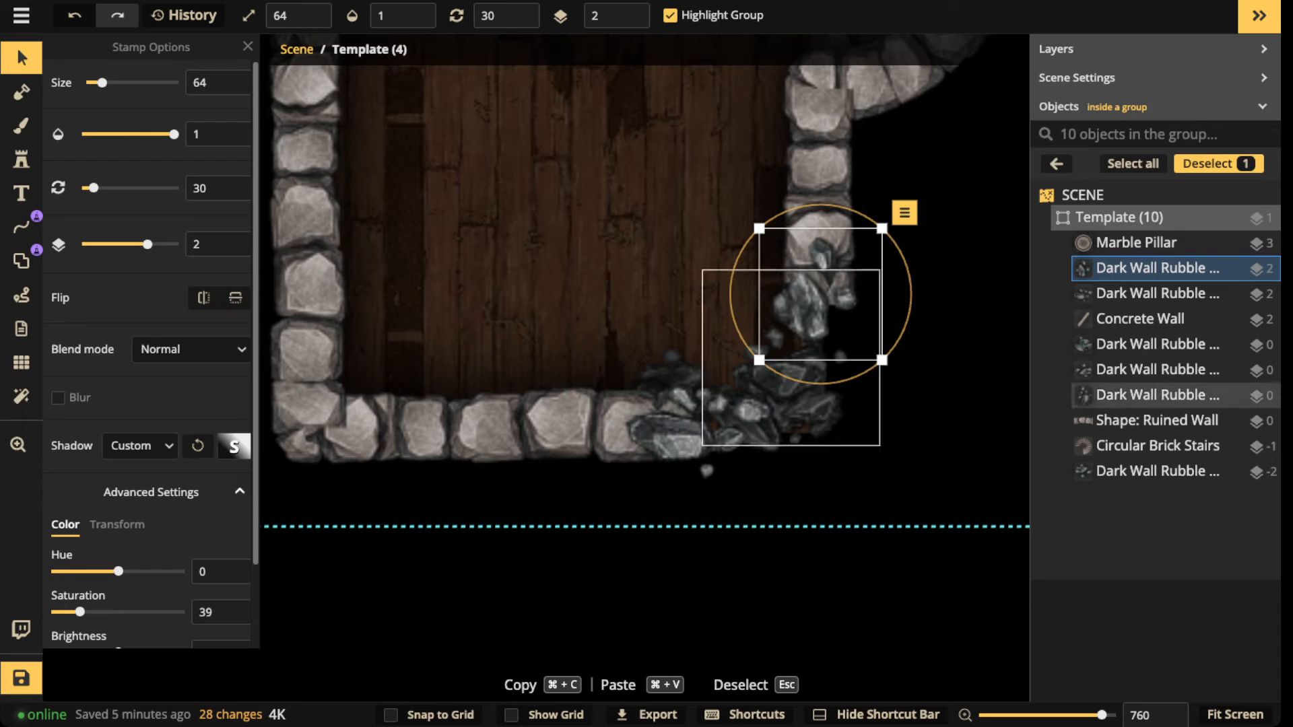
pyautogui.click(772, 404)
# Step: Stamp another dark rubble cluster on layer 0 against the inner side of the right-hand wall's broken end
pyautogui.click(22, 161)
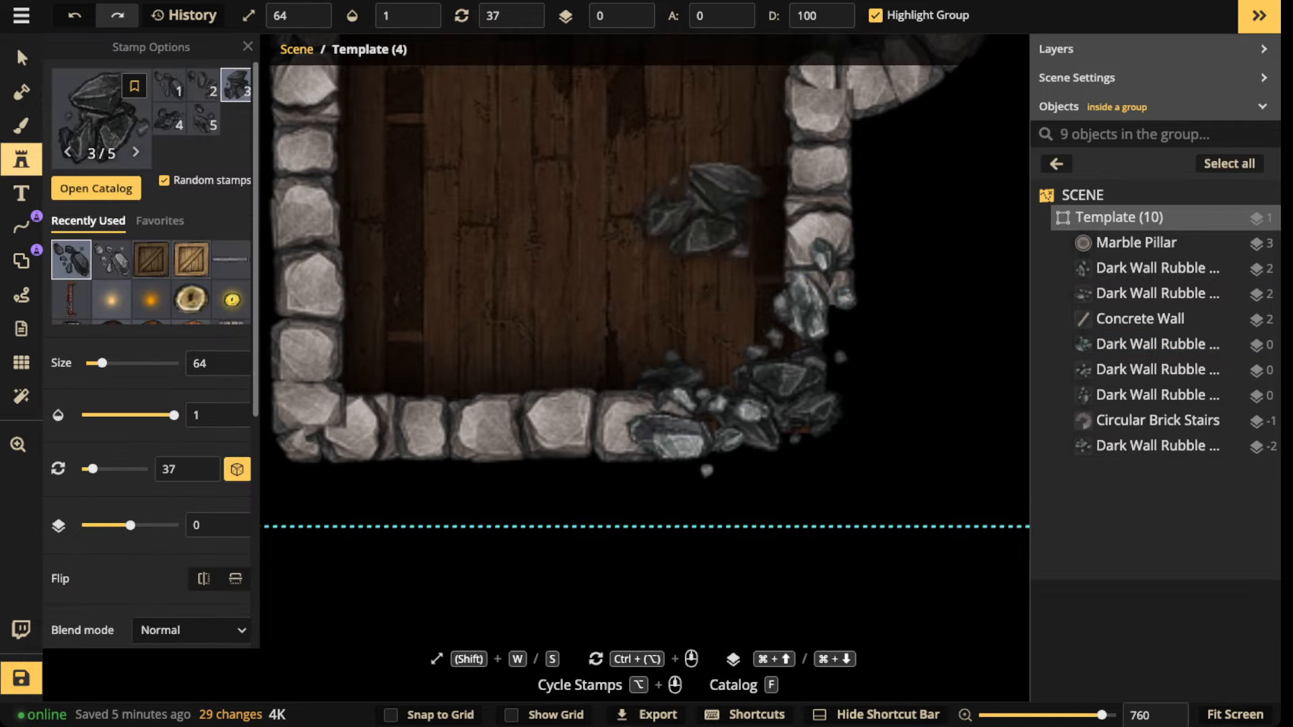
pyautogui.scroll(-5, 788, 297)
pyautogui.click(789, 308)
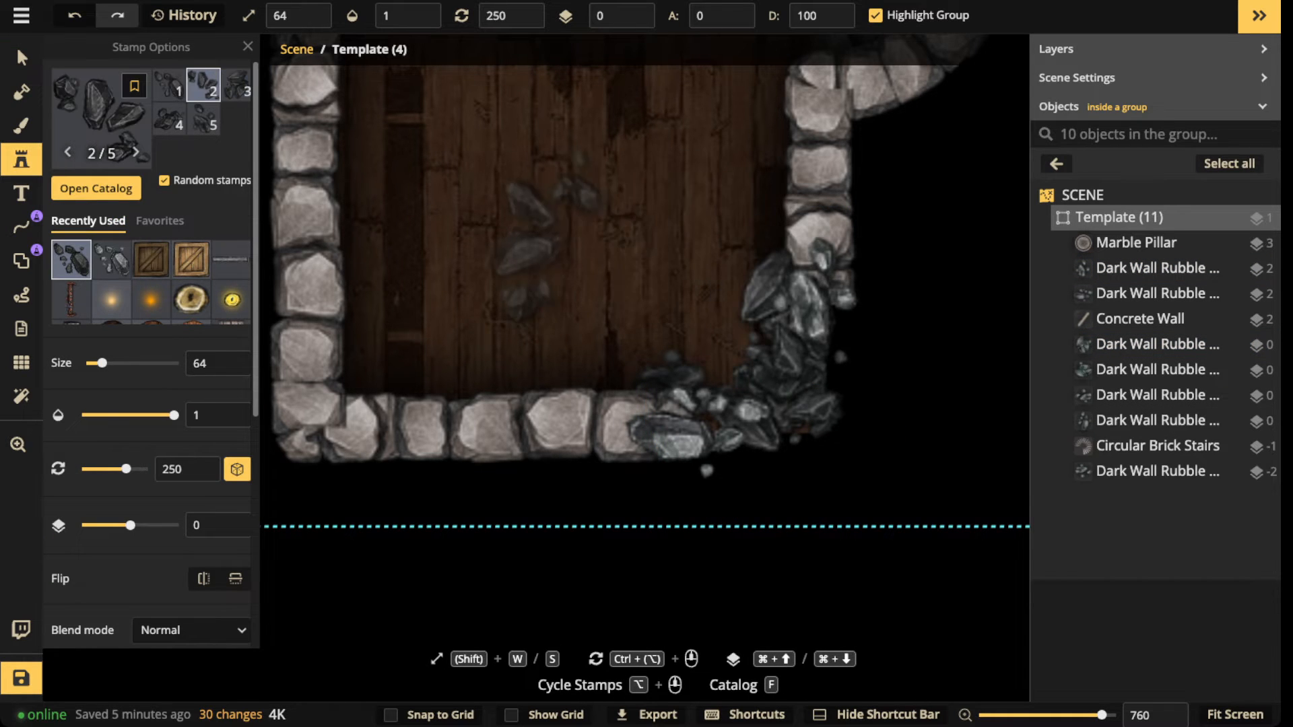
pyautogui.scroll(-3, 691, 192)
# Step: Choose the single-piece dark rubble stamp from the Gothic Horror pack and reduce its size to 14
pyautogui.click(94, 111)
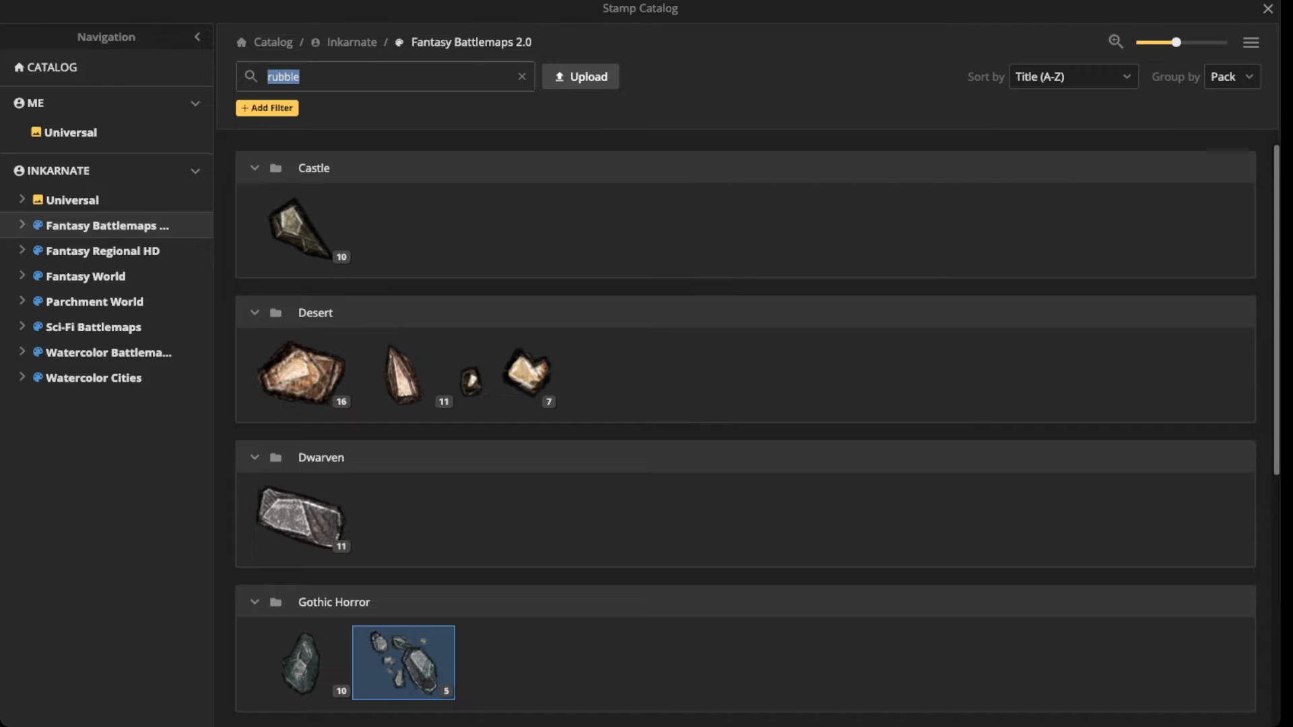
pyautogui.click(301, 660)
pyautogui.scroll(3, 691, 255)
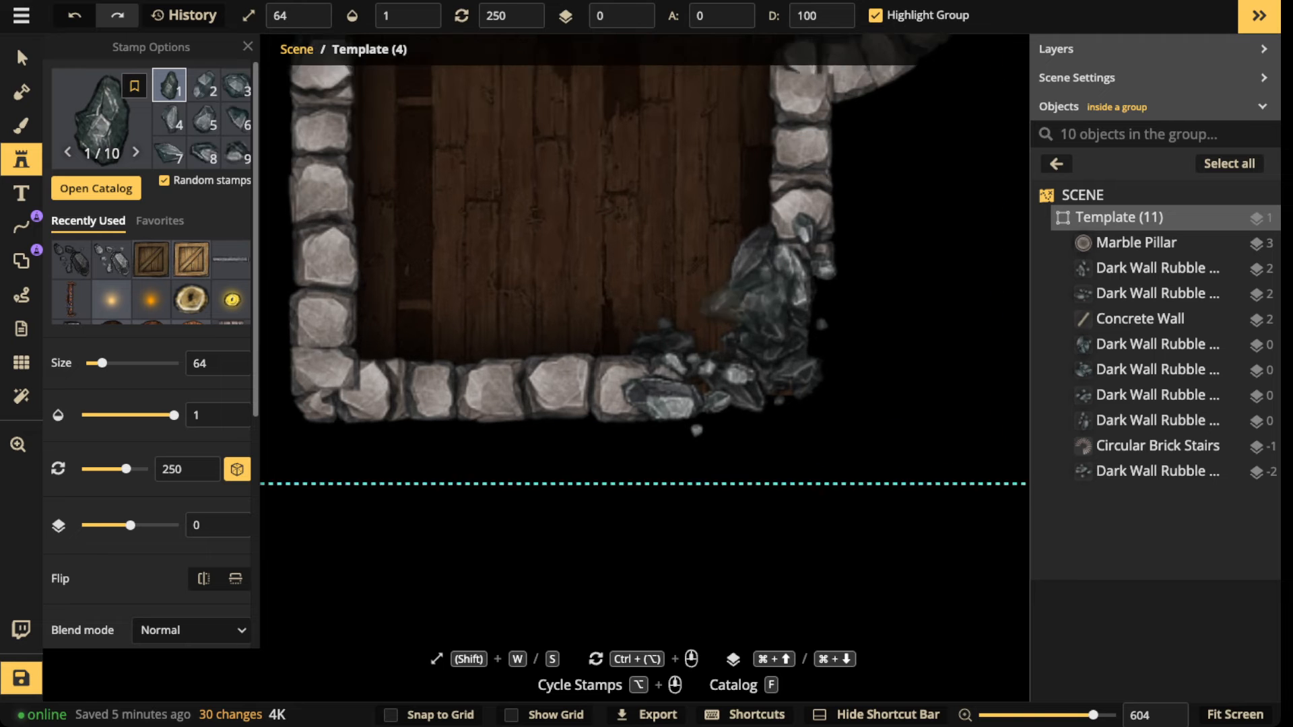
pyautogui.press('s')
pyautogui.press('s')
pyautogui.press('s')
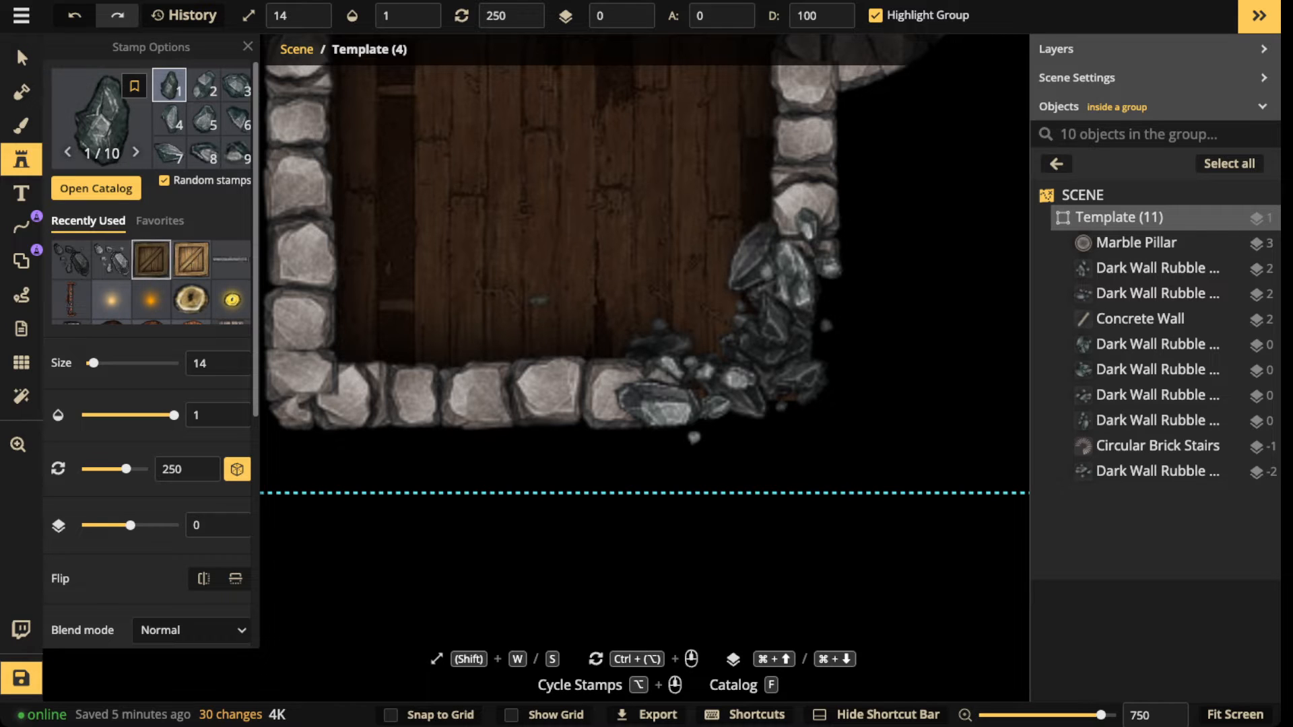
# Step: Scatter small rubble pieces at saturation 59 and brightness 56 across the plank floor around the collapsed corner
pyautogui.scroll(-5, 150, 303)
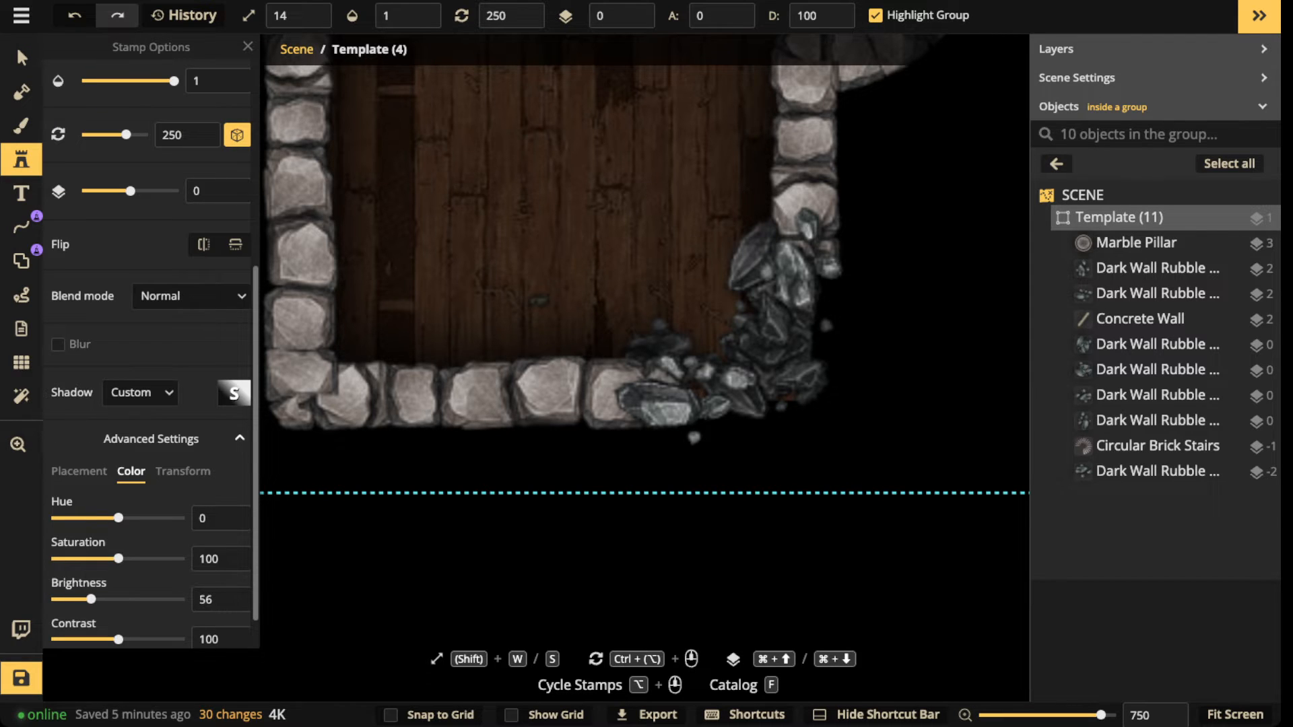
pyautogui.click(697, 296)
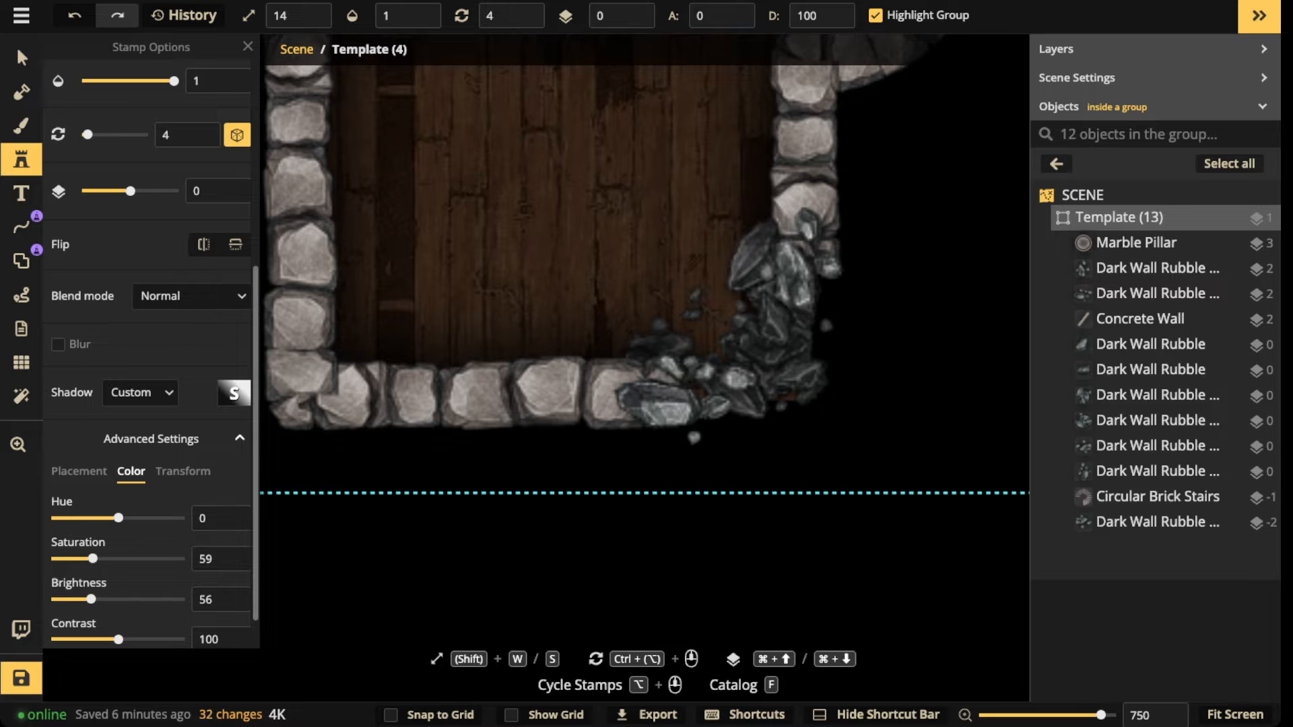
pyautogui.click(655, 290)
pyautogui.click(622, 316)
pyautogui.click(697, 261)
pyautogui.click(665, 246)
pyautogui.click(727, 237)
pyautogui.click(723, 216)
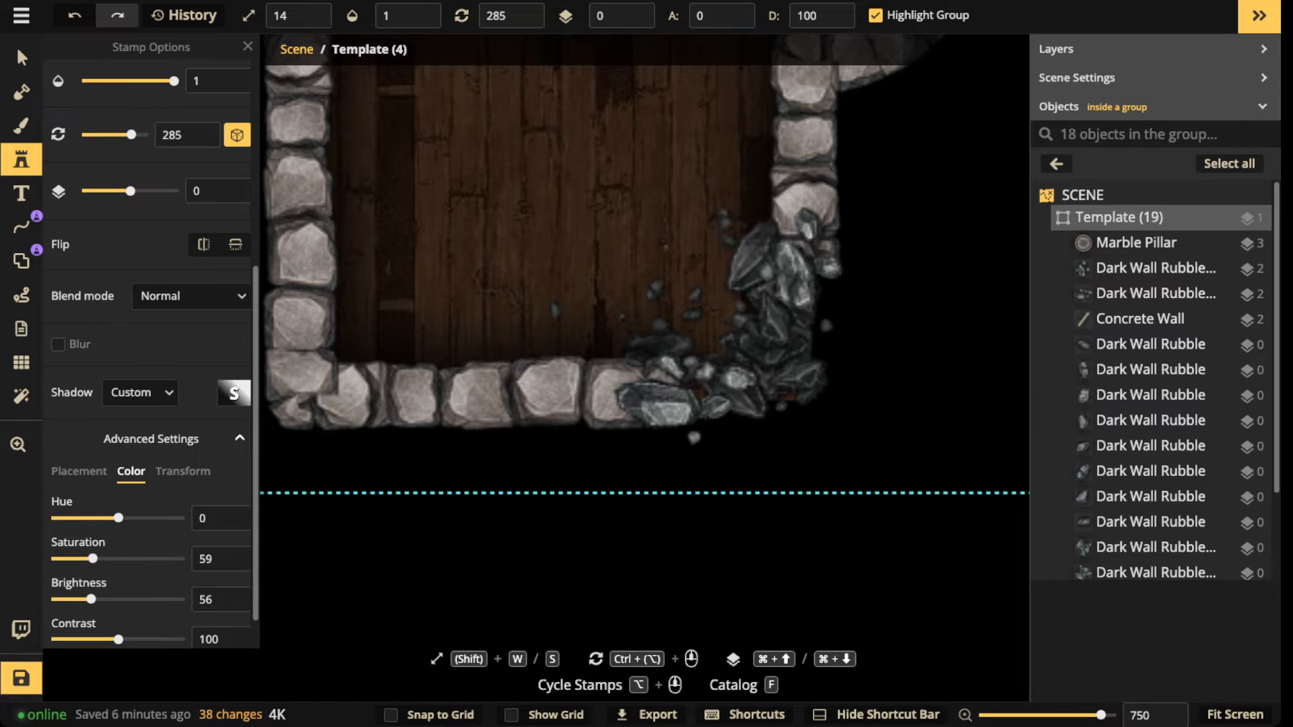
pyautogui.click(746, 195)
pyautogui.click(805, 229)
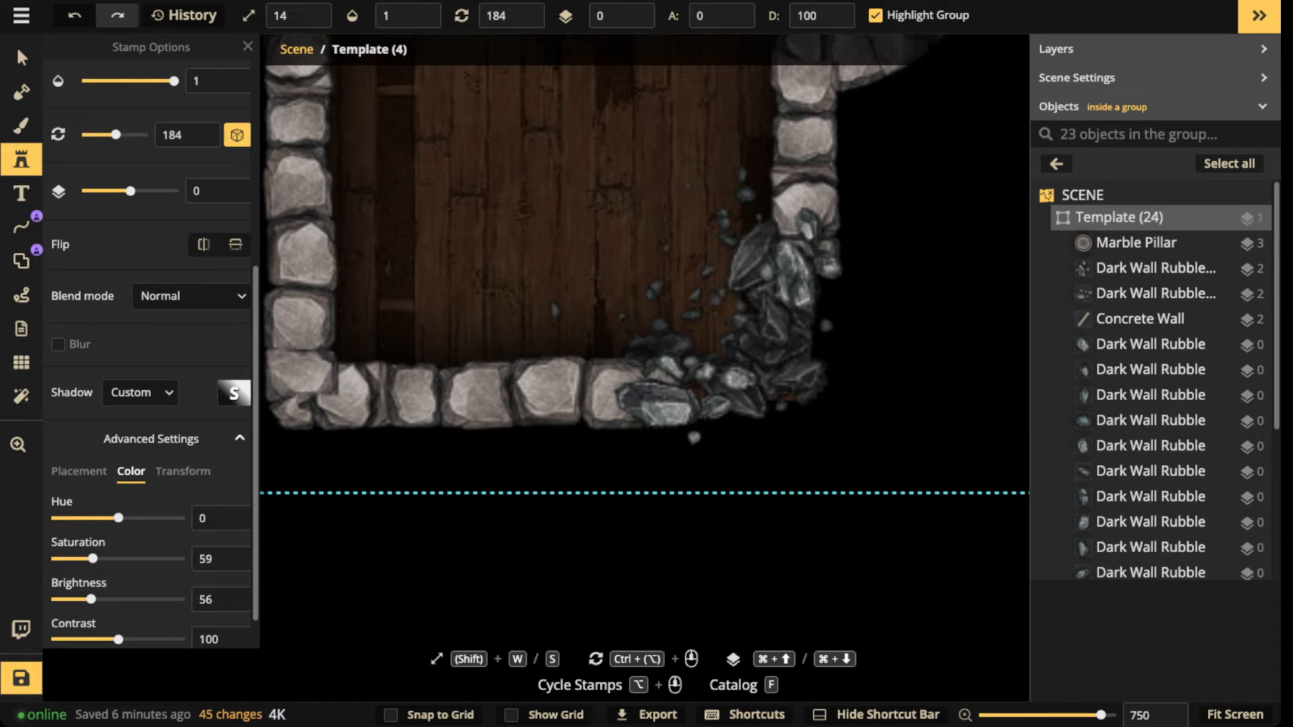
pyautogui.click(555, 310)
pyautogui.click(620, 337)
pyautogui.press('Escape')
pyautogui.scroll(-3, 460, 278)
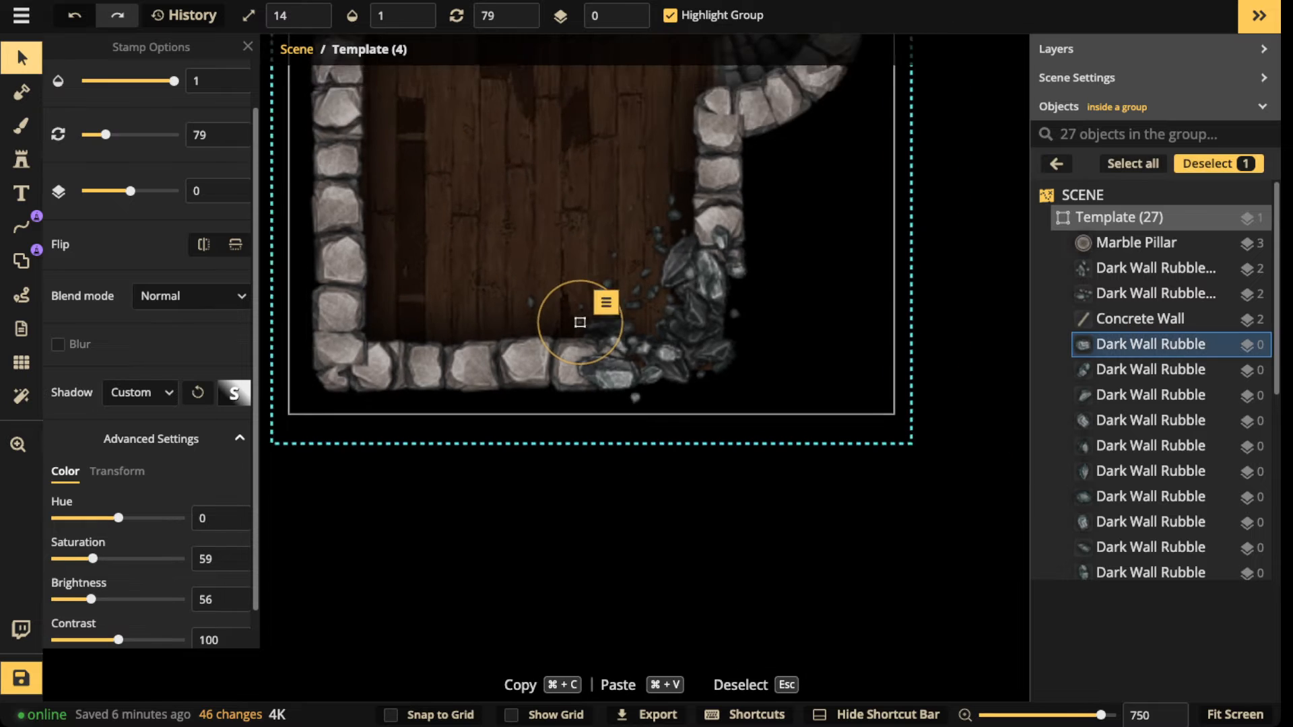
pyautogui.scroll(-3, 580, 322)
pyautogui.press('Escape')
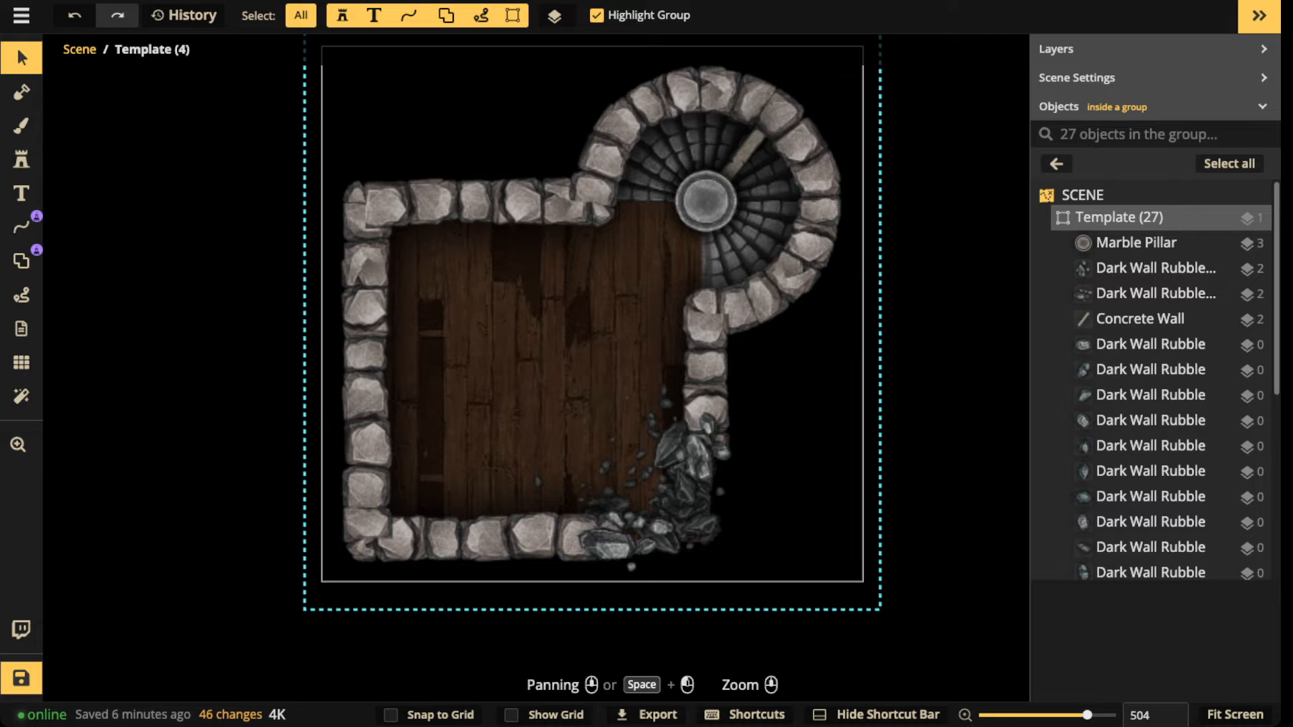
# Step: Turn on the square grid over the map
pyautogui.scroll(3, 610, 376)
pyautogui.scroll(-3, 598, 377)
pyautogui.moveTo(598, 377); pyautogui.dragTo(612, 367)
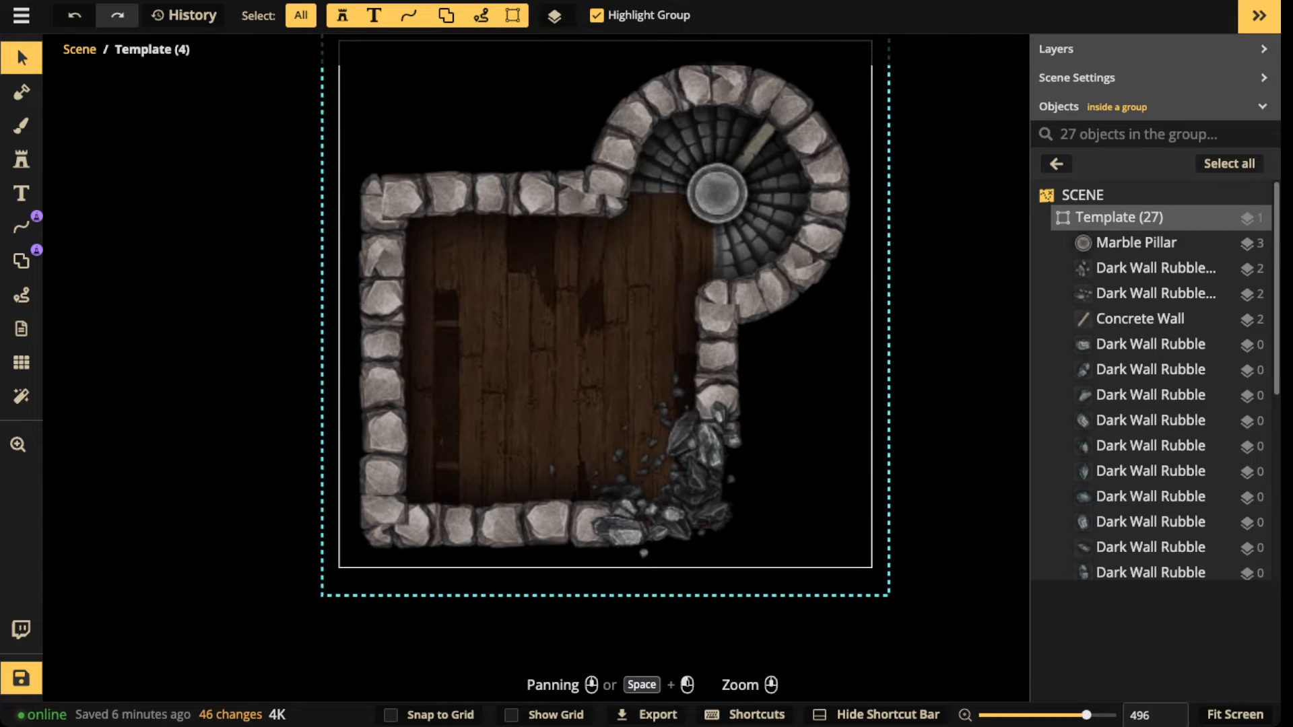
pyautogui.click(22, 362)
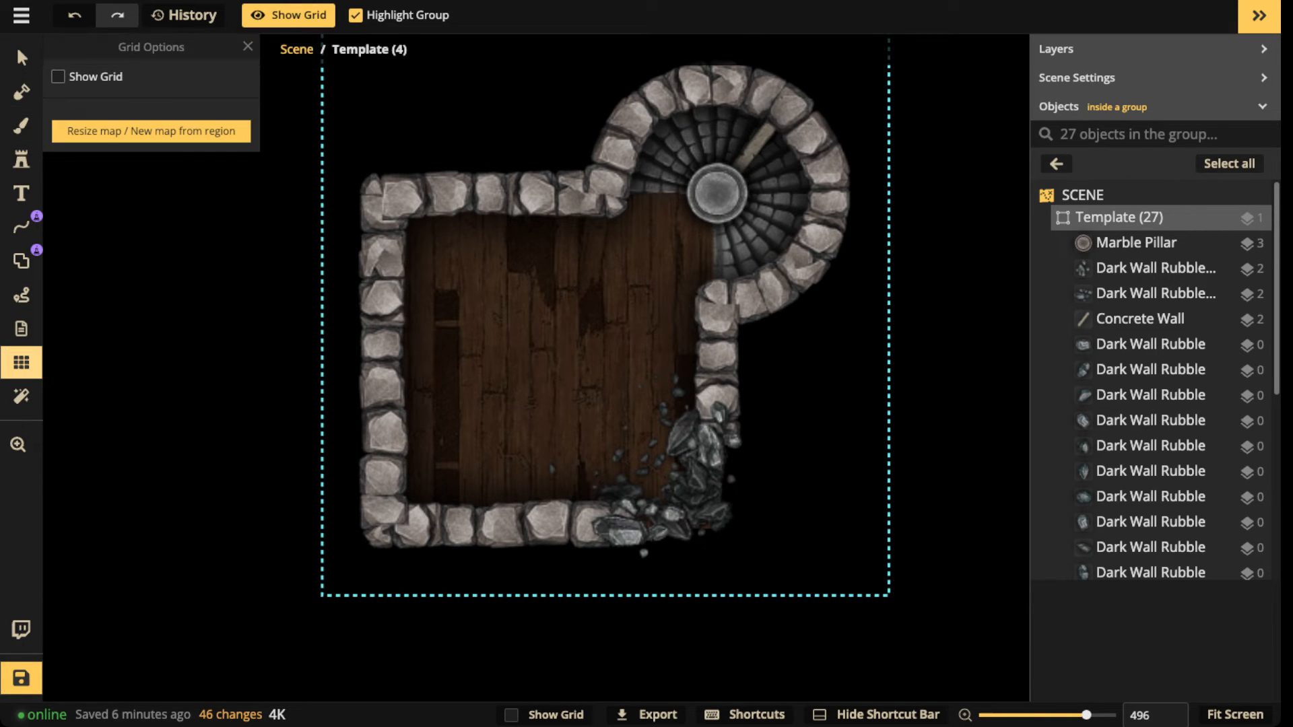
pyautogui.click(59, 77)
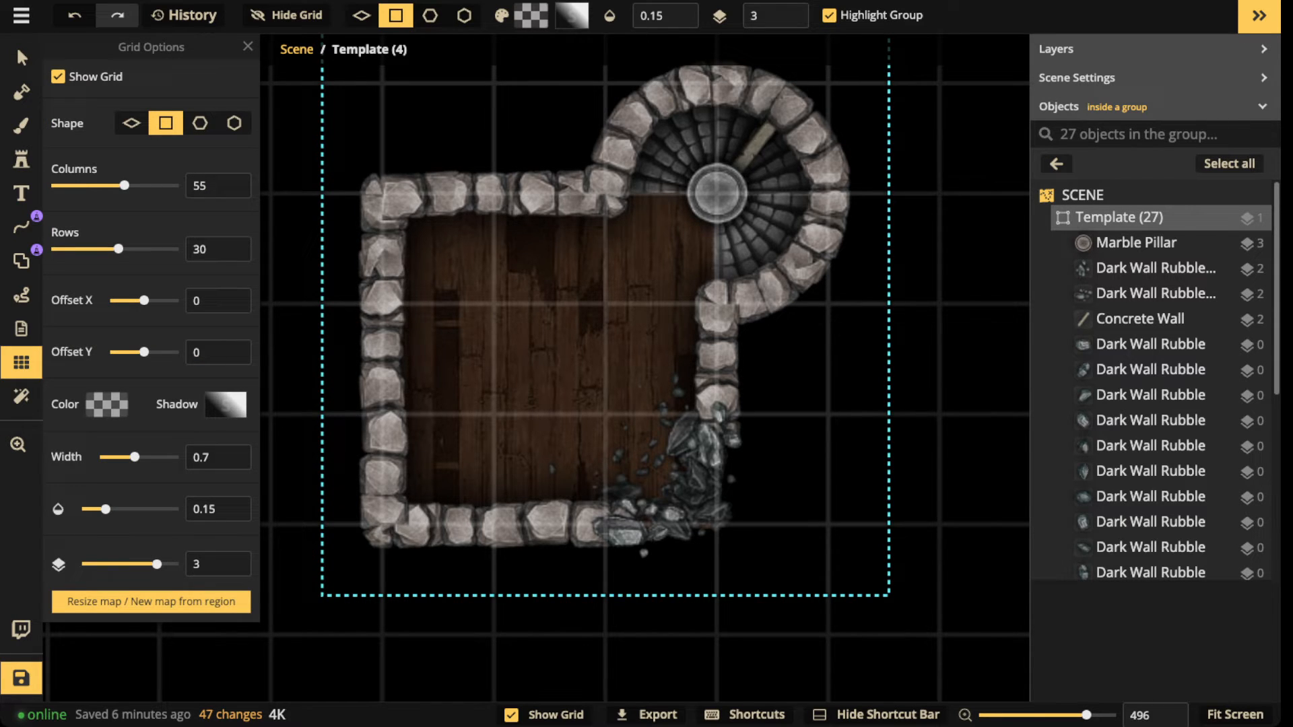
# Step: Search the stamp catalog for "trap" and try the broken trap door and the single closed trap door over the map
pyautogui.click(21, 159)
pyautogui.click(102, 126)
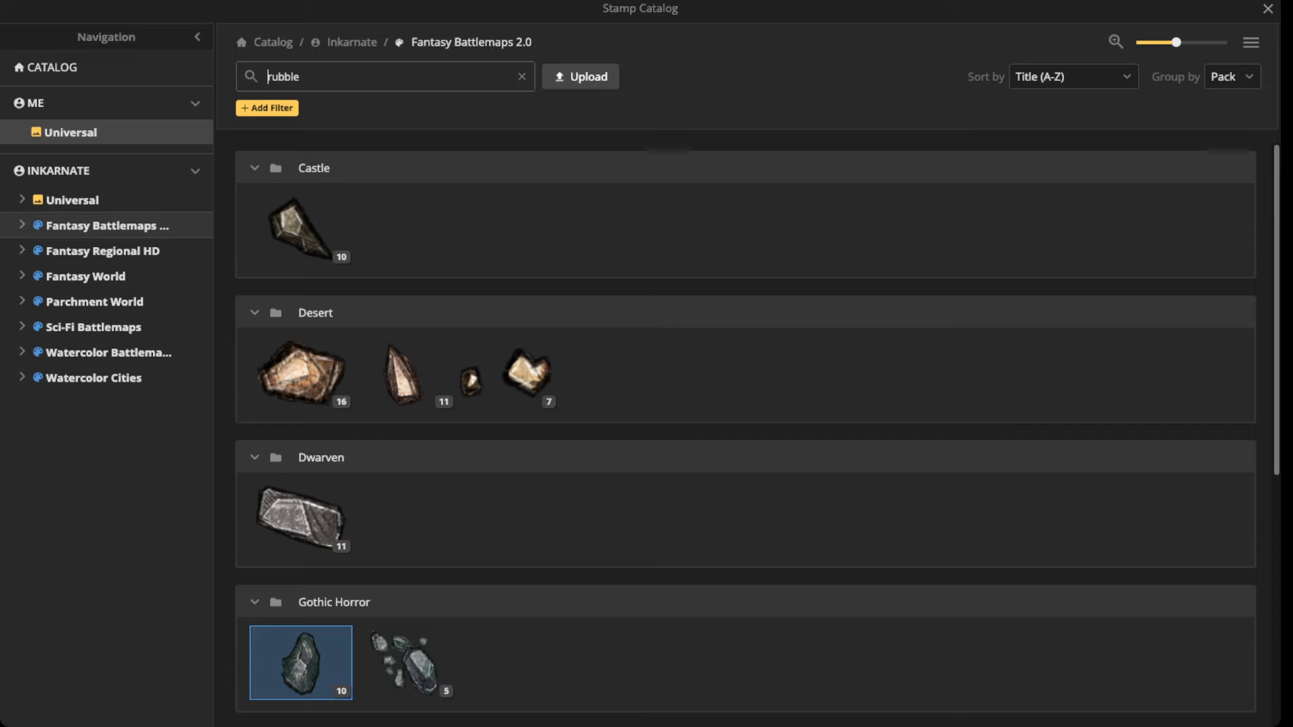
pyautogui.write('trap')
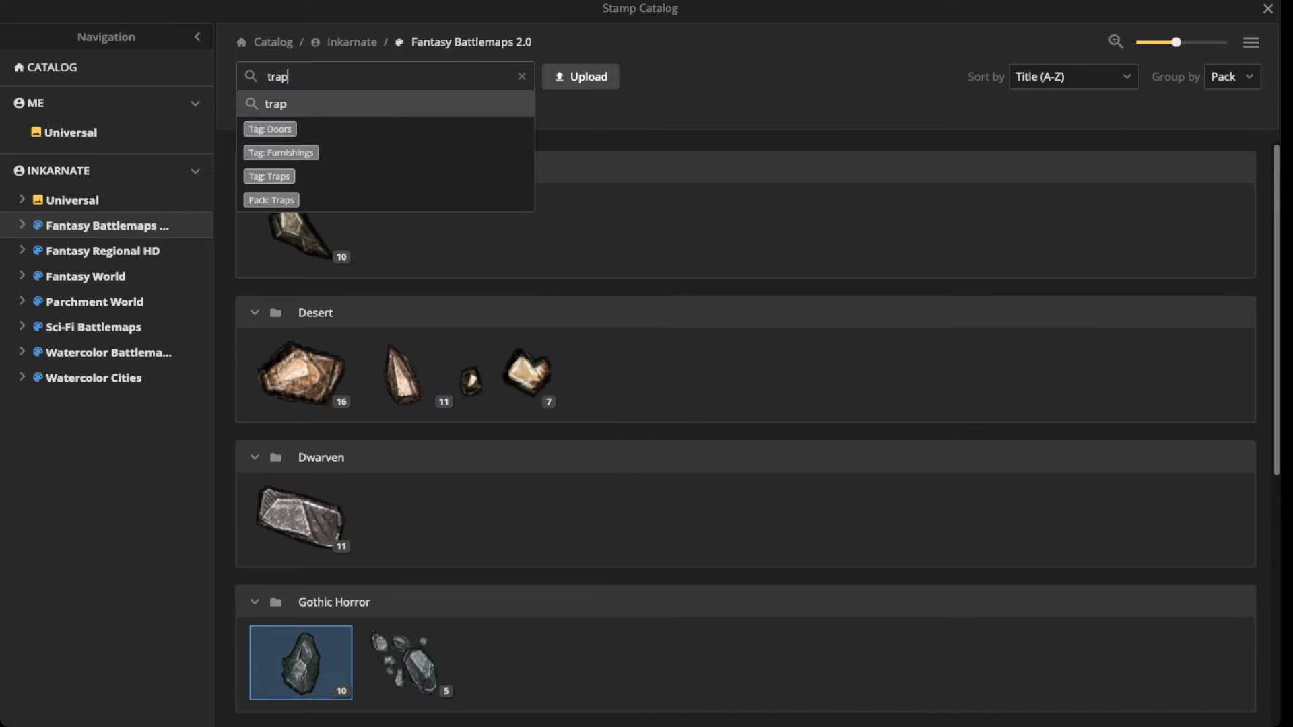
pyautogui.press('Return')
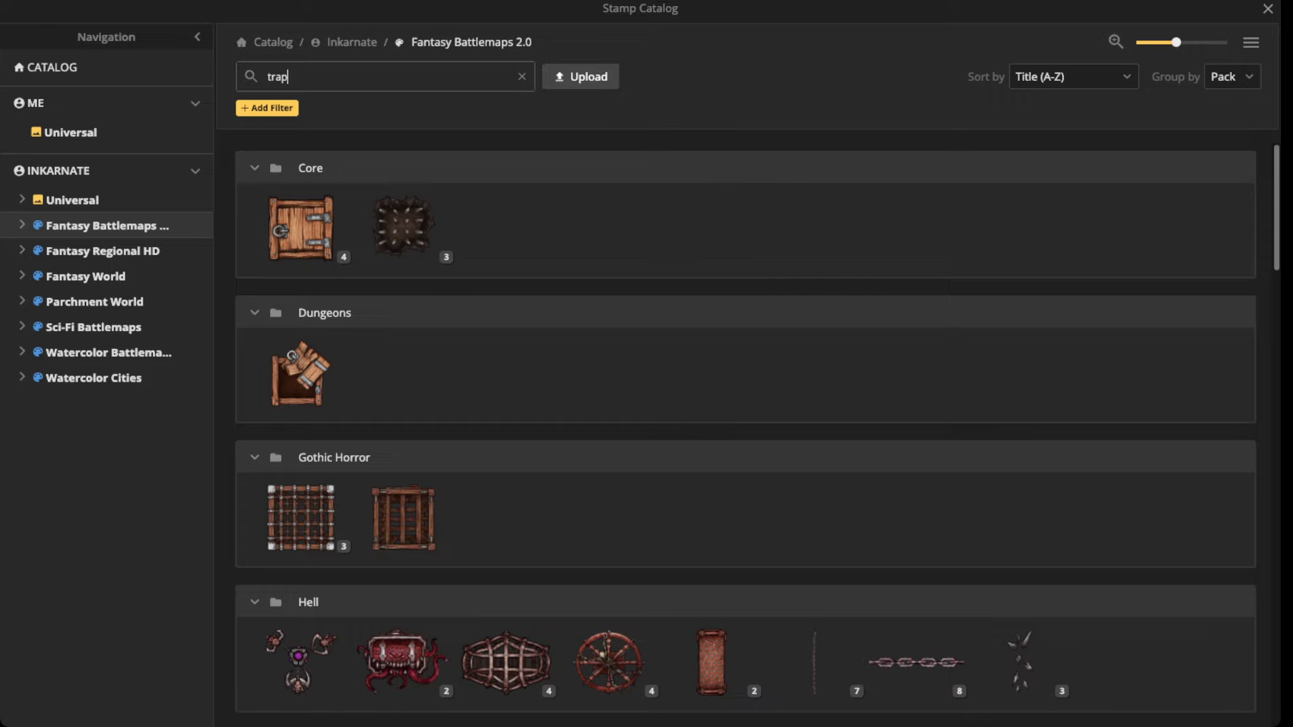
pyautogui.click(299, 374)
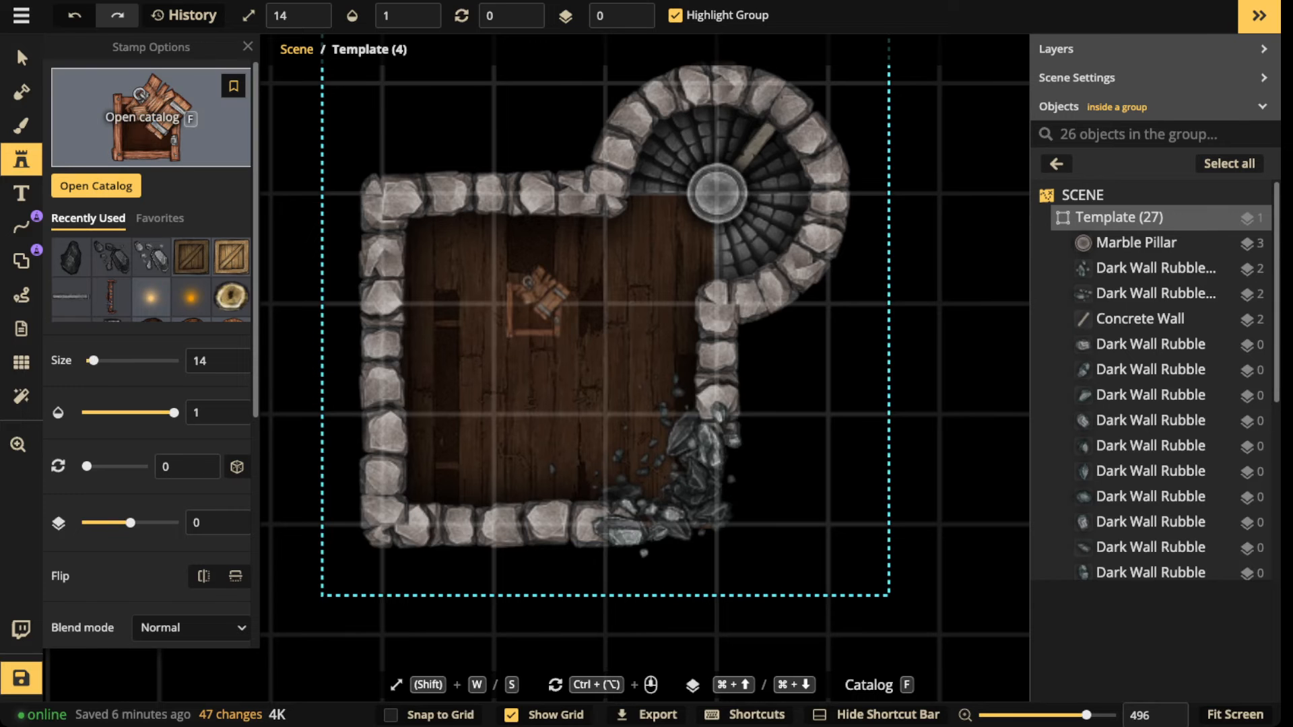
pyautogui.press('f')
pyautogui.click(306, 222)
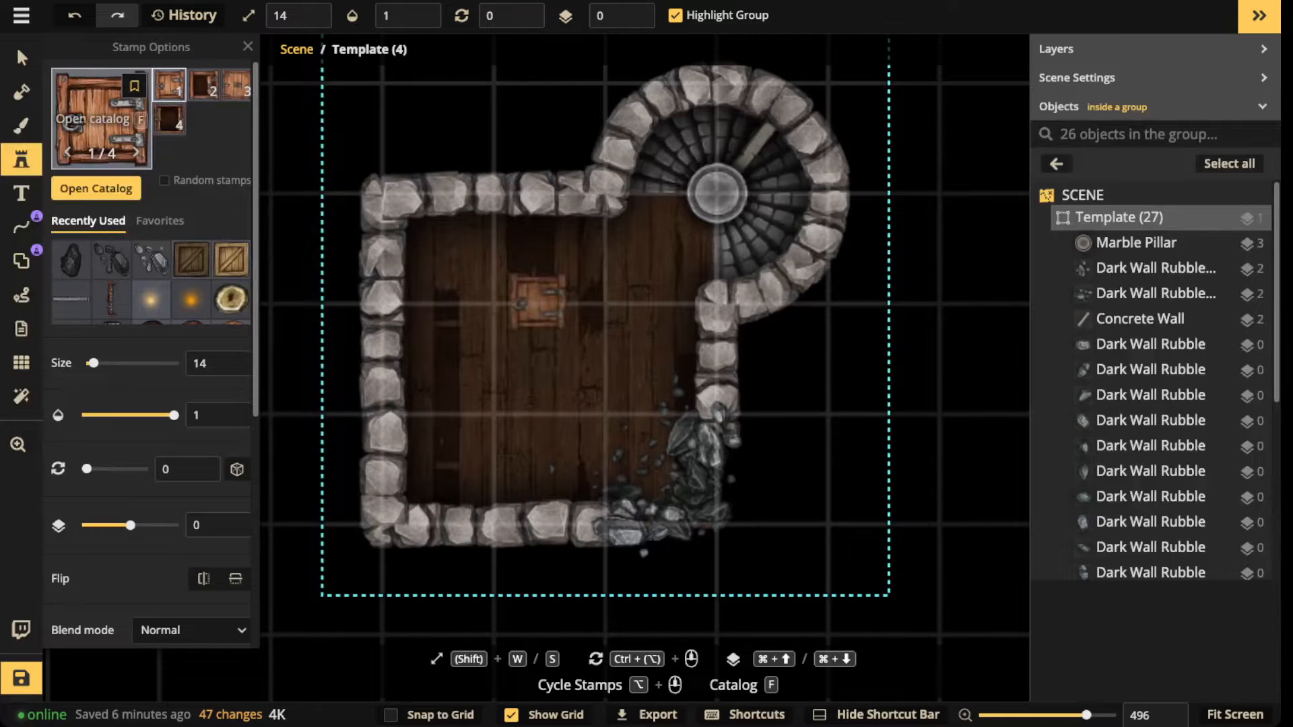
# Step: Look through the remaining trap stamps and choose the closed double trap door variant from the Core pack
pyautogui.press('f')
pyautogui.scroll(-10, 535, 301)
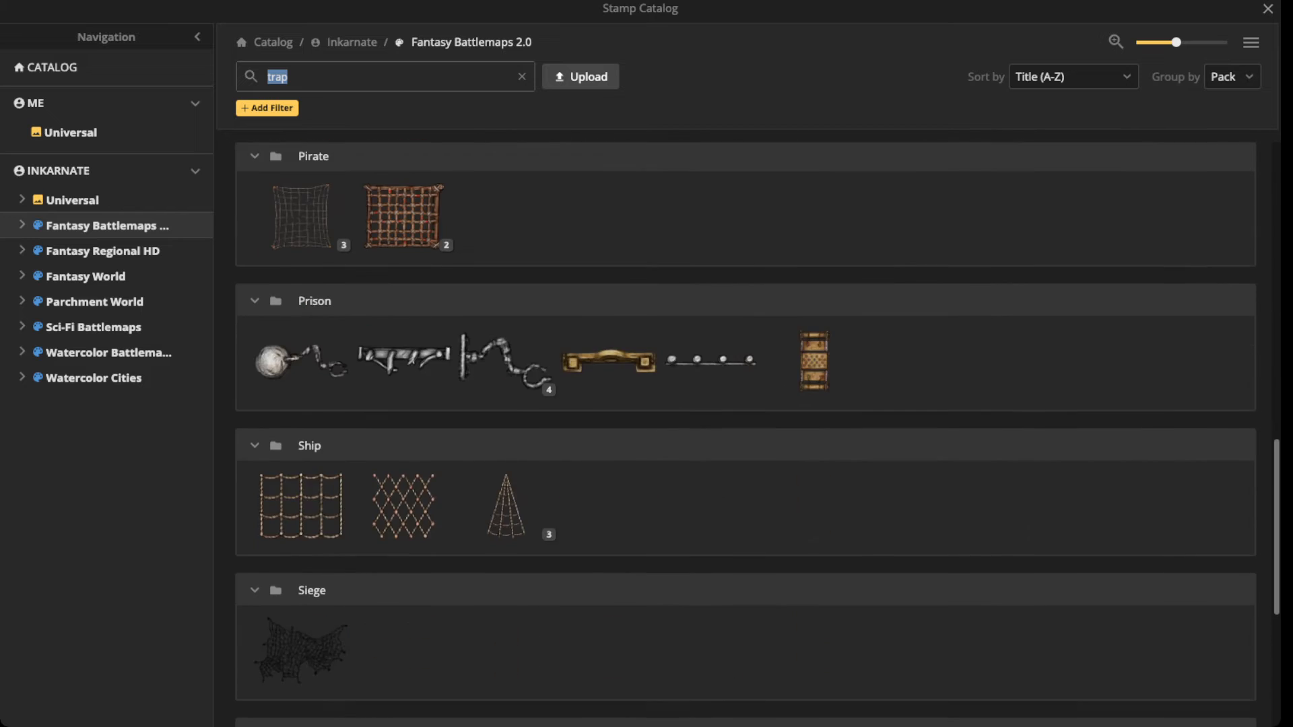
pyautogui.scroll(-5, 746, 434)
pyautogui.scroll(15, 745, 435)
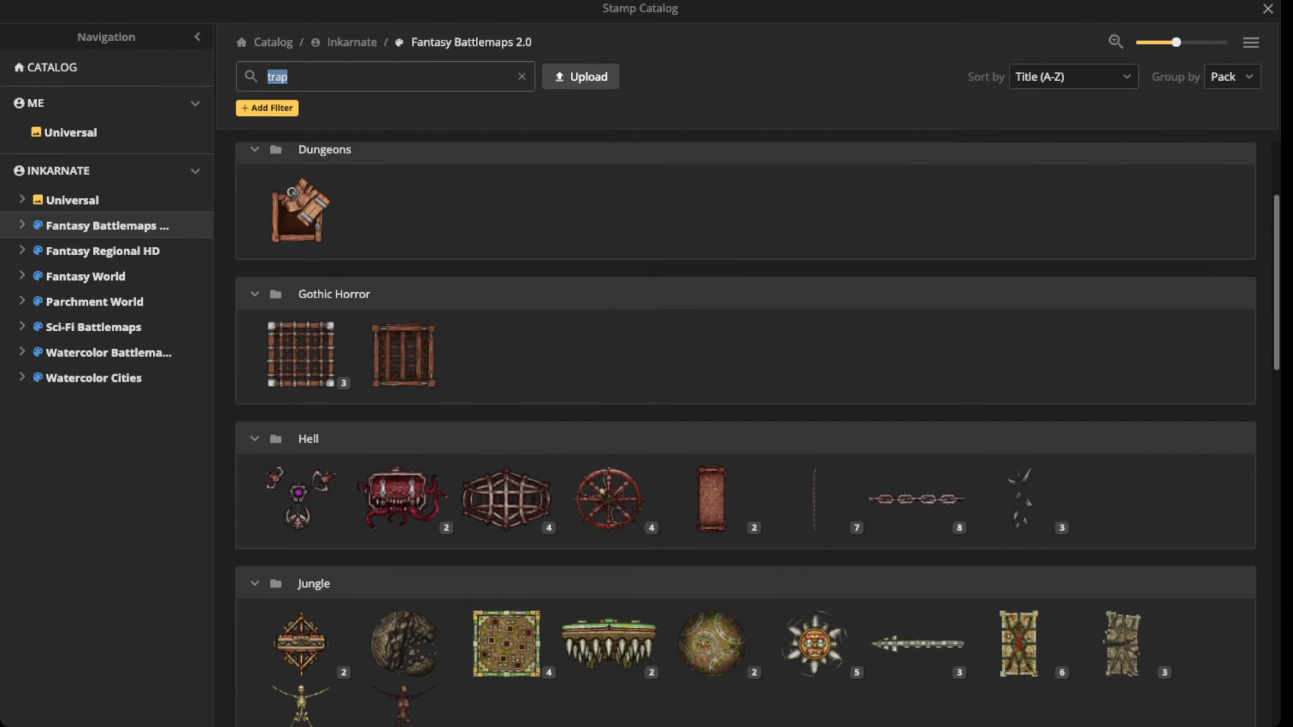
pyautogui.scroll(3, 745, 434)
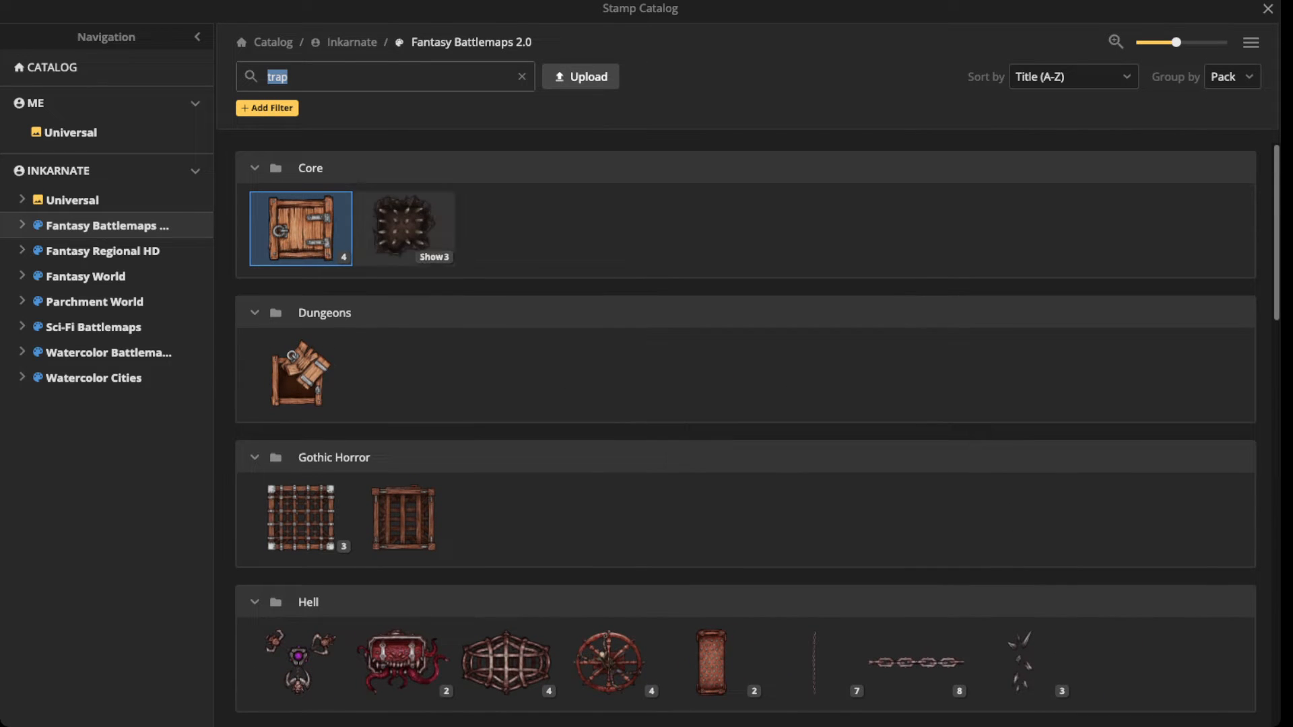
pyautogui.click(335, 256)
pyautogui.click(609, 227)
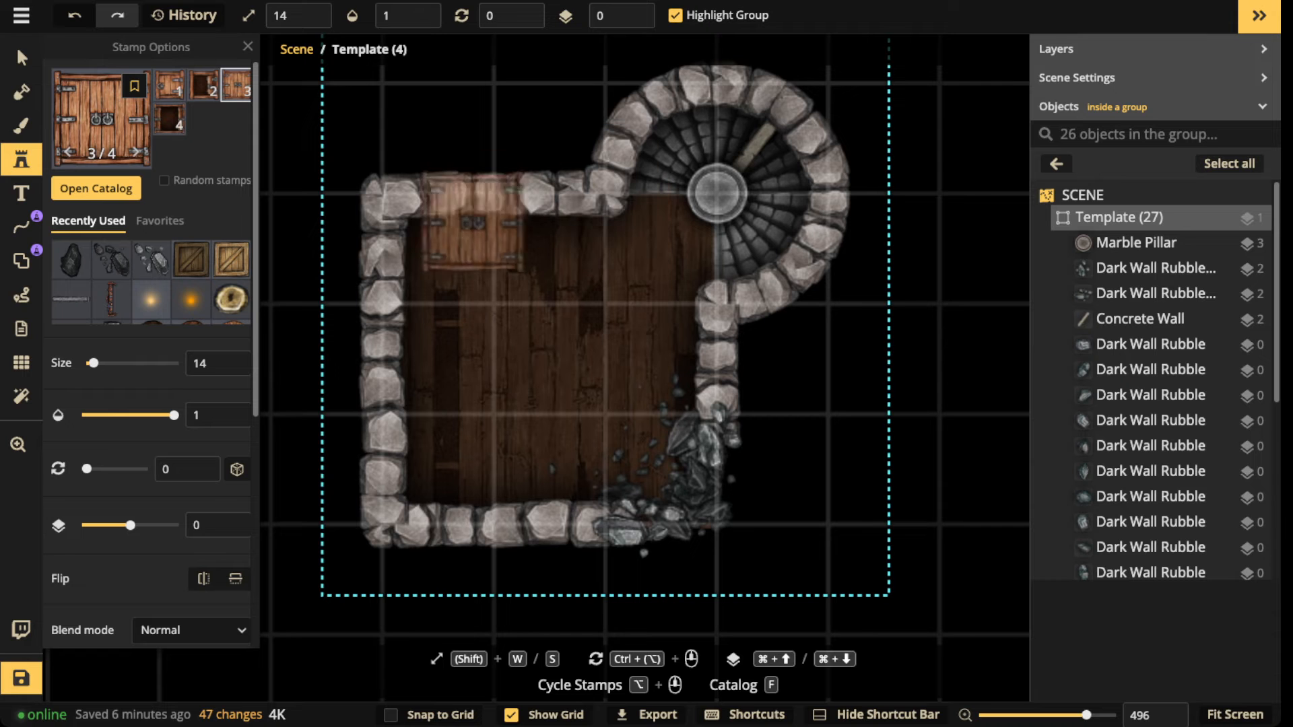
# Step: Stamp the closed double trap door in the middle of the plank floor and enlarge it to size 17
pyautogui.click(542, 349)
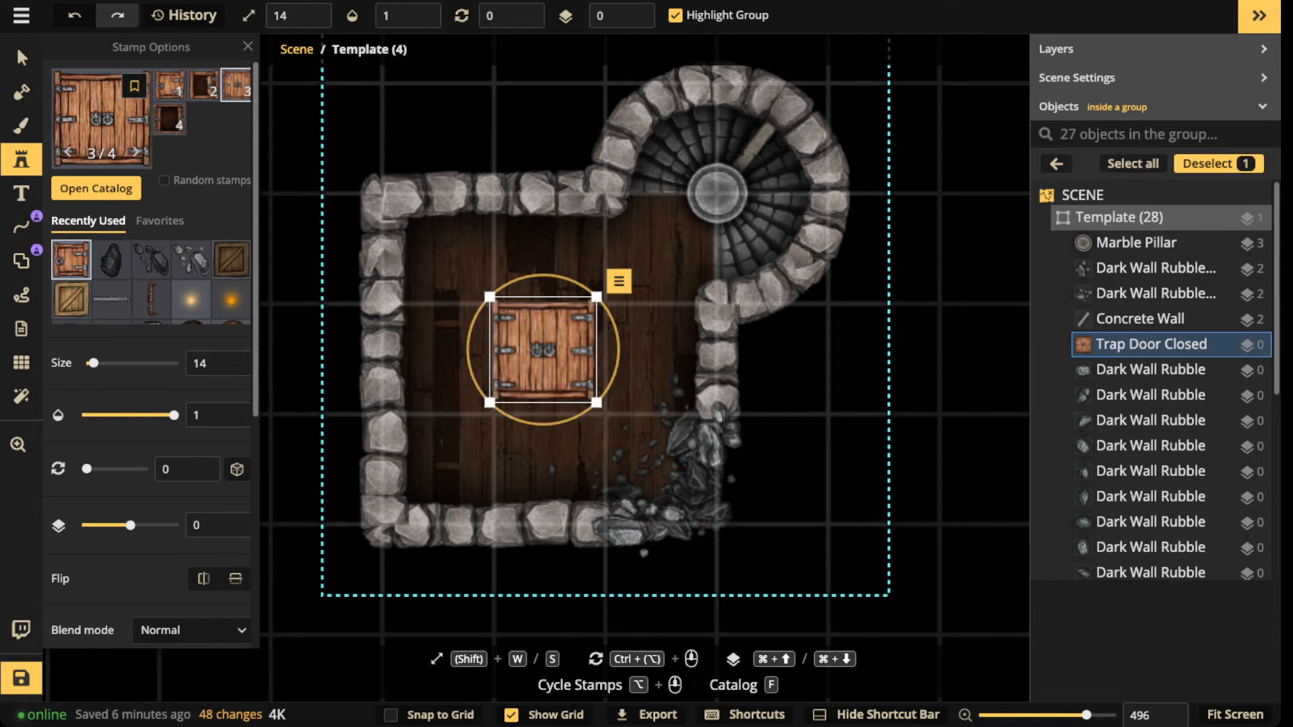
pyautogui.press('w')
pyautogui.press('w')
pyautogui.press('w')
pyautogui.moveTo(554, 361); pyautogui.dragTo(550, 360)
# Step: Recolour the trap door to blend with the planks, using saturation 109 and brightness 29
pyautogui.click(21, 57)
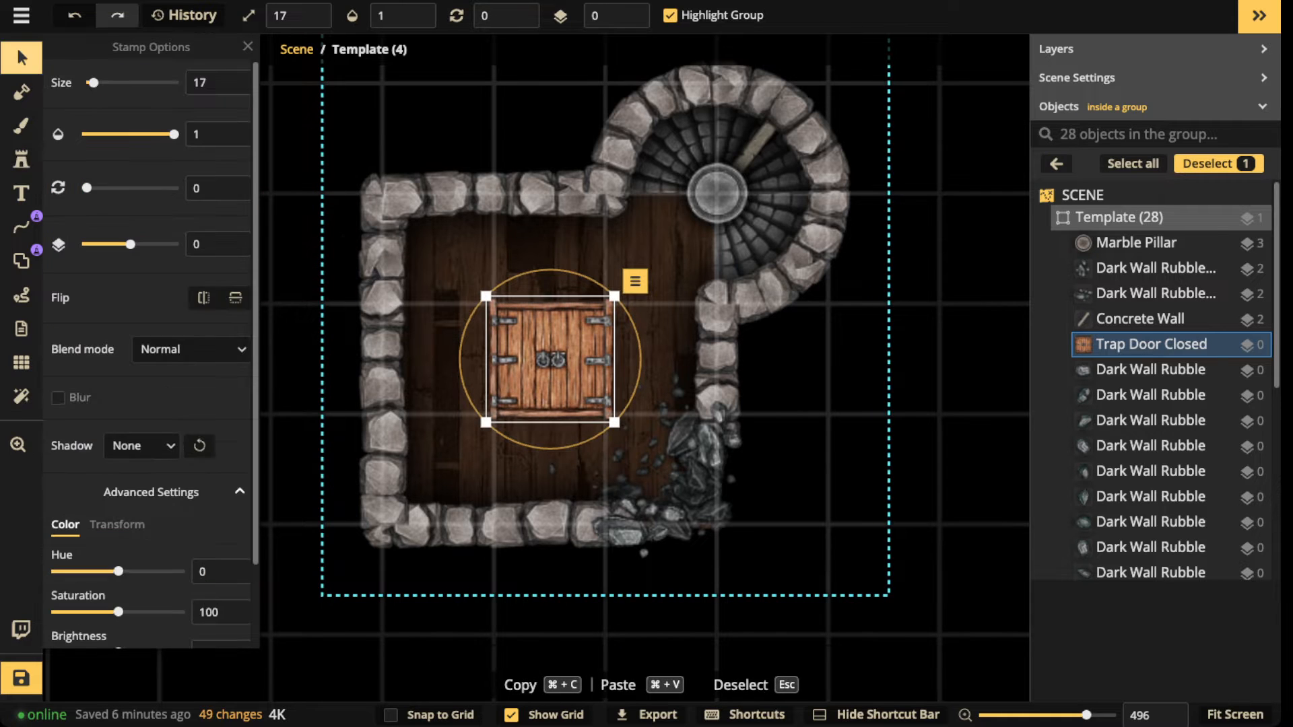
pyautogui.moveTo(118, 612); pyautogui.dragTo(84, 613)
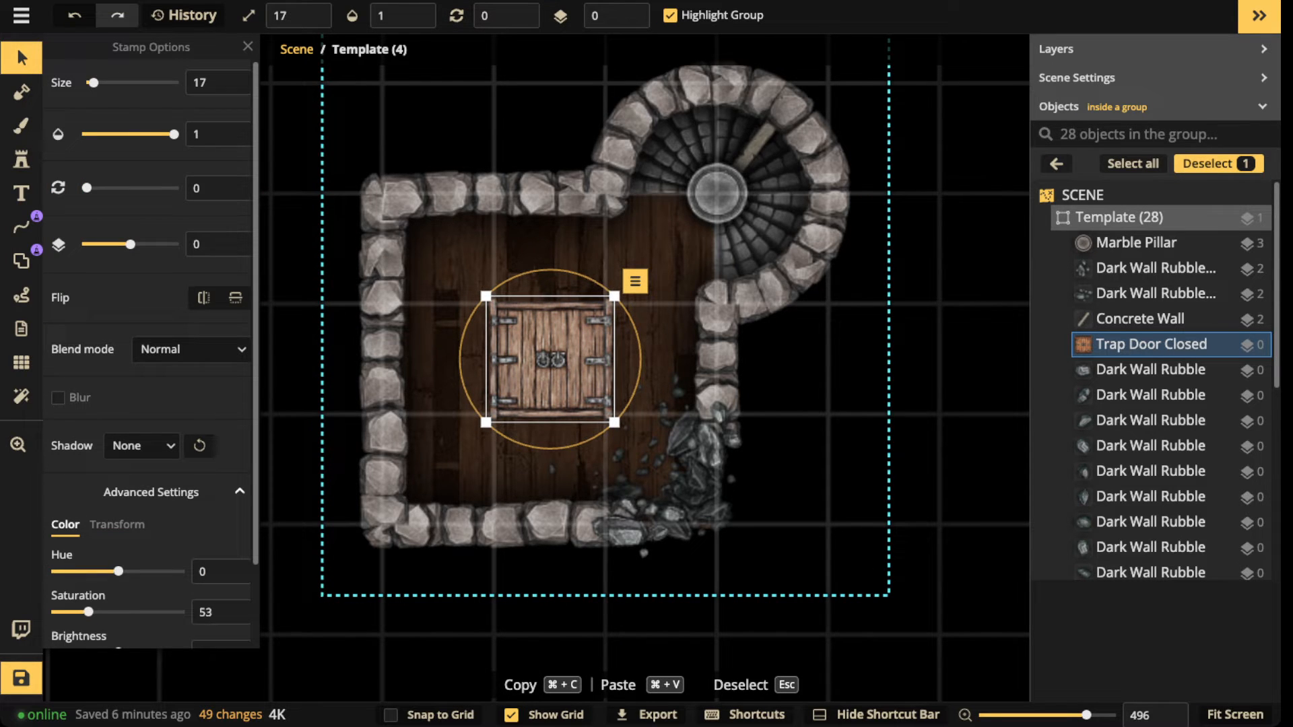
pyautogui.scroll(-3, 148, 337)
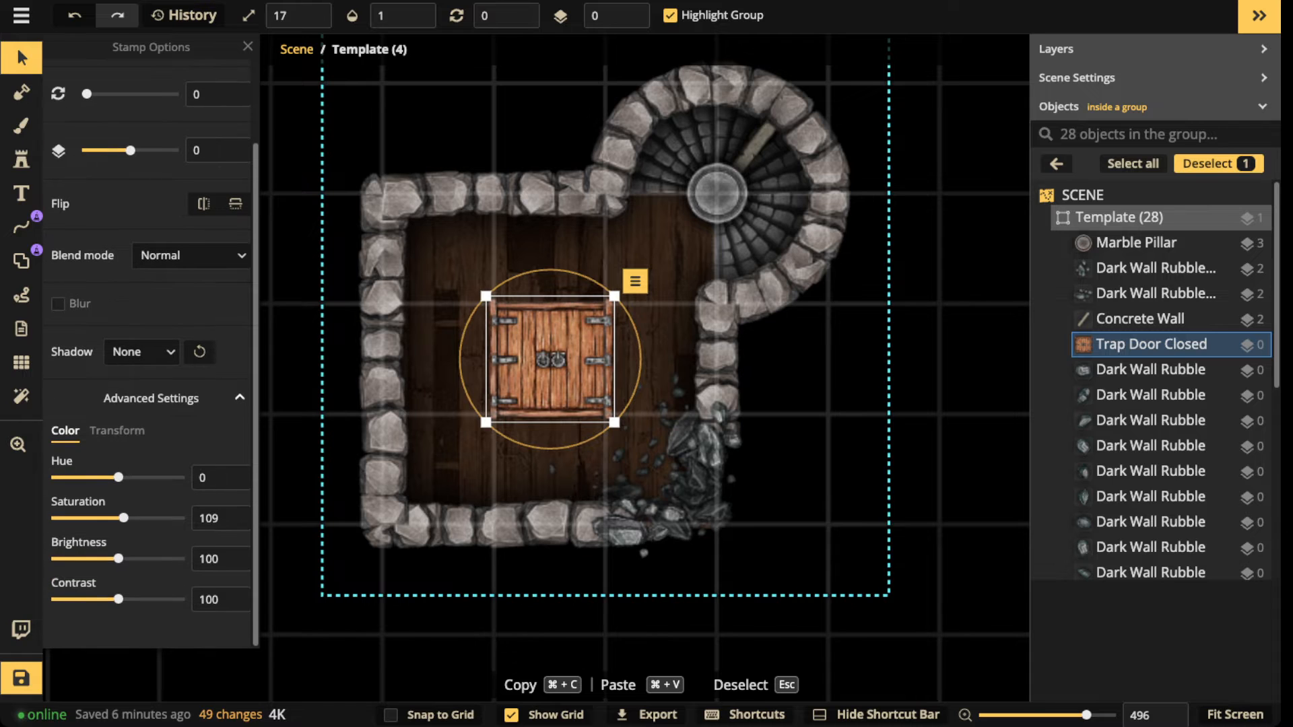
pyautogui.moveTo(118, 559); pyautogui.dragTo(82, 559)
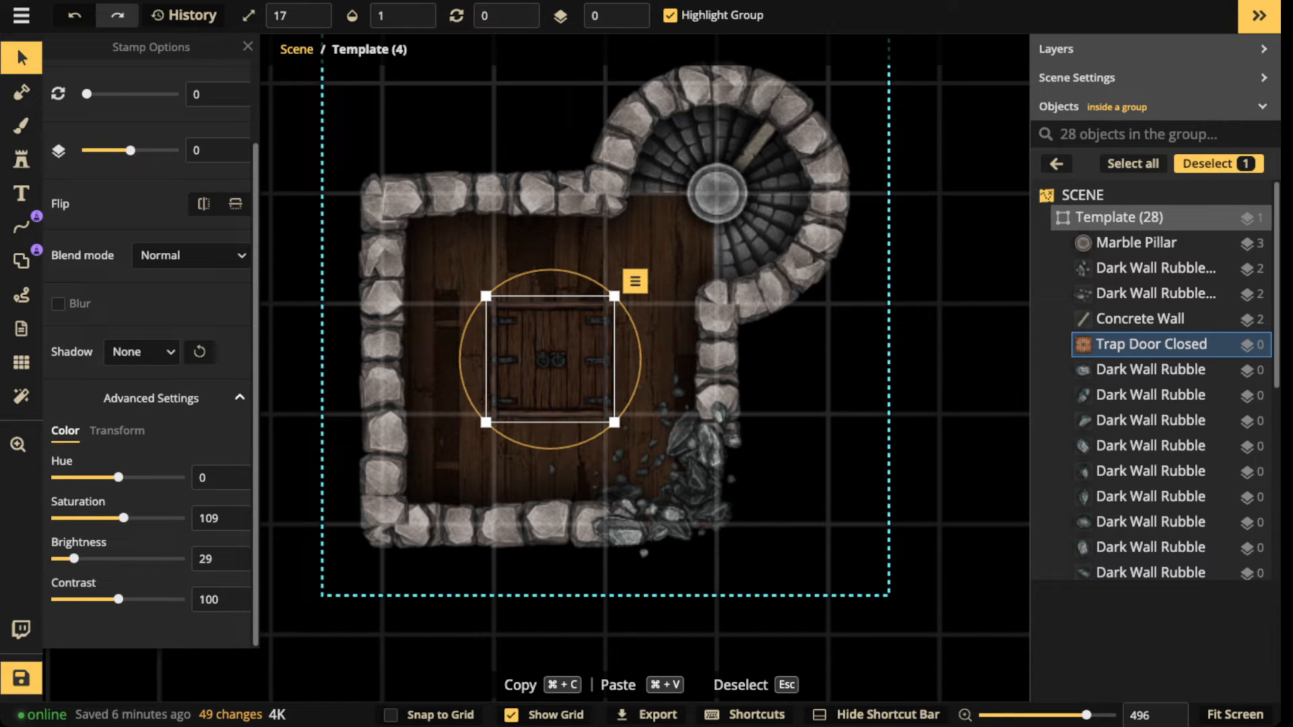
pyautogui.press('Escape')
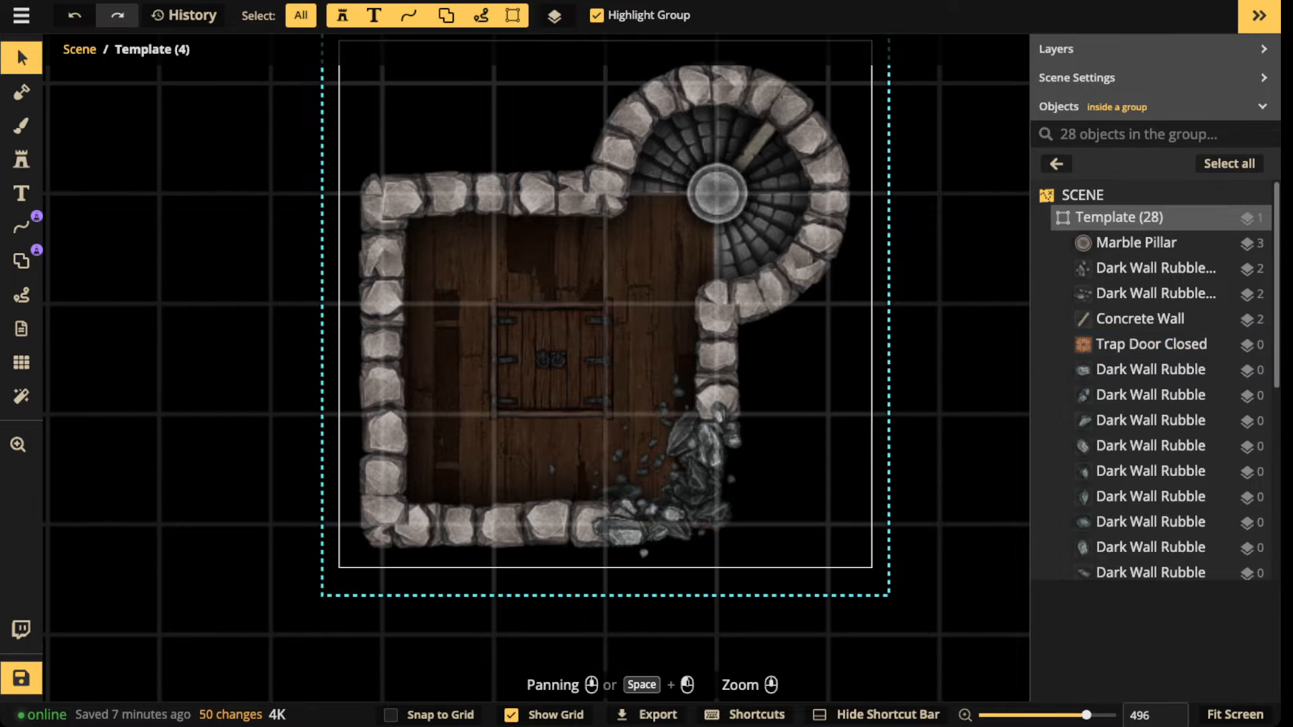
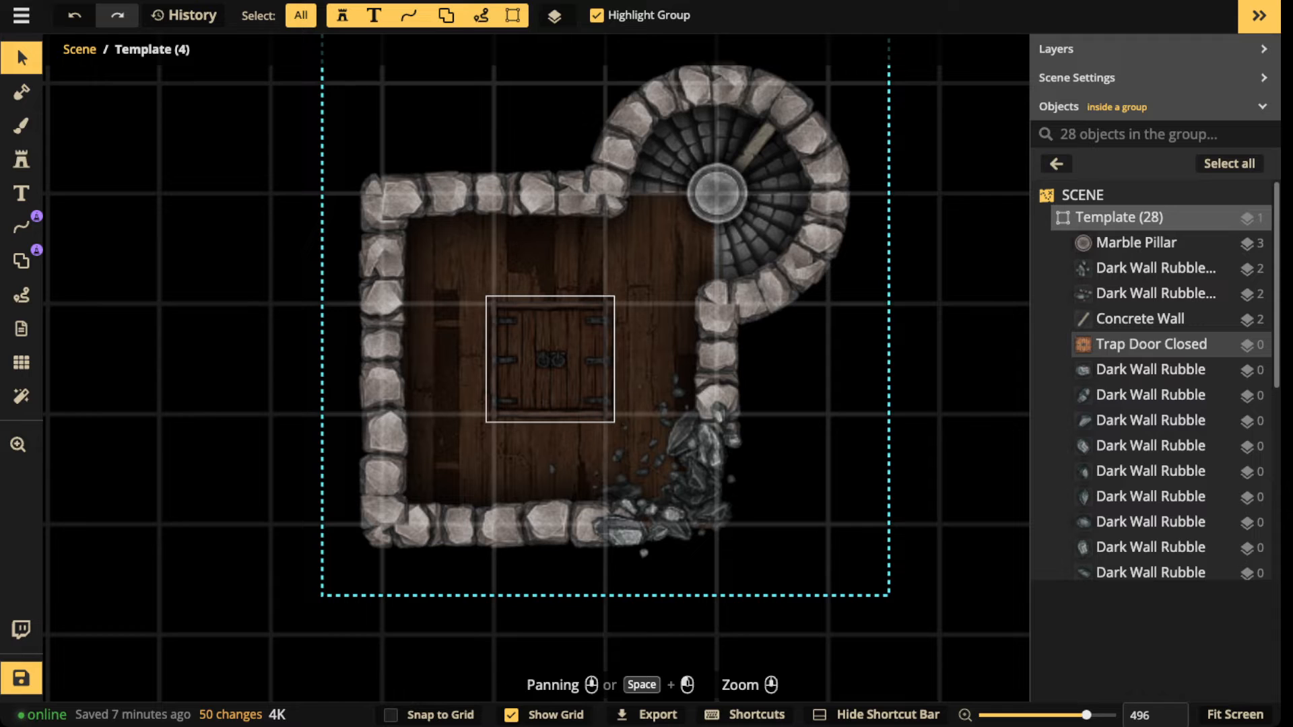
pyautogui.scroll(2, 555, 341)
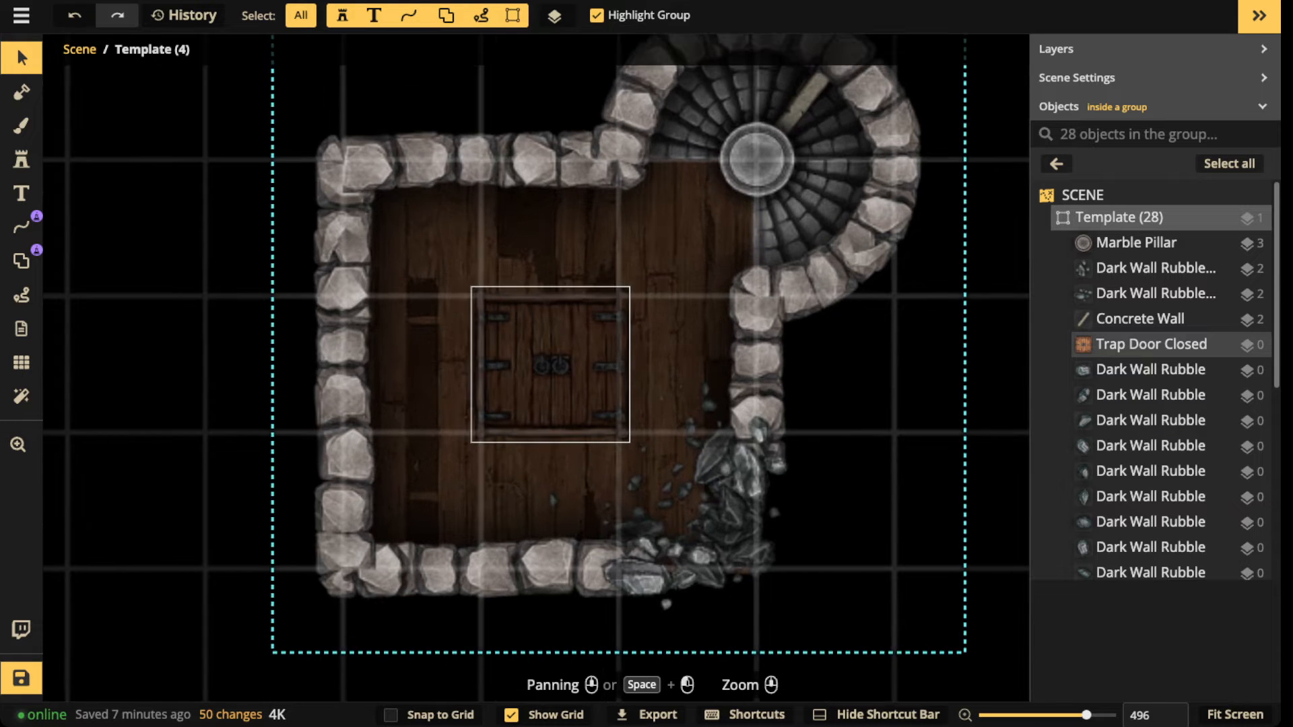
pyautogui.press('Escape')
pyautogui.moveTo(556, 341); pyautogui.dragTo(528, 409)
pyautogui.click(775, 15)
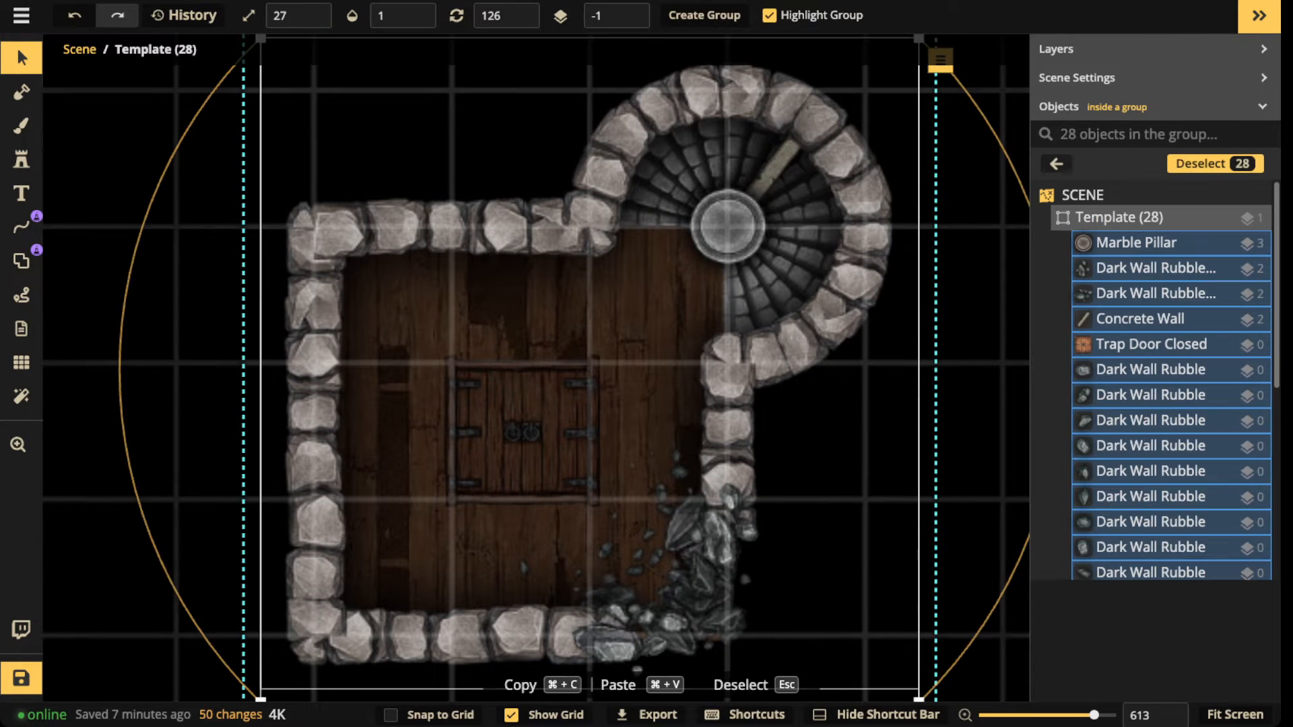
# Step: Search the stamp catalog for "chest" and choose the iron-bound chest from the Dungeons pack
pyautogui.click(21, 160)
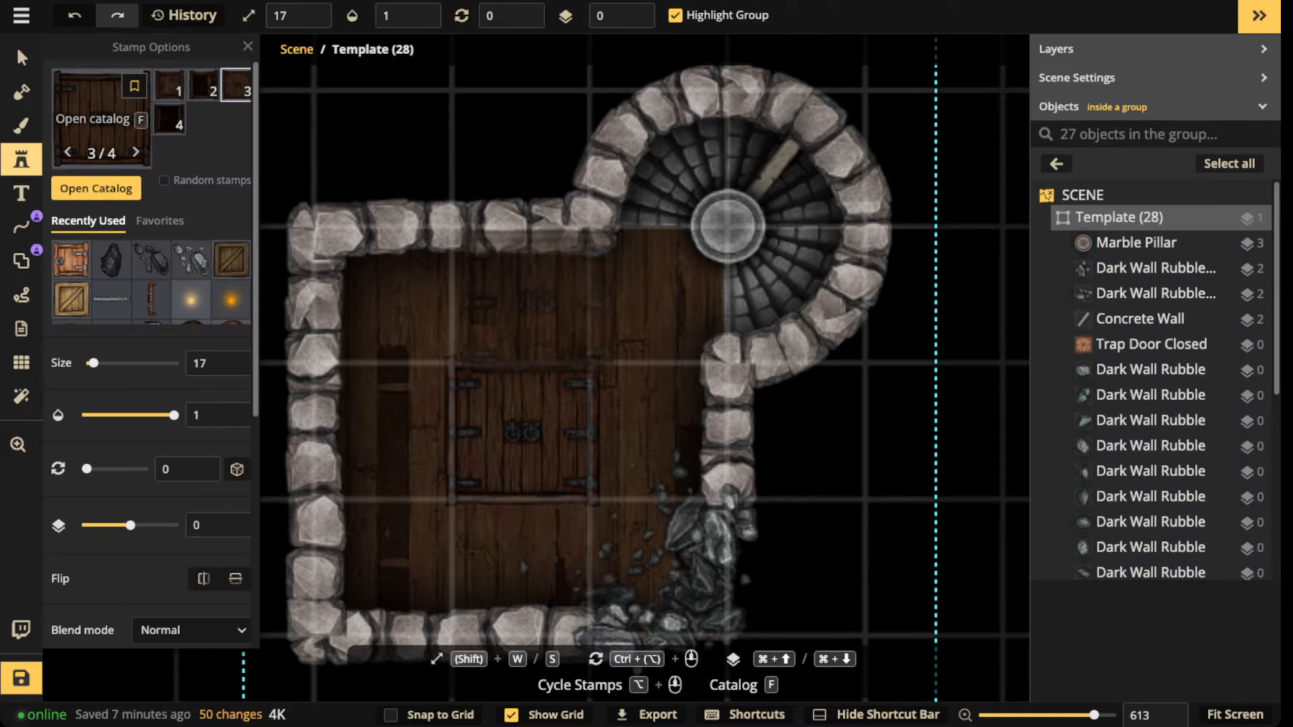
pyautogui.press('f')
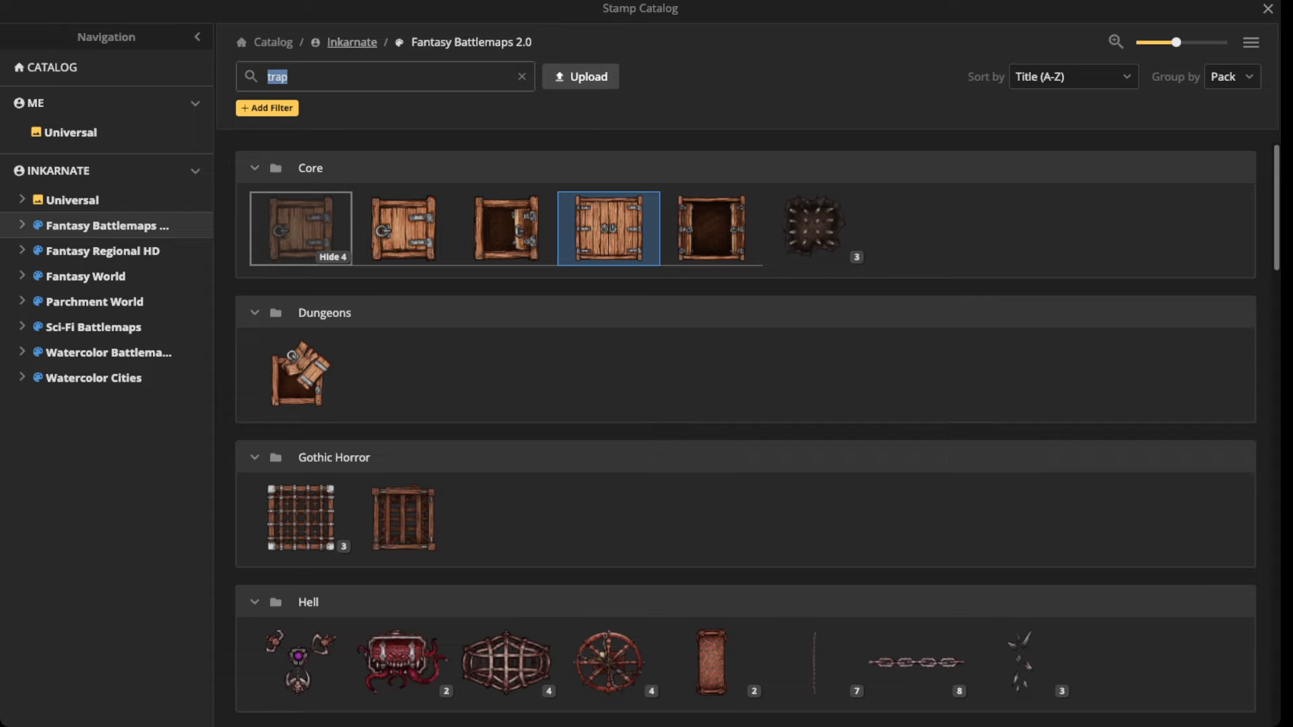
pyautogui.write('chest')
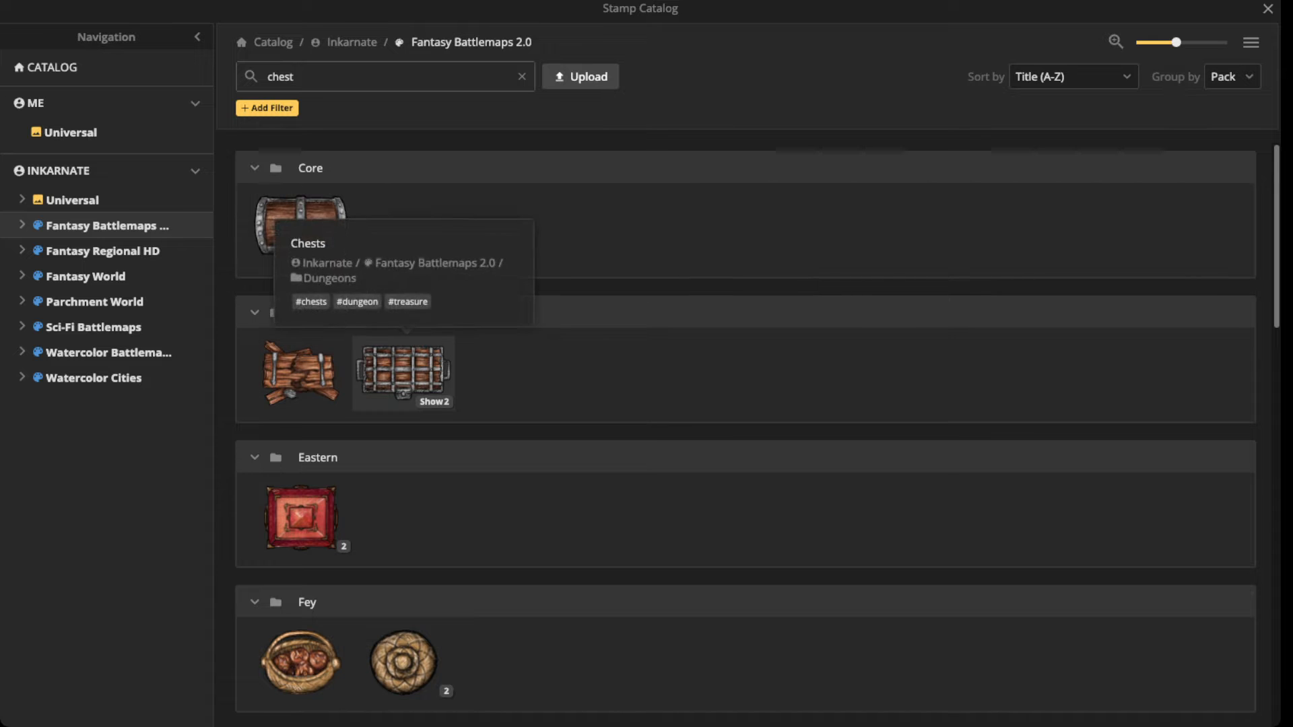
pyautogui.click(402, 370)
# Step: Stamp the chest at size 17 in the lower-left corner of the plank floor, rotated to 210
pyautogui.scroll(3, 441, 276)
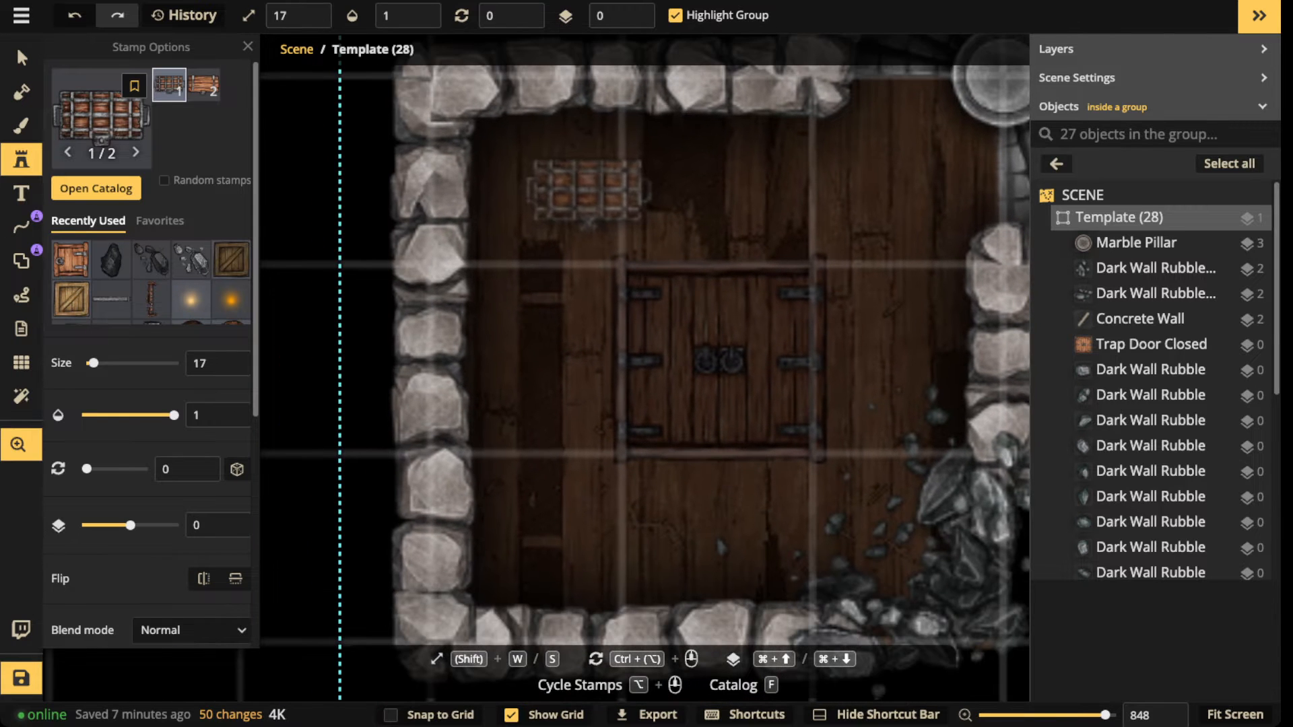
pyautogui.scroll(-4, 547, 178)
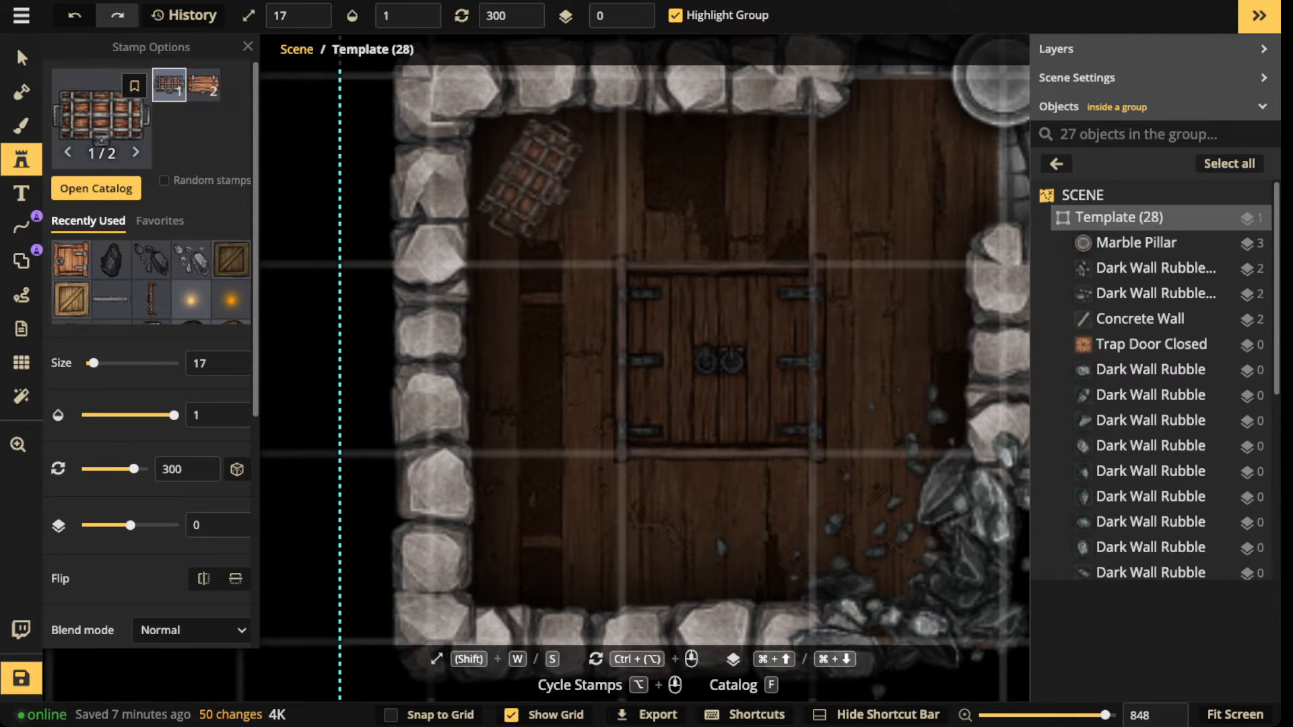
pyautogui.press('space')
pyautogui.moveTo(526, 419); pyautogui.dragTo(550, 355)
pyautogui.press('space')
pyautogui.scroll(-6, 550, 355)
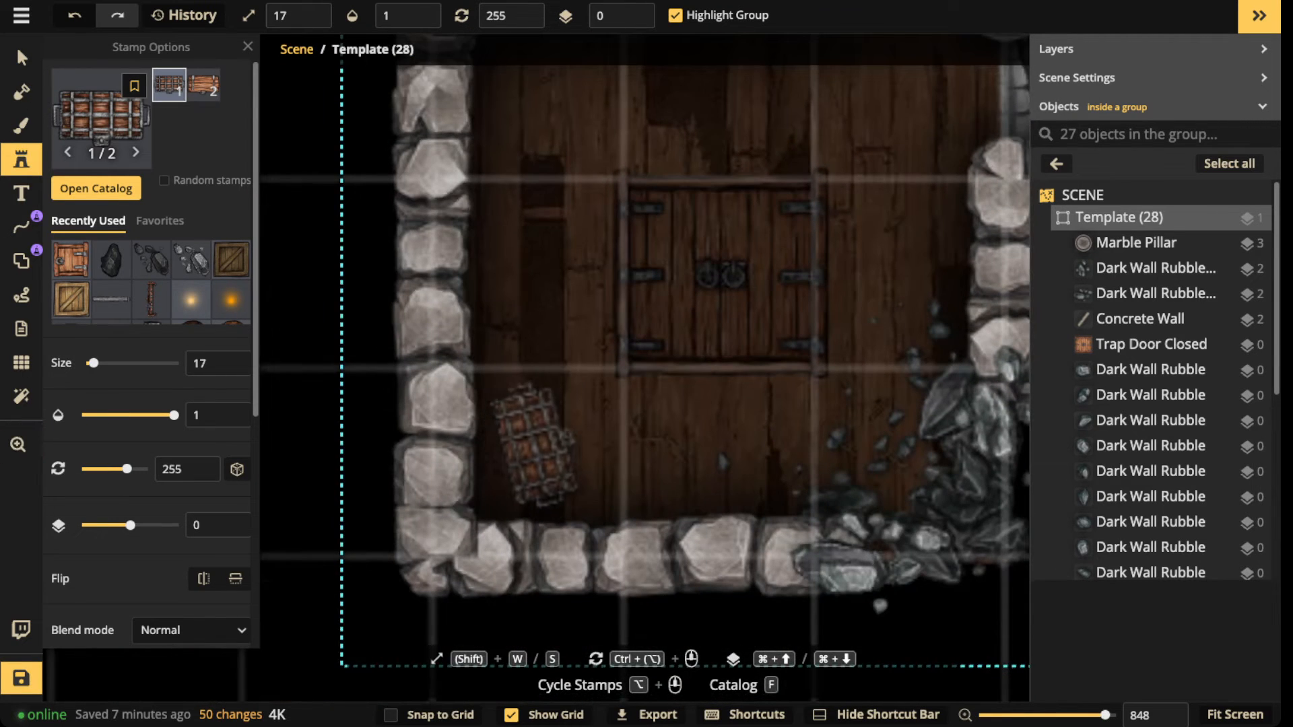
pyautogui.click(541, 463)
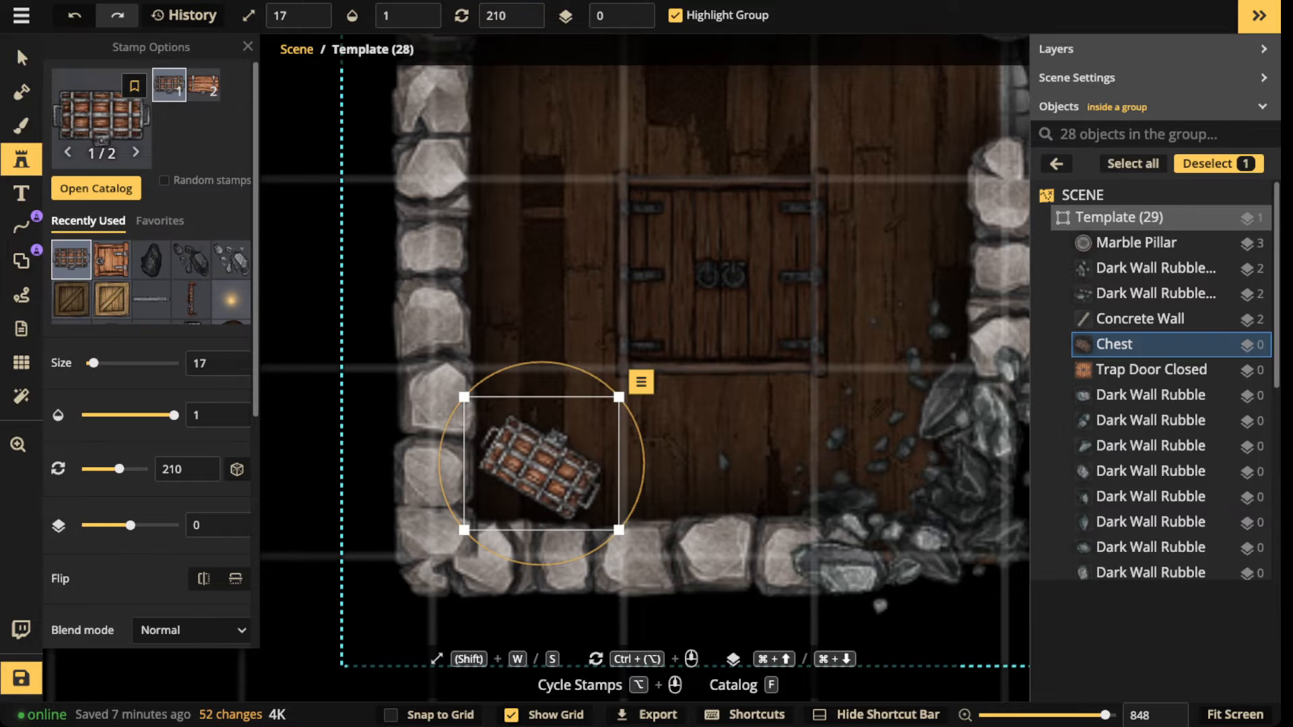
# Step: Move the chest to layer -1, turn it to 180 and set it snugly into the corner against the lower wall
pyautogui.press('super+Down')
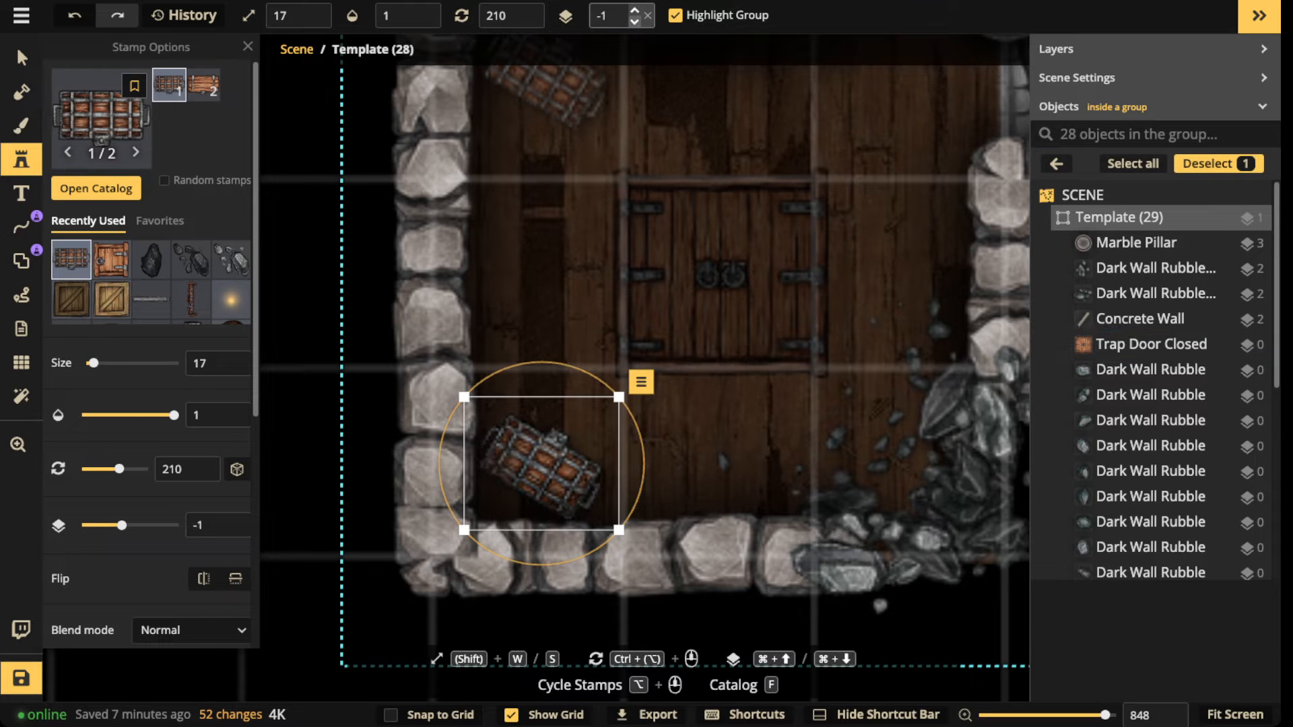
pyautogui.scroll(3, 541, 463)
pyautogui.moveTo(541, 463); pyautogui.dragTo(537, 435)
pyautogui.click(634, 11)
pyautogui.click(634, 22)
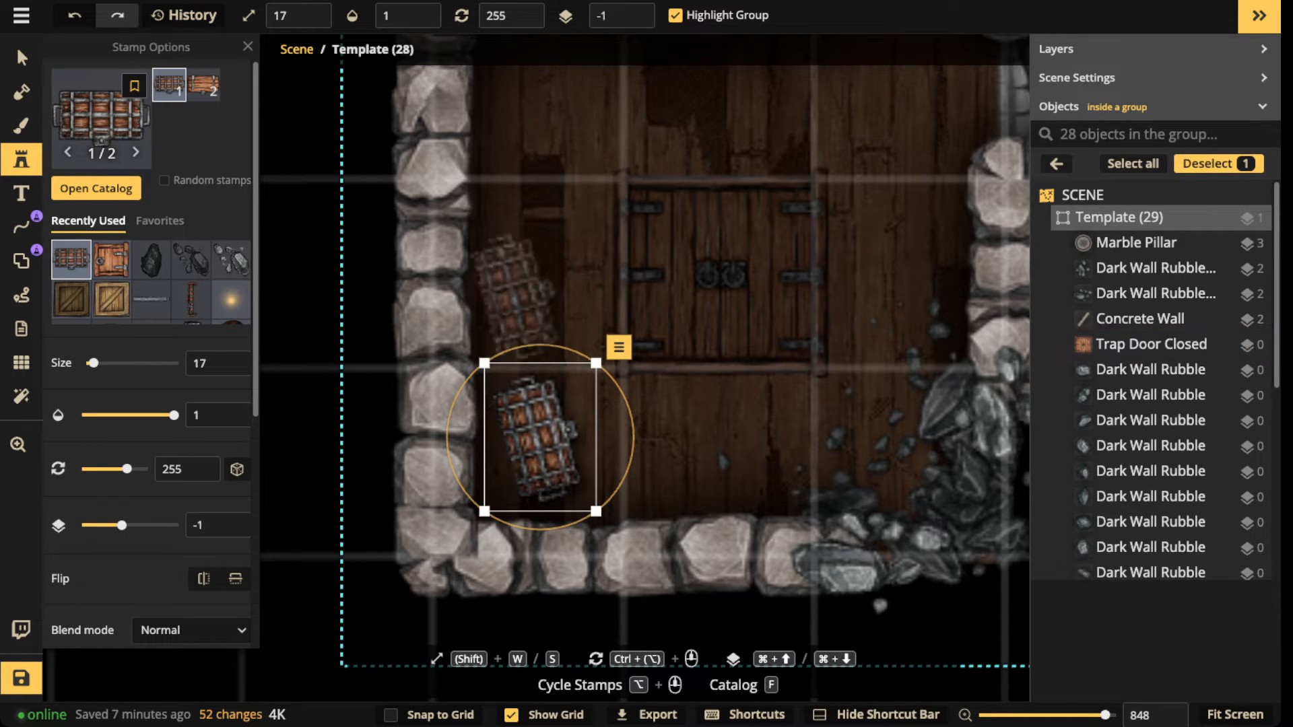
pyautogui.scroll(-2, 547, 450)
pyautogui.scroll(-3, 547, 450)
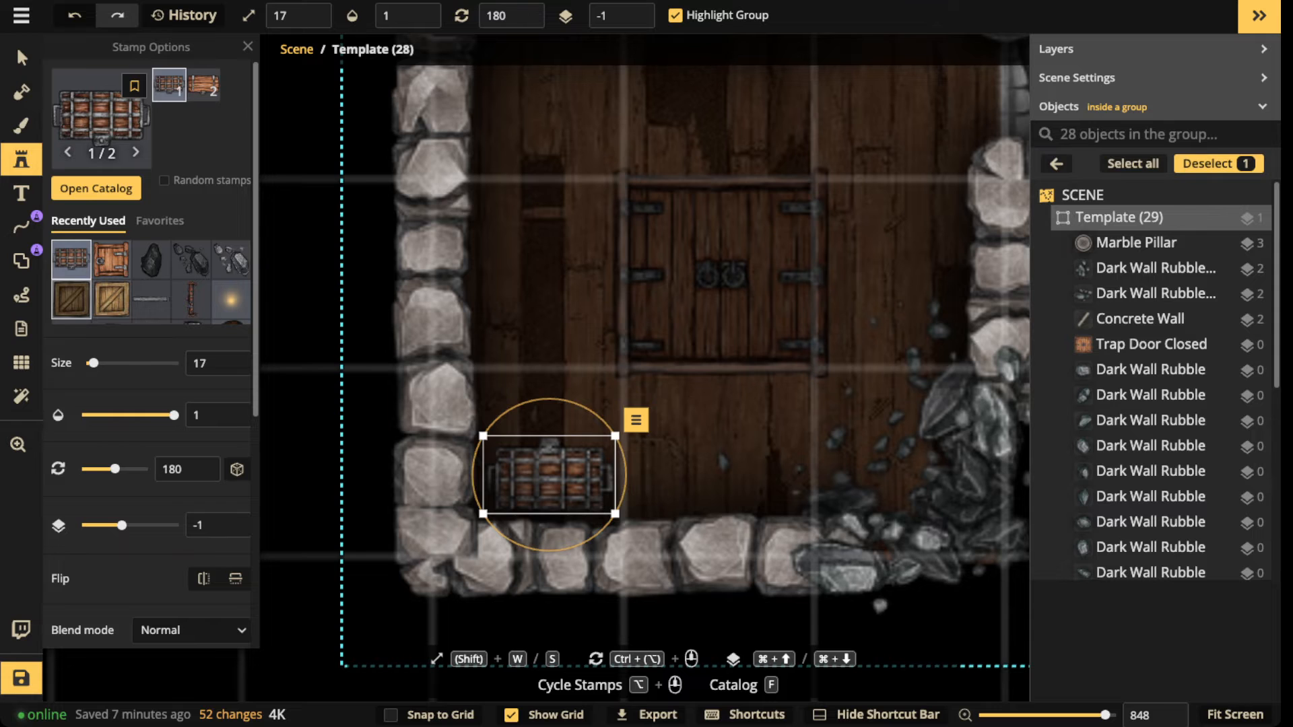
pyautogui.press('Escape')
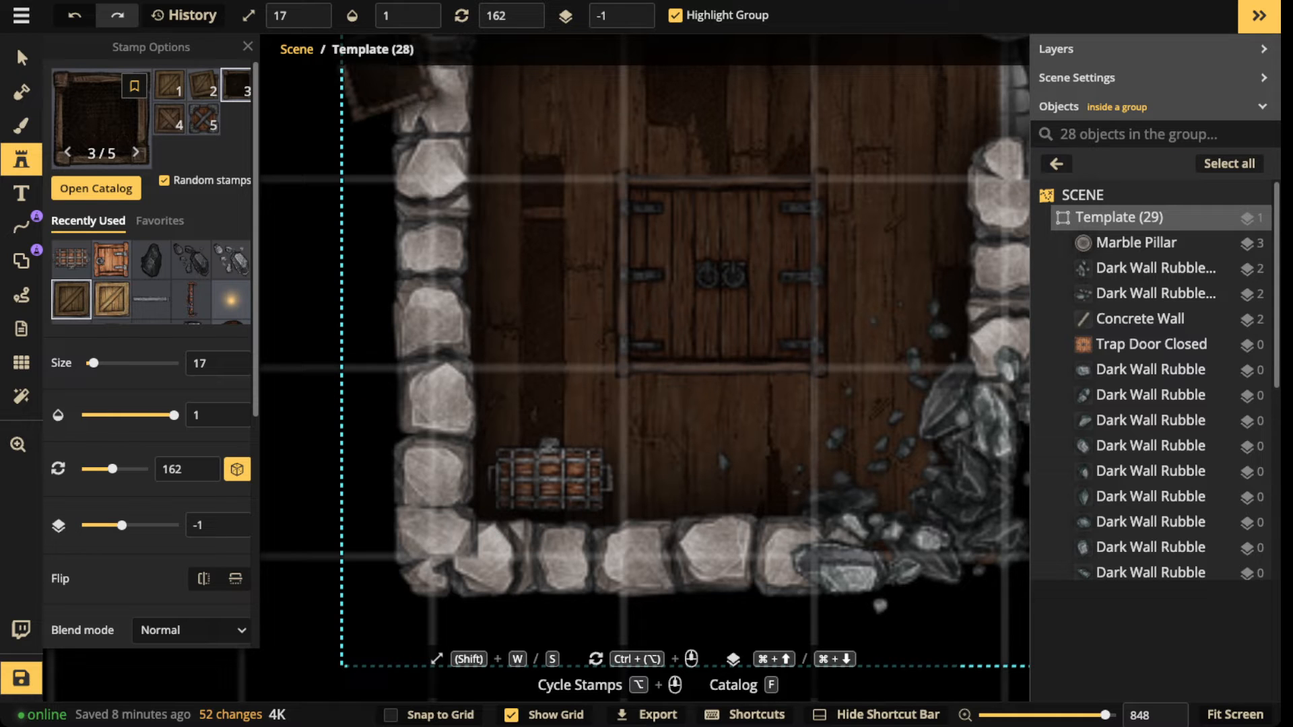
# Step: Using random crate stamps at size 14 on layer -1, place one beside the chest and one in the room's upper-left corner
pyautogui.press('s')
pyautogui.press('s')
pyautogui.press('s')
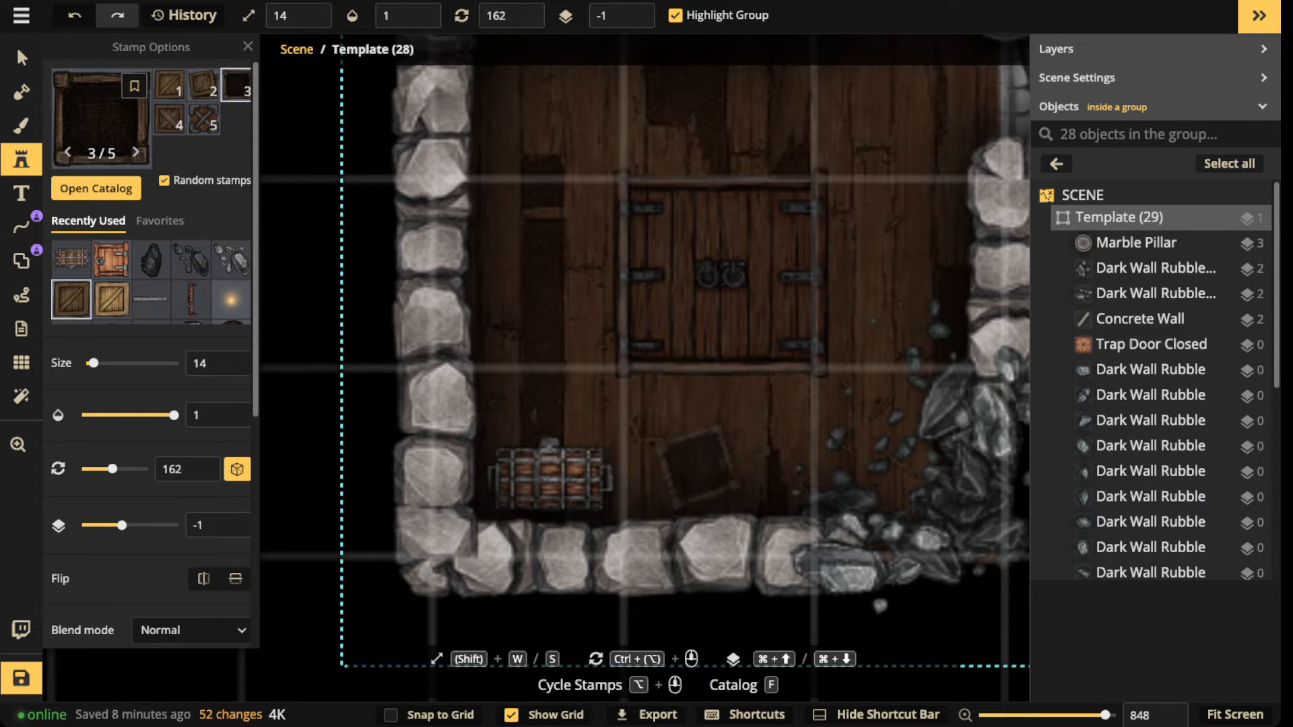
pyautogui.click(663, 462)
pyautogui.scroll(5, 606, 397)
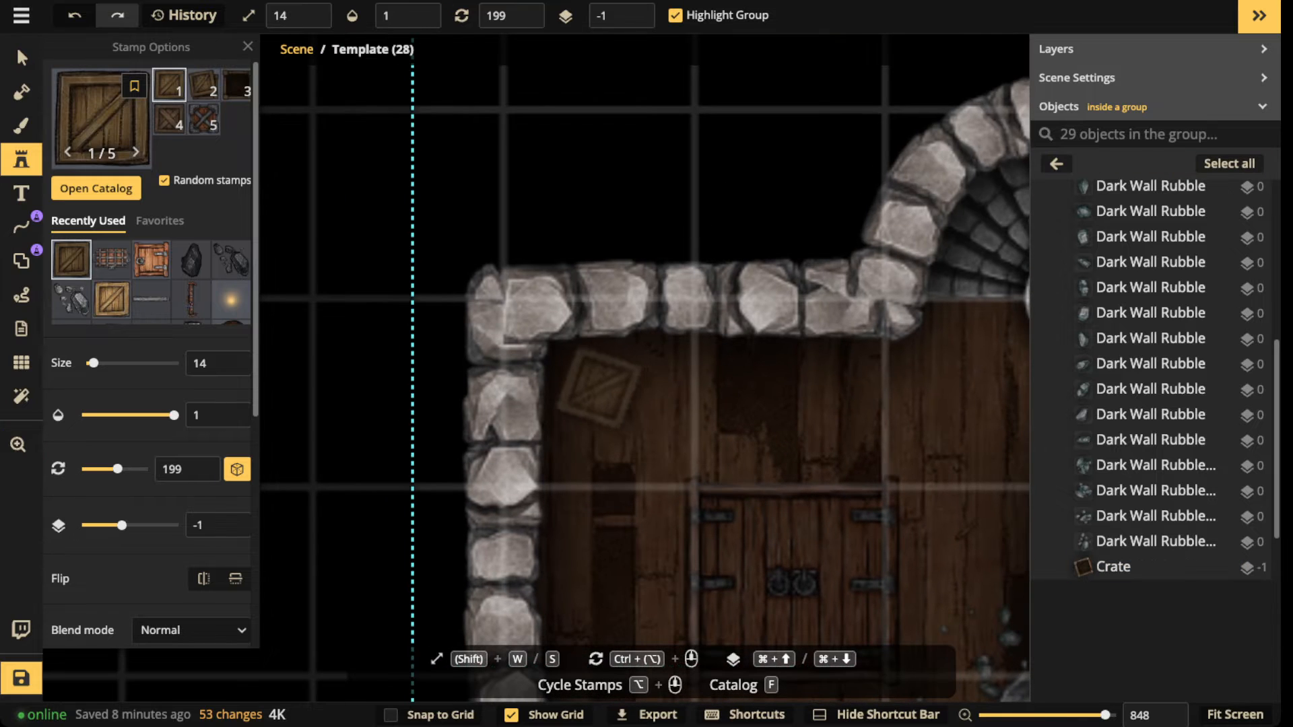
pyautogui.click(595, 384)
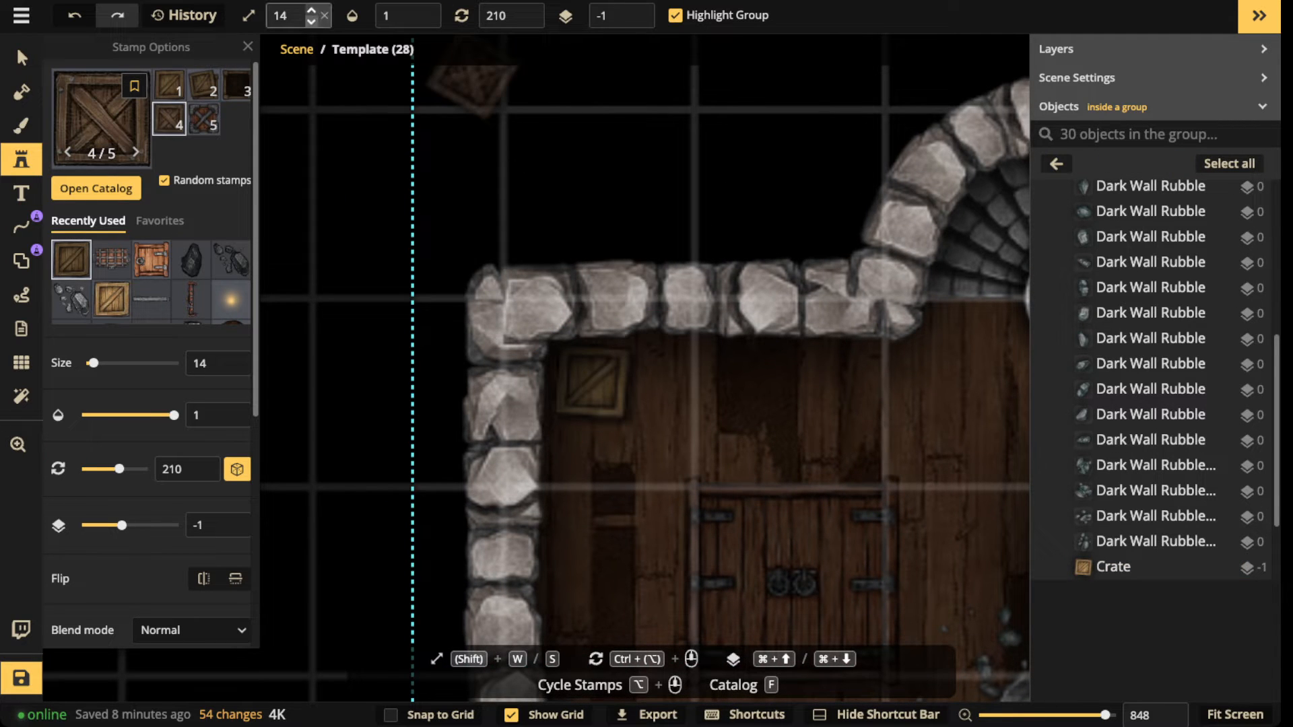
# Step: Reduce the crate stamp to size 8 and place a small rotated crate next to the corner crate by the upper wall
pyautogui.press('s')
pyautogui.press('s')
pyautogui.press('s')
pyautogui.press('s')
pyautogui.scroll(-5, 745, 339)
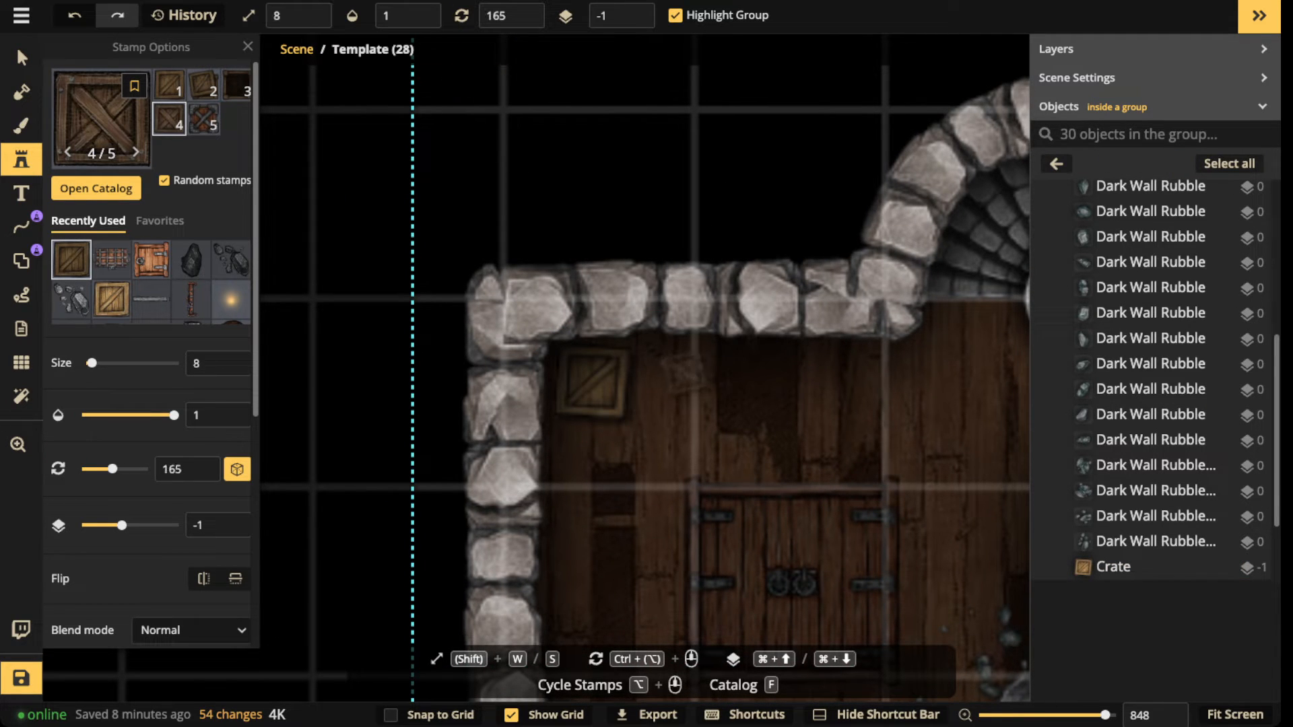
pyautogui.click(663, 364)
pyautogui.press('space')
pyautogui.moveTo(1008, 562); pyautogui.dragTo(650, 312)
pyautogui.scroll(3, 643, 293)
pyautogui.scroll(-3, 536, 264)
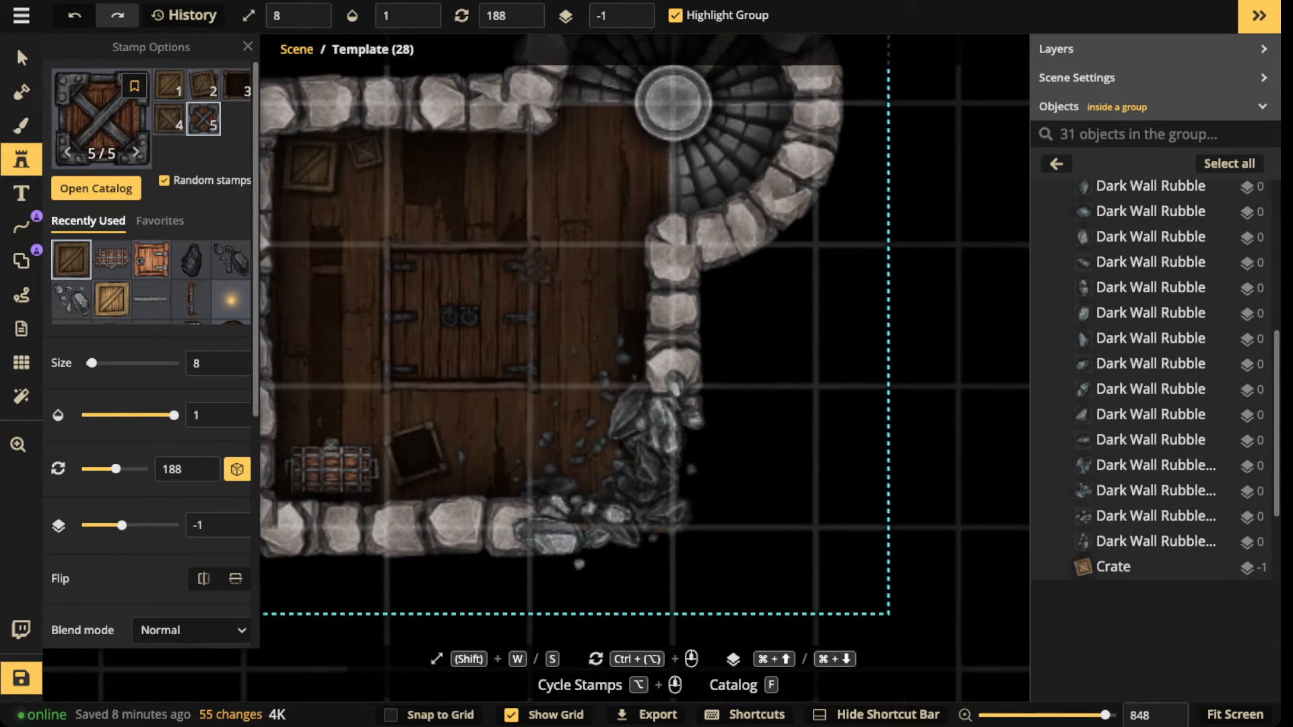
pyautogui.press('space')
pyautogui.moveTo(463, 217); pyautogui.dragTo(607, 355)
pyautogui.press('space')
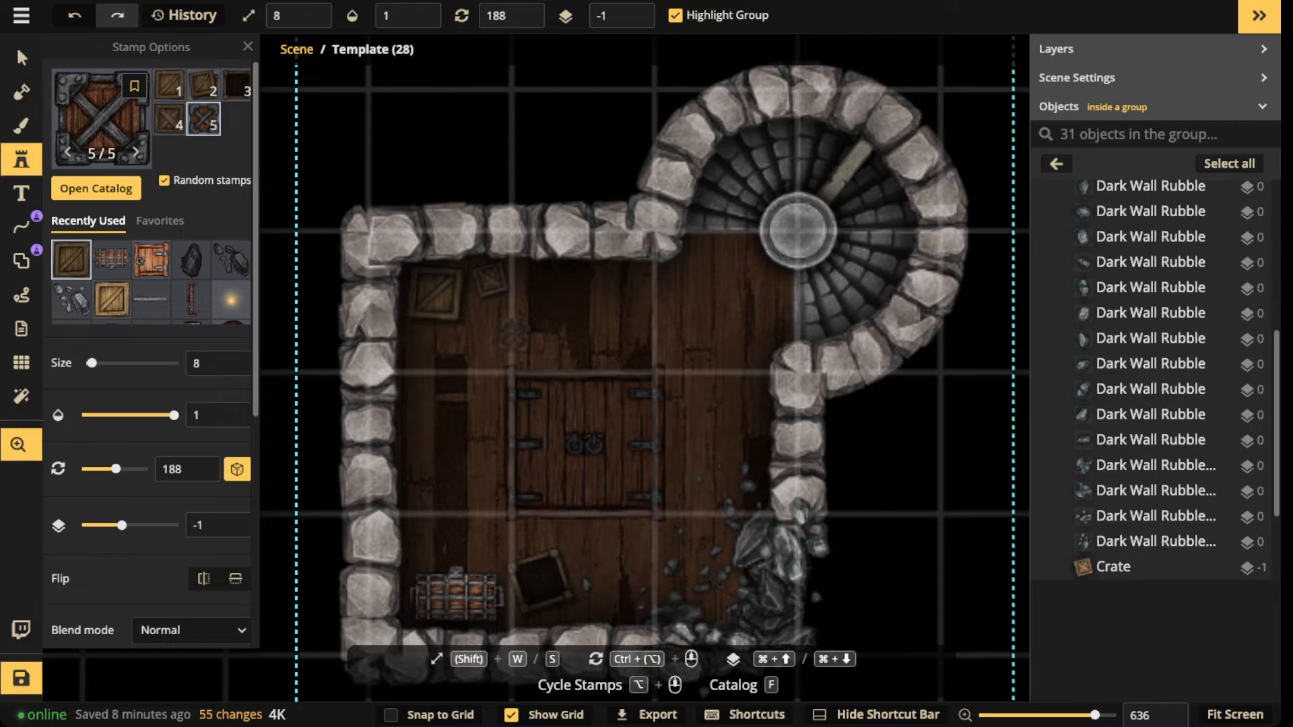
pyautogui.click(102, 115)
pyautogui.click(522, 76)
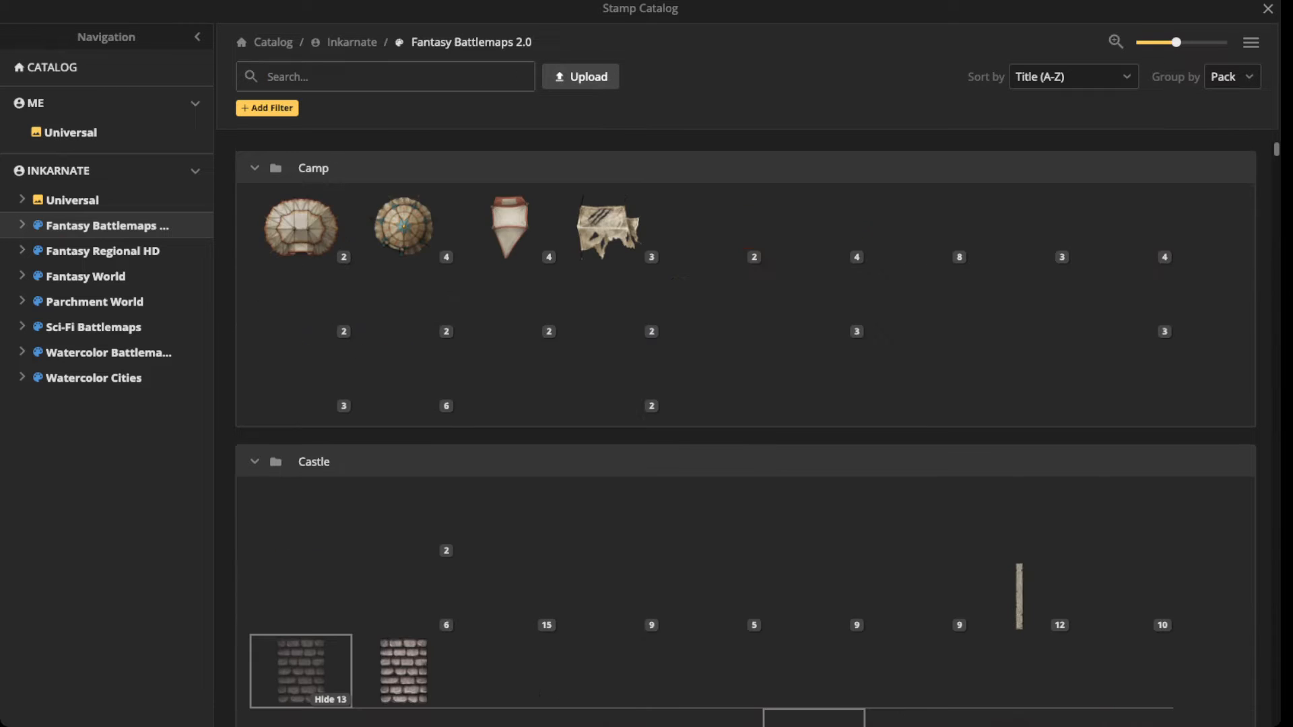
pyautogui.scroll(-3, 606, 337)
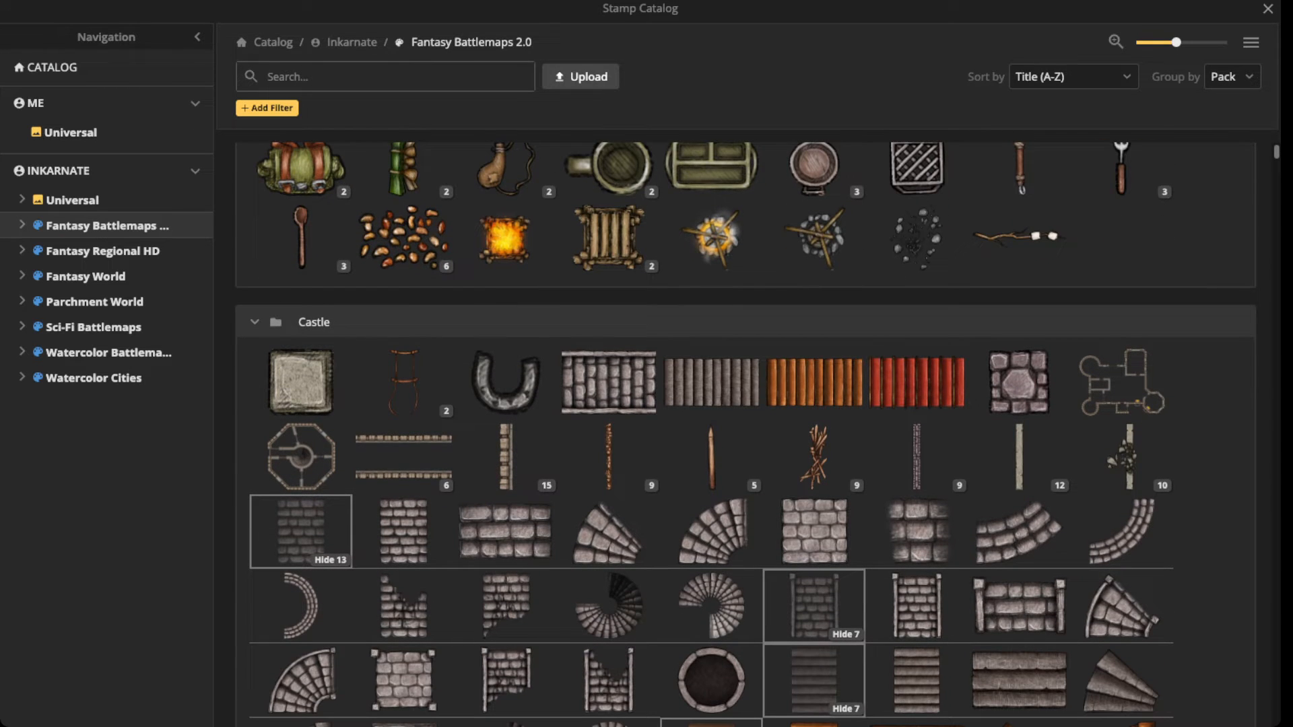
pyautogui.press('Escape')
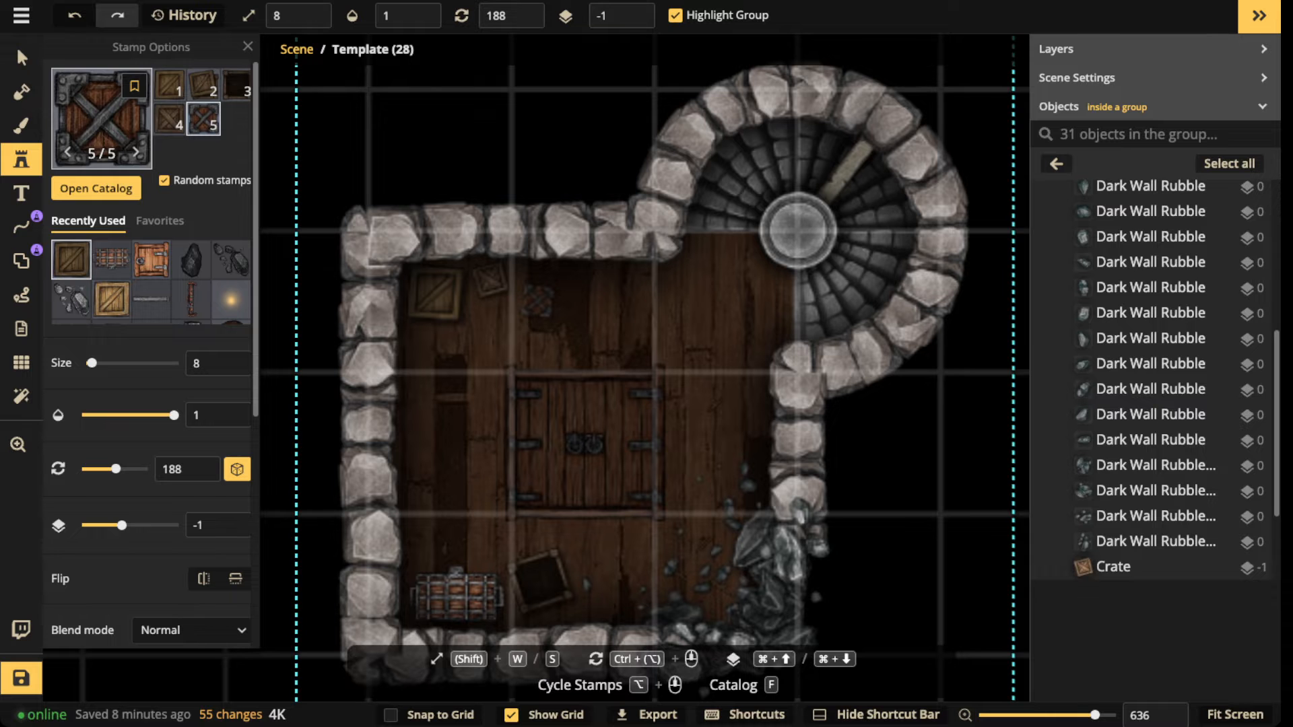
# Step: Choose the dark round wooden stool from the recently used stamps and set its size to 12
pyautogui.scroll(-2, 111, 300)
pyautogui.click(231, 264)
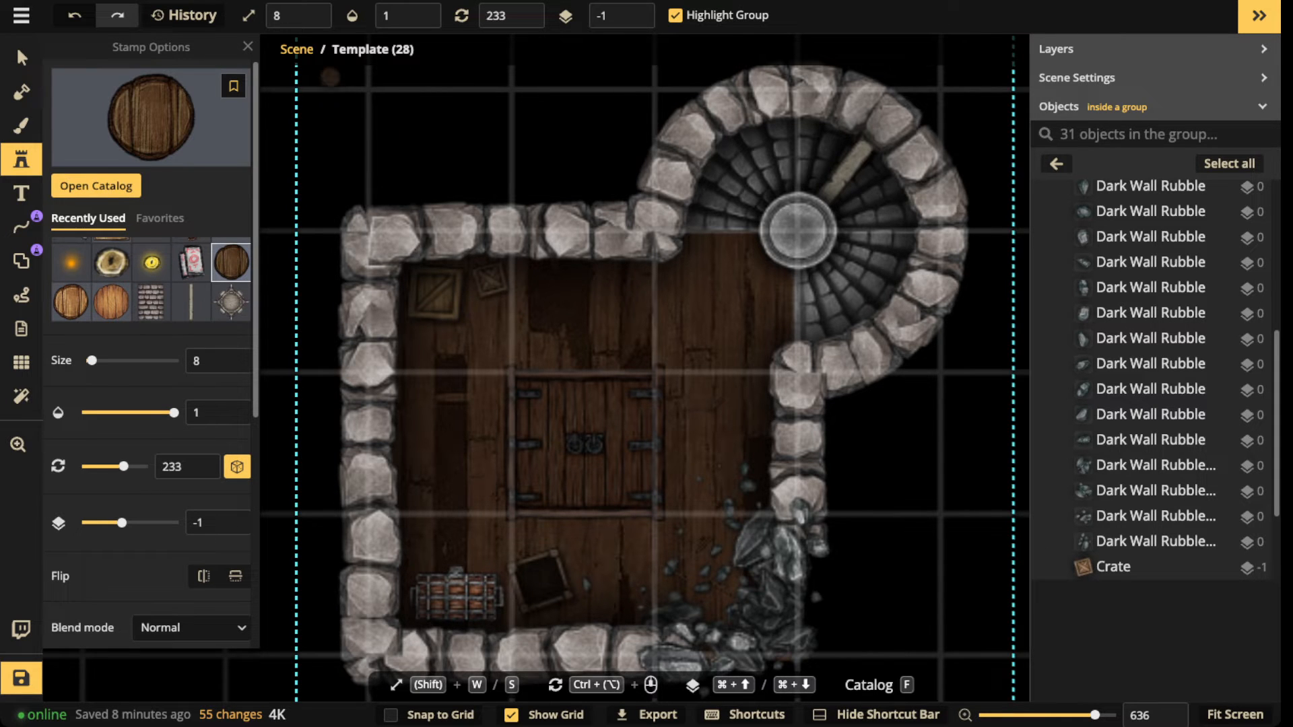
pyautogui.click(311, 8)
pyautogui.click(311, 9)
# Step: Compare the stool stamp with the stools around the candlelit table in the other tower room, trying size 15 before returning to 12
pyautogui.press('space')
pyautogui.moveTo(377, 350); pyautogui.dragTo(916, 340)
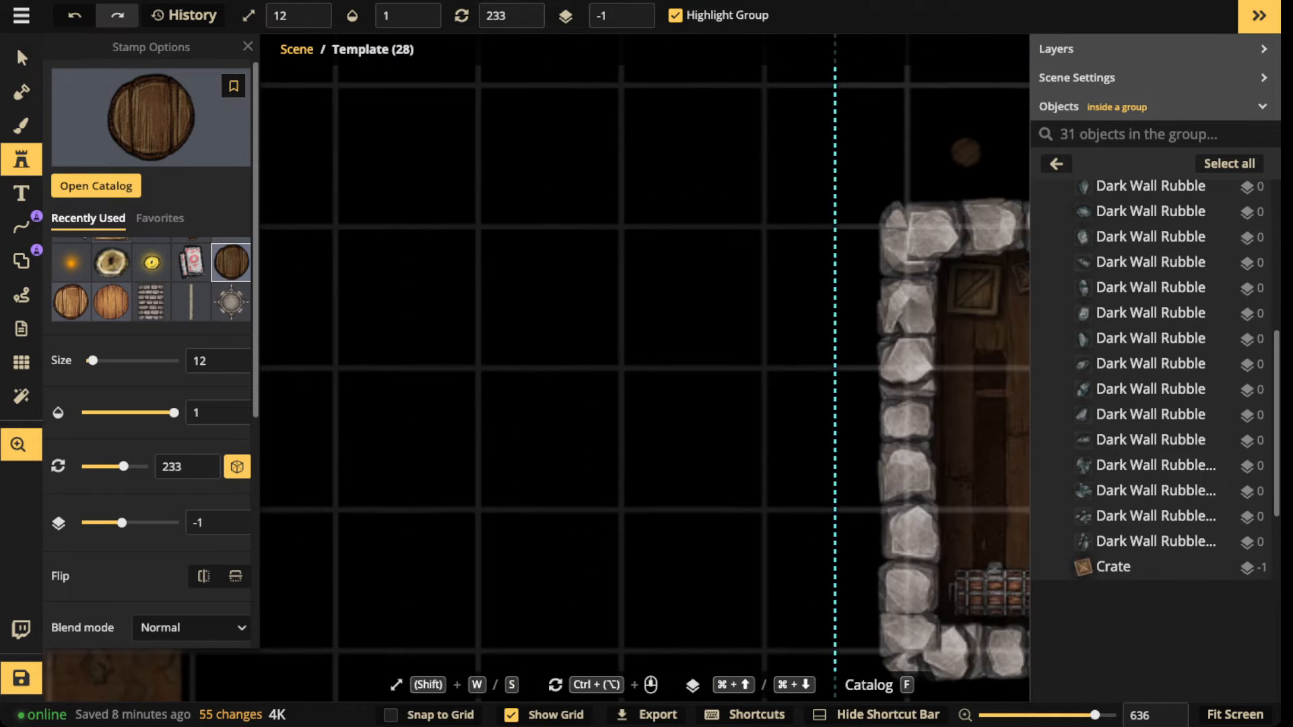
pyautogui.moveTo(289, 337); pyautogui.dragTo(996, 330)
pyautogui.moveTo(539, 377); pyautogui.dragTo(714, 303)
pyautogui.scroll(-3, 593, 431)
pyautogui.moveTo(431, 391); pyautogui.dragTo(849, 350)
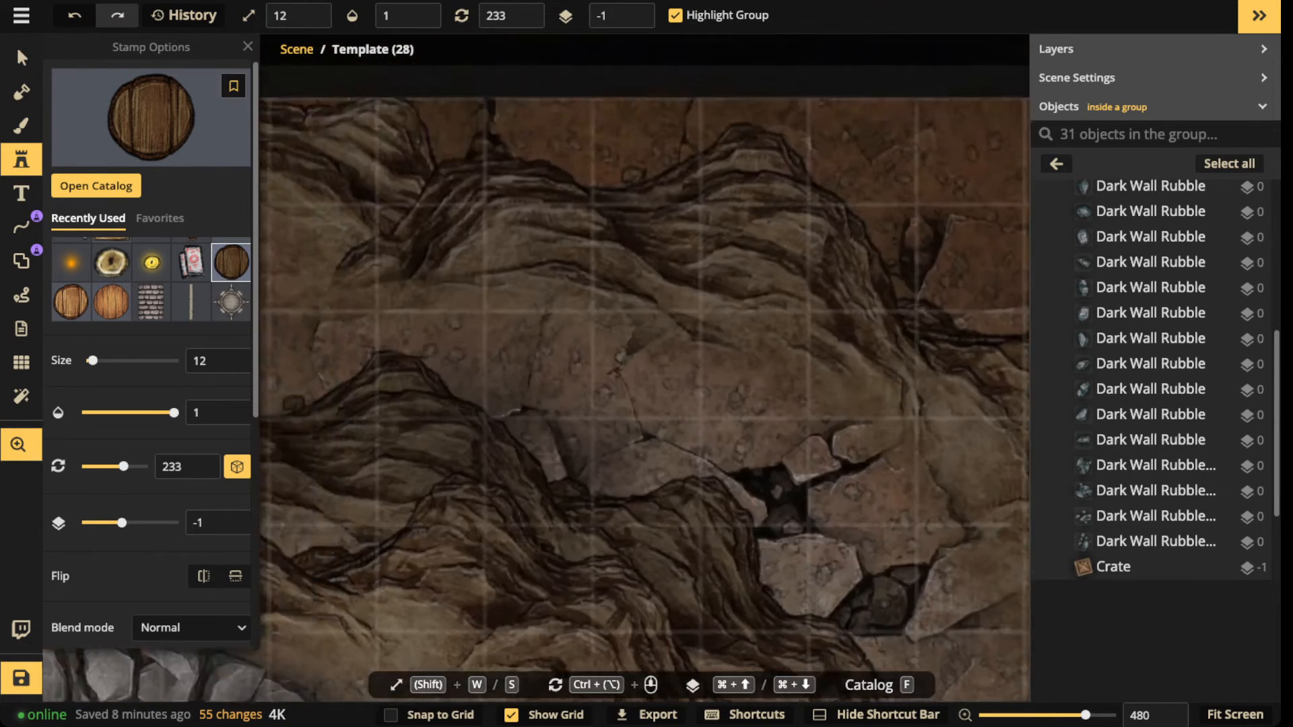
pyautogui.moveTo(646, 526); pyautogui.dragTo(673, 283)
pyautogui.moveTo(659, 572); pyautogui.dragTo(422, 372)
pyautogui.scroll(8, 423, 371)
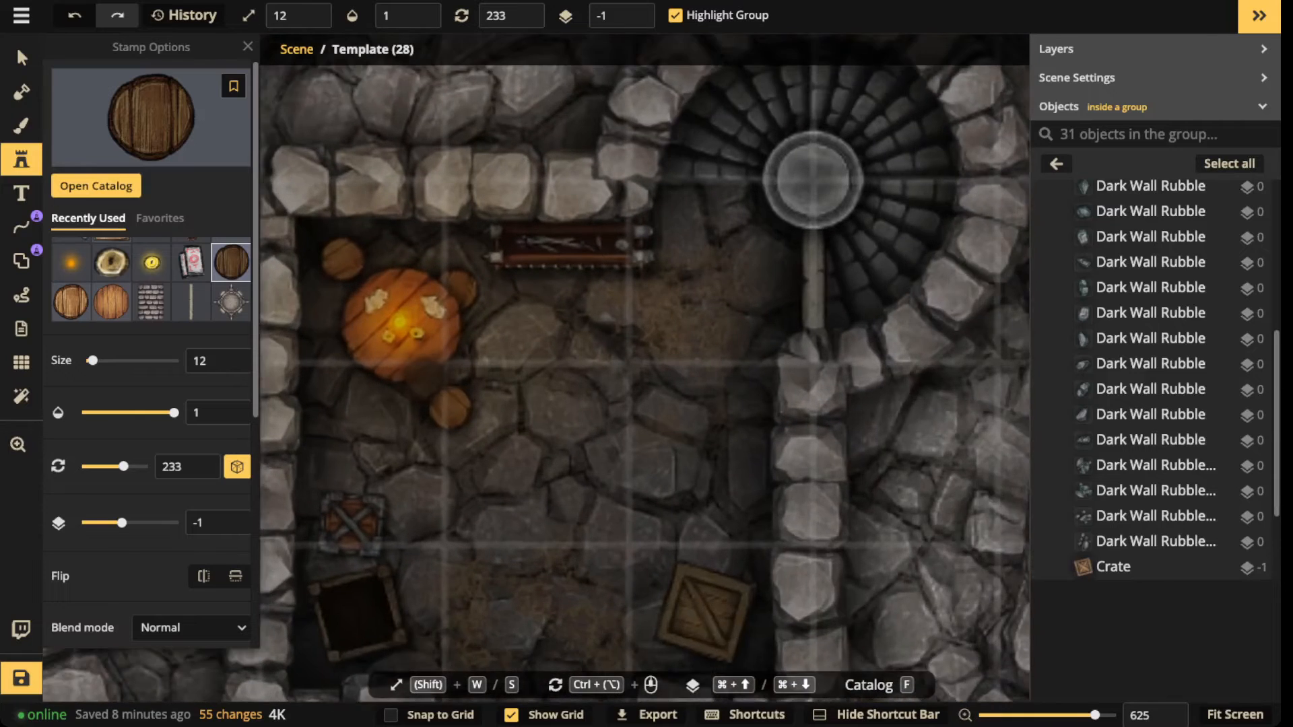
pyautogui.press('w')
pyautogui.press('w')
pyautogui.press('w')
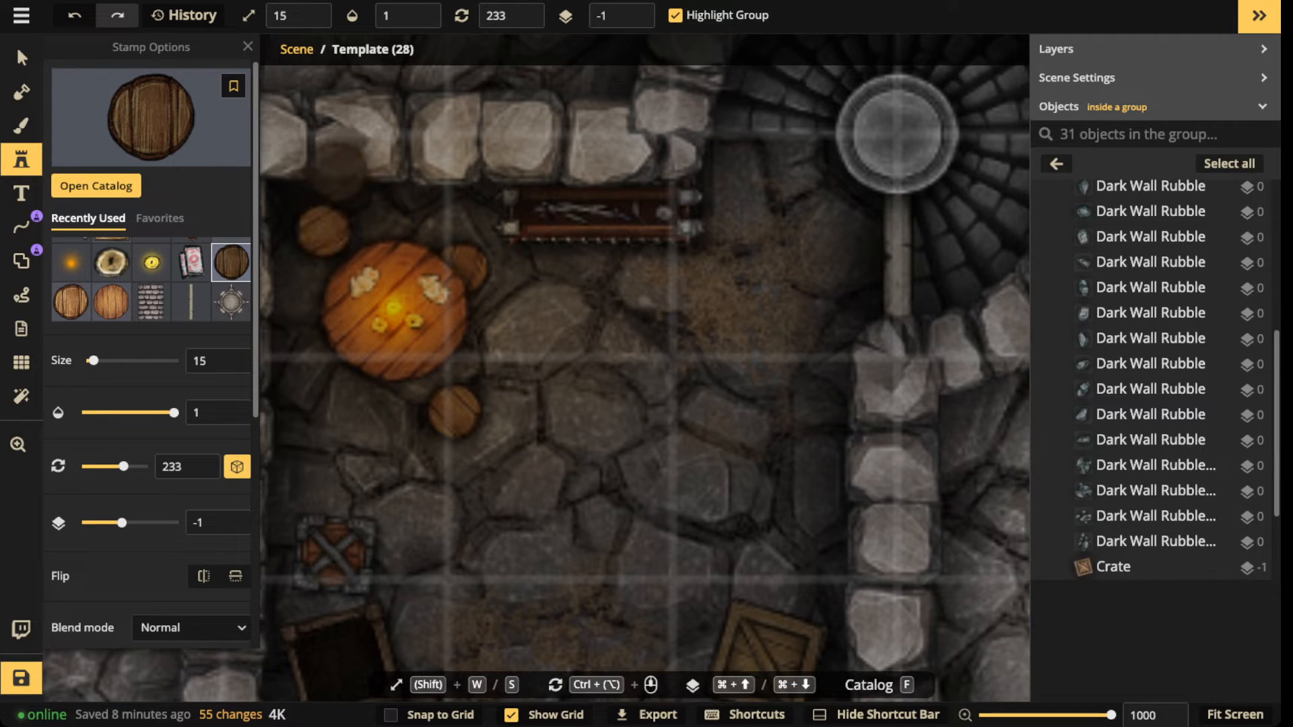
pyautogui.click(311, 24)
pyautogui.click(311, 23)
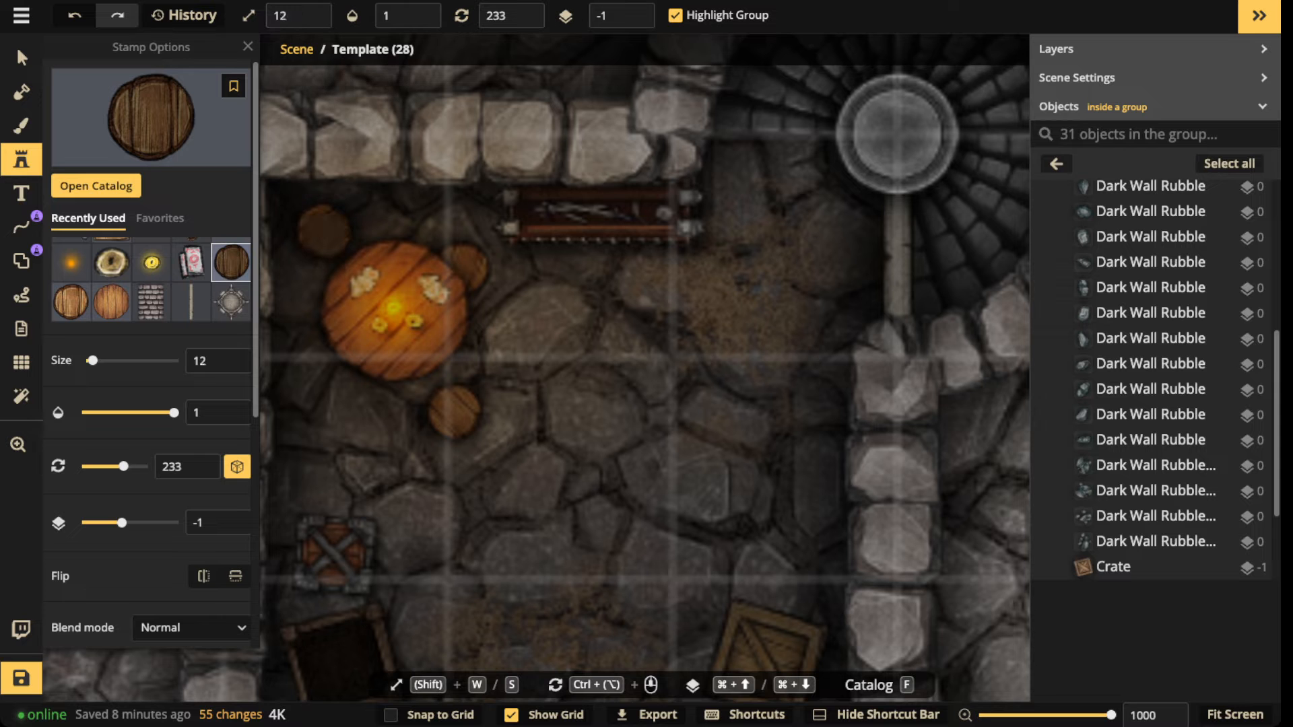
# Step: Return to the plank-floored tower and place the size 12 stool on layer -1 between the open crate and the rubble
pyautogui.moveTo(970, 377); pyautogui.dragTo(274, 332)
pyautogui.moveTo(963, 336); pyautogui.dragTo(282, 317)
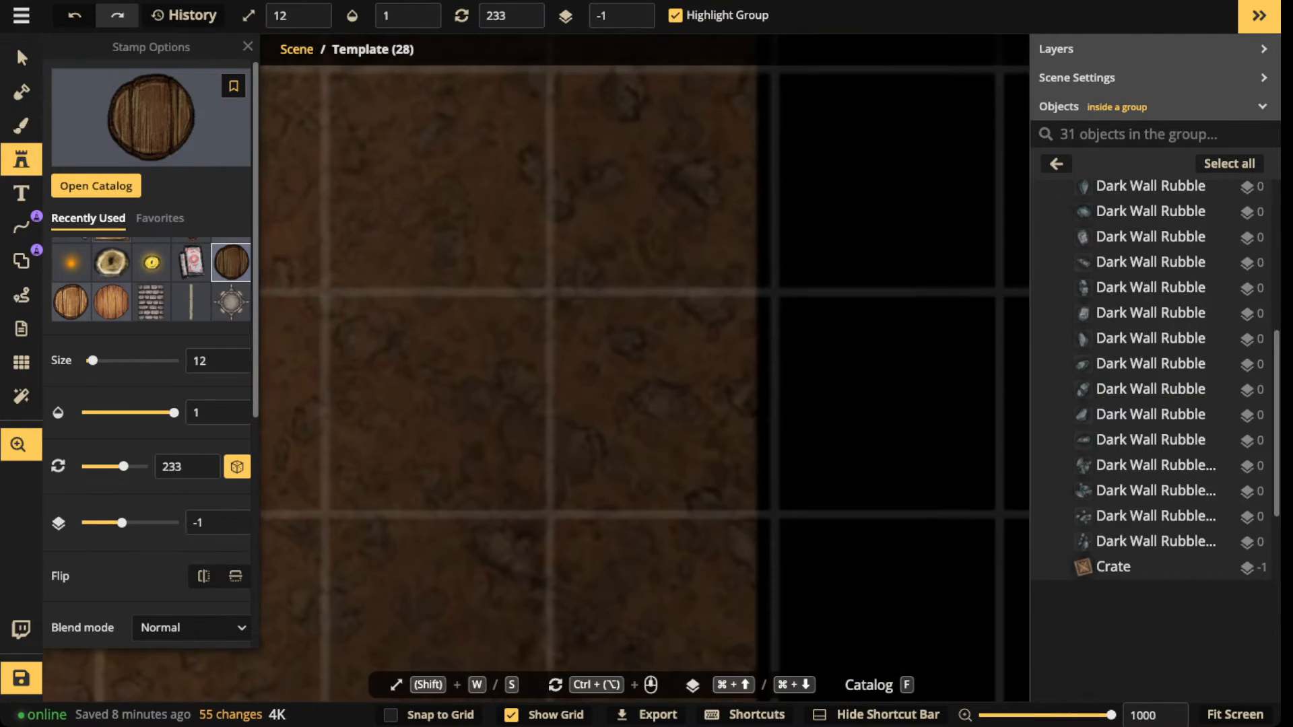
pyautogui.scroll(-5, 437, 283)
pyautogui.moveTo(943, 296); pyautogui.dragTo(81, 531)
pyautogui.scroll(-5, 439, 278)
pyautogui.scroll(6, 527, 341)
pyautogui.scroll(5, 428, 576)
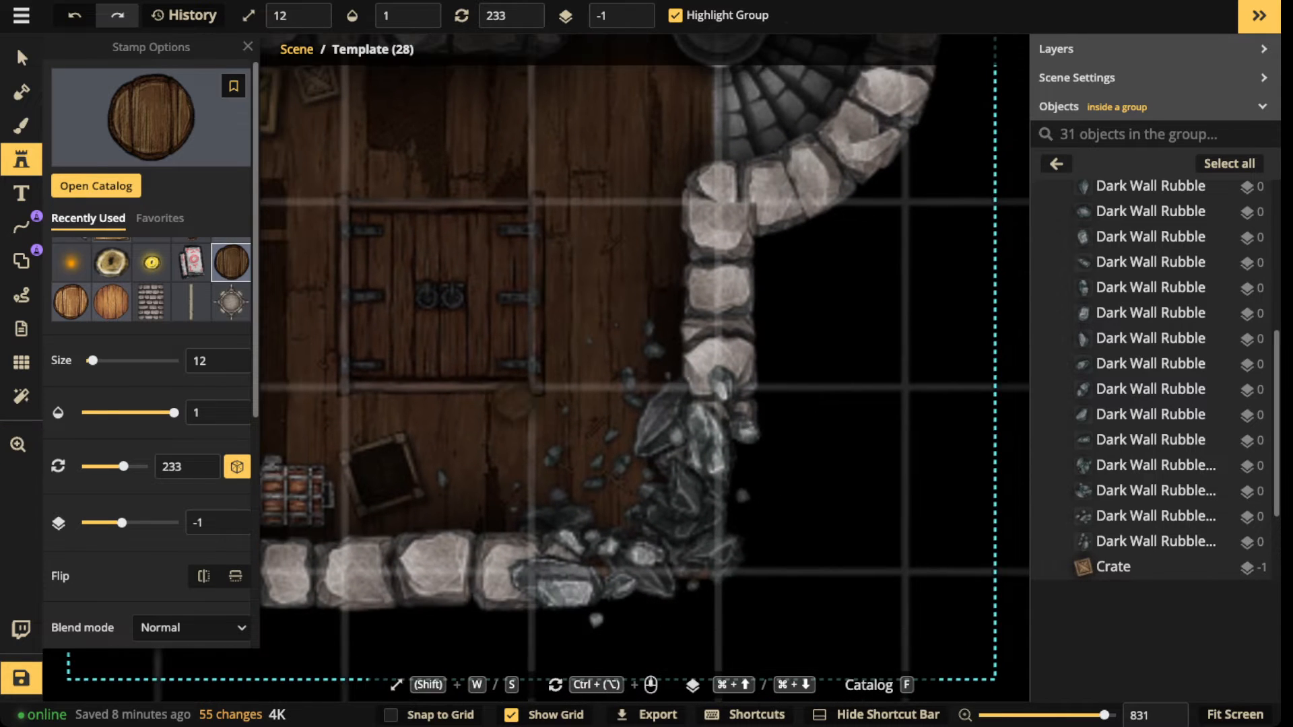
pyautogui.click(485, 438)
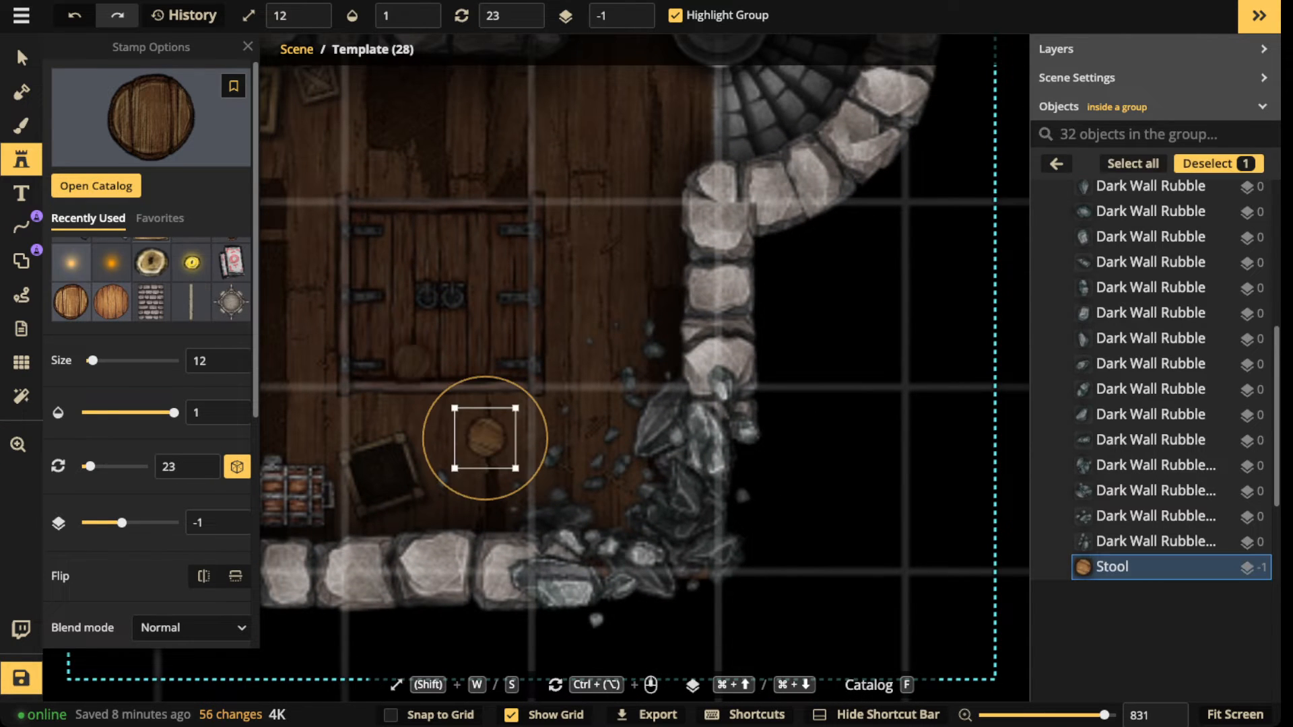
# Step: Open the custom shadow options for the placed stool
pyautogui.scroll(-5, 148, 404)
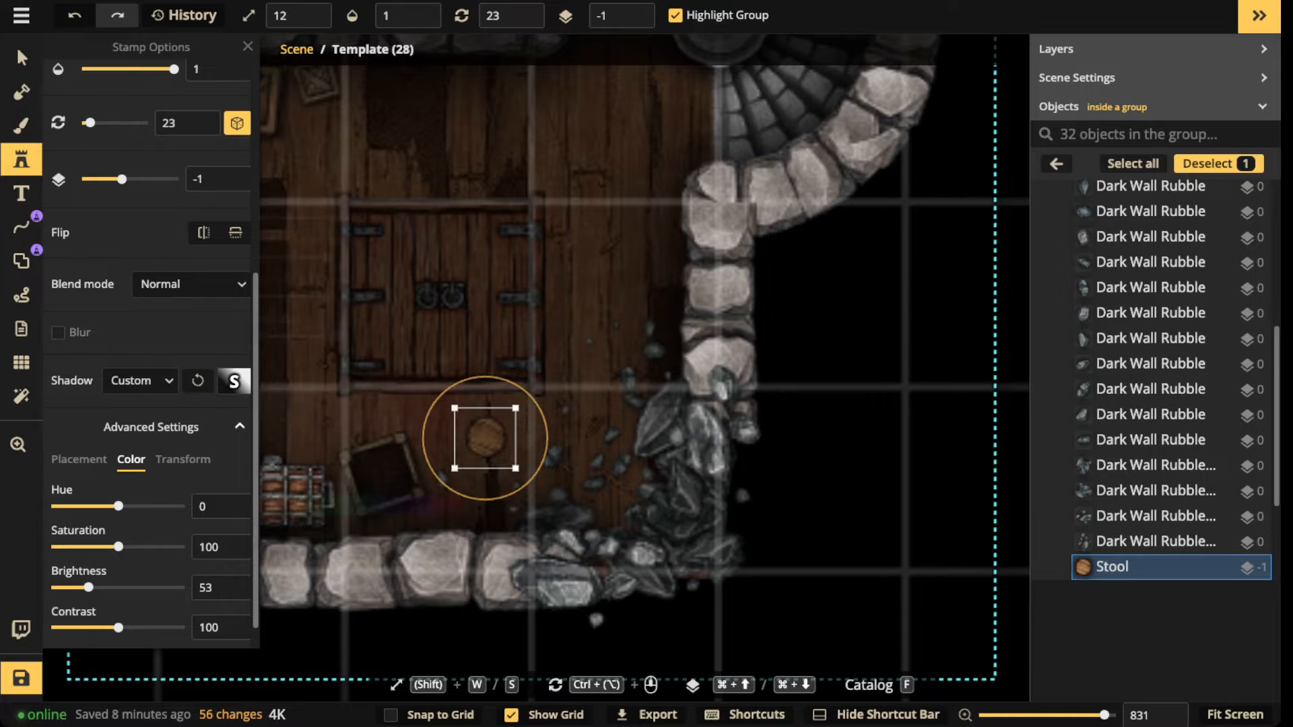
pyautogui.click(234, 382)
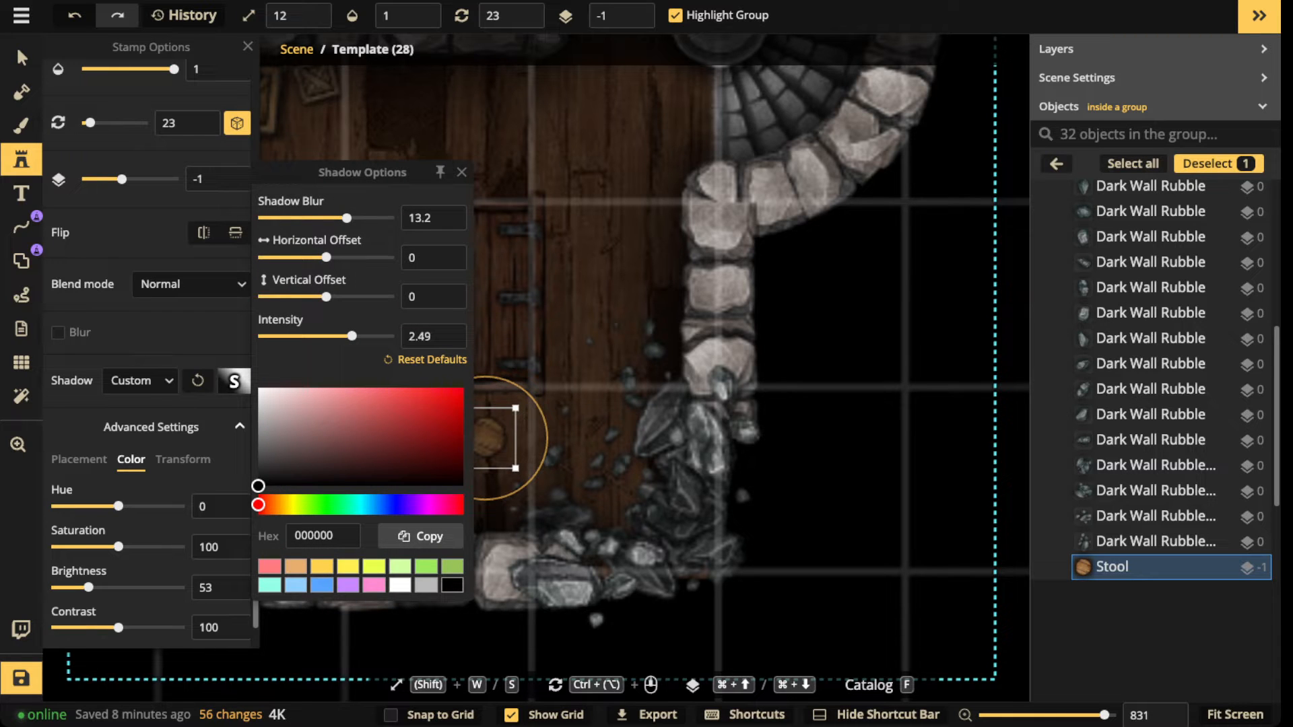
pyautogui.click(22, 227)
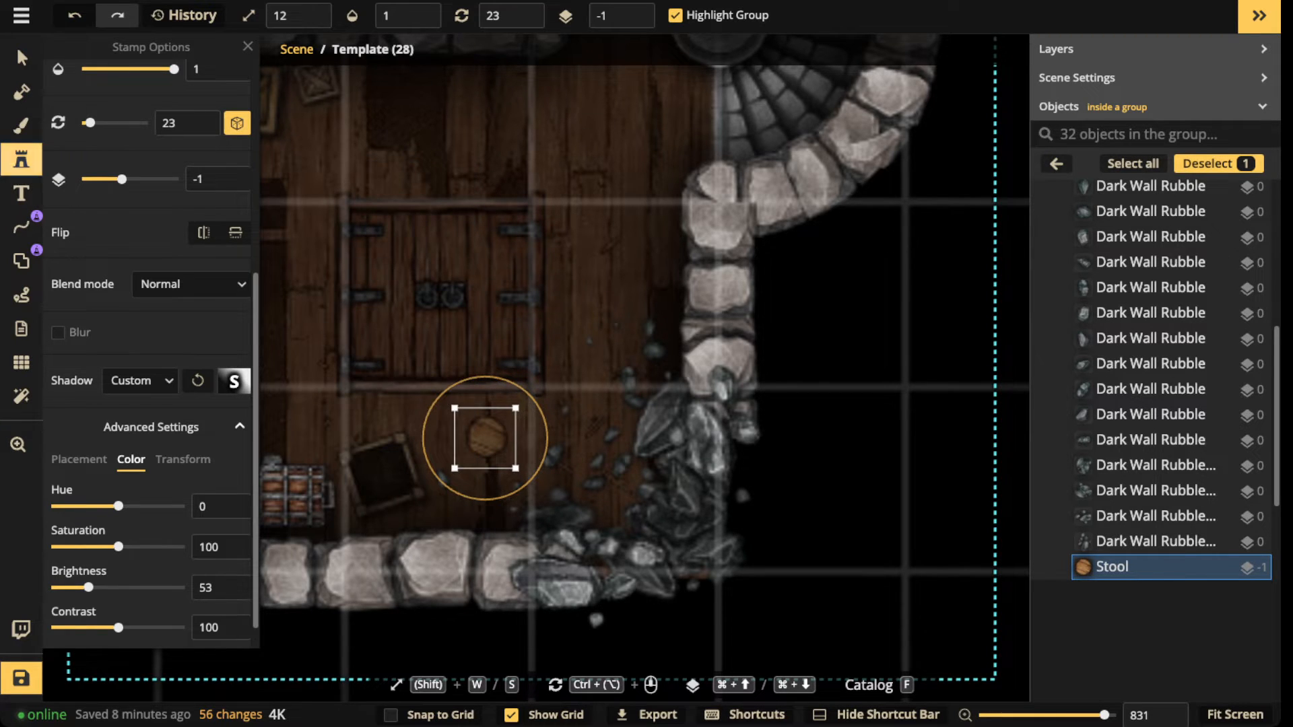
# Step: Search the stamp catalog for "wood" and choose the broken wood pieces from the Tavern pack
pyautogui.click(22, 126)
pyautogui.click(22, 160)
pyautogui.click(150, 119)
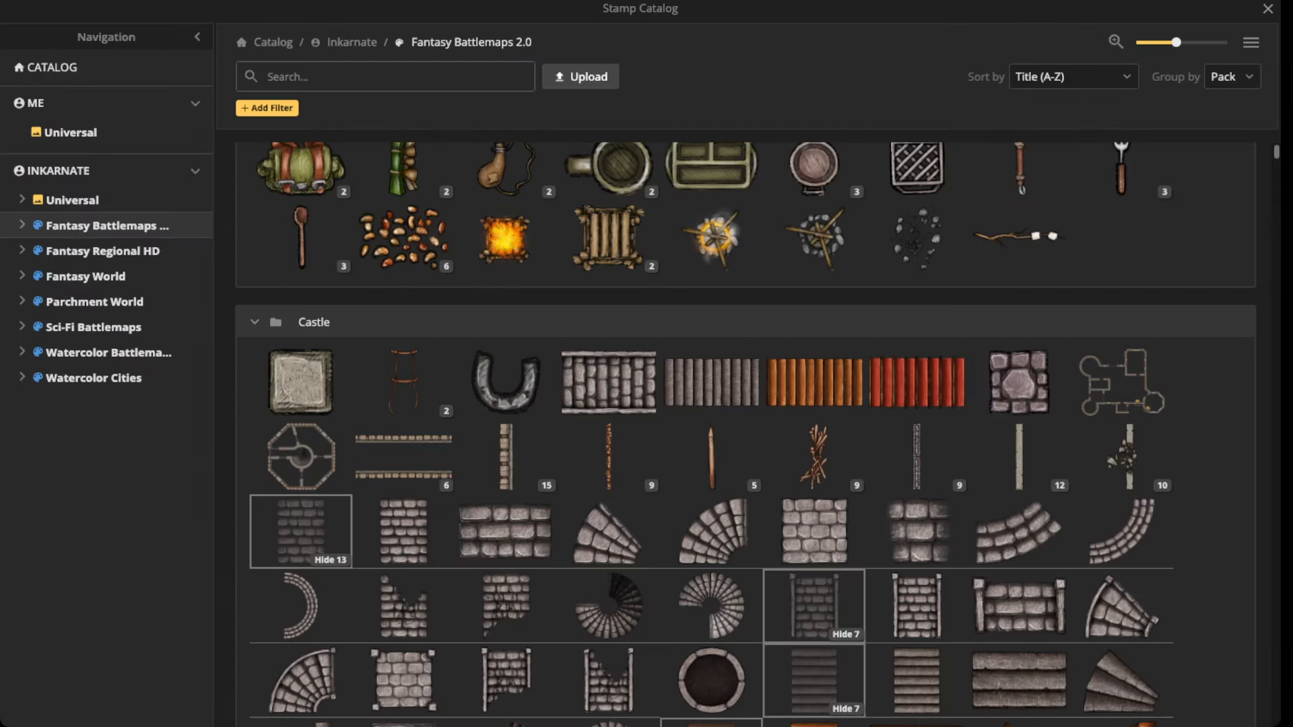
pyautogui.write('wood')
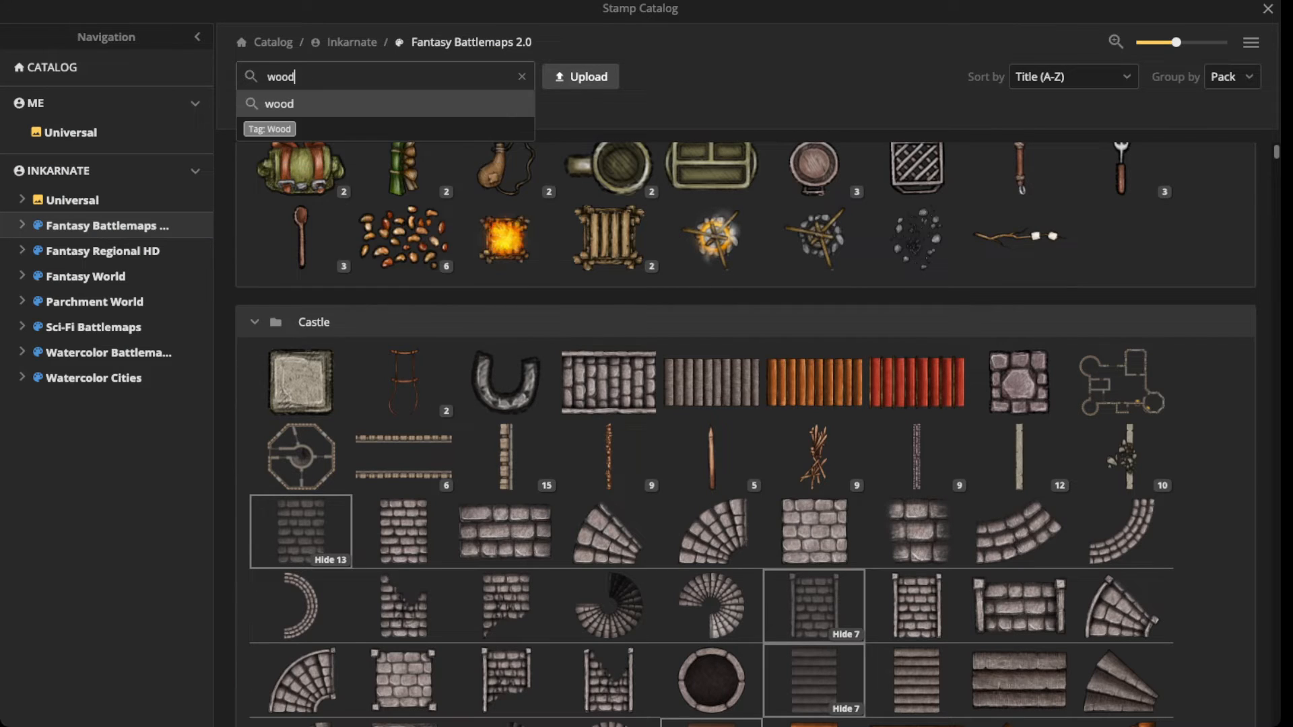
pyautogui.press('Return')
pyautogui.click(301, 517)
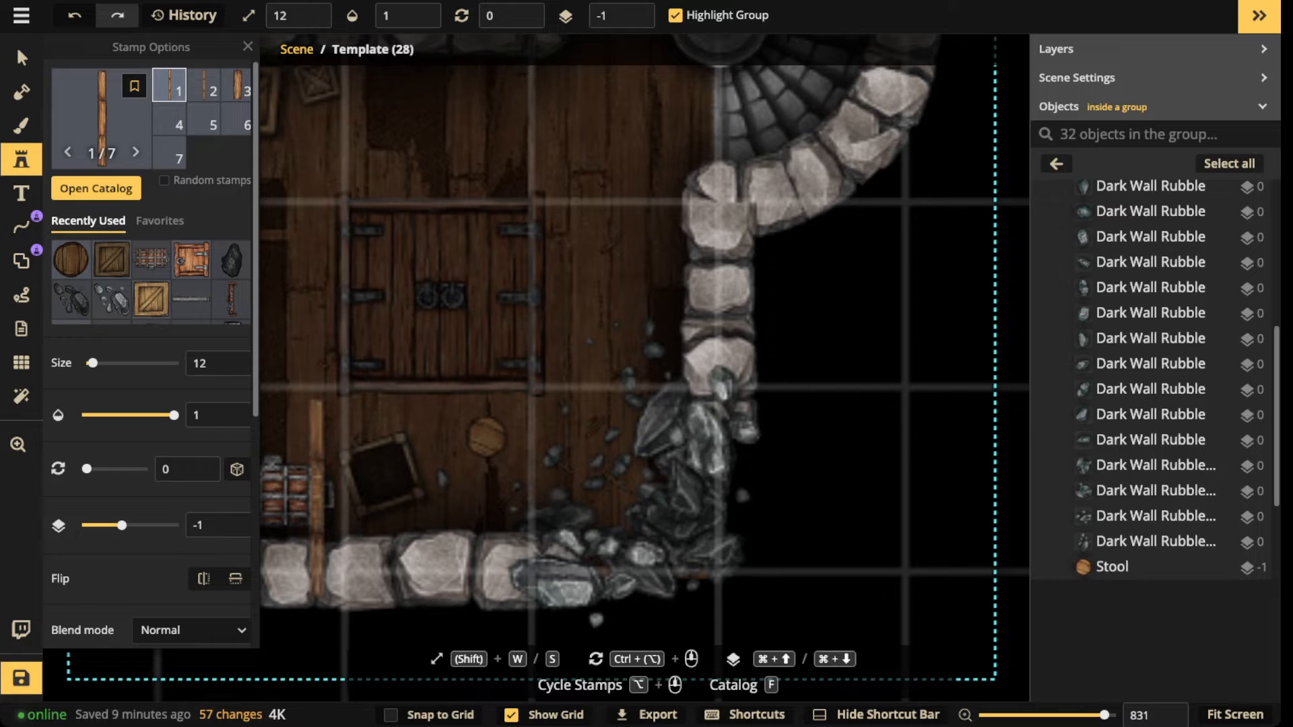
pyautogui.click(103, 120)
pyautogui.scroll(-8, 746, 431)
pyautogui.scroll(-10, 746, 431)
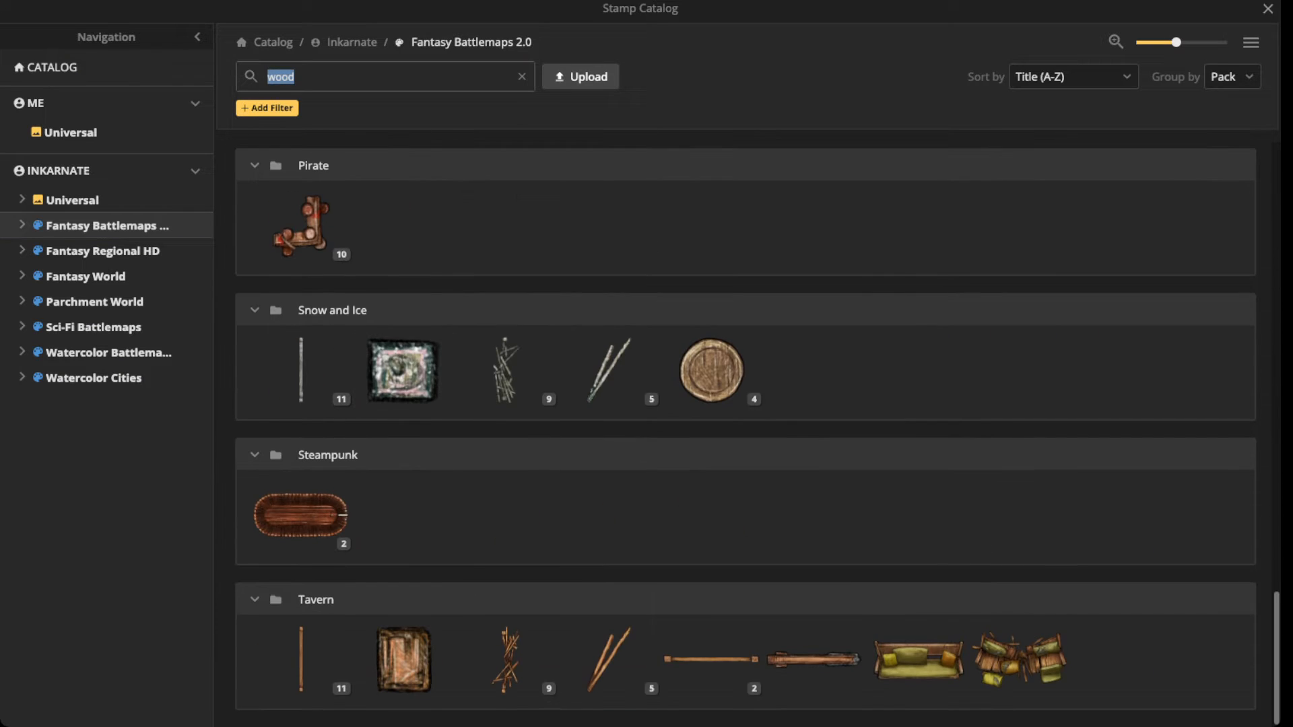
pyautogui.click(608, 659)
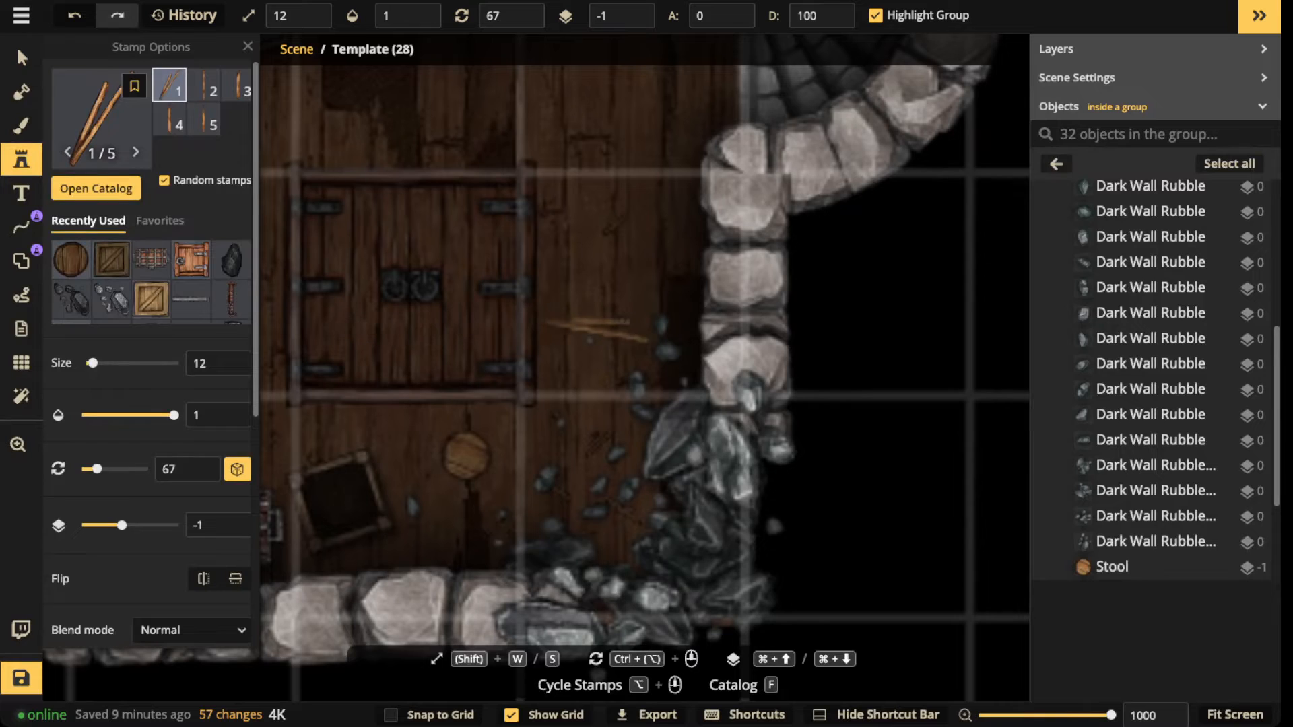
# Step: Set the random broken wood stamps to brightness 48 and layer 0, and scatter size 12 pieces over the rubble-strewn corner
pyautogui.scroll(-5, 148, 351)
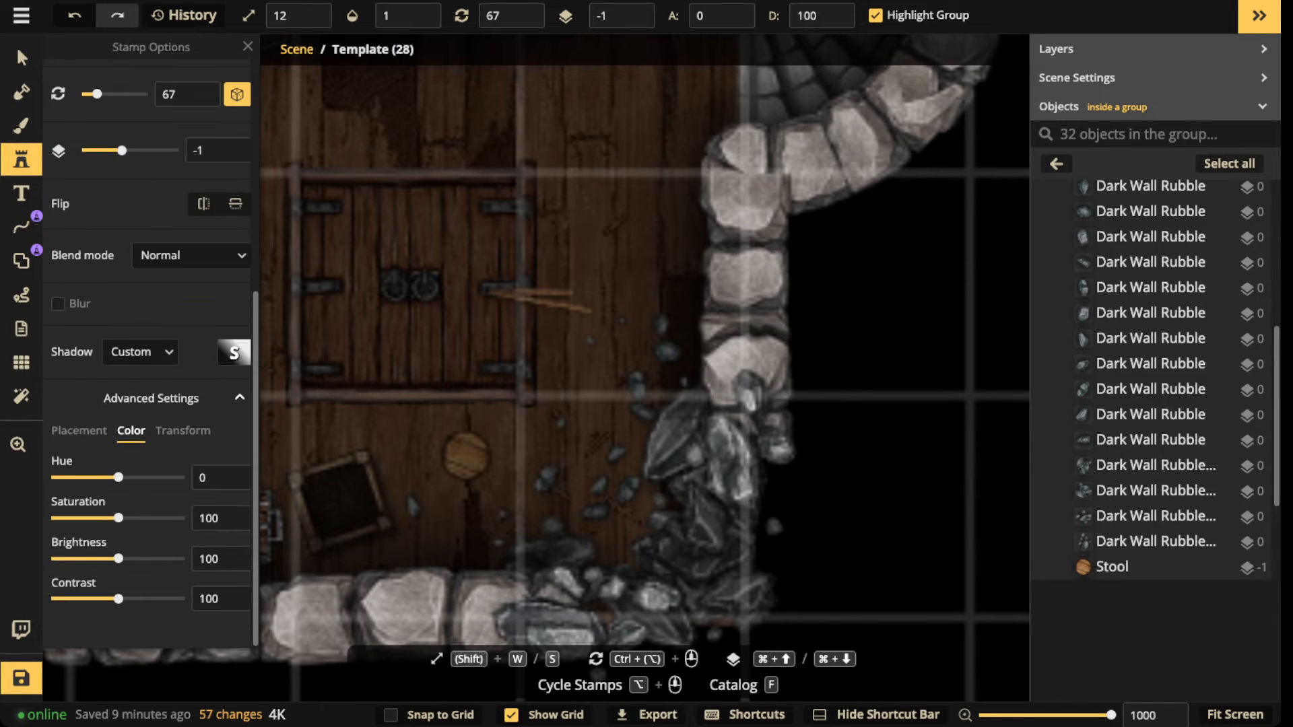
pyautogui.scroll(-3, 495, 388)
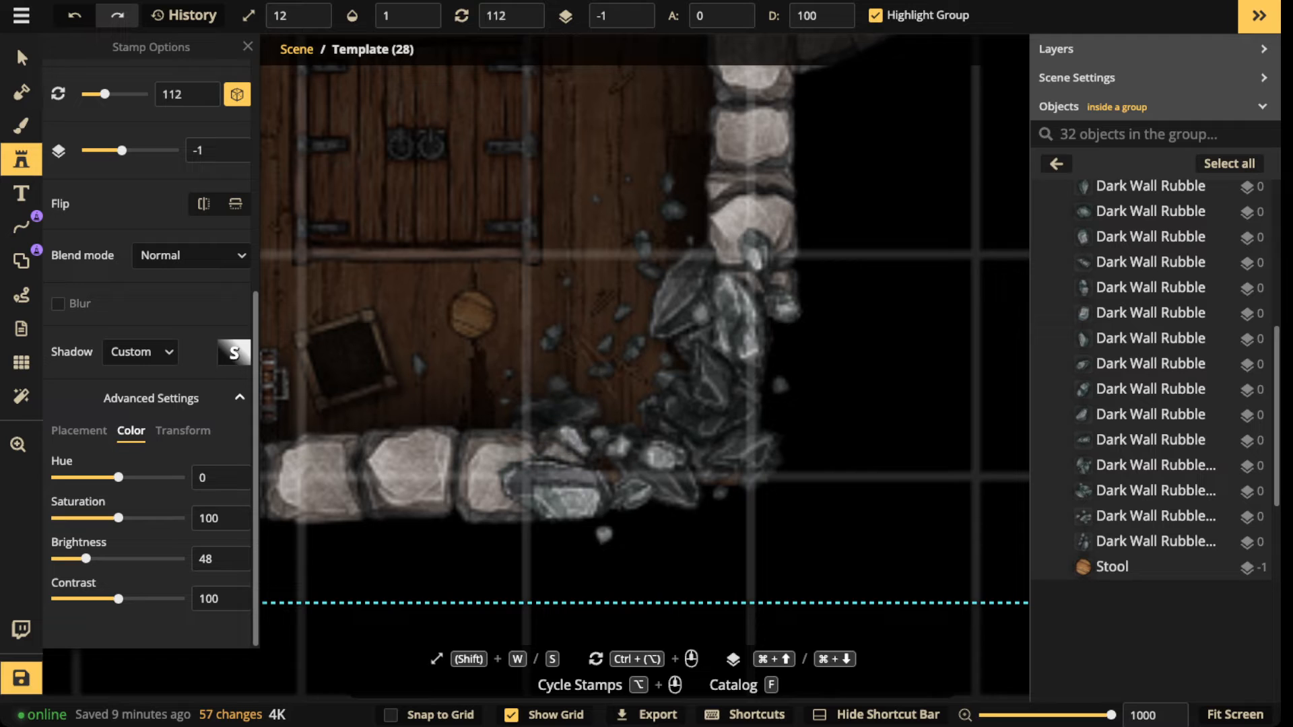
pyautogui.click(473, 314)
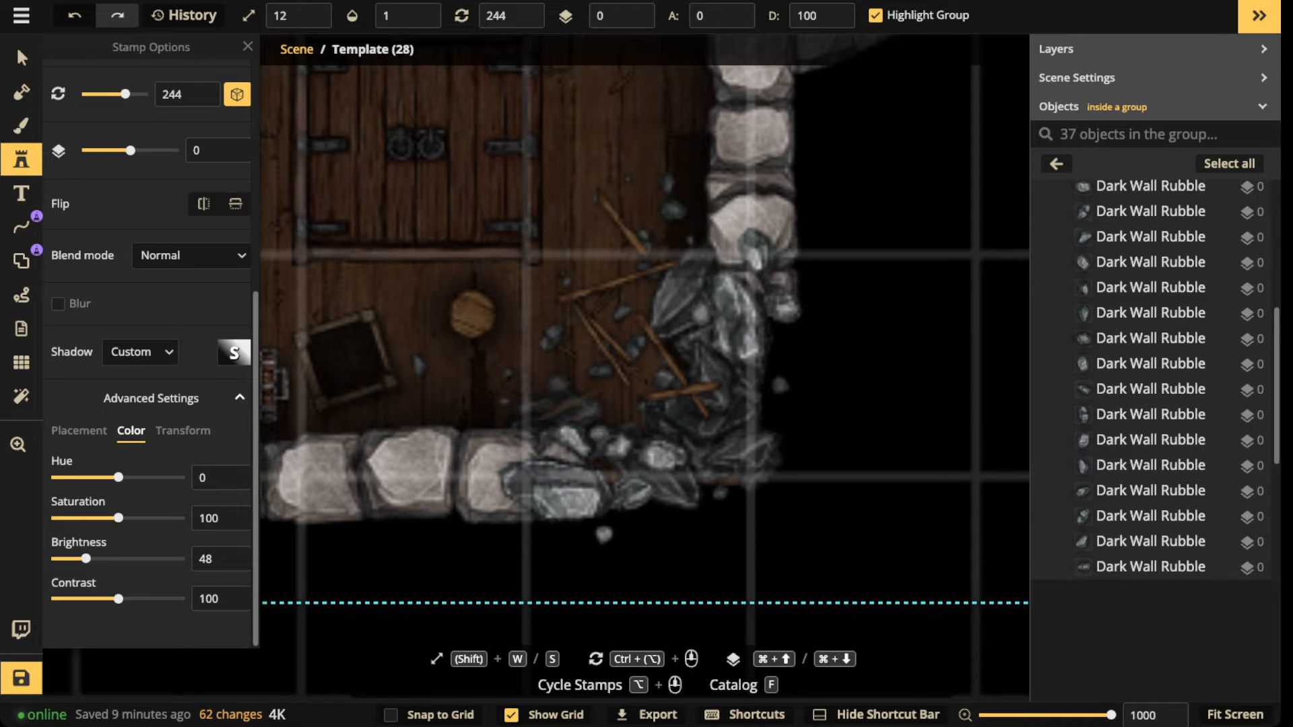
pyautogui.click(559, 407)
pyautogui.press('space')
pyautogui.moveTo(558, 407); pyautogui.dragTo(596, 598)
pyautogui.press('Escape')
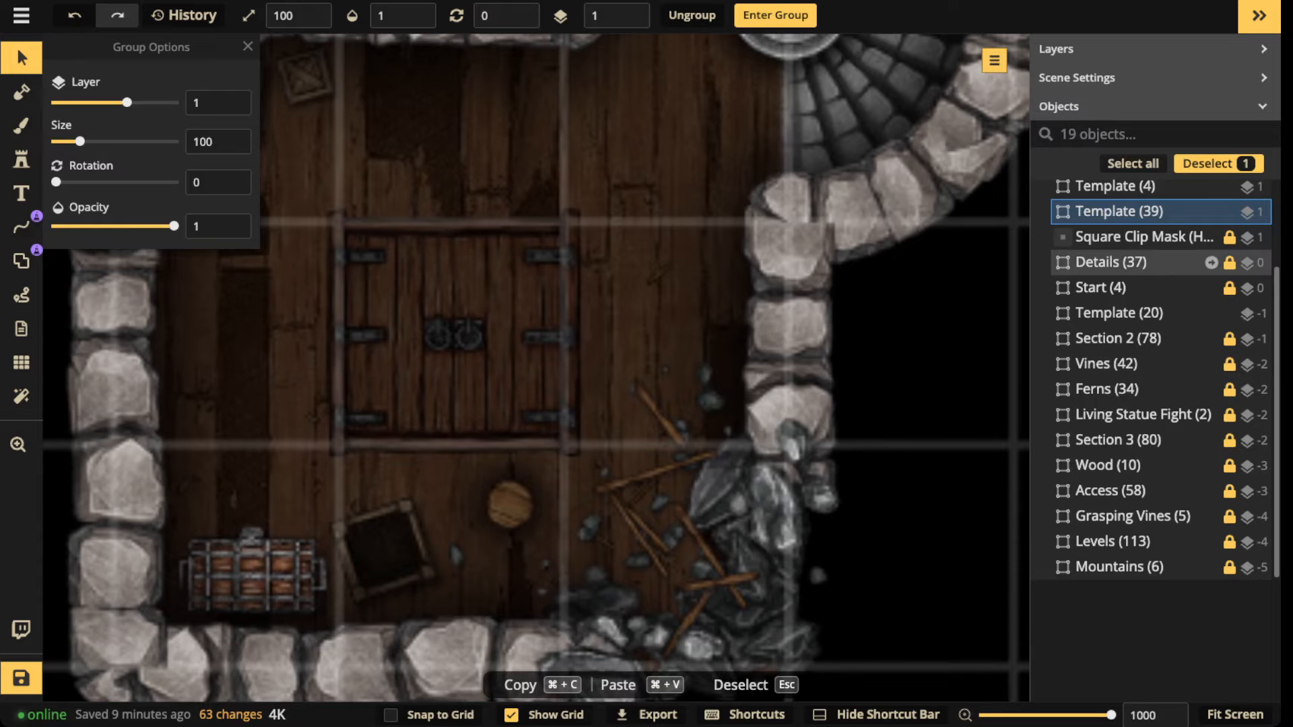
# Step: Re-enter the tower floor's group and stamp one more broken wood piece at the trap door's lower edge
pyautogui.doubleClick(1120, 212)
pyautogui.click(22, 162)
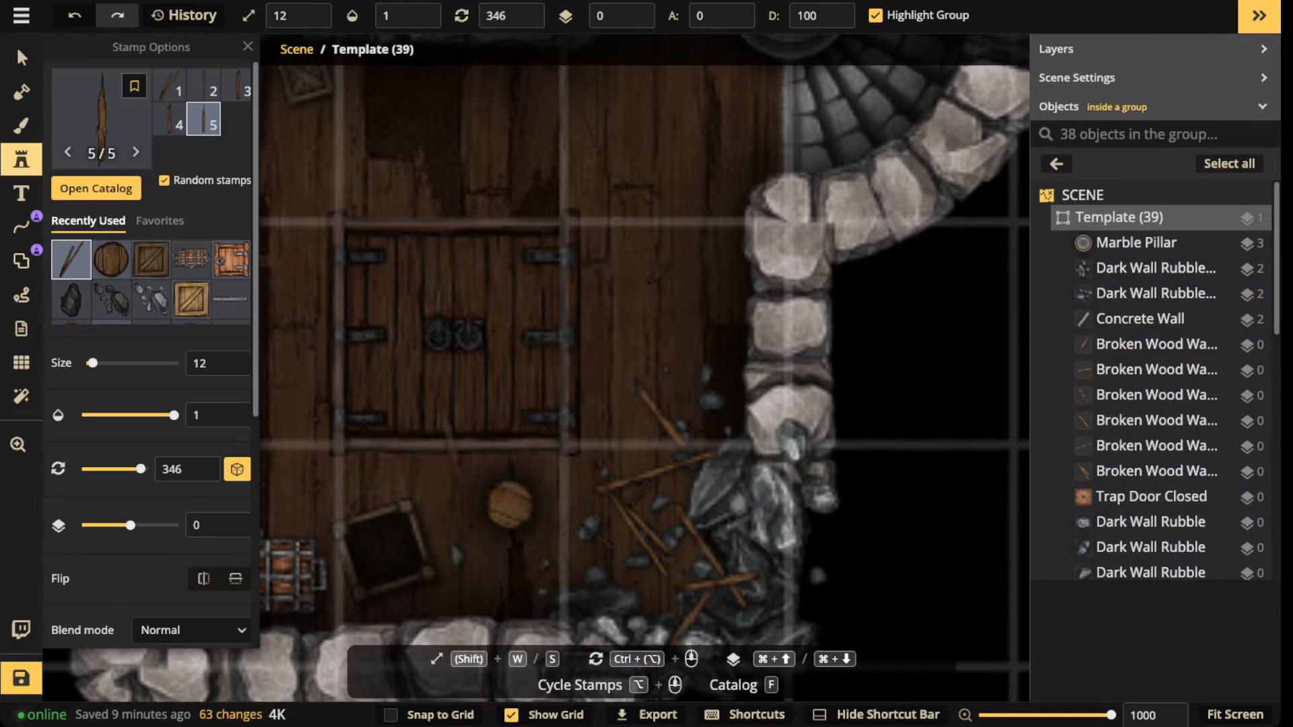
pyautogui.click(459, 455)
pyautogui.press('space')
pyautogui.moveTo(620, 212); pyautogui.dragTo(508, 422)
pyautogui.press('Escape')
pyautogui.press('space')
pyautogui.moveTo(464, 367); pyautogui.dragTo(705, 252)
pyautogui.scroll(-5, 356, 387)
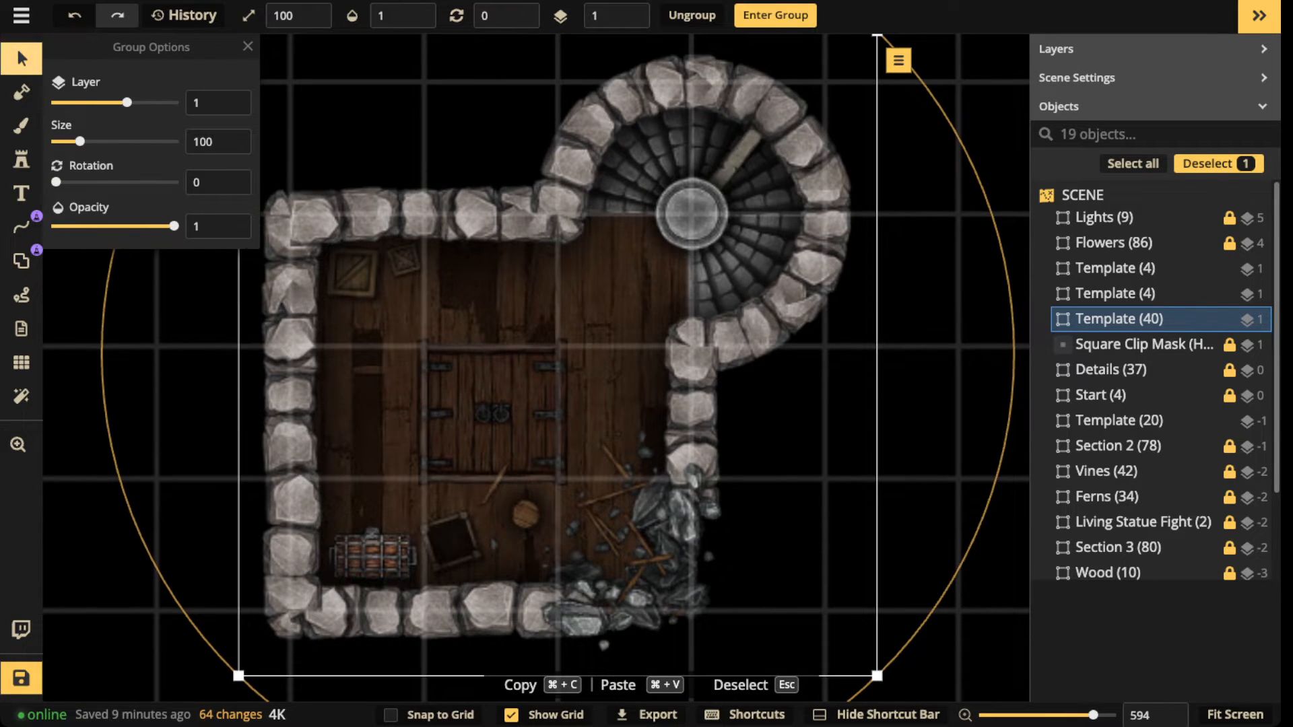
pyautogui.scroll(-2, 626, 310)
# Step: Re-enter the tower floor's group, search the stamp catalog for "light" and choose the glow from the Core pack
pyautogui.doubleClick(600, 315)
pyautogui.scroll(4, 584, 326)
pyautogui.press('space')
pyautogui.moveTo(584, 326); pyautogui.dragTo(514, 232)
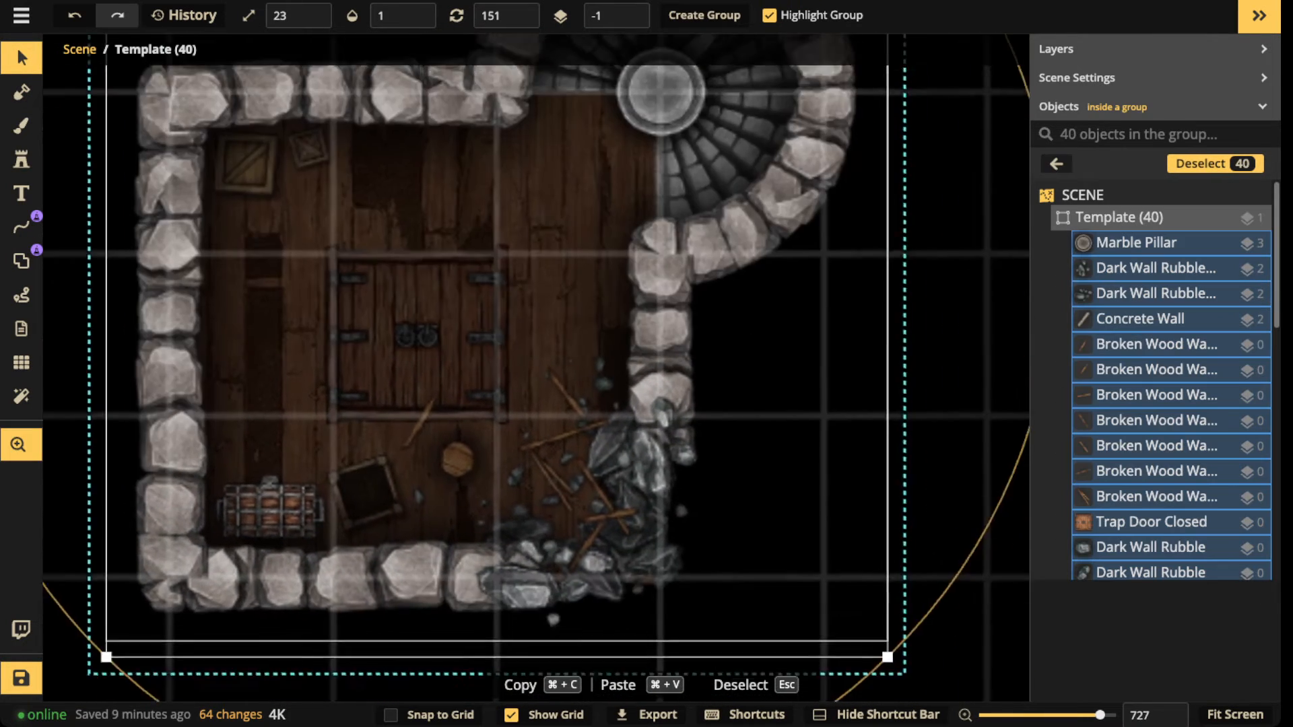
pyautogui.moveTo(563, 436); pyautogui.dragTo(562, 405)
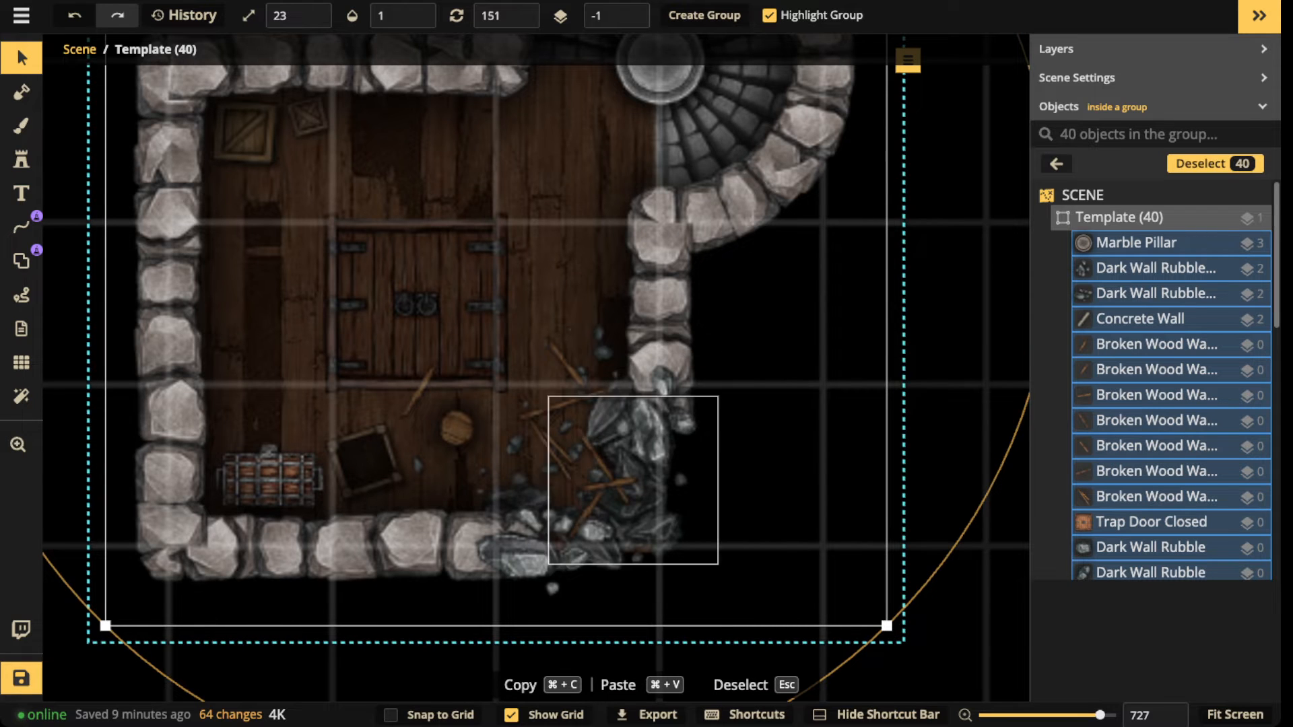
pyautogui.click(21, 160)
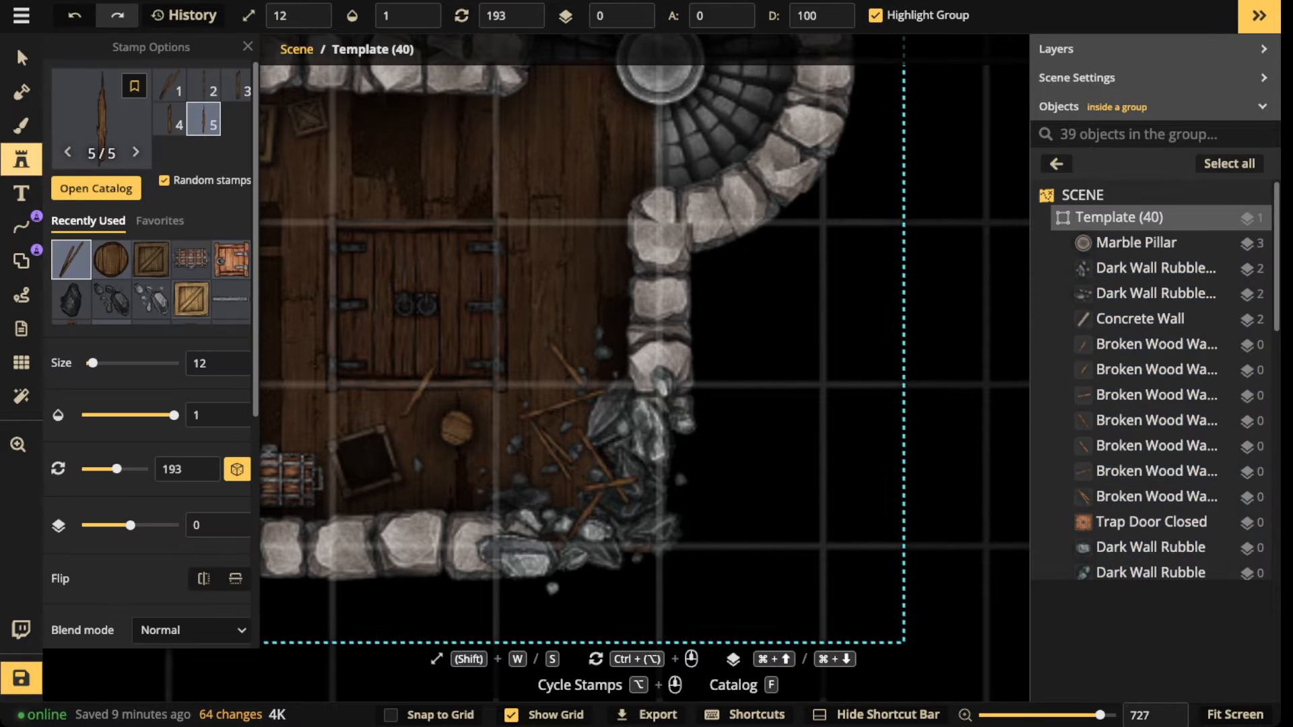
pyautogui.click(115, 119)
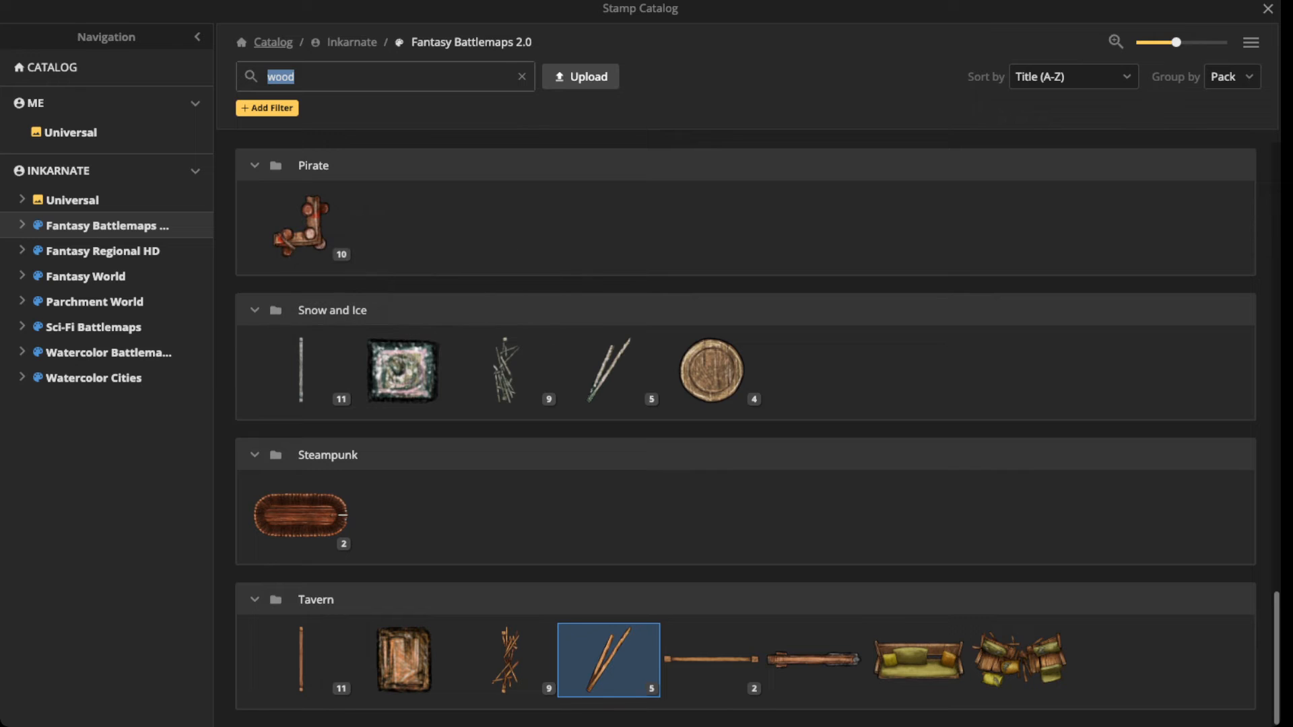
pyautogui.write('light')
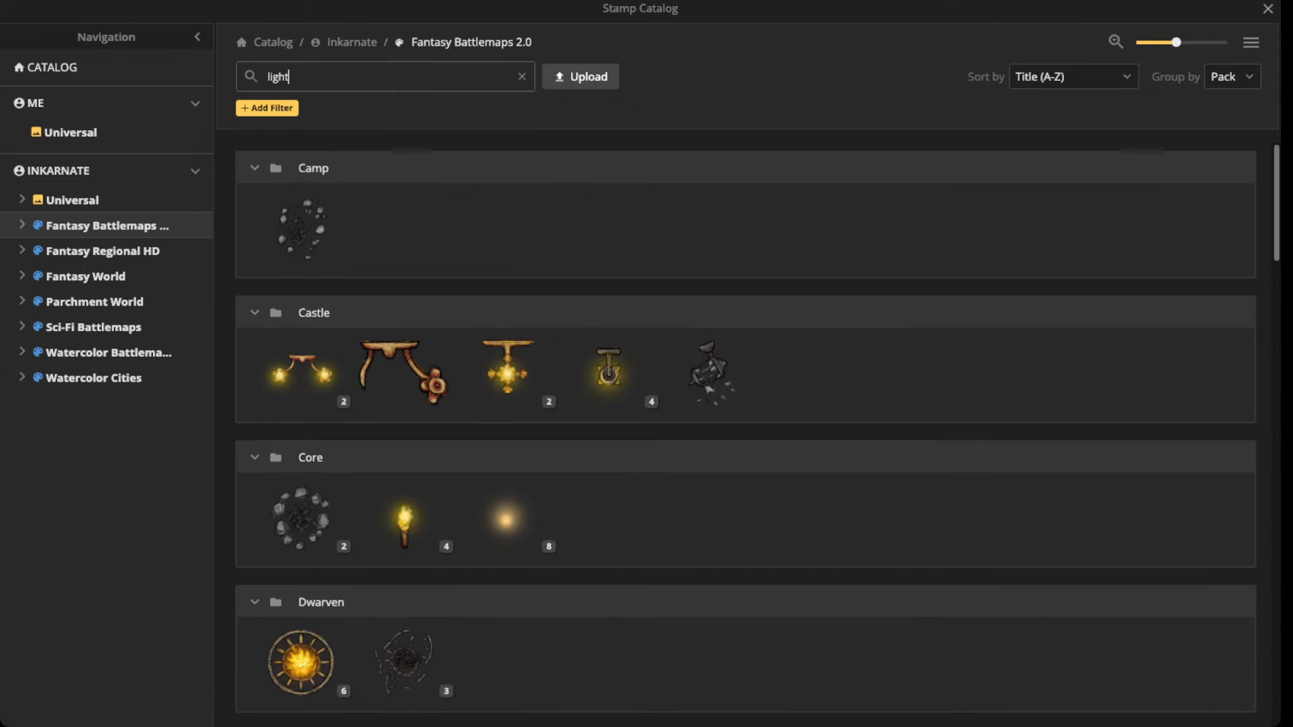
pyautogui.click(506, 518)
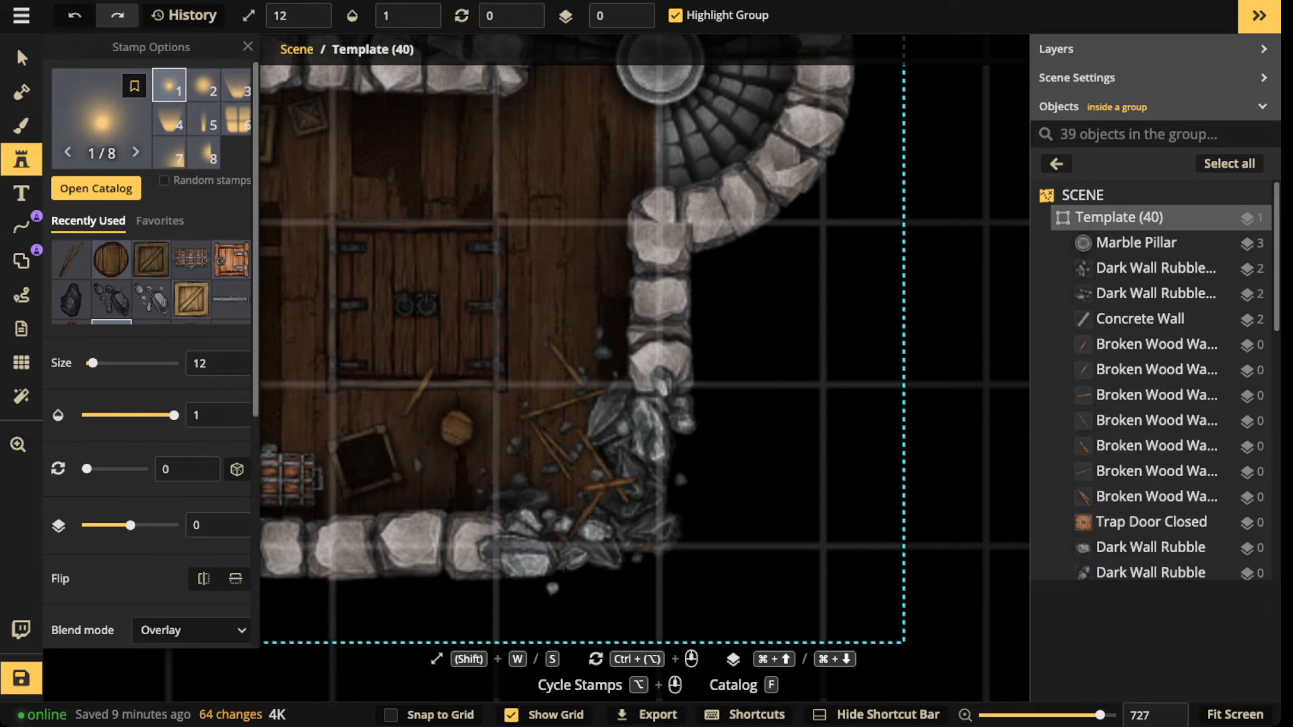
# Step: Switch to the second light variant and place it at size 32 on layer 5 over the rubble-strewn corner
pyautogui.scroll(-1, 543, 305)
pyautogui.press('w')
pyautogui.press('w')
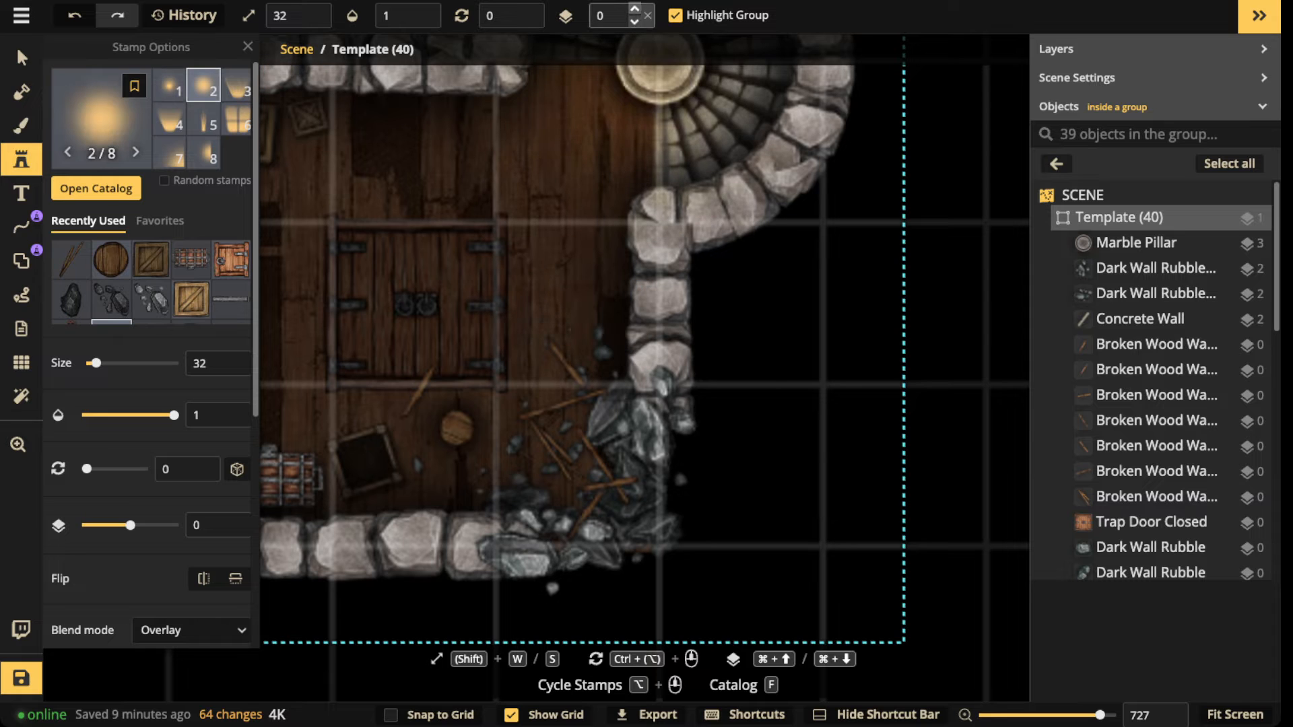
pyautogui.click(626, 445)
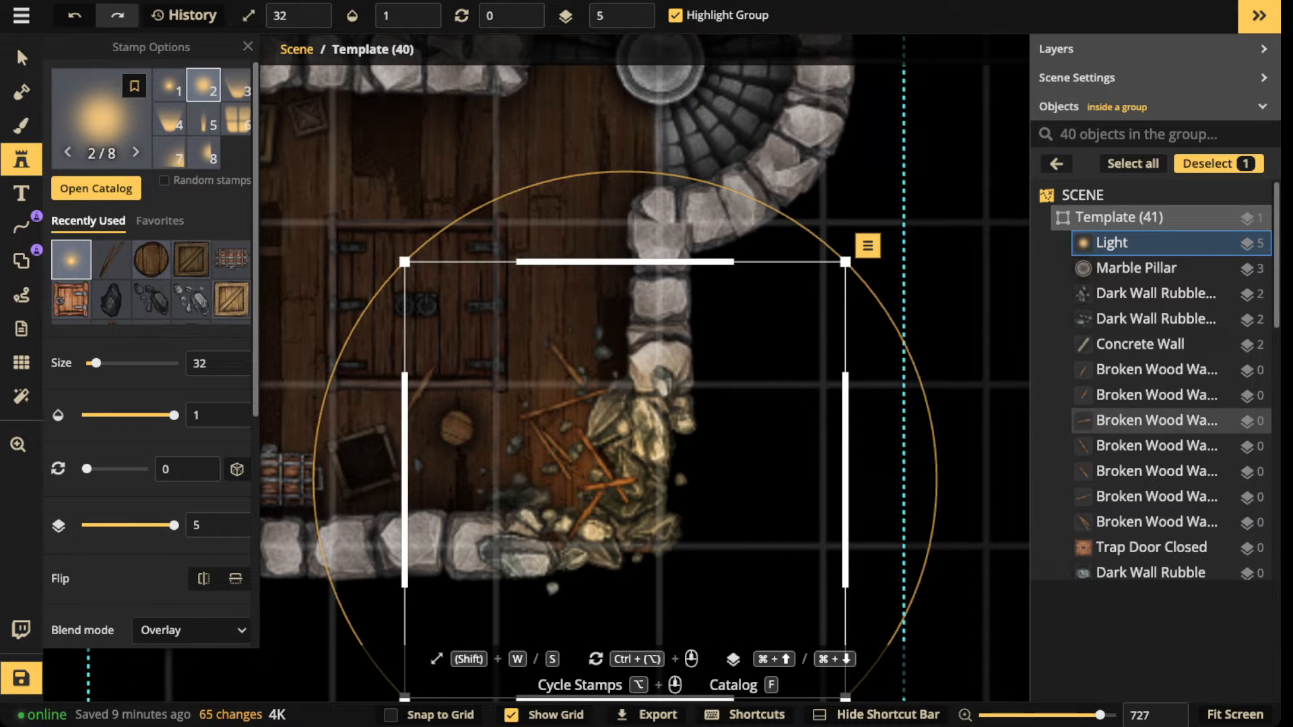
pyautogui.moveTo(612, 472); pyautogui.dragTo(582, 452)
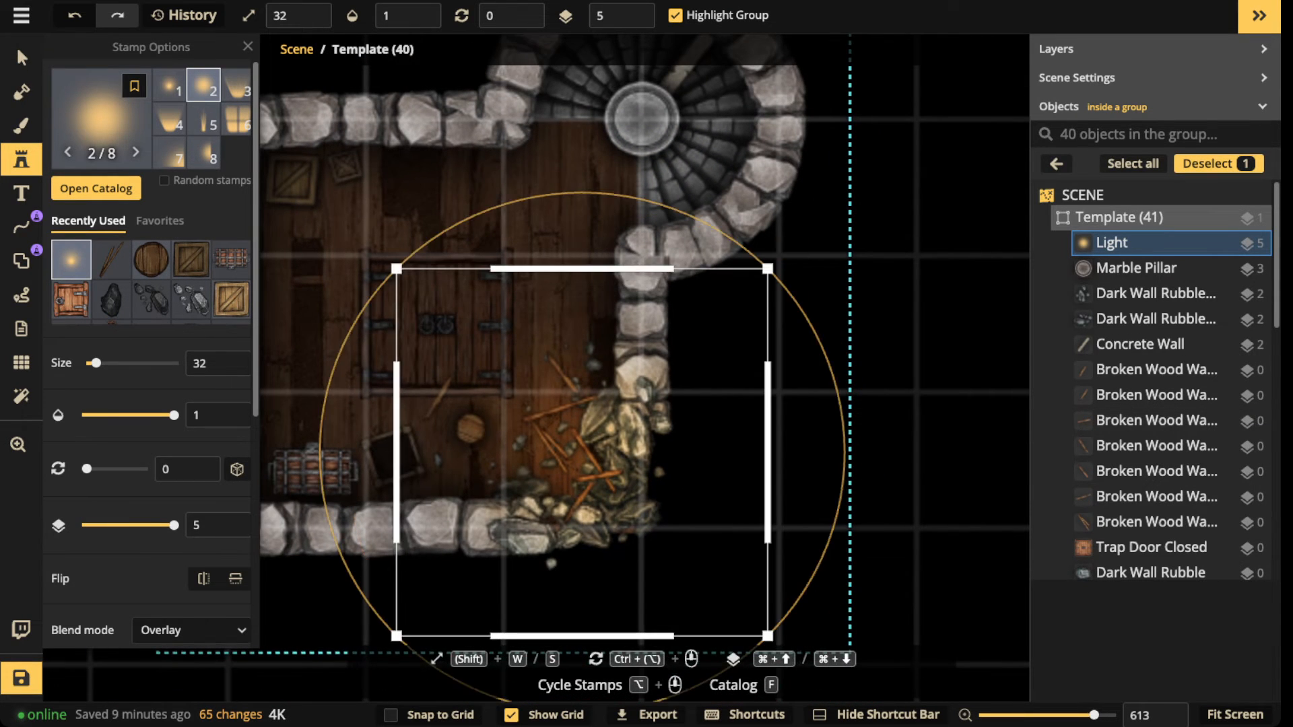
# Step: Try the rubble corner's light at size 42, return it to size 32 and shift it slightly towards the barrel
pyautogui.press('w')
pyautogui.press('w')
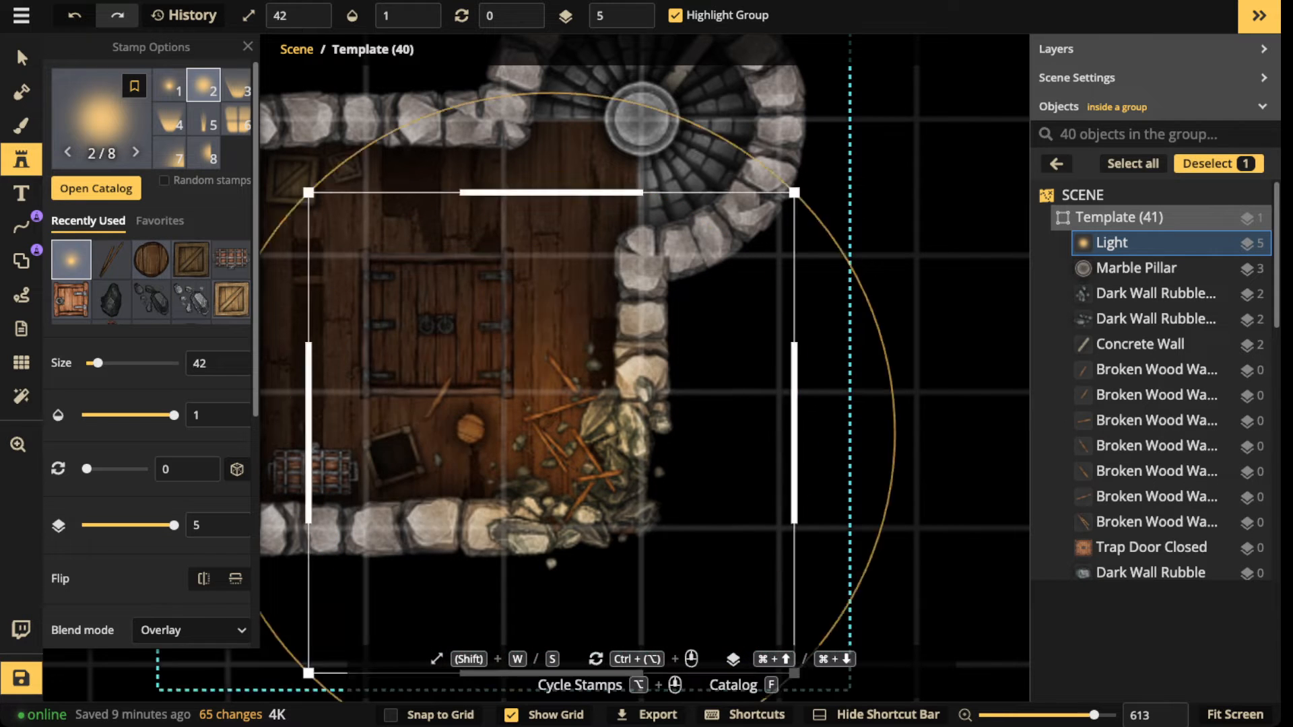
pyautogui.press('s')
pyautogui.press('s')
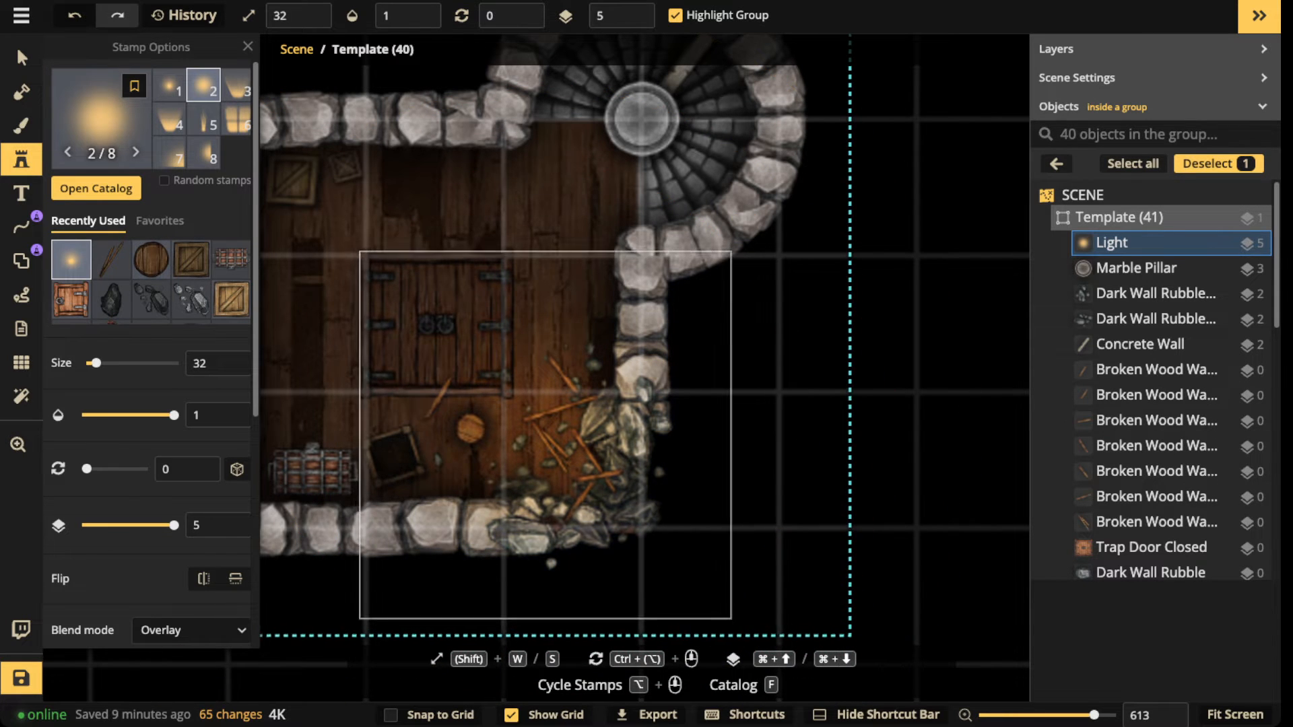
pyautogui.moveTo(556, 447)
pyautogui.mouseDown()
pyautogui.moveTo(580, 458)
pyautogui.moveTo(560, 439)
pyautogui.mouseUp()
pyautogui.press('Escape')
# Step: Hide the map grid and leave the tower floor's group
pyautogui.scroll(-5, 420, 323)
pyautogui.moveTo(421, 324); pyautogui.dragTo(560, 323)
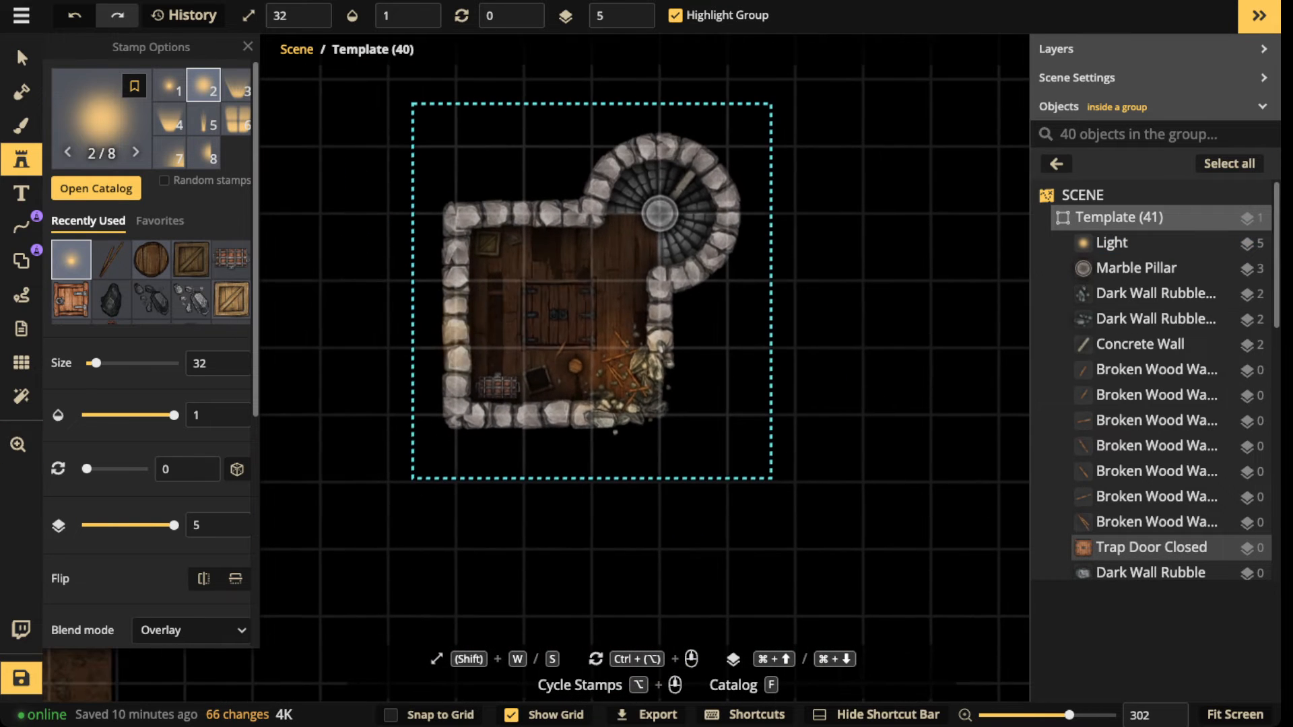
pyautogui.click(22, 58)
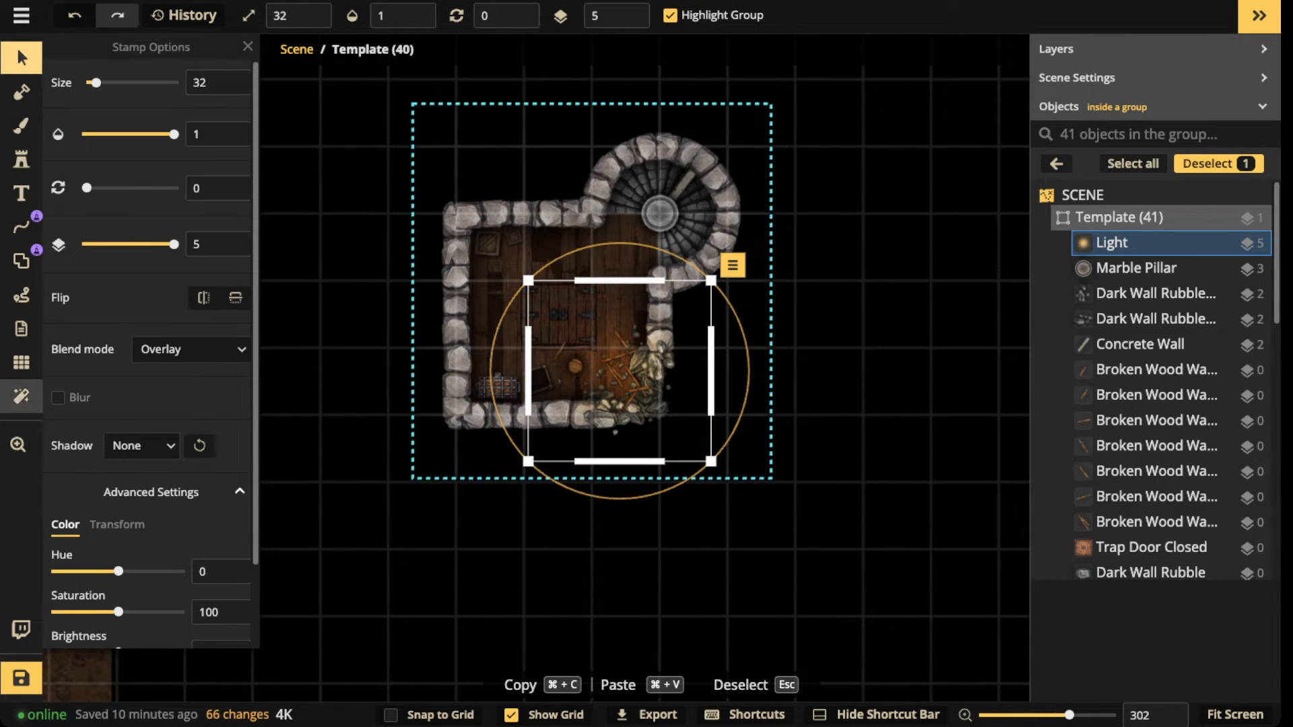
pyautogui.click(21, 362)
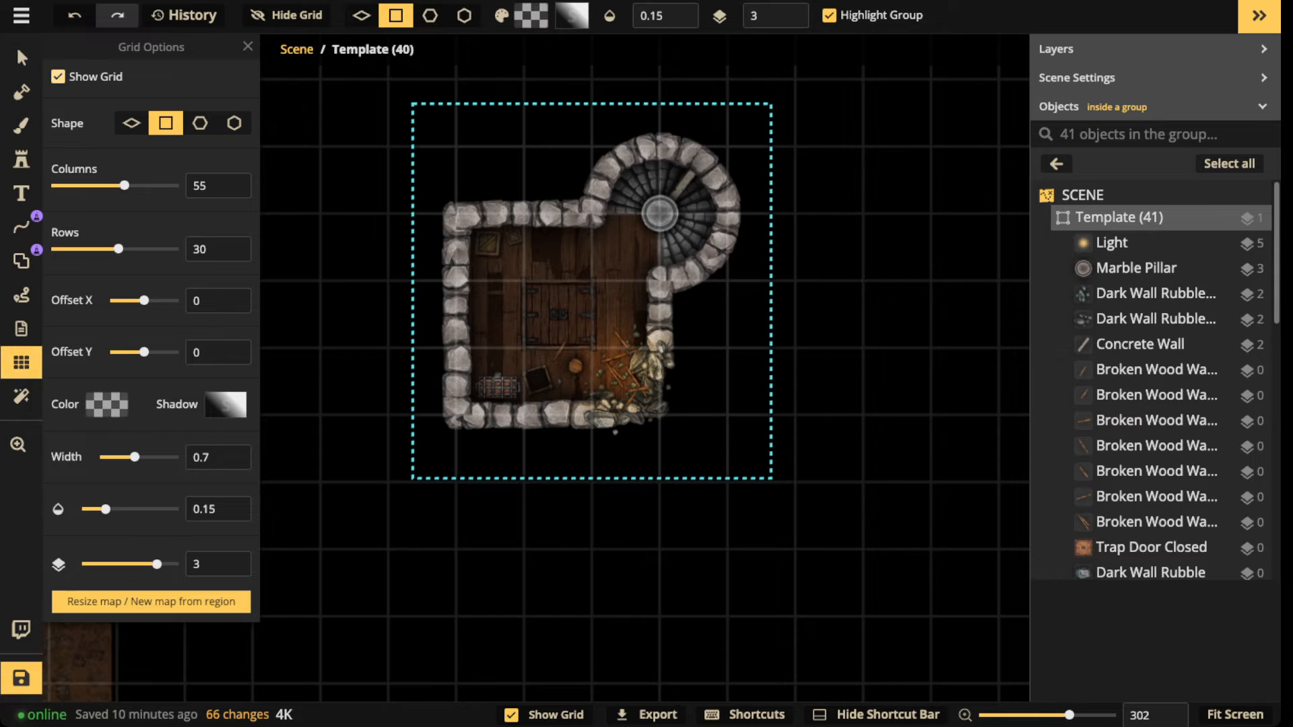
pyautogui.click(58, 77)
pyautogui.click(22, 58)
pyautogui.scroll(-2, 571, 270)
pyautogui.scroll(5, 562, 283)
pyautogui.press('Escape')
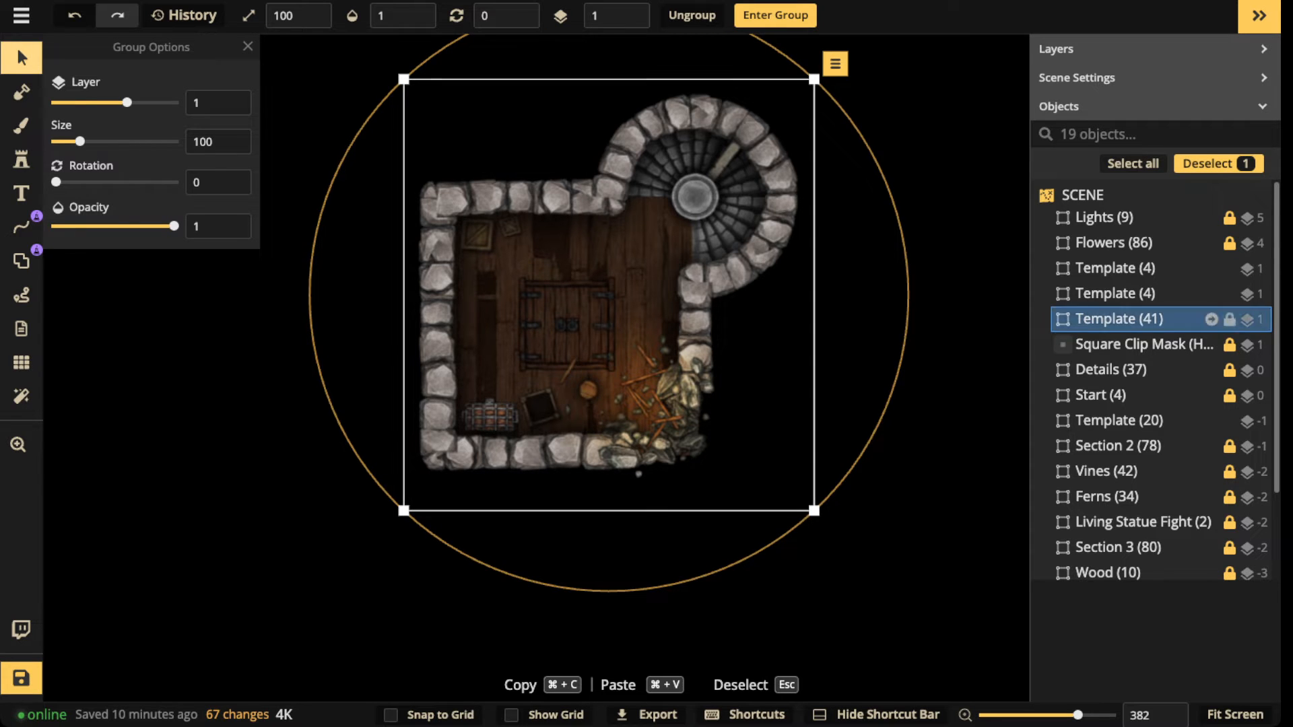
# Step: Re-enter the furnished tower floor's group for further detailing
pyautogui.scroll(5, 550, 330)
pyautogui.moveTo(550, 330); pyautogui.dragTo(528, 387)
pyautogui.scroll(-2, 565, 297)
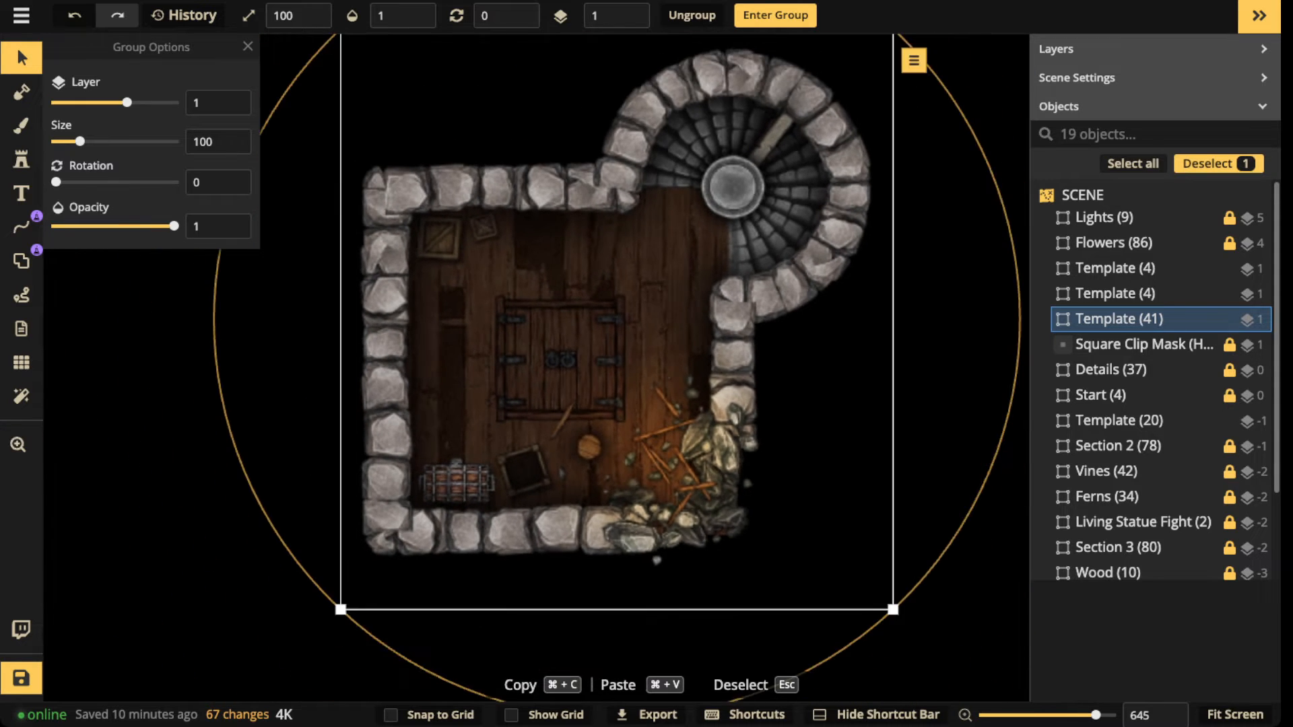
pyautogui.moveTo(566, 296); pyautogui.dragTo(546, 297)
pyautogui.doubleClick(546, 297)
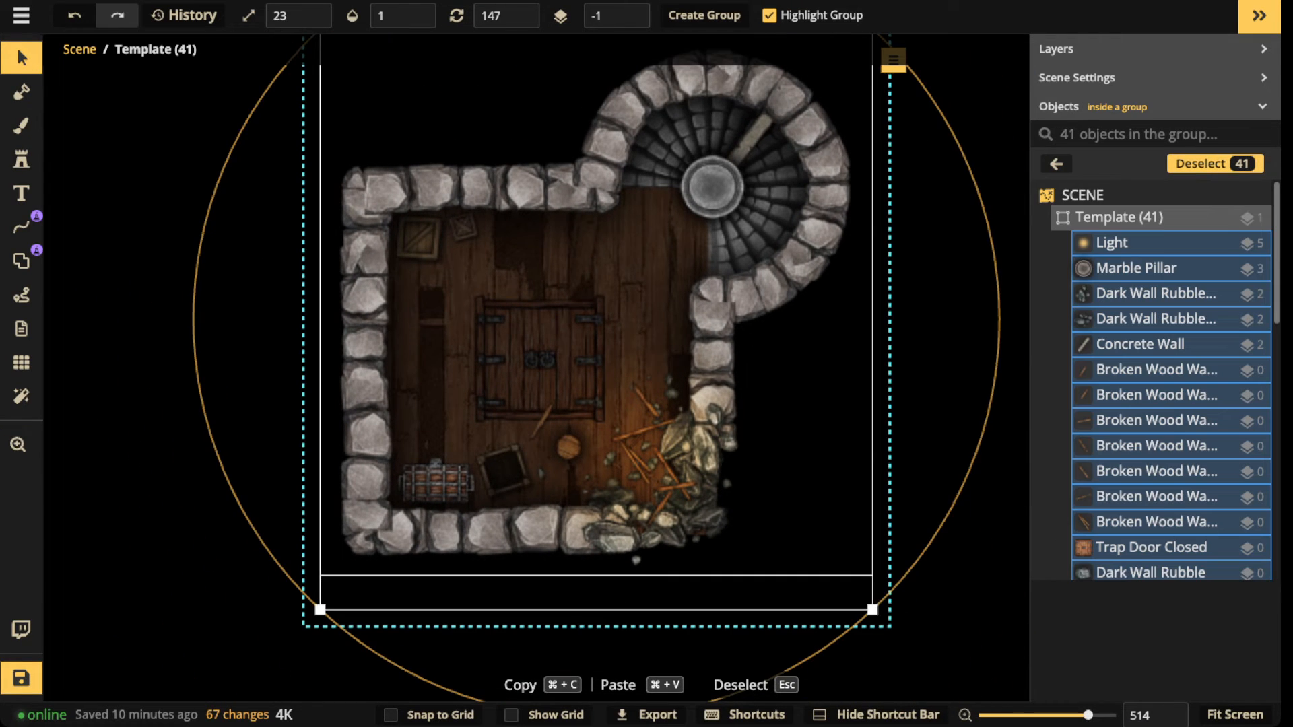
# Step: Search the brush texture catalog for "alpha" and choose the dark cracked texture that comes first in the Dungeons pack
pyautogui.click(22, 126)
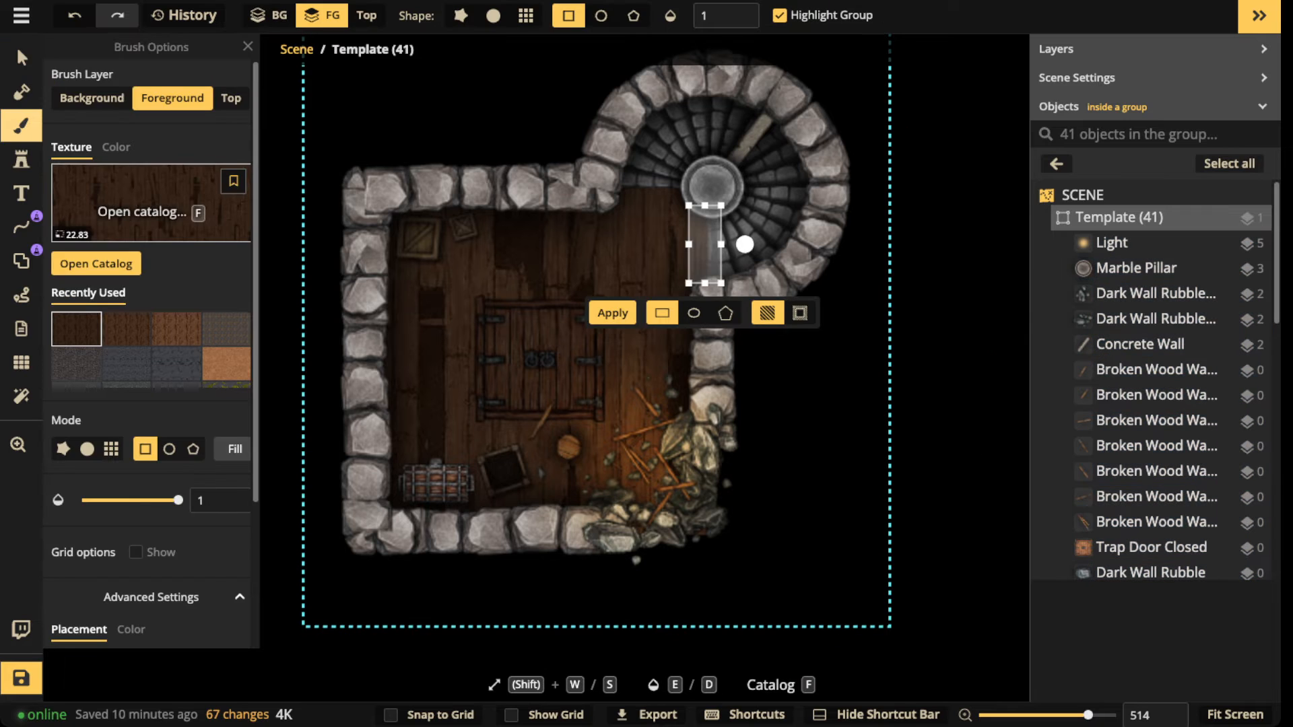
pyautogui.click(96, 263)
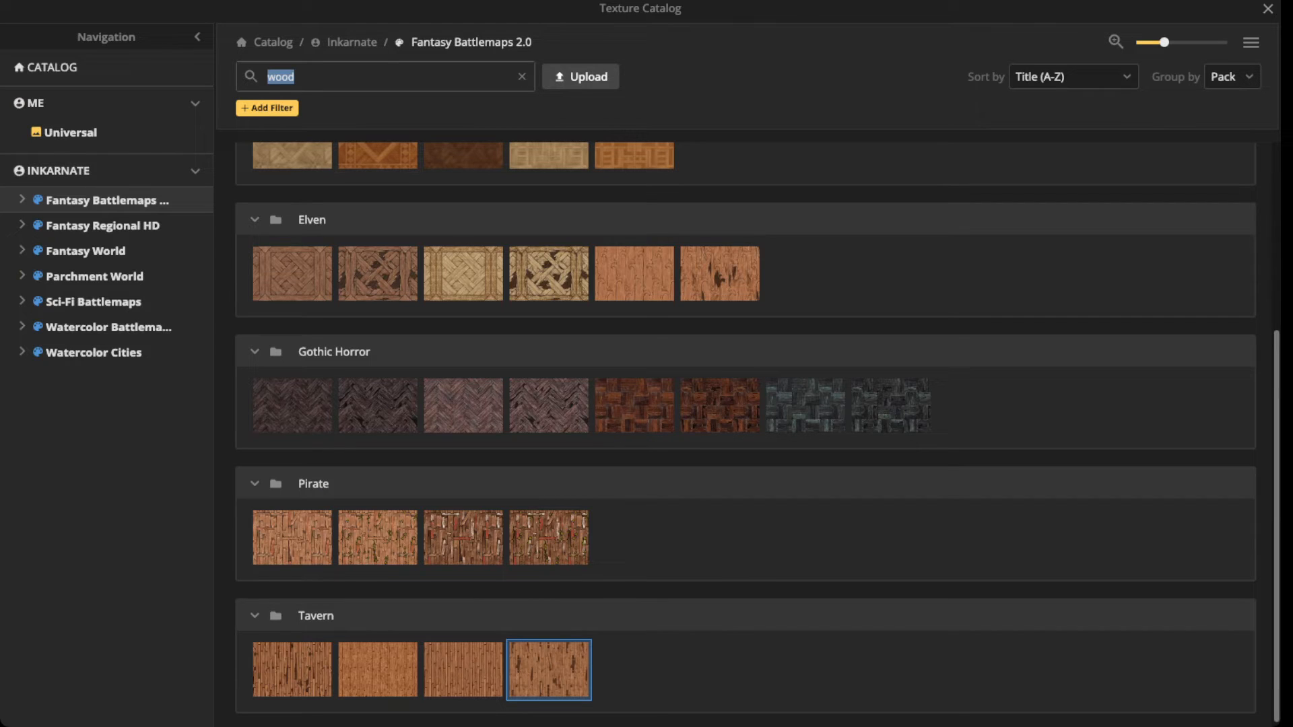
pyautogui.write('alph')
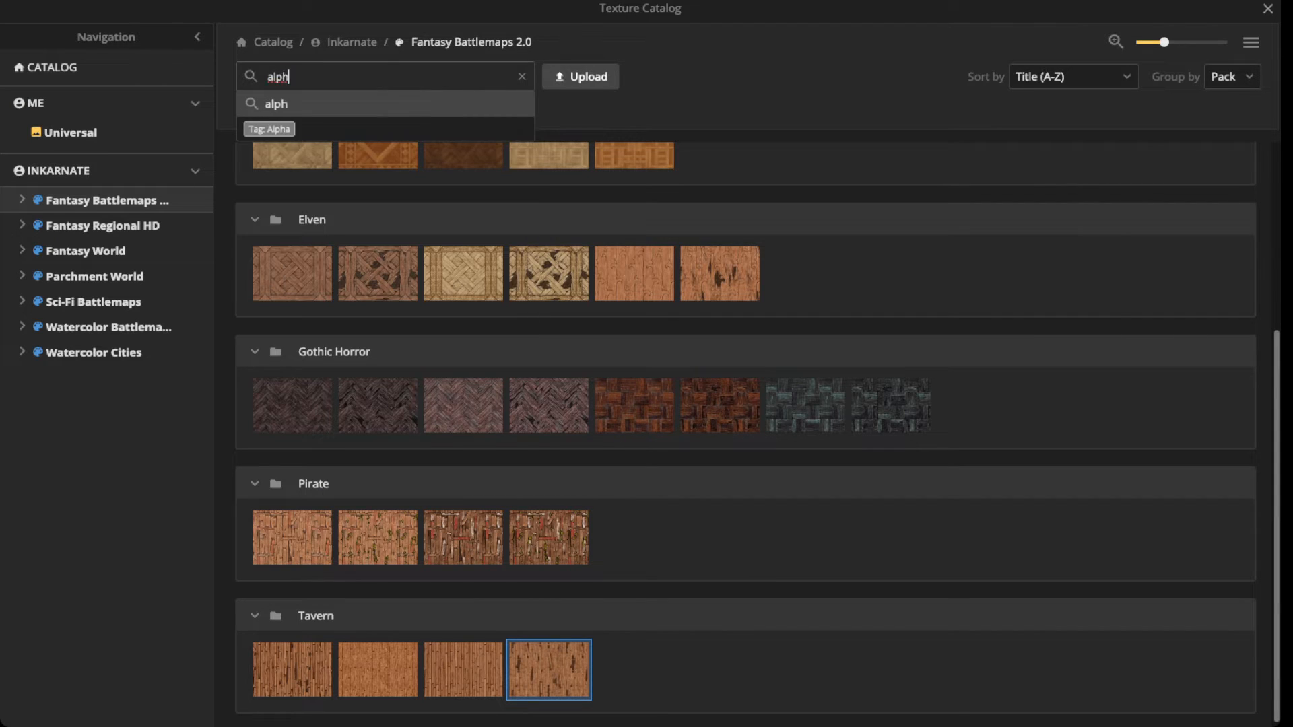
pyautogui.write('a')
pyautogui.press('Return')
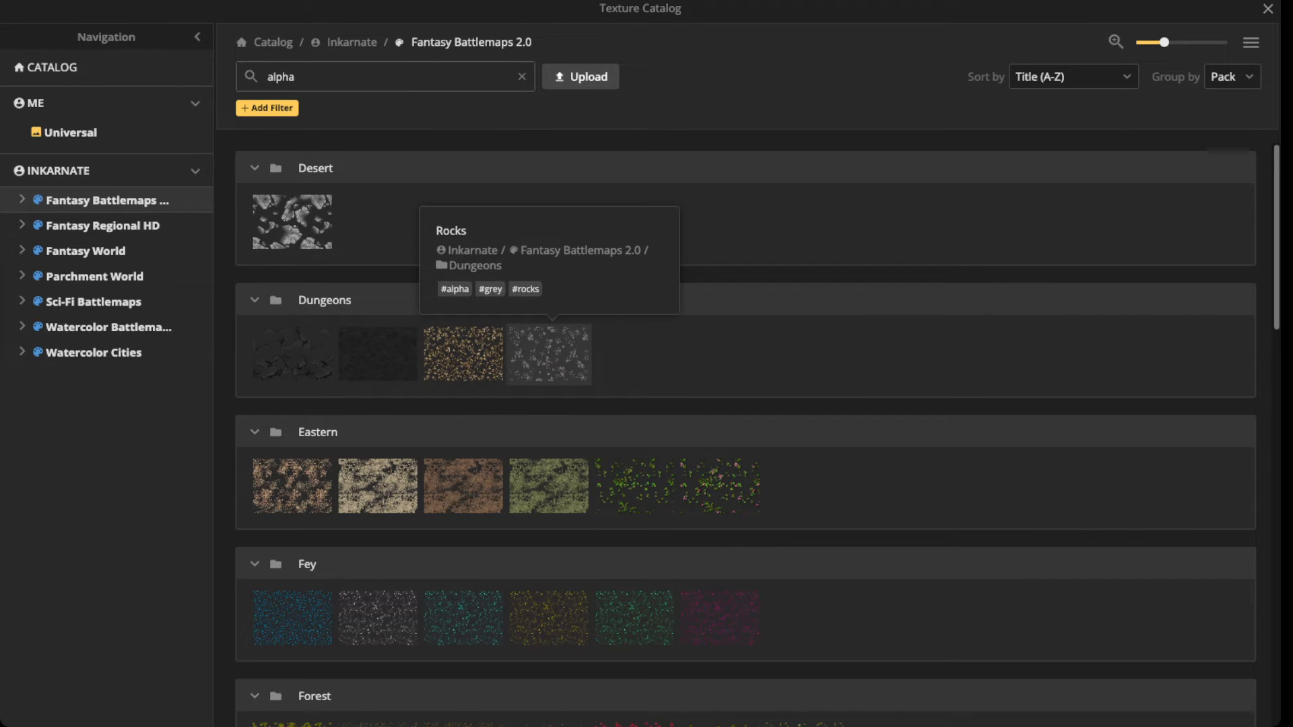
pyautogui.scroll(-2, 549, 350)
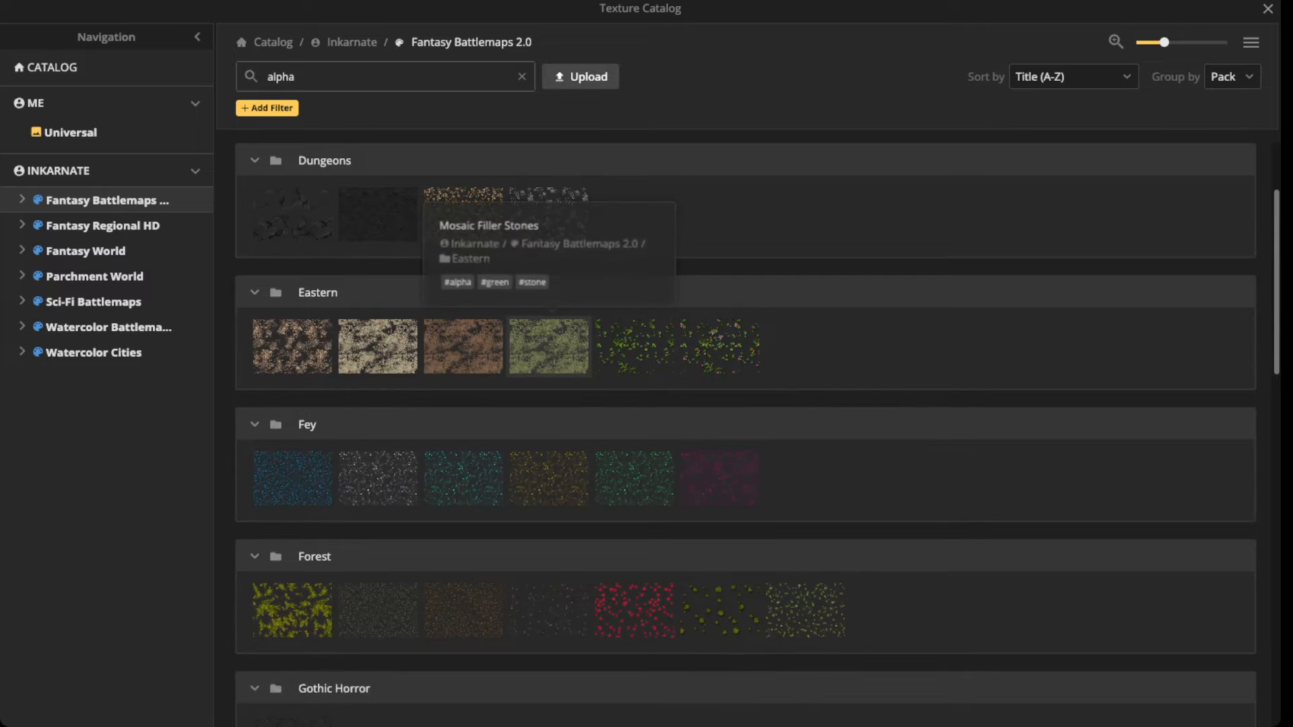
pyautogui.scroll(-8, 549, 347)
pyautogui.scroll(2, 377, 441)
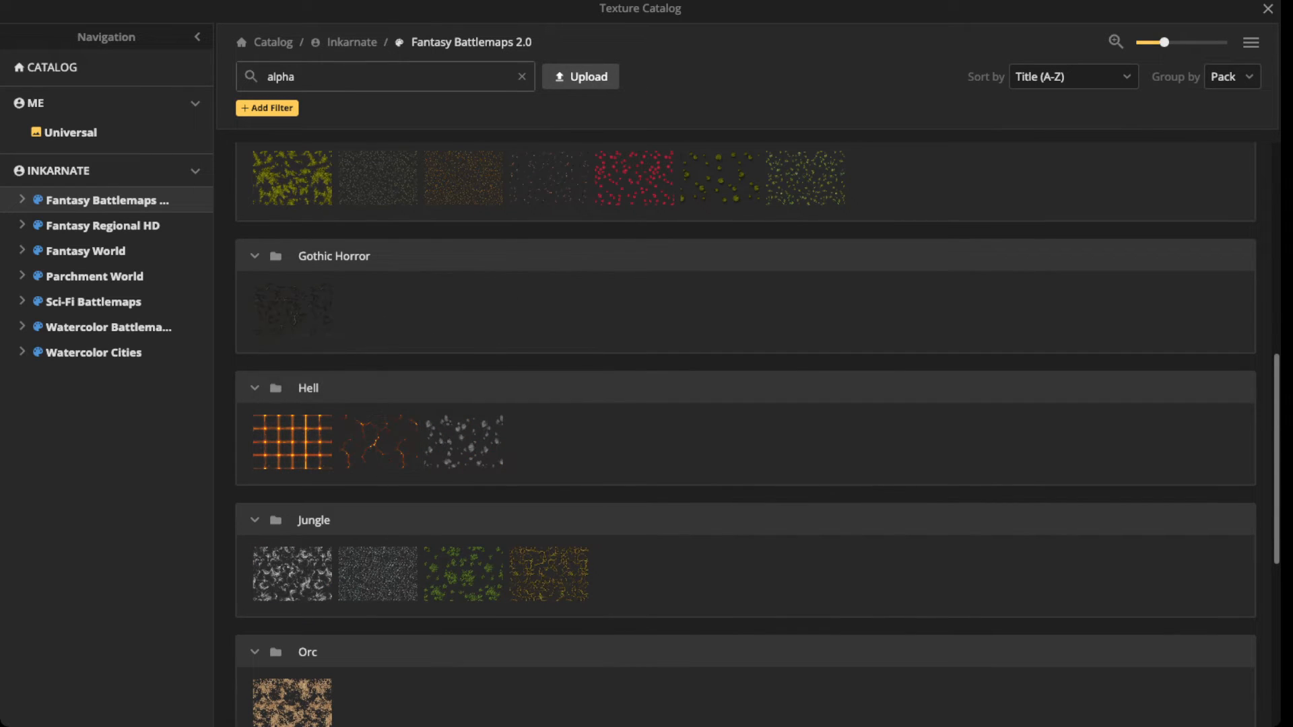
pyautogui.scroll(-5, 745, 431)
pyautogui.scroll(15, 745, 431)
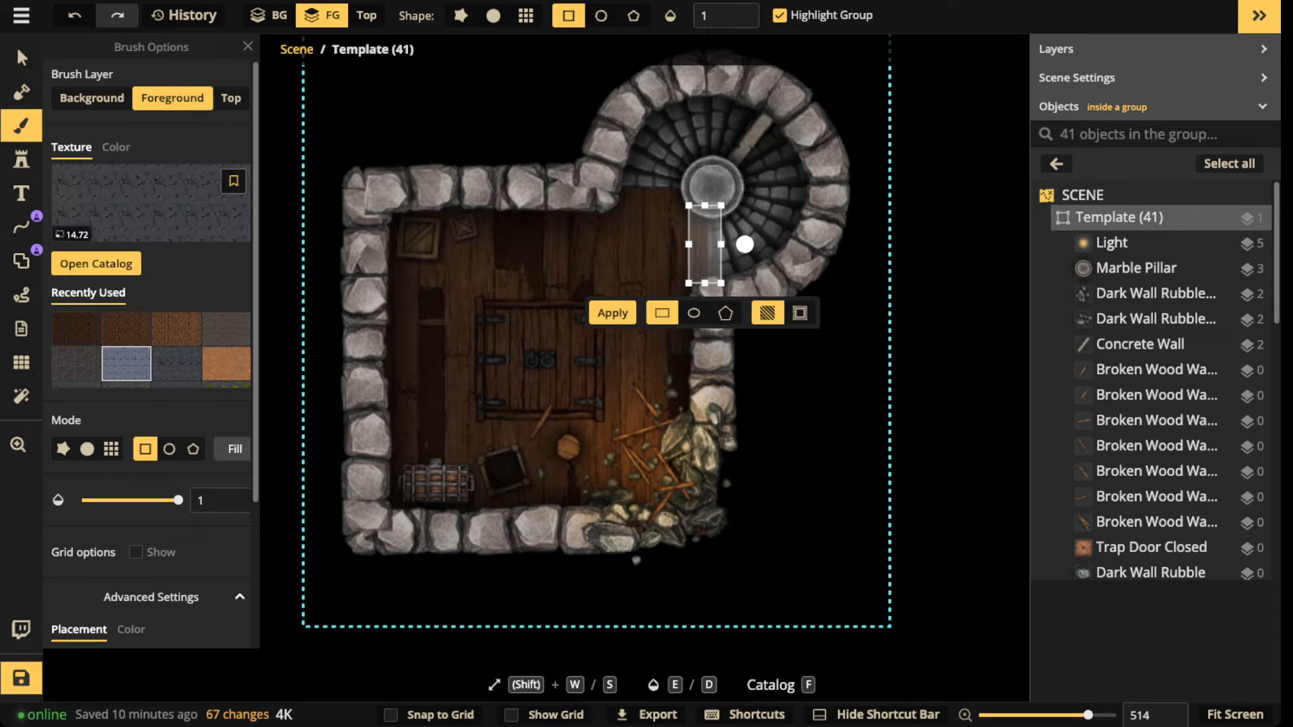
# Step: Dab the cracked texture on the foreground over the rubble-strewn corner with a round brush of size 31 and softness 1
pyautogui.scroll(5, 503, 385)
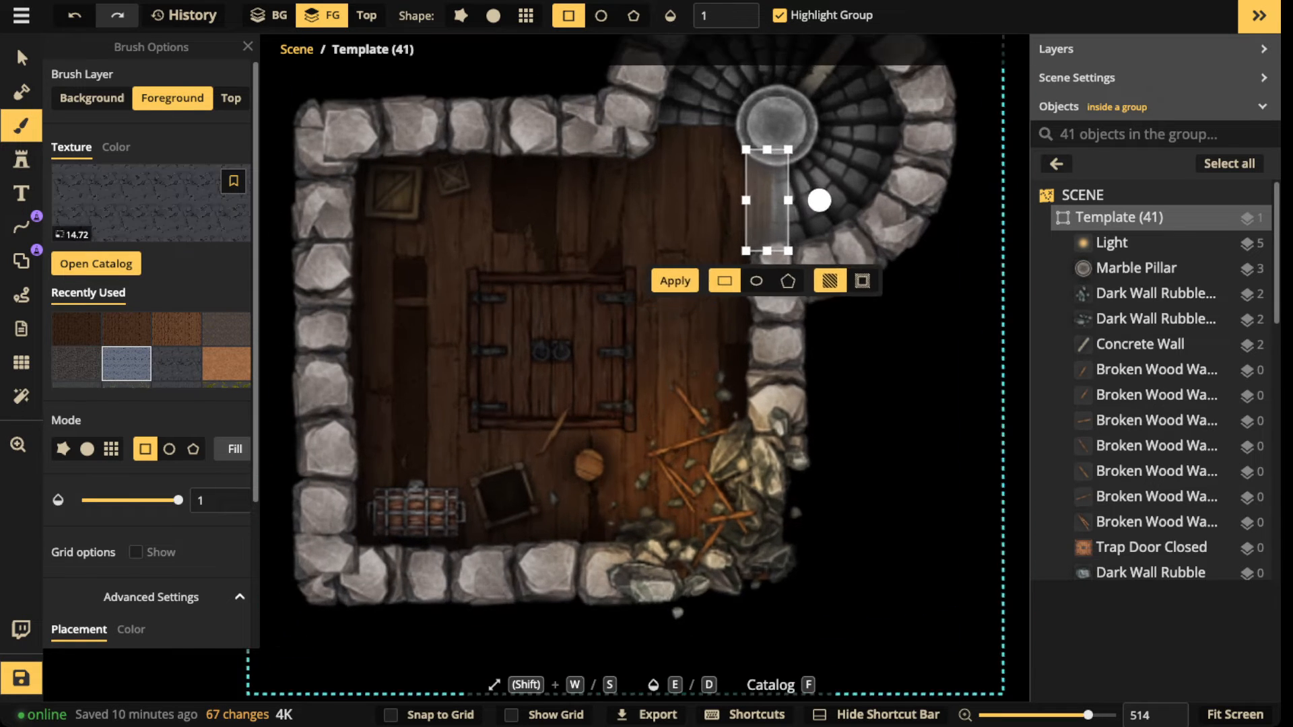
pyautogui.click(493, 15)
pyautogui.moveTo(767, 468); pyautogui.dragTo(656, 357)
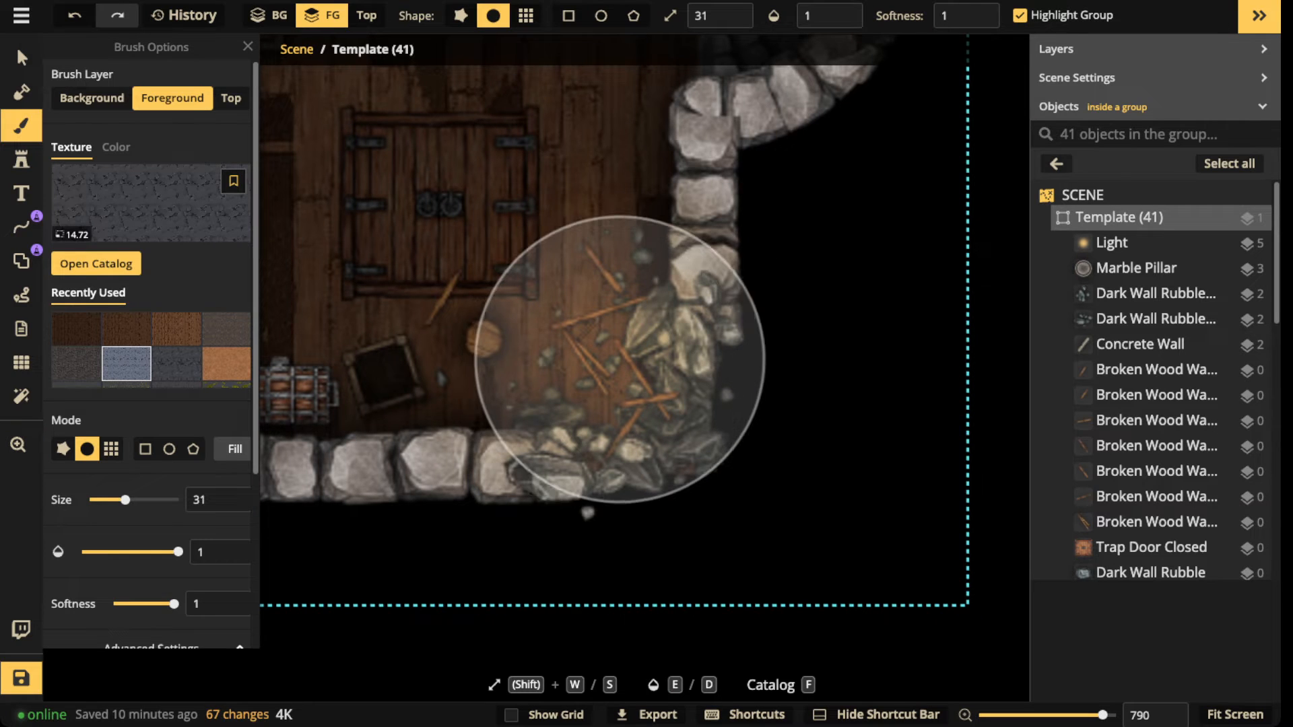
pyautogui.click(603, 343)
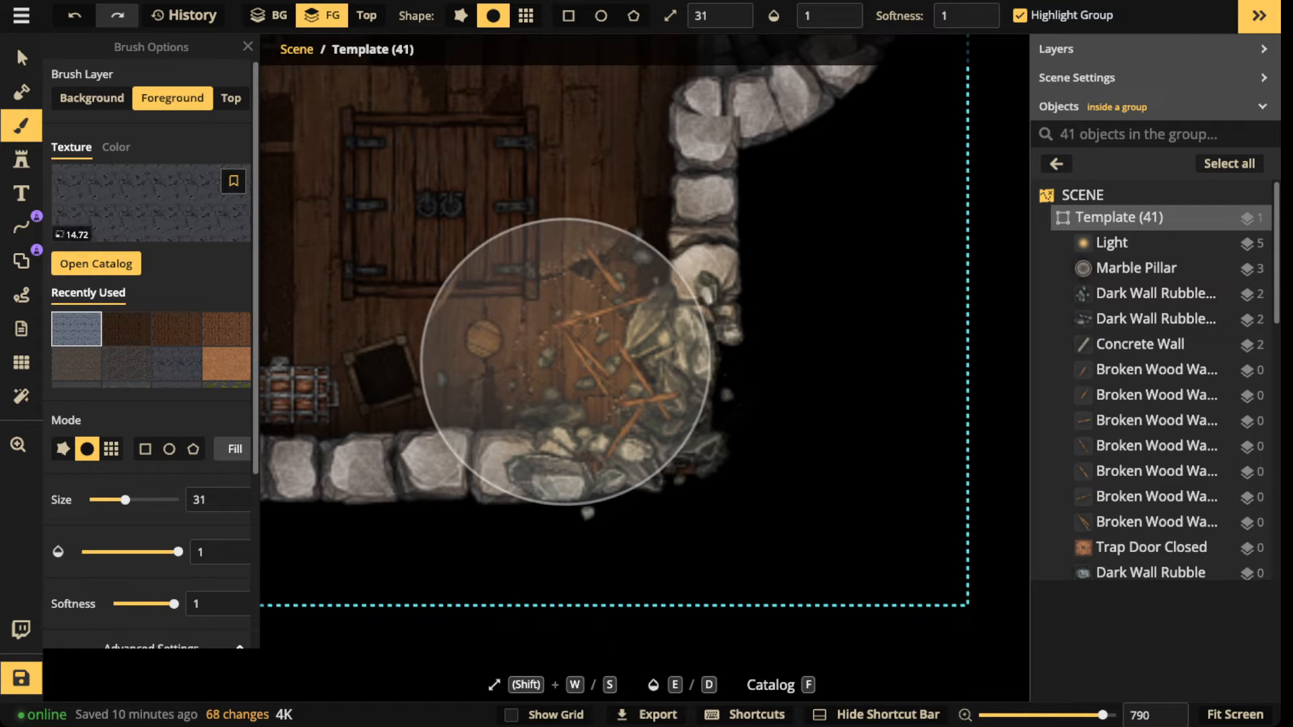
pyautogui.click(536, 357)
pyautogui.scroll(-2, 481, 219)
pyautogui.scroll(-2, 451, 156)
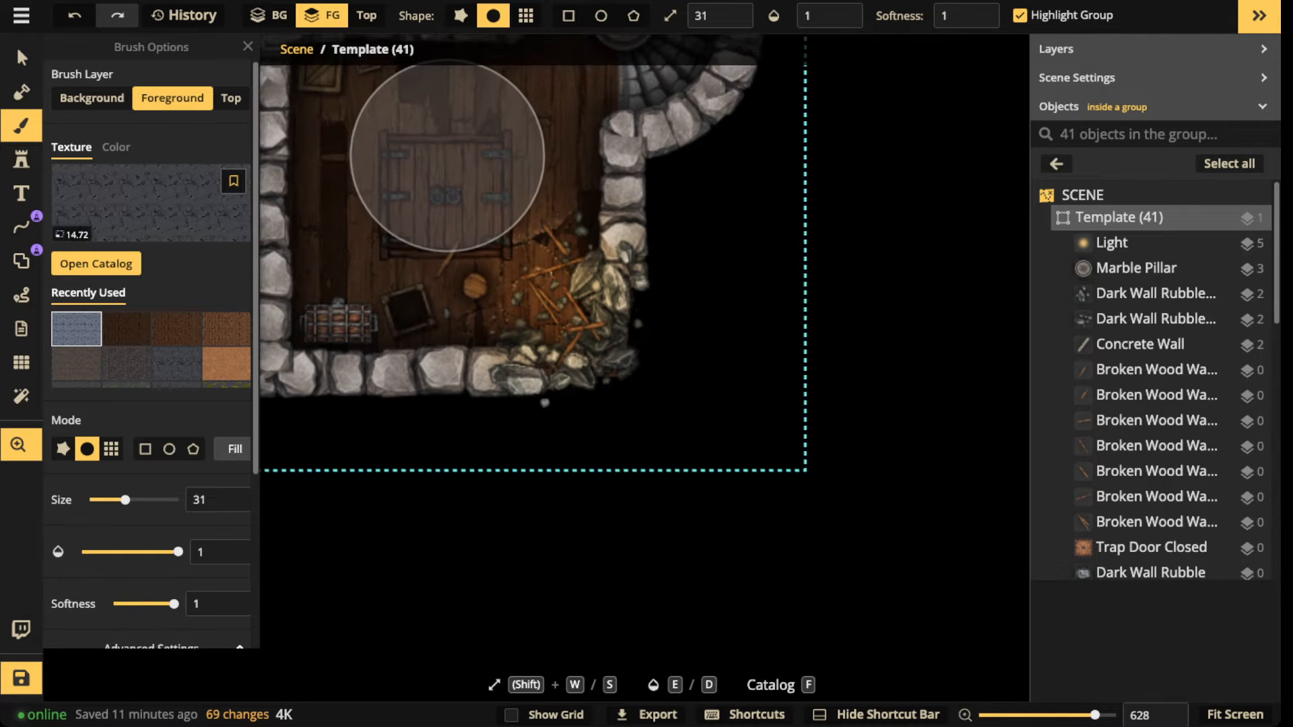
pyautogui.moveTo(448, 157); pyautogui.dragTo(571, 191)
pyautogui.moveTo(505, 159); pyautogui.dragTo(459, 176)
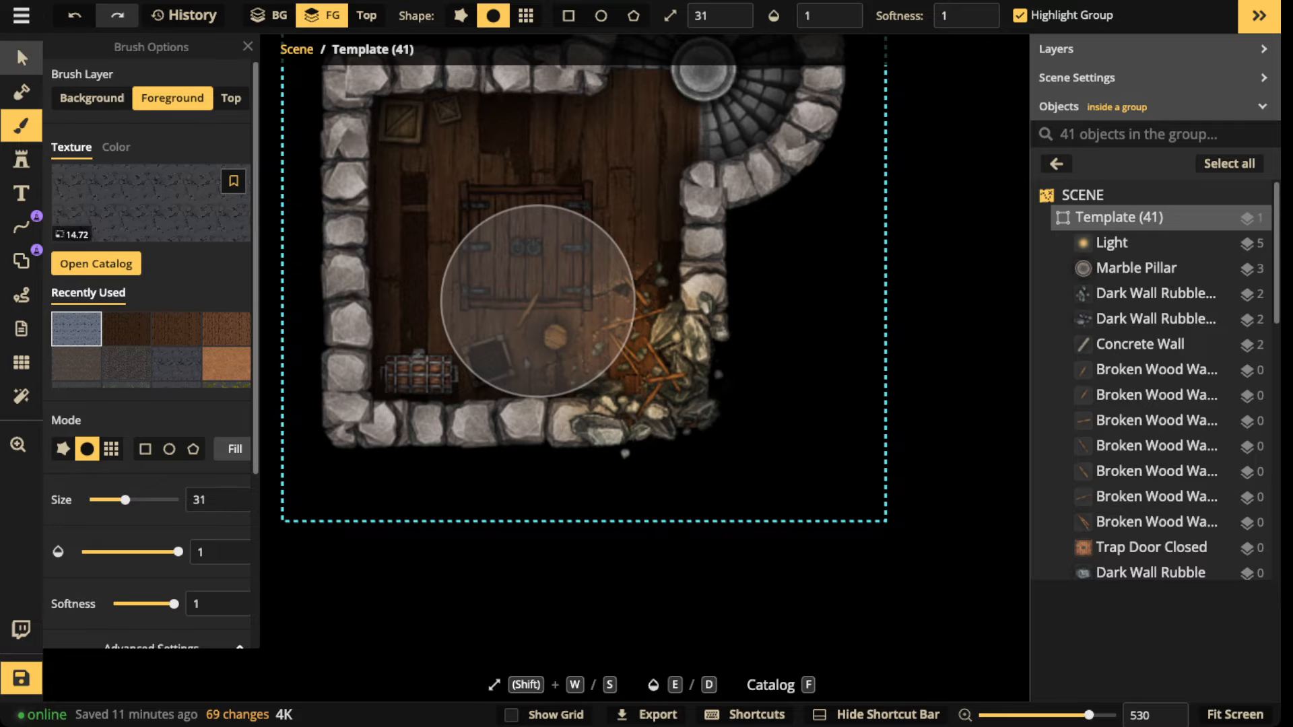
pyautogui.click(22, 58)
pyautogui.scroll(-2, 480, 244)
pyautogui.moveTo(479, 243)
pyautogui.mouseDown()
pyautogui.moveTo(468, 322)
pyautogui.moveTo(410, 337)
pyautogui.moveTo(418, 273)
pyautogui.mouseUp()
pyautogui.moveTo(480, 346); pyautogui.dragTo(482, 354)
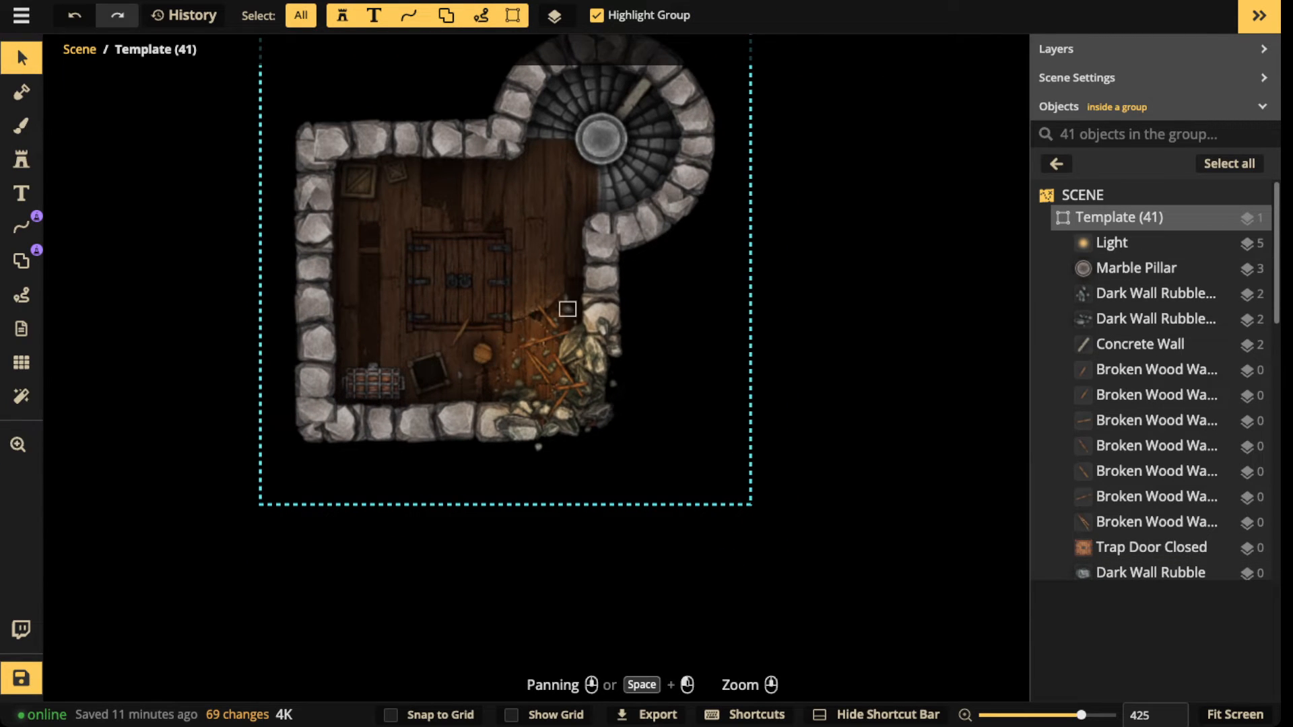
pyautogui.click(1152, 546)
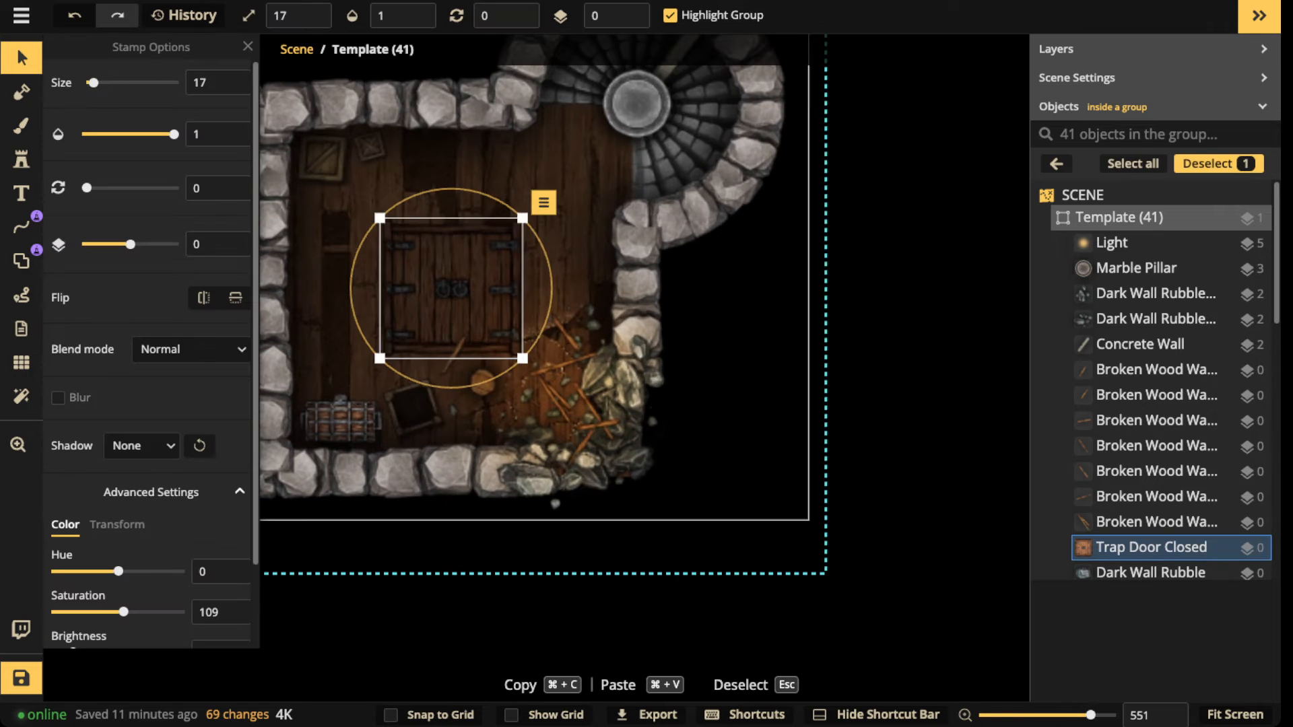
pyautogui.scroll(-3, 532, 186)
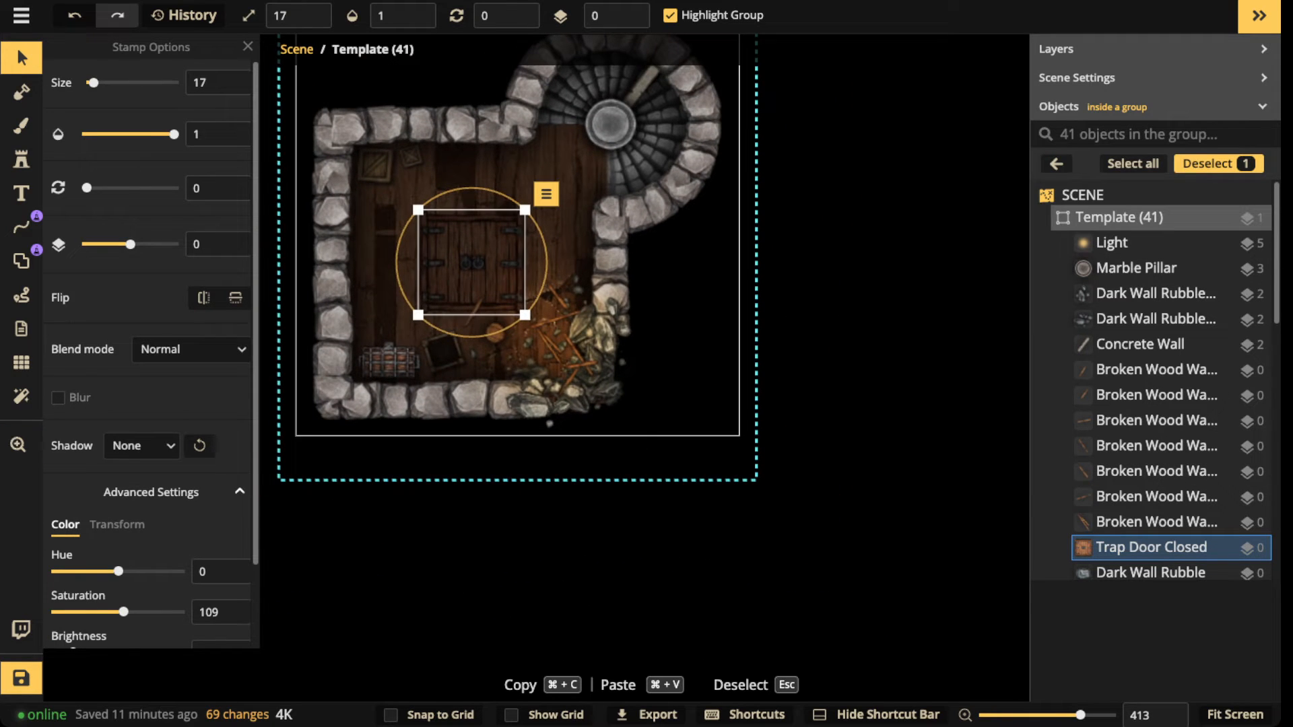
# Step: Choose the Rocks texture from the Dungeons pack, set its texture size to 21.96 and undo a trial dab over the rubble corner
pyautogui.click(21, 126)
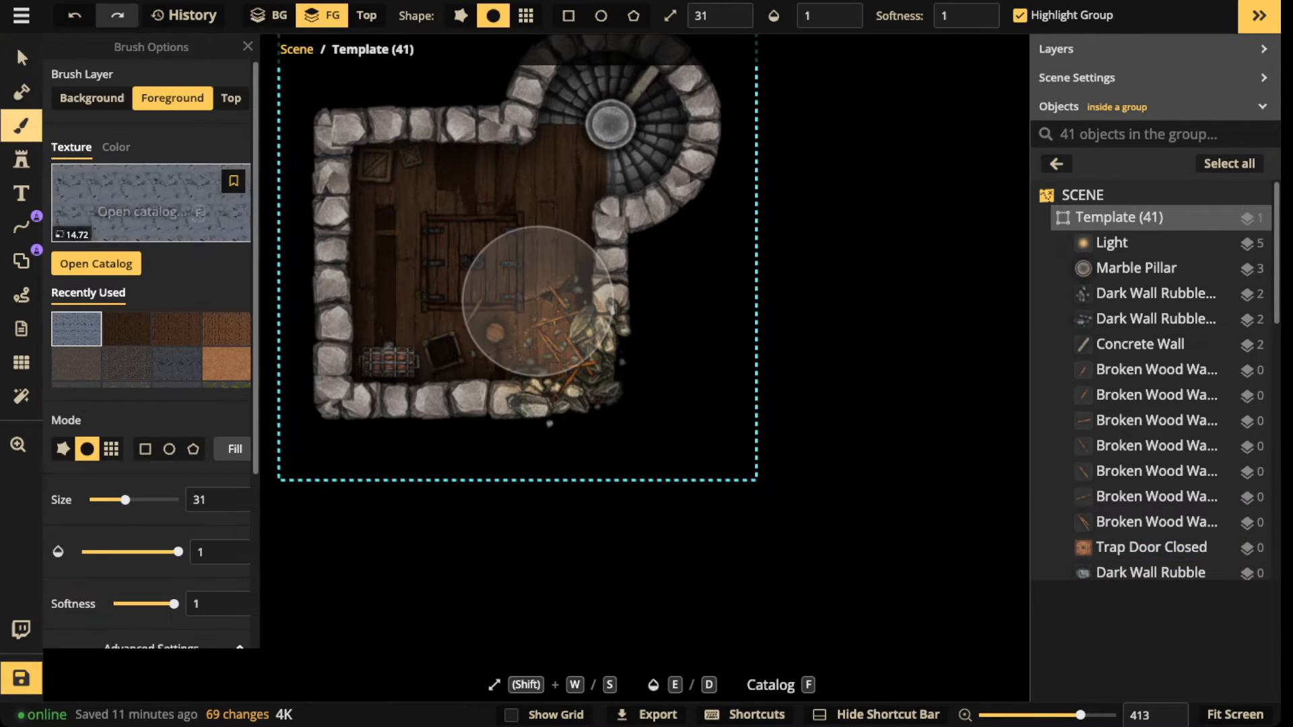
pyautogui.click(132, 203)
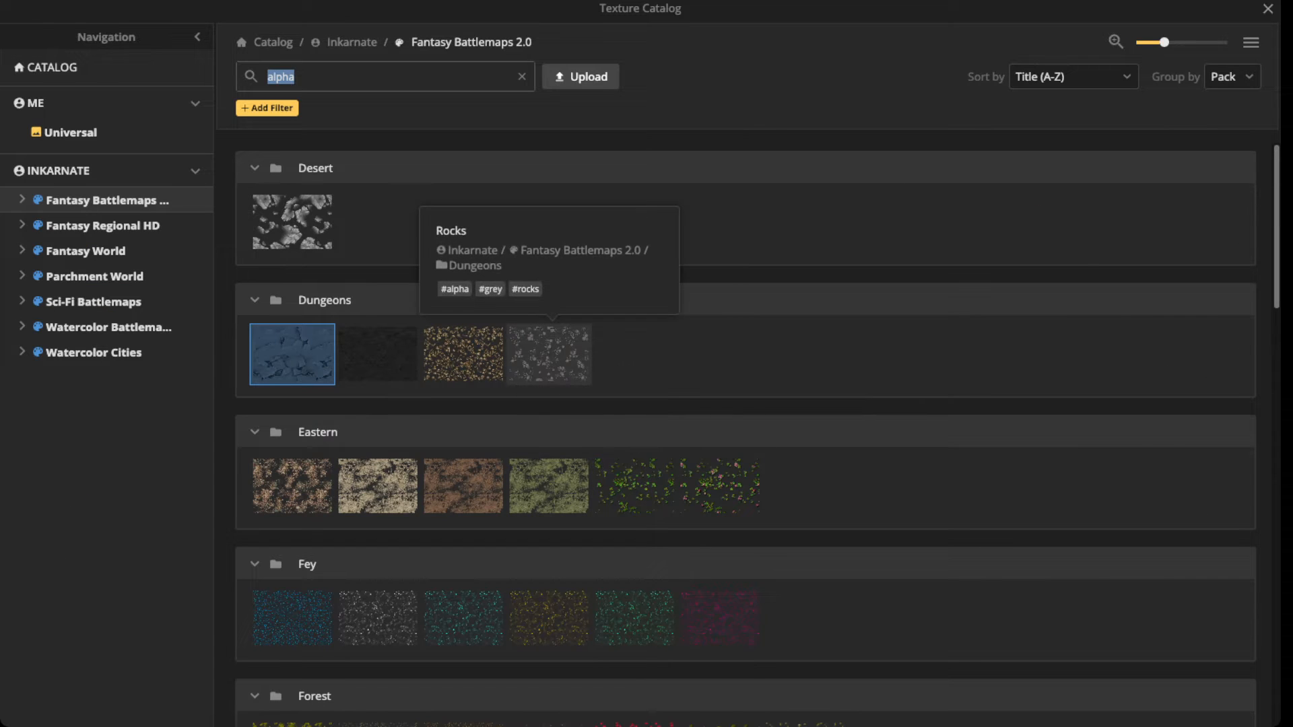
pyautogui.click(549, 354)
pyautogui.scroll(-4, 150, 404)
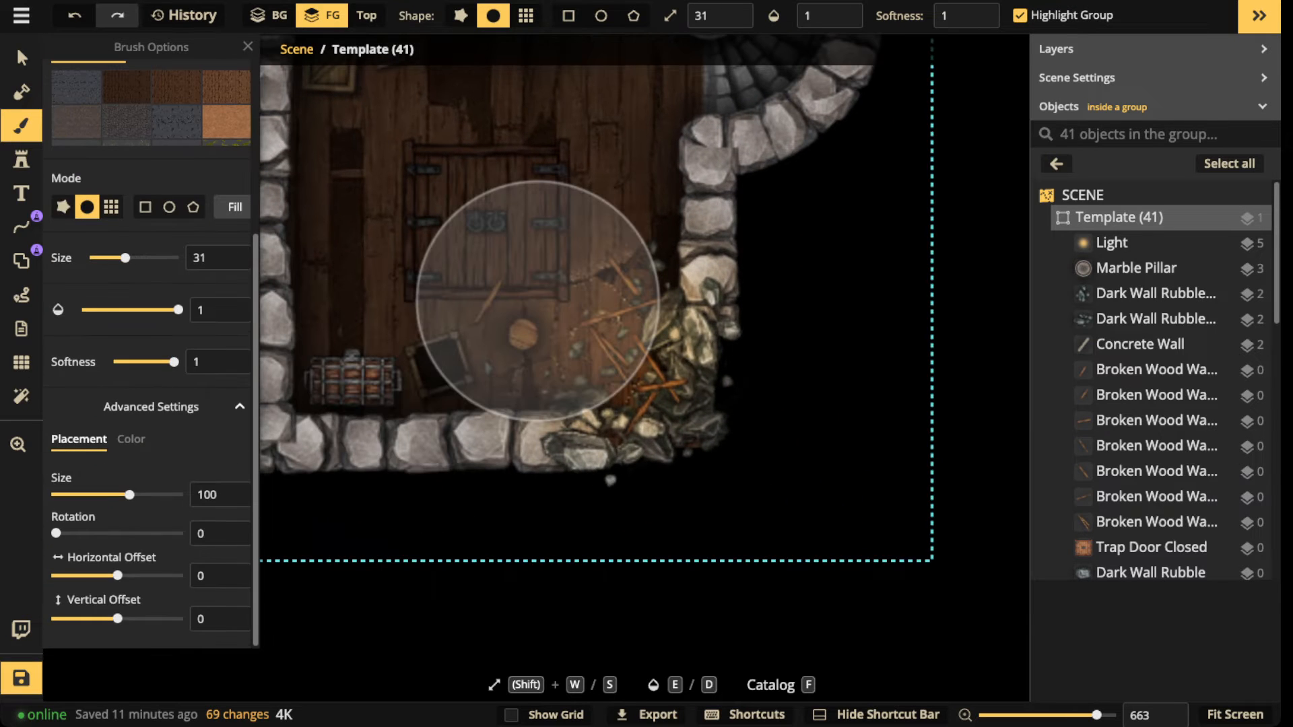
pyautogui.moveTo(130, 495); pyautogui.dragTo(90, 495)
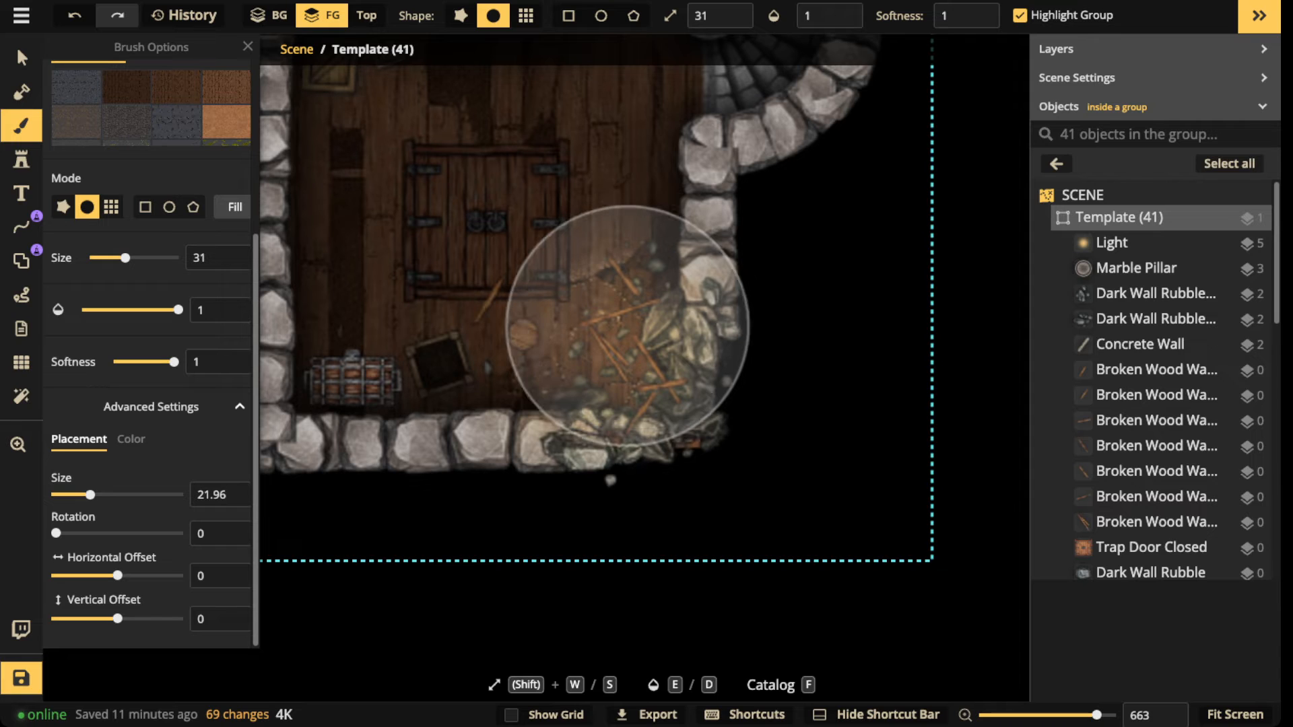
pyautogui.click(552, 361)
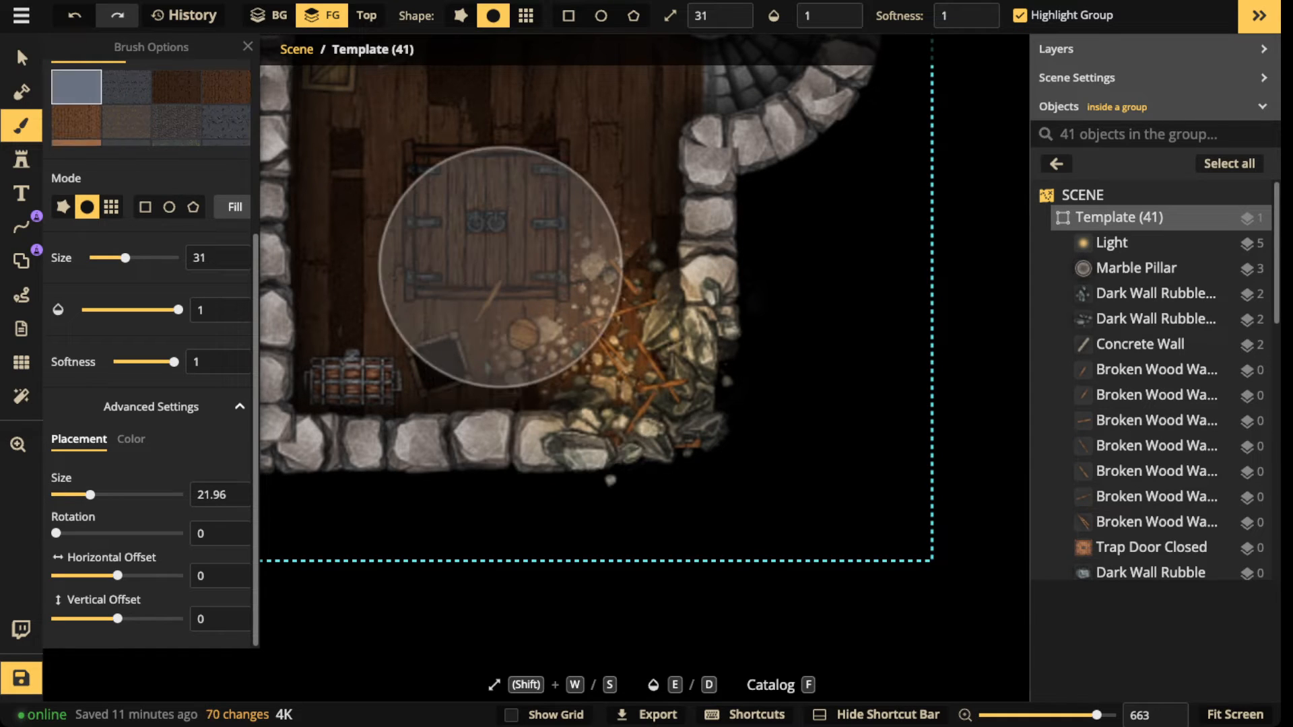
pyautogui.hotkey('ctrl', 'z')
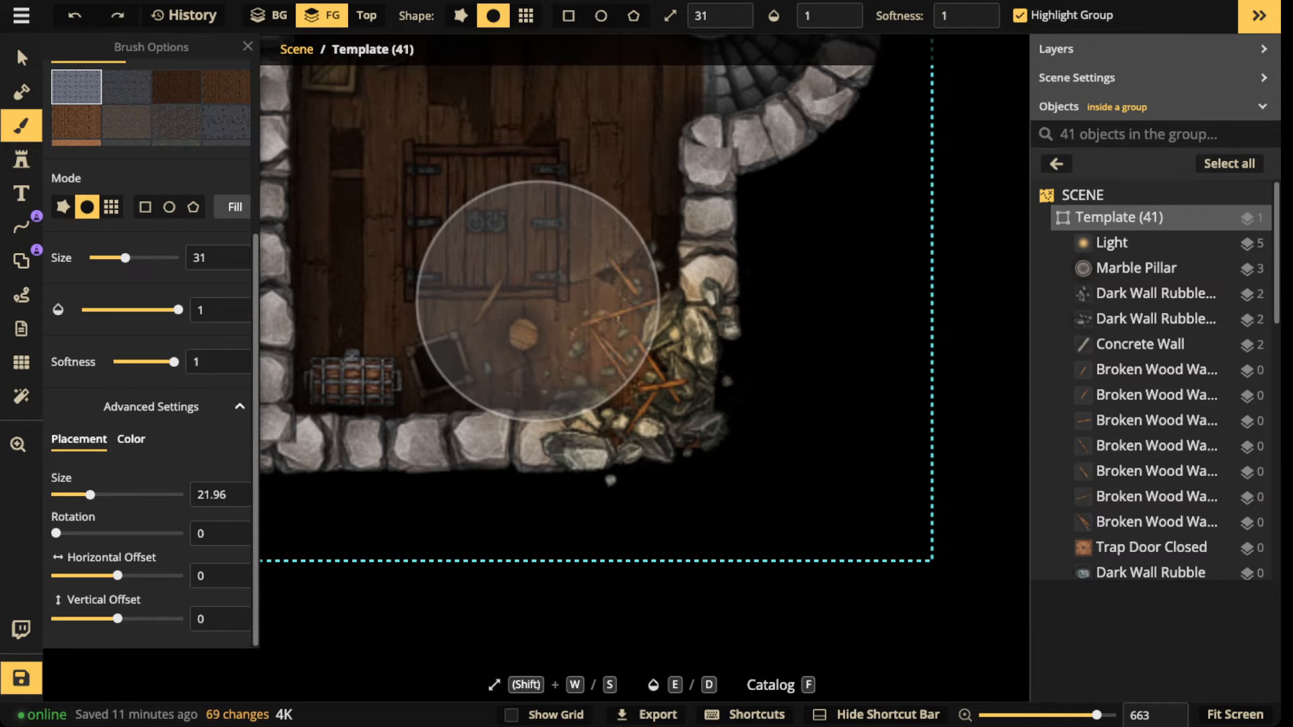
# Step: Lower the Rocks texture's brightness to 54 and paint it over the rubble-strewn corner with a size 17 brush
pyautogui.click(131, 439)
pyautogui.moveTo(117, 575); pyautogui.dragTo(89, 576)
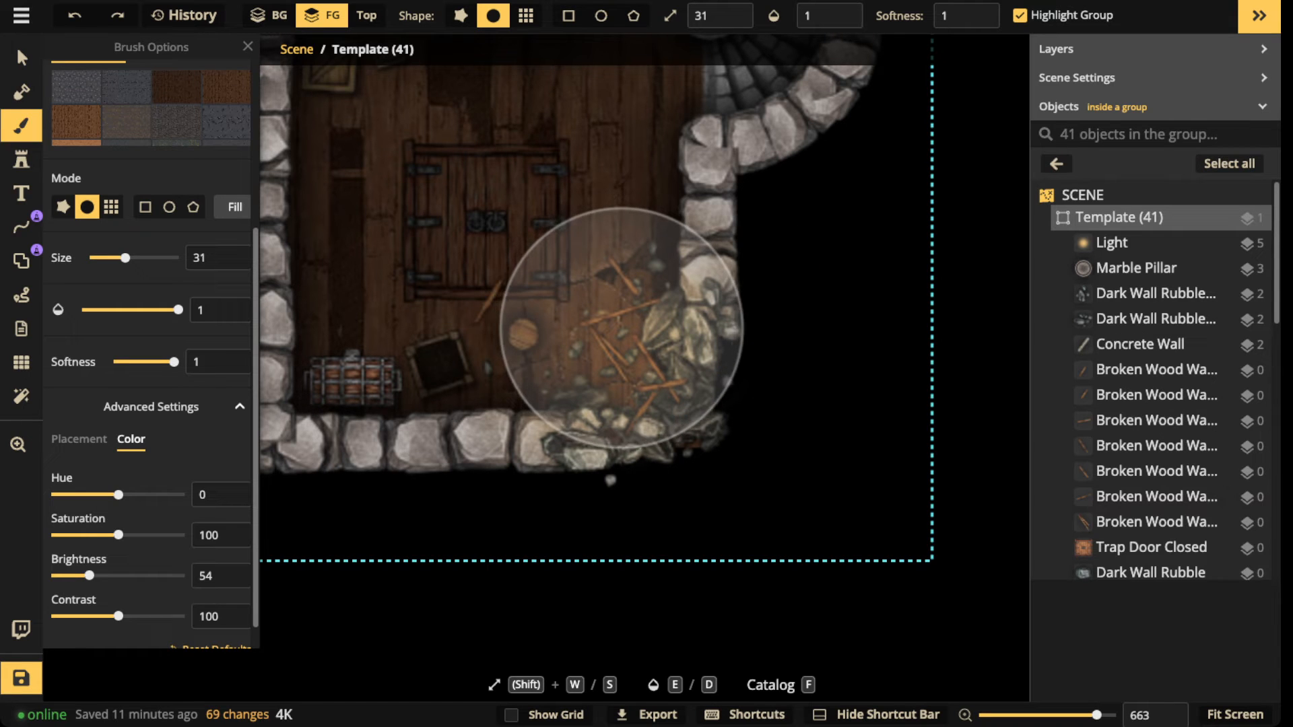
pyautogui.scroll(-1, 606, 316)
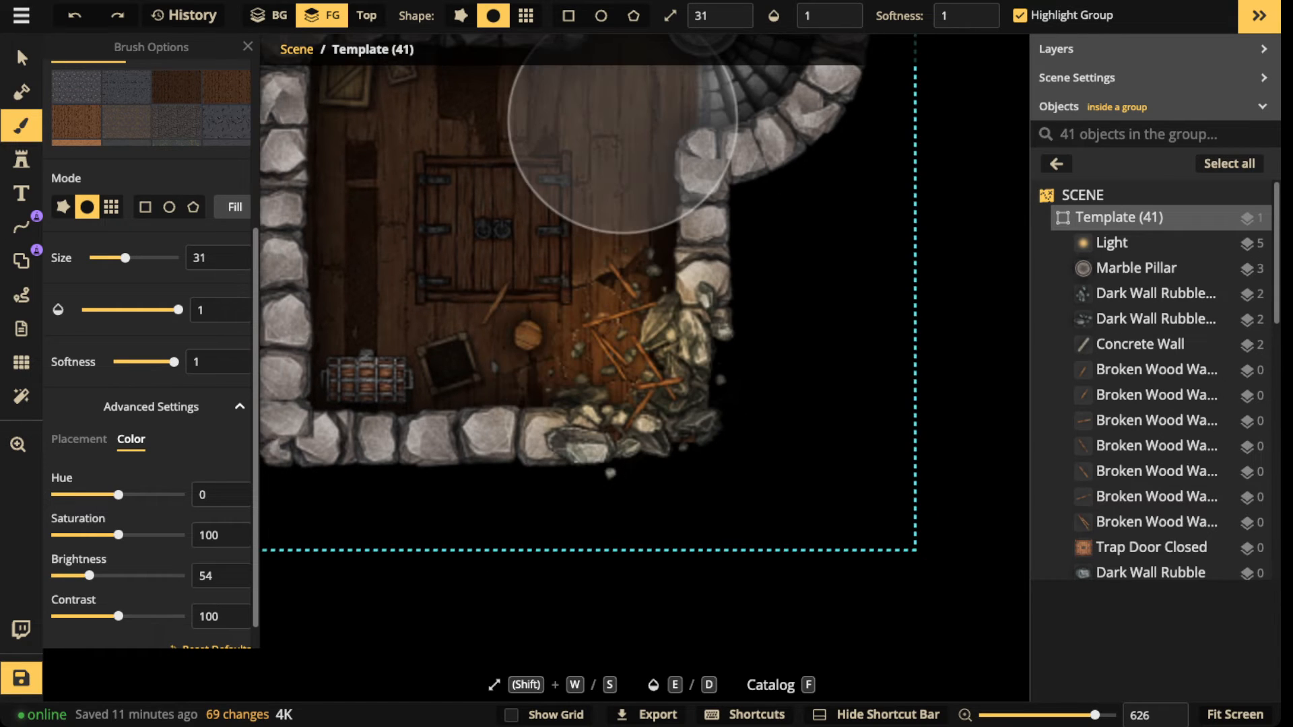
pyautogui.click(733, 22)
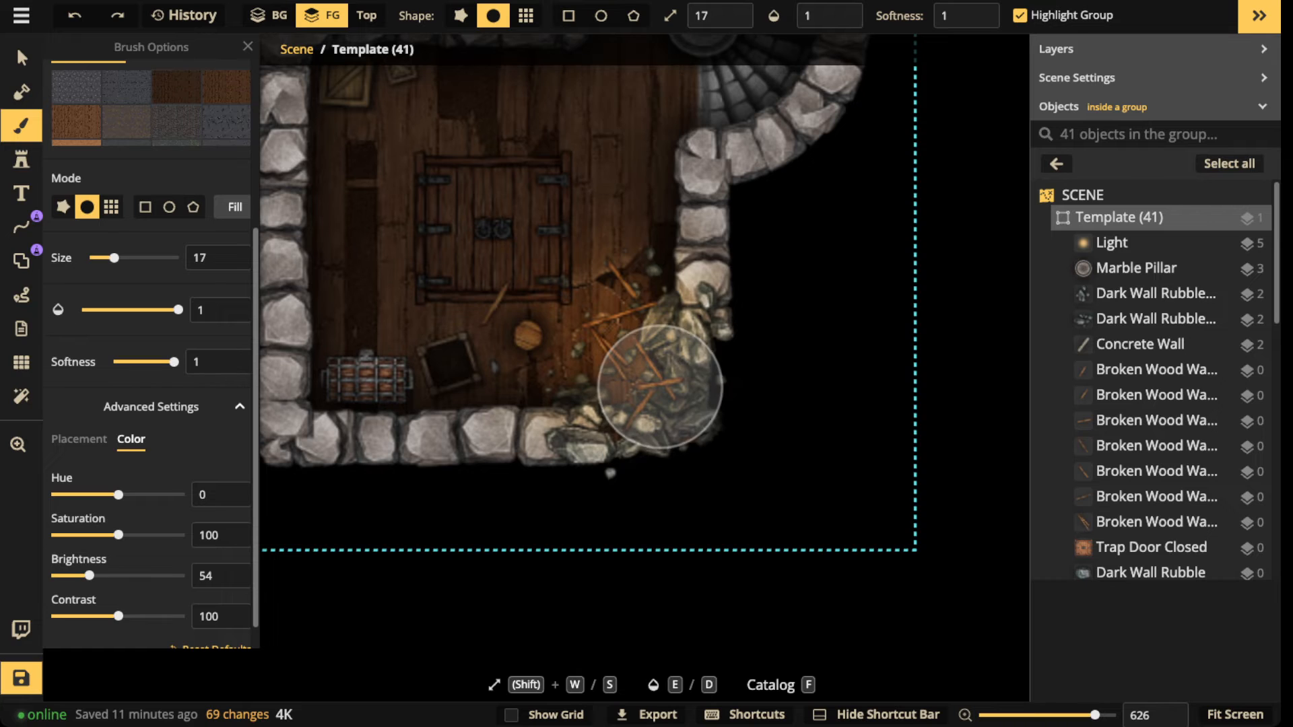
pyautogui.moveTo(607, 381)
pyautogui.mouseDown()
pyautogui.moveTo(608, 333)
pyautogui.moveTo(612, 354)
pyautogui.mouseUp()
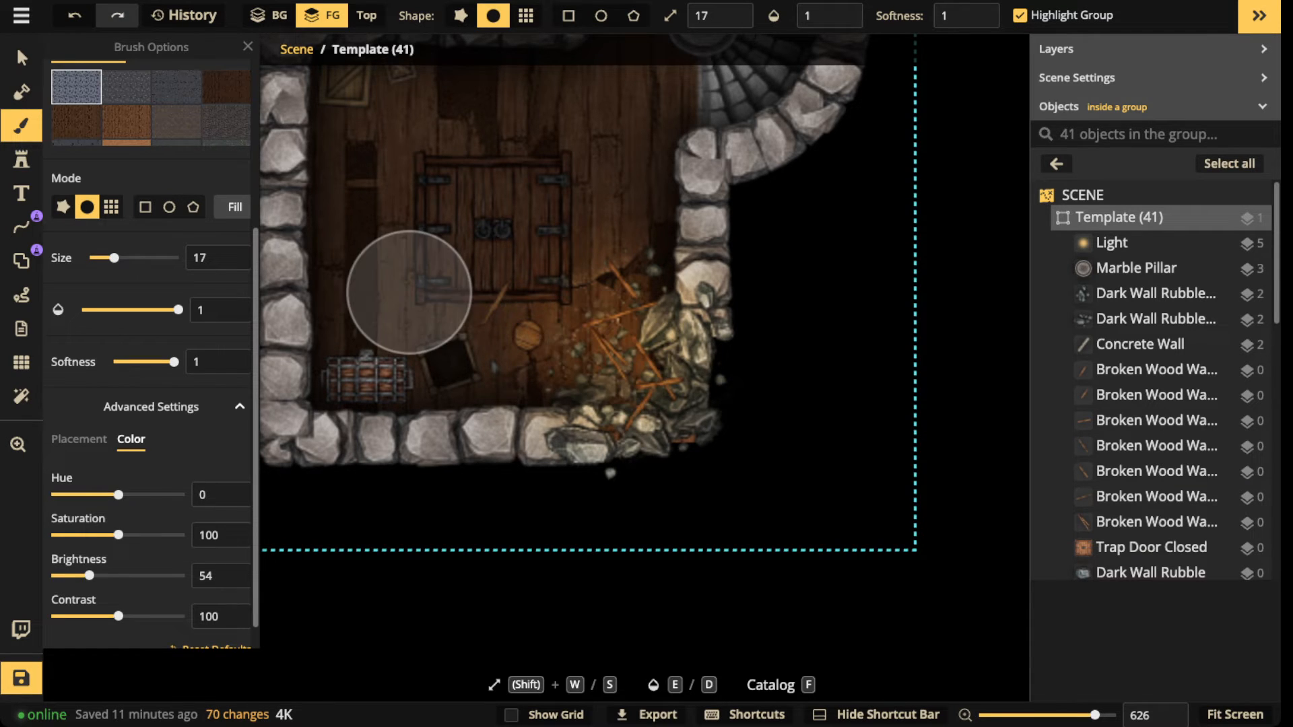
# Step: Leave the tower floor's group and clear the selection
pyautogui.press('v')
pyautogui.press('Escape')
pyautogui.scroll(-10, 440, 216)
pyautogui.press('Escape')
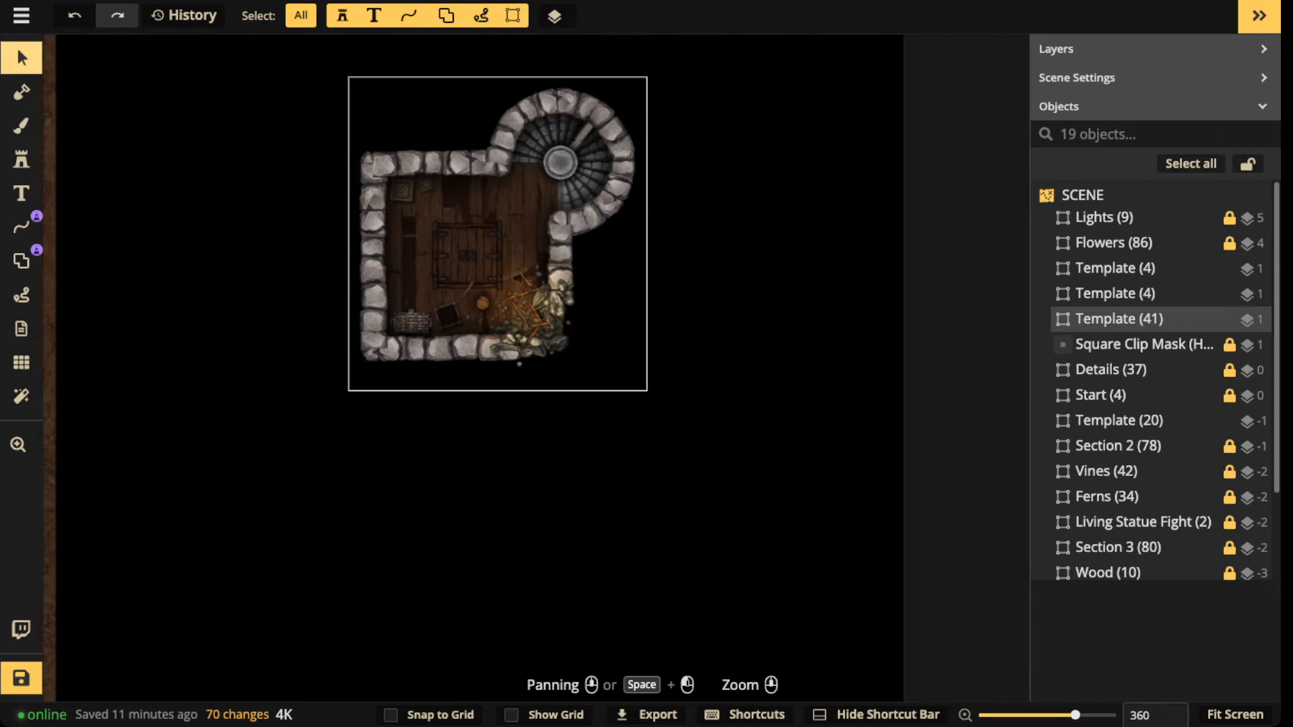
pyautogui.scroll(-2, 464, 229)
pyautogui.moveTo(464, 229); pyautogui.dragTo(515, 257)
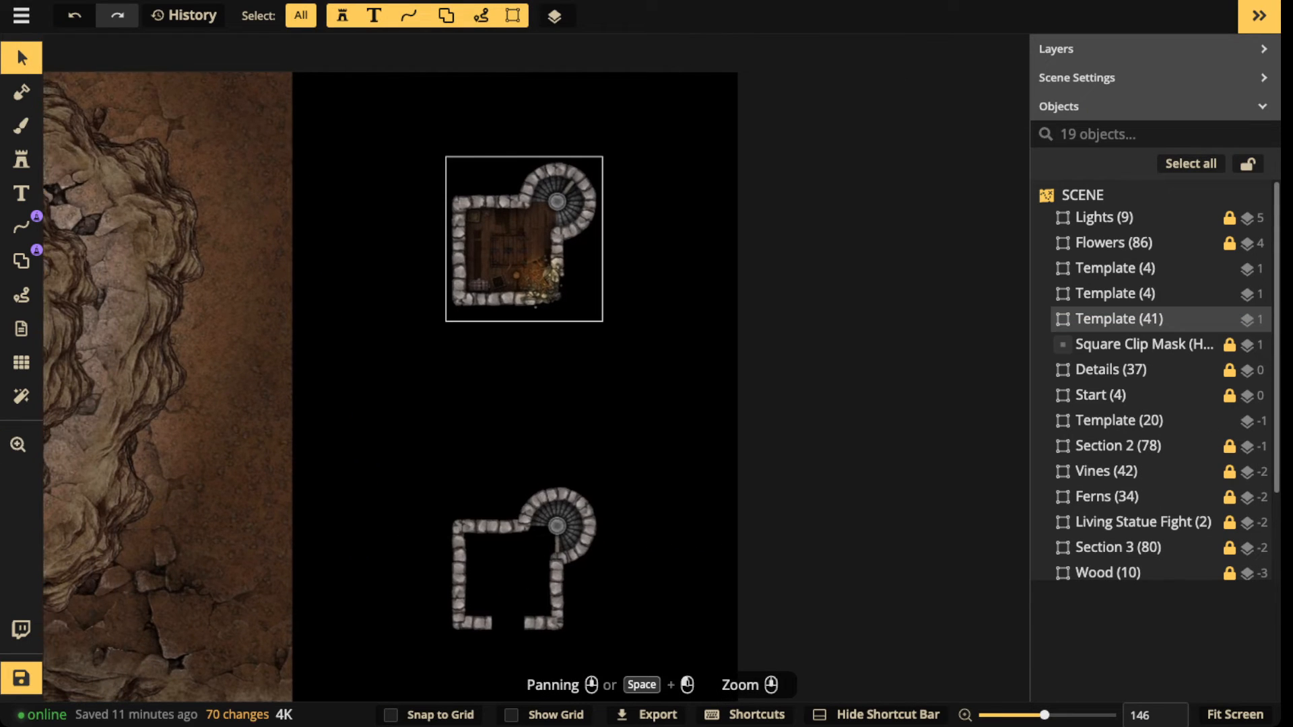
# Step: Delete the empty tower template directly below the furnished tower
pyautogui.click(515, 258)
pyautogui.scroll(-2, 508, 258)
pyautogui.scroll(3, 518, 535)
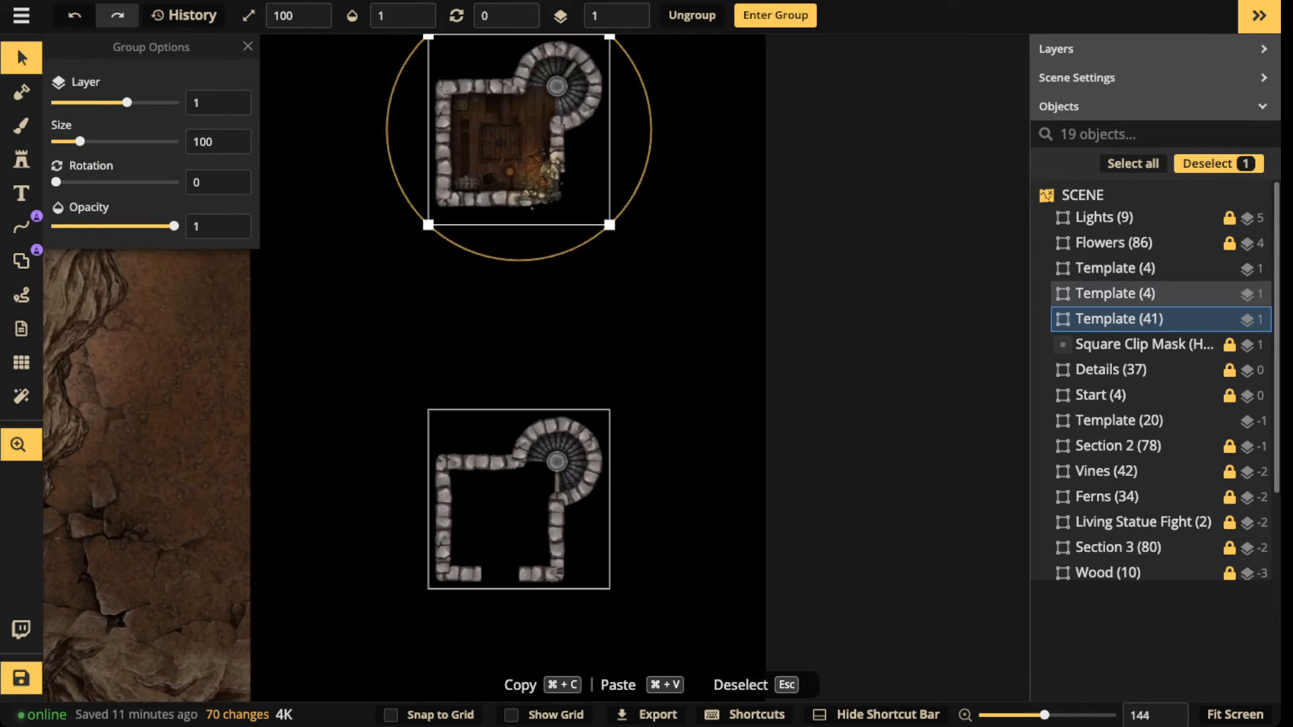
pyautogui.moveTo(517, 535); pyautogui.dragTo(685, 441)
pyautogui.scroll(-4, 554, 315)
pyautogui.scroll(4, 568, 315)
pyautogui.click(640, 383)
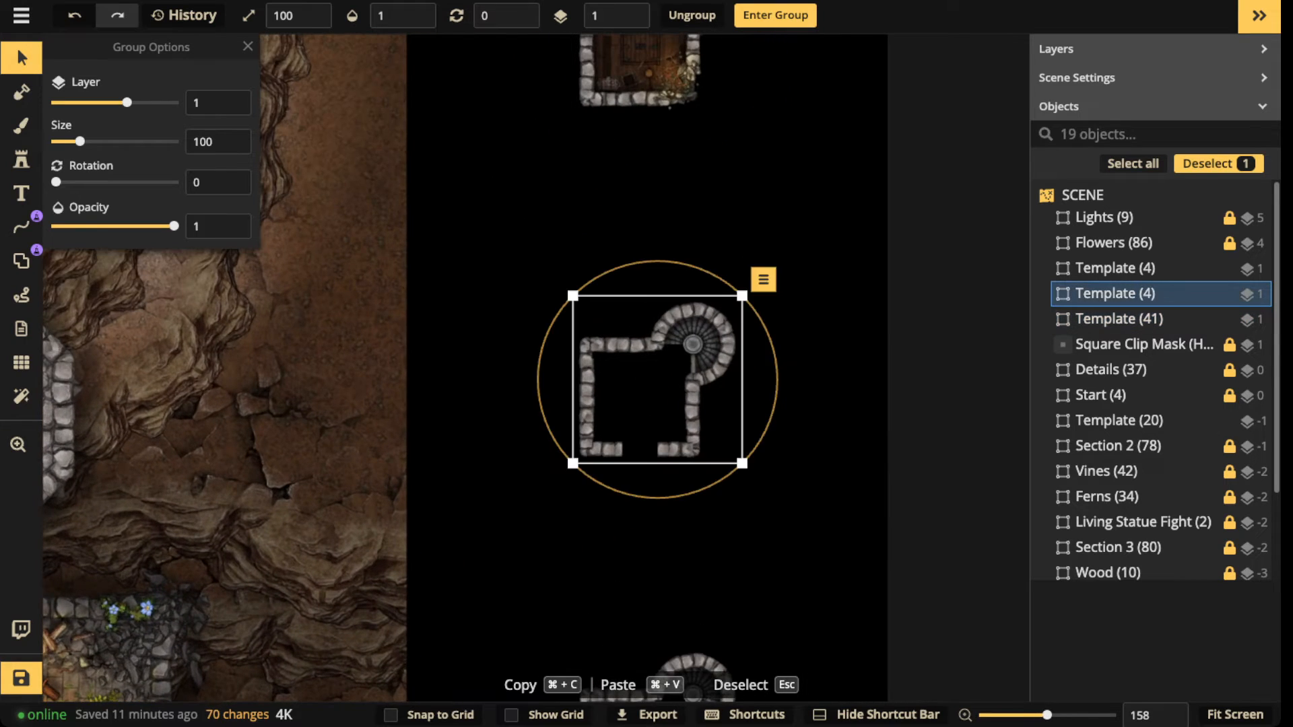
pyautogui.moveTo(641, 383); pyautogui.dragTo(552, 343)
pyautogui.scroll(3, 552, 343)
pyautogui.scroll(2, 544, 335)
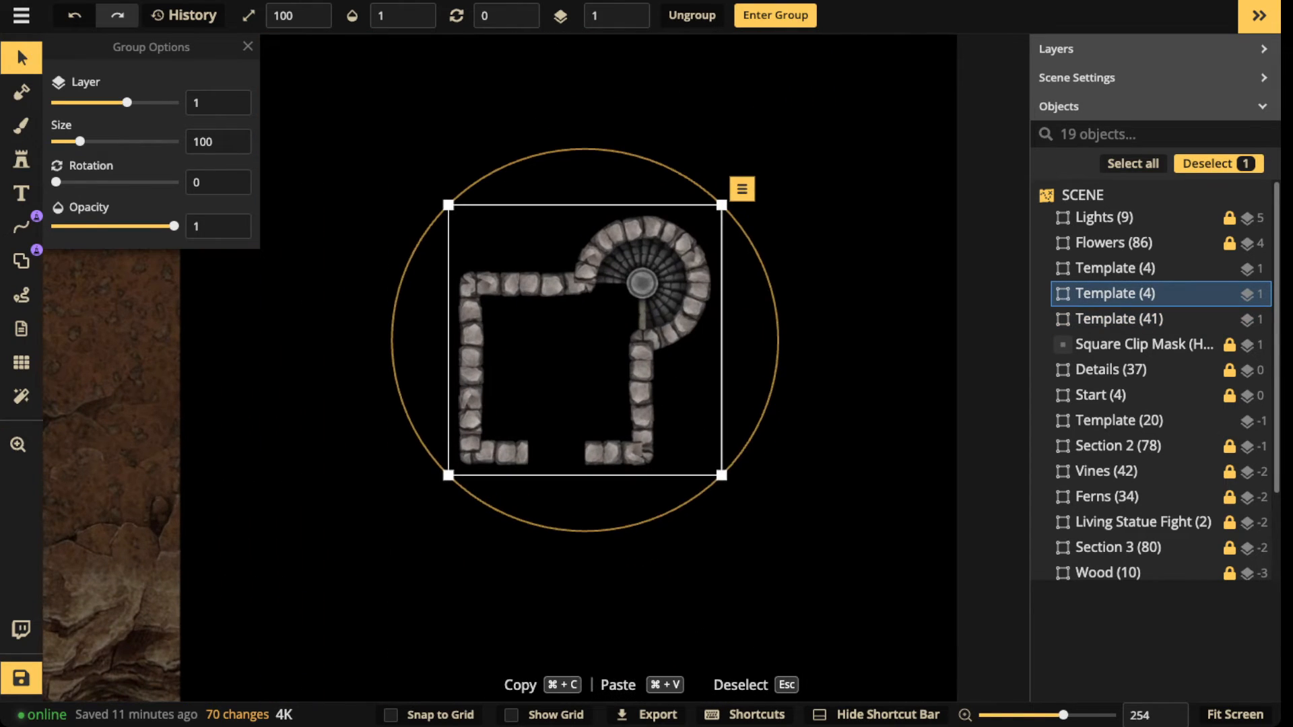
pyautogui.scroll(-3, 590, 283)
pyautogui.moveTo(590, 282); pyautogui.dragTo(488, 442)
pyautogui.press('Delete')
# Step: Copy the furnished tower group and paste the duplicate into the empty space below the original
pyautogui.click(479, 148)
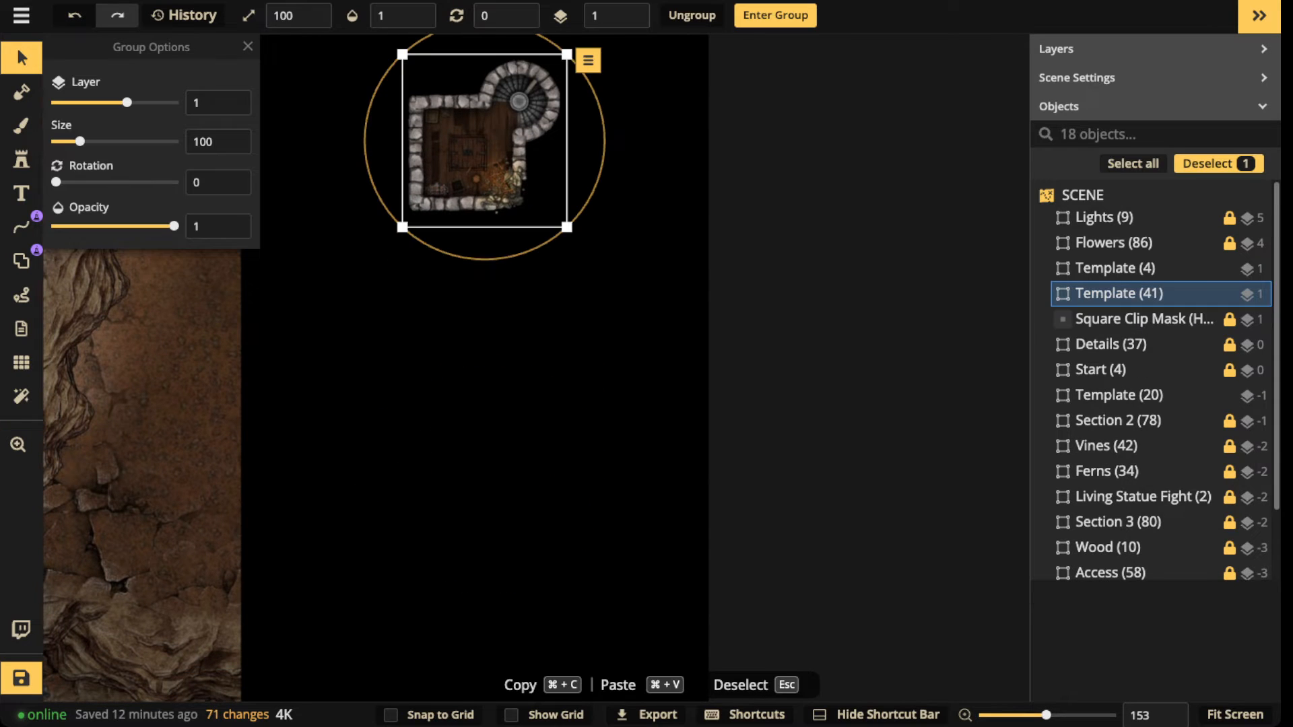
pyautogui.press('super+v')
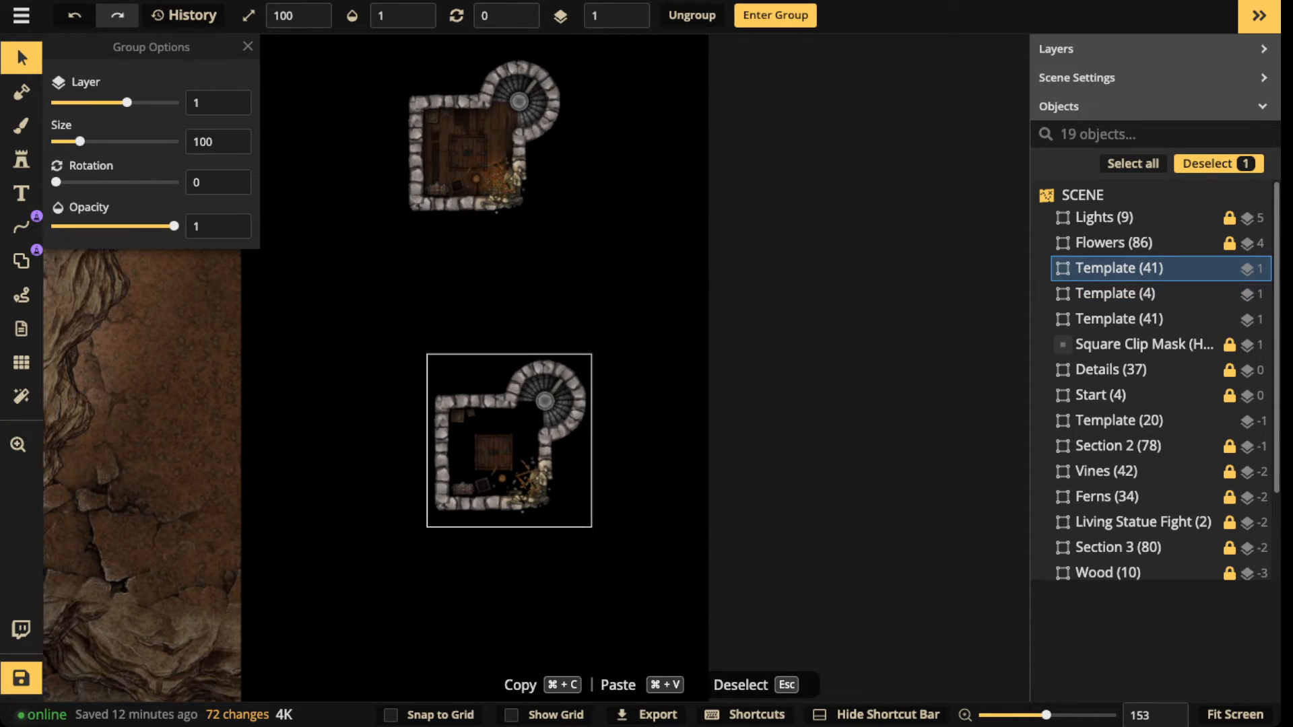
pyautogui.moveTo(492, 429); pyautogui.dragTo(517, 265)
pyautogui.scroll(-3, 480, 429)
pyautogui.scroll(6, 549, 245)
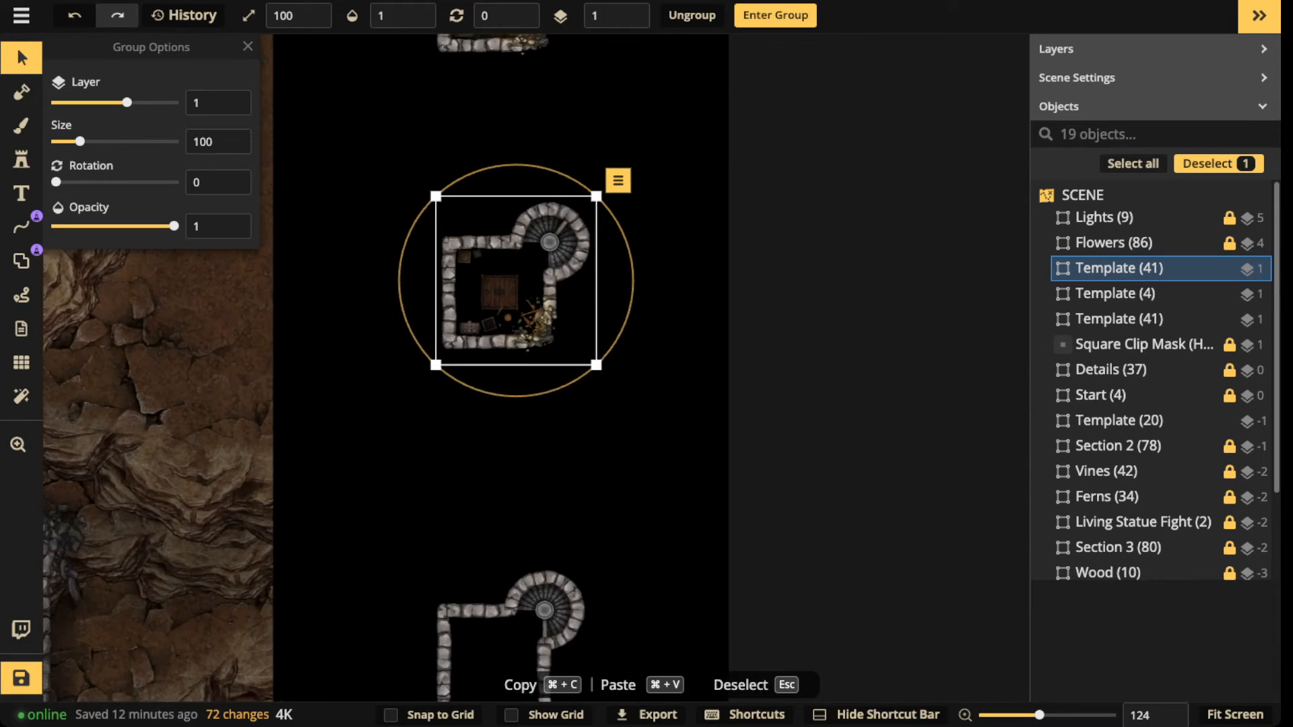
pyautogui.scroll(-2, 469, 276)
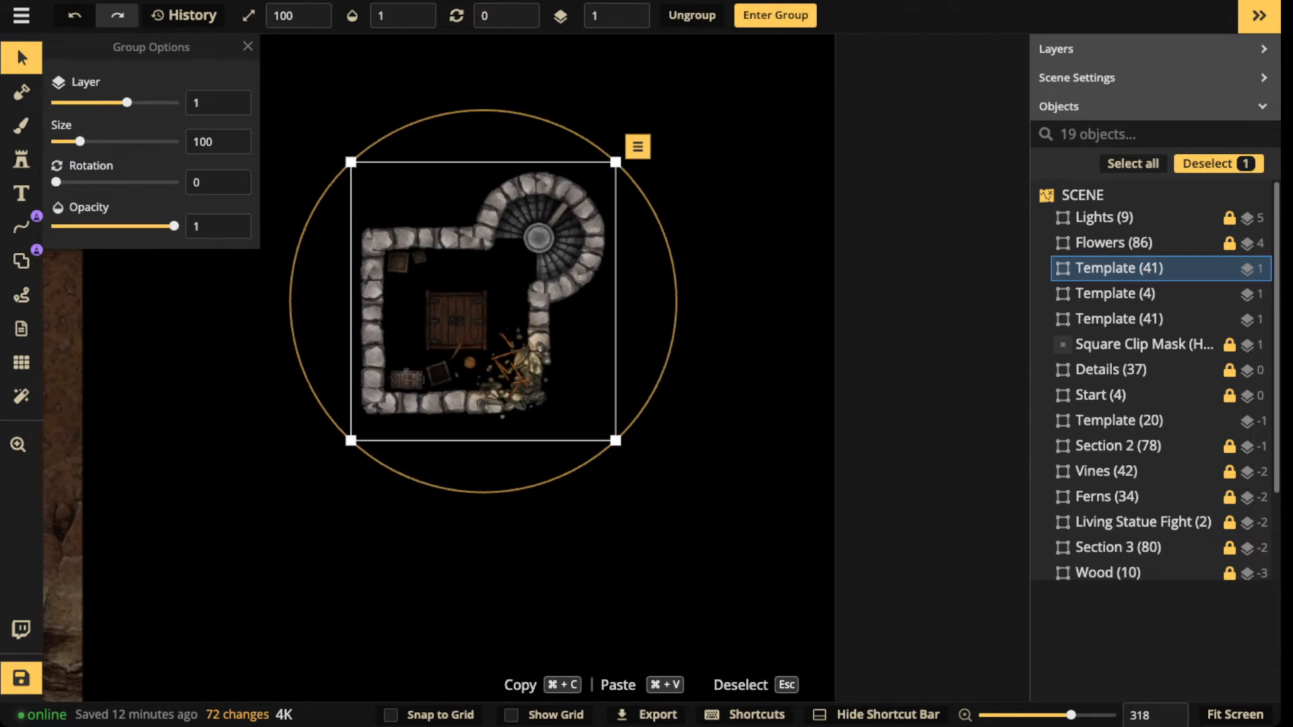
# Step: Show the grid and move the pasted tower group so its walls snap to the grid lines
pyautogui.click(21, 363)
pyautogui.click(58, 77)
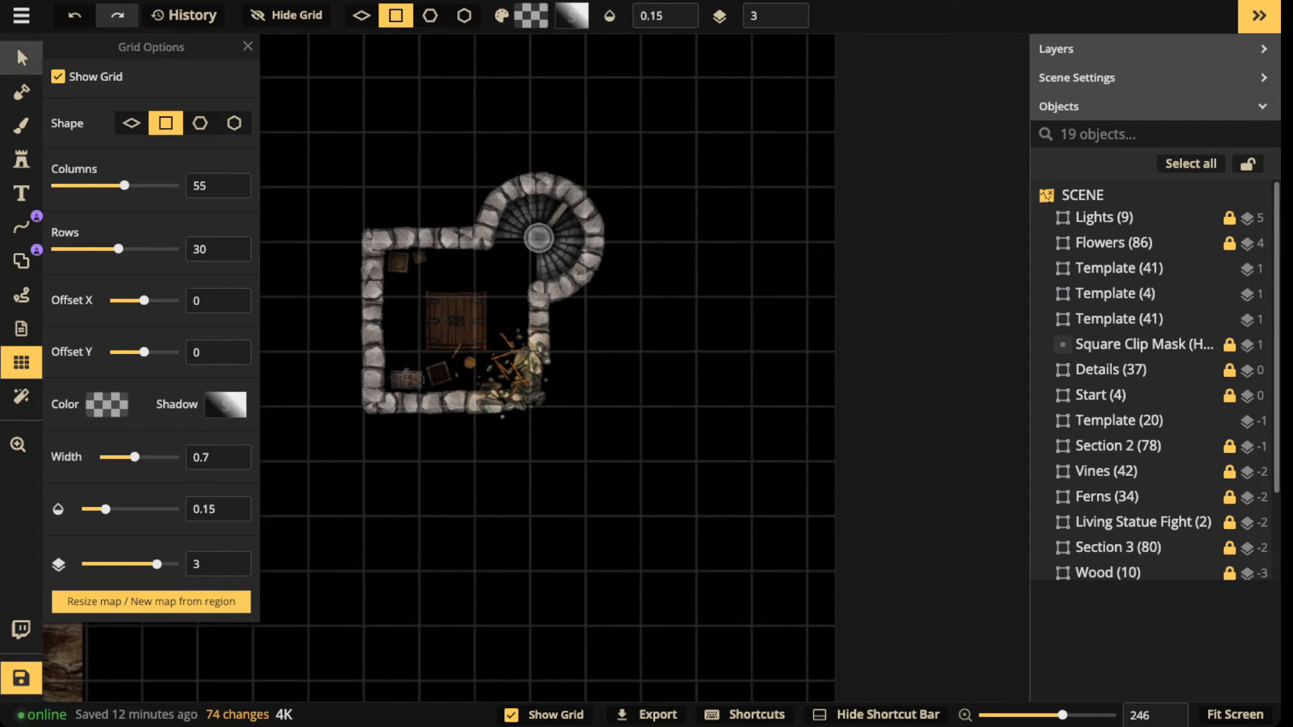
pyautogui.click(22, 58)
pyautogui.scroll(-3, 465, 322)
pyautogui.press('space')
pyautogui.moveTo(465, 322); pyautogui.dragTo(543, 356)
pyautogui.press('space')
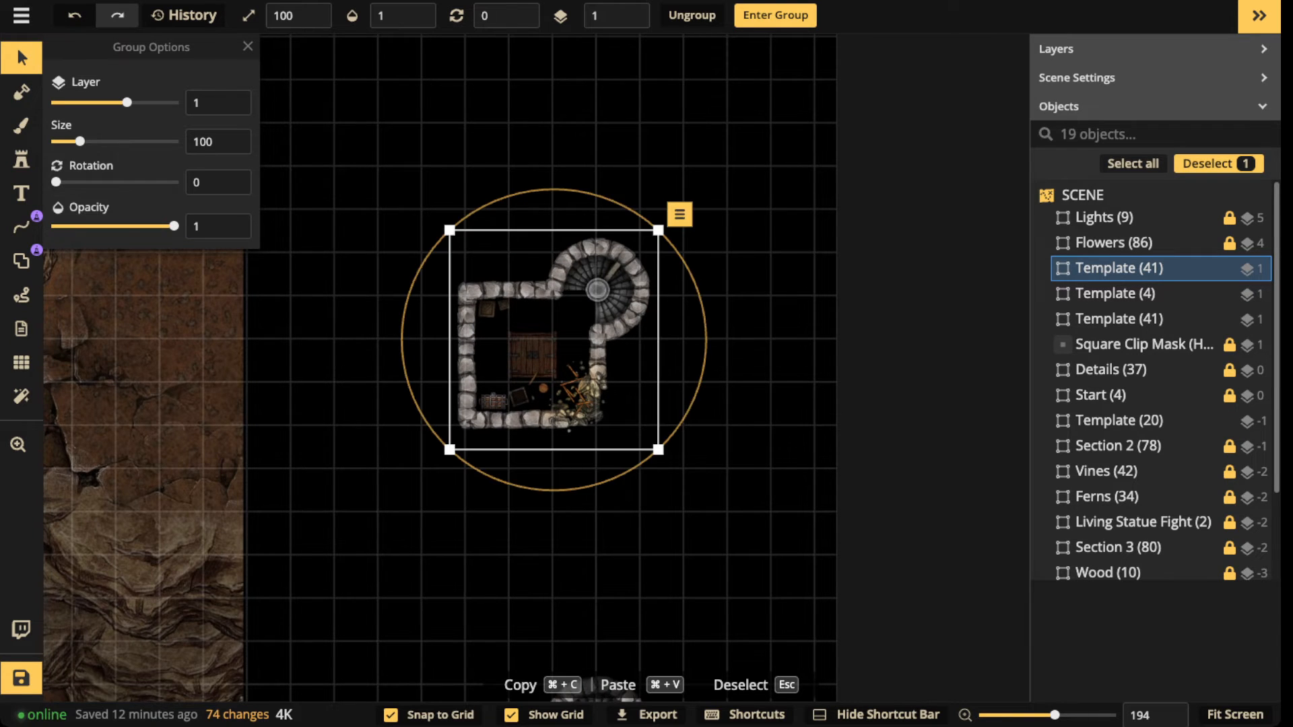
pyautogui.scroll(3, 525, 369)
# Step: Choose the recently used dark wood plank texture for the foreground brush and set its rotation to 90
pyautogui.click(21, 125)
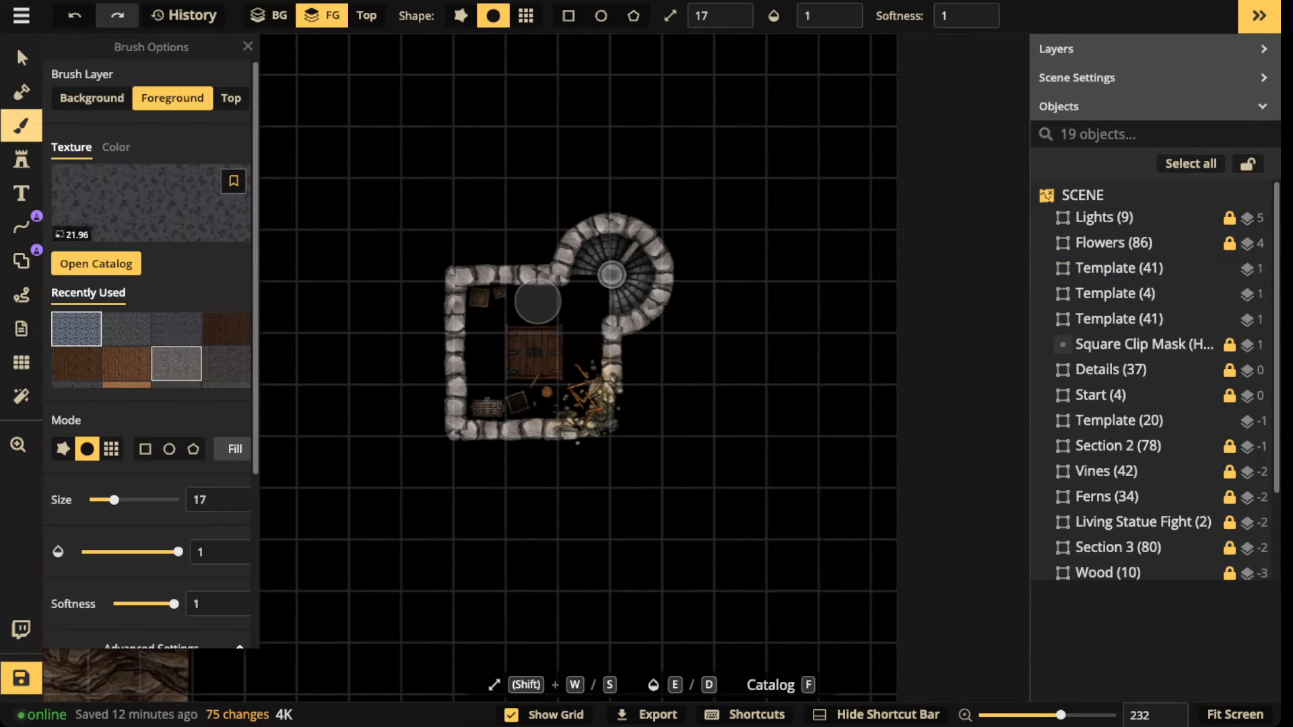
pyautogui.click(226, 330)
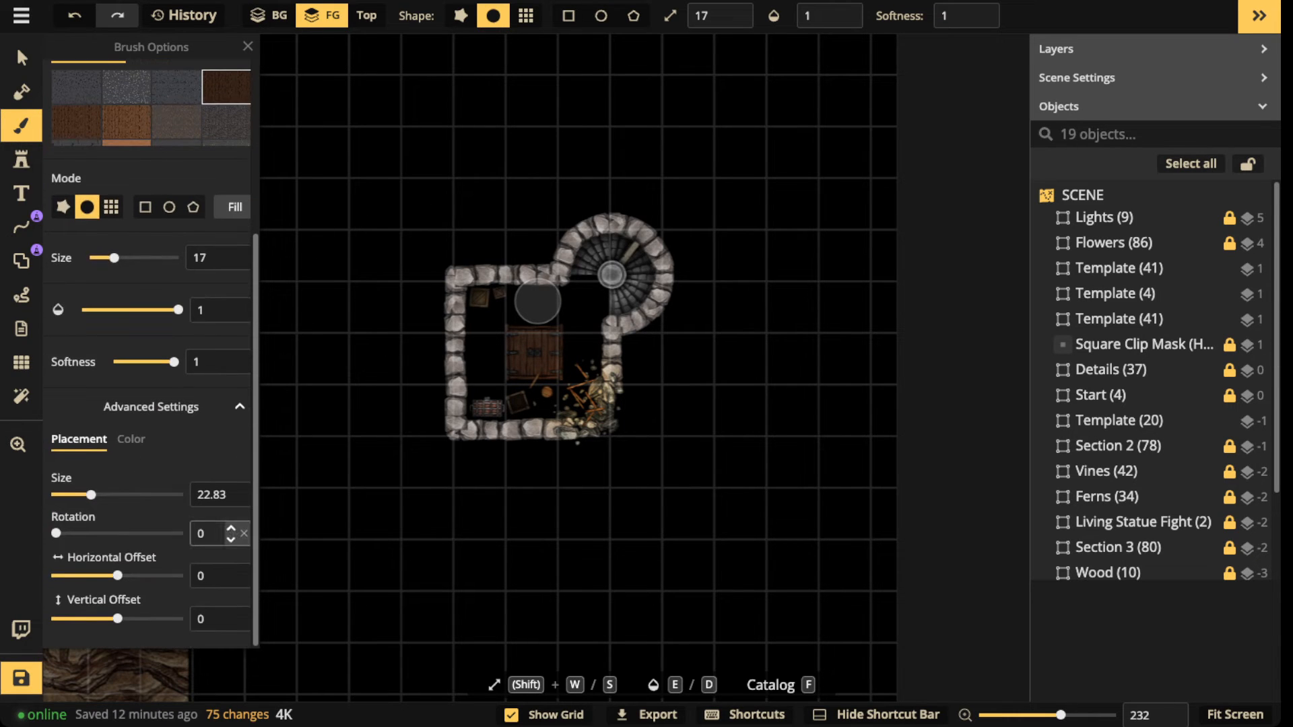
pyautogui.write('1')
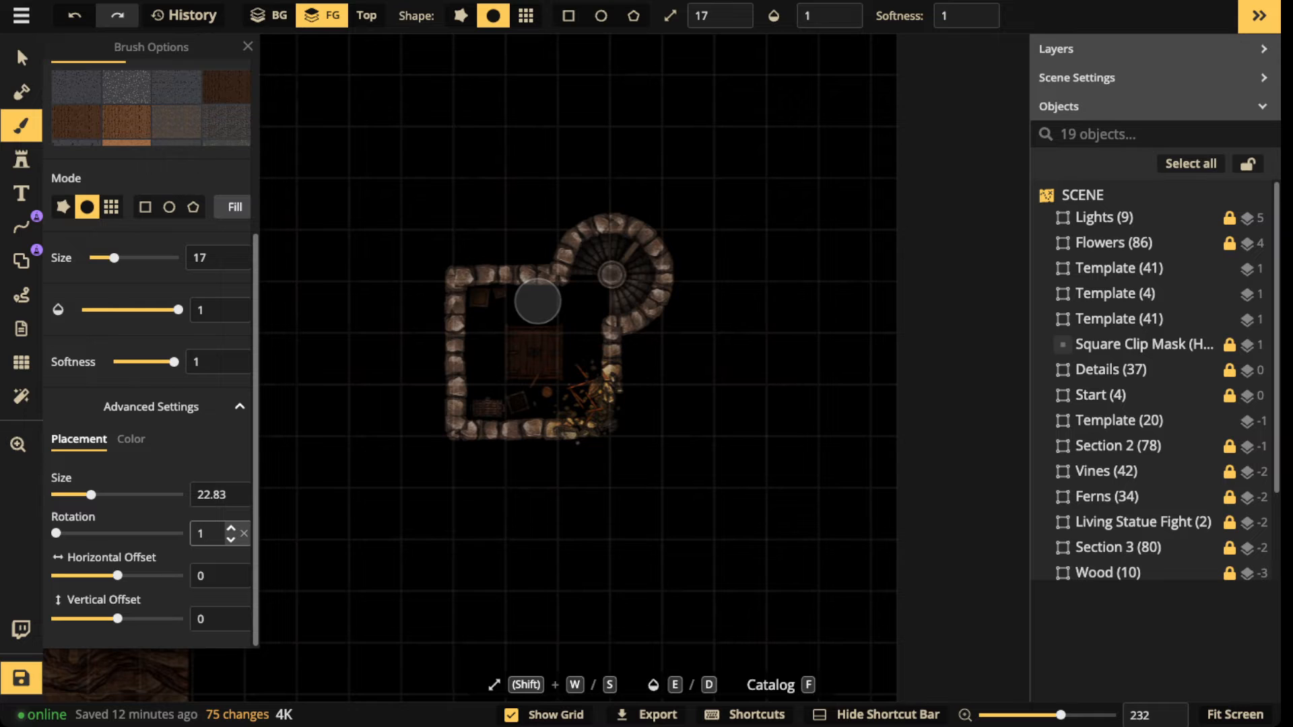
pyautogui.write('80')
pyautogui.press('Return')
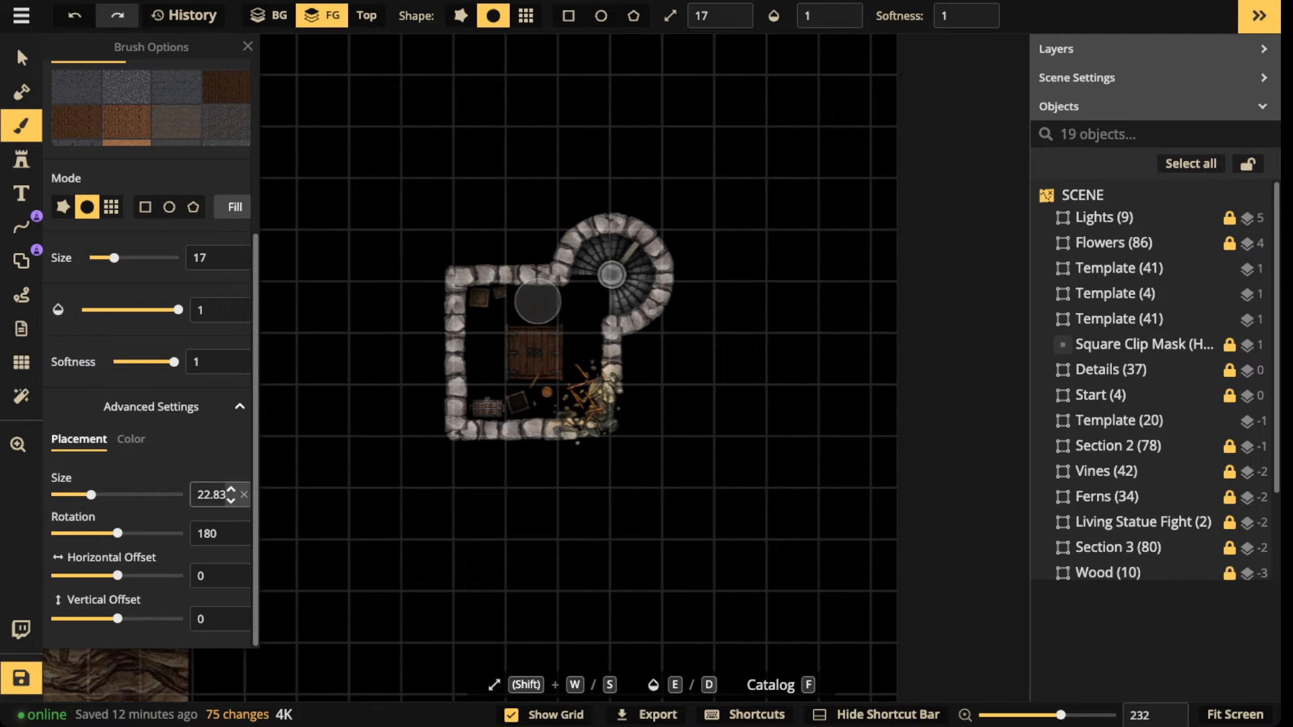
pyautogui.click(217, 533)
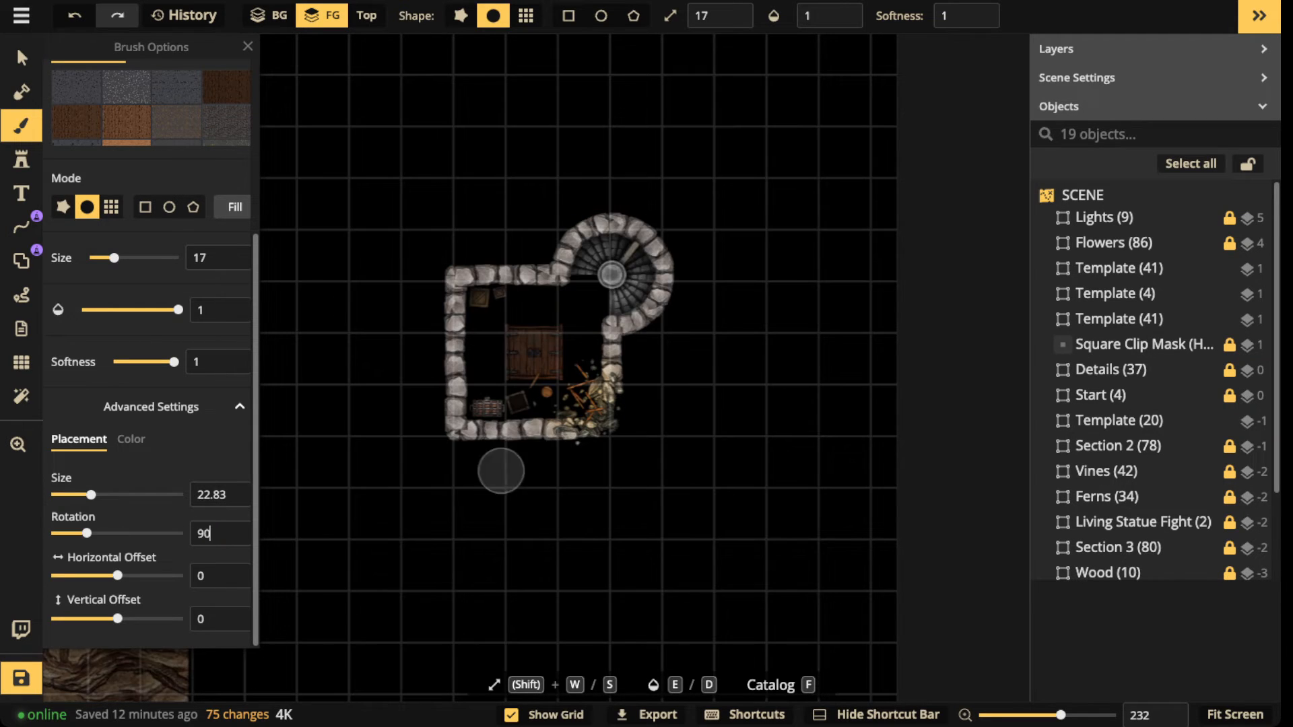
pyautogui.write('90')
# Step: Fill the copied tower's 3 by 3 square room and the small strip at the stair entrance with the plank texture using rectangles
pyautogui.click(568, 16)
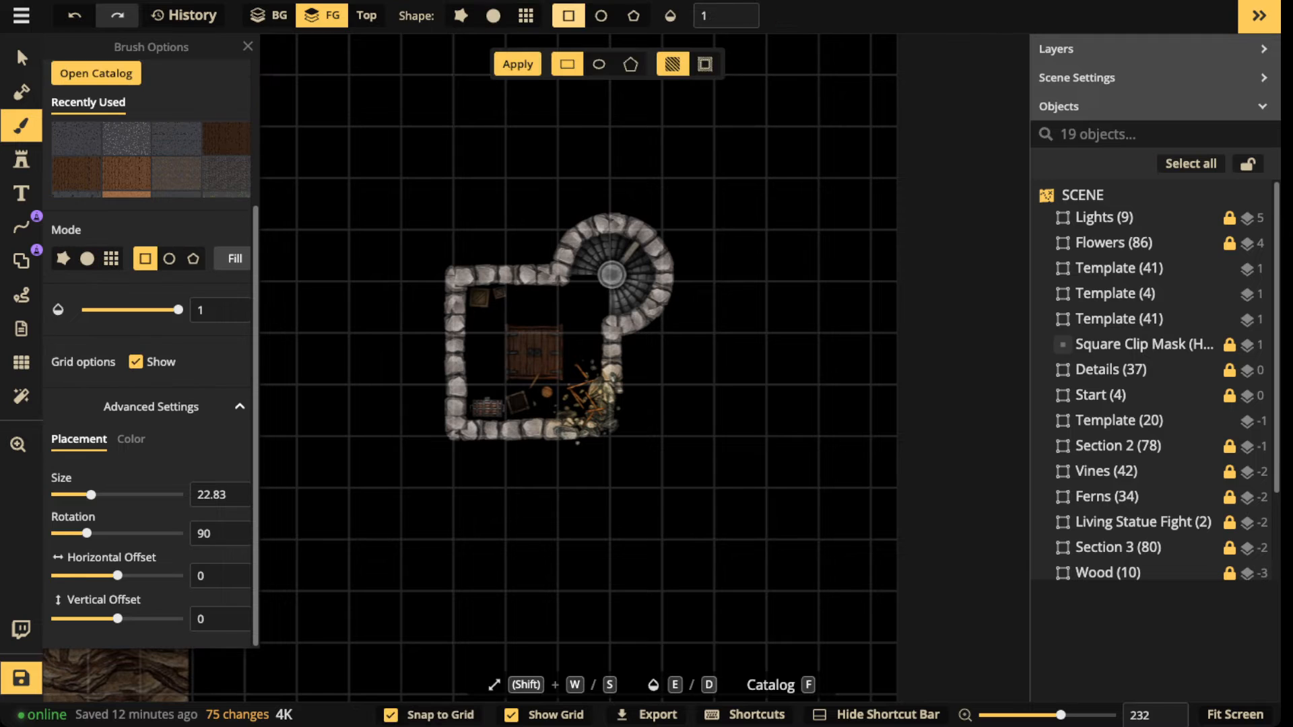
pyautogui.moveTo(454, 283); pyautogui.dragTo(616, 456)
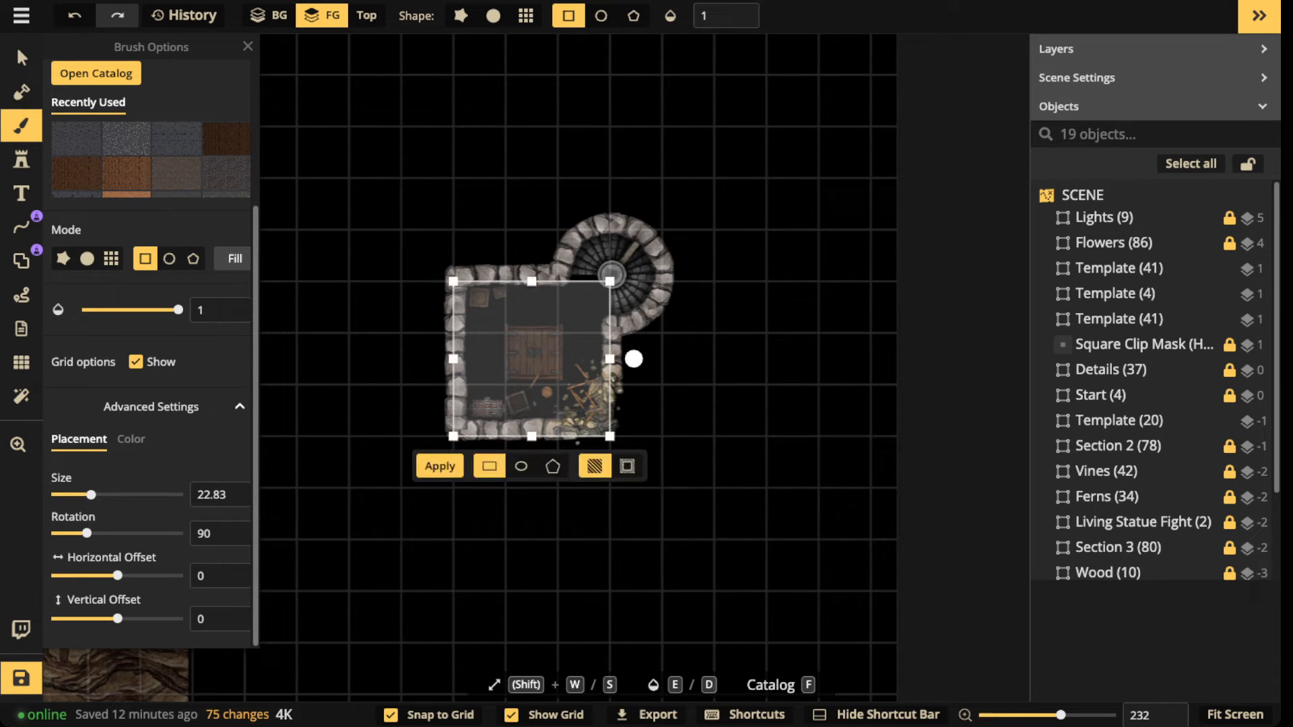
pyautogui.press('Return')
pyautogui.scroll(1, 565, 293)
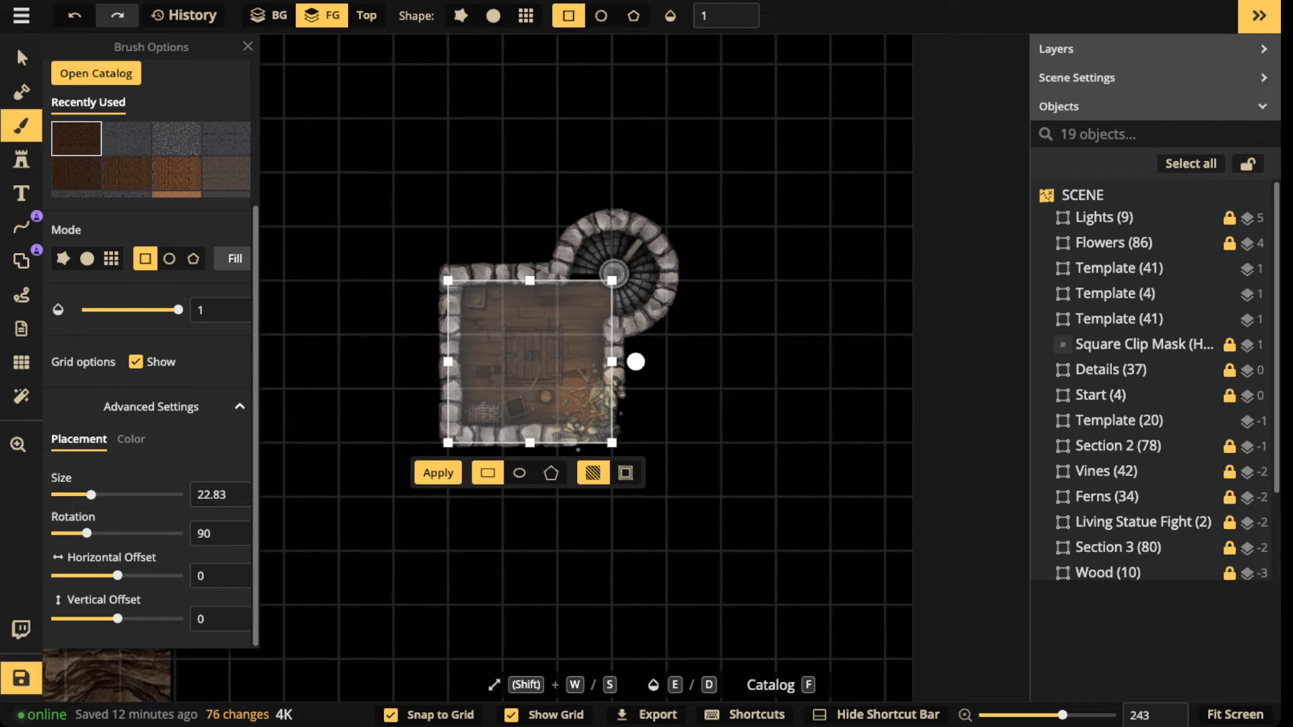
pyautogui.scroll(2, 589, 290)
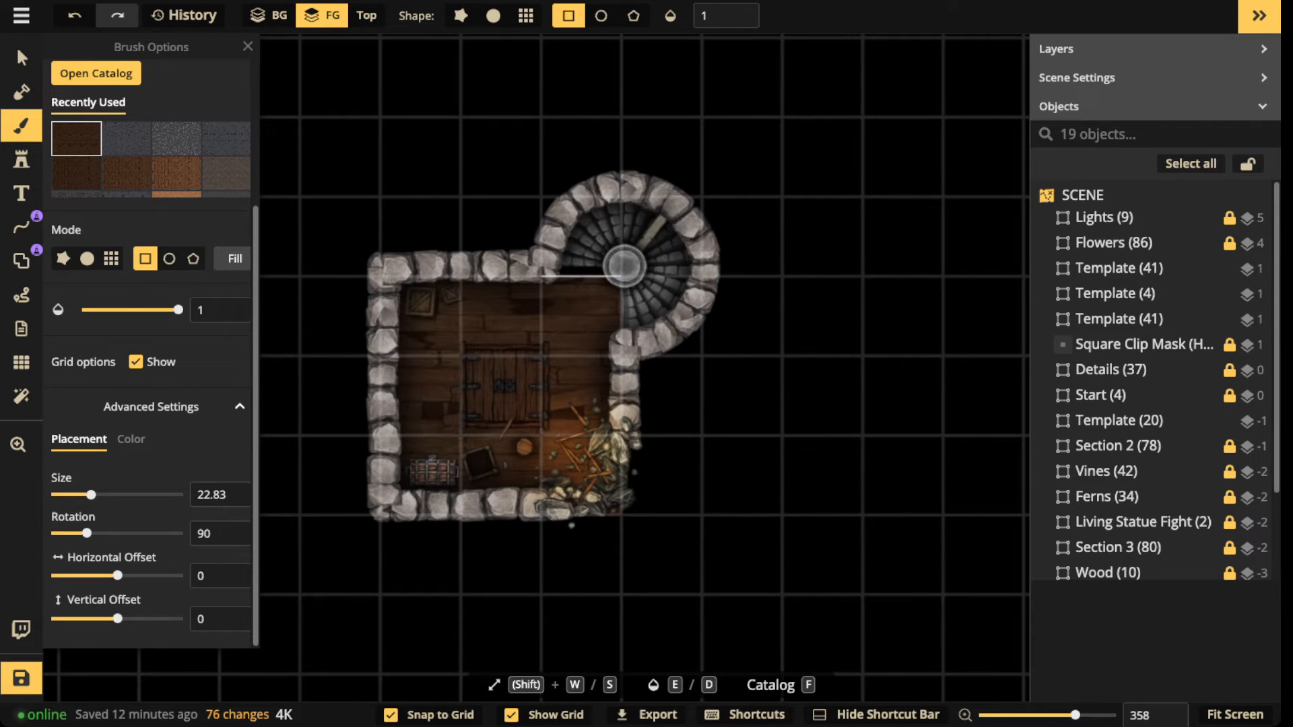
pyautogui.moveTo(623, 276); pyautogui.dragTo(621, 237)
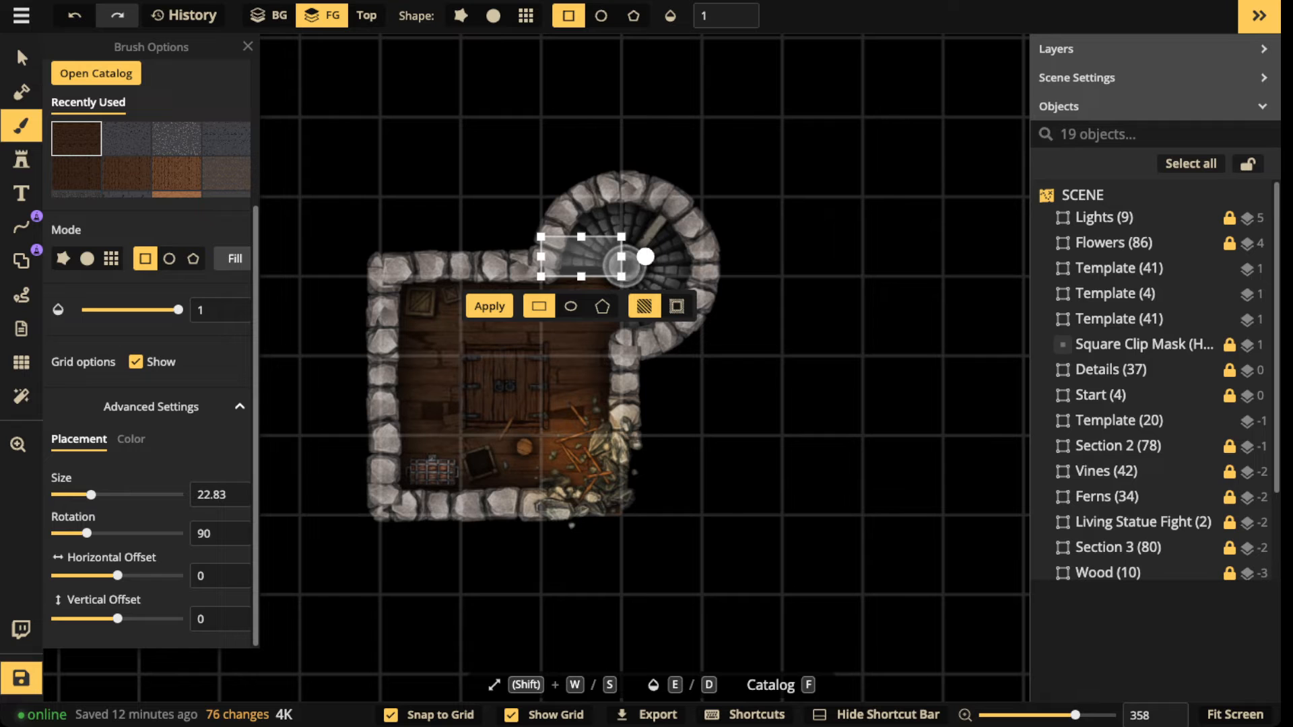
pyautogui.click(22, 58)
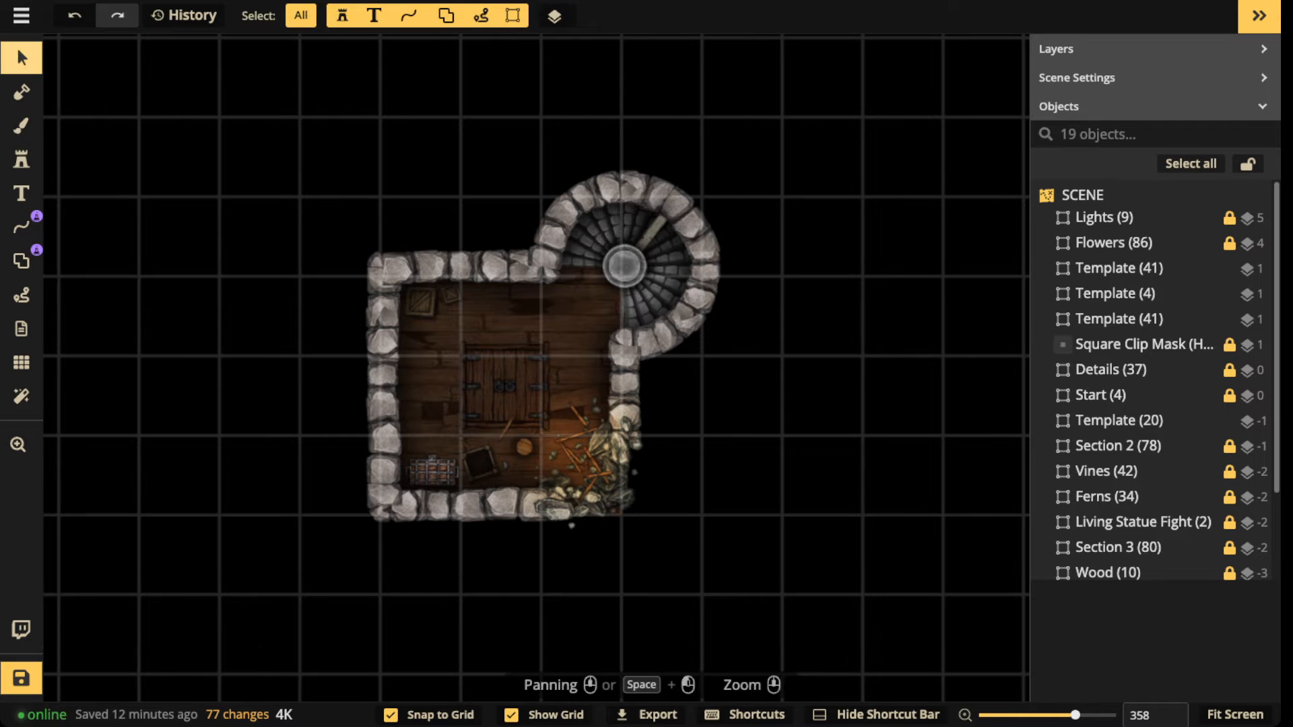
# Step: Compare the plank floor of the copied tower with the original tower above it
pyautogui.scroll(-2, 374, 192)
pyautogui.moveTo(374, 193); pyautogui.dragTo(381, 606)
pyautogui.moveTo(477, 165); pyautogui.dragTo(479, 358)
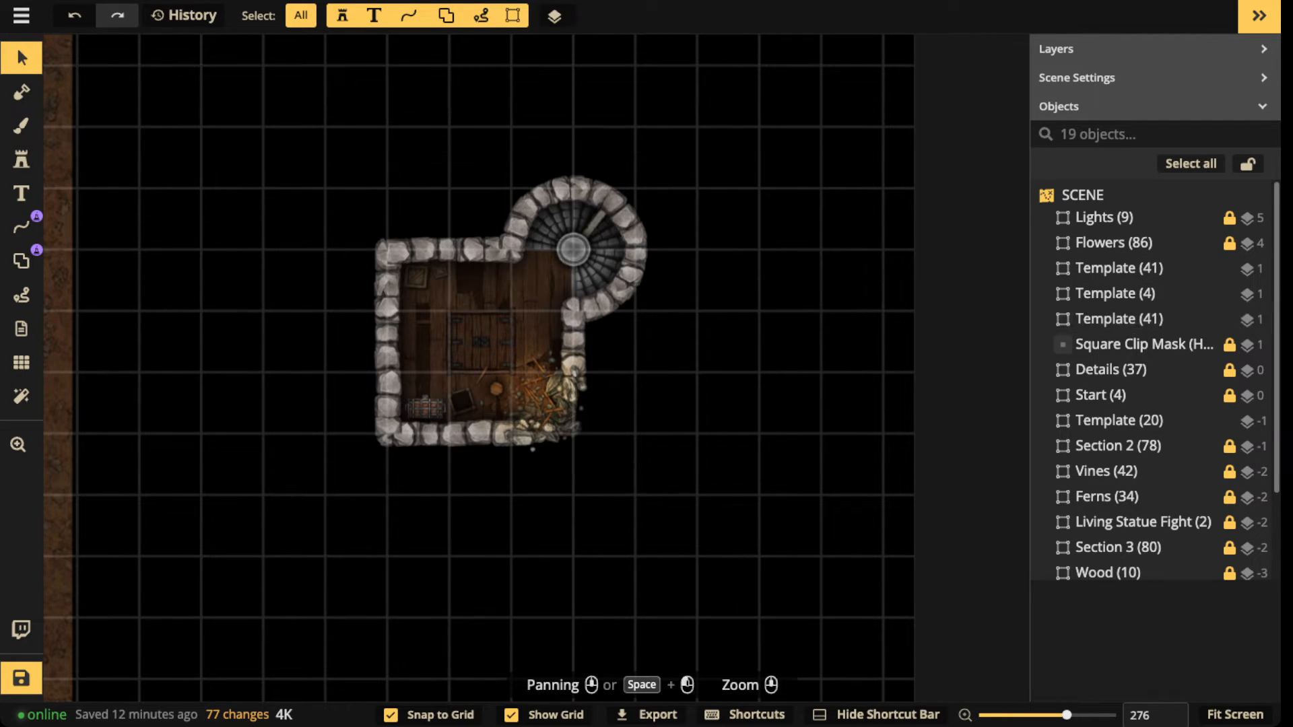
pyautogui.moveTo(505, 438); pyautogui.dragTo(509, 88)
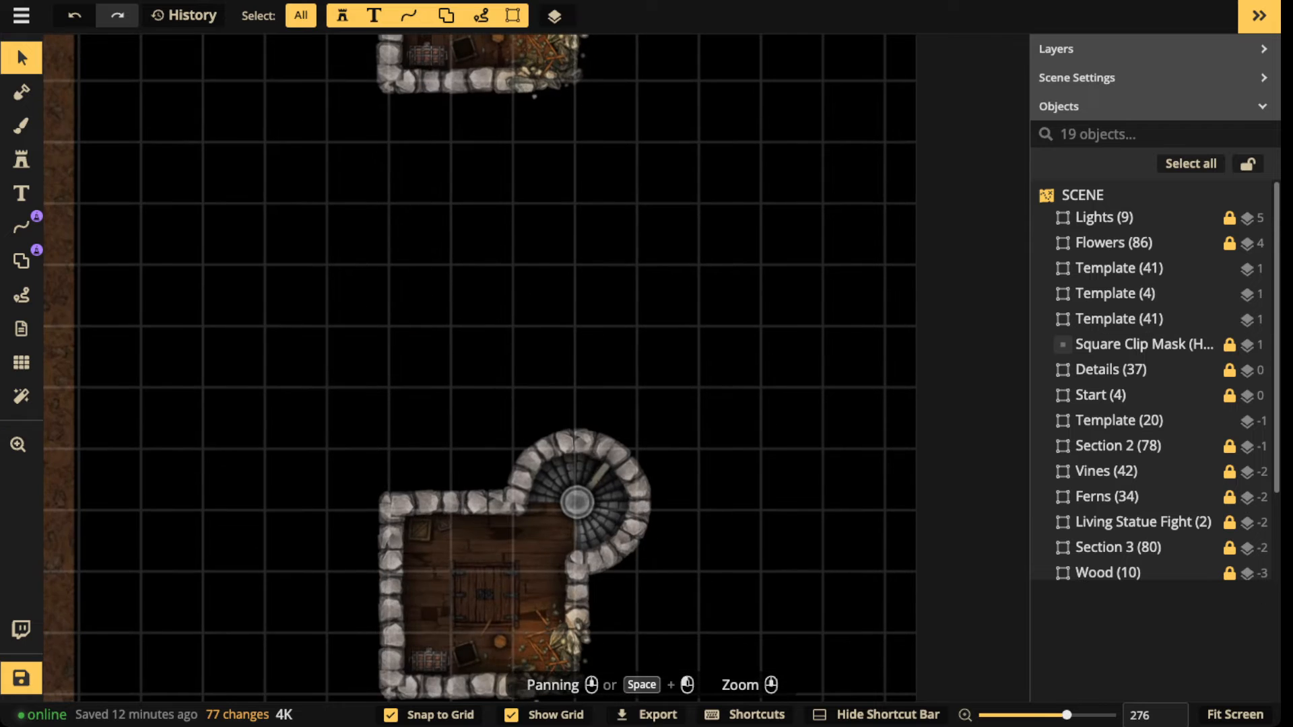
pyautogui.scroll(3, 537, 530)
pyautogui.moveTo(536, 530); pyautogui.dragTo(547, 140)
pyautogui.scroll(-5, 528, 194)
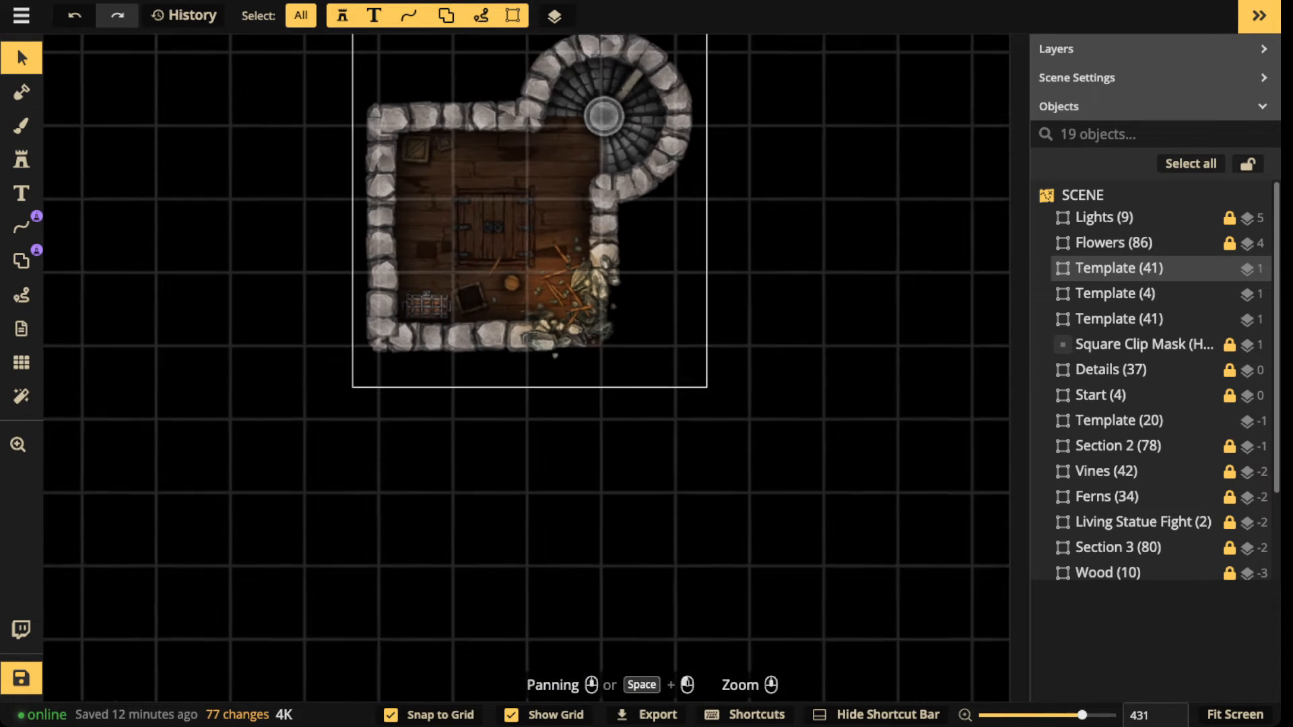
pyautogui.moveTo(527, 194); pyautogui.dragTo(586, 370)
pyautogui.moveTo(612, 433); pyautogui.dragTo(610, 372)
pyautogui.scroll(6, 610, 372)
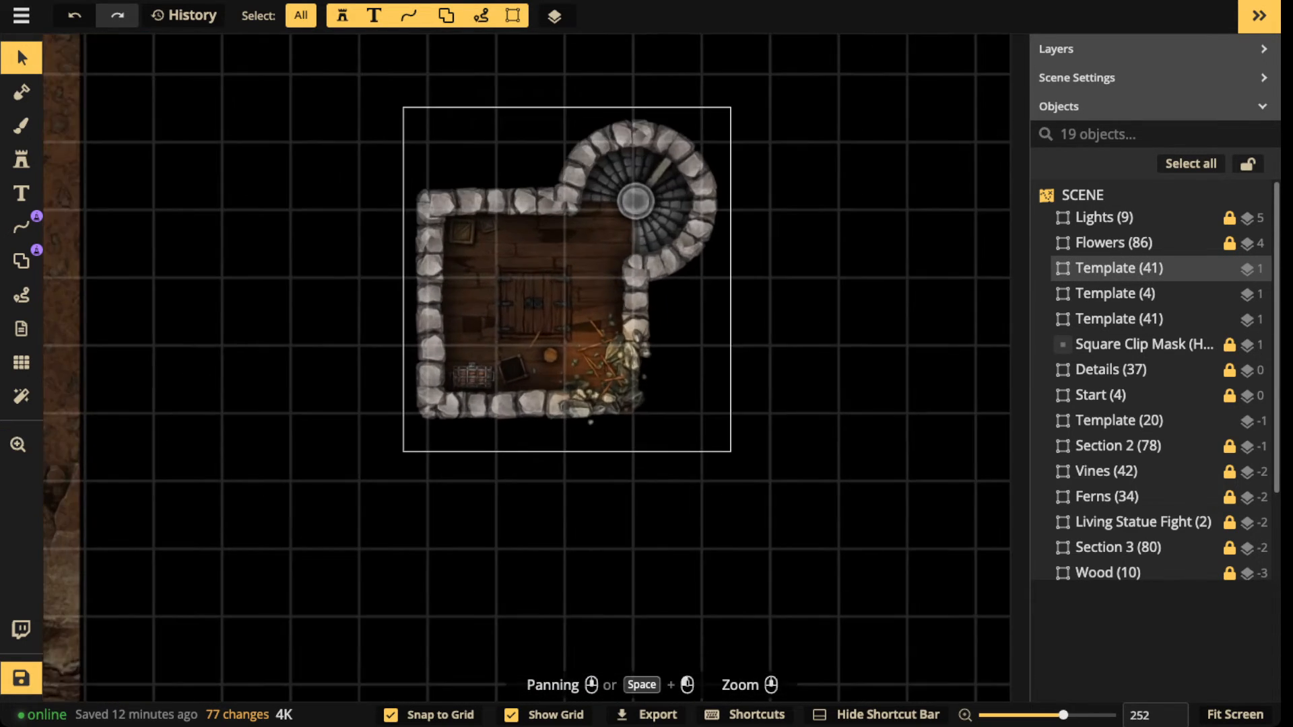
# Step: Enter the copied tower's group and delete the trap door and the loose broken wood piece beside it
pyautogui.click(610, 372)
pyautogui.doubleClick(490, 258)
pyautogui.click(490, 257)
pyautogui.press('Delete')
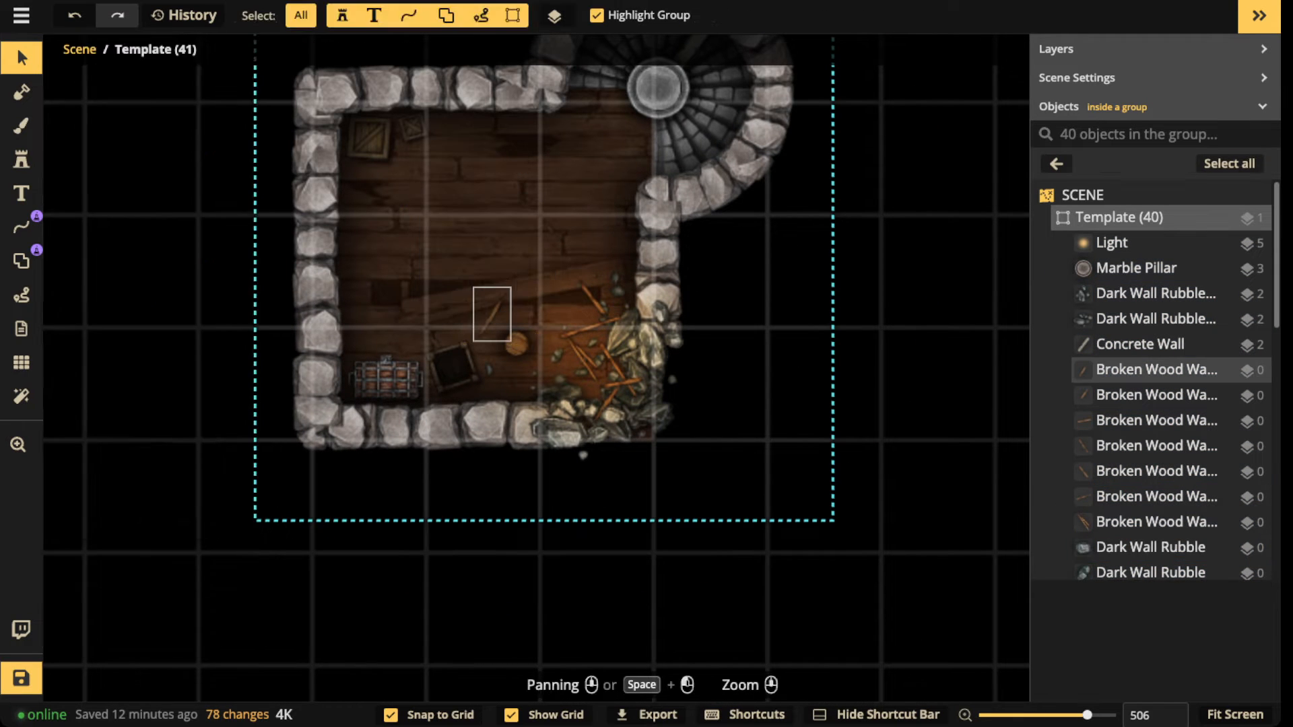
pyautogui.click(492, 317)
pyautogui.press('Delete')
# Step: Delete the round stool, open crate, chest and the two corner crates from the copied tower
pyautogui.click(517, 344)
pyautogui.press('Delete')
pyautogui.click(455, 365)
pyautogui.press('Delete')
pyautogui.click(387, 378)
pyautogui.press('Delete')
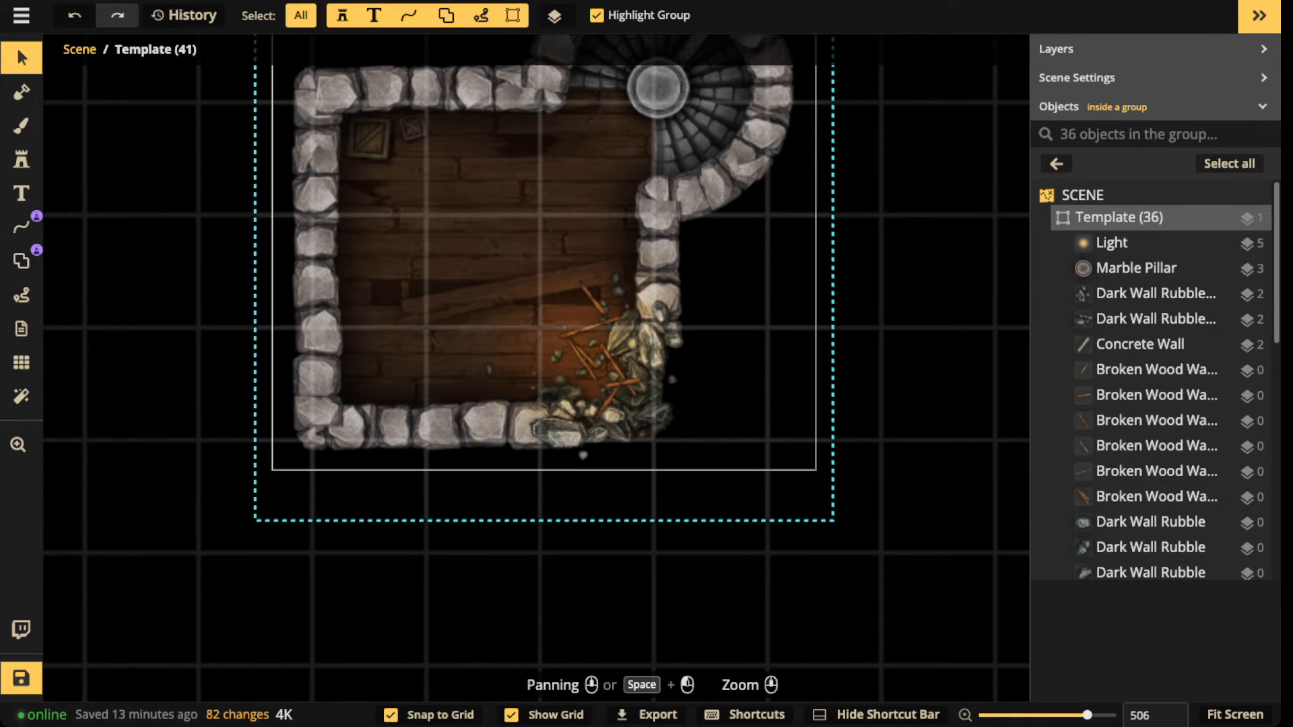
pyautogui.click(369, 140)
pyautogui.press('Delete')
pyautogui.click(413, 127)
pyautogui.press('Delete')
# Step: Delete the rubble, broken wood and light at the copied tower's collapsed corner
pyautogui.click(580, 370)
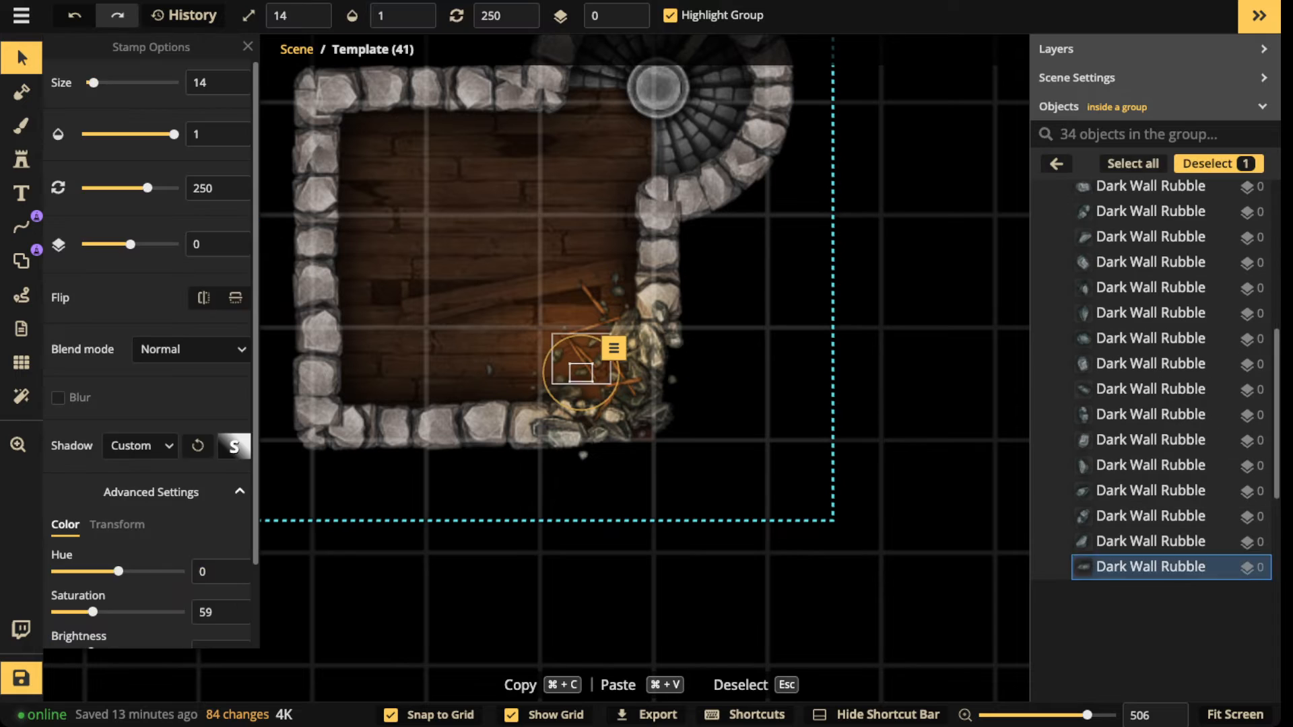
pyautogui.press('Delete')
pyautogui.click(596, 359)
pyautogui.moveTo(558, 297); pyautogui.dragTo(712, 462)
pyautogui.keyDown('shift'); pyautogui.click(658, 256); pyautogui.keyUp('shift')
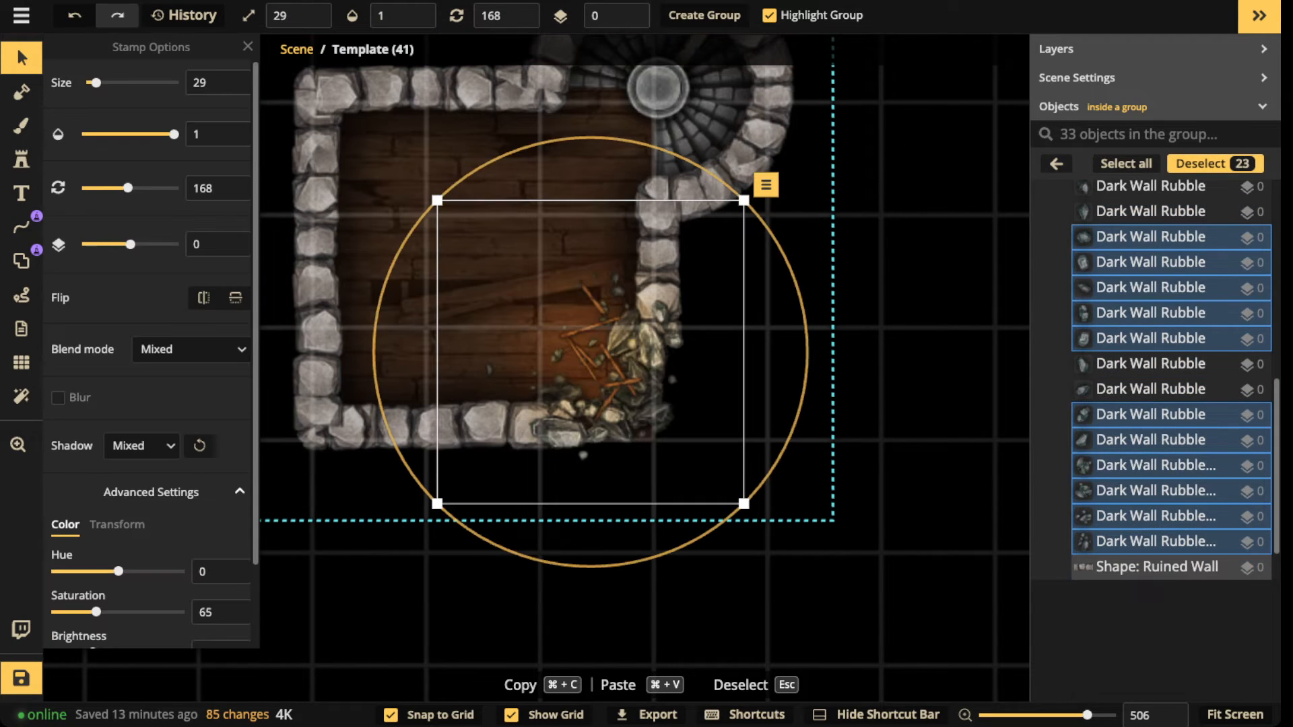
pyautogui.press('Delete')
# Step: Delete the stray wall rubble pieces scattered on the plank floor near the lower wall
pyautogui.click(490, 369)
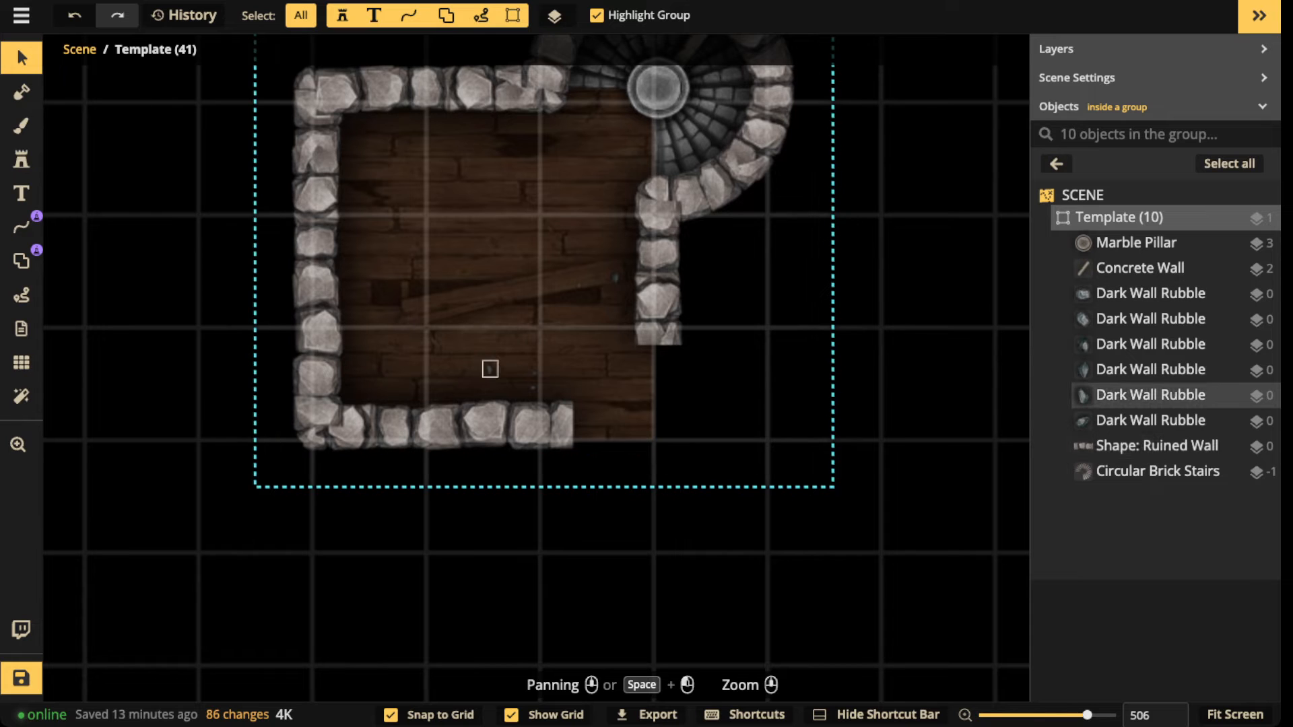
pyautogui.press('Delete')
pyautogui.click(533, 388)
pyautogui.press('Delete')
pyautogui.click(535, 378)
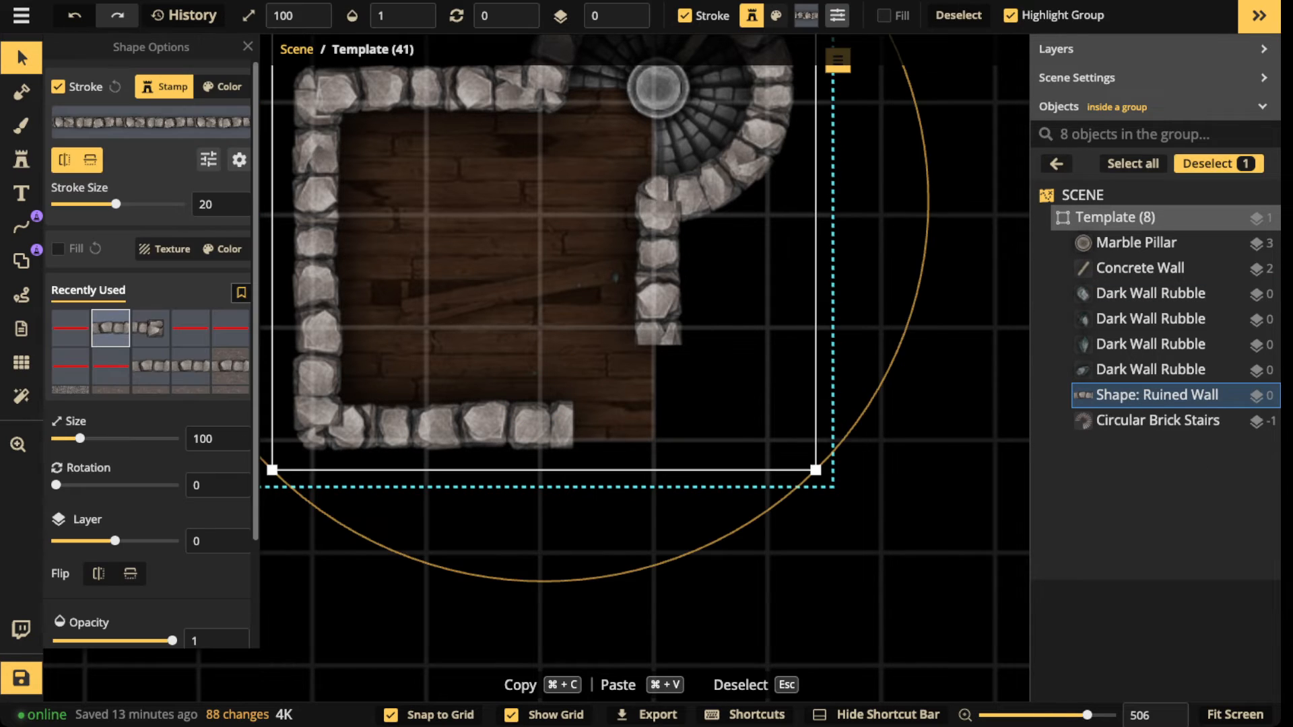
pyautogui.click(537, 374)
pyautogui.press('Delete')
# Step: Delete the small wall rubble piece on the floor beside the room's right-hand wall
pyautogui.scroll(-10, 536, 374)
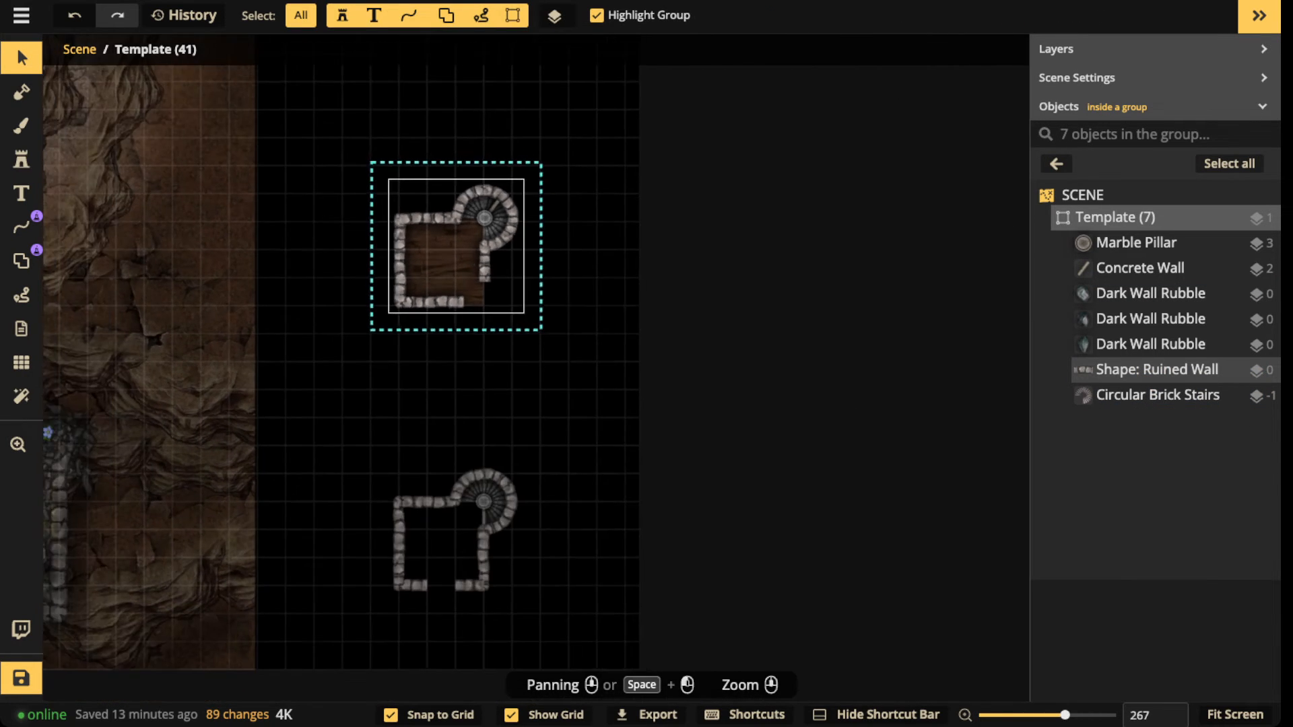
pyautogui.moveTo(501, 214); pyautogui.dragTo(592, 375)
pyautogui.scroll(5, 517, 436)
pyautogui.click(592, 374)
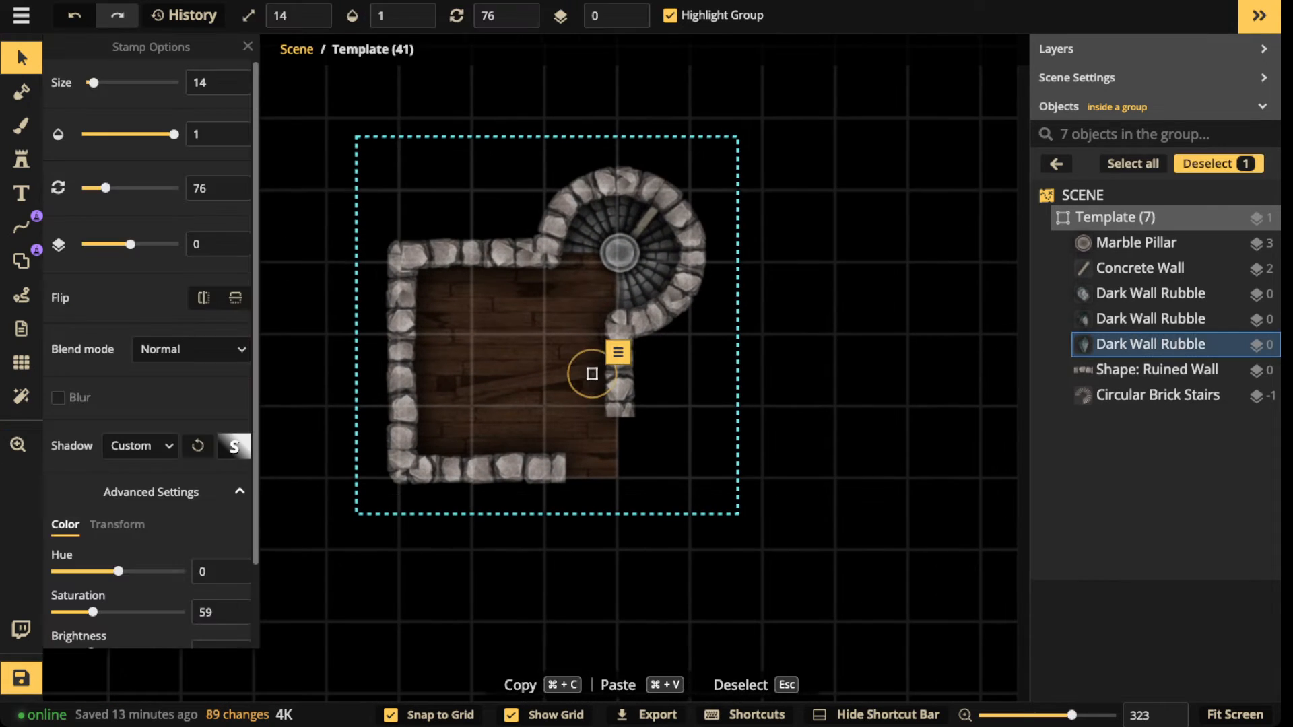
pyautogui.scroll(2, 591, 375)
pyautogui.press('Delete')
# Step: Delete the selected wall rubble and remove the portal at the ruined wall's collapsed lower corner
pyautogui.click(1157, 344)
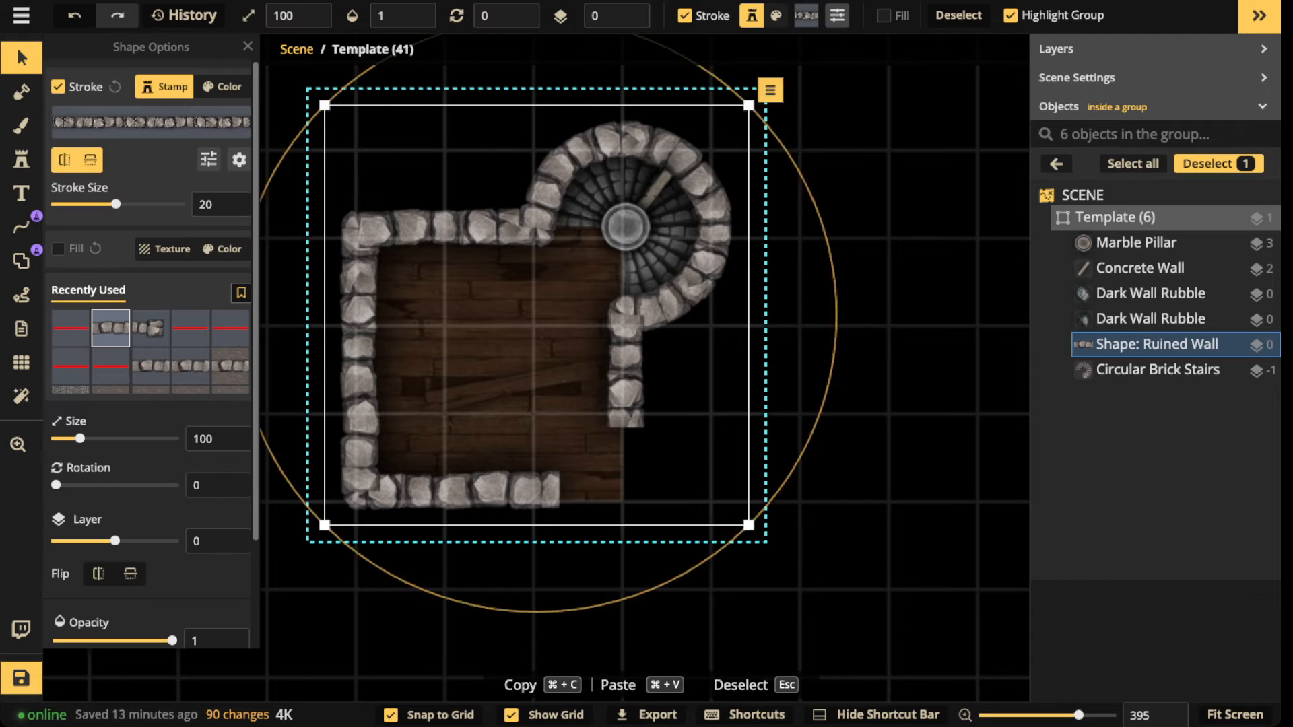
pyautogui.click(21, 362)
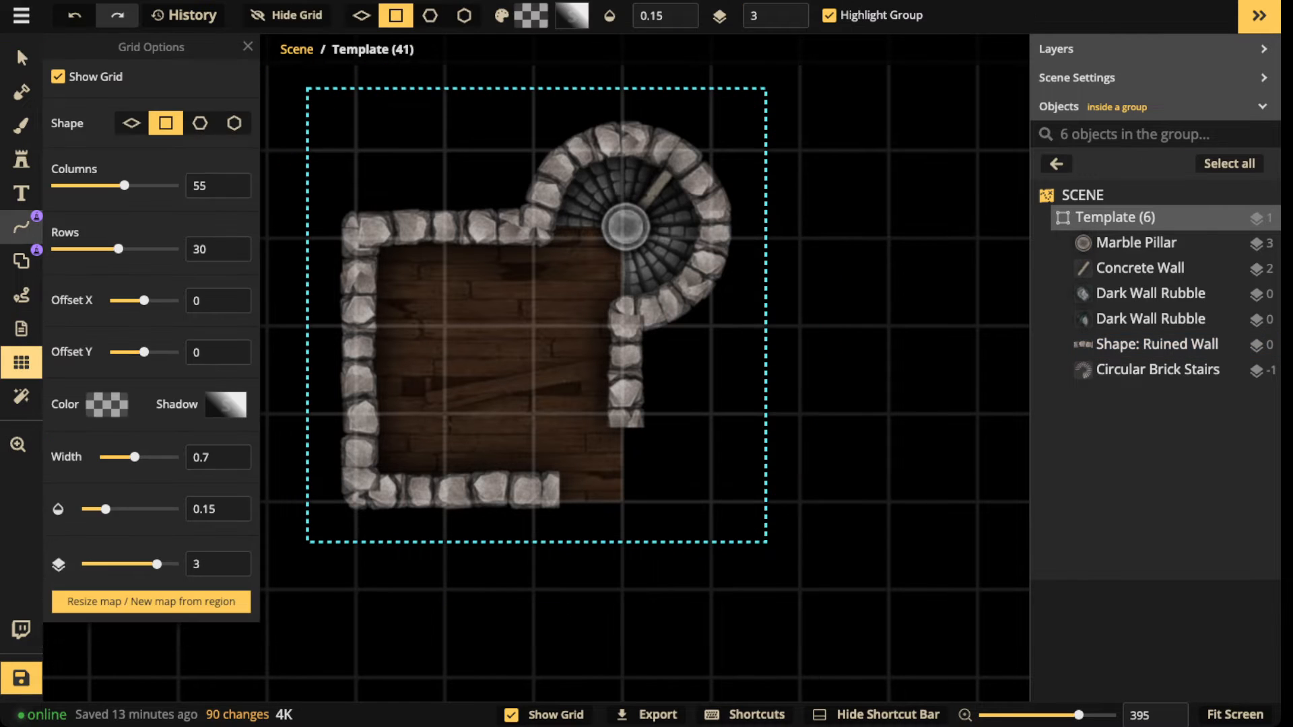
pyautogui.click(21, 262)
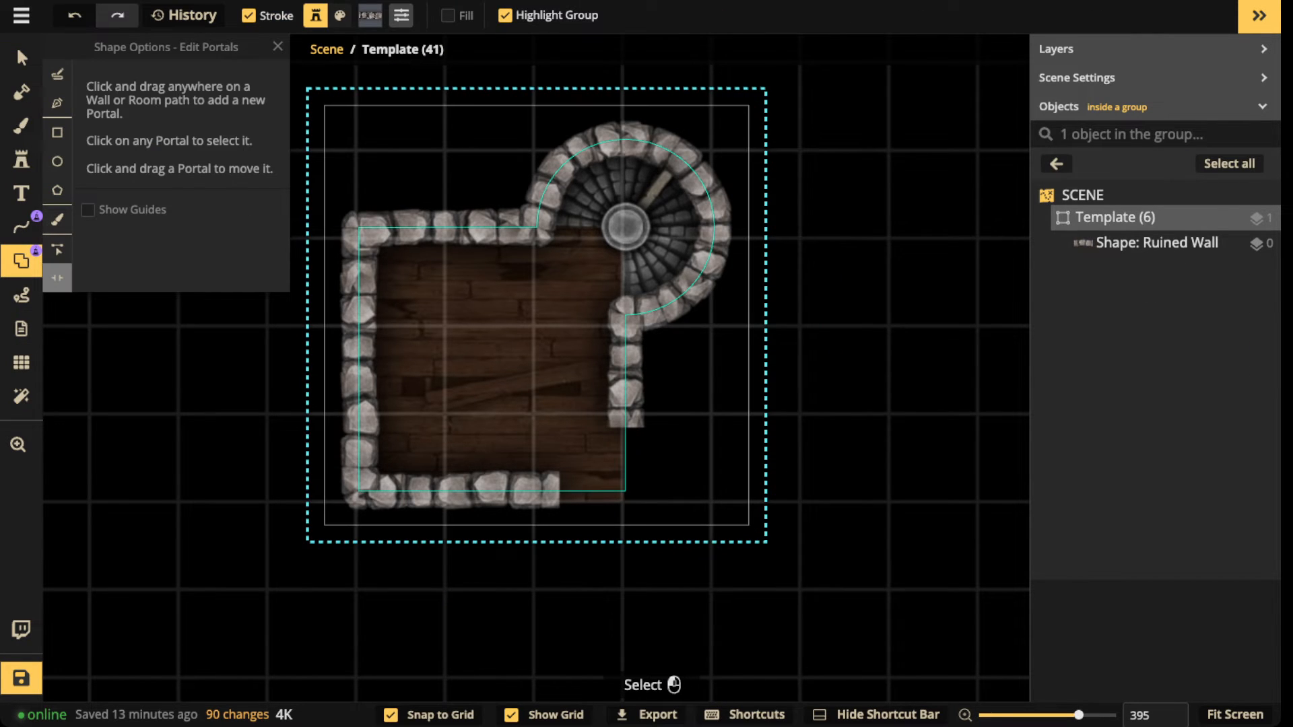
pyautogui.click(624, 491)
pyautogui.click(625, 491)
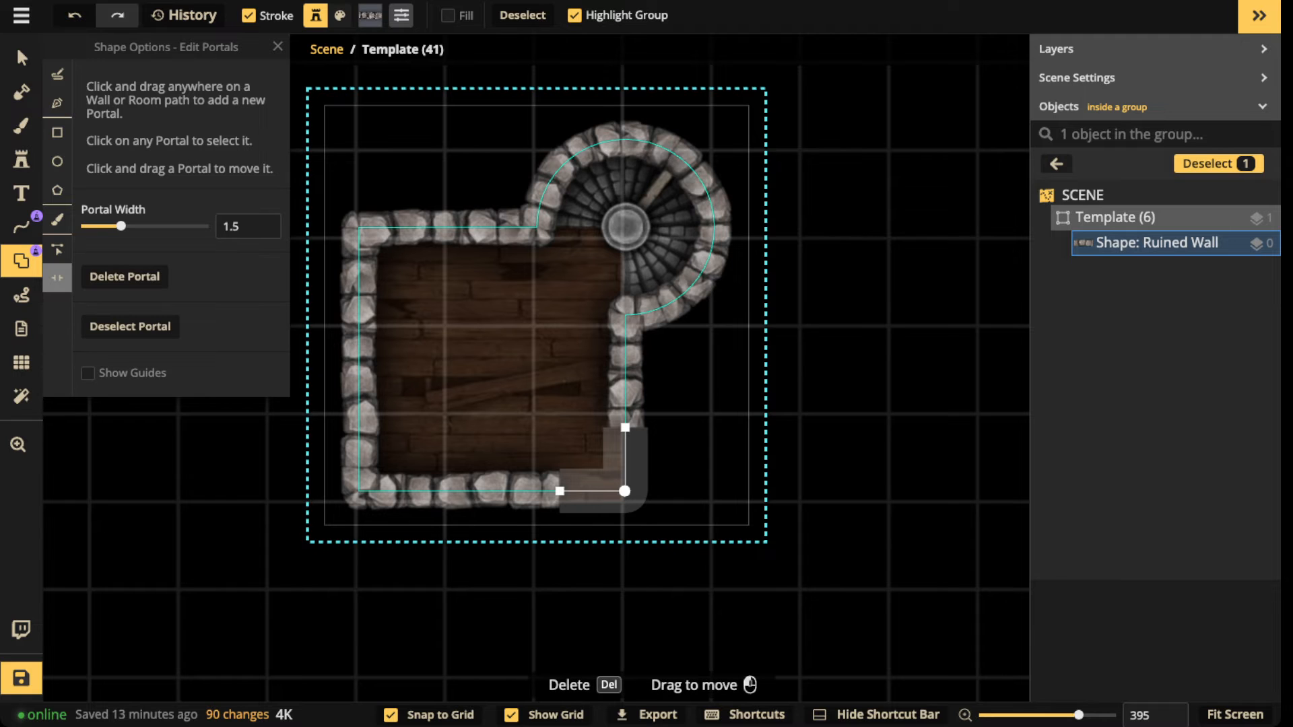
pyautogui.press('Delete')
pyautogui.click(22, 57)
# Step: Examine the spiral stairs, their central pillar and the round stair wall of the copied tower
pyautogui.scroll(-4, 429, 305)
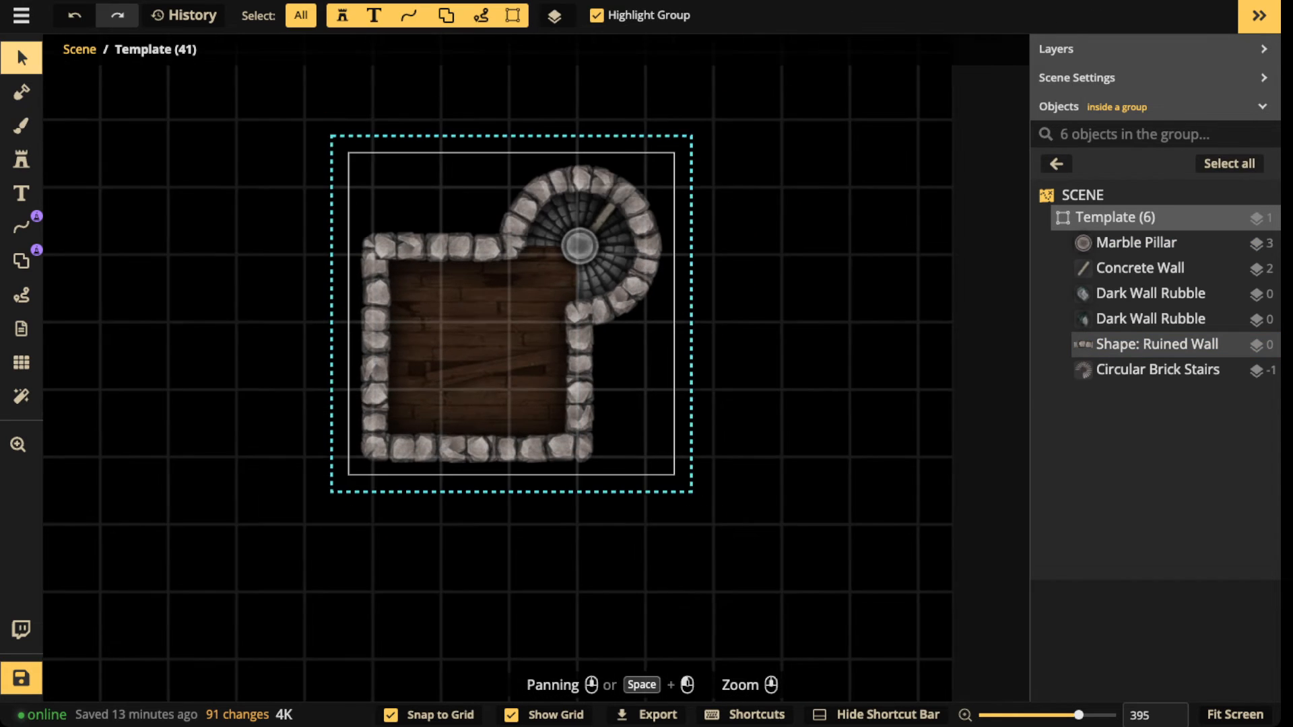
pyautogui.scroll(5, 559, 283)
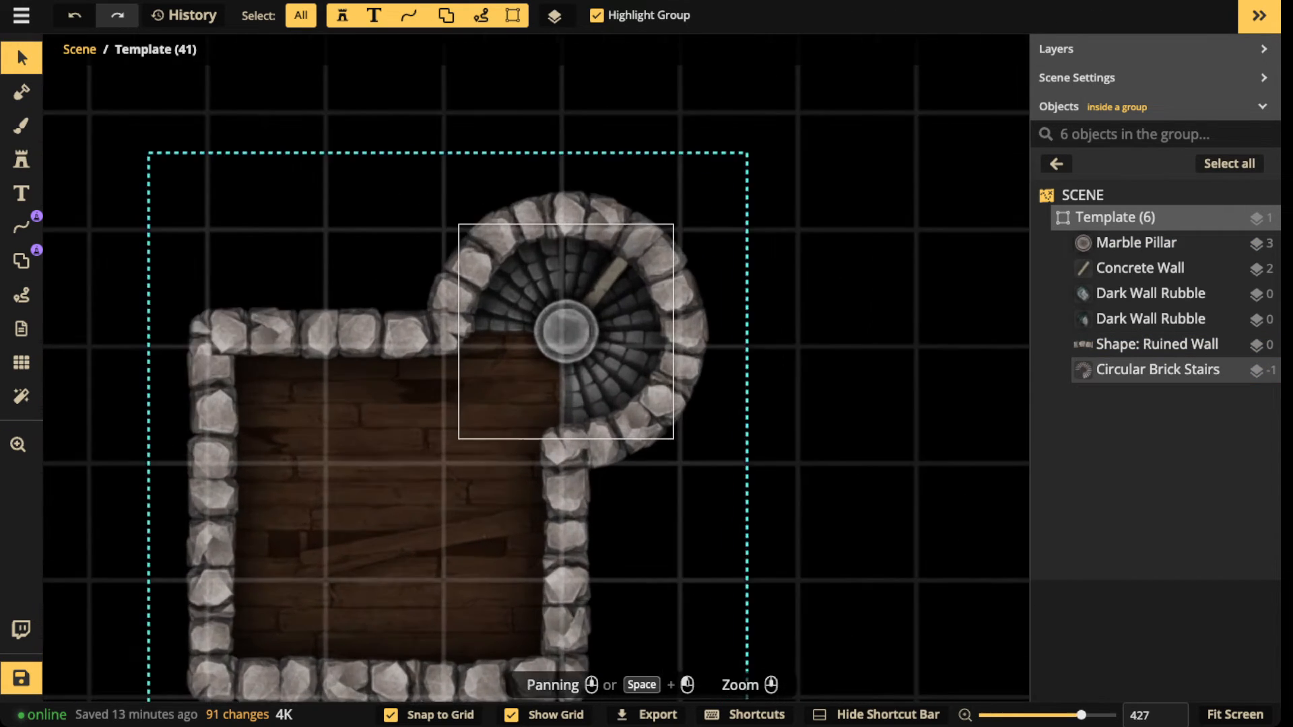
pyautogui.click(562, 276)
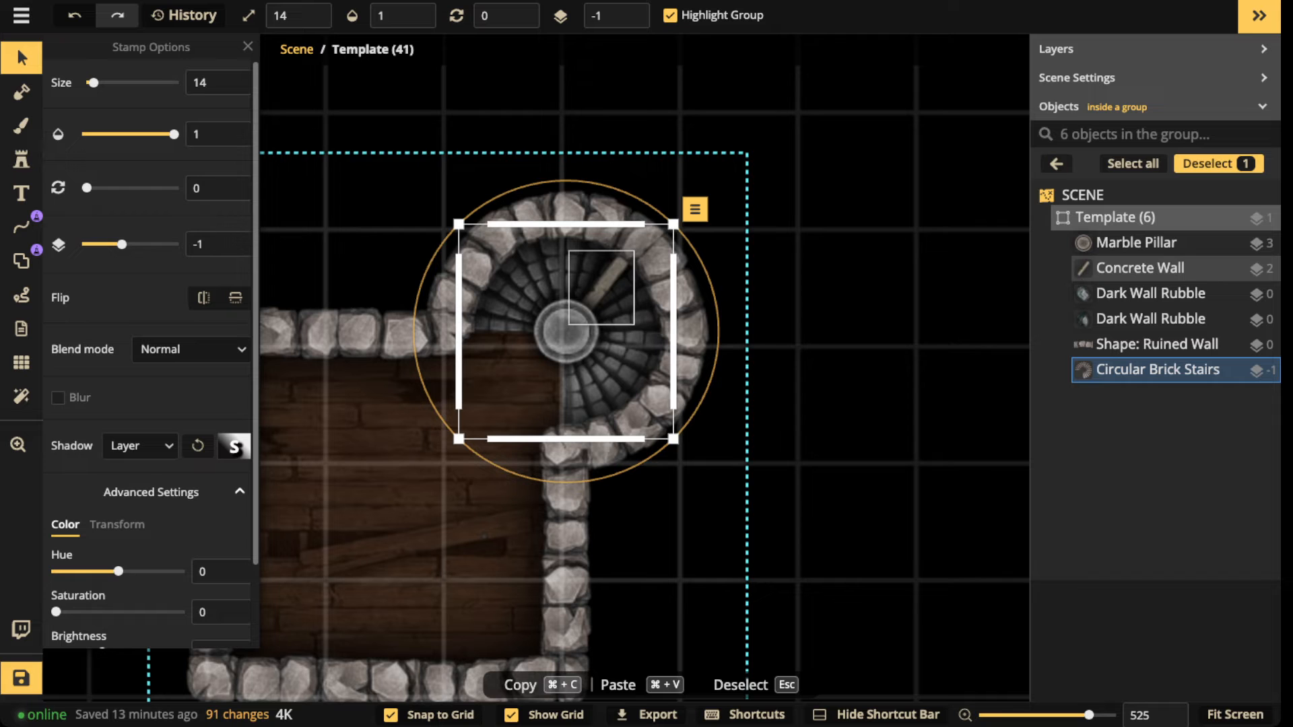
pyautogui.scroll(6, 536, 287)
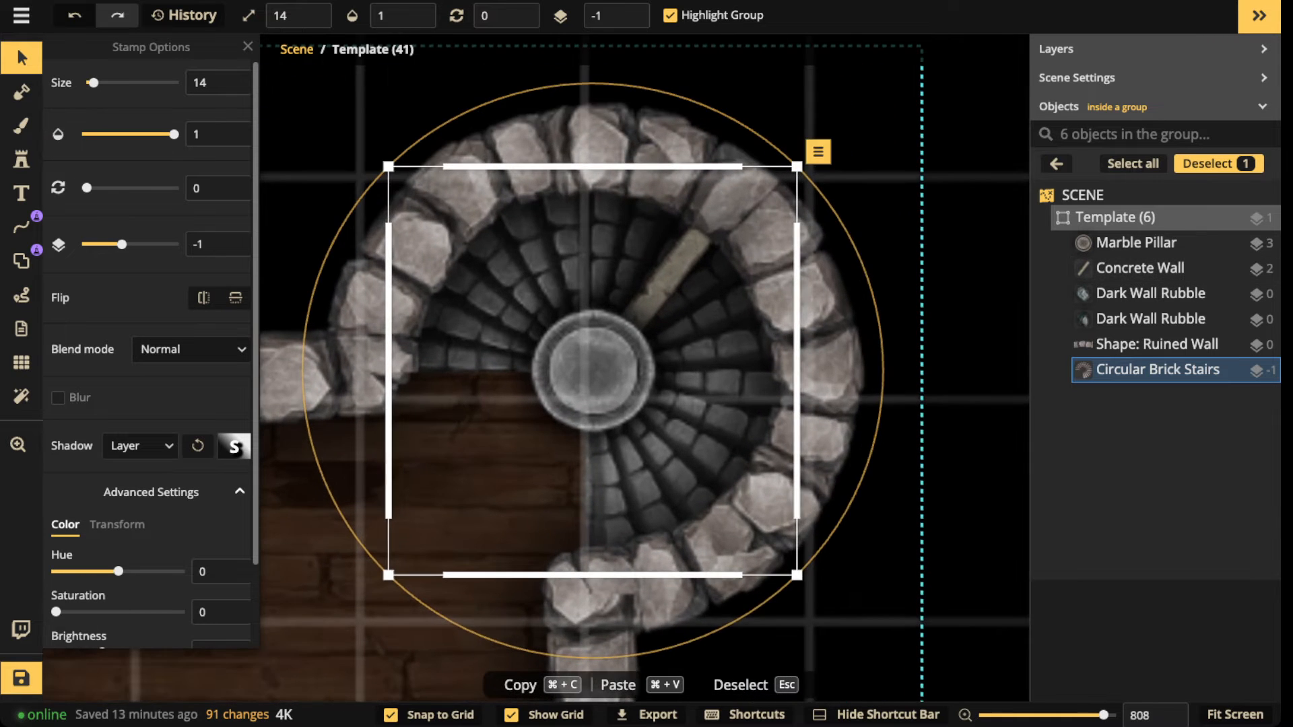
pyautogui.press('space')
pyautogui.moveTo(536, 288); pyautogui.dragTo(609, 210)
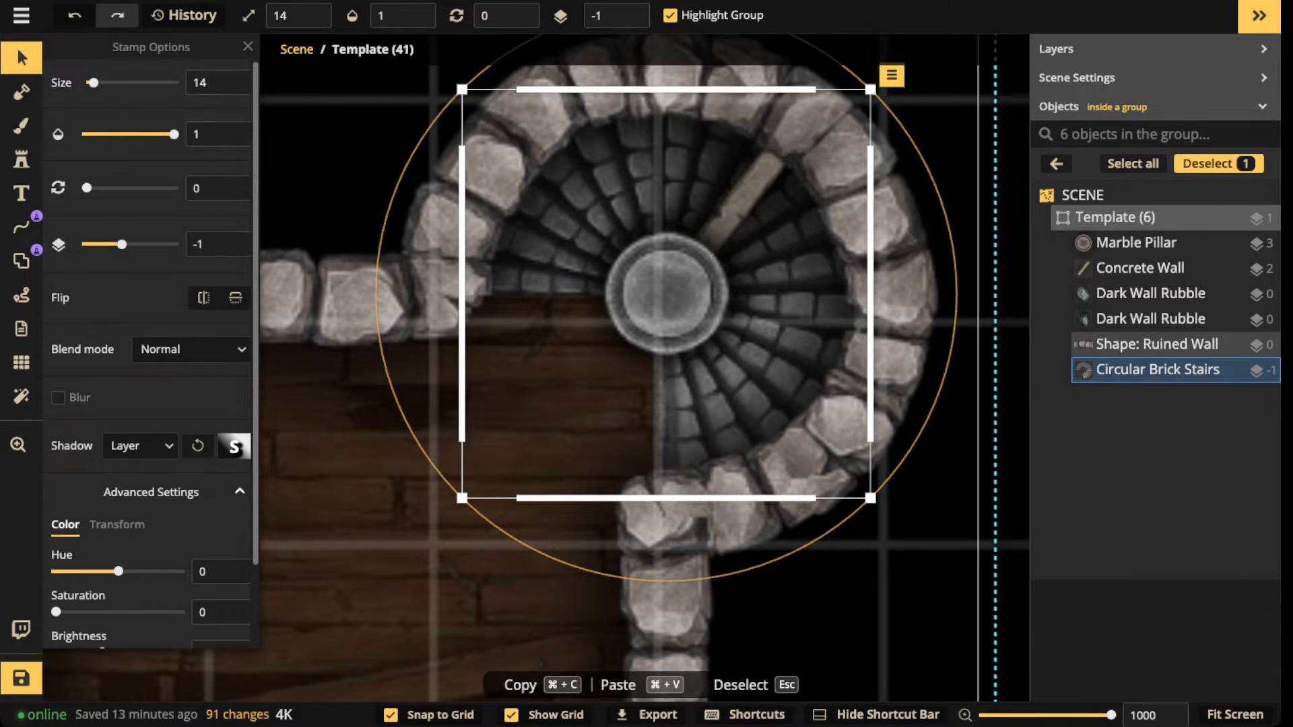
pyautogui.press('Escape')
pyautogui.scroll(-2, 693, 215)
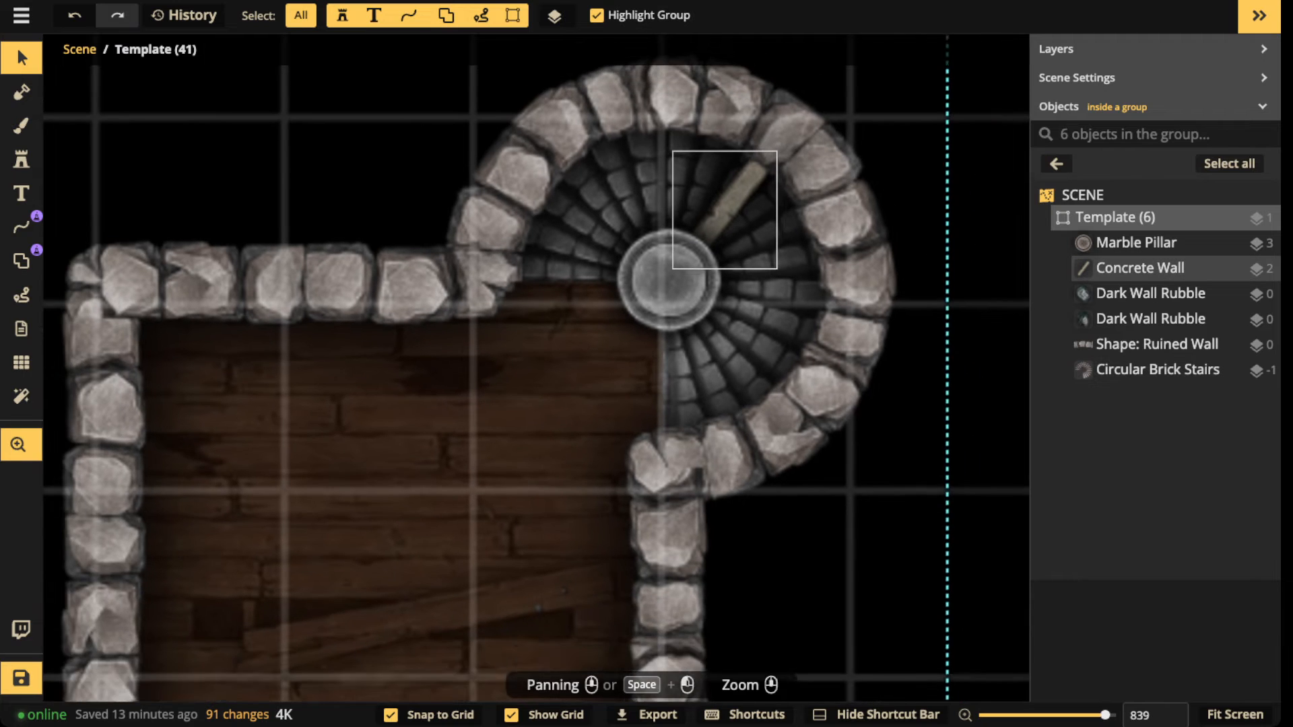
pyautogui.moveTo(692, 216); pyautogui.dragTo(660, 281)
pyautogui.scroll(-10, 511, 161)
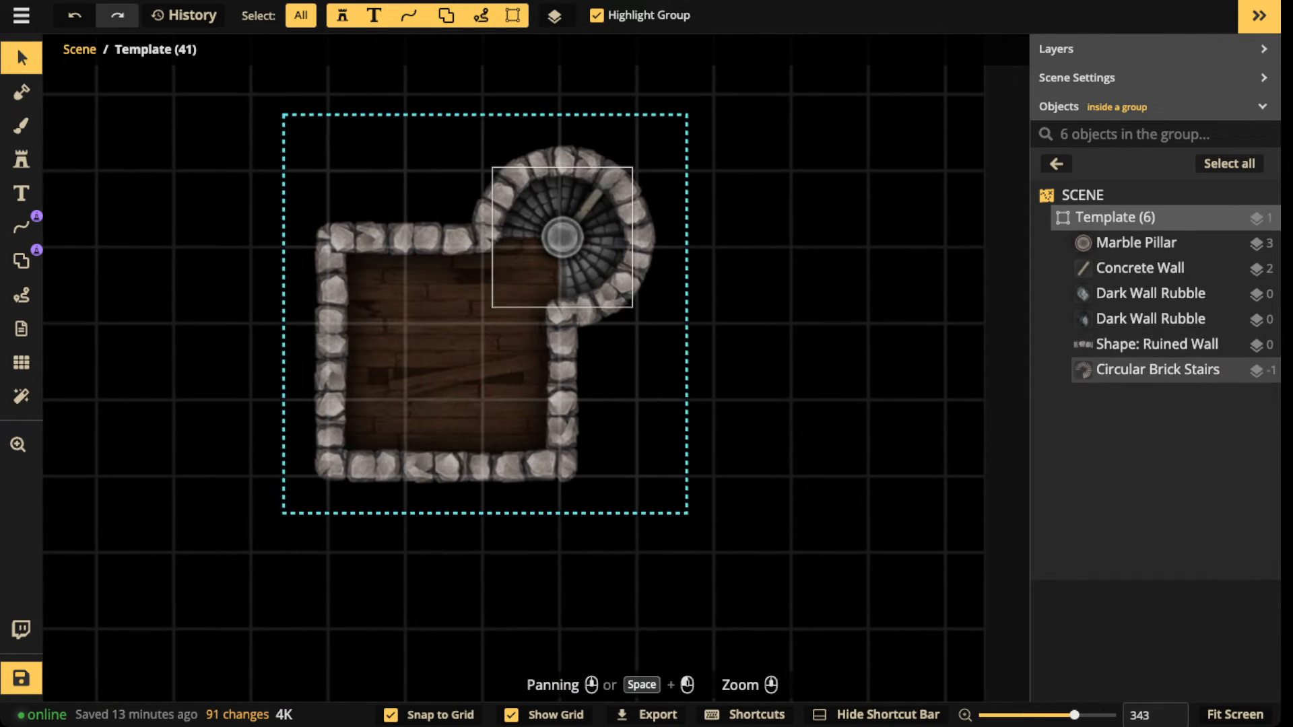
pyautogui.scroll(2, 513, 185)
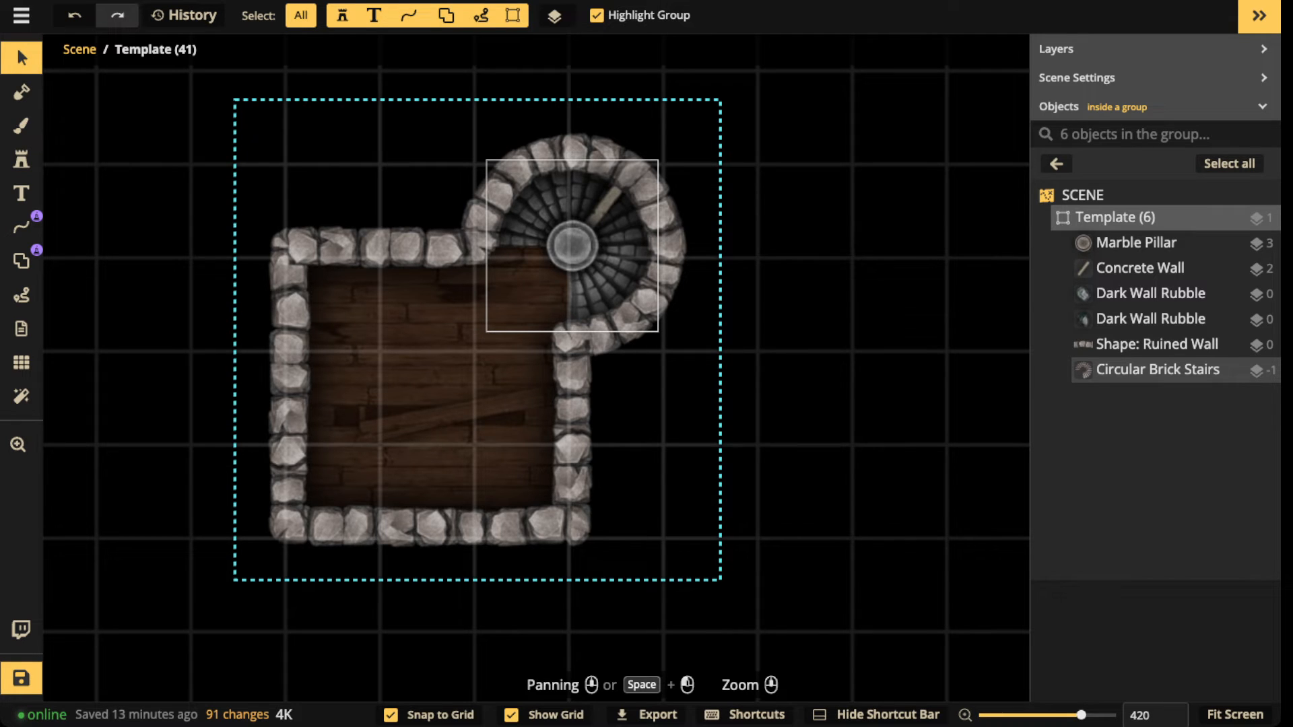
pyautogui.scroll(3, 545, 184)
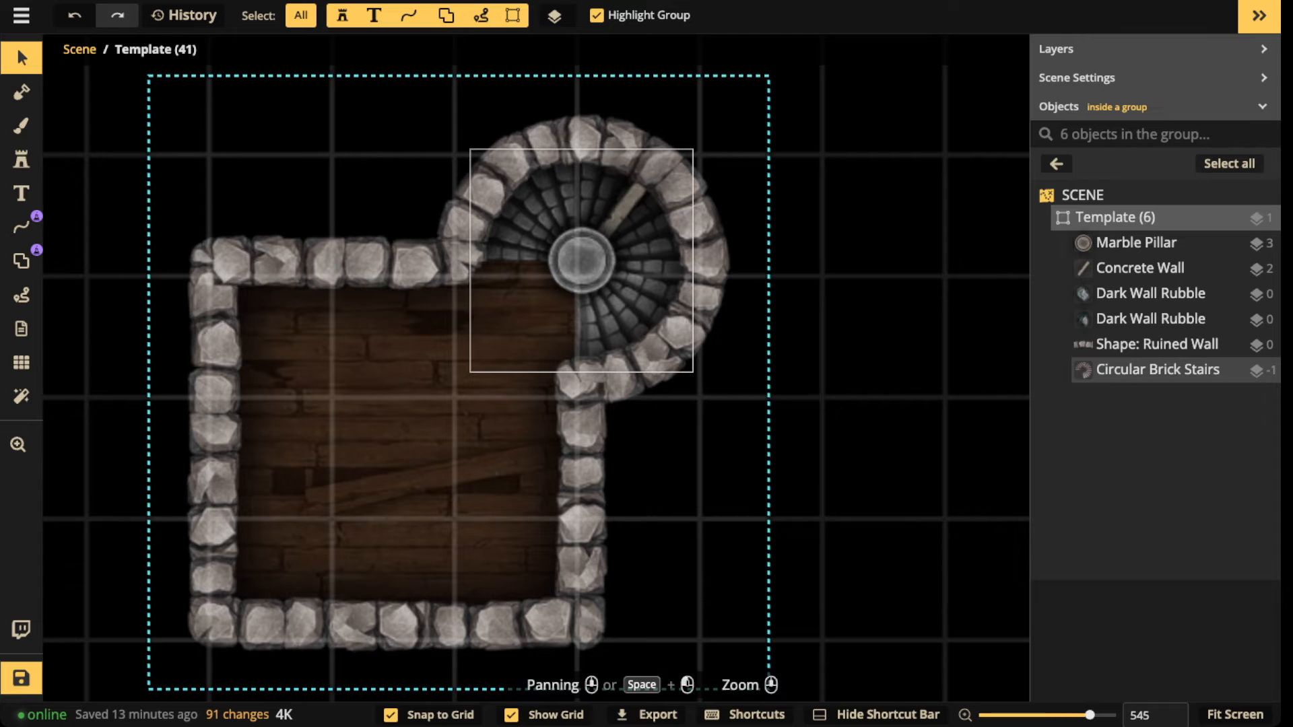
# Step: Try a portal of width 1 in the curved stair wall's upper-left arc, and undo it
pyautogui.click(518, 159)
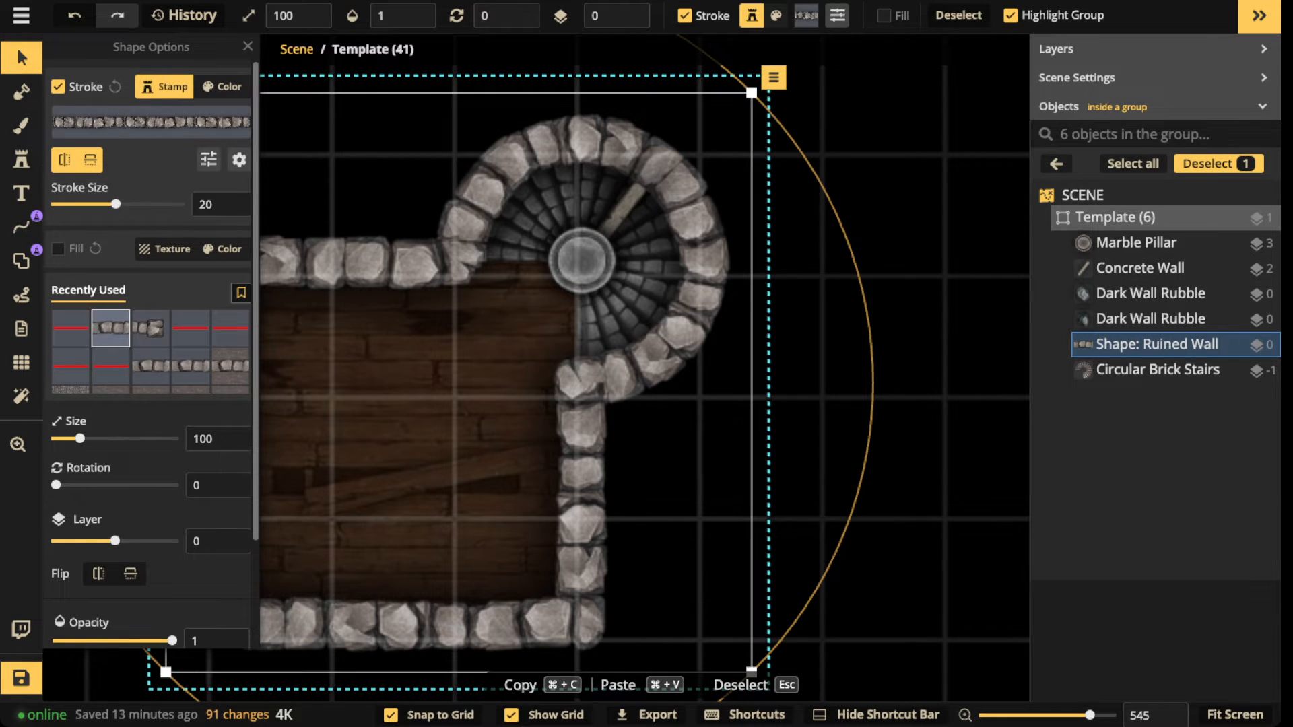
pyautogui.scroll(-2, 152, 364)
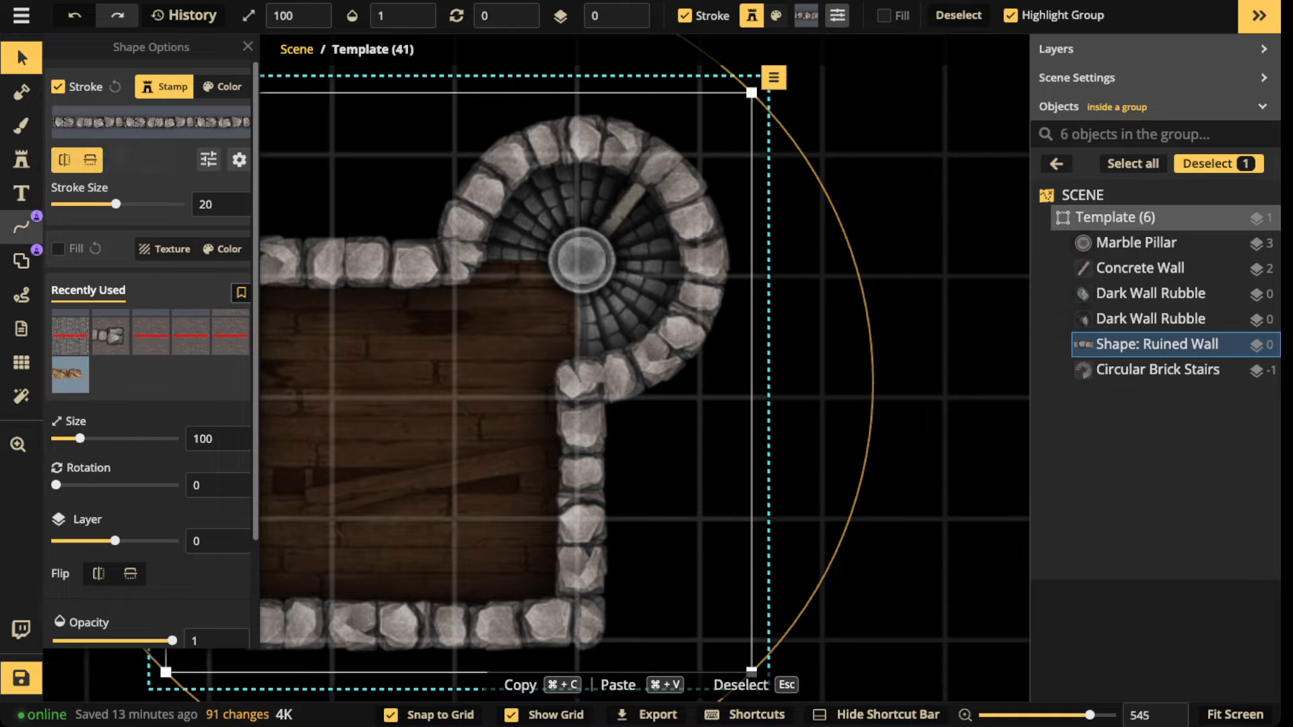
pyautogui.click(21, 261)
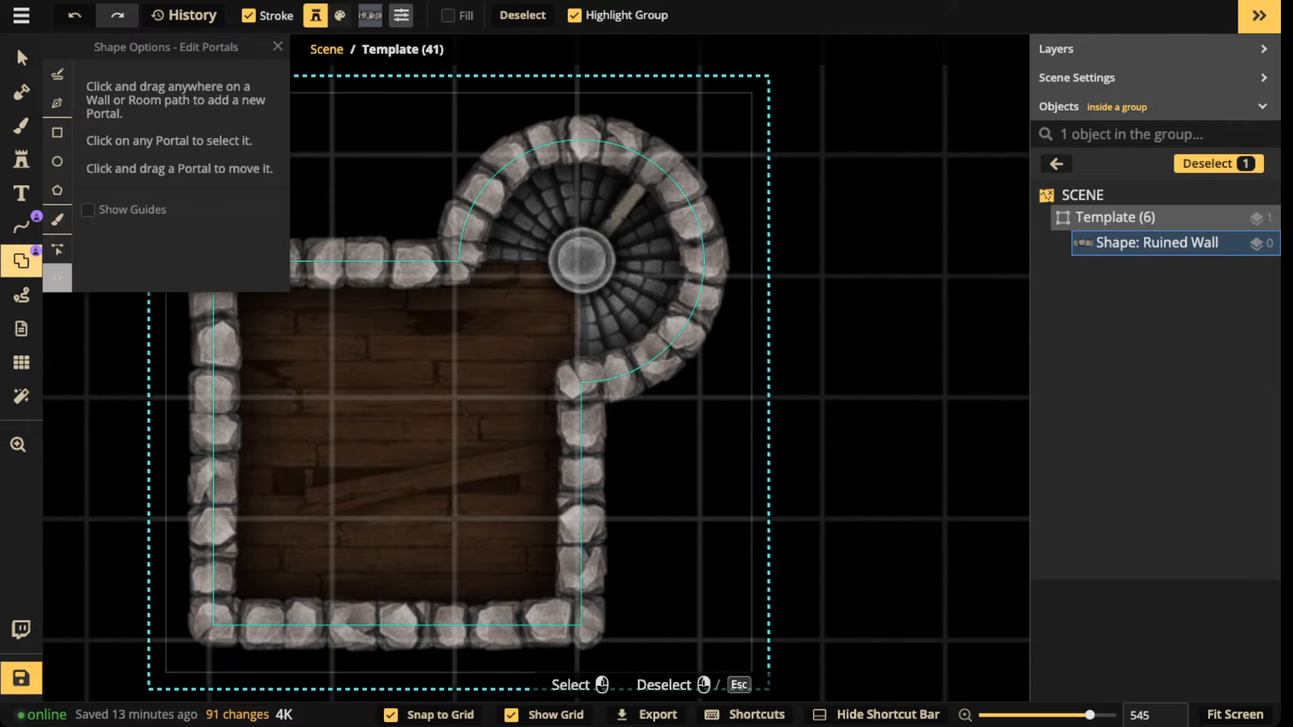
pyautogui.moveTo(387, 260); pyautogui.dragTo(516, 158)
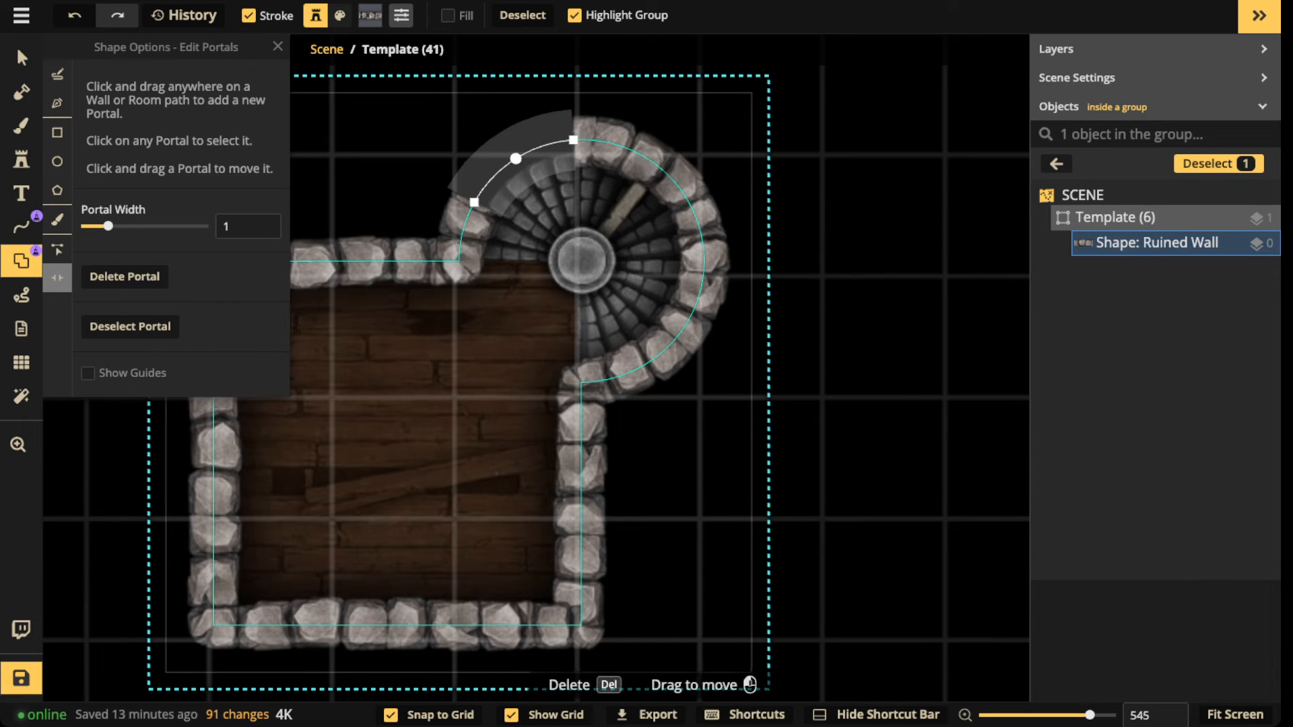
pyautogui.click(22, 58)
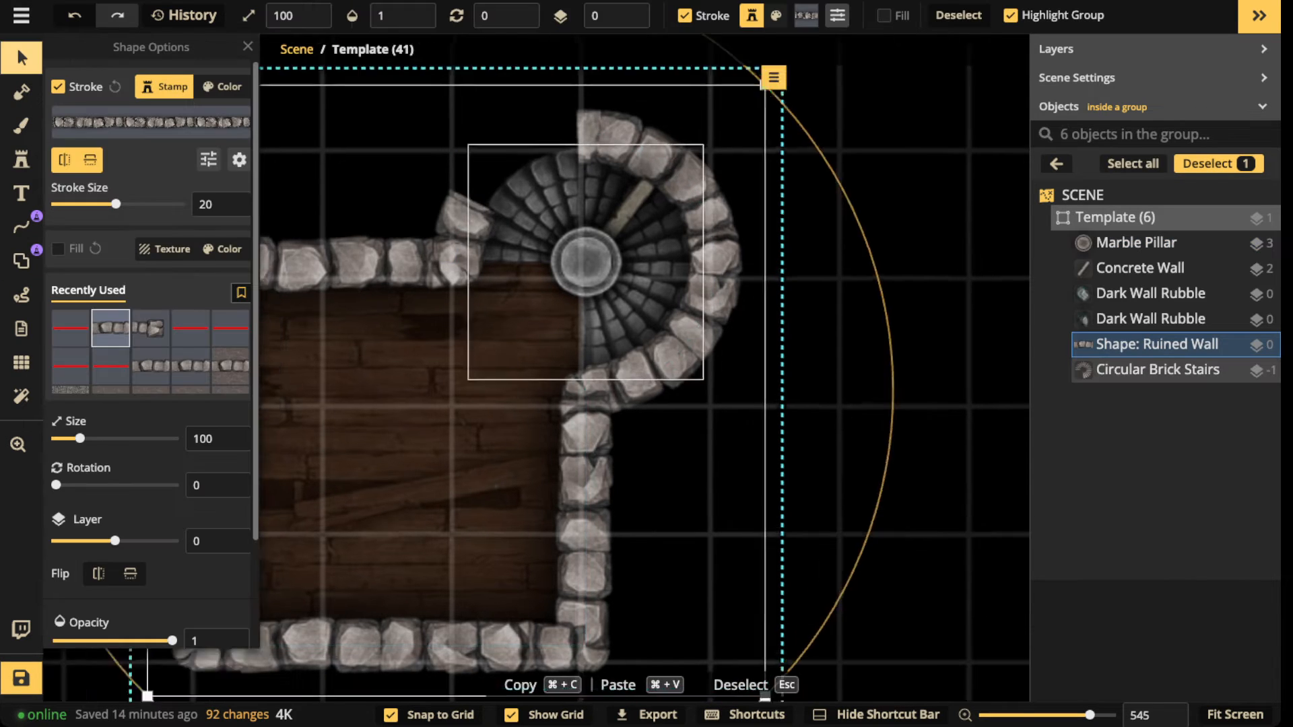
pyautogui.scroll(5, 518, 245)
pyautogui.moveTo(518, 244); pyautogui.dragTo(744, 331)
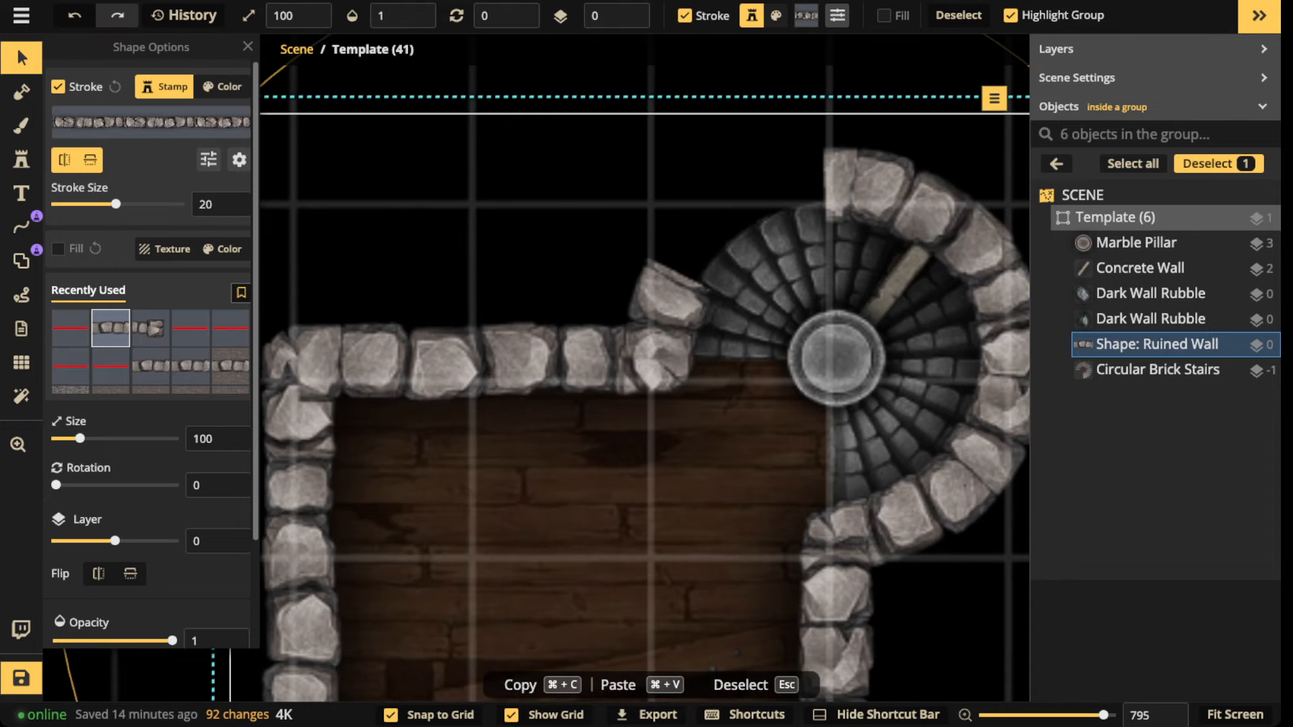
pyautogui.scroll(-10, 640, 250)
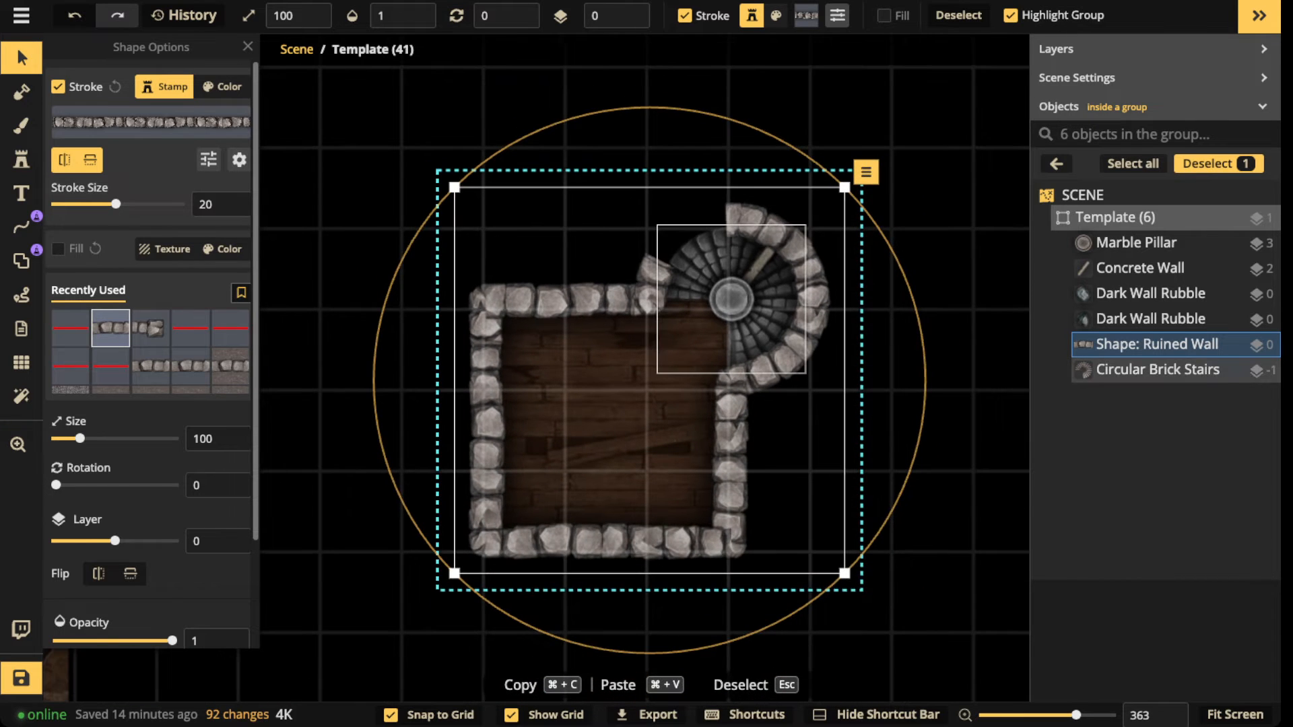
pyautogui.press('super+z')
pyautogui.moveTo(680, 246); pyautogui.dragTo(676, 156)
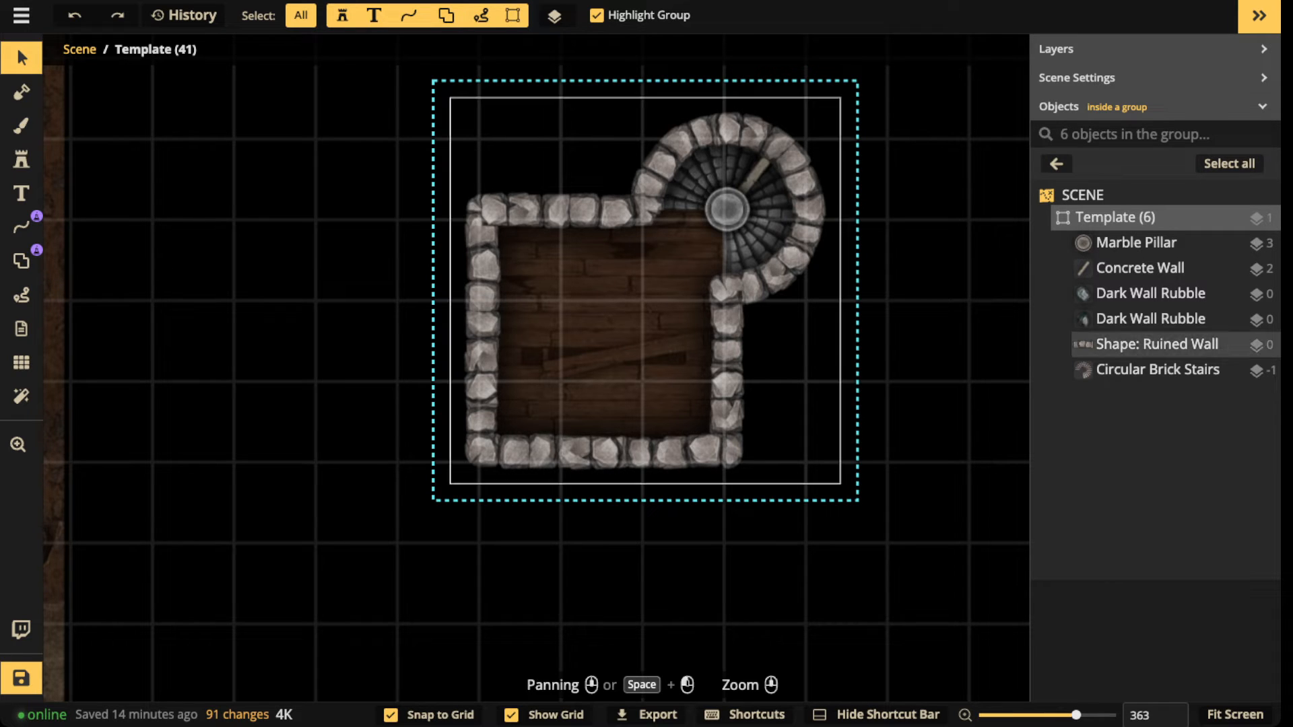
# Step: Sketch a red freehand arrow around the room's left side, from the lower wall to the upper wall, and delete it
pyautogui.click(22, 227)
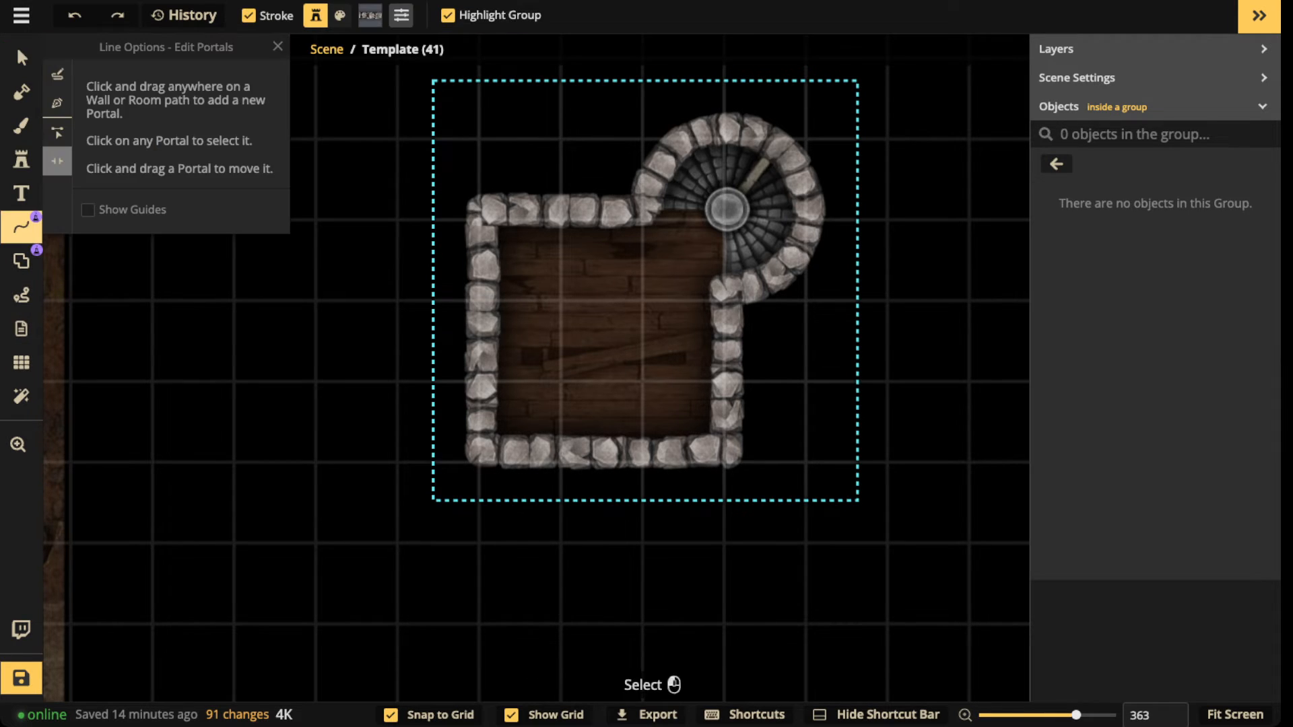
pyautogui.click(57, 75)
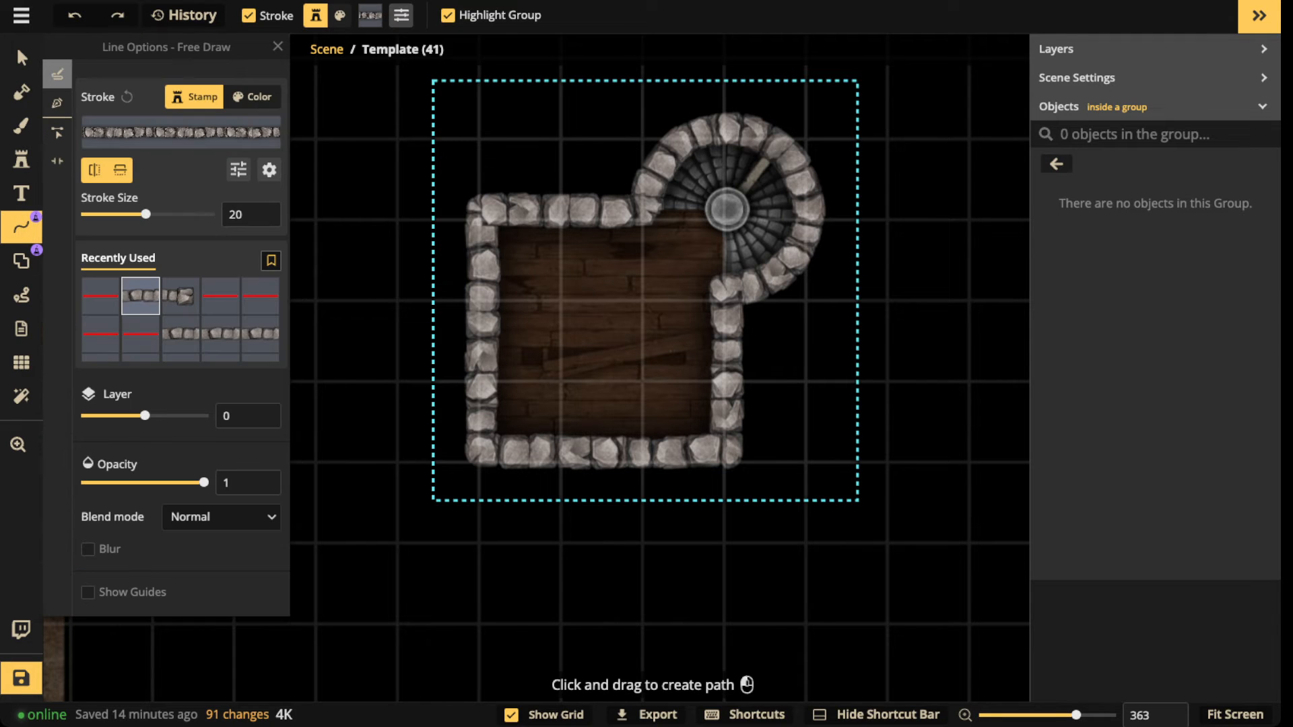
pyautogui.press('space')
pyautogui.moveTo(511, 303); pyautogui.dragTo(693, 275)
pyautogui.click(101, 296)
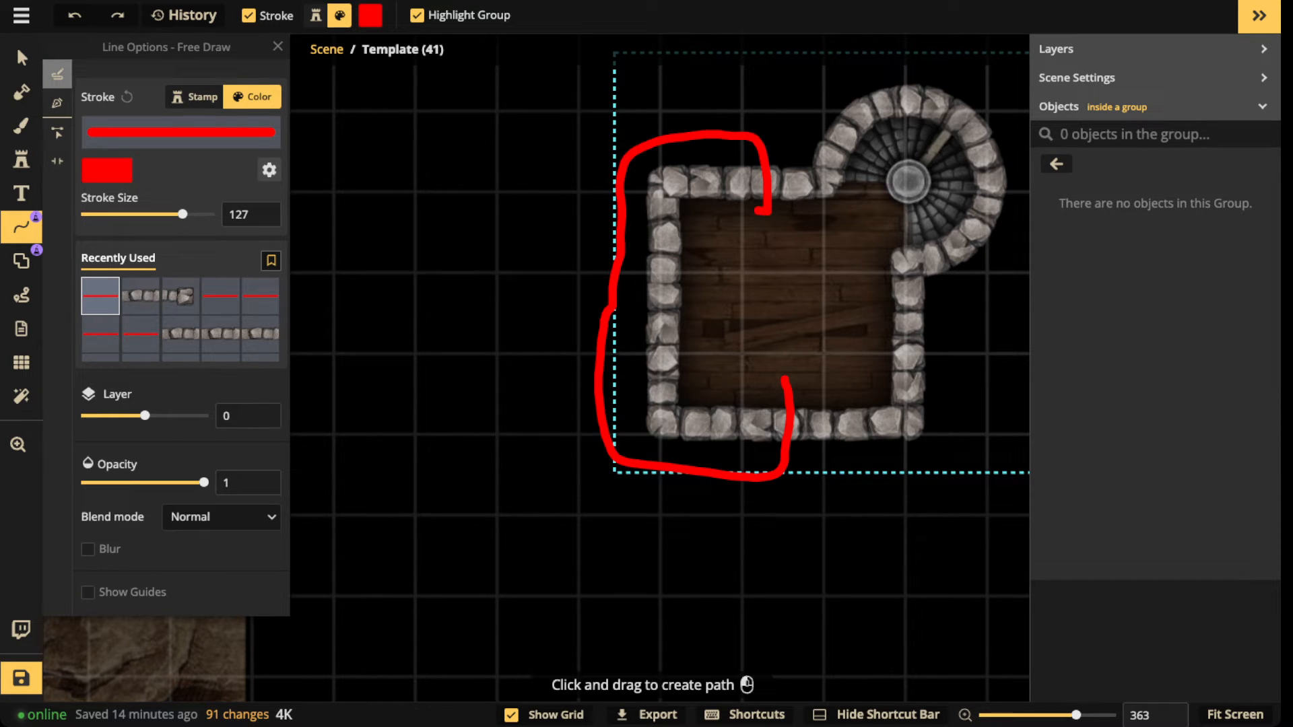
pyautogui.moveTo(779, 212); pyautogui.dragTo(768, 211)
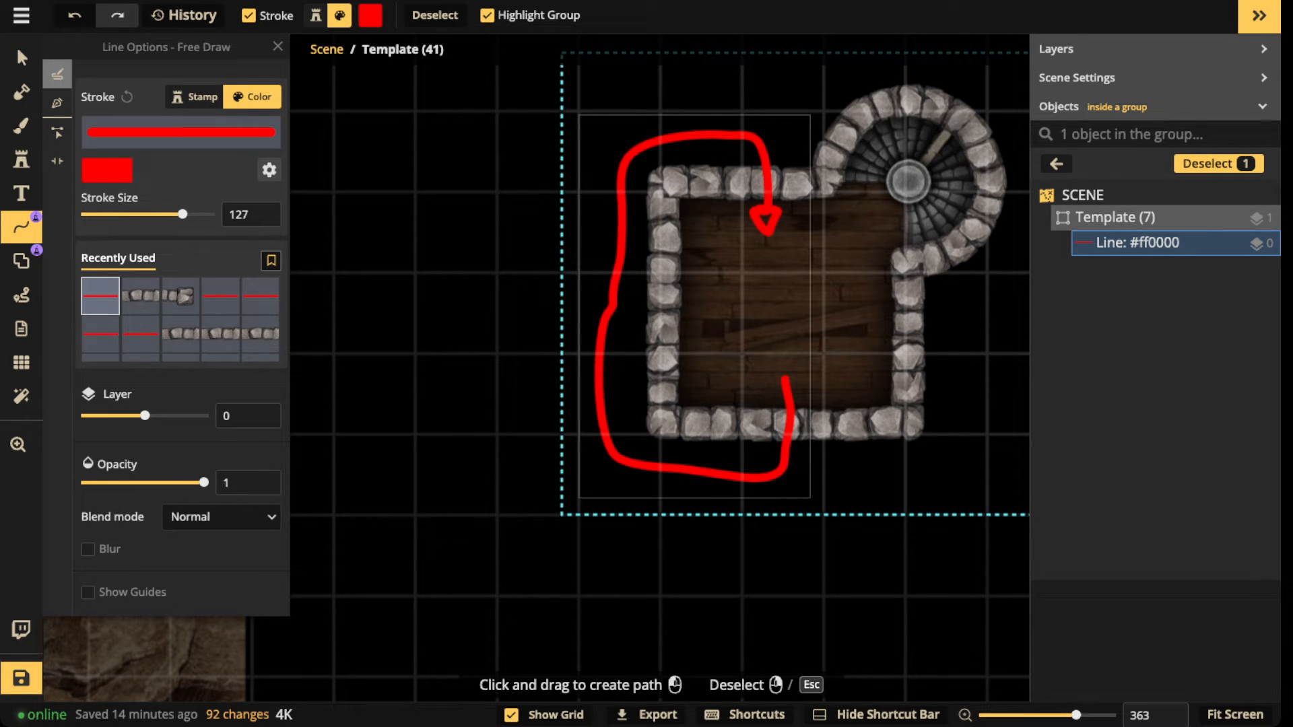
pyautogui.click(21, 59)
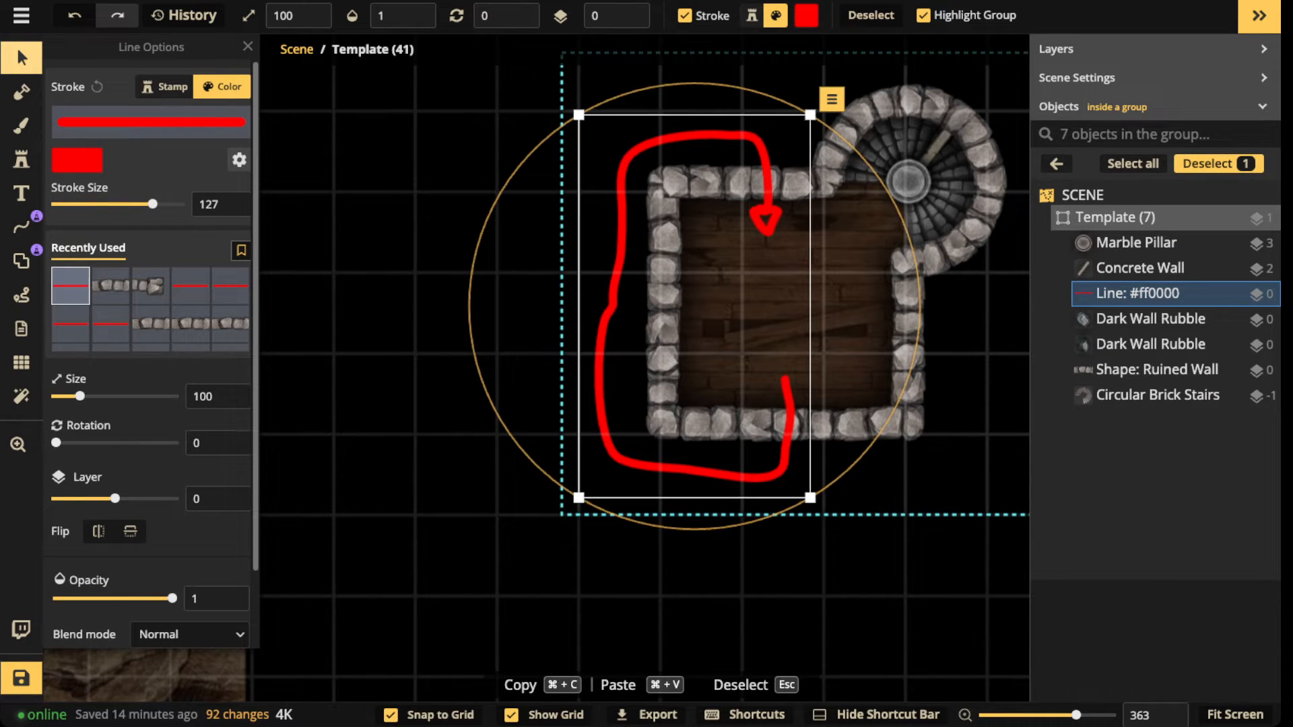
pyautogui.press('Delete')
pyautogui.moveTo(697, 260); pyautogui.dragTo(520, 282)
# Step: Add a portal in the middle of the lower wall and widen it slightly with grid snapping off
pyautogui.scroll(5, 516, 375)
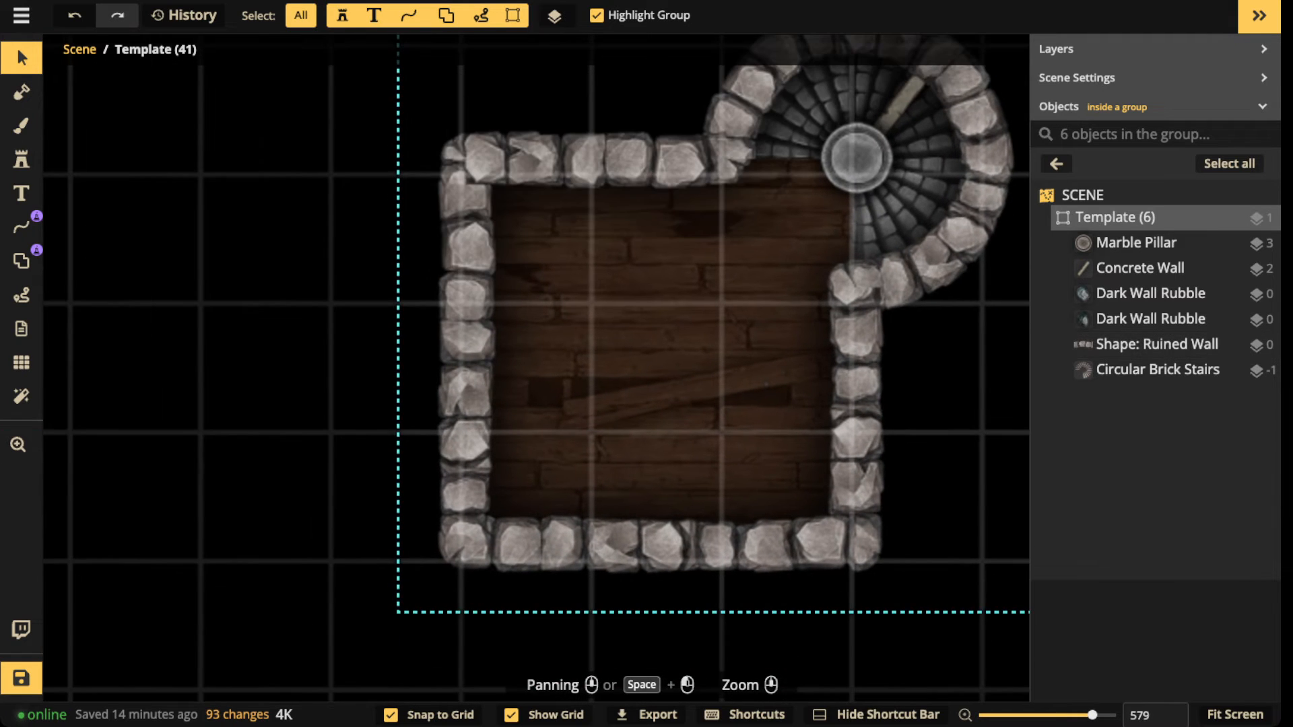
pyautogui.click(22, 261)
pyautogui.click(57, 278)
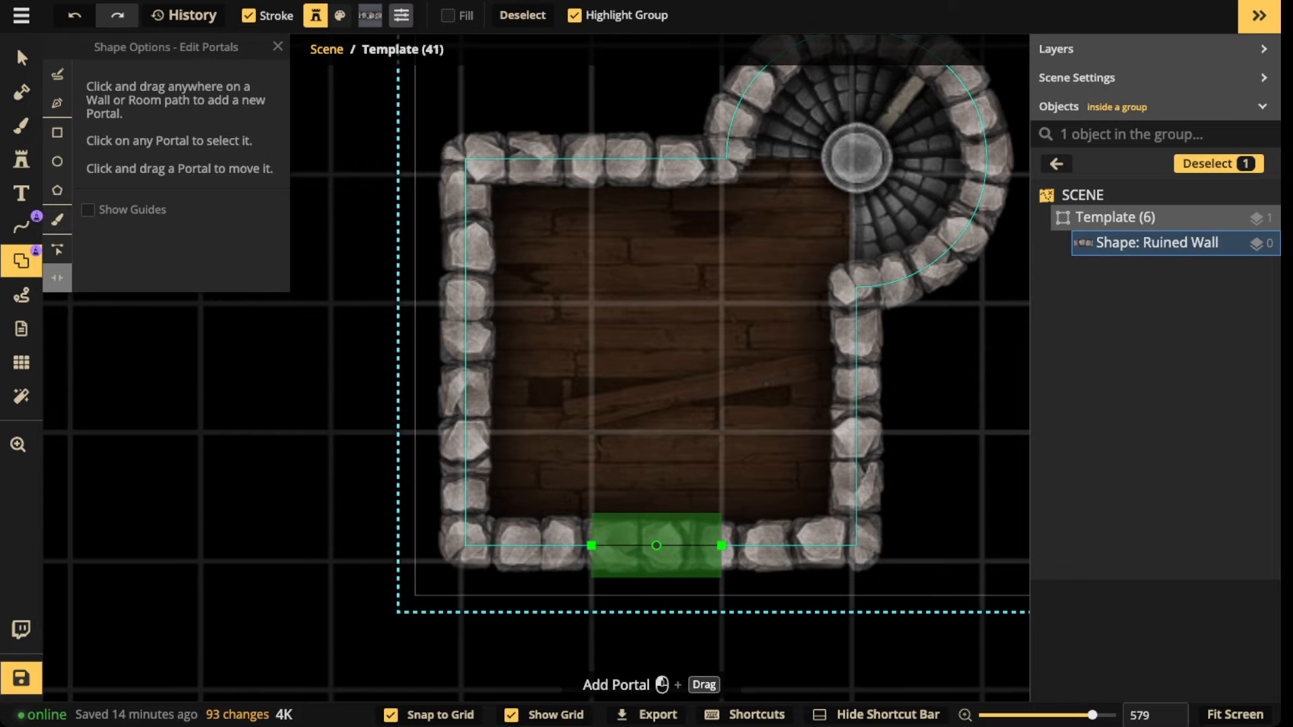
pyautogui.click(656, 545)
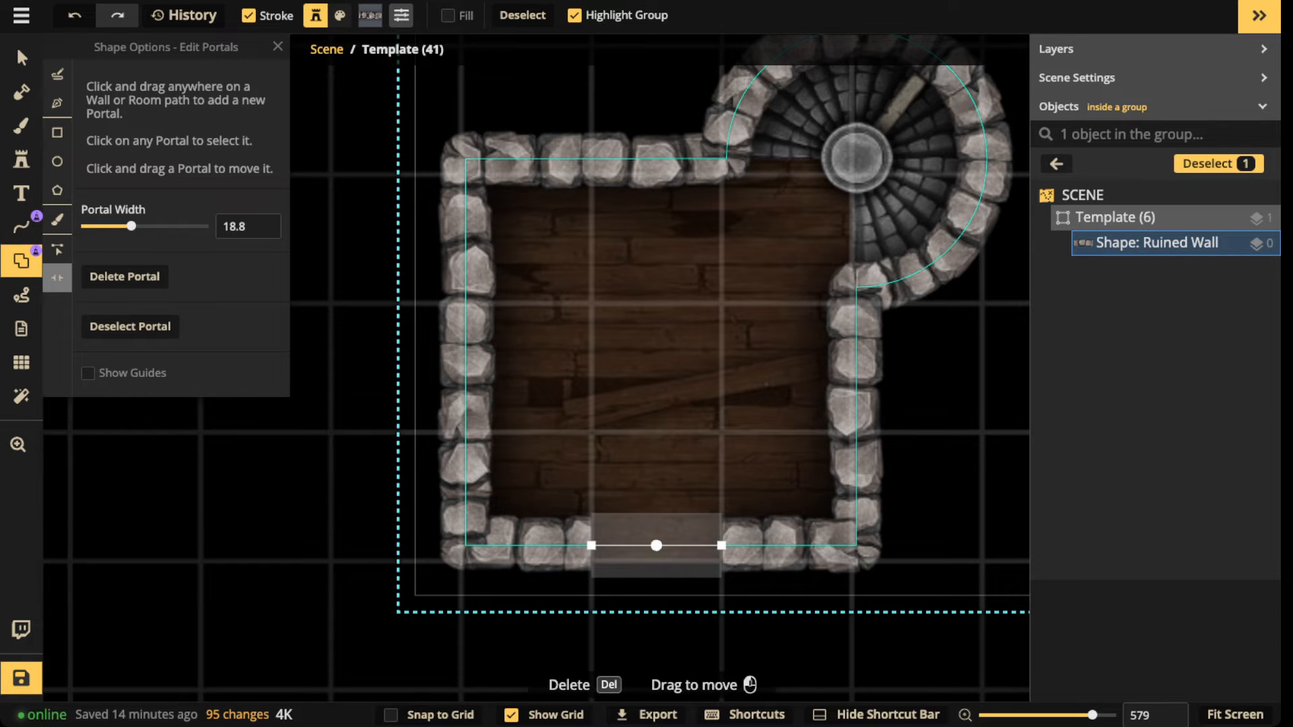
pyautogui.moveTo(657, 546); pyautogui.dragTo(732, 546)
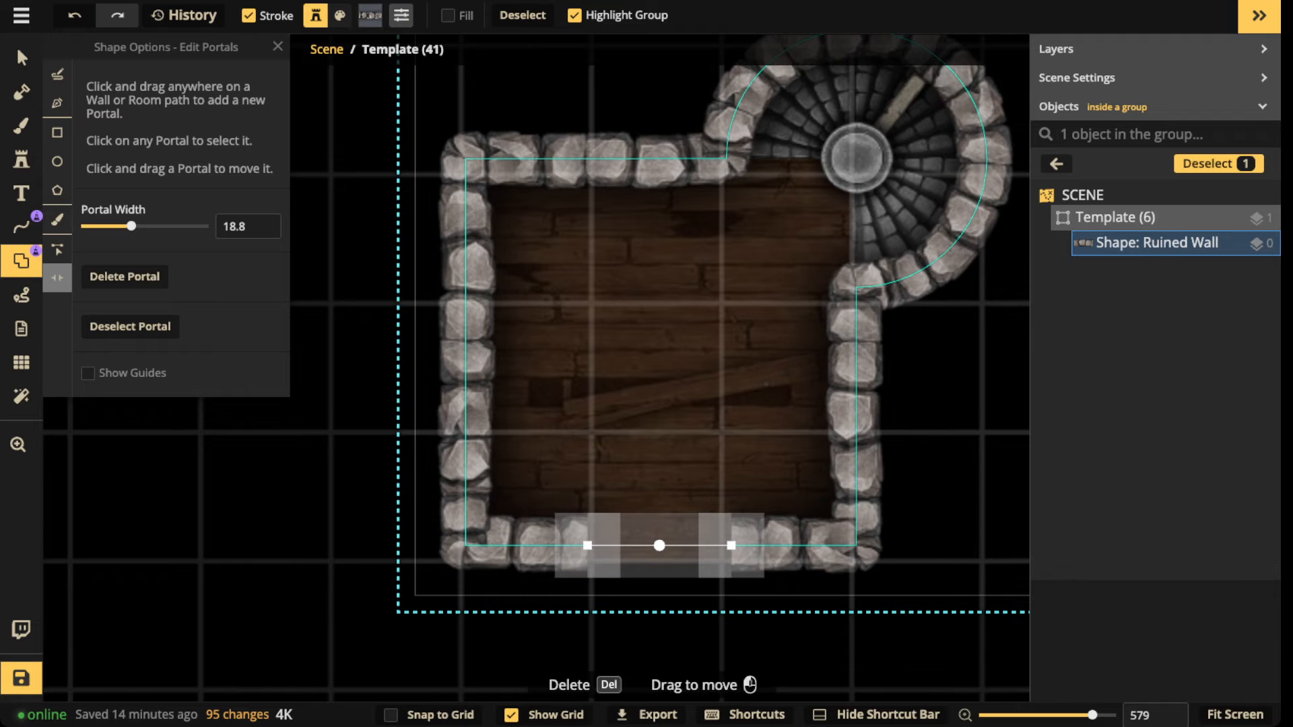
pyautogui.press('Escape')
# Step: Search the stamp catalog for "wood" and choose the narrow upright wooden beam from the Core pack for the lower wall's opening
pyautogui.scroll(-2, 646, 552)
pyautogui.moveTo(647, 552); pyautogui.dragTo(631, 384)
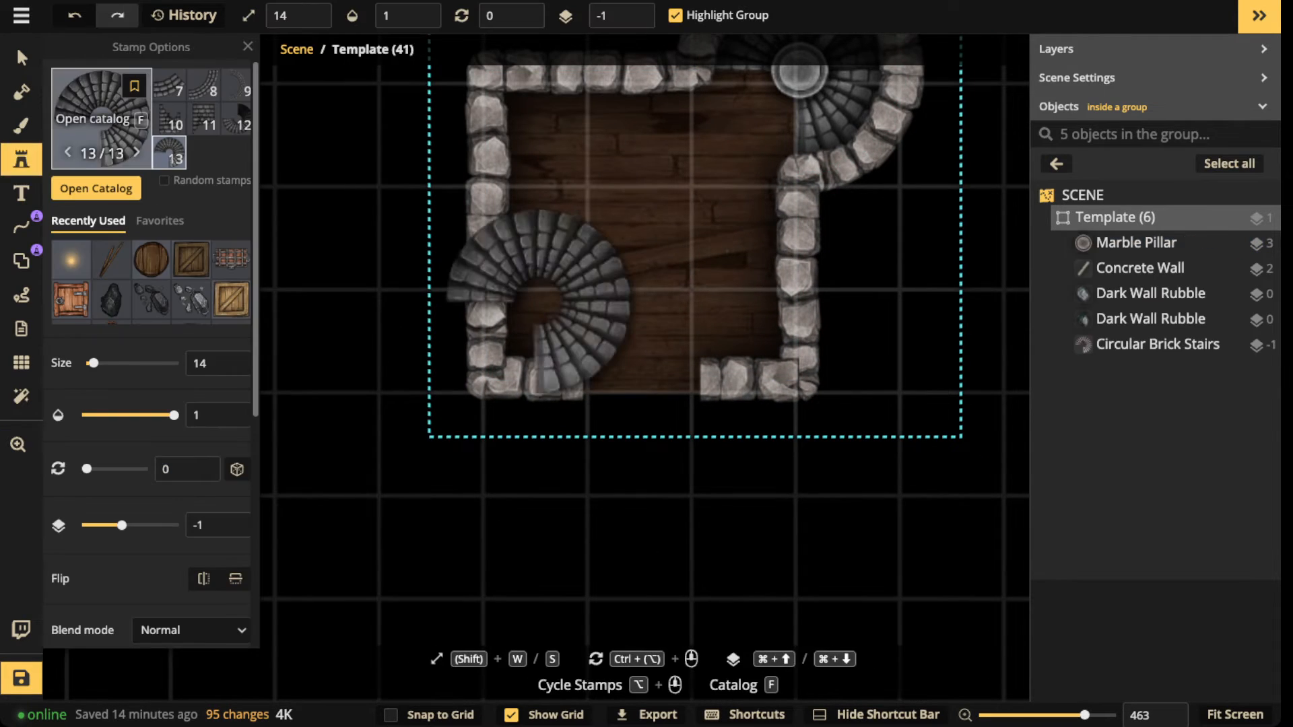
pyautogui.press('c')
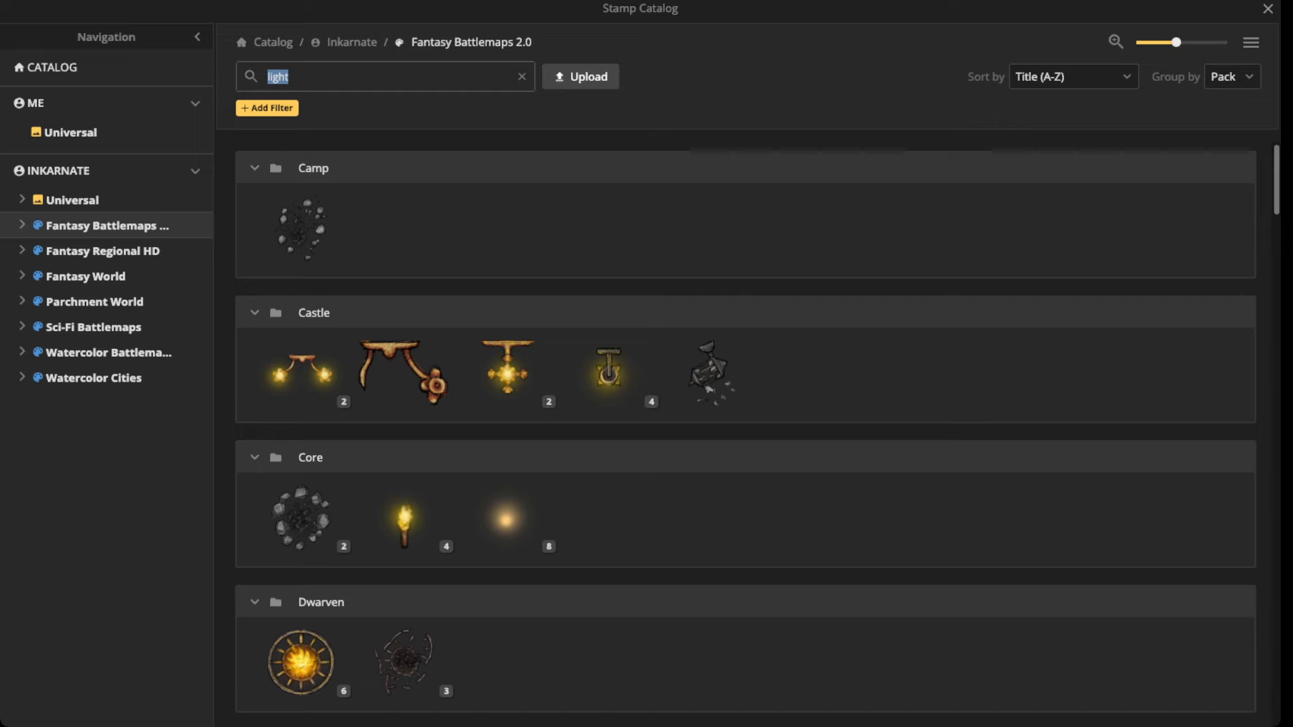
pyautogui.write('wood')
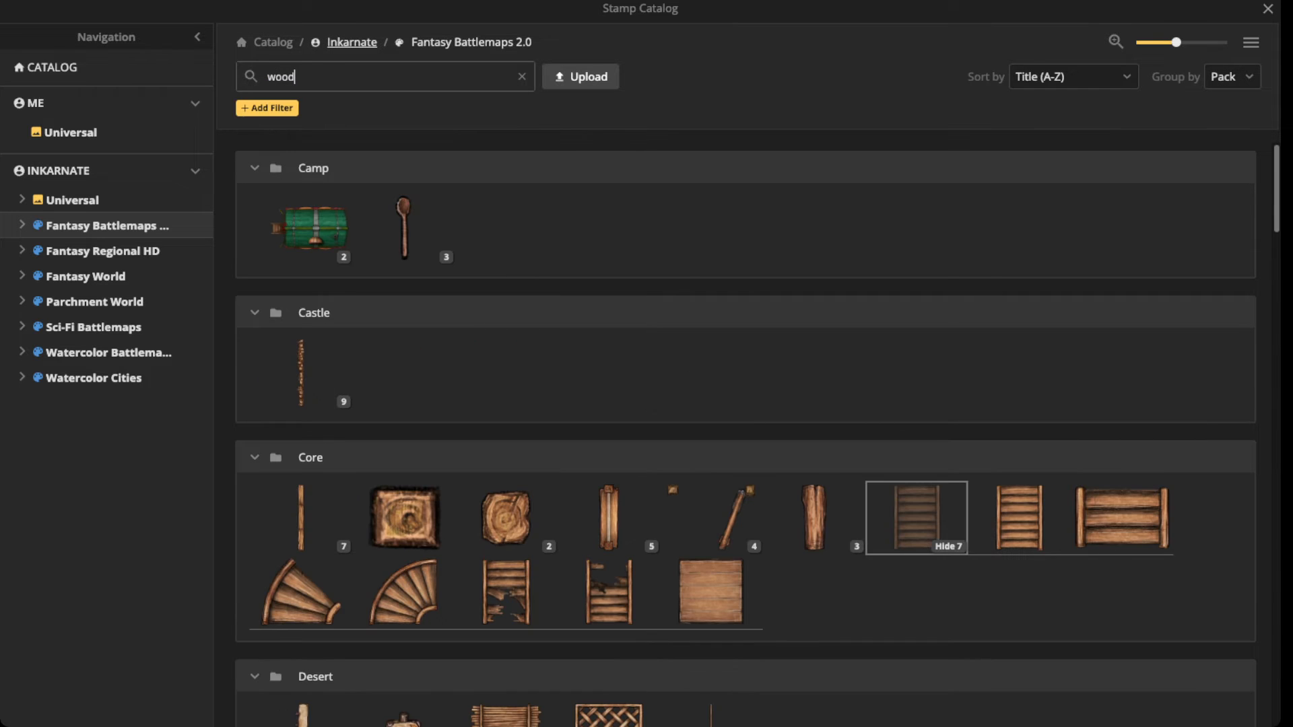
pyautogui.scroll(-5, 745, 431)
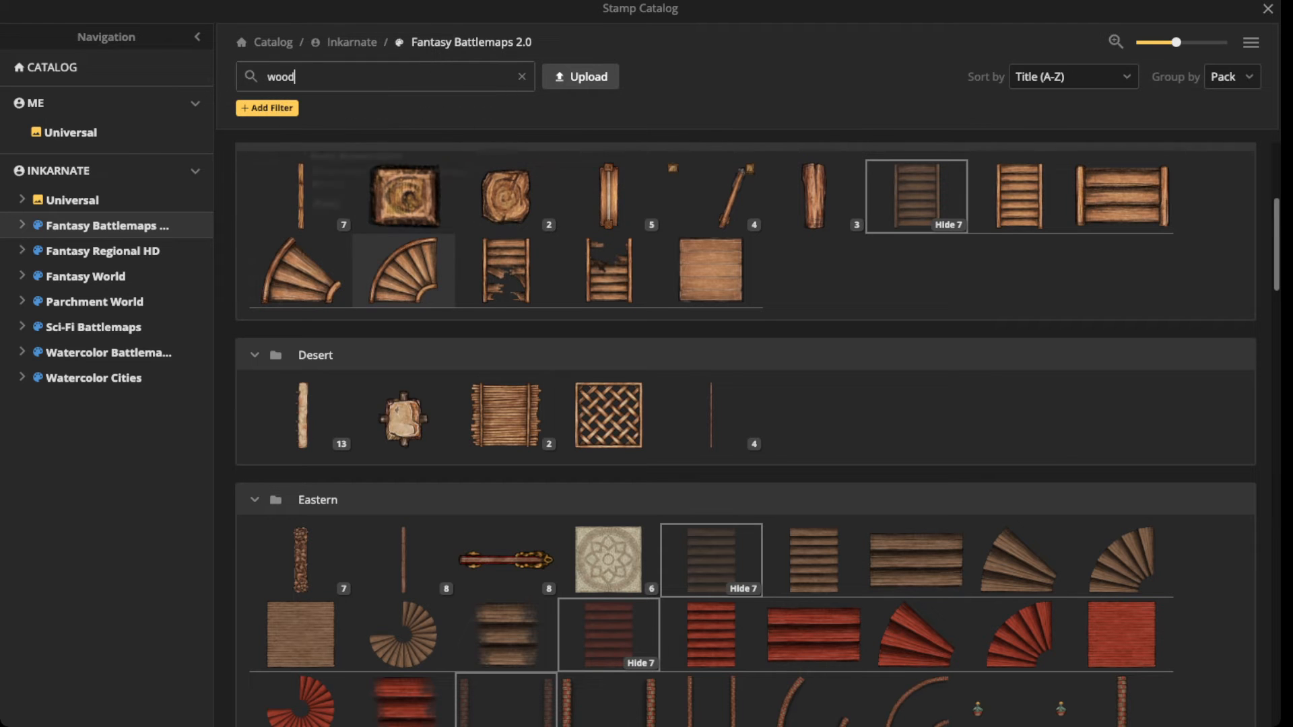
pyautogui.click(301, 196)
pyautogui.scroll(5, 600, 429)
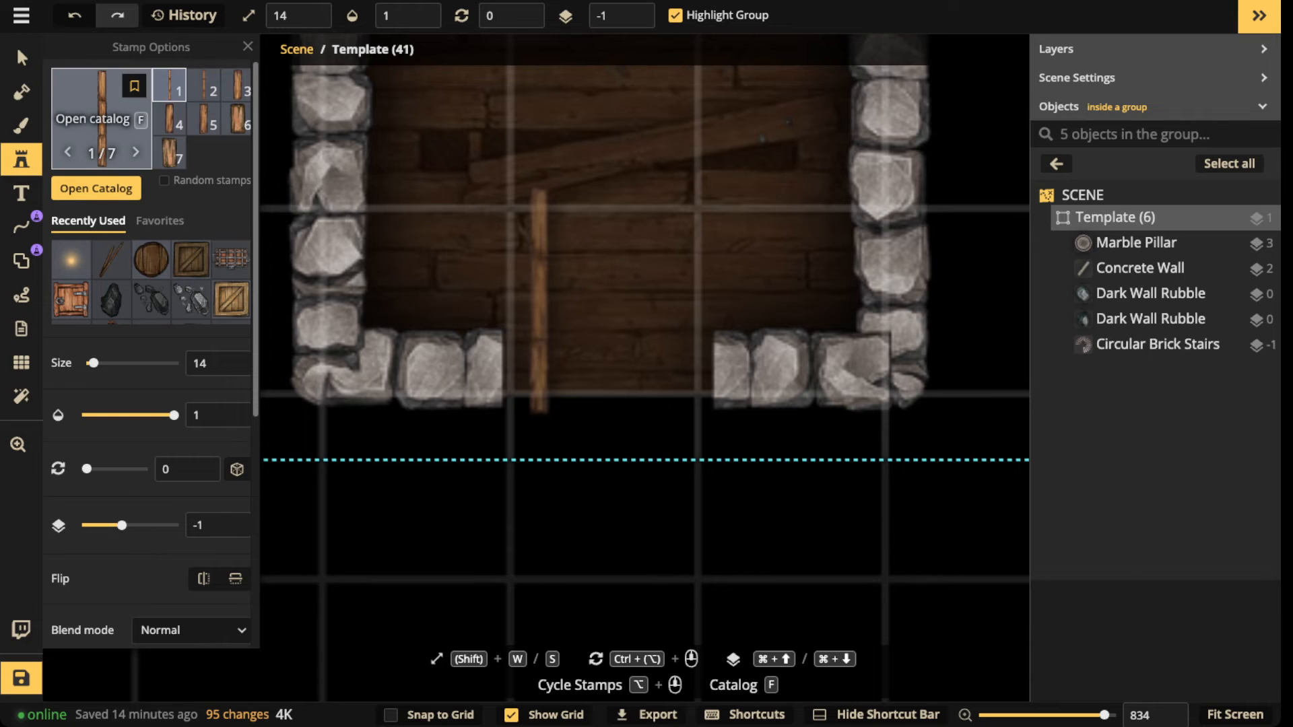
# Step: Reopen the stamp catalog and browse the "wood" results across the Core, Desert, Eastern, Snow and Ice and Tavern packs for opening pieces
pyautogui.click(101, 118)
pyautogui.scroll(-4, 506, 435)
pyautogui.scroll(5, 506, 435)
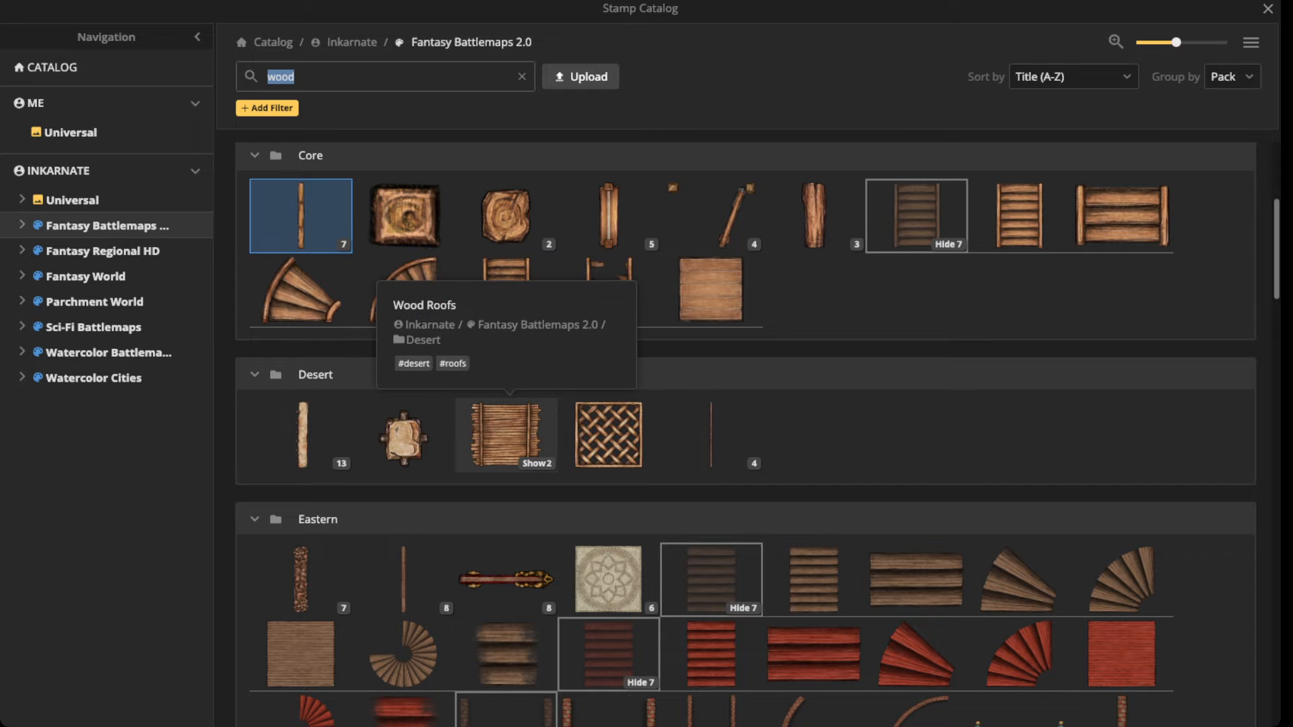
pyautogui.press('BackSpace')
pyautogui.click(711, 581)
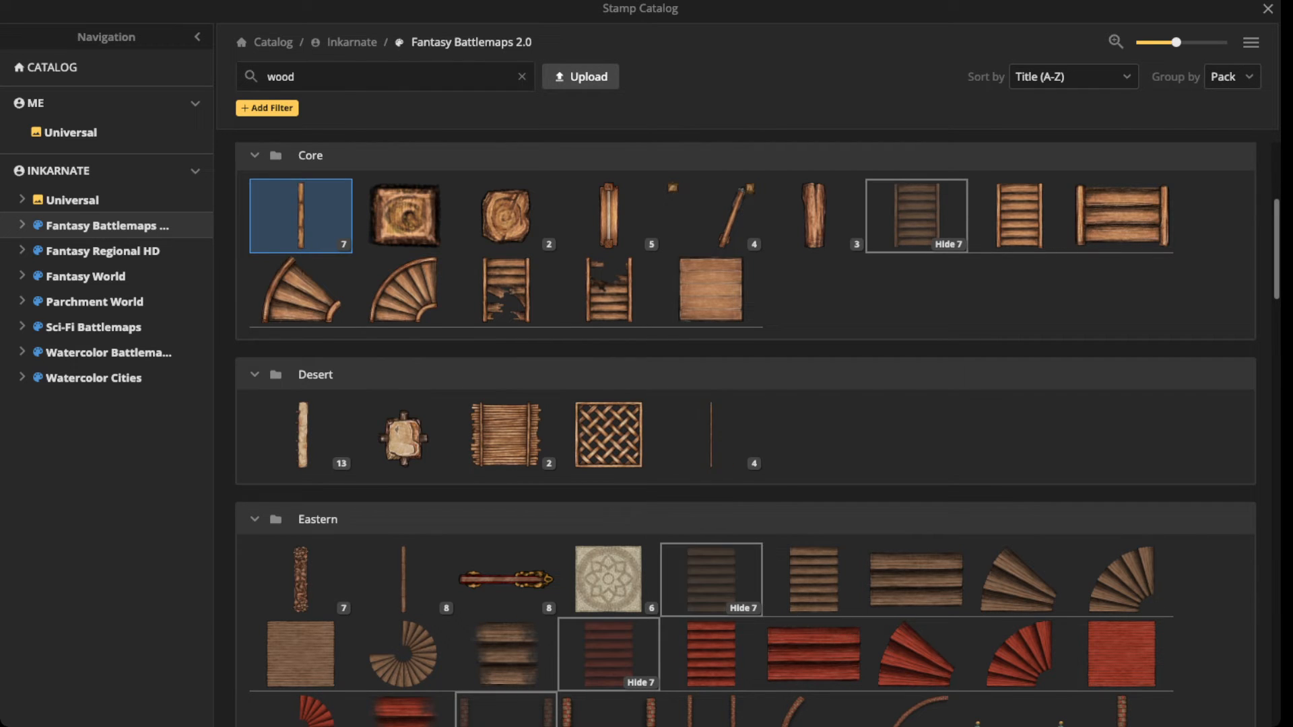
pyautogui.scroll(-12, 711, 580)
pyautogui.scroll(-12, 711, 581)
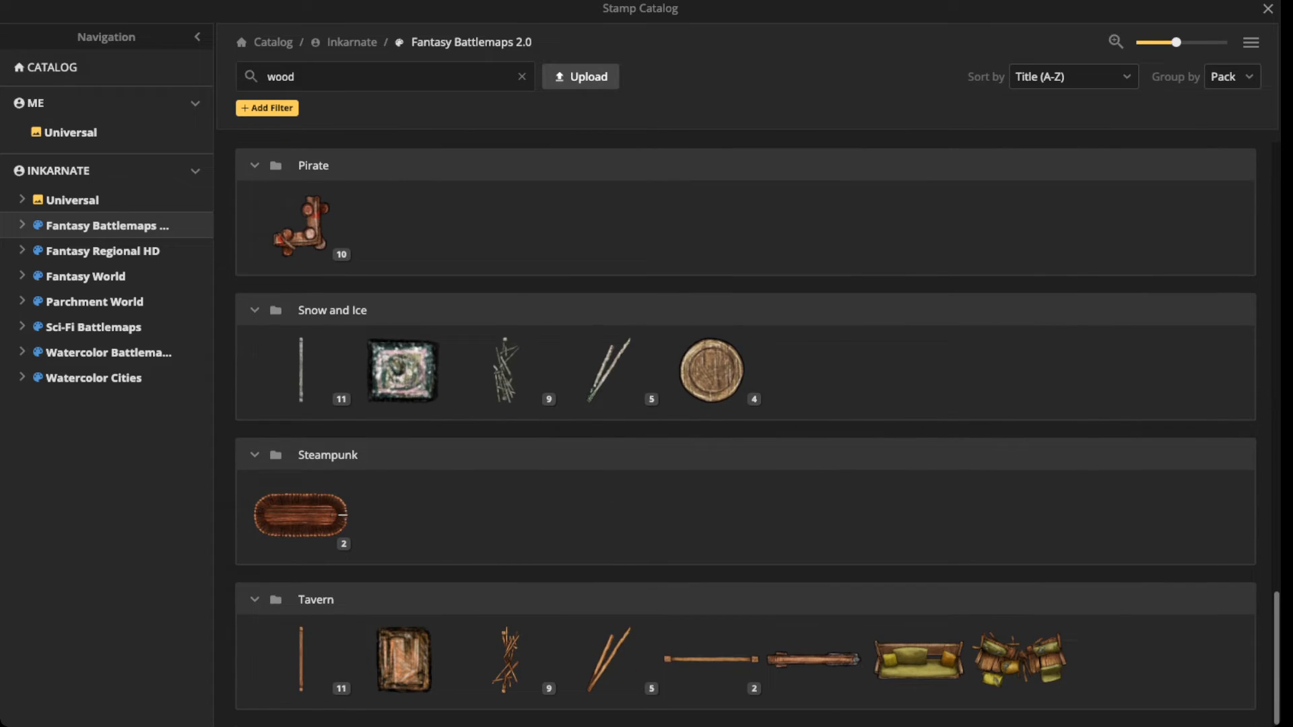
pyautogui.scroll(10, 711, 581)
pyautogui.scroll(8, 301, 404)
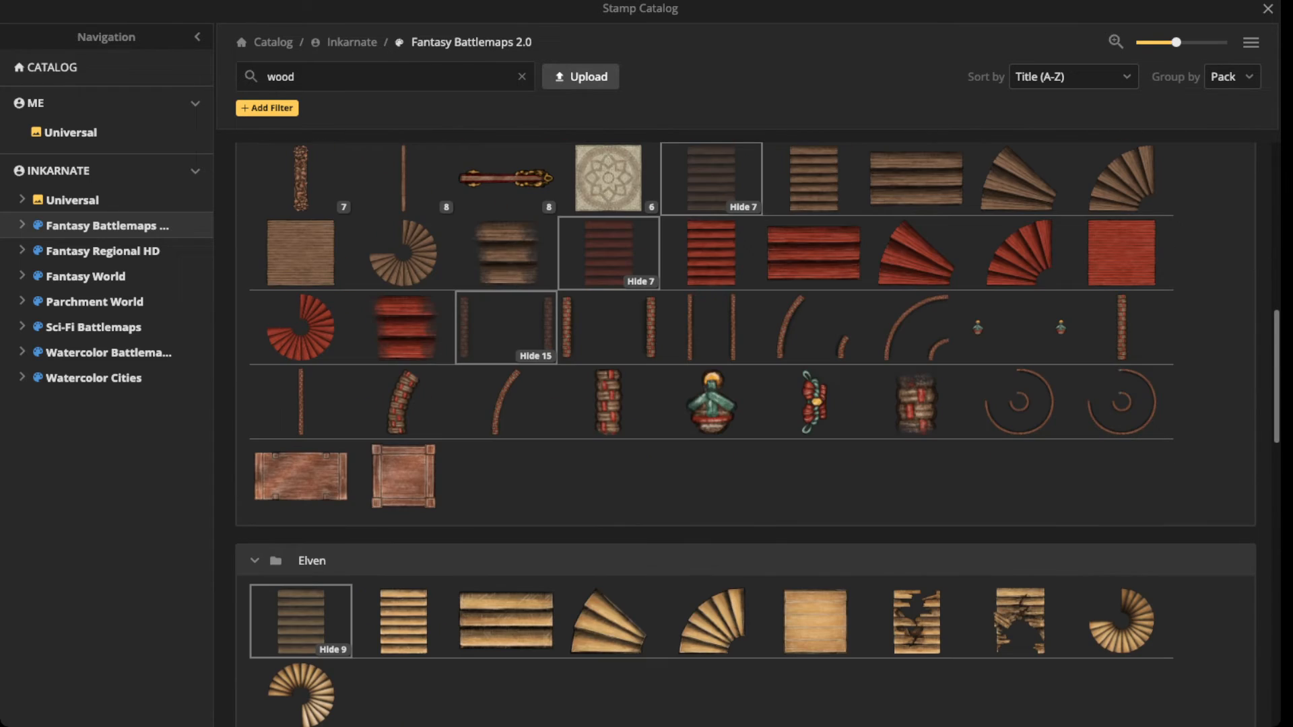
pyautogui.scroll(3, 300, 202)
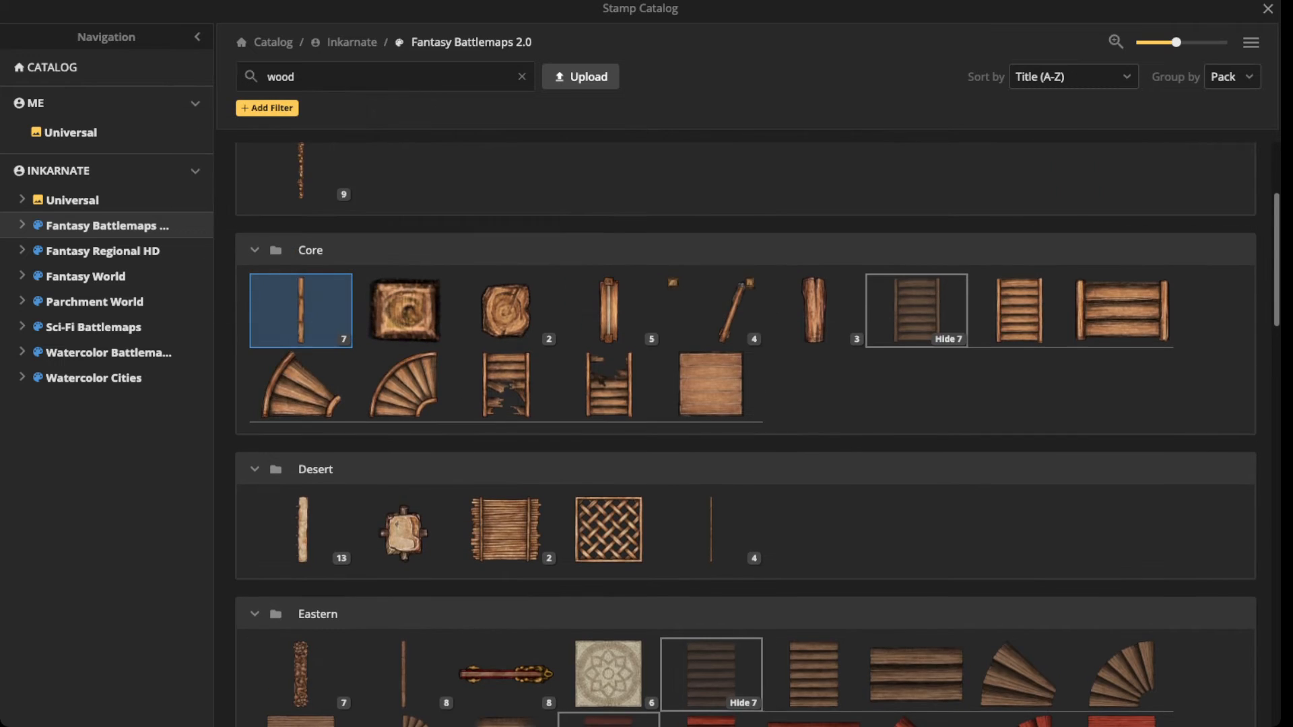
# Step: Place the narrow upright Core wooden beam in the lower wall's opening and set its width to 179
pyautogui.click(312, 308)
pyautogui.click(581, 259)
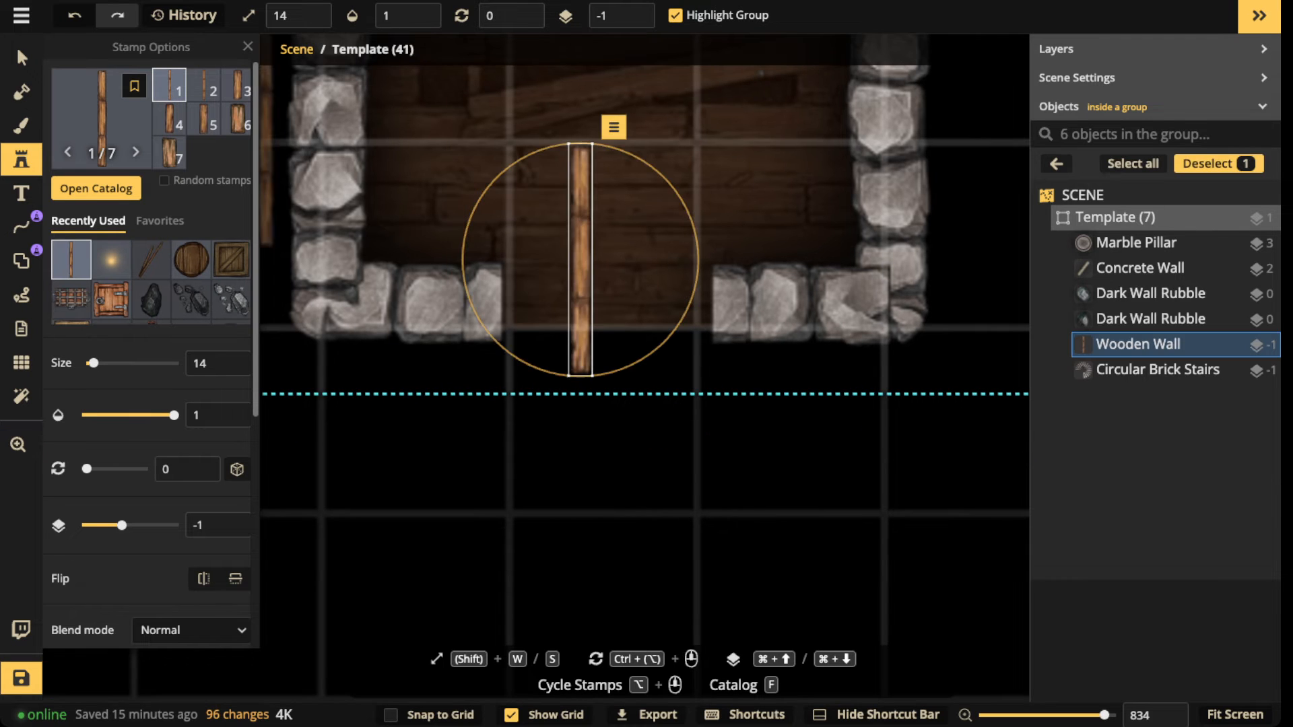
pyautogui.click(21, 58)
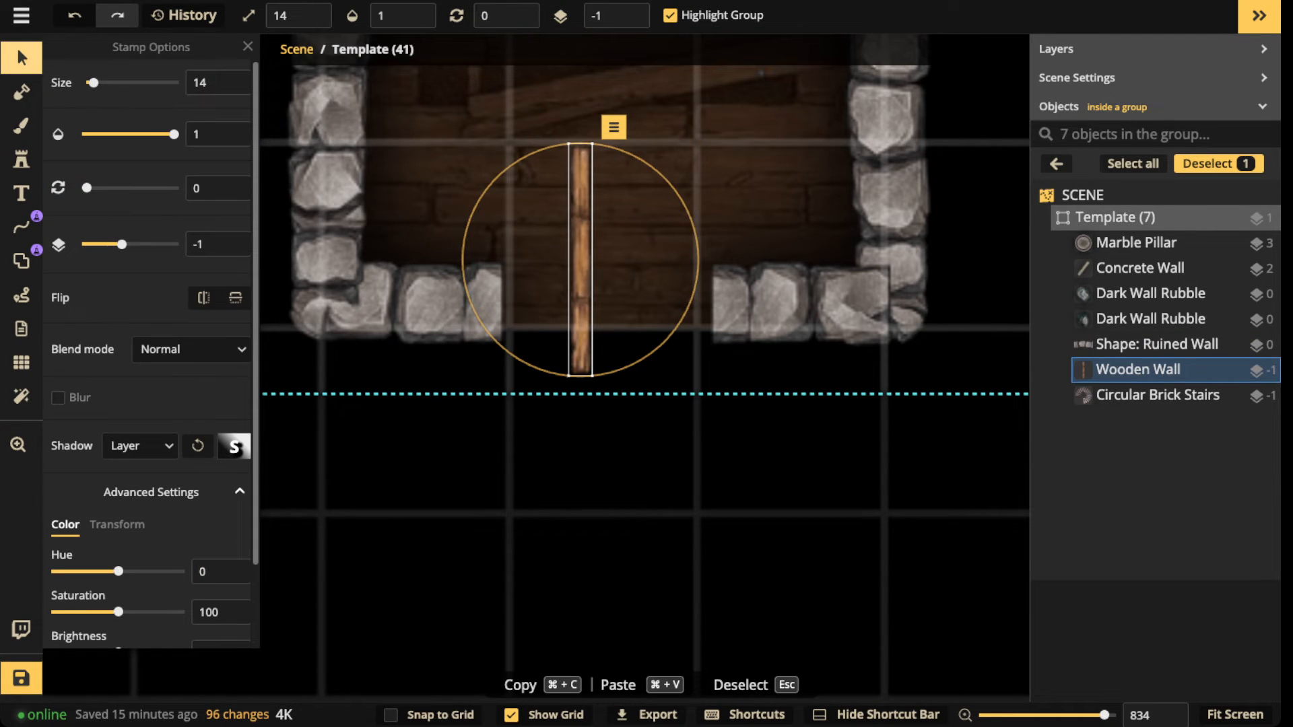
pyautogui.click(117, 524)
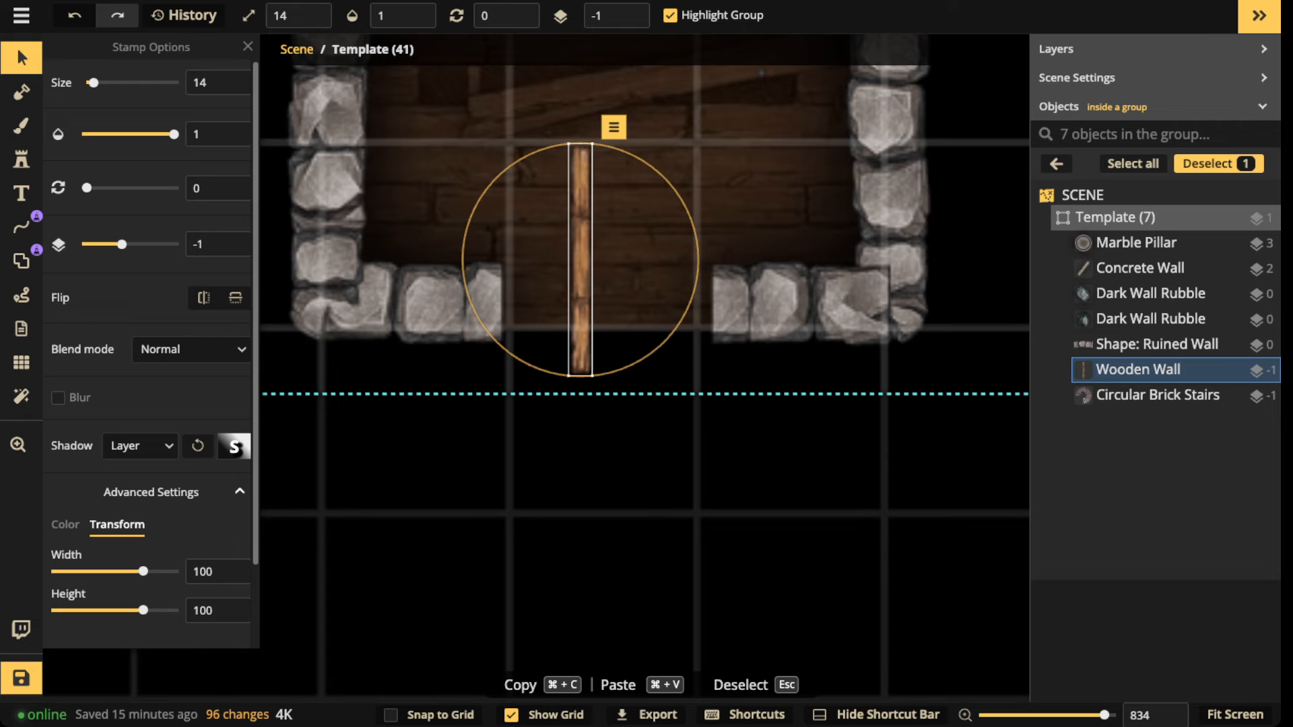
pyautogui.moveTo(142, 571); pyautogui.dragTo(154, 571)
# Step: Darken the beam to brightness 43, shift it toward the opening's left side and tilt it to 8 degrees
pyautogui.scroll(-3, 148, 337)
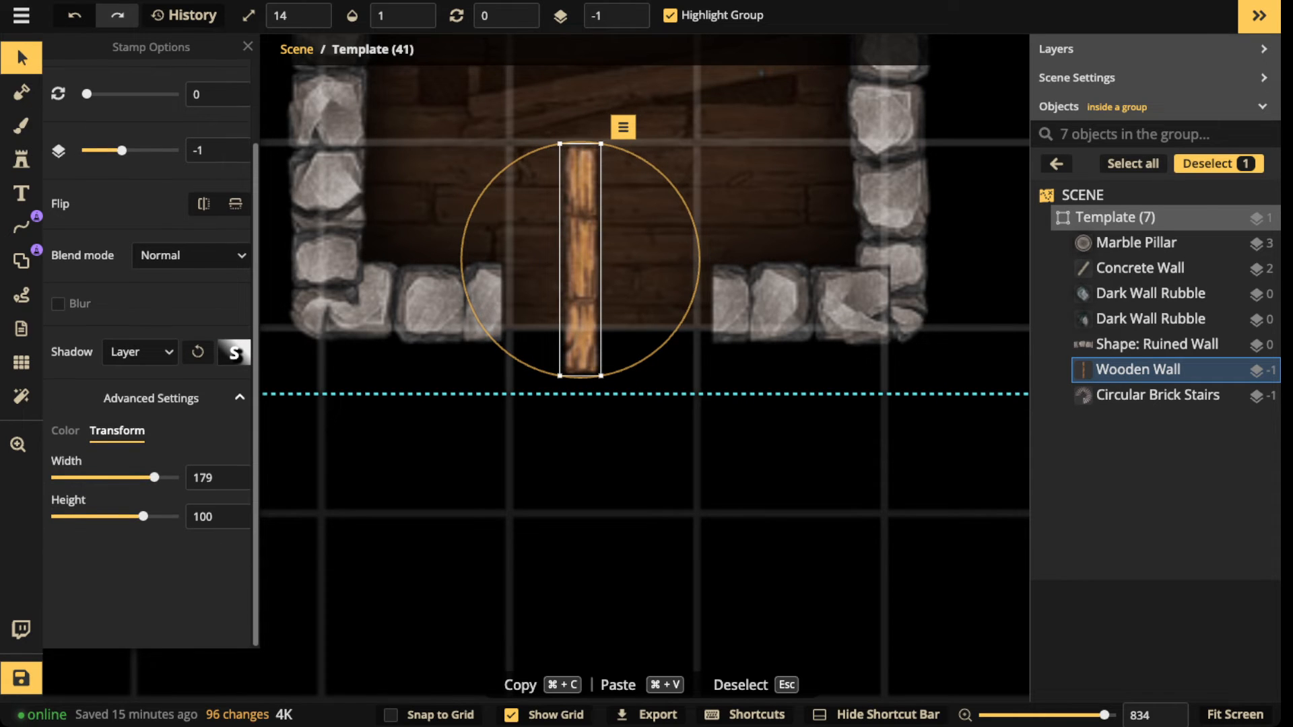
pyautogui.click(66, 430)
pyautogui.moveTo(119, 559); pyautogui.dragTo(82, 559)
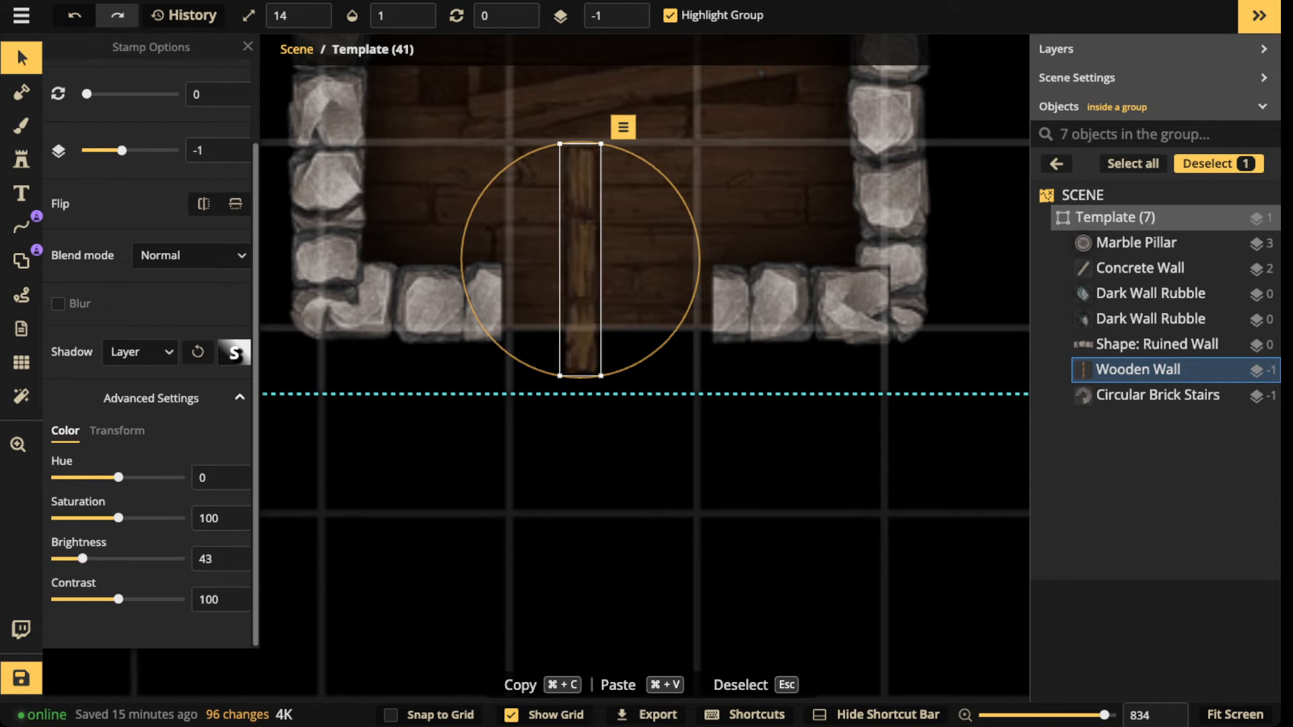
pyautogui.scroll(3, 529, 350)
pyautogui.moveTo(520, 365); pyautogui.dragTo(491, 343)
pyautogui.moveTo(590, 241); pyautogui.dragTo(573, 307)
pyautogui.moveTo(464, 418); pyautogui.dragTo(478, 430)
pyautogui.moveTo(573, 309); pyautogui.dragTo(558, 324)
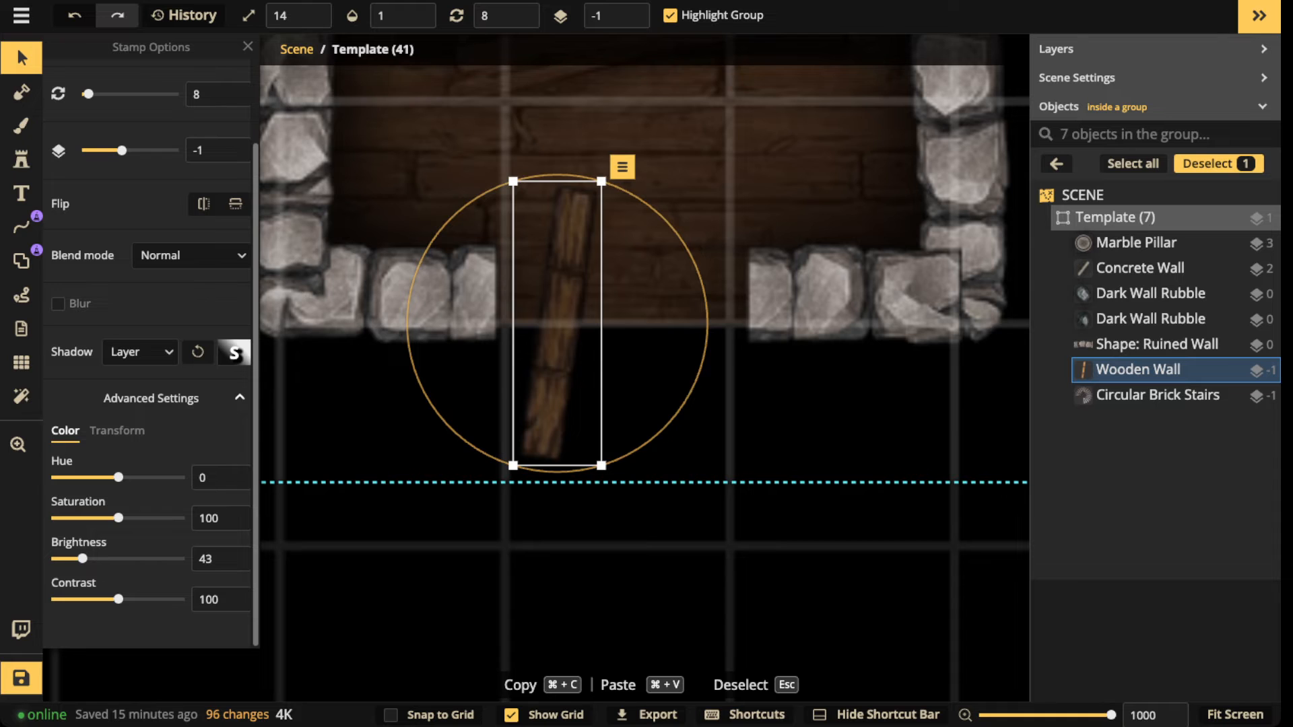
# Step: Paste a second beam beside the first in the opening and rotate it to 173 degrees
pyautogui.press('super+v')
pyautogui.scroll(-1, 622, 312)
pyautogui.moveTo(621, 312); pyautogui.dragTo(677, 328)
pyautogui.scroll(6, 642, 320)
pyautogui.scroll(6, 642, 320)
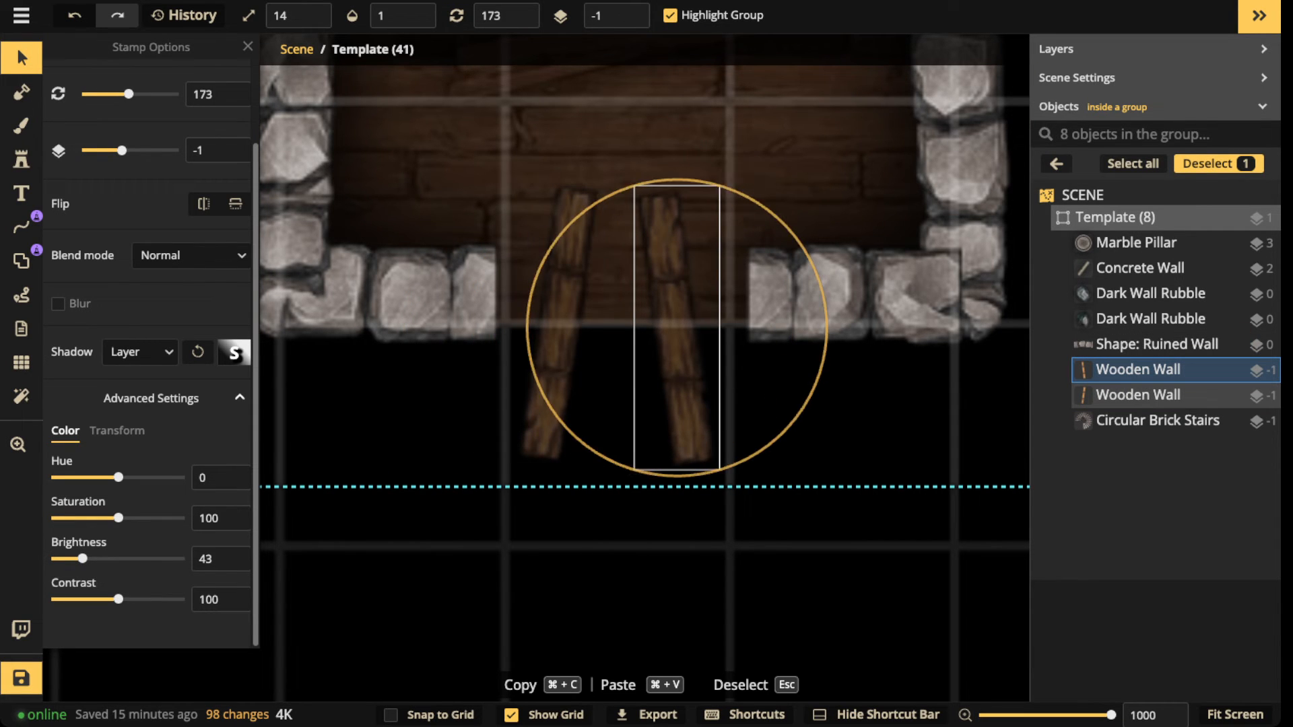
# Step: Move both wooden beams out of the opening, one below and to its left, the other below and to its right
pyautogui.click(559, 323)
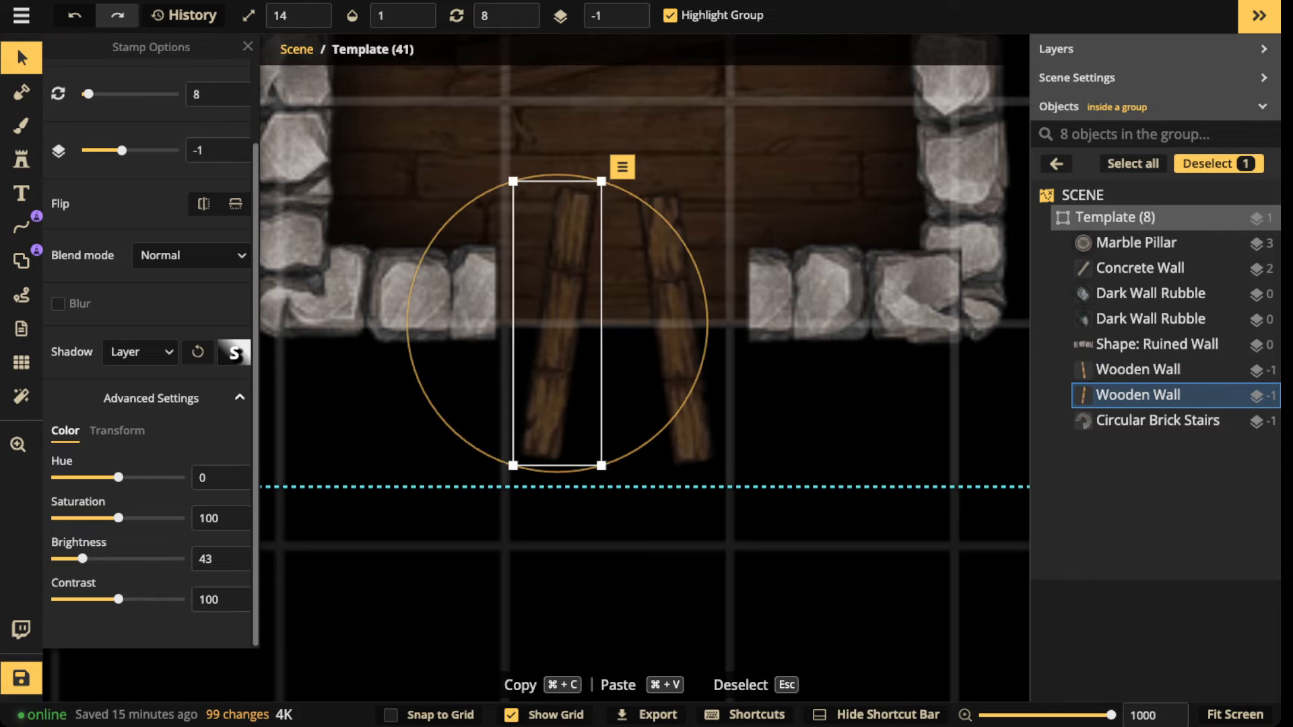
pyautogui.moveTo(707, 323); pyautogui.dragTo(343, 509)
pyautogui.click(677, 323)
pyautogui.moveTo(558, 321); pyautogui.dragTo(953, 613)
# Step: Choose the Wood Roof stamp from the Desert pack, enlarge it to size 24 and place it across the lower wall's opening
pyautogui.press('super+c')
pyautogui.press('super+v')
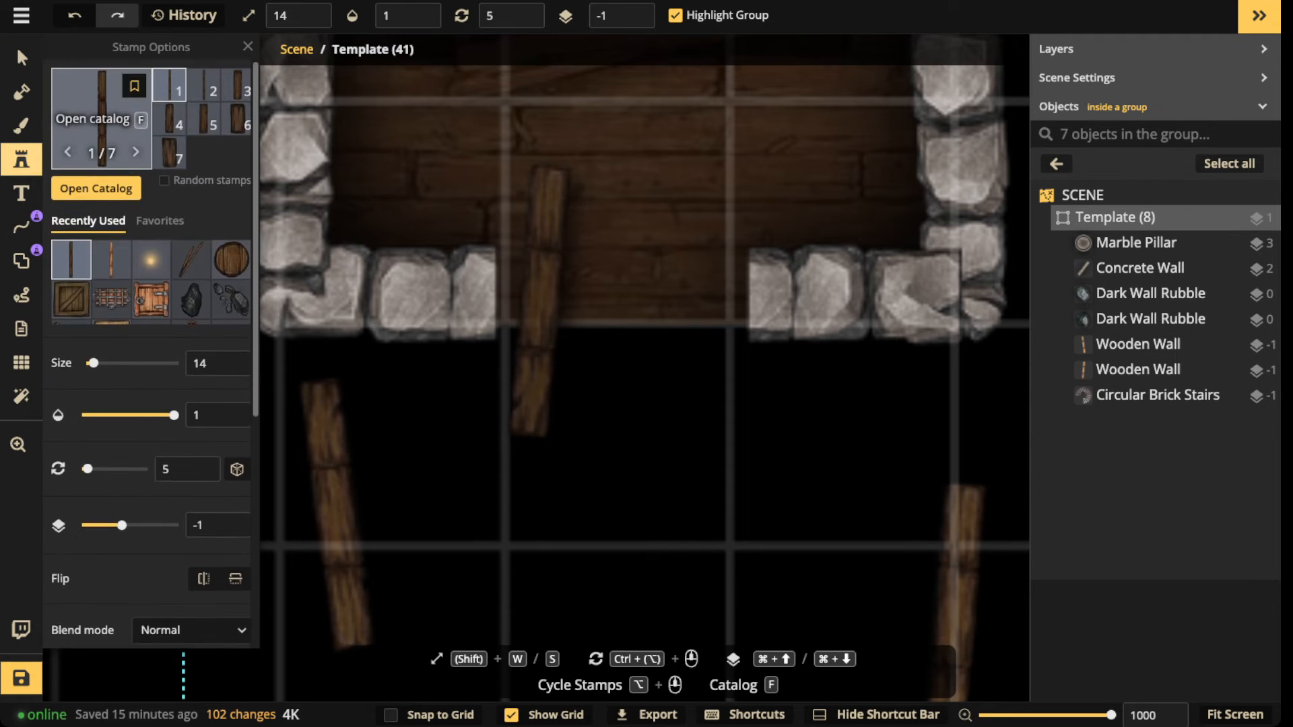
pyautogui.press('f')
pyautogui.click(712, 384)
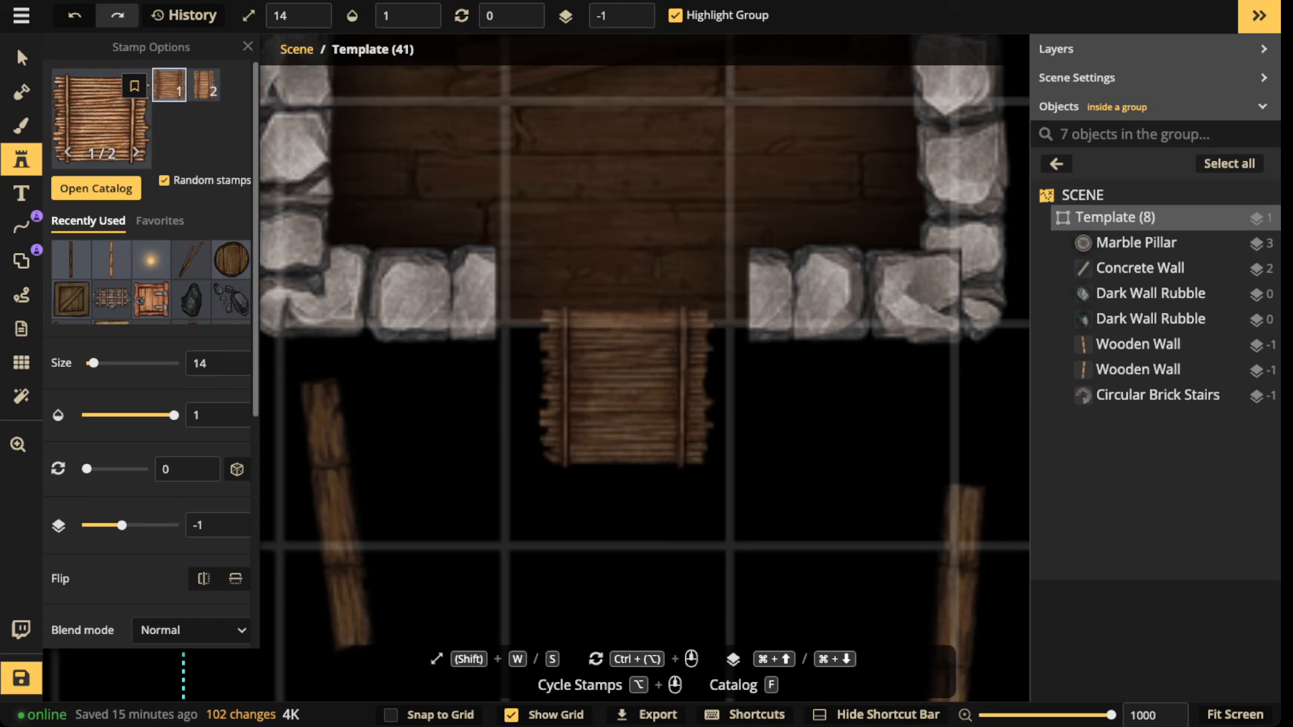
pyautogui.hotkey('shift', 'w')
pyautogui.click(622, 431)
pyautogui.moveTo(622, 430); pyautogui.dragTo(622, 386)
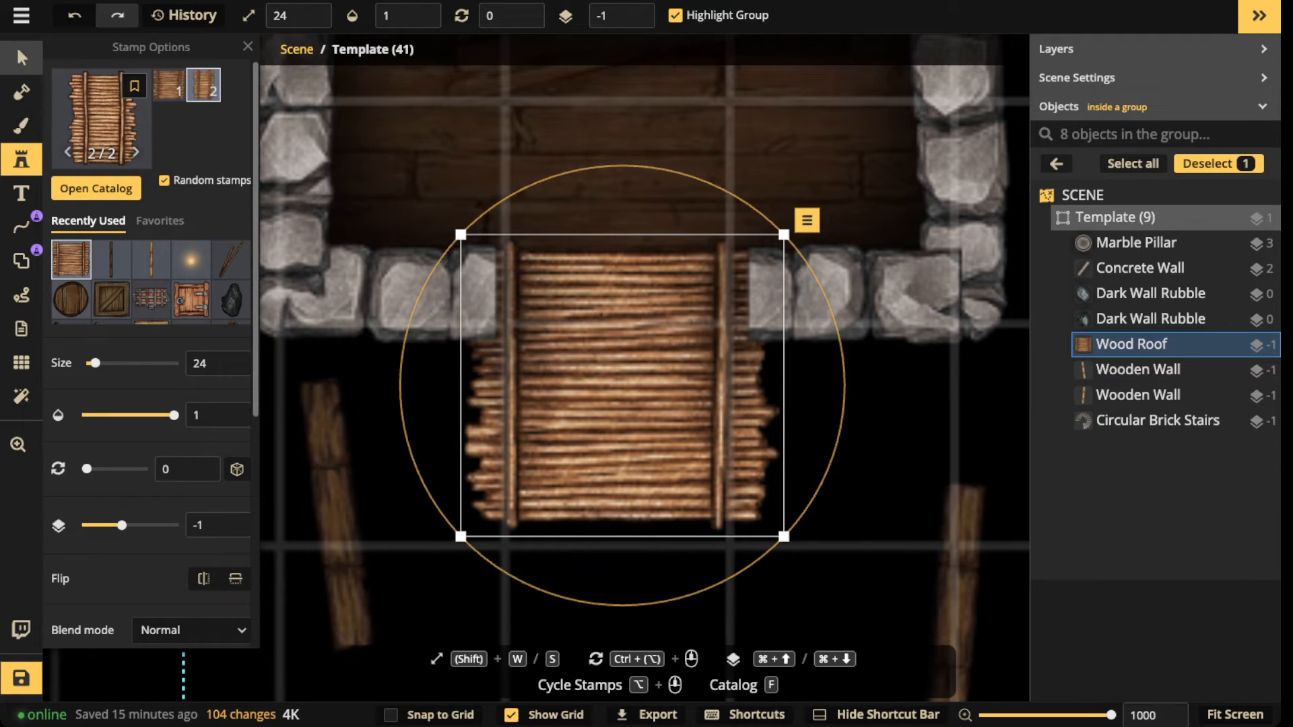
# Step: Darken the wood roof platform to brightness 41 and deselect it
pyautogui.click(21, 57)
pyautogui.scroll(-3, 148, 336)
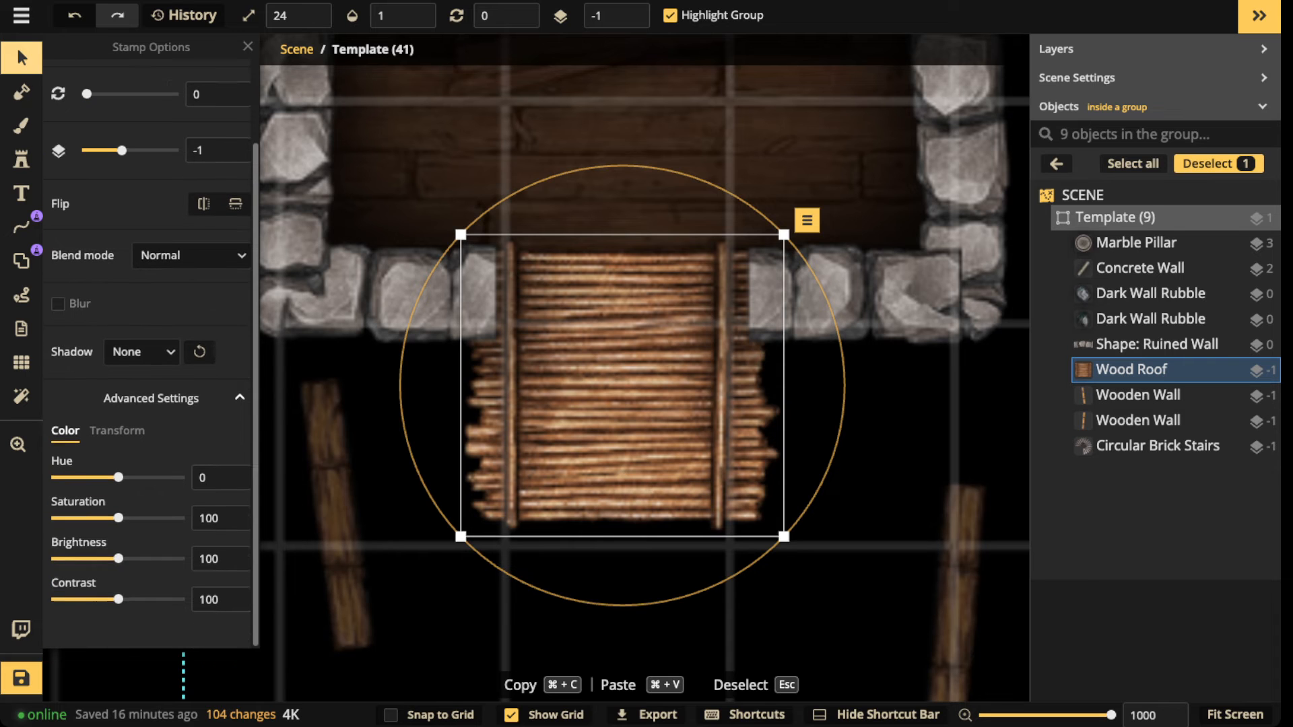
pyautogui.moveTo(118, 558); pyautogui.dragTo(81, 559)
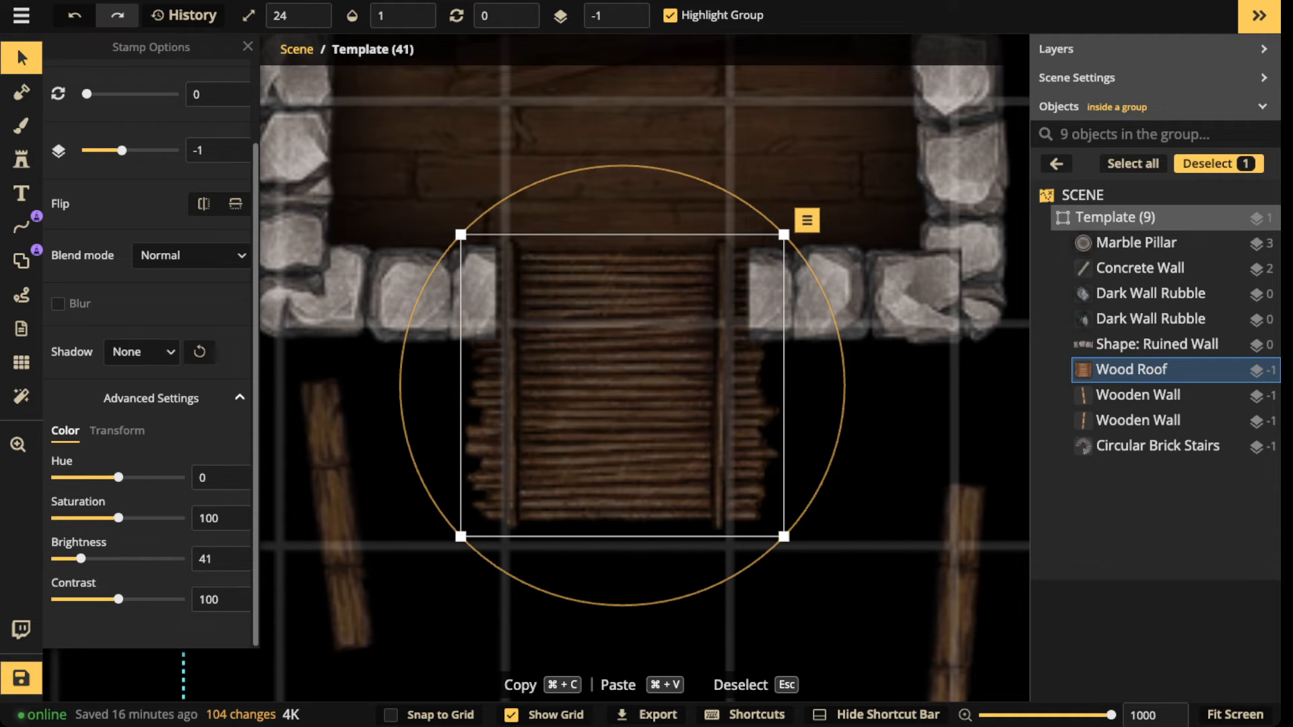
pyautogui.press('Escape')
# Step: Lay the left beam against the platform's left side, rotated to 98 degrees, and raise it to layer 1
pyautogui.scroll(-5, 499, 445)
pyautogui.moveTo(499, 445); pyautogui.dragTo(445, 448)
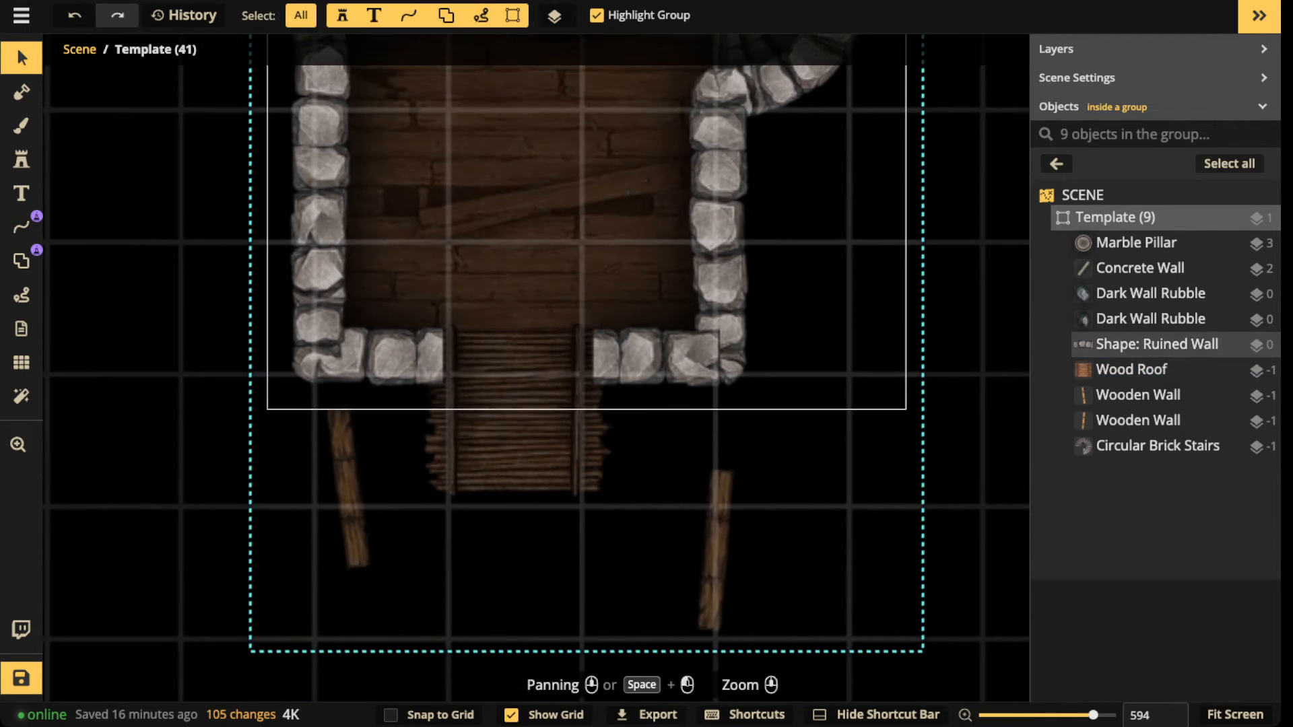
pyautogui.moveTo(348, 487); pyautogui.dragTo(399, 427)
pyautogui.scroll(-5, 399, 468)
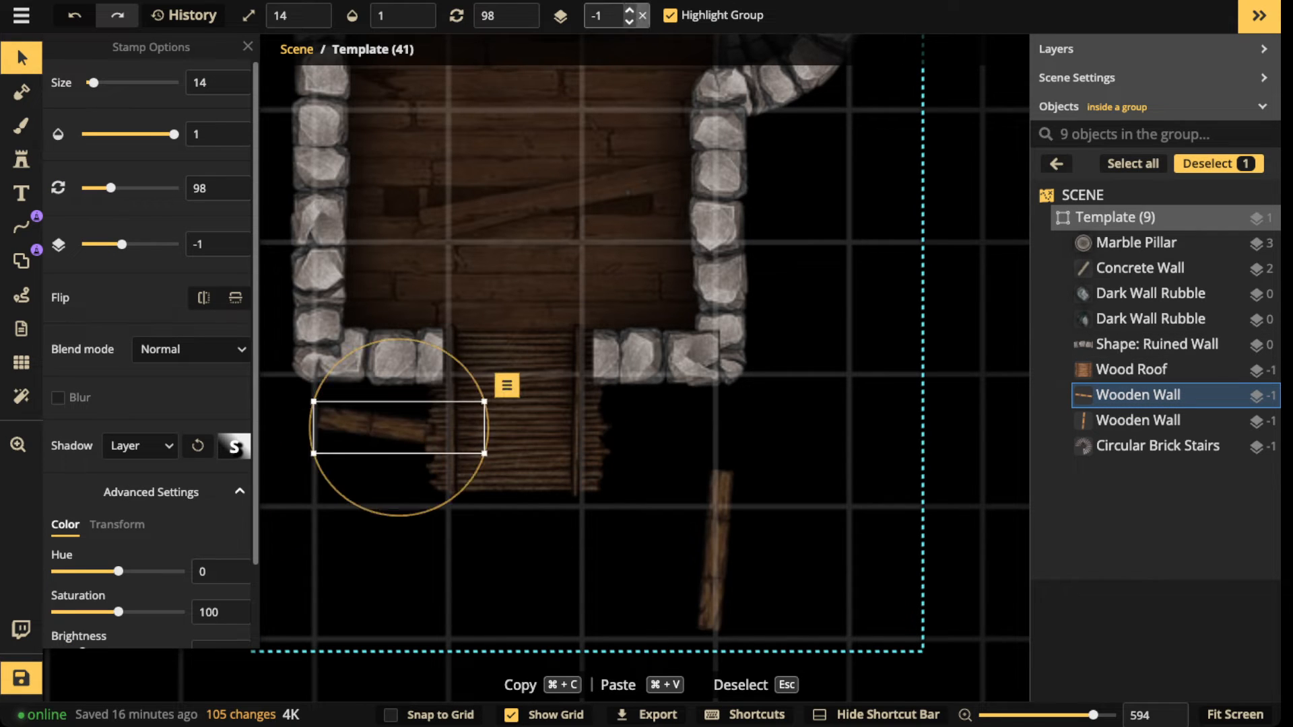
pyautogui.click(629, 10)
pyautogui.click(629, 10)
pyautogui.moveTo(398, 428); pyautogui.dragTo(385, 422)
# Step: Lay the other beam just below the first, rotated to about 275 degrees, and raise it to layer 1
pyautogui.moveTo(715, 550); pyautogui.dragTo(427, 467)
pyautogui.scroll(-1, 427, 468)
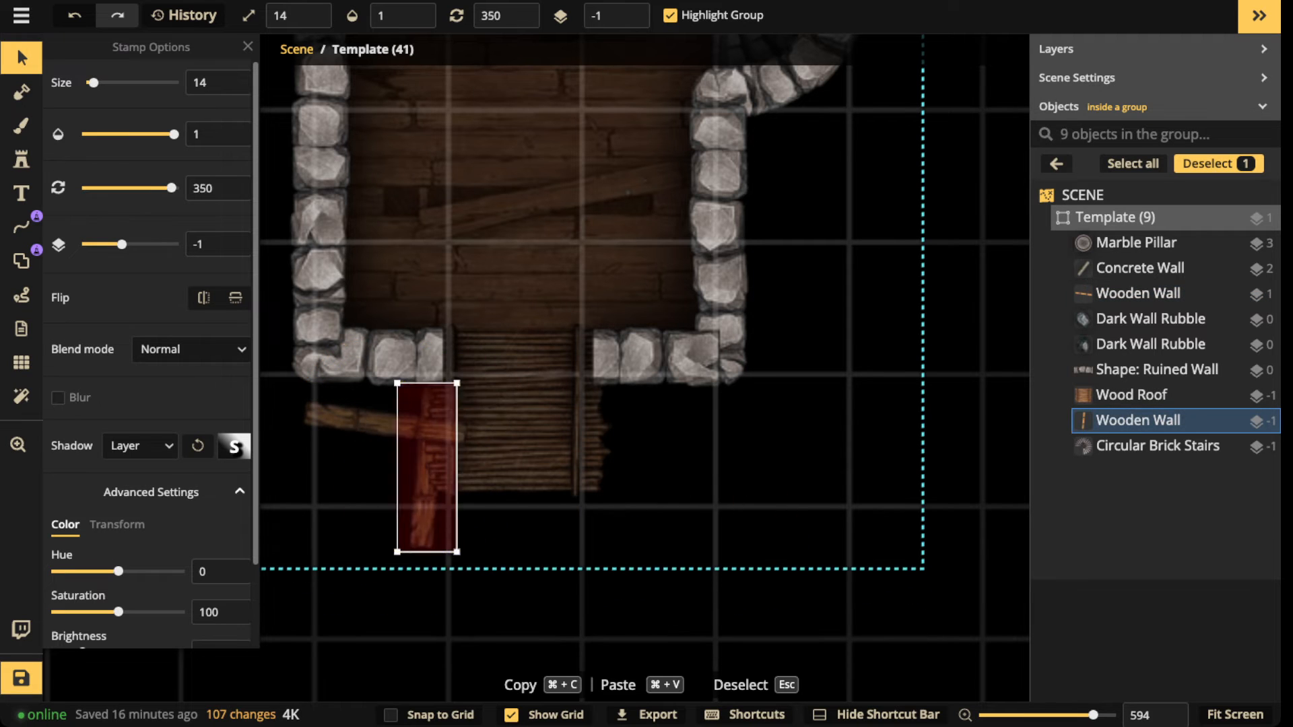
pyautogui.scroll(-4, 427, 467)
pyautogui.click(630, 9)
pyautogui.click(630, 10)
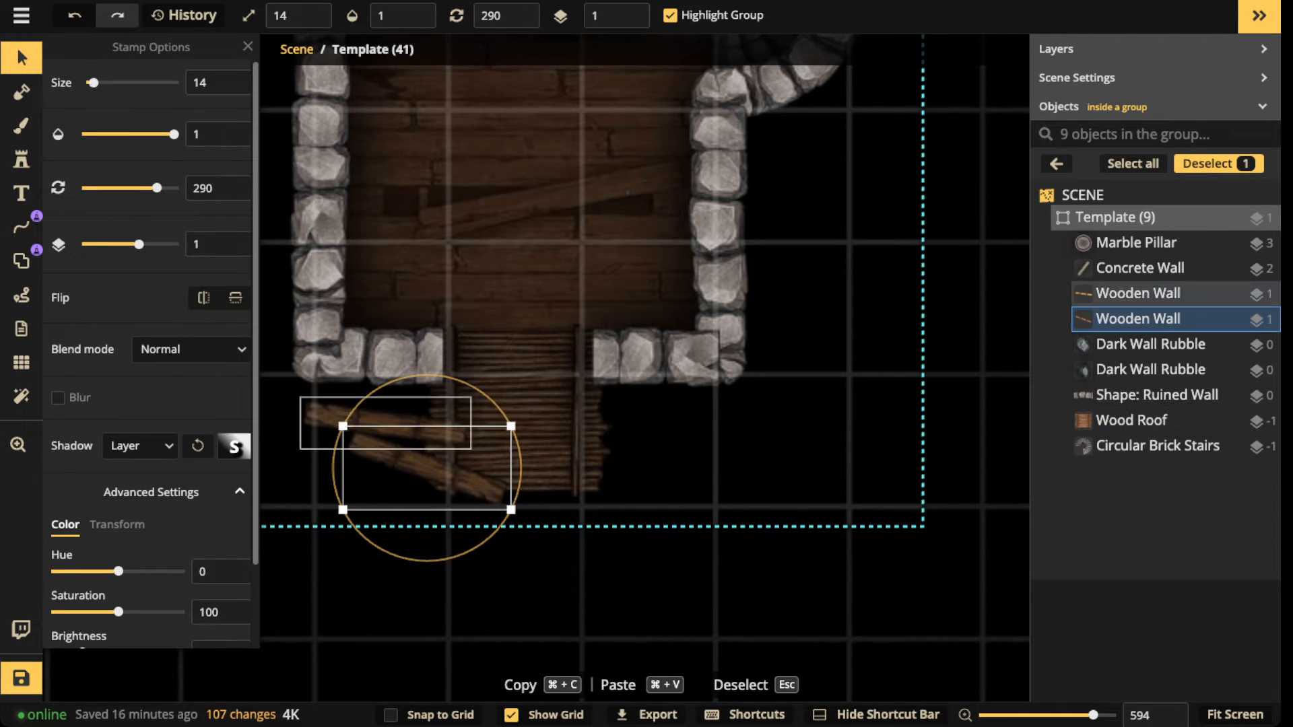
pyautogui.scroll(-3, 427, 466)
pyautogui.moveTo(427, 466); pyautogui.dragTo(381, 459)
pyautogui.scroll(1, 381, 459)
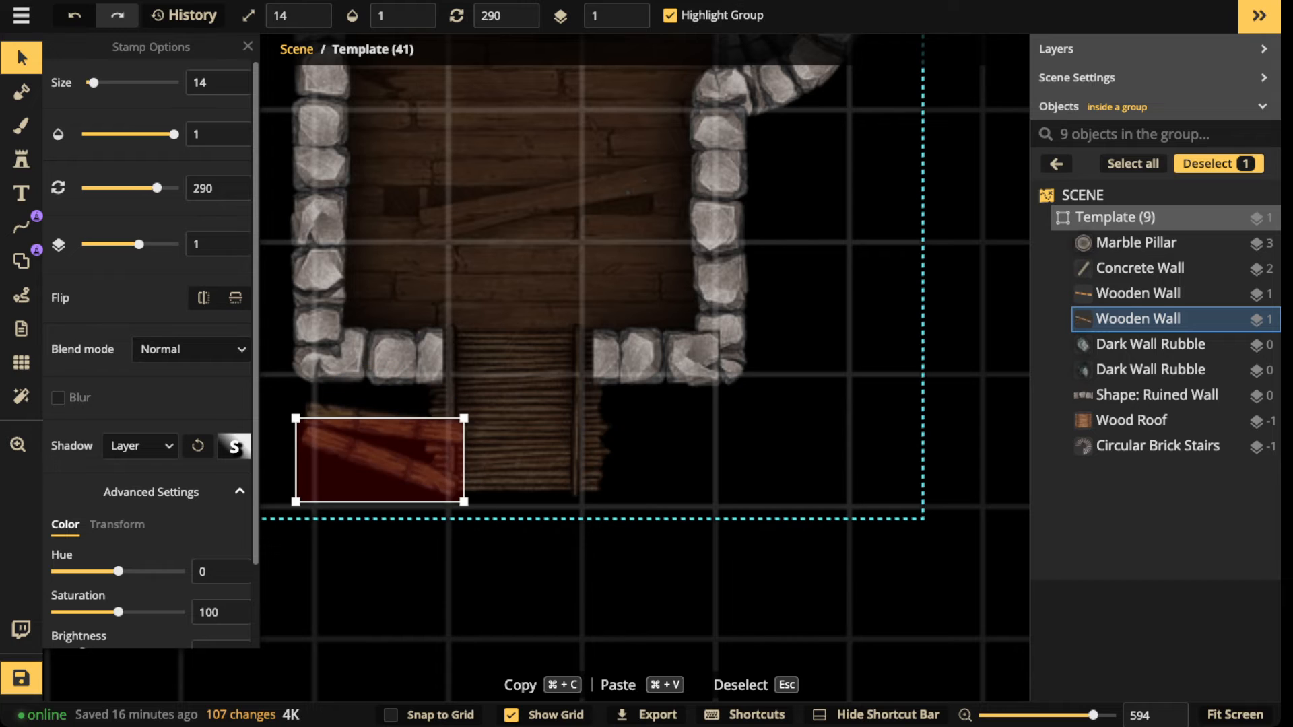
pyautogui.scroll(1, 382, 460)
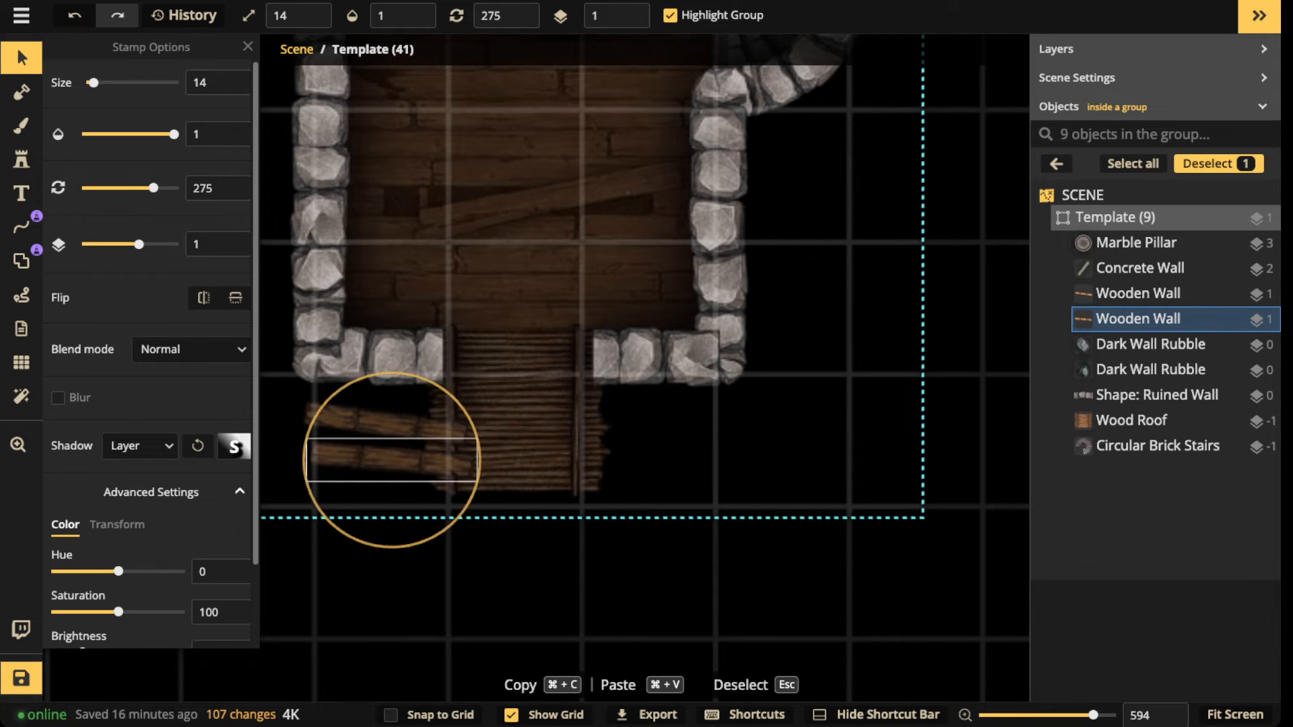
pyautogui.scroll(-1, 389, 460)
# Step: Place a Dark Wall Rubble stamp of size 64, rotated to 143 degrees, over the wall end at the opening's left edge
pyautogui.moveTo(626, 383); pyautogui.dragTo(563, 403)
pyautogui.click(465, 424)
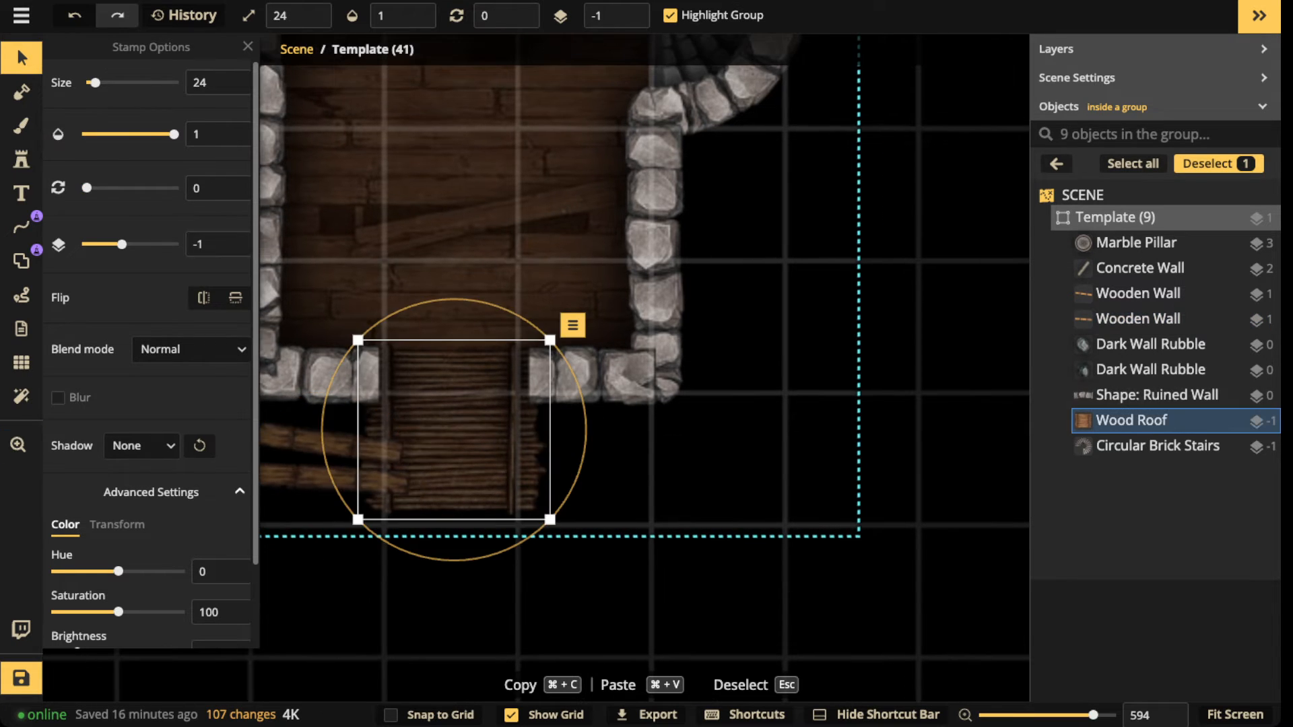
pyautogui.click(21, 161)
pyautogui.scroll(-3, 152, 279)
pyautogui.click(112, 265)
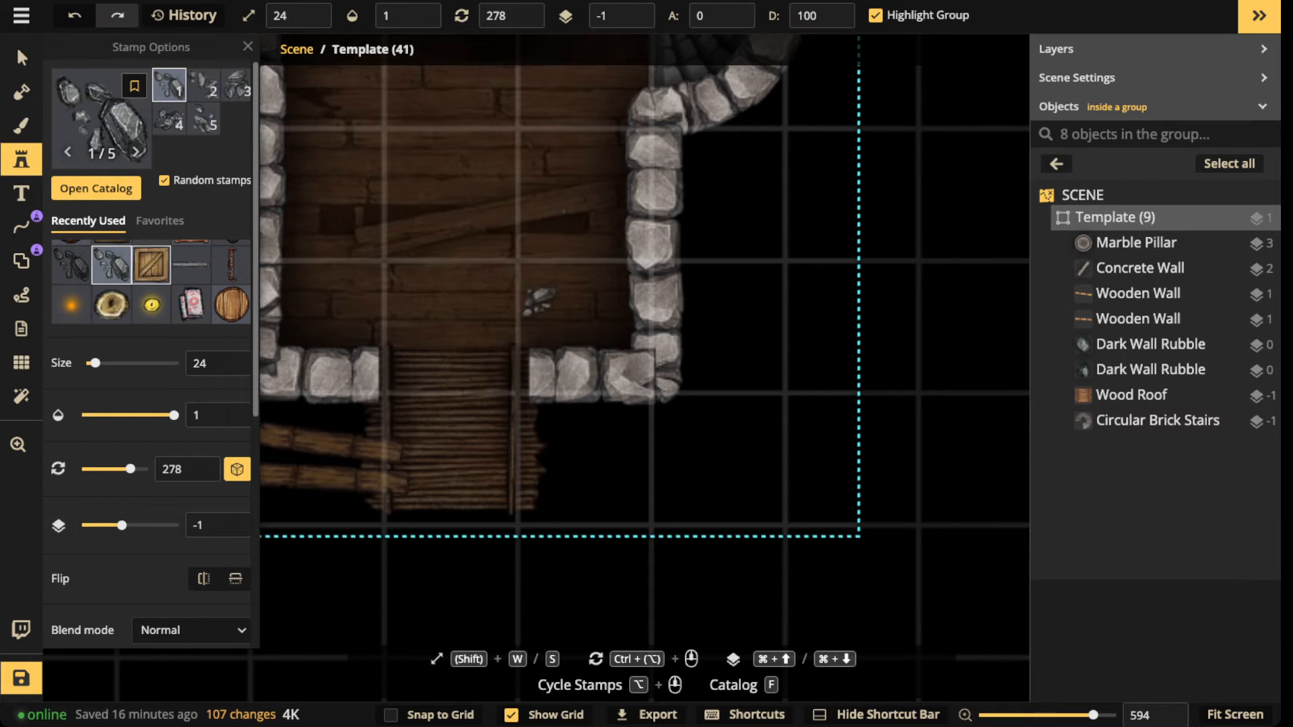
pyautogui.moveTo(419, 371); pyautogui.dragTo(515, 346)
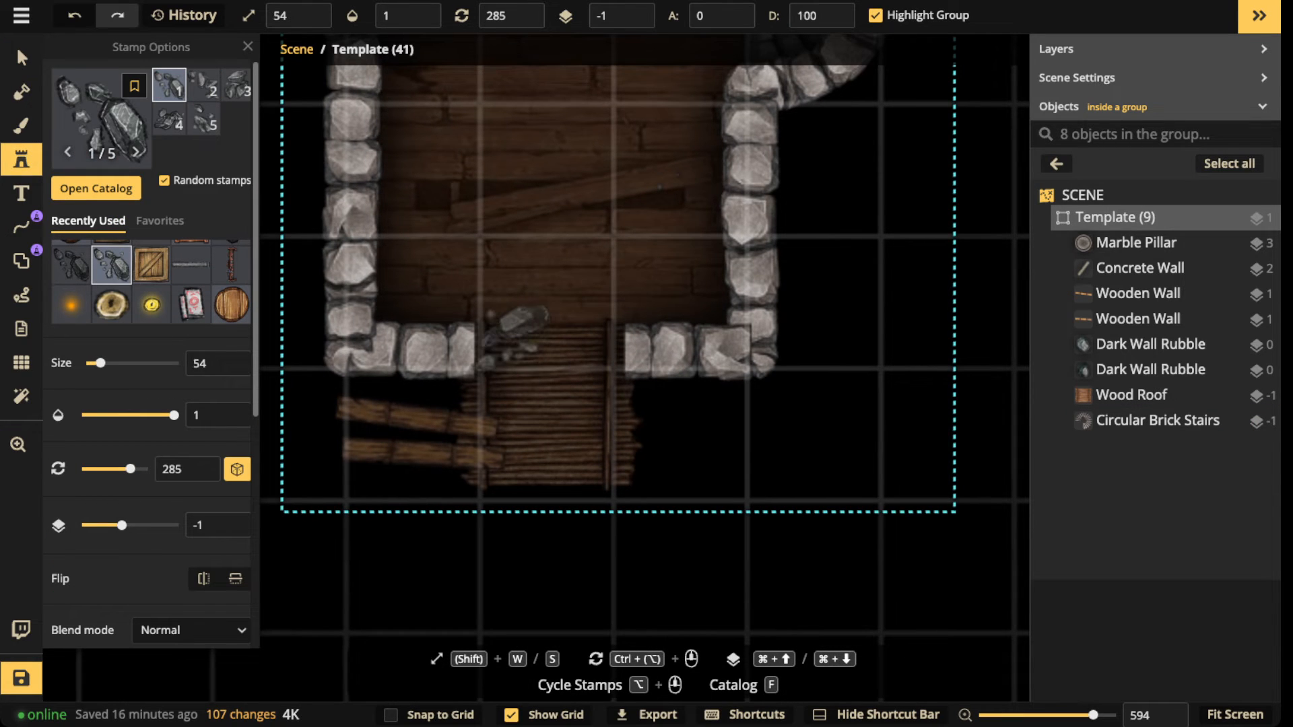
pyautogui.press('w')
pyautogui.scroll(-10, 505, 342)
pyautogui.click(470, 344)
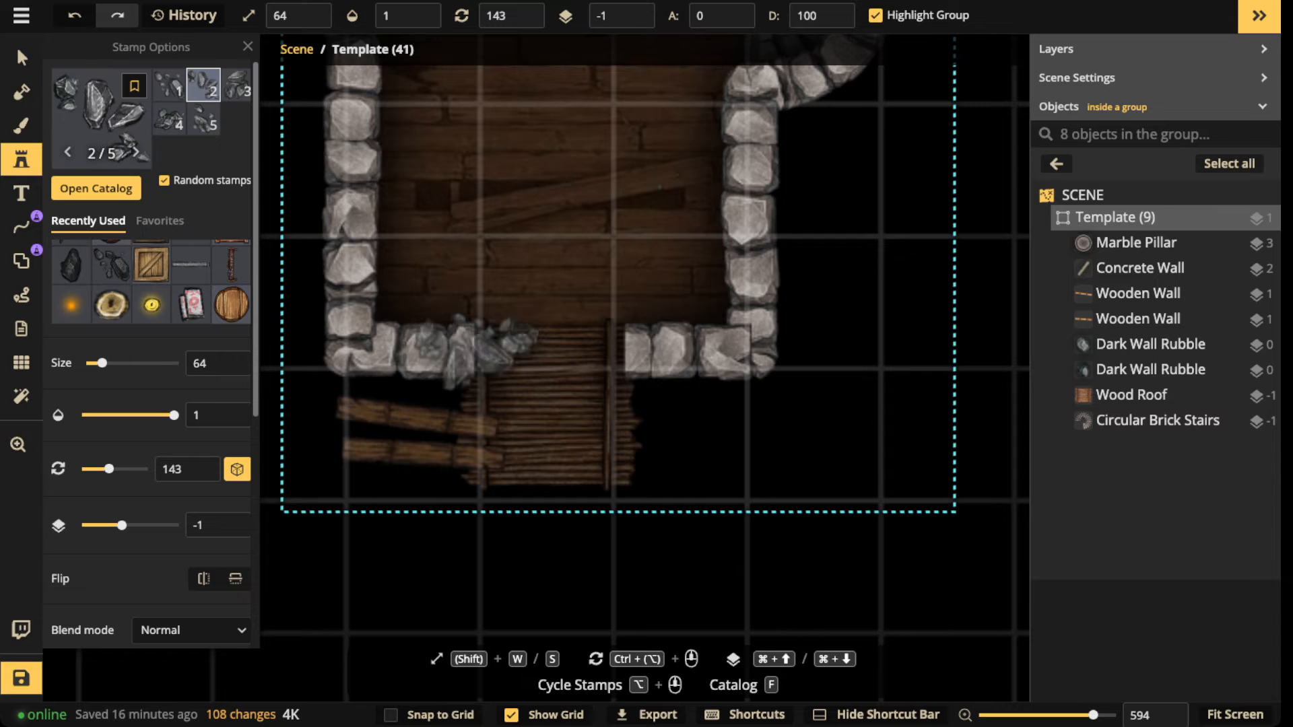
# Step: Raise the new rubble at the opening's left edge to layer 2, above the wall
pyautogui.click(21, 58)
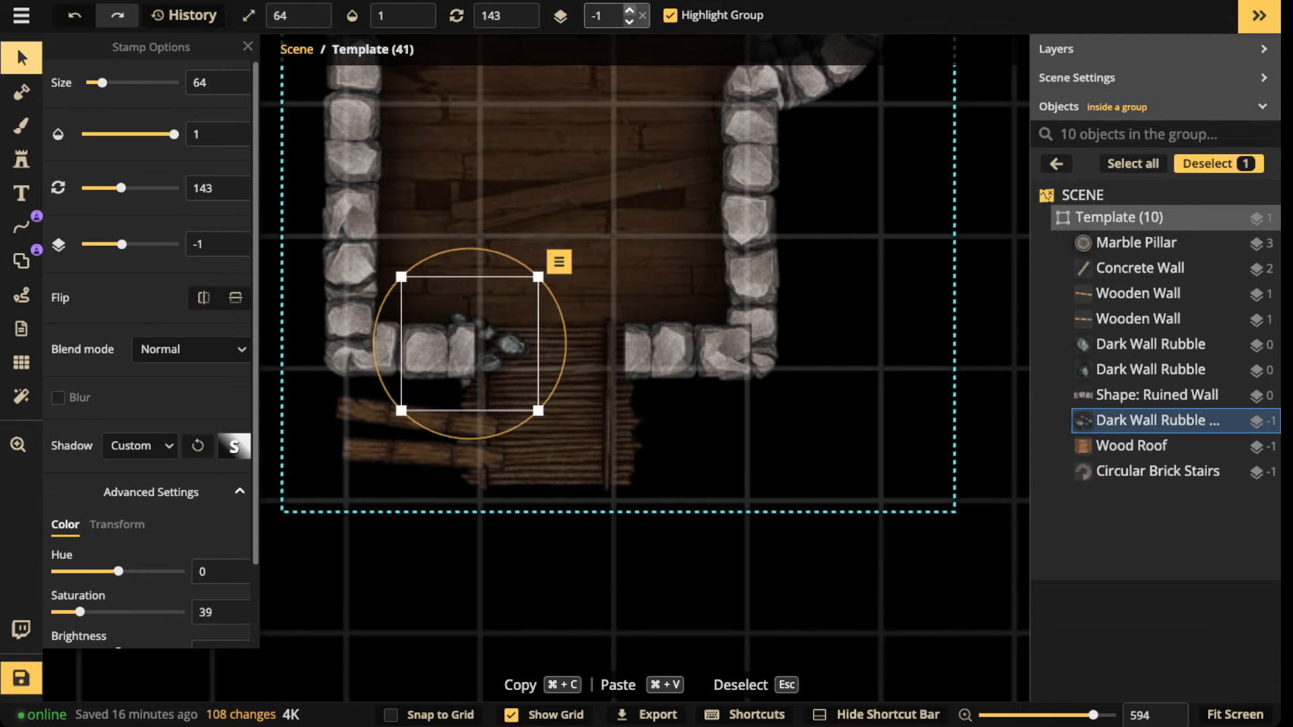
pyautogui.click(630, 10)
pyautogui.click(630, 10)
pyautogui.click(630, 10)
pyautogui.click(22, 126)
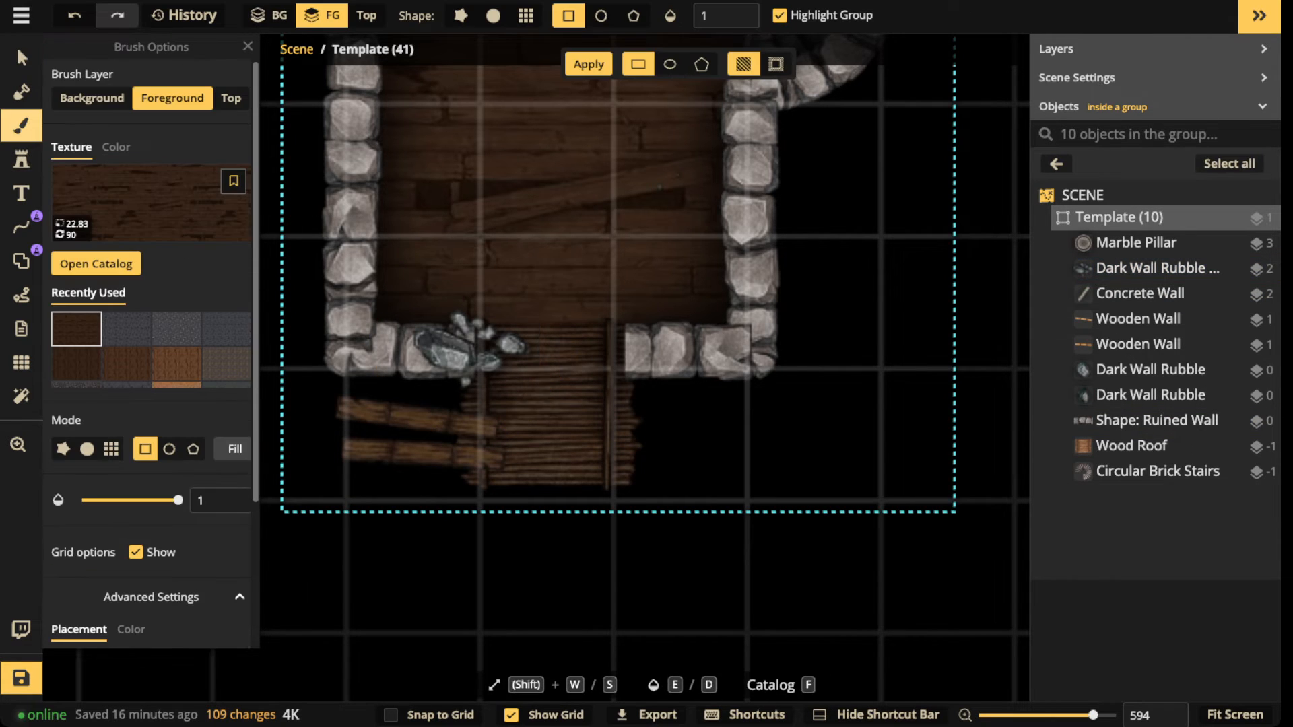
# Step: Place another Dark Wall Rubble of size 64 on the wall end at the opening's right edge and rotate it to 40 degrees
pyautogui.click(22, 159)
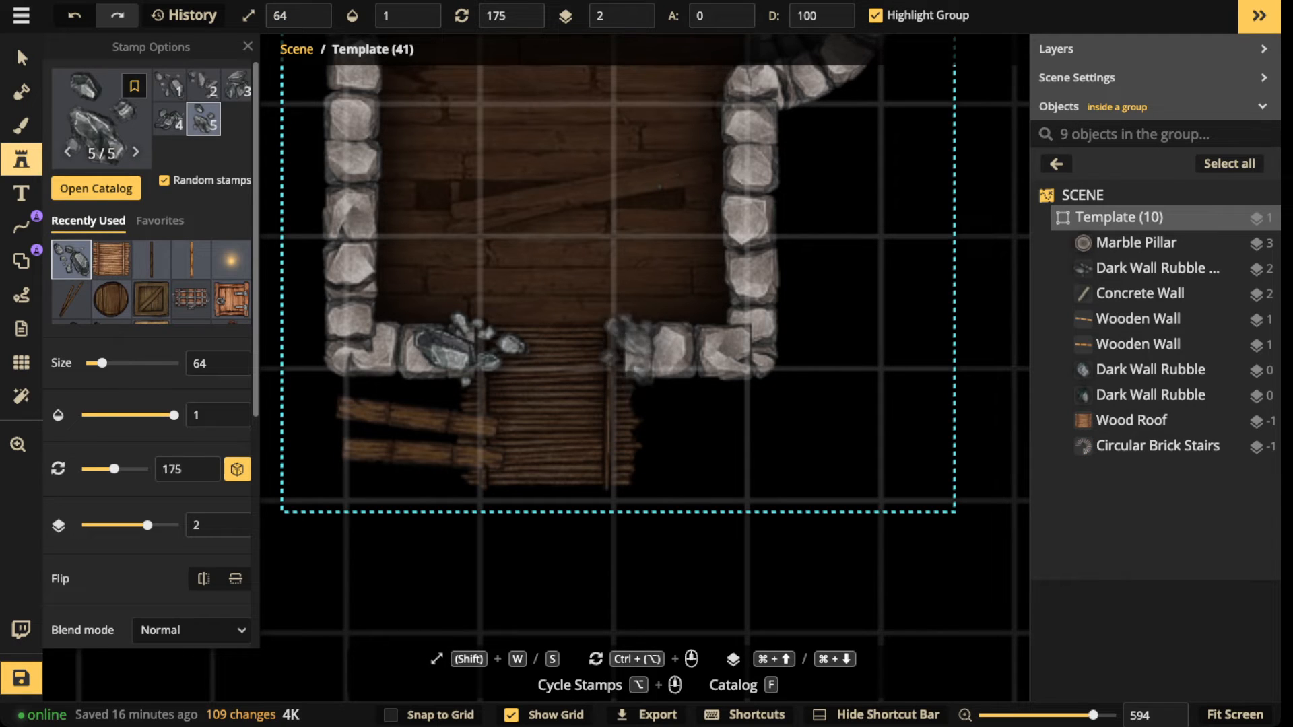
pyautogui.click(621, 340)
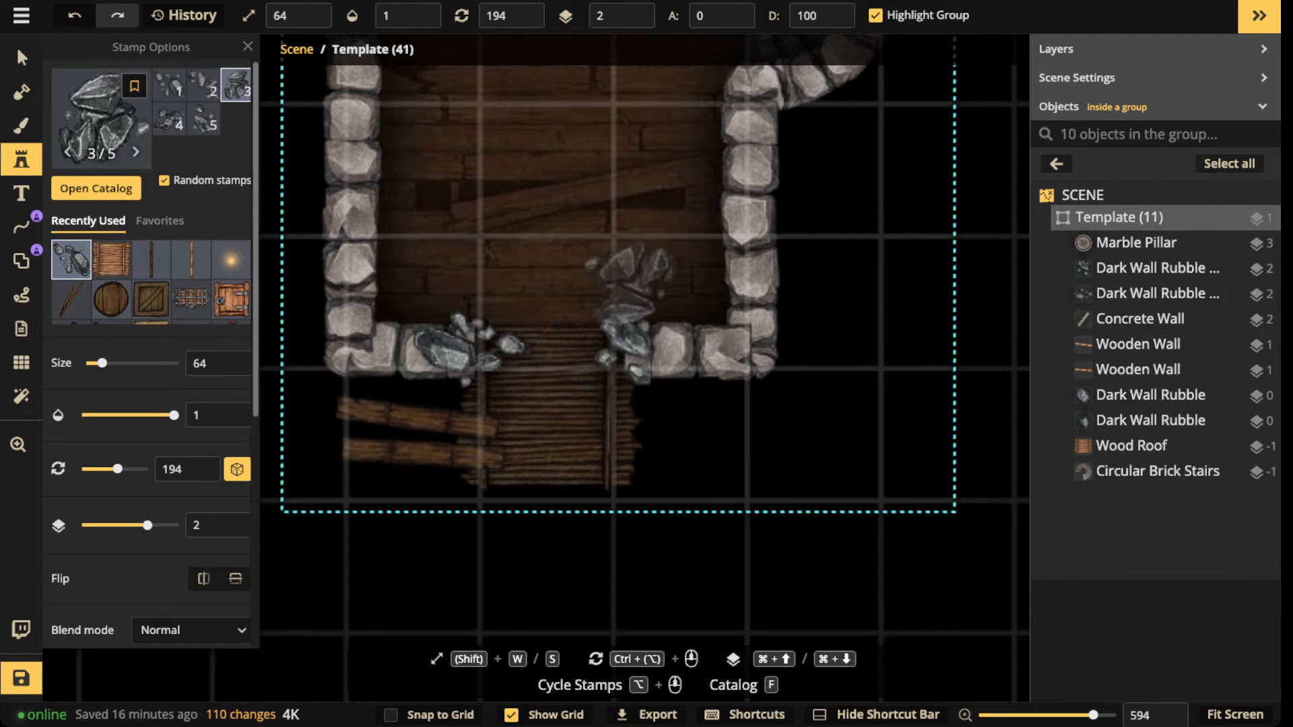
pyautogui.click(21, 58)
pyautogui.click(624, 344)
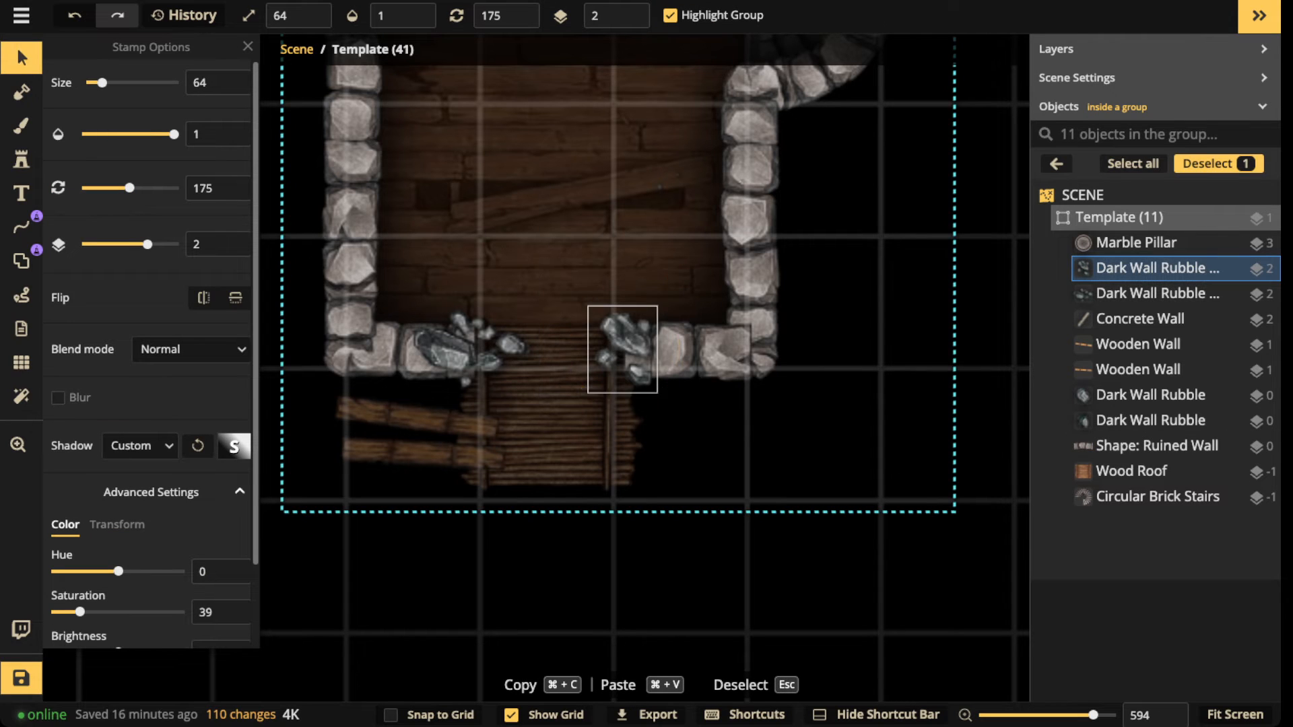
pyautogui.moveTo(129, 188); pyautogui.dragTo(96, 188)
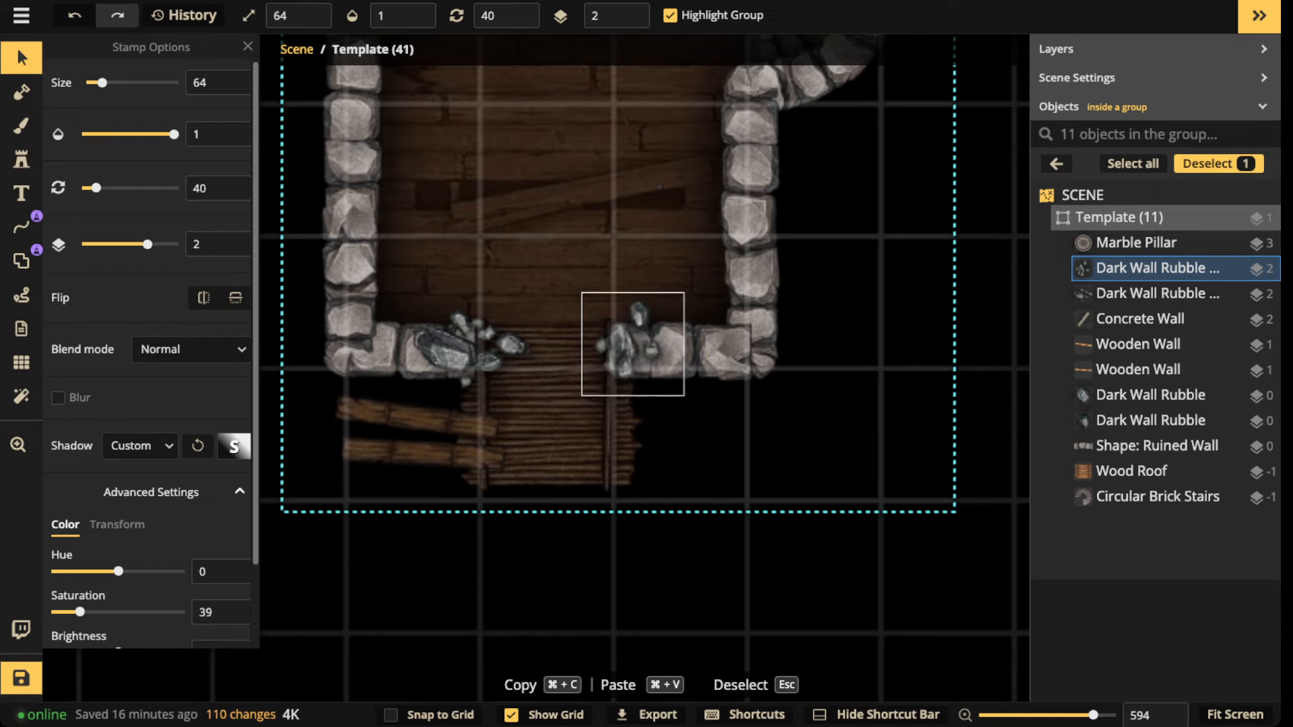
pyautogui.press('Escape')
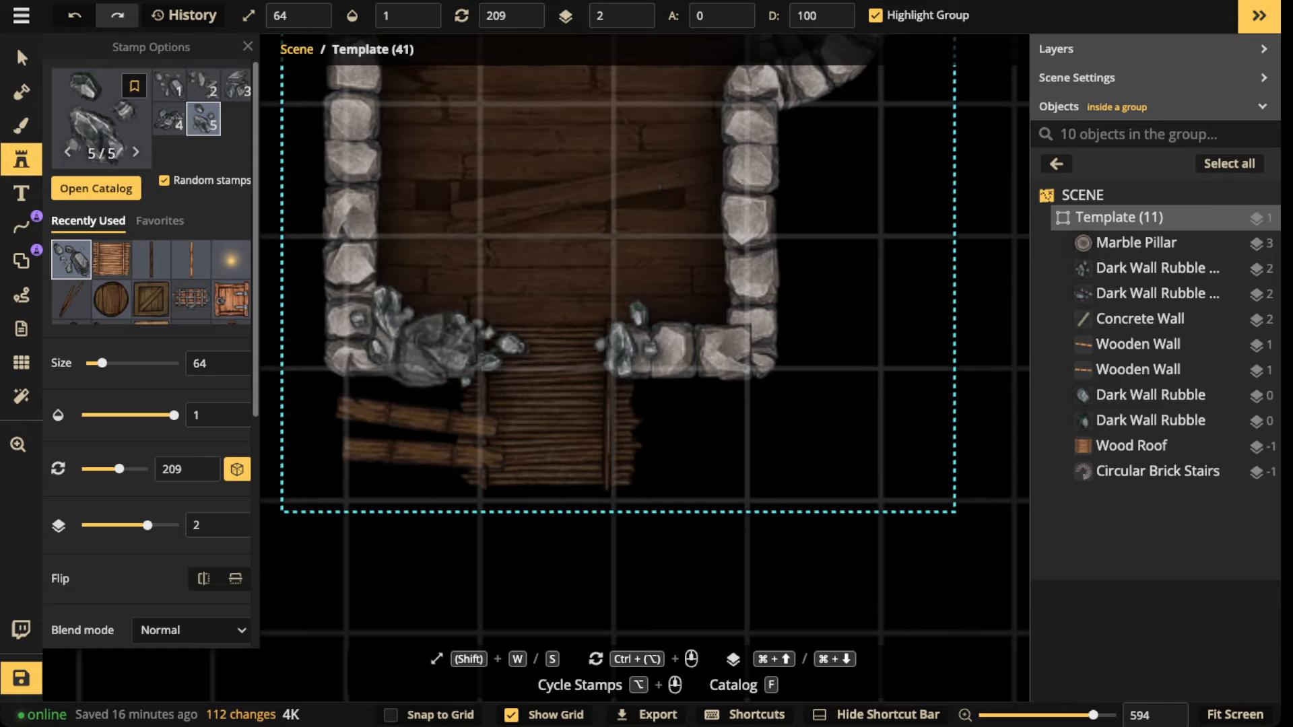
# Step: Place a layer 2 Dark Wall Rubble stamp on the wall left of the opening, plus darker layer 0 rubble inside both opening edges
pyautogui.click(391, 313)
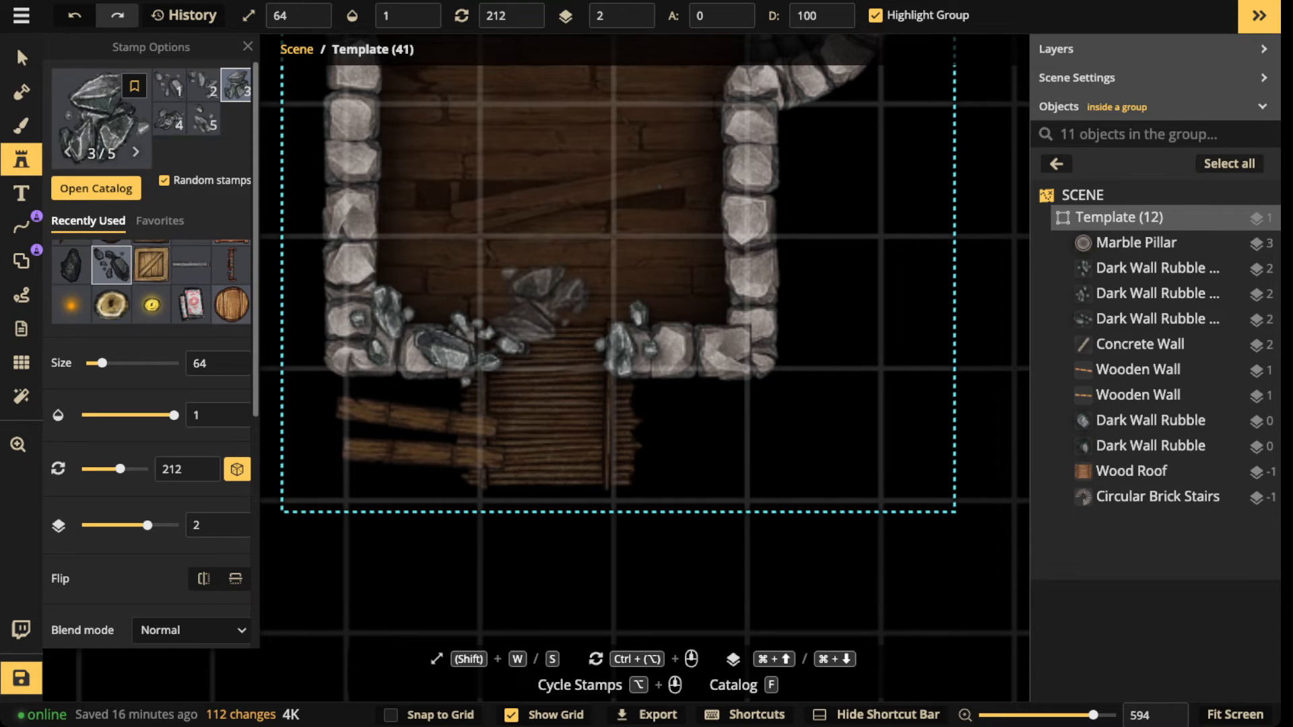
pyautogui.click(111, 264)
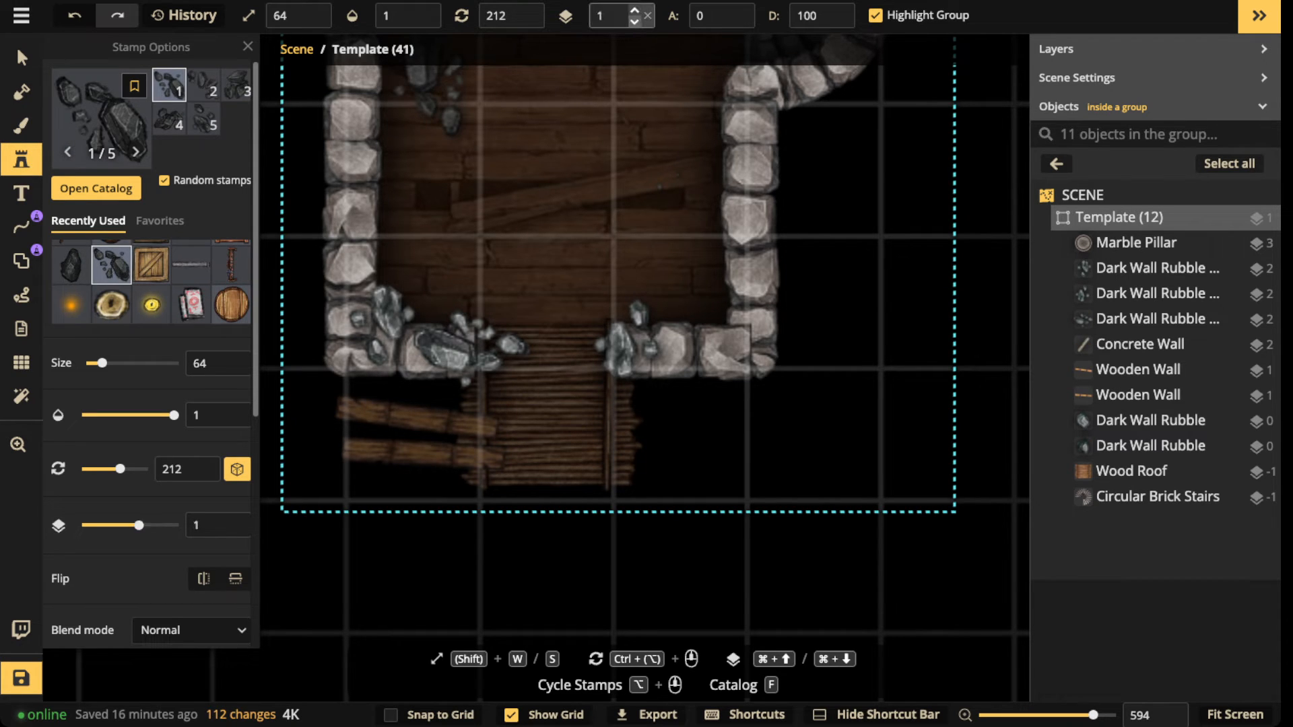
pyautogui.click(634, 21)
pyautogui.scroll(-3, 499, 320)
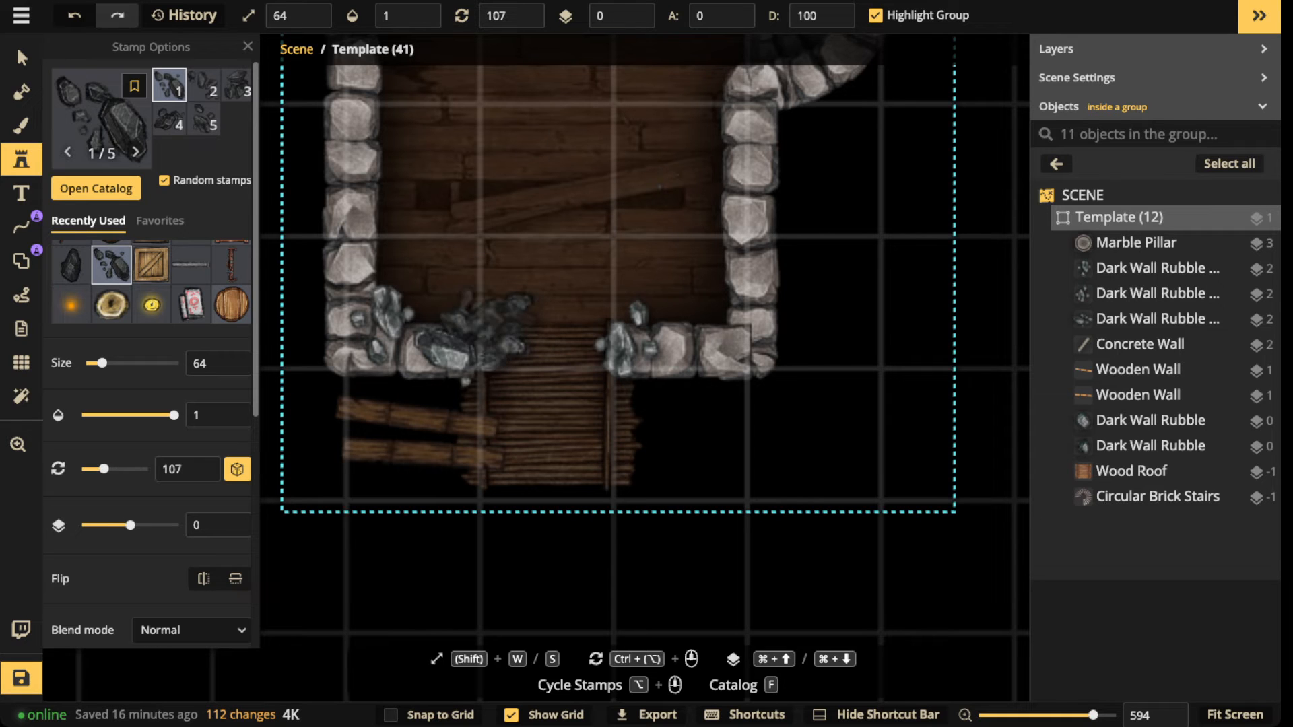
pyautogui.click(478, 333)
pyautogui.click(656, 326)
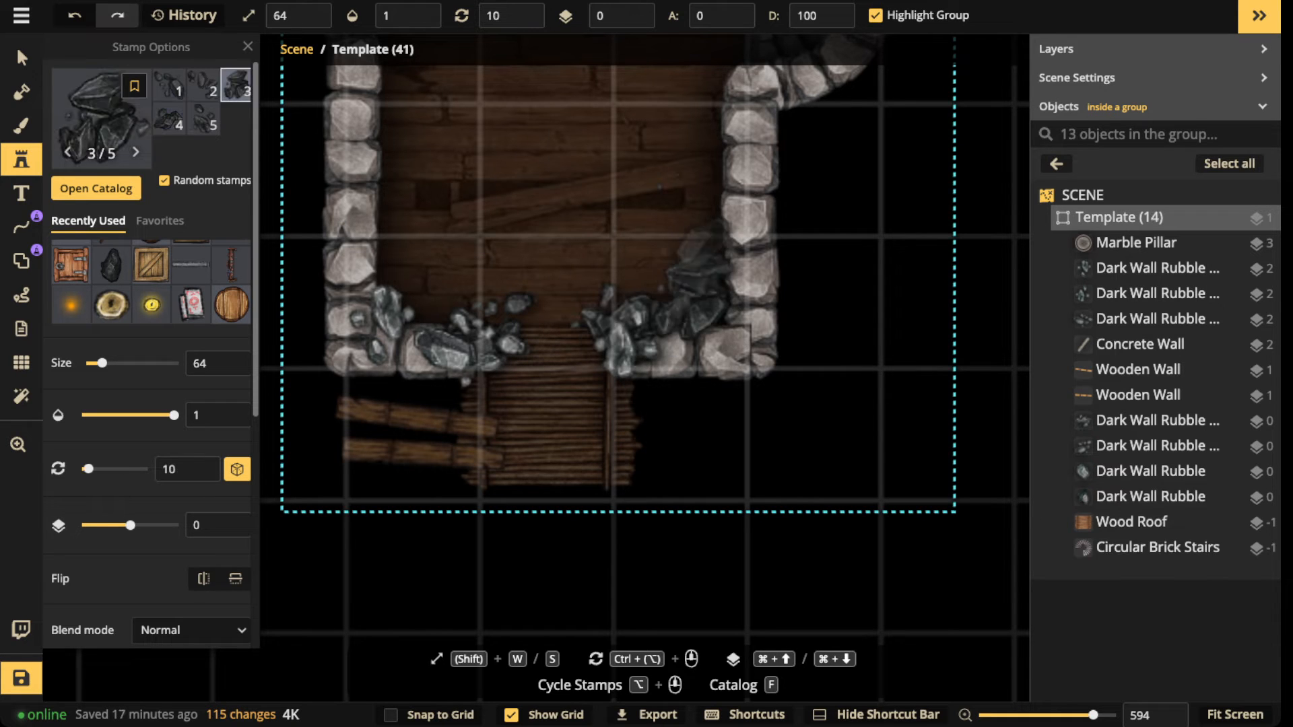
# Step: Place two size 64 Dark Wall Rubble stamps in the lower right corner and along the right wall, and lower both to layer -1
pyautogui.click(697, 290)
pyautogui.click(713, 225)
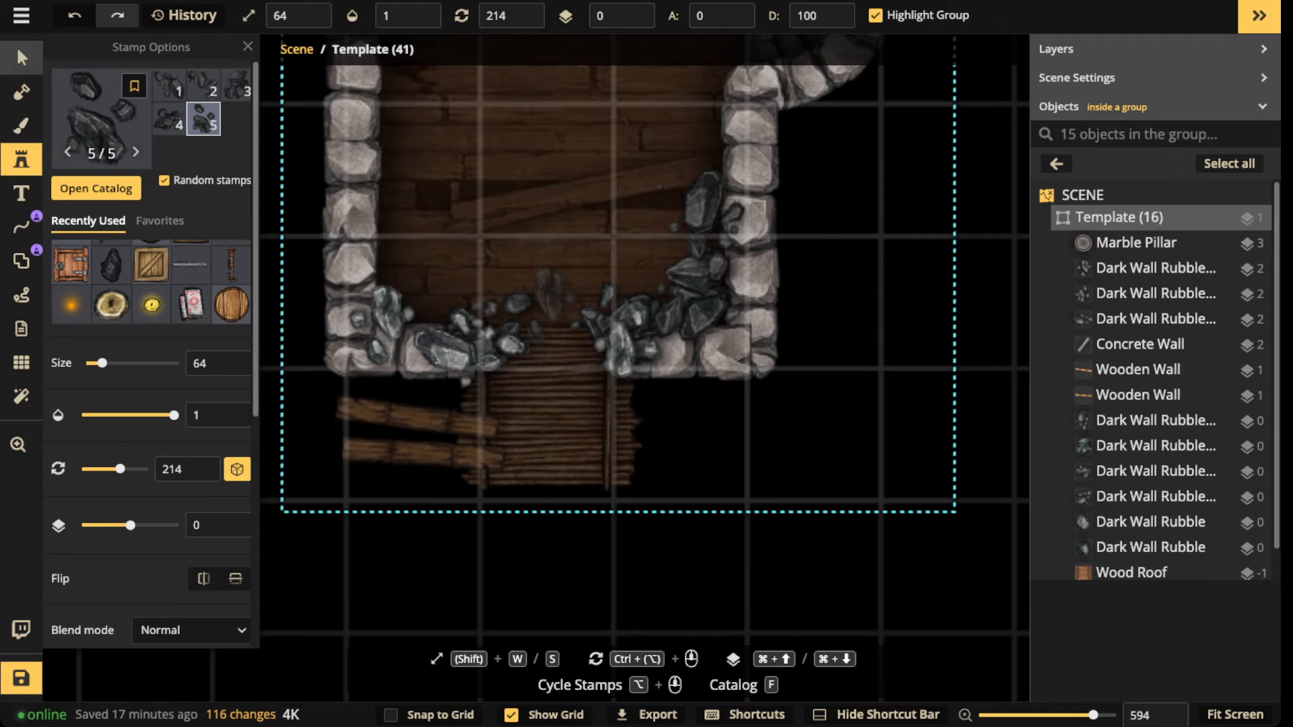
pyautogui.click(22, 58)
pyautogui.click(706, 205)
pyautogui.keyDown('shift'); pyautogui.click(694, 287); pyautogui.keyUp('shift')
pyautogui.click(629, 21)
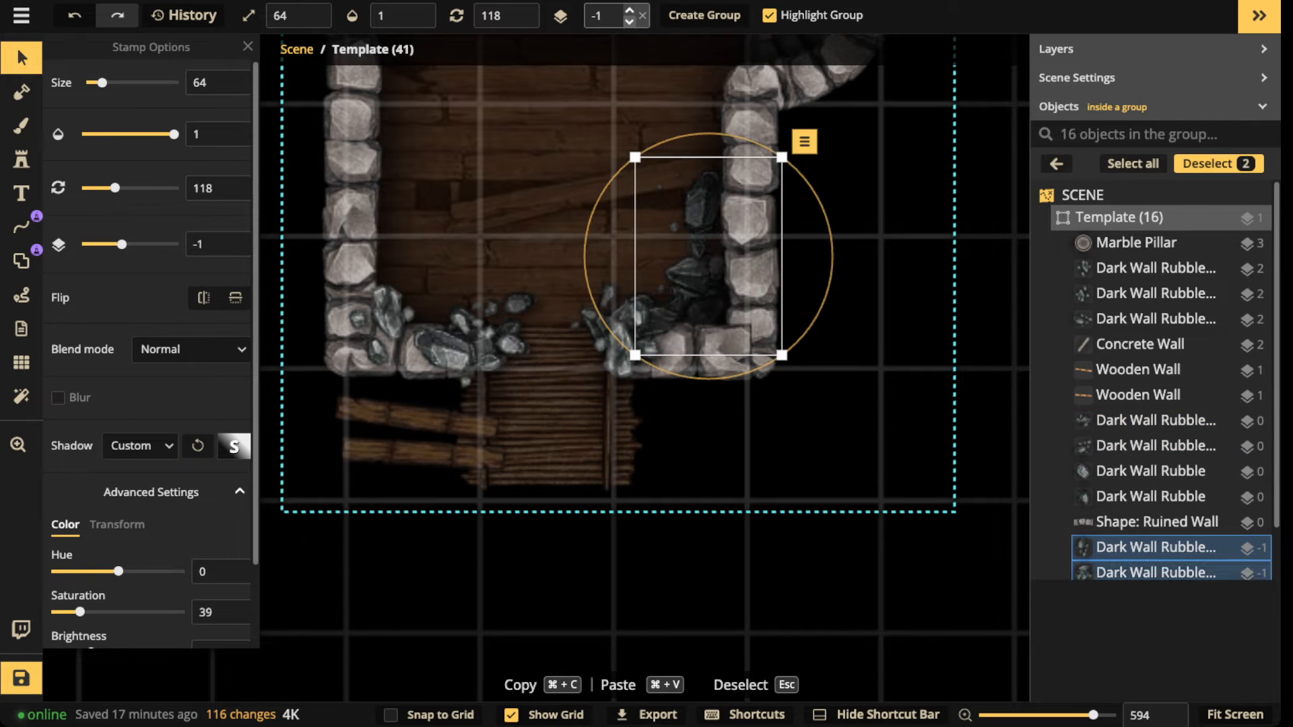
pyautogui.click(385, 316)
pyautogui.press('Escape')
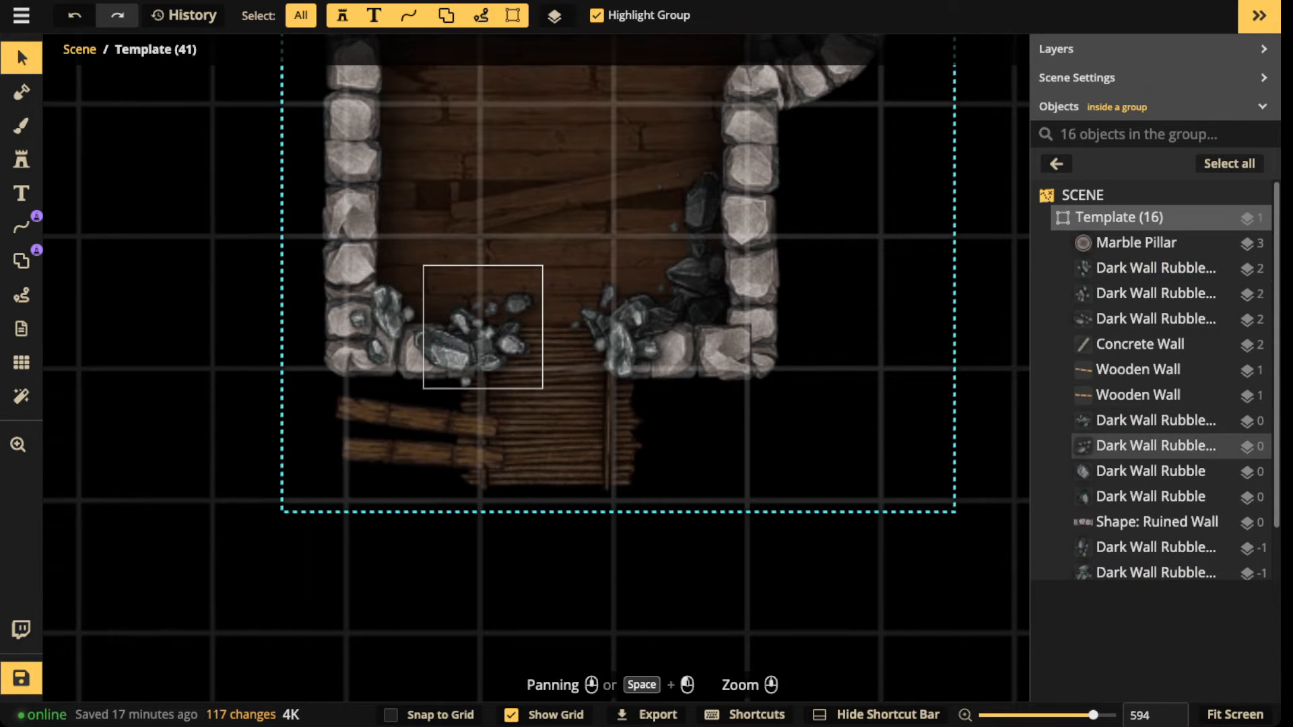
# Step: Place dark rubble stamps of size 64 on layer -1 along the inside of the room's left wall
pyautogui.scroll(-1, 505, 281)
pyautogui.click(676, 289)
pyautogui.click(21, 160)
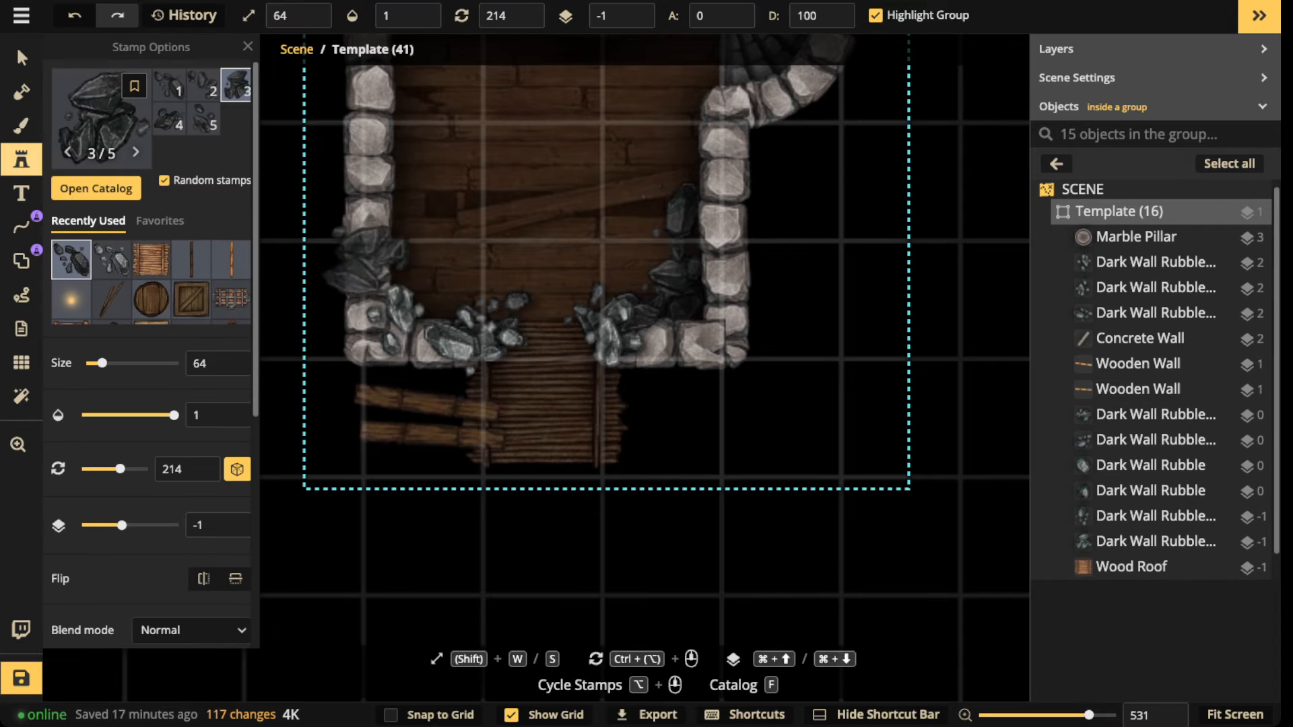
pyautogui.click(405, 223)
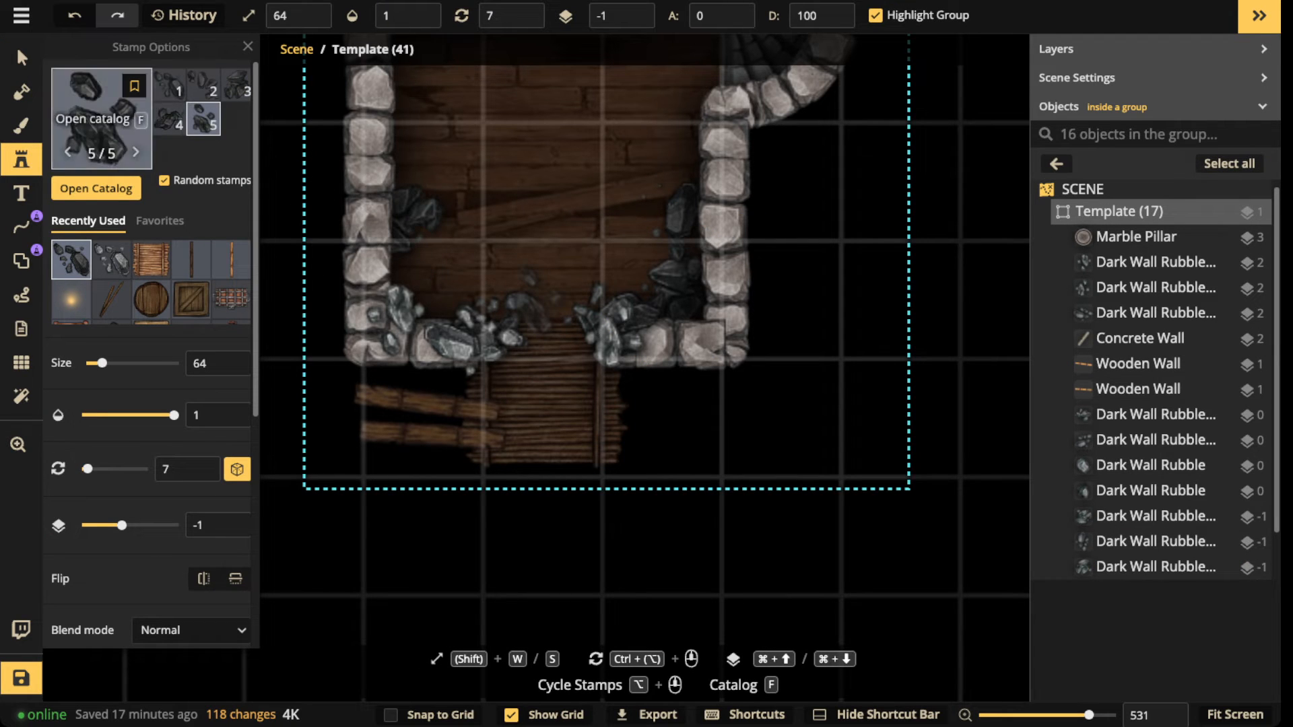
pyautogui.click(425, 247)
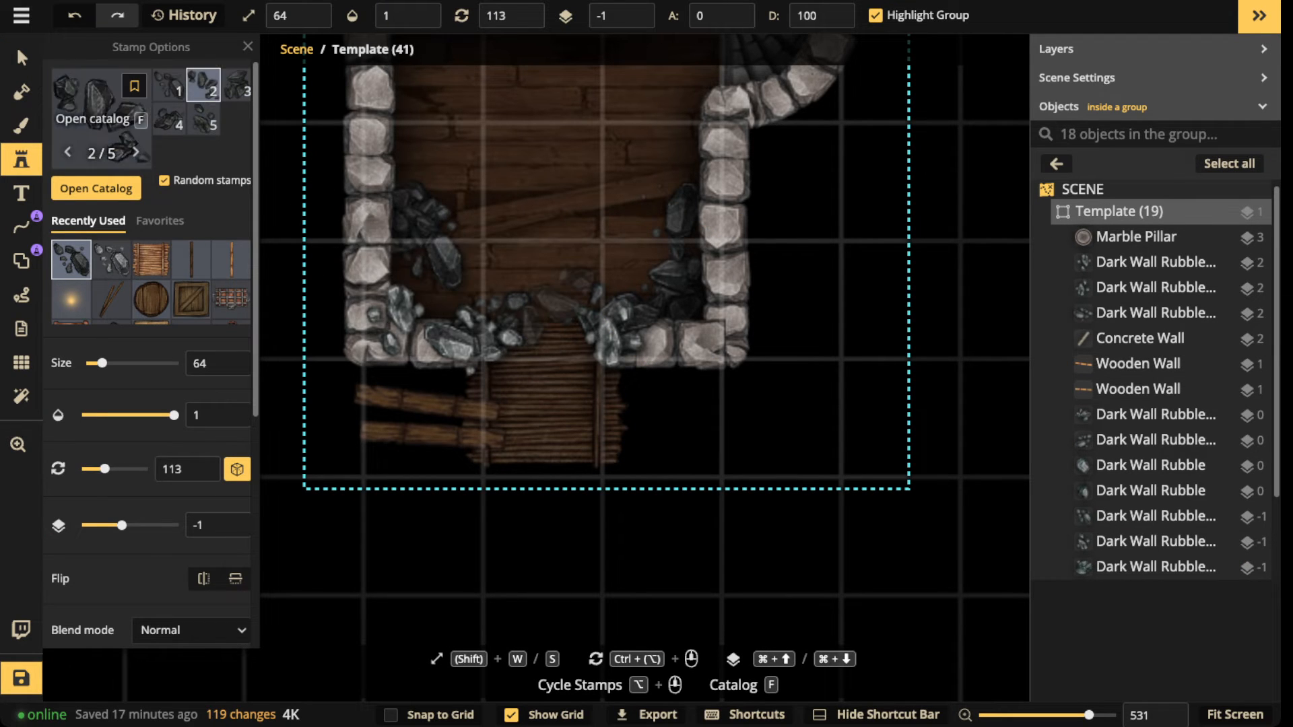
# Step: Delete one Dark Wall Rubble stamp beside the west wall and move the neighbouring one down toward the south-west corner
pyautogui.click(22, 58)
pyautogui.press('Delete')
pyautogui.moveTo(406, 223); pyautogui.dragTo(427, 297)
pyautogui.scroll(3, 417, 237)
pyautogui.scroll(-3, 402, 207)
pyautogui.press('Escape')
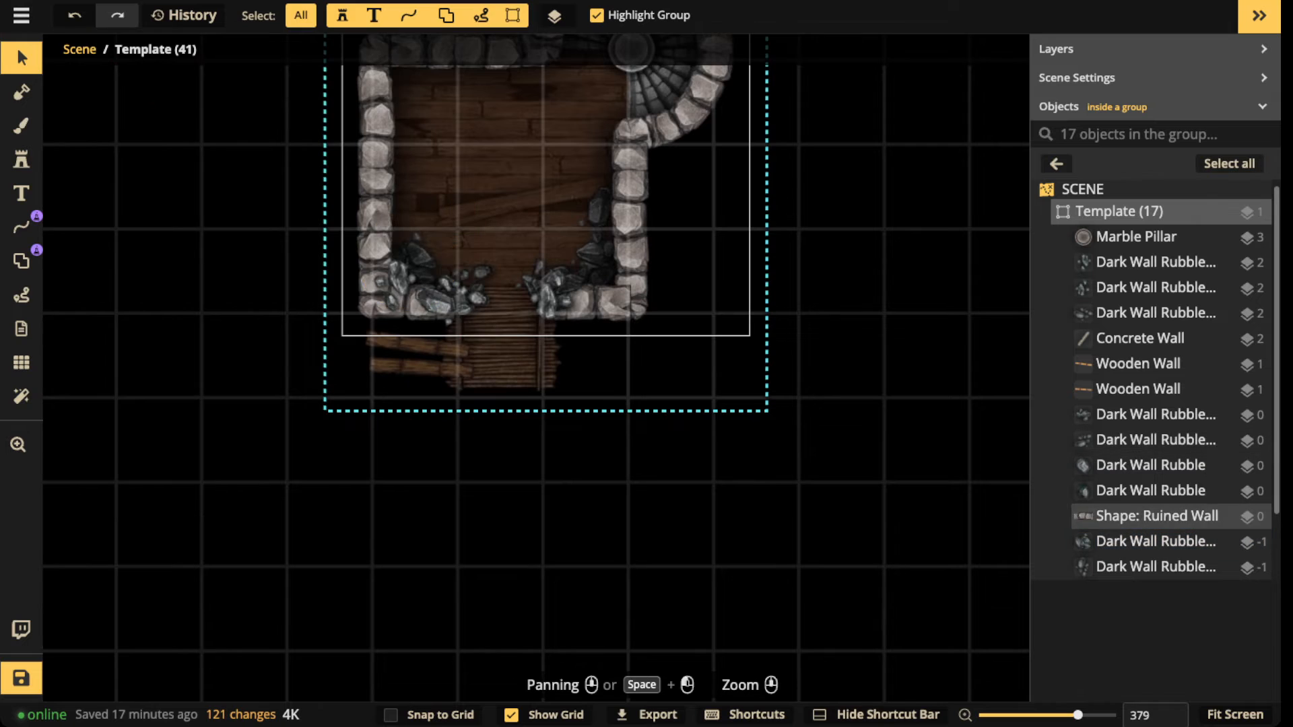
# Step: Add a portal to the lower east section of the Ruined Wall shape to open a gap there
pyautogui.moveTo(410, 242); pyautogui.dragTo(483, 307)
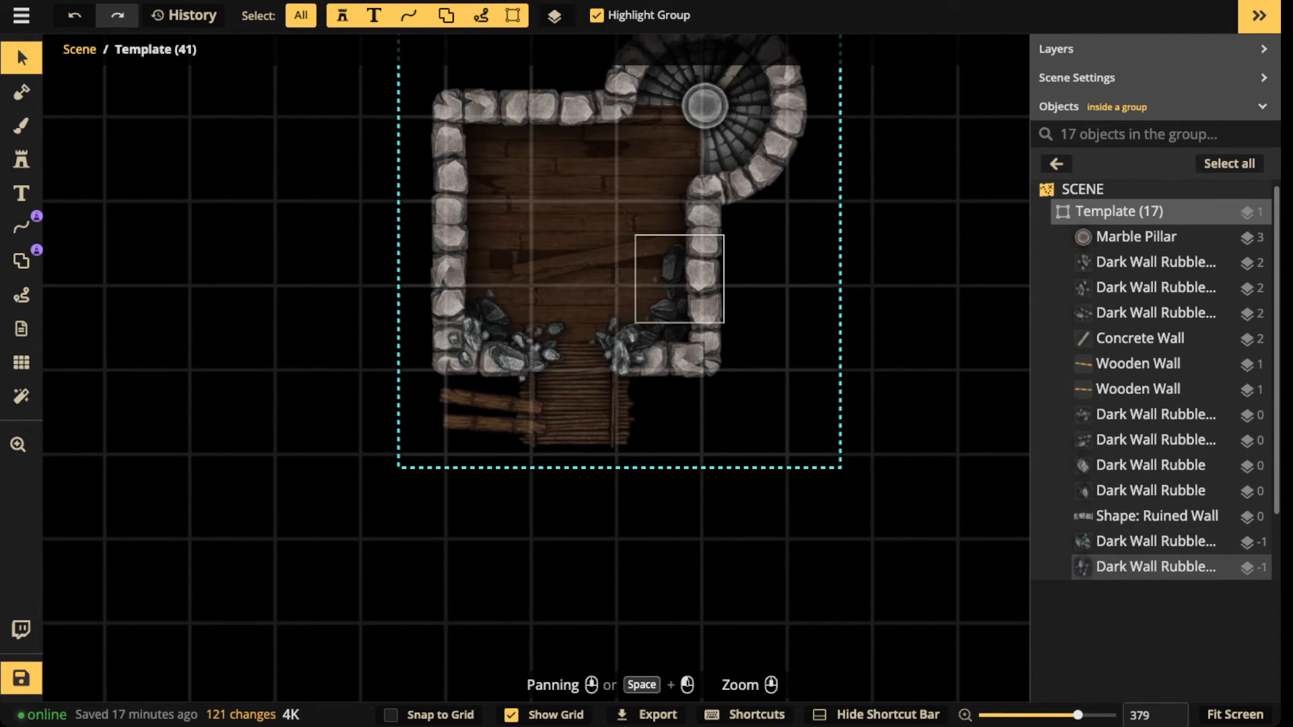
pyautogui.click(1156, 516)
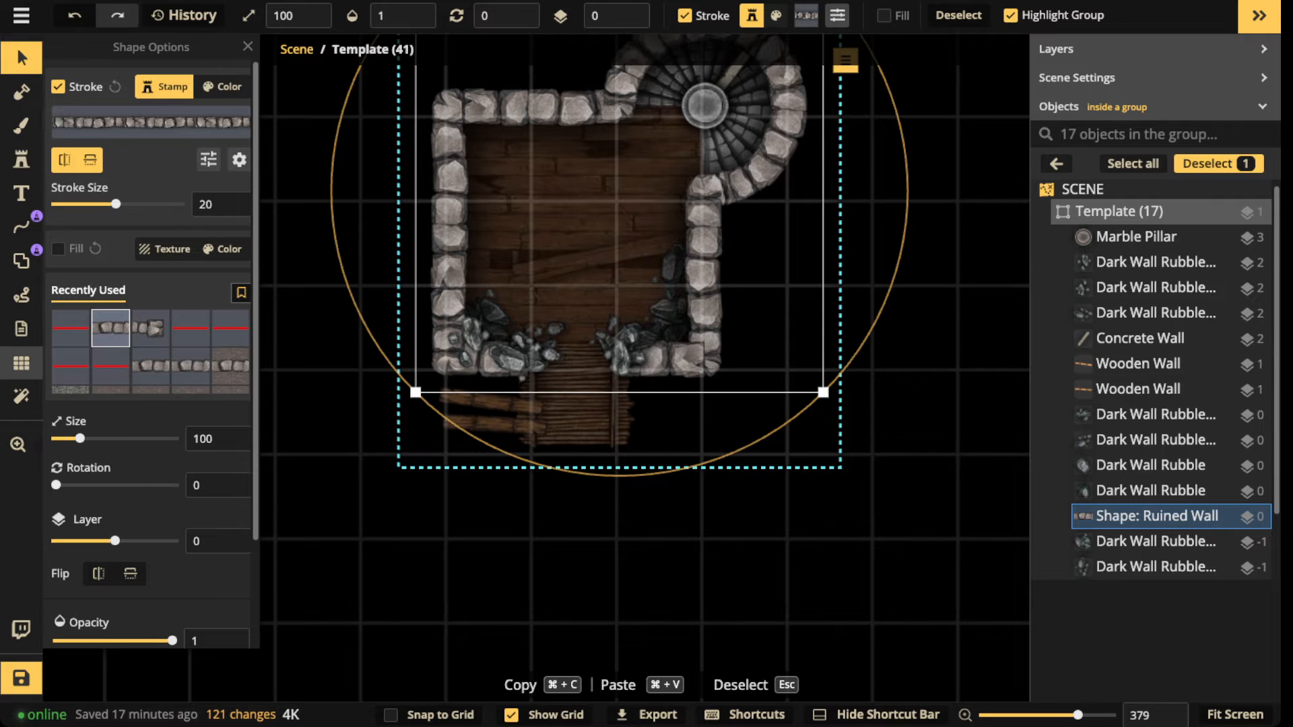
pyautogui.click(21, 363)
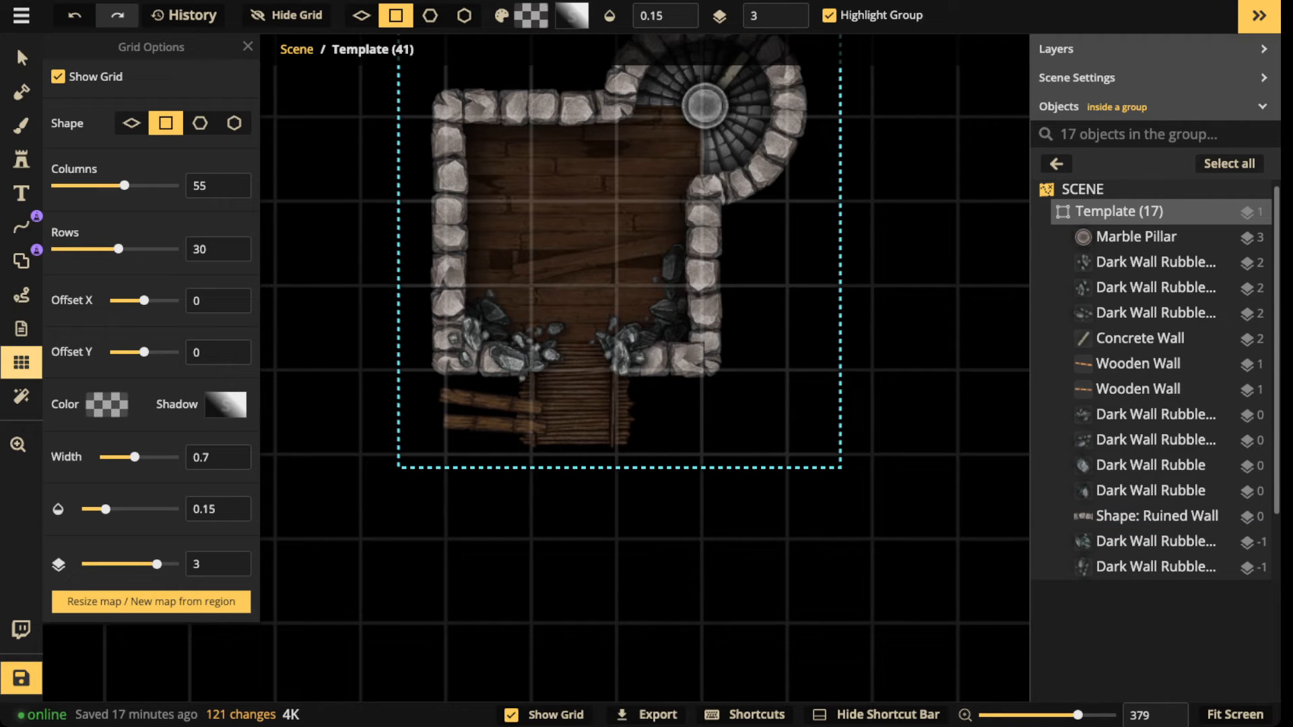
pyautogui.click(22, 261)
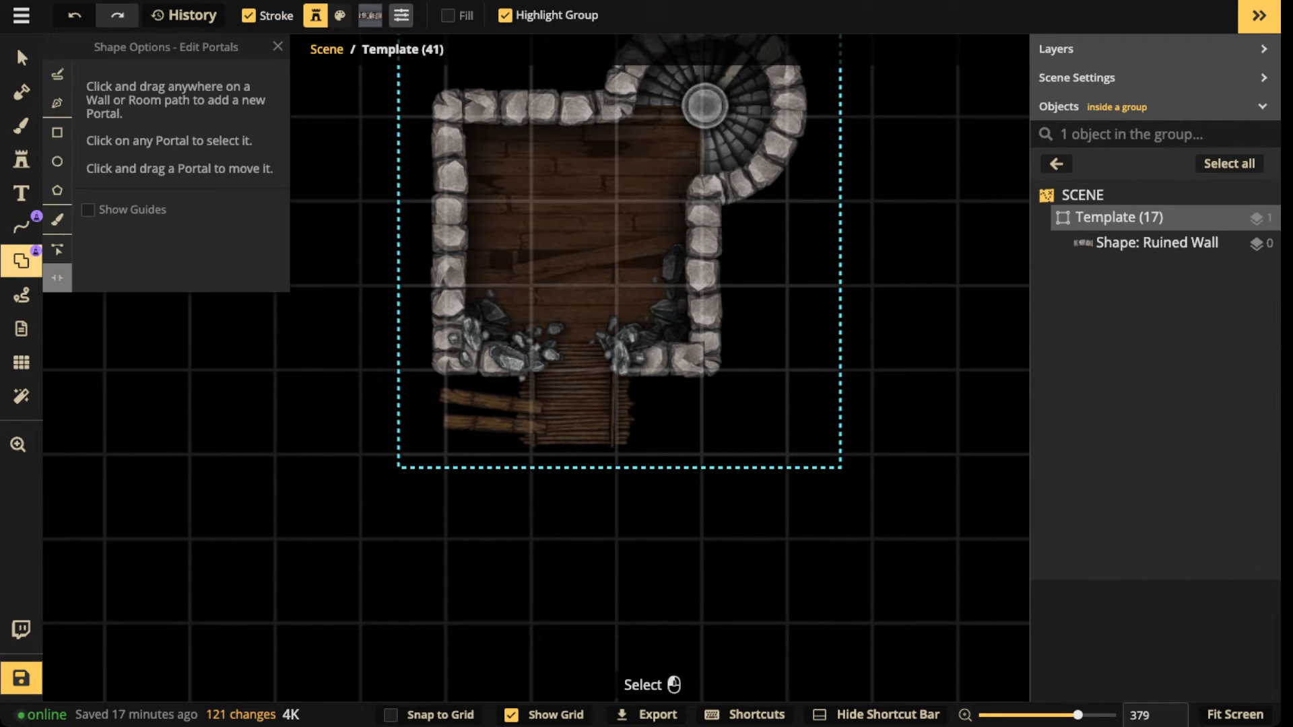
pyautogui.click(705, 276)
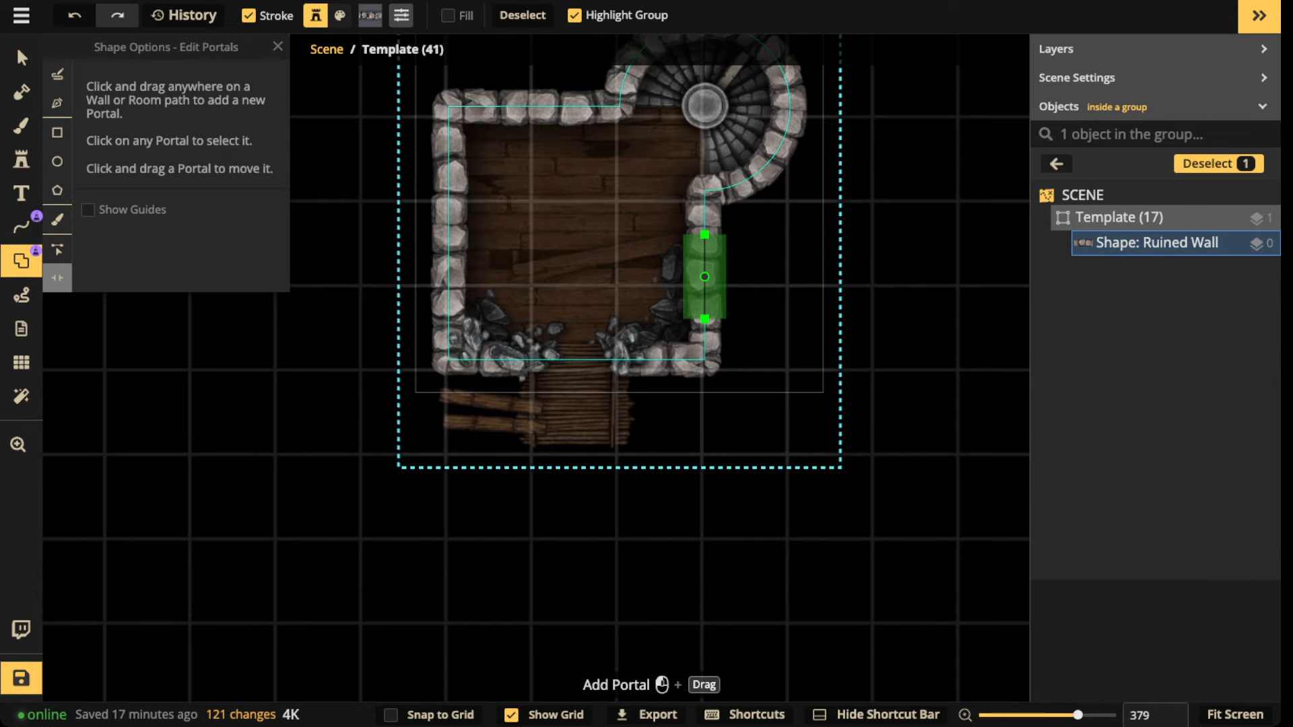
pyautogui.click(704, 276)
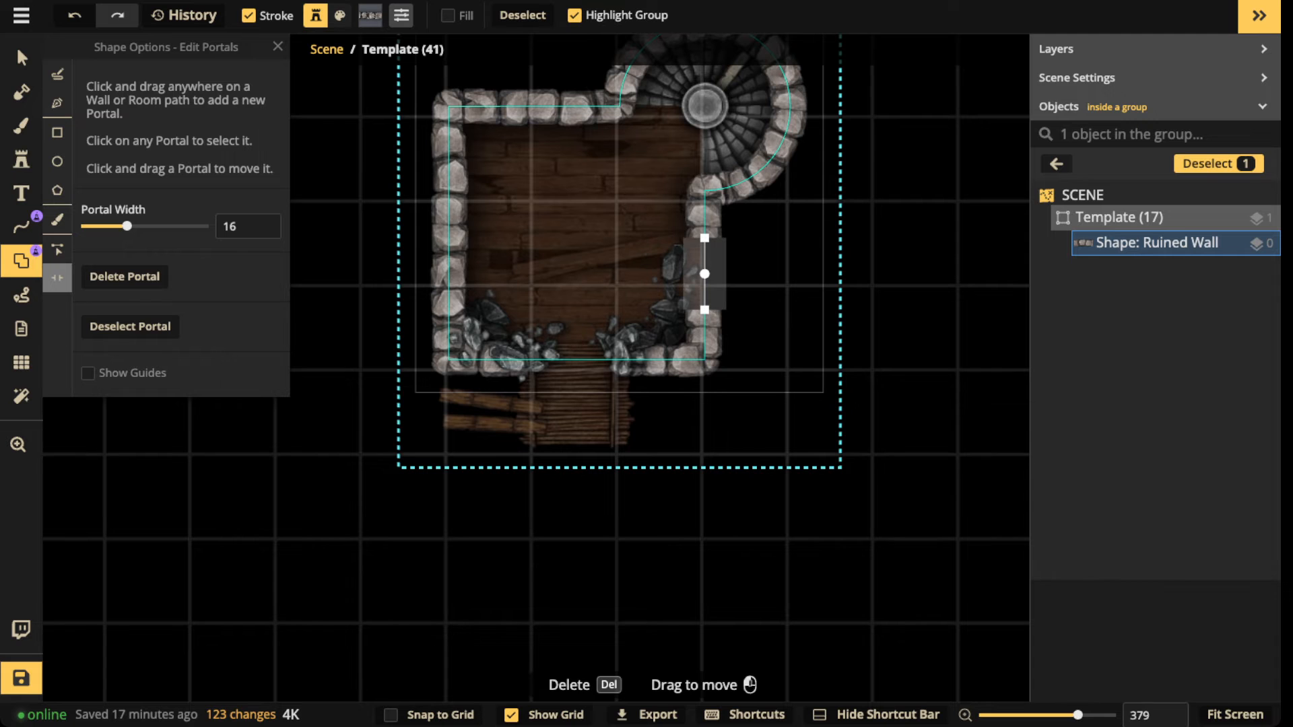
pyautogui.click(622, 260)
# Step: Stamp Dark Wall Rubble on layer 1 over the wall ends on both sides of the east opening
pyautogui.scroll(-2, 623, 260)
pyautogui.moveTo(622, 260); pyautogui.dragTo(567, 259)
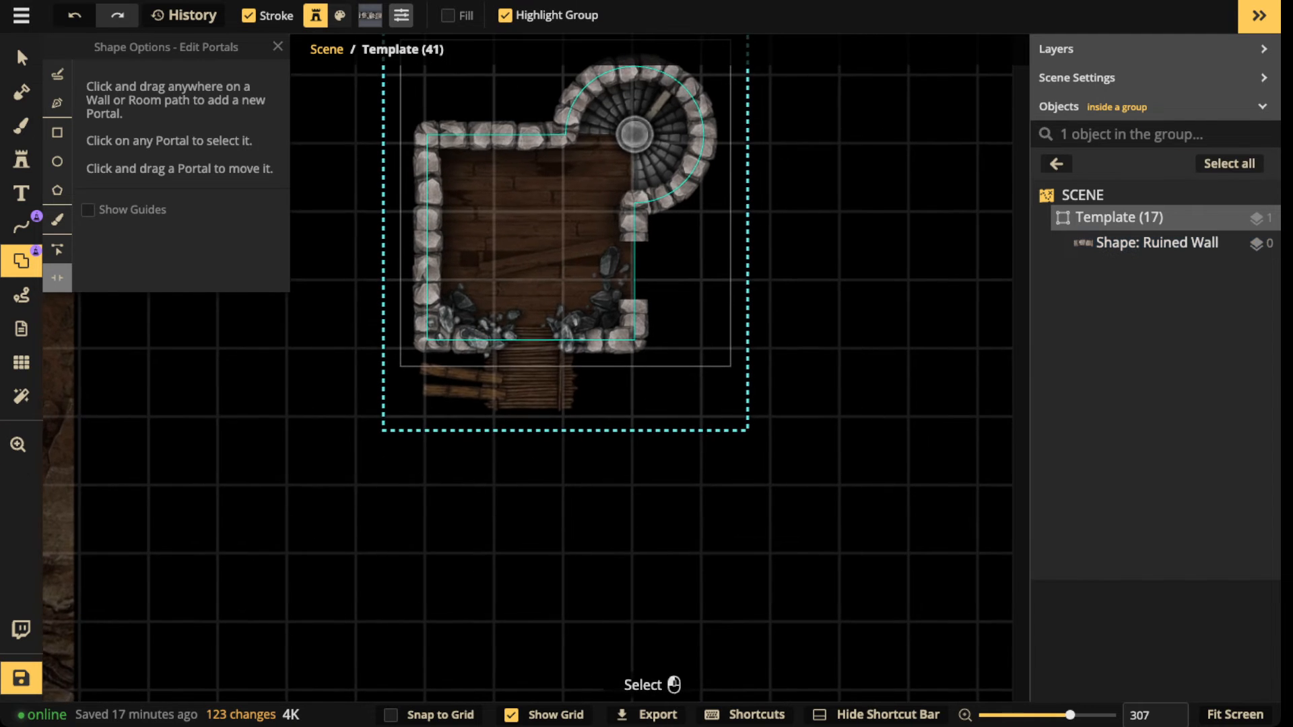
pyautogui.scroll(7, 527, 268)
pyautogui.click(21, 160)
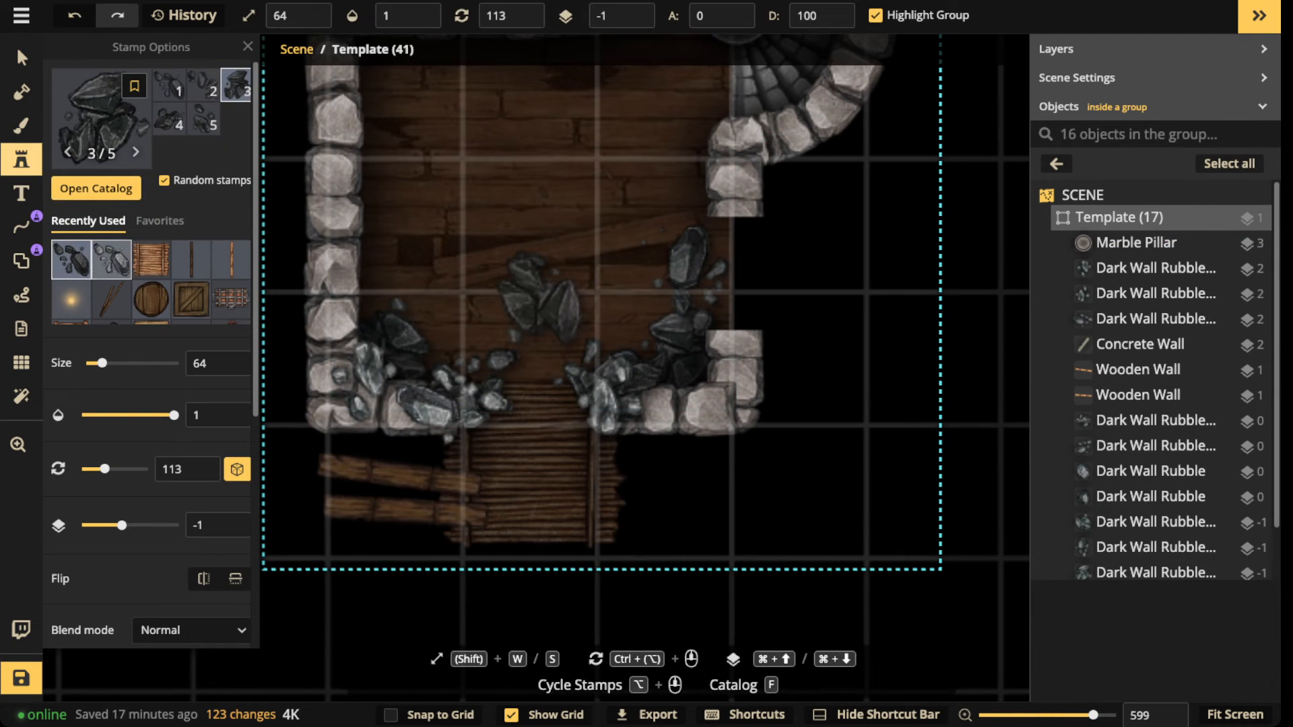
pyautogui.click(111, 260)
pyautogui.scroll(-4, 717, 196)
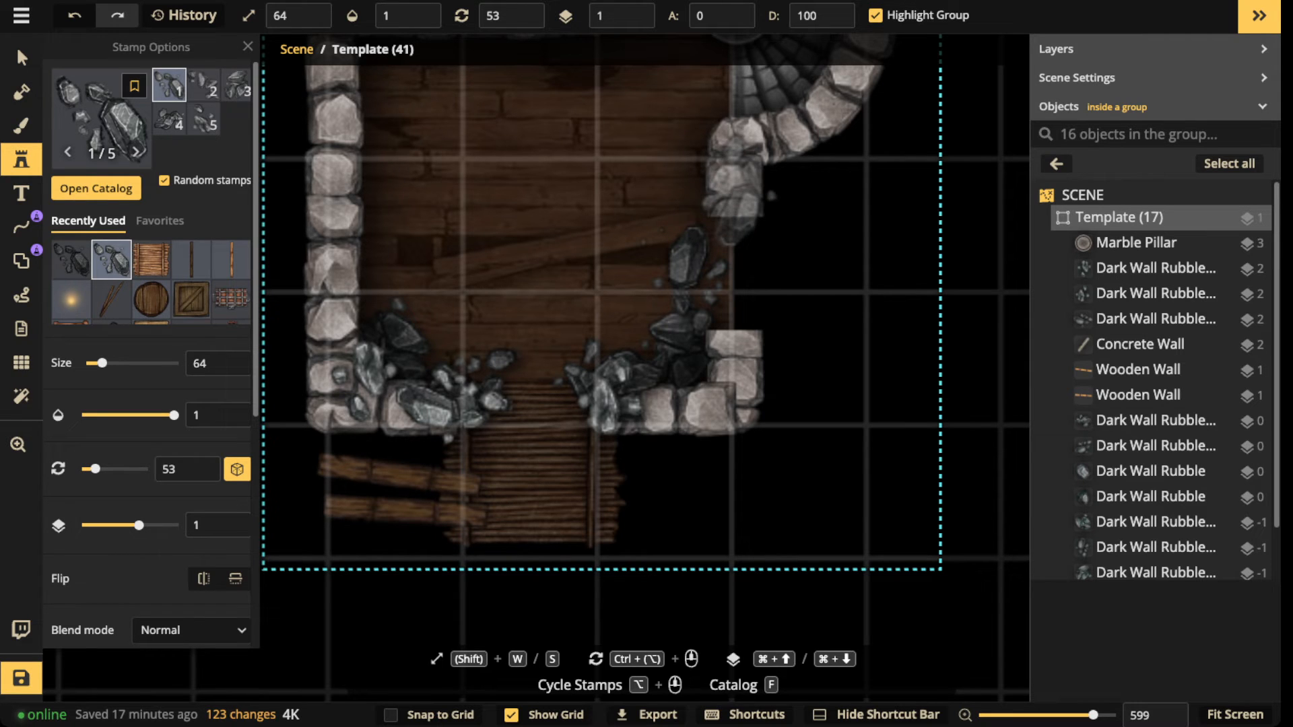
pyautogui.scroll(11, 731, 202)
pyautogui.scroll(-3, 731, 202)
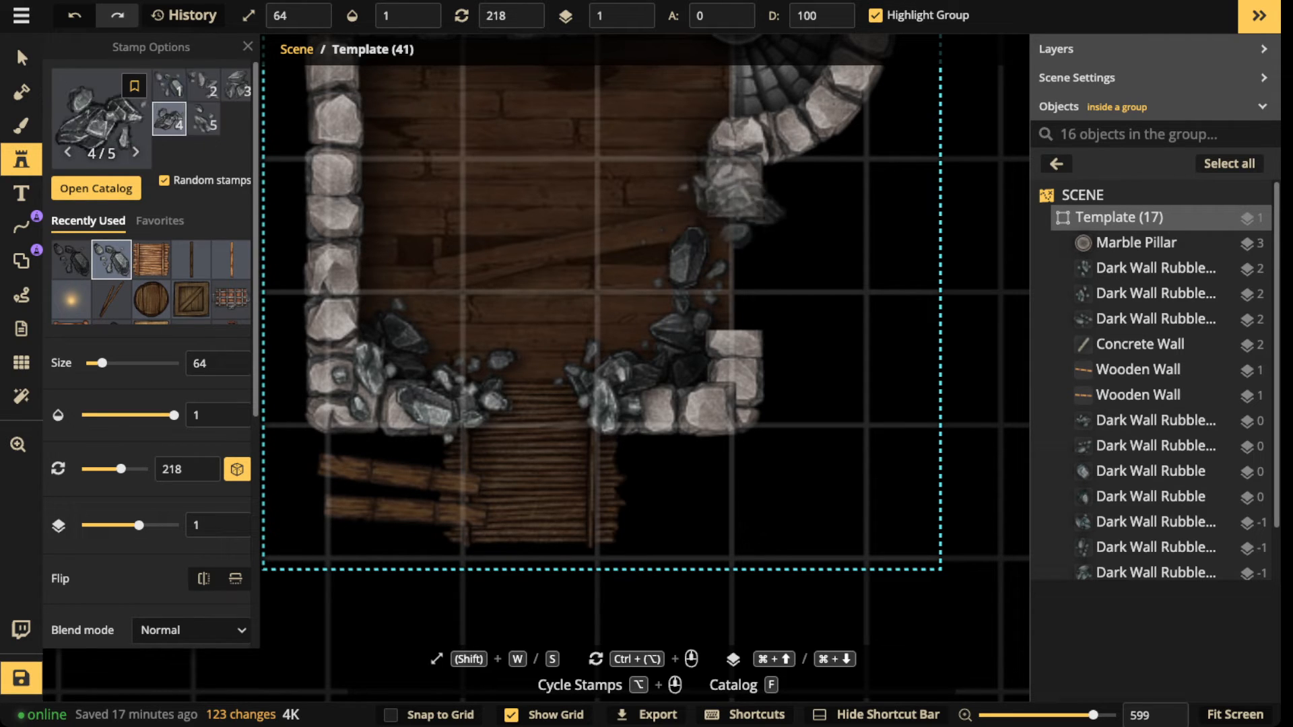
pyautogui.scroll(4, 730, 202)
pyautogui.click(731, 202)
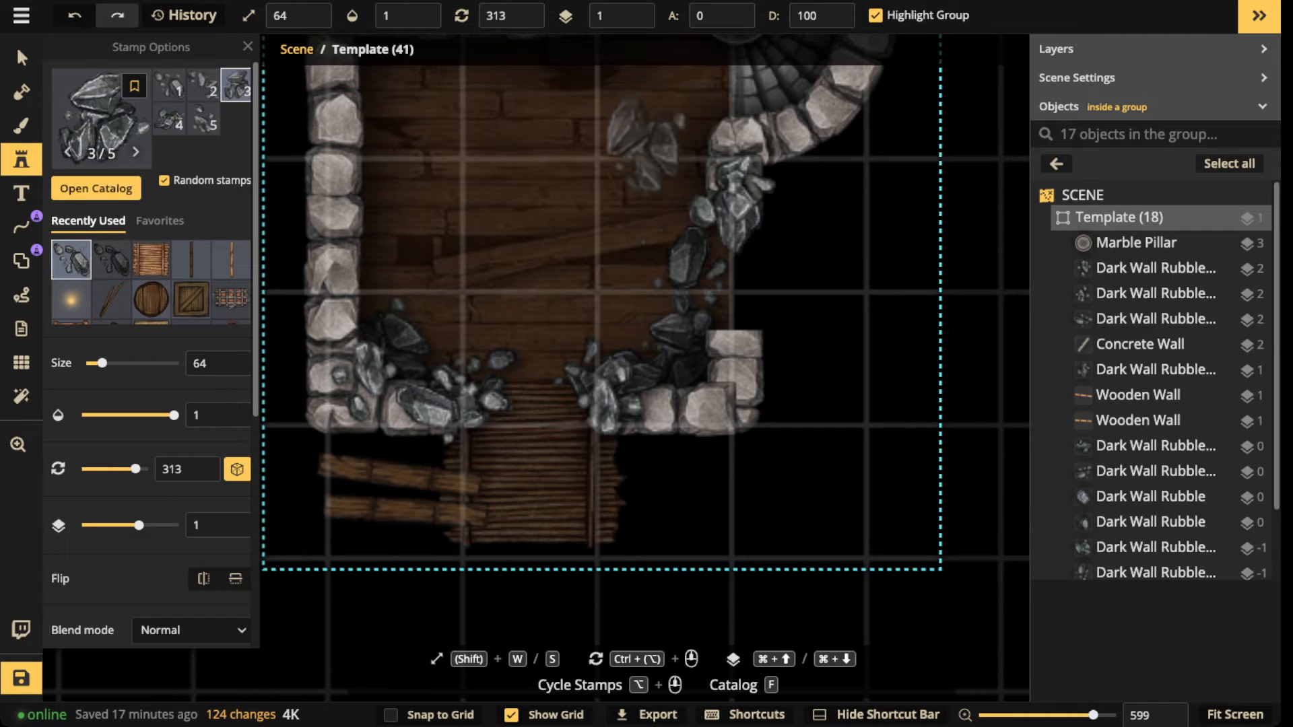
pyautogui.click(727, 357)
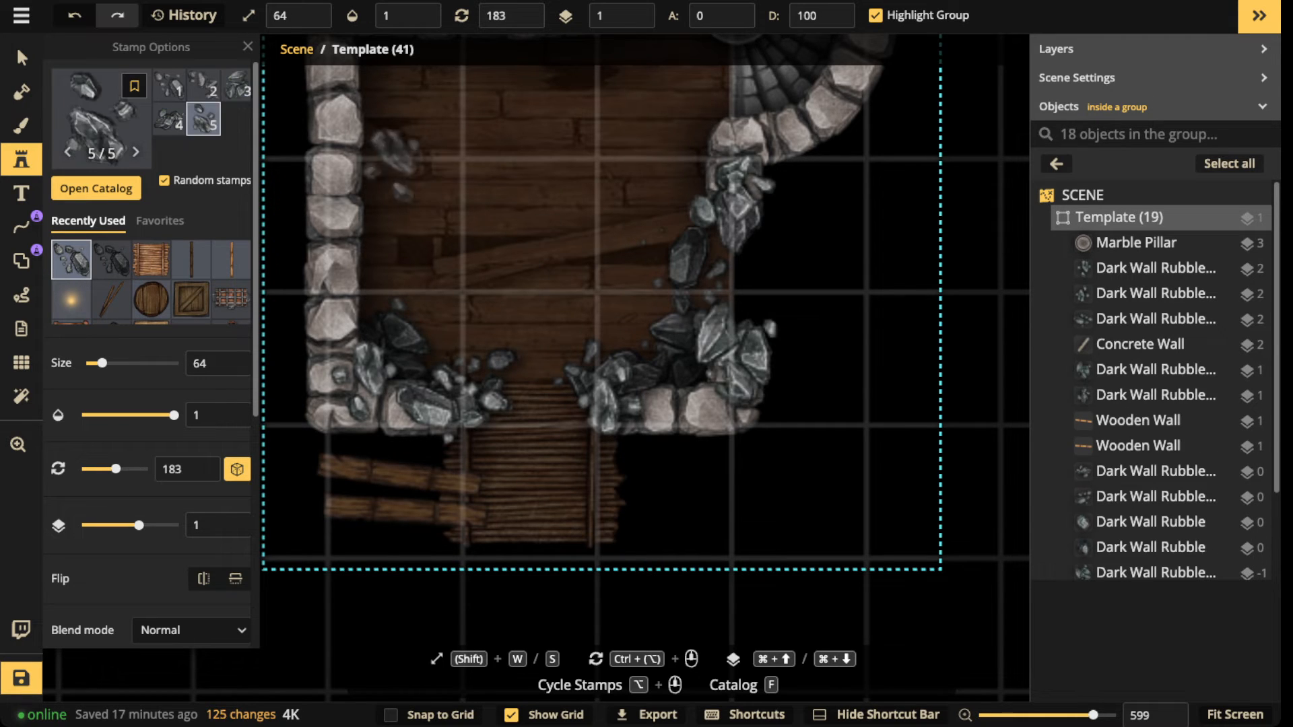
# Step: Move the loose dark rubble stone in the east opening up beside its north end
pyautogui.click(16, 46)
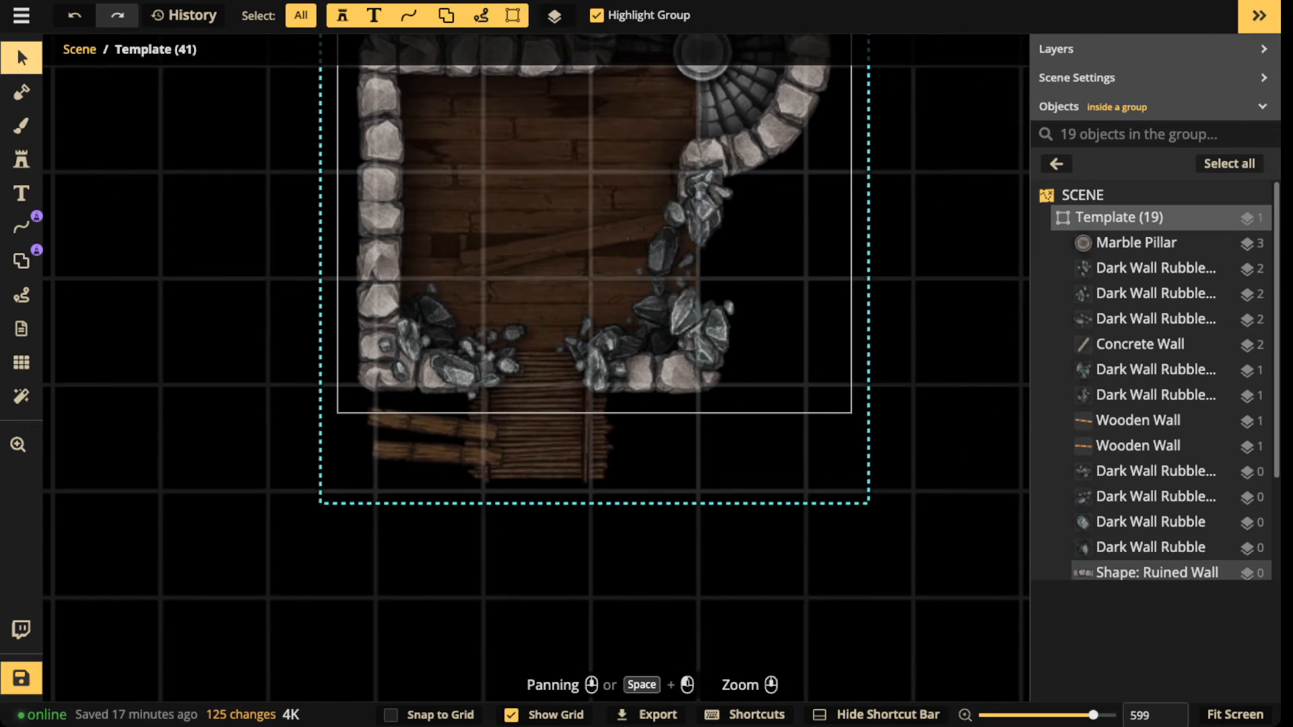
pyautogui.moveTo(659, 264); pyautogui.dragTo(655, 215)
pyautogui.scroll(-3, 657, 224)
pyautogui.press('Escape')
pyautogui.scroll(-4, 560, 201)
pyautogui.moveTo(559, 201); pyautogui.dragTo(486, 236)
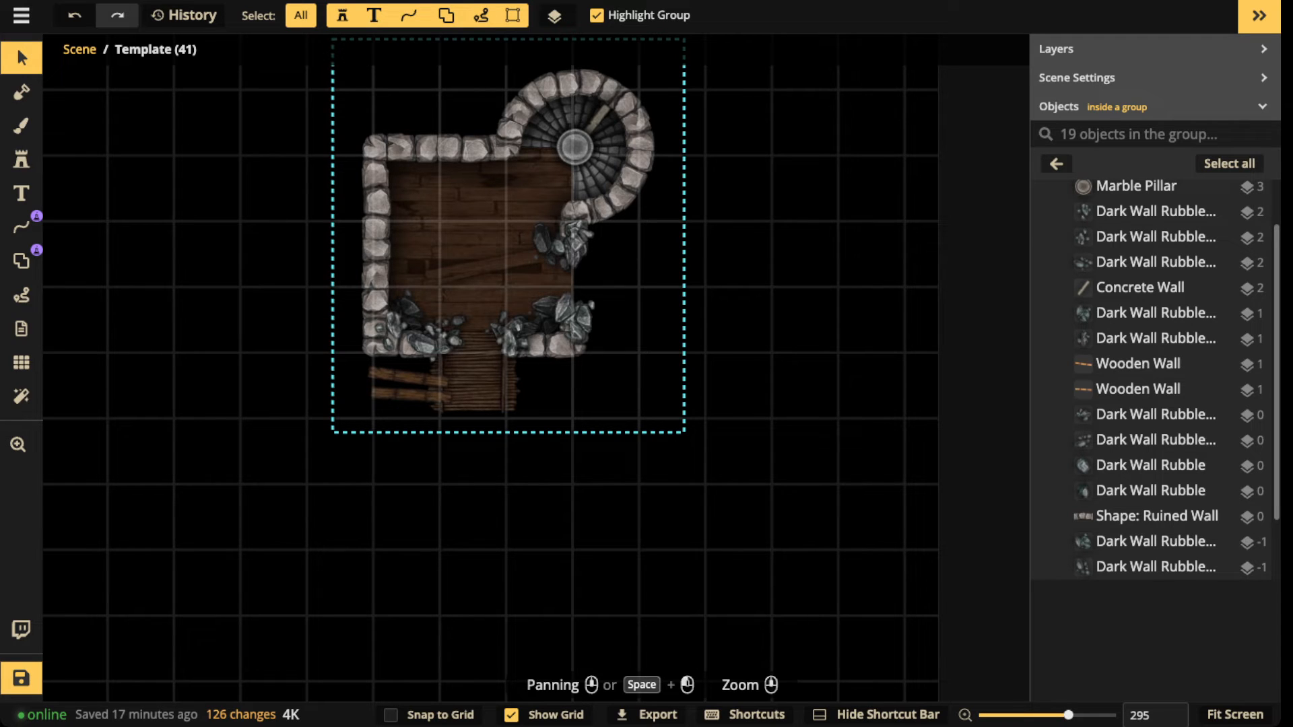
# Step: Rotate the upper Wooden Wall beam below the south wall to 89 degrees
pyautogui.click(1138, 364)
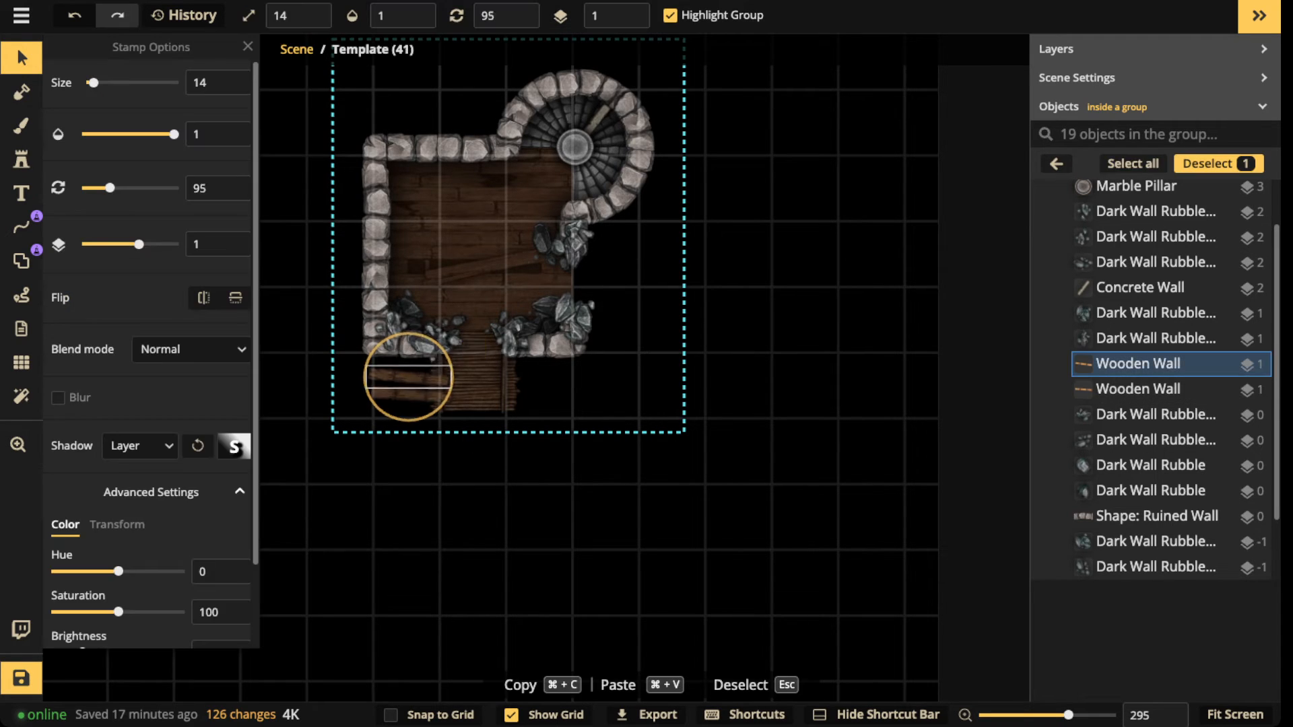
pyautogui.scroll(6, 440, 397)
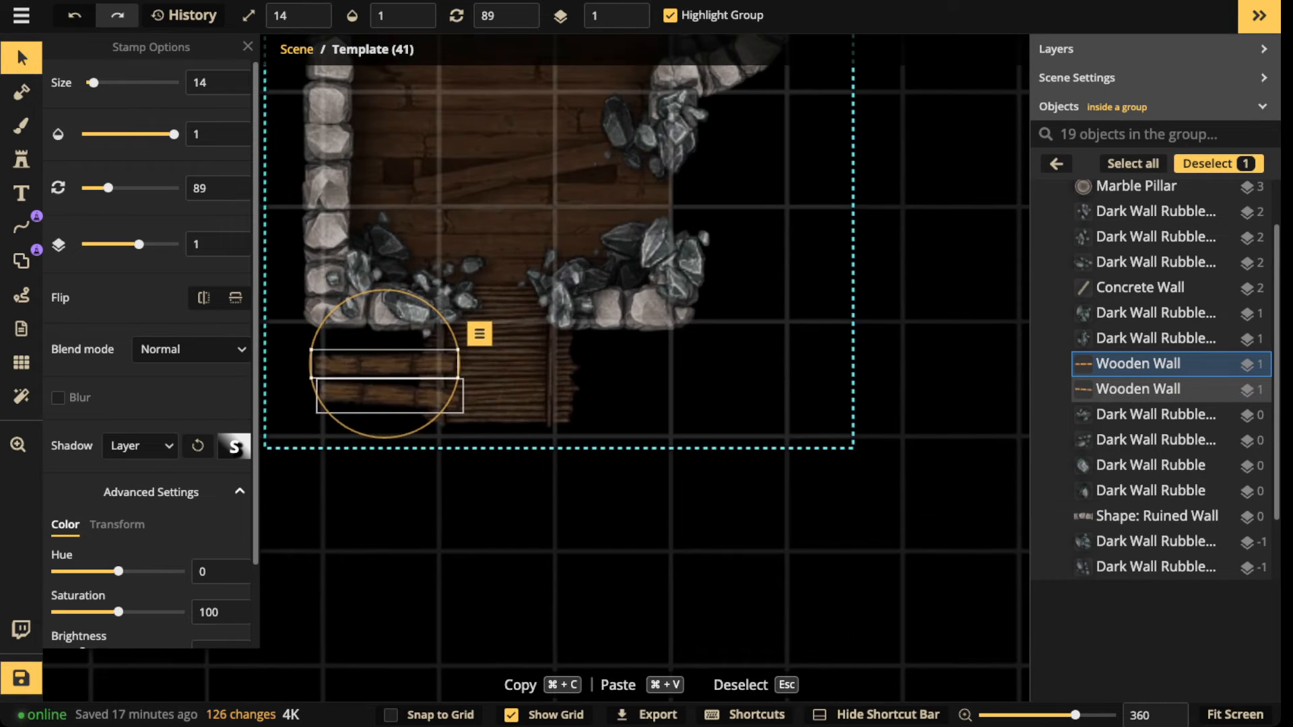
pyautogui.moveTo(439, 397); pyautogui.dragTo(598, 423)
pyautogui.press('super+v')
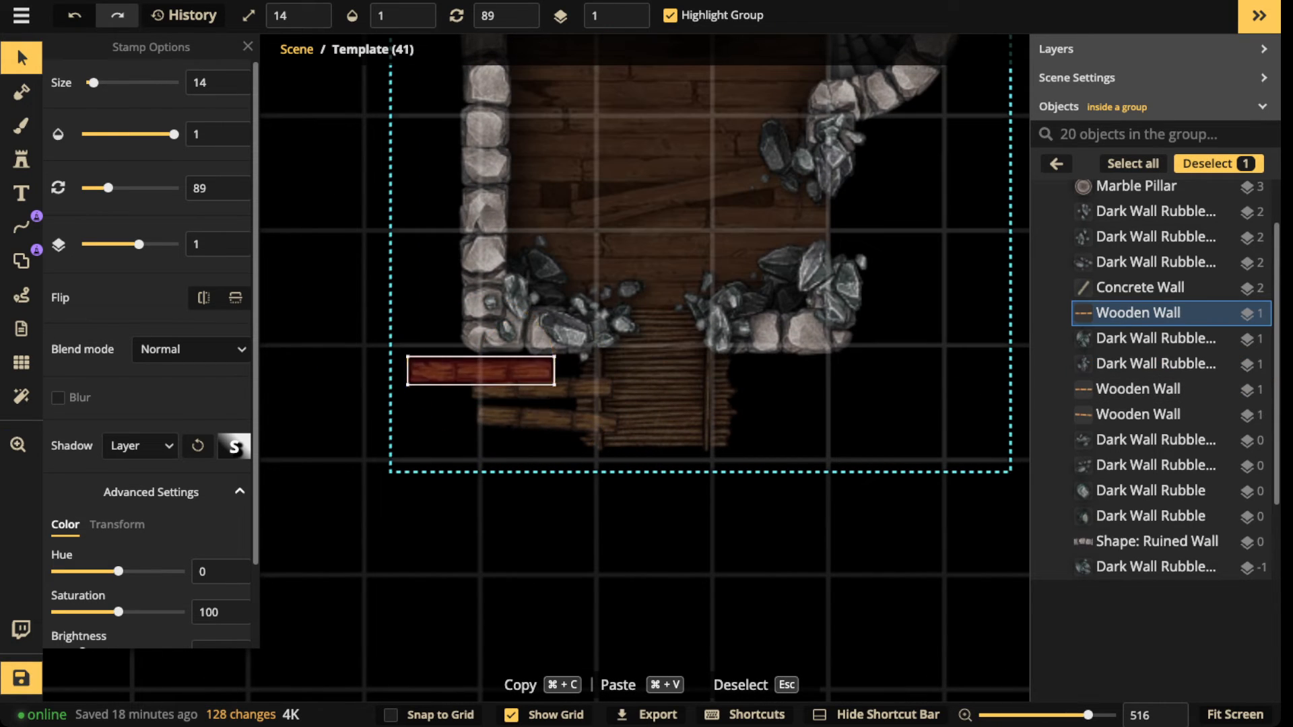
pyautogui.scroll(-3, 481, 370)
pyautogui.click(630, 22)
pyautogui.click(629, 22)
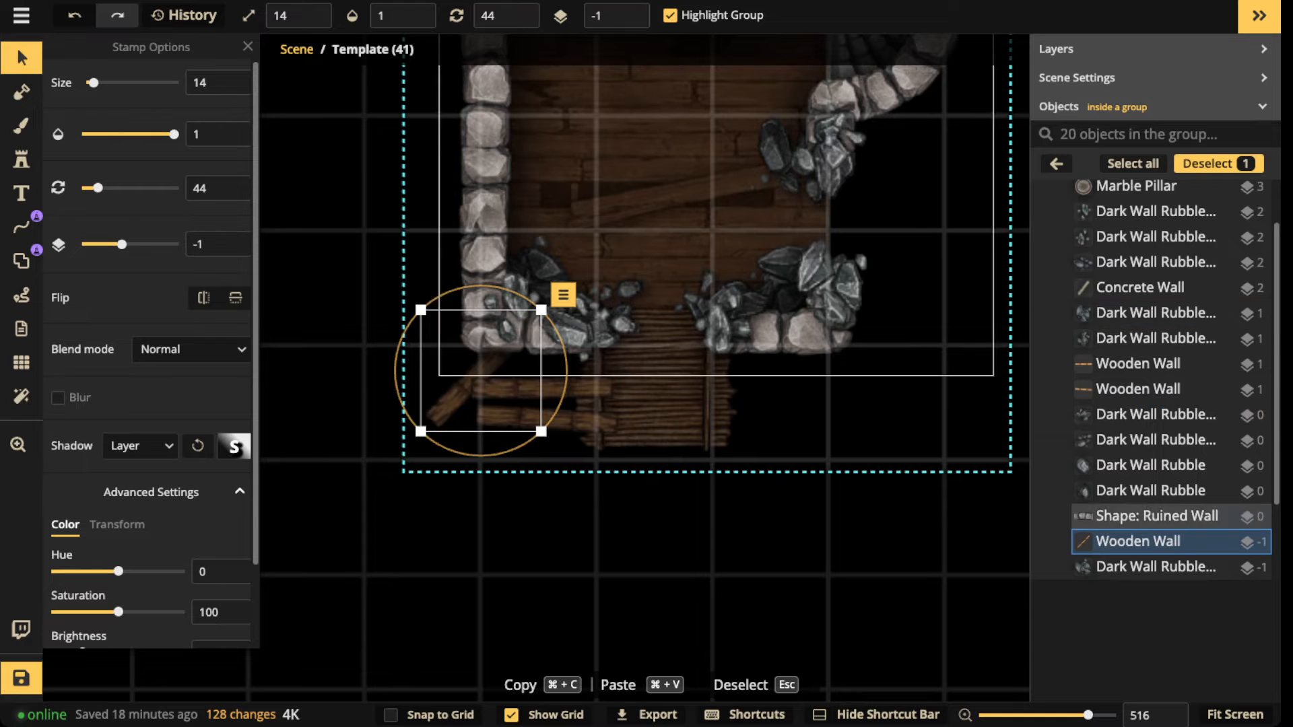
pyautogui.scroll(-3, 481, 370)
pyautogui.moveTo(491, 374); pyautogui.dragTo(515, 387)
pyautogui.press('BackSpace')
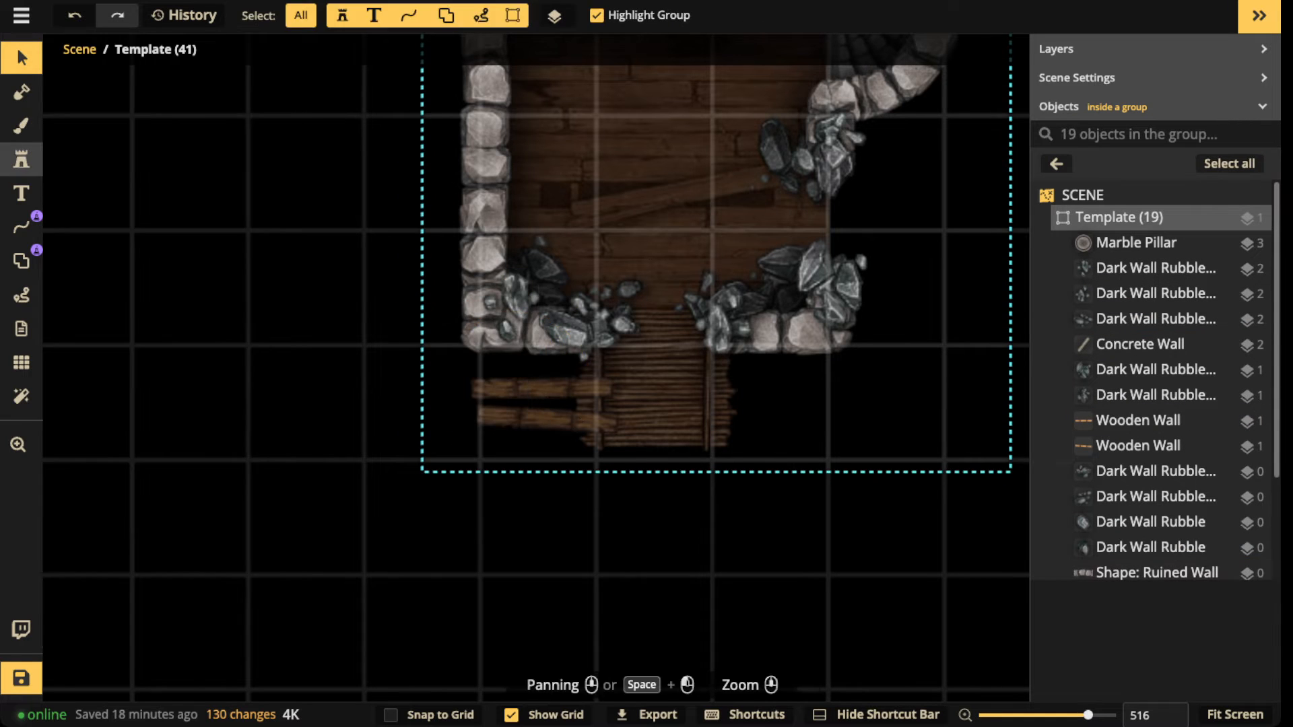
# Step: Search the stamp catalog for "pole" and choose the Wooden Pole stamp
pyautogui.click(22, 160)
pyautogui.click(100, 121)
pyautogui.write('pole')
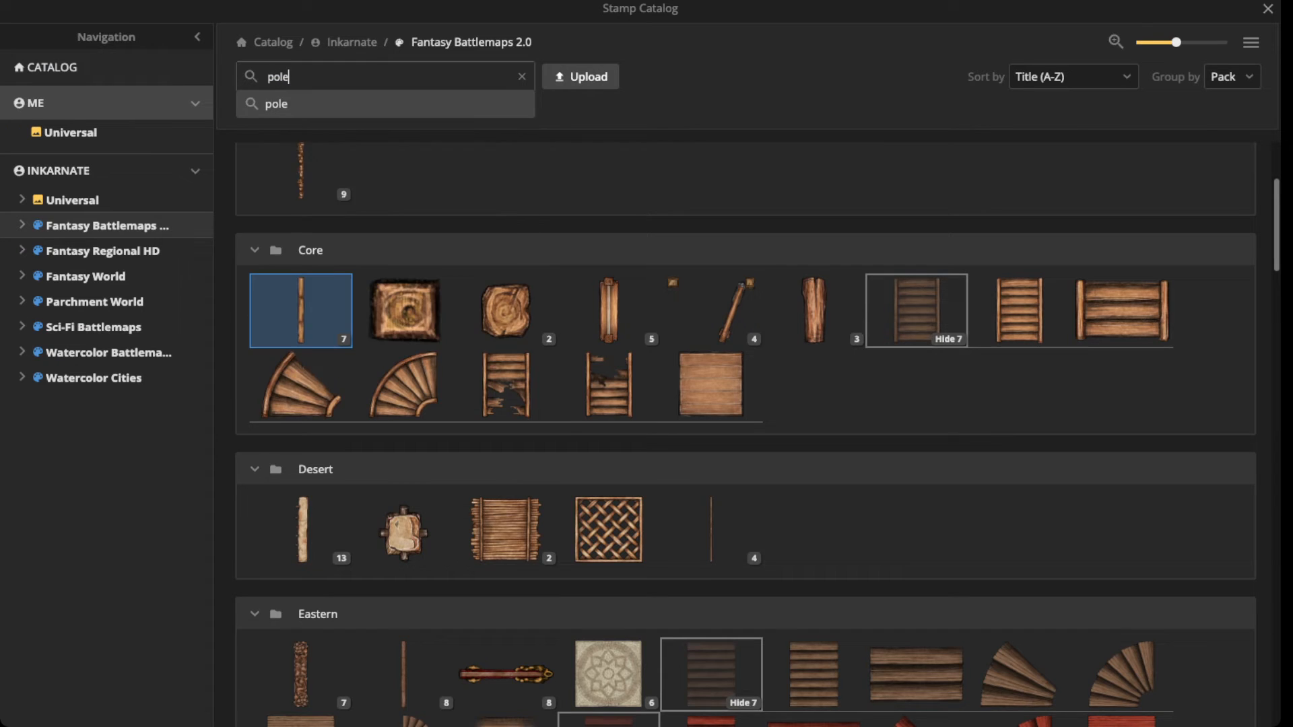
pyautogui.press('Return')
pyautogui.click(300, 229)
# Step: Place the third Wooden Pole variant vertically across the two wooden beams on layer -1 at size 24
pyautogui.scroll(-1, 539, 302)
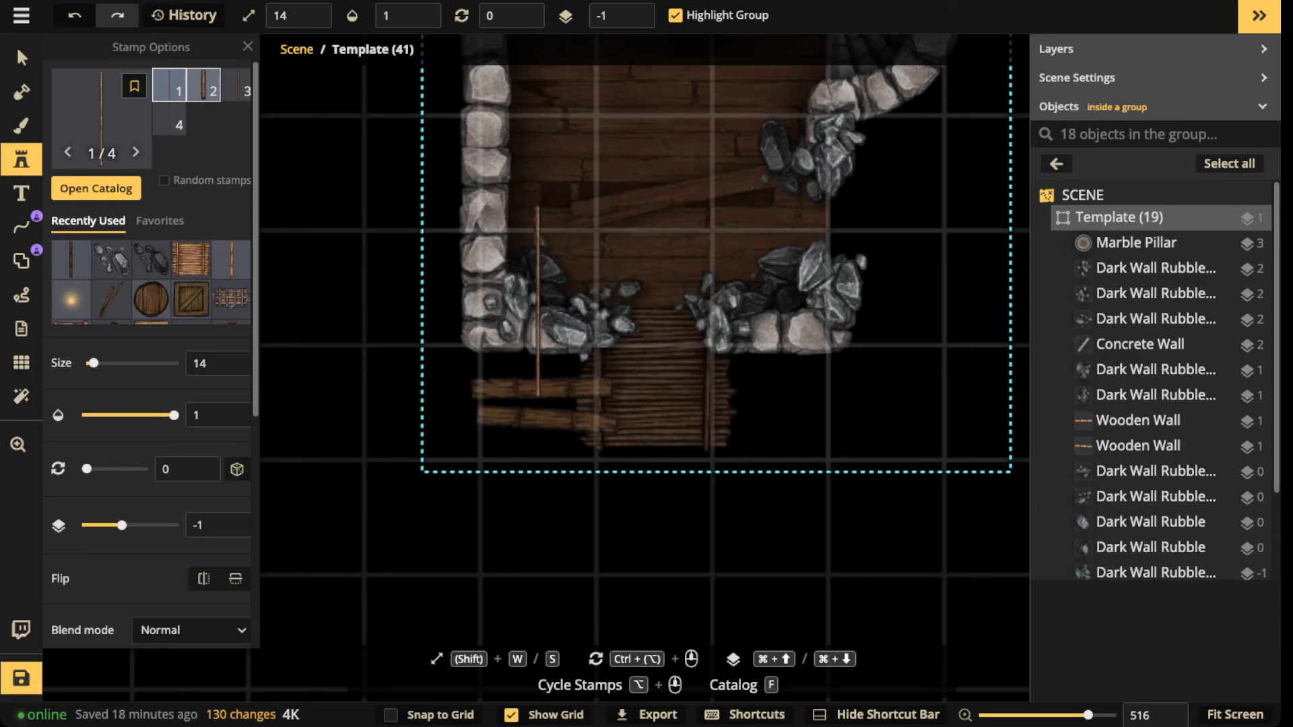
pyautogui.scroll(4, 539, 302)
pyautogui.scroll(-1, 559, 384)
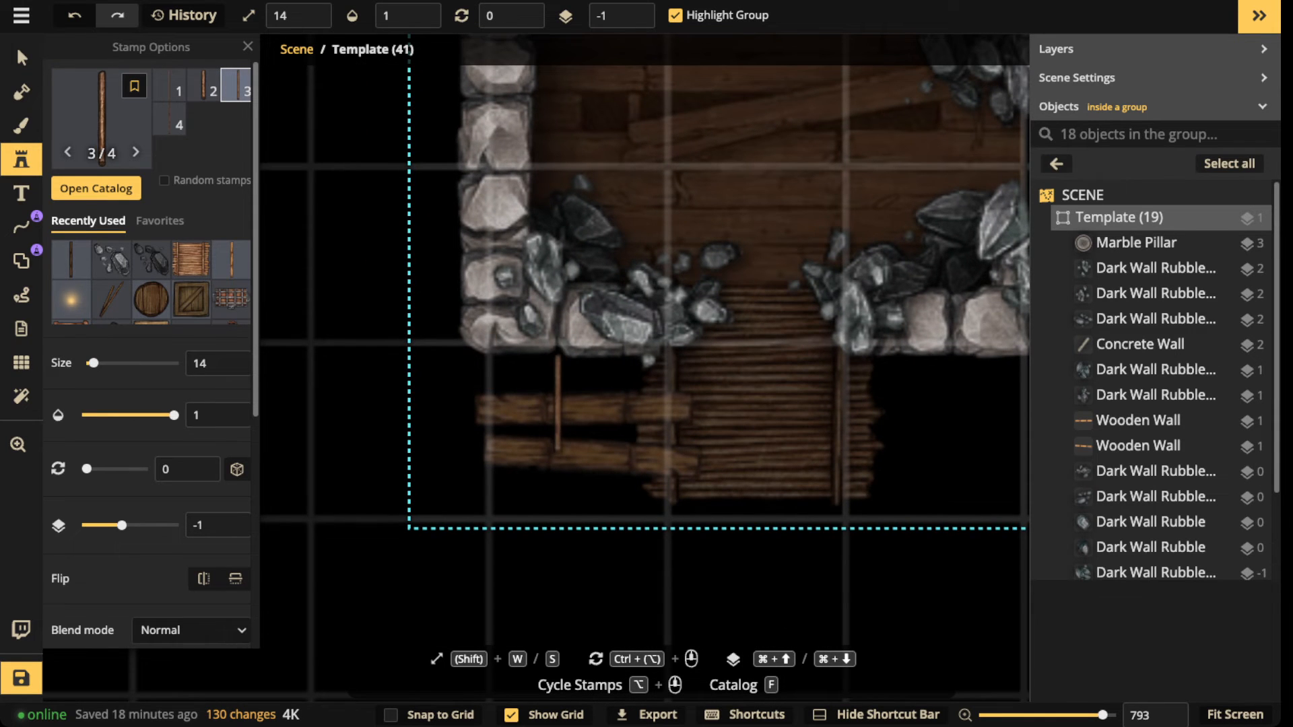
pyautogui.click(558, 412)
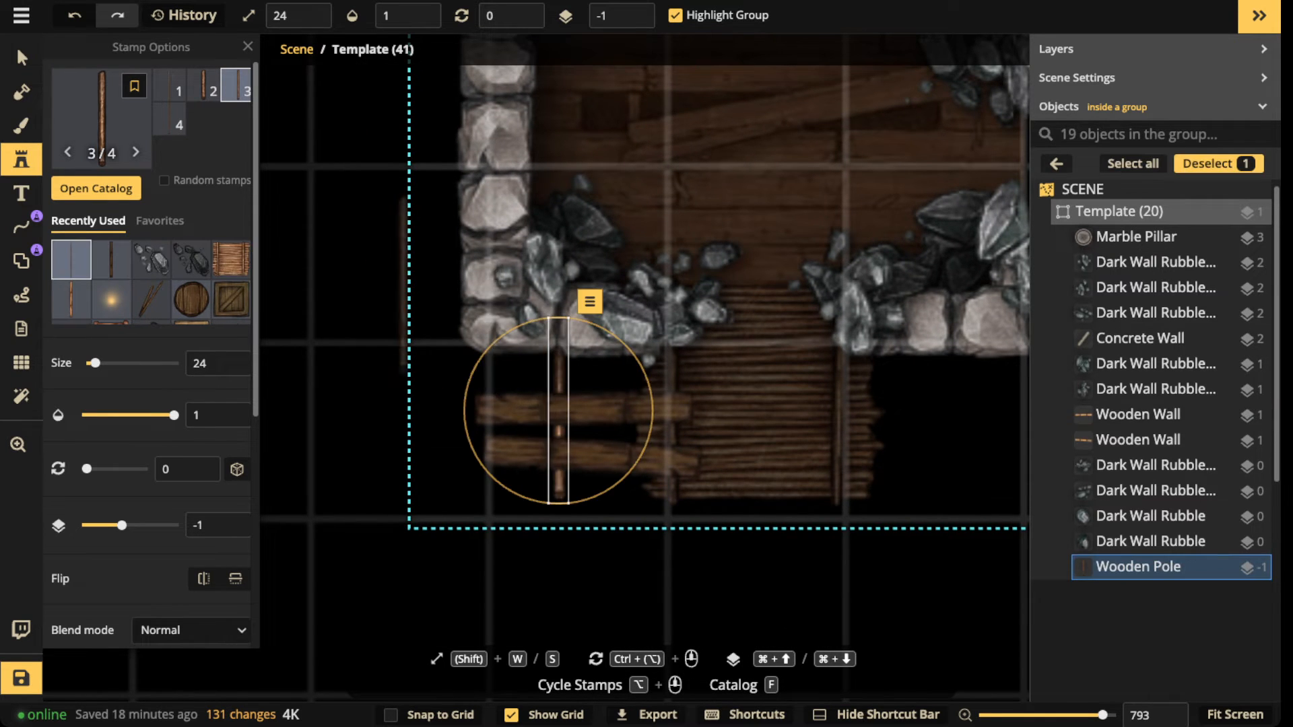
# Step: Adjust the Wooden Pole to brightness 53, size 34 and rotation 5, shifting it toward the west ends of the beams
pyautogui.click(22, 58)
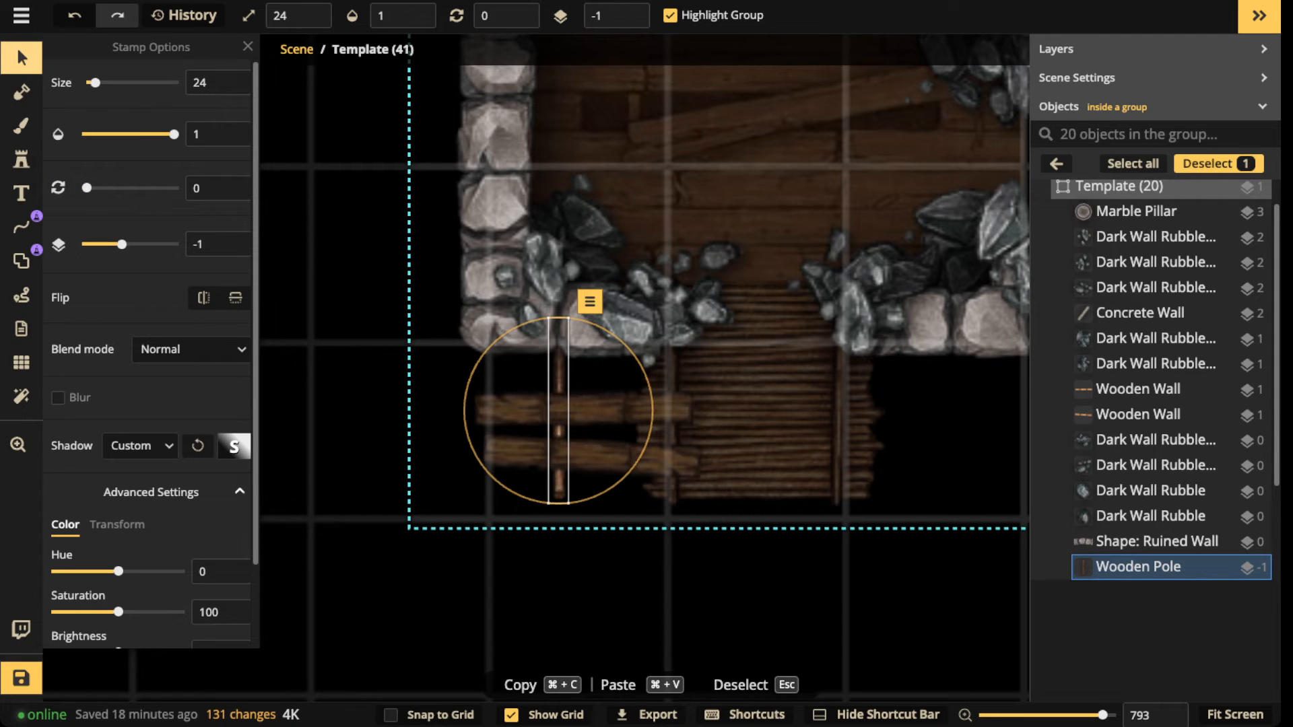
pyautogui.scroll(-2, 149, 351)
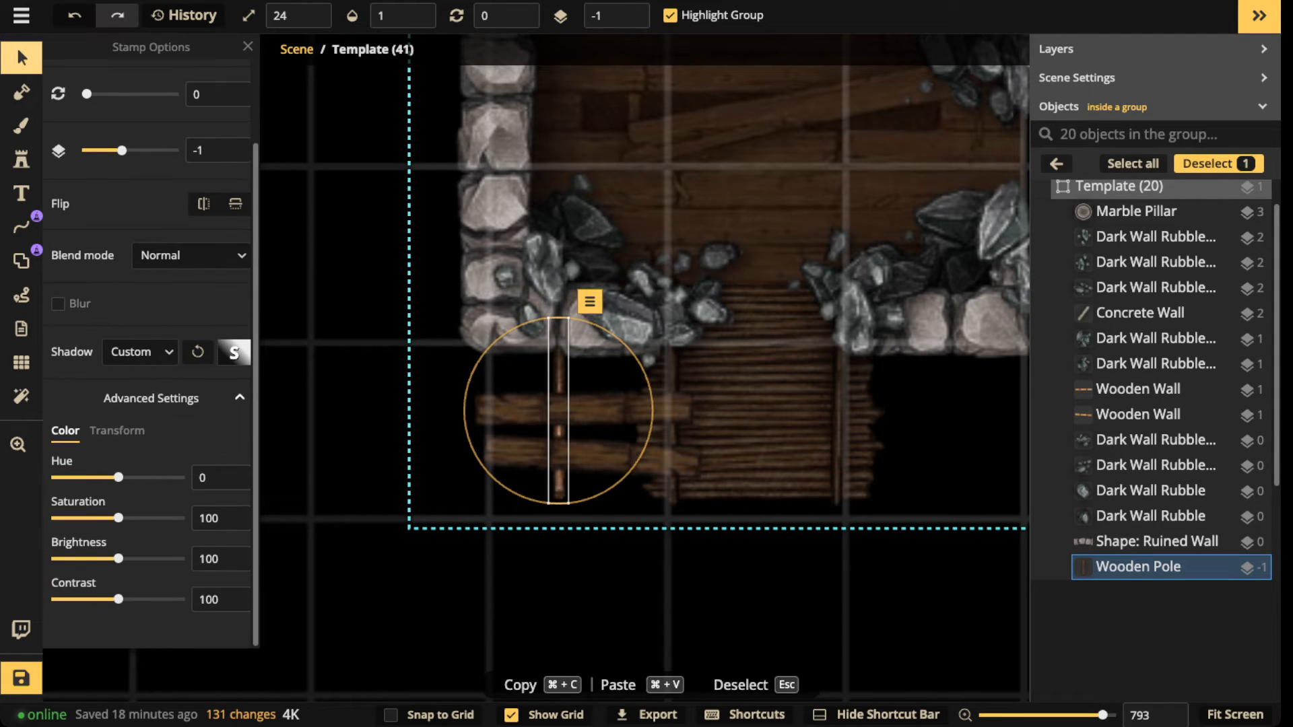
pyautogui.moveTo(652, 410); pyautogui.dragTo(652, 418)
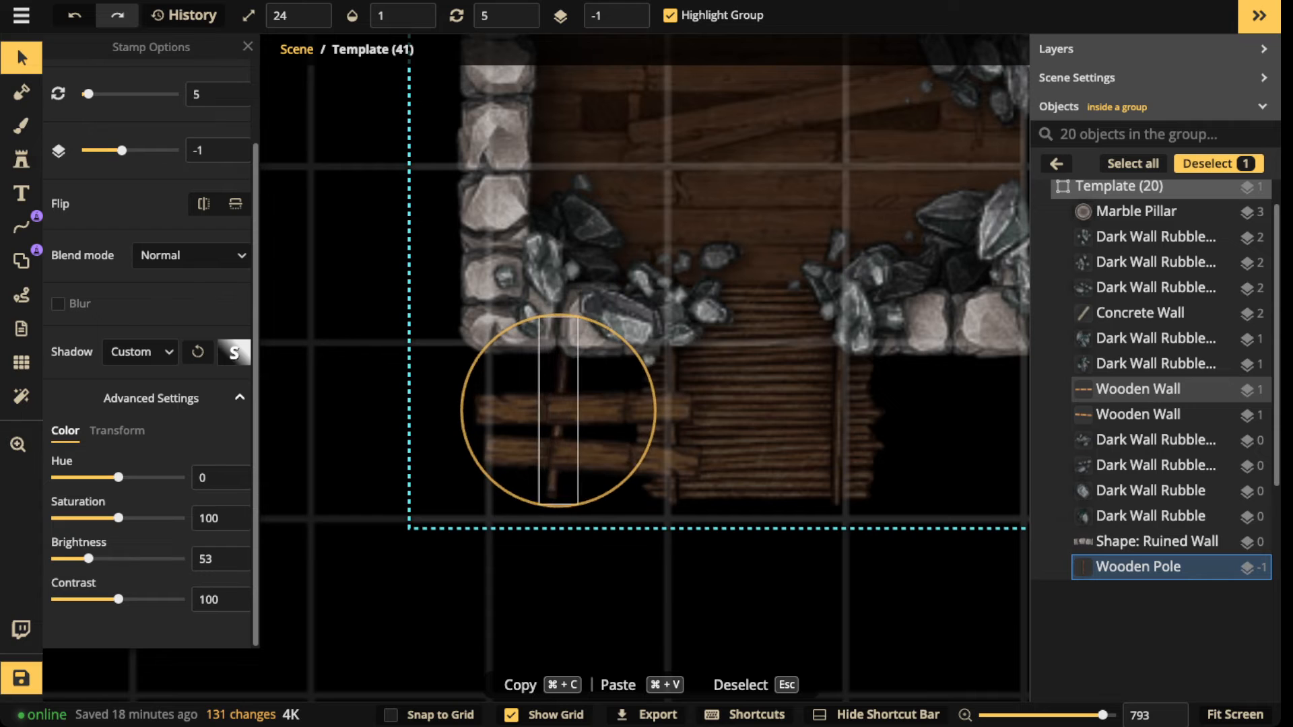
pyautogui.press('super+z')
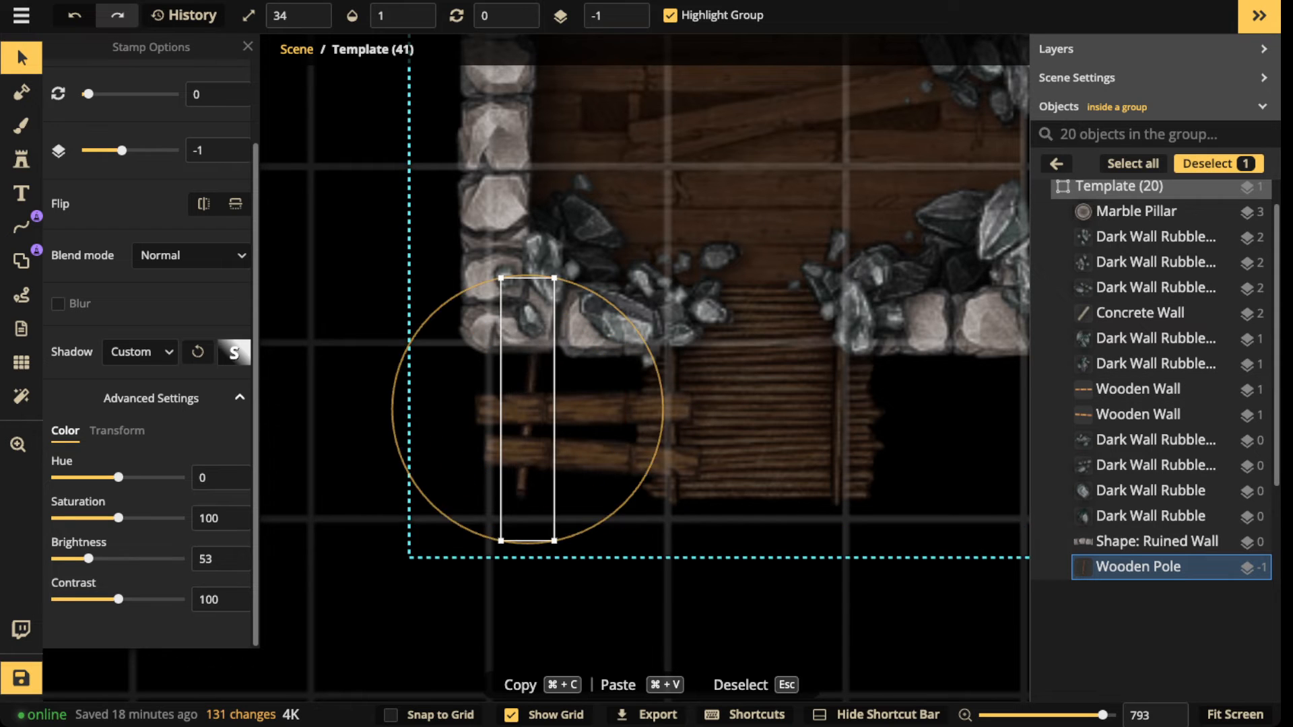
pyautogui.press('Escape')
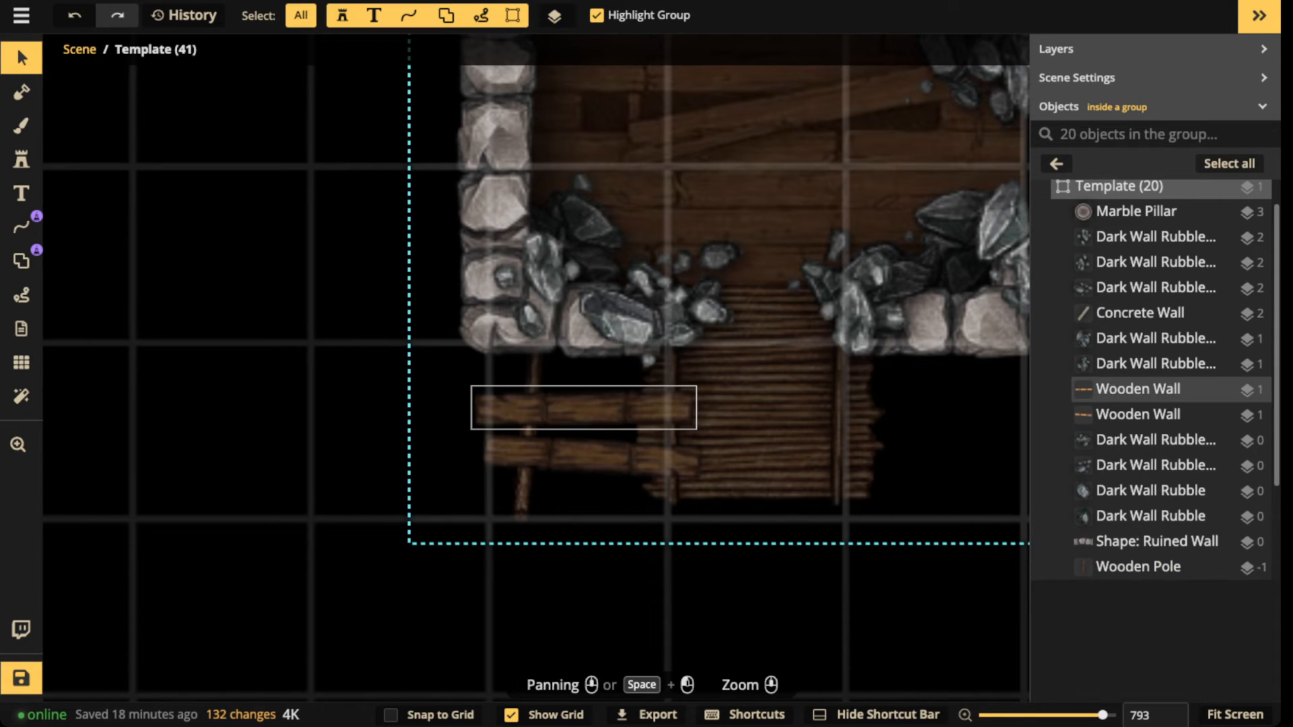
# Step: Copy the Wooden Pole and place the duplicate east of it across the beams, rotated to 350 degrees
pyautogui.click(530, 377)
pyautogui.press('super+c')
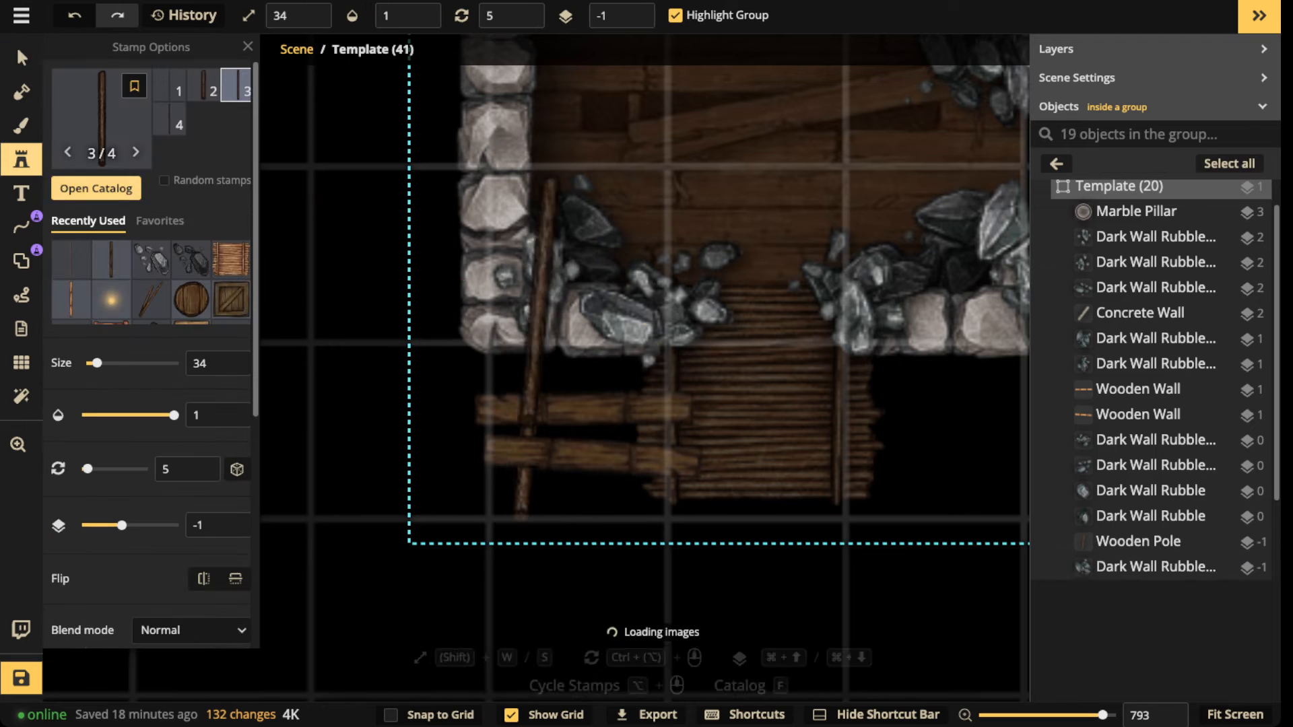
pyautogui.scroll(-3, 574, 400)
pyautogui.click(588, 386)
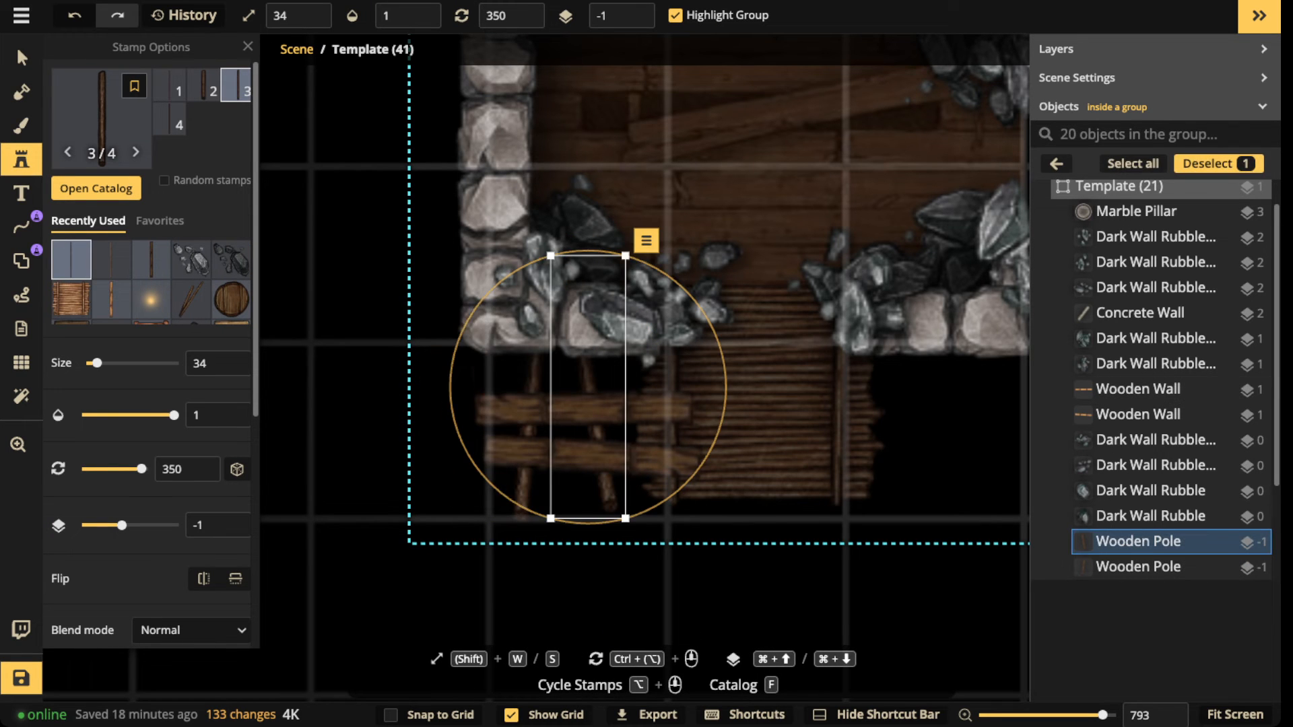
# Step: Place three size 34 Wooden Poles projecting outward along the west wall at varied angles, the southernmost rotated to 95 degrees
pyautogui.moveTo(415, 378); pyautogui.dragTo(478, 564)
pyautogui.scroll(20, 474, 434)
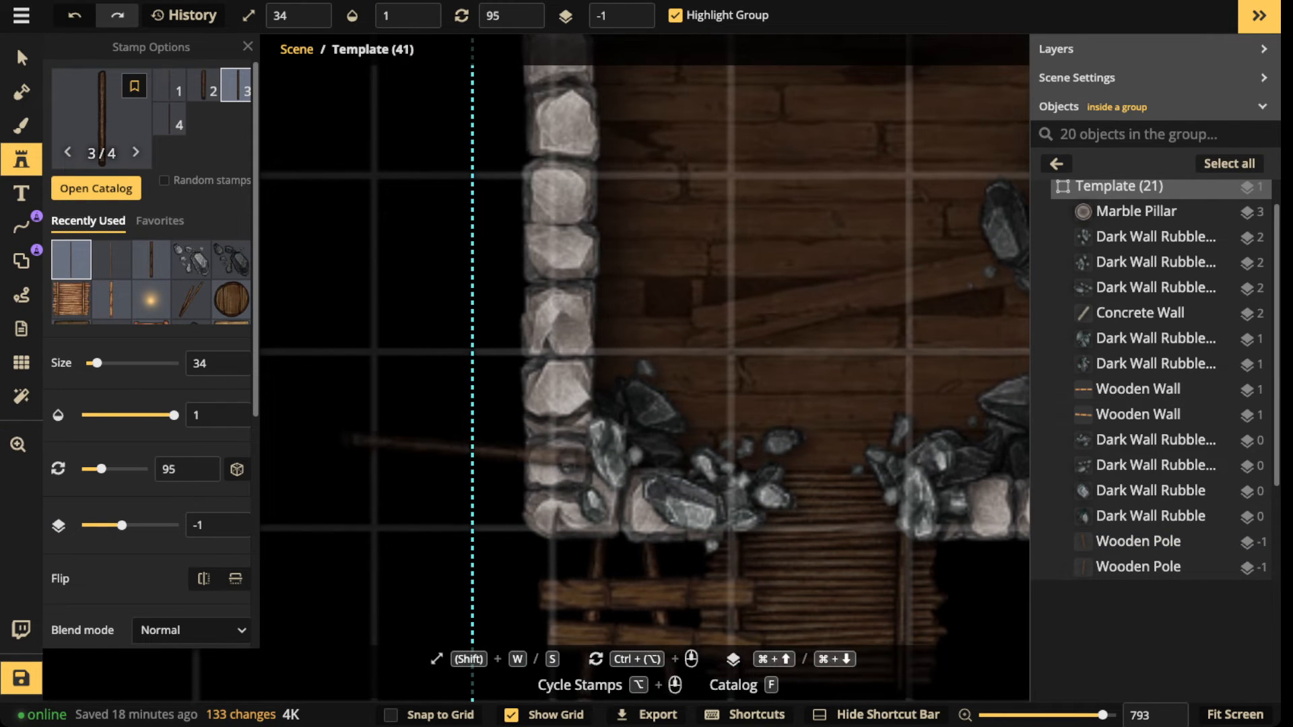
pyautogui.click(478, 471)
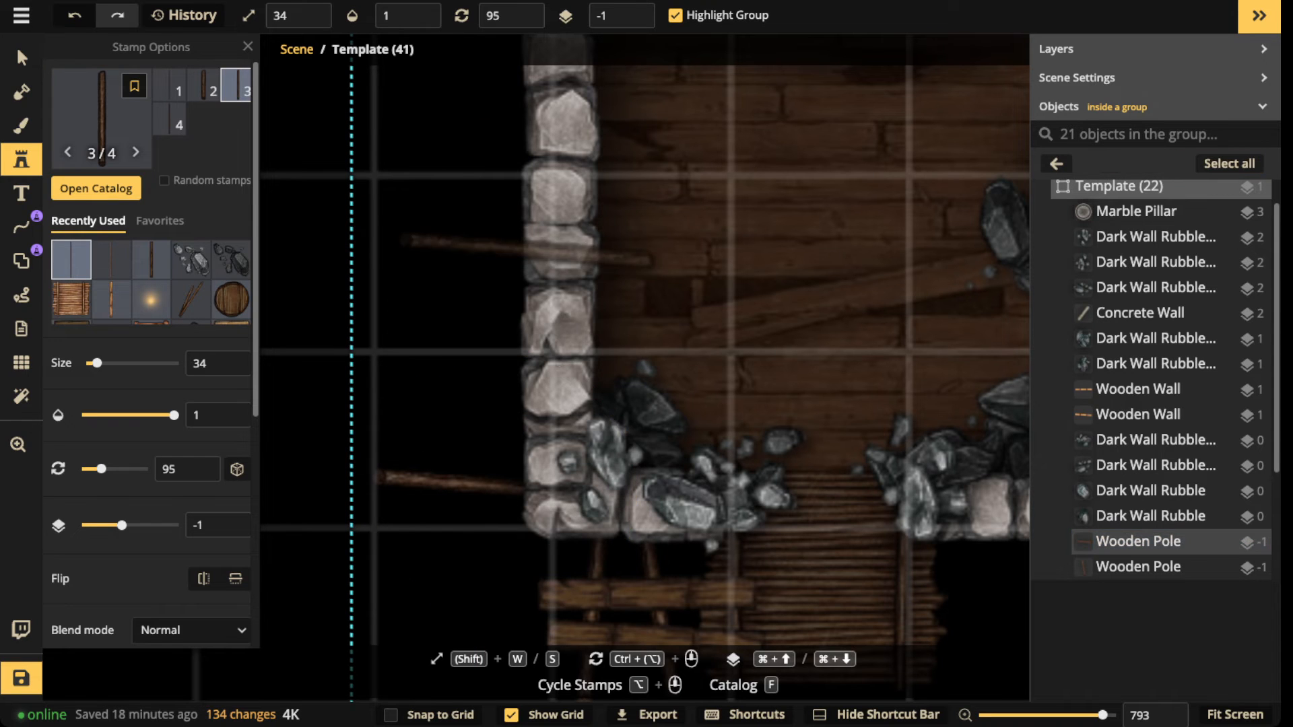
pyautogui.scroll(-3, 512, 236)
pyautogui.click(478, 219)
pyautogui.moveTo(478, 219); pyautogui.dragTo(461, 565)
pyautogui.scroll(6, 458, 364)
pyautogui.click(446, 369)
# Step: Place another Wooden Pole projecting from the north wall near its west corner, rotated to 185 degrees
pyautogui.scroll(17, 594, 226)
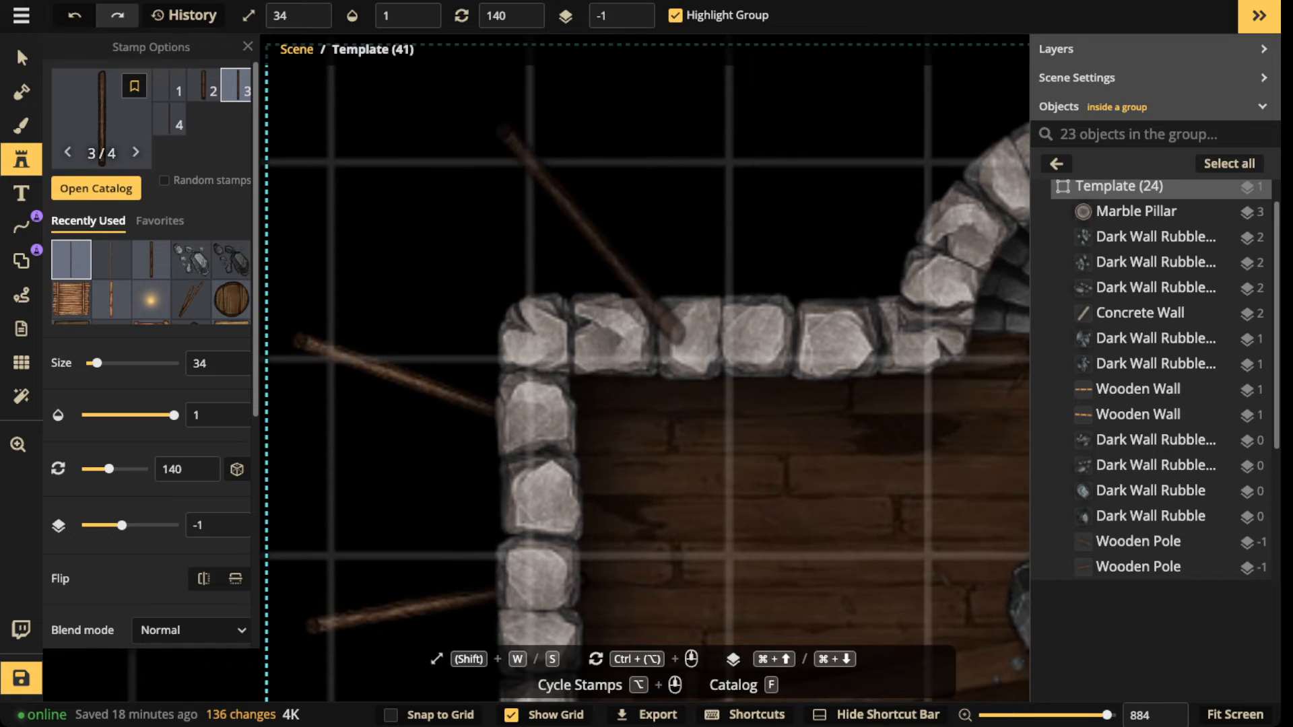
pyautogui.click(591, 215)
pyautogui.press('Escape')
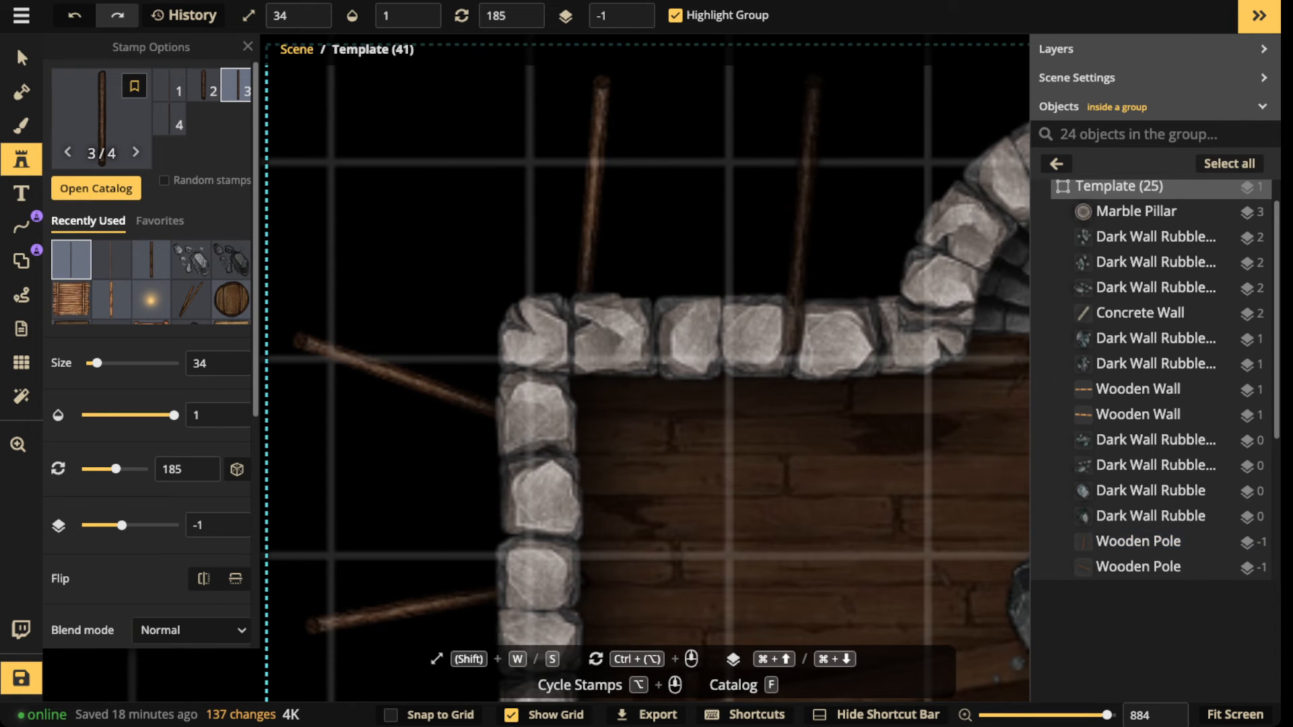
# Step: Place another Wooden Pole projecting from the north wall, east of the existing one, rotated to 170 degrees
pyautogui.scroll(-2, 798, 216)
pyautogui.scroll(-3, 798, 215)
pyautogui.click(798, 216)
pyautogui.scroll(-10, 798, 215)
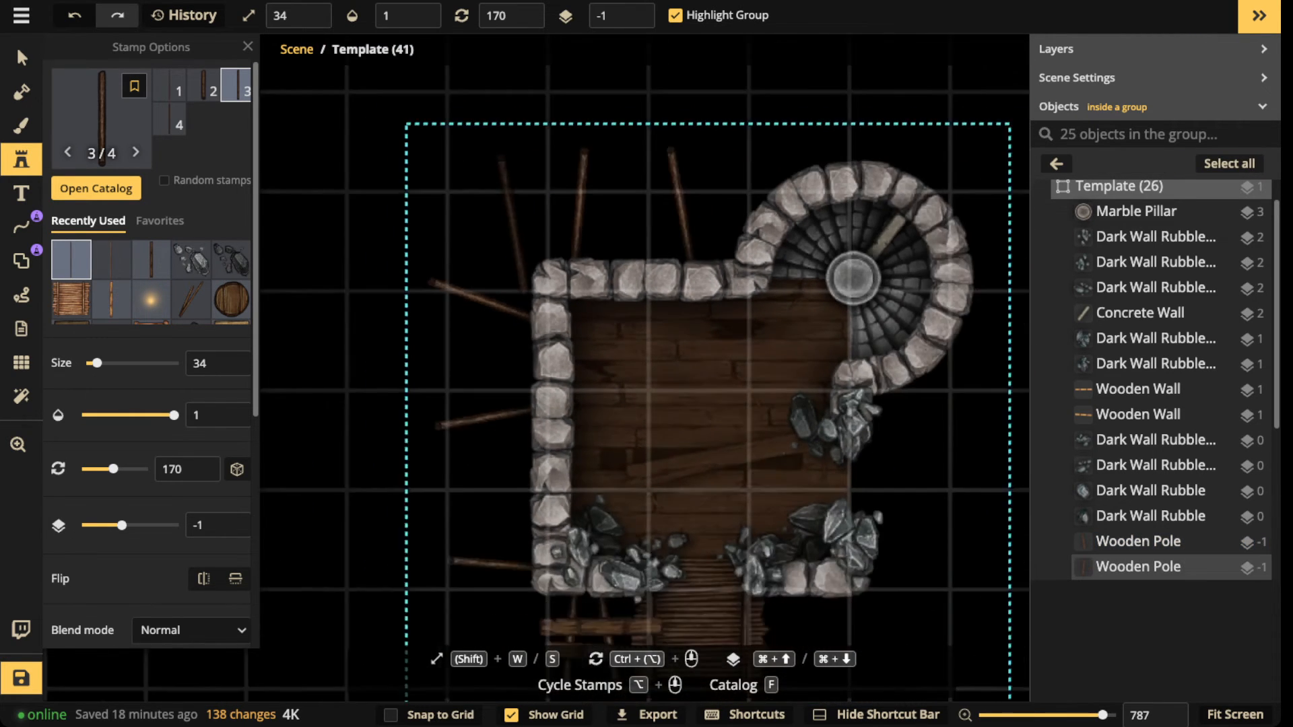
pyautogui.click(22, 58)
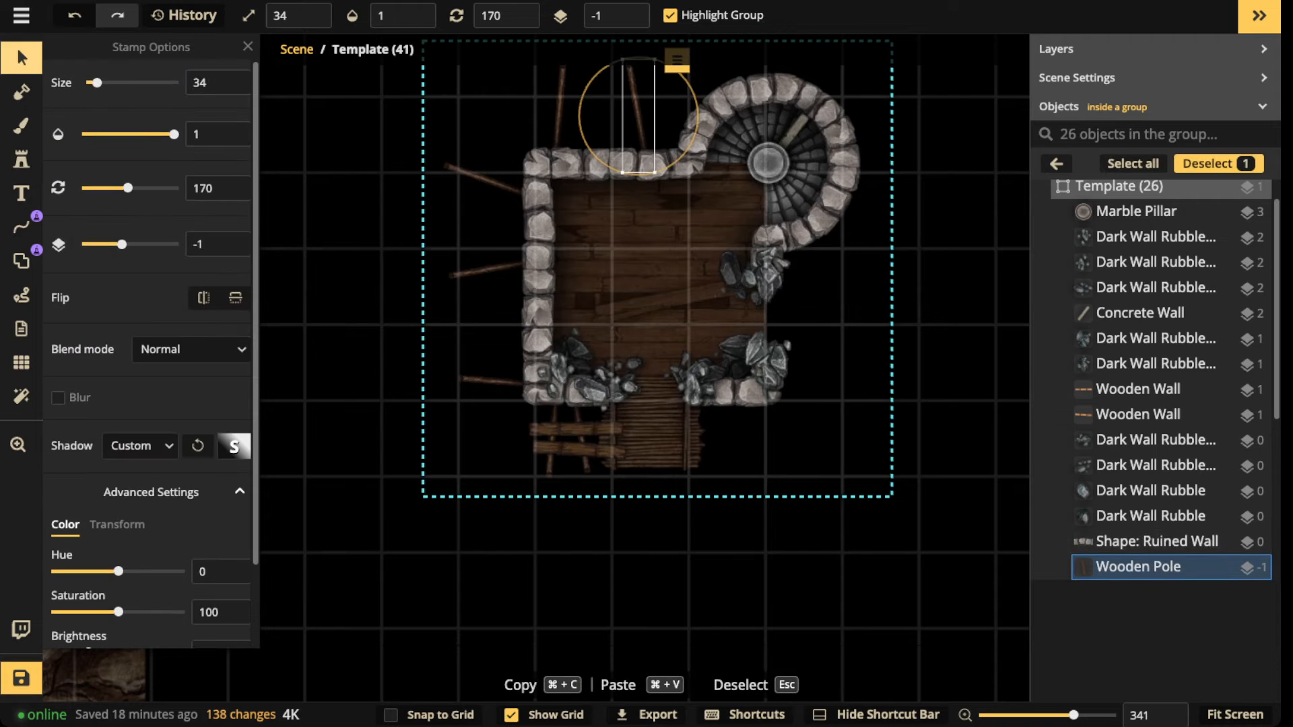
# Step: Duplicate the northern beam outside the south wall to the southwest corner at 134 degrees, and rotate the southernmost west-wall pole to 80 degrees
pyautogui.scroll(2, 505, 428)
pyautogui.click(557, 471)
pyautogui.click(580, 431)
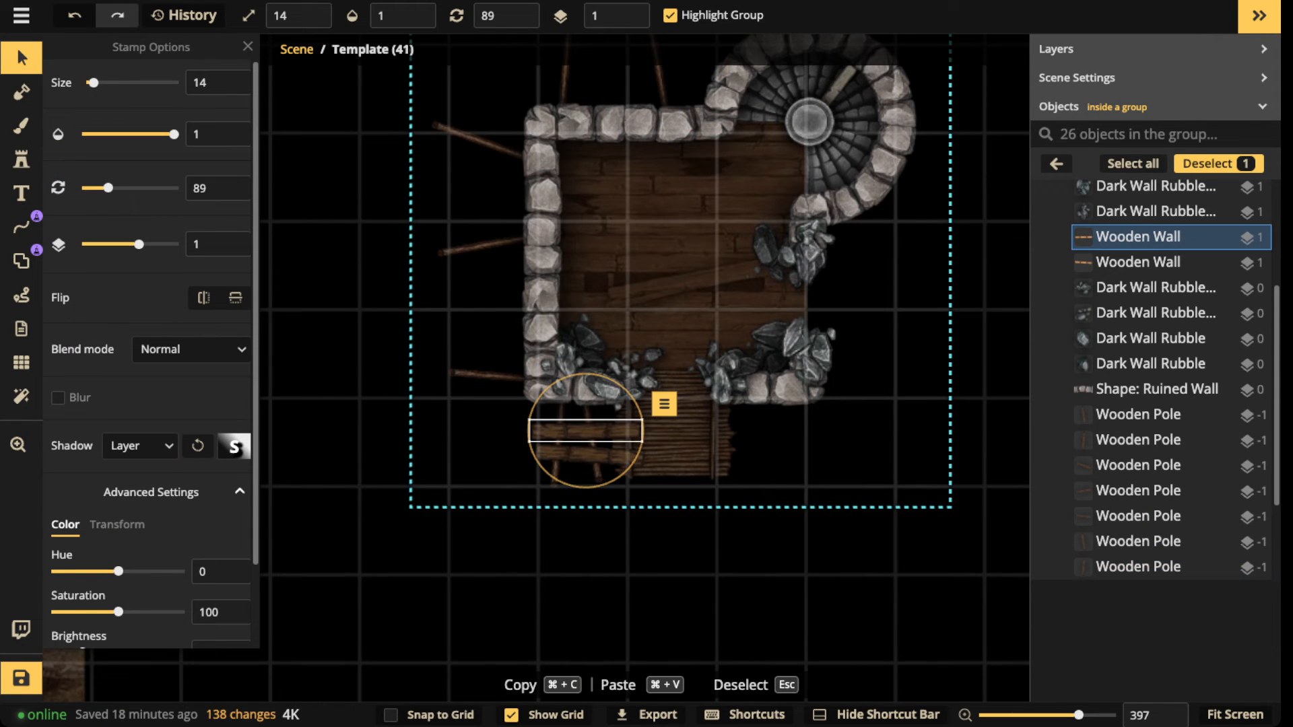
pyautogui.press('super+c')
pyautogui.press('super+v')
pyautogui.press('r')
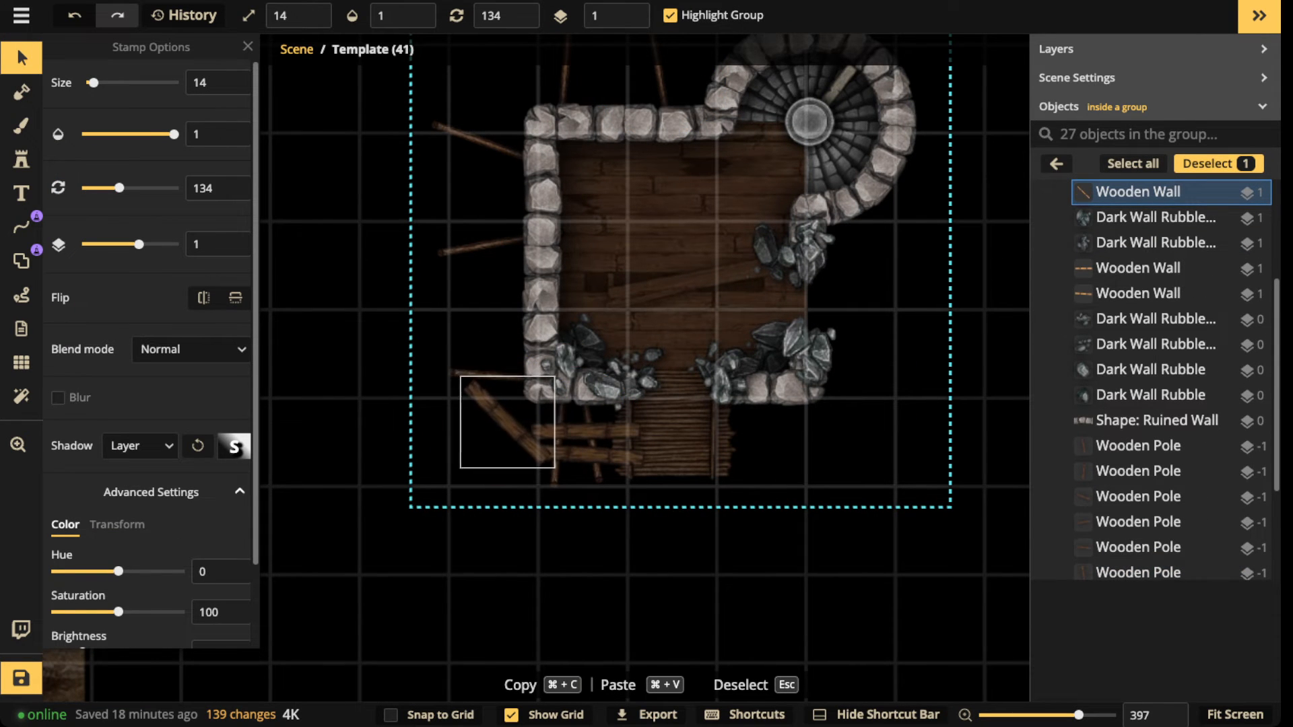
pyautogui.click(566, 374)
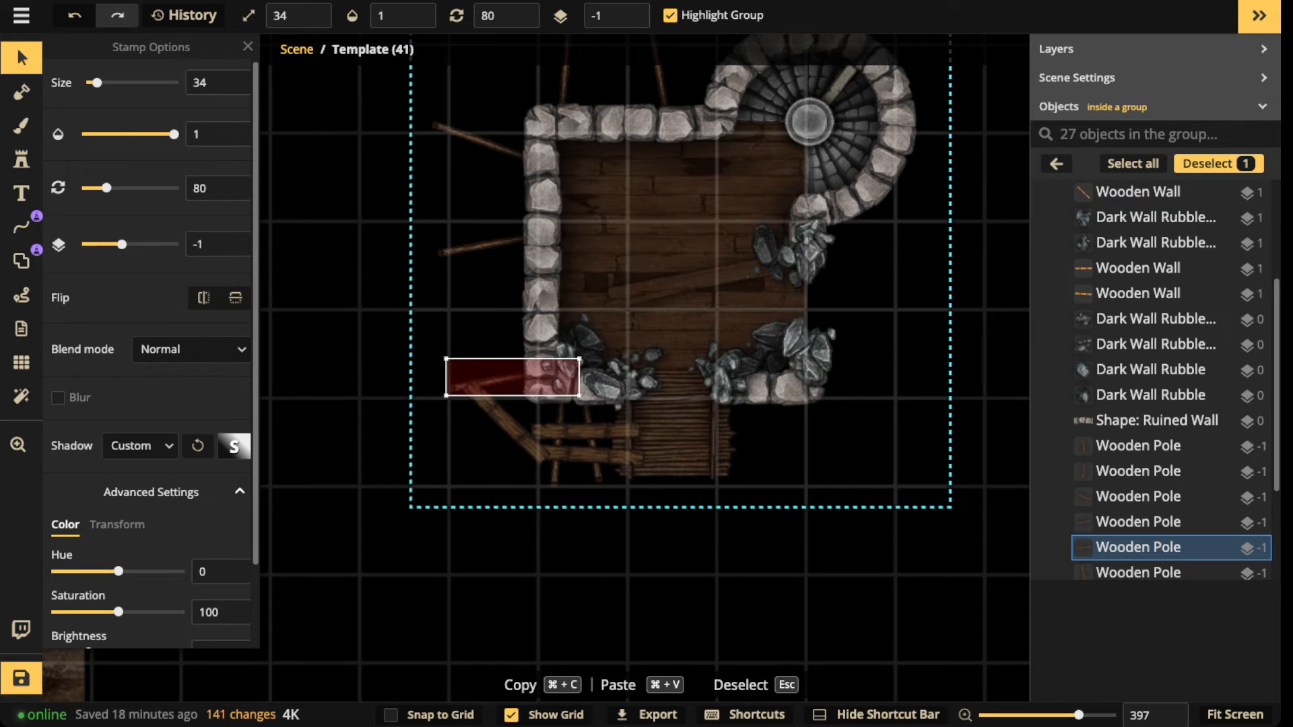
# Step: Add two Wooden Wall beams at 149 degrees, one beside the southwest diagonal beam and one farther north along the west wall
pyautogui.click(506, 419)
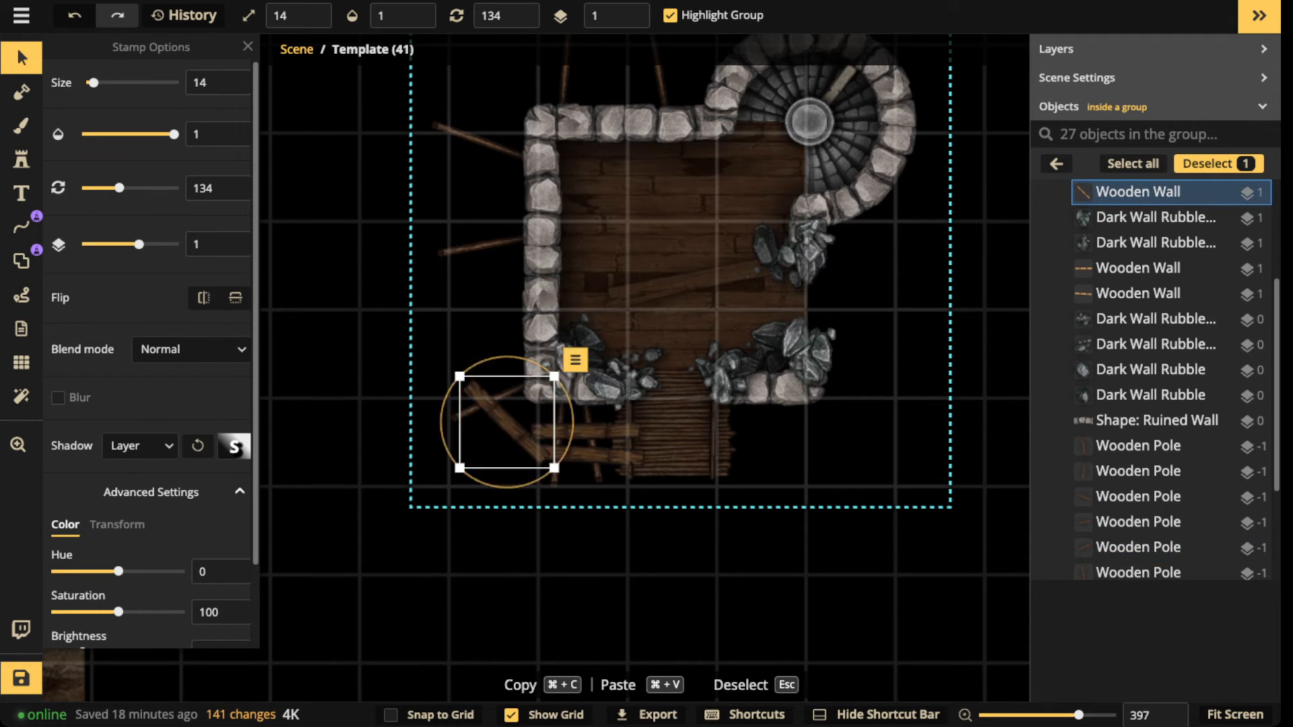
pyautogui.press('super+v')
pyautogui.moveTo(571, 363); pyautogui.dragTo(582, 379)
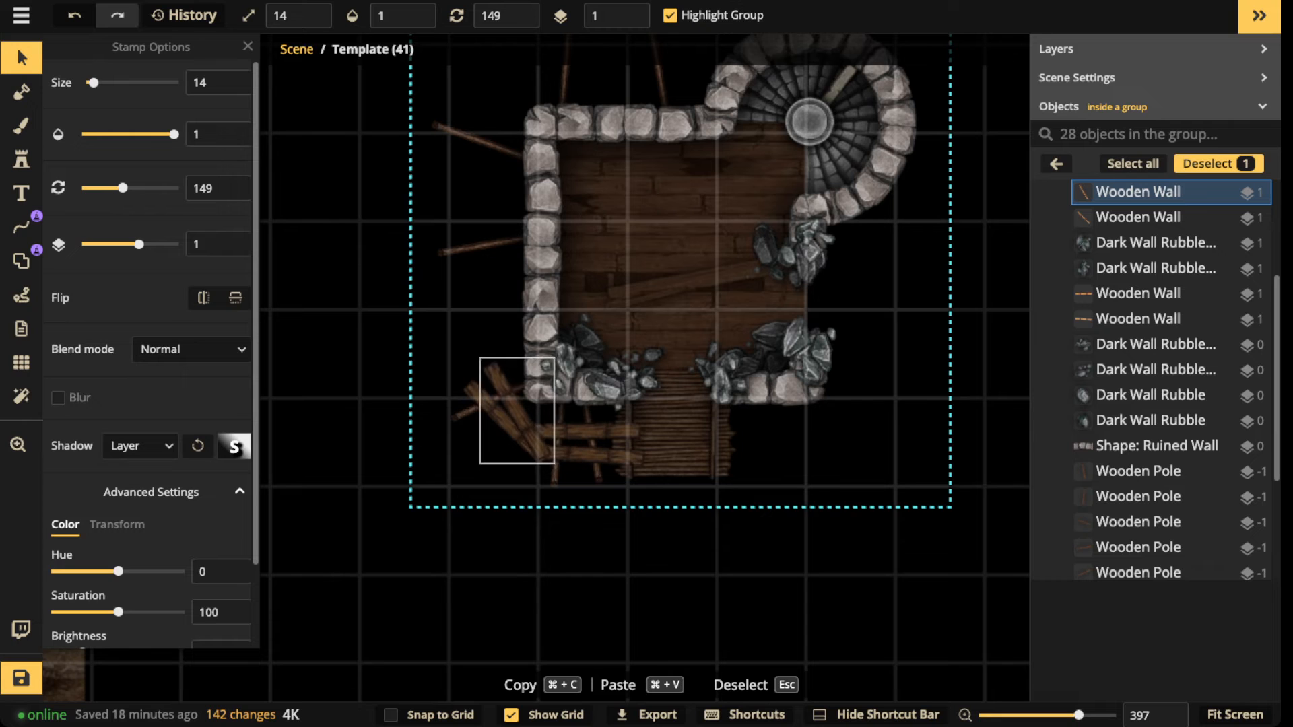
pyautogui.press('super+c')
pyautogui.press('super+v')
pyautogui.scroll(-2, 151, 404)
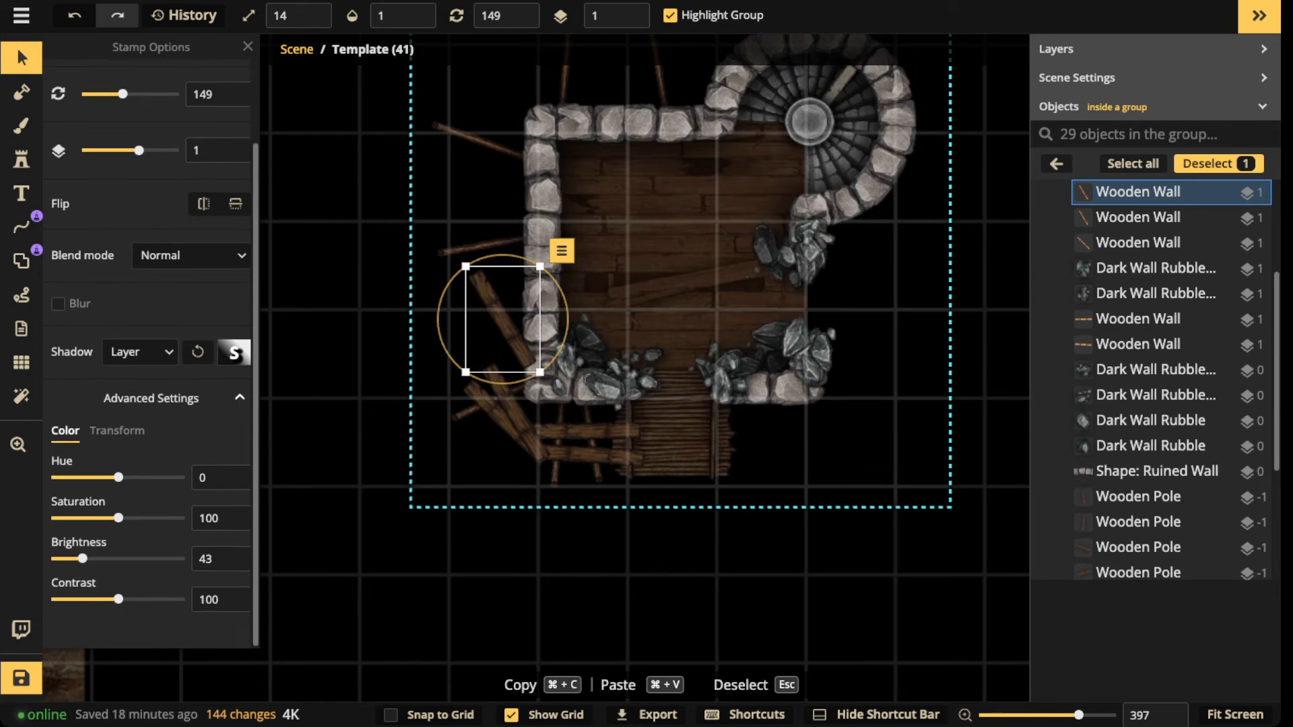
# Step: Shift the middle and northern west-wall poles south, rotating the middle one to 95 degrees and the northern one to 80 degrees
pyautogui.click(482, 246)
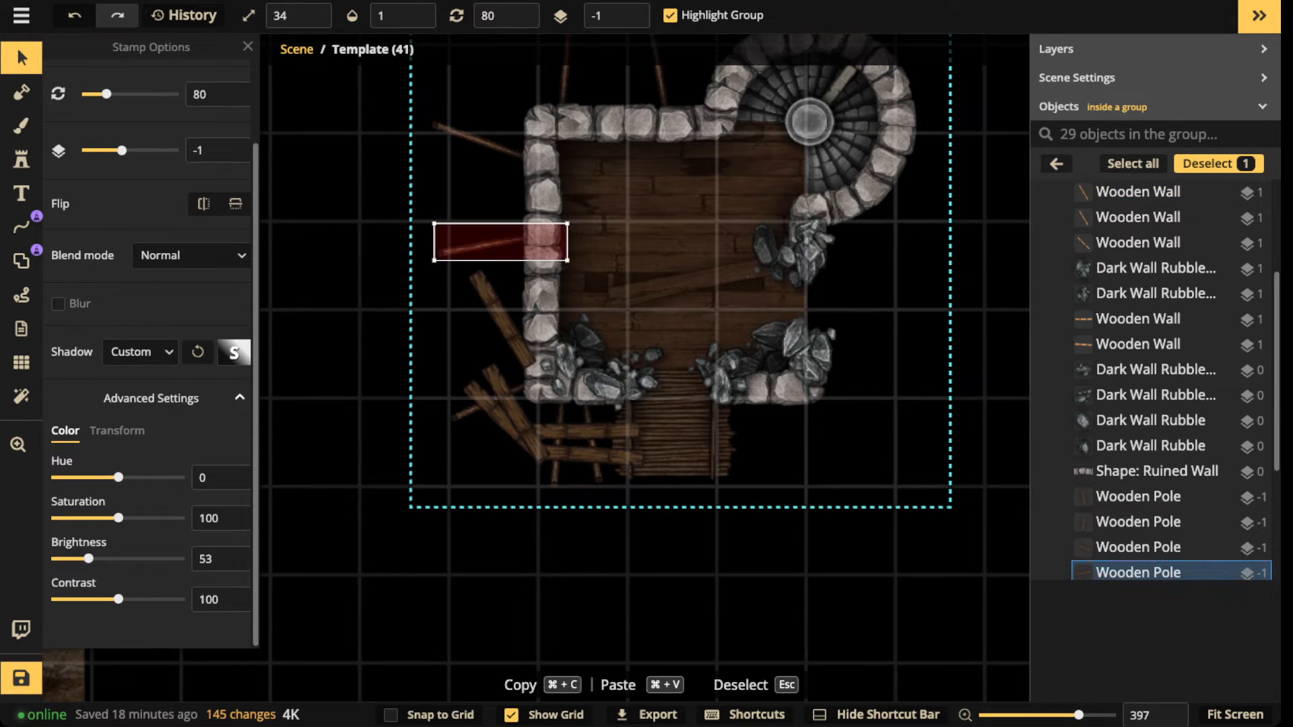
pyautogui.press('r')
pyautogui.moveTo(482, 243); pyautogui.dragTo(481, 287)
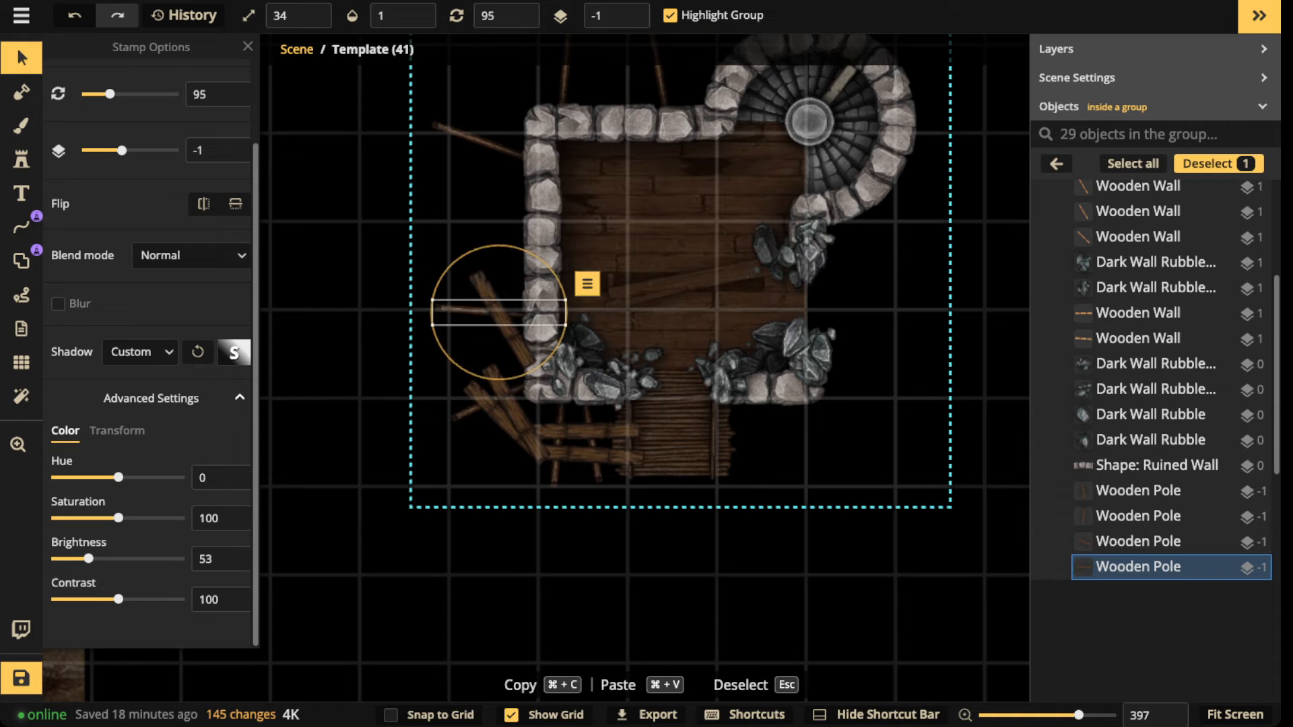
pyautogui.click(482, 142)
pyautogui.scroll(-2, 483, 142)
pyautogui.moveTo(493, 220); pyautogui.dragTo(494, 224)
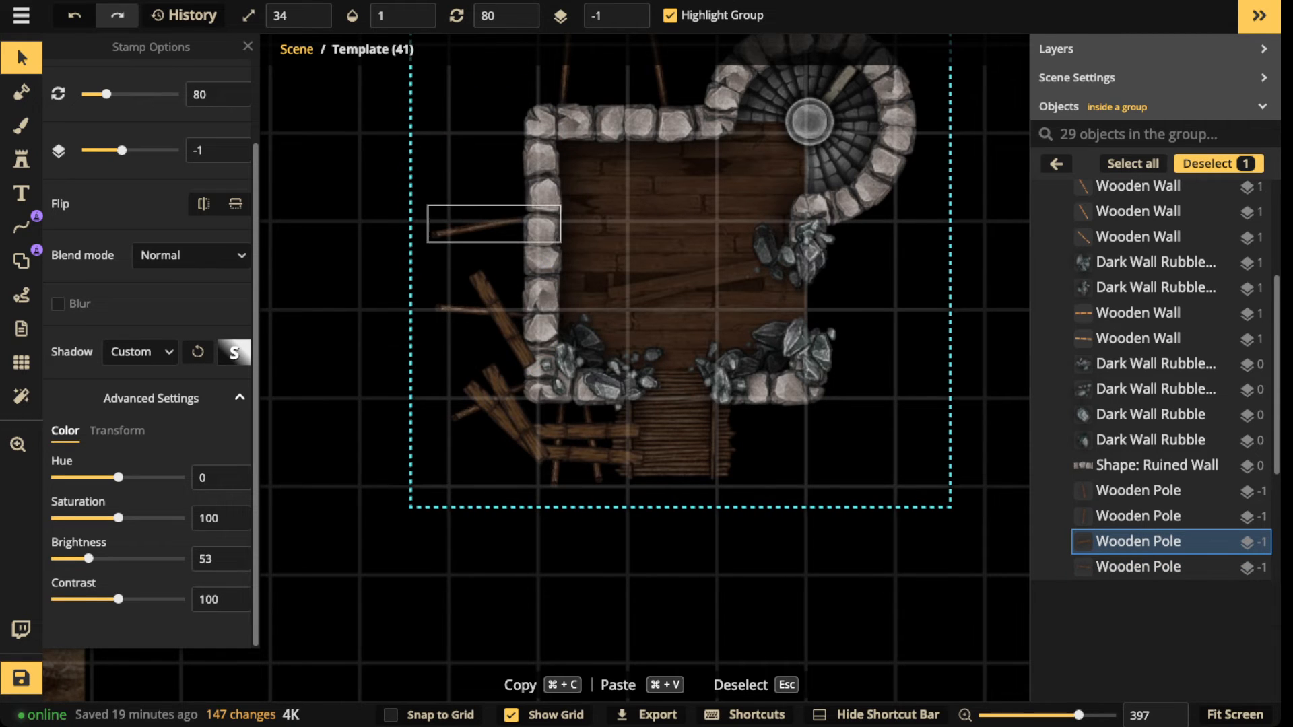
# Step: Duplicate the northern west-wall pole and place the copy at the tower's northwest corner, rotated to 95 degrees
pyautogui.press('super+c')
pyautogui.press('super+v')
pyautogui.scroll(-3, 488, 135)
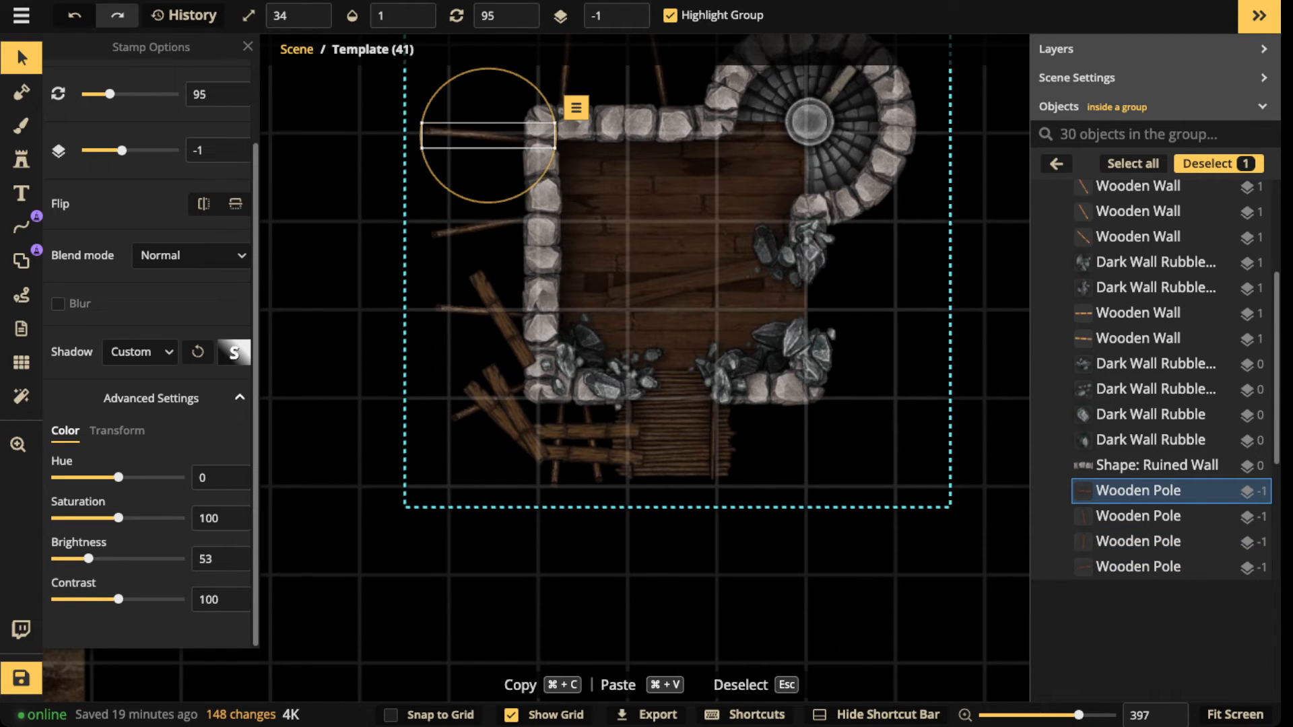
pyautogui.click(494, 116)
pyautogui.moveTo(493, 134); pyautogui.dragTo(496, 122)
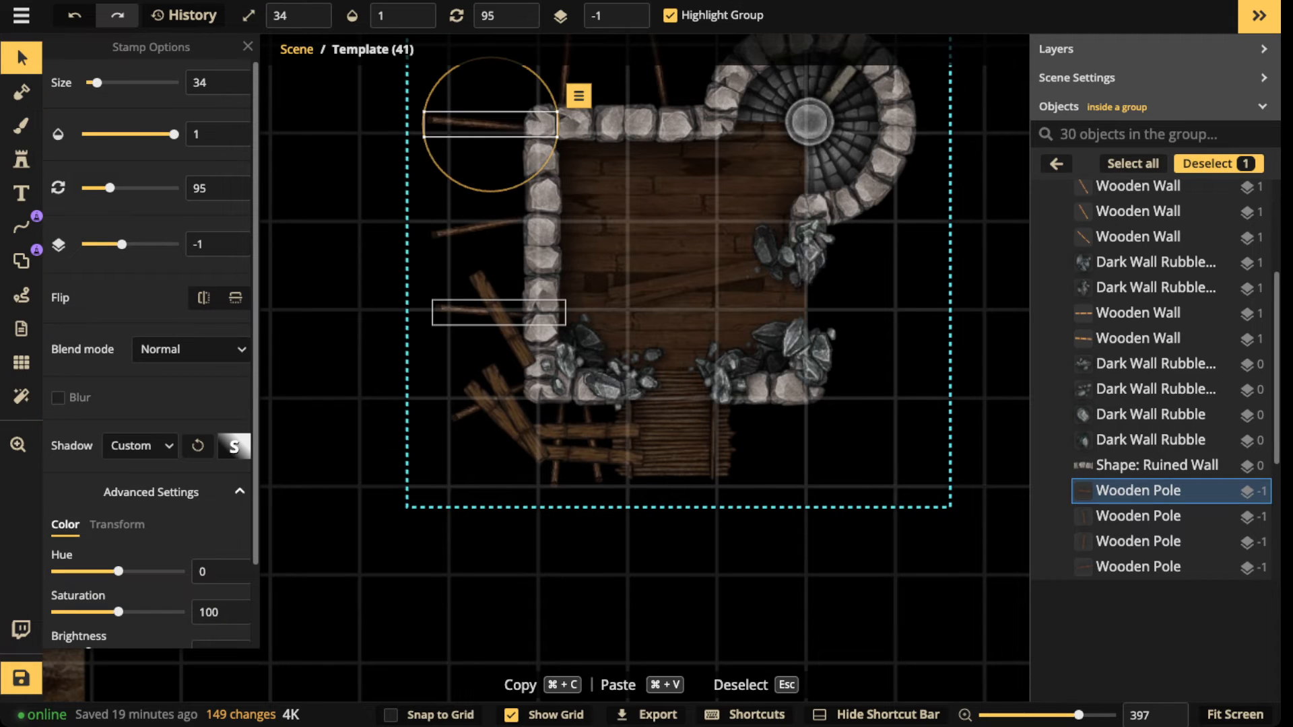
# Step: Rotate the northern diagonal beam to 179 degrees across the two southwestern poles, and add a copy beside it at 164 degrees
pyautogui.click(496, 313)
pyautogui.click(501, 318)
pyautogui.scroll(-6, 501, 318)
pyautogui.moveTo(502, 320); pyautogui.dragTo(472, 361)
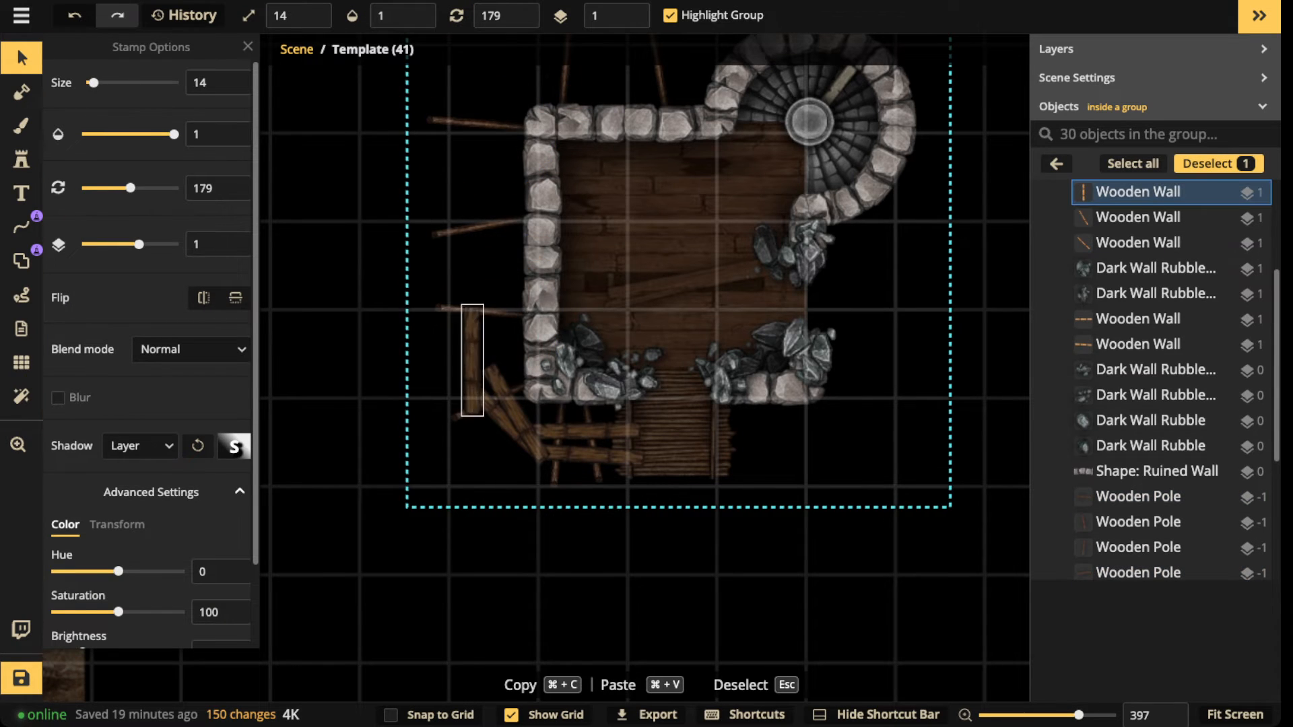
pyautogui.press('super+v')
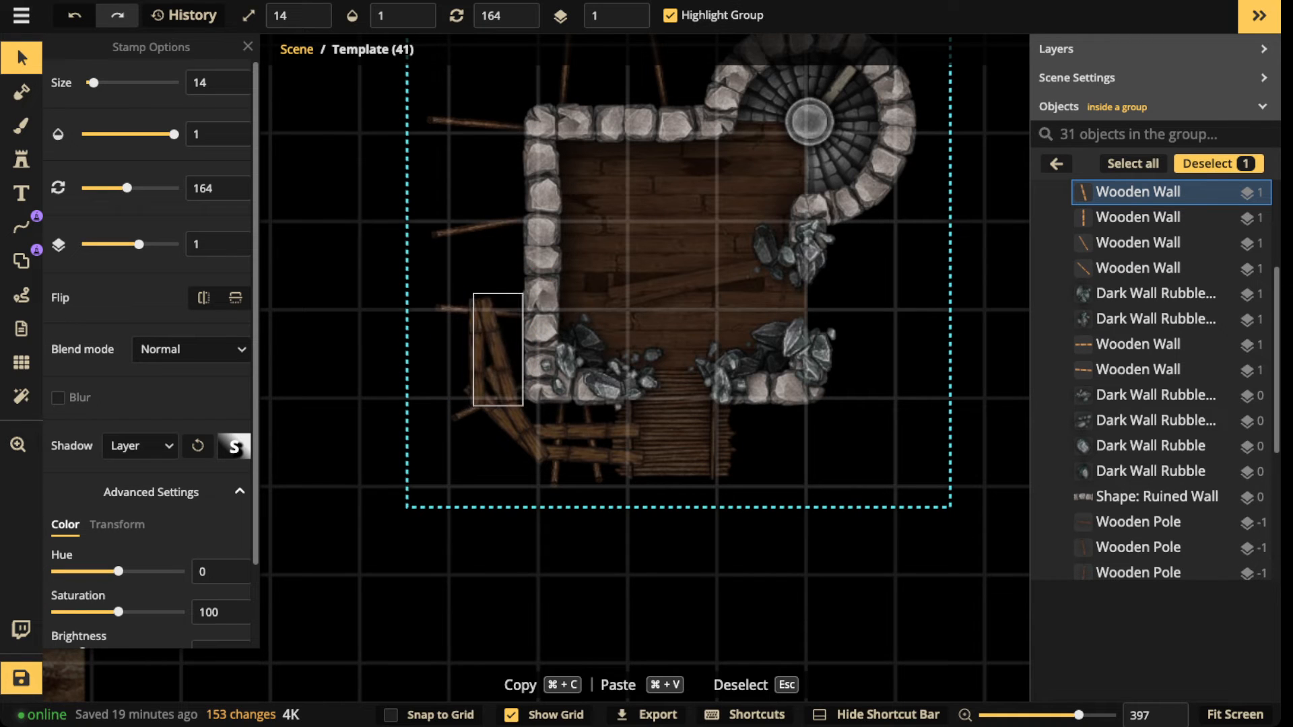
# Step: Add two Wooden Wall beams spanning the two northern west-wall poles, one near the wall and one tilted farther west
pyautogui.press('super+v')
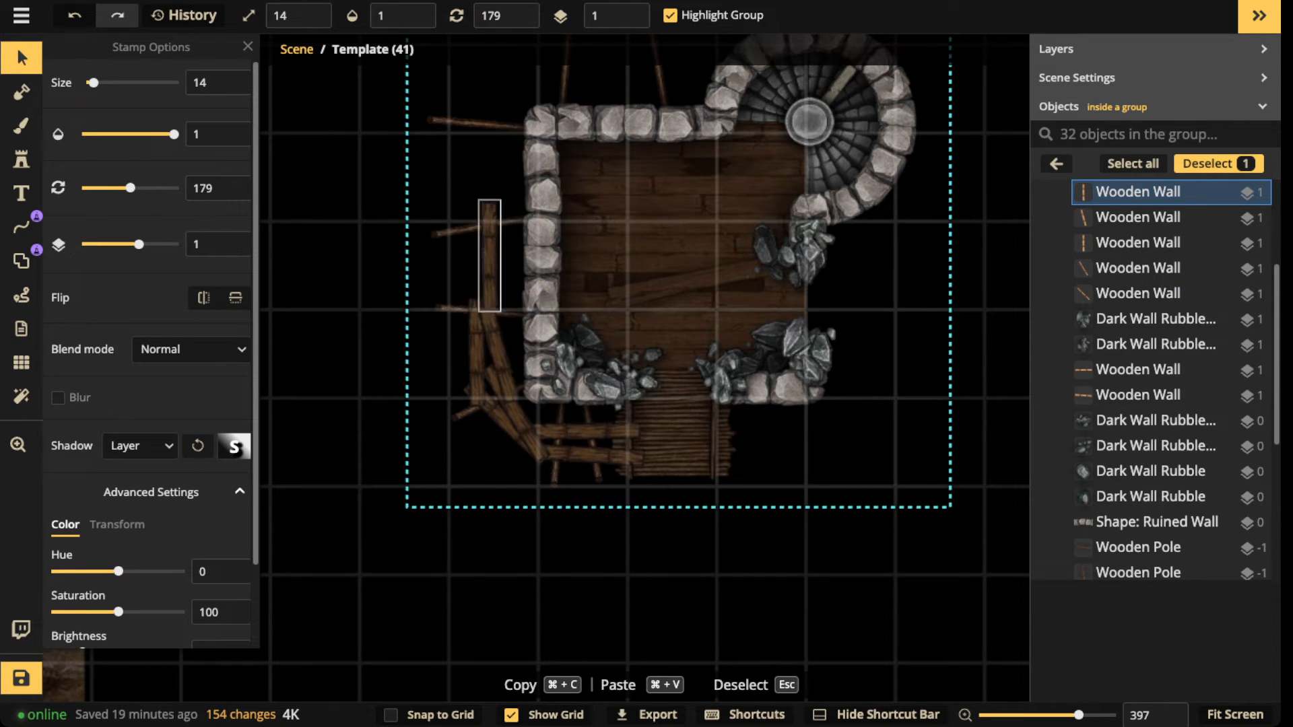
pyautogui.moveTo(476, 254); pyautogui.dragTo(491, 275)
pyautogui.scroll(2, 475, 389)
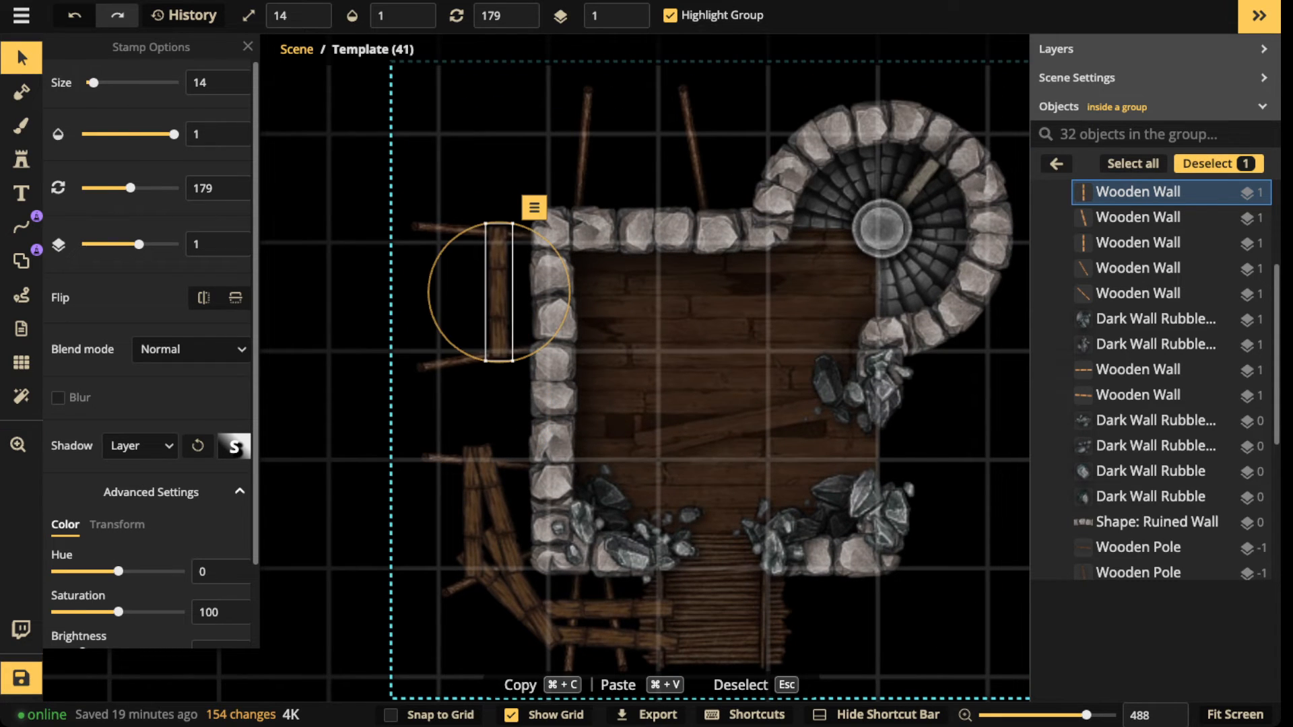
pyautogui.scroll(2, 513, 359)
pyautogui.moveTo(513, 362); pyautogui.dragTo(534, 378)
pyautogui.moveTo(500, 317); pyautogui.dragTo(501, 308)
pyautogui.press('super+v')
pyautogui.moveTo(505, 394); pyautogui.dragTo(474, 209)
pyautogui.moveTo(478, 303); pyautogui.dragTo(446, 278)
# Step: Add a size 15 Wooden Wall beam at 55 degrees, bridging the northwest corner pole and the north-wall pole
pyautogui.press('super+v')
pyautogui.moveTo(496, 67); pyautogui.dragTo(562, 94)
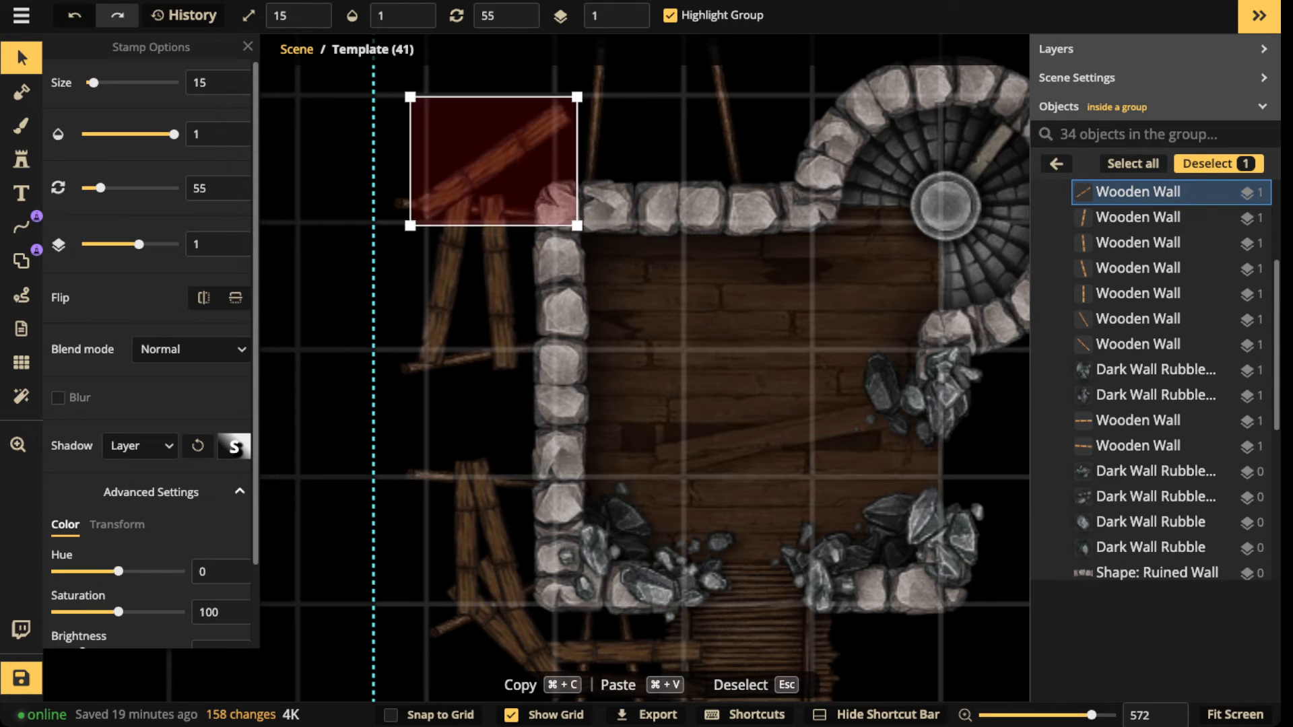
pyautogui.moveTo(505, 155); pyautogui.dragTo(544, 153)
# Step: Try a duplicate beam along the north wall at 85 degrees, then delete it and the eastern north-wall pole
pyautogui.press('super+c')
pyautogui.press('super+v')
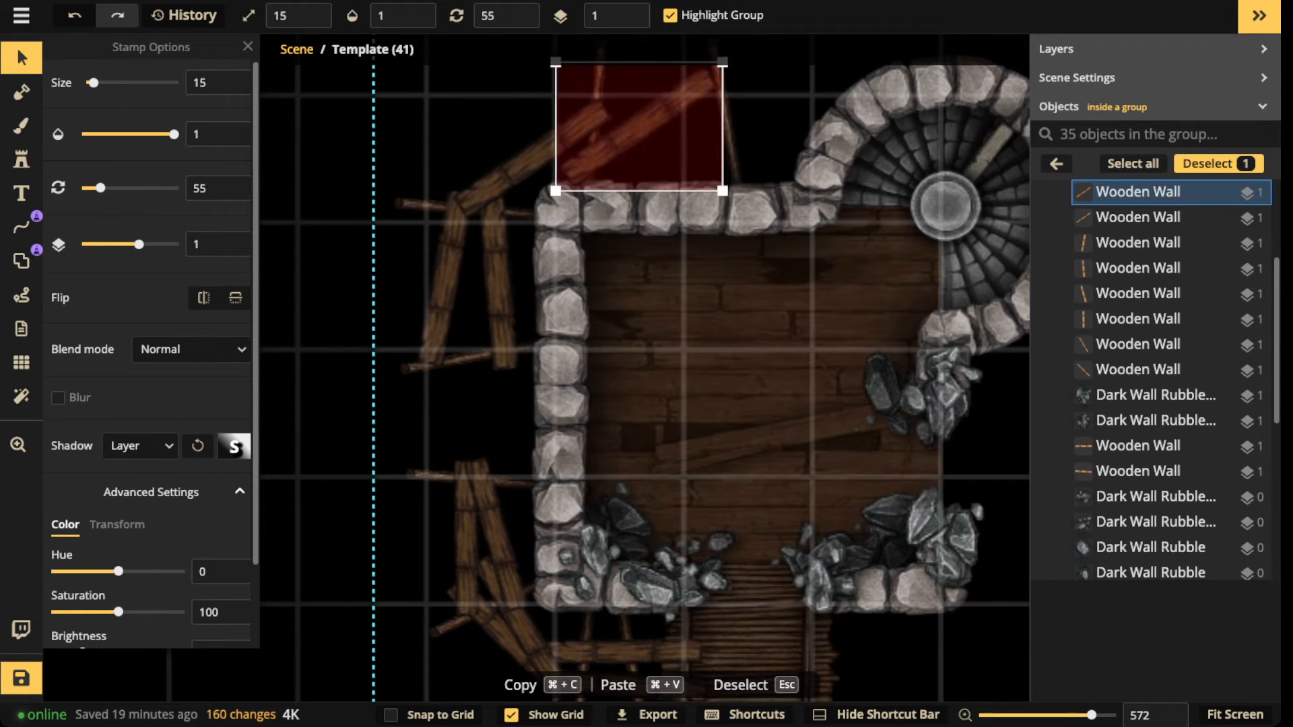
pyautogui.scroll(3, 639, 128)
pyautogui.moveTo(639, 128); pyautogui.dragTo(657, 140)
pyautogui.scroll(-1, 658, 142)
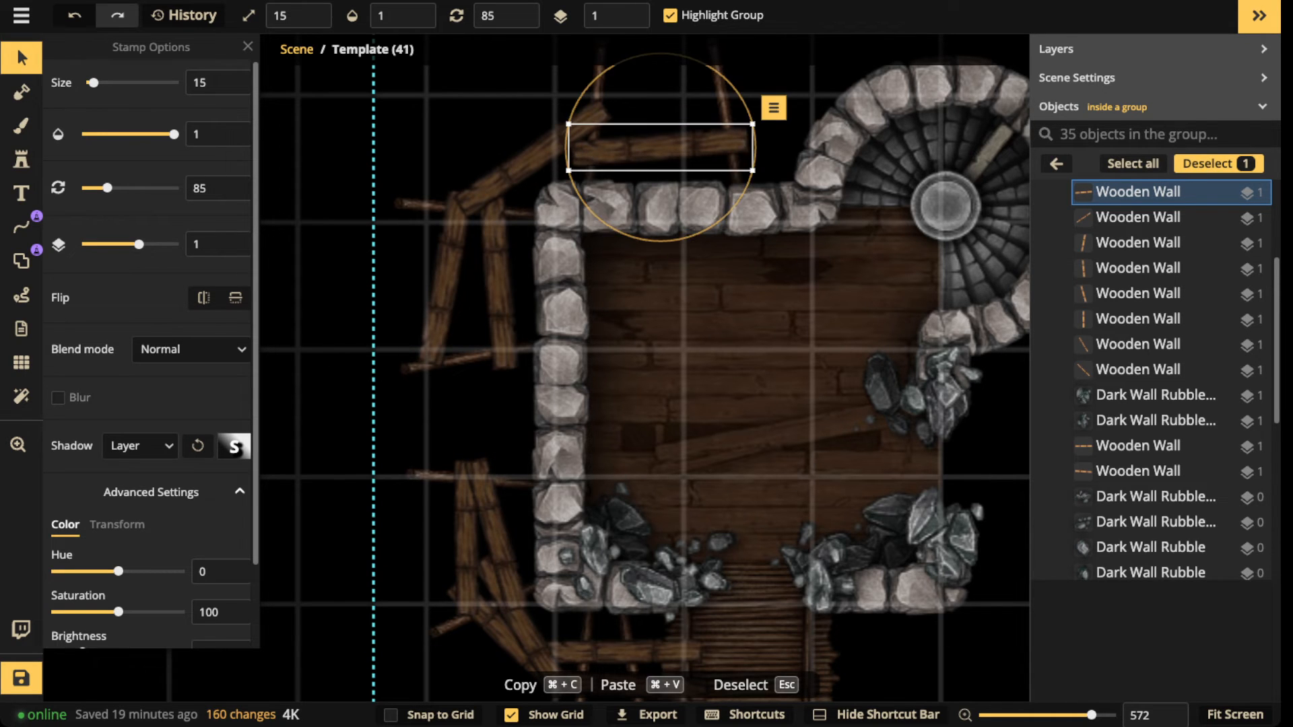
pyautogui.press('Delete')
# Step: Duplicate the Wood Roof from the south opening and place the copy against the outside of the north wall
pyautogui.scroll(-2, 623, 357)
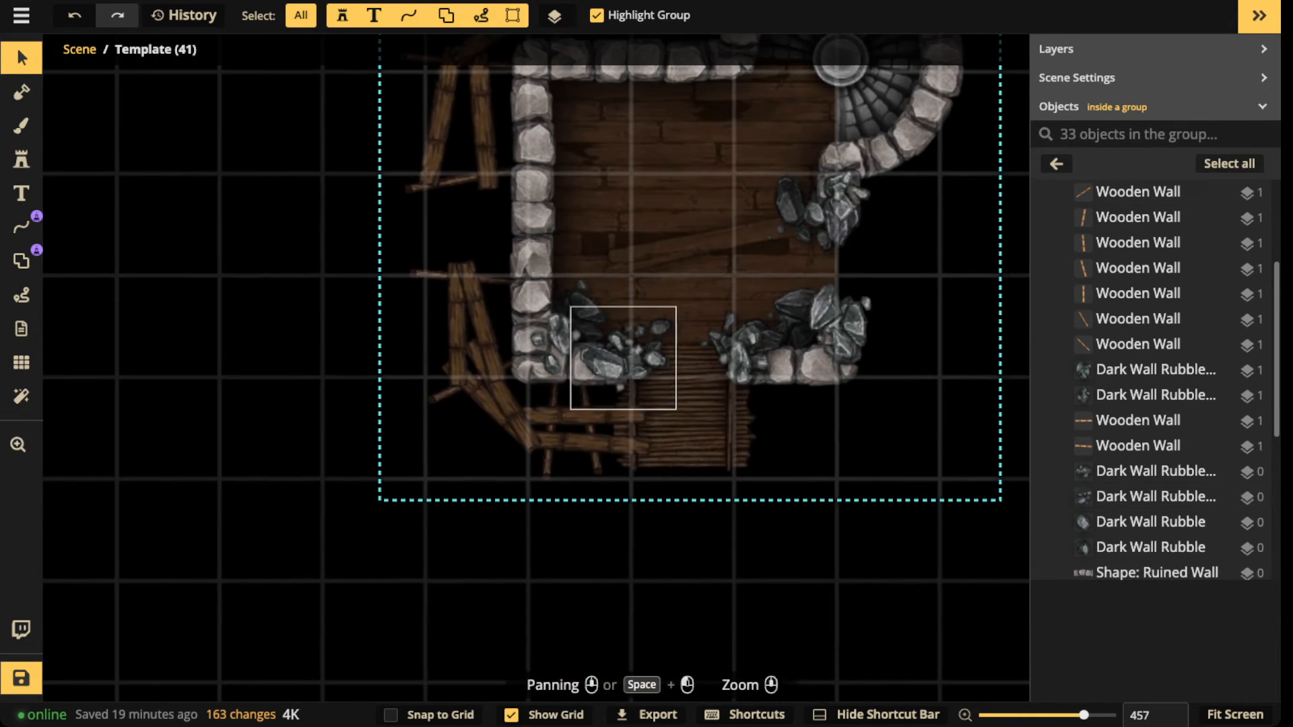
pyautogui.click(688, 416)
pyautogui.press('super+c')
pyautogui.moveTo(654, 69); pyautogui.dragTo(645, 319)
pyautogui.press('super+v')
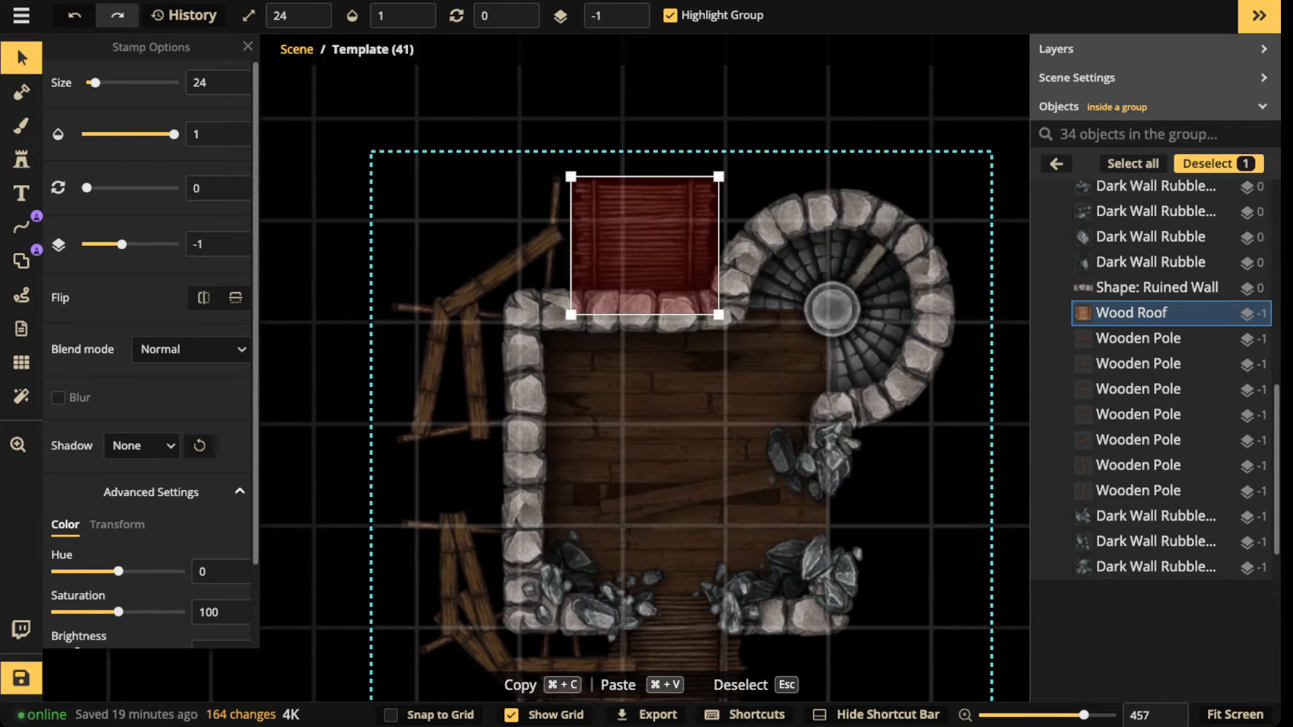
pyautogui.moveTo(645, 245); pyautogui.dragTo(626, 246)
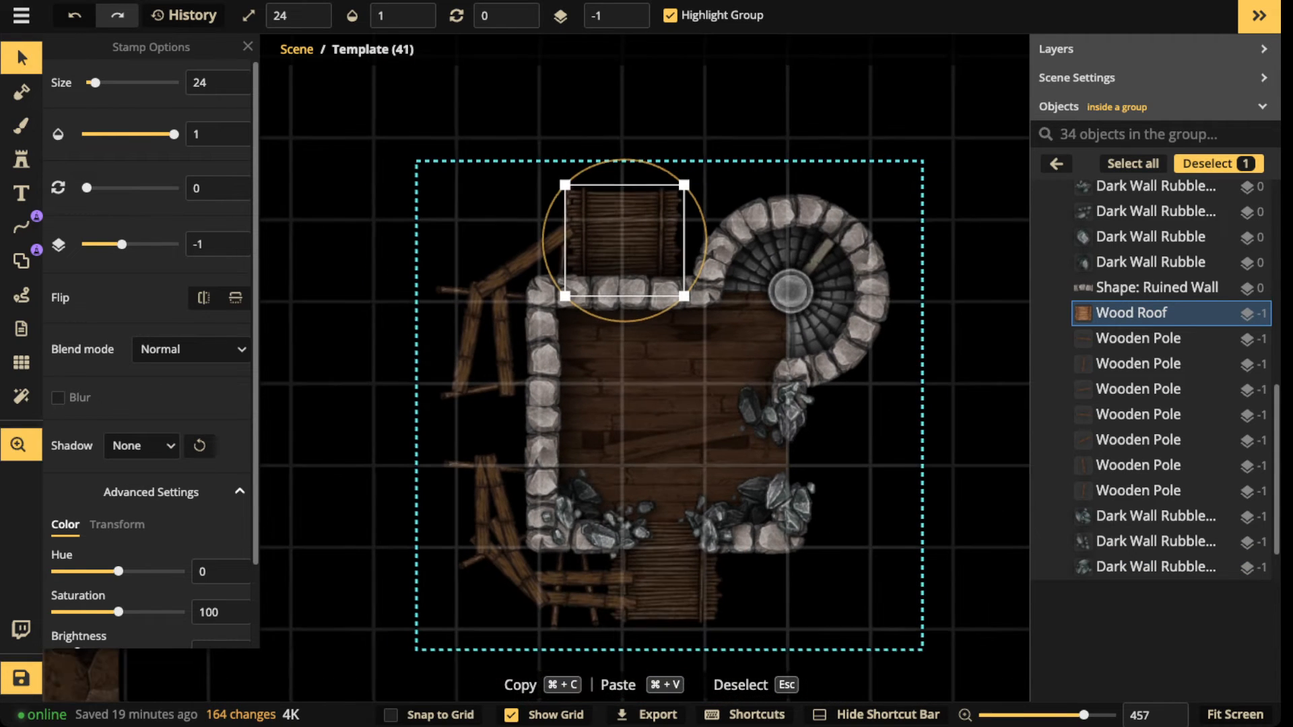
pyautogui.scroll(-2, 634, 177)
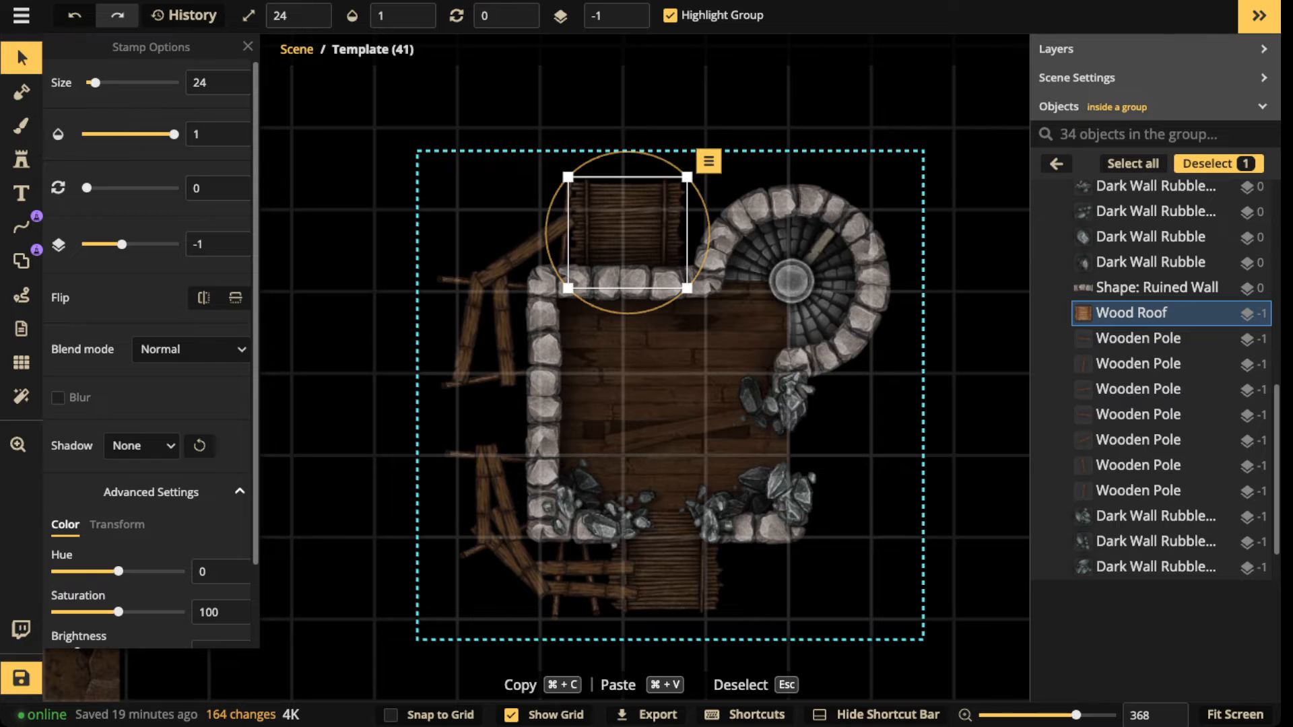
pyautogui.moveTo(628, 232); pyautogui.dragTo(626, 228)
# Step: Set the north Wood Roof's brightness to 64 and nudge the diagonal beam west of it
pyautogui.scroll(-2, 150, 377)
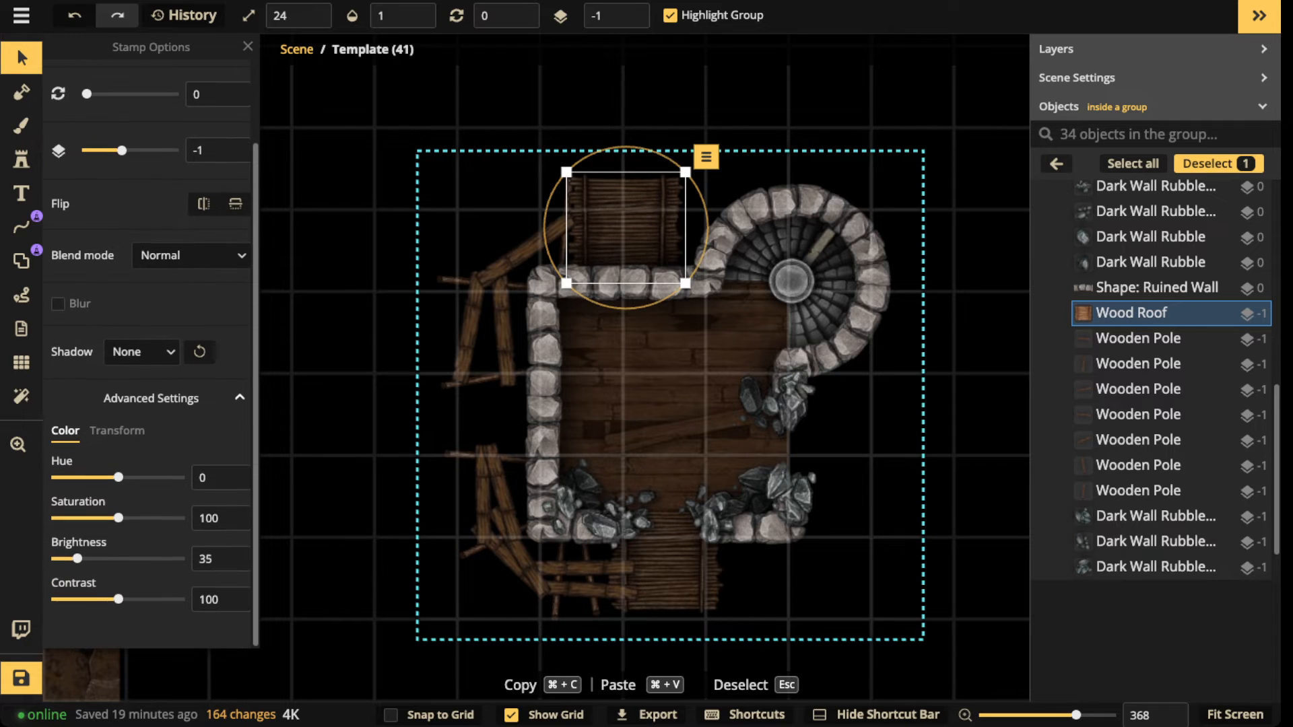
pyautogui.moveTo(78, 559); pyautogui.dragTo(90, 559)
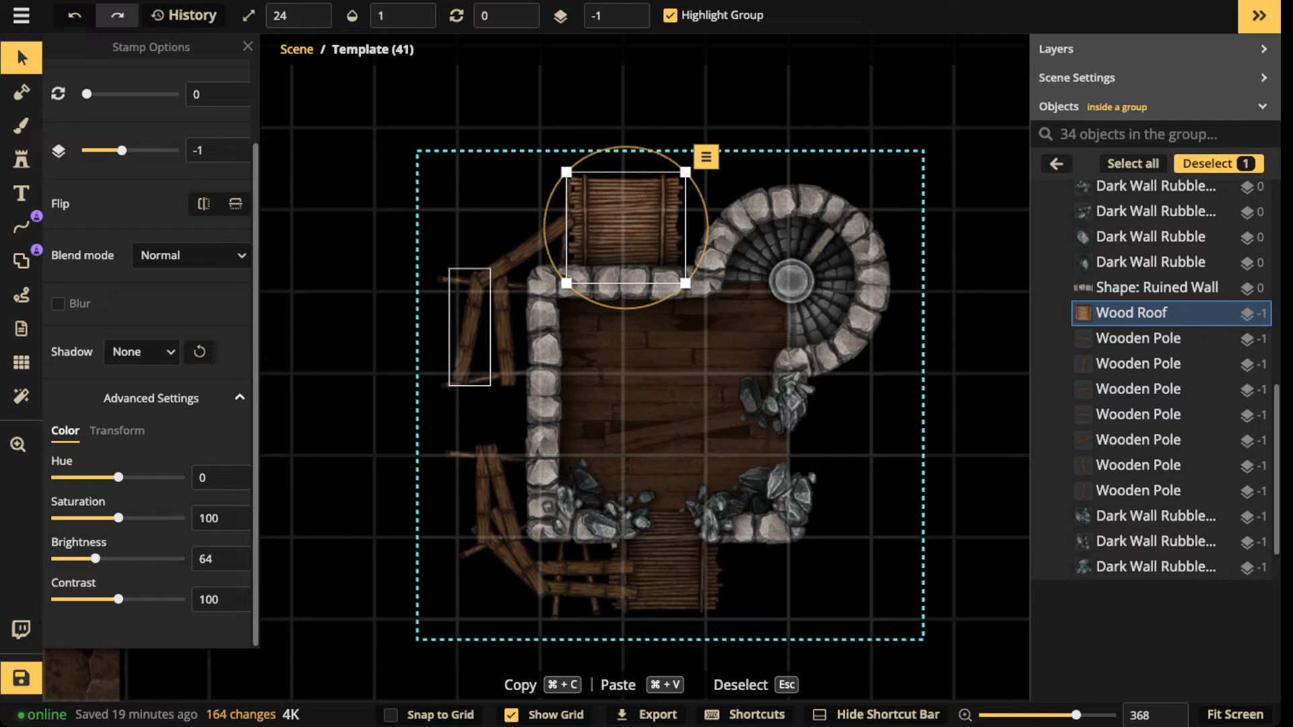
pyautogui.click(476, 300)
pyautogui.click(527, 249)
pyautogui.moveTo(527, 250); pyautogui.dragTo(527, 251)
pyautogui.click(465, 367)
pyautogui.scroll(-2, 466, 369)
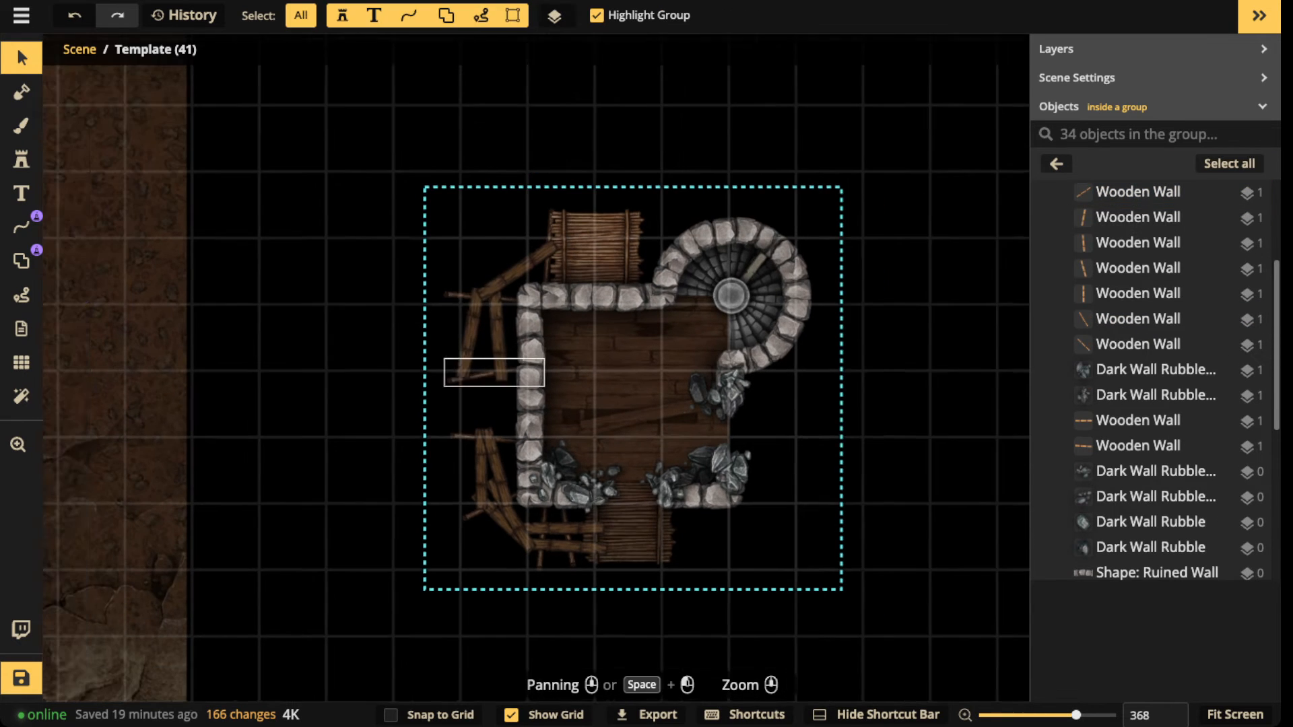
# Step: Tilt the north Wood Roof slightly clockwise and shift it southeast, tucking it beside the round stairwell
pyautogui.moveTo(465, 369); pyautogui.dragTo(419, 320)
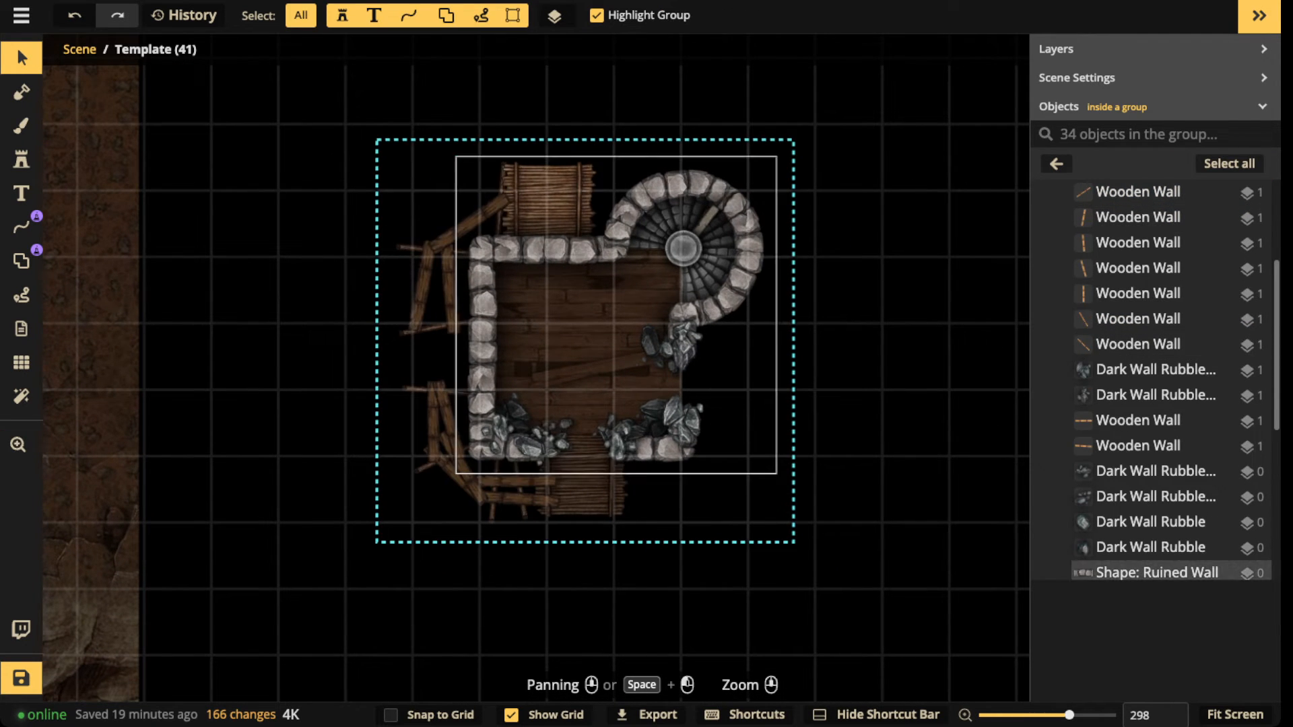
pyautogui.click(548, 205)
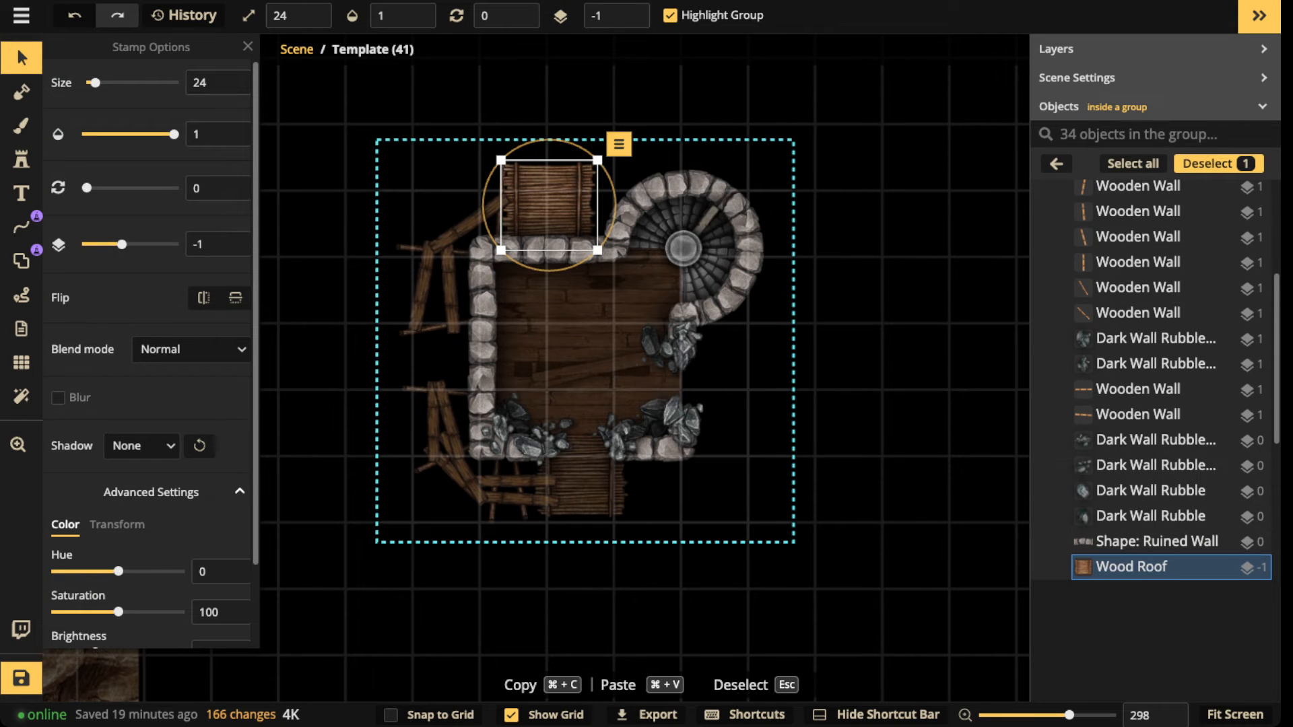
pyautogui.moveTo(549, 205); pyautogui.dragTo(650, 228)
pyautogui.click(479, 216)
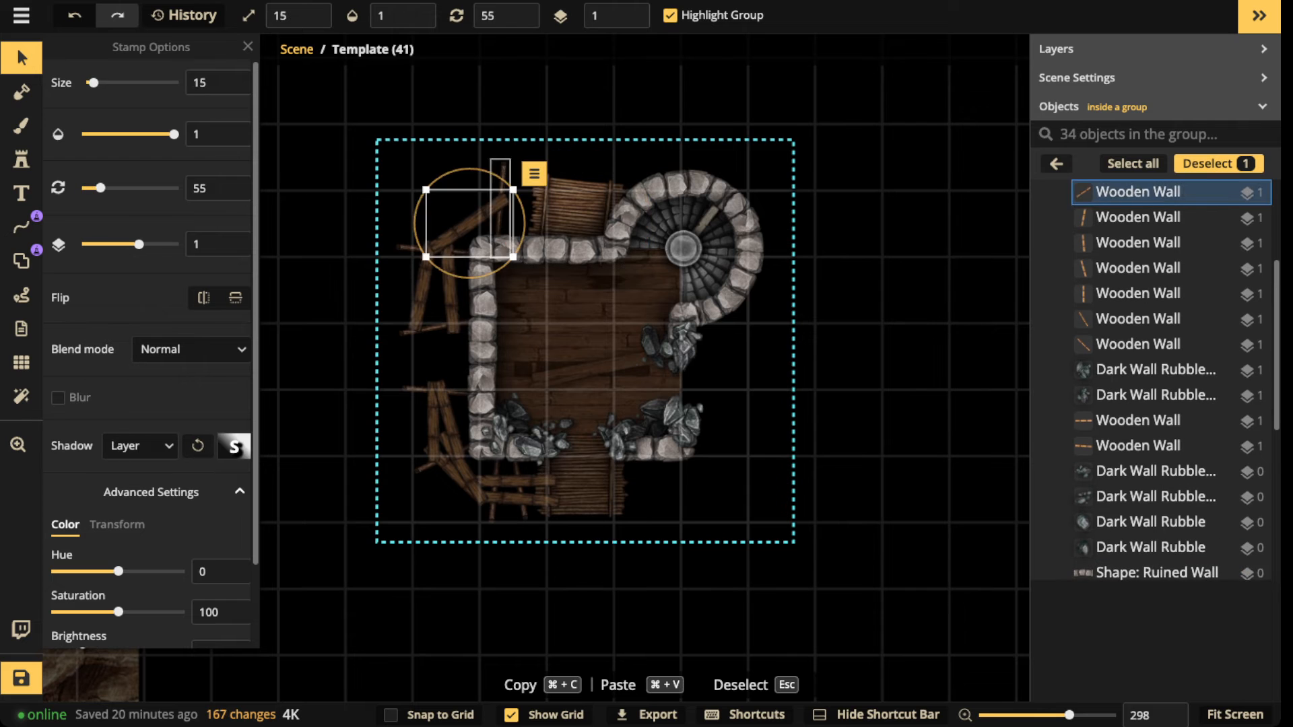
pyautogui.press('Escape')
pyautogui.scroll(-3, 503, 212)
pyautogui.moveTo(502, 208); pyautogui.dragTo(493, 175)
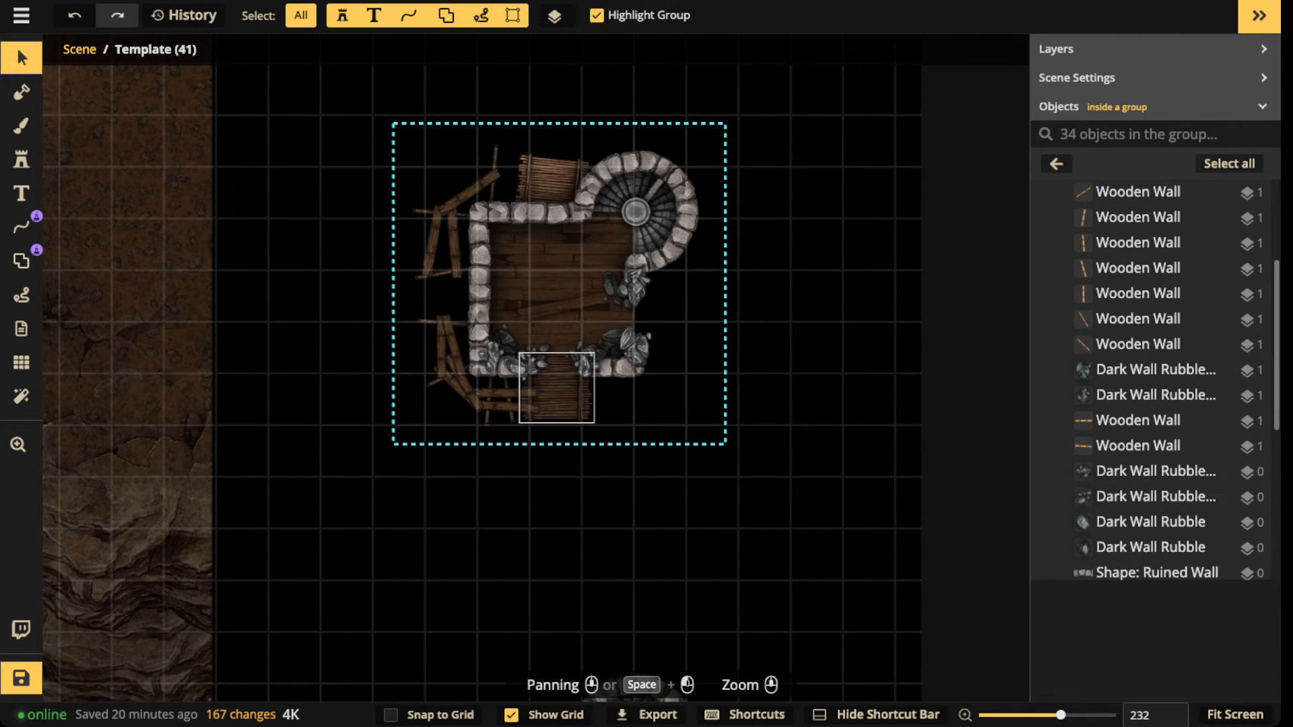
# Step: Deselect the Wood Roof at the south opening and leave the tower group to return to the whole scene
pyautogui.click(556, 387)
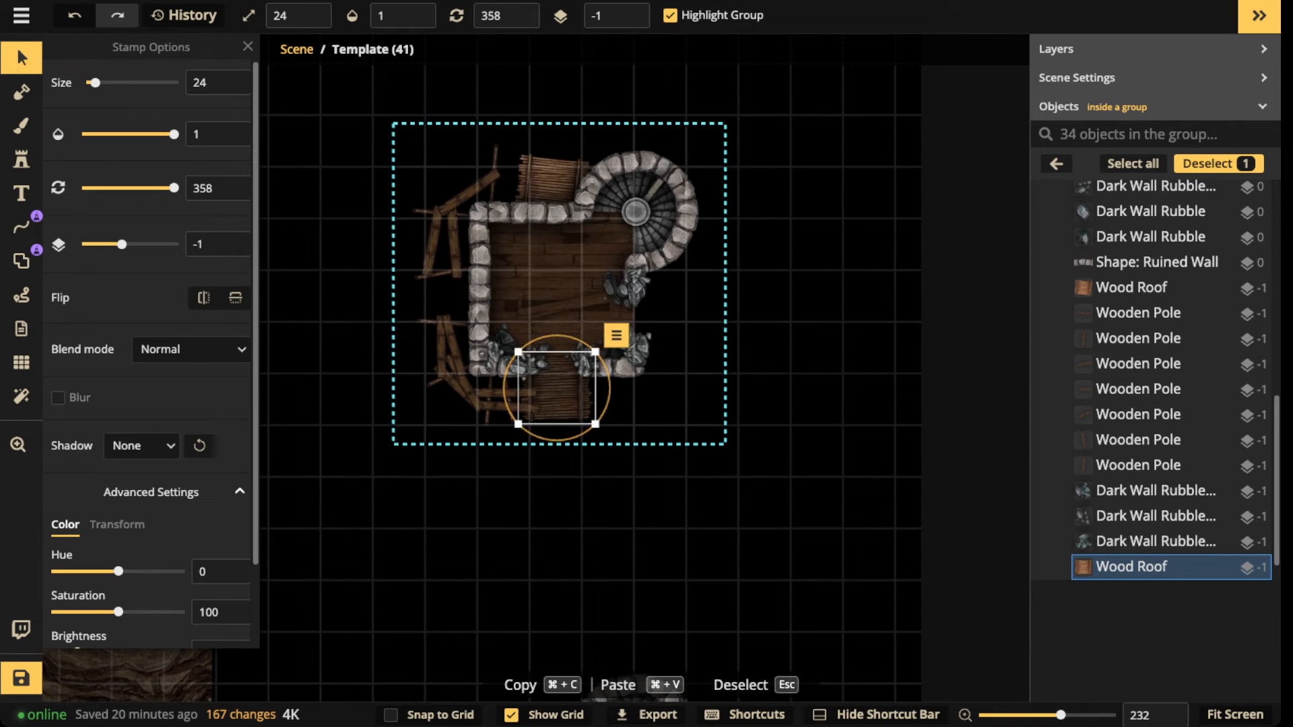
pyautogui.press('Escape')
pyautogui.scroll(-2, 484, 303)
pyautogui.moveTo(484, 303); pyautogui.dragTo(483, 313)
pyautogui.press('Escape')
pyautogui.press('Escape')
pyautogui.scroll(2, 474, 317)
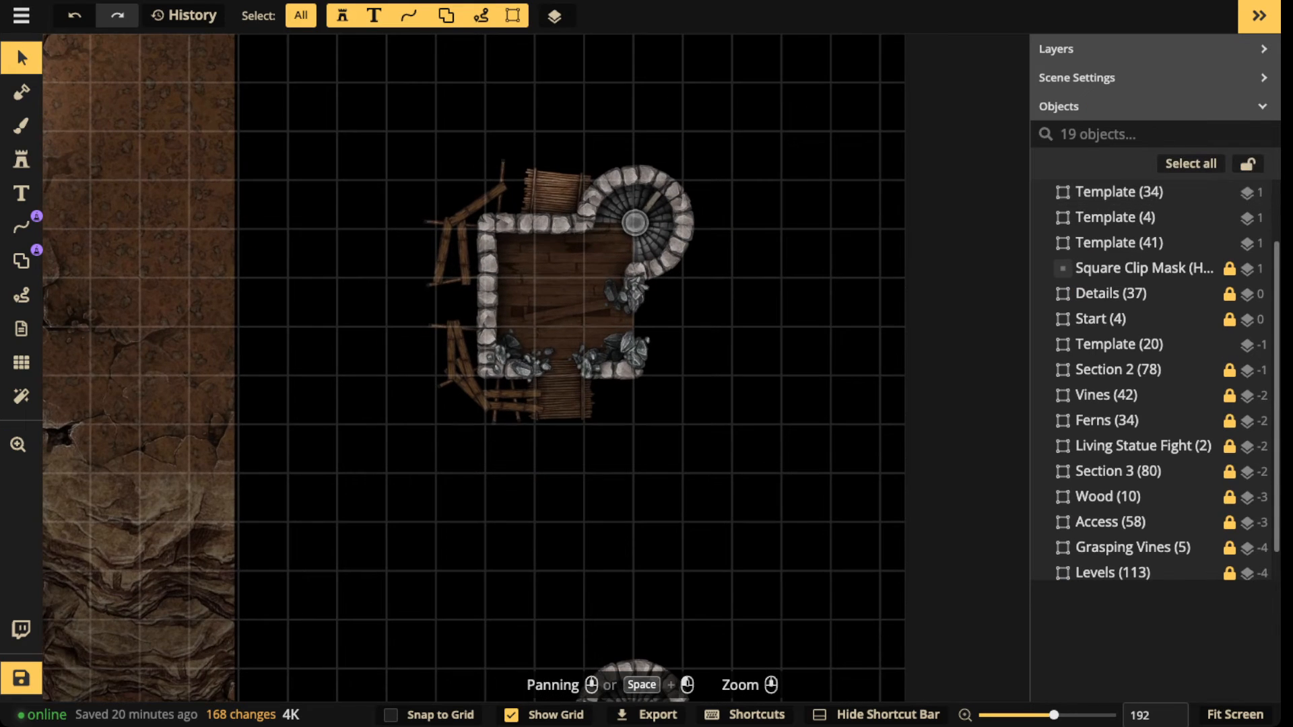
# Step: Hide the map grid
pyautogui.scroll(2, 536, 430)
pyautogui.click(20, 362)
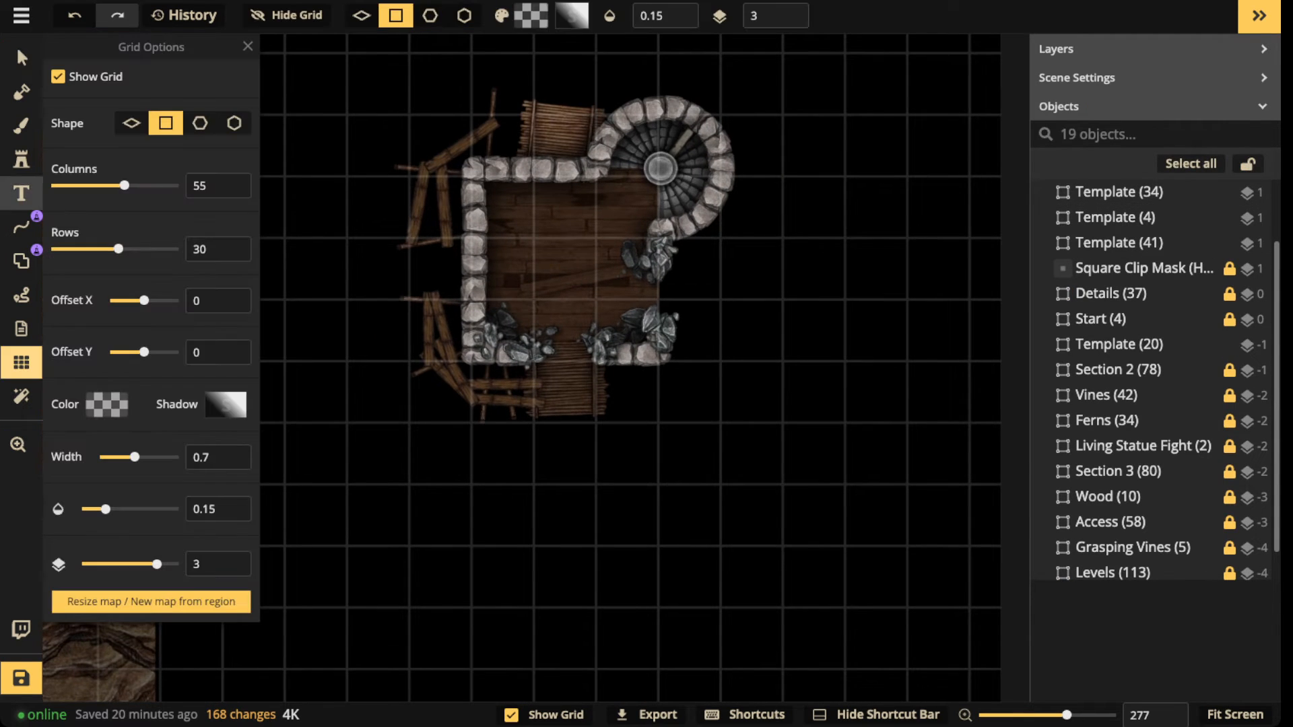
pyautogui.click(59, 77)
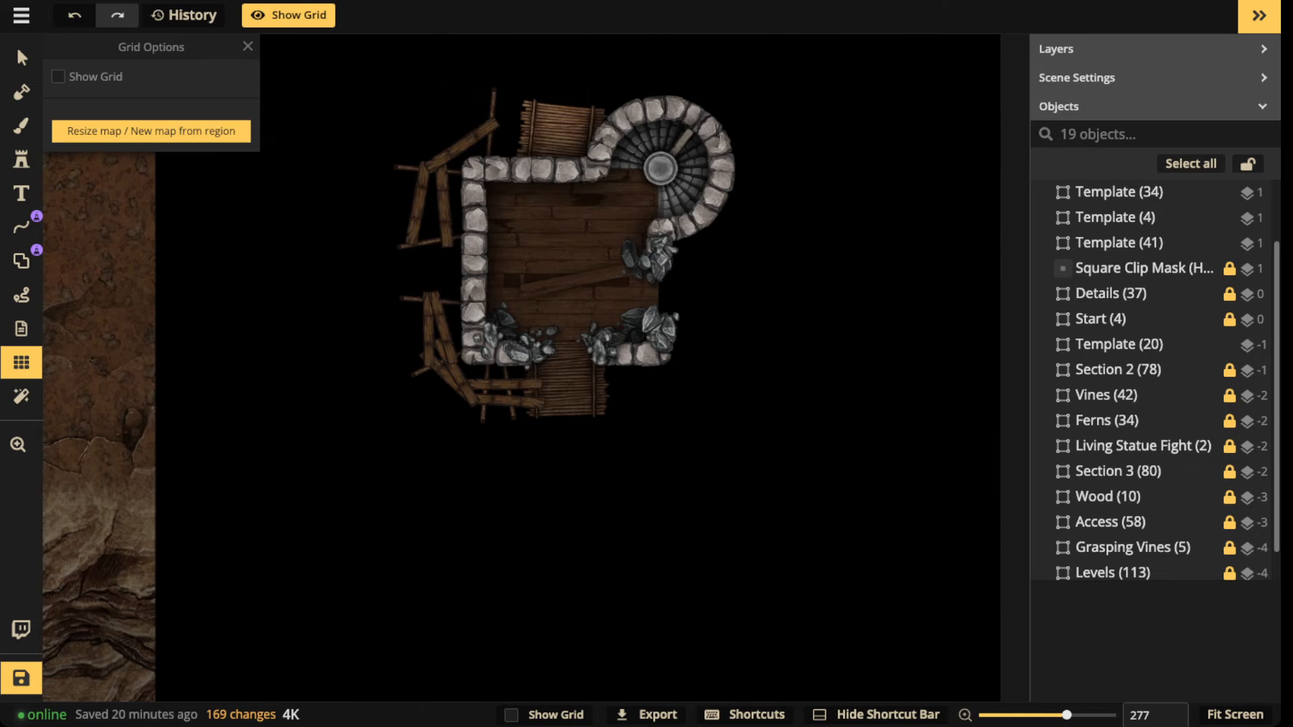
# Step: Enter the tower group and reuse the rubble cluster beside the stairwell's south end as the active stamp at size 54
pyautogui.click(21, 58)
pyautogui.scroll(5, 483, 207)
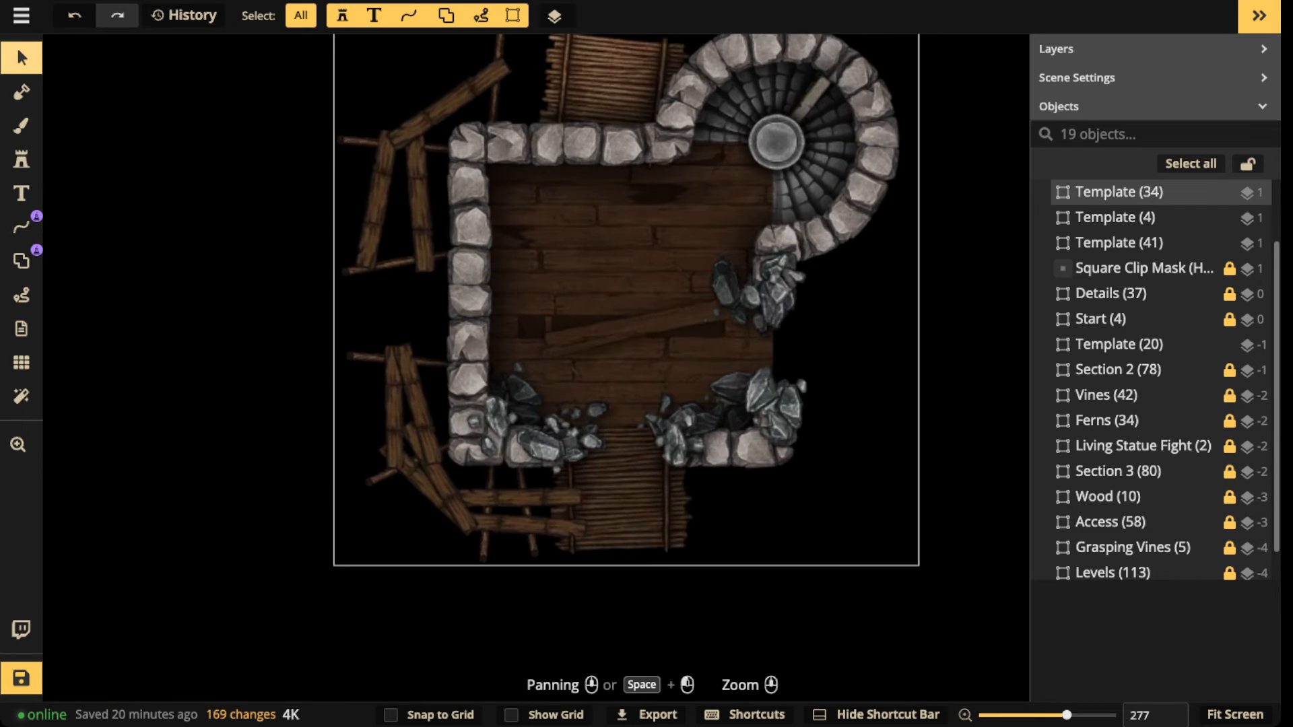
pyautogui.moveTo(482, 207); pyautogui.dragTo(360, 206)
pyautogui.scroll(-2, 323, 326)
pyautogui.scroll(-3, 677, 246)
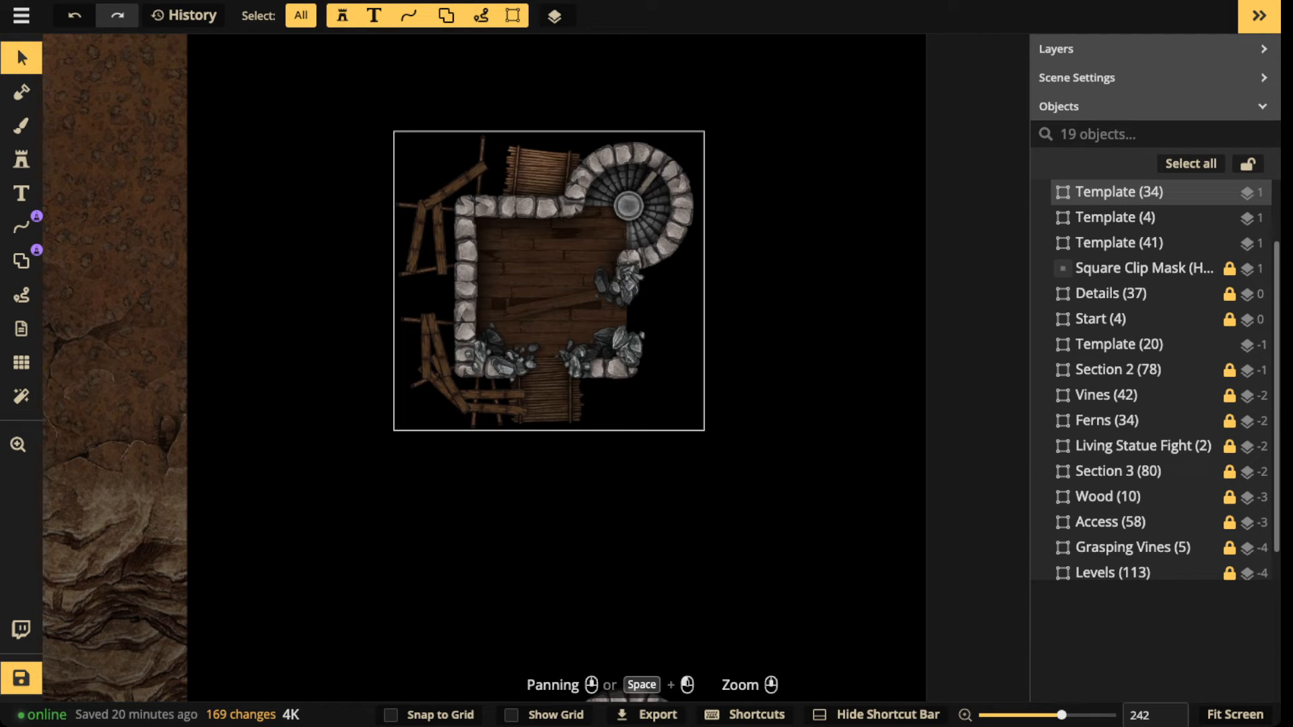
pyautogui.scroll(1, 587, 276)
pyautogui.scroll(3, 487, 247)
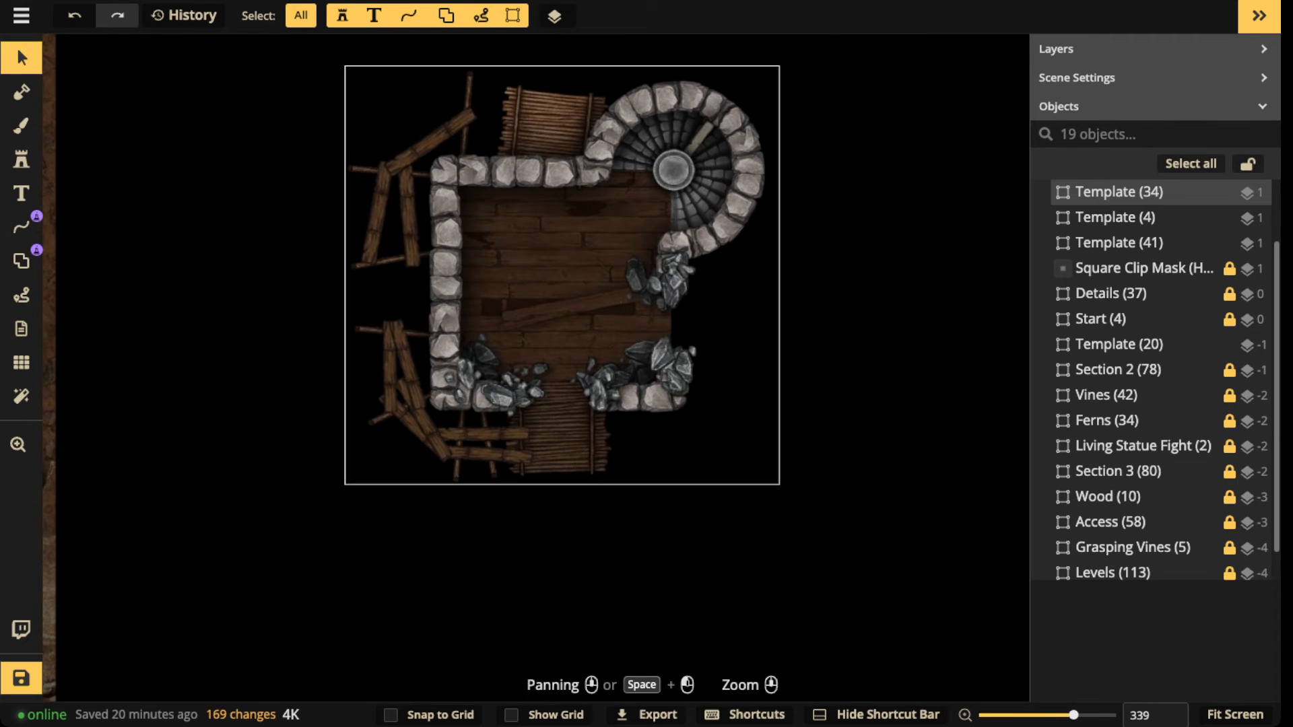
pyautogui.moveTo(667, 170); pyautogui.dragTo(526, 307)
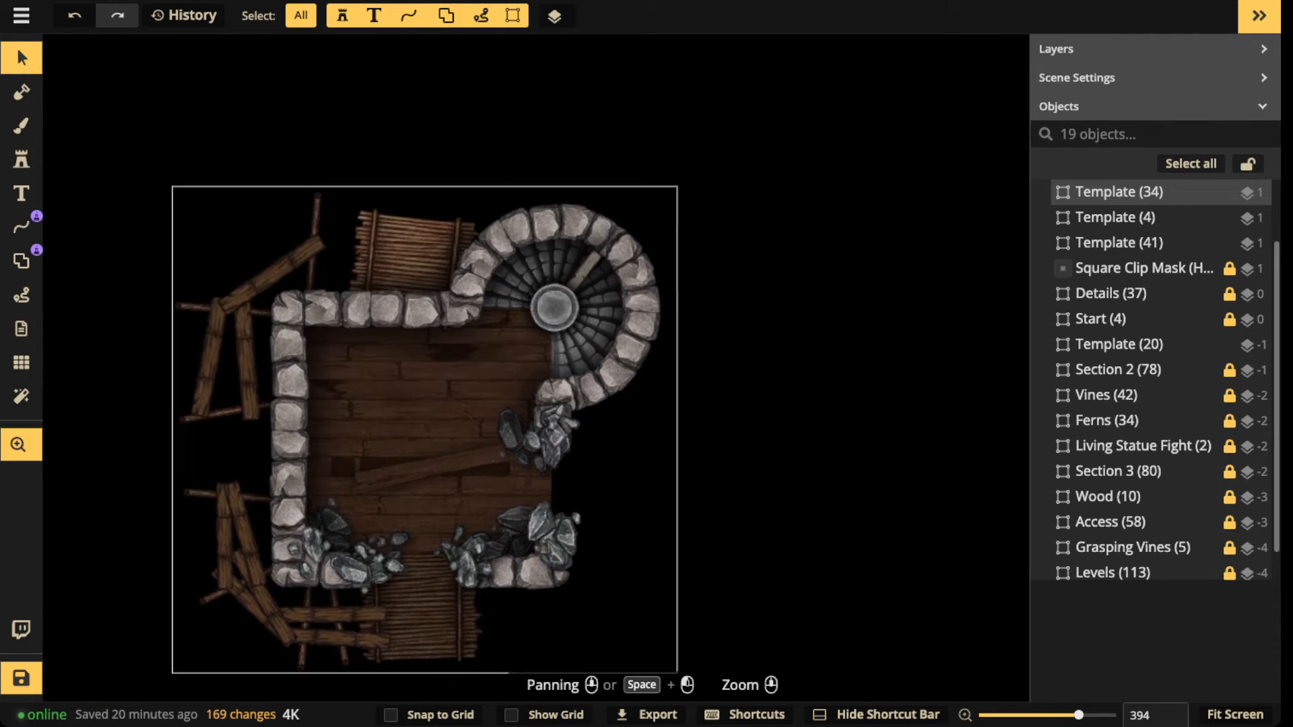
pyautogui.scroll(2, 526, 306)
pyautogui.doubleClick(526, 307)
pyautogui.click(524, 501)
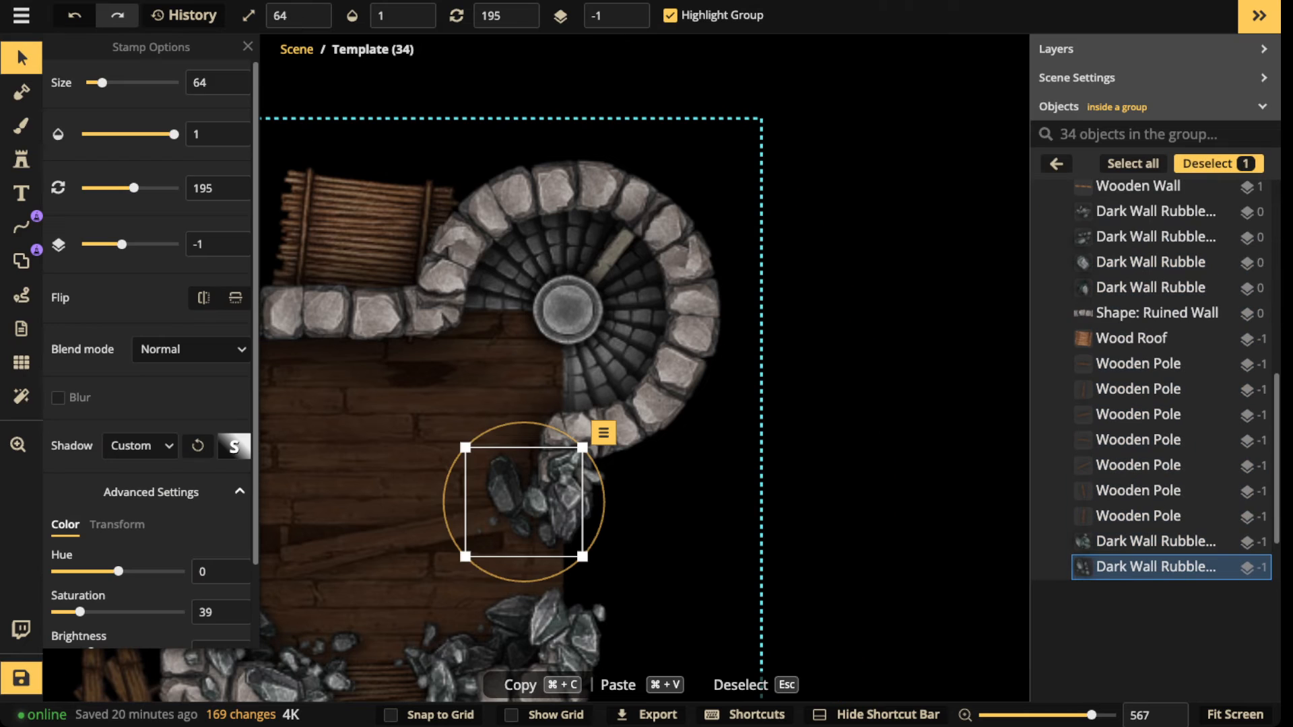
pyautogui.click(21, 159)
pyautogui.press('s')
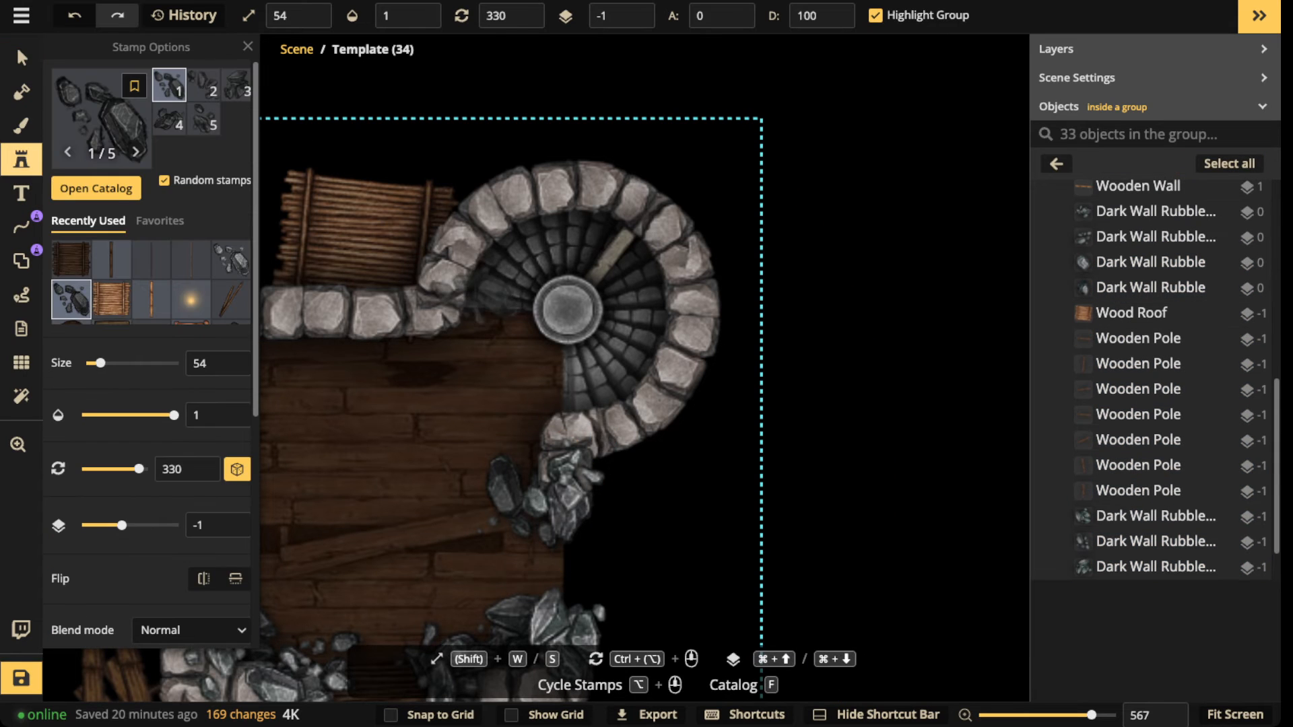
# Step: Stamp overlapping size 54 dark rubble clusters over the northwest steps of the round stairwell
pyautogui.click(505, 269)
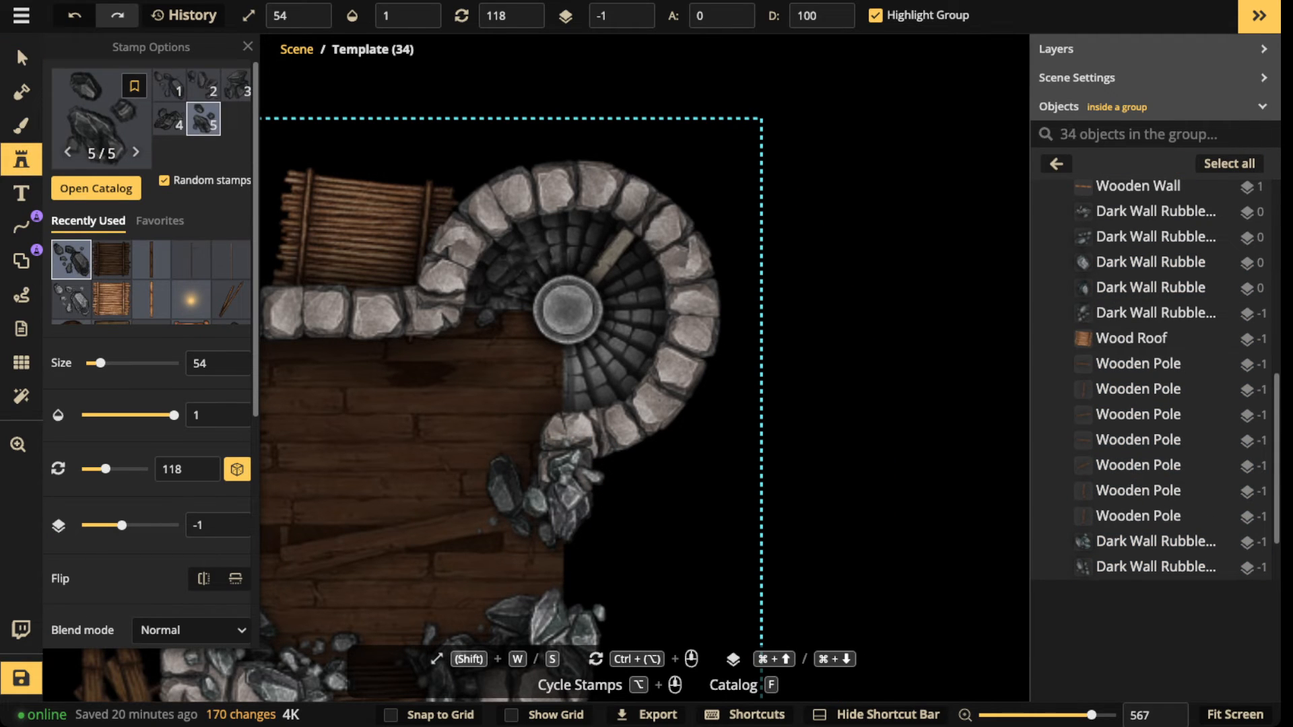
pyautogui.click(545, 269)
pyautogui.click(529, 295)
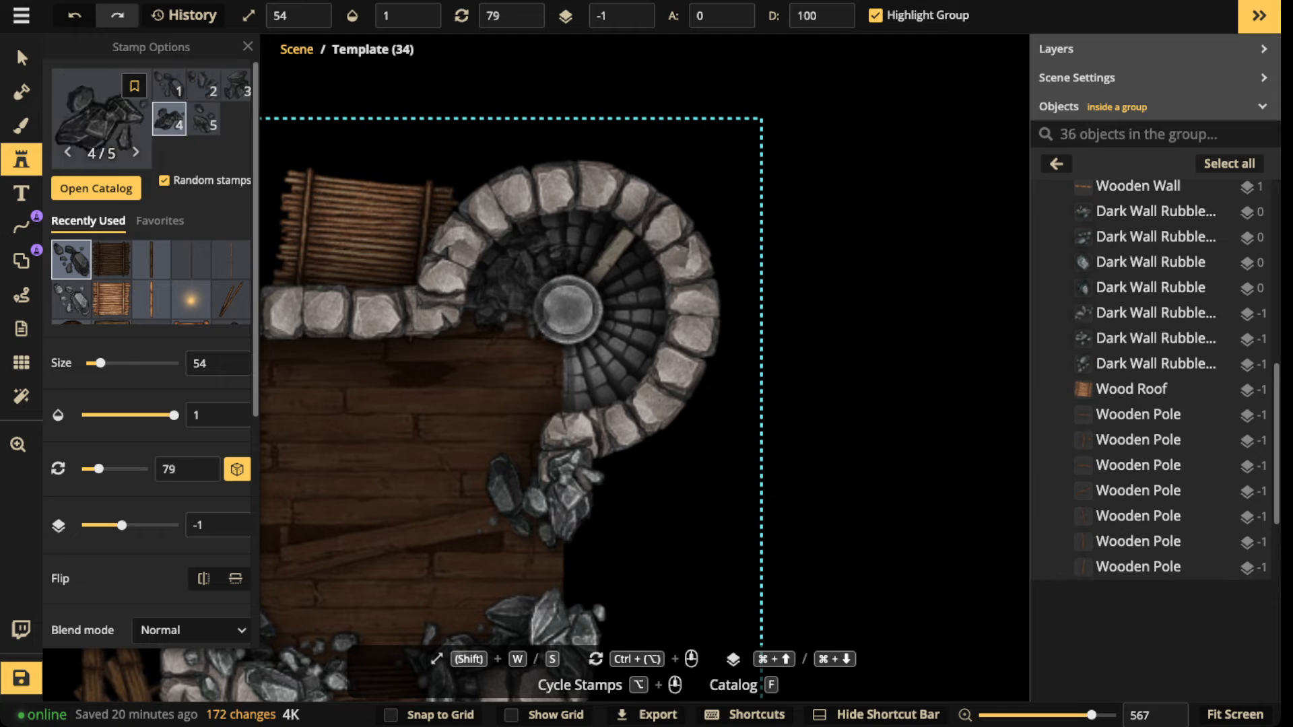
pyautogui.click(539, 299)
pyautogui.click(526, 273)
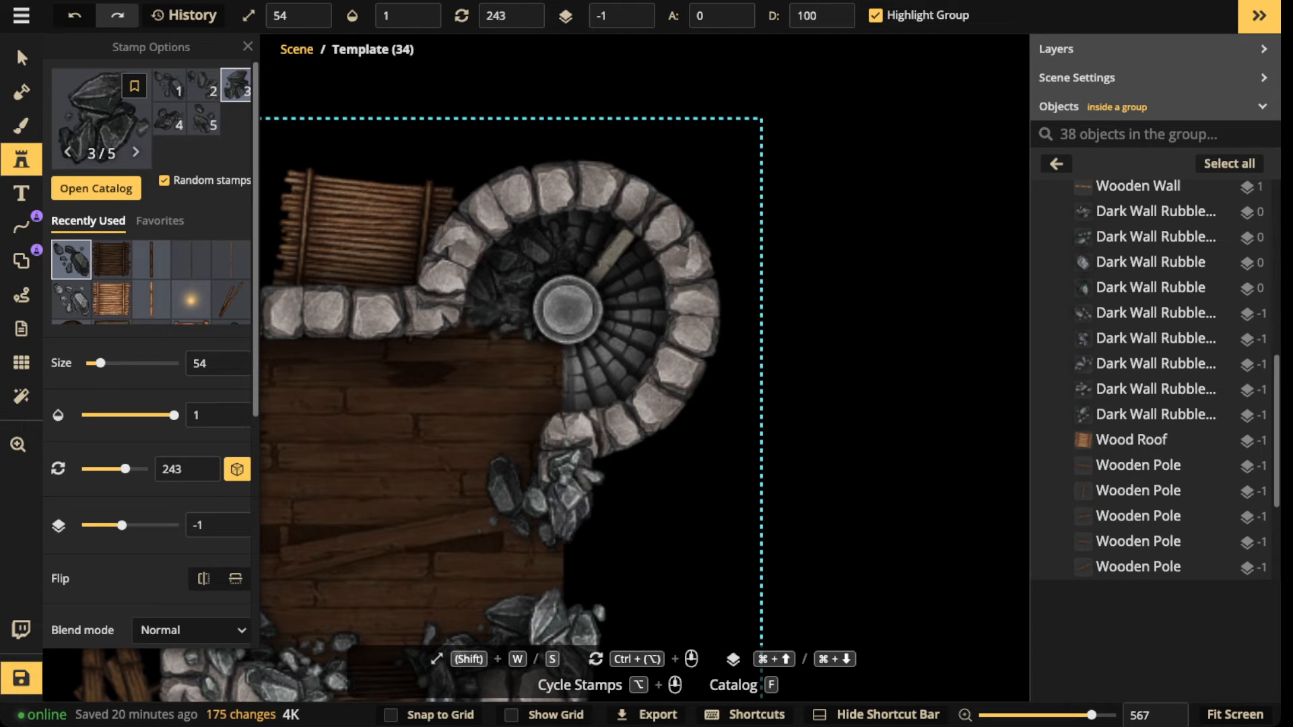
# Step: Extend the rubble pile from the stairwell's west entrance onto the wooden floor and add a cluster on its northern steps
pyautogui.click(500, 300)
pyautogui.click(482, 311)
pyautogui.click(466, 335)
pyautogui.click(526, 338)
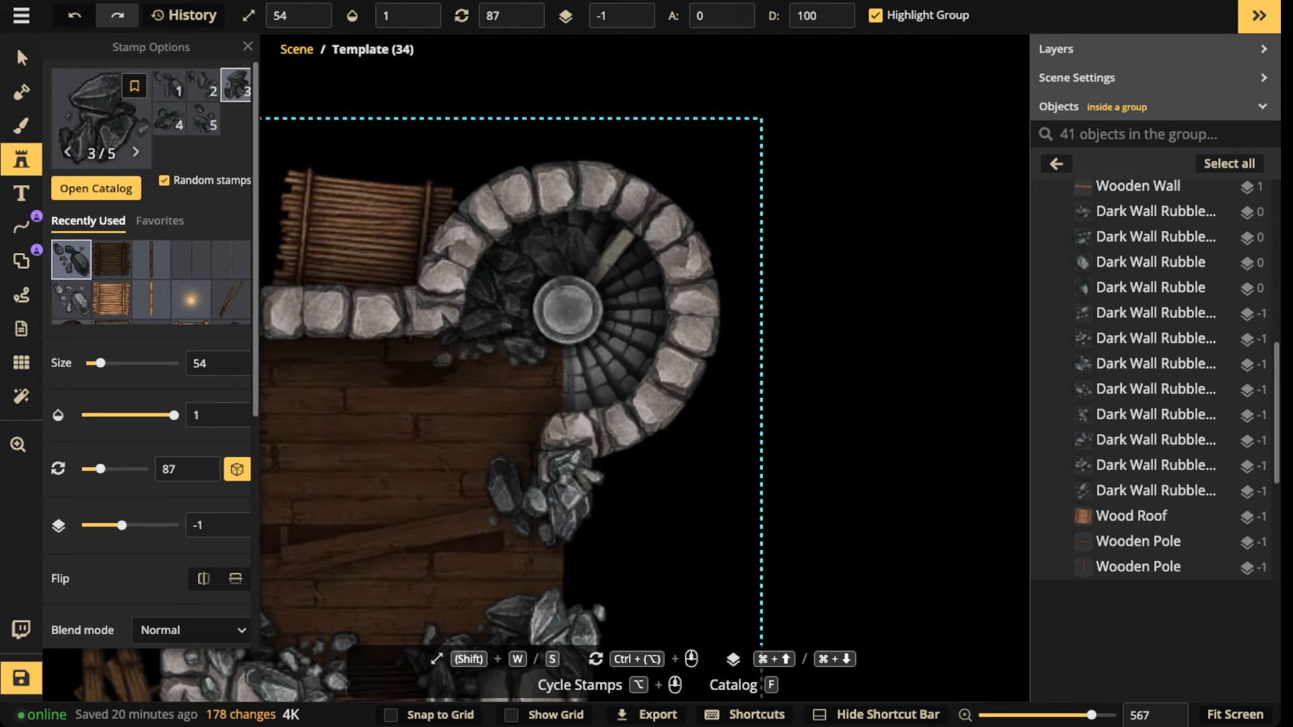
pyautogui.click(582, 239)
# Step: Scatter single Dark Wall Rubble stones at size 24 over the floor southwest of the stairwell's rubble pile
pyautogui.moveTo(402, 291); pyautogui.dragTo(459, 201)
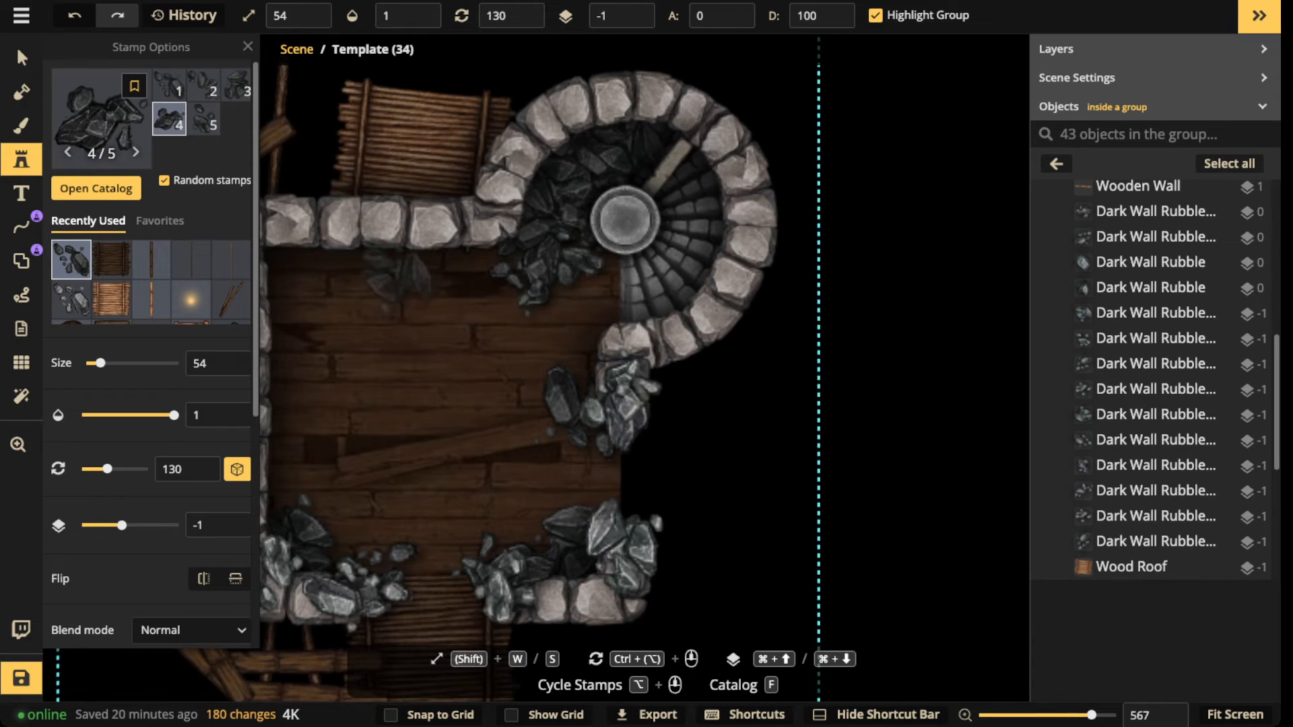
pyautogui.scroll(-2, 151, 300)
pyautogui.click(231, 264)
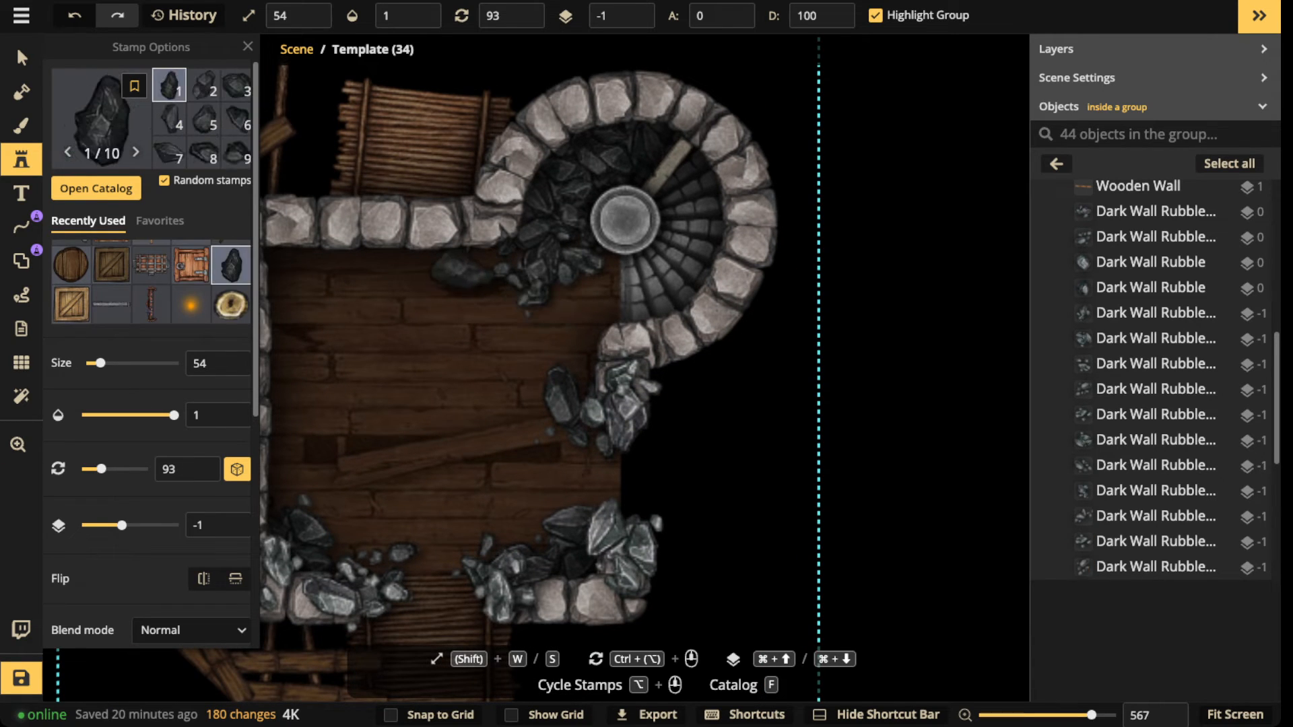
pyautogui.click(473, 271)
pyautogui.click(452, 280)
pyautogui.click(467, 327)
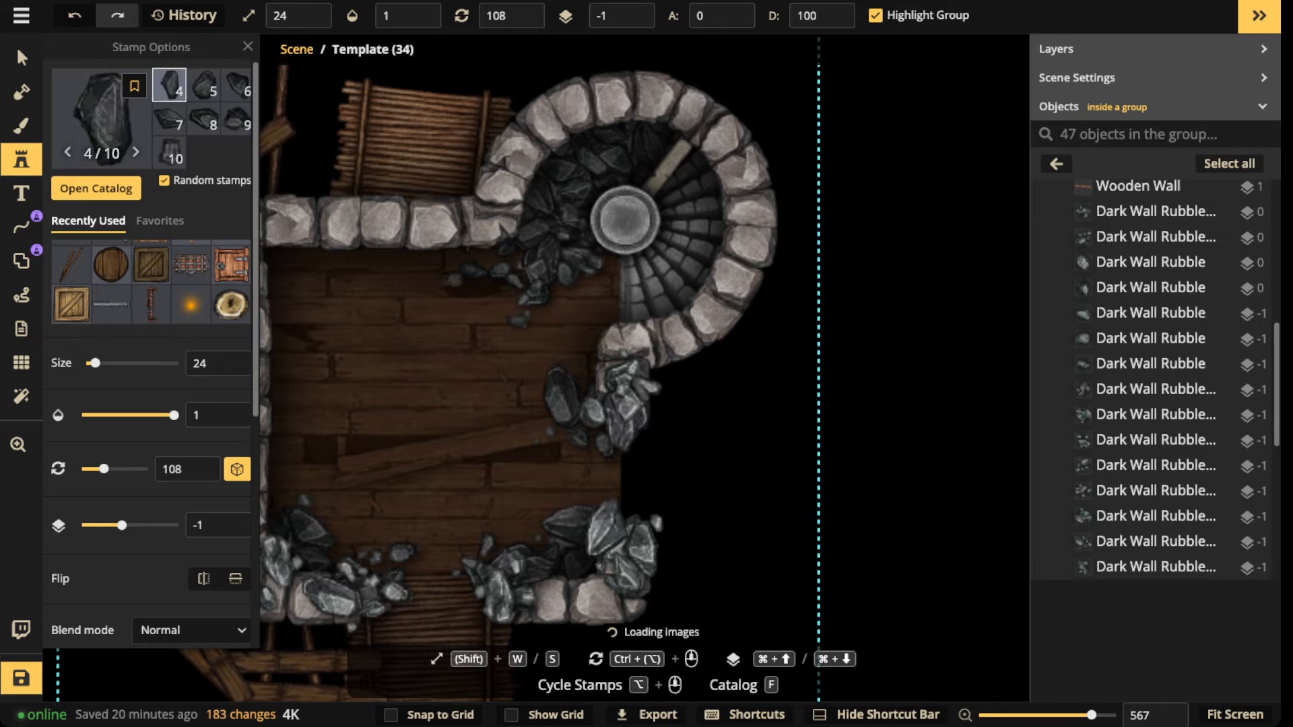
pyautogui.click(519, 320)
pyautogui.click(561, 323)
pyautogui.click(601, 298)
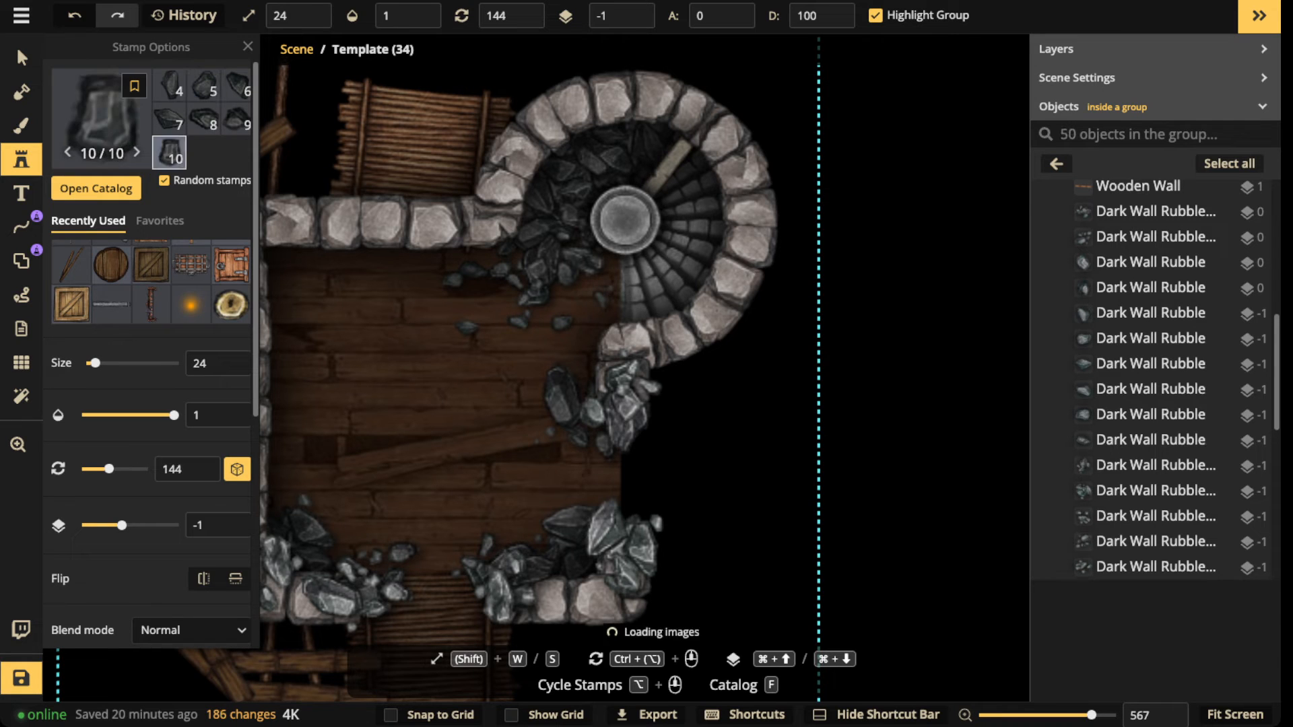
# Step: Add size 24 loose stones at the stairwell entrance and on its eastern spiral steps
pyautogui.click(600, 298)
pyautogui.click(691, 246)
pyautogui.click(685, 231)
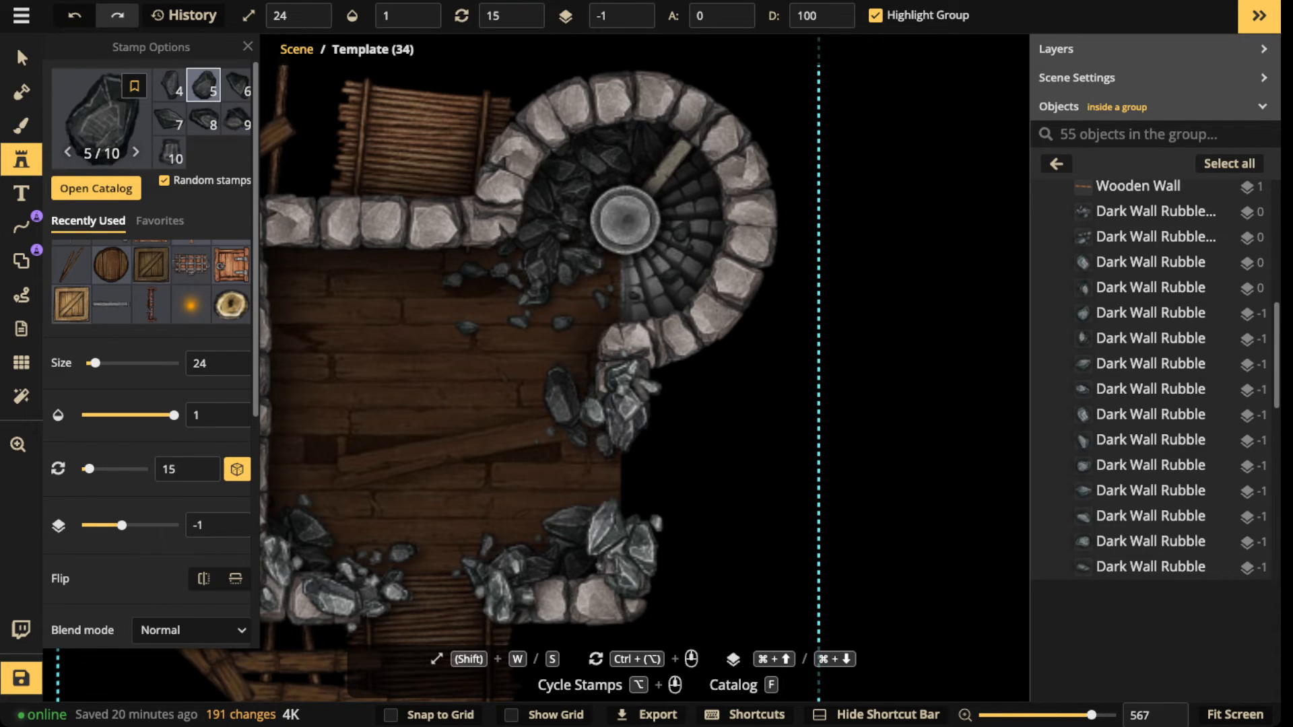
# Step: Scatter more size 24 stones along the north wall, mid-floor and around the southwest corner of the tower room
pyautogui.moveTo(516, 351); pyautogui.dragTo(573, 299)
pyautogui.click(572, 300)
pyautogui.click(470, 229)
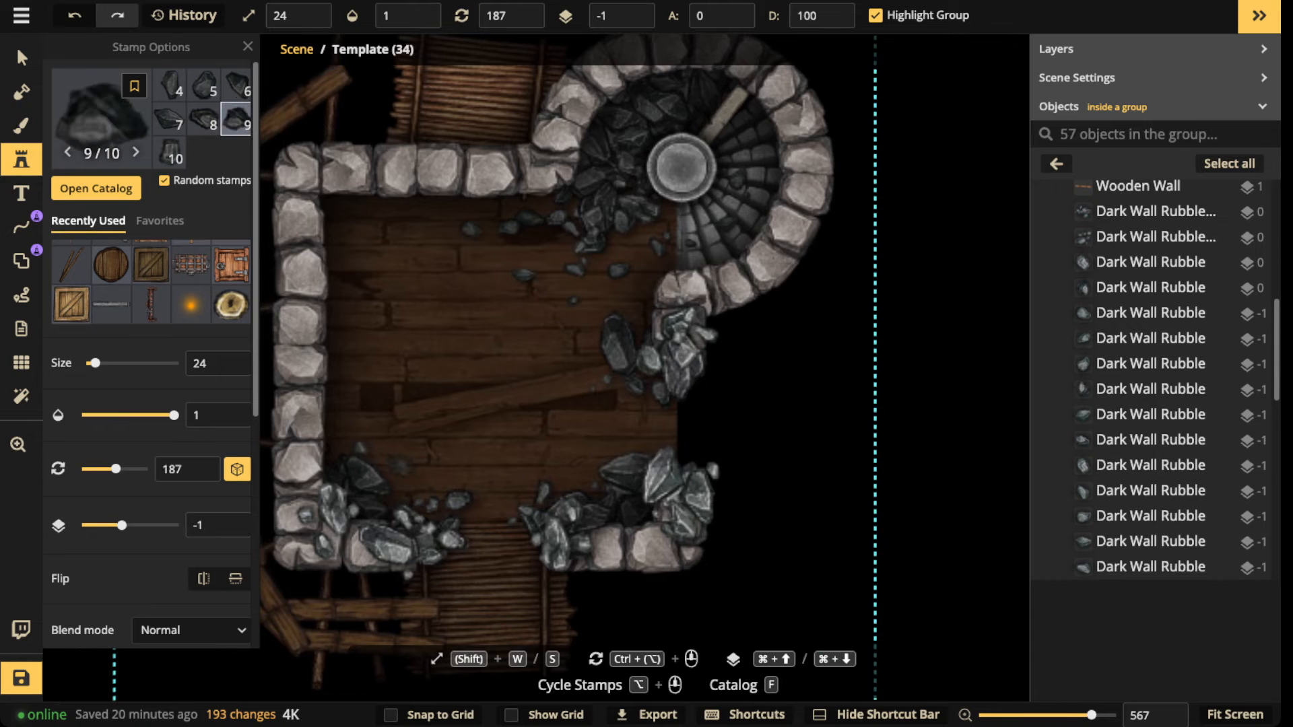
pyautogui.click(452, 477)
pyautogui.click(427, 462)
pyautogui.click(428, 461)
pyautogui.click(354, 417)
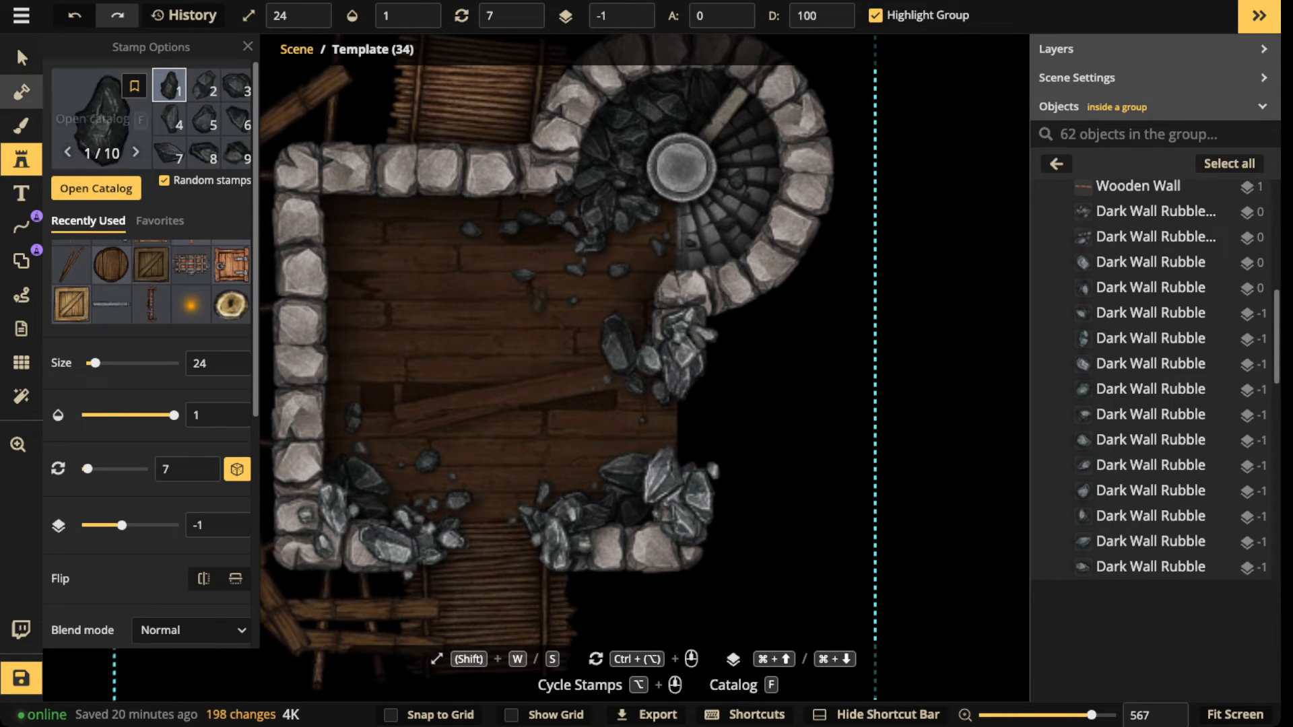
# Step: Clear the stamp catalog's search and pick the Backpack stamp from the Camp pack
pyautogui.click(21, 59)
pyautogui.scroll(-3, 397, 284)
pyautogui.moveTo(396, 284); pyautogui.dragTo(512, 311)
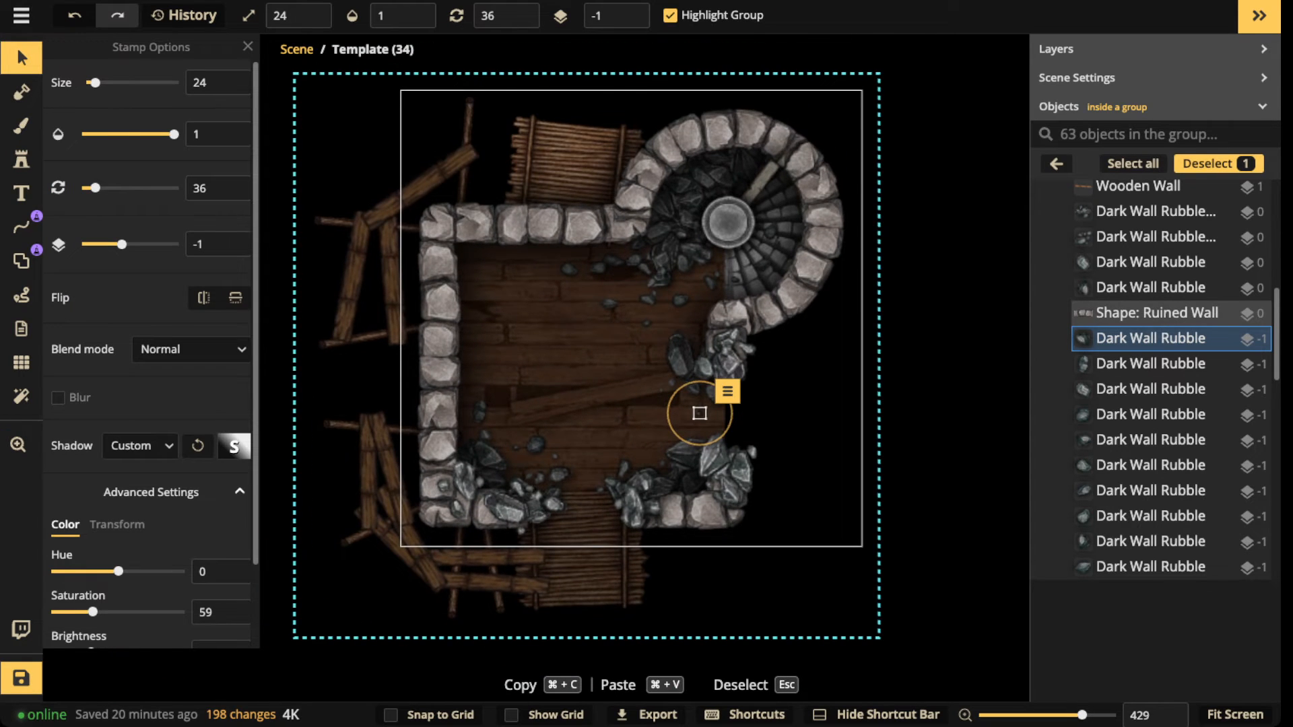
pyautogui.scroll(3, 599, 312)
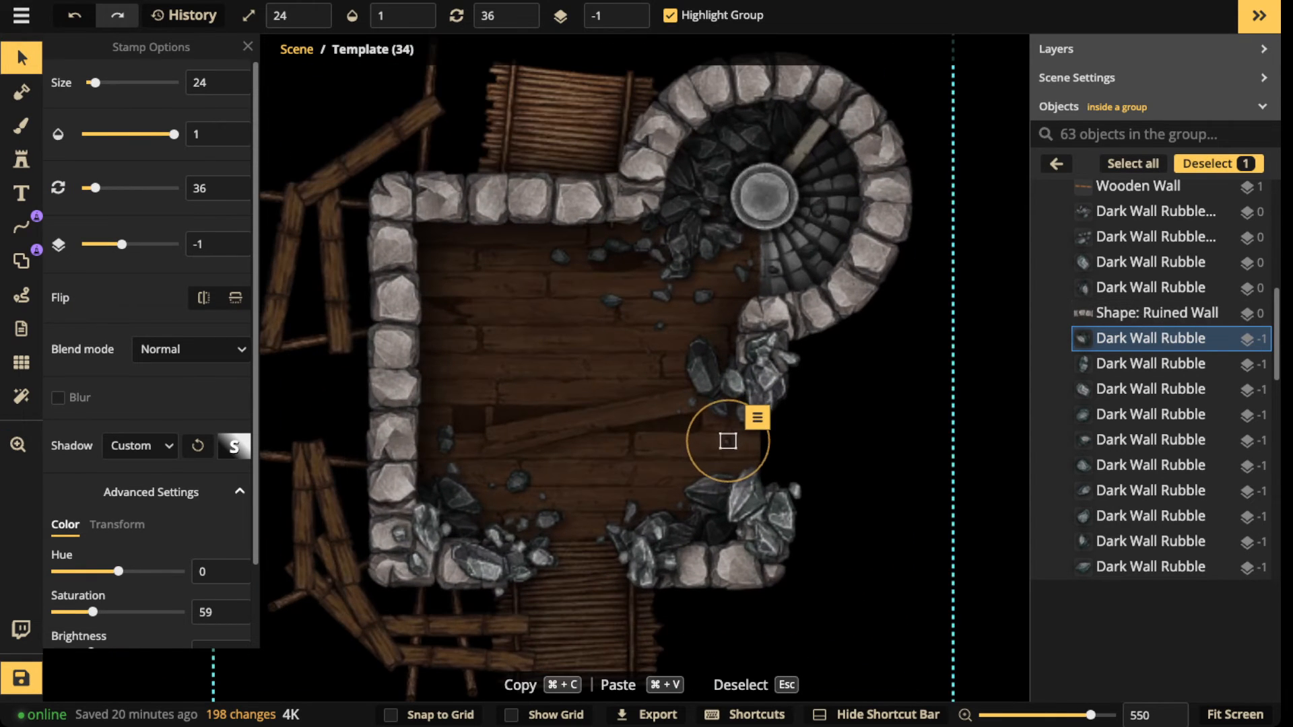
pyautogui.click(21, 160)
pyautogui.click(101, 108)
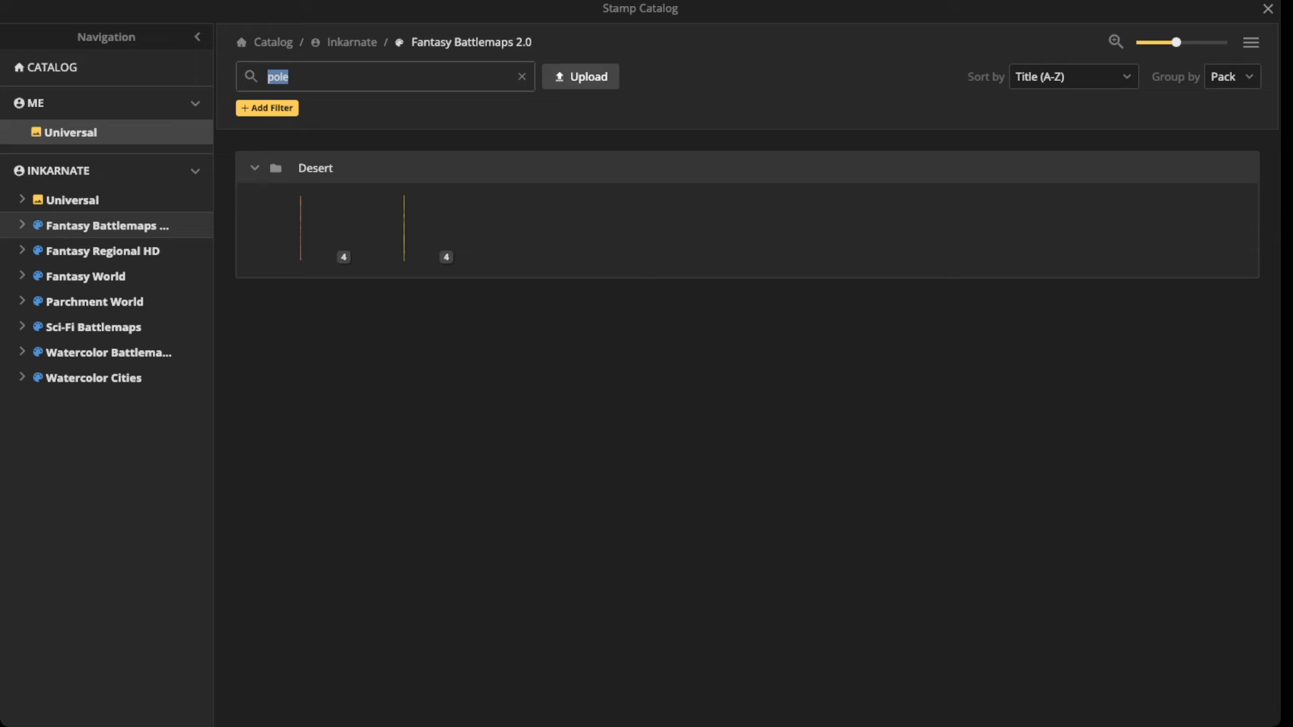
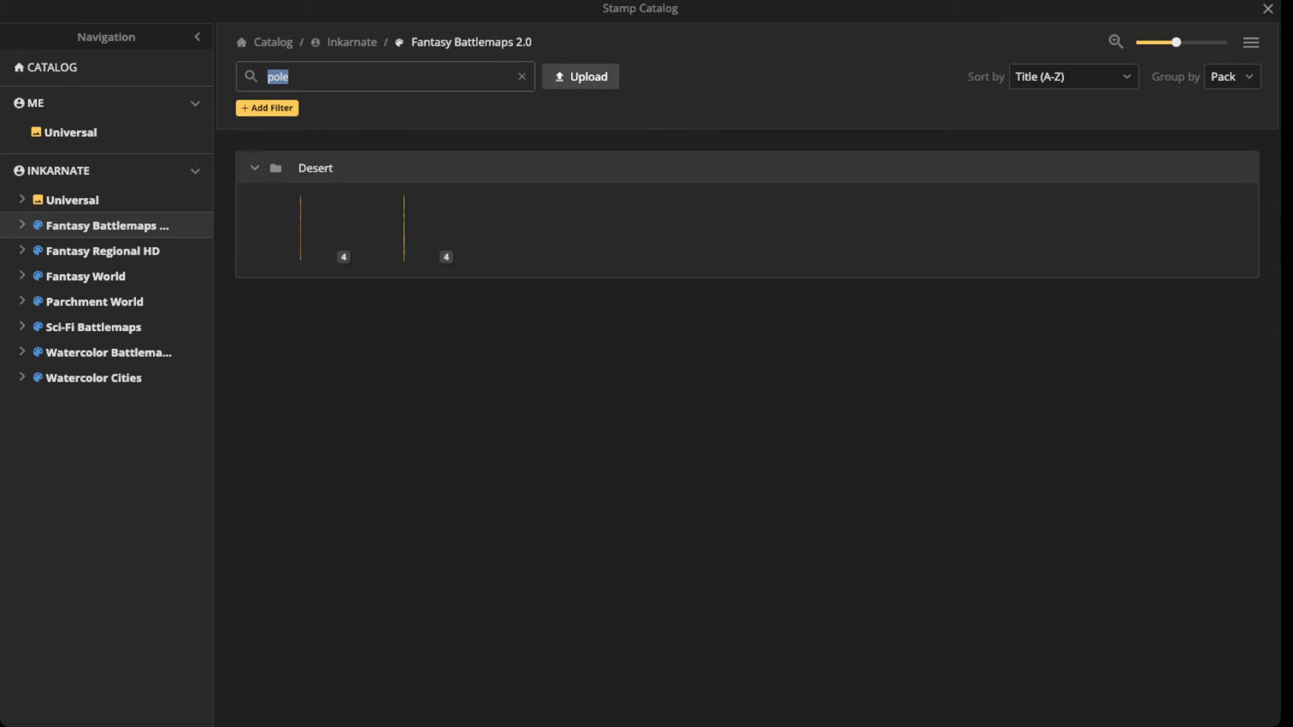
pyautogui.press('BackSpace')
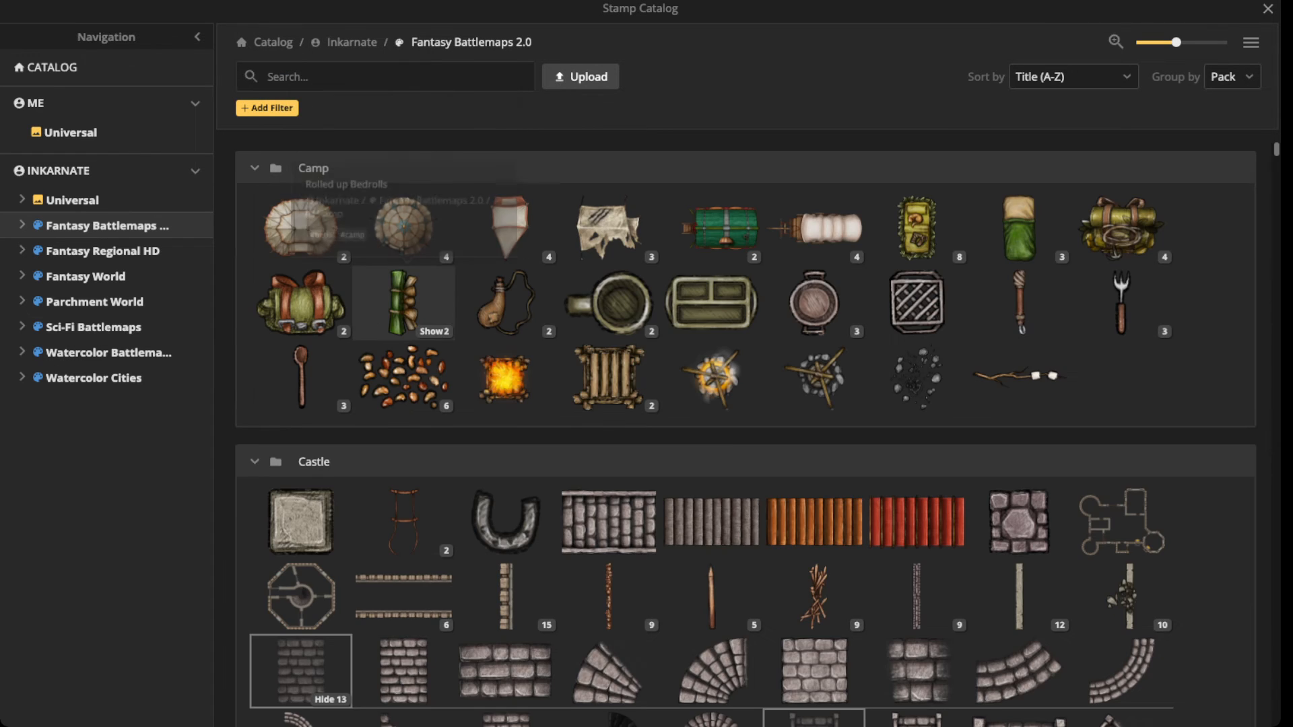
pyautogui.click(300, 300)
# Step: Place the Backpack in the room's northwest corner, rotated to 345, and reduce it to size 20
pyautogui.scroll(3, 391, 296)
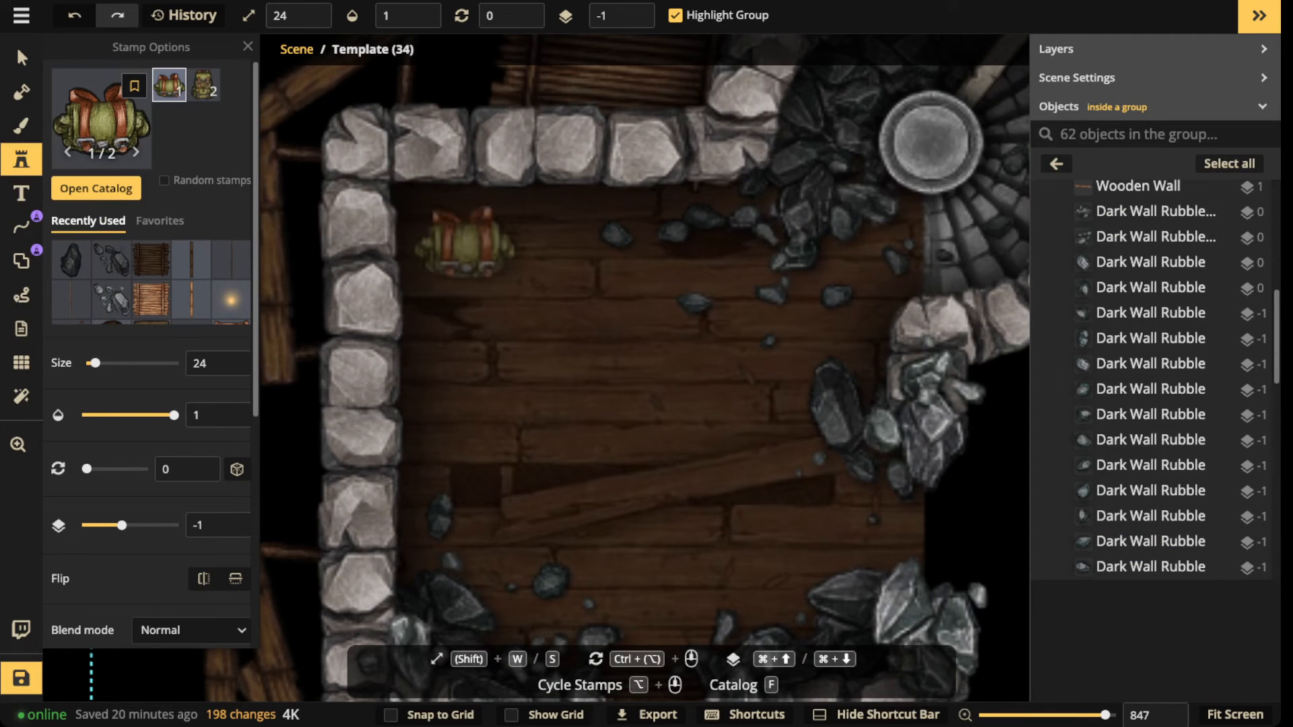
pyautogui.scroll(-1, 471, 236)
pyautogui.click(439, 215)
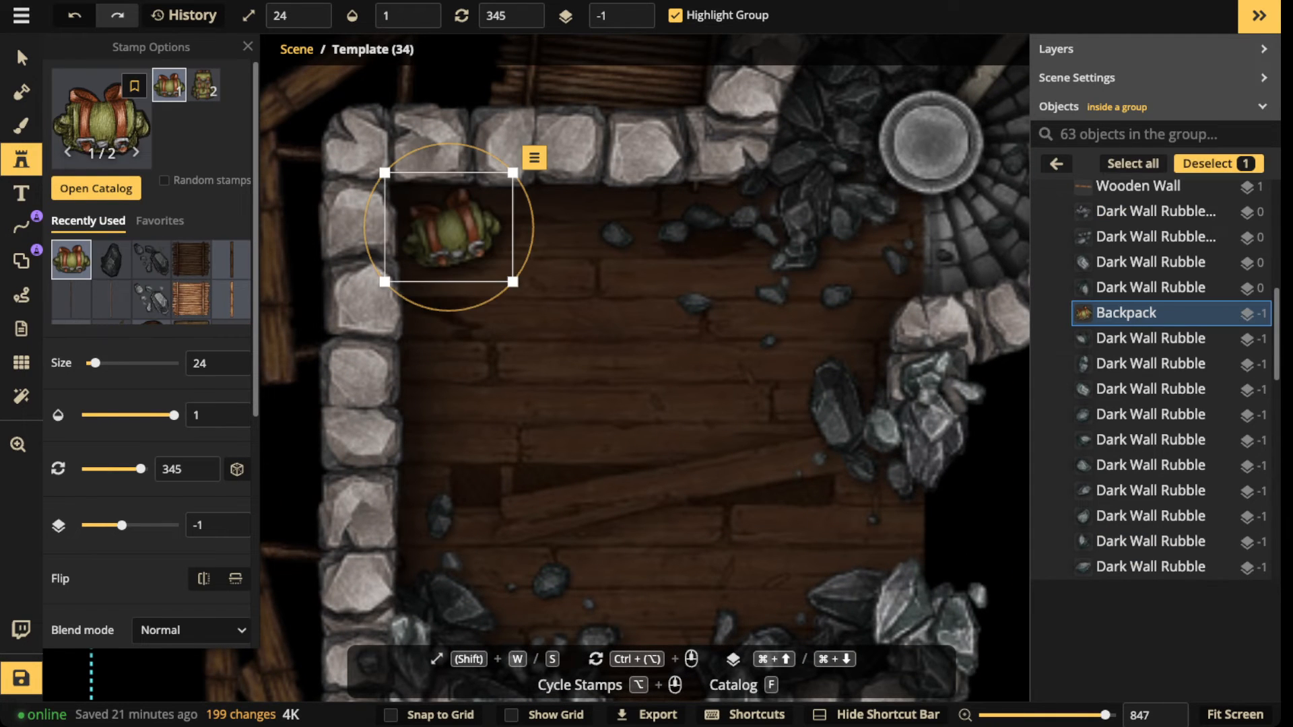
pyautogui.press('s')
pyautogui.press('s')
pyautogui.press('s')
pyautogui.press('s')
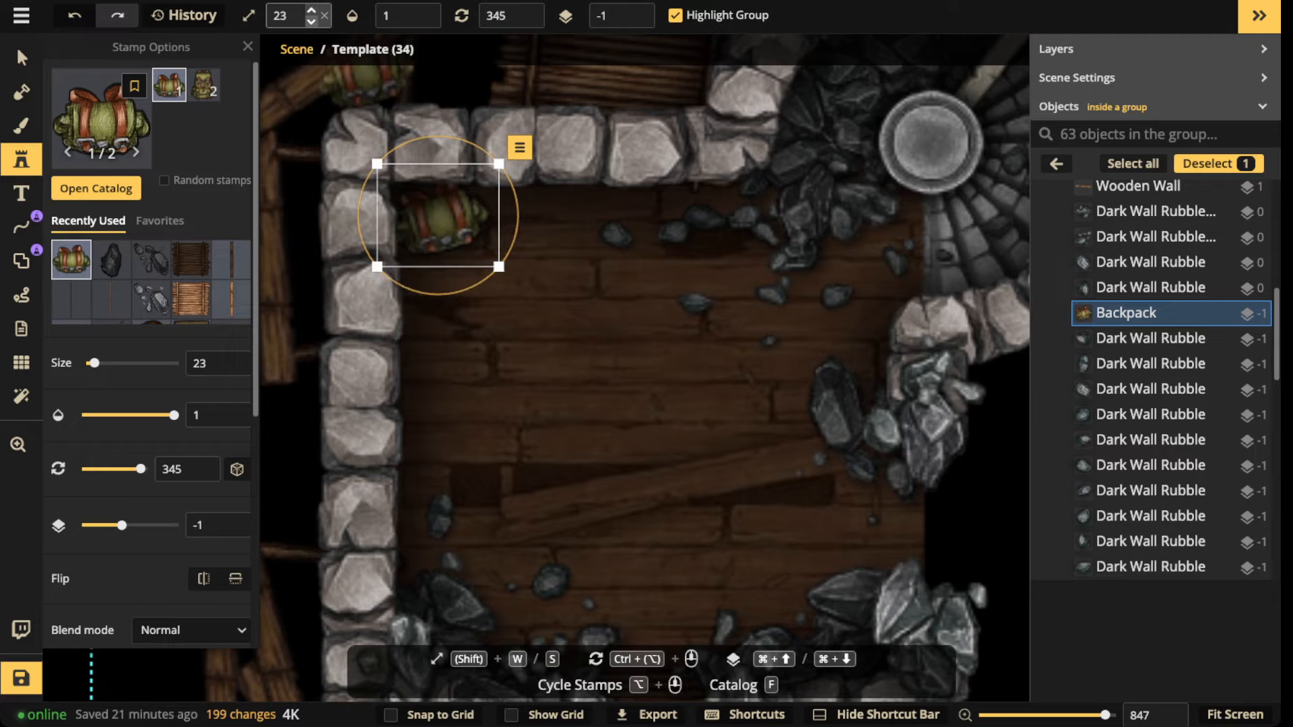
pyautogui.press('f')
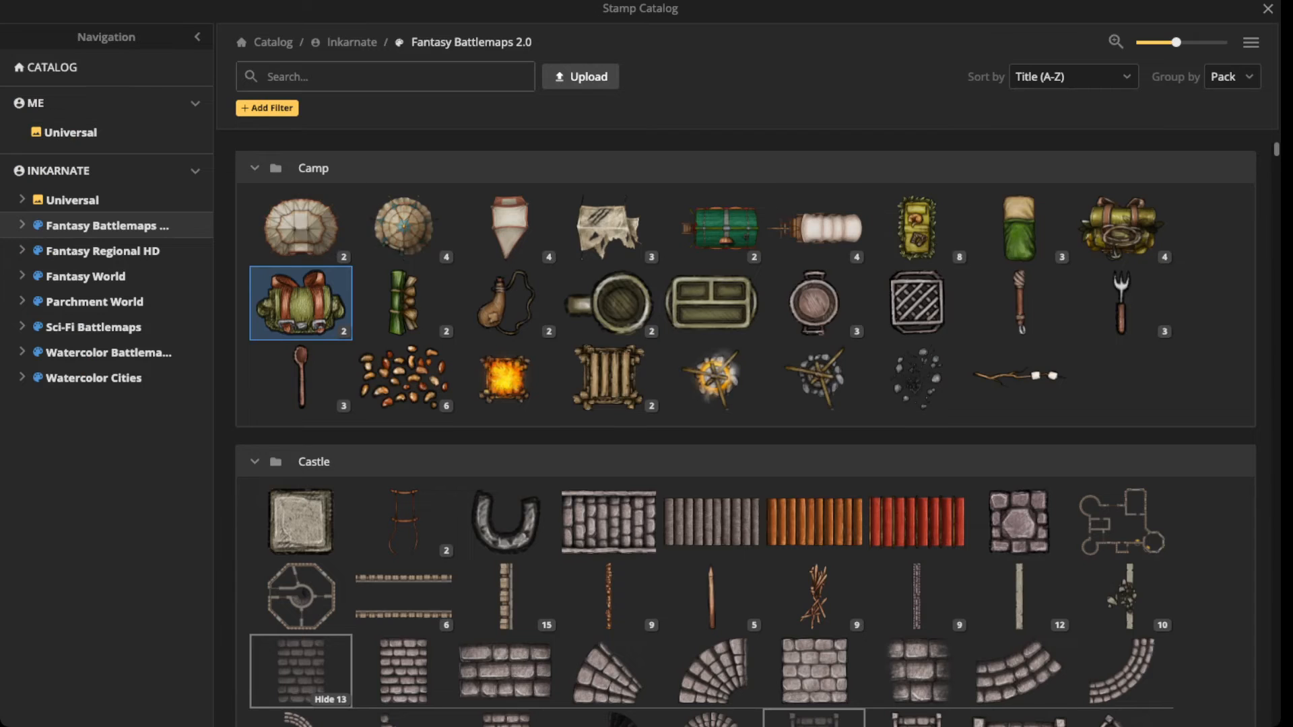
pyautogui.click(403, 377)
pyautogui.click(1056, 164)
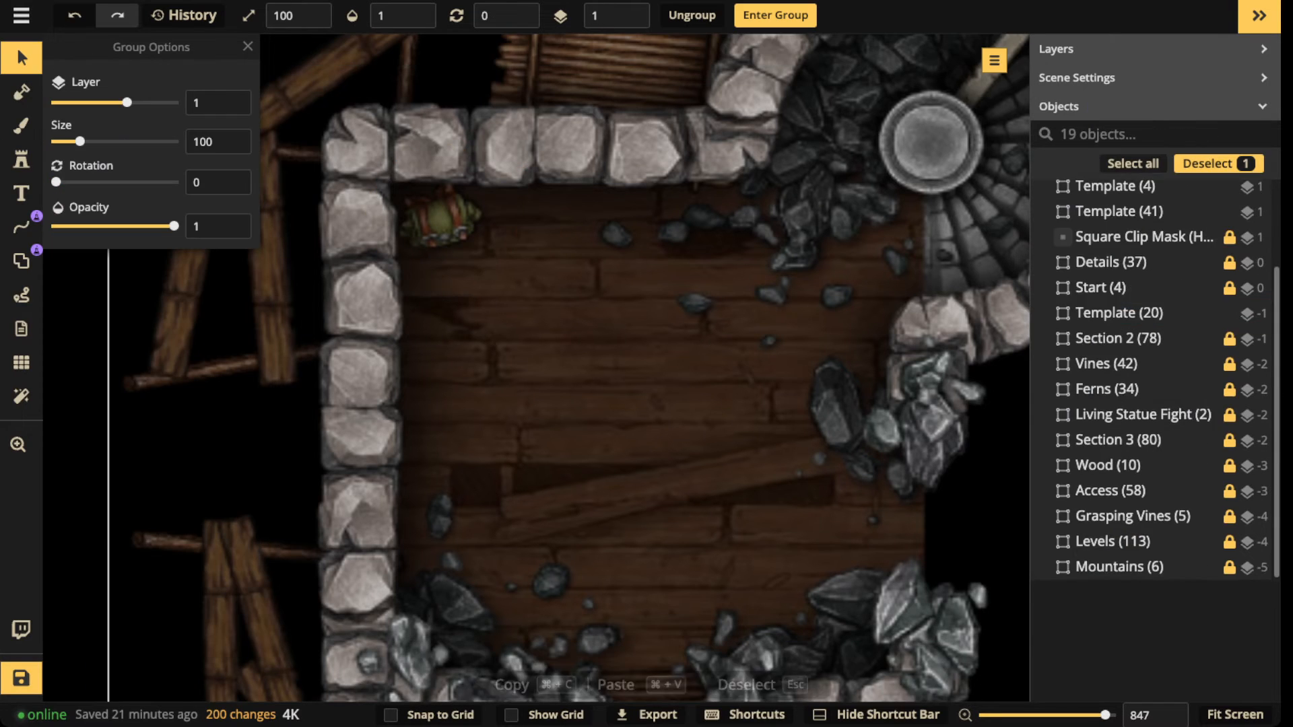
pyautogui.click(1212, 192)
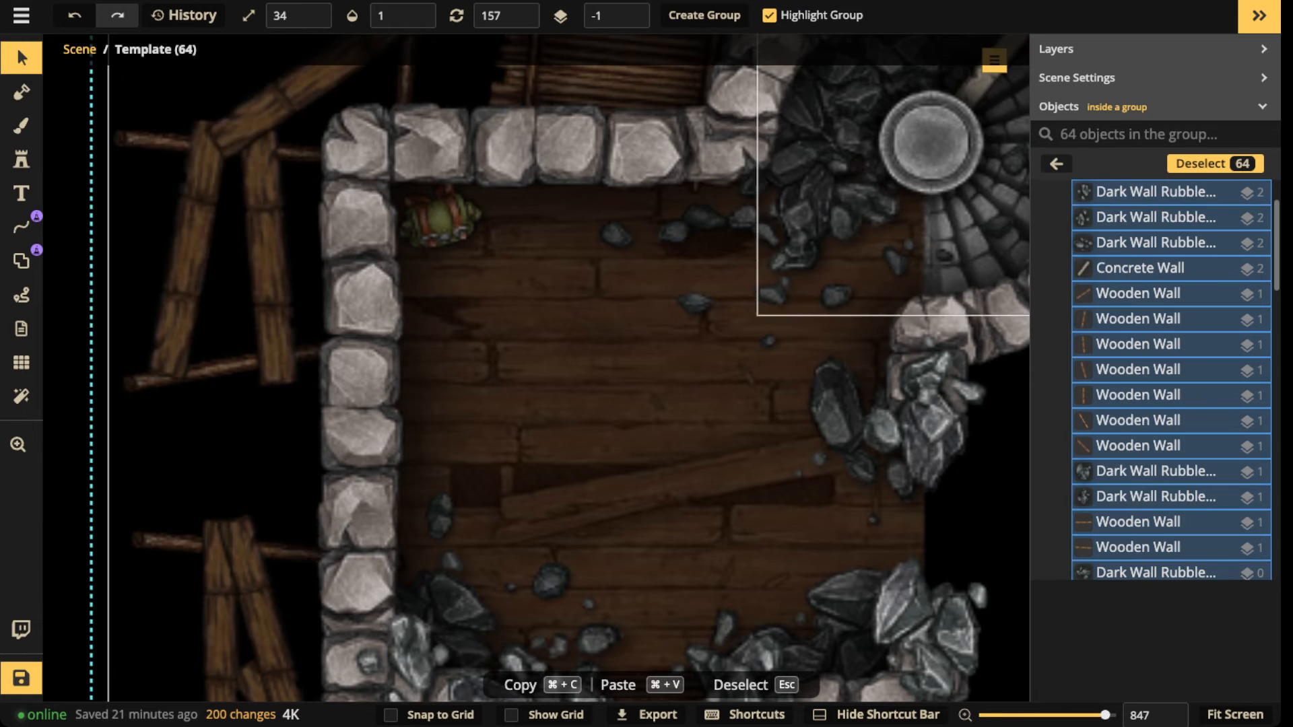
pyautogui.click(21, 160)
pyautogui.click(101, 114)
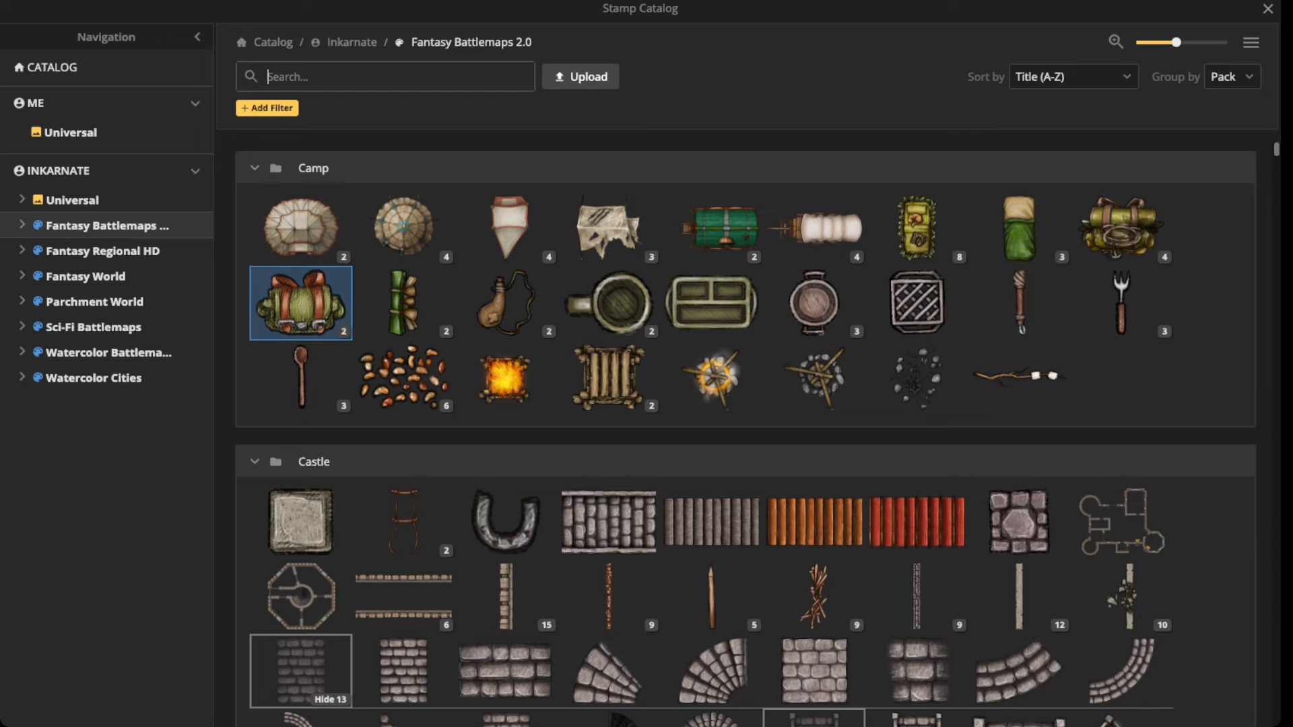
pyautogui.click(427, 297)
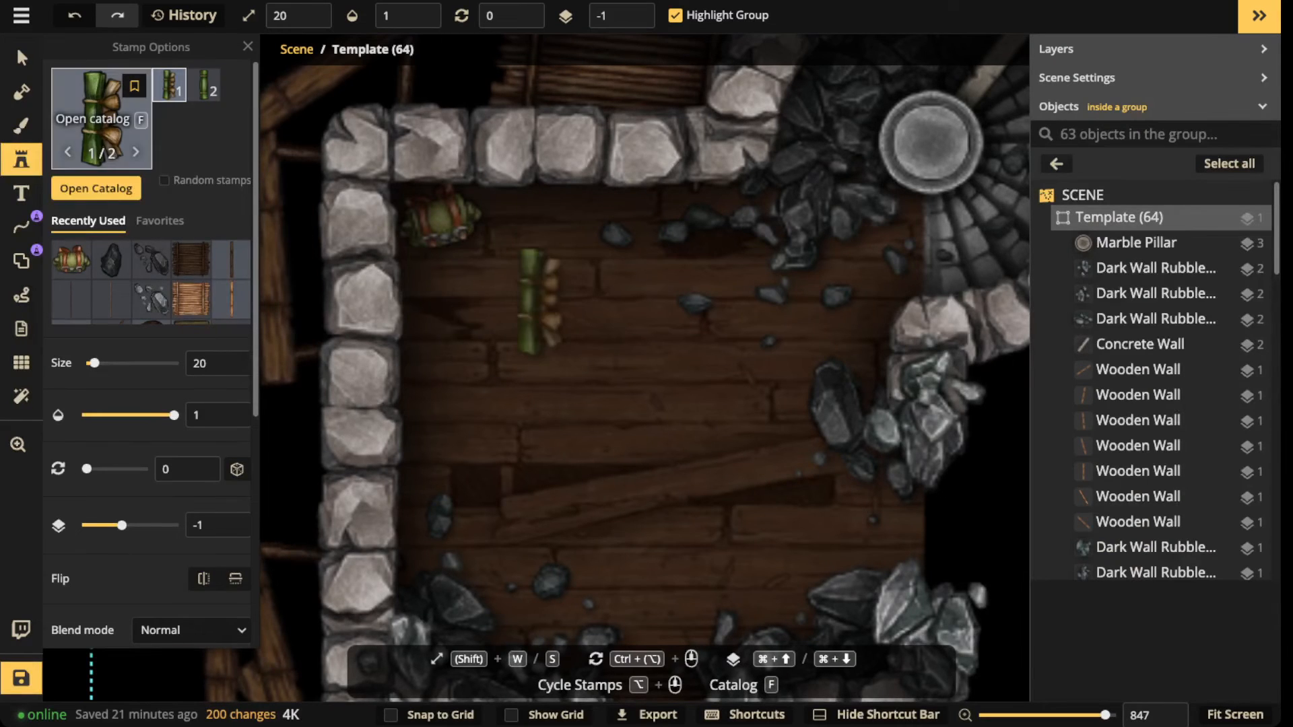
# Step: Pick the green sleeping bag stamp from the Camp pack and rotate it to 25
pyautogui.click(101, 114)
pyautogui.click(1020, 222)
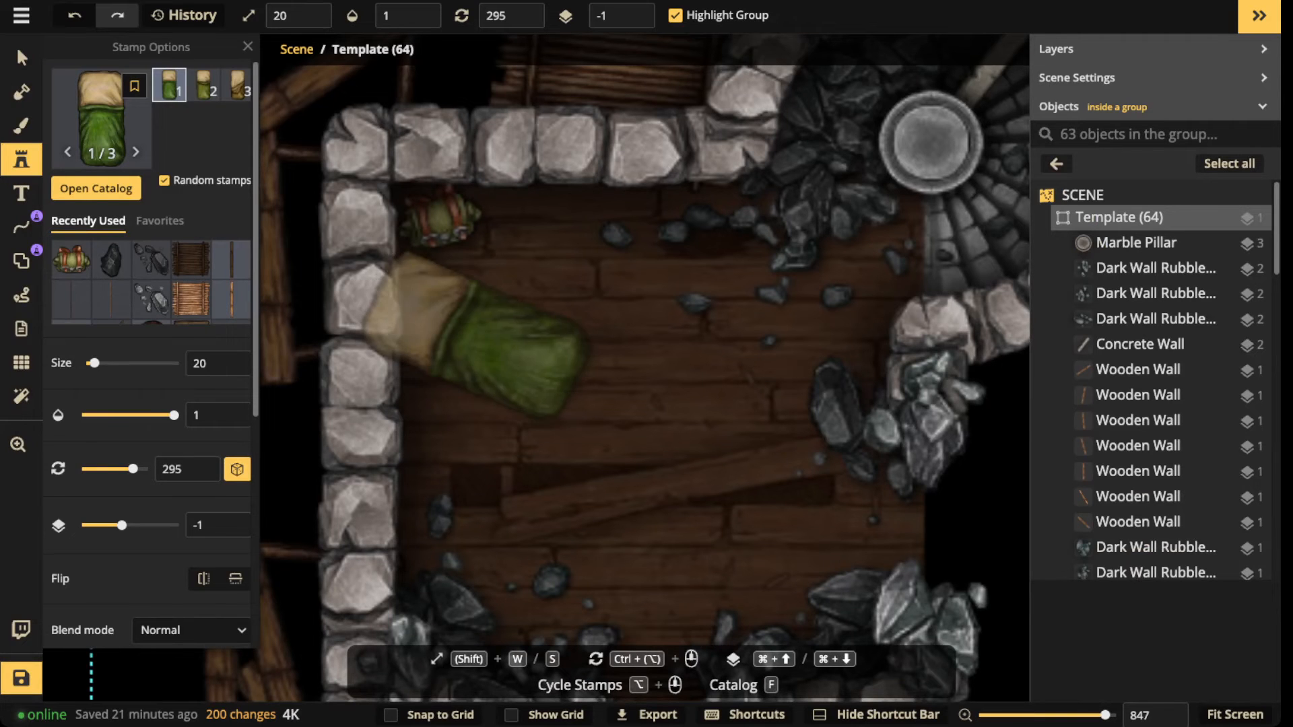
pyautogui.scroll(19, 490, 318)
pyautogui.scroll(-1, 520, 312)
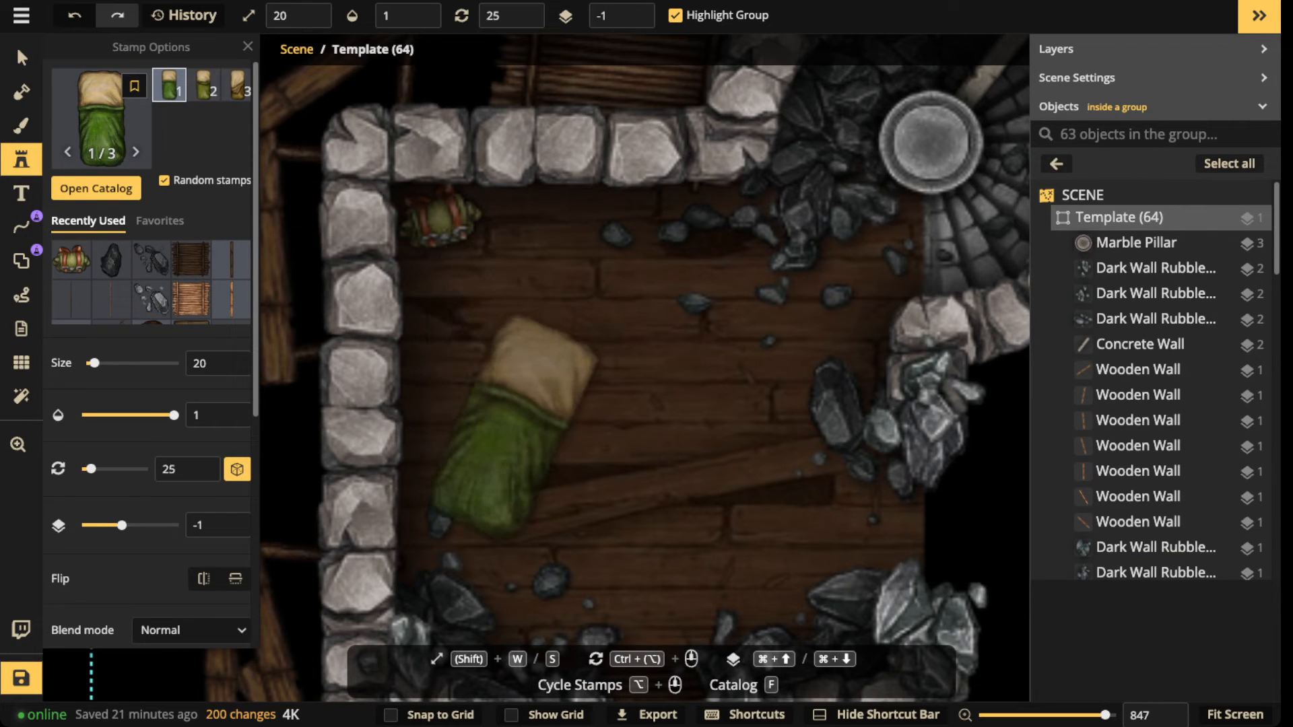
# Step: Shrink the sleeping bag to size 14 and place it on the floor just southeast of the backpack
pyautogui.moveTo(463, 461); pyautogui.dragTo(598, 260)
pyautogui.press('s')
pyautogui.press('s')
pyautogui.press('s')
pyautogui.press('s')
pyautogui.press('s')
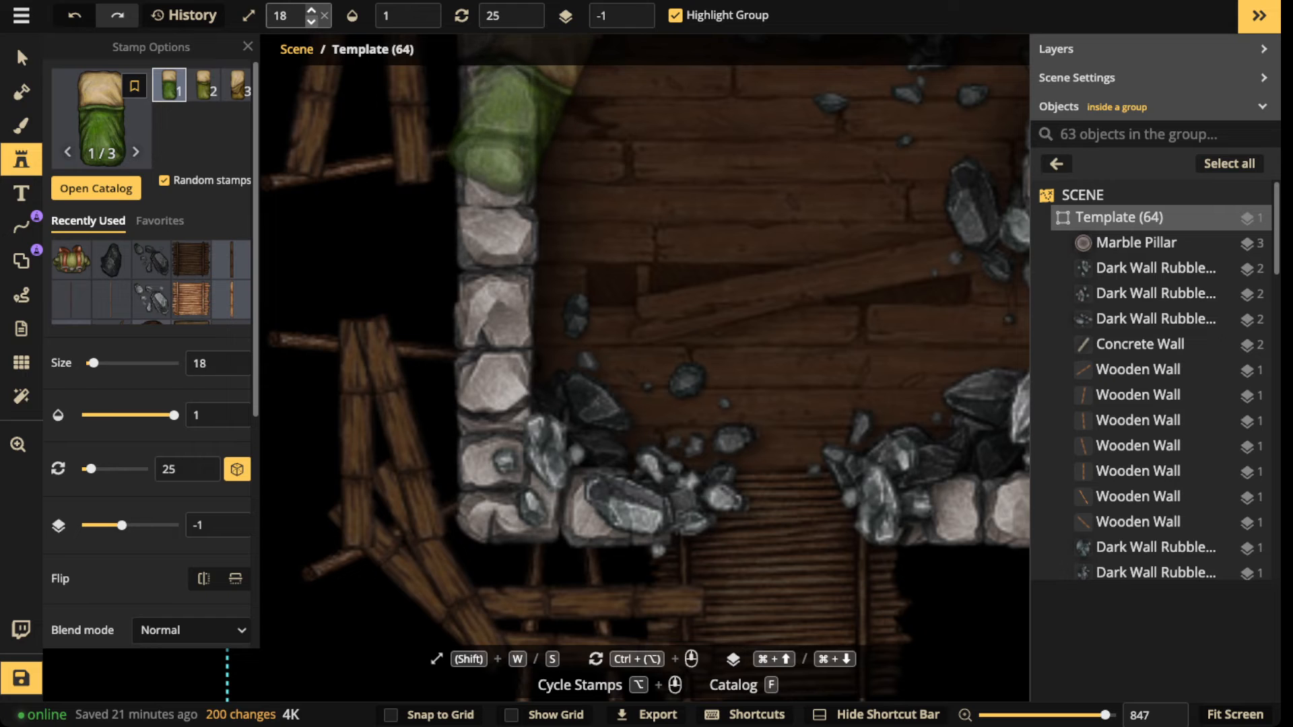
pyautogui.scroll(3, 606, 269)
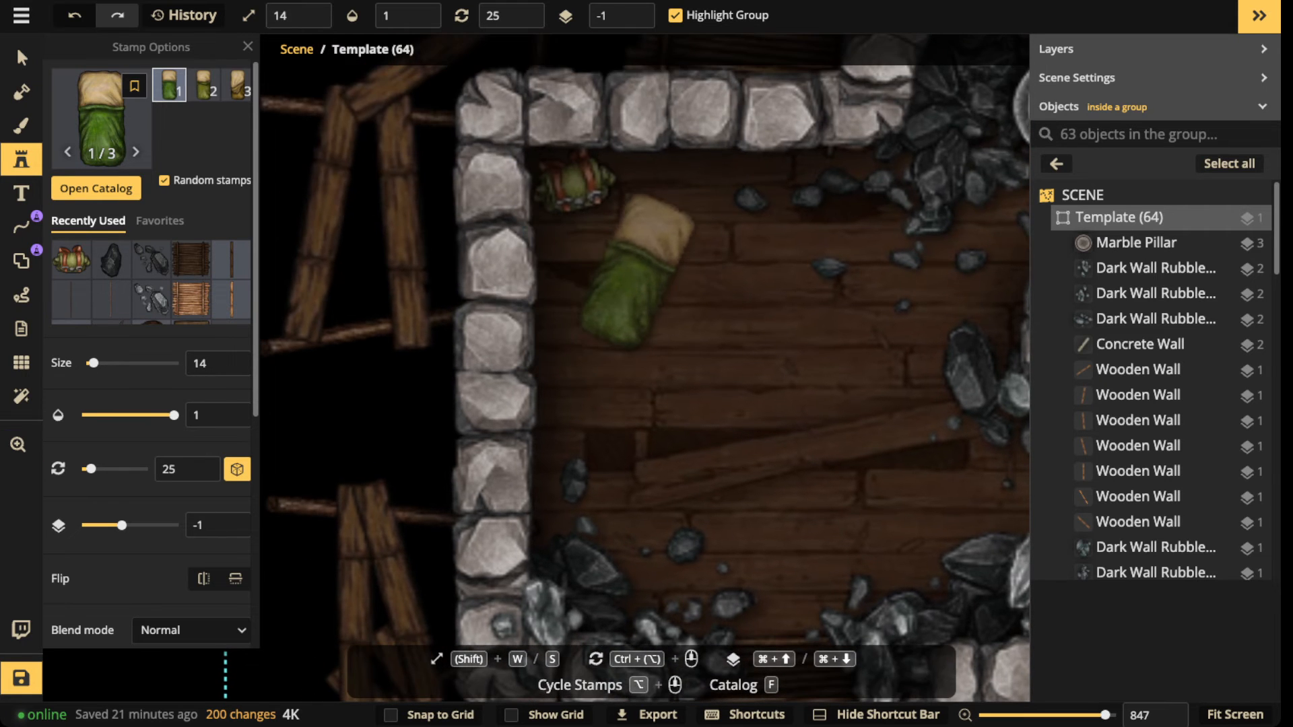
pyautogui.click(649, 245)
pyautogui.click(22, 58)
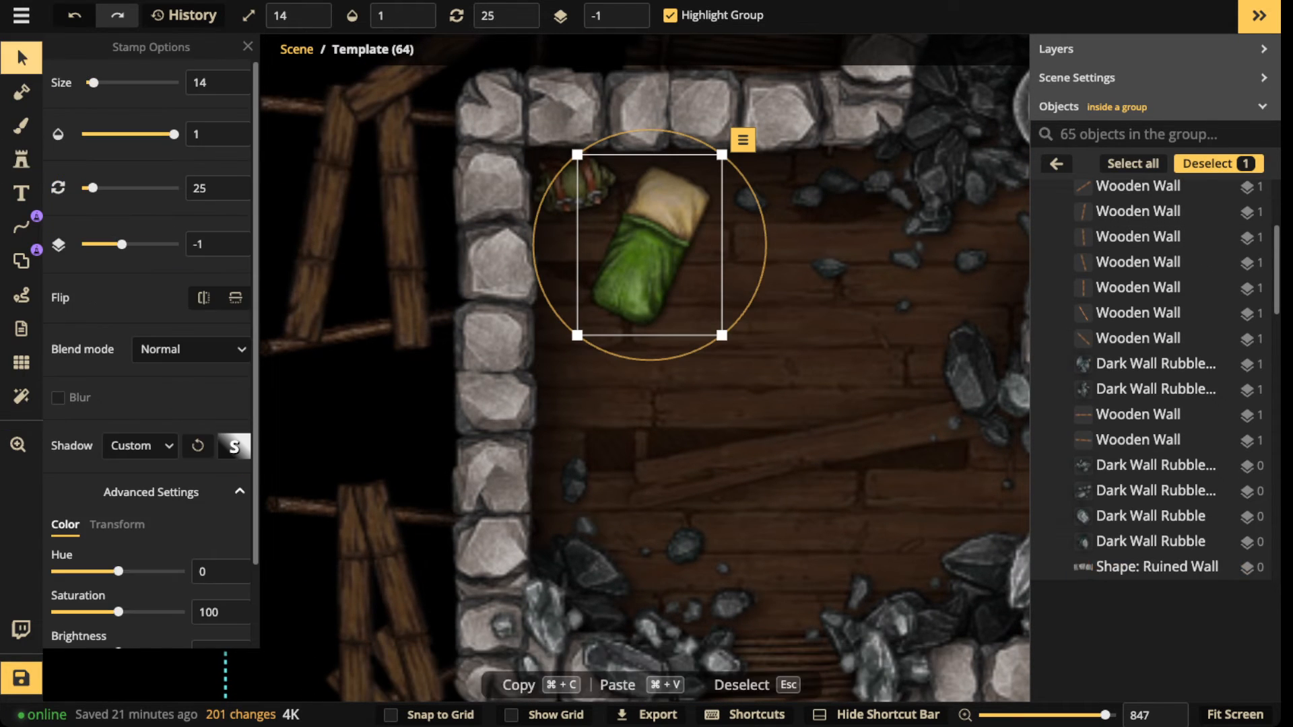
# Step: Darken the green bedroll by setting its brightness to 68
pyautogui.scroll(-2, 150, 350)
pyautogui.moveTo(118, 559); pyautogui.dragTo(97, 559)
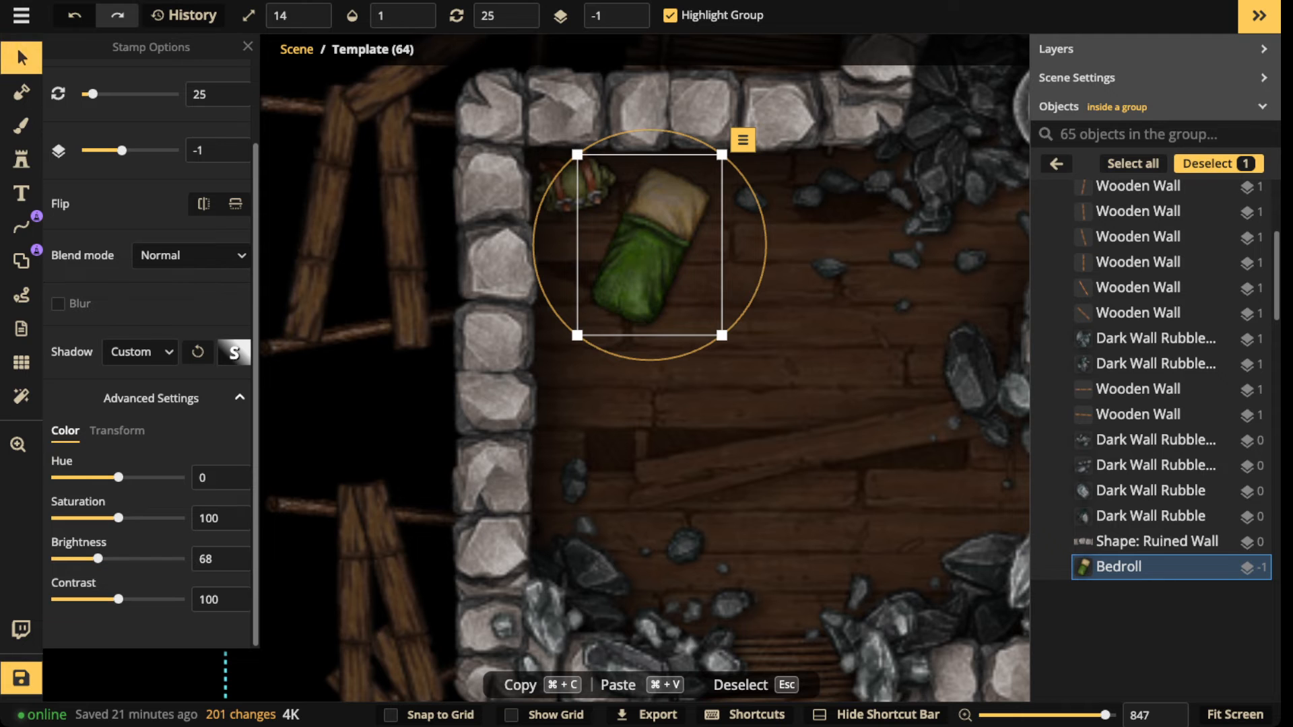
pyautogui.click(22, 58)
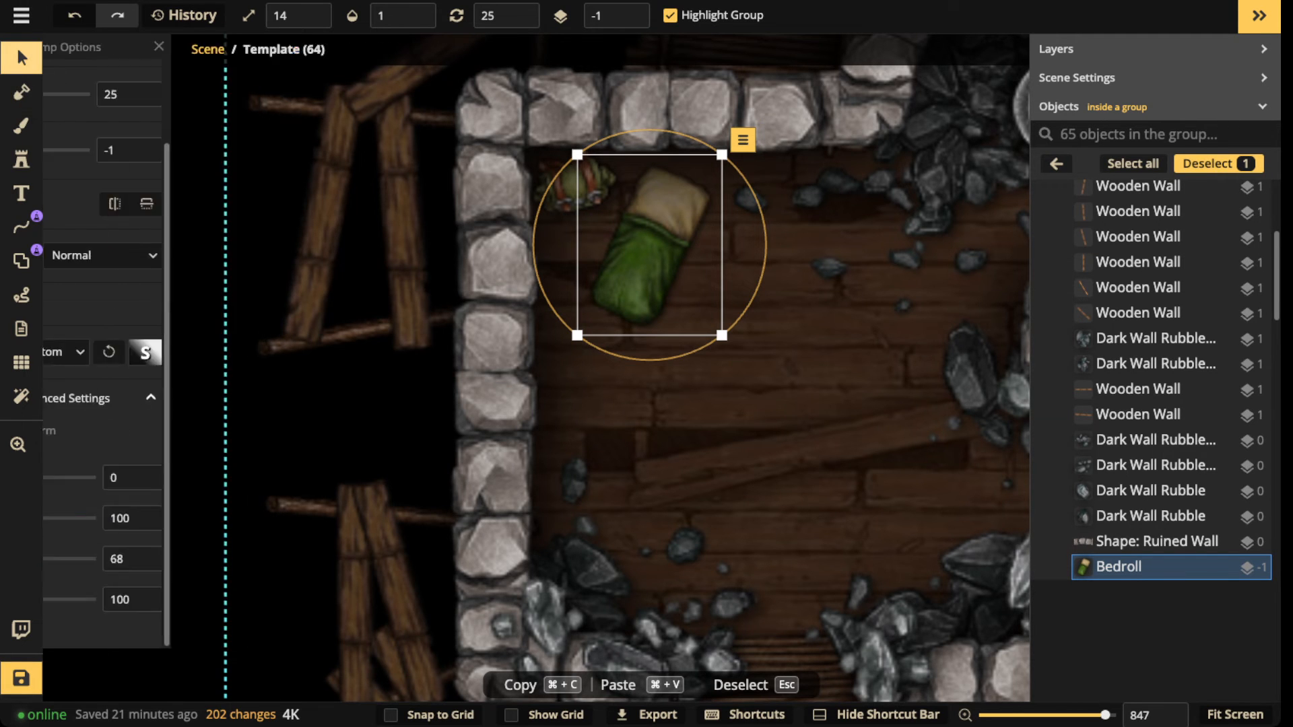
# Step: Pick the Waterskin stamp from the Camp pack in the stamp catalog
pyautogui.scroll(-3, 503, 316)
pyautogui.moveTo(603, 300); pyautogui.dragTo(506, 357)
pyautogui.scroll(5, 507, 357)
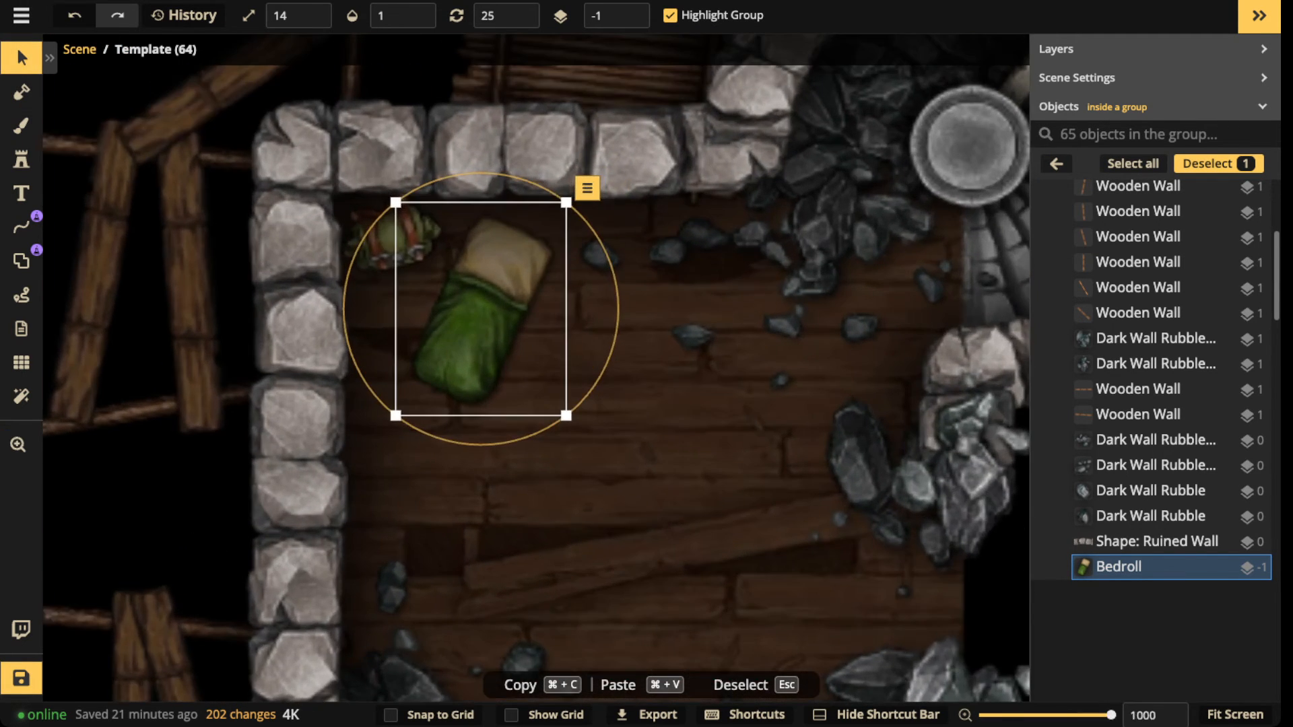
pyautogui.click(22, 160)
pyautogui.click(109, 105)
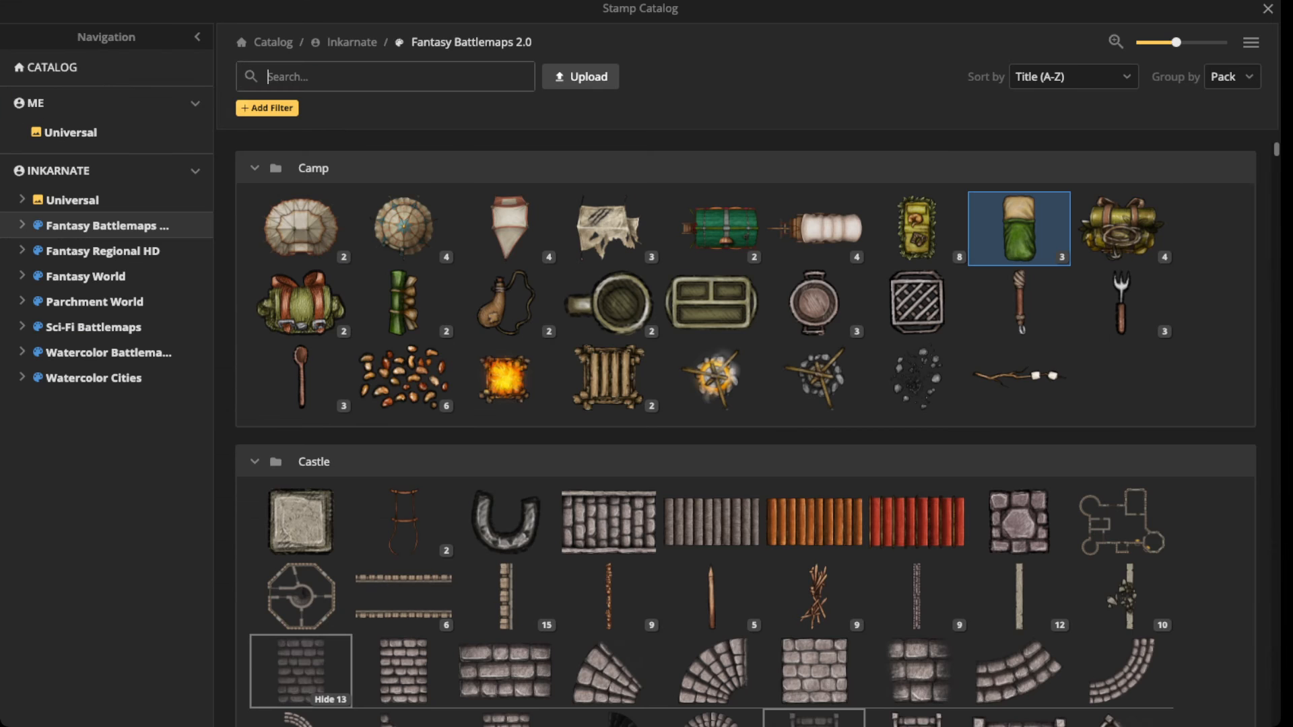
pyautogui.click(506, 300)
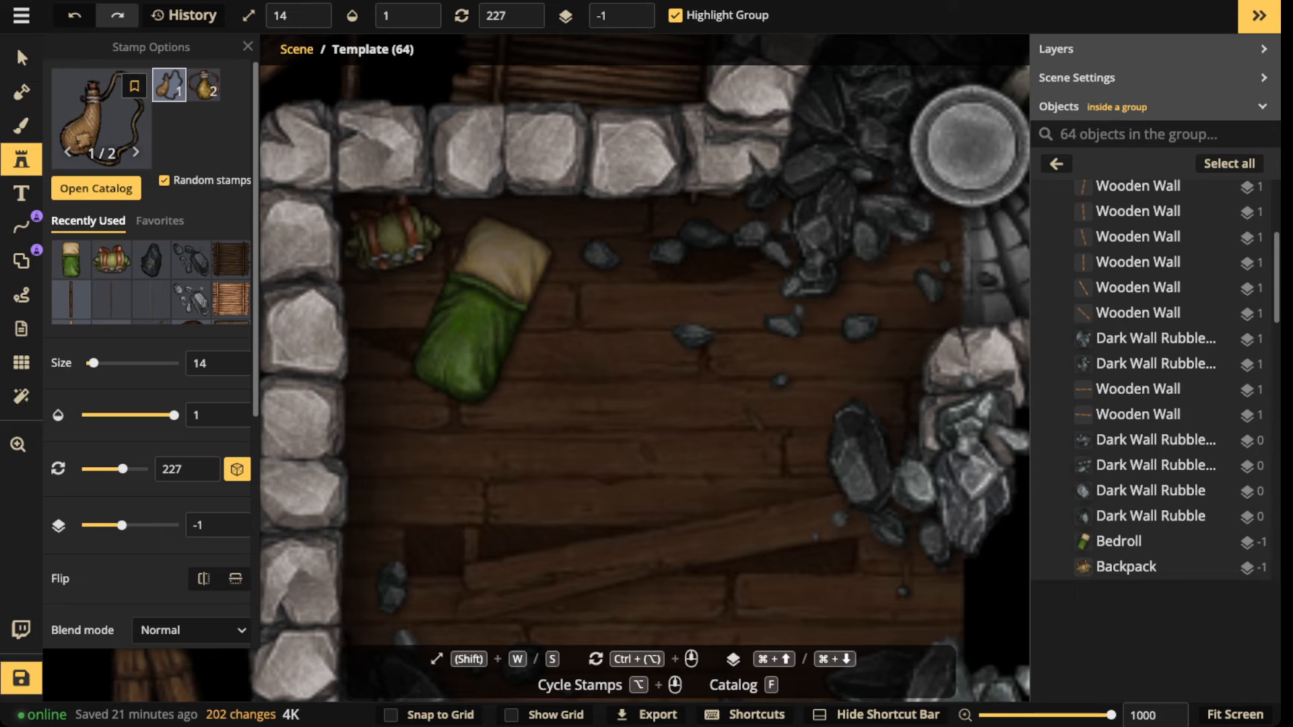
# Step: Place a size 14 waterskin at the bedroll's west edge, nudge it slightly, and deselect it
pyautogui.click(433, 323)
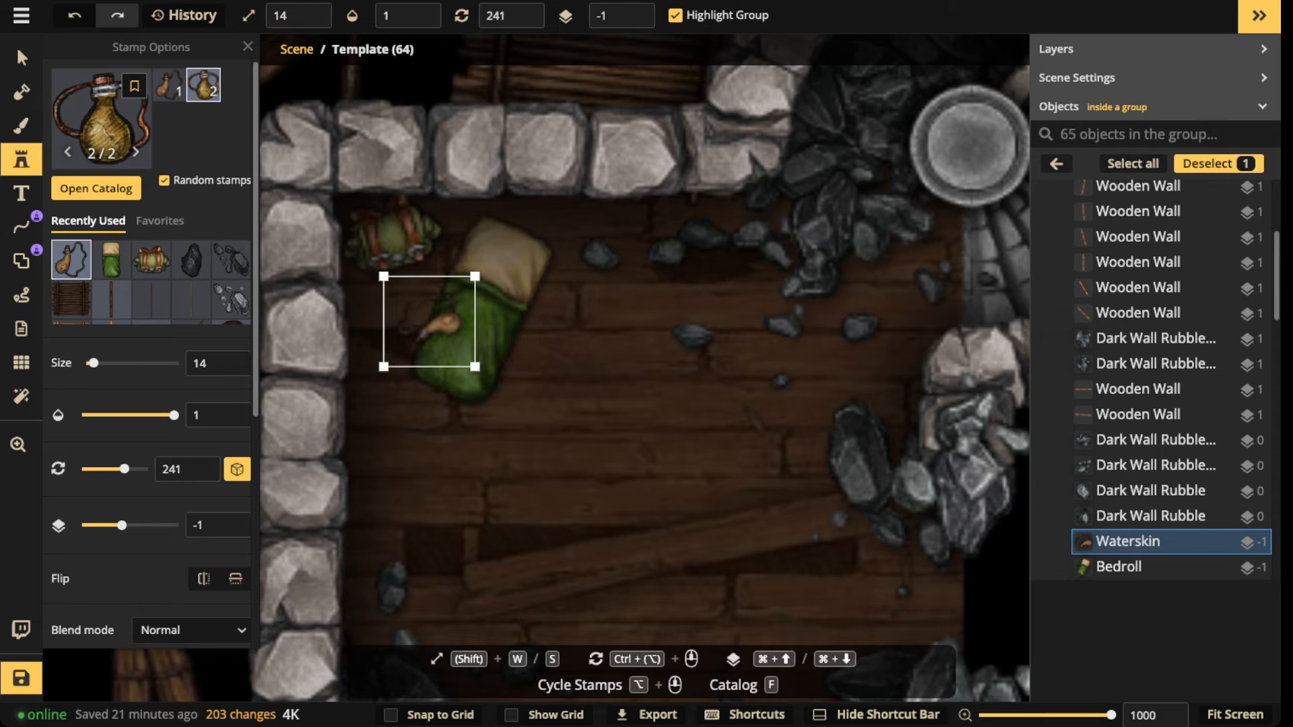
pyautogui.moveTo(480, 272); pyautogui.dragTo(493, 293)
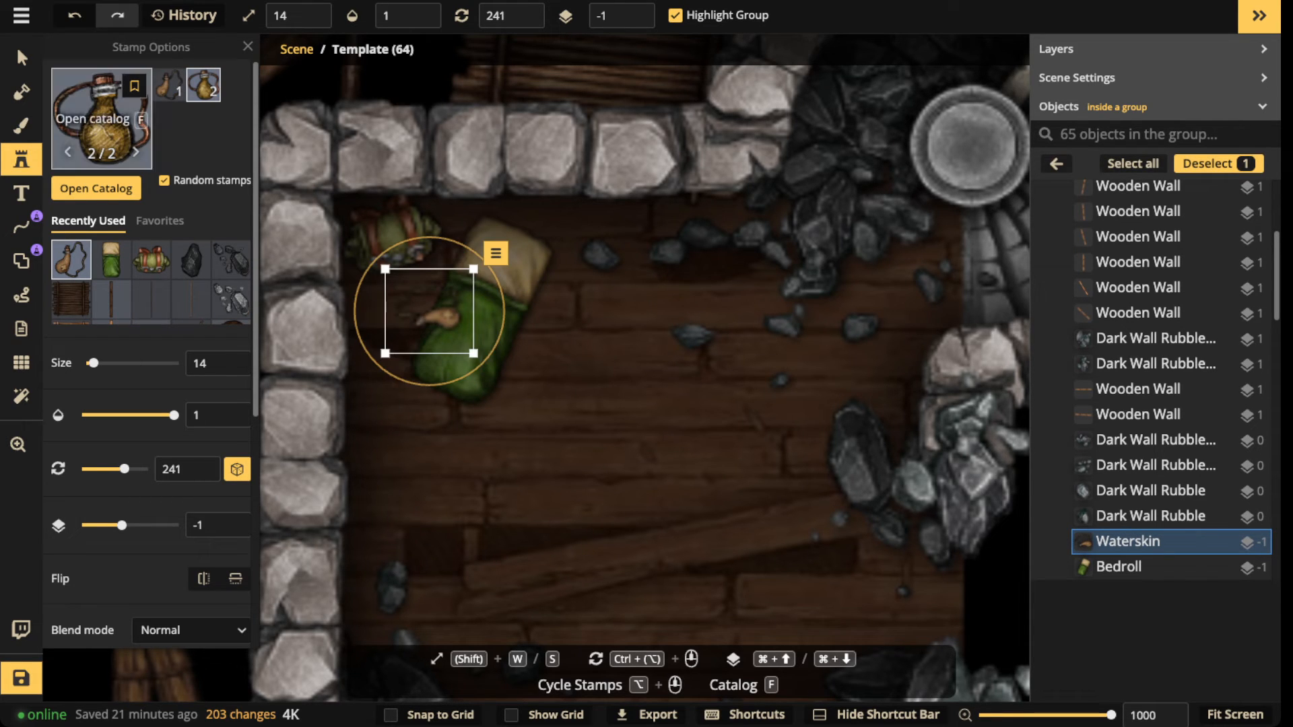
pyautogui.click(21, 58)
pyautogui.press('Escape')
pyautogui.scroll(-3, 431, 282)
pyautogui.scroll(-5, 425, 295)
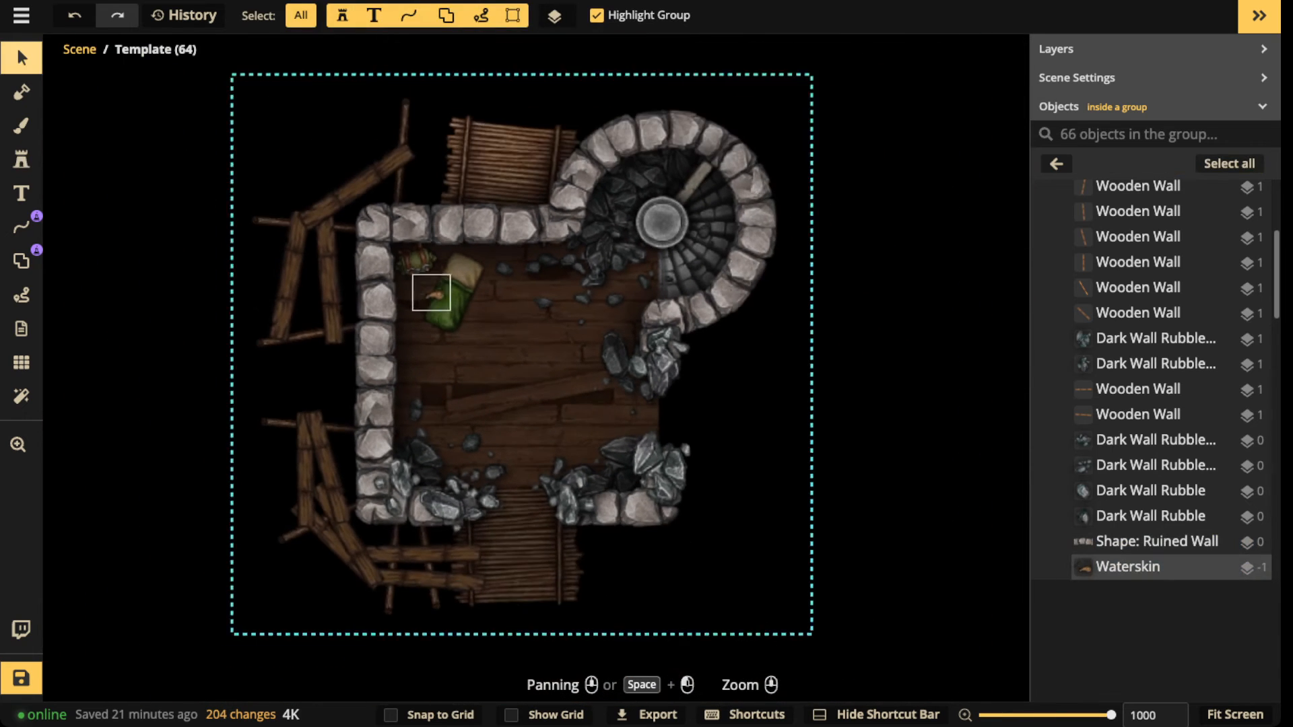
pyautogui.moveTo(426, 295); pyautogui.dragTo(308, 222)
pyautogui.click(311, 224)
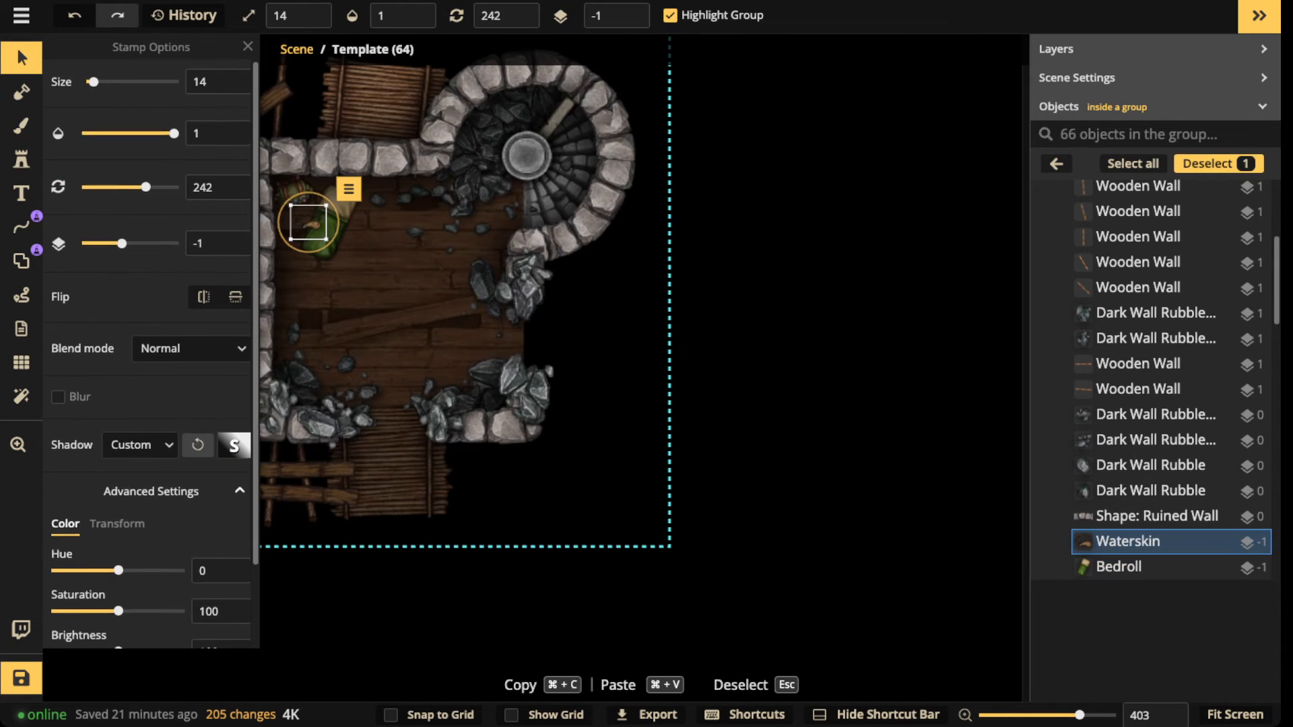
pyautogui.press('Escape')
pyautogui.scroll(-1, 547, 328)
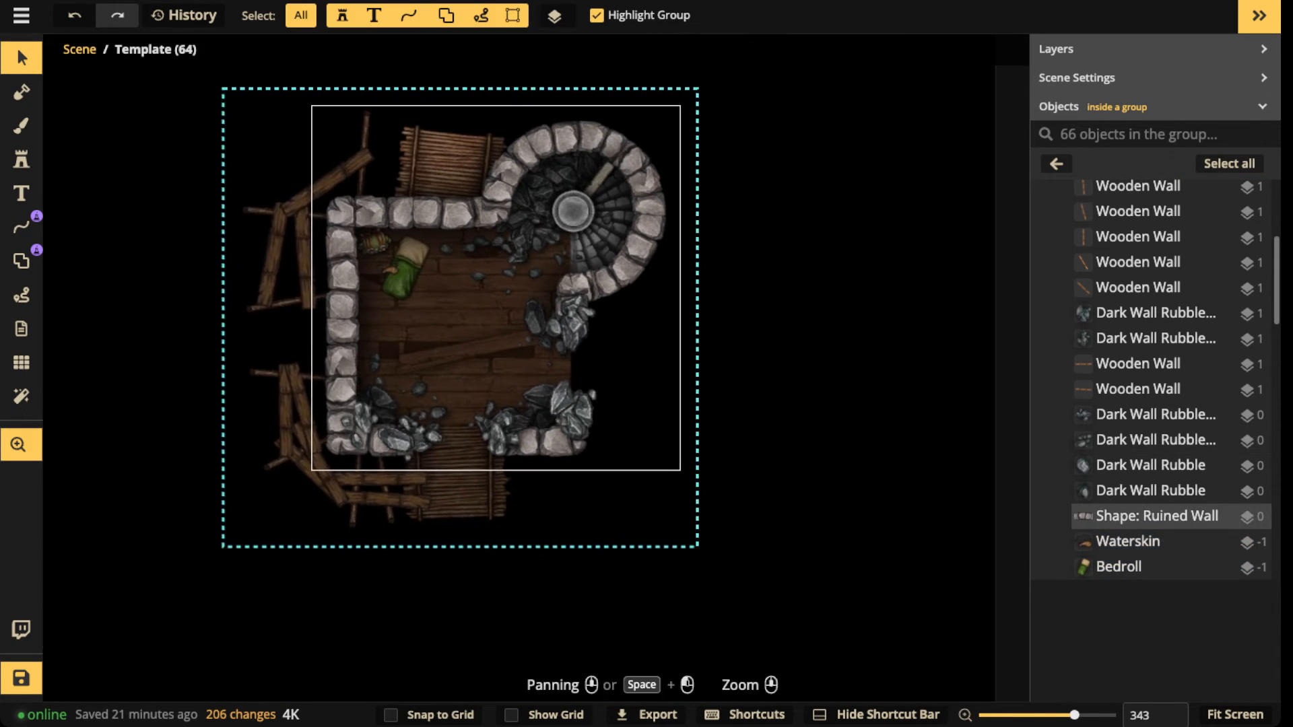
# Step: Place a size 34 overlay Light stamp over the tower's south doorway and raise it to layer 5
pyautogui.click(21, 160)
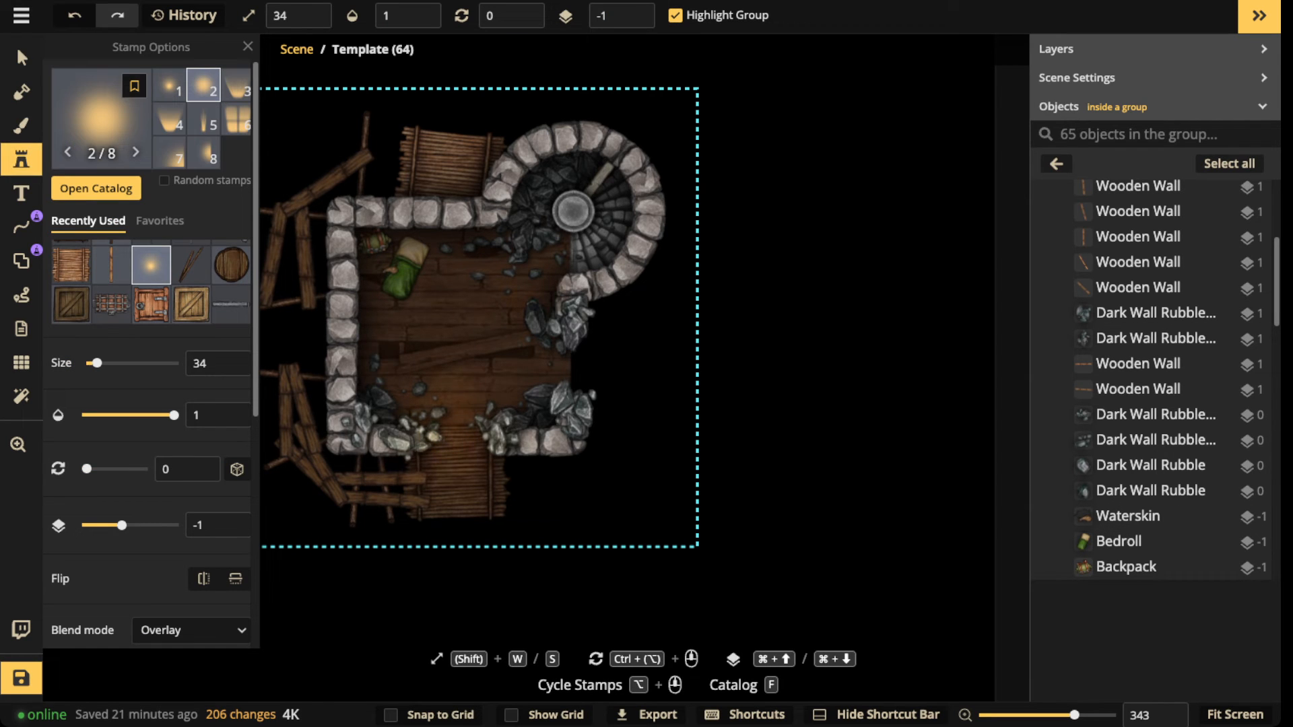
pyautogui.click(449, 425)
pyautogui.tripleClick(634, 10)
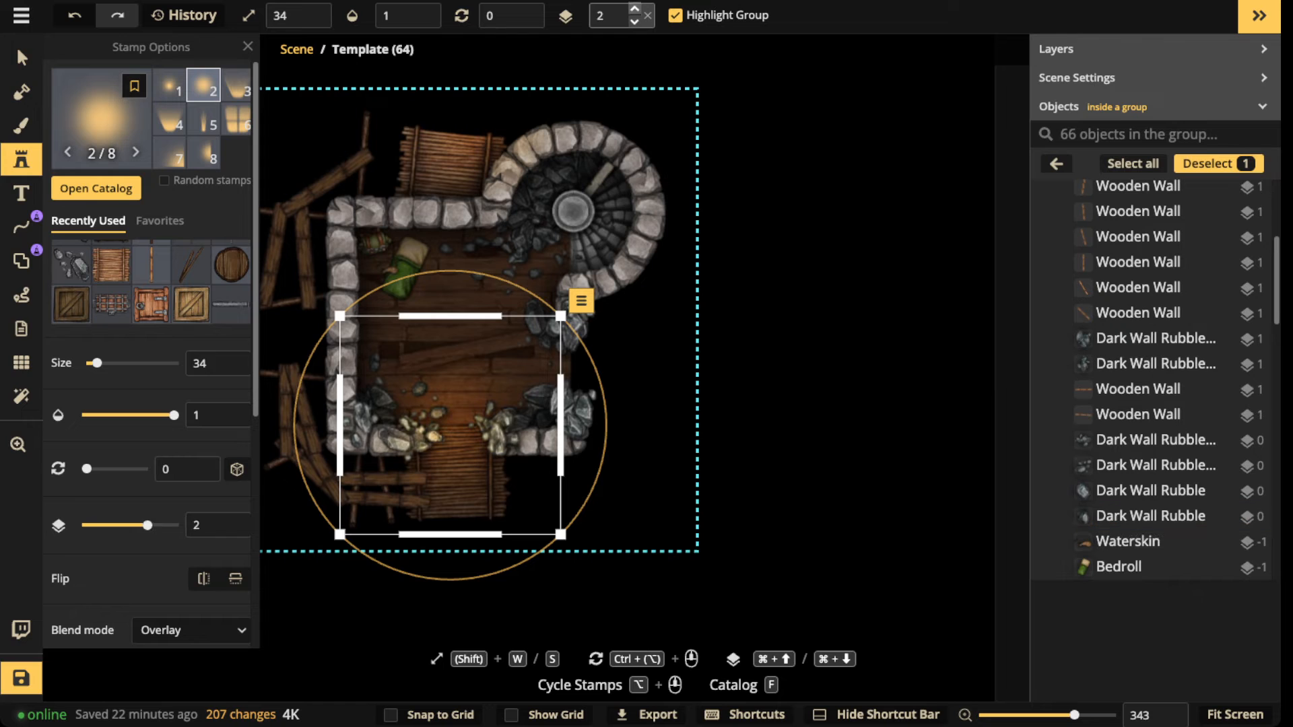
pyautogui.moveTo(453, 404); pyautogui.dragTo(453, 412)
pyautogui.click(630, 377)
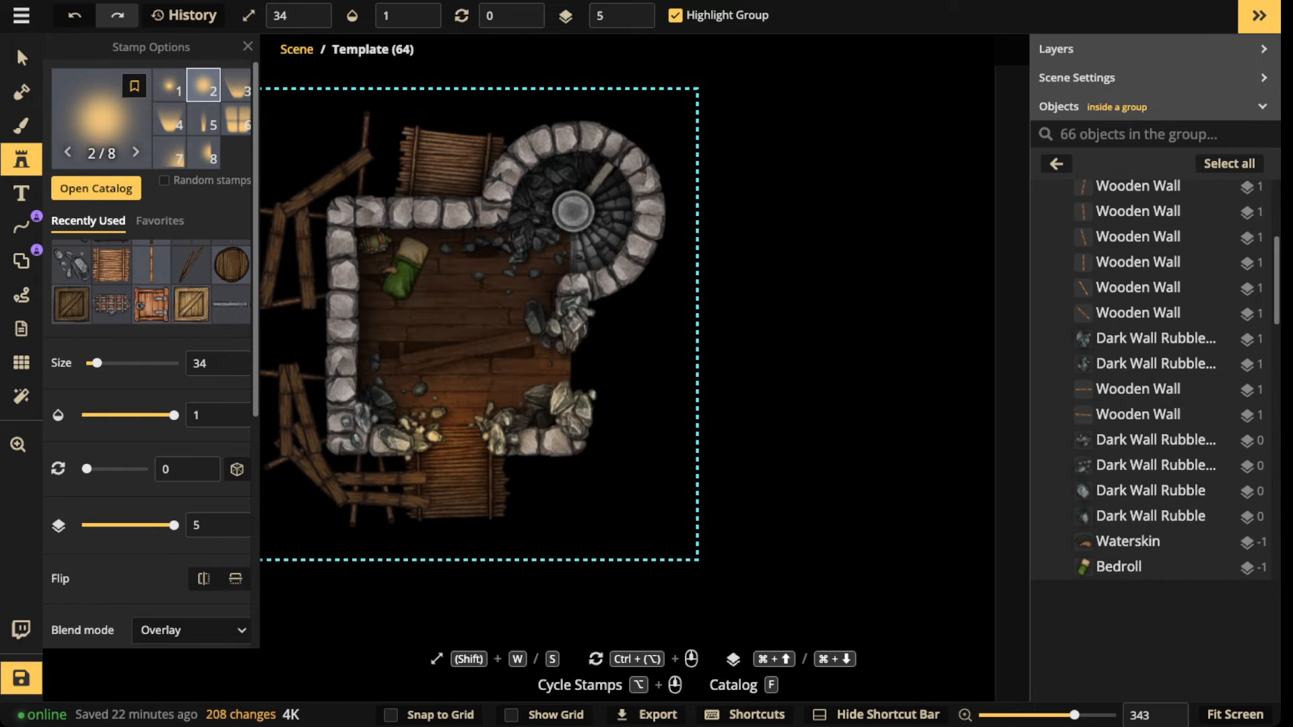
# Step: Add a second size 34 light on layer 5 over the collapsed gap in the east wall
pyautogui.click(565, 367)
pyautogui.moveTo(566, 367); pyautogui.dragTo(560, 370)
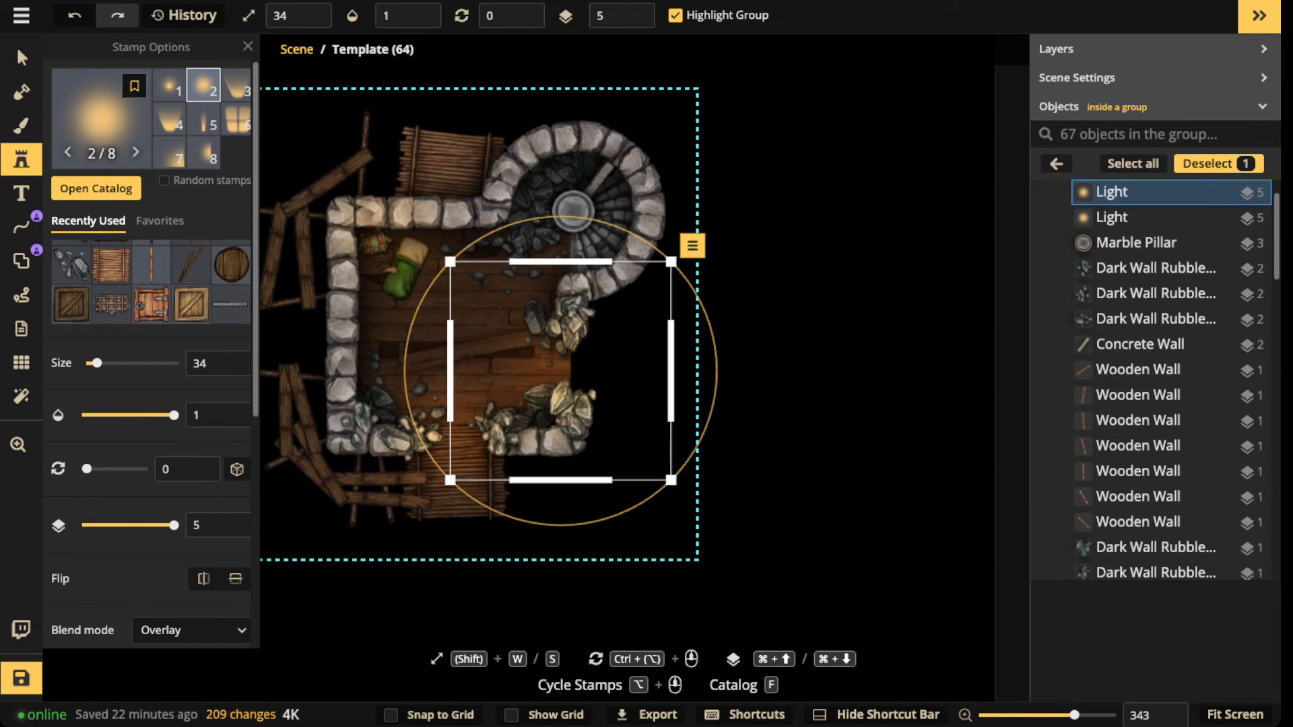
pyautogui.scroll(-2, 380, 219)
pyautogui.click(544, 222)
# Step: Reduce the Light stamp to size 11, place it over the spiral stairs, and lower it to layer 3
pyautogui.scroll(9, 546, 227)
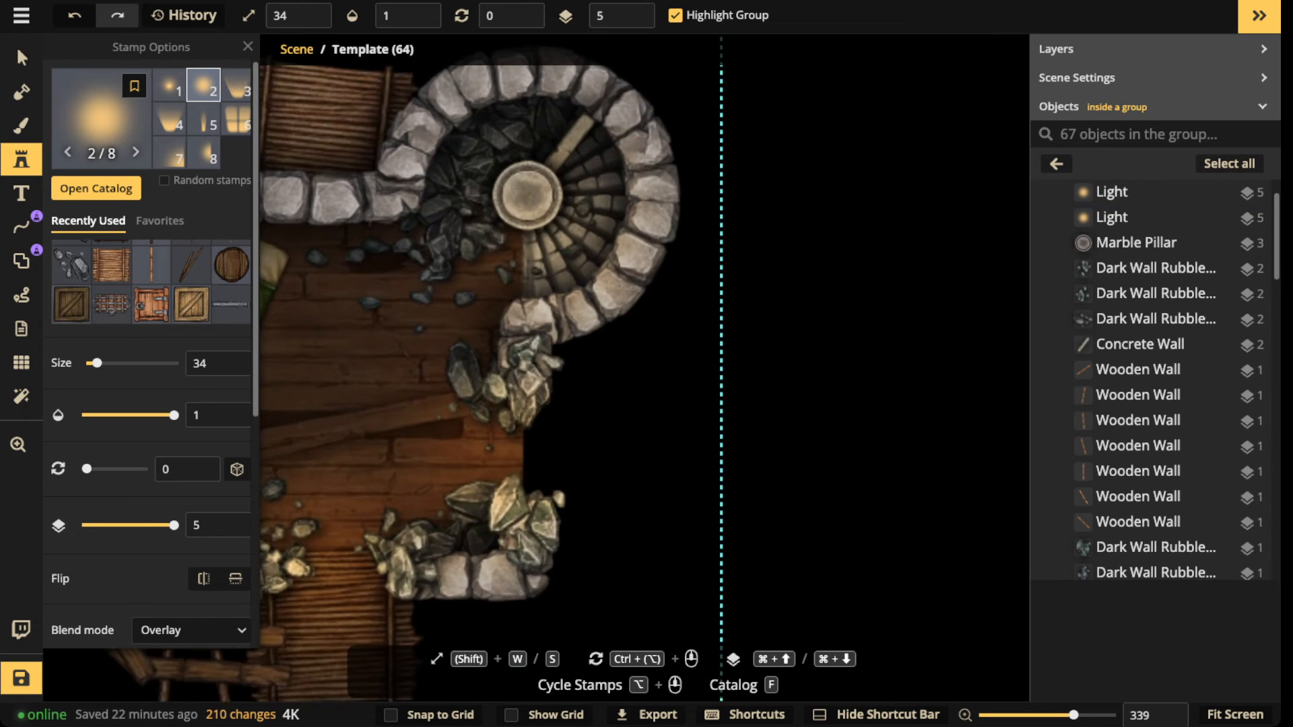
pyautogui.moveTo(547, 228); pyautogui.dragTo(522, 305)
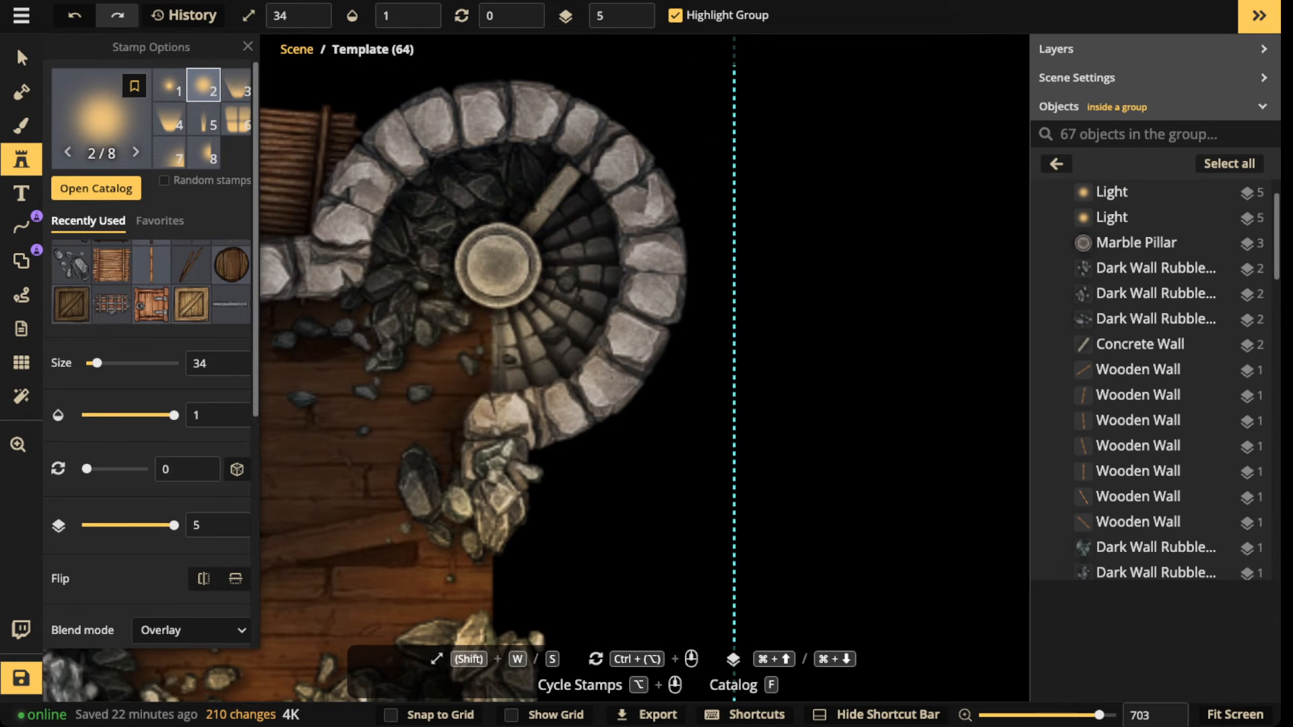
pyautogui.hotkey('shift', 's')
pyautogui.hotkey('shift', 's')
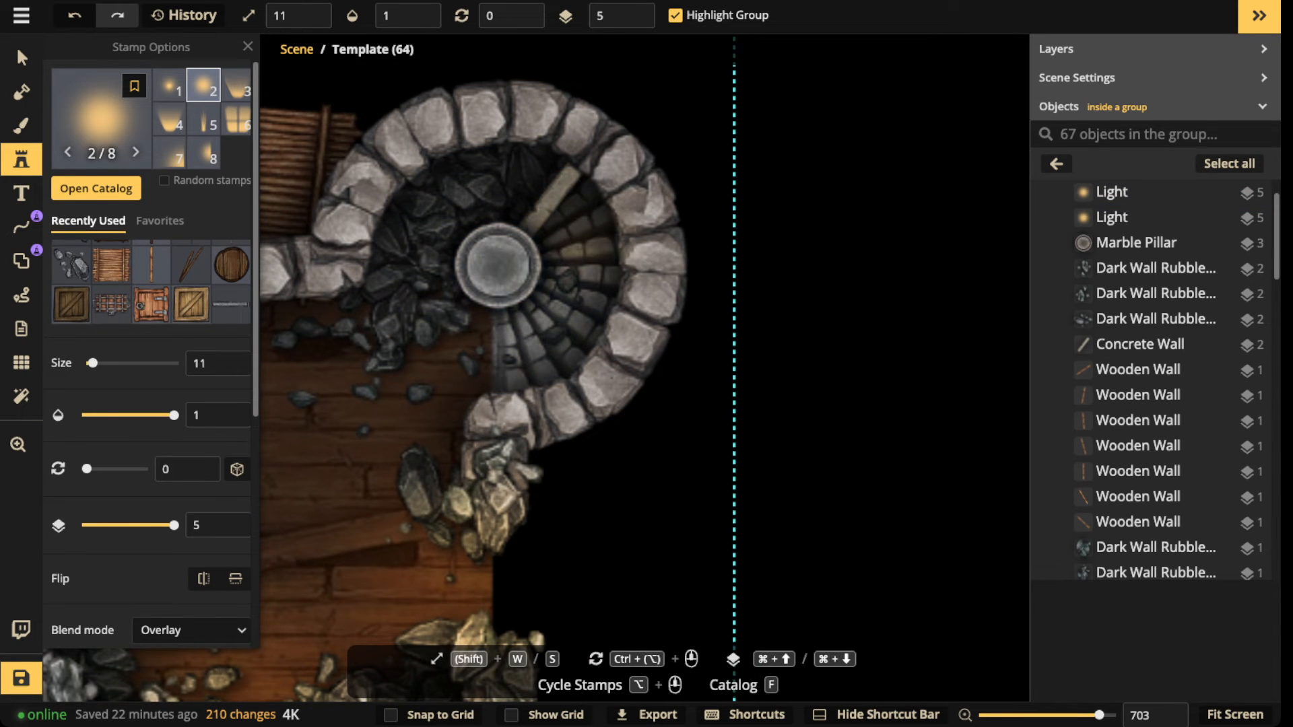
pyautogui.click(572, 235)
pyautogui.scroll(-5, 394, 236)
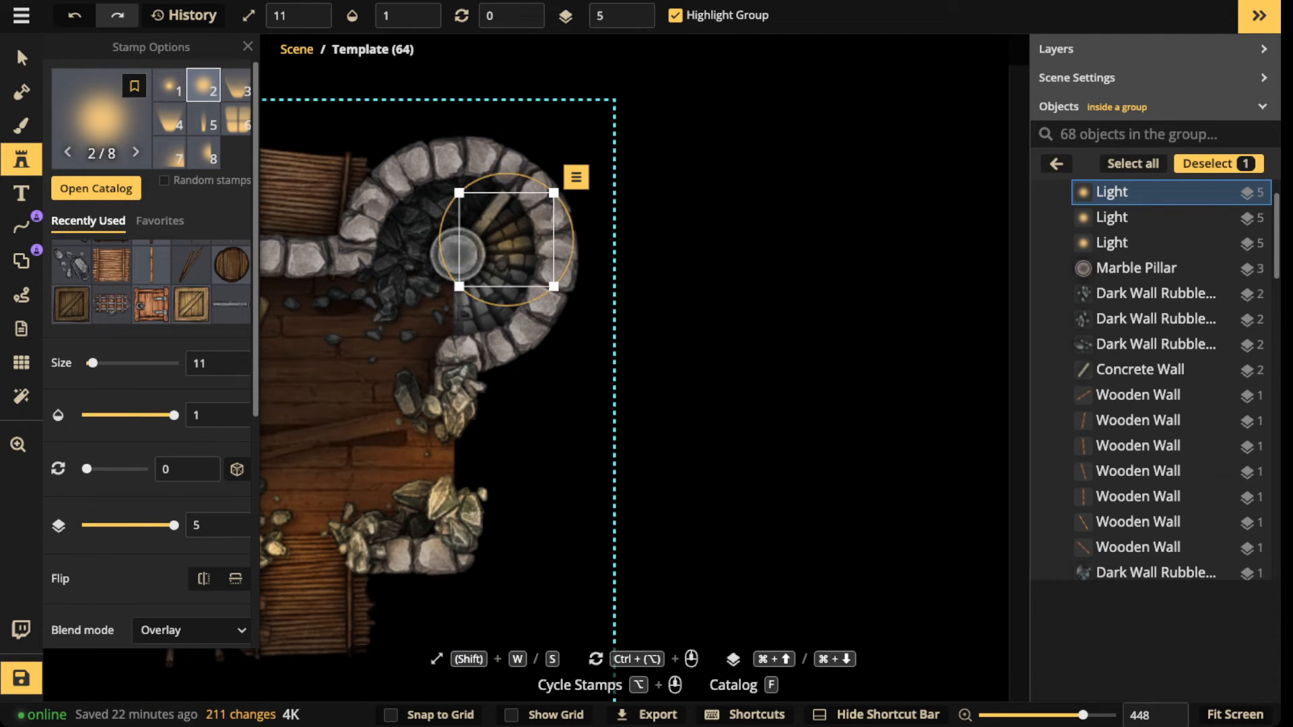
pyautogui.press('super+Down')
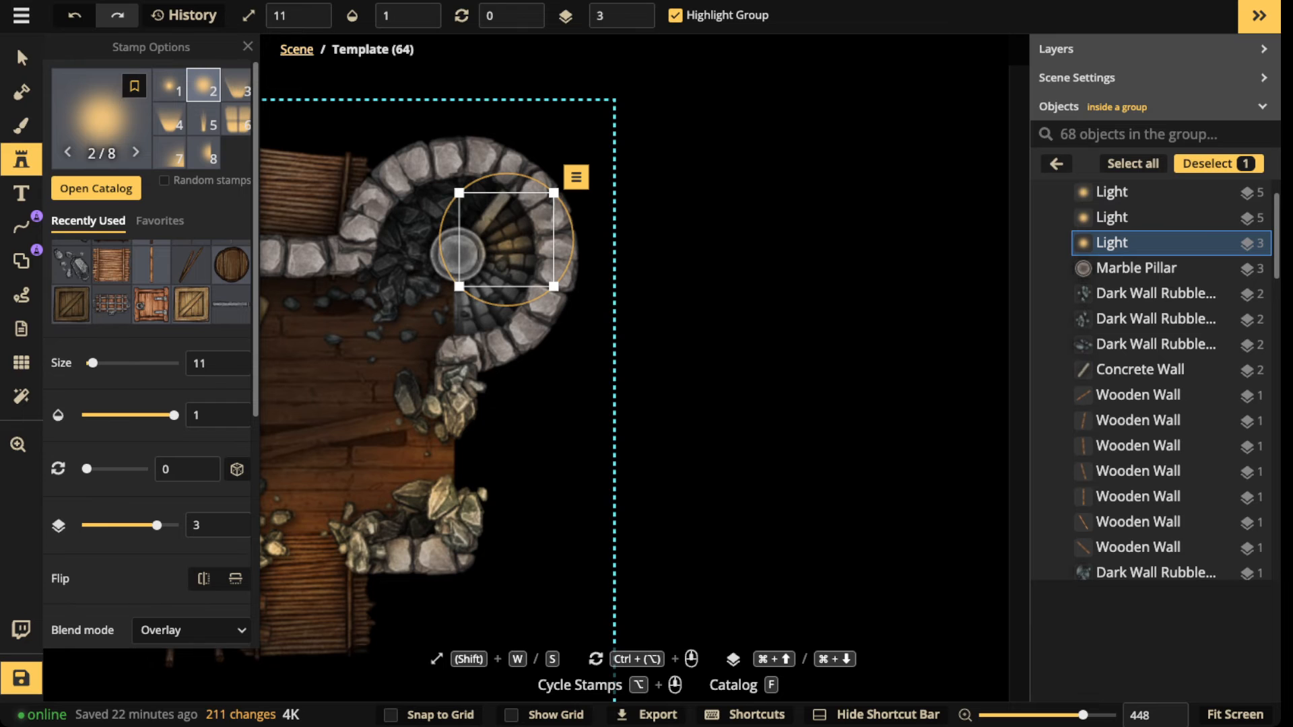
pyautogui.click(22, 58)
# Step: Choose the dark grey stone texture at scale 14.72 for the foreground brush and switch to the round brush shape
pyautogui.scroll(-5, 389, 281)
pyautogui.moveTo(389, 282); pyautogui.dragTo(502, 217)
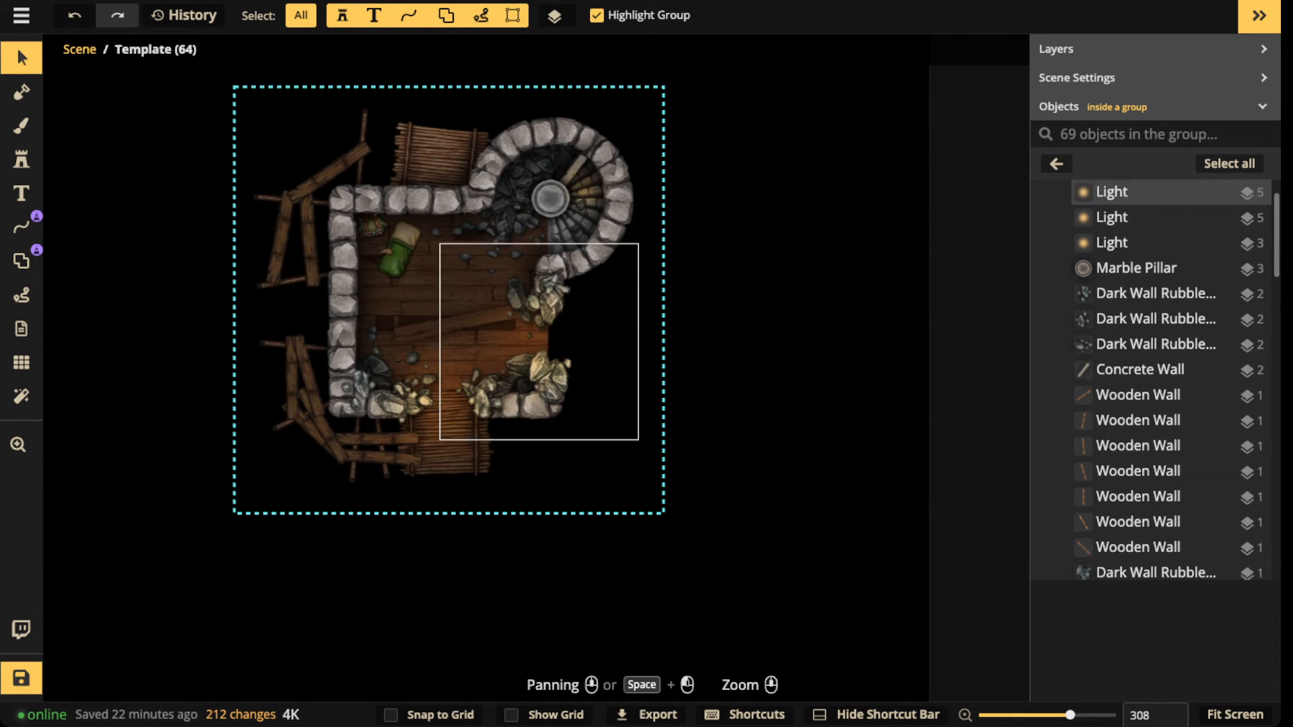
pyautogui.click(429, 301)
pyautogui.scroll(5, 428, 301)
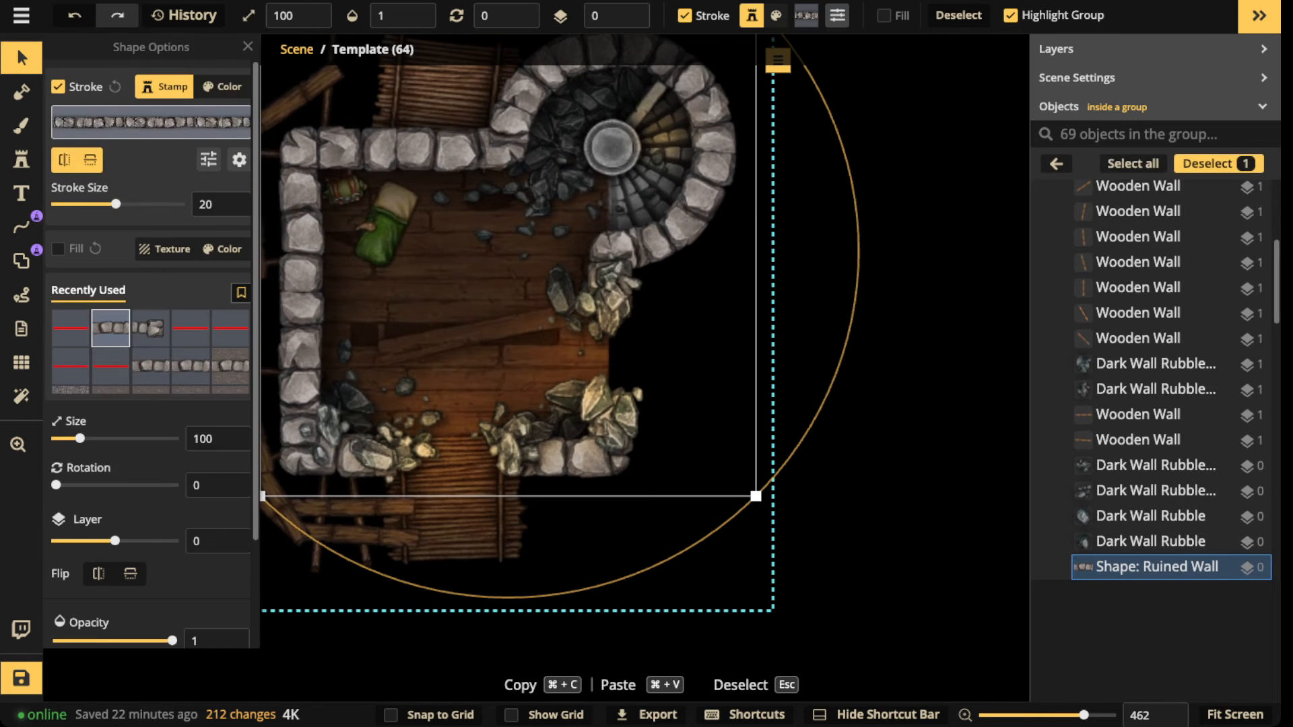
pyautogui.click(21, 124)
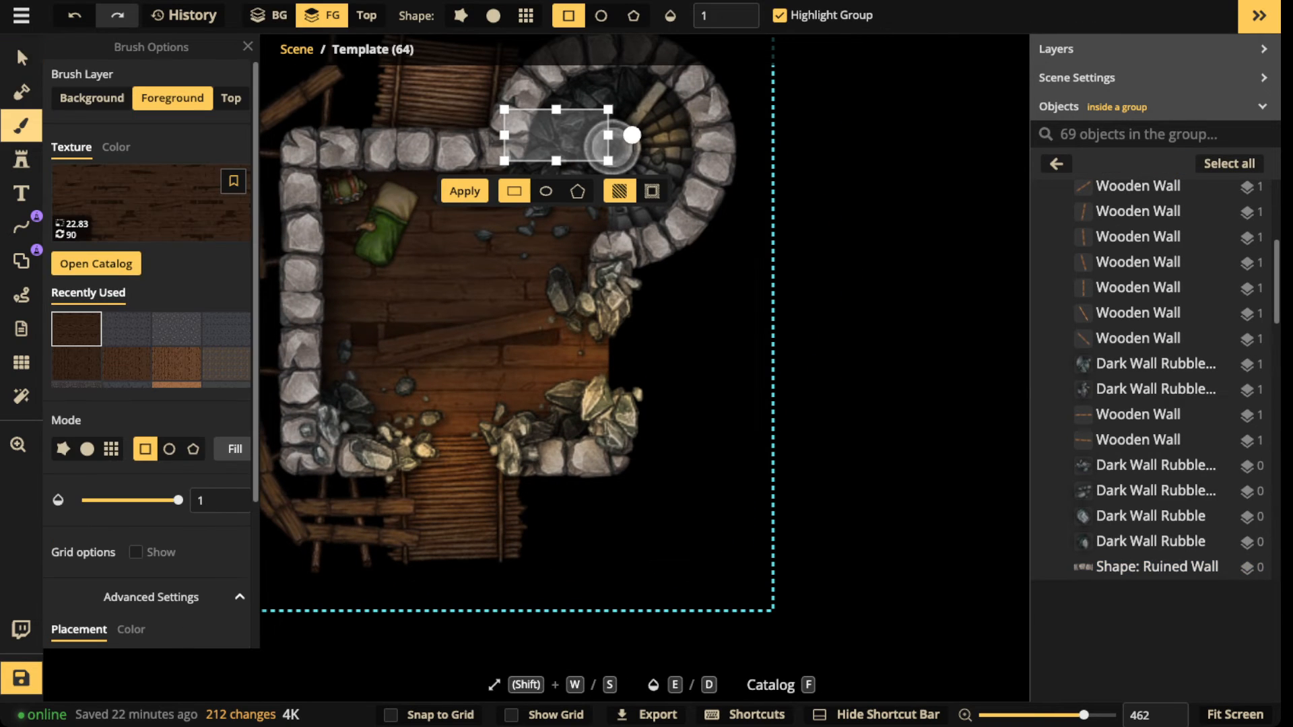
pyautogui.click(126, 329)
pyautogui.click(176, 329)
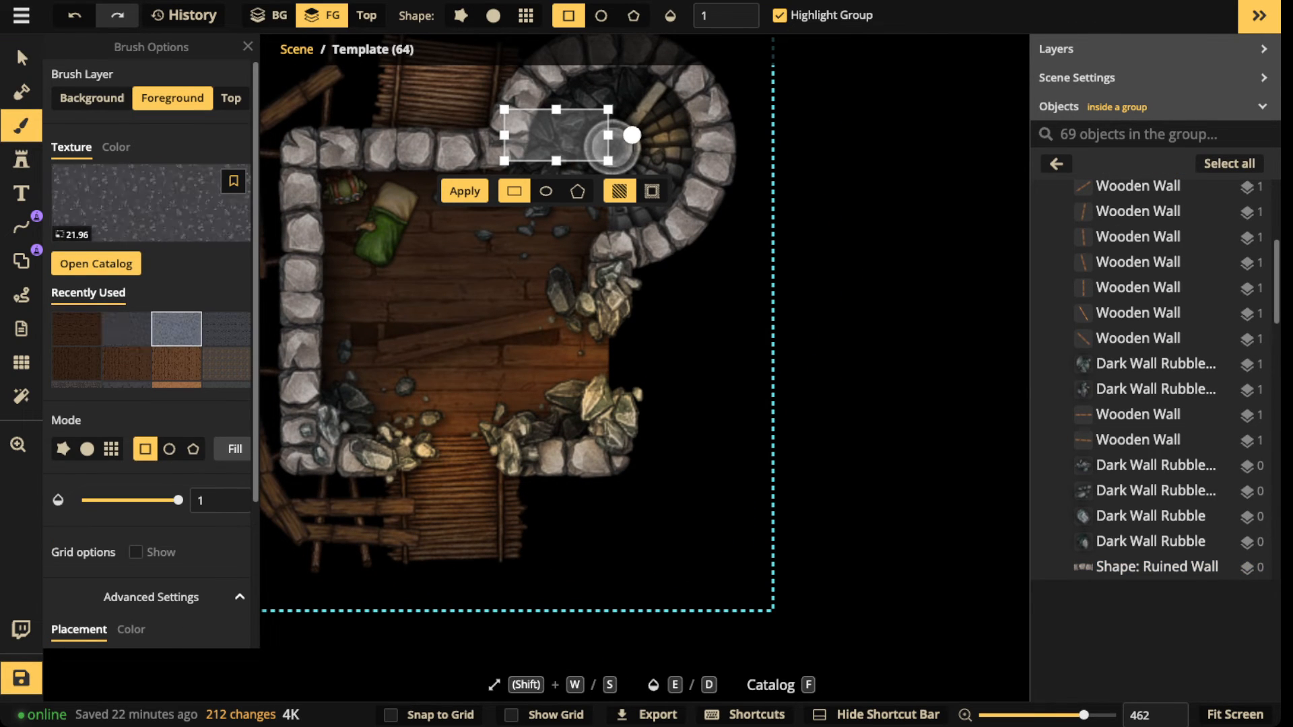
pyautogui.click(226, 328)
pyautogui.press('s')
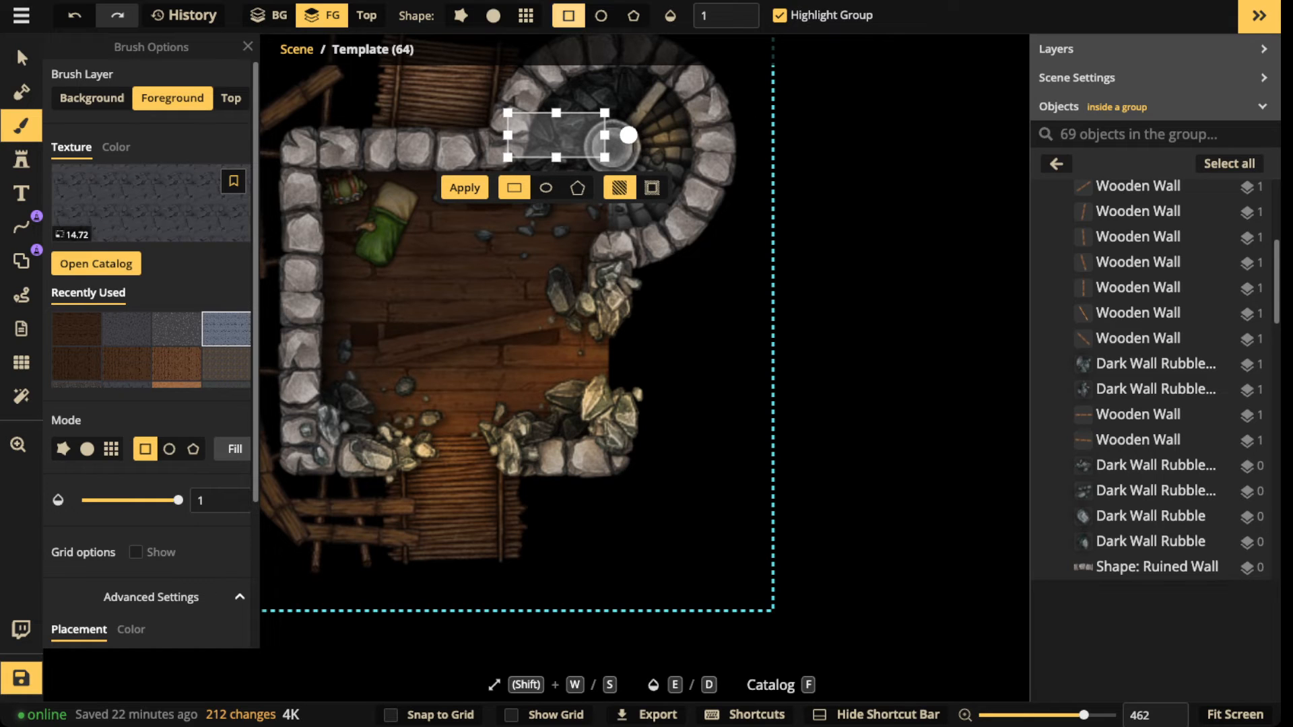
pyautogui.press('Return')
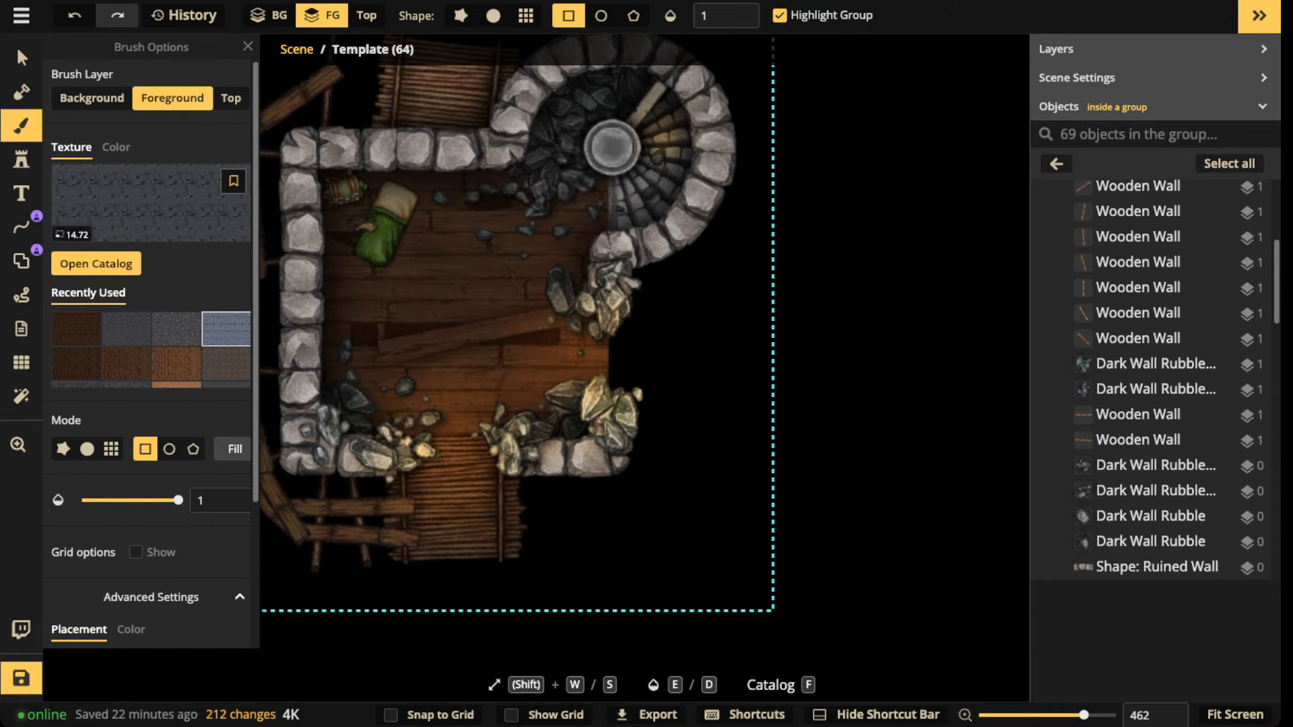
pyautogui.click(493, 15)
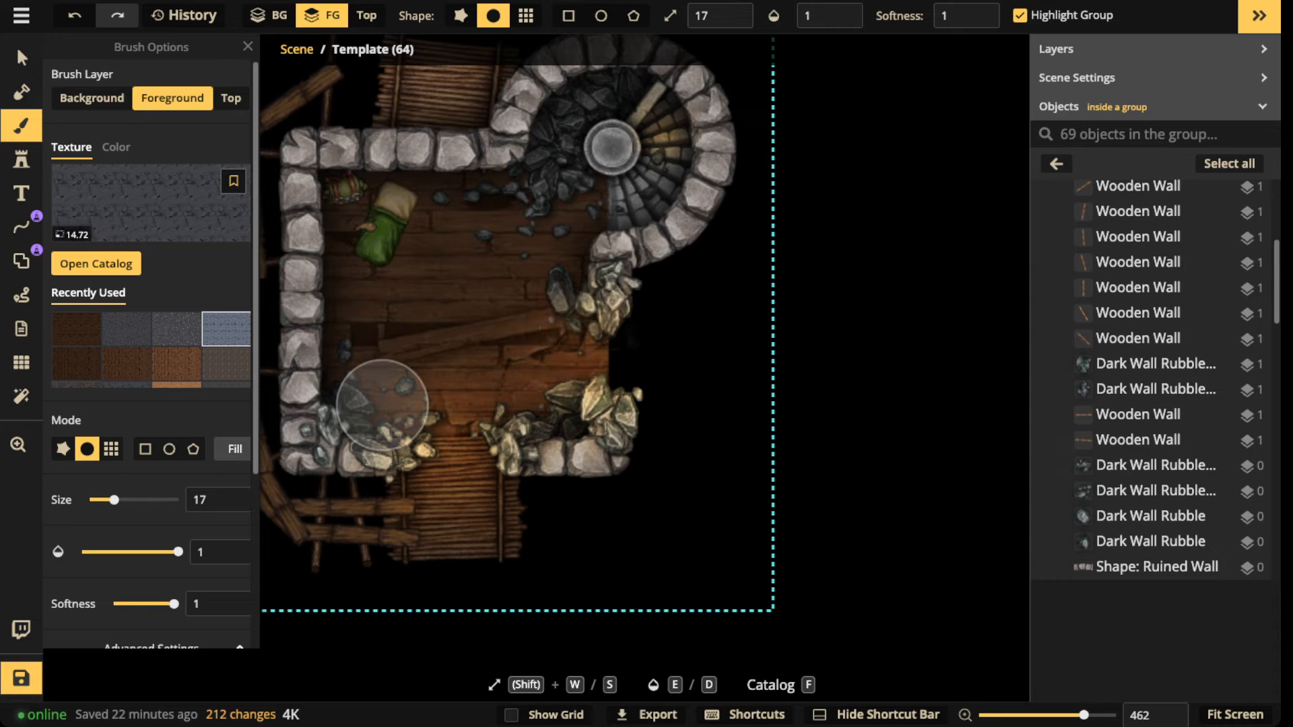
# Step: Paint the stone texture with the size 17 brush around the southwest, north and east rubble inside the tower
pyautogui.click(338, 402)
pyautogui.click(348, 386)
pyautogui.click(319, 383)
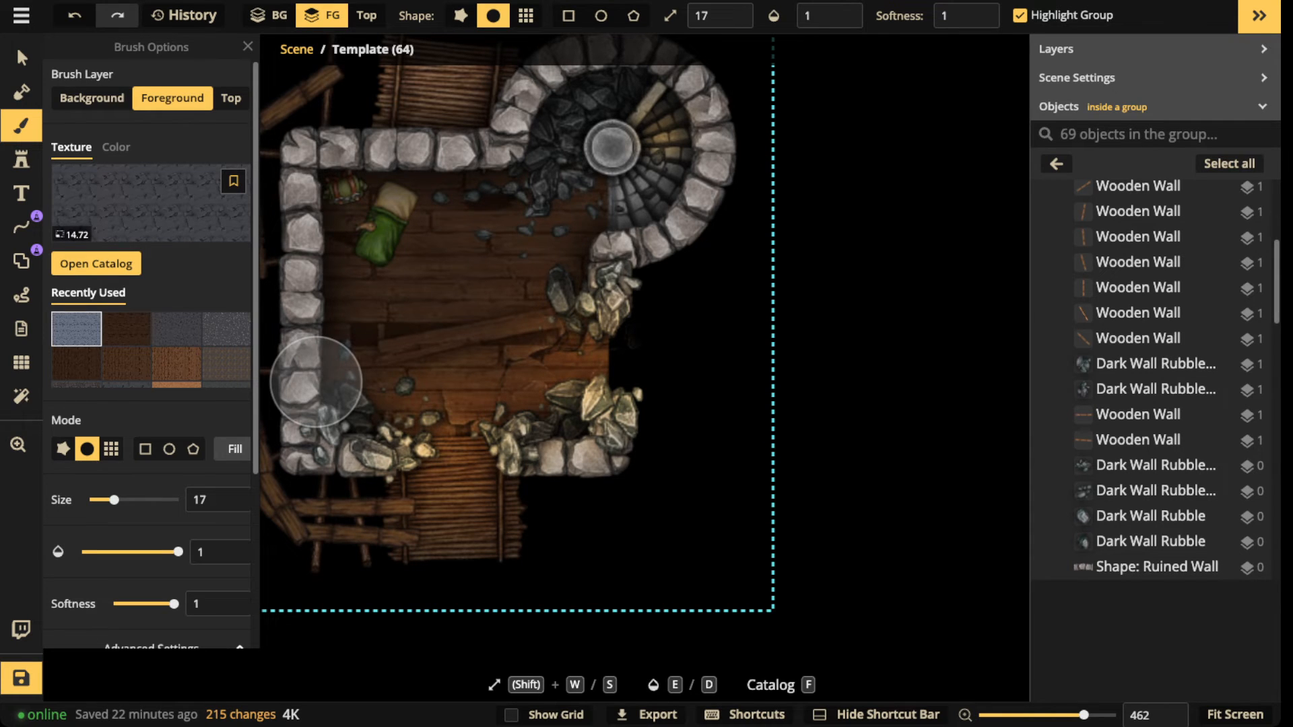
pyautogui.click(316, 382)
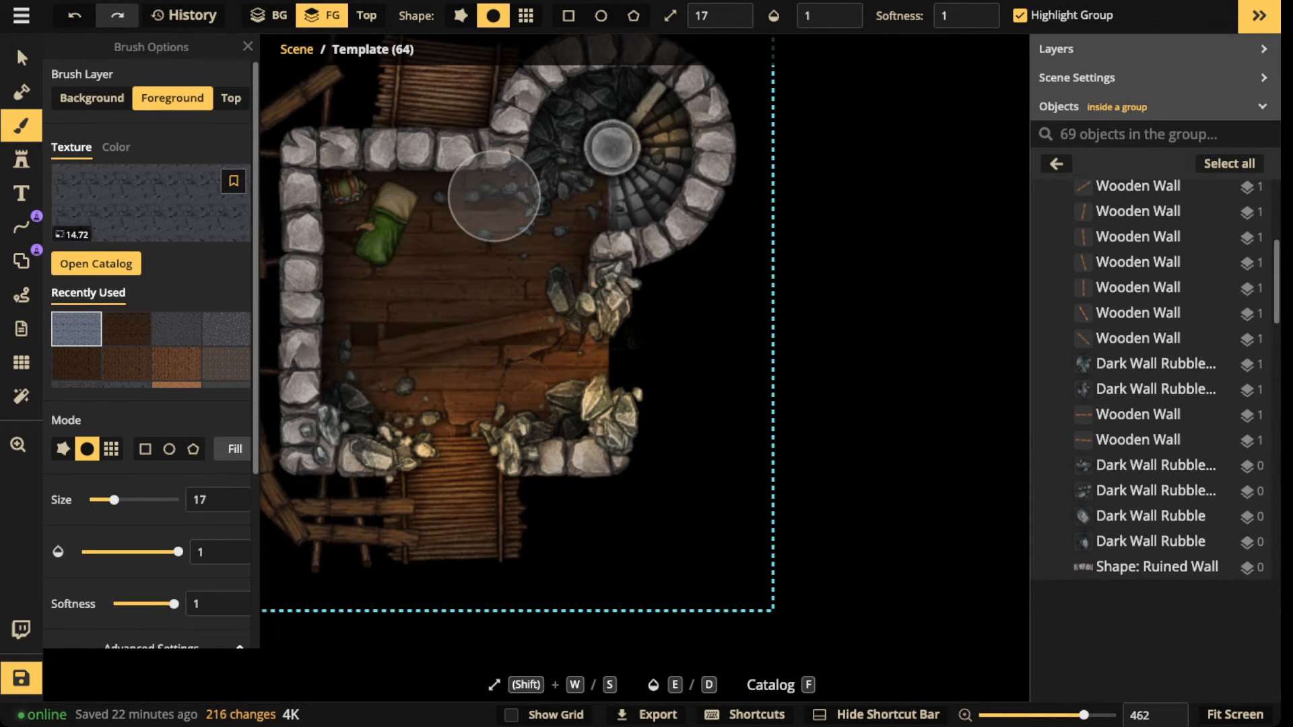
pyautogui.click(570, 205)
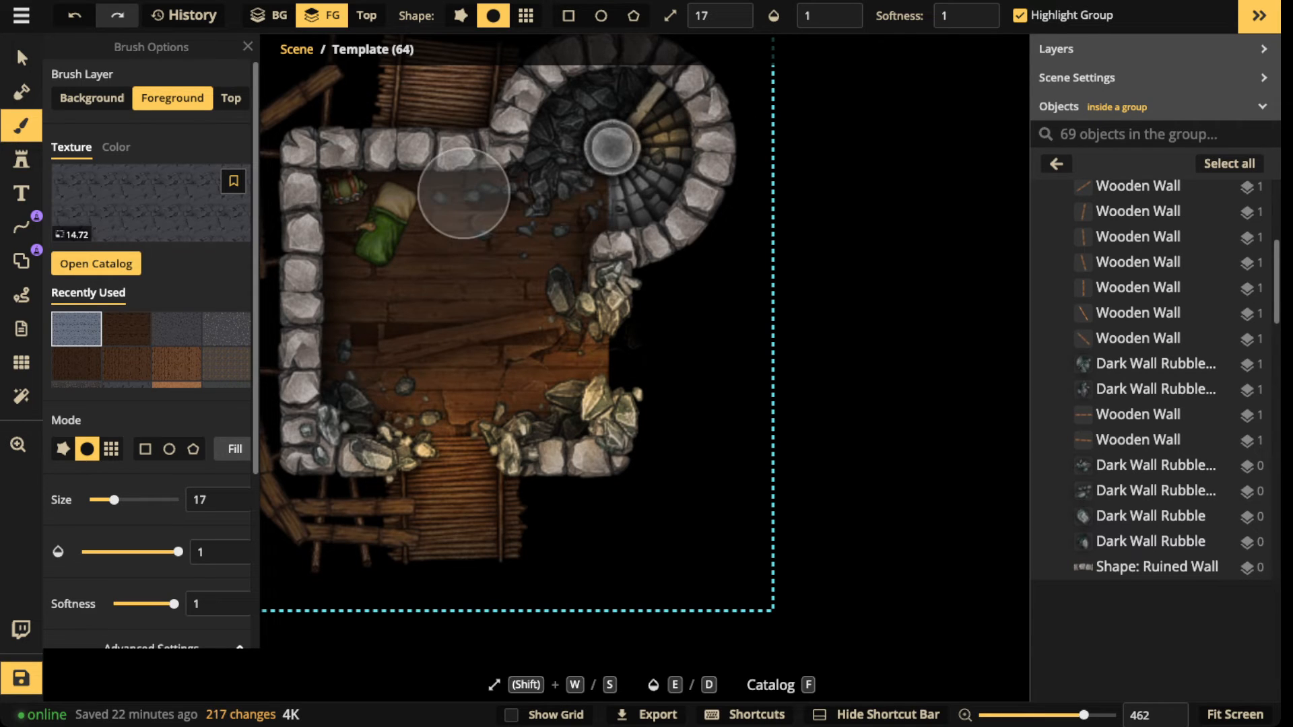
pyautogui.click(540, 301)
# Step: Exit the ruined tower group to the main scene, deselect it, and save the map
pyautogui.press('Escape')
pyautogui.press('Escape')
pyautogui.scroll(-5, 497, 298)
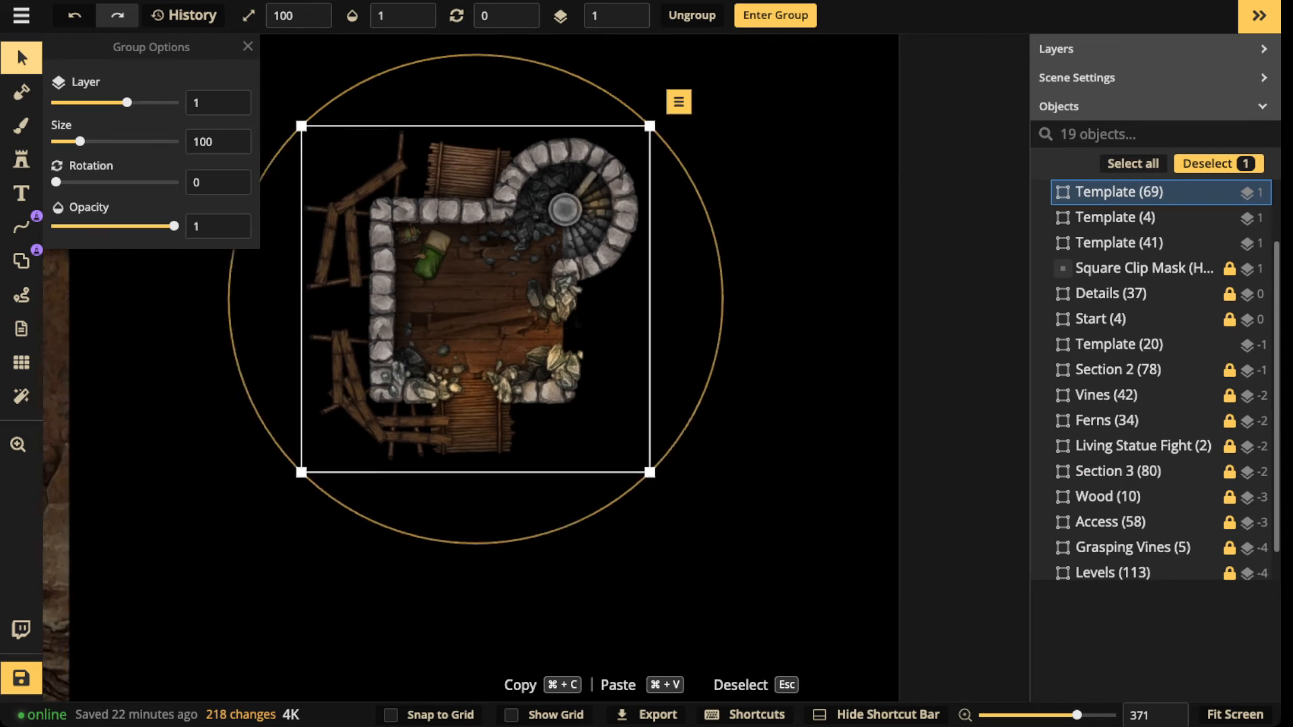
pyautogui.scroll(-3, 484, 299)
pyautogui.press('space')
pyautogui.moveTo(439, 537); pyautogui.dragTo(457, 341)
pyautogui.scroll(-3, 457, 340)
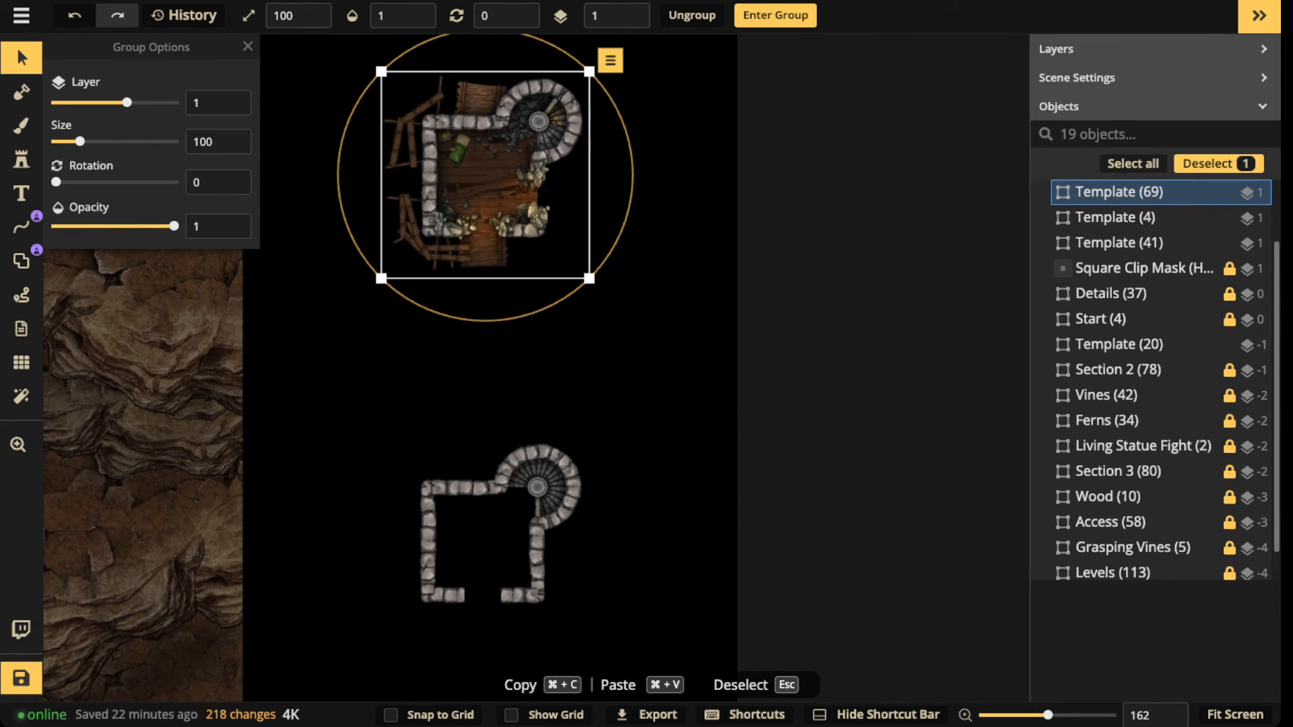
pyautogui.press('Escape')
pyautogui.scroll(-1, 457, 341)
pyautogui.moveTo(457, 341); pyautogui.dragTo(577, 270)
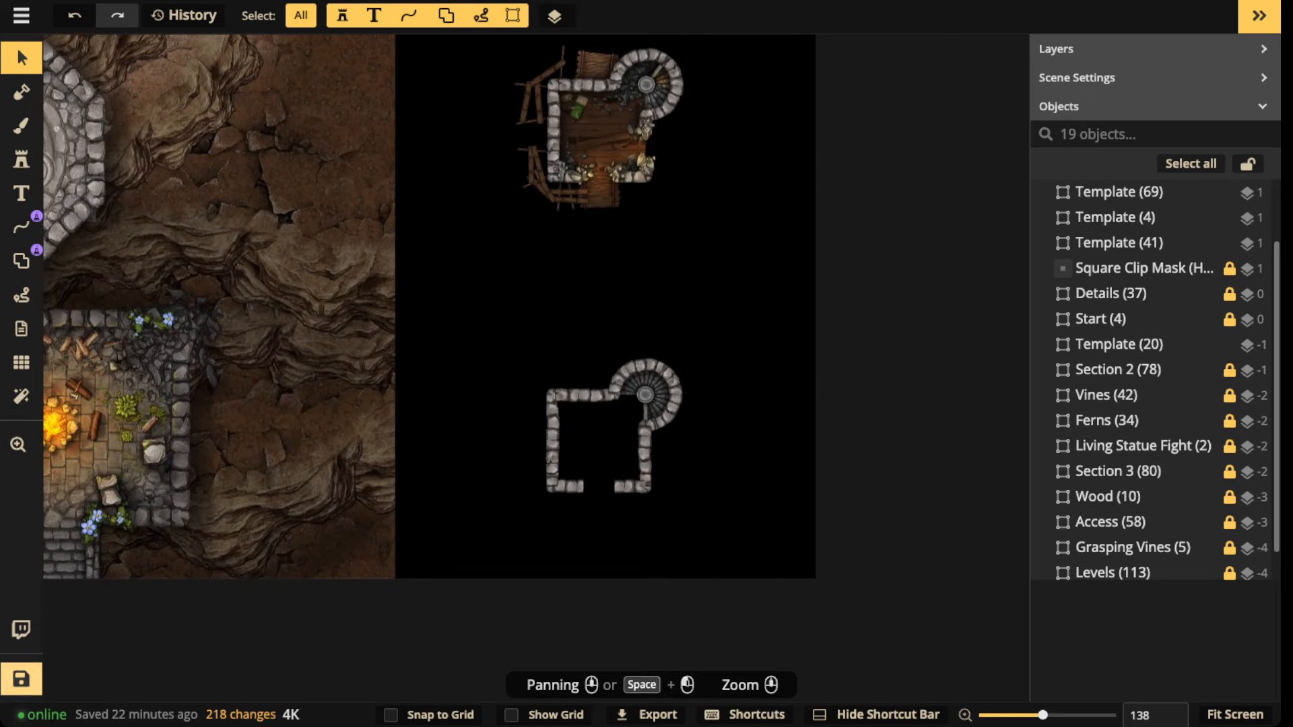
pyautogui.hotkey('ctrl', 's')
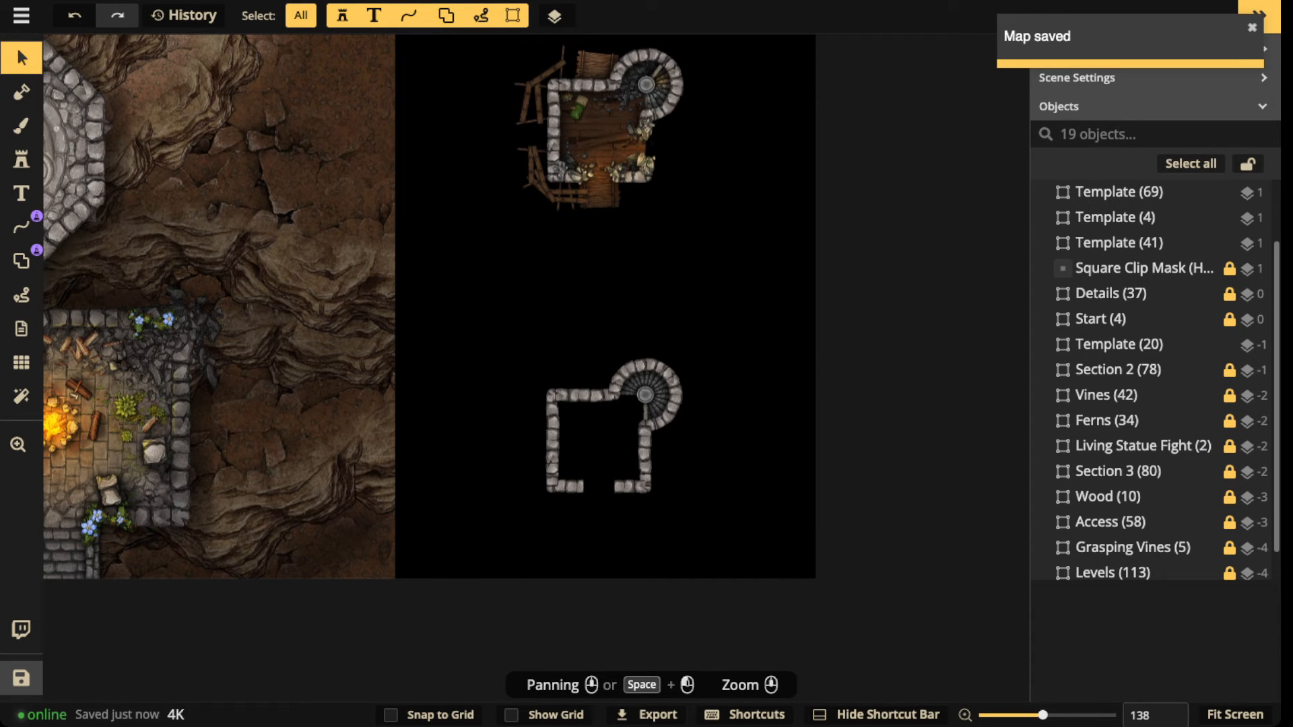
# Step: Show the square map grid and delete the bare tower template below the detailed ruined tower
pyautogui.click(1115, 218)
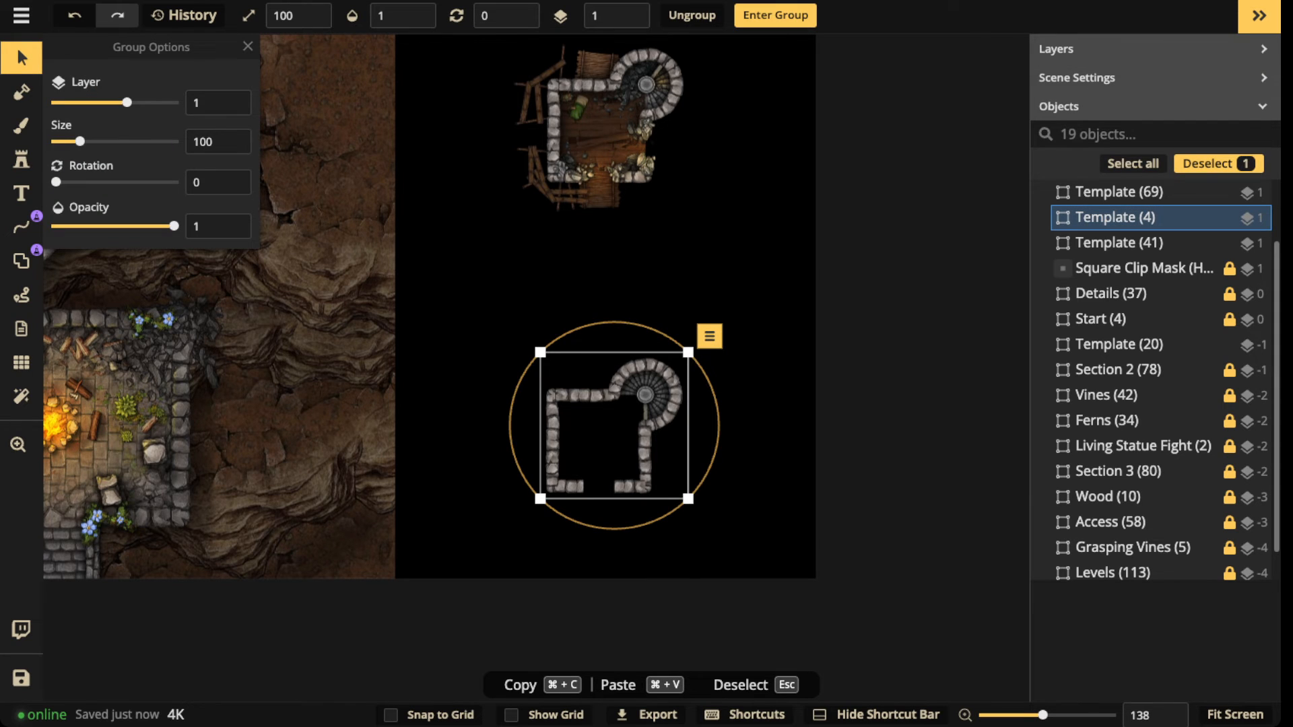
pyautogui.click(21, 363)
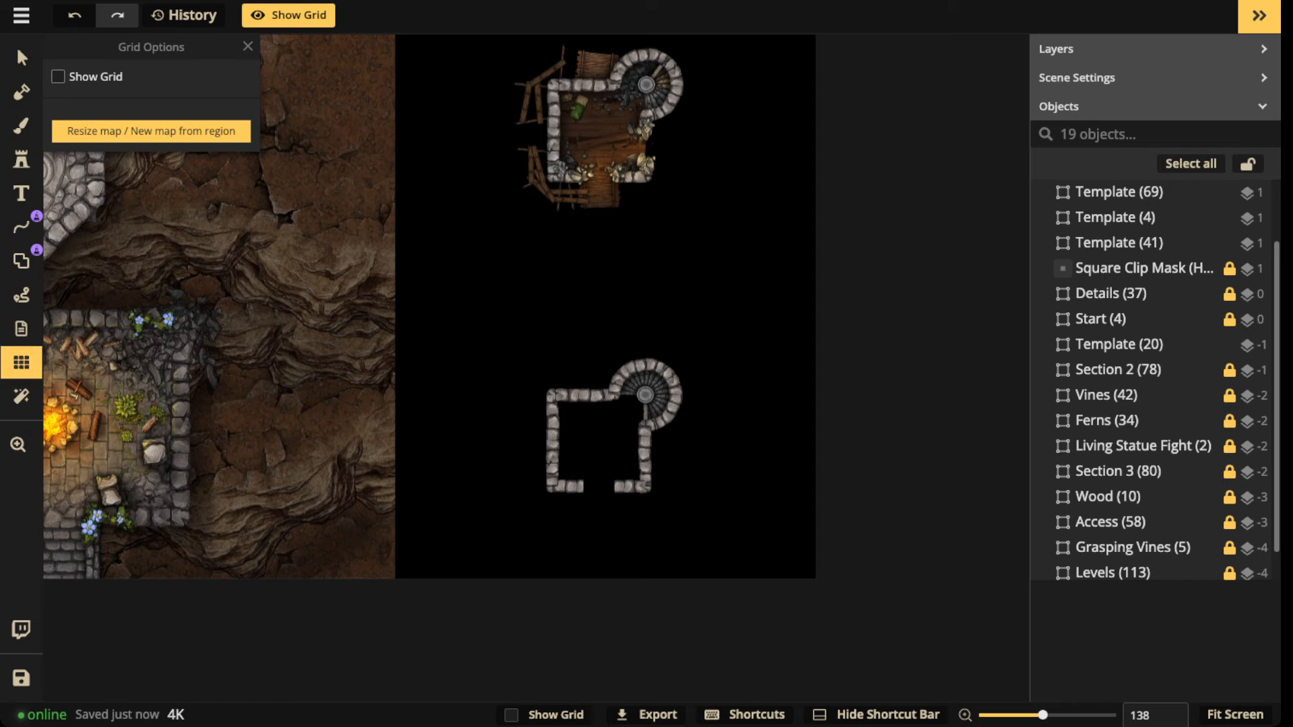
pyautogui.click(58, 77)
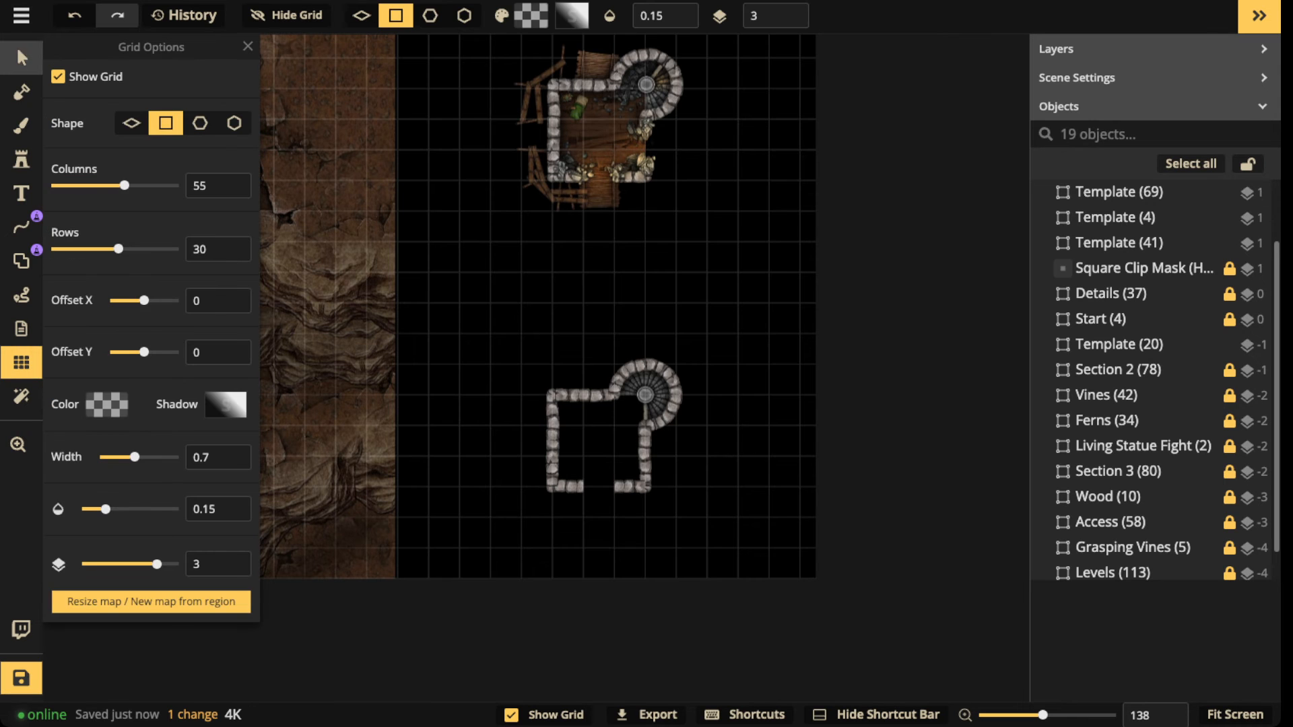
pyautogui.click(20, 58)
pyautogui.click(601, 434)
pyautogui.press('Delete')
# Step: Duplicate the detailed ruined tower group and place the copy in the empty area below the original
pyautogui.click(601, 135)
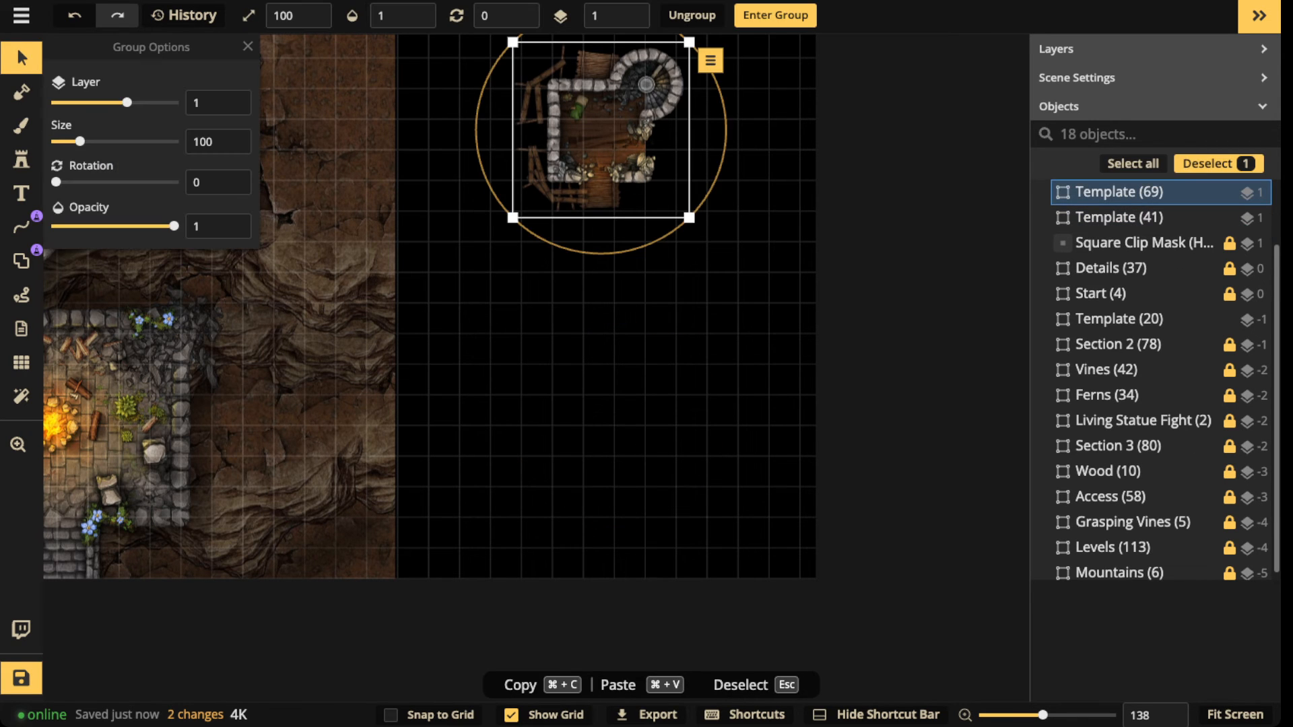
pyautogui.press('super+c')
pyautogui.press('super+v')
pyautogui.moveTo(690, 495); pyautogui.dragTo(599, 469)
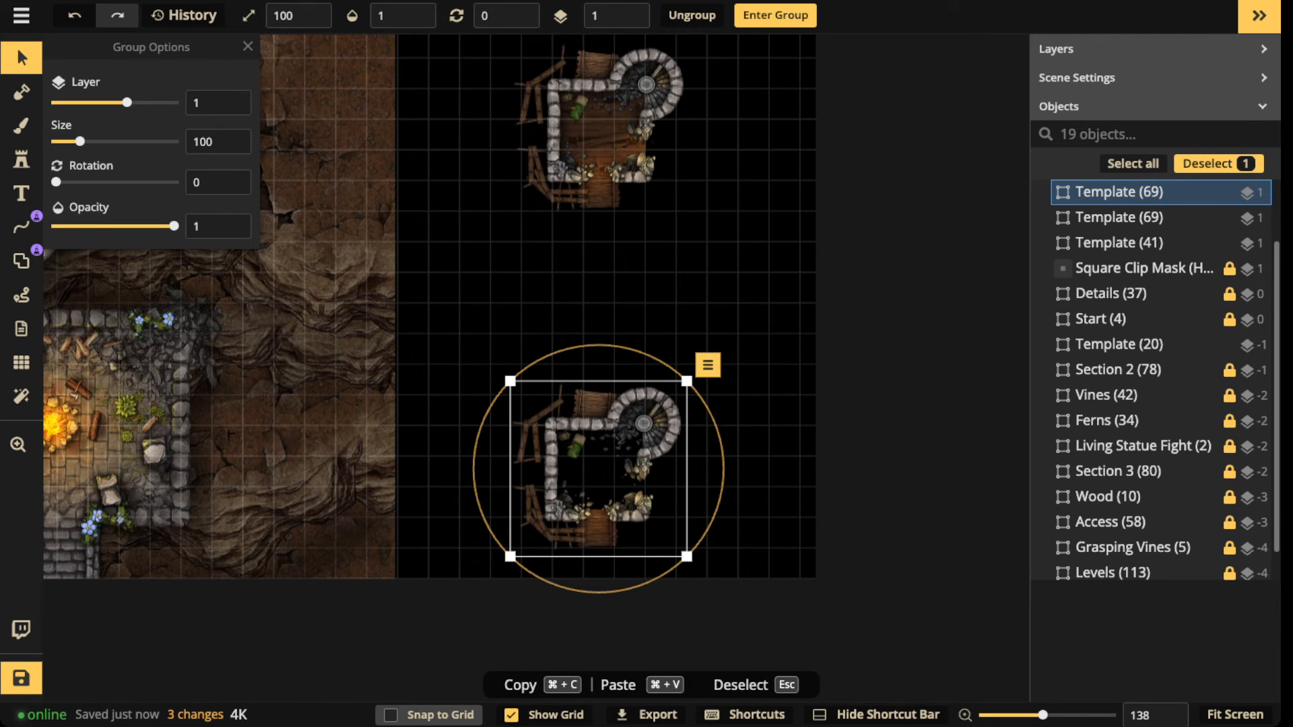
# Step: Turn on grid snapping and shift the copied tower upward to line up with the grid
pyautogui.click(429, 715)
pyautogui.scroll(3, 589, 450)
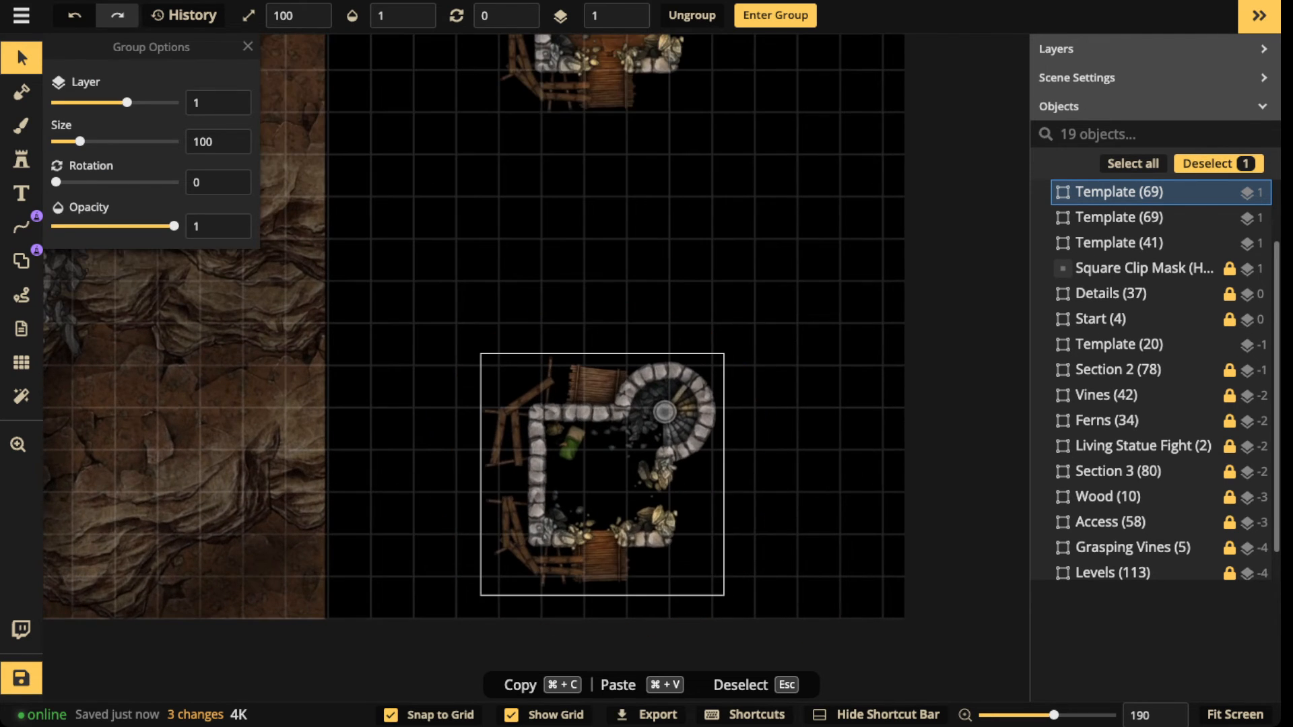
pyautogui.press('Up')
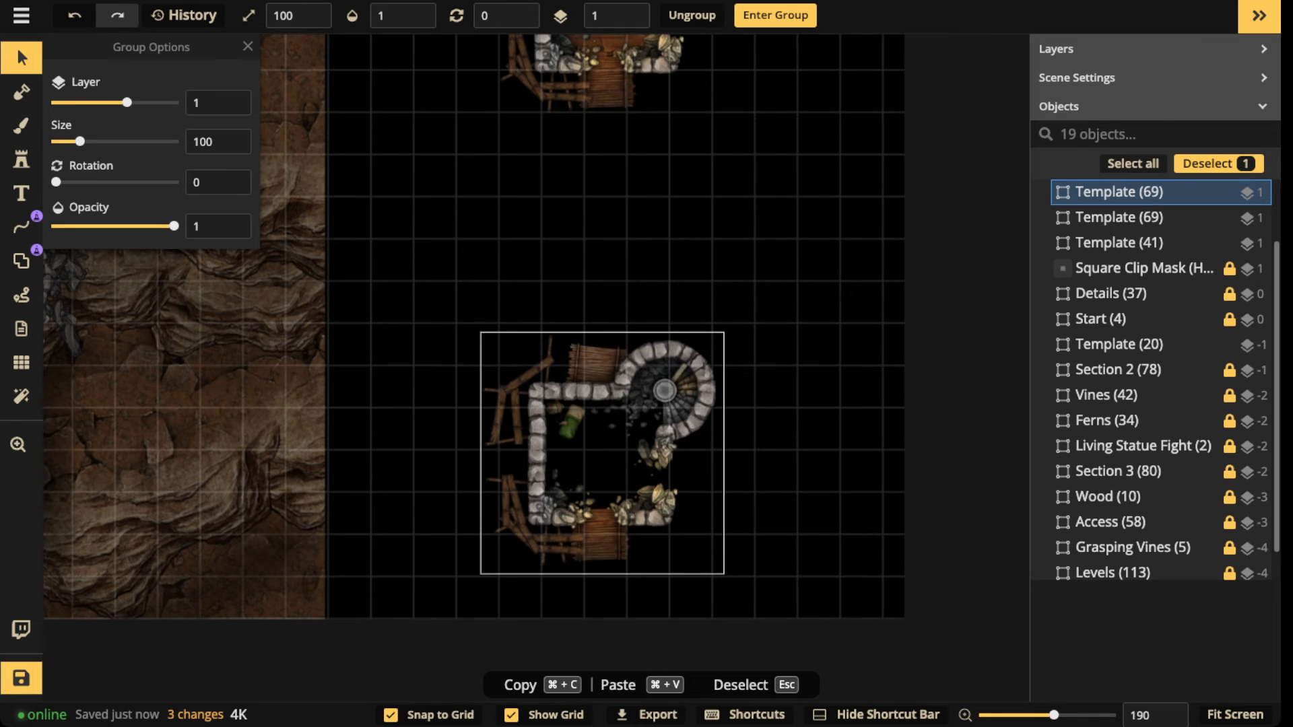
pyautogui.press('Up')
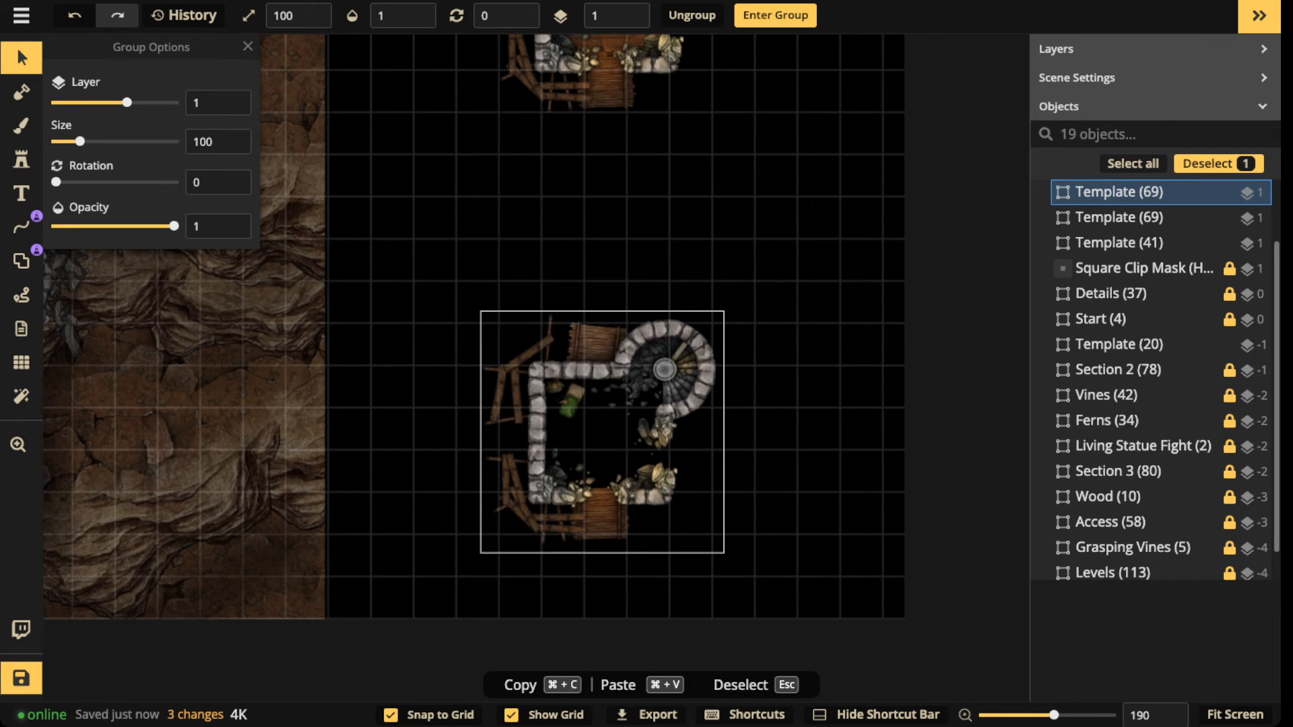
pyautogui.scroll(-2, 589, 450)
pyautogui.scroll(6, 564, 450)
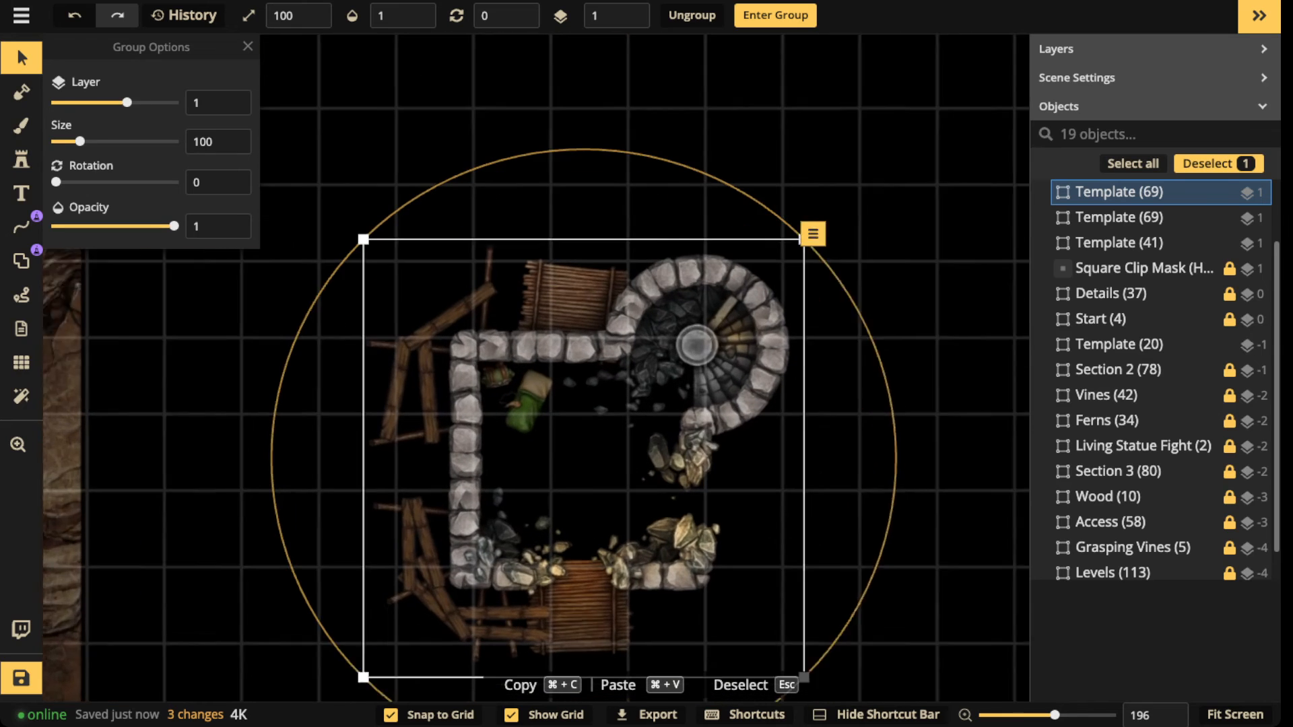
pyautogui.moveTo(564, 449); pyautogui.dragTo(516, 404)
# Step: Enter the copied tower group and delete the rubble piles around its southwest corner and southern doorway
pyautogui.doubleClick(516, 404)
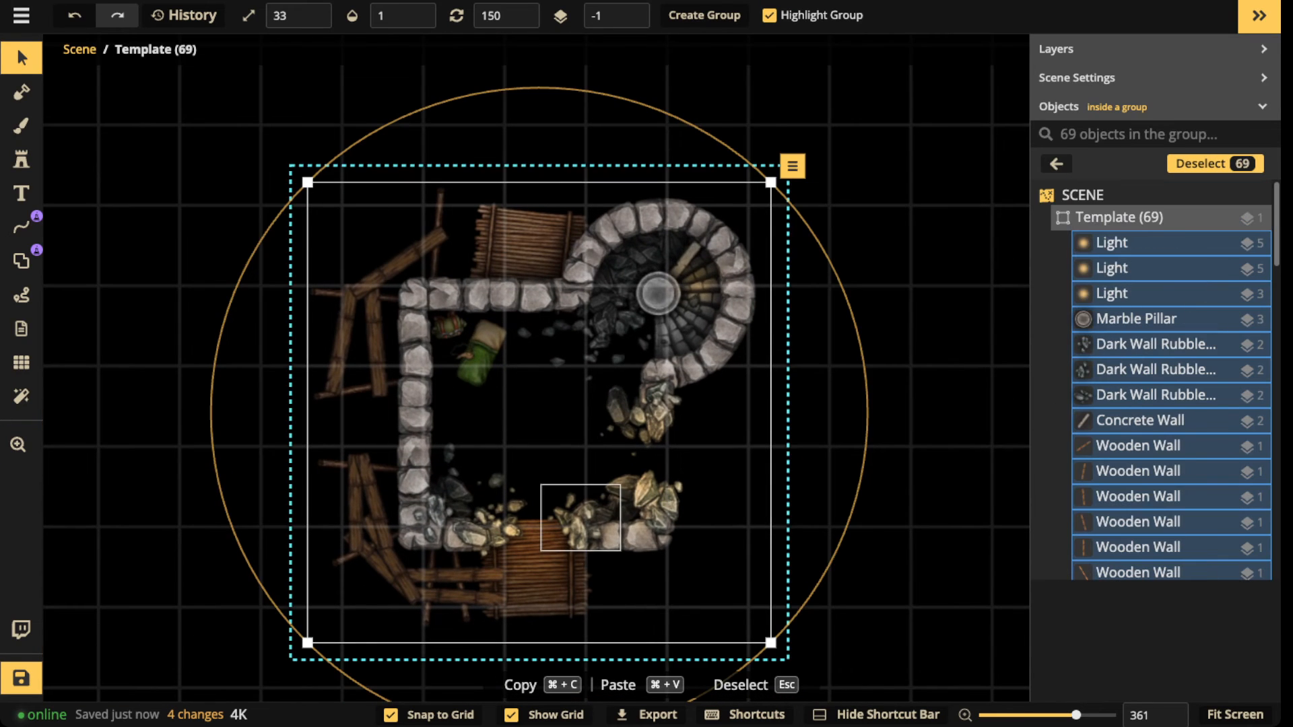
pyautogui.click(501, 514)
pyautogui.press('Delete')
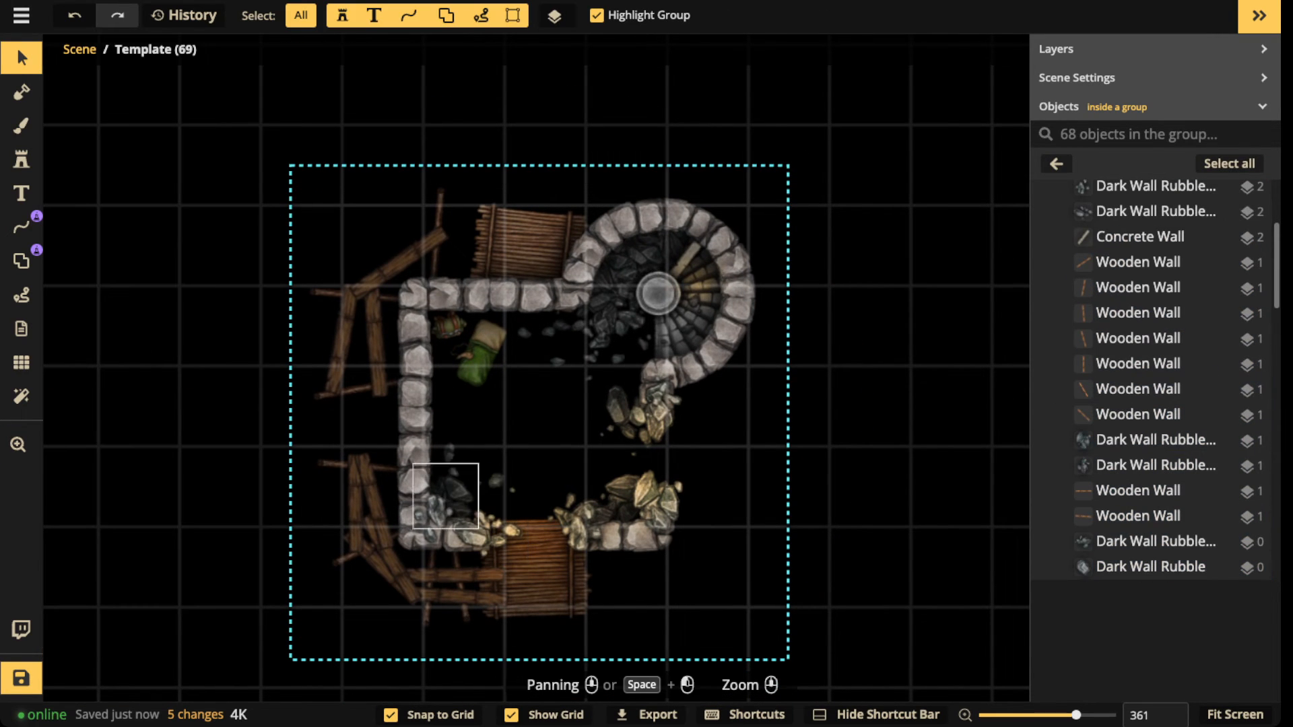
pyautogui.click(479, 485)
pyautogui.press('Delete')
pyautogui.click(484, 531)
pyautogui.press('Delete')
pyautogui.click(428, 517)
pyautogui.press('Delete')
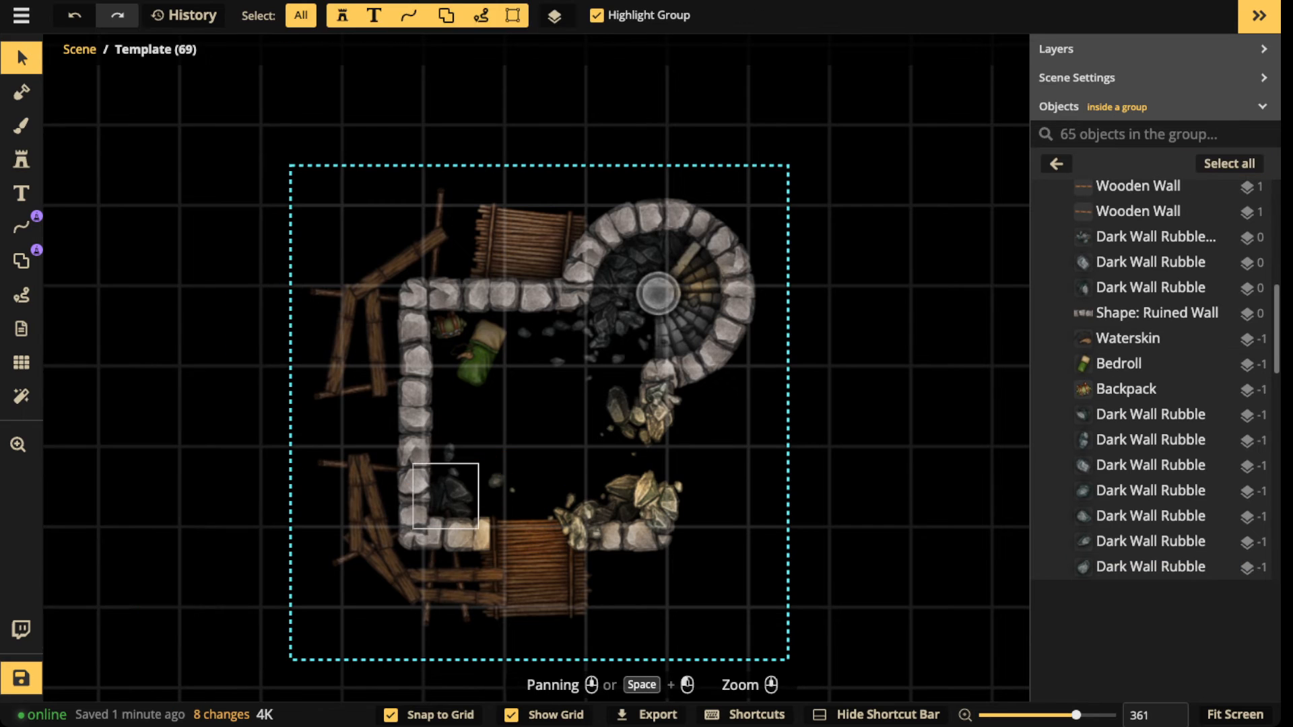
pyautogui.click(450, 497)
pyautogui.press('Delete')
pyautogui.click(497, 481)
pyautogui.press('Delete')
# Step: Delete the rubble piles around the copied tower's southeast corner and along its broken east wall
pyautogui.click(625, 500)
pyautogui.press('Delete')
pyautogui.click(603, 512)
pyautogui.press('Delete')
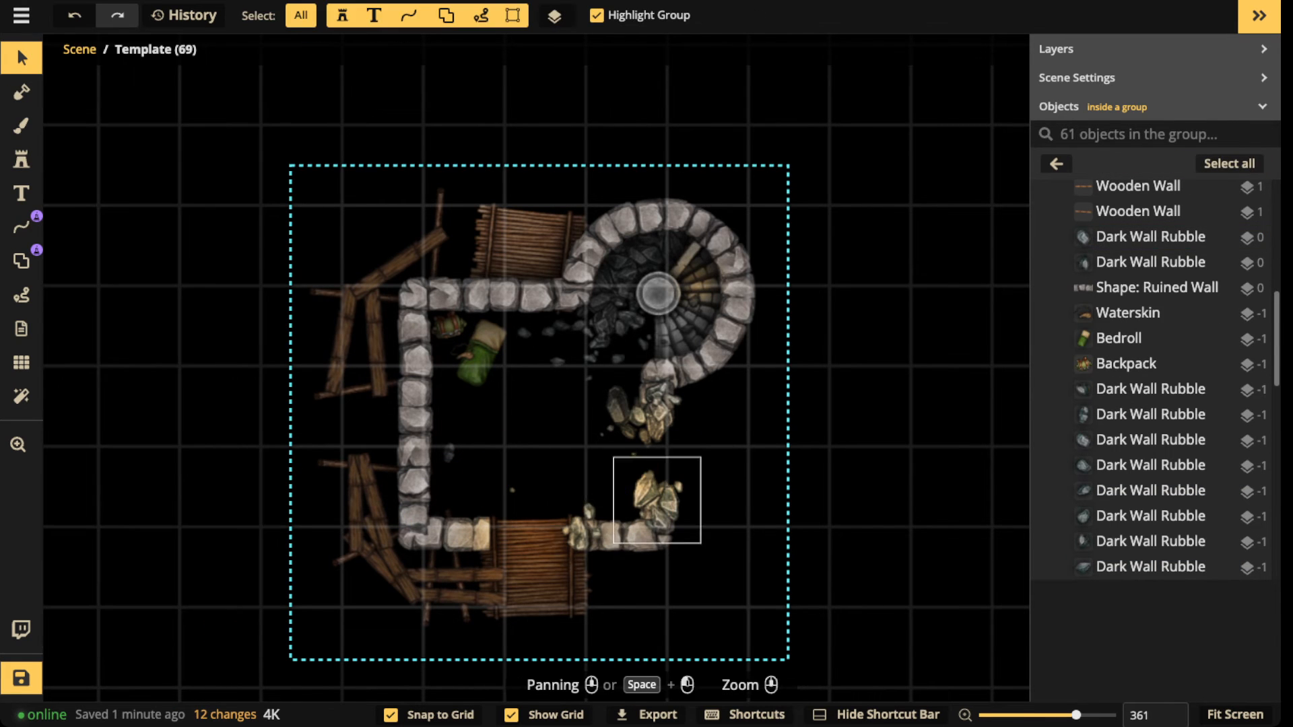
pyautogui.click(587, 529)
pyautogui.press('Delete')
pyautogui.click(657, 502)
pyautogui.press('Delete')
pyautogui.click(623, 412)
pyautogui.press('Delete')
pyautogui.click(655, 408)
pyautogui.press('Delete')
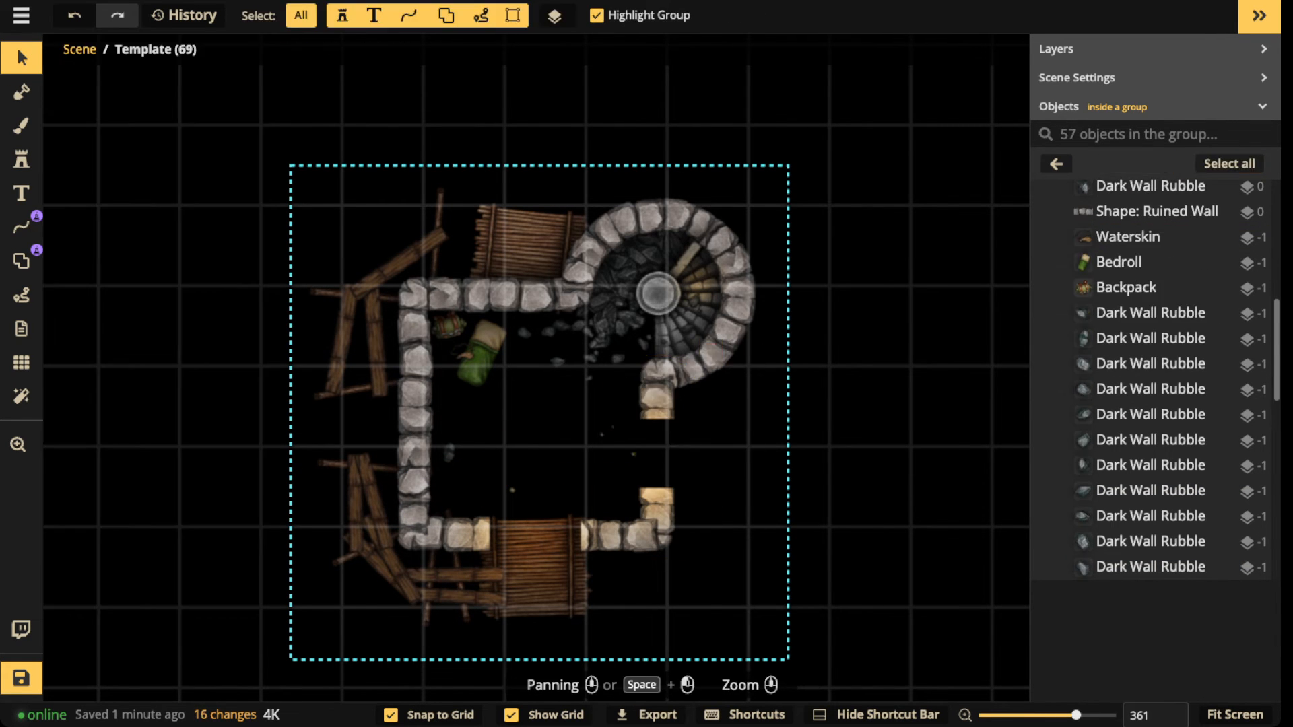
# Step: Delete the dark wall rubble heaped at the entrance to the spiral stairs
pyautogui.click(627, 291)
pyautogui.press('Delete')
pyautogui.click(621, 282)
pyautogui.press('Delete')
pyautogui.click(628, 285)
pyautogui.press('Delete')
pyautogui.click(623, 311)
pyautogui.press('Delete')
pyautogui.click(604, 318)
pyautogui.press('Delete')
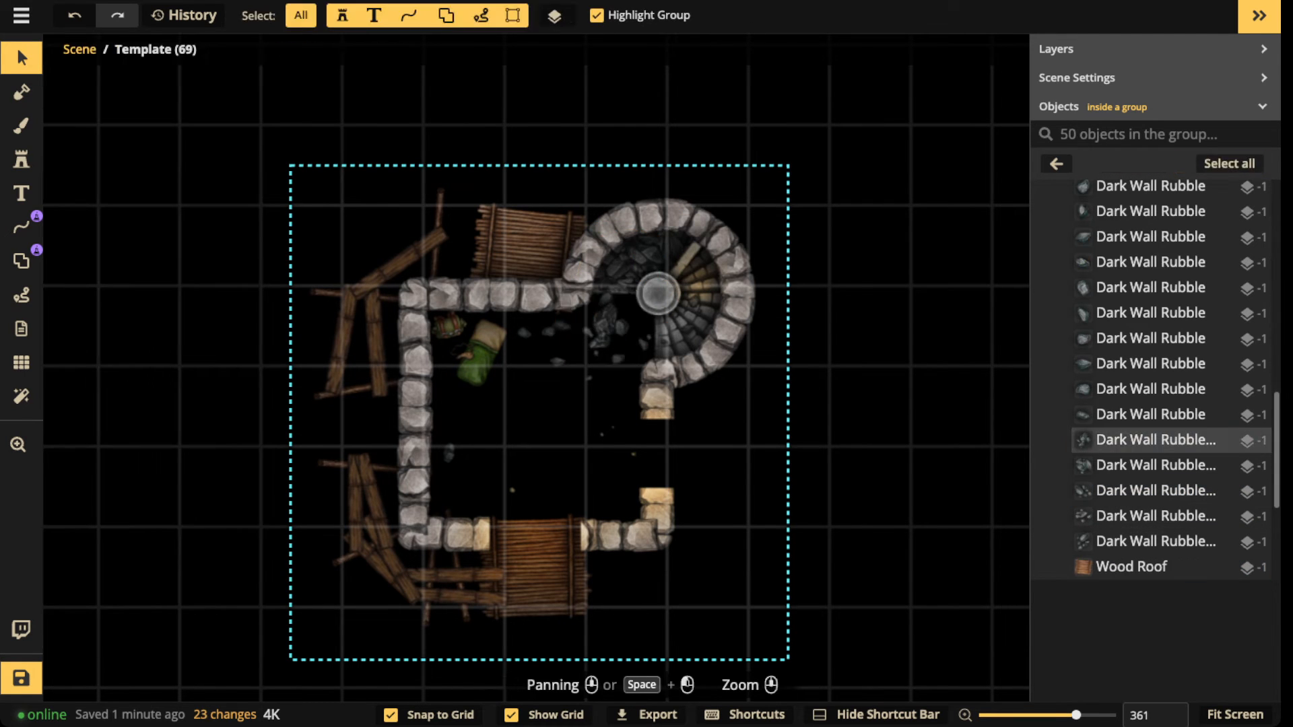
pyautogui.click(602, 323)
pyautogui.press('Delete')
# Step: Delete the loose rubble stones scattered below the stairs and across the northern part of the tower floor
pyautogui.click(643, 343)
pyautogui.click(648, 345)
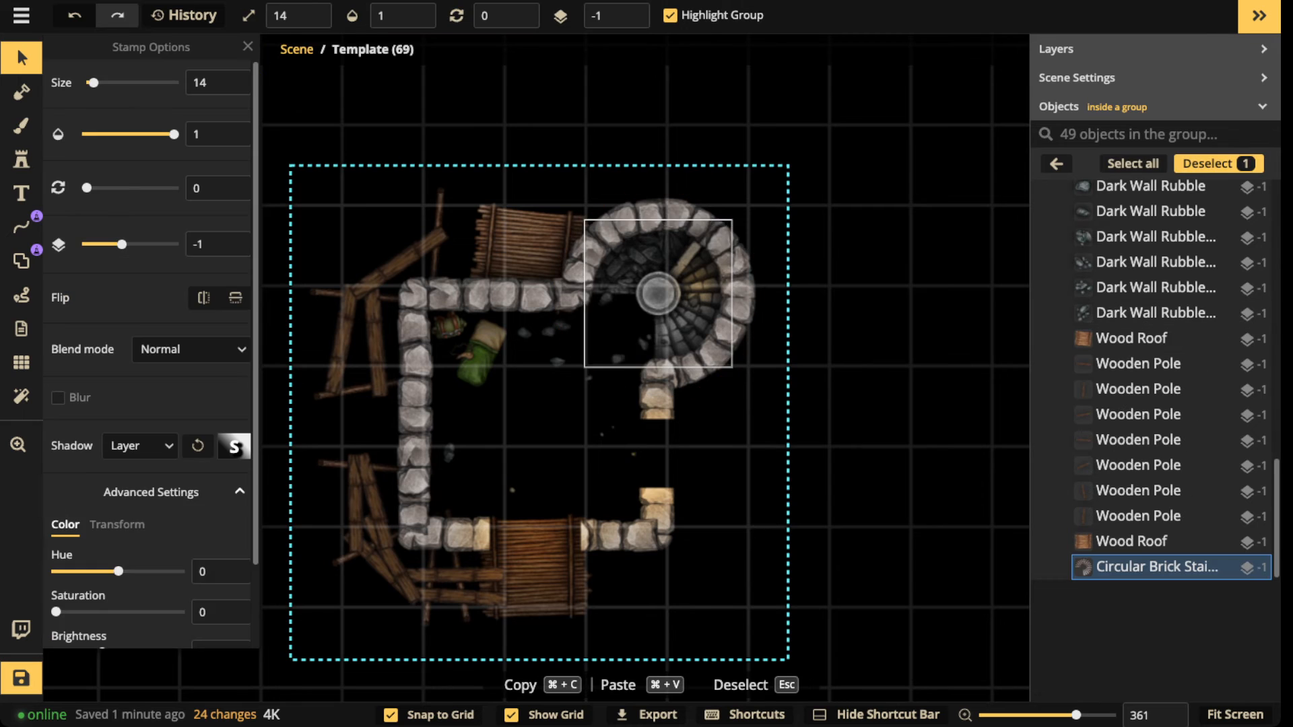
pyautogui.click(643, 343)
pyautogui.press('Delete')
pyautogui.click(617, 359)
pyautogui.press('Delete')
pyautogui.click(558, 362)
pyautogui.press('Delete')
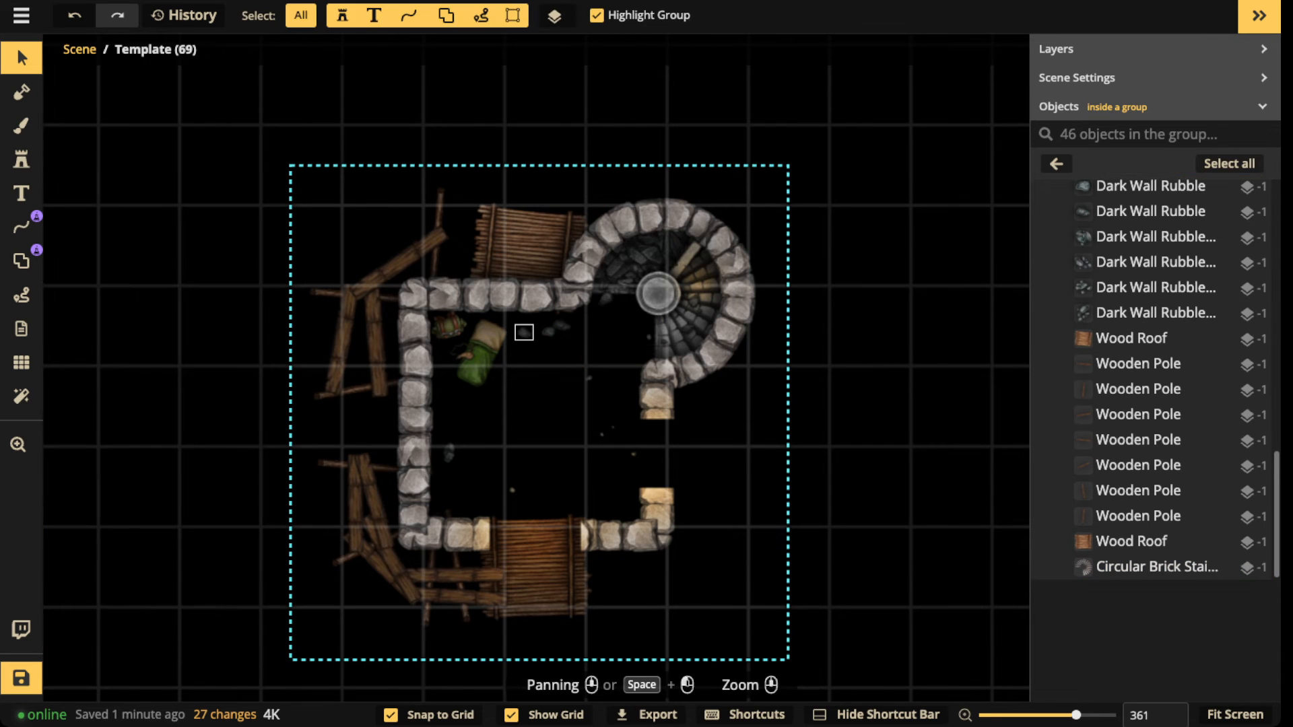
pyautogui.click(524, 333)
pyautogui.press('Delete')
pyautogui.click(549, 332)
pyautogui.press('Delete')
pyautogui.click(562, 325)
pyautogui.press('Delete')
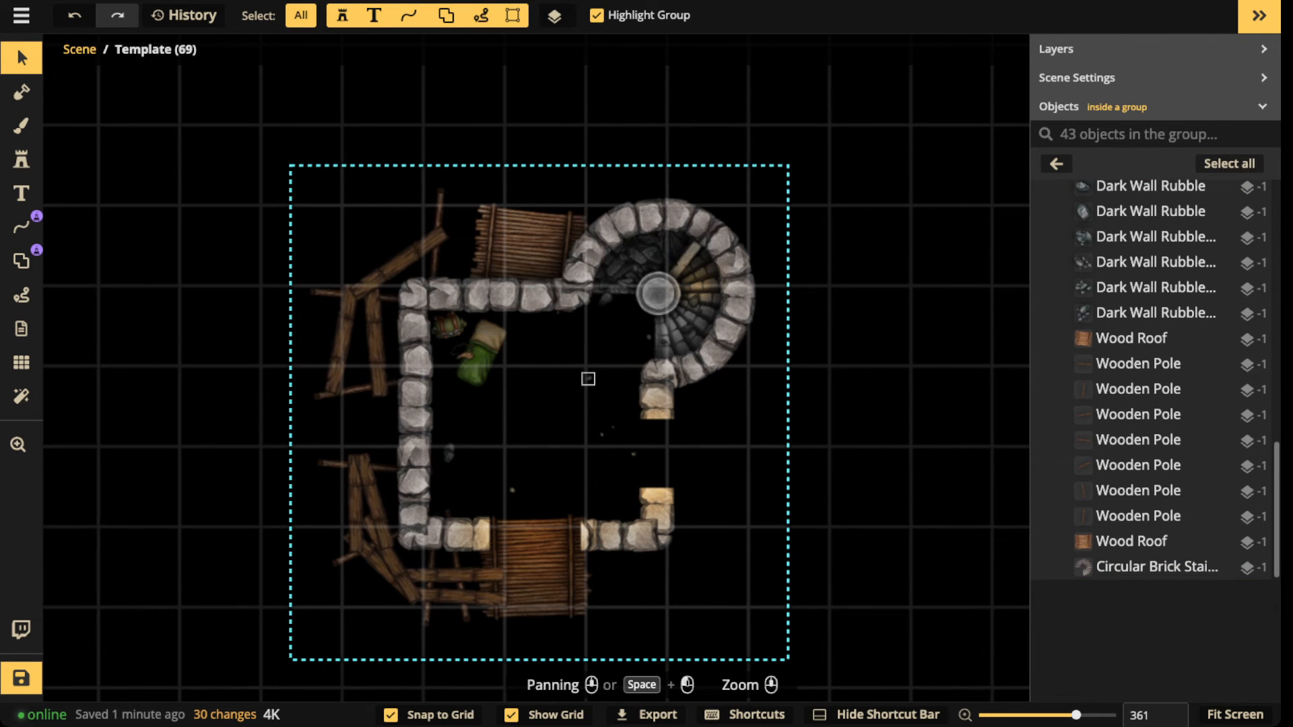
# Step: Delete the fallen beam and the light over the spiral stairs, and clear small rubble near the east opening
pyautogui.click(687, 260)
pyautogui.press('Delete')
pyautogui.click(697, 279)
pyautogui.press('Delete')
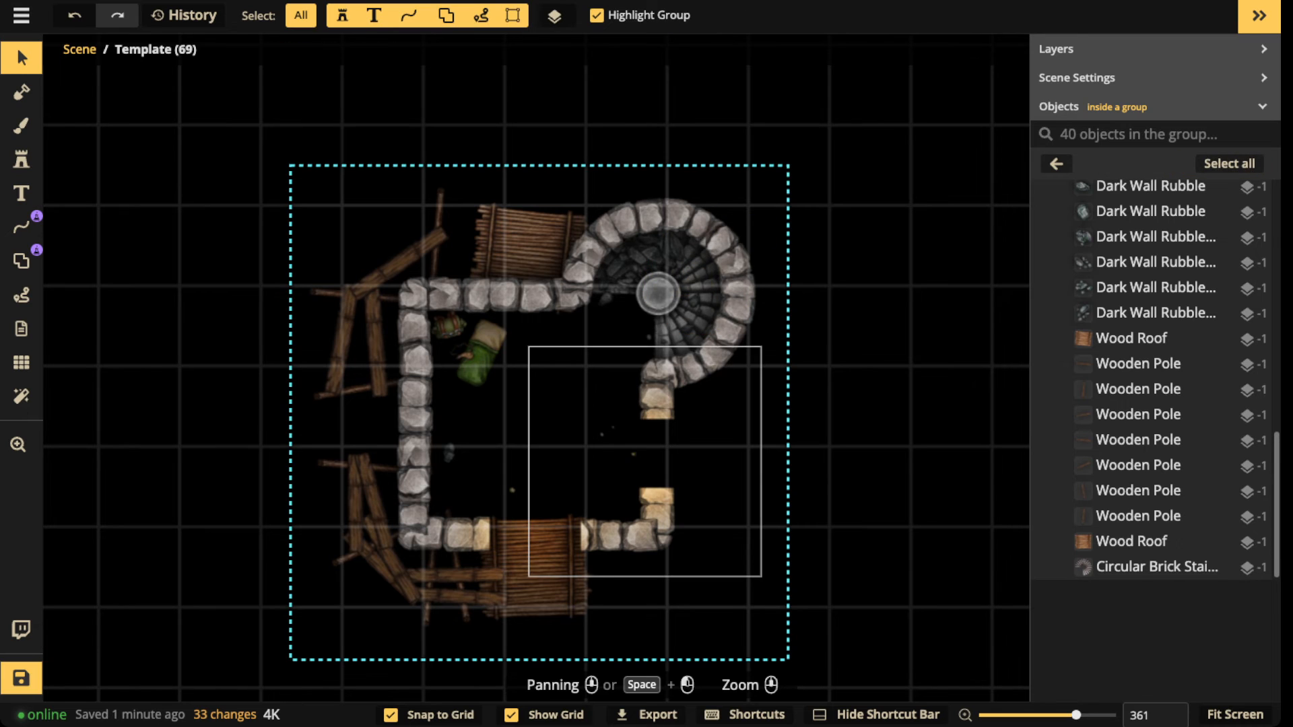
pyautogui.click(603, 435)
pyautogui.press('Delete')
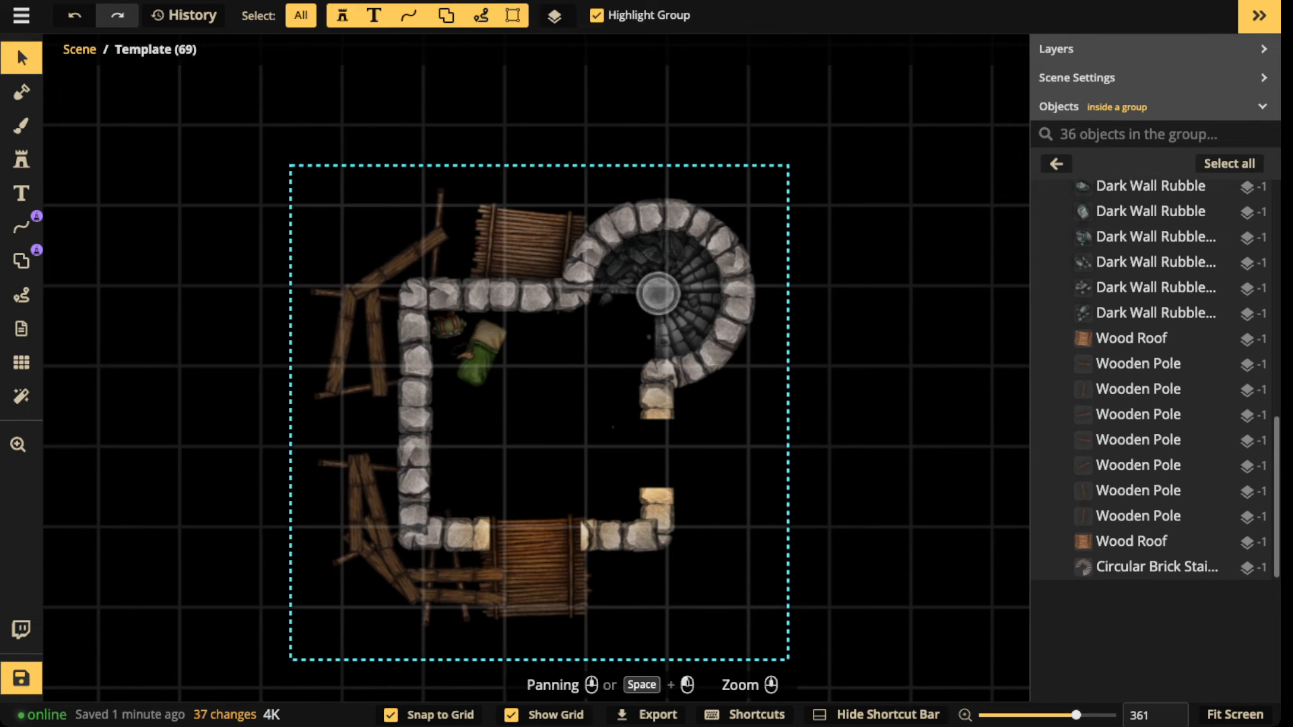
# Step: Delete the camp props in the northwest corner and the lights by the southern and eastern openings
pyautogui.click(482, 354)
pyautogui.press('Delete')
pyautogui.click(449, 326)
pyautogui.press('Delete')
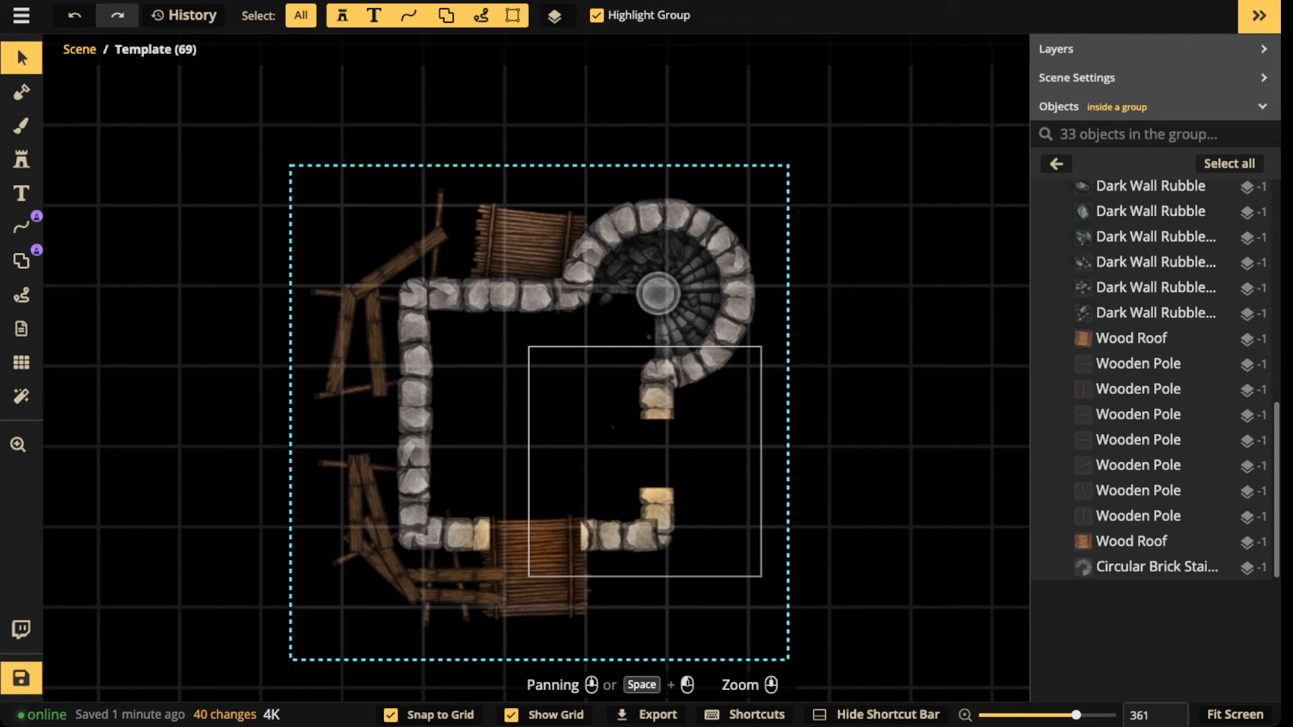
pyautogui.click(648, 495)
pyautogui.press('Delete')
pyautogui.click(492, 536)
pyautogui.press('Delete')
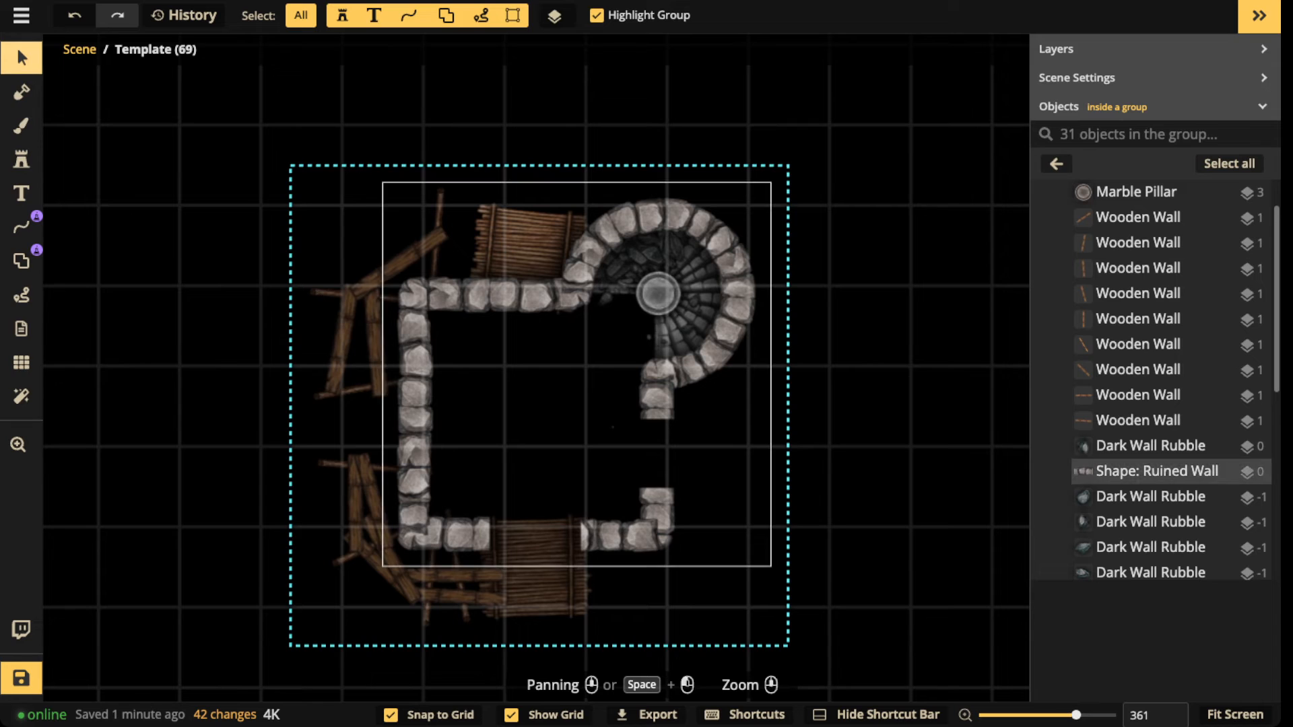
# Step: Edit the Ruined Wall shape's portals to close the openings in its south and east walls
pyautogui.click(1157, 470)
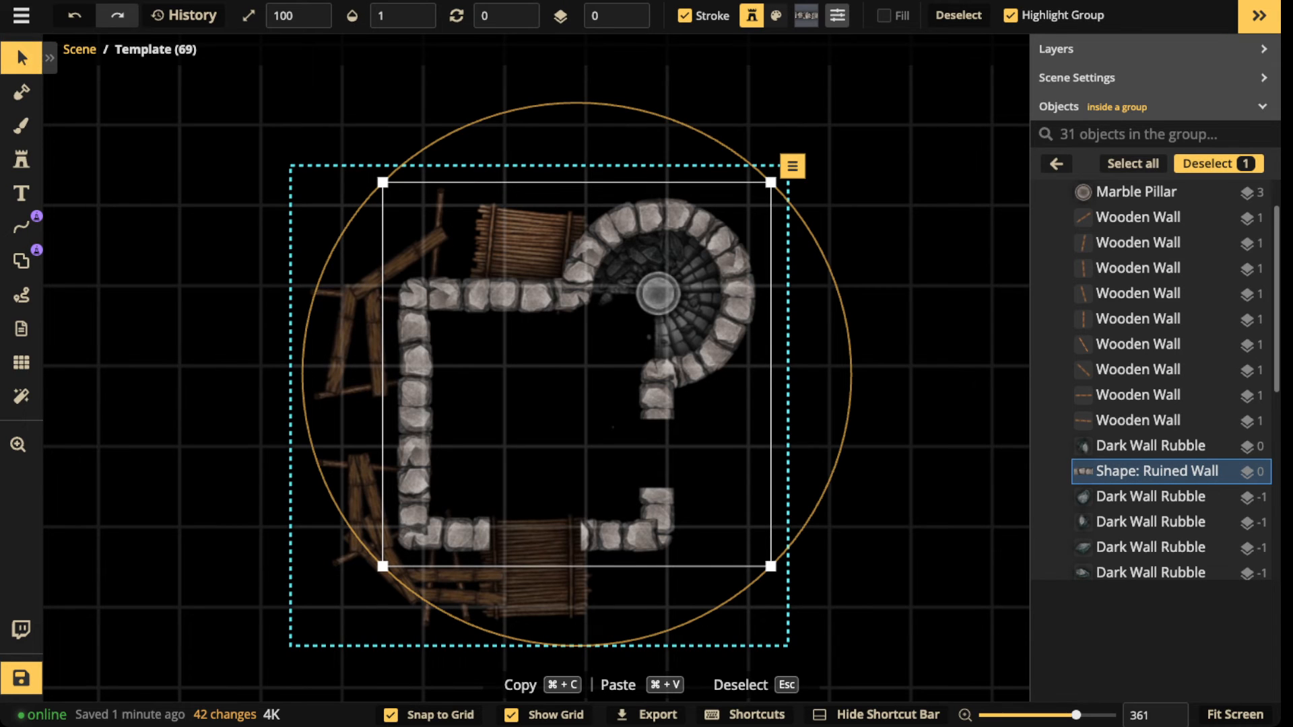
pyautogui.click(21, 261)
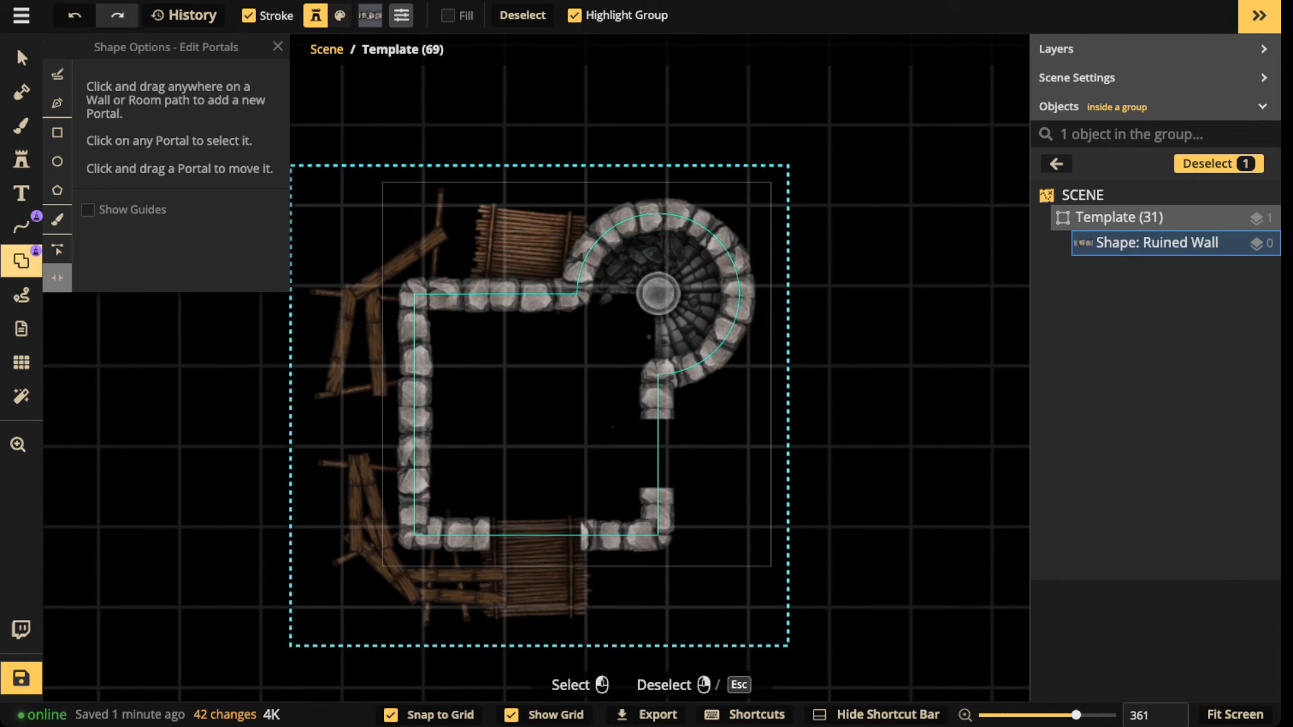
pyautogui.click(535, 536)
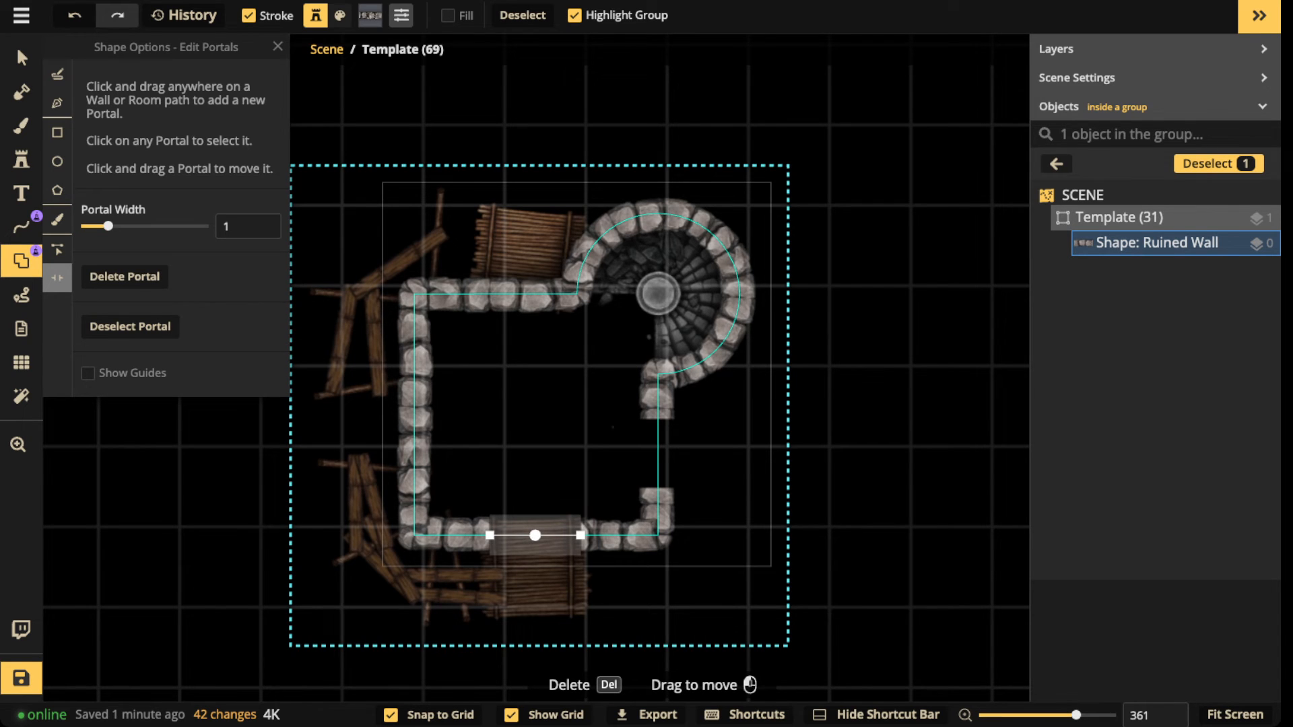
pyautogui.moveTo(535, 536); pyautogui.dragTo(658, 453)
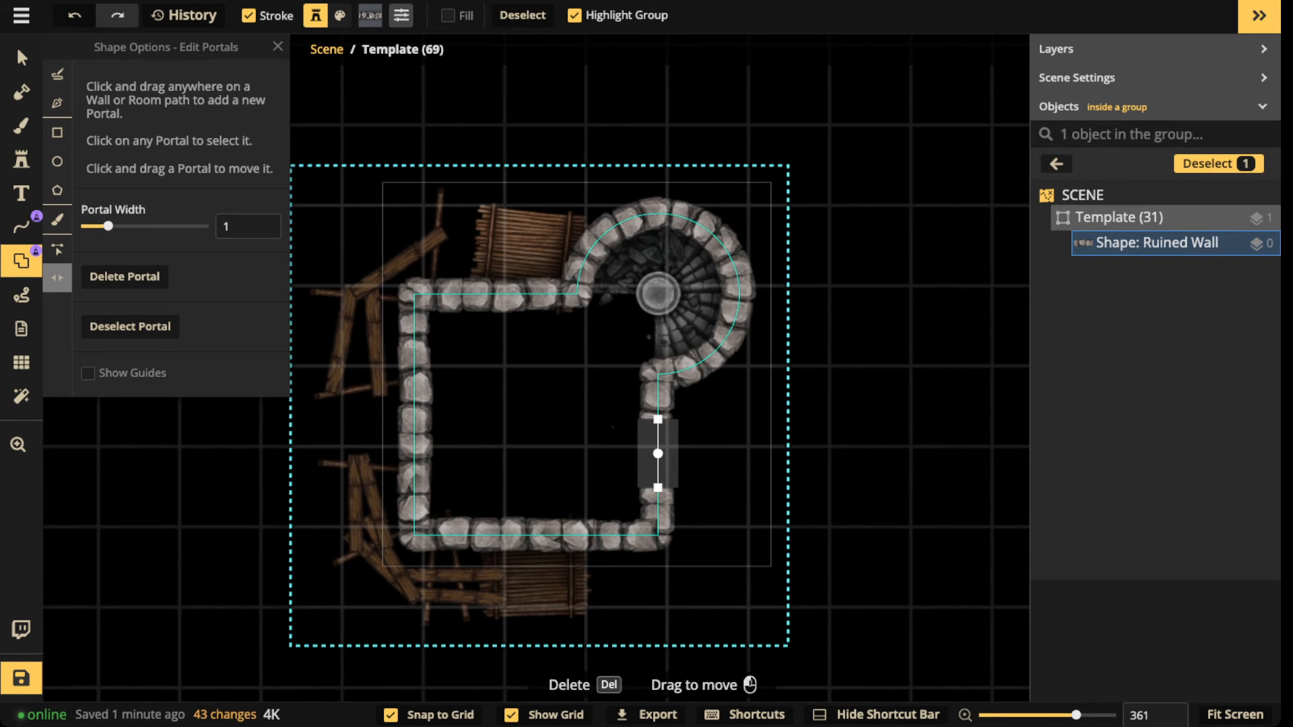
pyautogui.press('Delete')
# Step: Add a portal in the north wall and, with grid snapping off, align it with the wooden platform
pyautogui.click(505, 294)
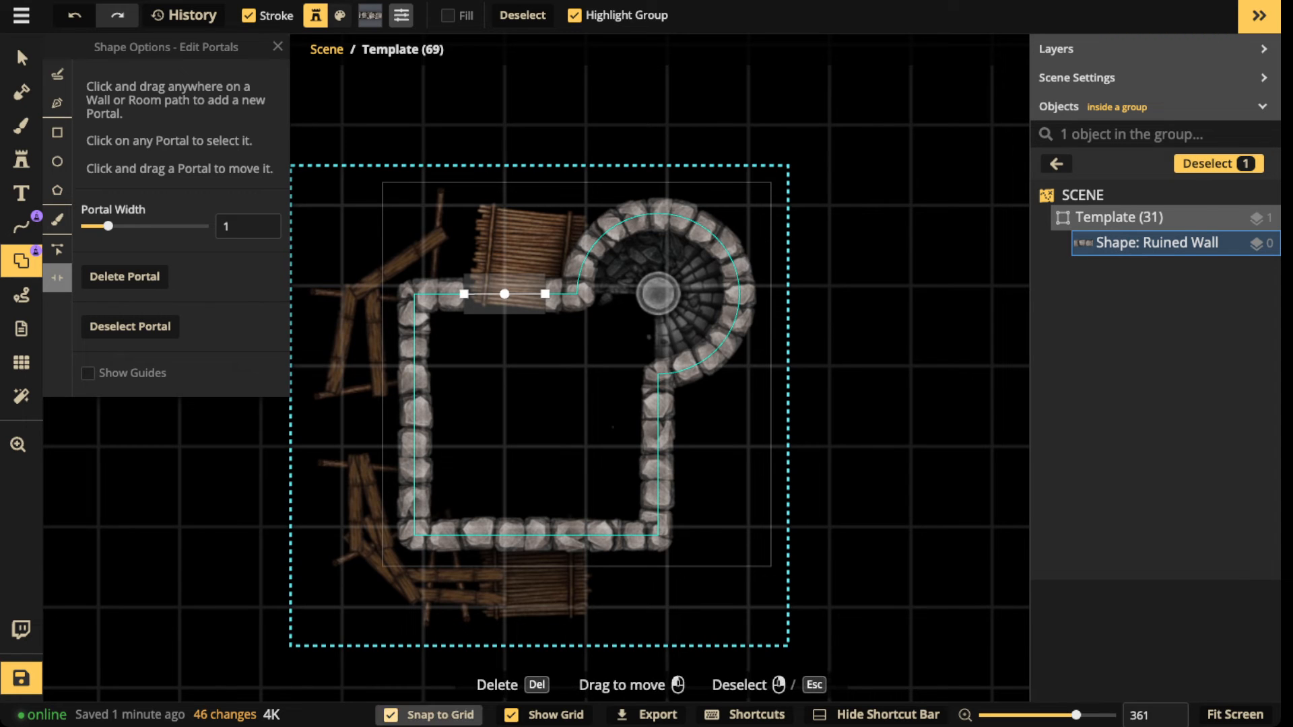
pyautogui.click(429, 715)
pyautogui.moveTo(504, 294); pyautogui.dragTo(523, 294)
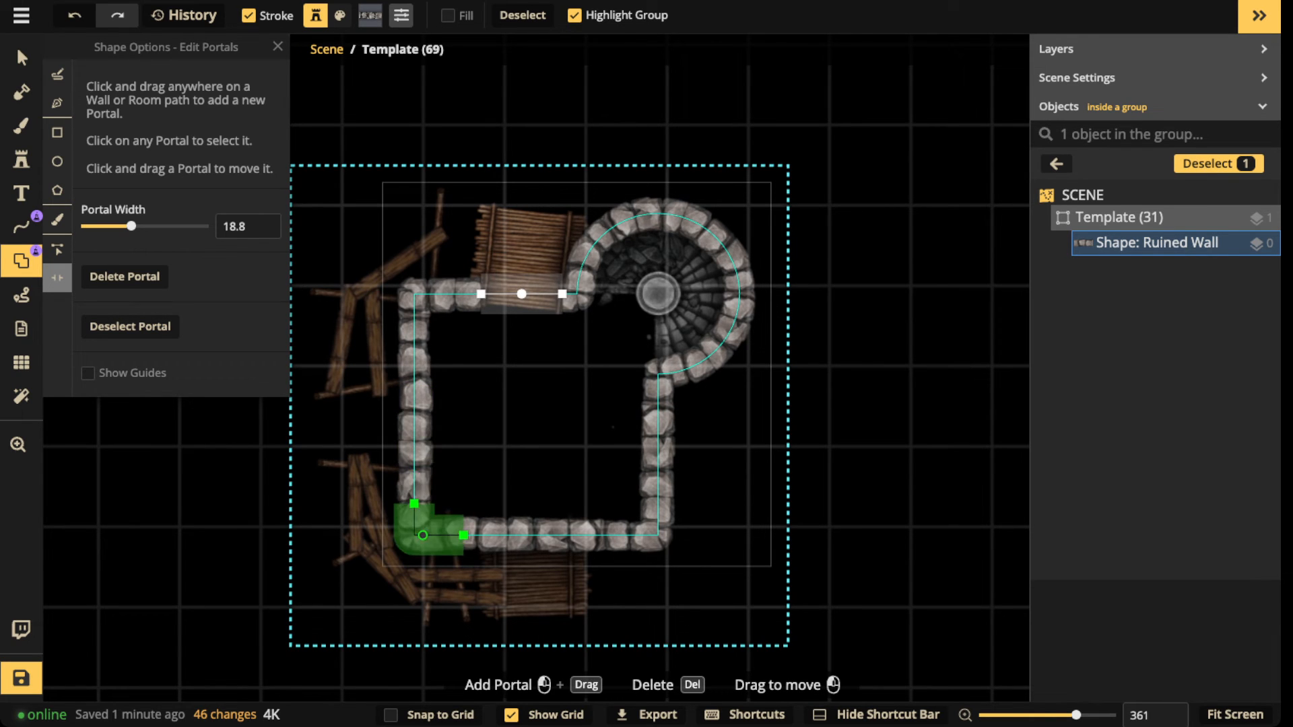
# Step: Cut a portal about 57.1 wide around the southwest corner, plus openings in the east wall and the round stair wall
pyautogui.click(415, 535)
pyautogui.moveTo(456, 535); pyautogui.dragTo(538, 535)
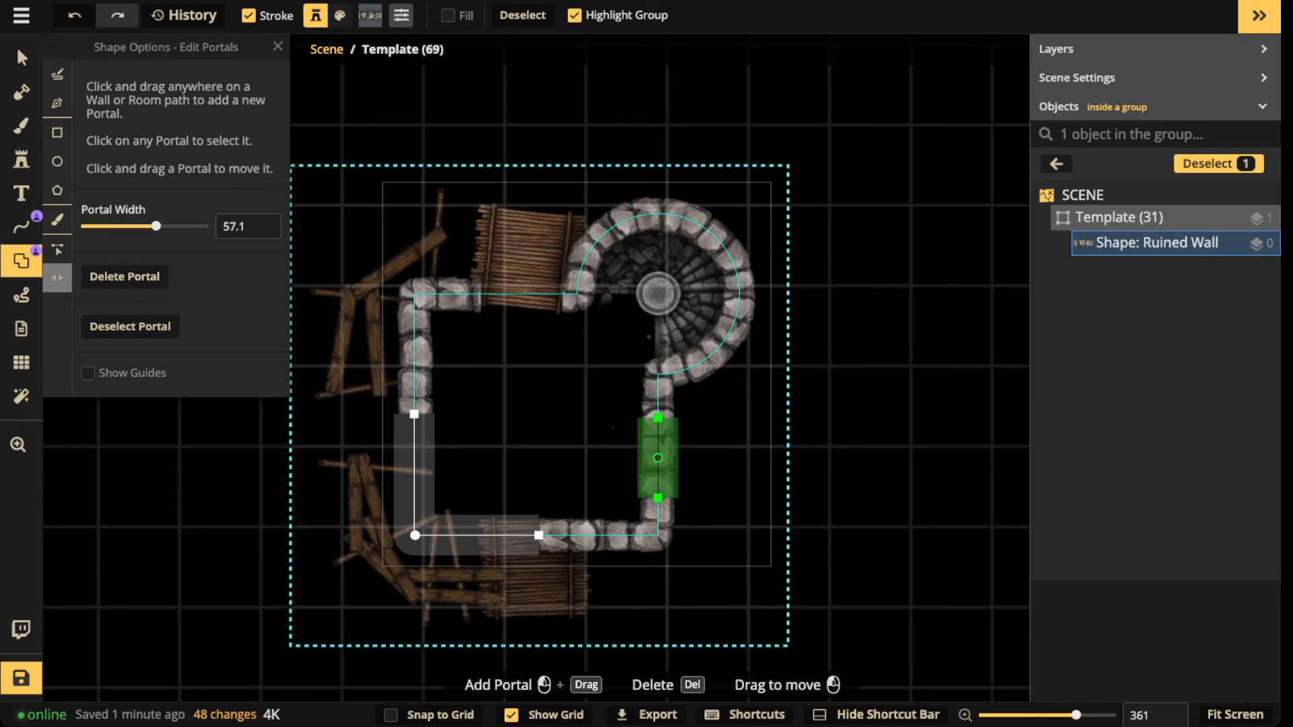
pyautogui.click(658, 458)
pyautogui.moveTo(738, 277); pyautogui.dragTo(739, 280)
pyautogui.click(22, 58)
pyautogui.scroll(-2, 548, 385)
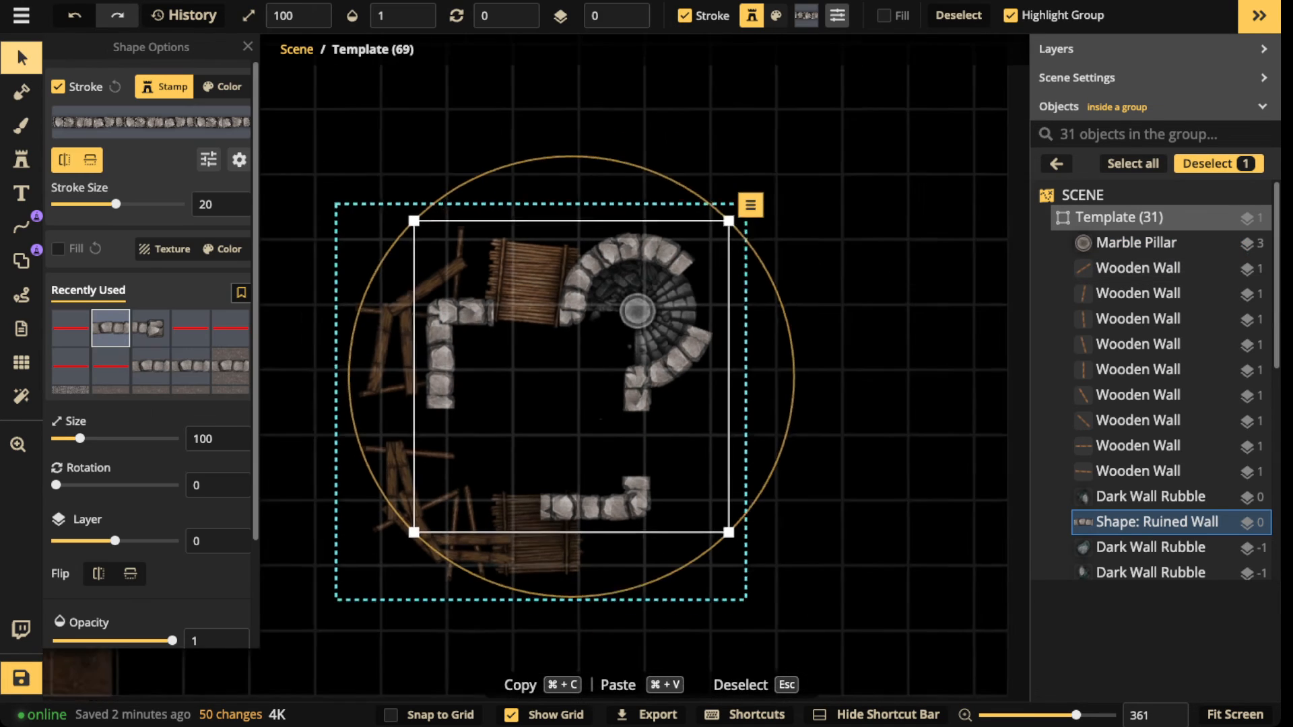
pyautogui.scroll(-2, 547, 329)
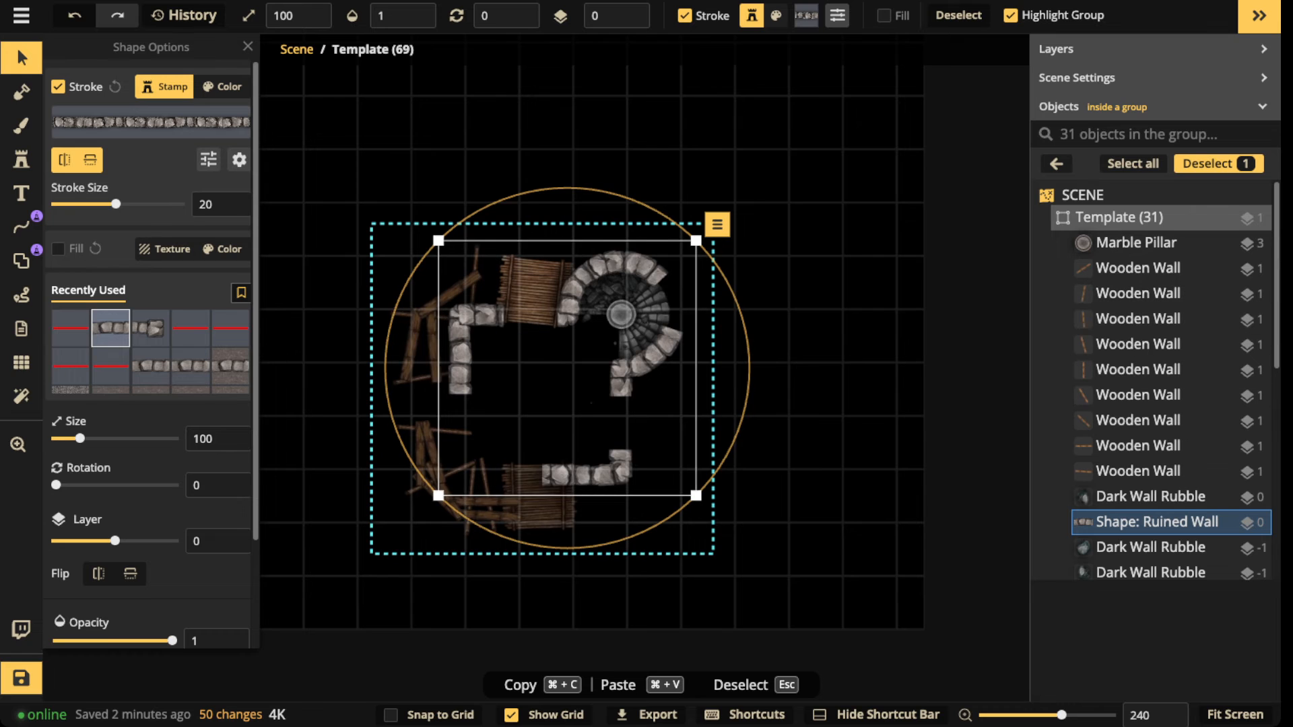
# Step: Paint a rectangular foreground floor between the tower walls with the dark vertical wood plank texture
pyautogui.click(22, 124)
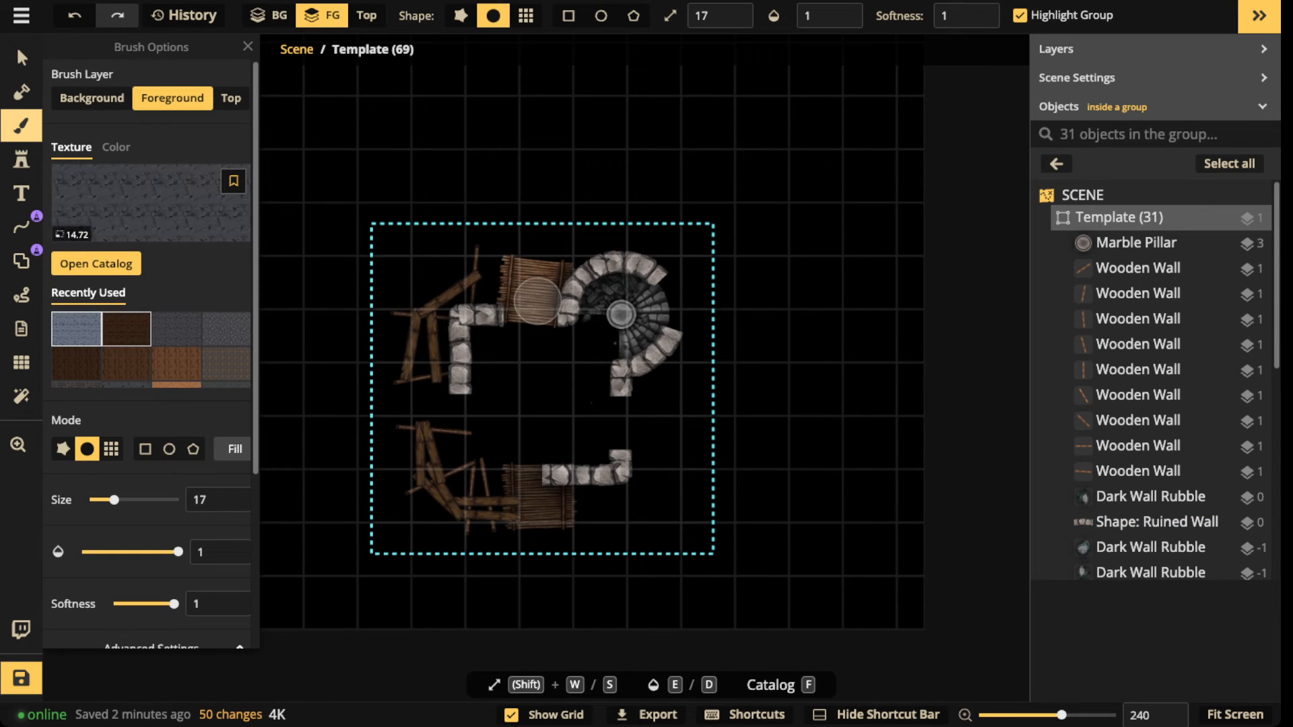
pyautogui.click(127, 328)
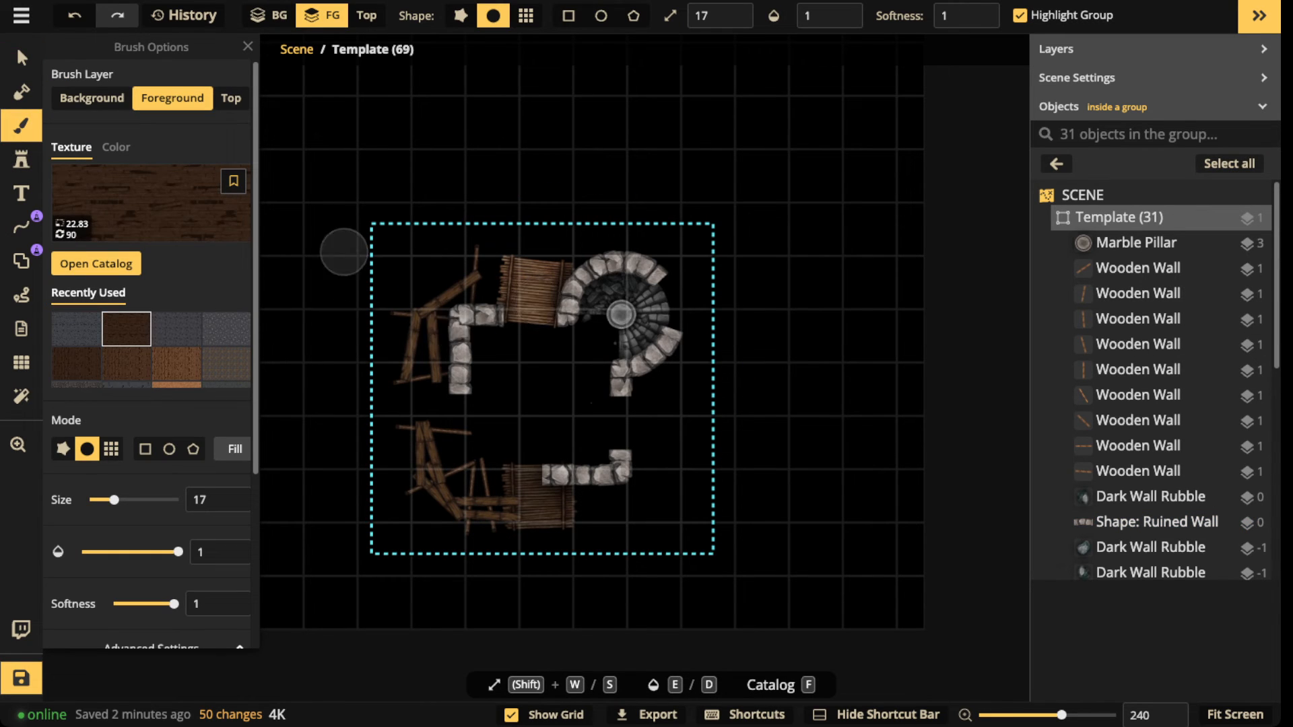
pyautogui.click(76, 364)
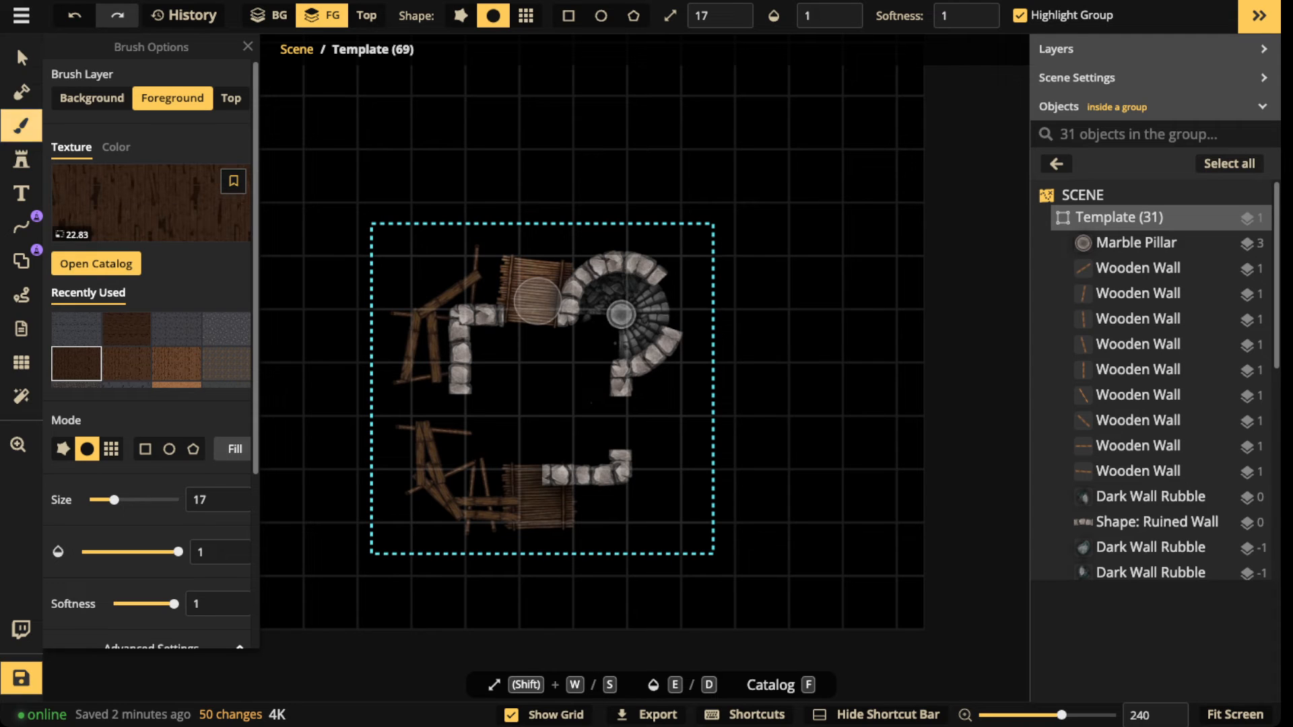
pyautogui.click(569, 15)
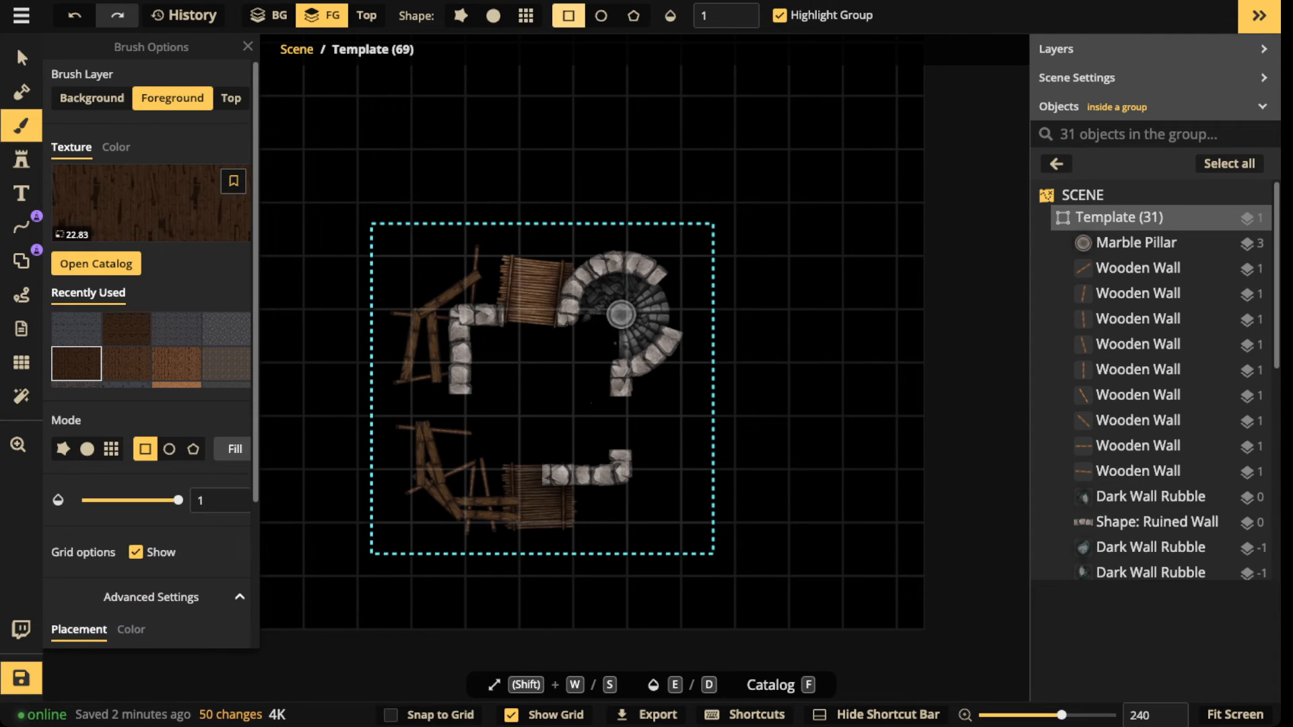
pyautogui.moveTo(460, 316); pyautogui.dragTo(622, 469)
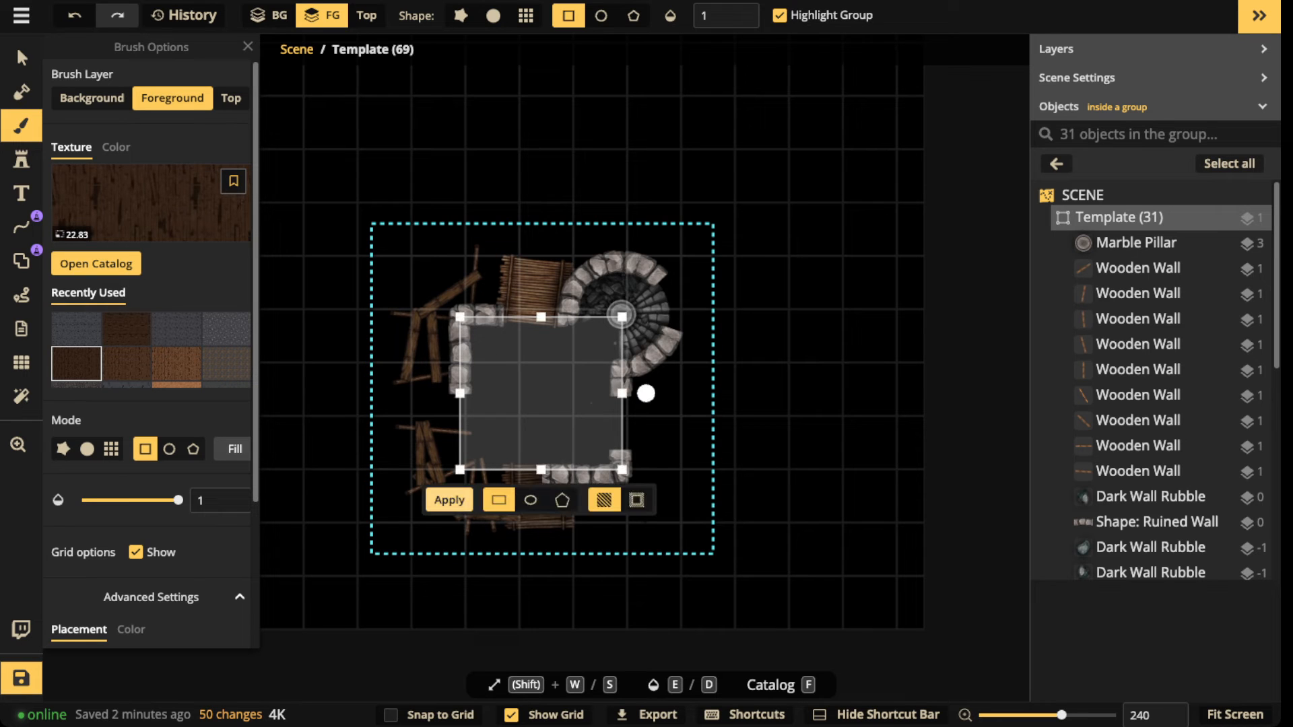
pyautogui.press('Escape')
pyautogui.scroll(5, 525, 372)
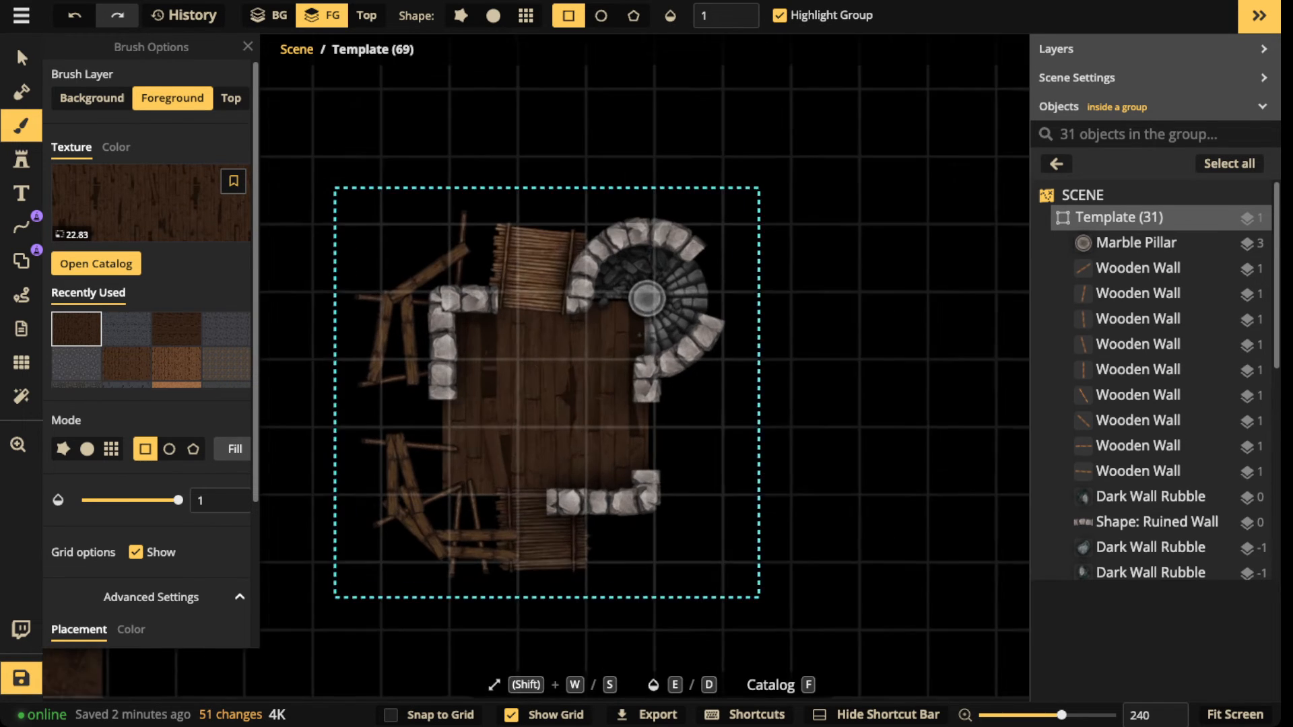
pyautogui.press('space')
pyautogui.moveTo(526, 372); pyautogui.dragTo(526, 333)
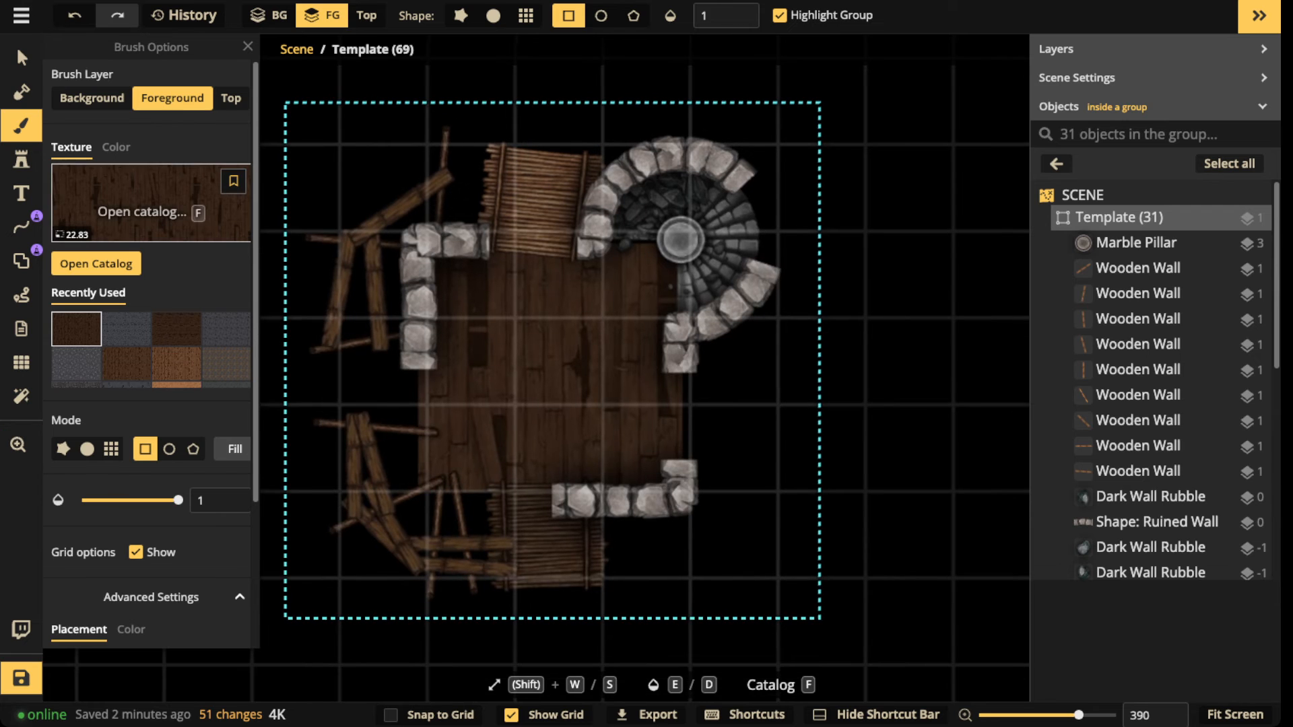
# Step: Stamp a piece of dark wall rubble at size 74 over the broken southern end of the west wall
pyautogui.click(22, 159)
pyautogui.scroll(-2, 71, 299)
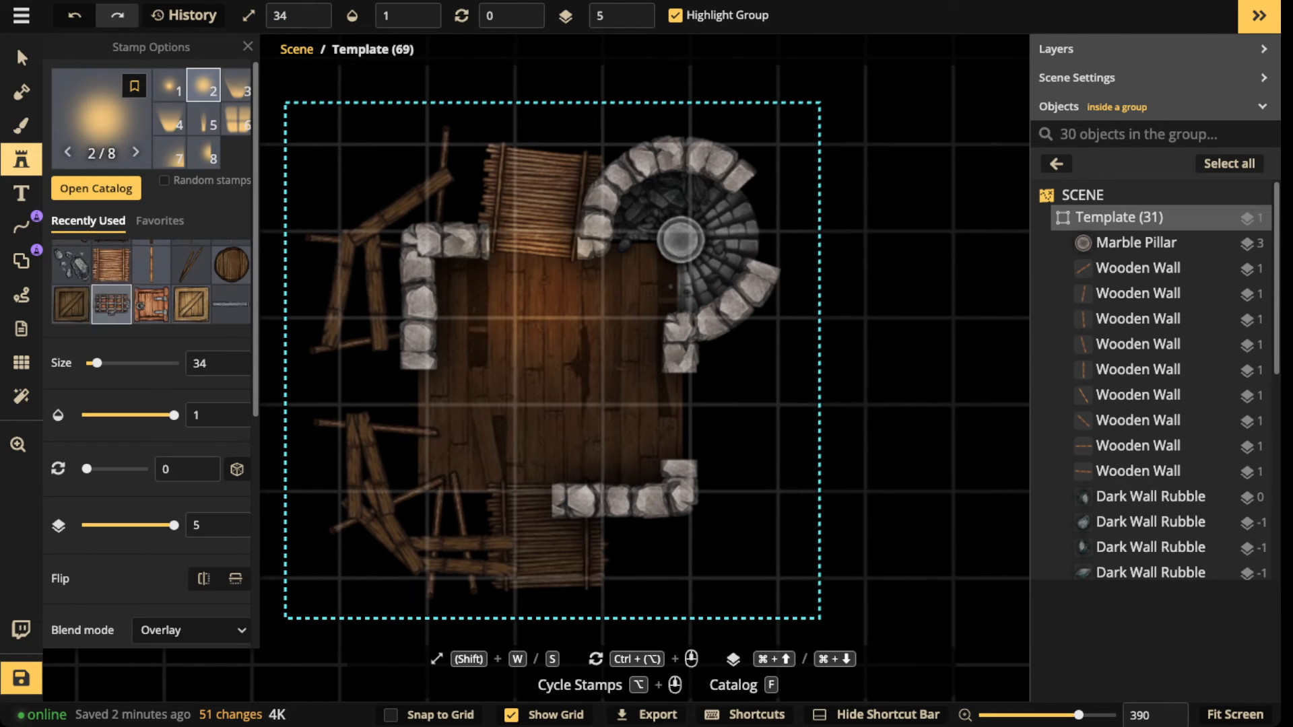
pyautogui.click(72, 265)
pyautogui.scroll(4, 386, 313)
pyautogui.press('w')
pyautogui.press('w')
pyautogui.press('w')
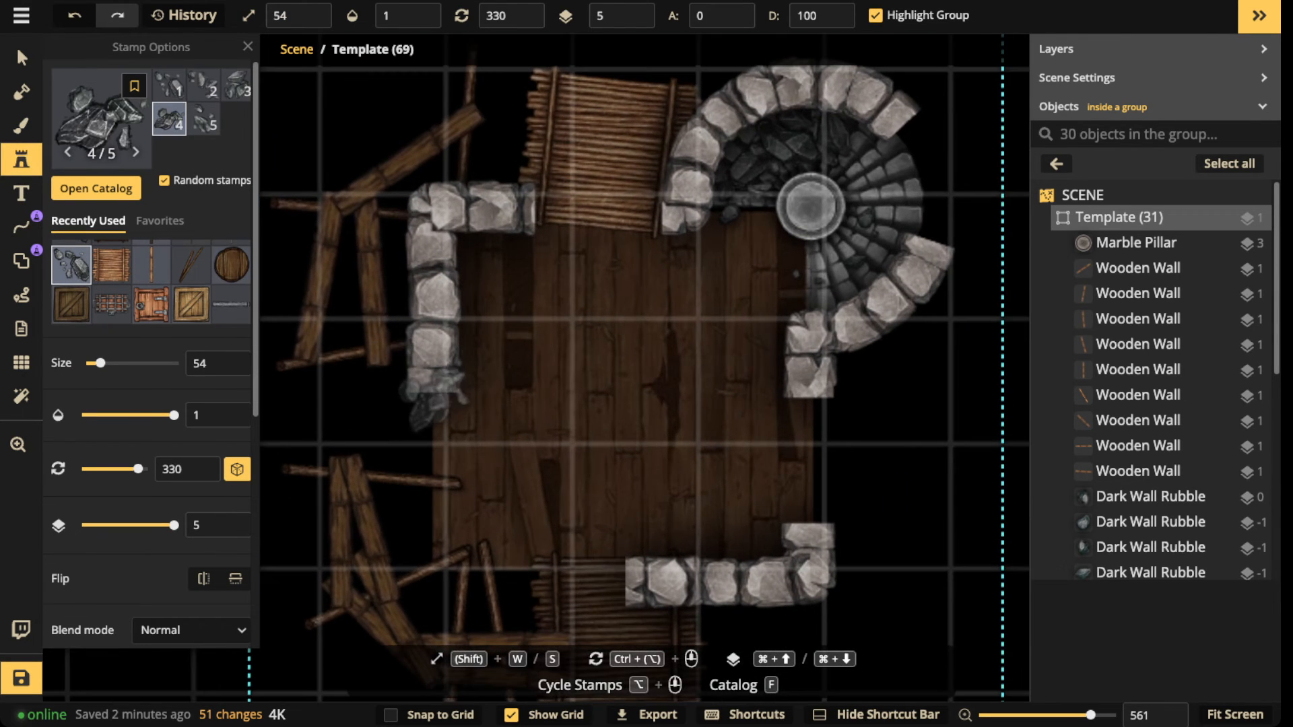
pyautogui.scroll(-3, 434, 397)
pyautogui.click(436, 392)
pyautogui.click(22, 58)
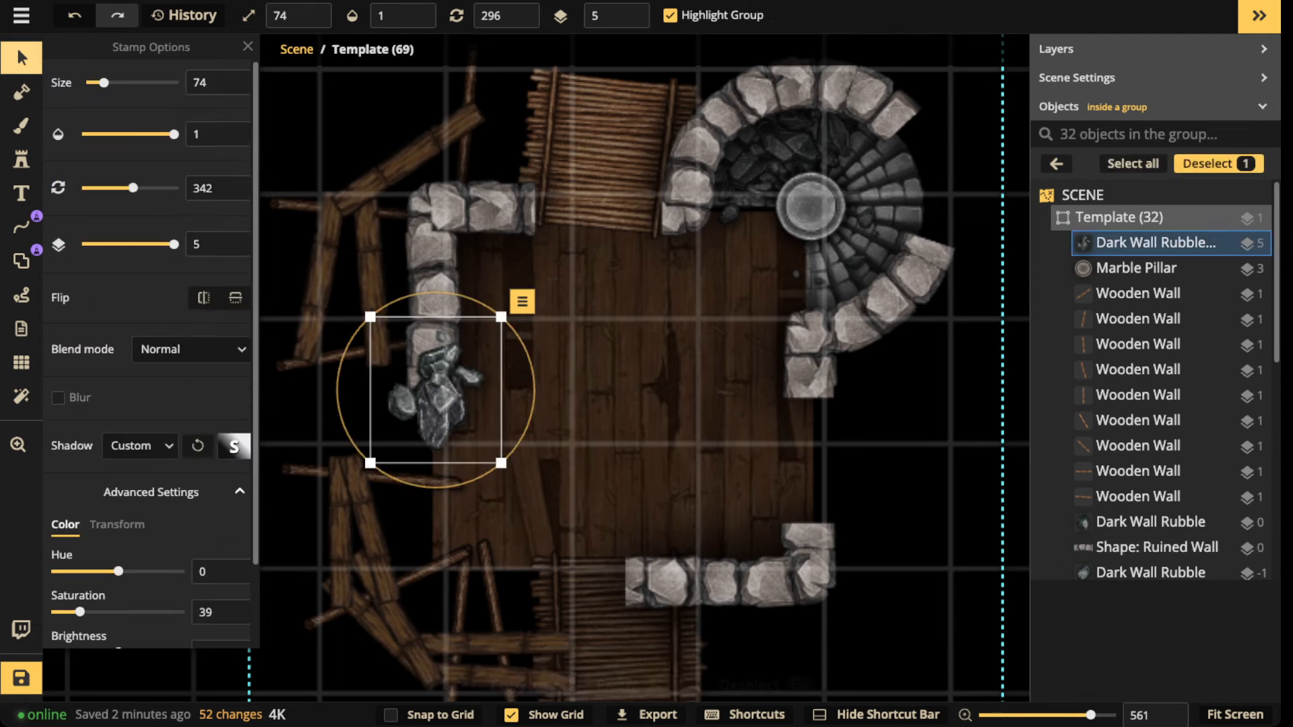
# Step: Move the four thin wooden poles at the southwest corner to layer -5
pyautogui.click(476, 311)
pyautogui.scroll(-3, 475, 313)
pyautogui.moveTo(445, 379); pyautogui.dragTo(467, 237)
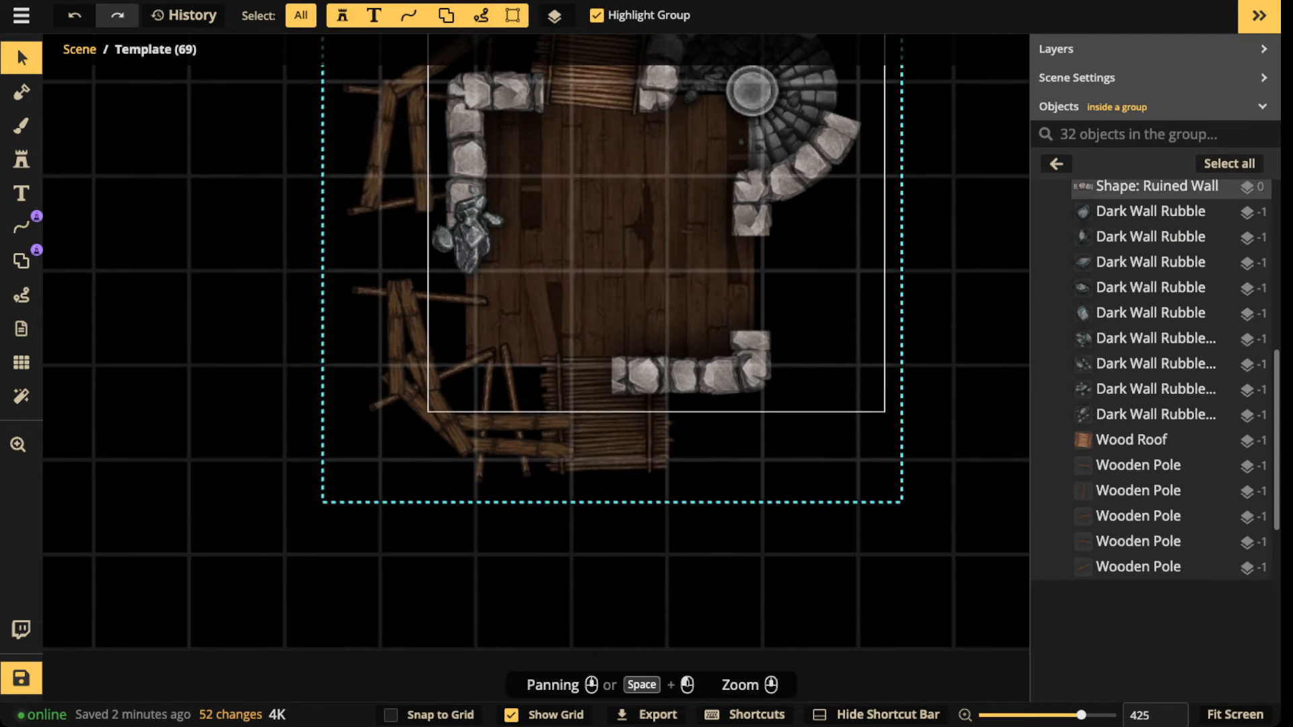
pyautogui.click(447, 298)
pyautogui.keyDown('shift'); pyautogui.click(462, 365); pyautogui.keyUp('shift')
pyautogui.keyDown('shift'); pyautogui.click(486, 398); pyautogui.keyUp('shift')
pyautogui.keyDown('shift'); pyautogui.click(516, 411); pyautogui.keyUp('shift')
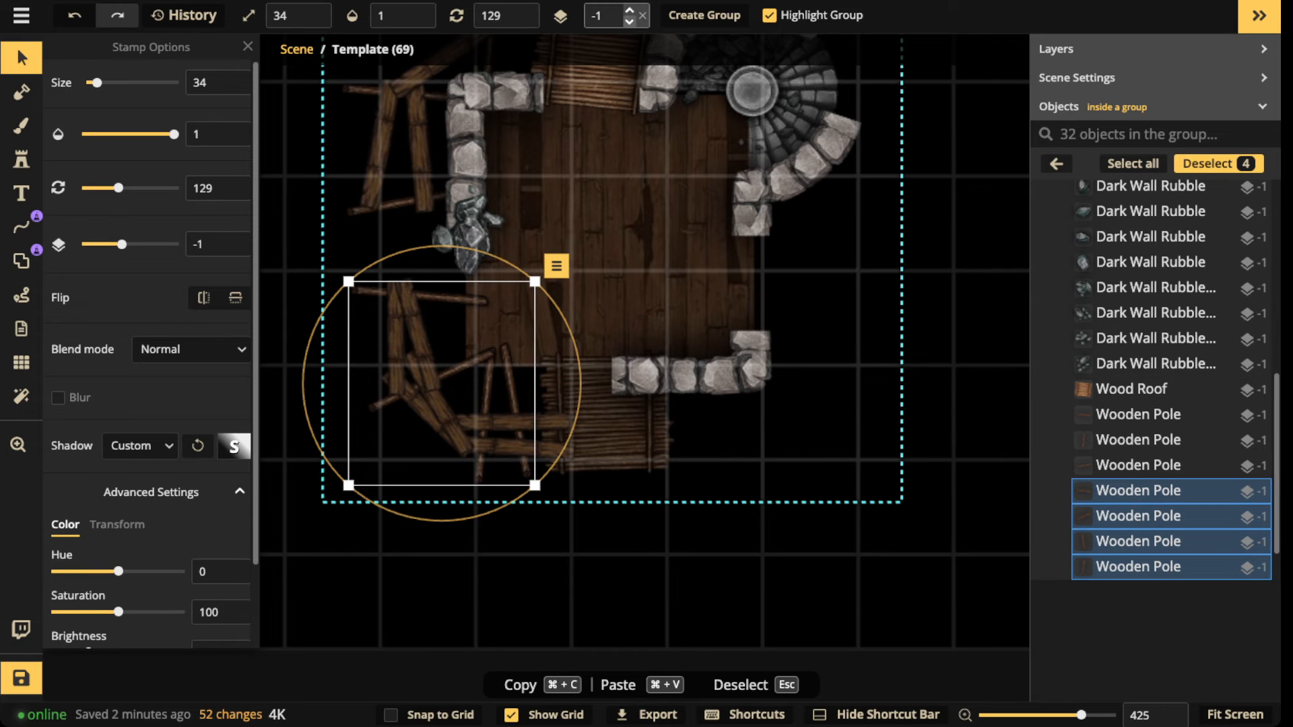
pyautogui.click(628, 22)
pyautogui.click(629, 22)
pyautogui.click(629, 22)
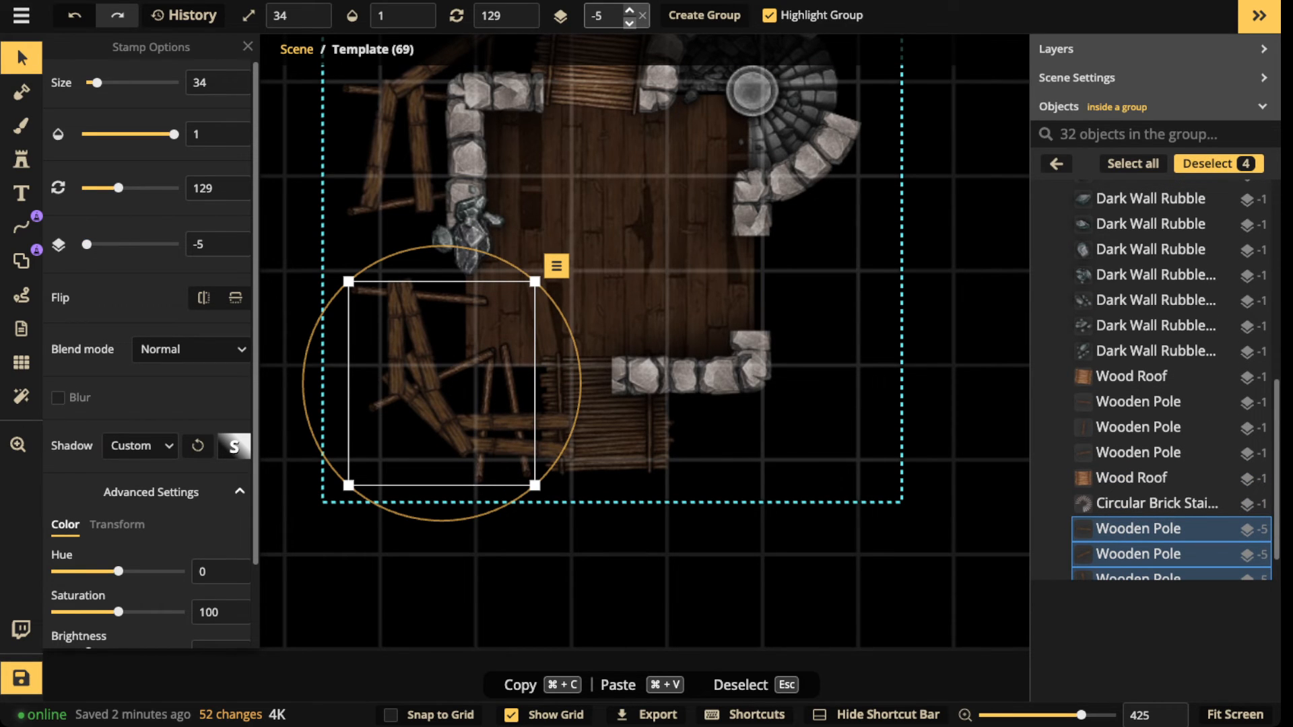
pyautogui.click(680, 269)
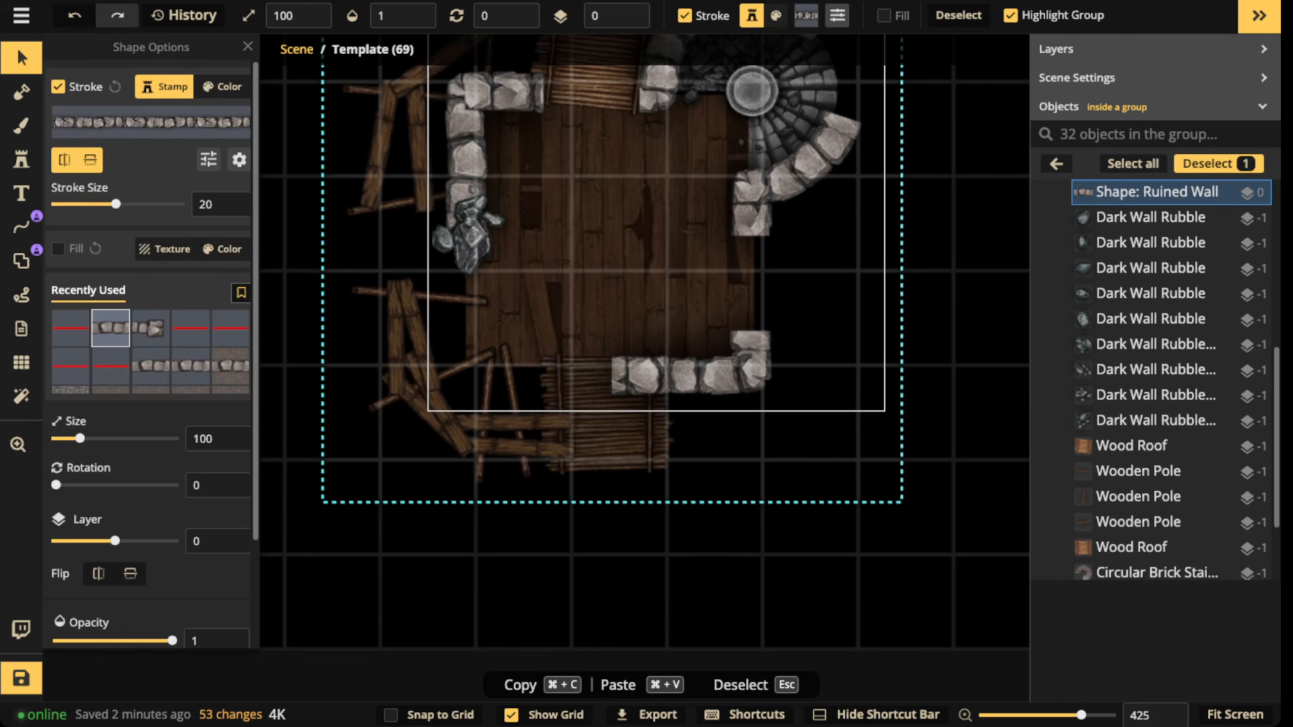
pyautogui.doubleClick(683, 375)
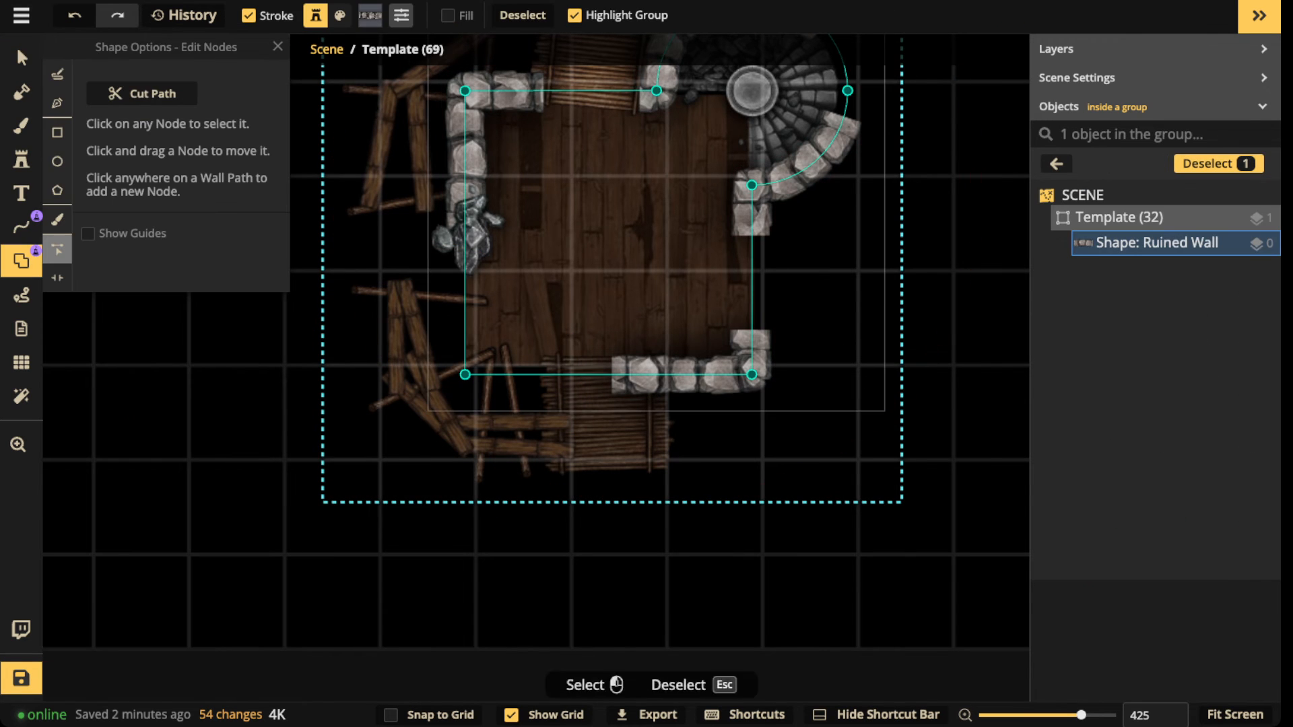
pyautogui.press('Escape')
pyautogui.press('Escape')
pyautogui.scroll(-3, 1145, 464)
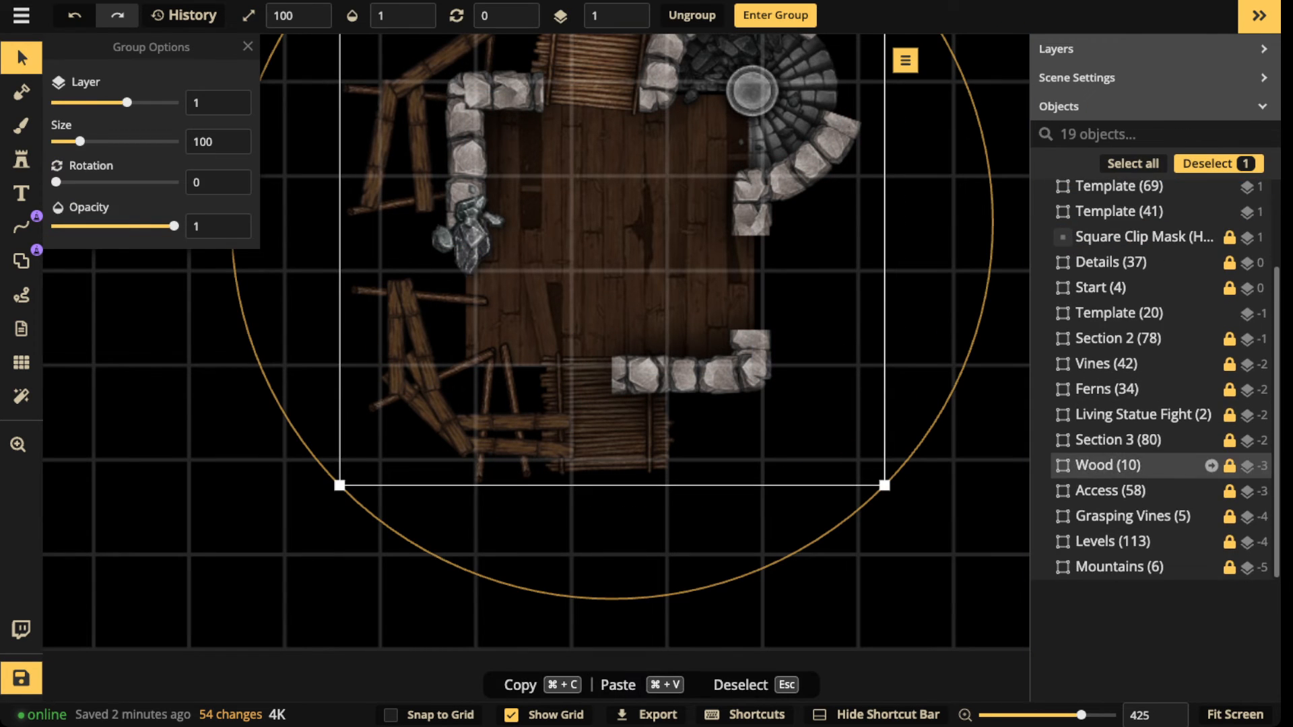
pyautogui.scroll(3, 1144, 465)
pyautogui.click(1212, 268)
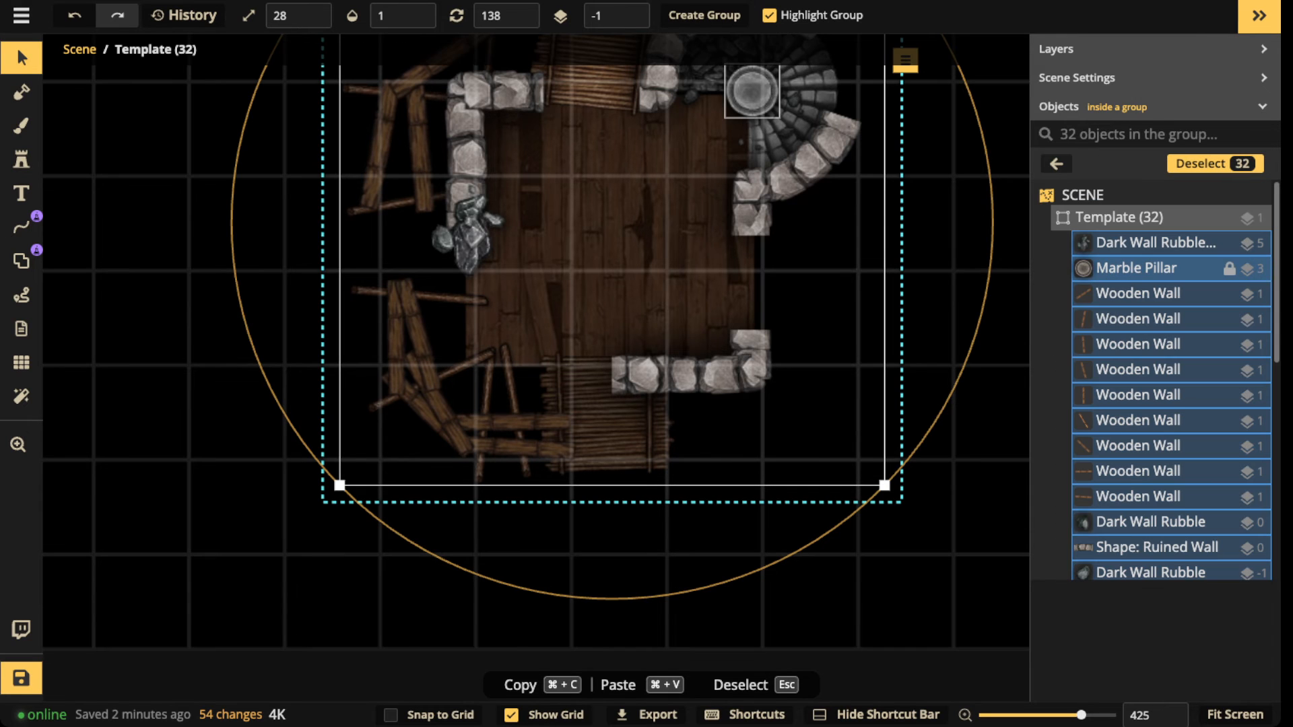
# Step: Check how the Ruined Wall shape and the southwest wooden poles are ordered in the tower group
pyautogui.scroll(-5, 1145, 367)
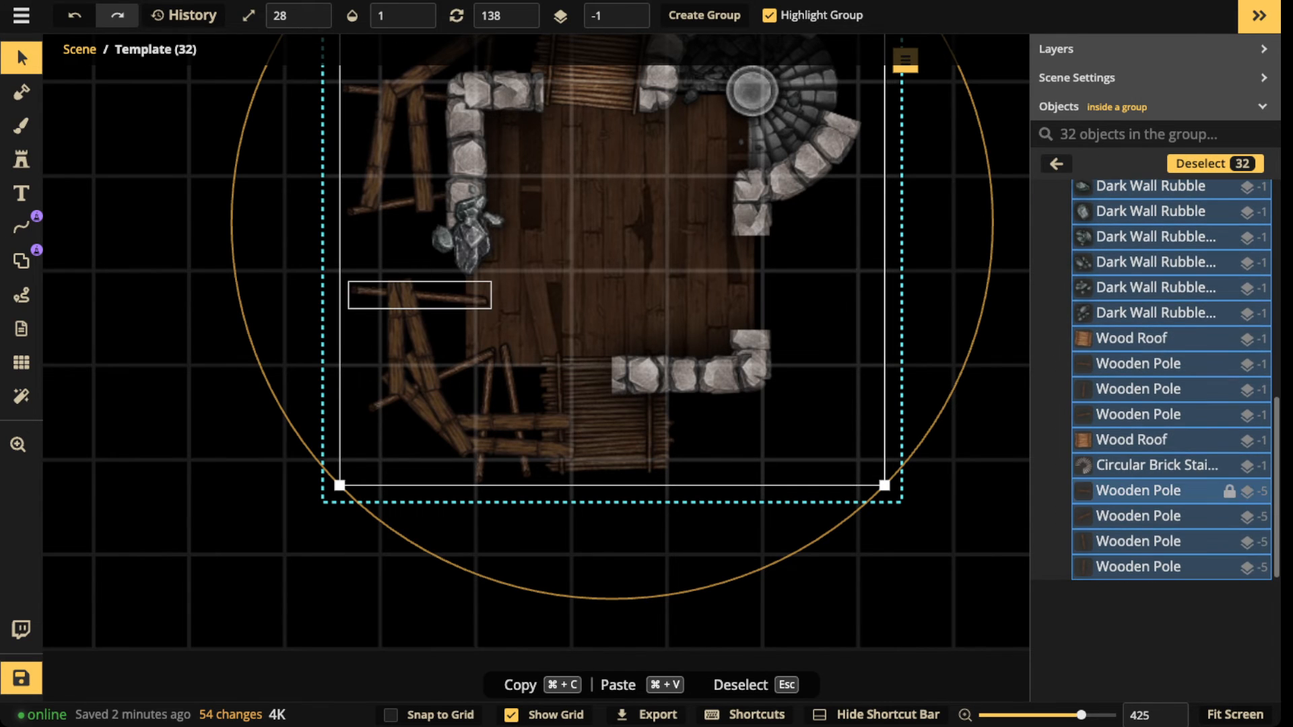
pyautogui.scroll(4, 1145, 367)
pyautogui.click(1145, 409)
pyautogui.moveTo(748, 142); pyautogui.dragTo(679, 361)
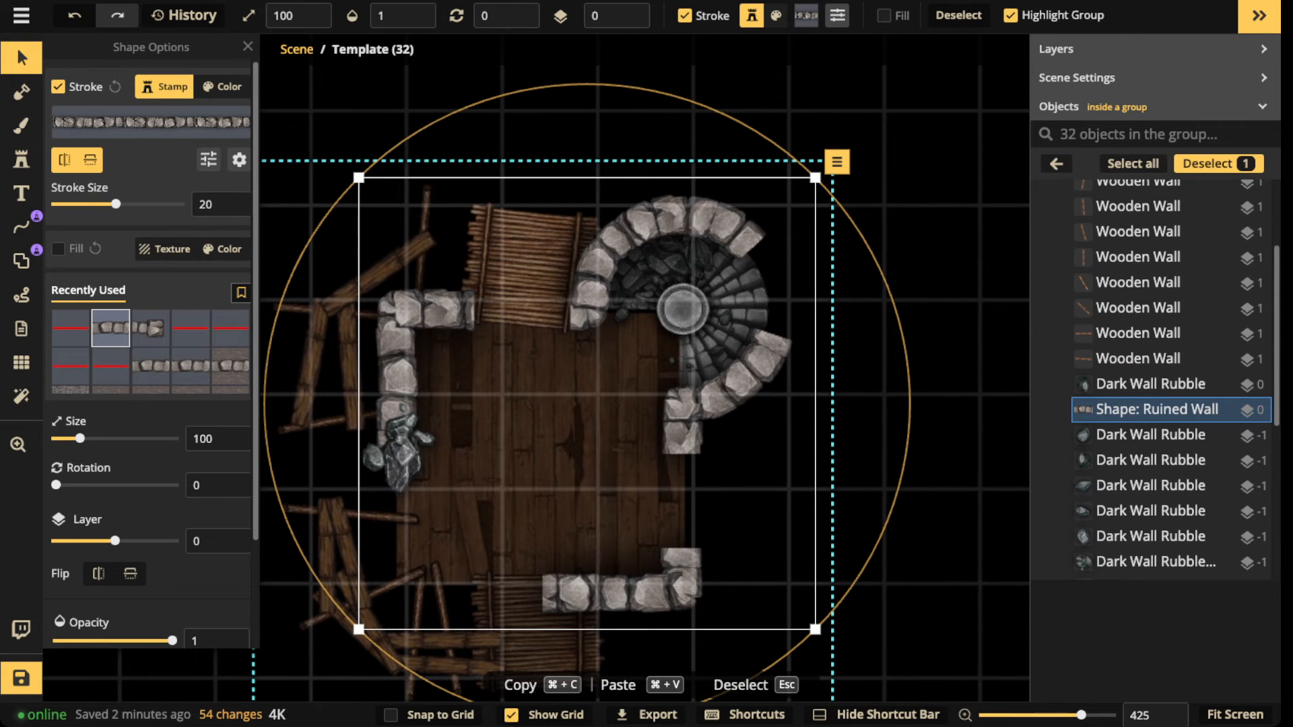
pyautogui.moveTo(411, 451); pyautogui.dragTo(491, 334)
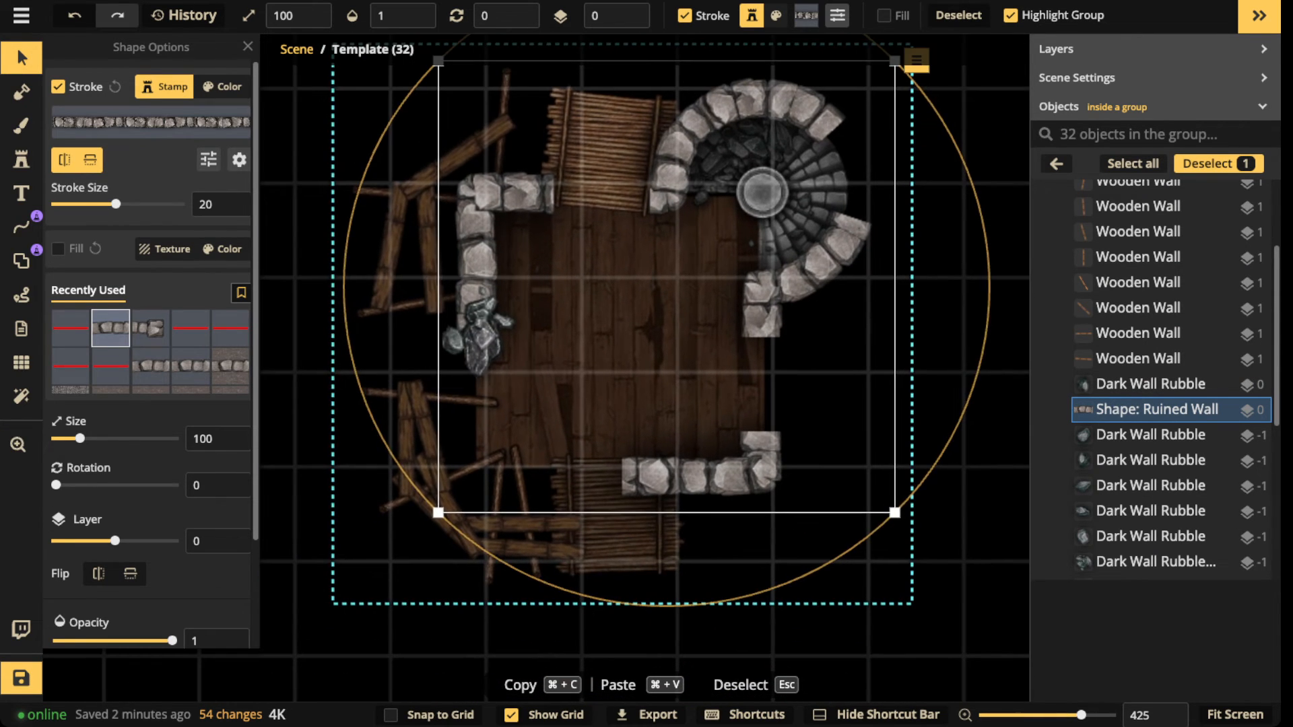
pyautogui.click(464, 399)
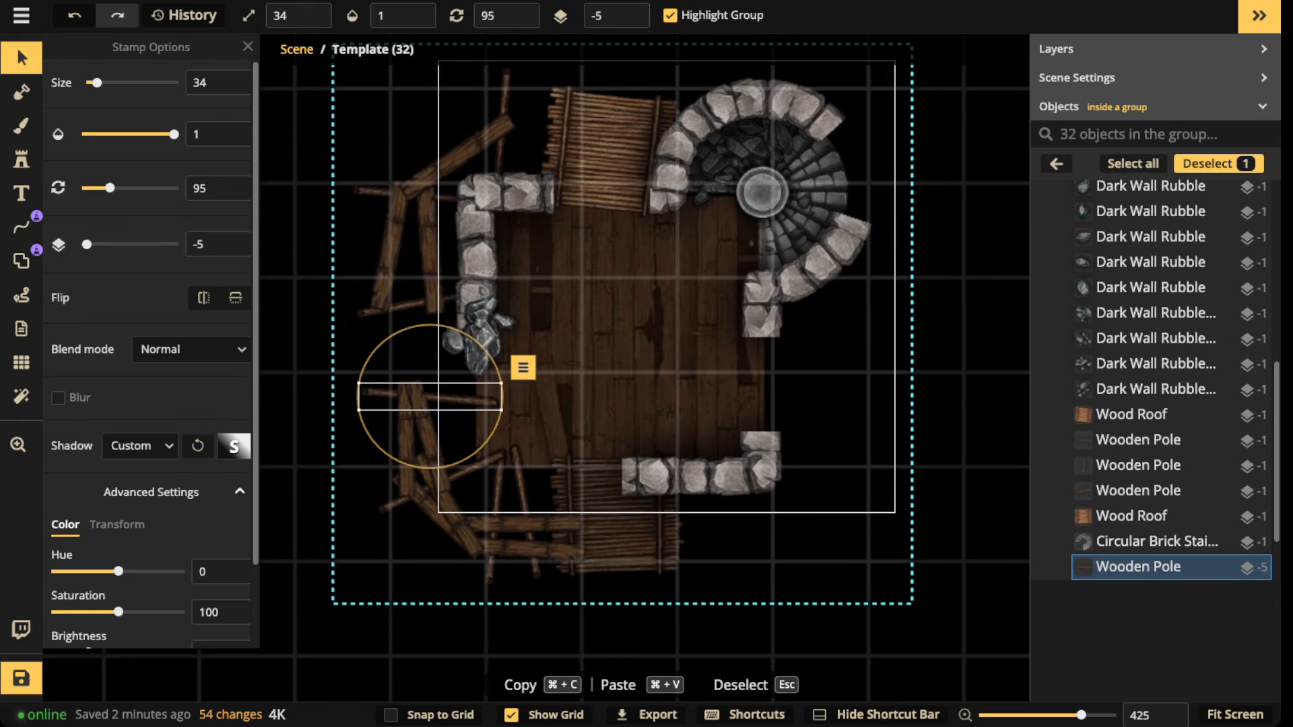
pyautogui.click(477, 270)
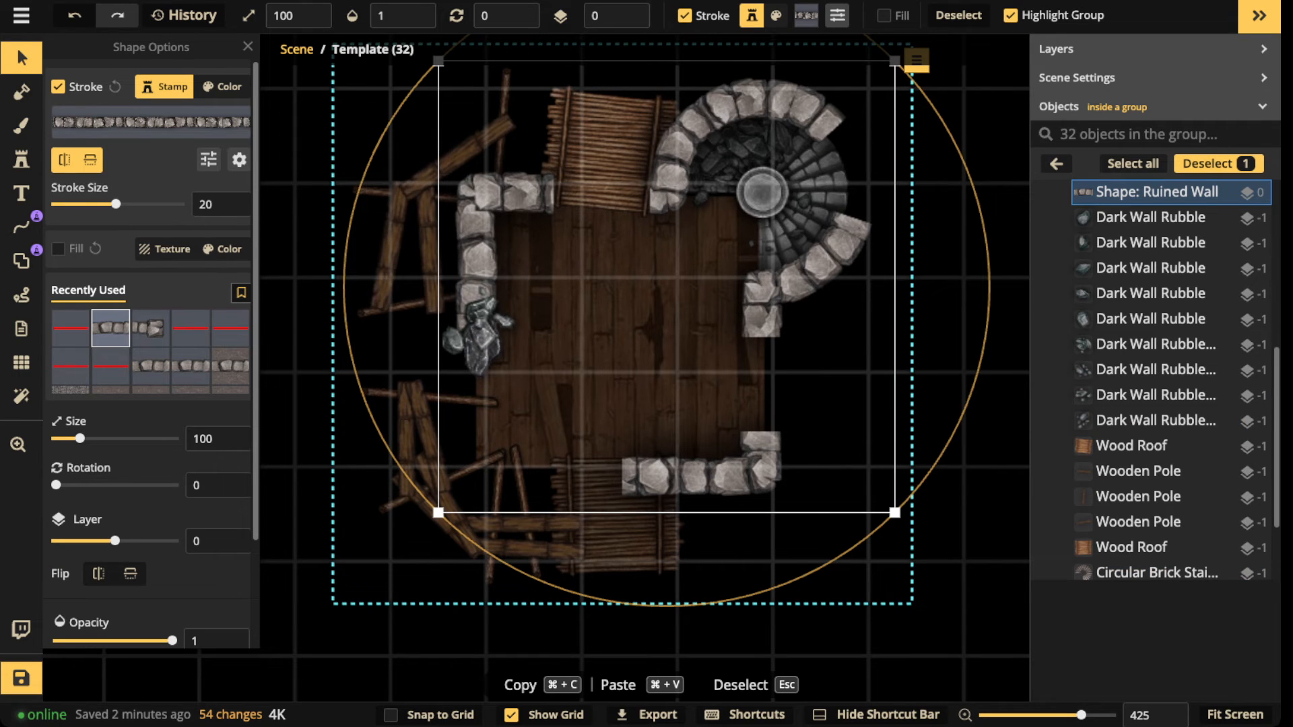
pyautogui.scroll(-2, 151, 330)
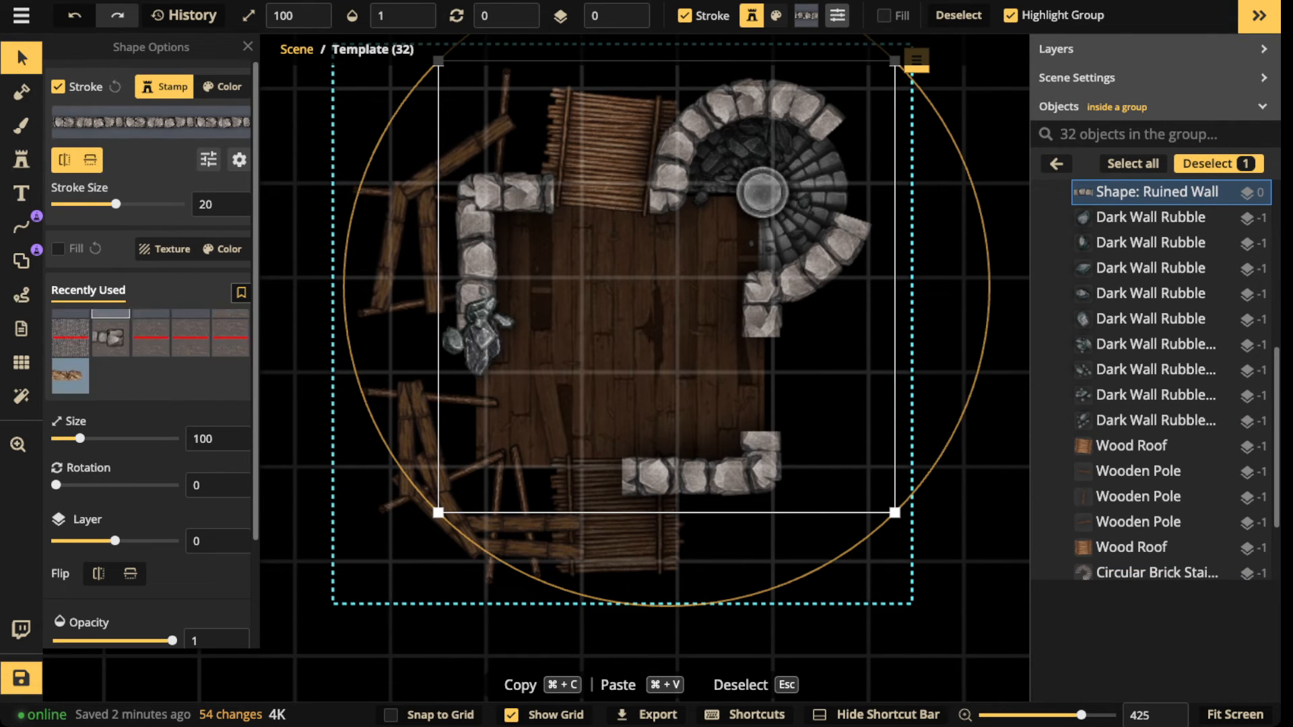
# Step: Search the stamp catalog for "clip" and choose the square variant of the clipping mask stamp
pyautogui.click(22, 159)
pyautogui.scroll(-2, 112, 300)
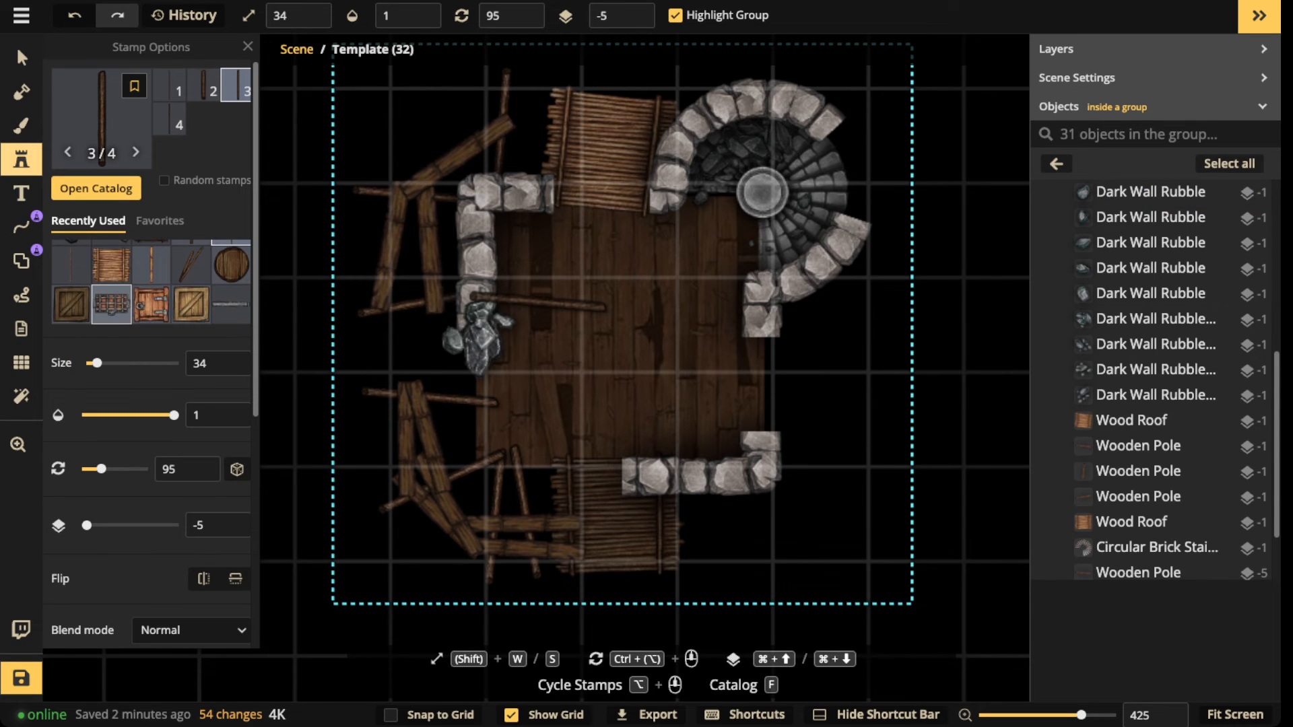
pyautogui.scroll(1, 151, 300)
pyautogui.click(96, 188)
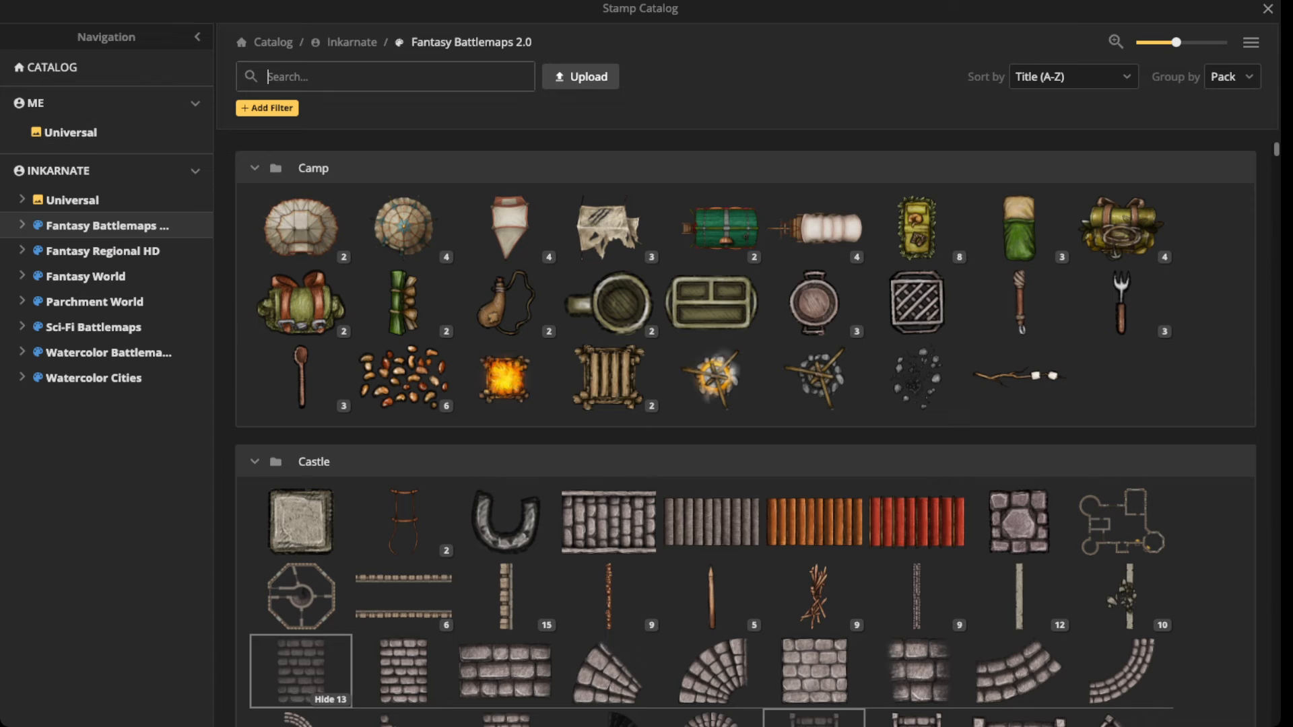
pyautogui.write('cli')
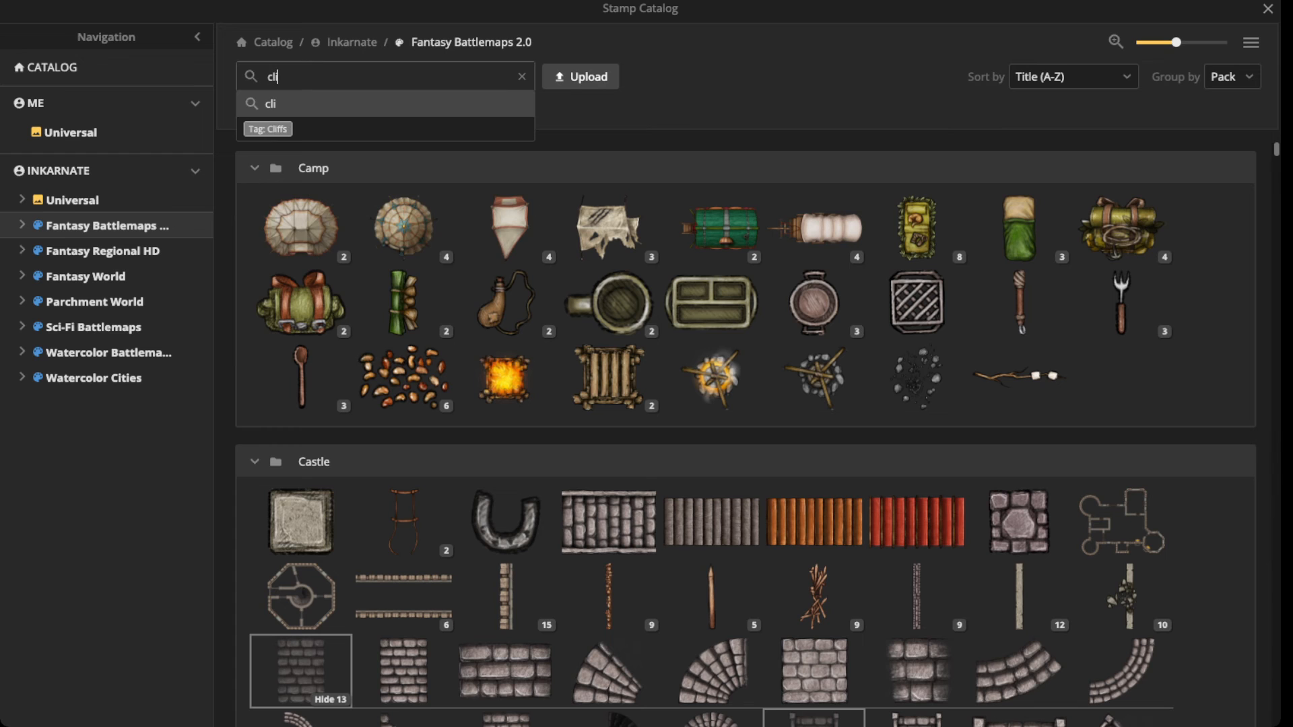
pyautogui.write('p')
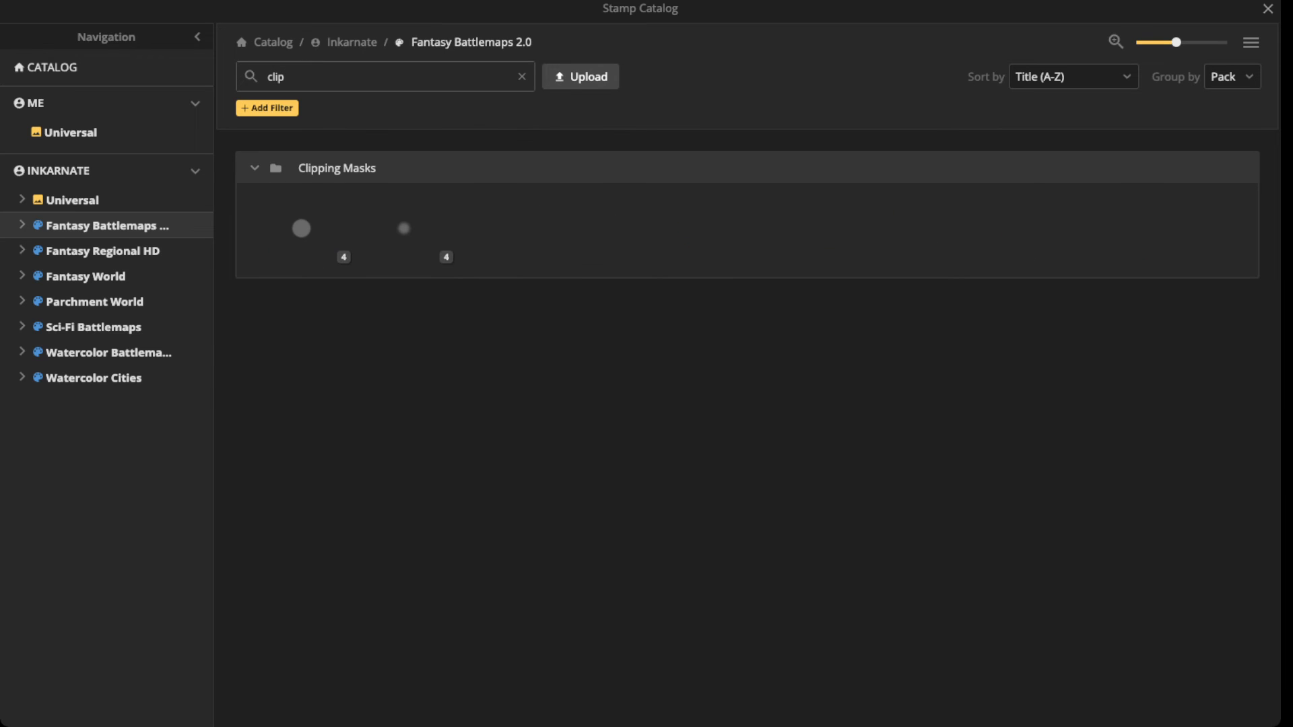
pyautogui.click(301, 228)
pyautogui.click(203, 85)
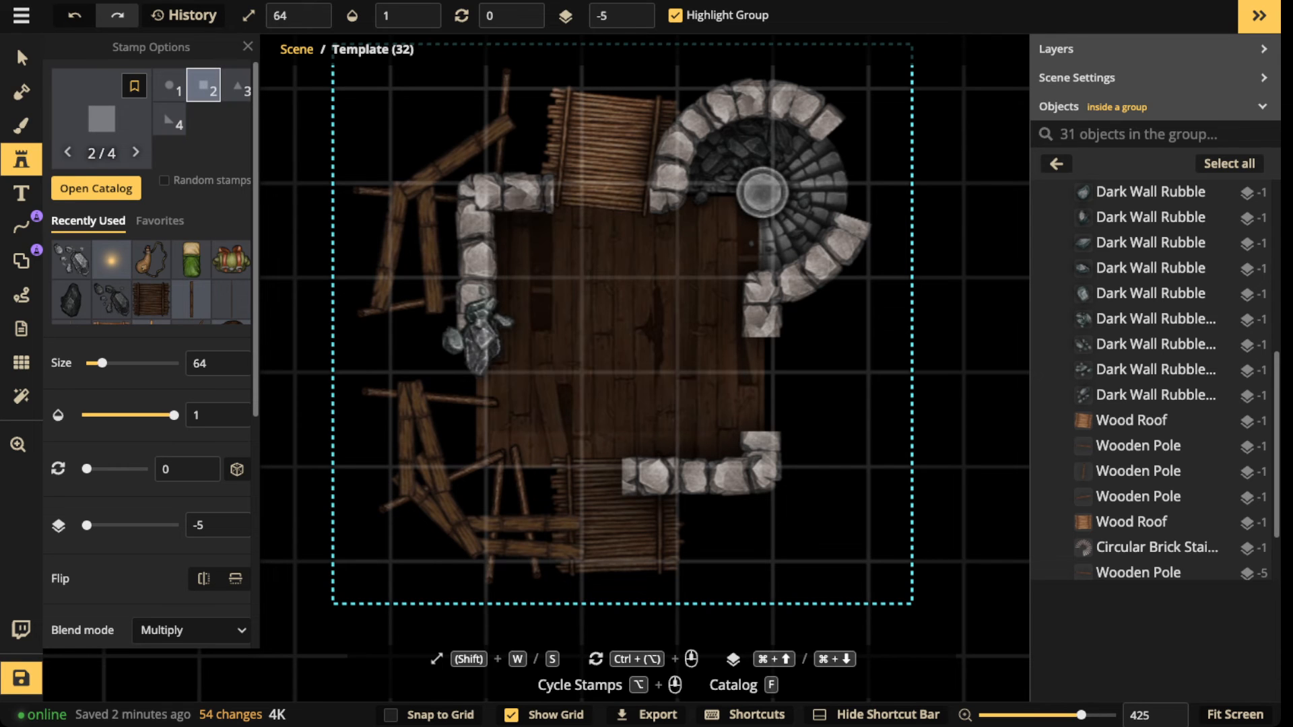
# Step: Place the square clip mask on layer -5 over the wooden floor, enlarge it to size 74 and fit it to the walls
pyautogui.click(614, 345)
pyautogui.moveTo(494, 465); pyautogui.dragTo(476, 483)
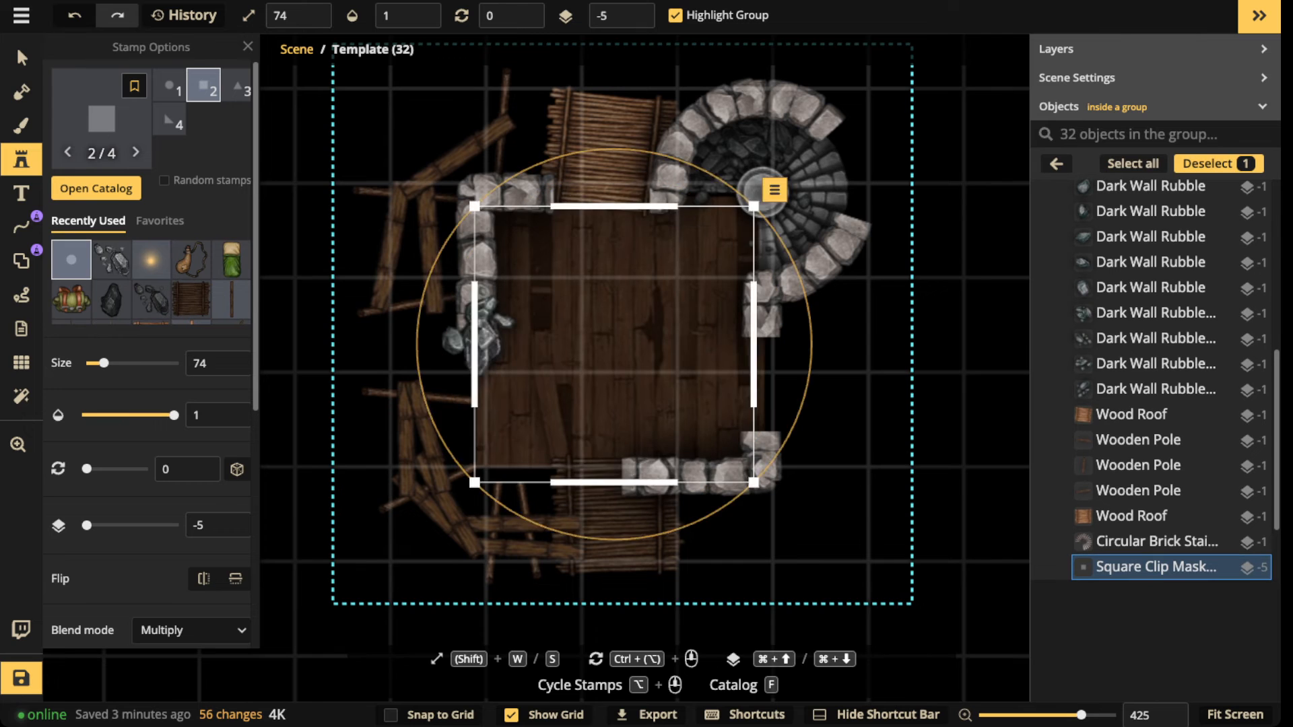
pyautogui.moveTo(614, 345); pyautogui.dragTo(612, 330)
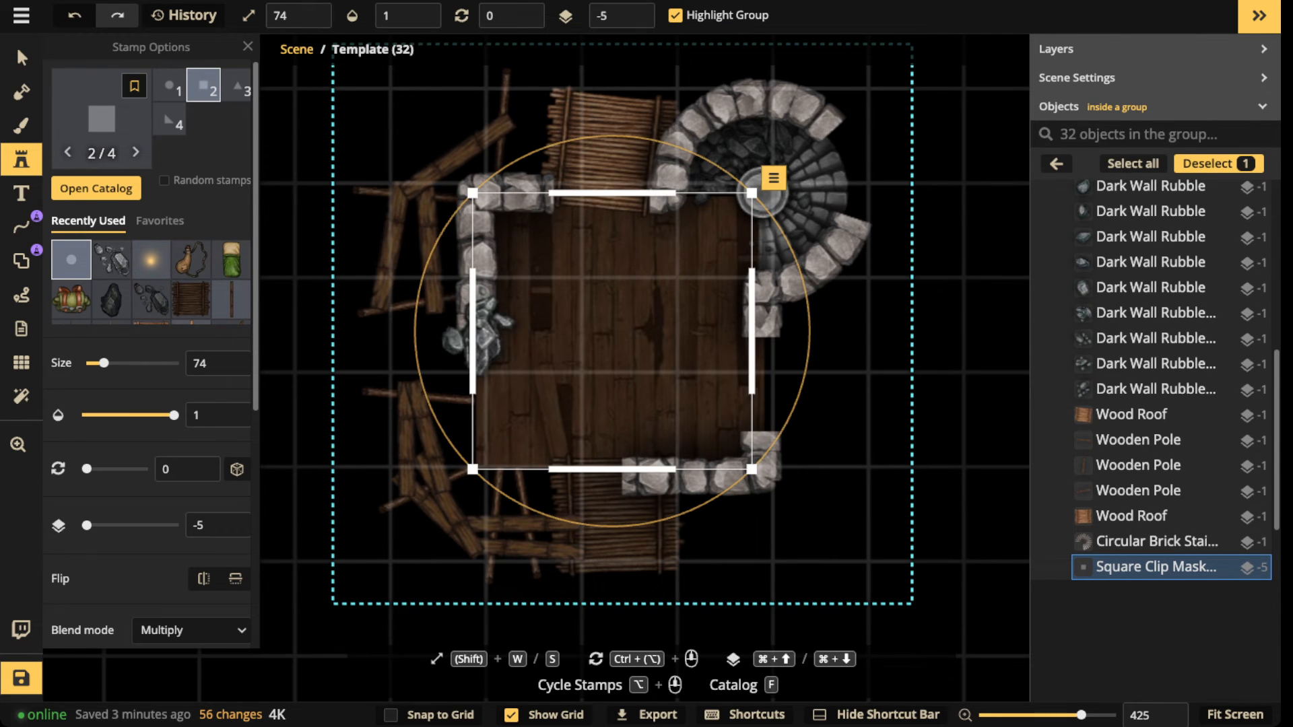
pyautogui.moveTo(751, 331); pyautogui.dragTo(768, 330)
pyautogui.moveTo(620, 331); pyautogui.dragTo(620, 331)
# Step: Darken the west wall rubble, the southwest beams and poles, and the south platform to brightness 34
pyautogui.click(21, 58)
pyautogui.moveTo(369, 378); pyautogui.dragTo(470, 534)
pyautogui.press('shift')
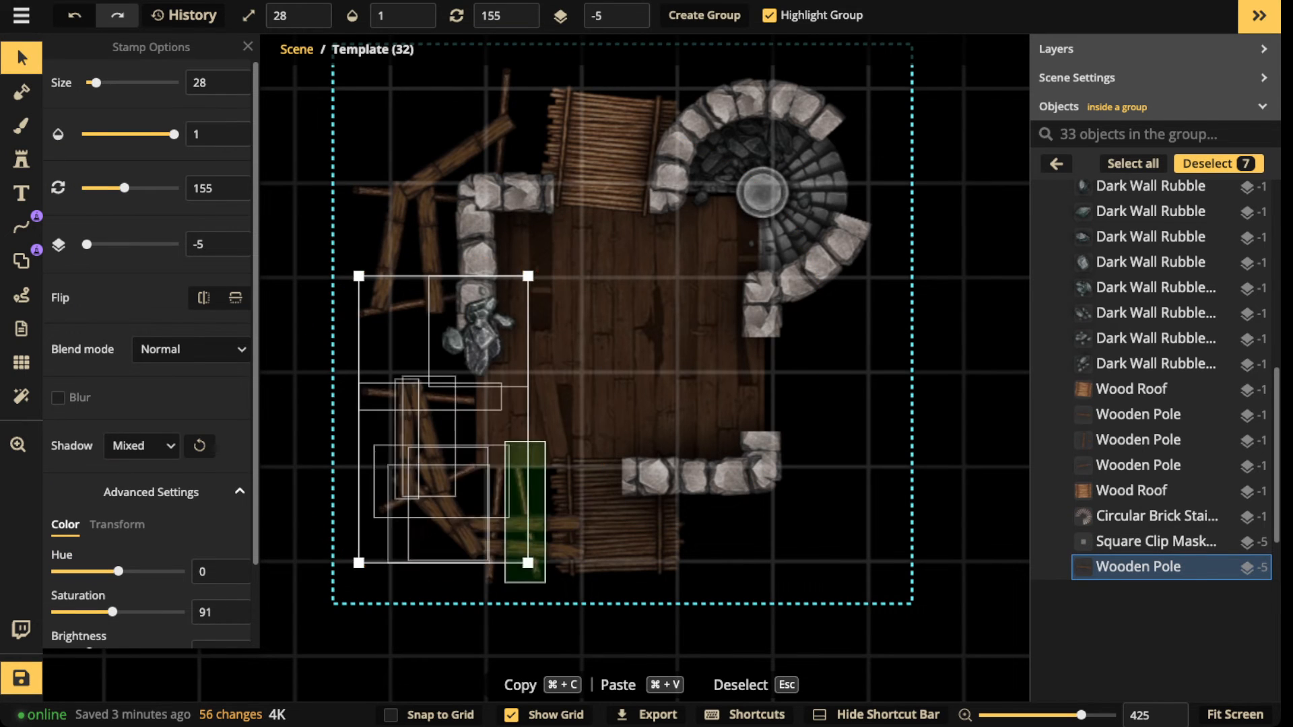
pyautogui.keyDown('shift'); pyautogui.click(524, 504); pyautogui.keyUp('shift')
pyautogui.keyDown('shift'); pyautogui.click(497, 503); pyautogui.keyUp('shift')
pyautogui.keyDown('shift'); pyautogui.click(523, 524); pyautogui.keyUp('shift')
pyautogui.keyDown('shift'); pyautogui.click(539, 549); pyautogui.keyUp('shift')
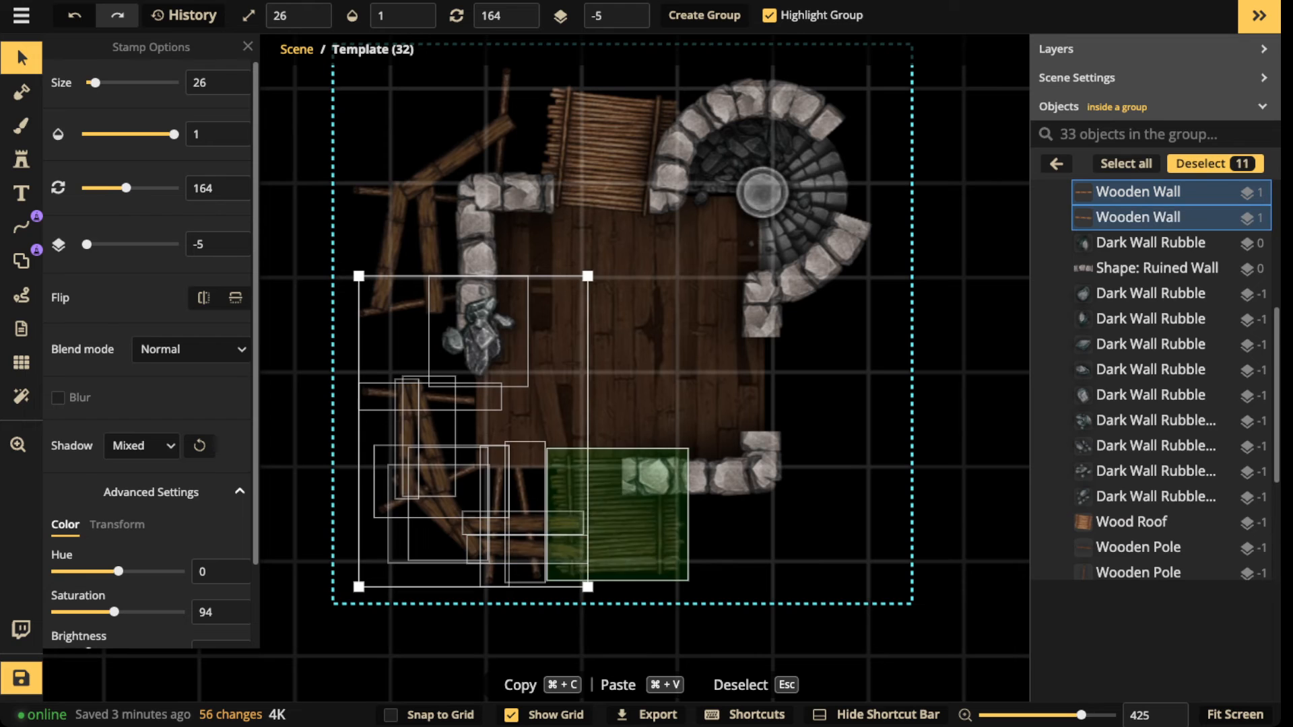
pyautogui.keyDown('shift'); pyautogui.click(617, 528); pyautogui.keyUp('shift')
pyautogui.scroll(-2, 148, 344)
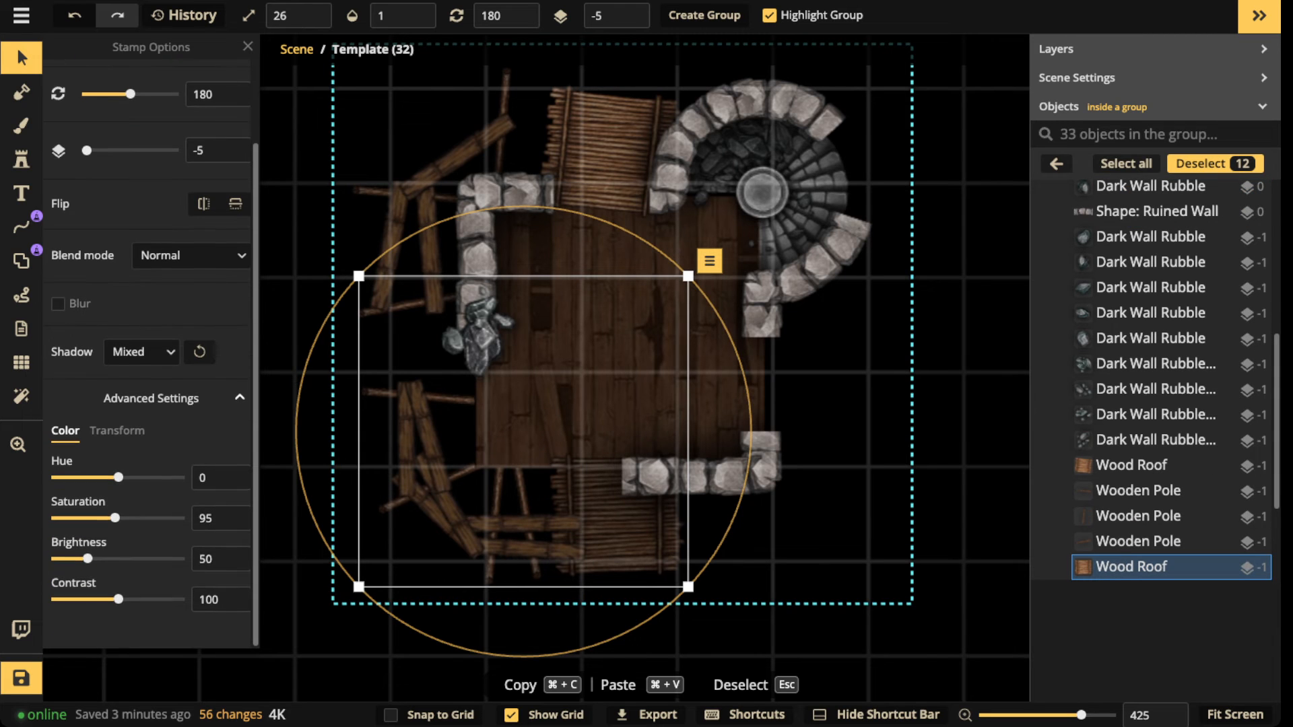
pyautogui.moveTo(87, 559); pyautogui.dragTo(78, 559)
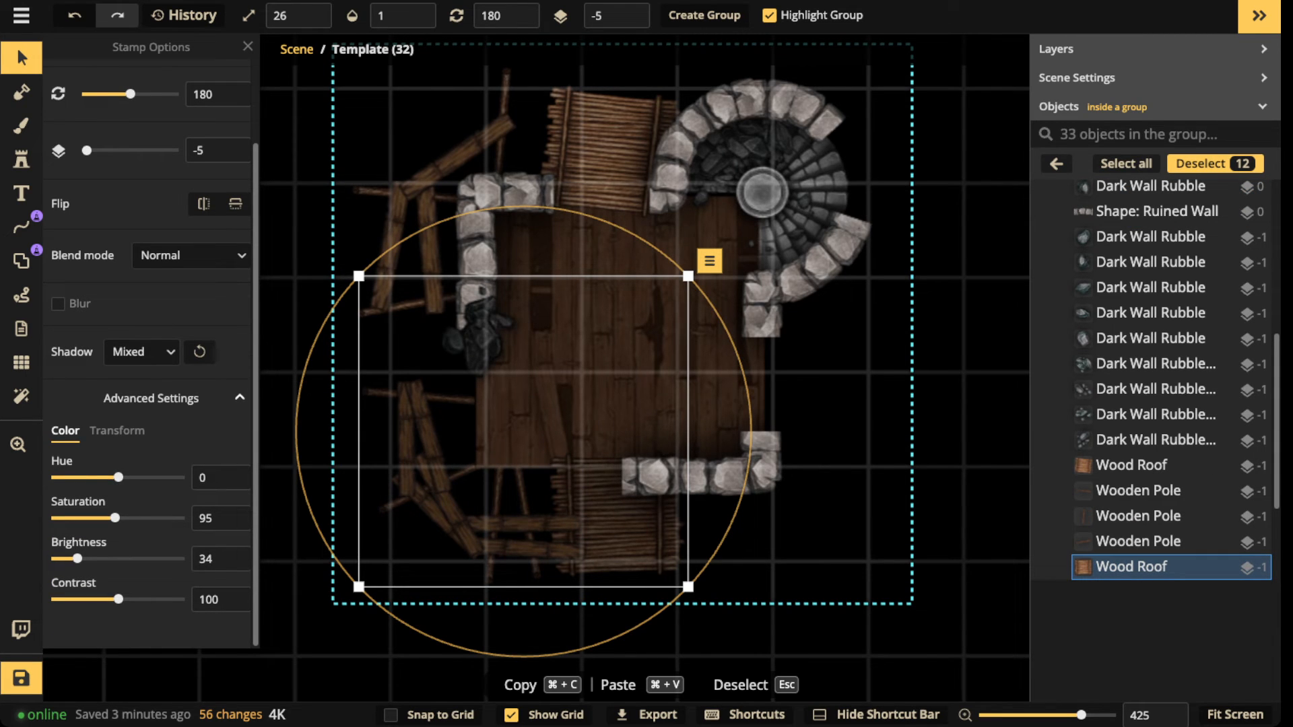
pyautogui.press('Escape')
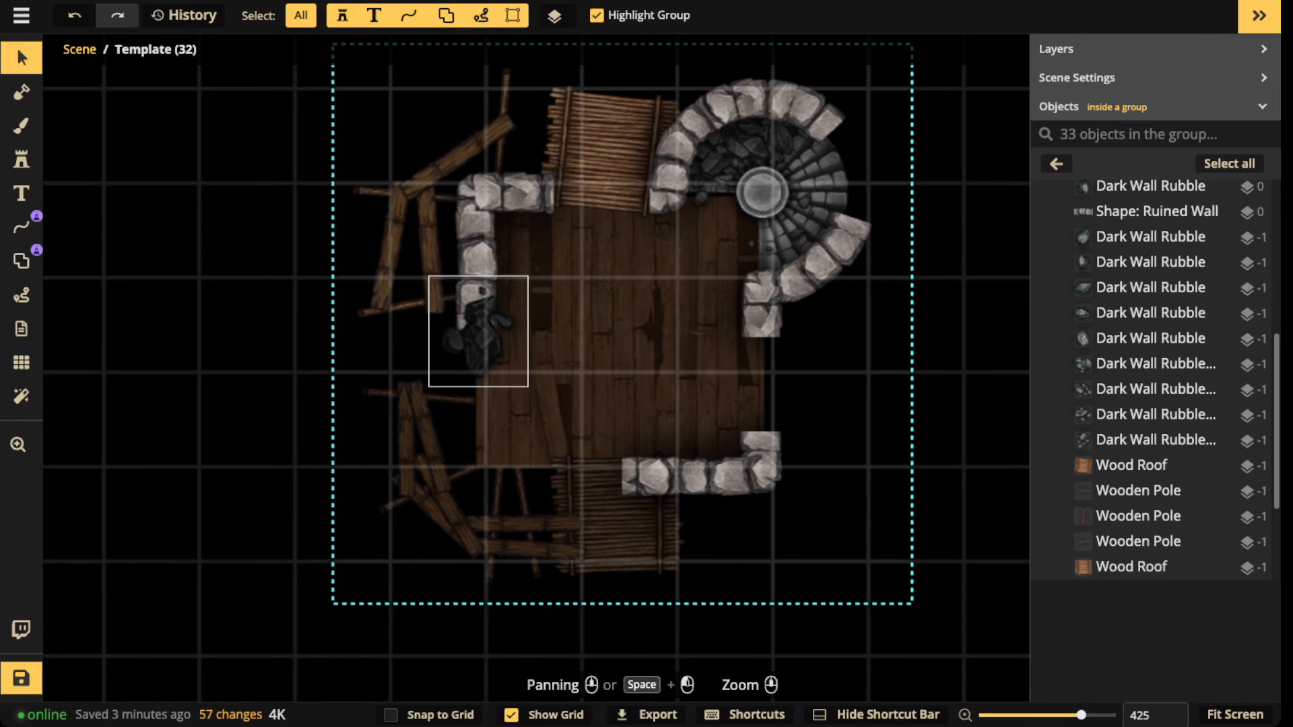
# Step: Set the brightness of the rubble on the west wall to 108
pyautogui.click(480, 338)
pyautogui.scroll(-2, 148, 343)
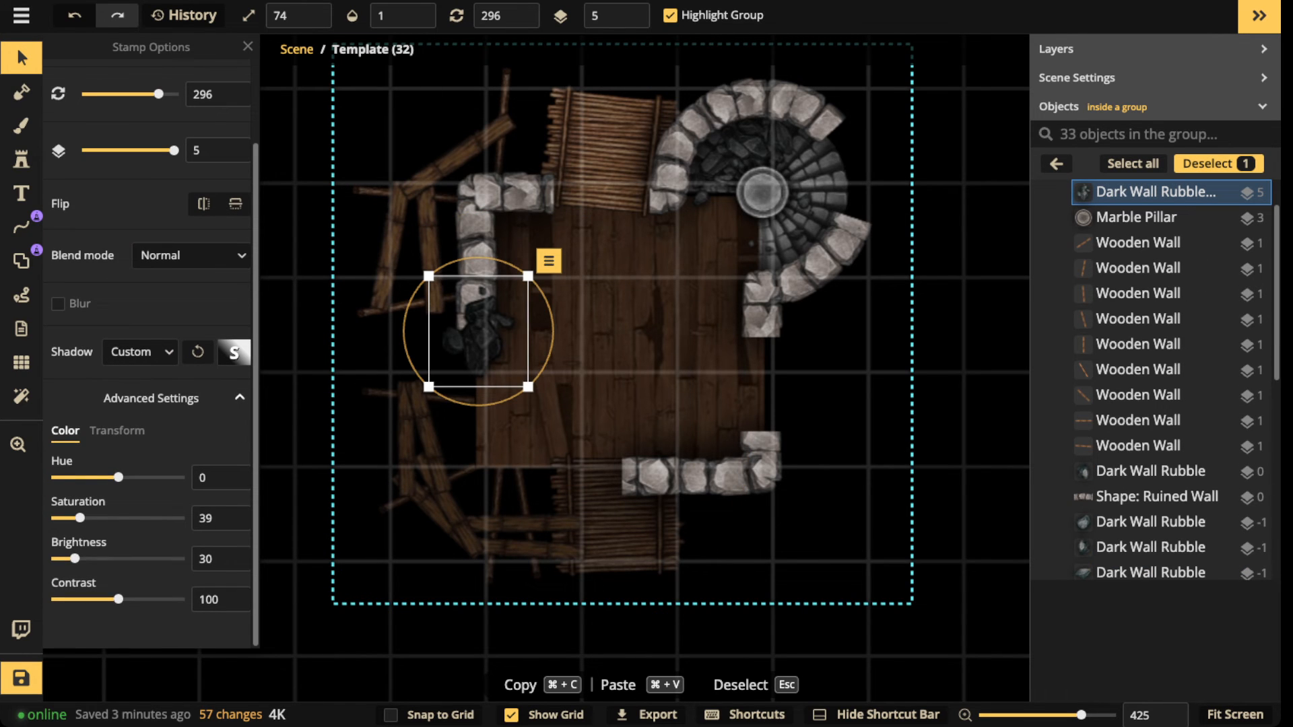
pyautogui.moveTo(75, 559); pyautogui.dragTo(90, 559)
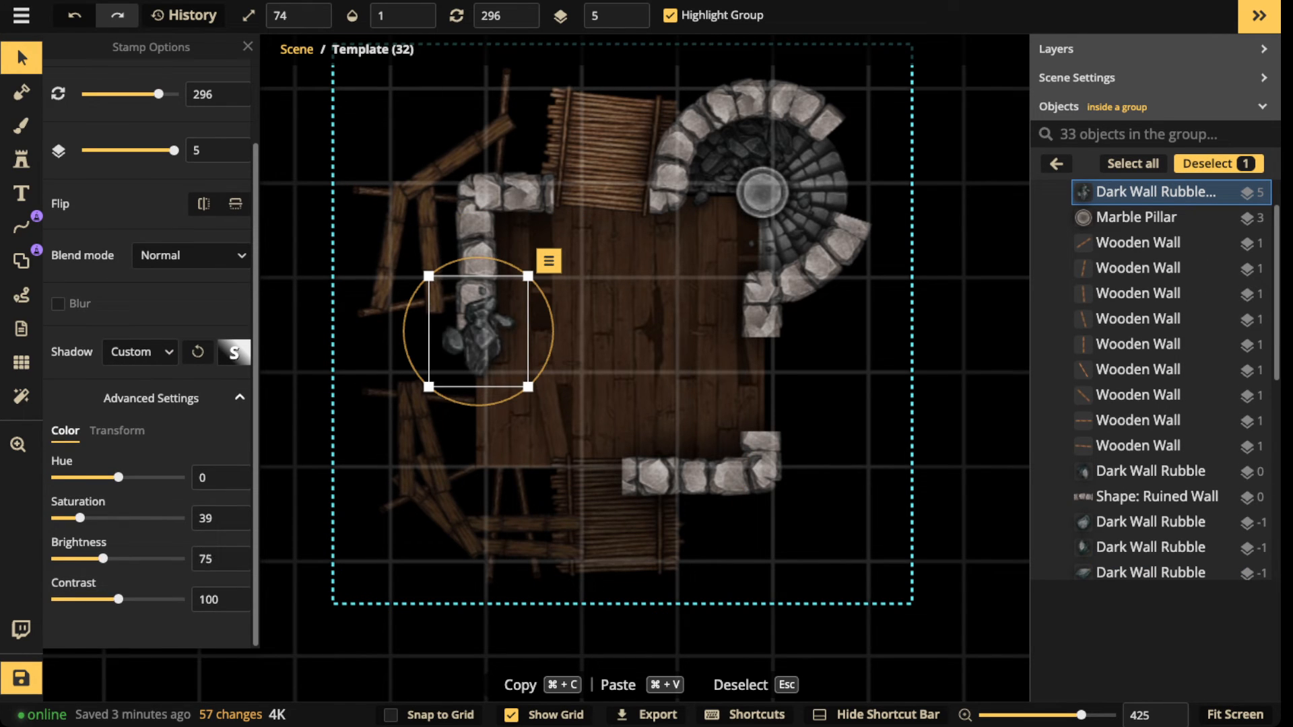
pyautogui.scroll(5, 504, 594)
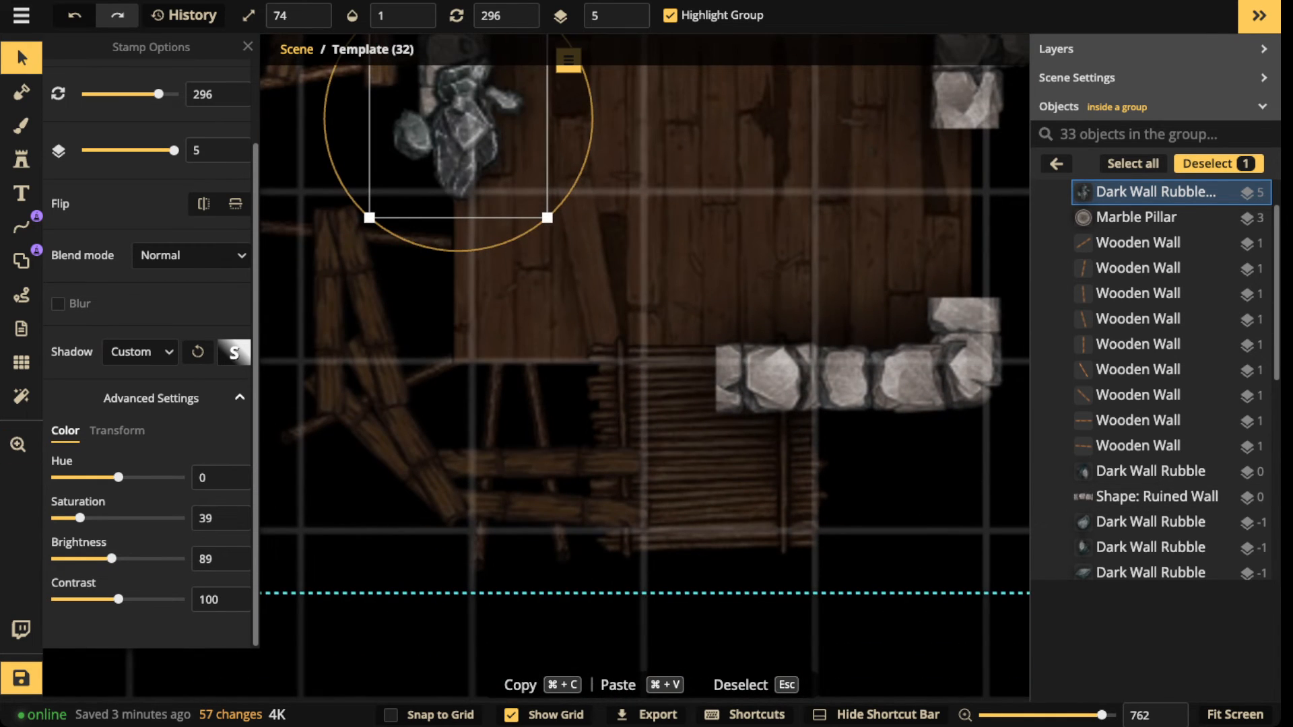
# Step: Hide the map grid and look over the whole tower level without it
pyautogui.click(22, 362)
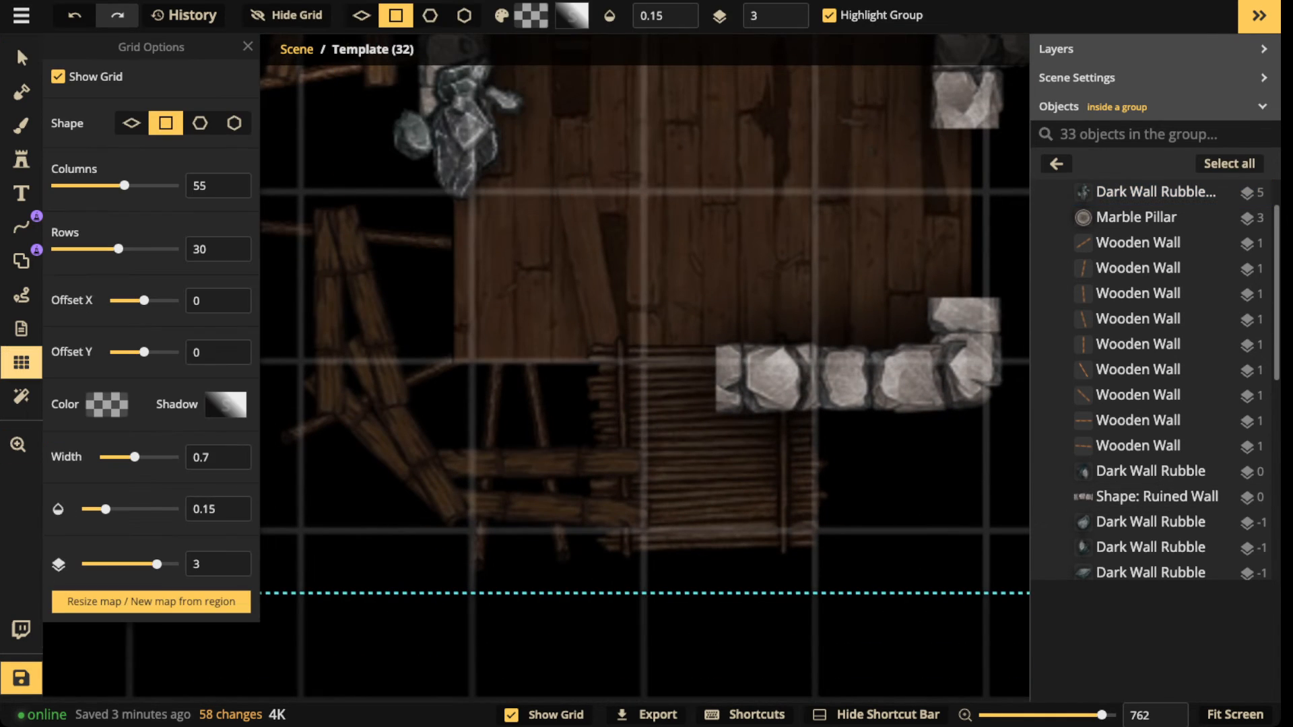
pyautogui.click(58, 76)
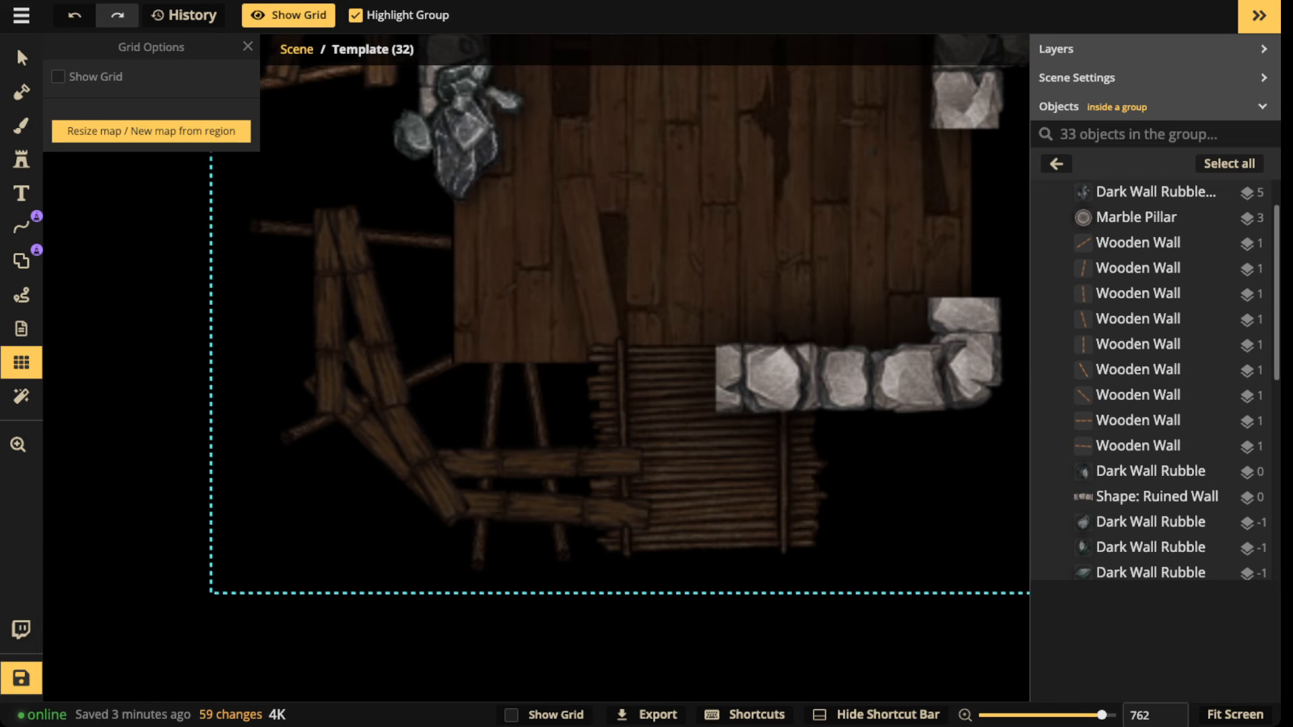
pyautogui.press('space')
pyautogui.moveTo(397, 320); pyautogui.dragTo(374, 434)
pyautogui.scroll(-5, 374, 434)
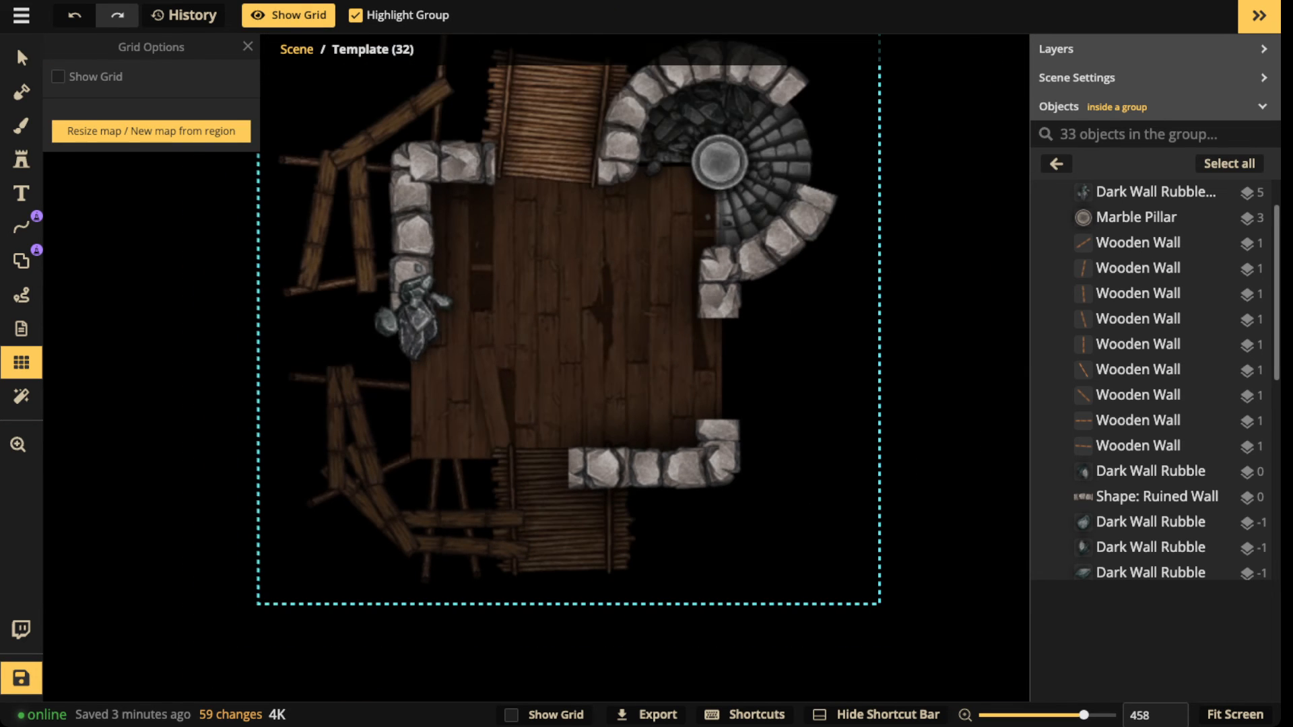
pyautogui.press('space')
pyautogui.moveTo(566, 337); pyautogui.dragTo(533, 348)
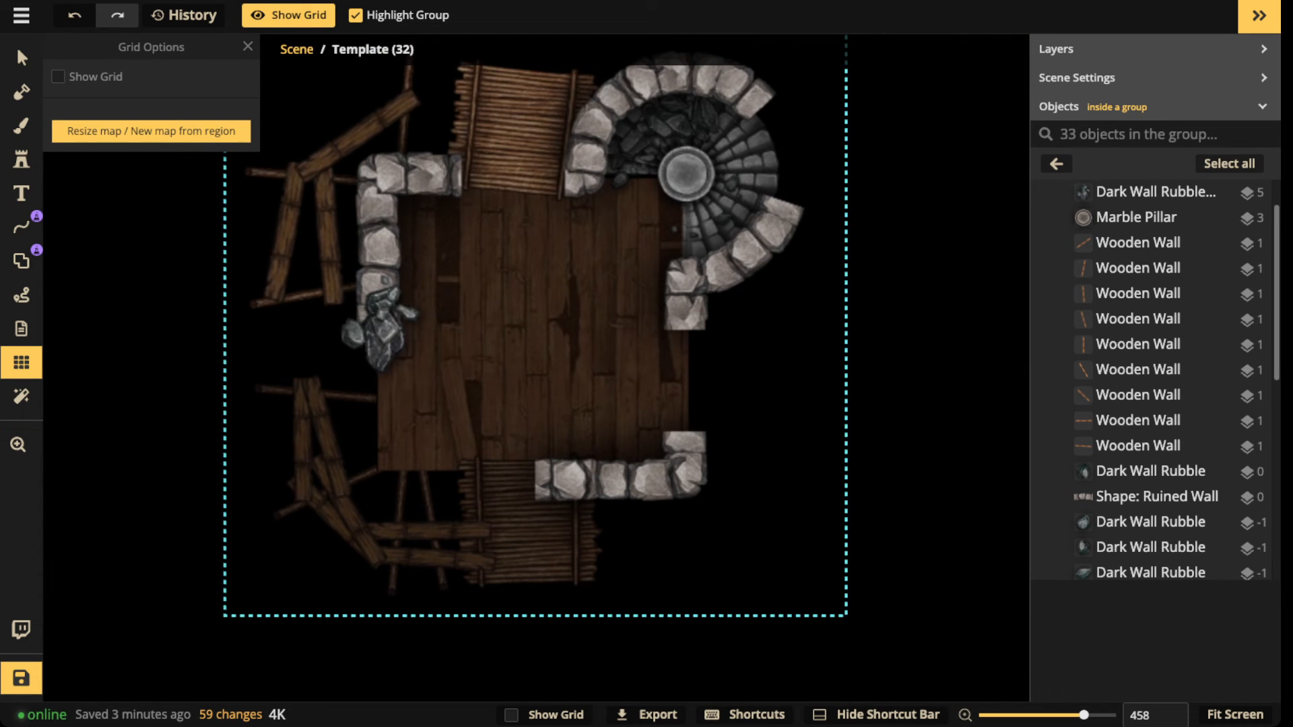
# Step: Narrow the southwest corner opening in the Ruined Wall shape to a portal width of about 57.1
pyautogui.click(22, 58)
pyautogui.click(593, 282)
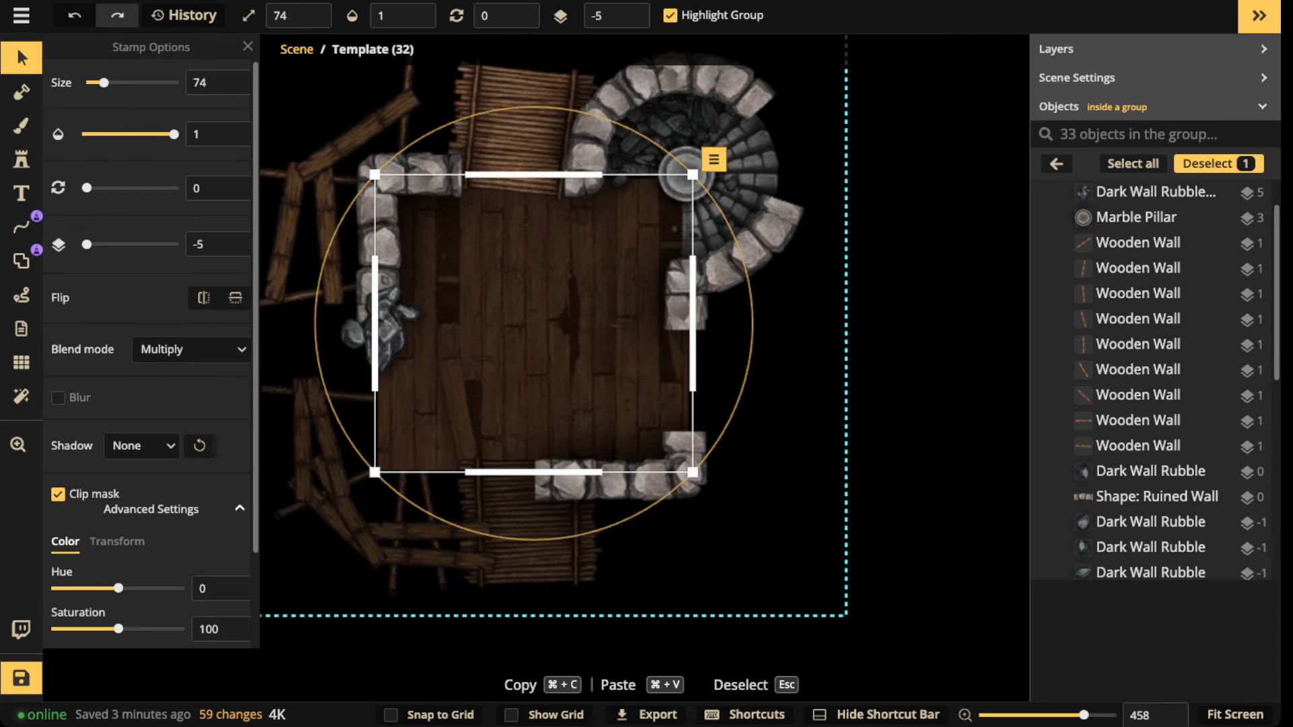
pyautogui.click(747, 182)
pyautogui.click(738, 165)
pyautogui.click(687, 297)
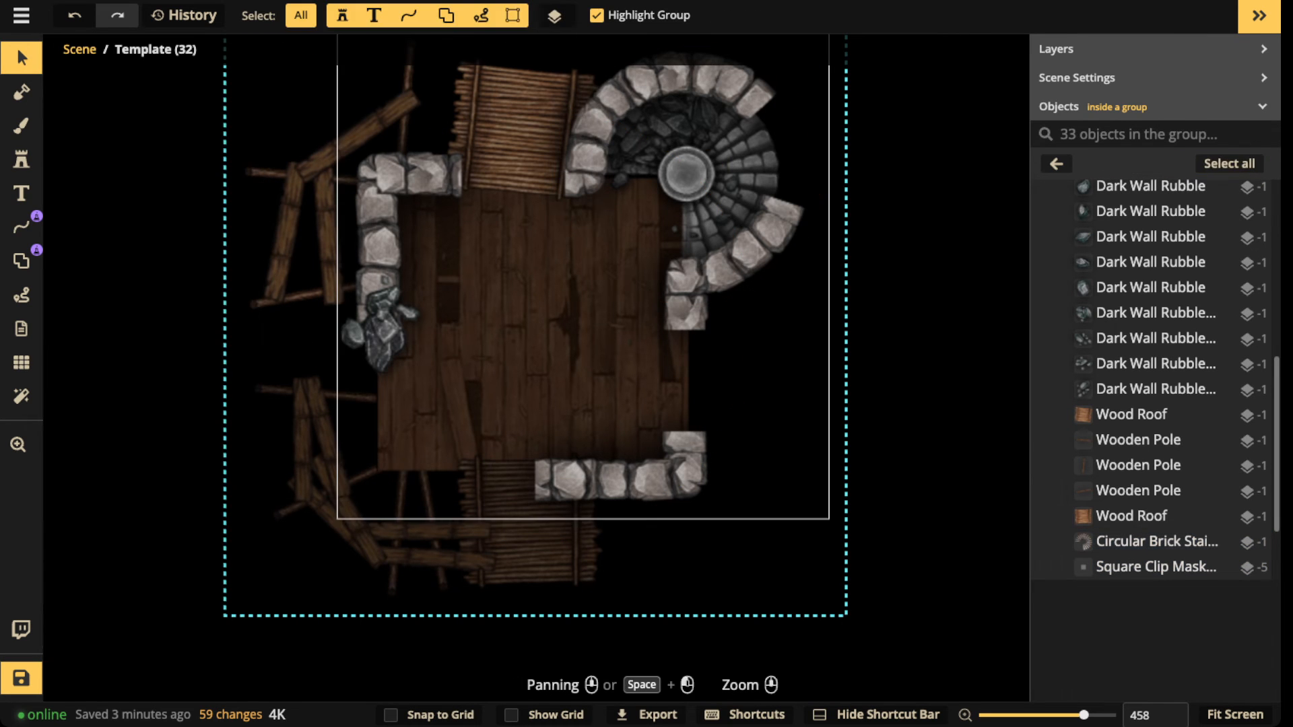
pyautogui.click(687, 296)
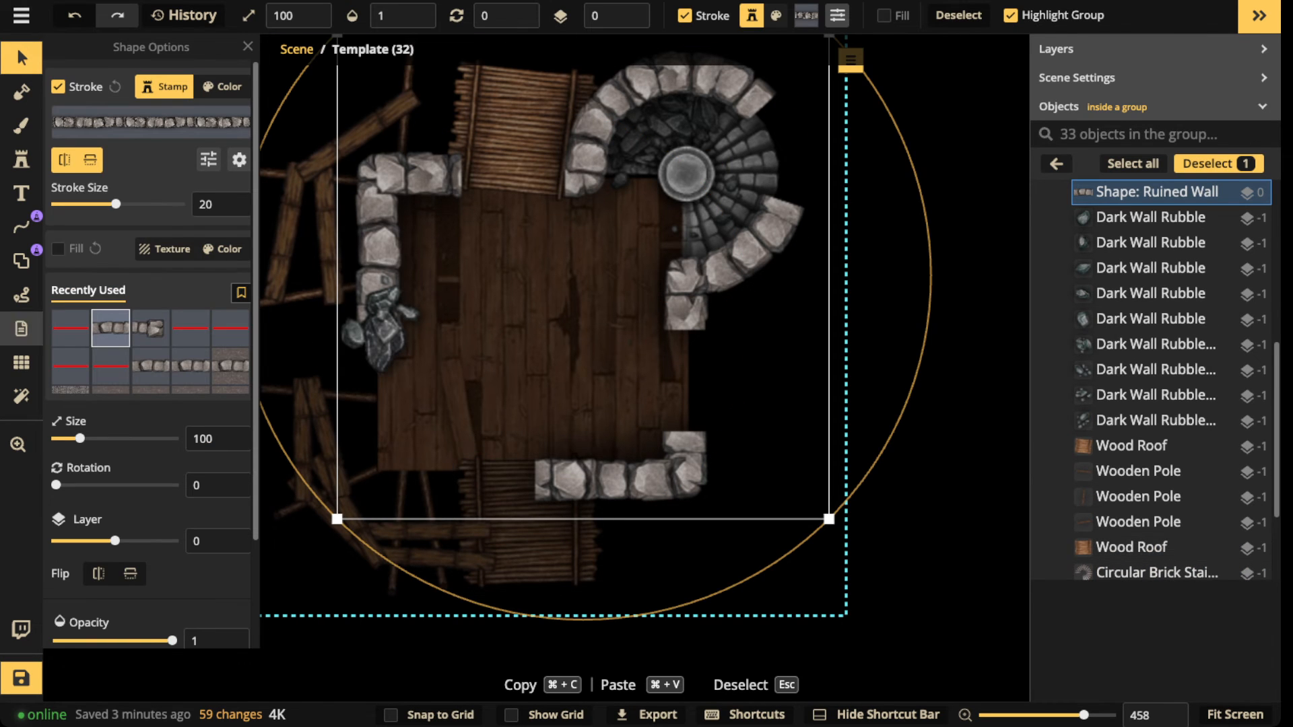
pyautogui.click(22, 363)
pyautogui.click(21, 260)
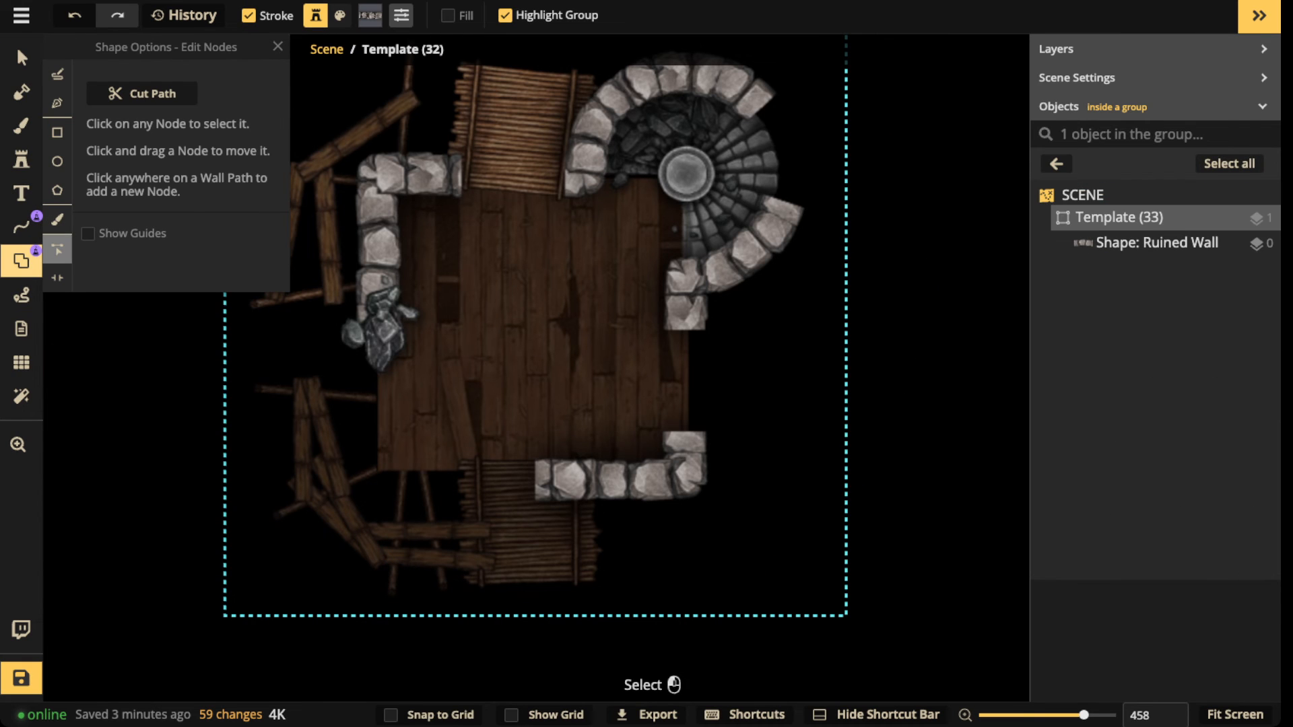
pyautogui.click(57, 278)
pyautogui.click(378, 472)
pyautogui.click(378, 479)
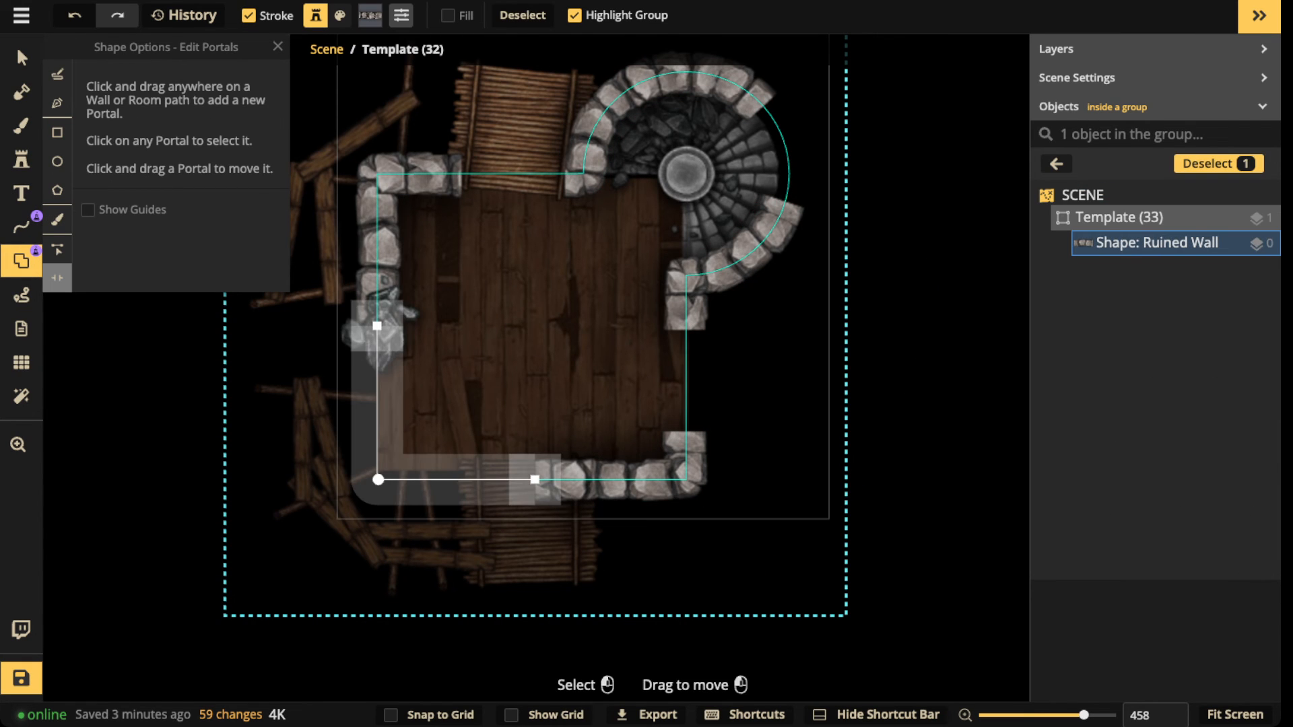
pyautogui.moveTo(535, 479); pyautogui.dragTo(454, 479)
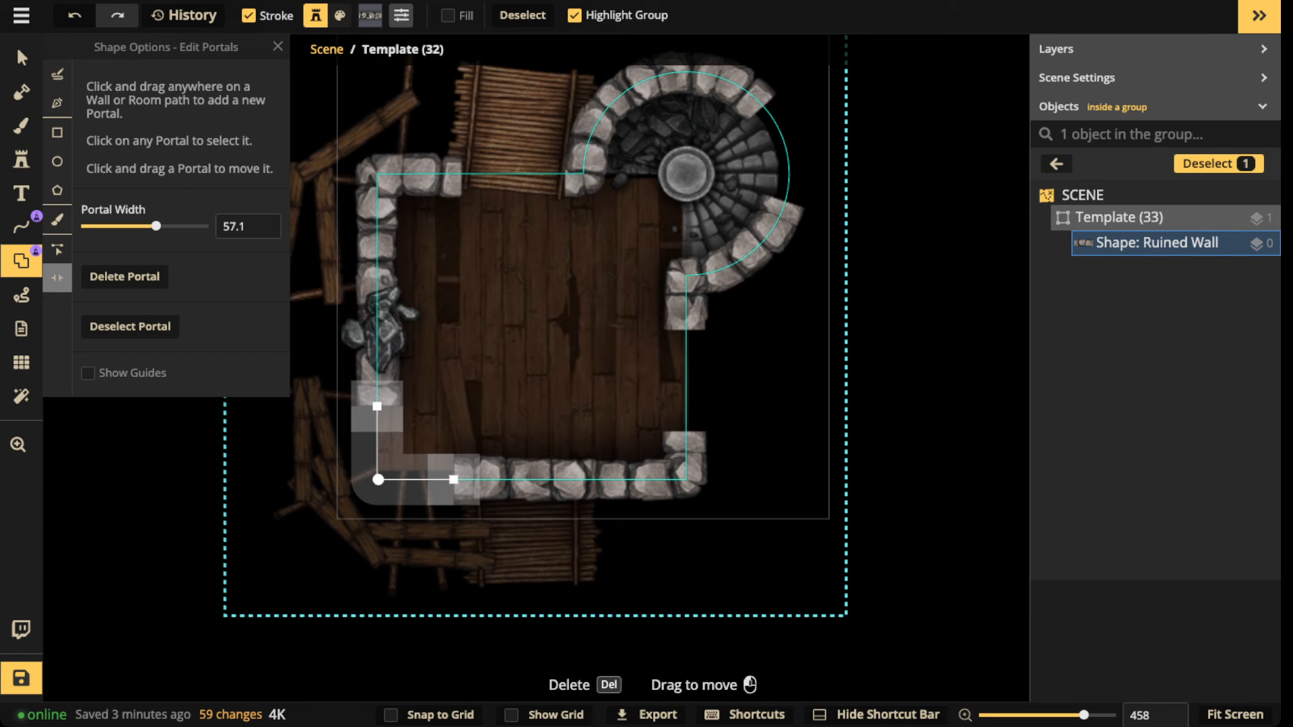
pyautogui.press('Escape')
pyautogui.scroll(-5, 494, 308)
pyautogui.click(414, 316)
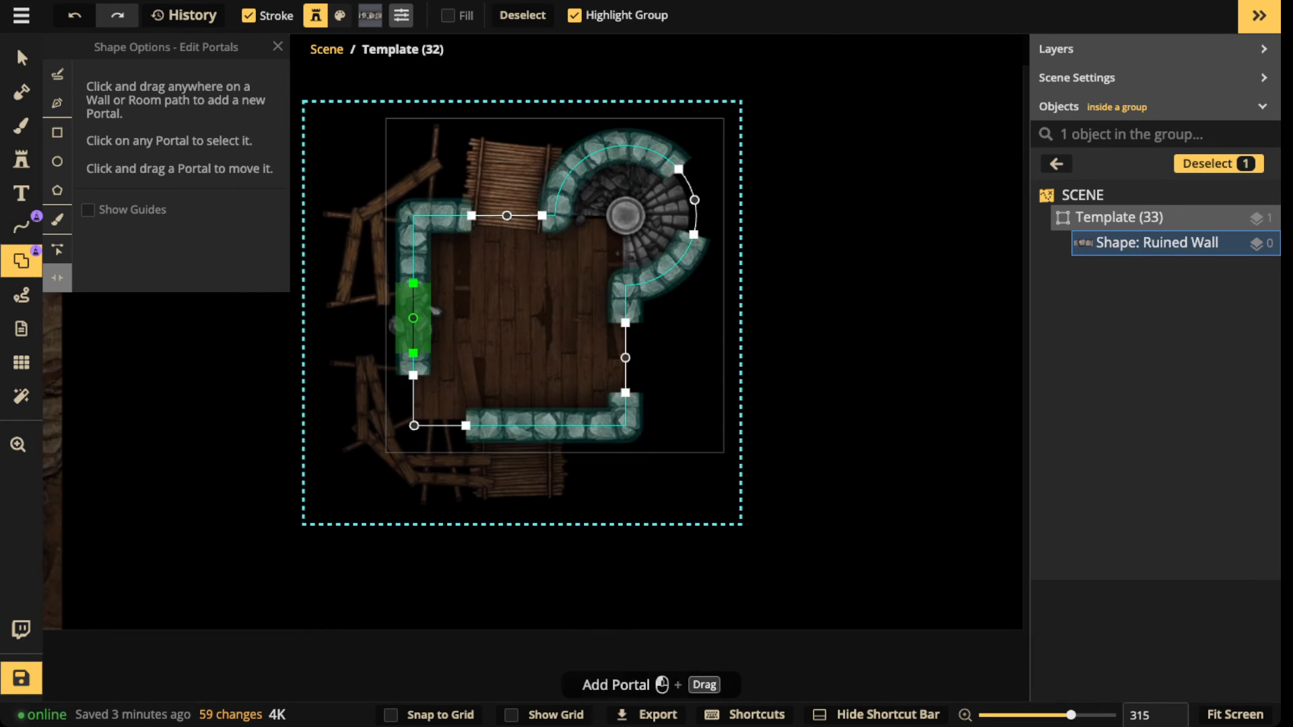
# Step: Move the west wall rubble south onto the broken end of the extended wall
pyautogui.click(22, 58)
pyautogui.scroll(1, 318, 308)
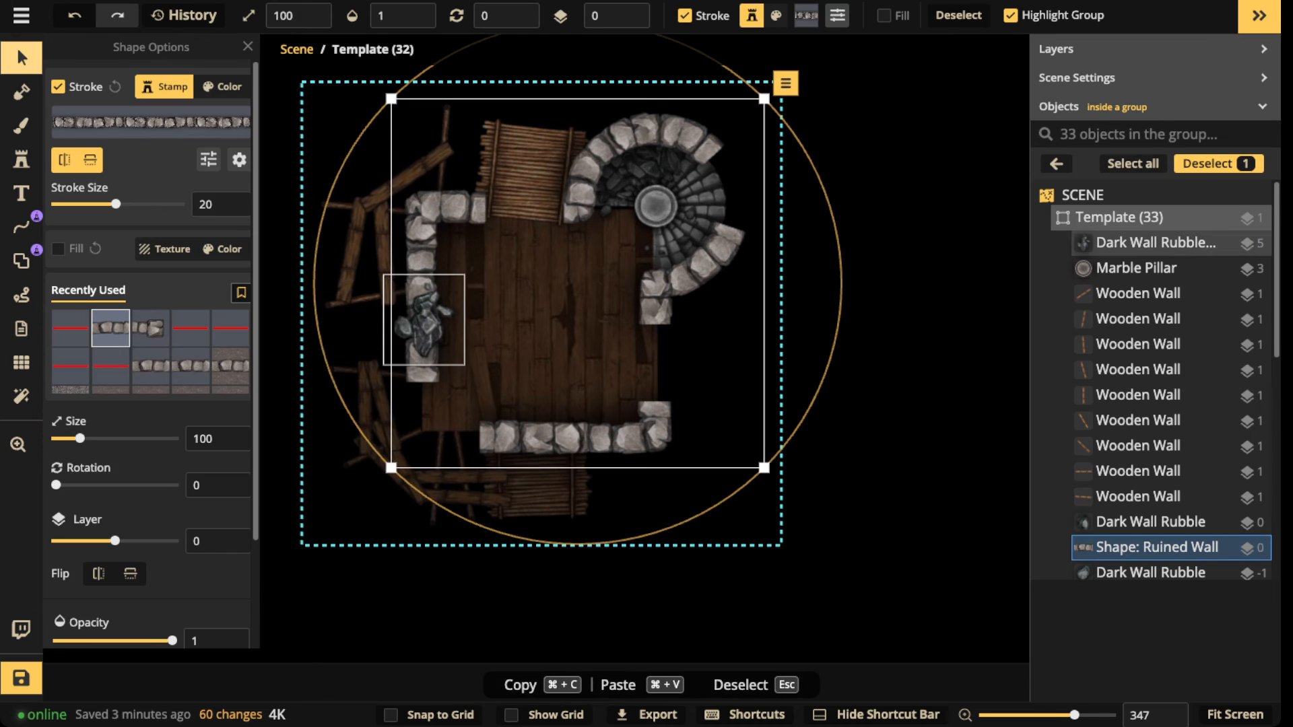
pyautogui.click(424, 321)
pyautogui.scroll(-2, 151, 356)
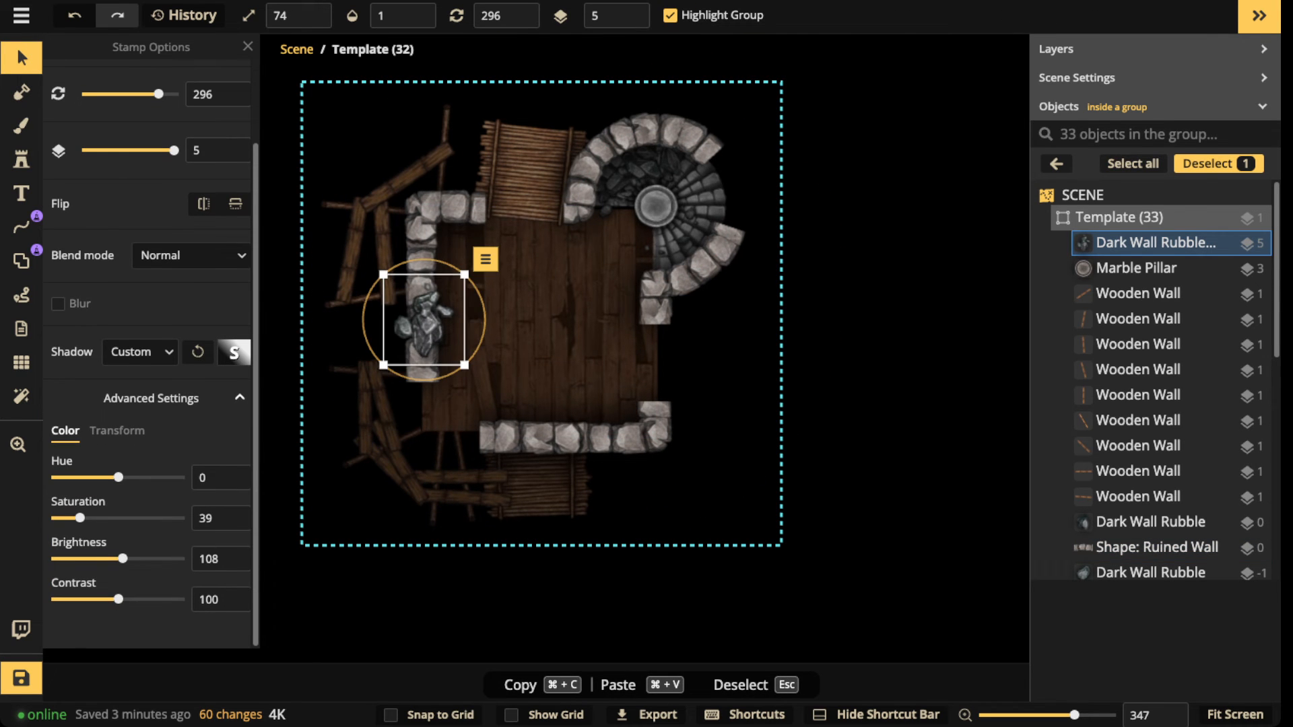
pyautogui.moveTo(424, 321); pyautogui.dragTo(426, 374)
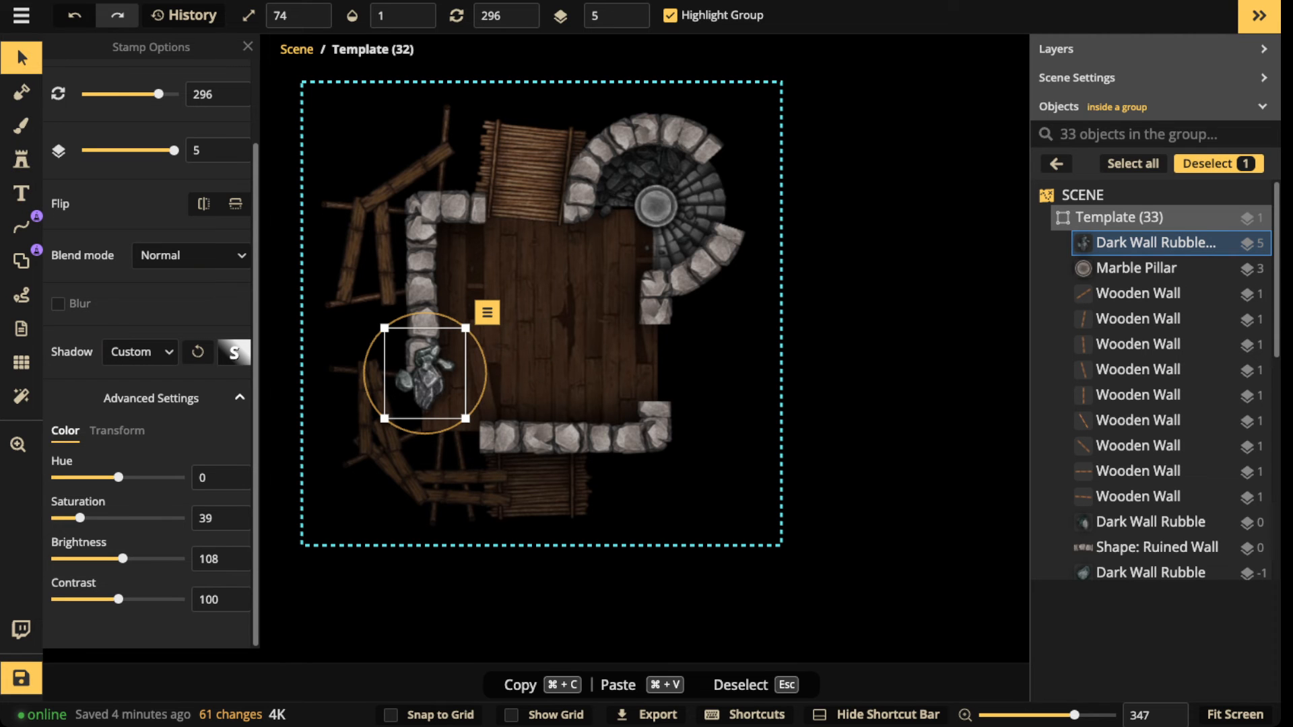
# Step: Place size 74 rubble stamps on layer 5 over the south wall's west end, the broken east wall end and the southeast corner
pyautogui.click(21, 159)
pyautogui.scroll(5, 505, 399)
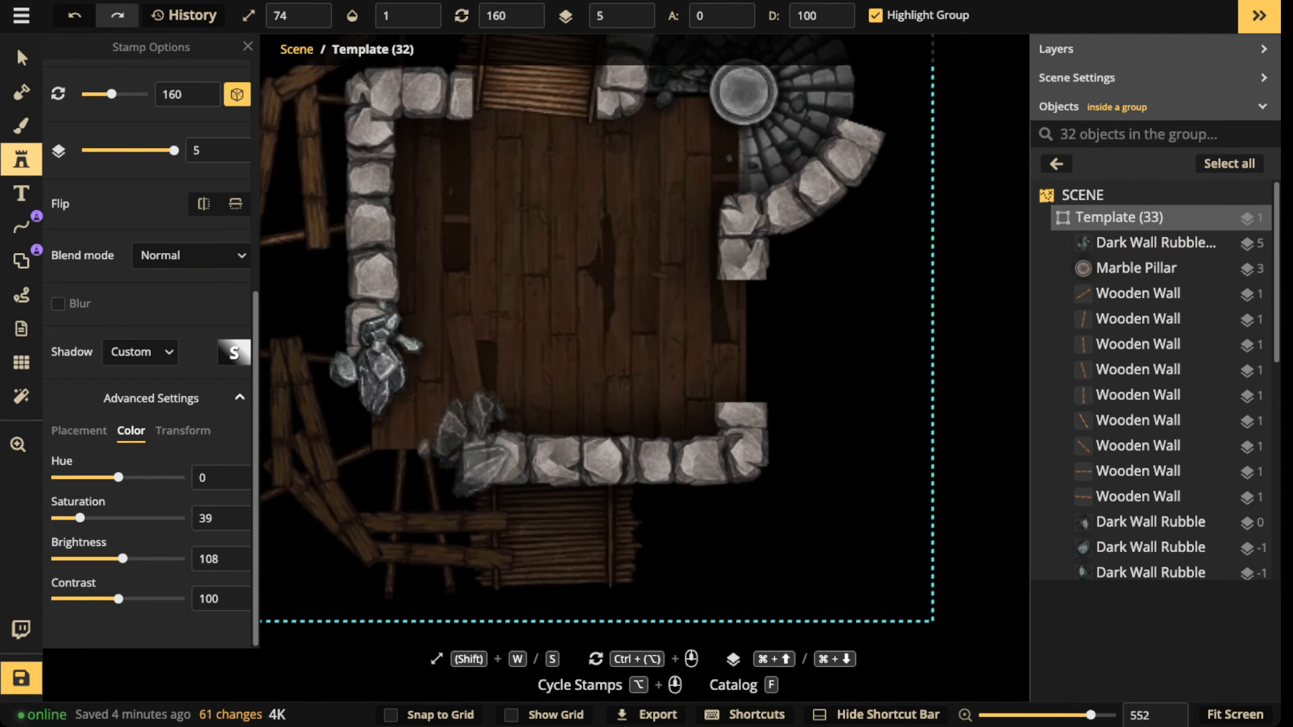
pyautogui.scroll(-8, 470, 450)
pyautogui.click(470, 447)
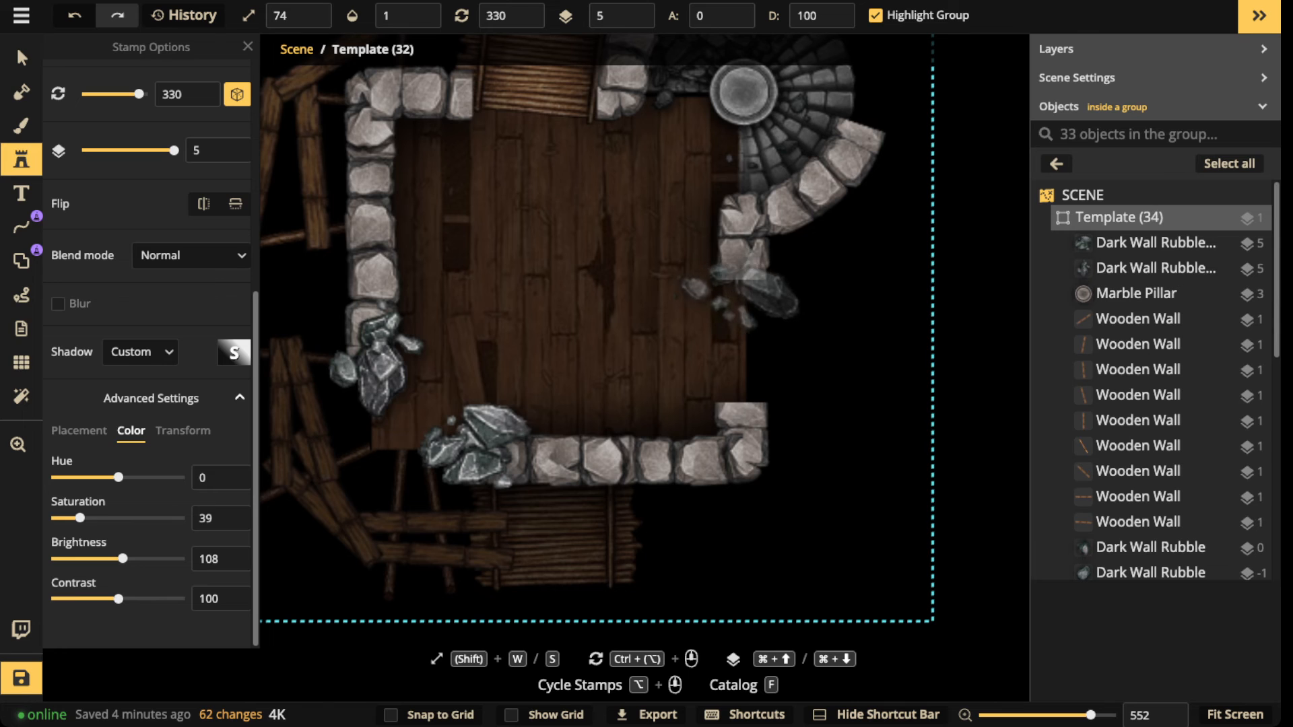
pyautogui.click(752, 293)
pyautogui.scroll(20, 741, 404)
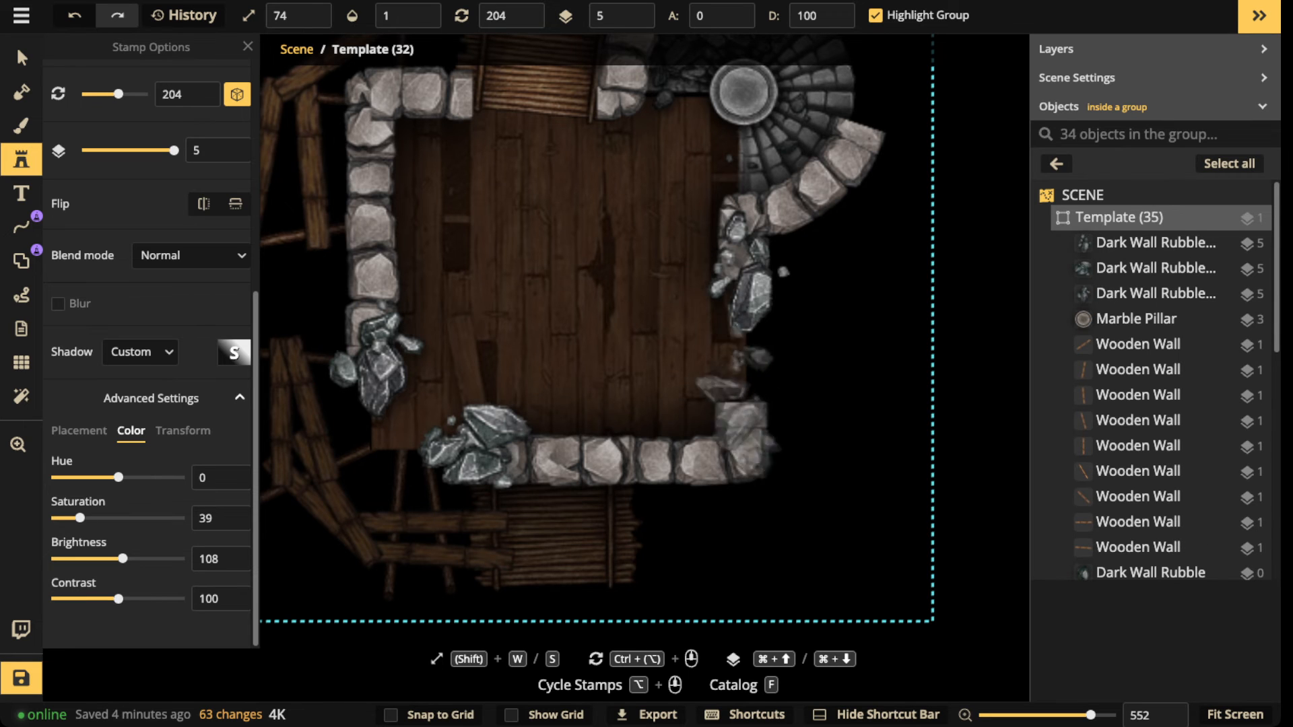
pyautogui.scroll(8, 734, 417)
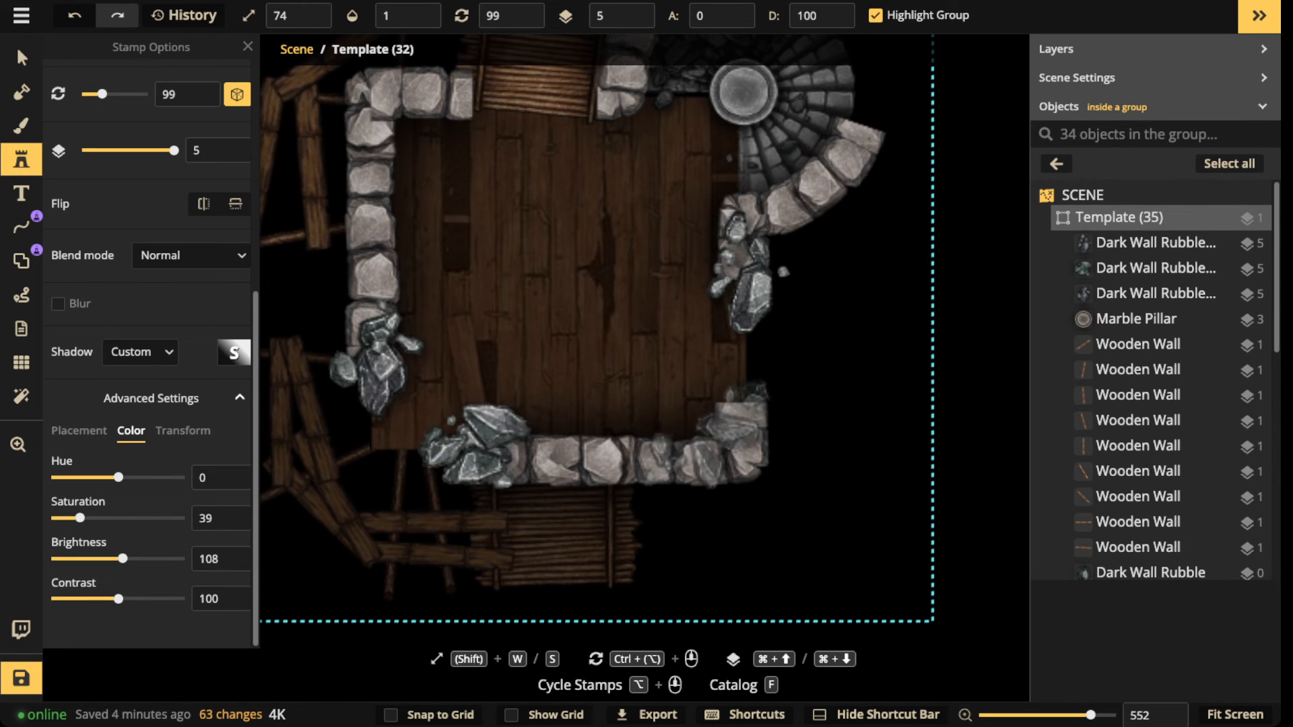
pyautogui.click(707, 435)
pyautogui.scroll(-5, 606, 303)
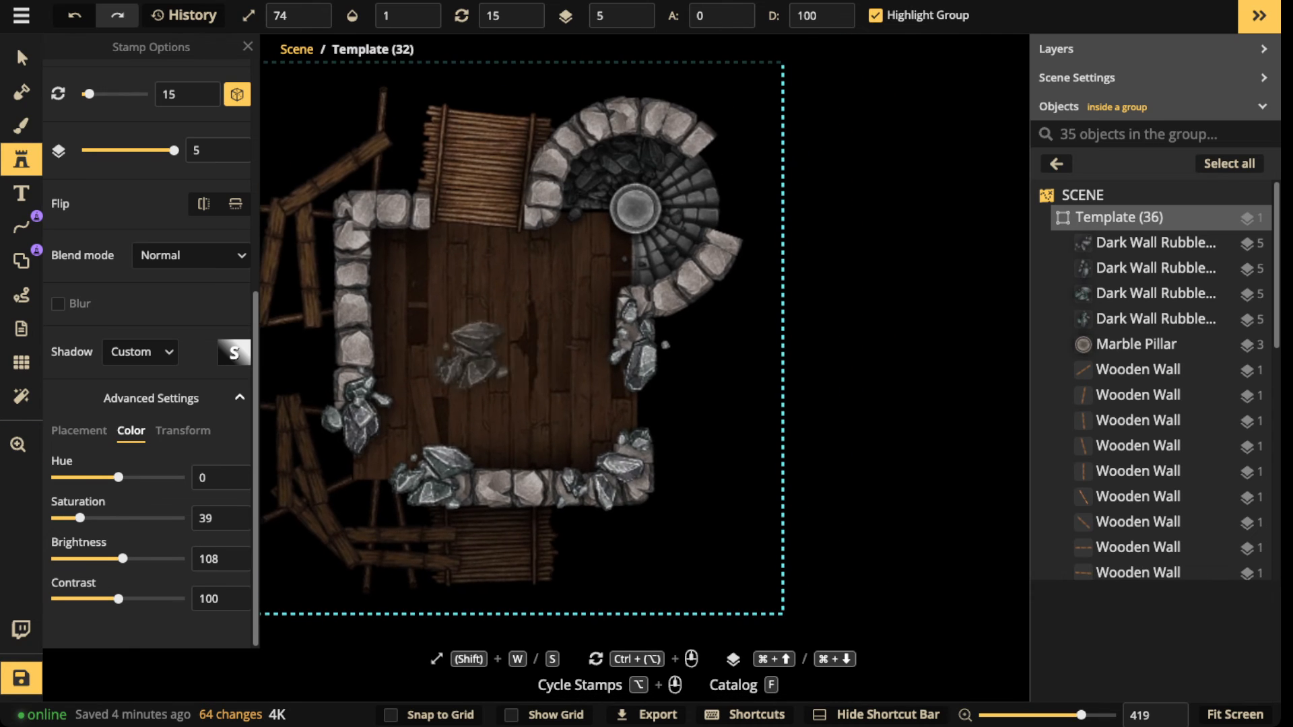
# Step: Choose the darker wall rubble stamp and place four on layer 1, two beside the east wall break and two around the southwest corner opening
pyautogui.click(22, 160)
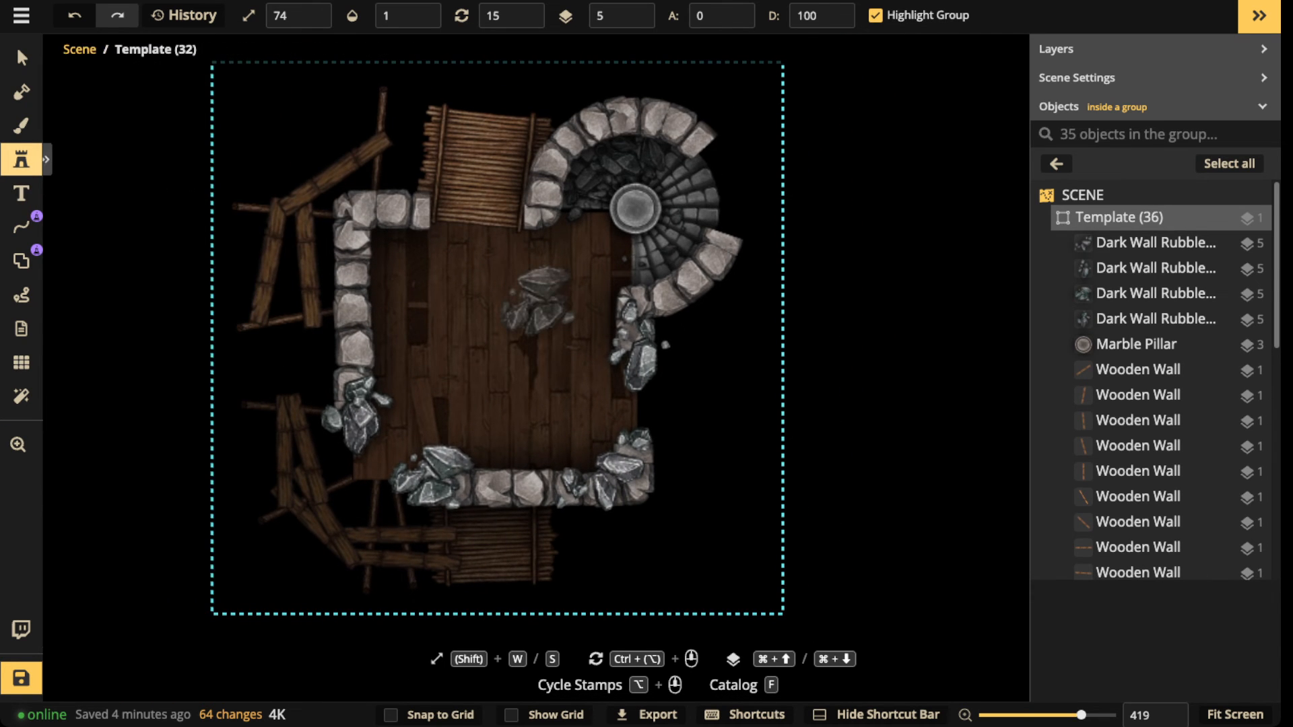
pyautogui.click(22, 160)
pyautogui.scroll(-3, 149, 283)
pyautogui.scroll(3, 150, 282)
pyautogui.click(192, 296)
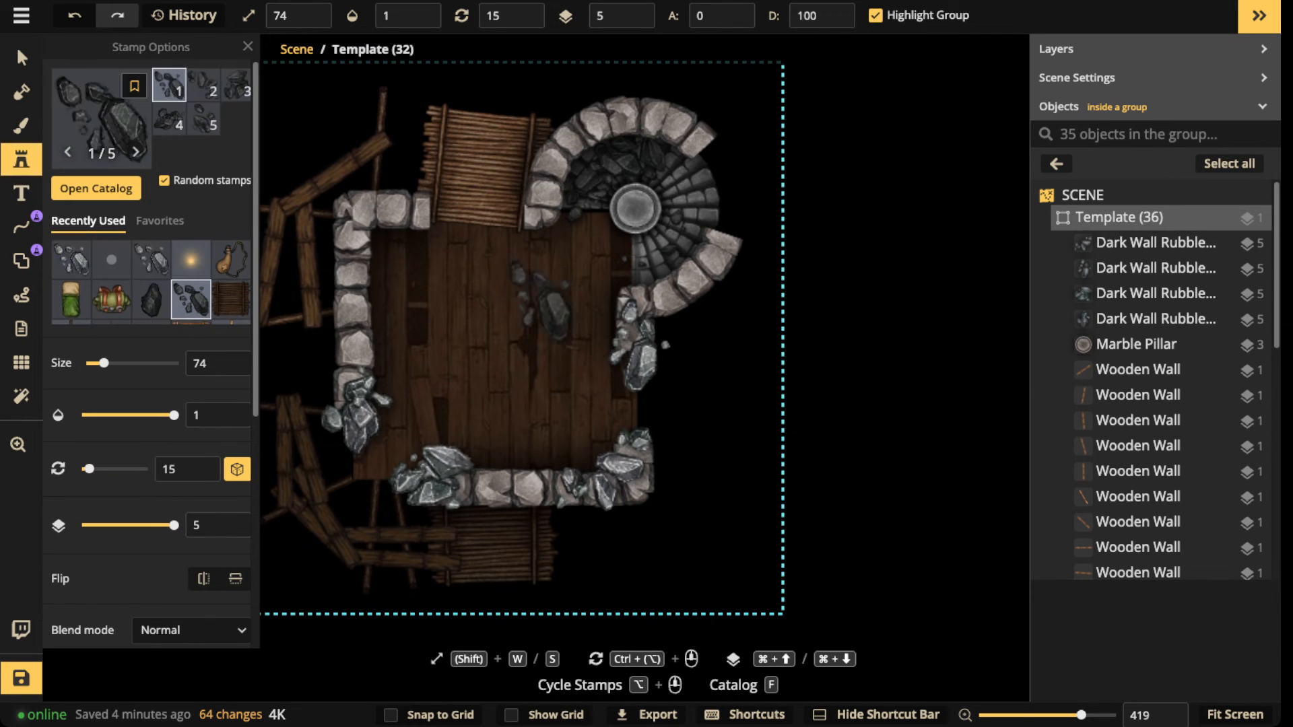
pyautogui.click(648, 16)
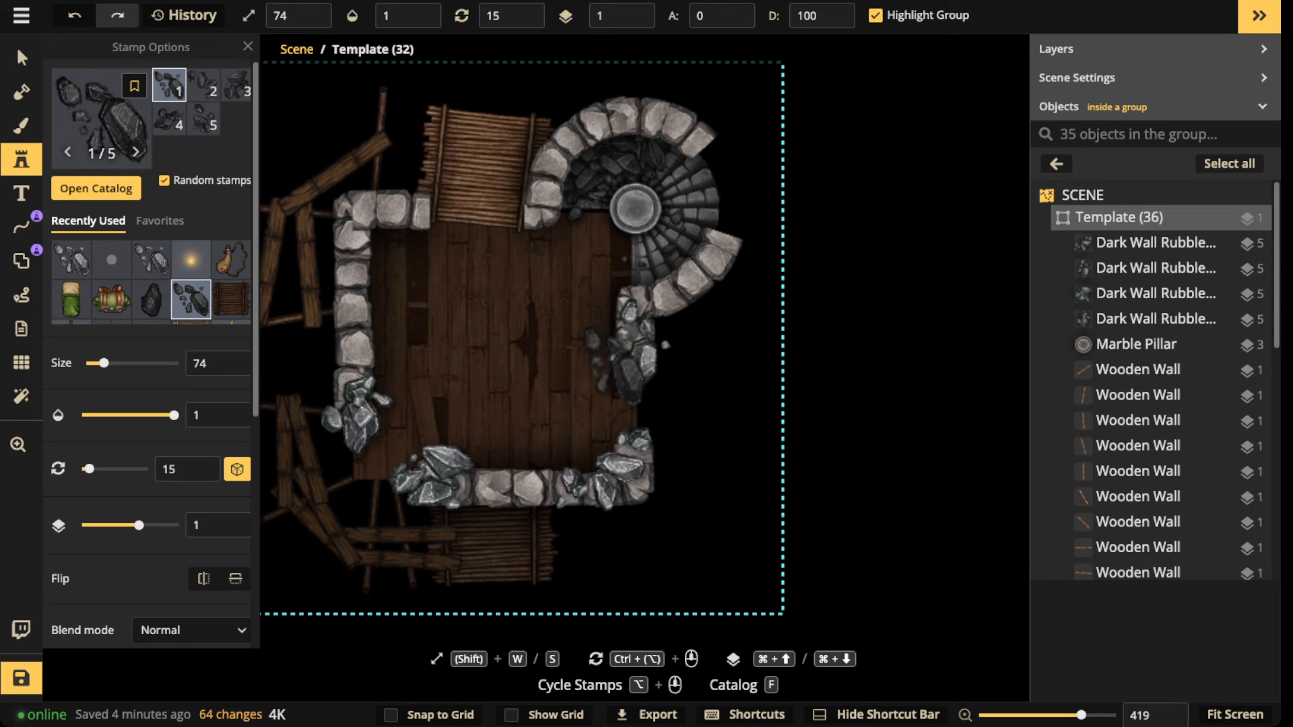
pyautogui.click(622, 350)
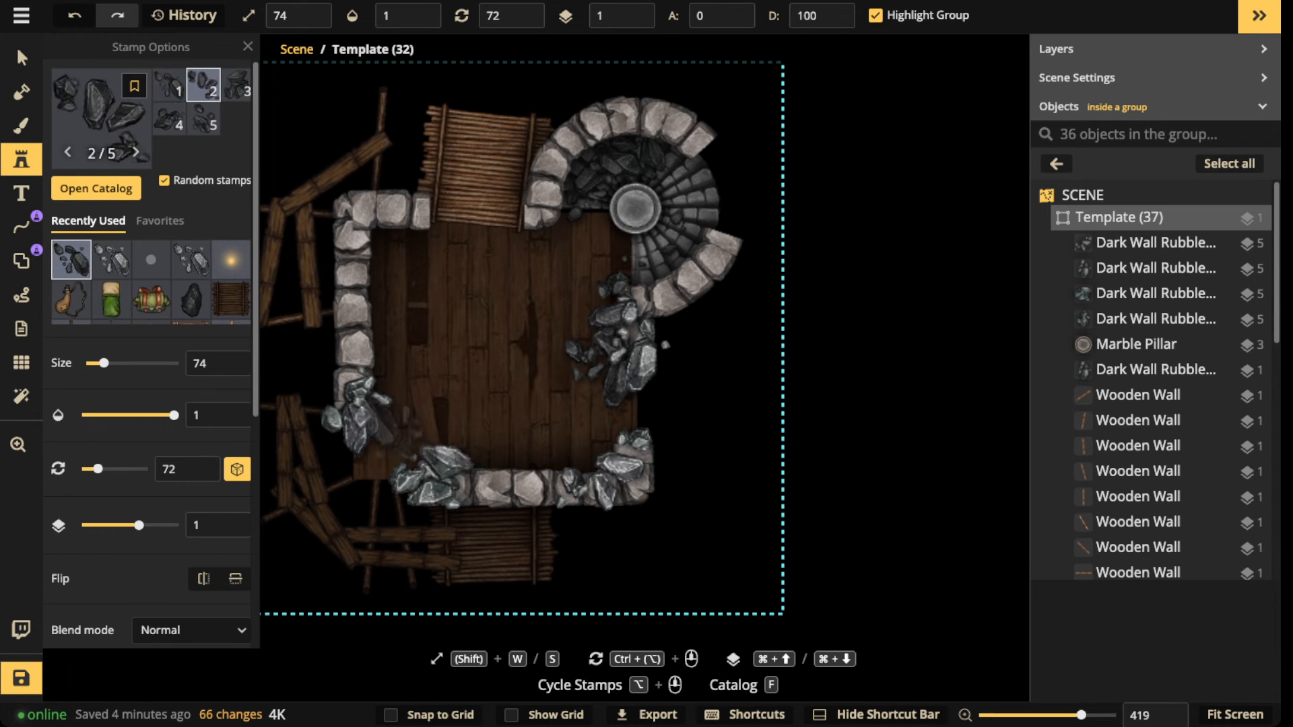
pyautogui.click(603, 317)
pyautogui.click(377, 424)
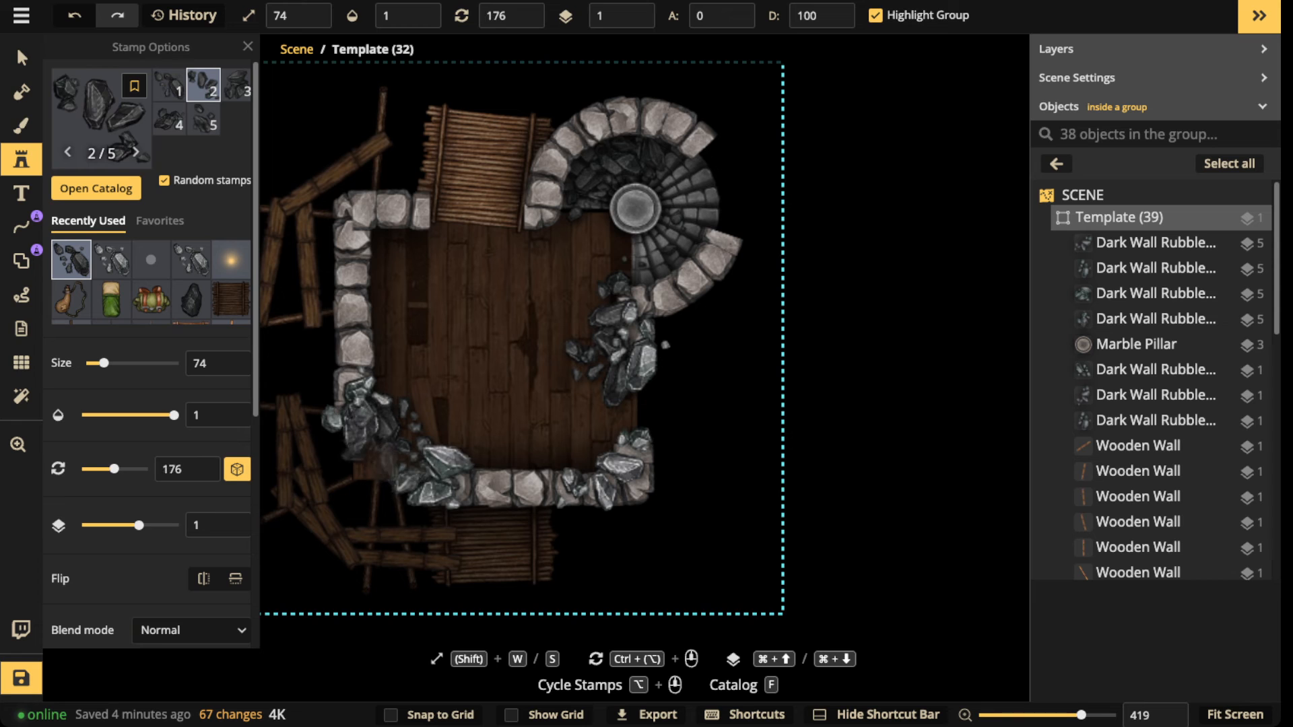
pyautogui.click(364, 377)
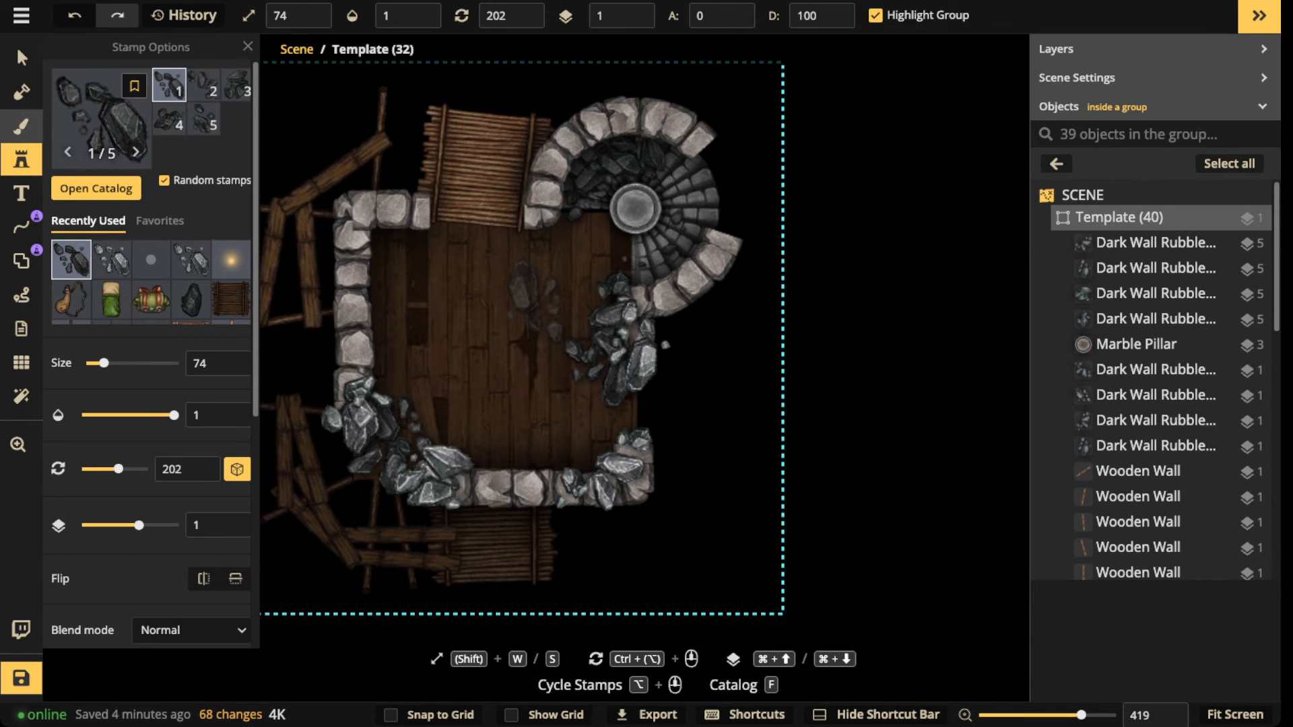
# Step: Browse the brush texture catalog of Fantasy Battlemaps 2.0, first with the "alpha" search and then without a filter
pyautogui.click(21, 125)
pyautogui.click(151, 206)
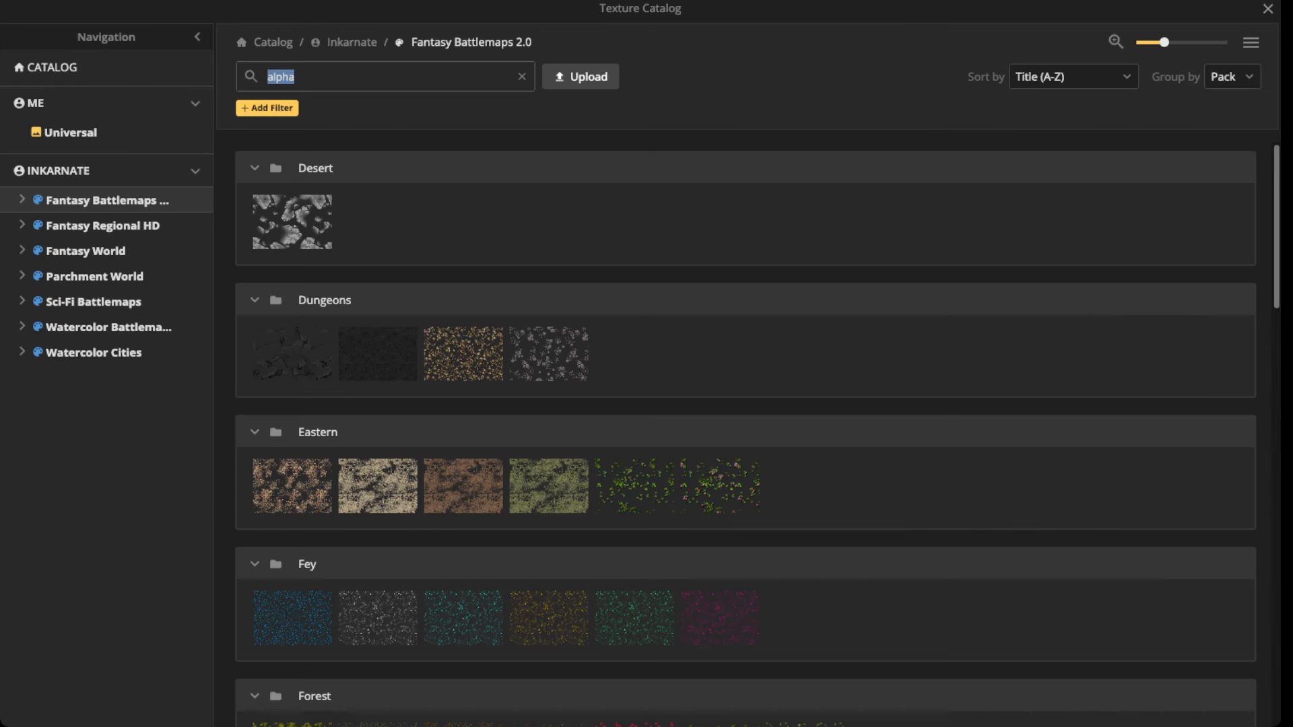
pyautogui.scroll(-8, 745, 435)
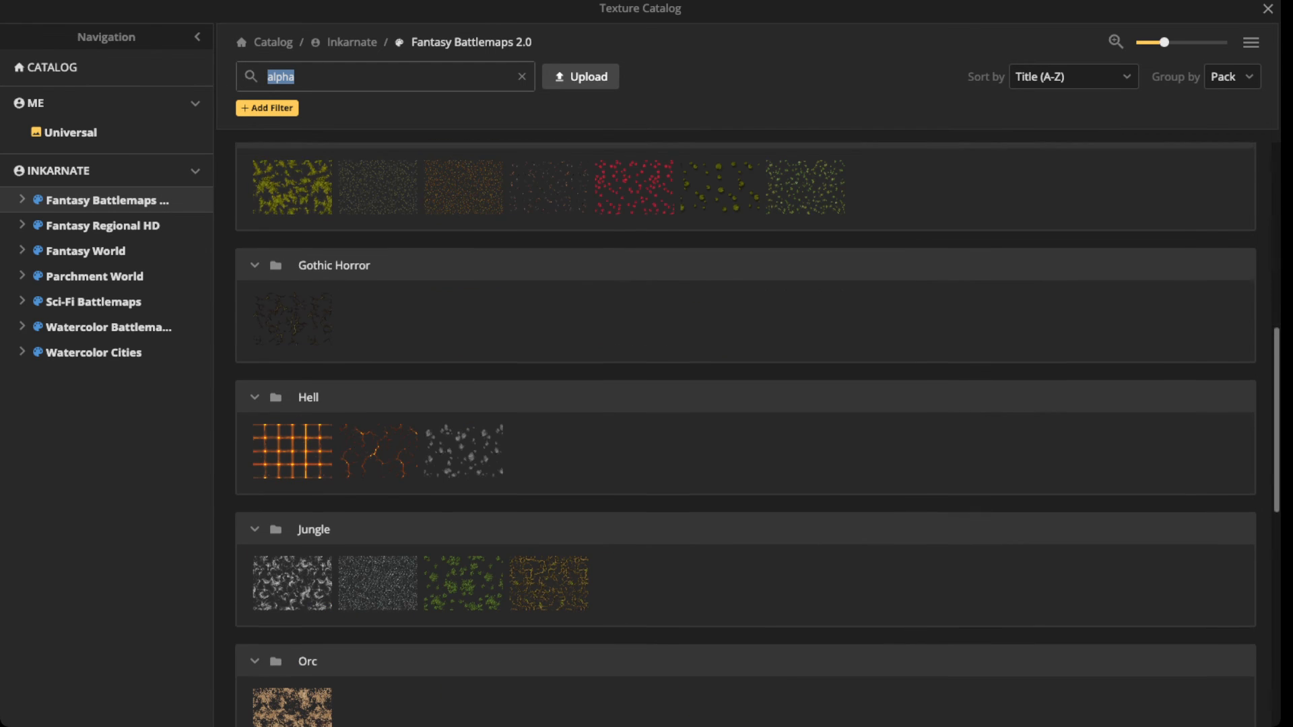
pyautogui.scroll(-6, 745, 434)
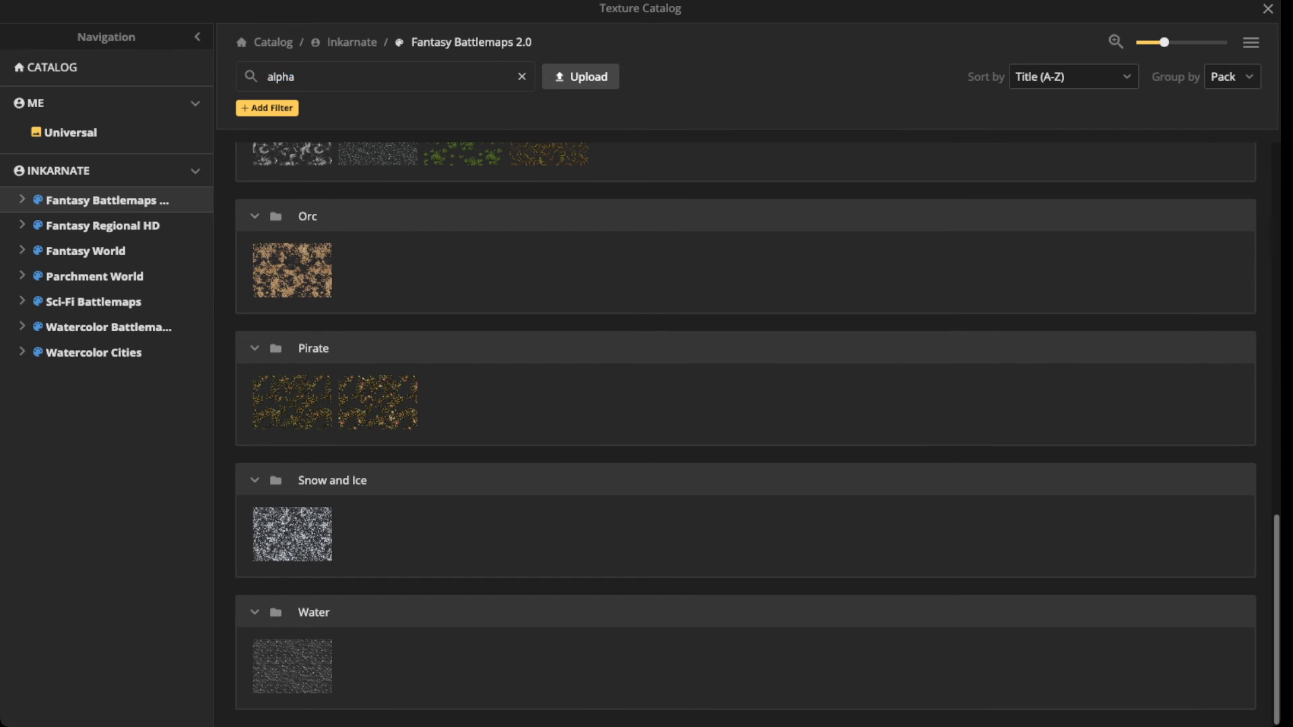
pyautogui.click(522, 76)
pyautogui.scroll(-4, 549, 437)
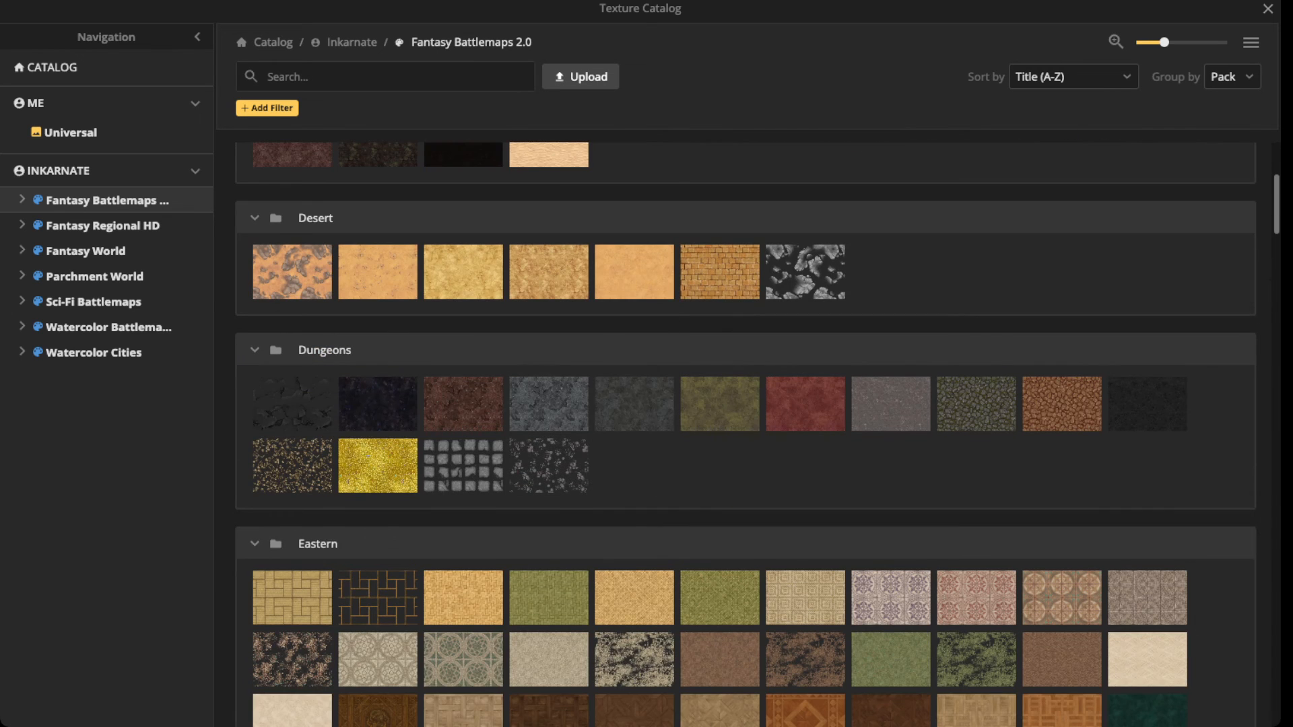
pyautogui.scroll(-2, 549, 404)
pyautogui.scroll(4, 549, 404)
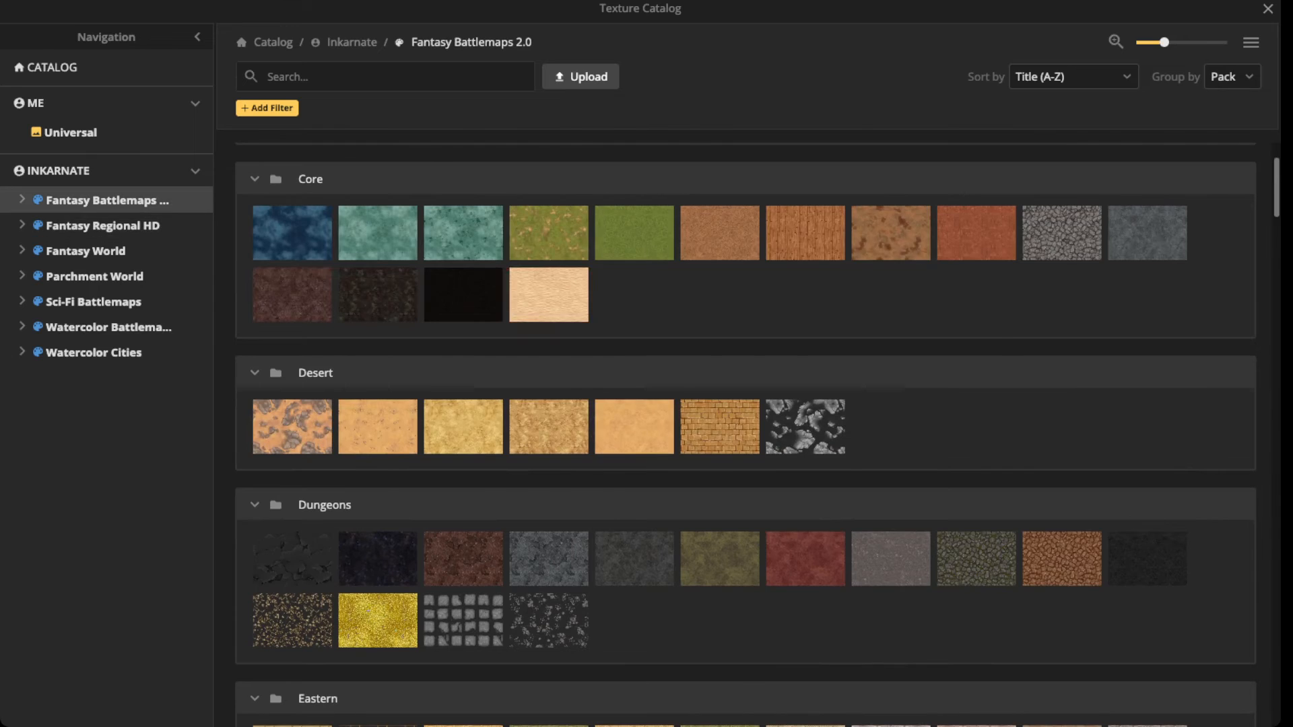
pyautogui.press('Escape')
# Step: Choose the cream flower mosaic floor stamp from the Eastern stamps of Fantasy Battlemaps 2.0
pyautogui.click(22, 159)
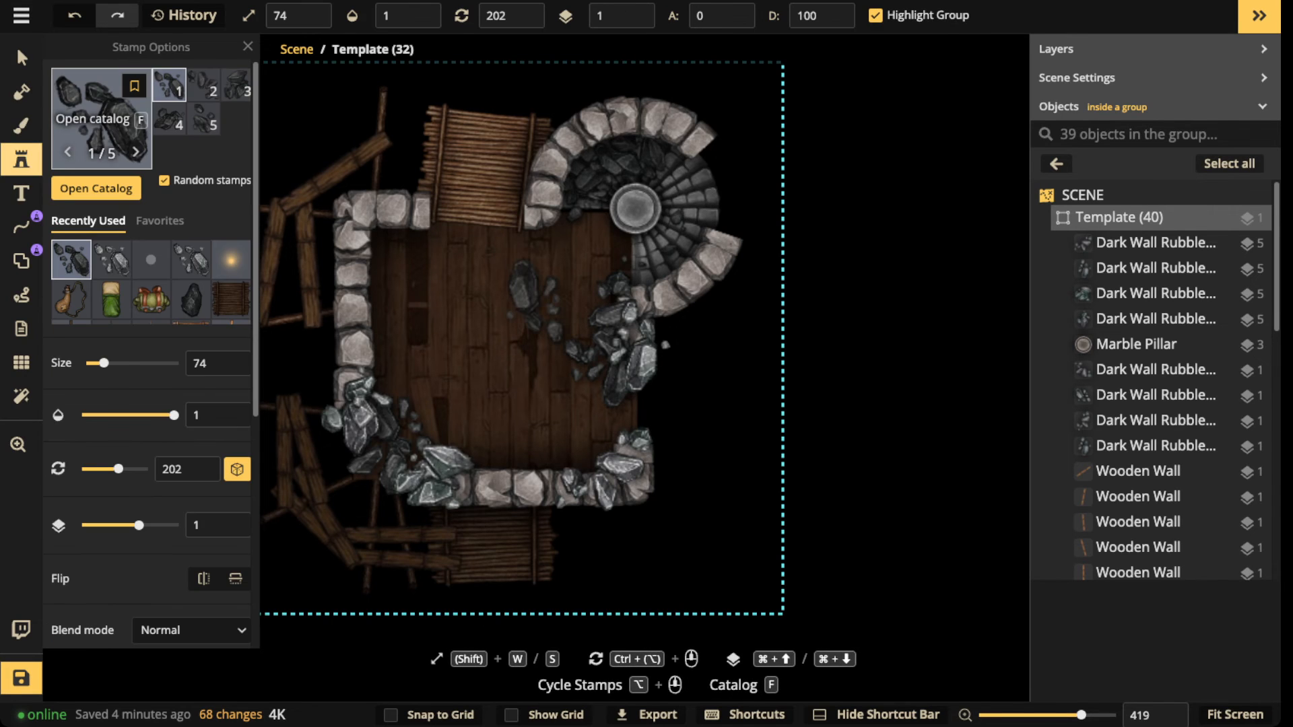
pyautogui.click(103, 122)
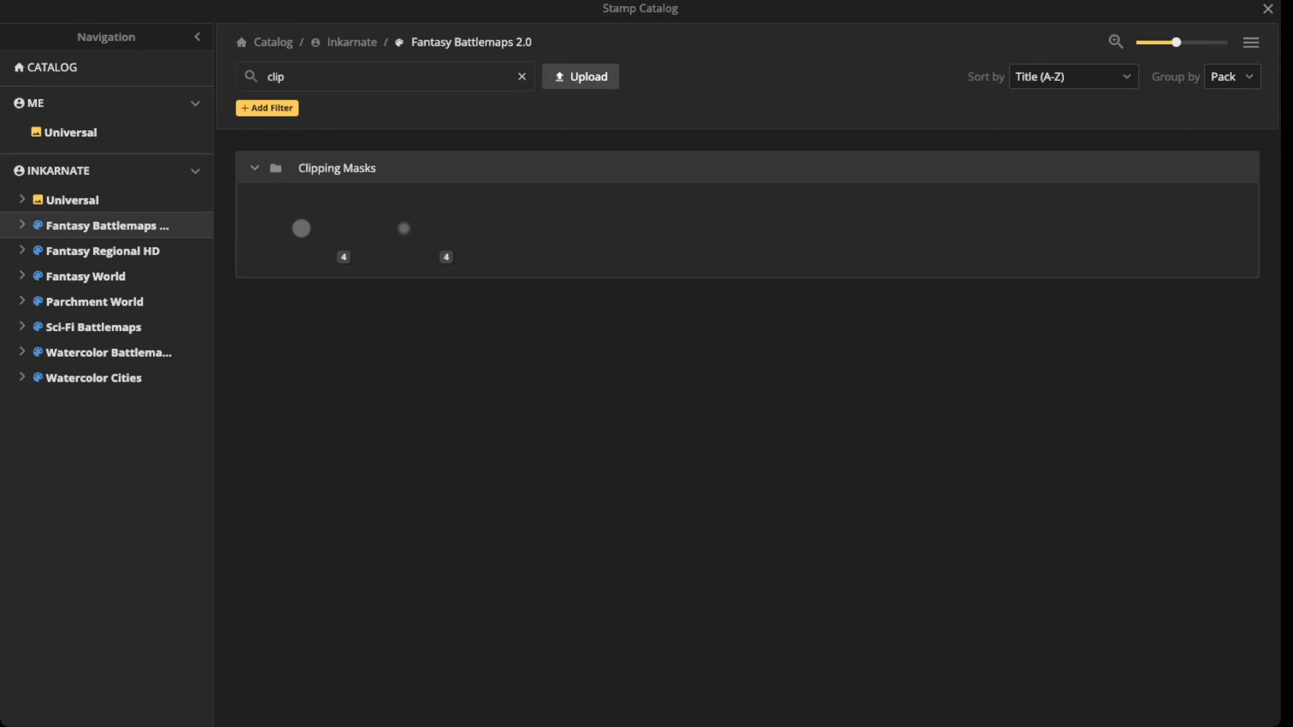
pyautogui.click(522, 77)
pyautogui.click(22, 225)
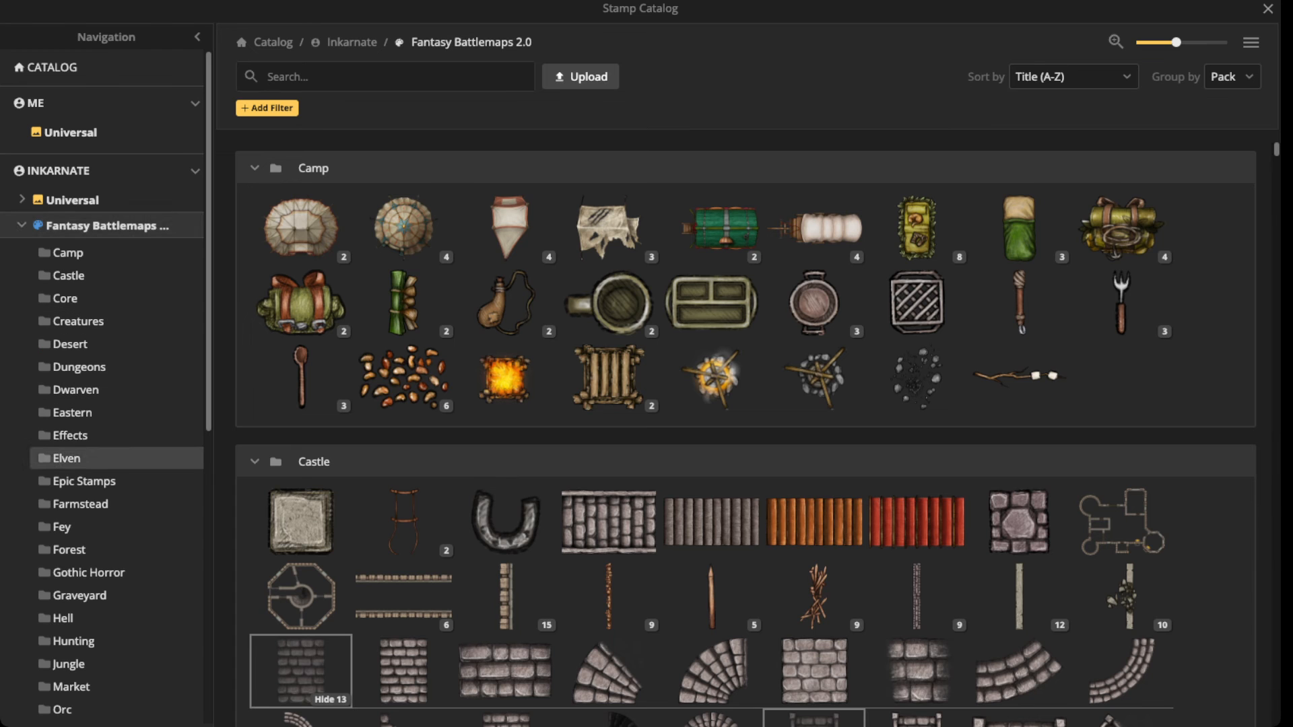
pyautogui.click(72, 412)
pyautogui.scroll(-3, 505, 421)
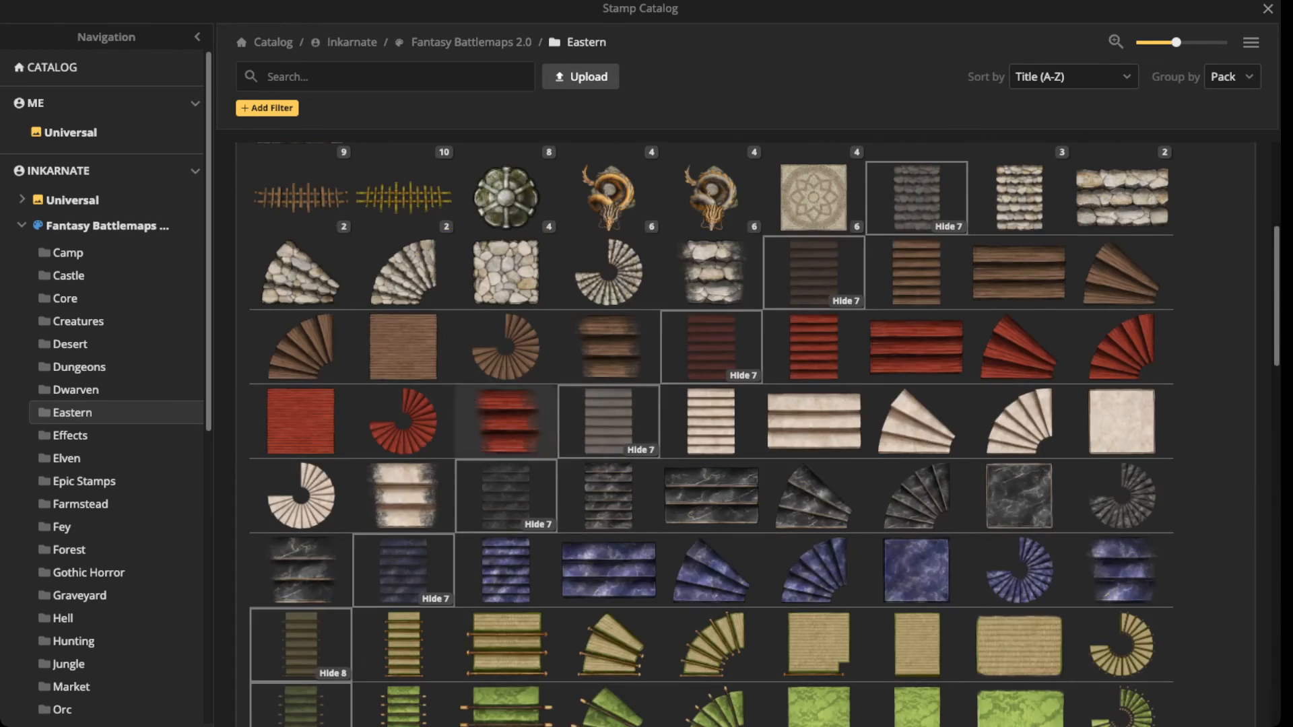
pyautogui.scroll(1, 674, 336)
pyautogui.click(814, 223)
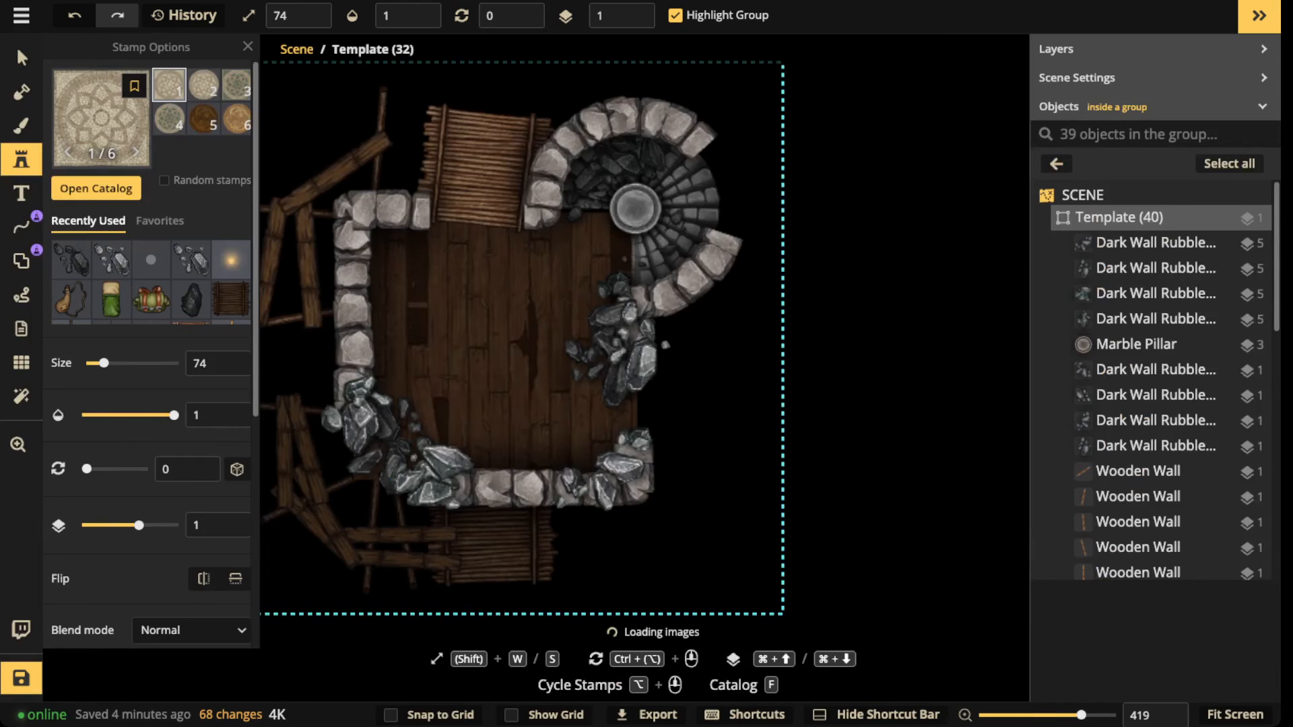
# Step: Place the flower mosaic at size 44 over the tower room's wooden floor and lower it to layer -1
pyautogui.press('s')
pyautogui.press('s')
pyautogui.press('s')
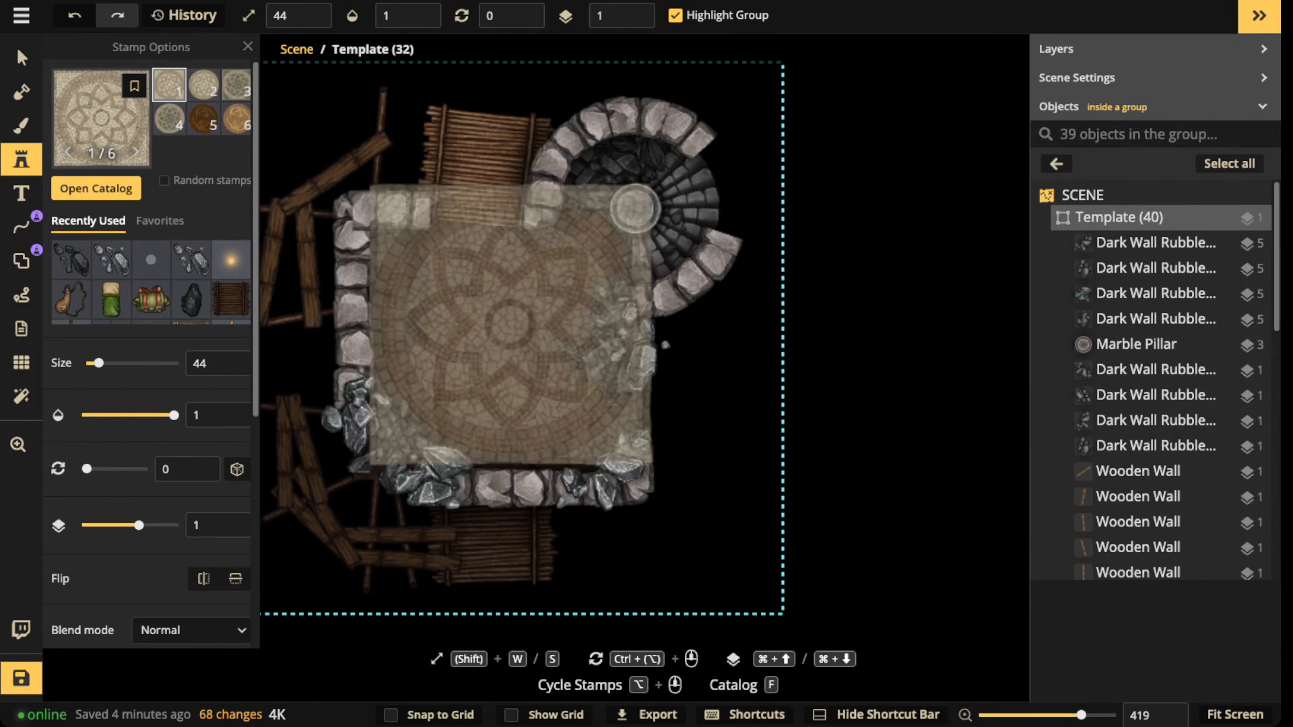
pyautogui.click(498, 352)
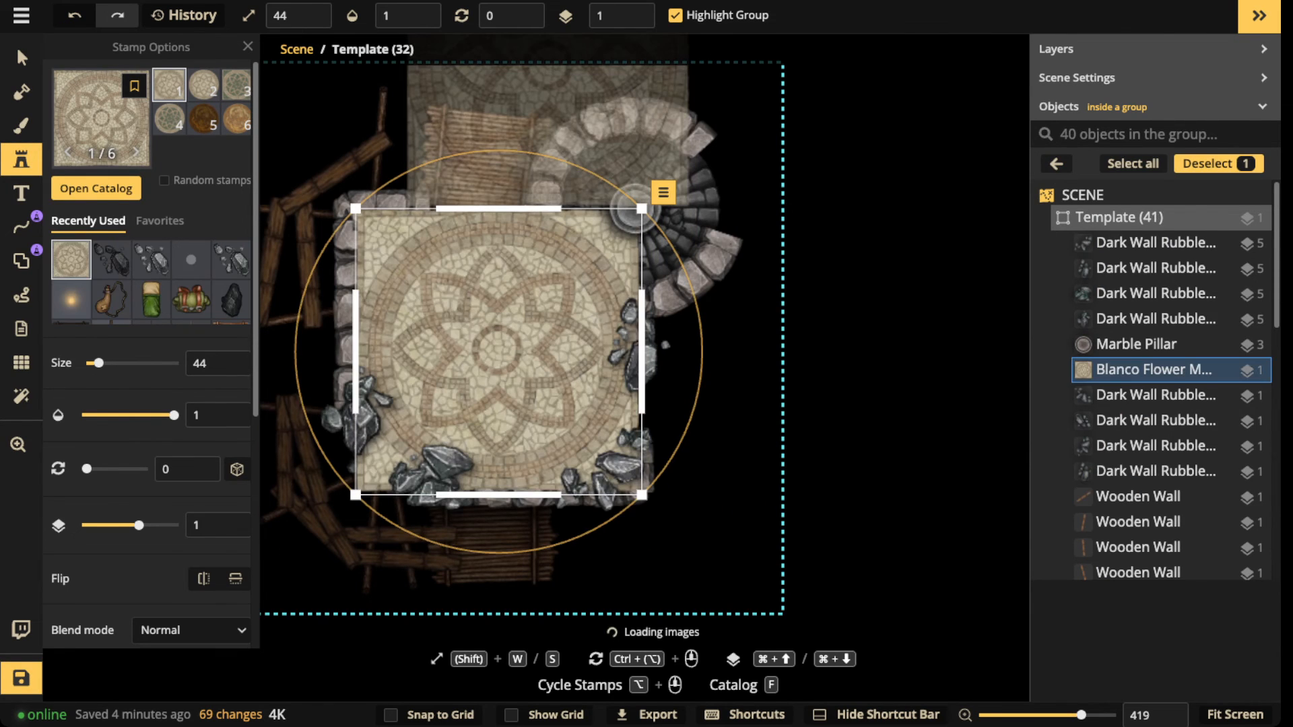
pyautogui.press('super+Down')
pyautogui.press('super+Down')
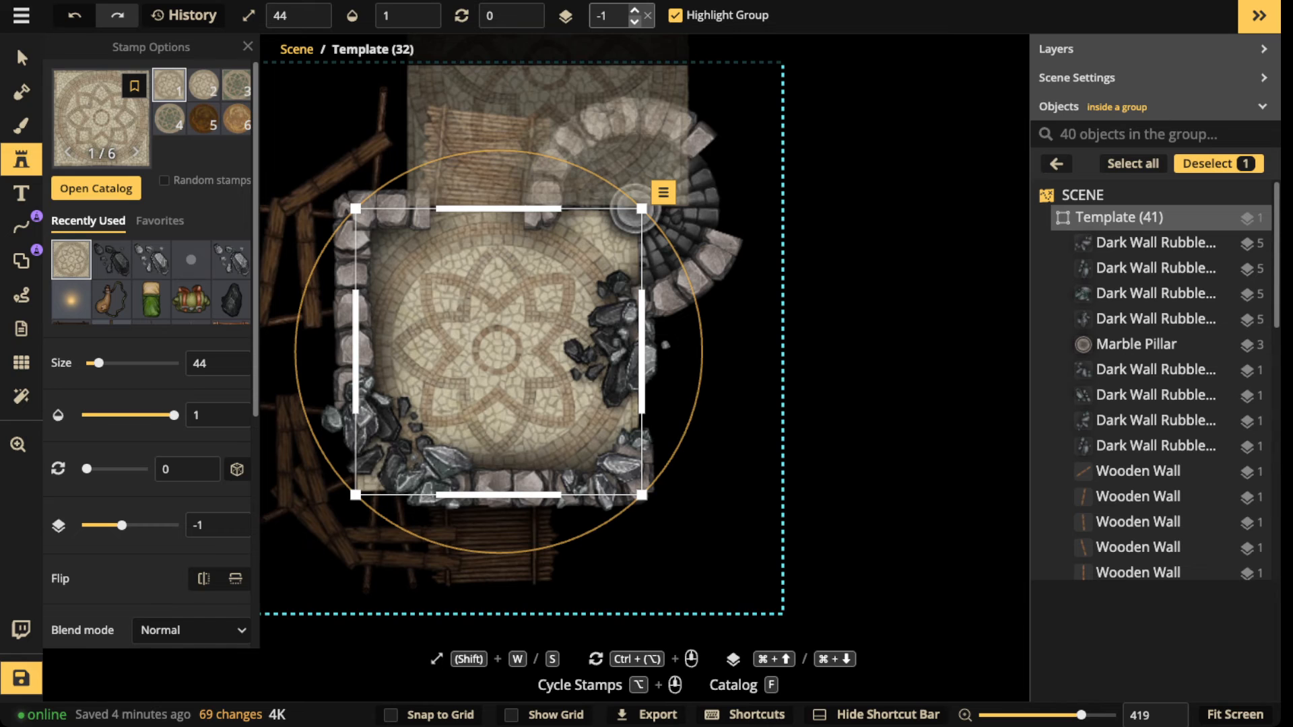
# Step: Set the floor mosaic's saturation to 0 and brightness to 28, and lower it to layer -2
pyautogui.click(22, 58)
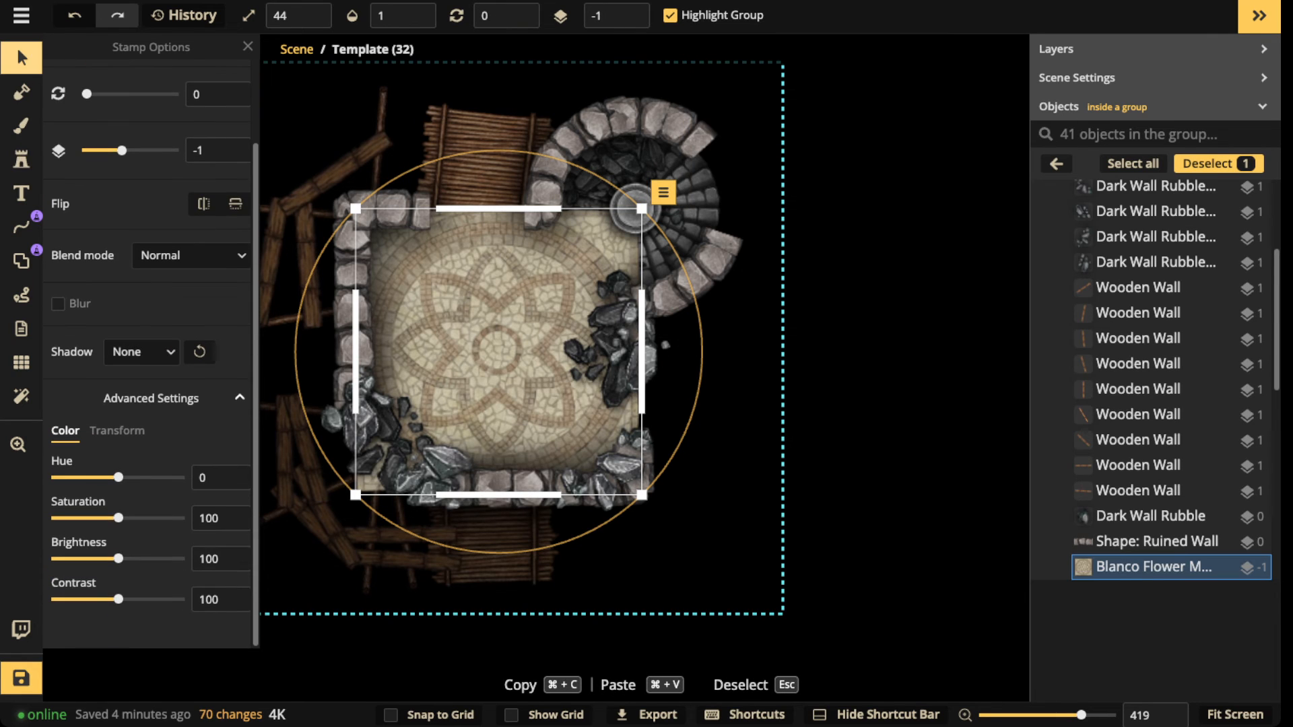
pyautogui.moveTo(119, 559); pyautogui.dragTo(78, 559)
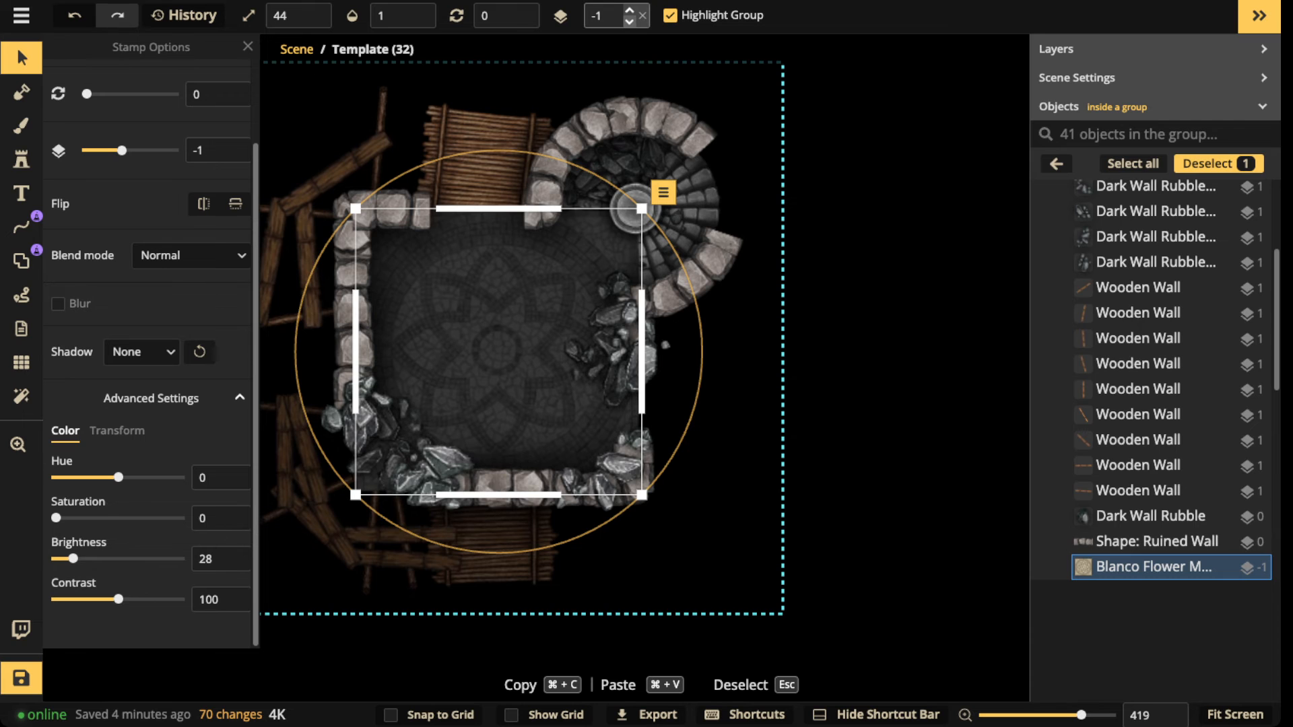
pyautogui.click(629, 20)
pyautogui.scroll(-2, 539, 460)
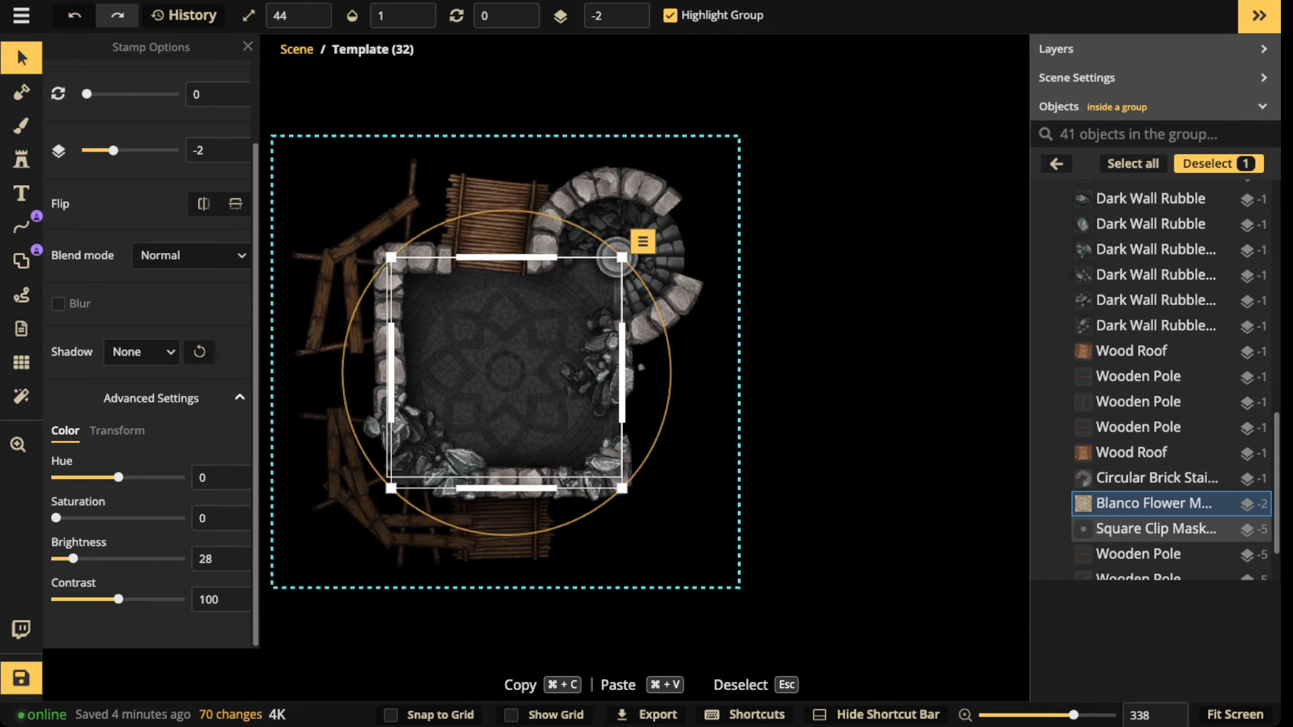
pyautogui.press('Escape')
pyautogui.scroll(-2, 441, 368)
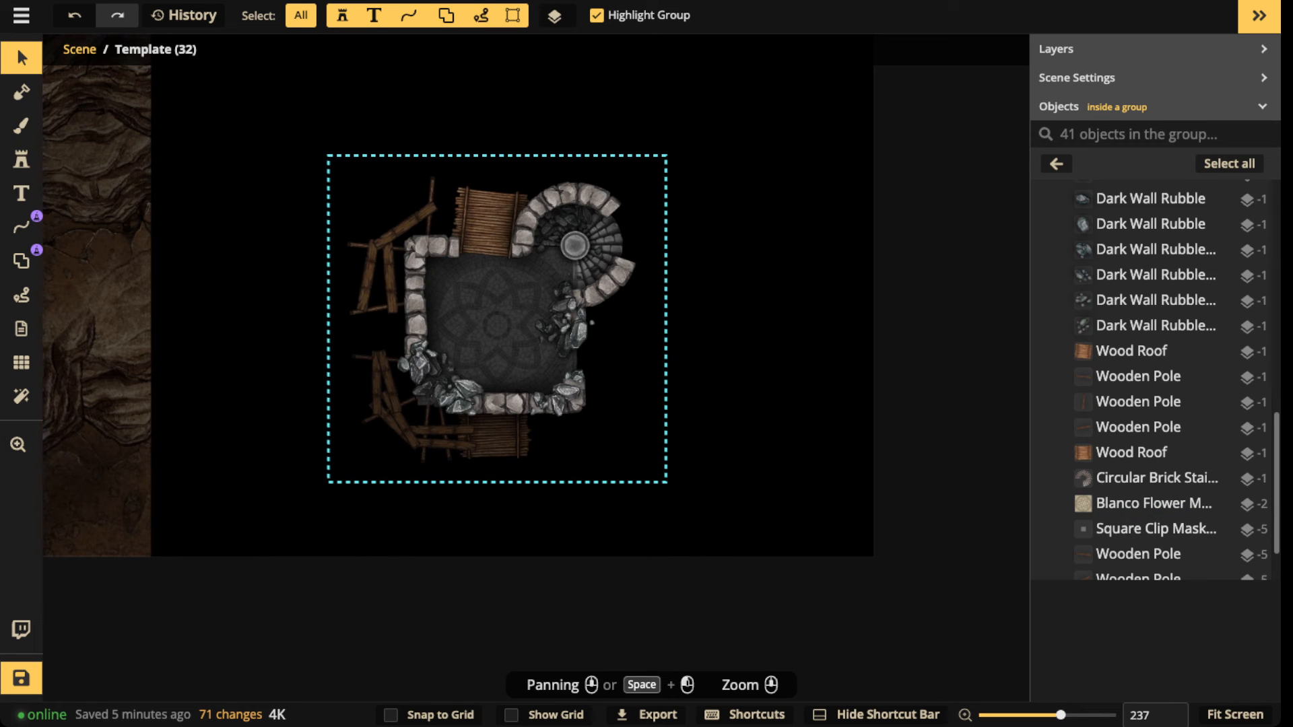
pyautogui.scroll(2, 559, 263)
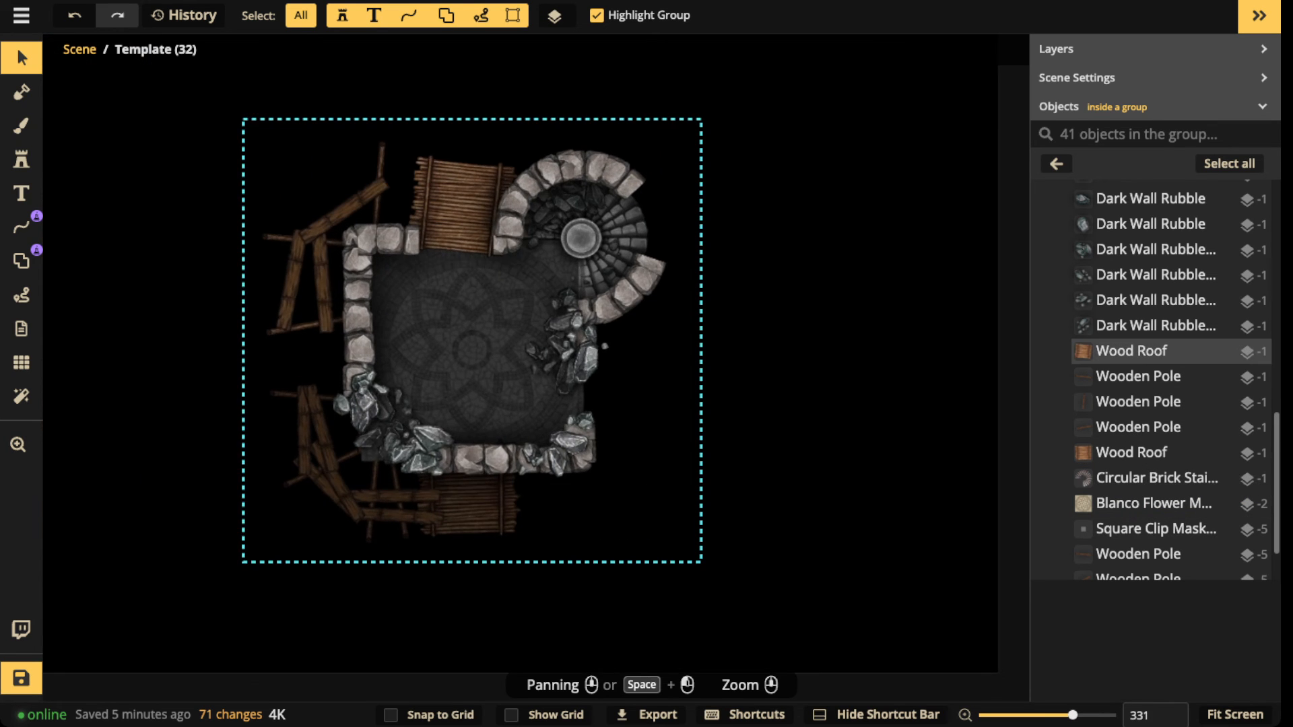
pyautogui.click(463, 214)
pyautogui.scroll(2, 478, 249)
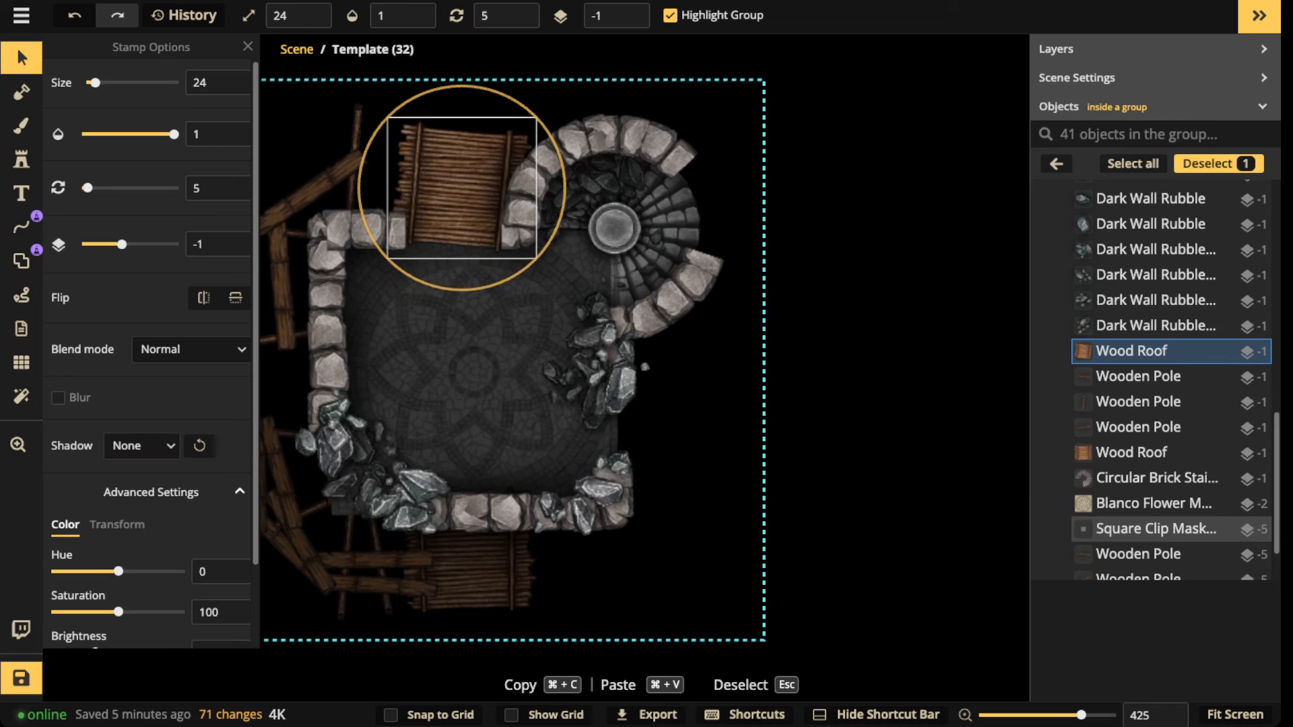
pyautogui.press('Escape')
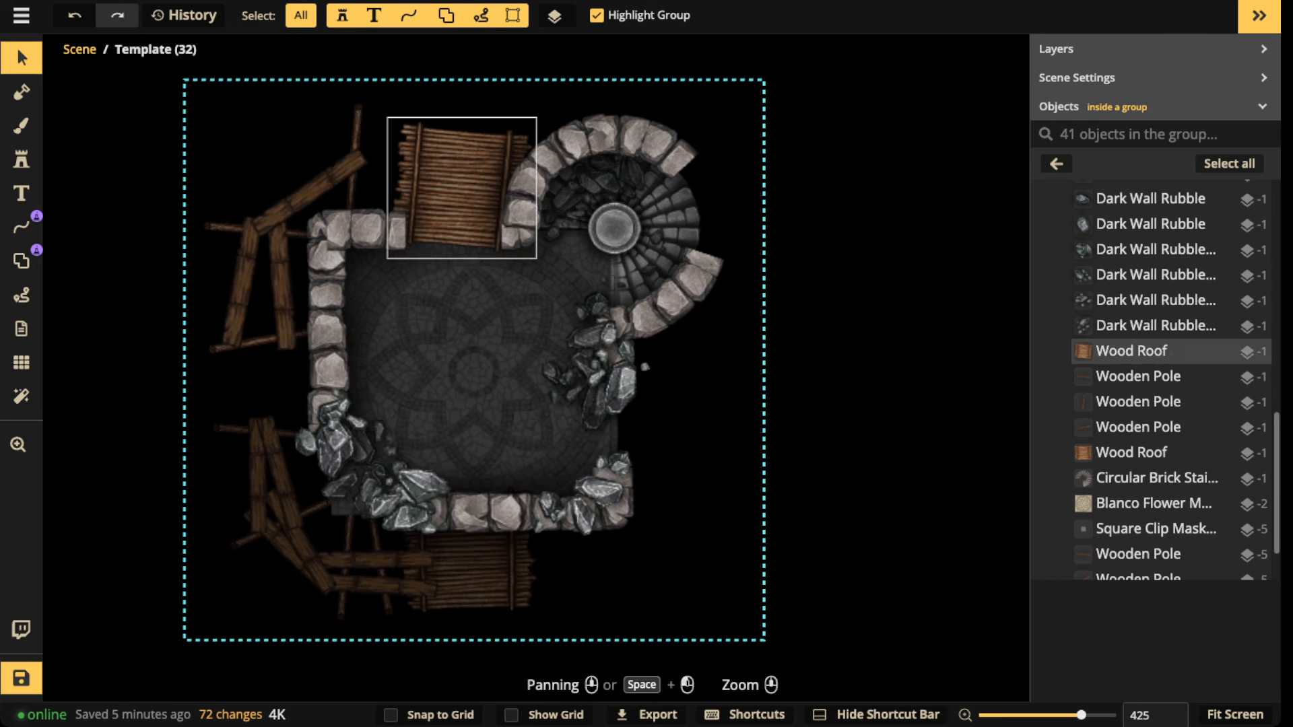
pyautogui.click(1132, 351)
# Step: Place three size 74 dark wall rubble stamps on layer 5 over the stair turret's broken east and northeast wall
pyautogui.scroll(2, 475, 314)
pyautogui.moveTo(599, 303); pyautogui.dragTo(496, 396)
pyautogui.click(508, 433)
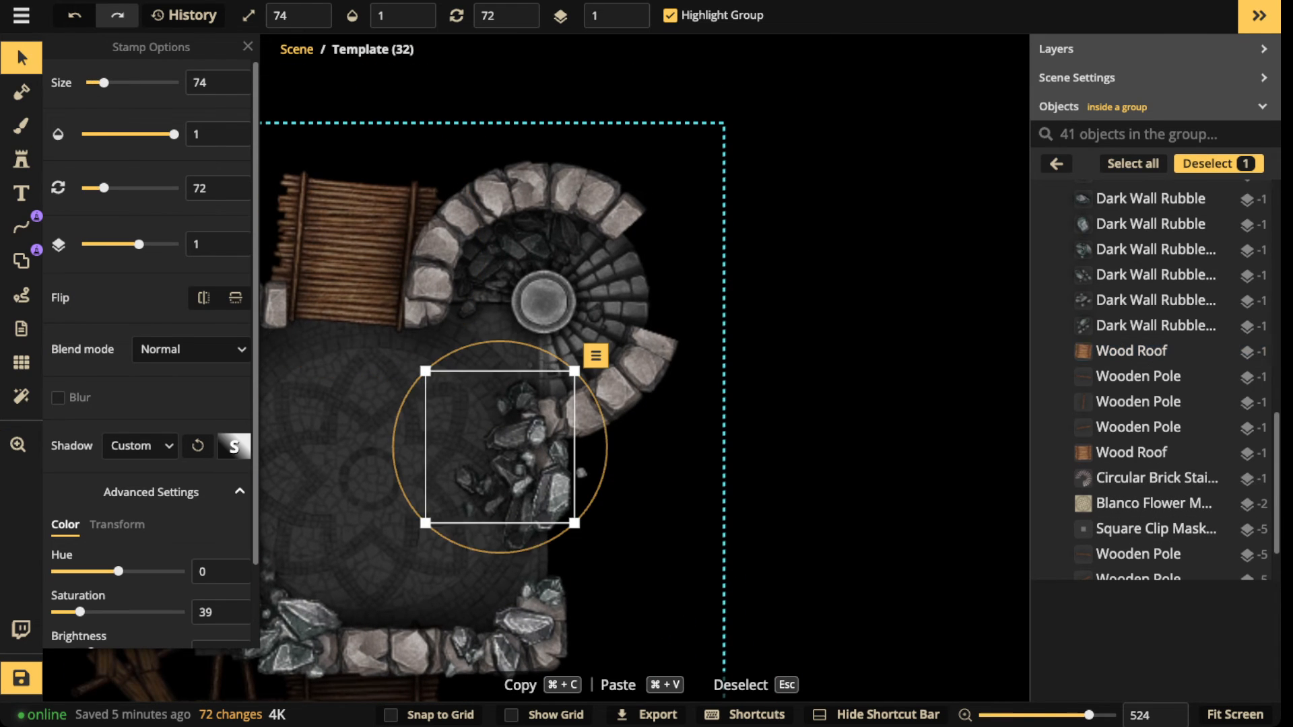
pyautogui.click(546, 488)
pyautogui.click(22, 160)
pyautogui.scroll(4, 633, 323)
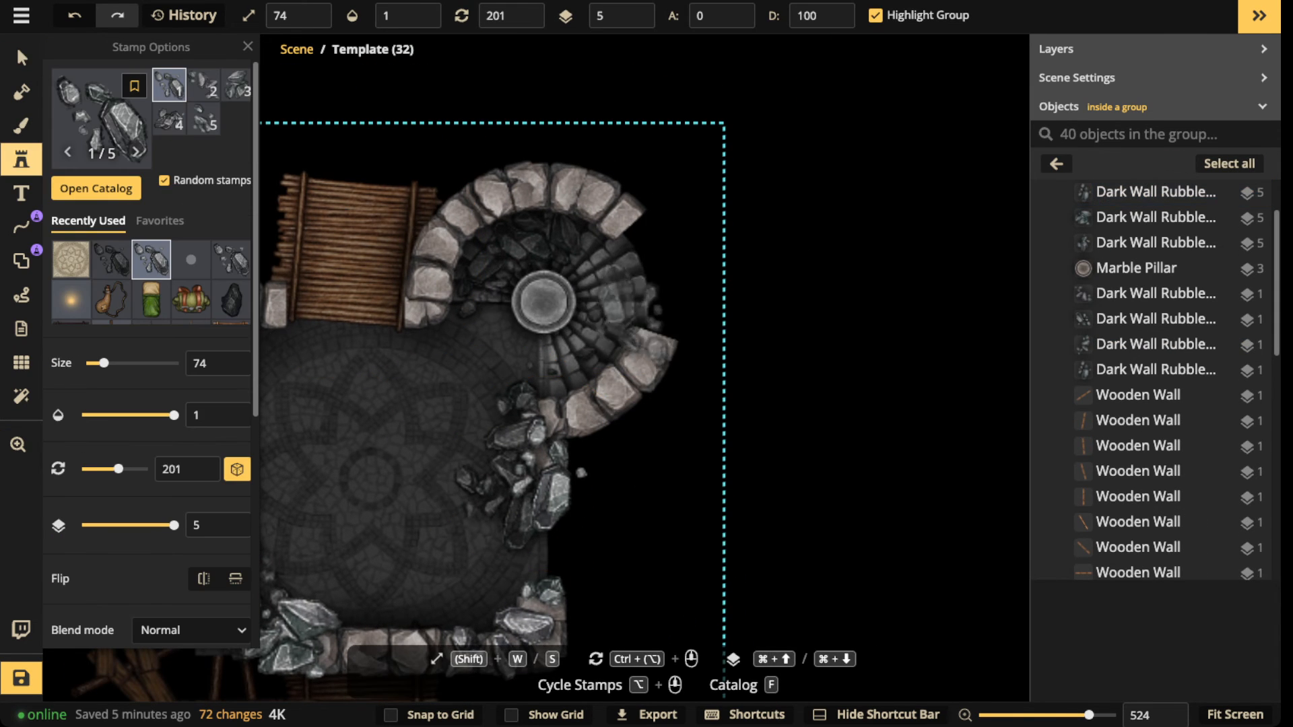
pyautogui.scroll(-2, 633, 323)
pyautogui.scroll(-8, 647, 330)
pyautogui.click(653, 346)
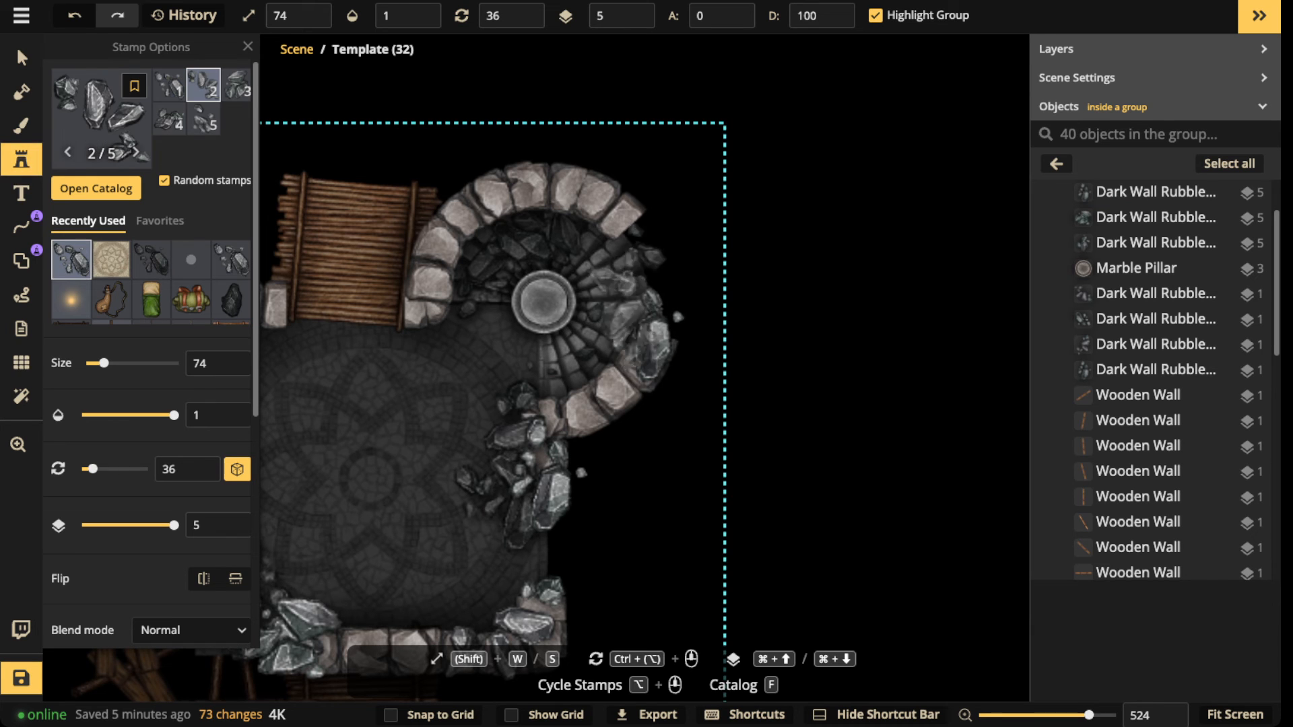
pyautogui.scroll(10, 623, 250)
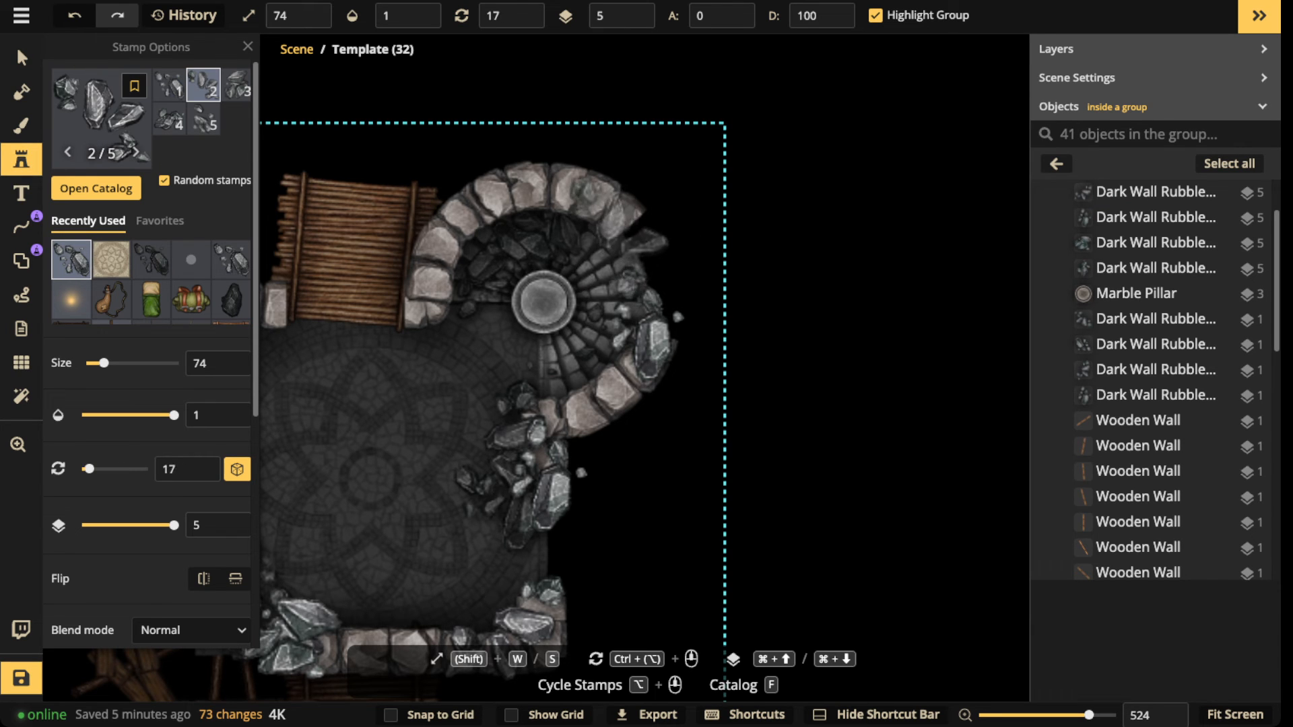
pyautogui.click(603, 242)
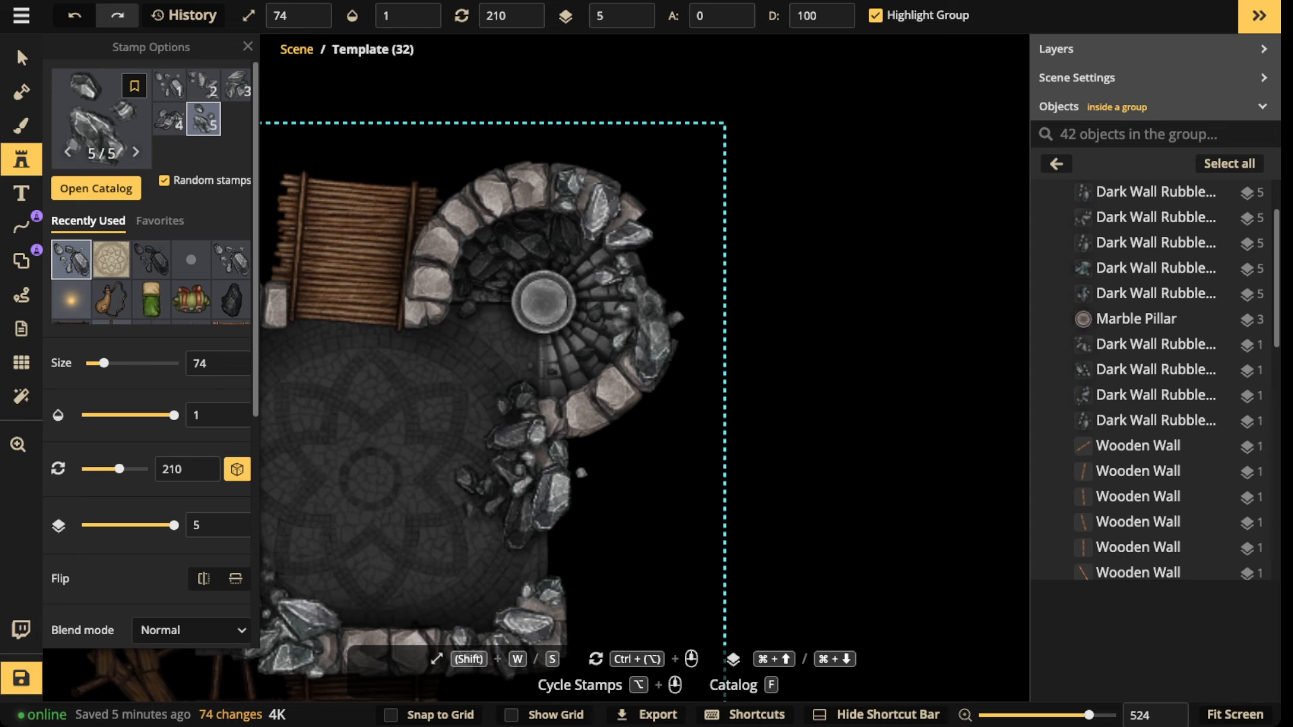
pyautogui.click(640, 333)
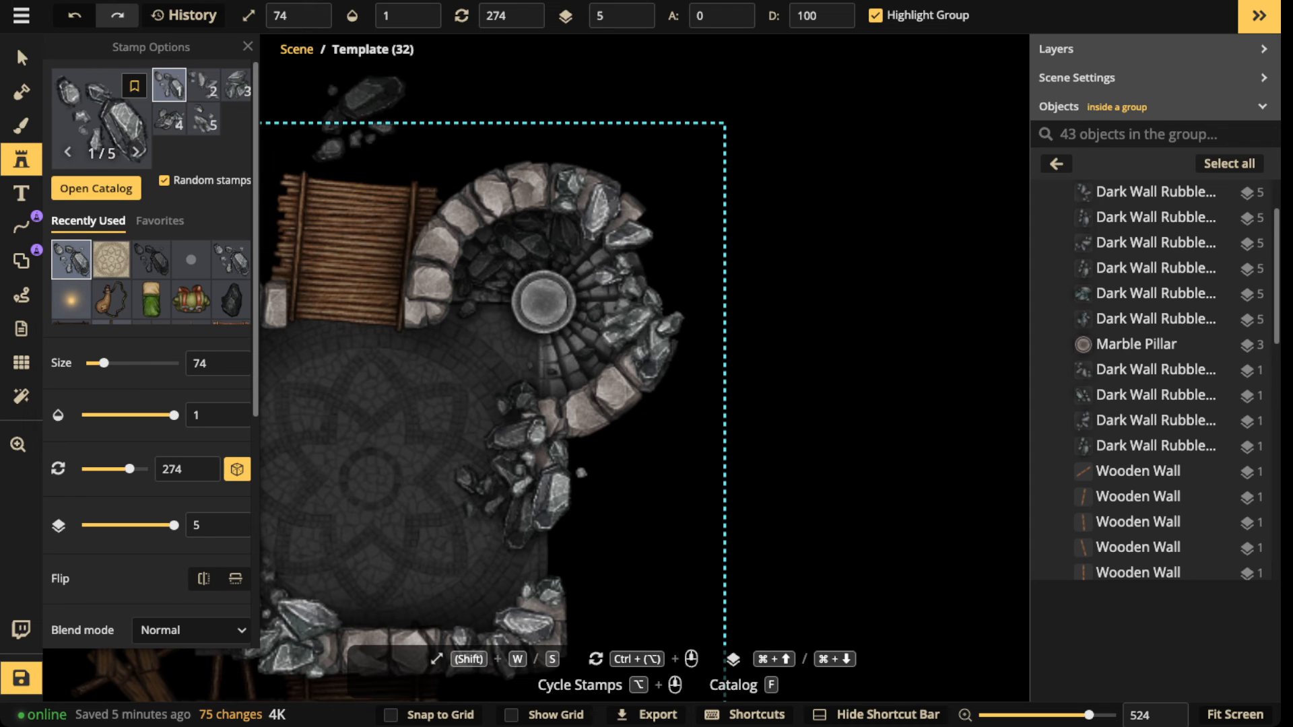
# Step: Scatter four more size 74 rubble stamps on layer 5 over the turret's spiral stairs and around the pillar
pyautogui.scroll(-4, 377, 145)
pyautogui.moveTo(431, 235); pyautogui.dragTo(534, 215)
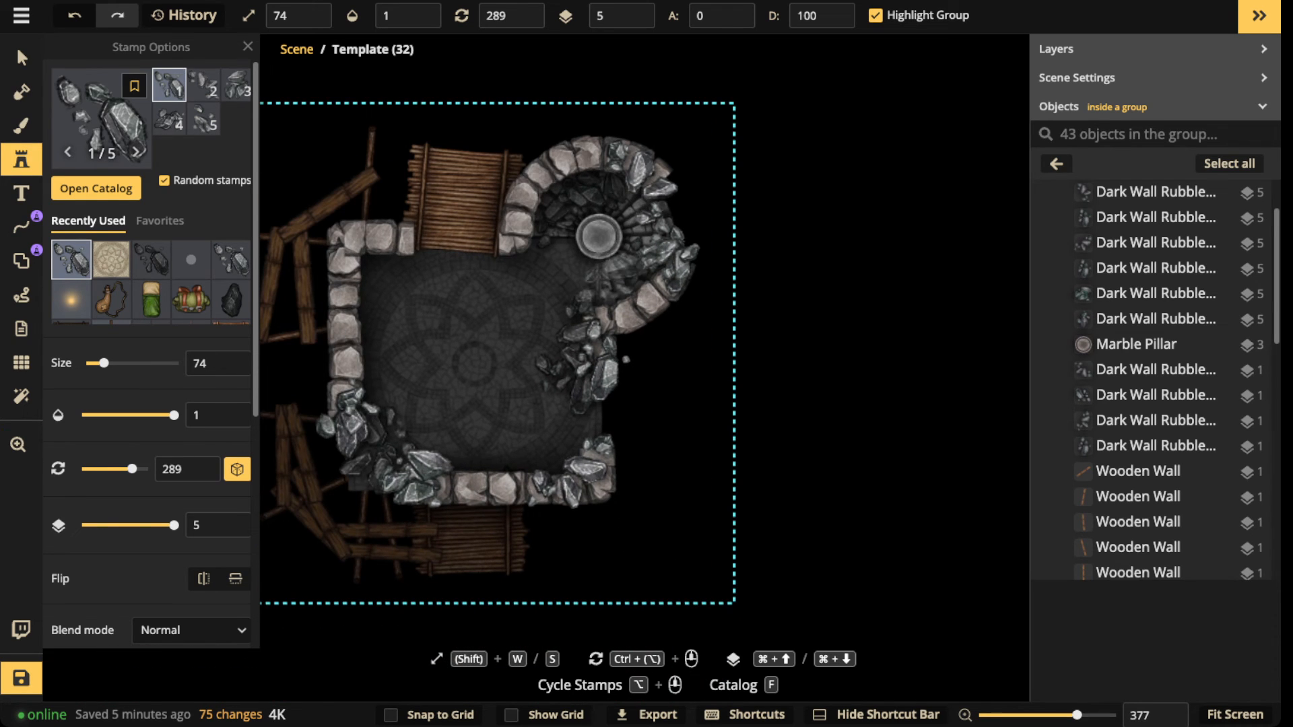
pyautogui.click(608, 269)
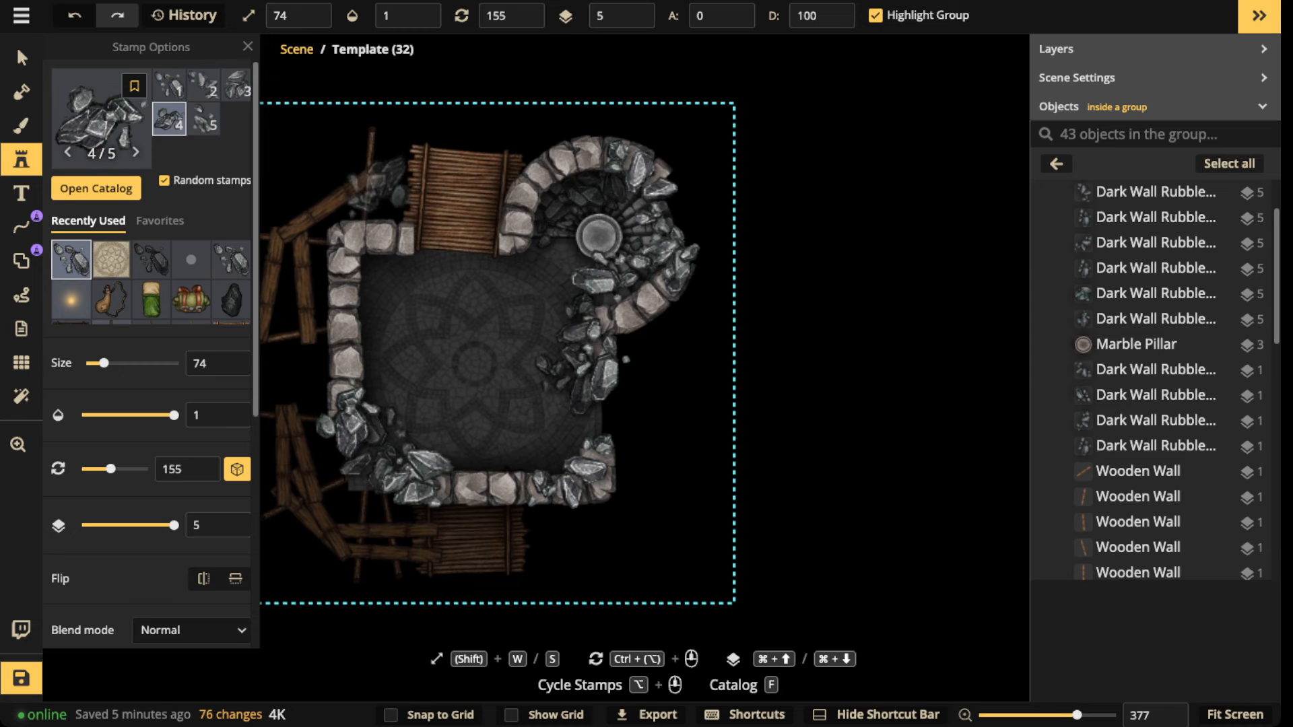
pyautogui.click(626, 212)
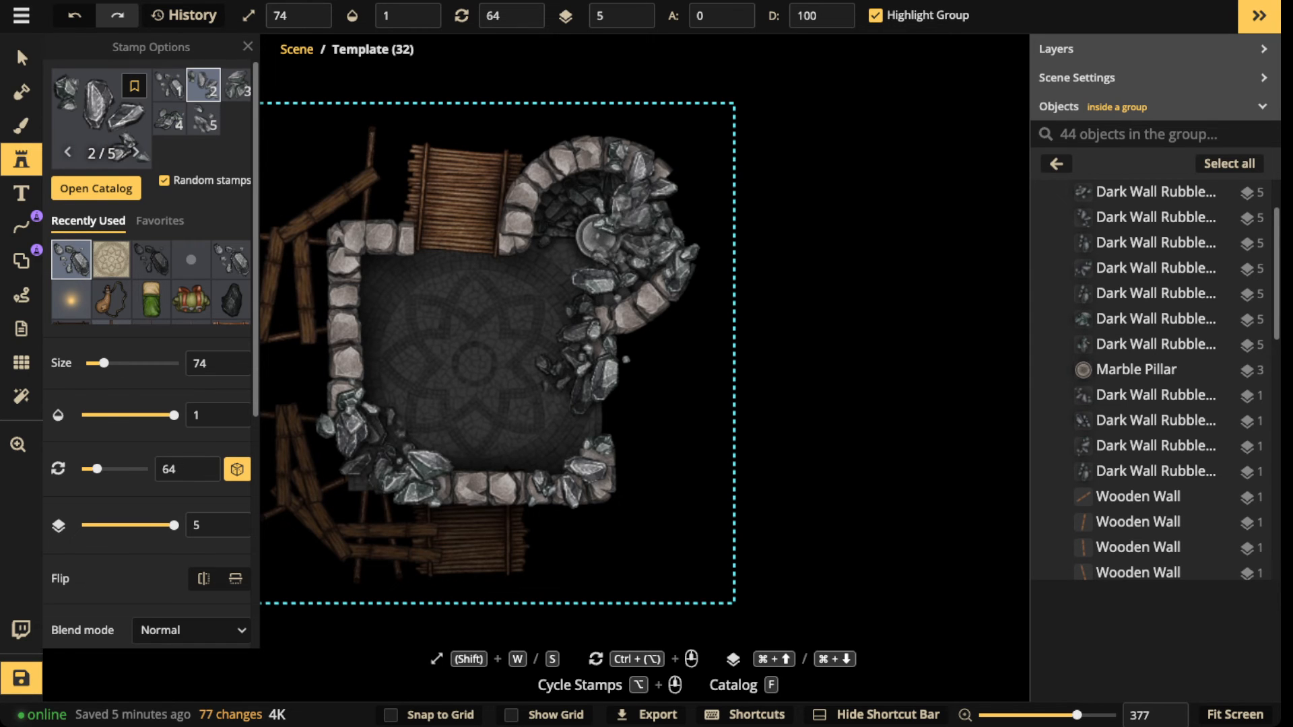
pyautogui.click(603, 208)
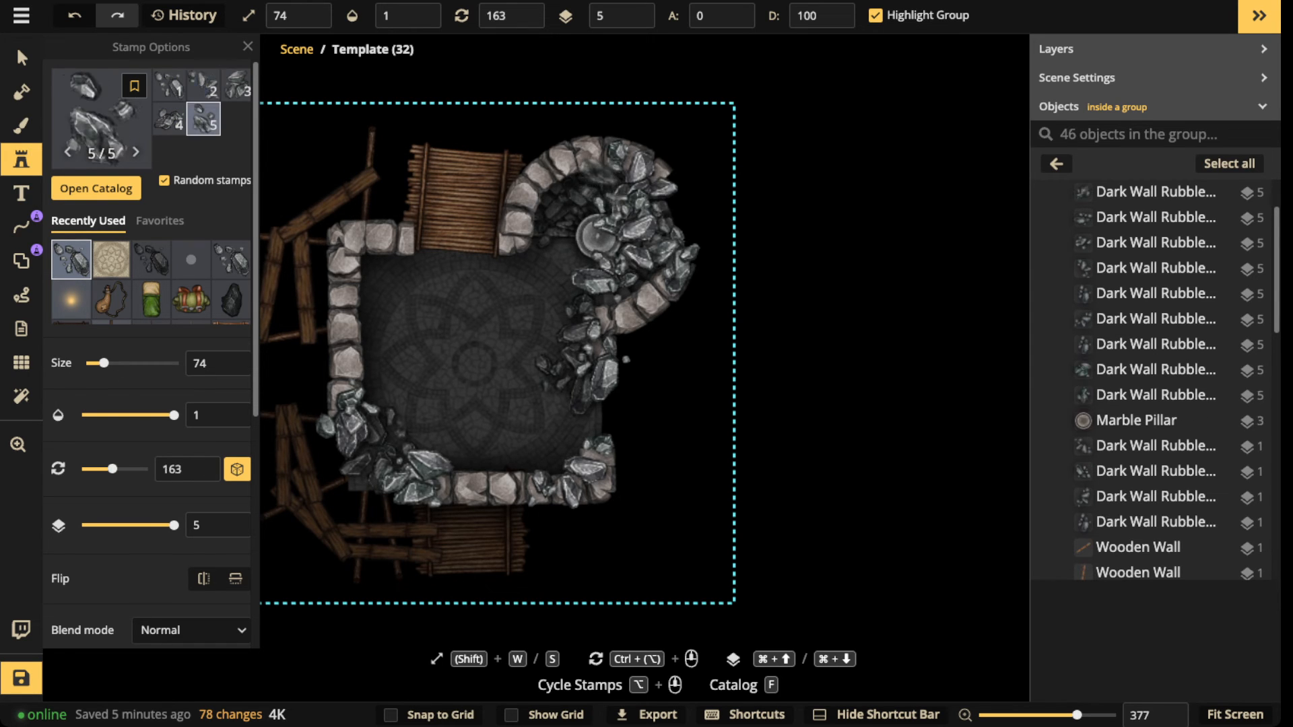
pyautogui.click(599, 170)
pyautogui.moveTo(362, 353); pyautogui.dragTo(384, 353)
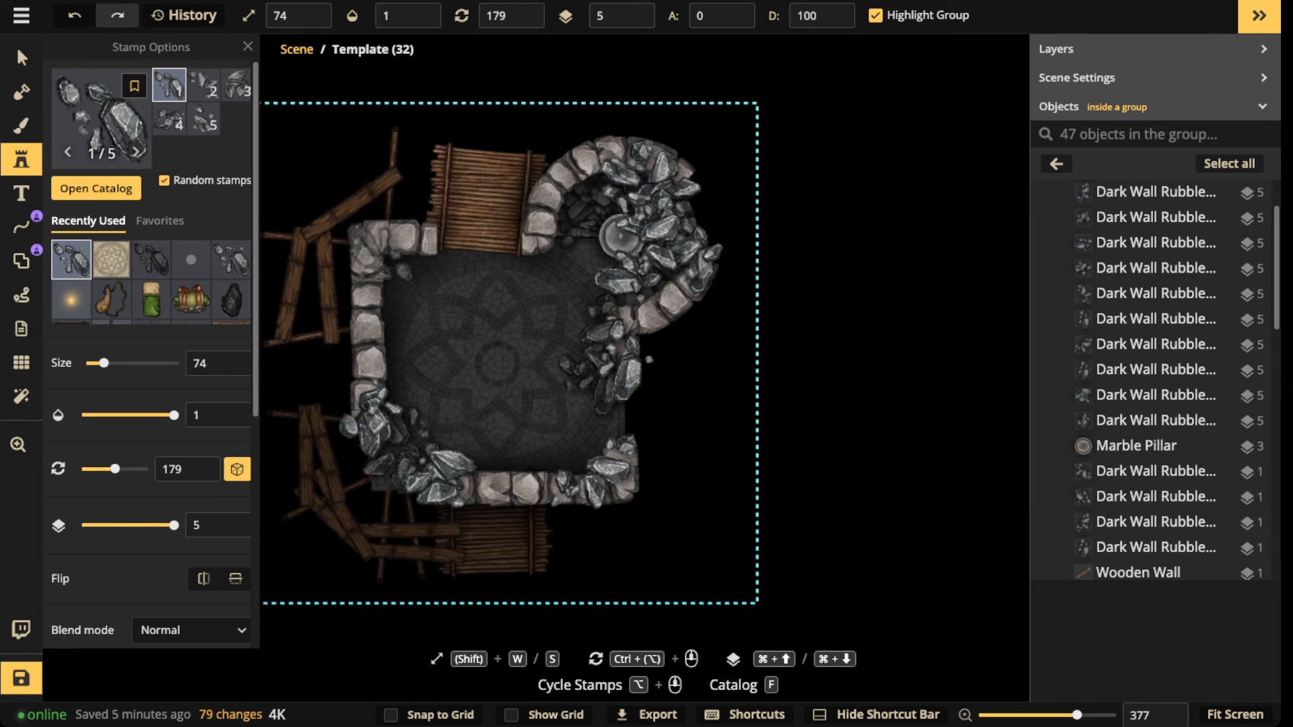
# Step: Flatten the dark flower mosaic floor to the foreground
pyautogui.click(21, 59)
pyautogui.scroll(4, 470, 377)
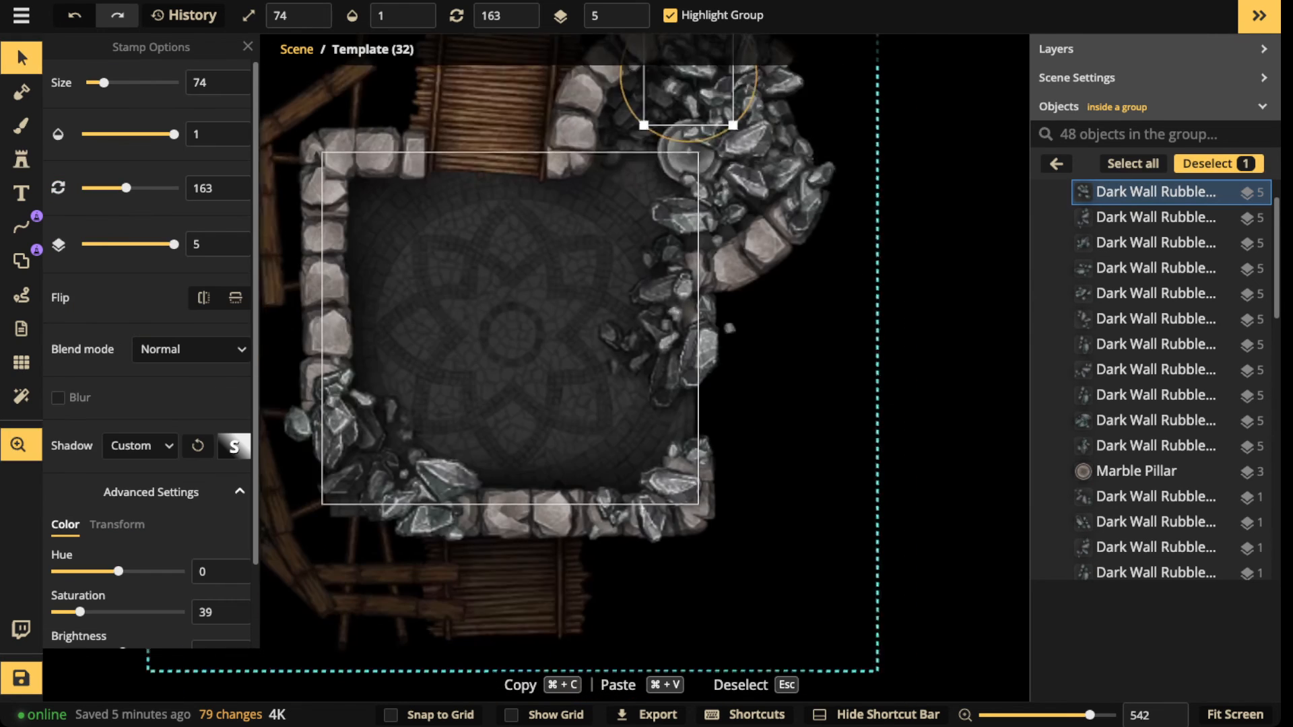
pyautogui.moveTo(470, 377); pyautogui.dragTo(464, 342)
pyautogui.scroll(-4, 541, 376)
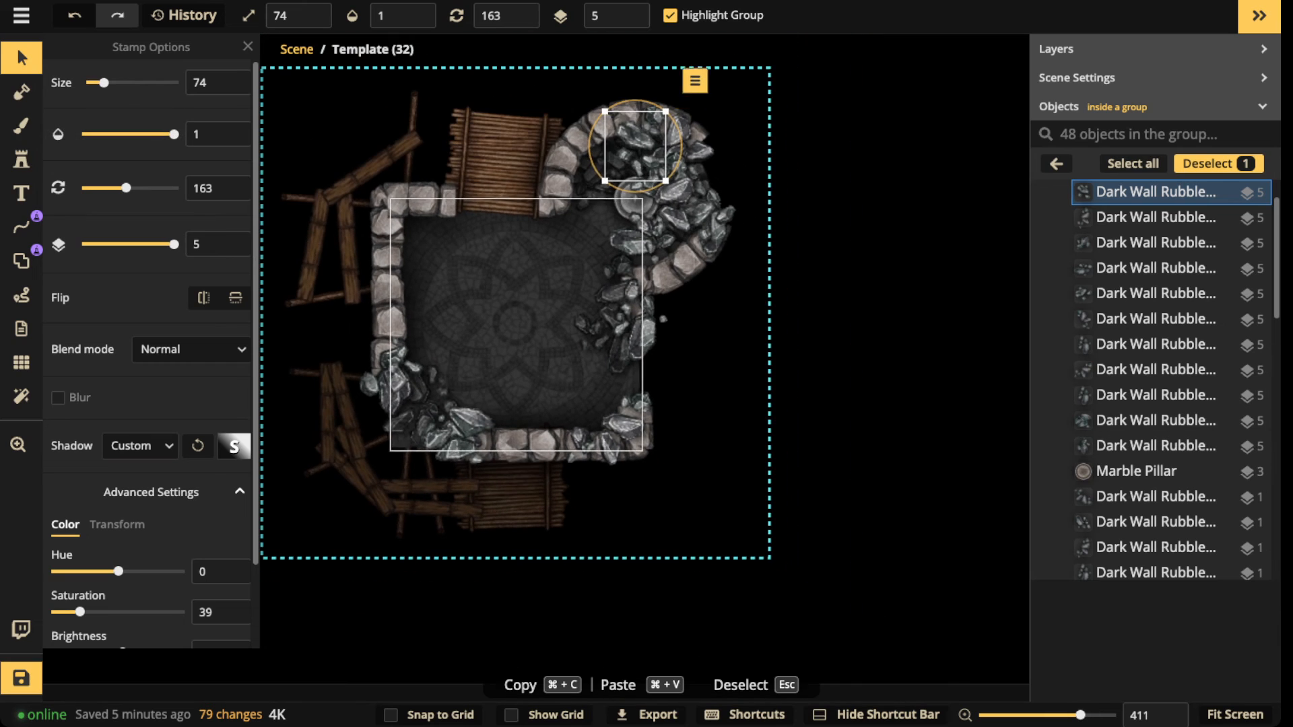
pyautogui.click(541, 374)
pyautogui.click(663, 183)
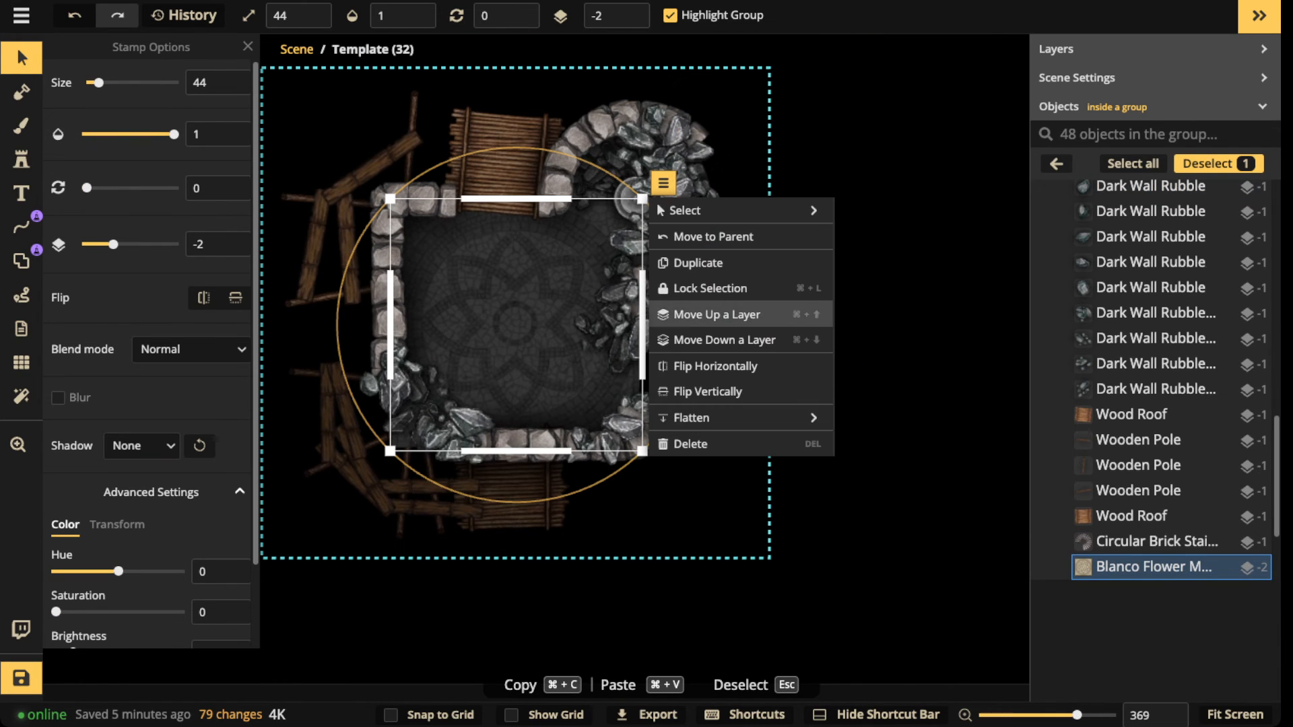
pyautogui.moveTo(740, 417)
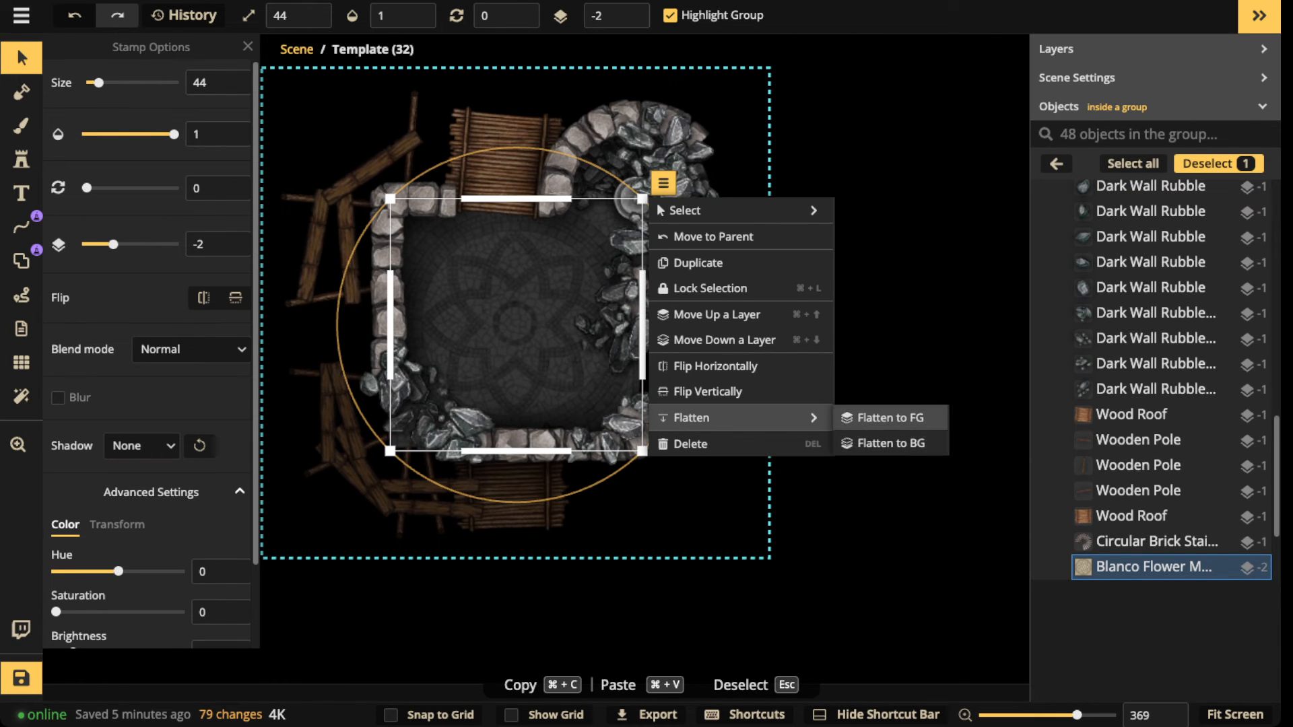
pyautogui.click(889, 417)
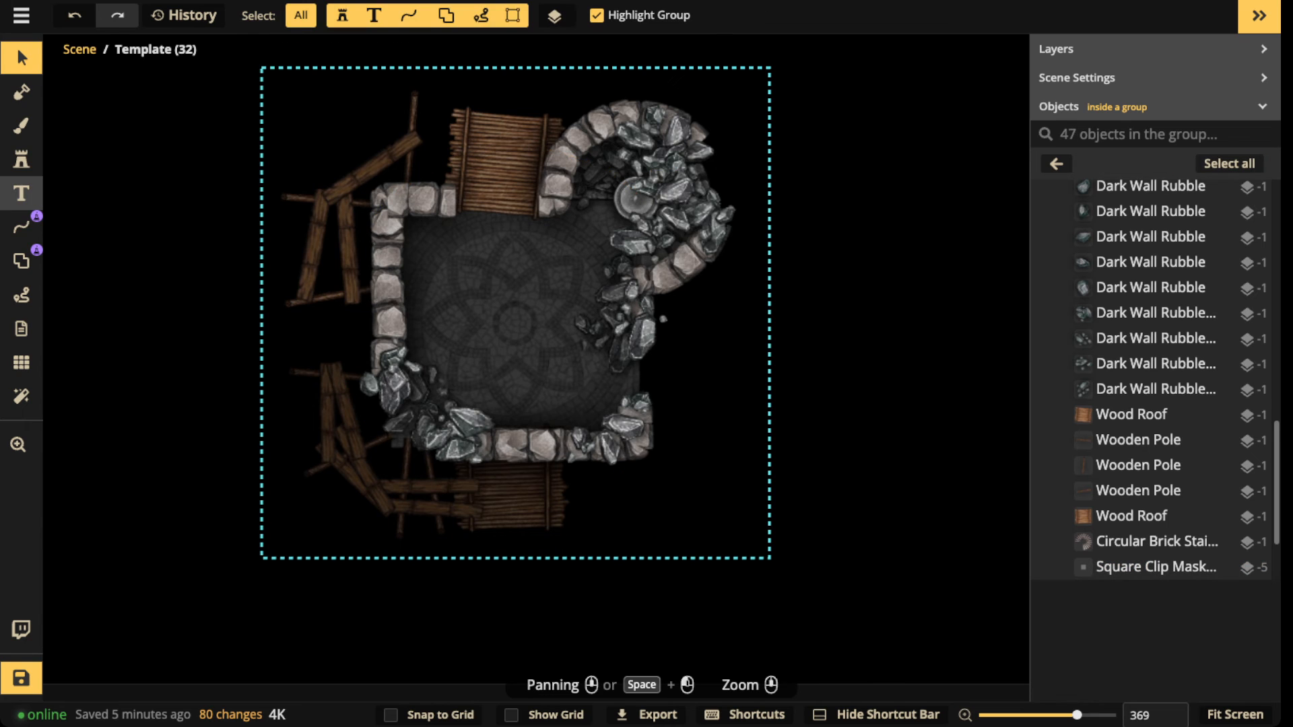
# Step: Paint the dark blue-grey stone texture on the foreground with a round size 27 brush over the floor beside the east wall rubble
pyautogui.click(20, 91)
pyautogui.click(21, 125)
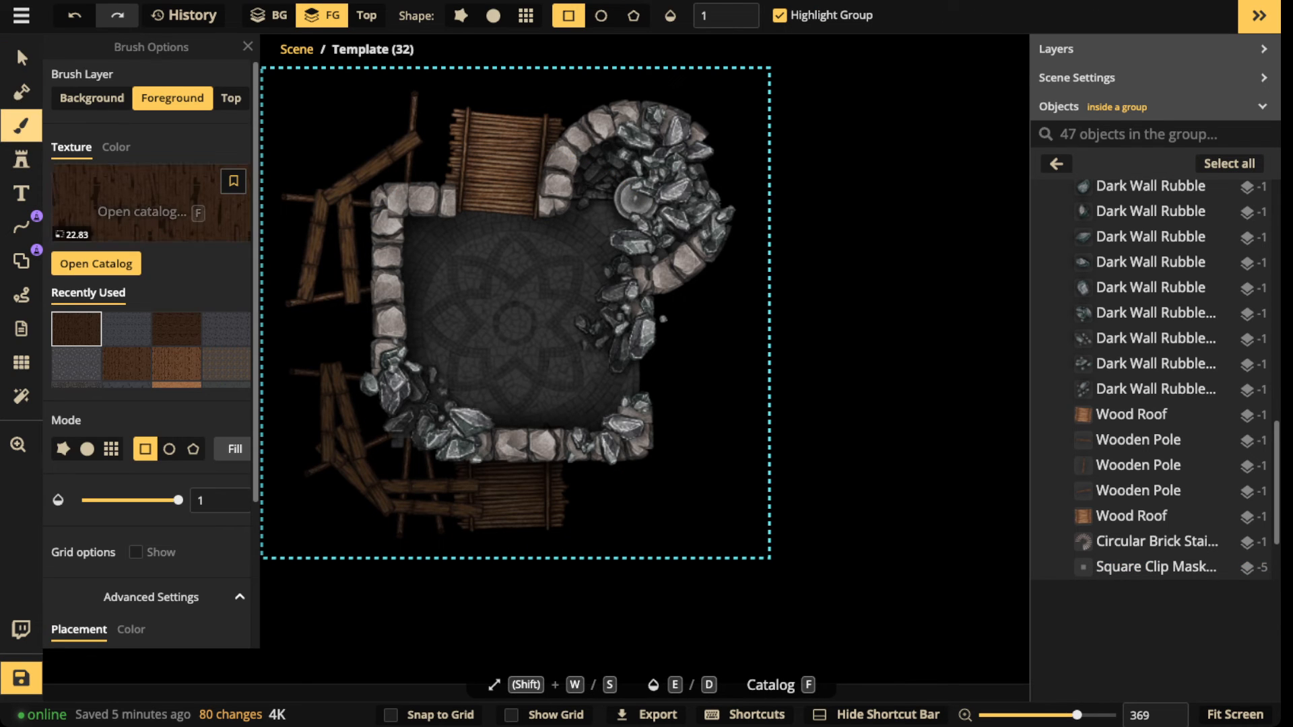
pyautogui.click(127, 329)
pyautogui.scroll(3, 491, 340)
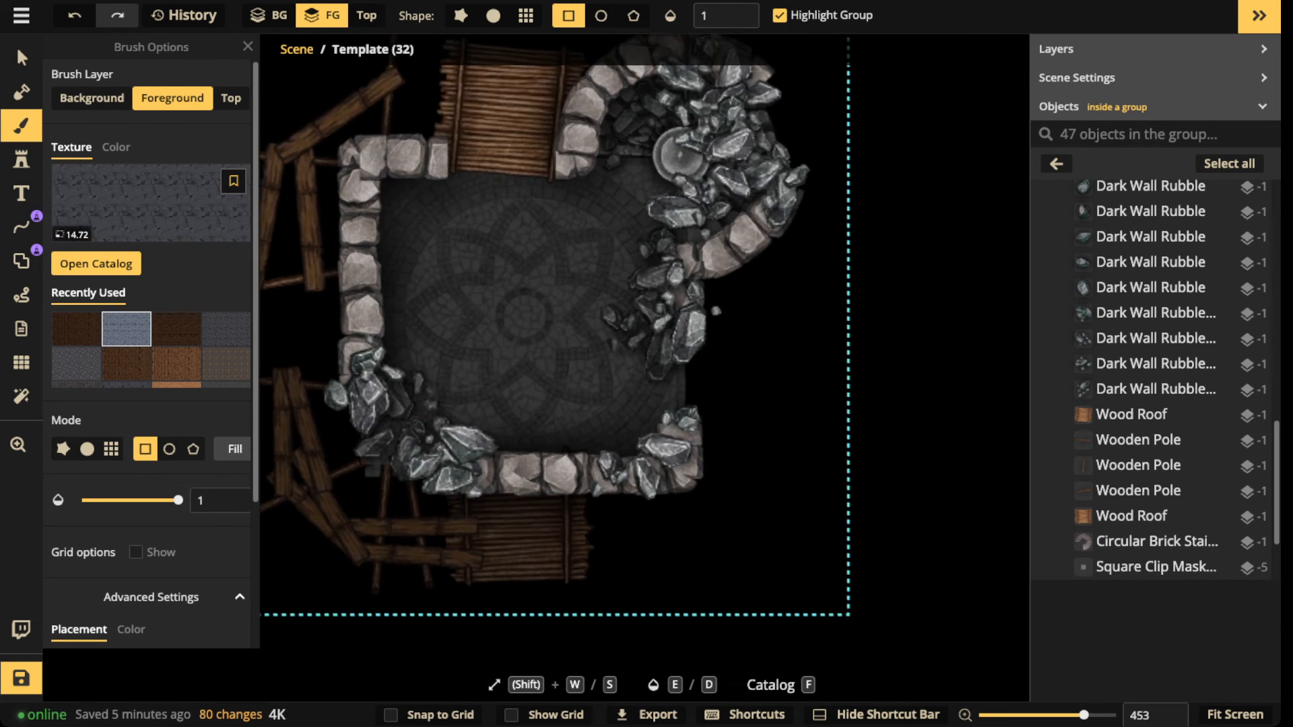
pyautogui.click(493, 15)
pyautogui.hotkey('shift', 'w')
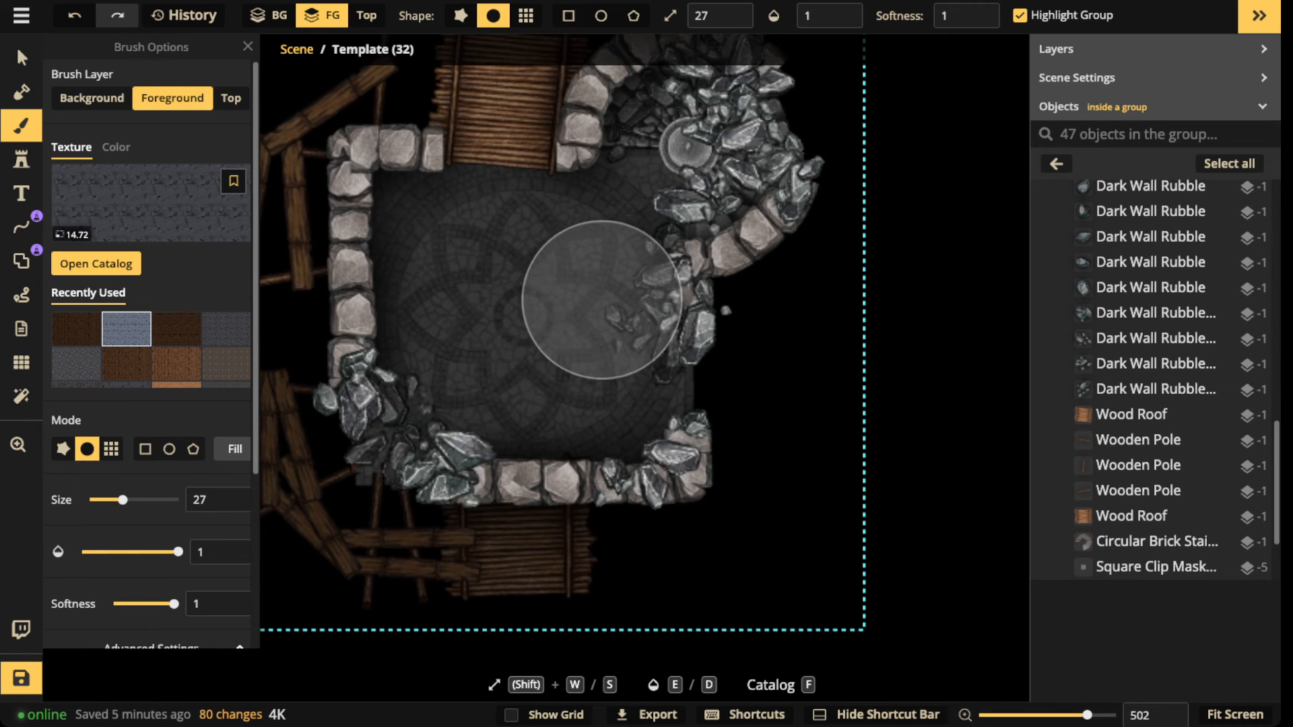
pyautogui.moveTo(602, 273)
pyautogui.mouseDown()
pyautogui.moveTo(674, 152)
pyautogui.moveTo(645, 278)
pyautogui.mouseUp()
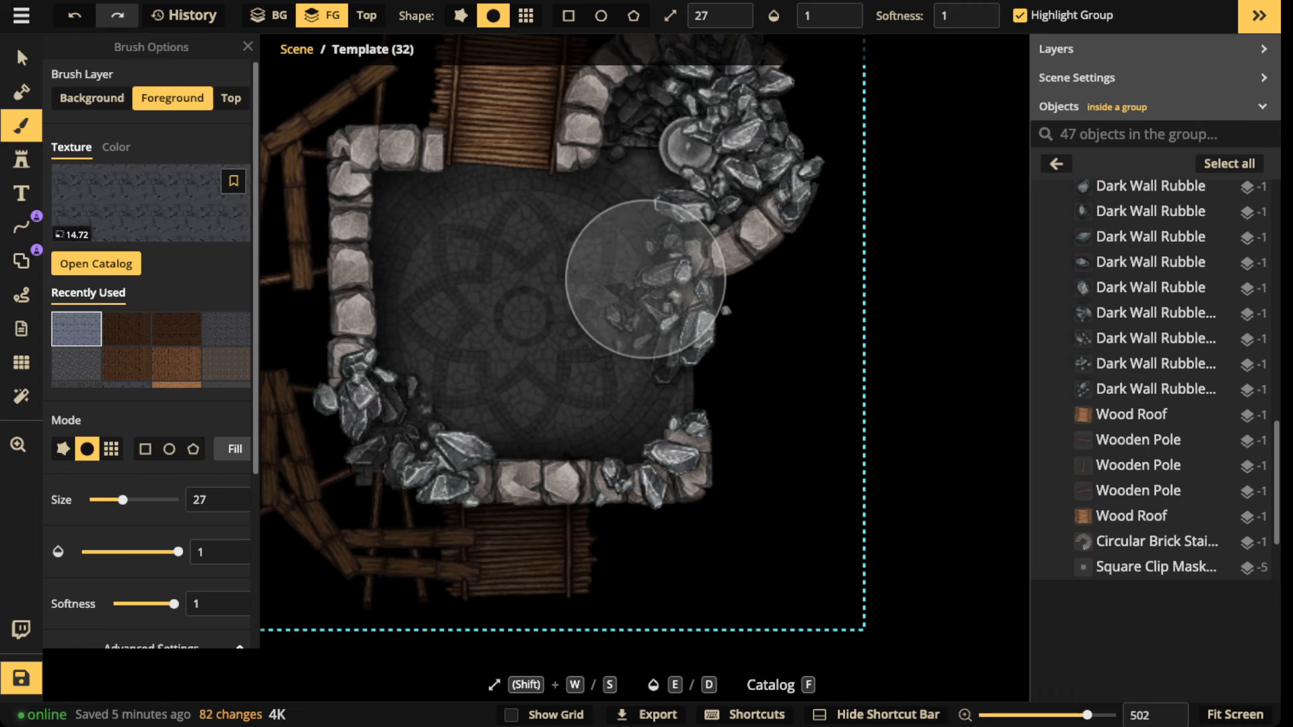
pyautogui.click(645, 278)
# Step: Paint more size 27 patches of the dark stone texture on the floor's south, southwest and turret-side areas to break up the mosaic
pyautogui.click(625, 446)
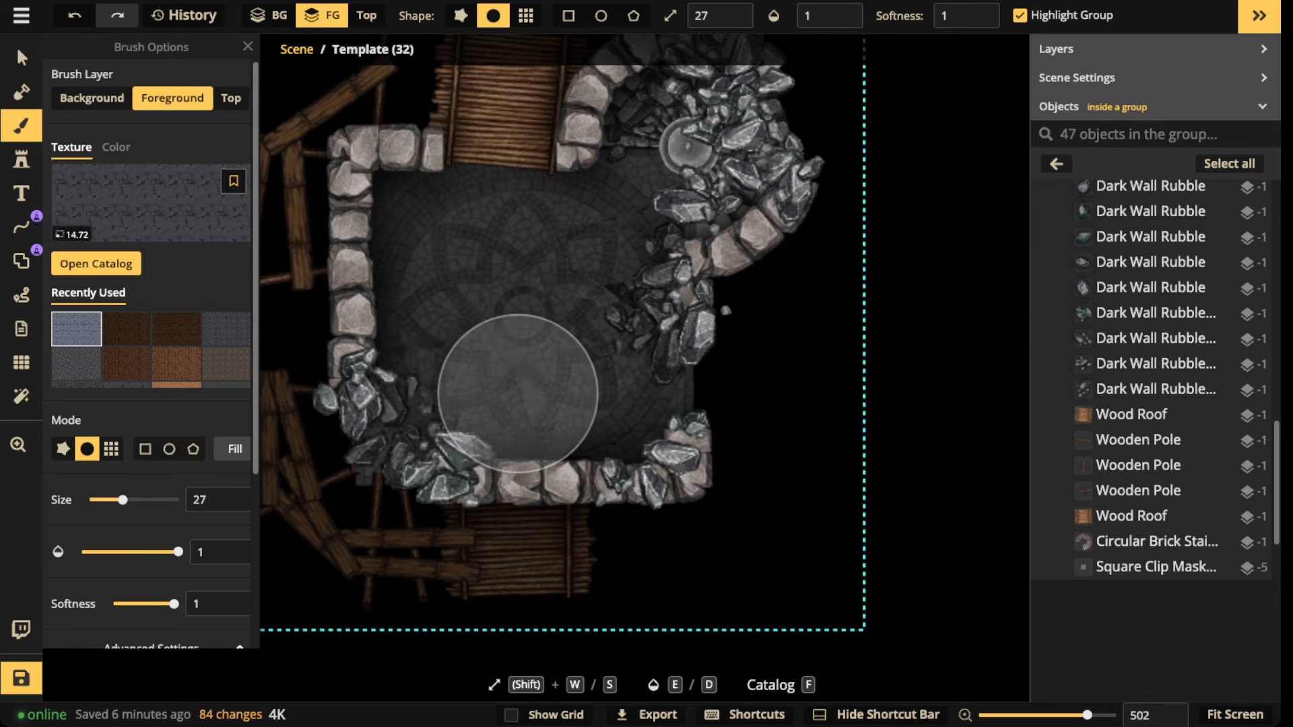
pyautogui.click(408, 358)
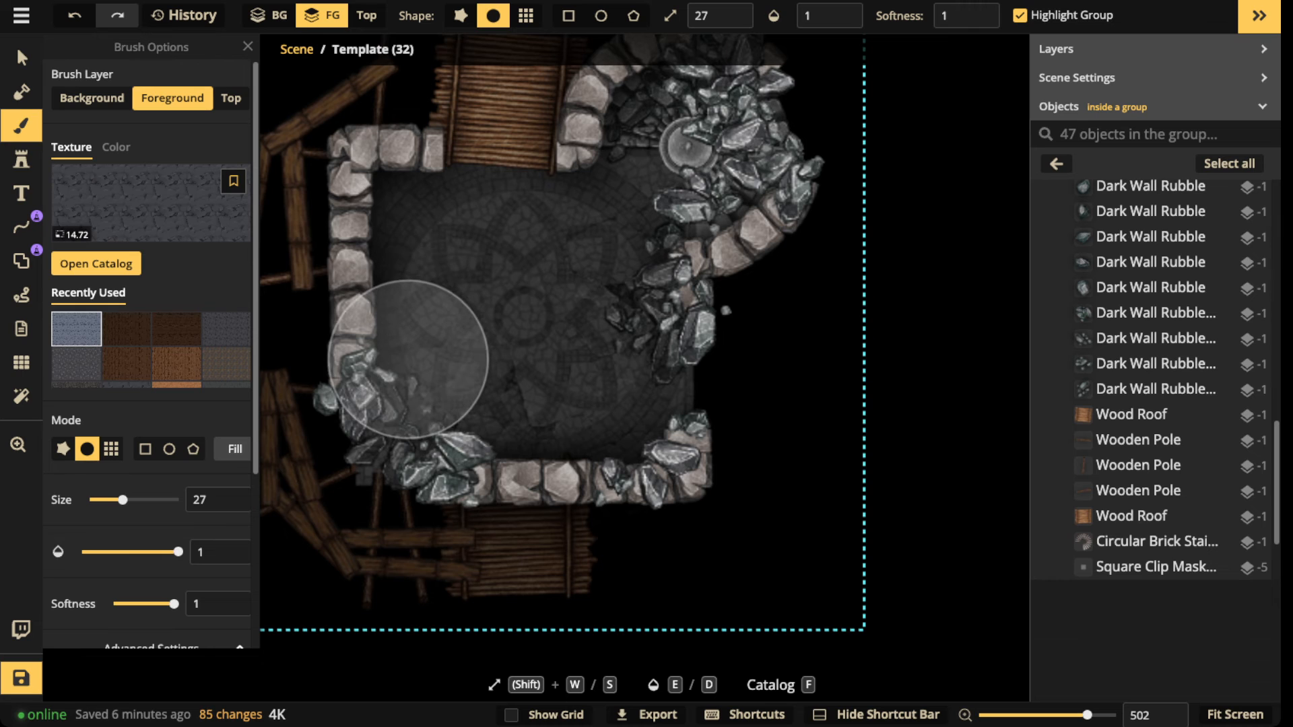
pyautogui.click(443, 397)
pyautogui.click(672, 248)
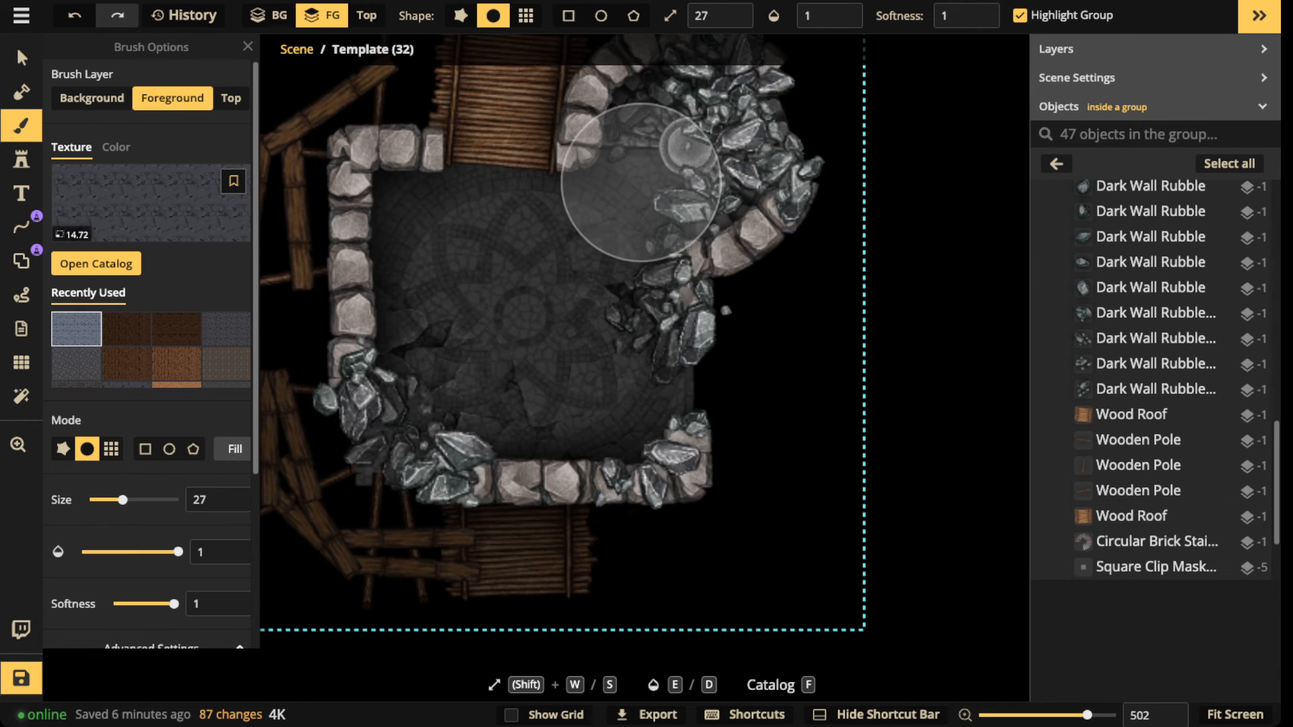
pyautogui.click(640, 180)
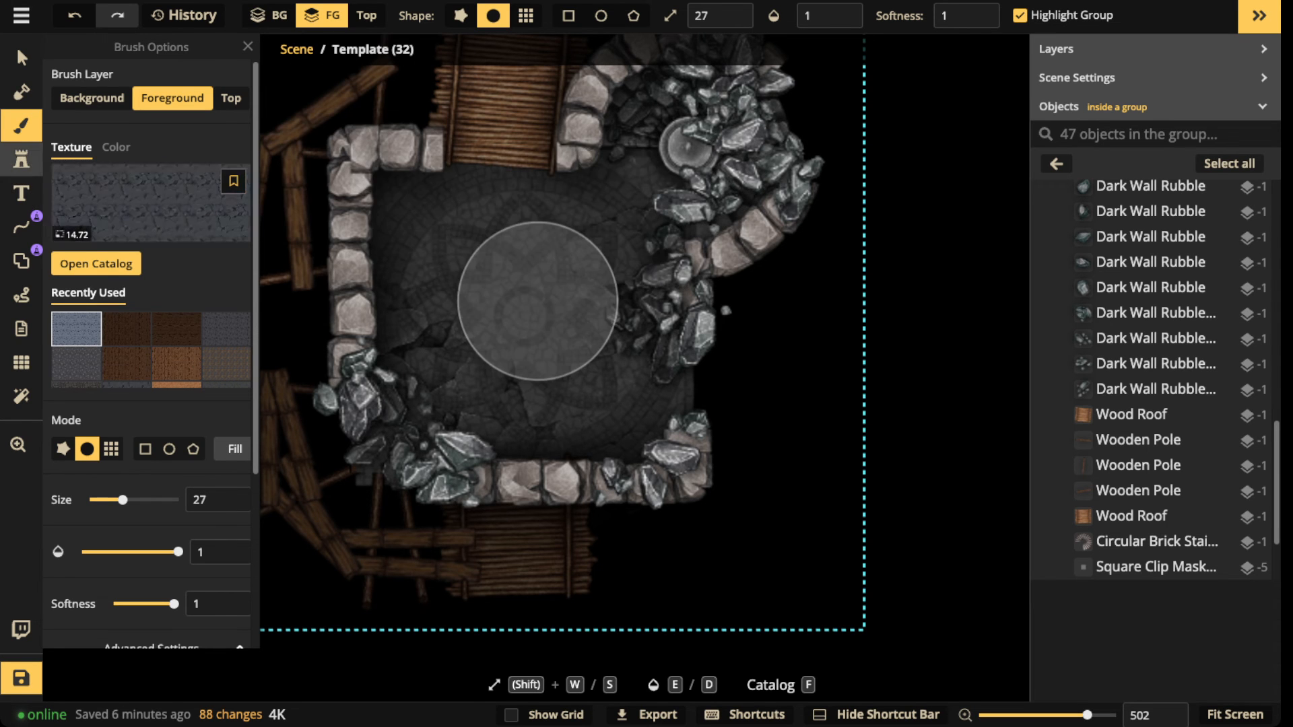
# Step: Place a size 34 Light stamp with Overlay blending over the collapsed southwest corner of the room
pyautogui.click(21, 160)
pyautogui.click(72, 300)
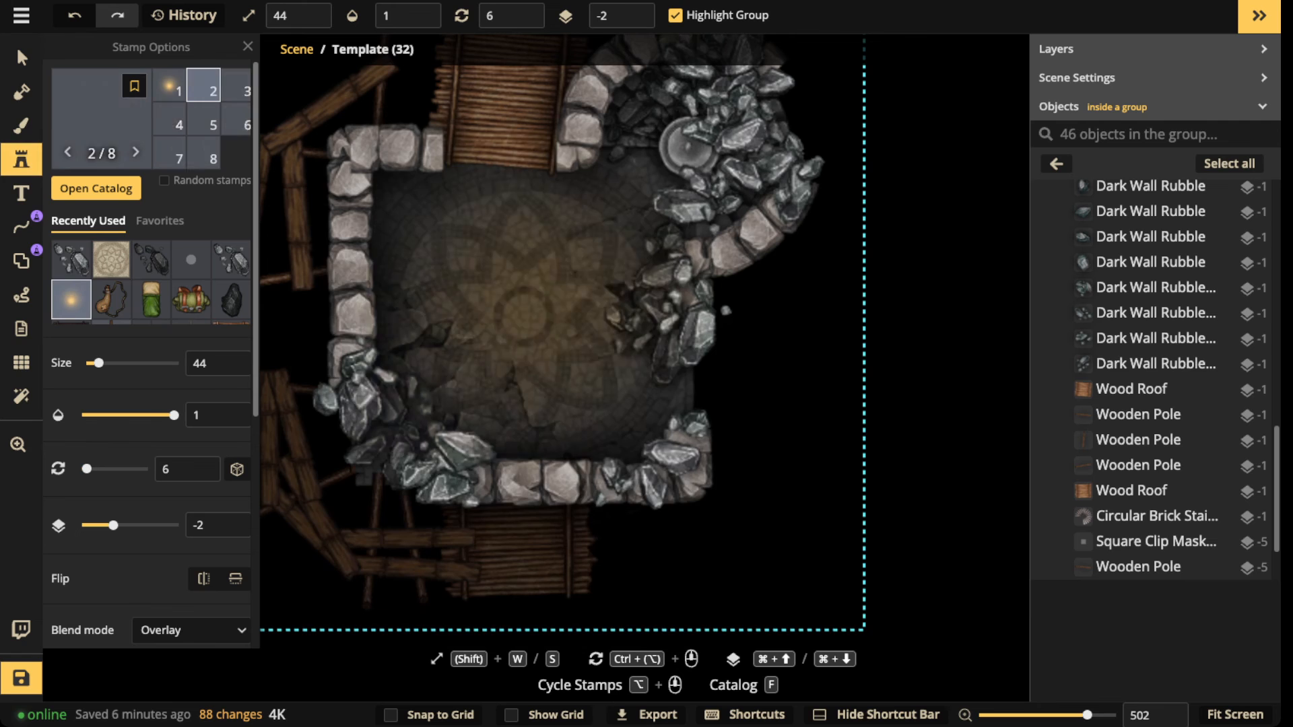
pyautogui.moveTo(406, 429); pyautogui.dragTo(452, 382)
pyautogui.click(443, 401)
pyautogui.press('s')
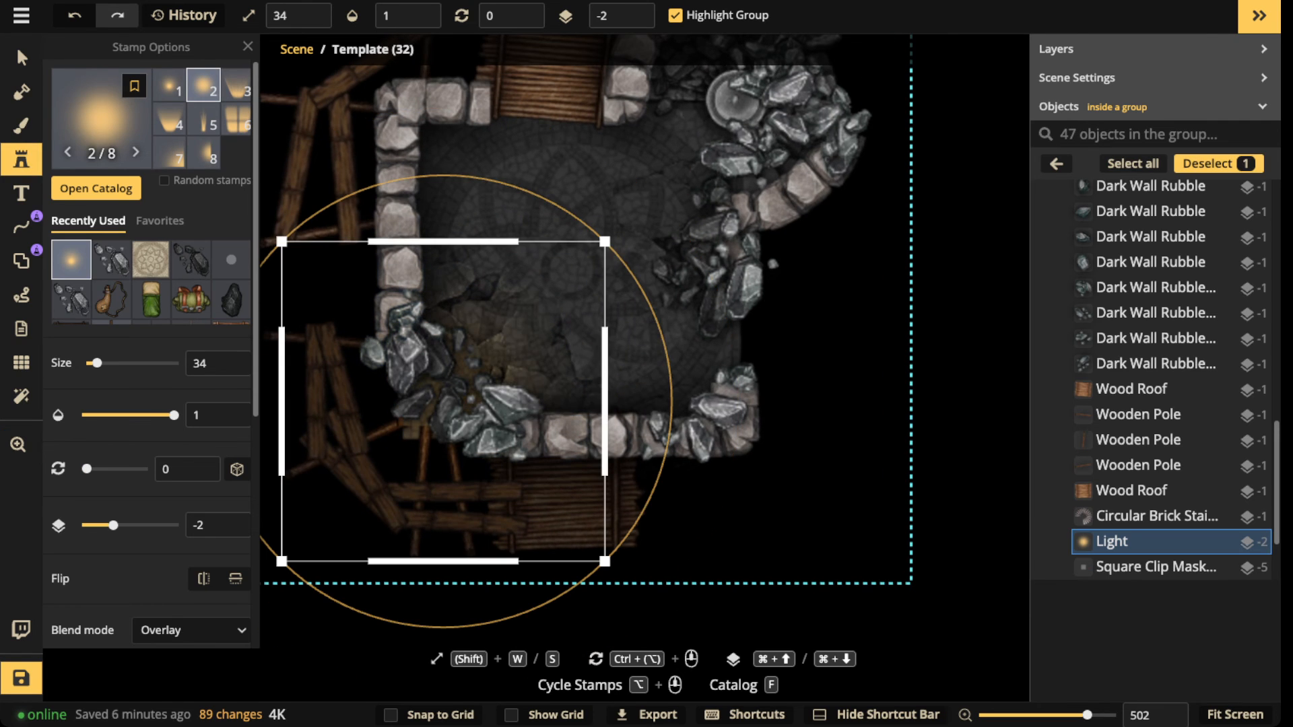
# Step: Raise the southwest corner's light to layer 5
pyautogui.click(635, 10)
pyautogui.click(634, 9)
pyautogui.click(635, 9)
pyautogui.click(634, 10)
pyautogui.click(634, 9)
pyautogui.click(634, 9)
pyautogui.click(634, 9)
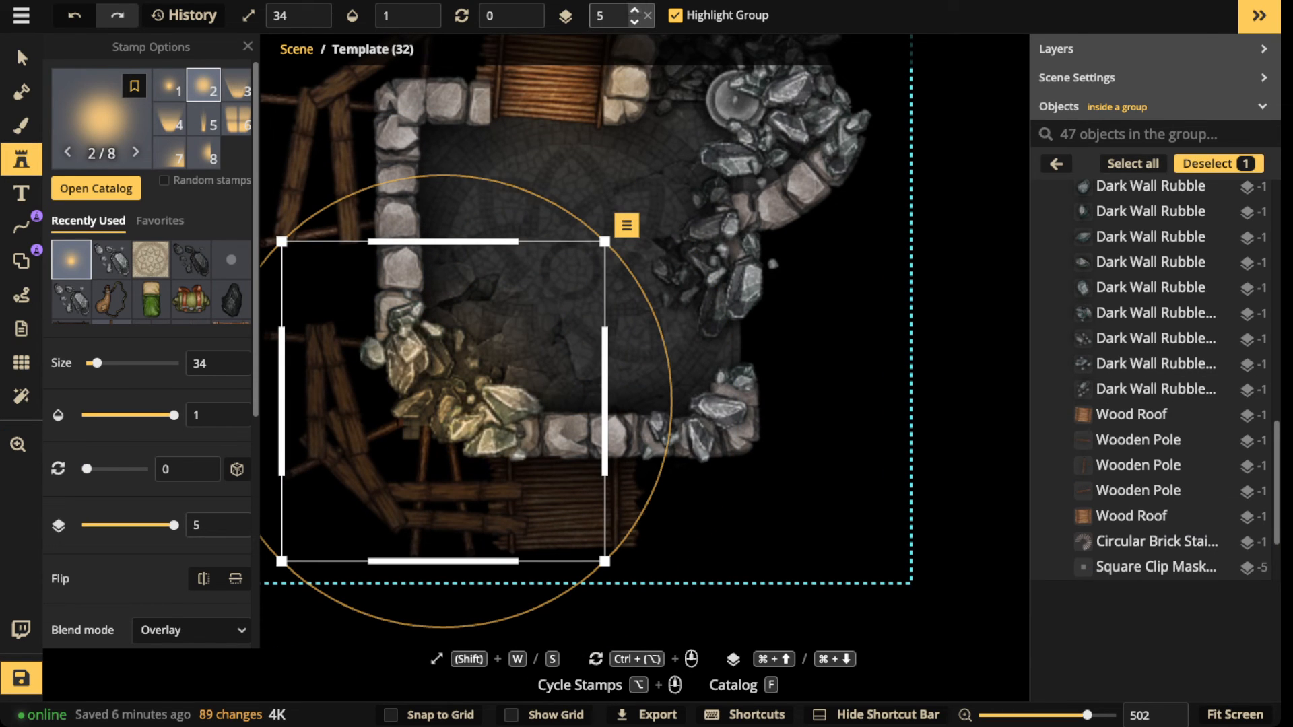
# Step: Place size 24 lights on layer 5 at the gap in the southeast wall and over the rubble on the turret's east side
pyautogui.press('s')
pyautogui.click(730, 358)
pyautogui.click(728, 349)
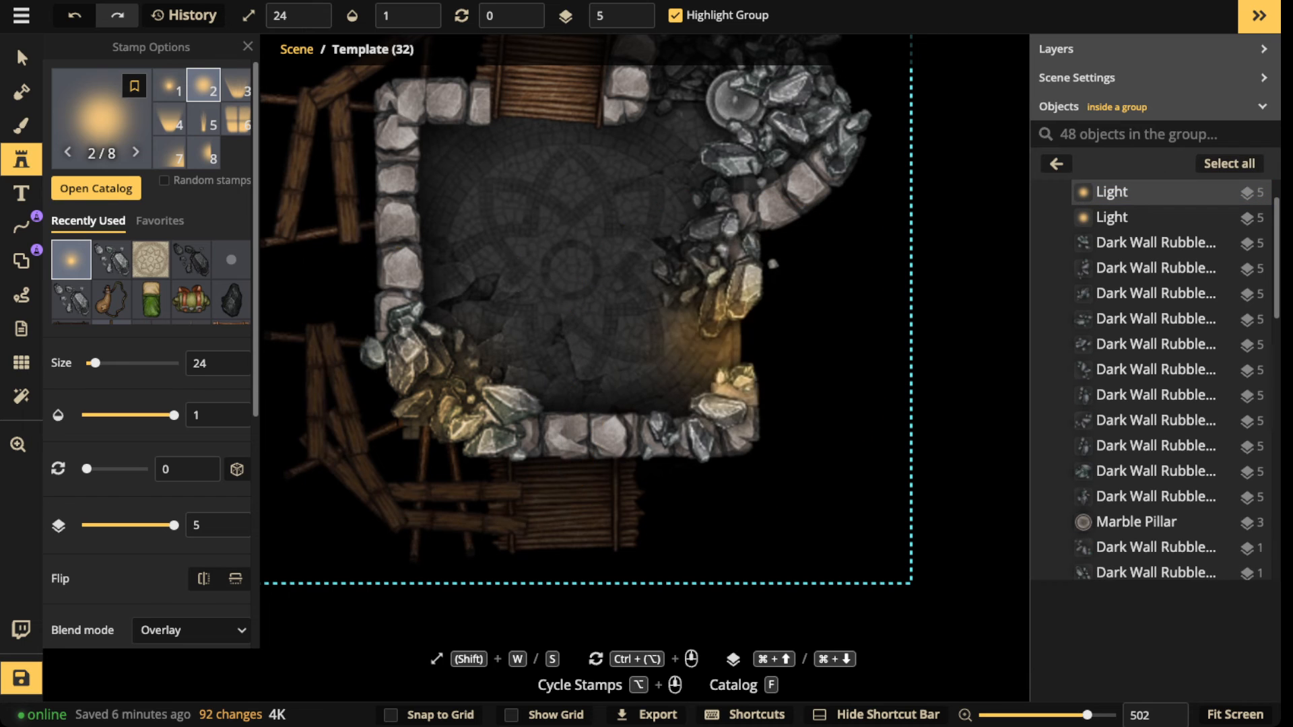
pyautogui.moveTo(741, 241); pyautogui.dragTo(637, 435)
pyautogui.click(729, 277)
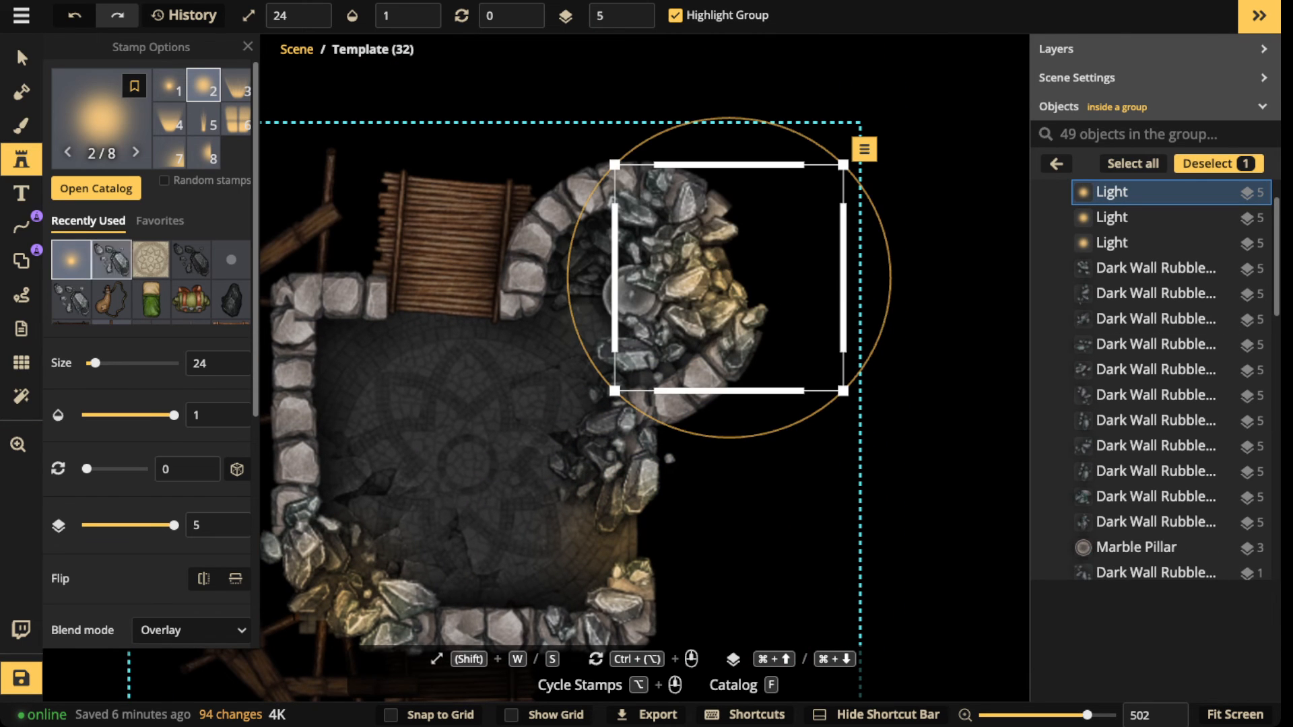
pyautogui.click(22, 58)
pyautogui.press('Escape')
pyautogui.scroll(-3, 417, 396)
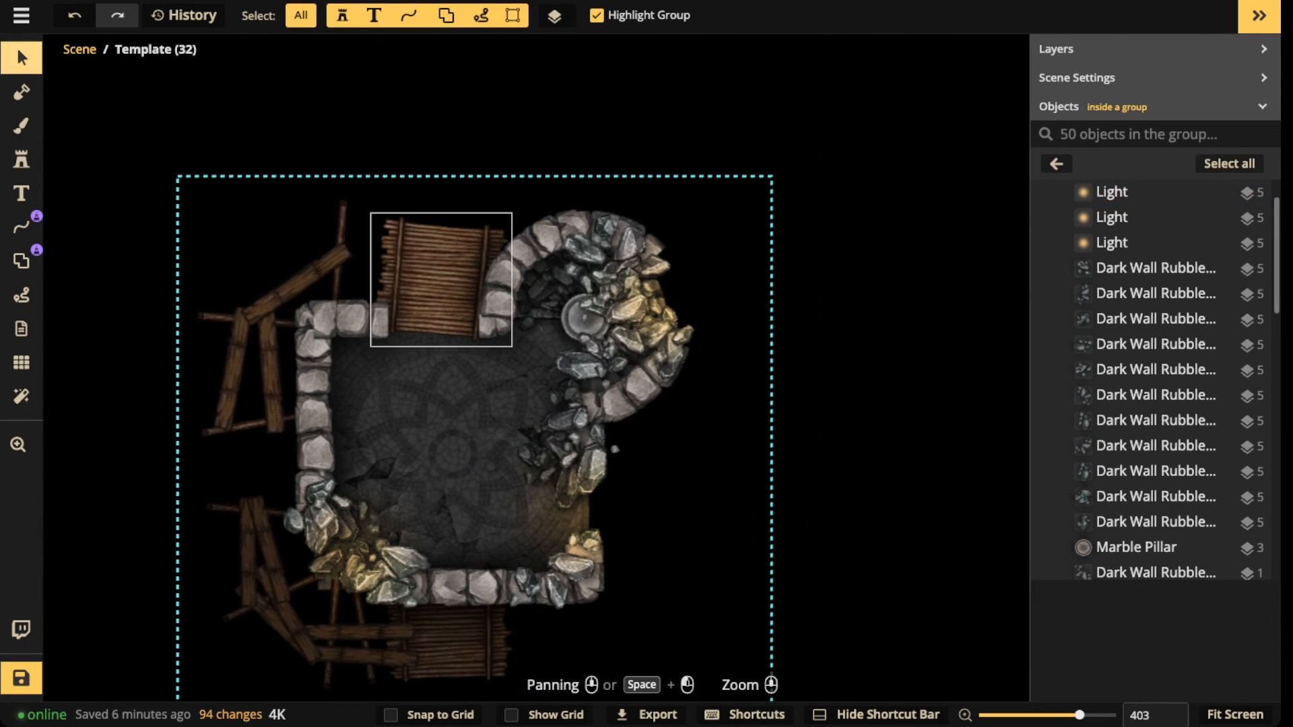
# Step: Place another size 24 light on layer 5 where the northern wooden walkway meets the room
pyautogui.click(22, 160)
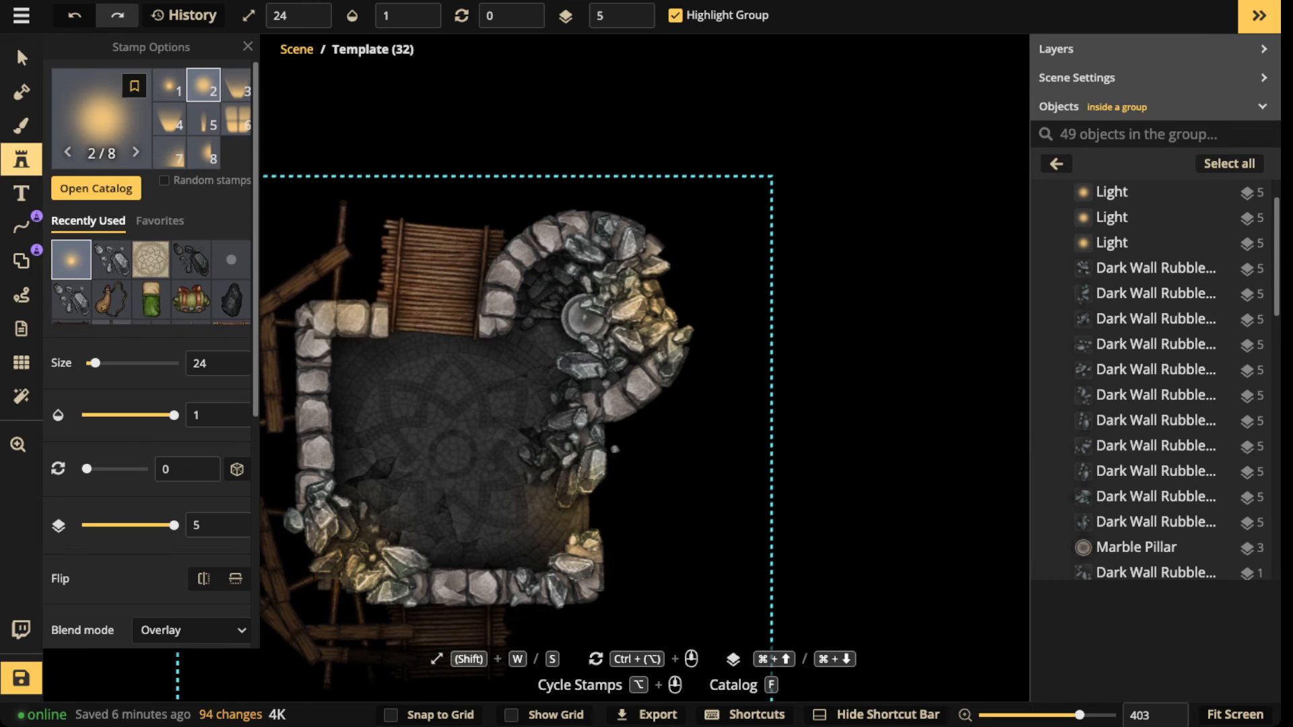
pyautogui.click(424, 333)
pyautogui.moveTo(424, 334); pyautogui.dragTo(428, 331)
pyautogui.click(21, 58)
pyautogui.press('Escape')
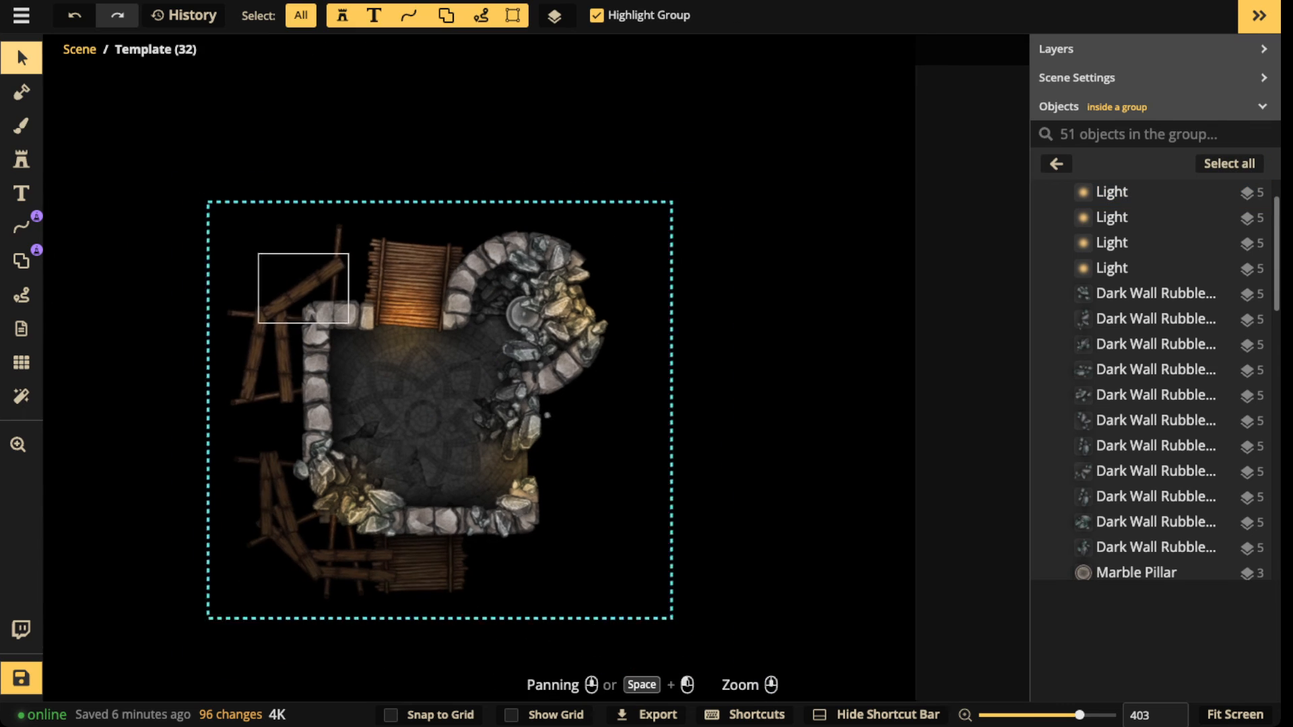
# Step: Search the Fantasy Battlemaps 2.0 stamp catalog for "statue" and choose the Dwarven broken statue
pyautogui.scroll(-3, 542, 411)
pyautogui.scroll(5, 507, 442)
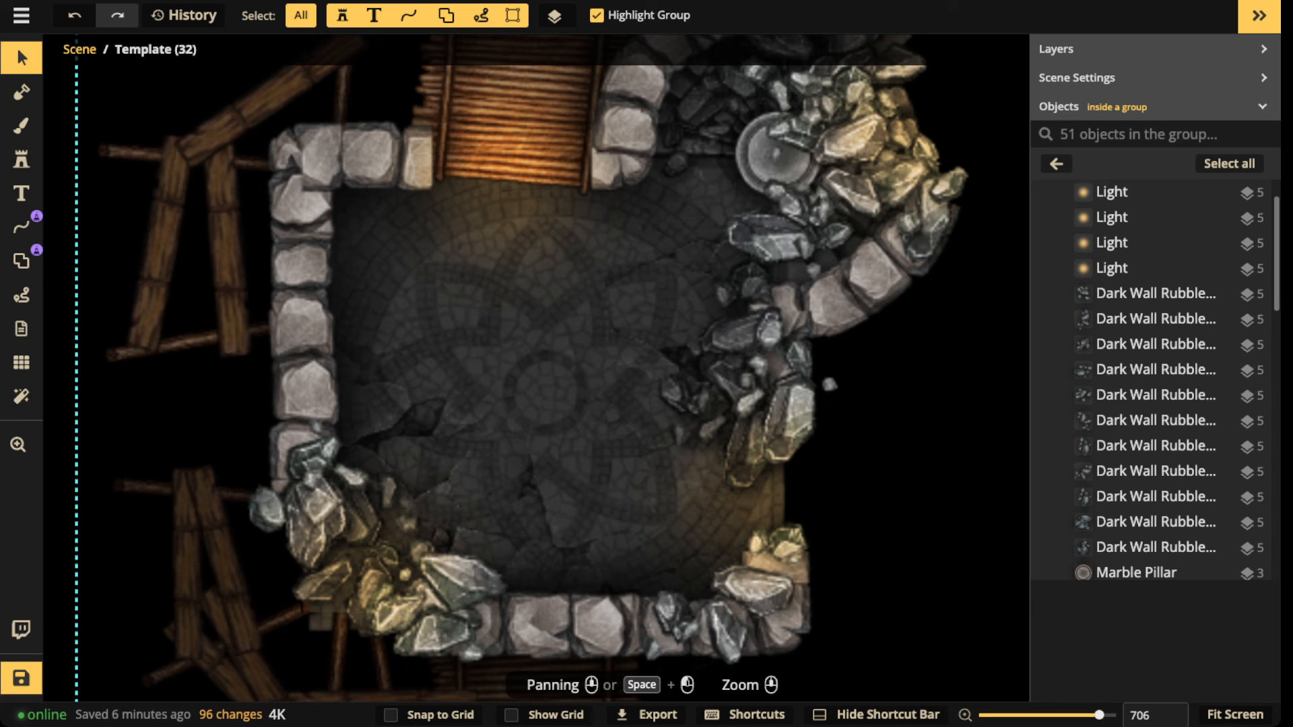
pyautogui.click(21, 159)
pyautogui.click(101, 129)
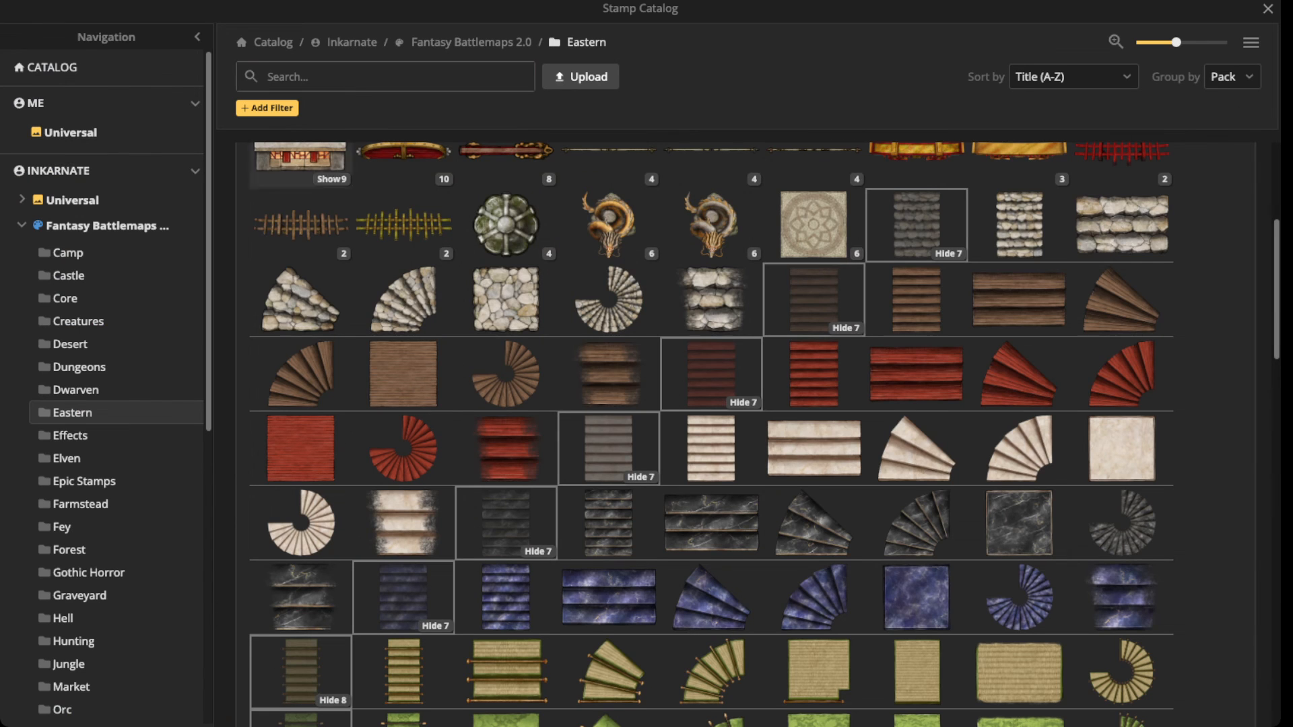
pyautogui.scroll(5, 404, 303)
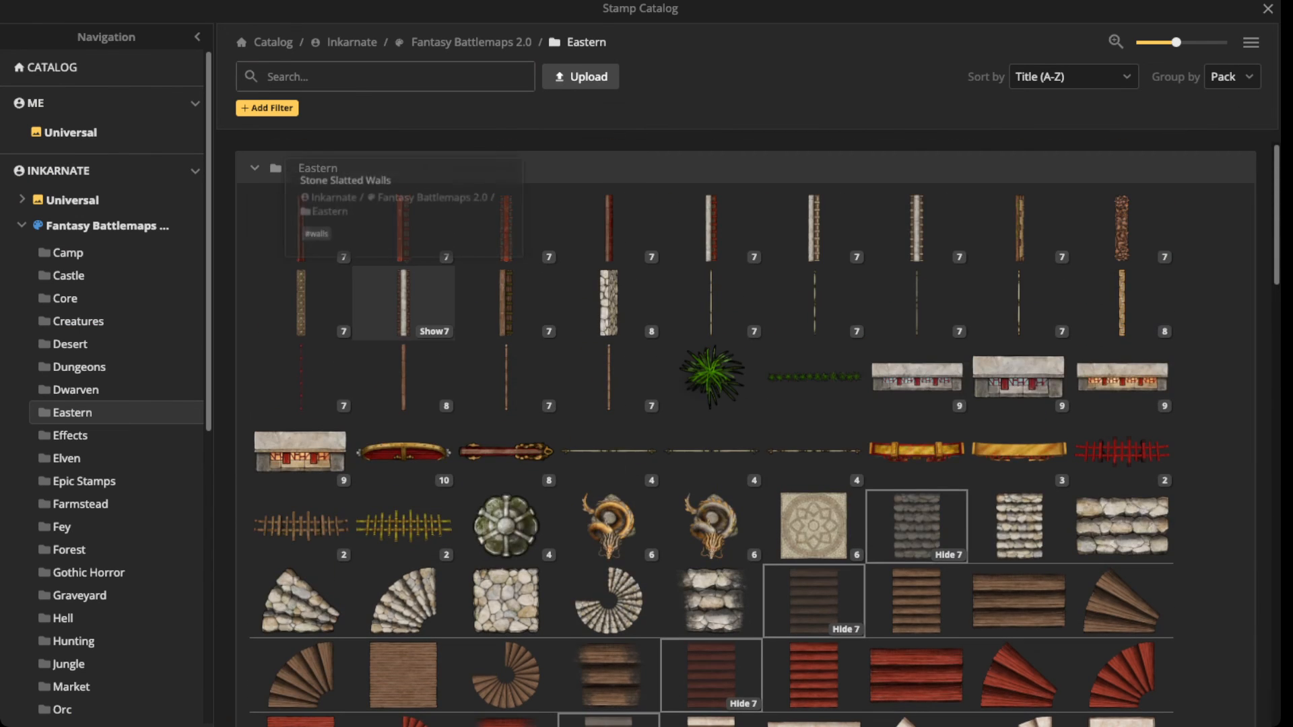
pyautogui.write('stat')
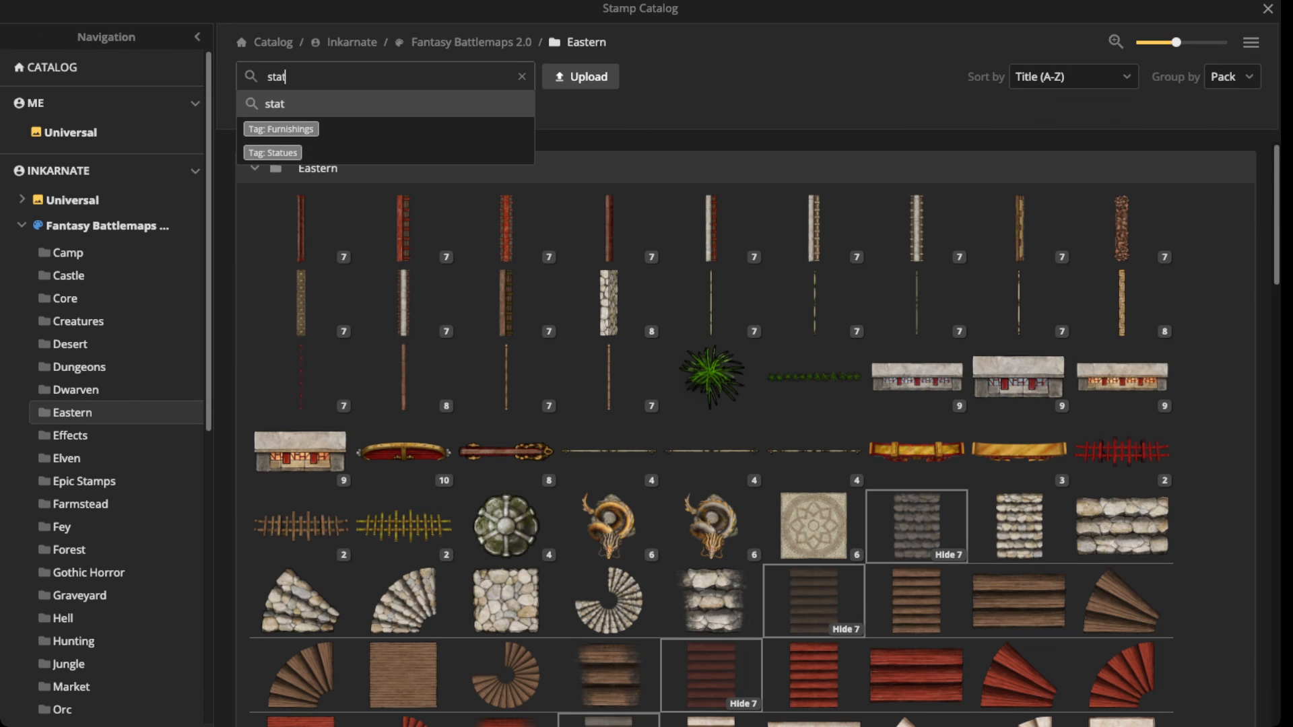
pyautogui.write('ue')
pyautogui.press('Return')
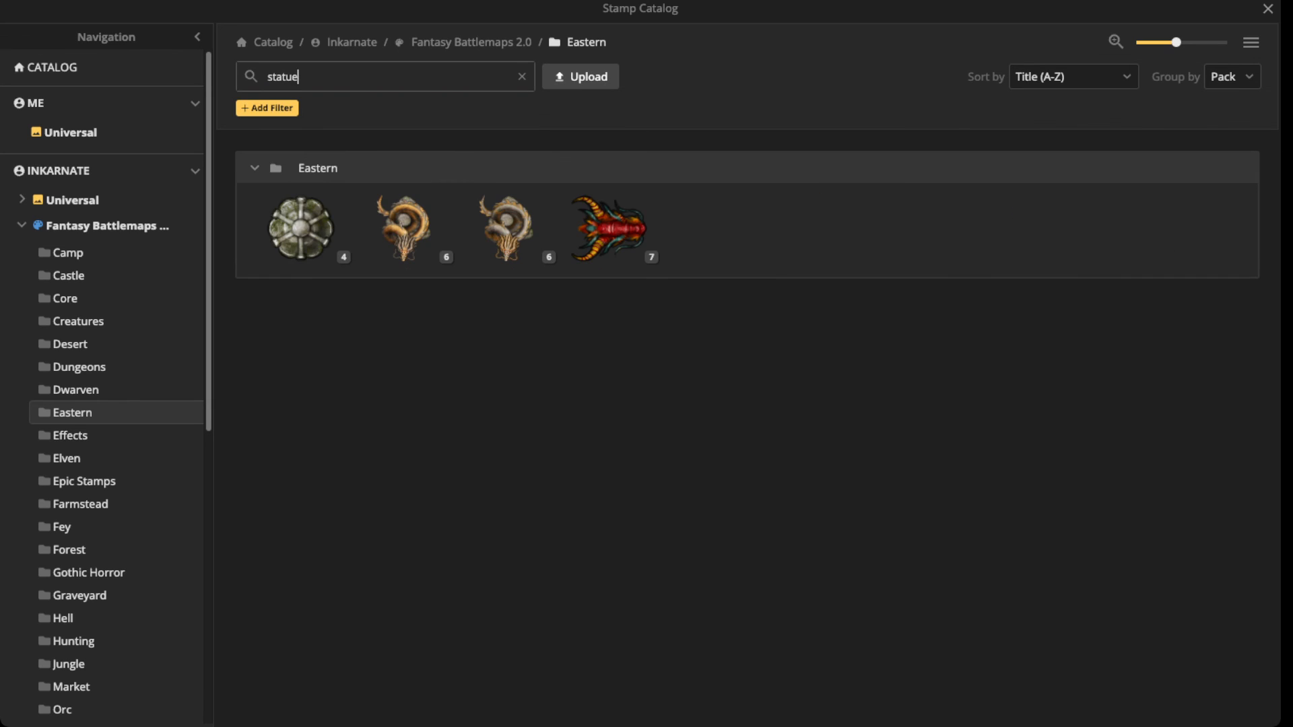
pyautogui.click(471, 43)
pyautogui.scroll(-2, 505, 305)
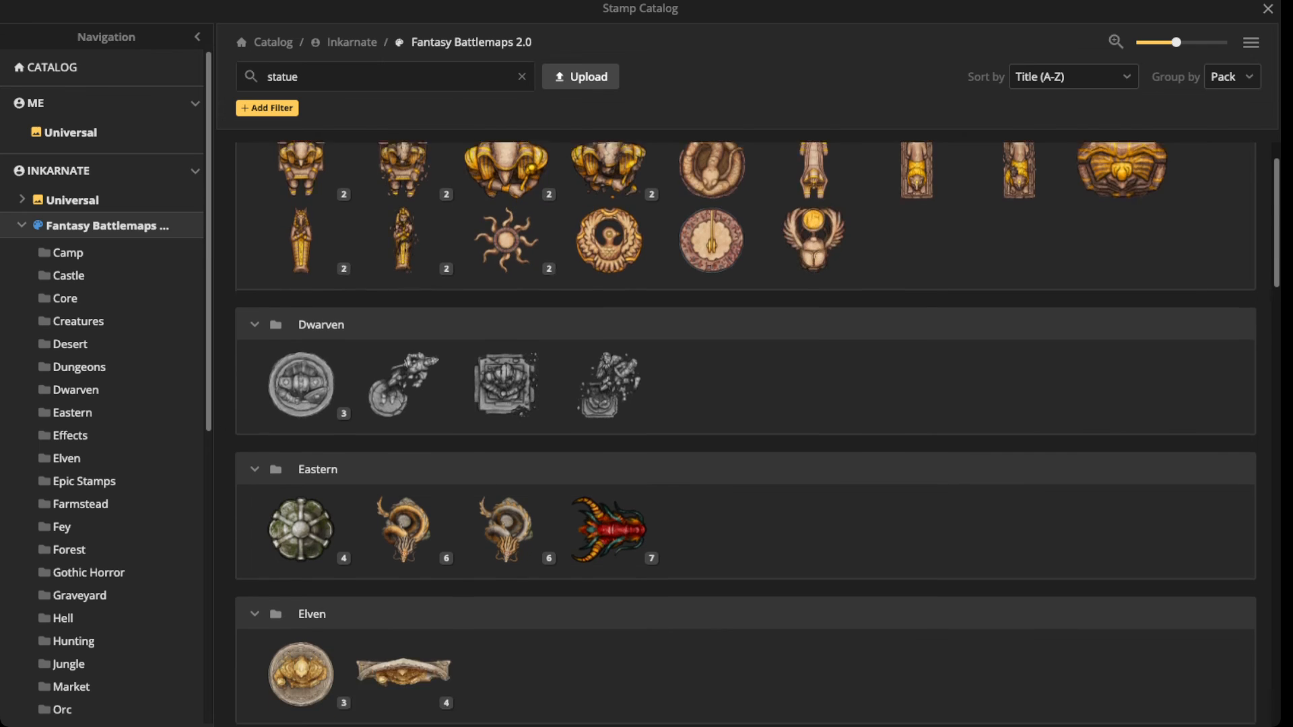
pyautogui.click(402, 320)
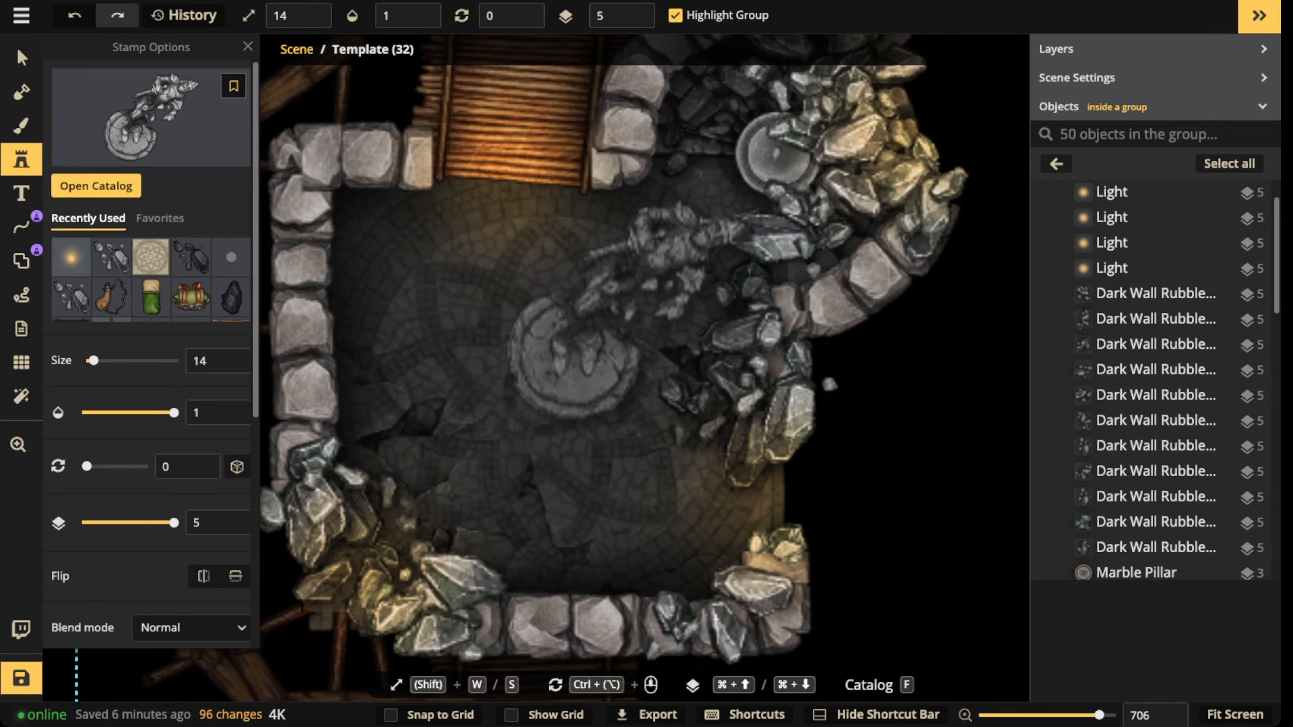
# Step: Place the broken statue on layer 5 across the room's floor, scale it to size 17 and position it beside the east rubble
pyautogui.click(638, 291)
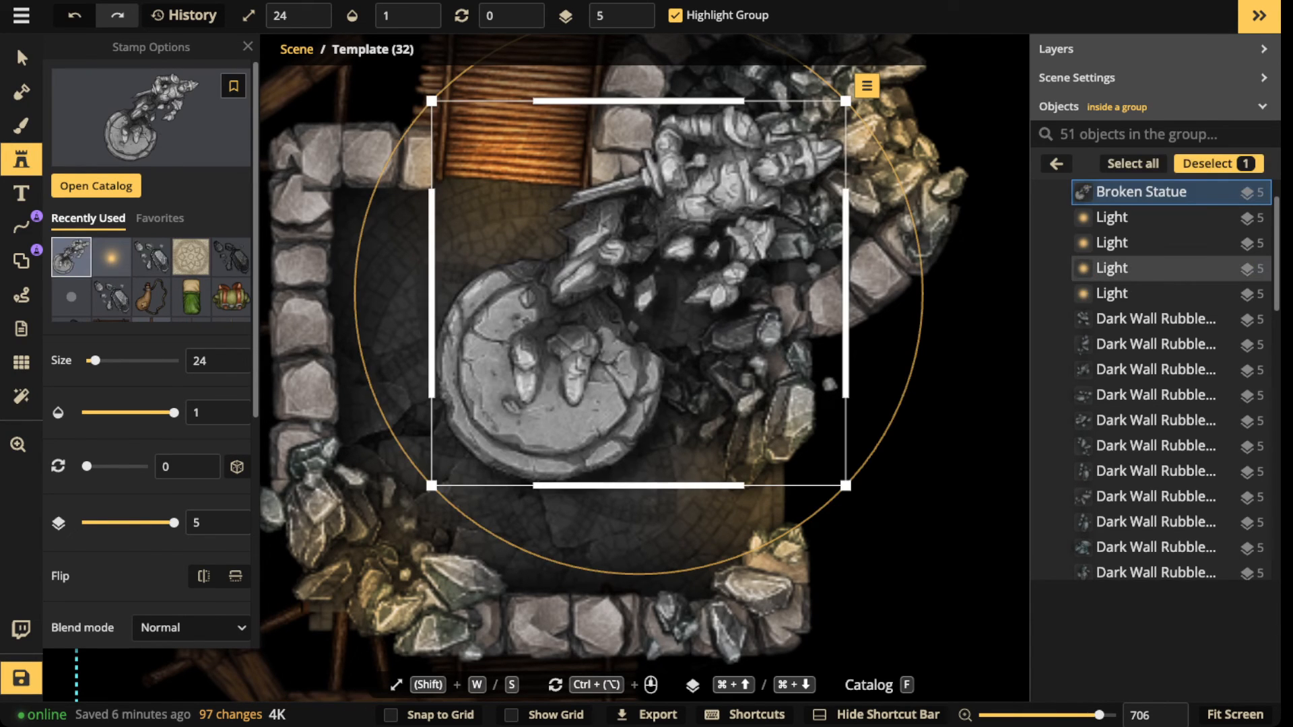
pyautogui.moveTo(846, 485); pyautogui.dragTo(744, 390)
pyautogui.moveTo(640, 283); pyautogui.dragTo(666, 364)
pyautogui.moveTo(771, 472); pyautogui.dragTo(744, 447)
pyautogui.moveTo(653, 364); pyautogui.dragTo(661, 370)
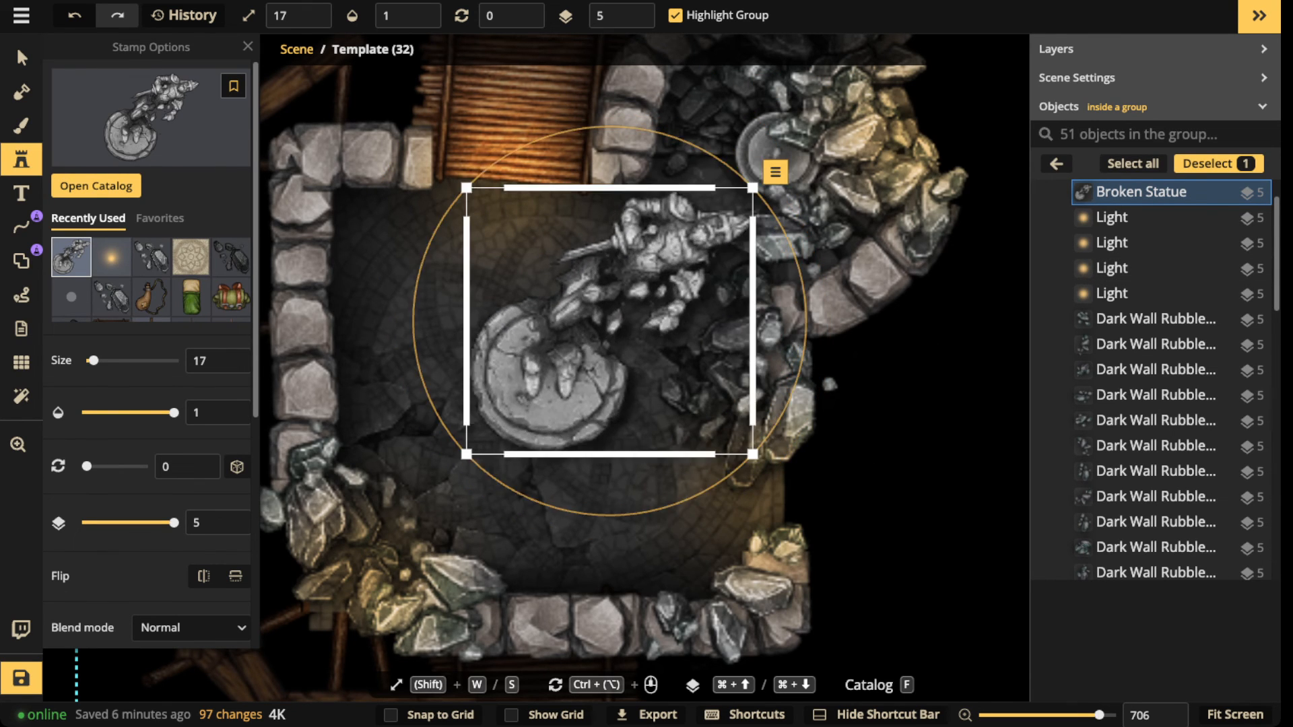
# Step: Darken the broken statue to brightness 57
pyautogui.scroll(-5, 148, 336)
pyautogui.moveTo(119, 558); pyautogui.dragTo(98, 559)
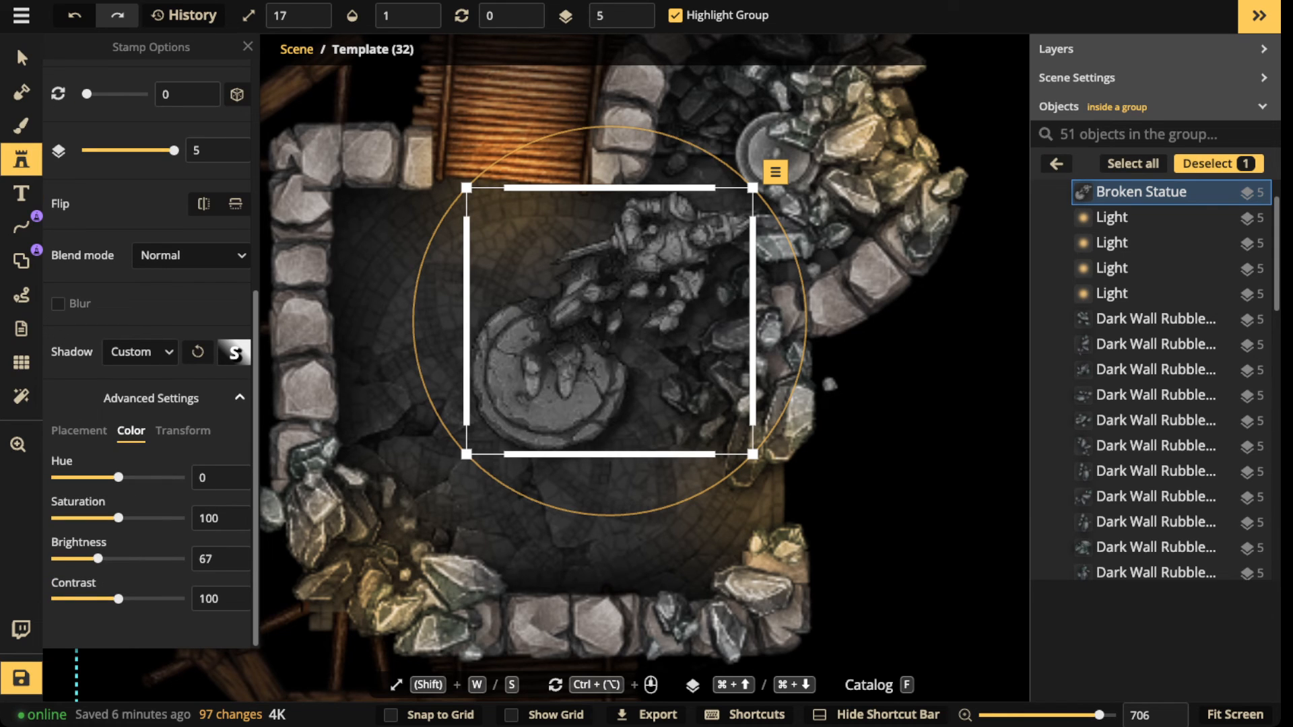
pyautogui.click(397, 302)
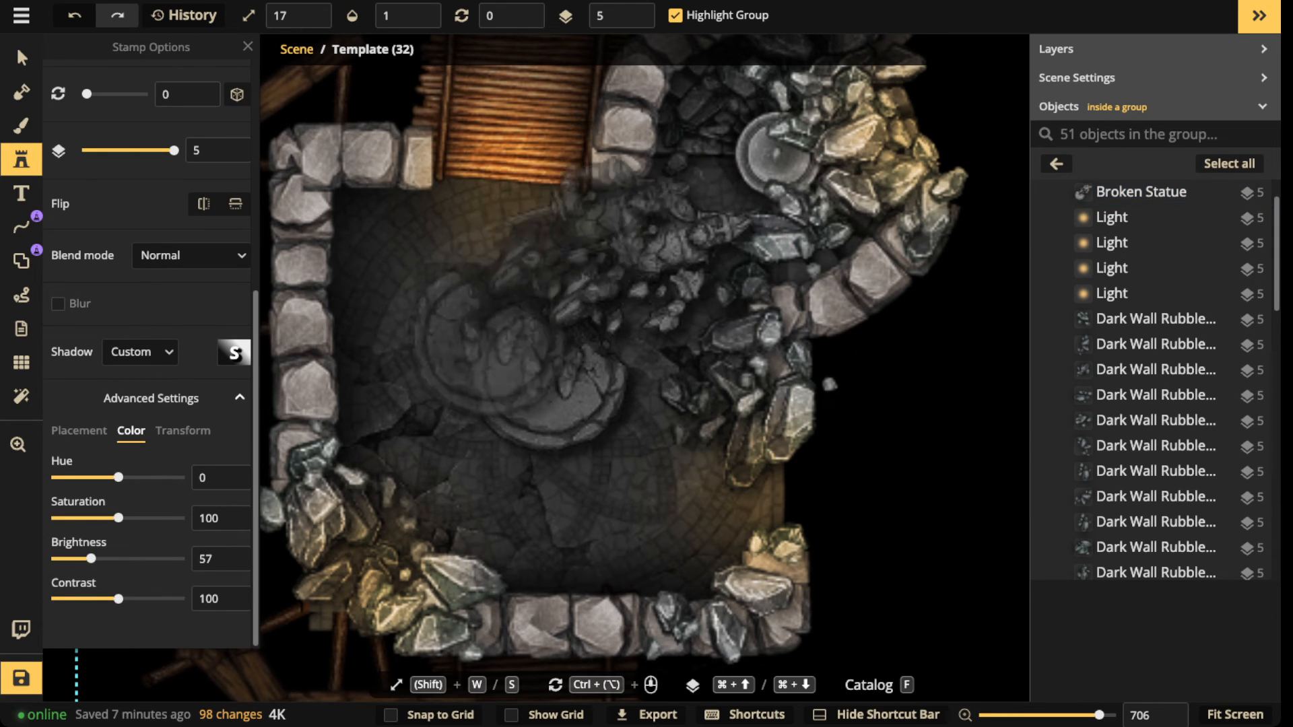
pyautogui.press('v')
pyautogui.click(573, 289)
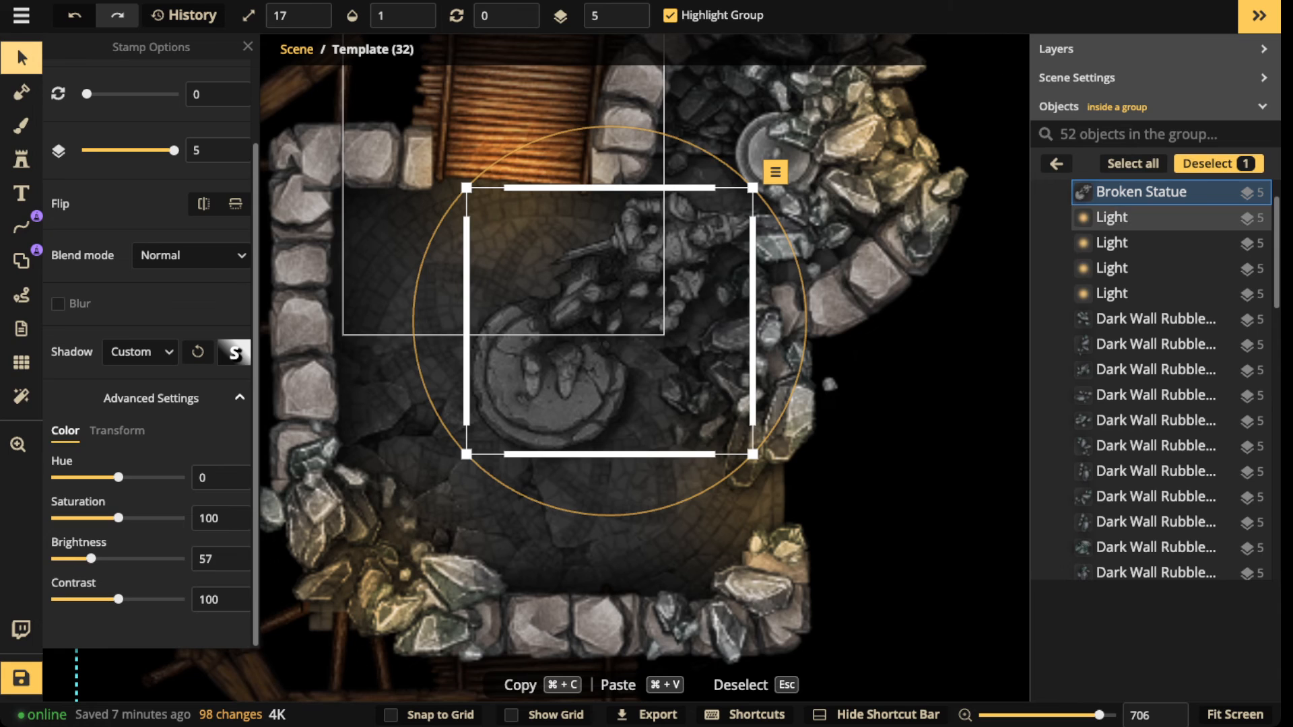
# Step: Try the default object shadow on the broken statue, set it back to Custom Object Shadow, and open its shadow options
pyautogui.click(139, 351)
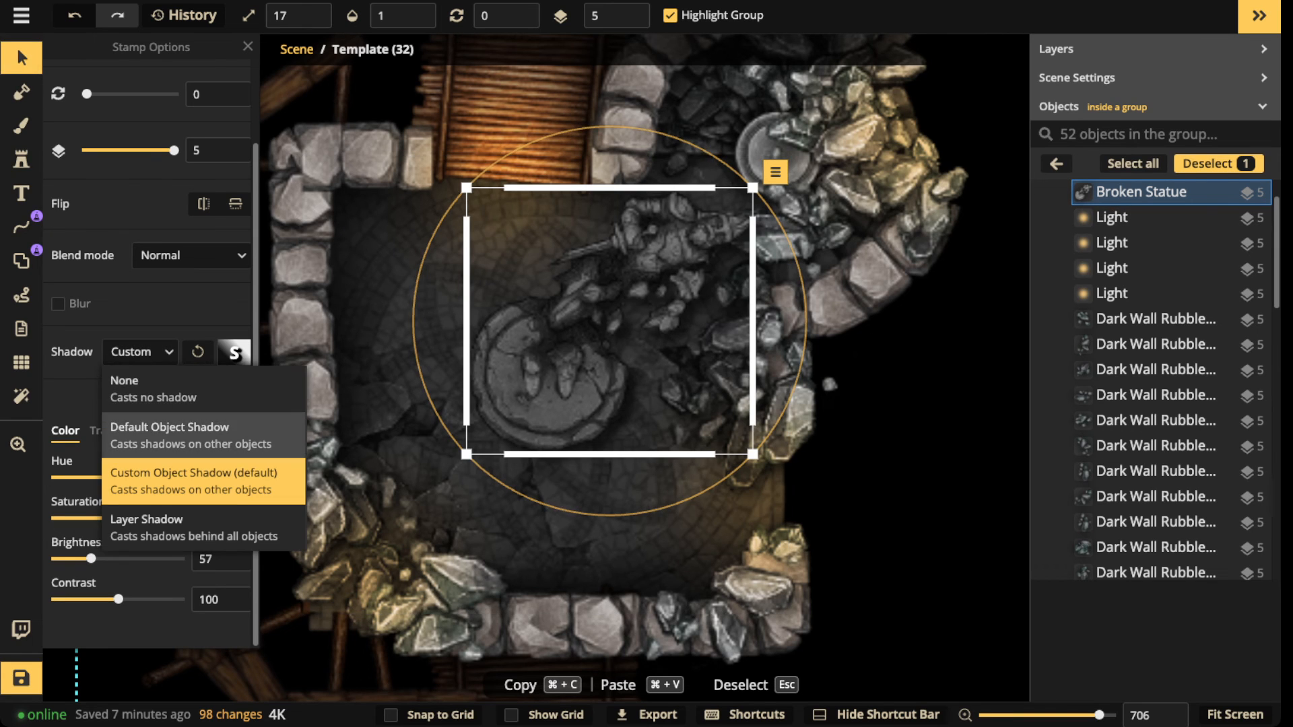
pyautogui.click(190, 435)
pyautogui.click(140, 352)
pyautogui.click(191, 480)
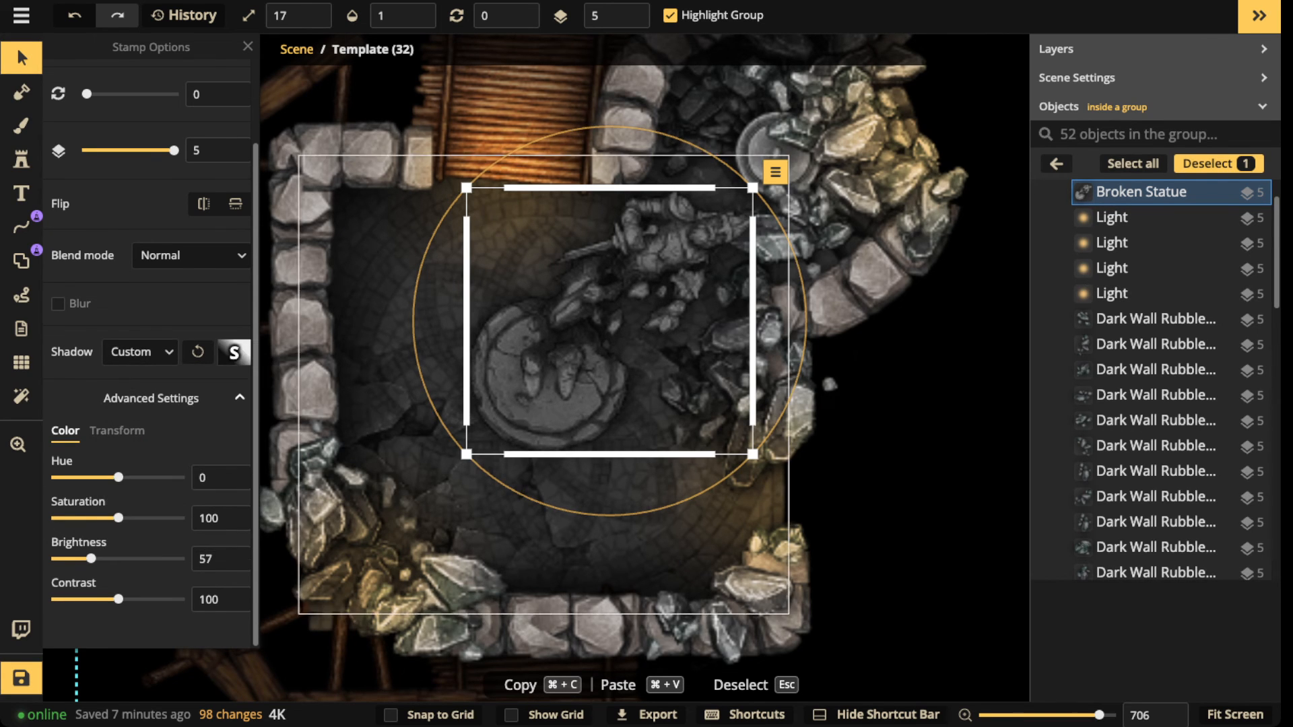
pyautogui.click(233, 352)
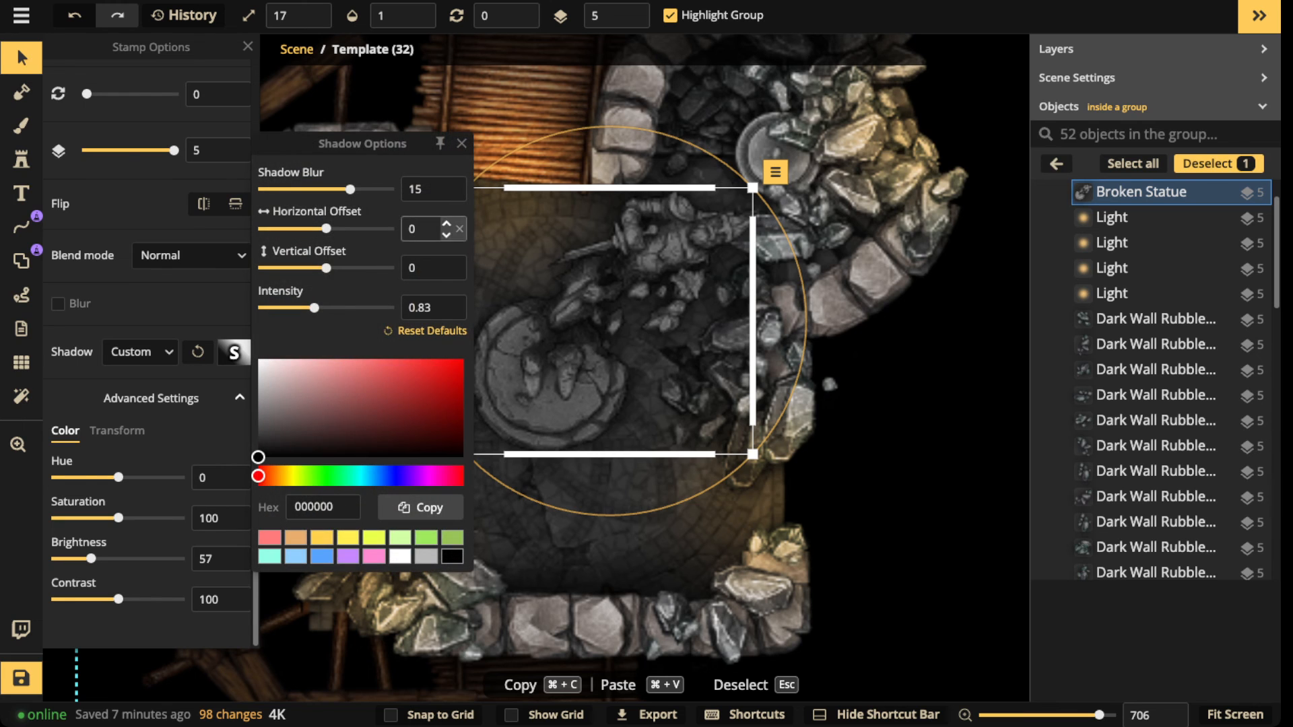
# Step: Examine the whole ruined level, checking the statue, rubble, lights and outer wooden scaffolding
pyautogui.scroll(-3, 646, 212)
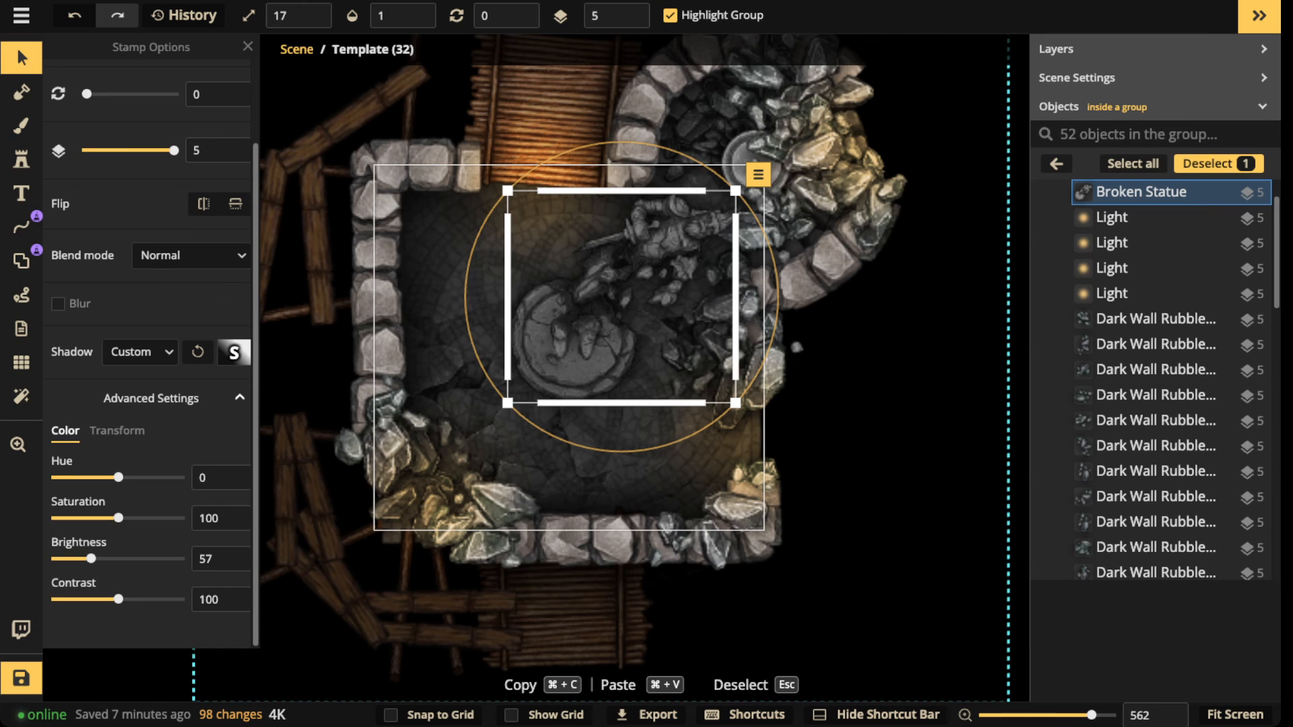
pyautogui.press('space')
pyautogui.moveTo(505, 464); pyautogui.dragTo(536, 416)
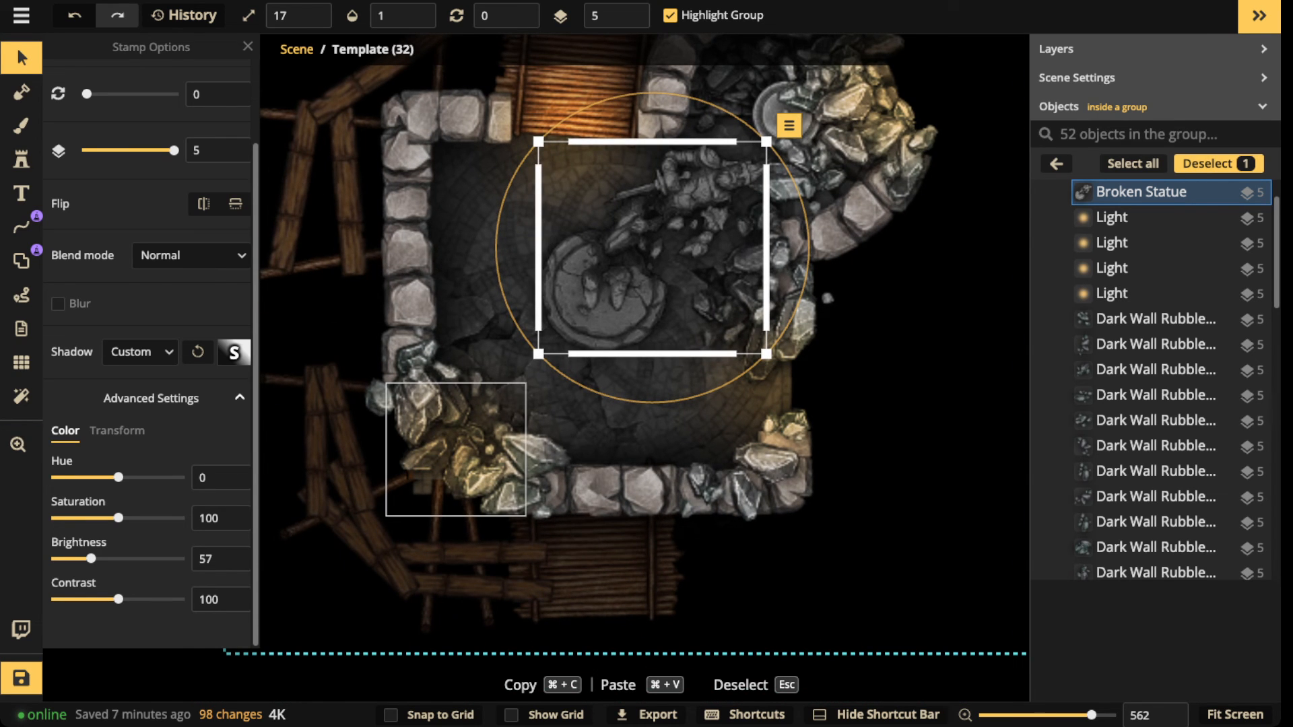
pyautogui.press('space')
pyautogui.moveTo(620, 384); pyautogui.dragTo(518, 491)
pyautogui.press('space')
pyautogui.moveTo(606, 485); pyautogui.dragTo(632, 461)
pyautogui.press('space')
pyautogui.scroll(-2, 546, 207)
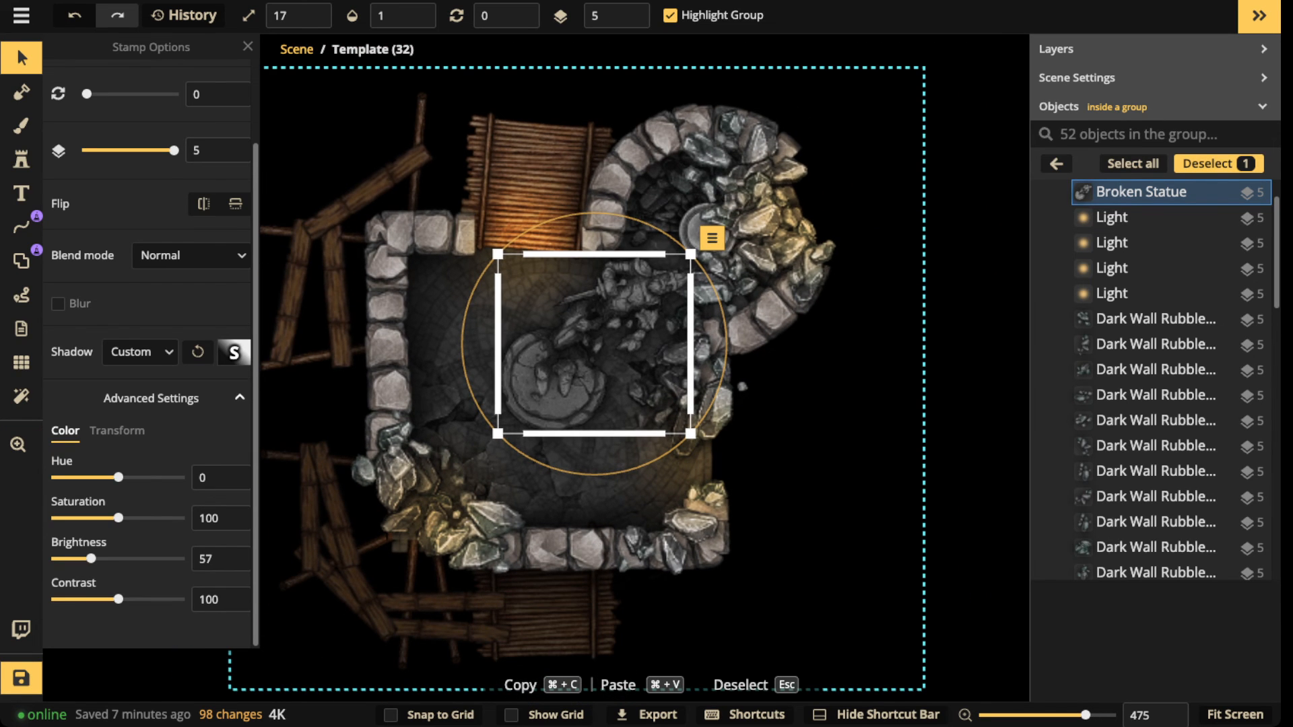
pyautogui.press('space')
pyautogui.moveTo(339, 307); pyautogui.dragTo(340, 258)
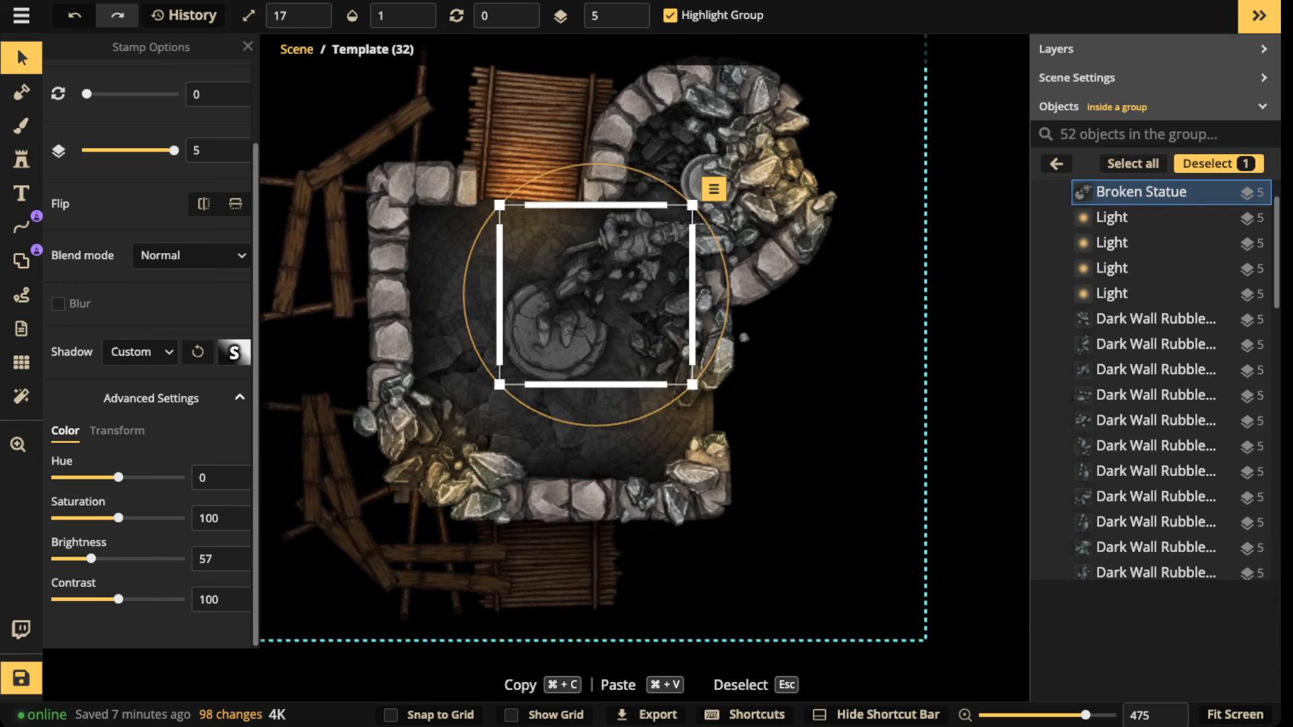
# Step: Place a Light stamp with Overlay blending at size 47 over the broken statue's base
pyautogui.press('super+v')
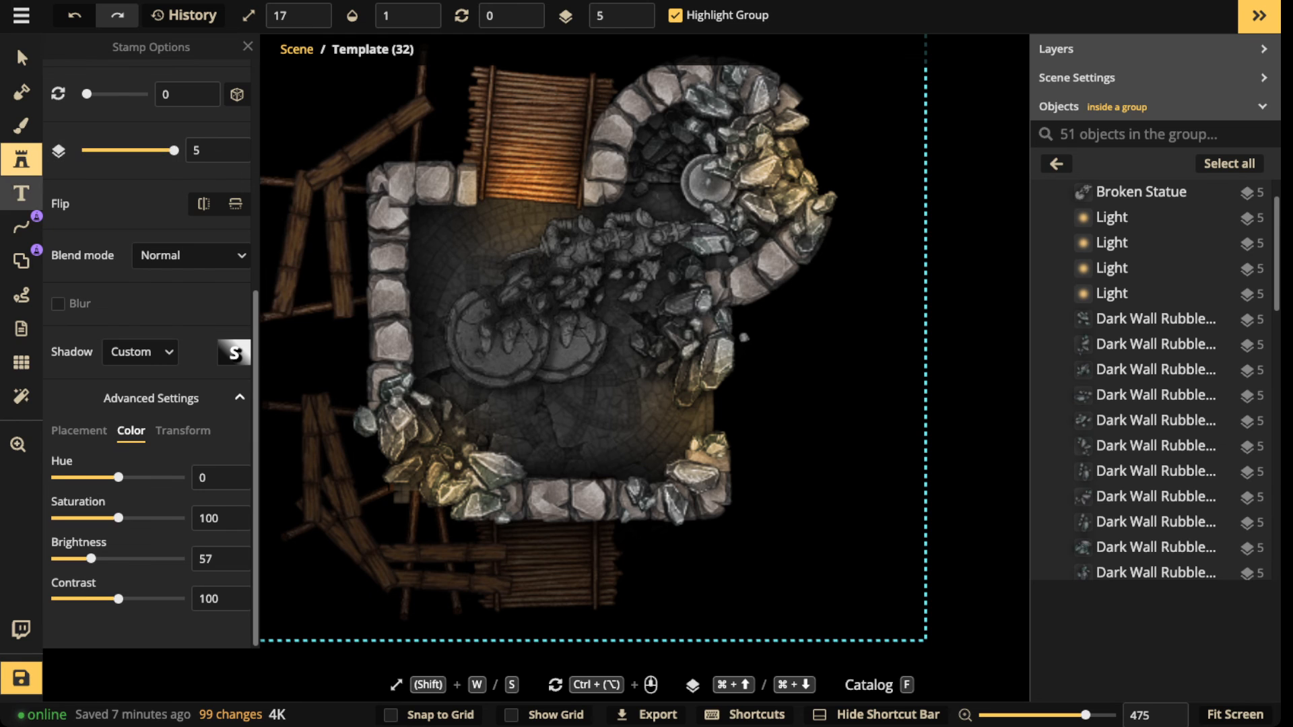
pyautogui.scroll(5, 191, 288)
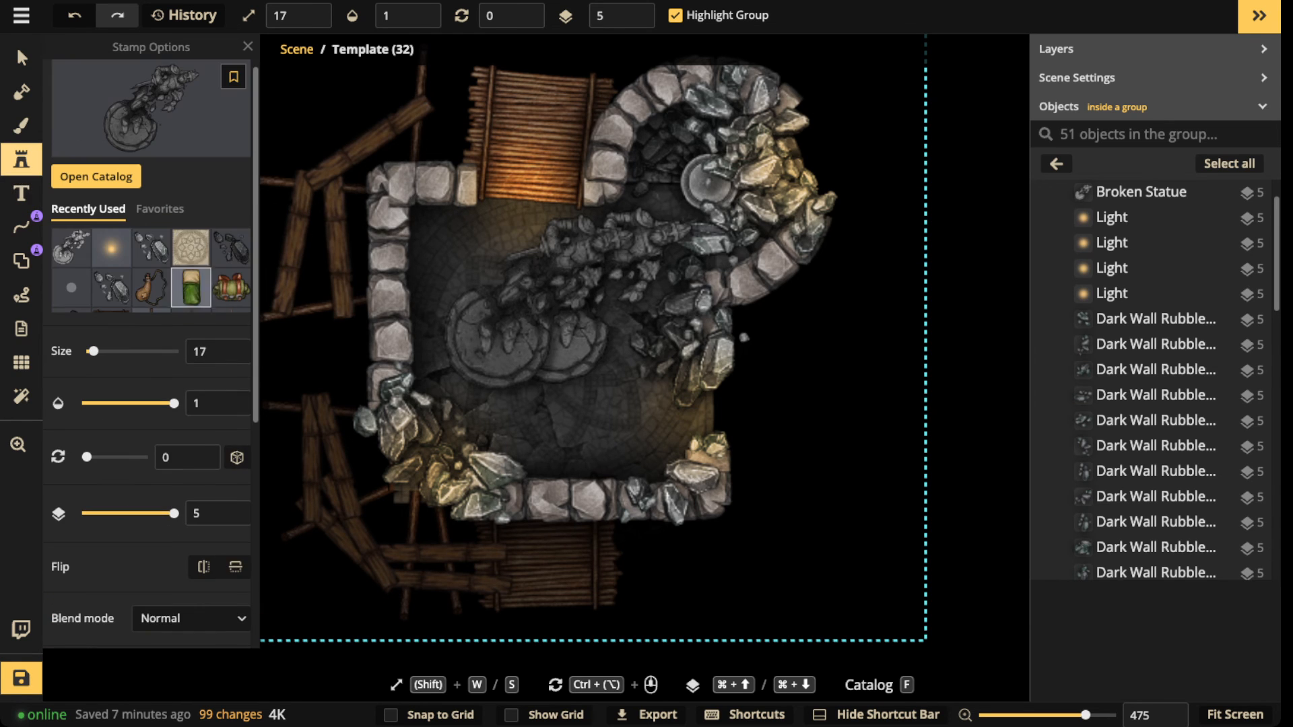
pyautogui.click(111, 248)
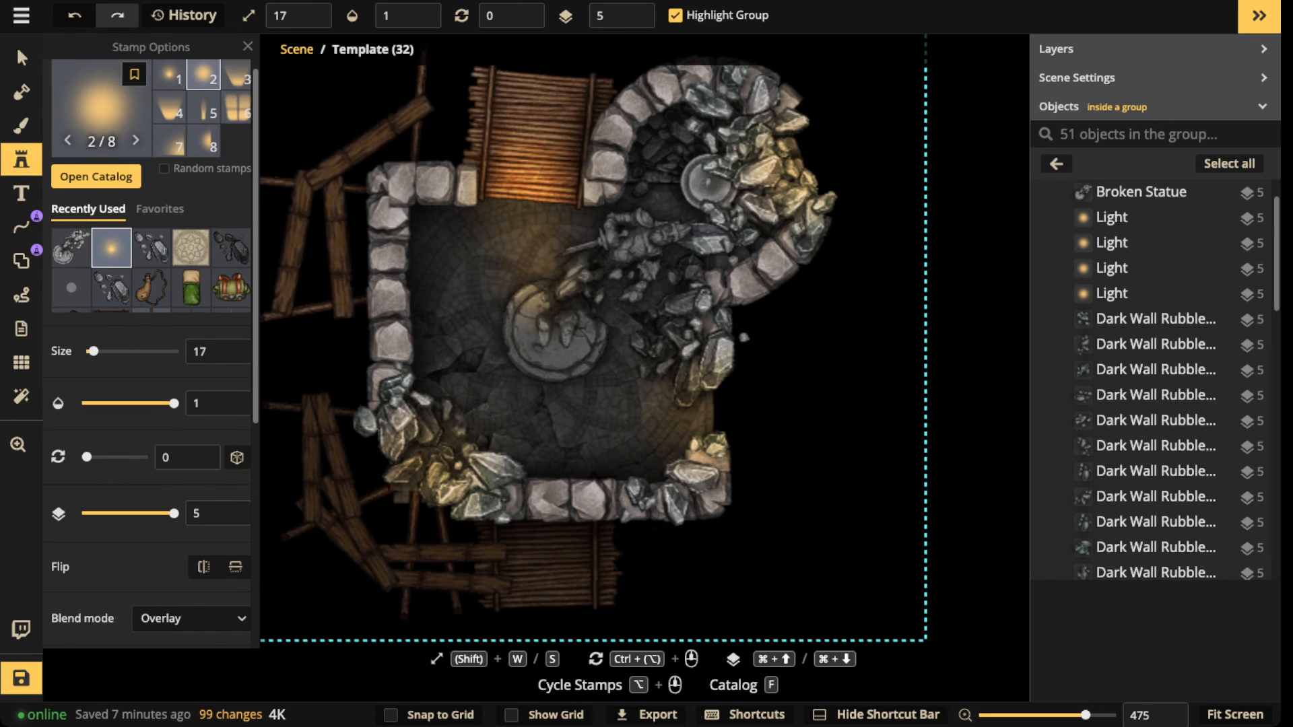
pyautogui.click(548, 320)
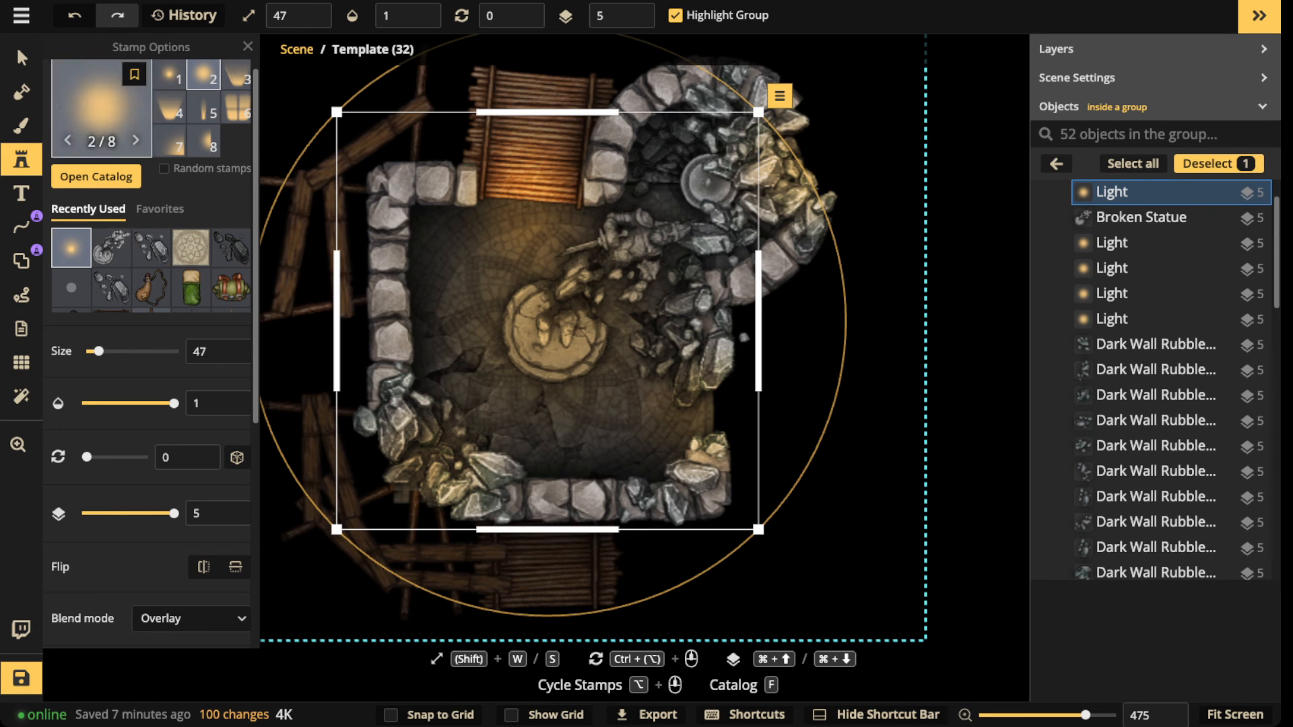
# Step: Recolour the statue's light green with hue 49 and saturation 200, and shrink it to size 37
pyautogui.click(21, 57)
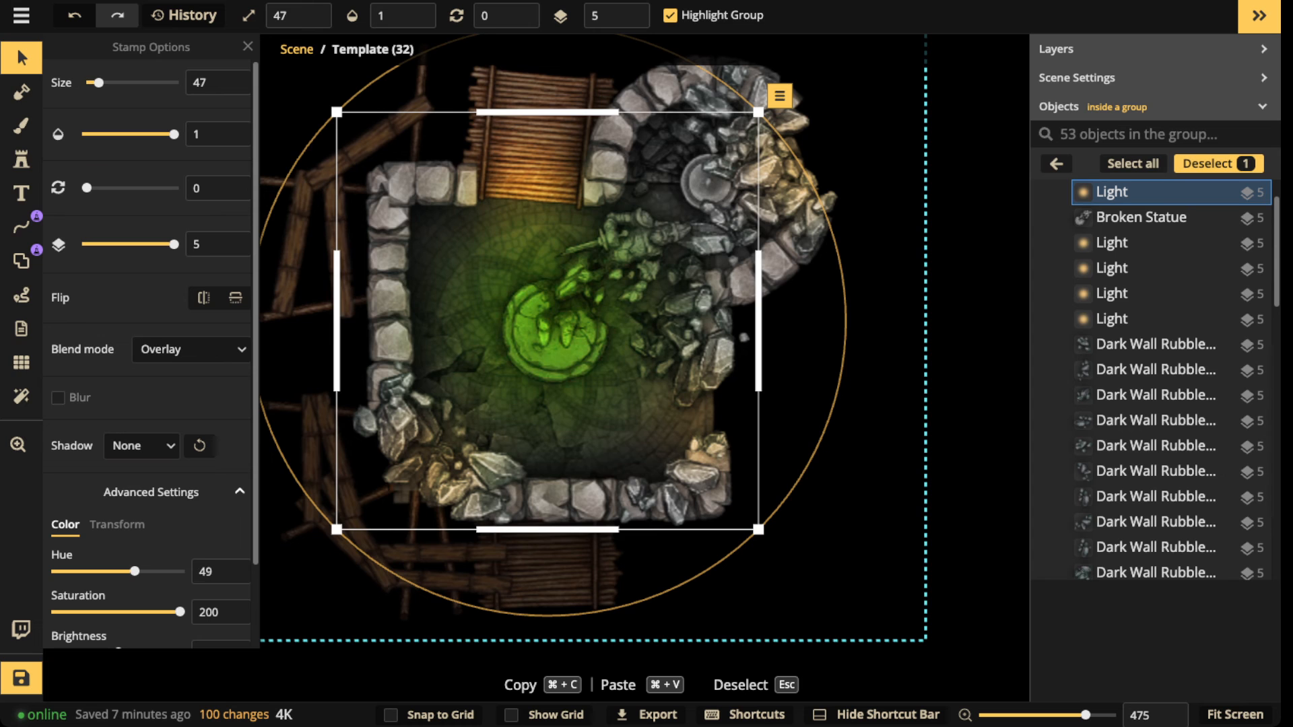
pyautogui.press('[')
pyautogui.moveTo(560, 315); pyautogui.dragTo(558, 320)
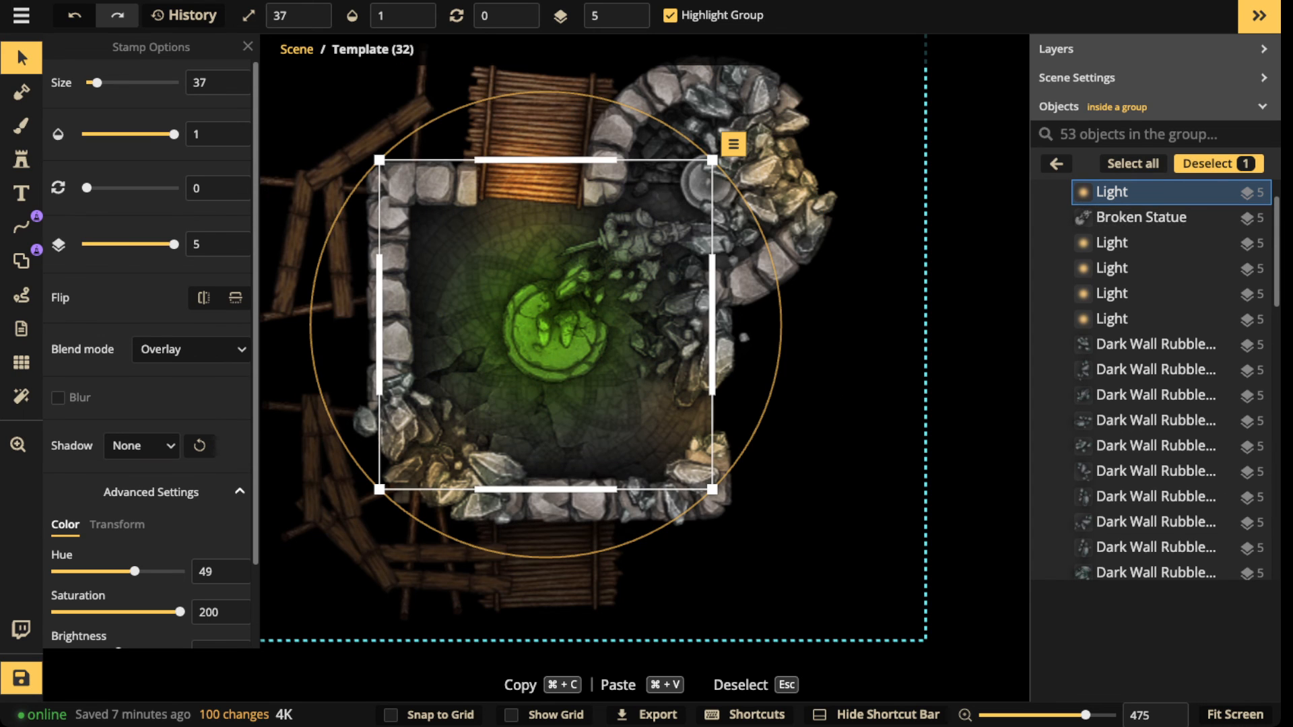
pyautogui.click(248, 46)
pyautogui.scroll(-2, 528, 306)
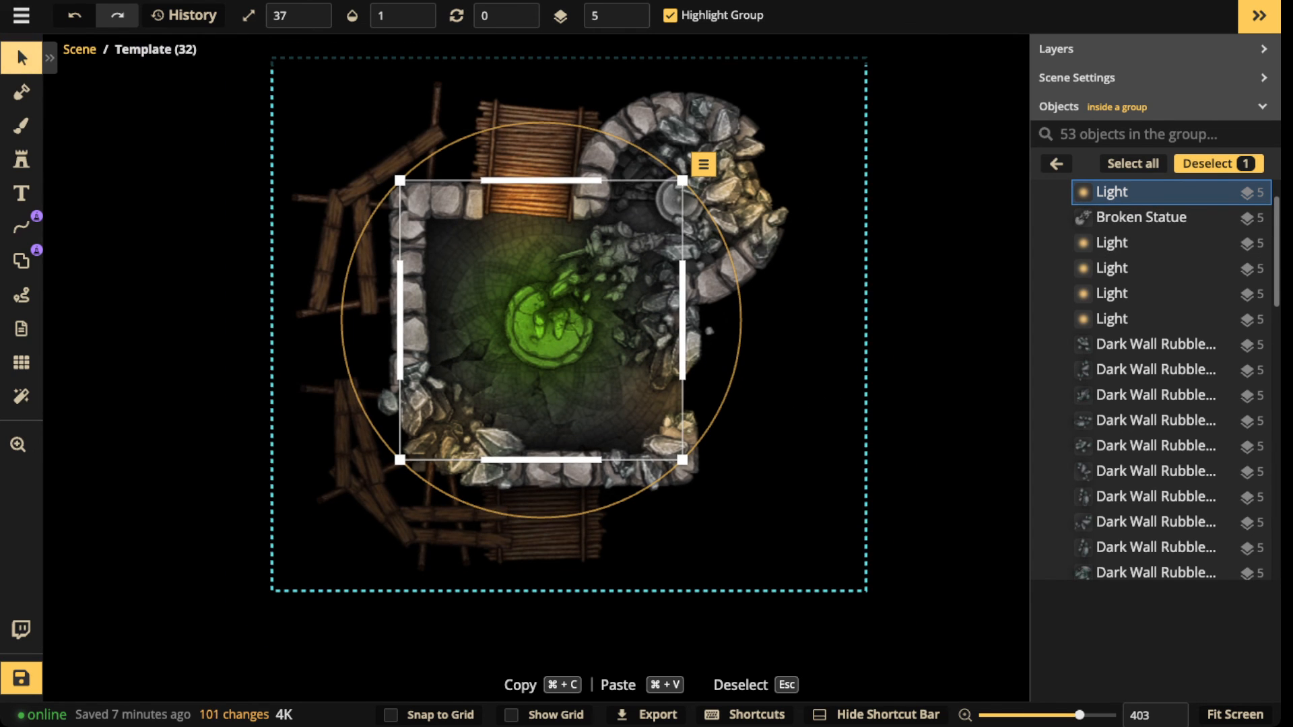
# Step: Find the Sparks stamp in the Fantasy Battlemaps 2.0 catalog and place it at size 47 around the glowing statue base
pyautogui.click(22, 160)
pyautogui.scroll(1, 541, 301)
pyautogui.write('f')
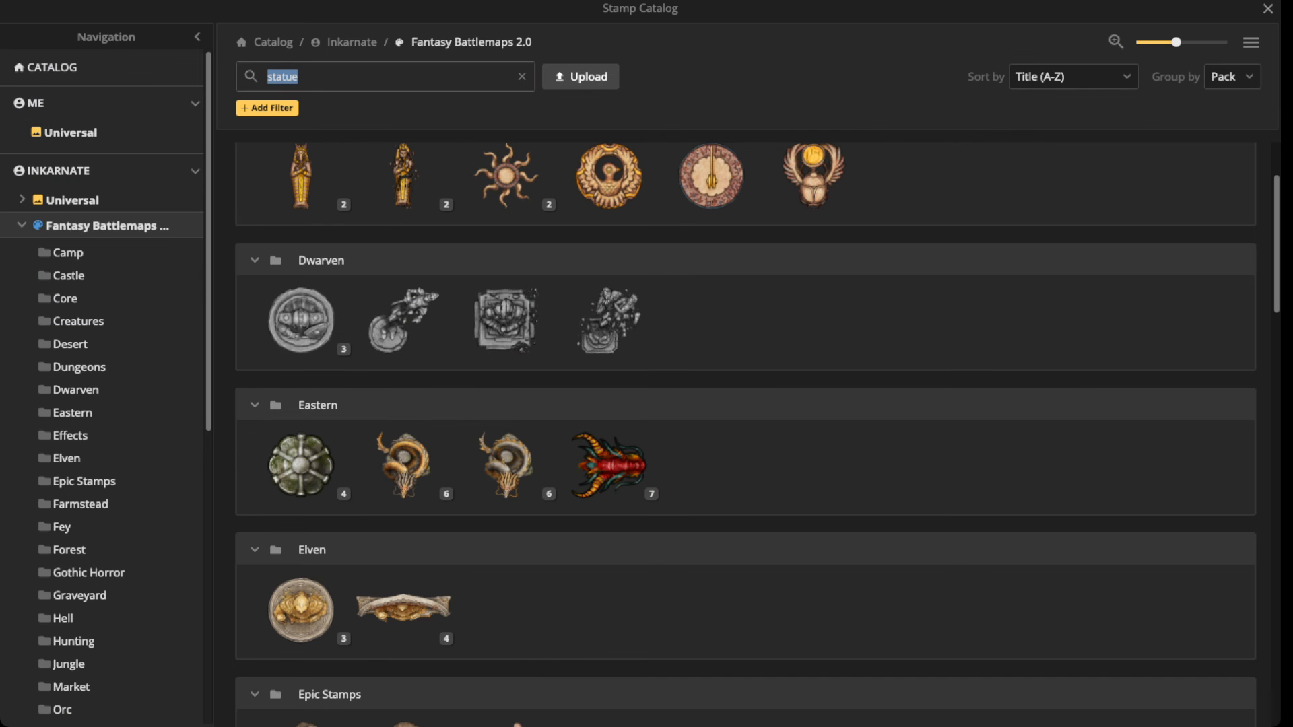
pyautogui.write('sparks')
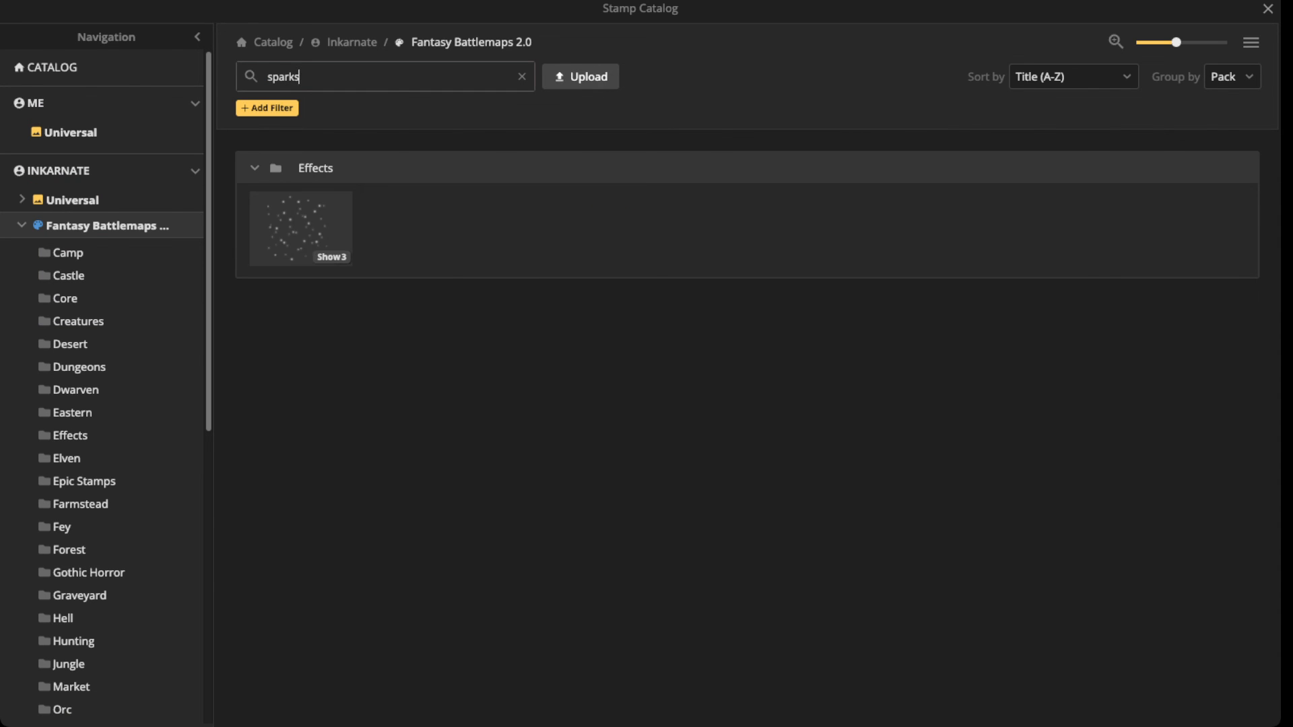
pyautogui.click(300, 228)
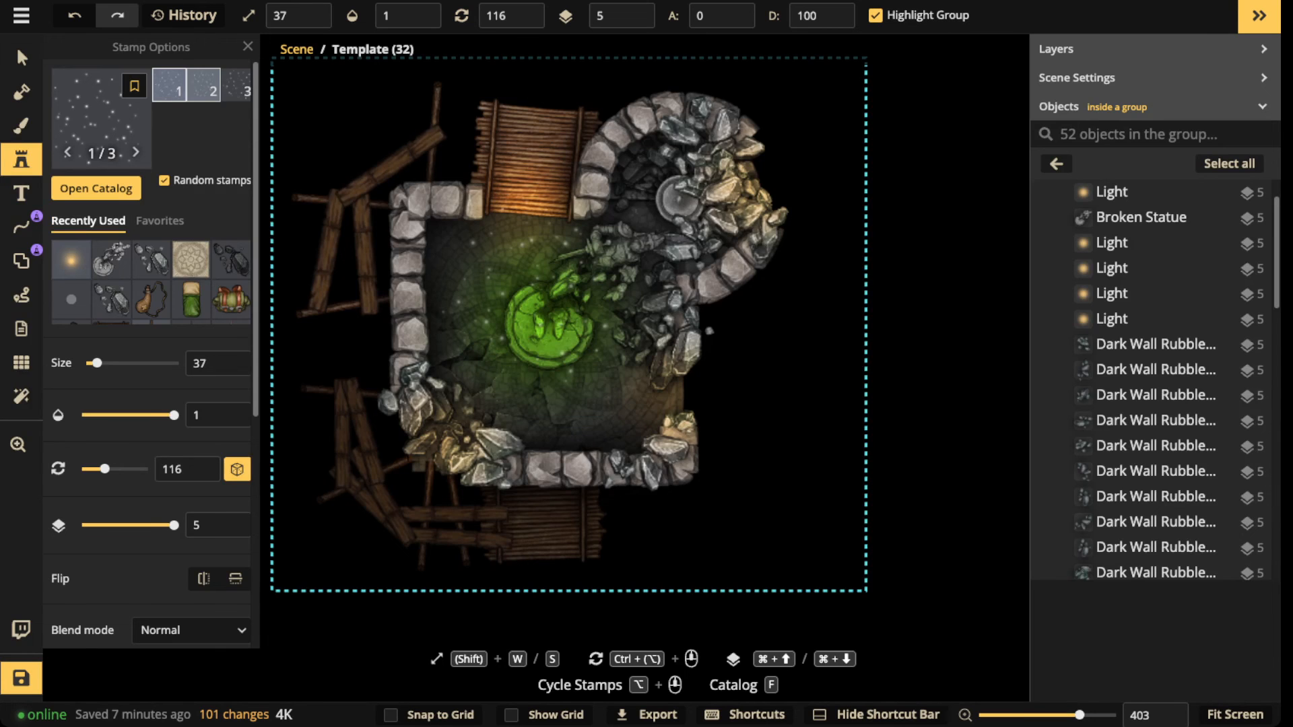
pyautogui.click(525, 323)
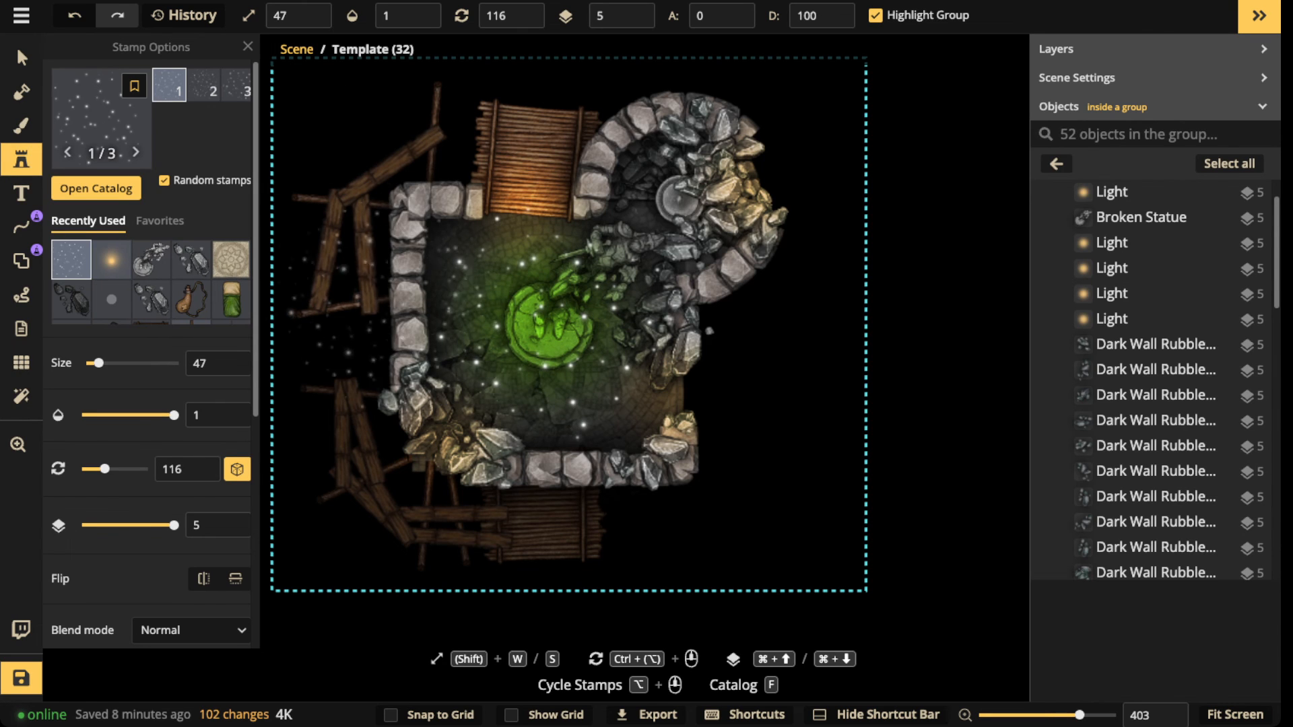
pyautogui.click(21, 58)
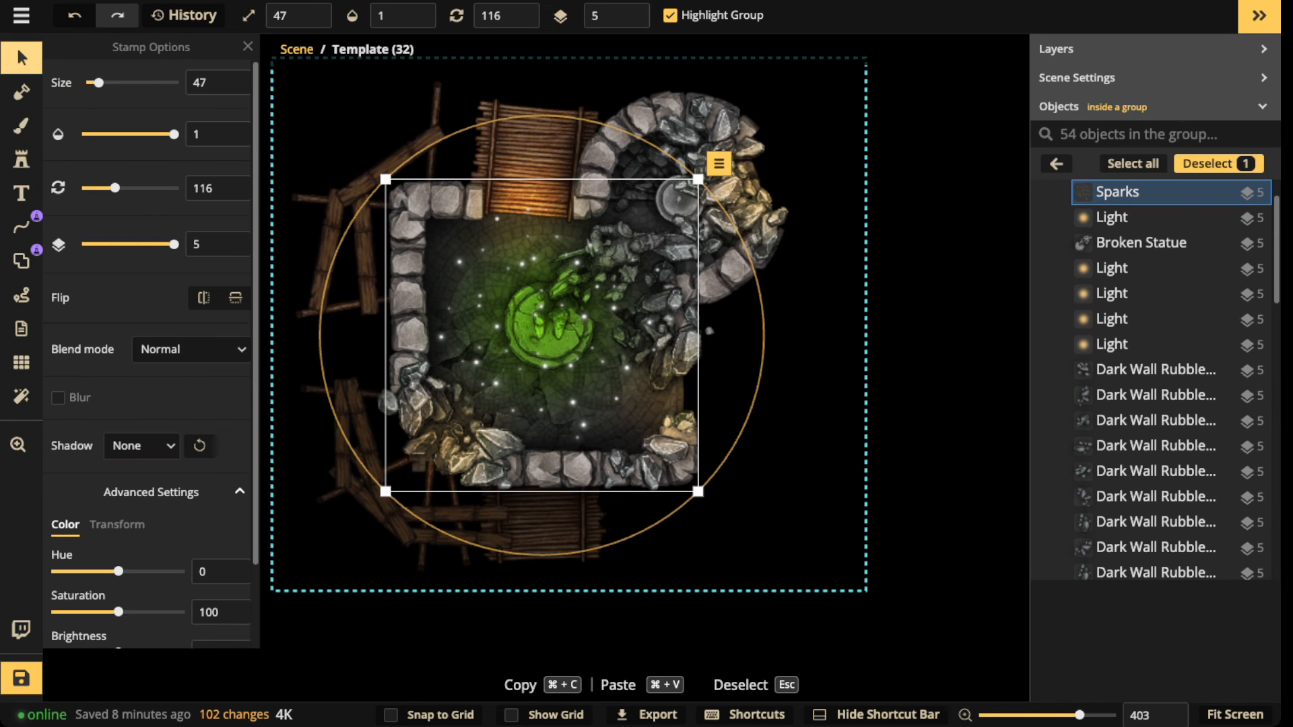
# Step: Try blurring the sparks with a radius of 4
pyautogui.click(58, 398)
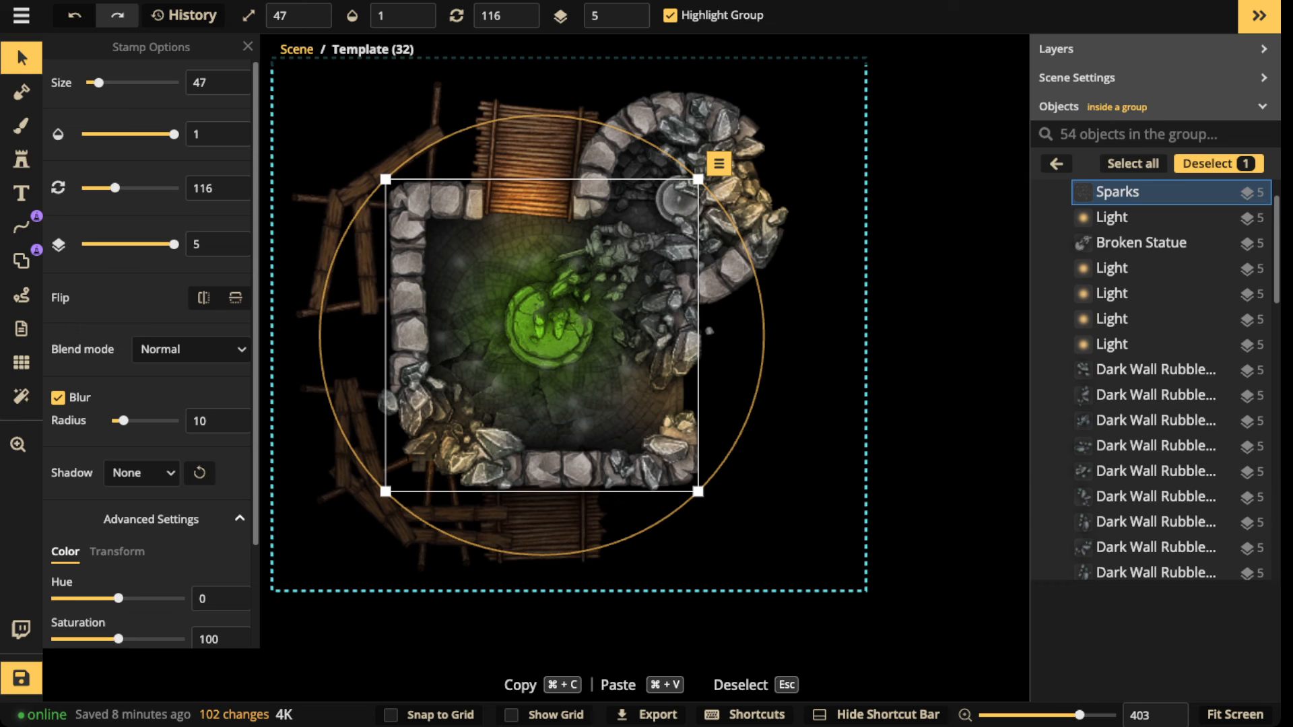
pyautogui.scroll(-3, 148, 350)
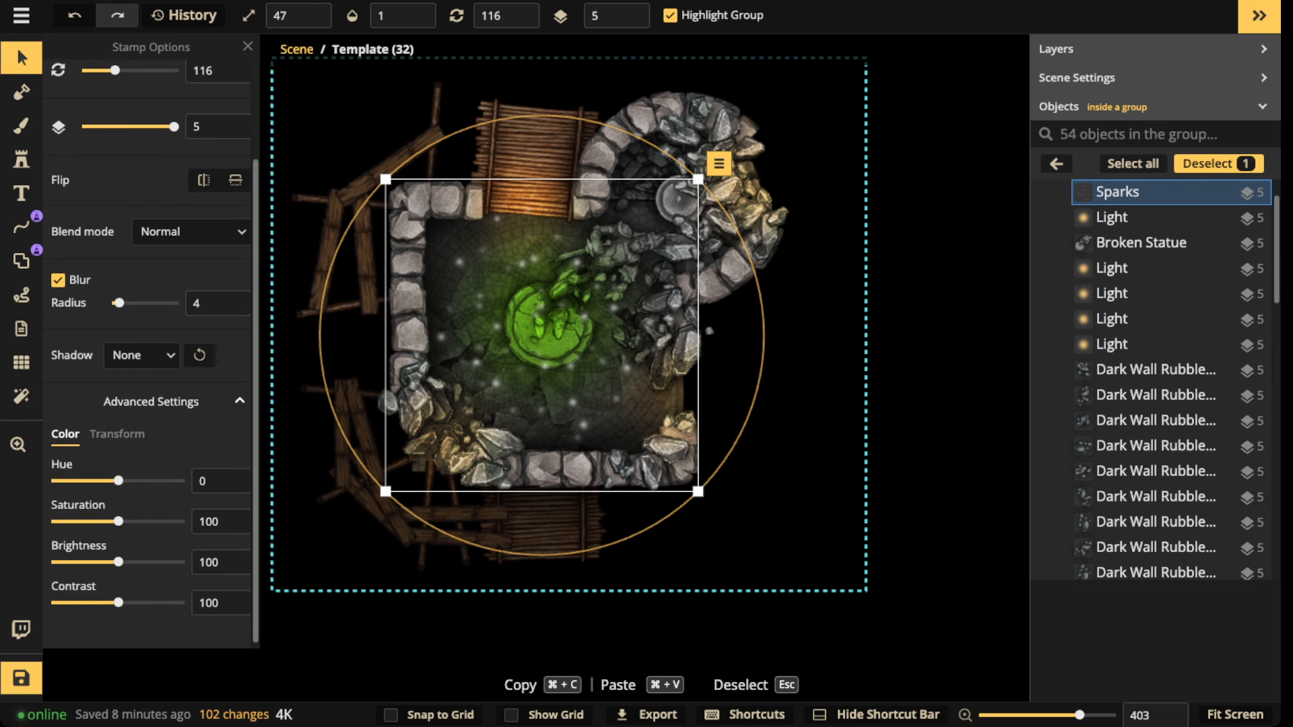
pyautogui.scroll(3, 148, 350)
# Step: Fade the sparks to opacity 0.35 and scale them down to size 37
pyautogui.click(124, 134)
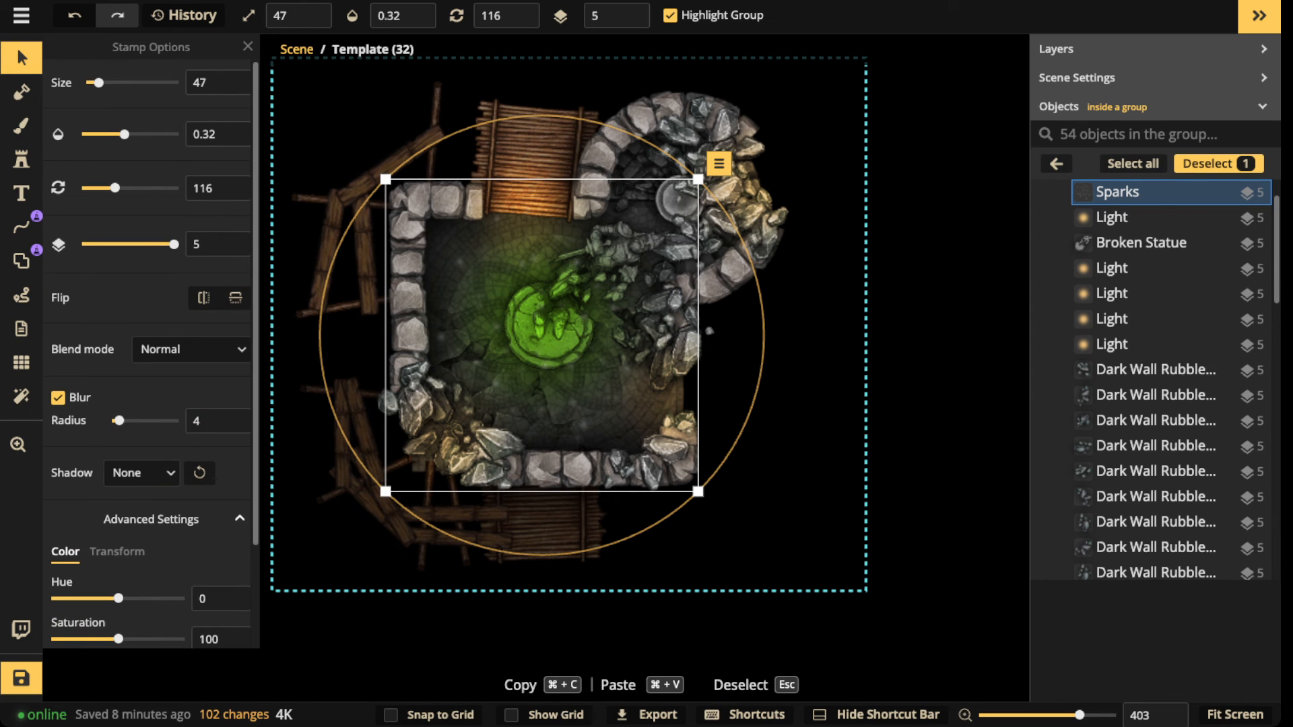
pyautogui.moveTo(125, 135); pyautogui.dragTo(128, 135)
pyautogui.scroll(-3, 559, 347)
pyautogui.scroll(5, 557, 344)
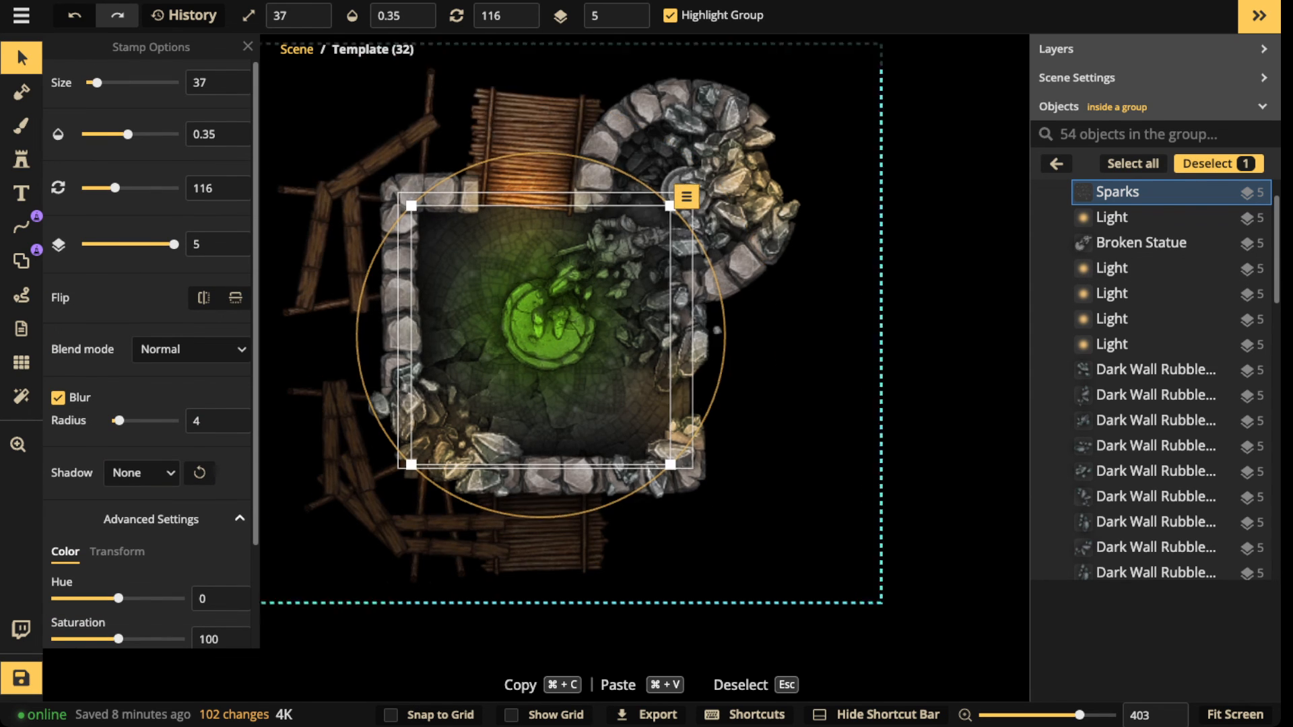
pyautogui.scroll(3, 517, 337)
# Step: Turn off the blur on the sparks and move them down to layer 4
pyautogui.click(57, 397)
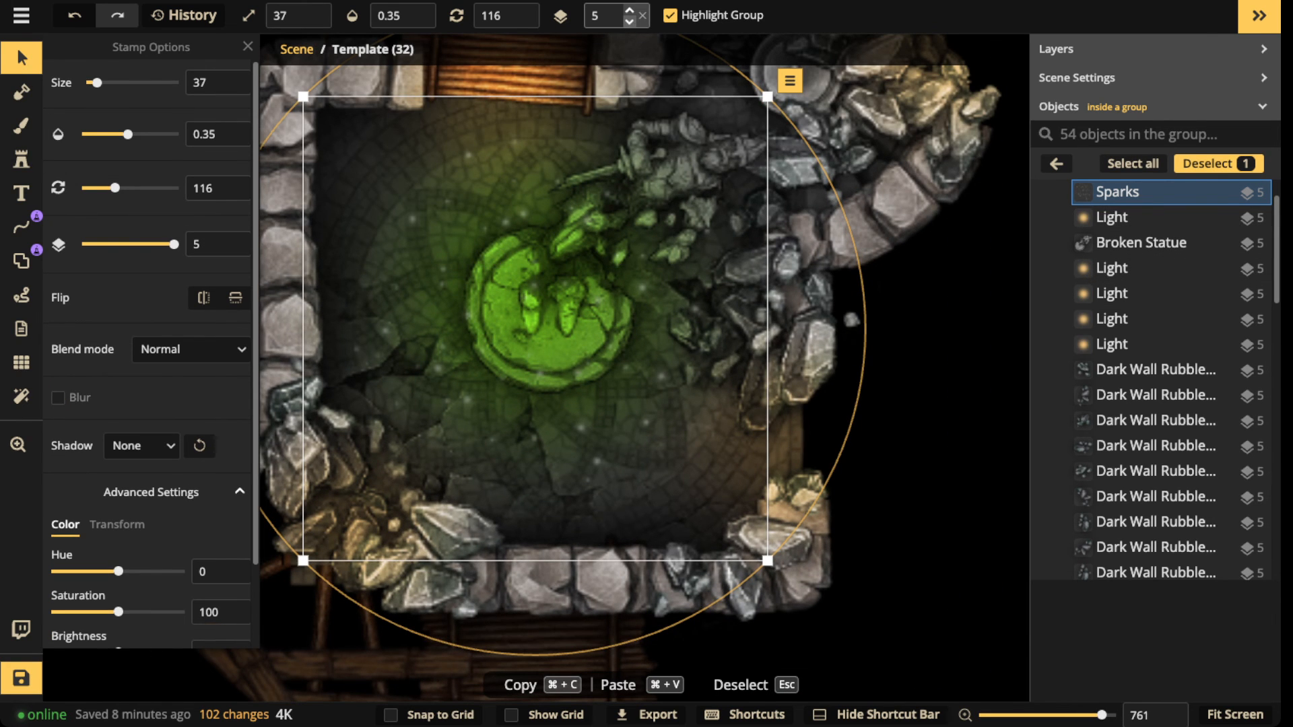
pyautogui.click(629, 21)
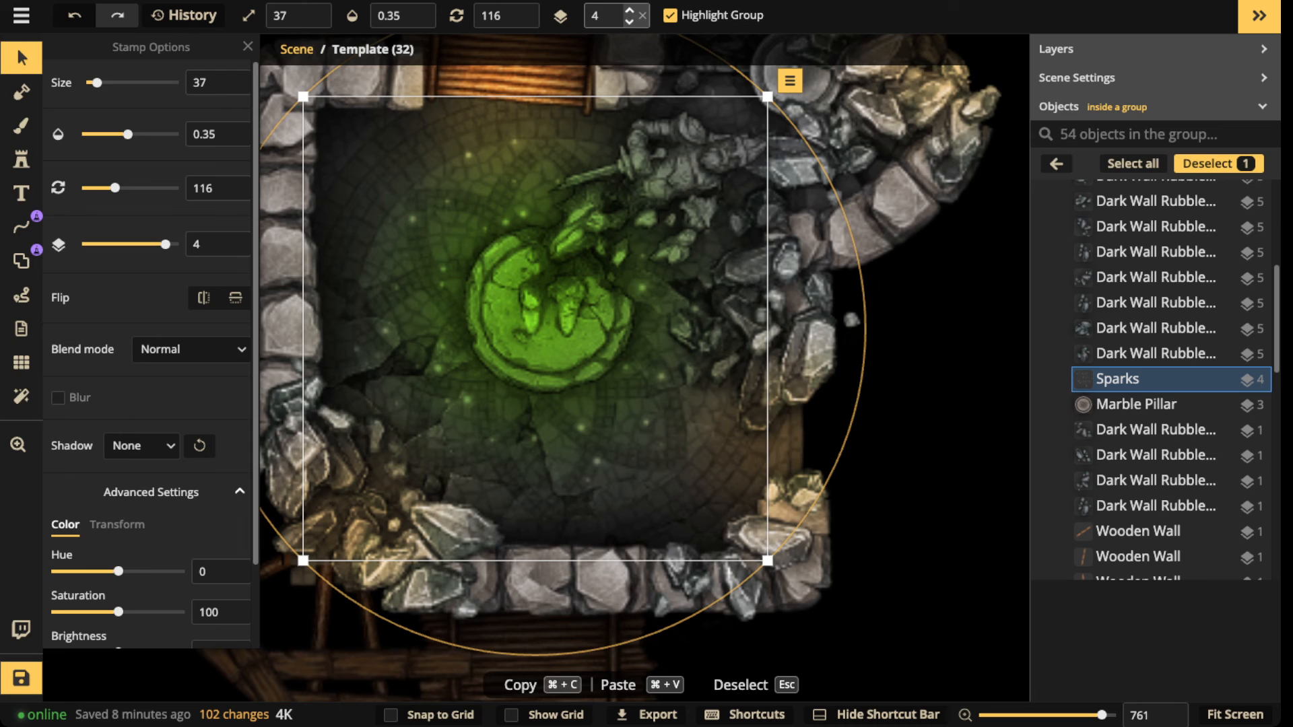
pyautogui.press('Escape')
# Step: Move the broken statue down to layer 4, beneath the surrounding wall rubble
pyautogui.click(650, 178)
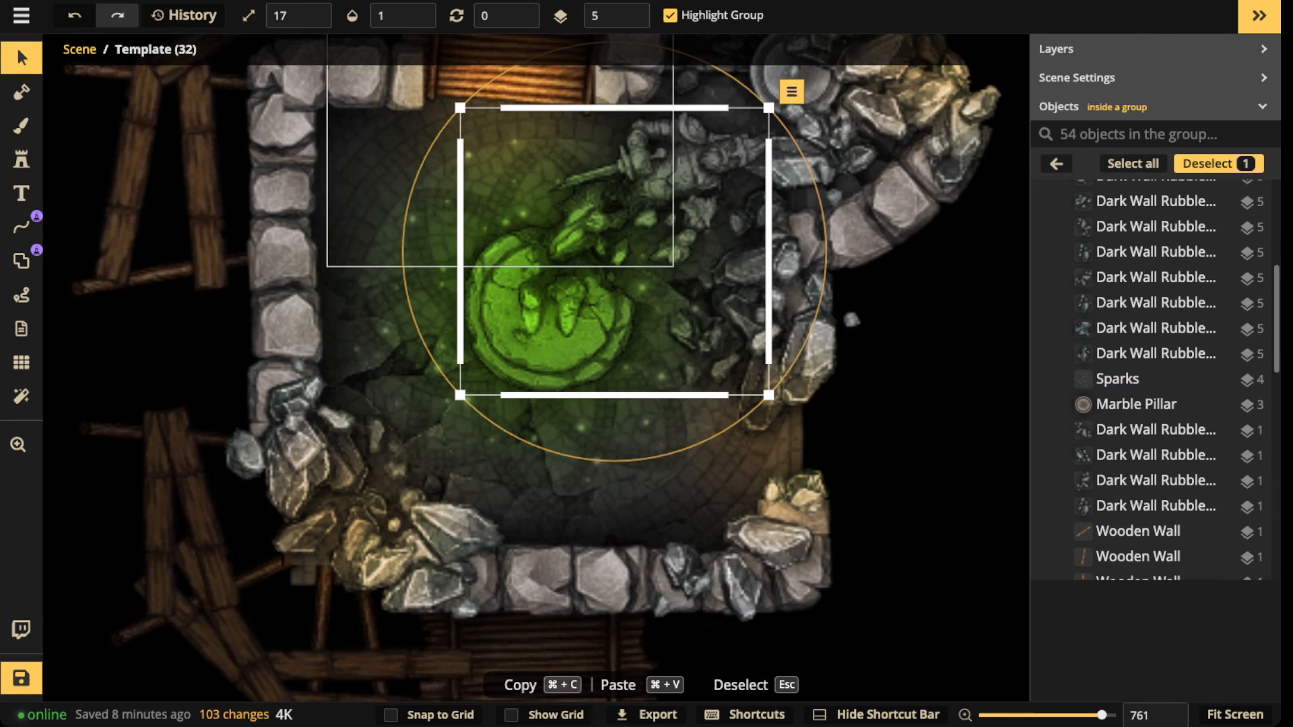
pyautogui.click(629, 21)
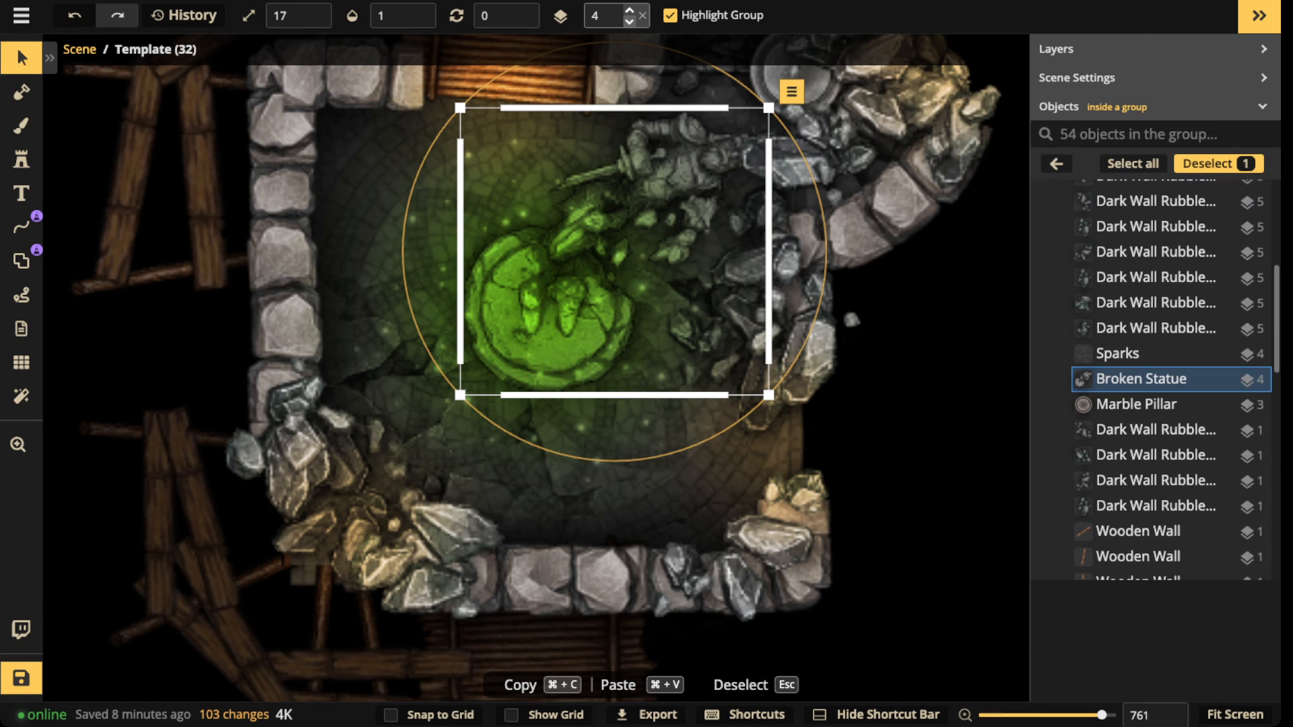
pyautogui.press('Escape')
# Step: Nudge the wall rubble beside the statue's fallen head slightly southeast, and exit the tower level's group
pyautogui.click(795, 165)
pyautogui.moveTo(795, 164); pyautogui.dragTo(817, 183)
pyautogui.scroll(-2, 542, 185)
pyautogui.scroll(-8, 386, 228)
pyautogui.press('Escape')
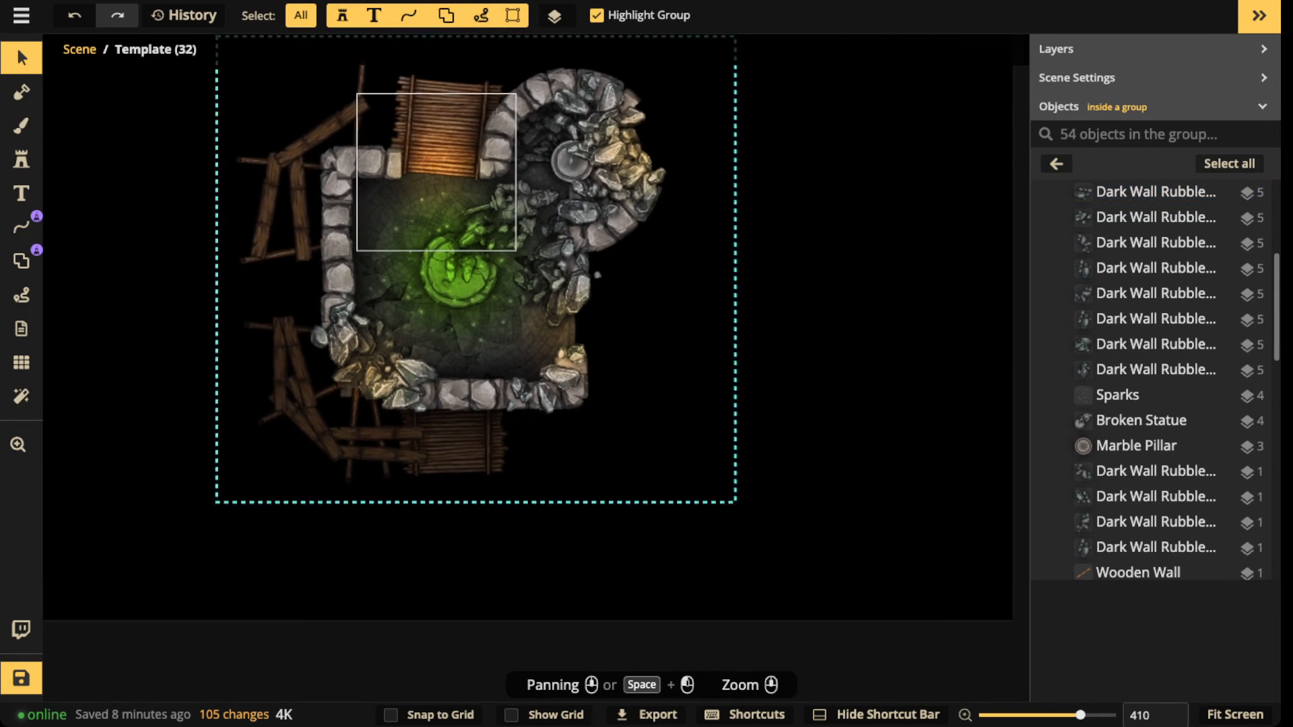
pyautogui.scroll(-4, 330, 168)
pyautogui.press('Escape')
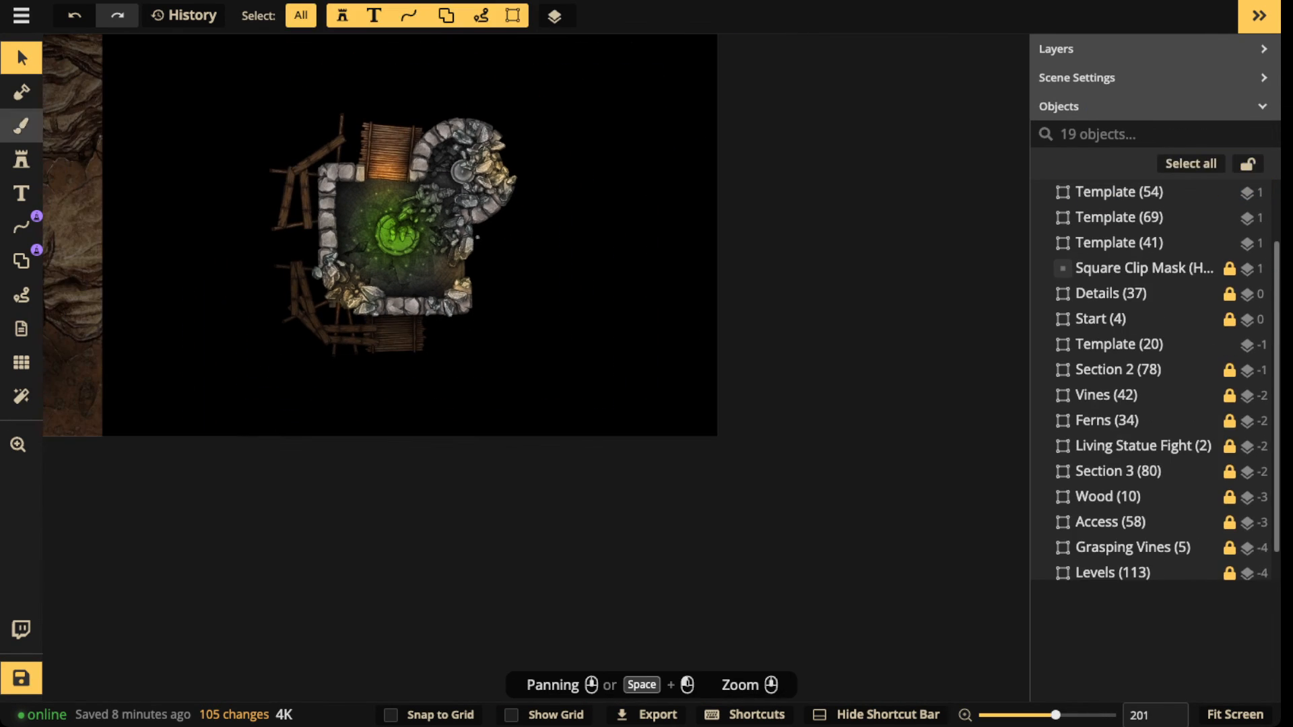
# Step: Review the three upper tower levels alongside the whole battlemap, and inspect the ground-floor tower room
pyautogui.scroll(-3, 361, 266)
pyautogui.moveTo(360, 266); pyautogui.dragTo(567, 441)
pyautogui.scroll(-4, 596, 296)
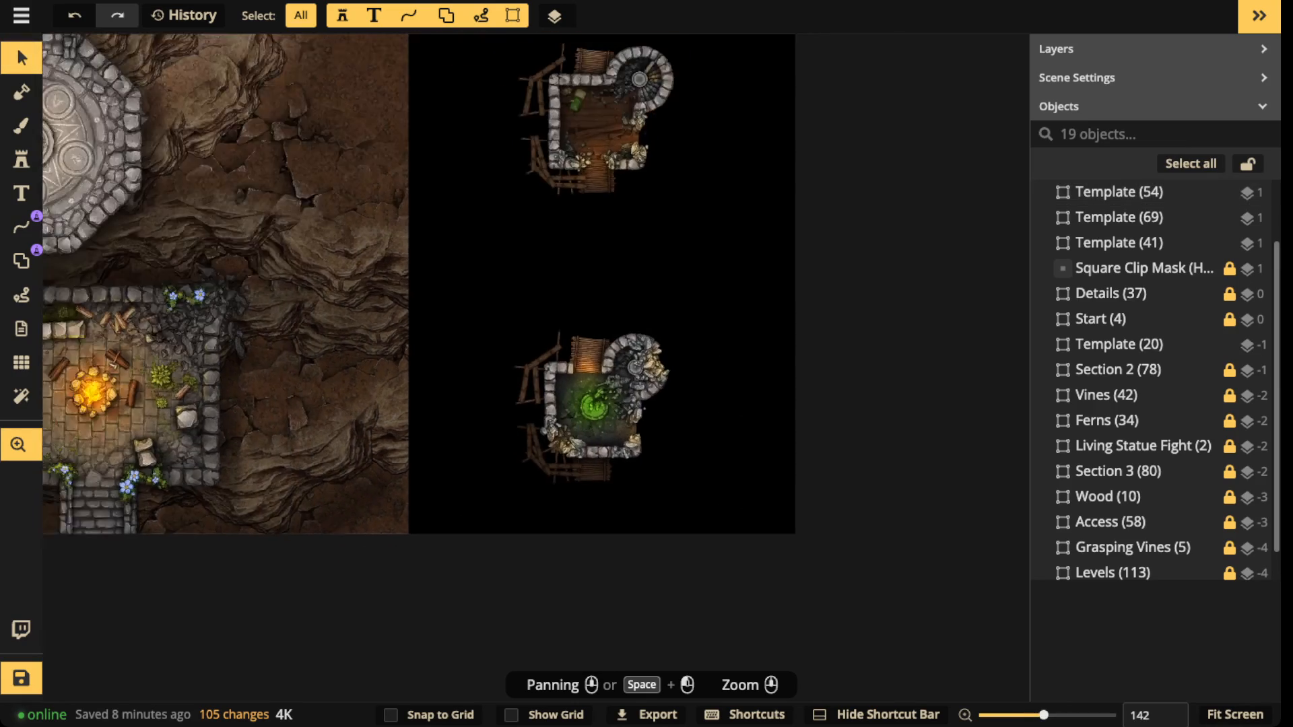
pyautogui.scroll(-4, 595, 296)
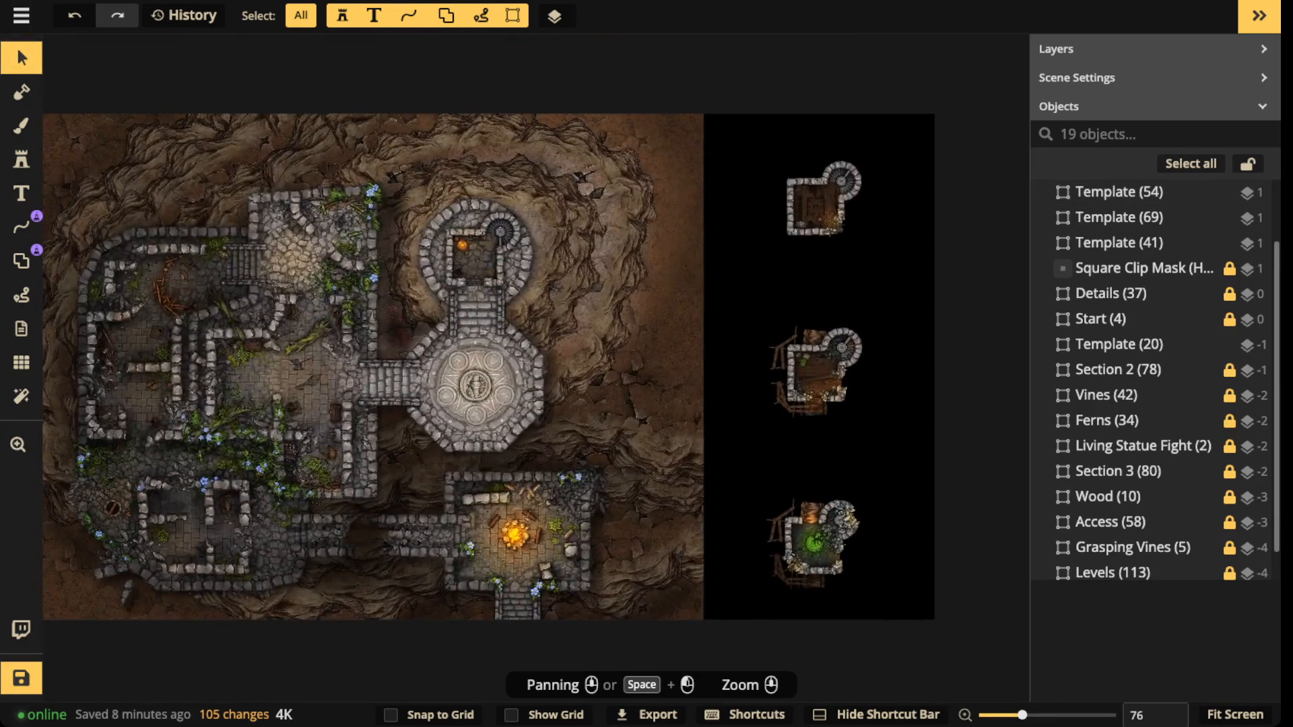
pyautogui.scroll(5, 462, 275)
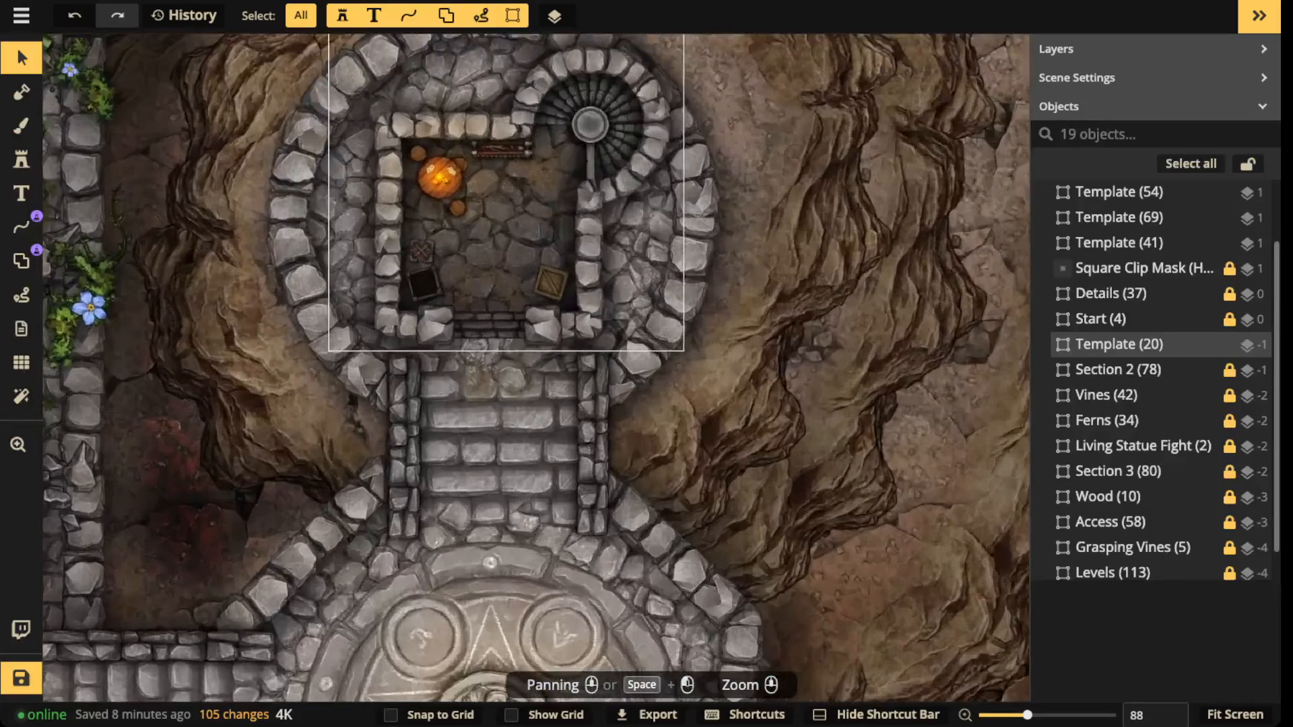
pyautogui.scroll(5, 498, 270)
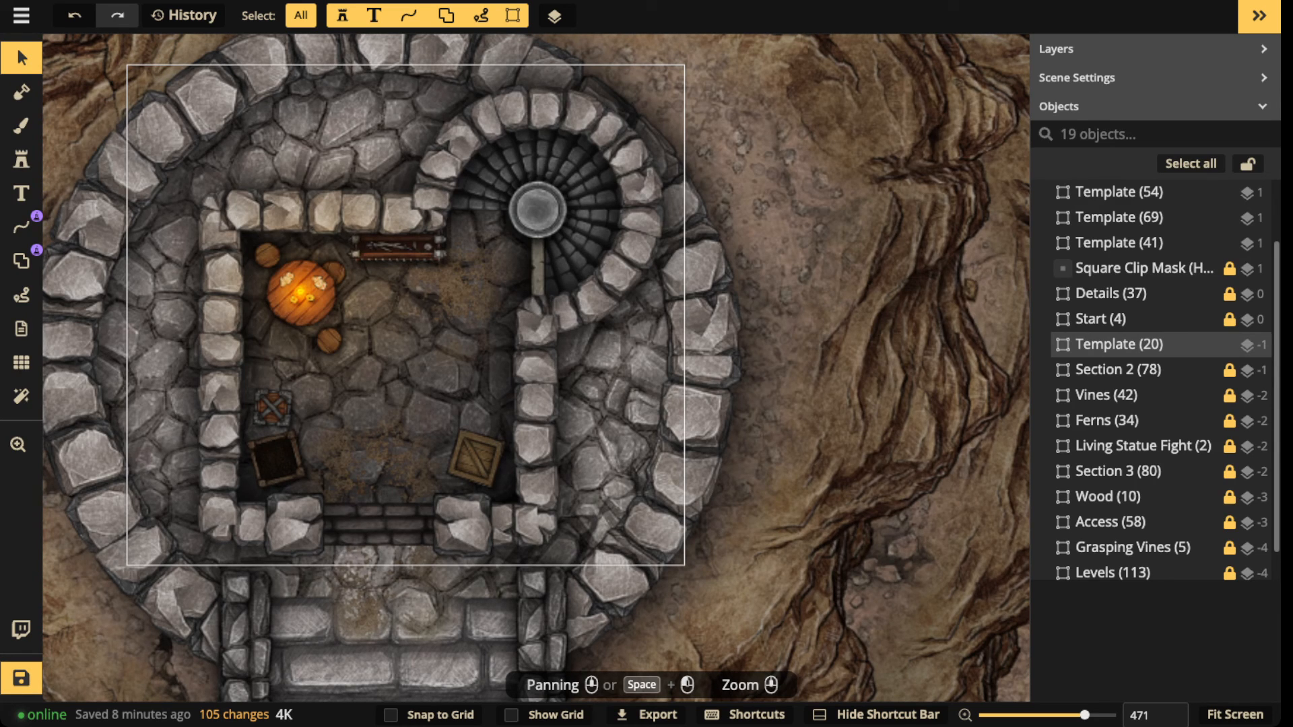
# Step: Examine the trapdoor level and the wooden-floored level with the bedroll, checking their stairs, rubble and broken walls
pyautogui.moveTo(677, 202); pyautogui.dragTo(47, 464)
pyautogui.moveTo(606, 269); pyautogui.dragTo(988, 296)
pyautogui.moveTo(875, 222); pyautogui.dragTo(101, 573)
pyautogui.moveTo(775, 654); pyautogui.dragTo(417, 269)
pyautogui.moveTo(512, 438); pyautogui.dragTo(430, 307)
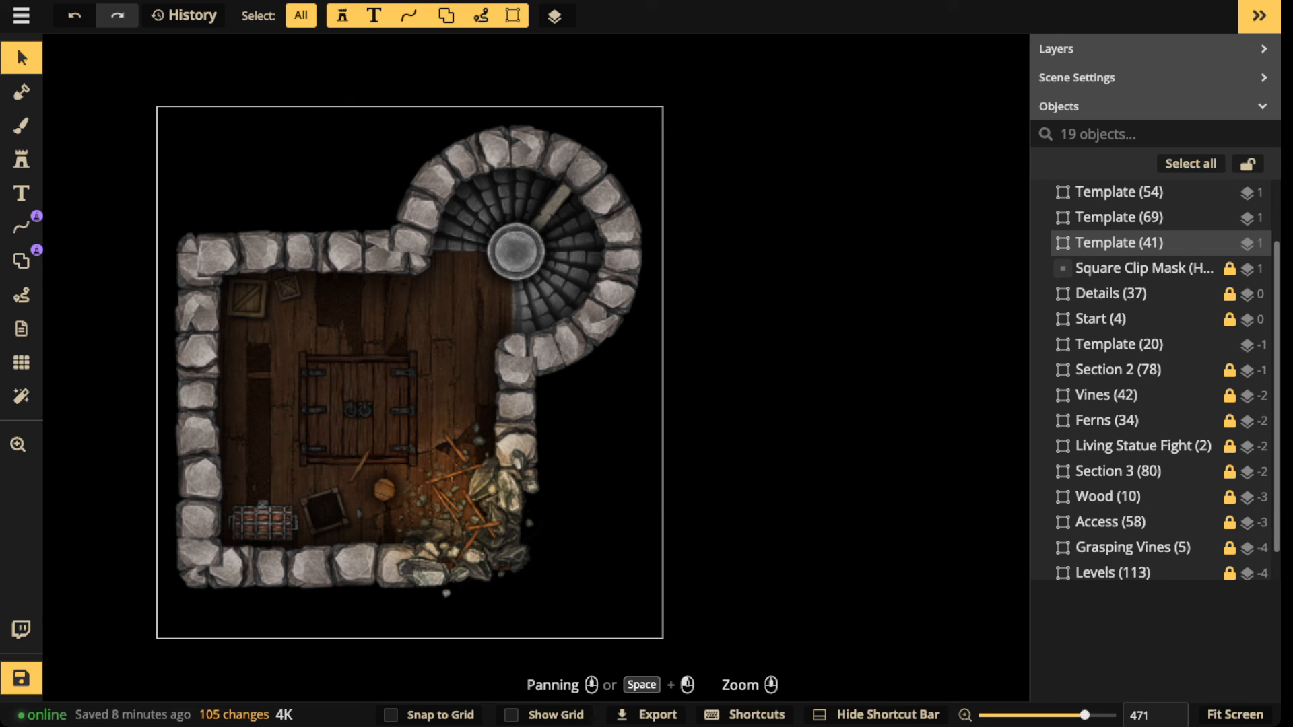
pyautogui.scroll(-4, 359, 385)
pyautogui.moveTo(359, 385); pyautogui.dragTo(397, 118)
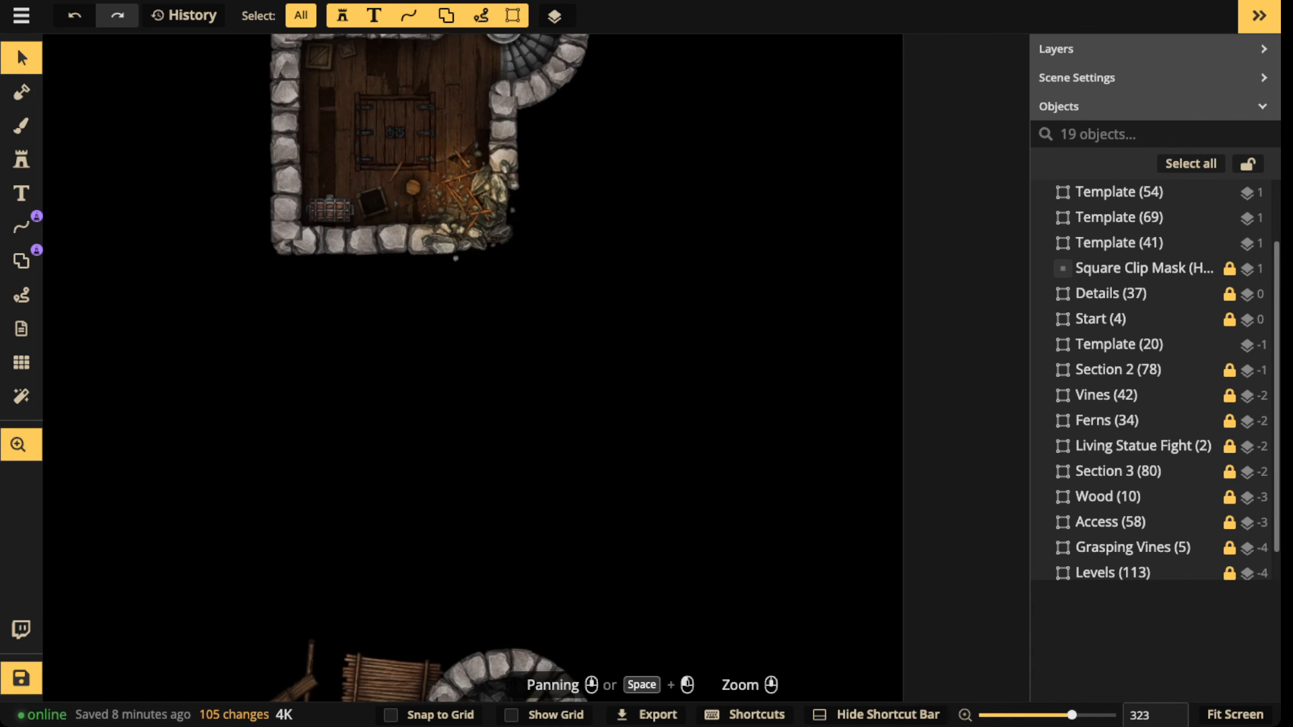
pyautogui.moveTo(377, 538); pyautogui.dragTo(401, 158)
pyautogui.moveTo(397, 404); pyautogui.dragTo(388, 508)
pyautogui.scroll(9, 424, 312)
pyautogui.scroll(-5, 451, 364)
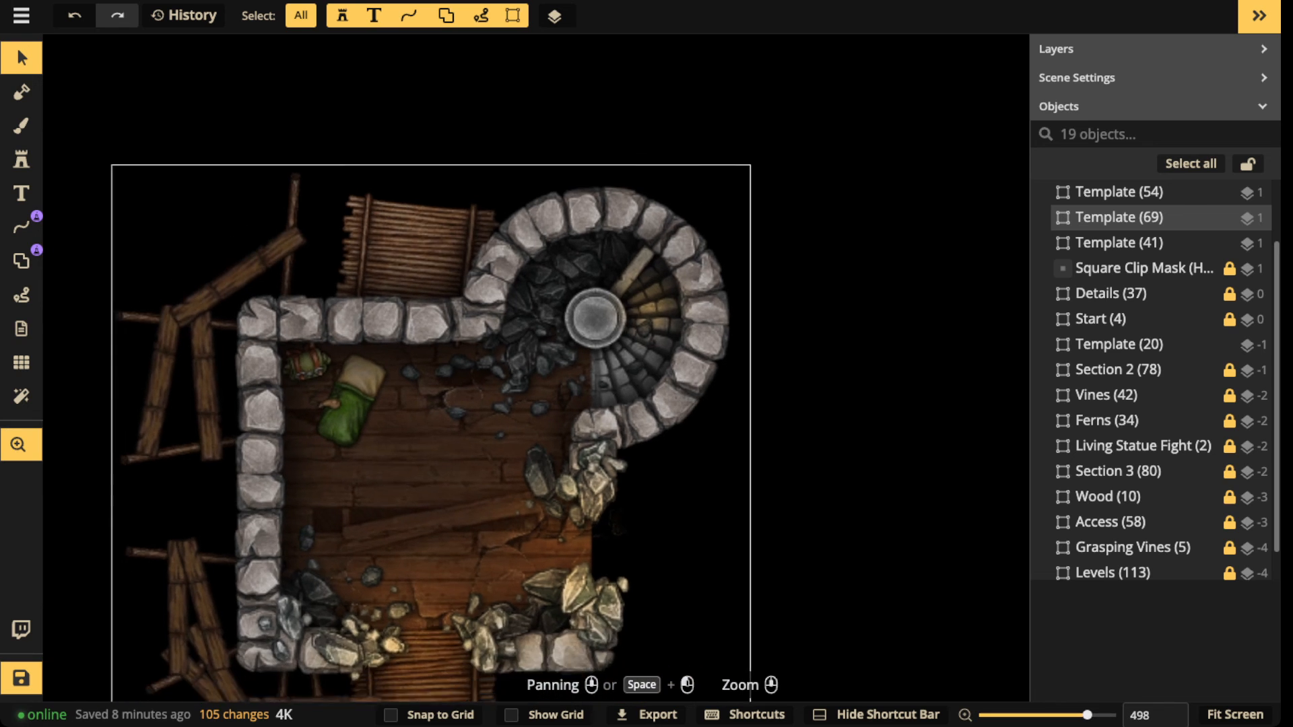
pyautogui.moveTo(451, 364); pyautogui.dragTo(504, 190)
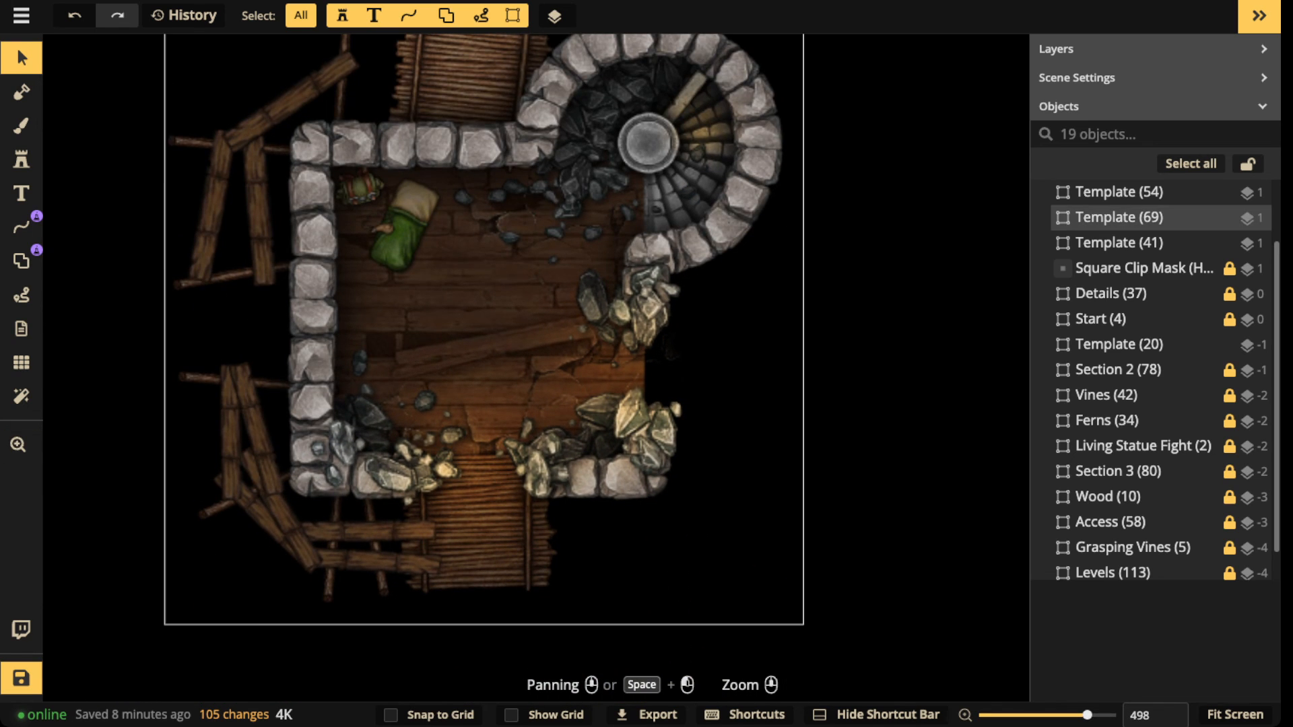
# Step: Compare the ground-floor tower room on the main map with the trapdoor level and the level below it
pyautogui.scroll(-8, 431, 393)
pyautogui.scroll(6, 431, 387)
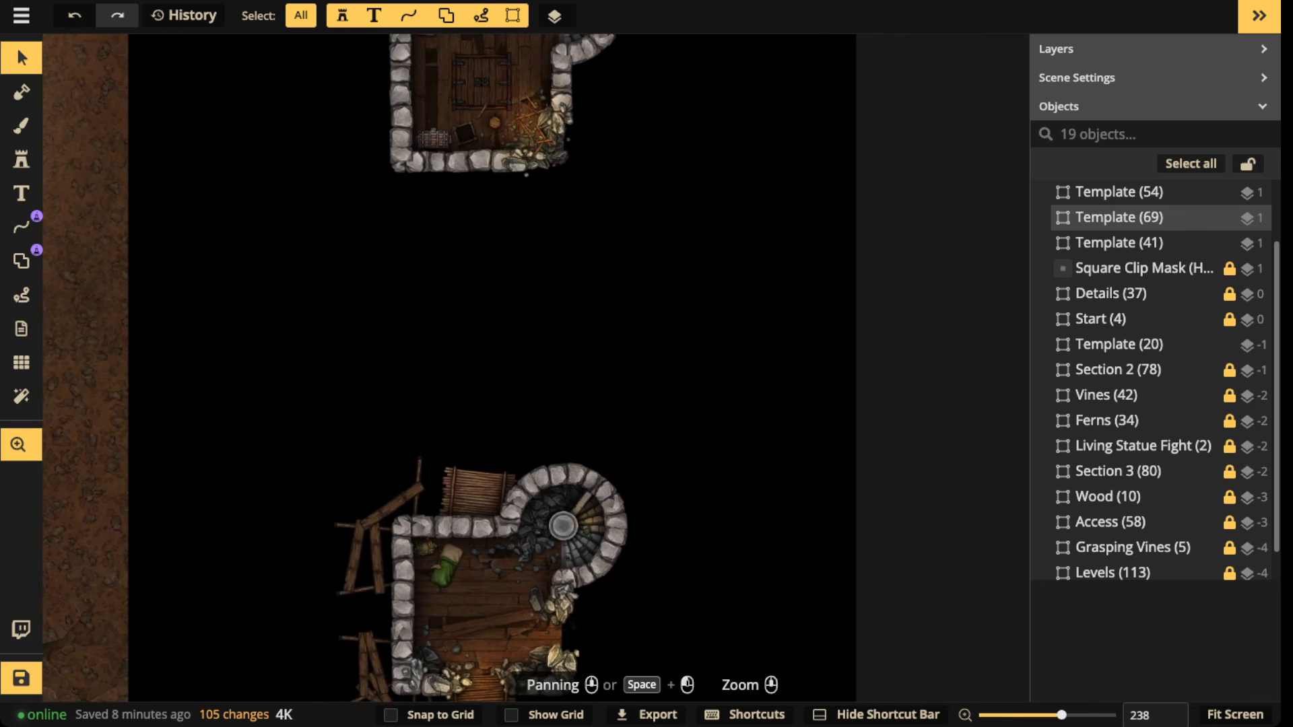
pyautogui.moveTo(446, 309); pyautogui.dragTo(666, 399)
pyautogui.scroll(-1, 666, 399)
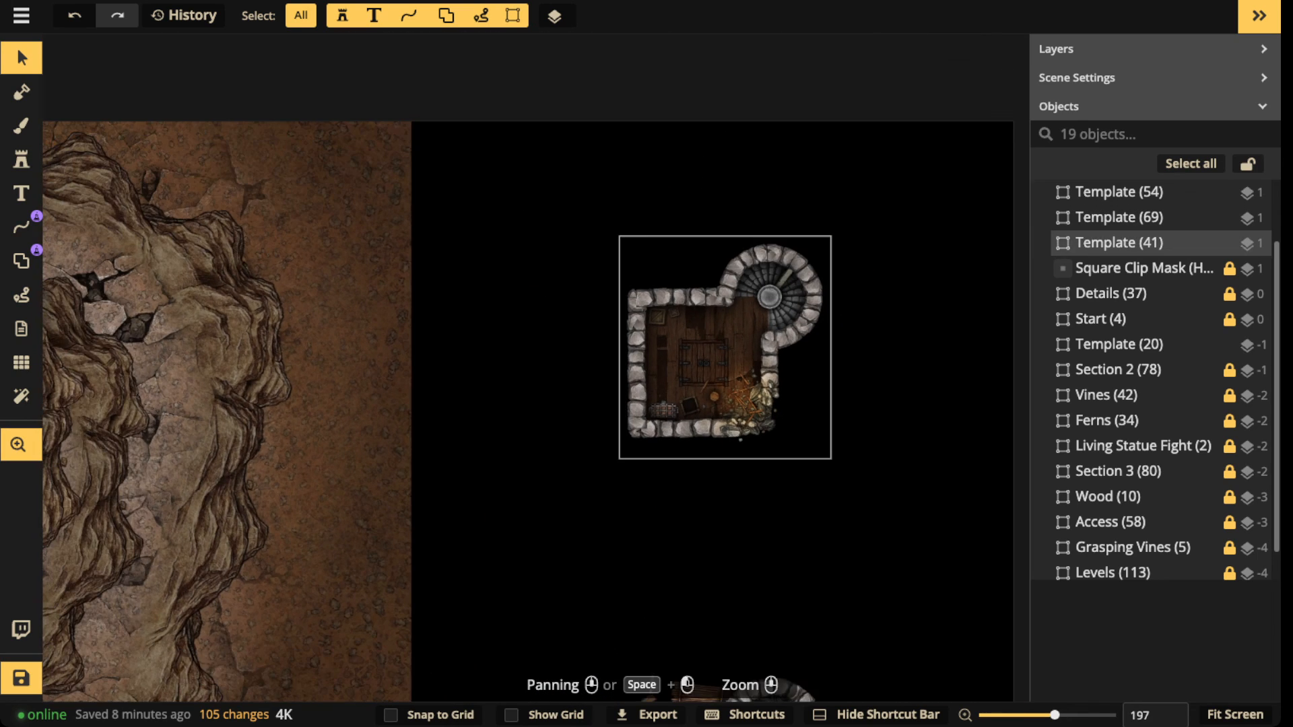
pyautogui.moveTo(202, 482); pyautogui.dragTo(761, 434)
pyautogui.scroll(5, 369, 444)
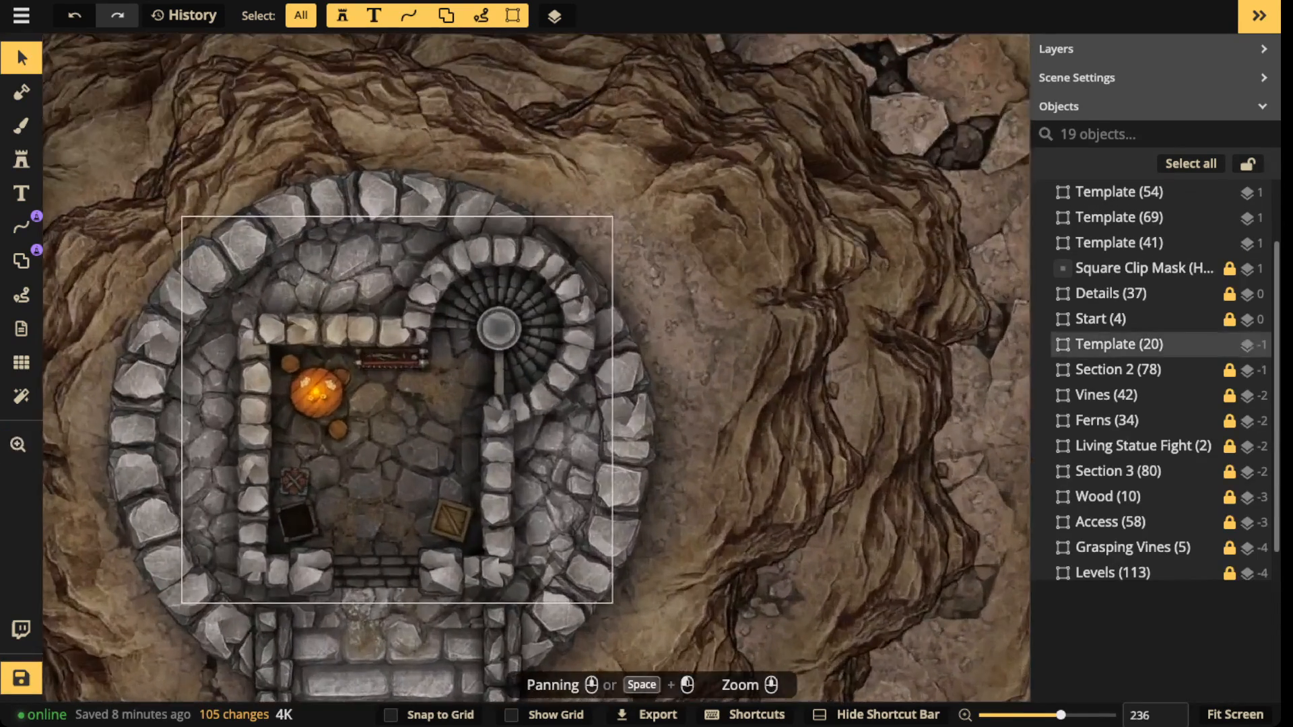
pyautogui.scroll(-6, 382, 436)
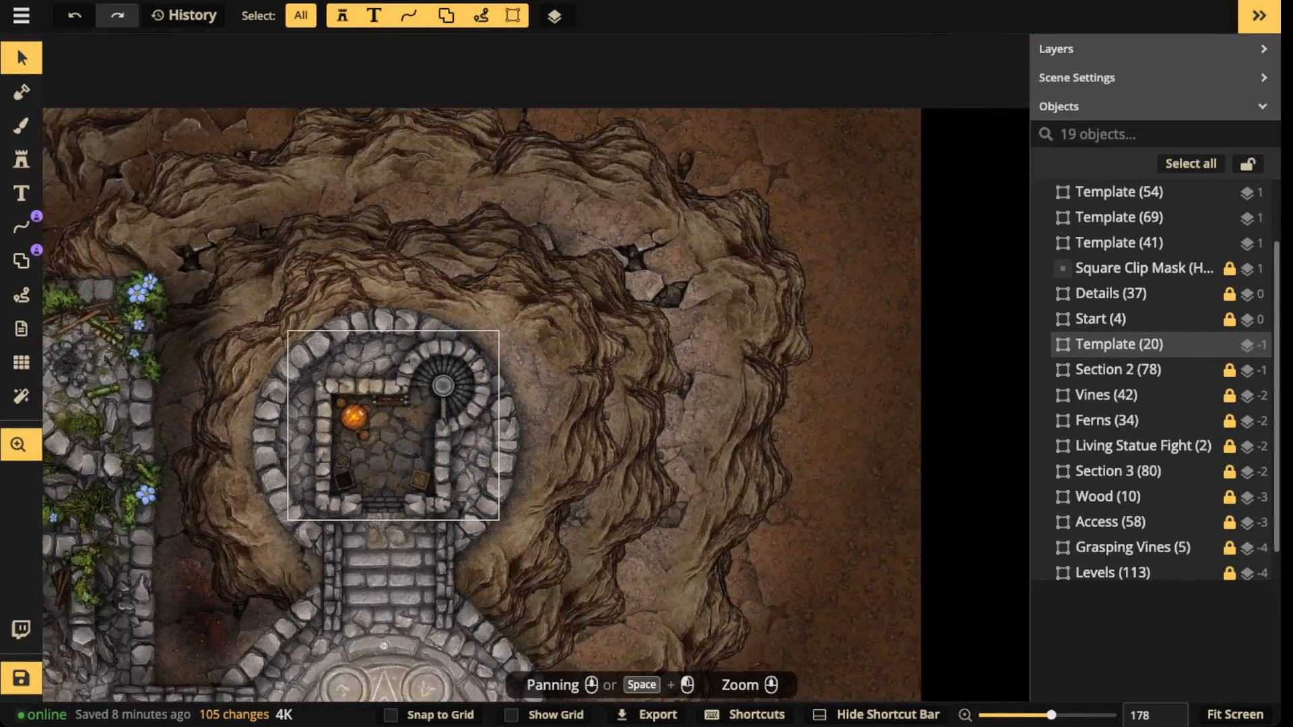
pyautogui.moveTo(381, 435); pyautogui.dragTo(127, 461)
pyautogui.moveTo(905, 347); pyautogui.dragTo(1019, 363)
pyautogui.moveTo(310, 441); pyautogui.dragTo(113, 460)
pyautogui.moveTo(873, 354); pyautogui.dragTo(426, 186)
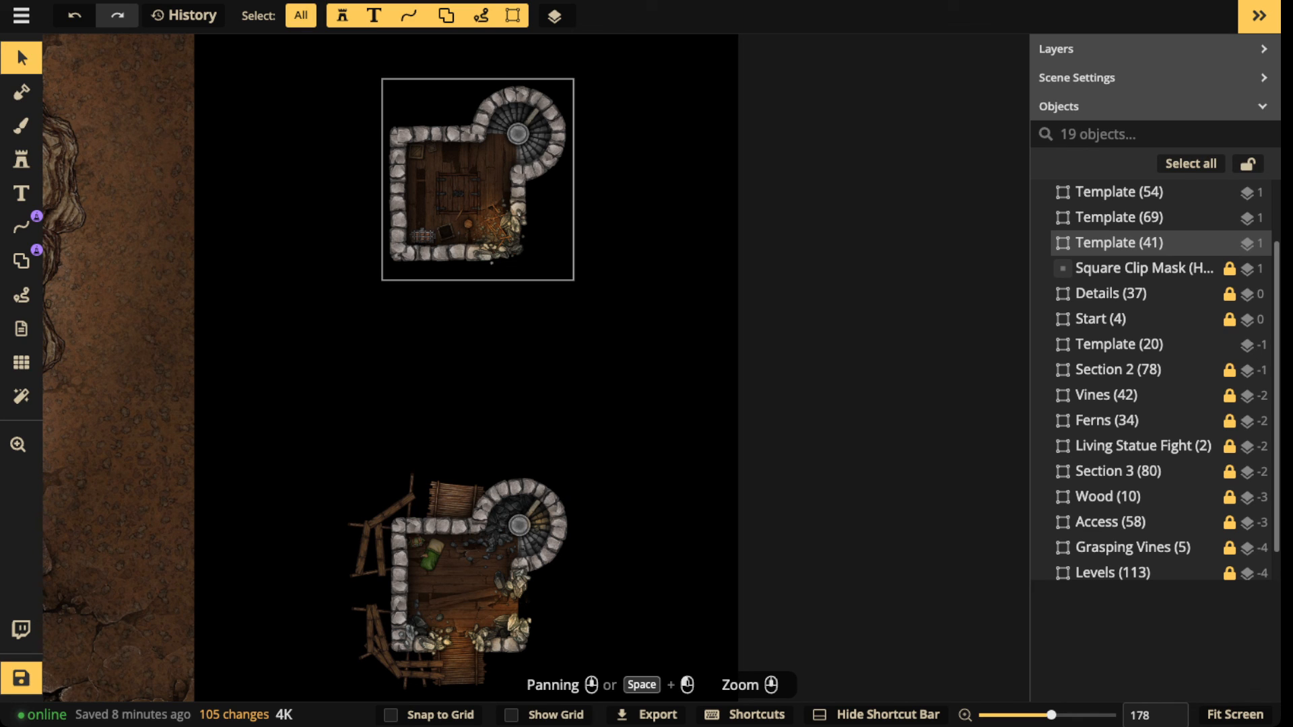
# Step: Inspect the wooden-floored level with the bedroll, including its scaffolding, broken wall gaps and collapsed spiral stair
pyautogui.scroll(6, 461, 220)
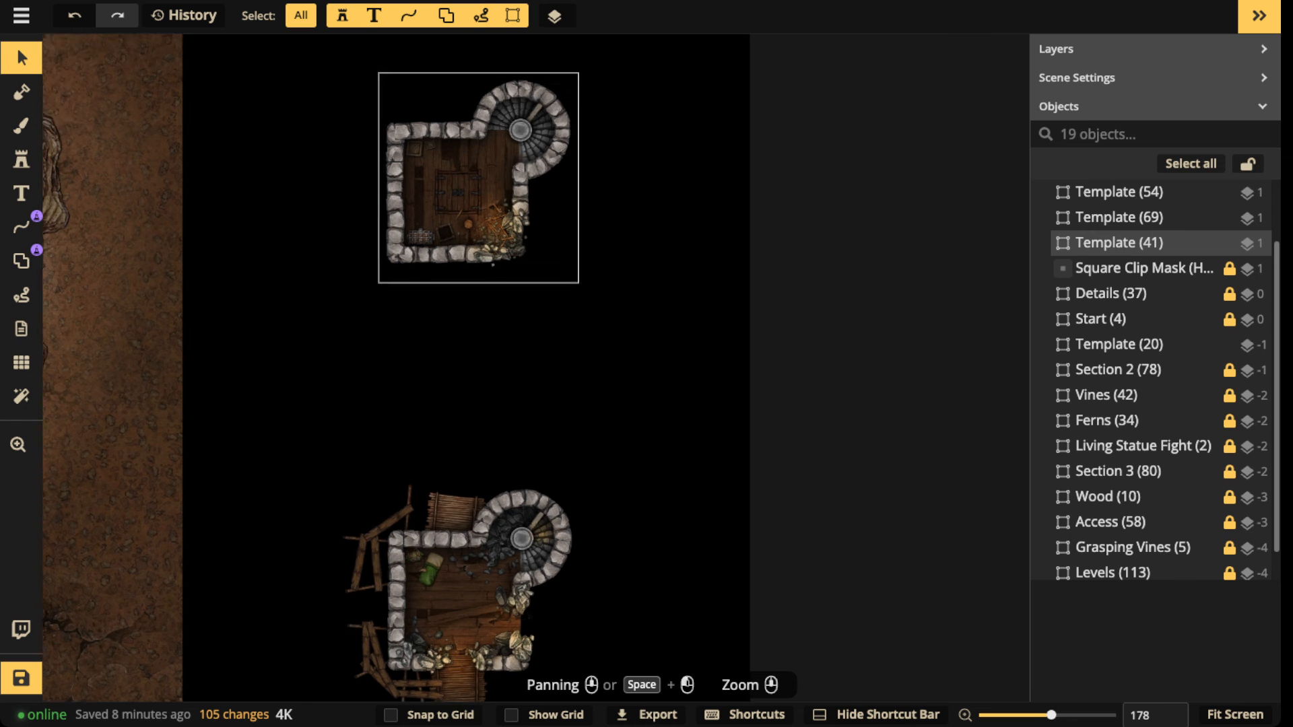
pyautogui.moveTo(461, 220); pyautogui.dragTo(465, 55)
pyautogui.moveTo(468, 471); pyautogui.dragTo(462, 208)
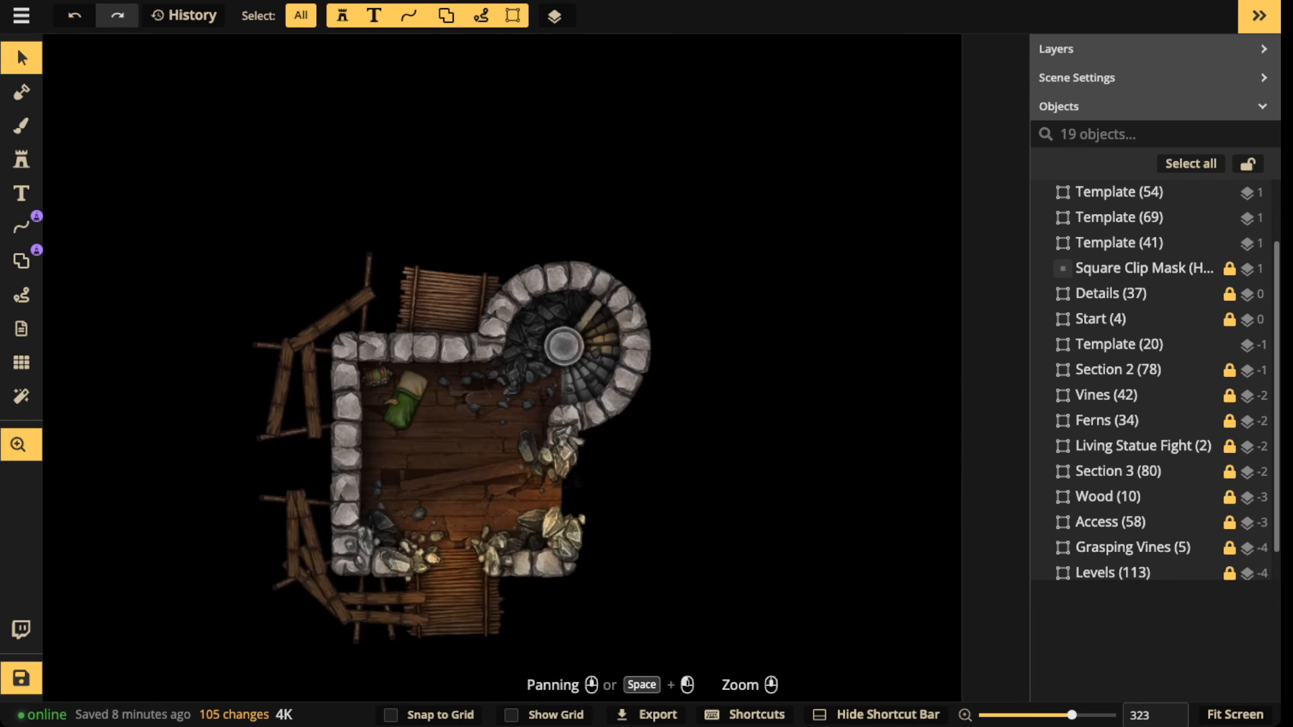
pyautogui.moveTo(462, 442); pyautogui.dragTo(466, 280)
pyautogui.scroll(5, 467, 280)
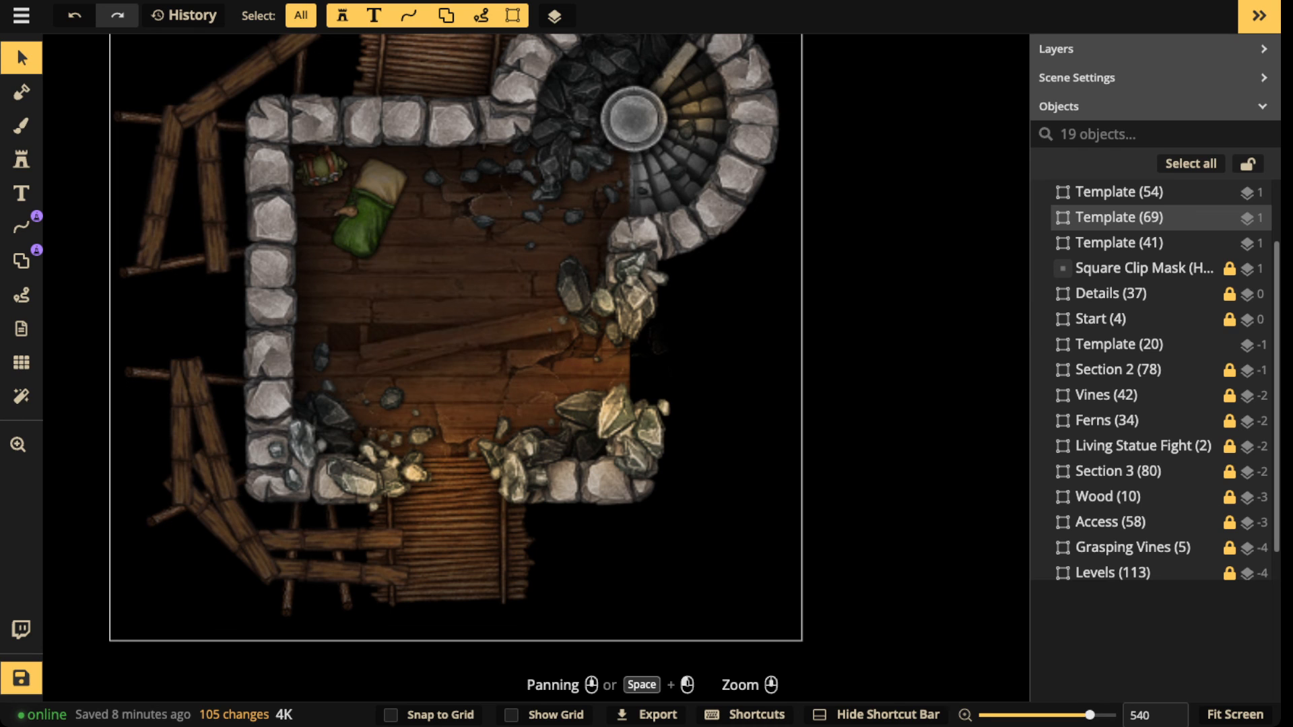
pyautogui.moveTo(466, 280); pyautogui.dragTo(448, 389)
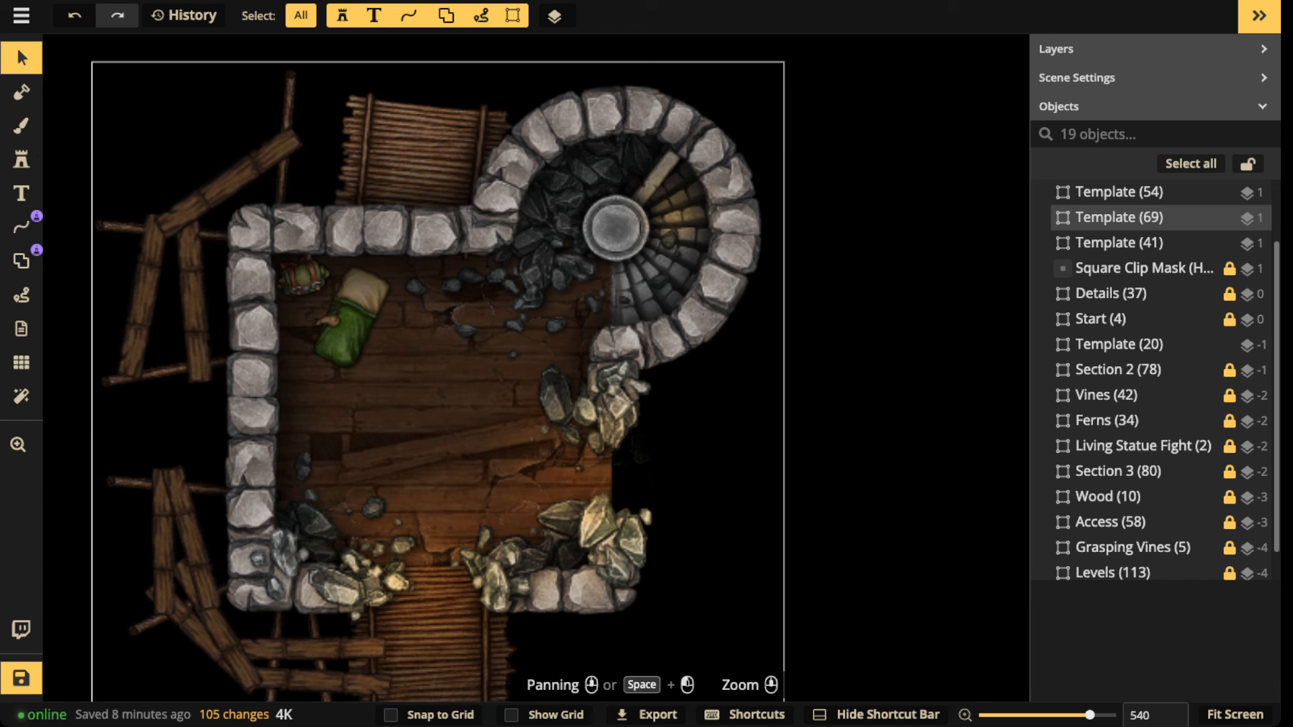
pyautogui.moveTo(374, 509); pyautogui.dragTo(388, 312)
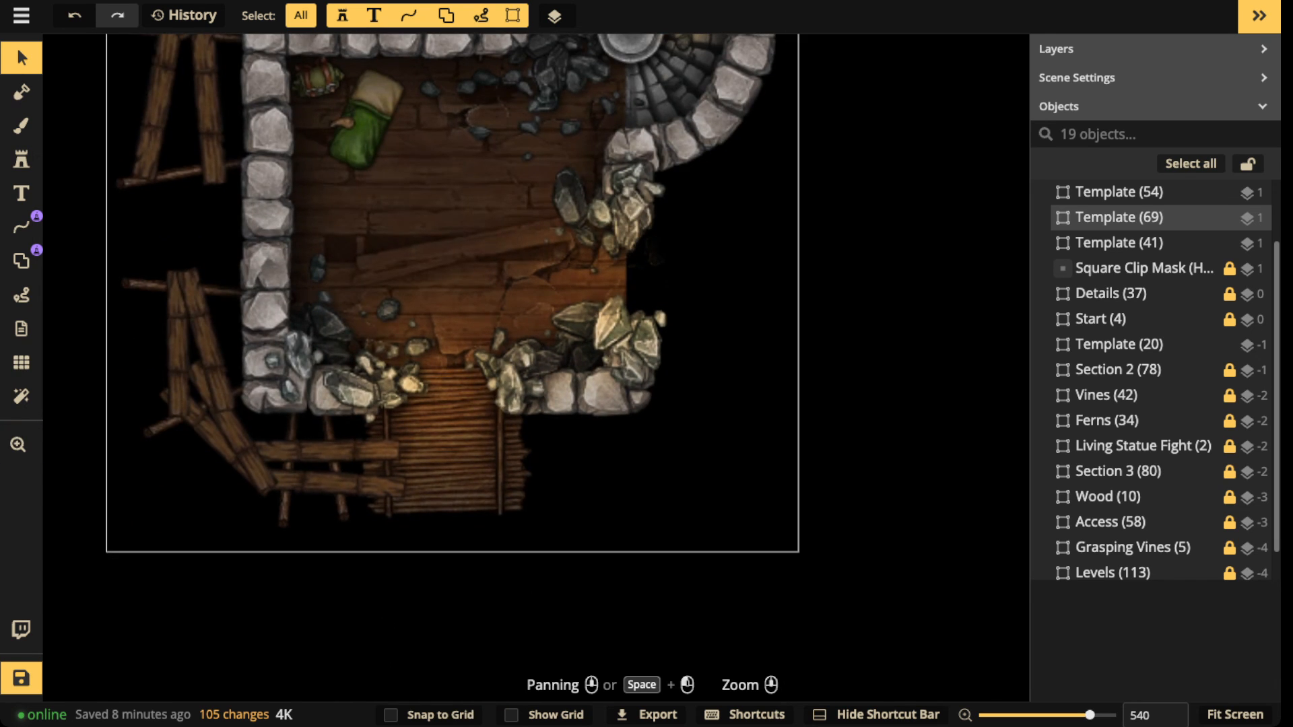
pyautogui.moveTo(420, 440); pyautogui.dragTo(797, 707)
pyautogui.scroll(5, 474, 345)
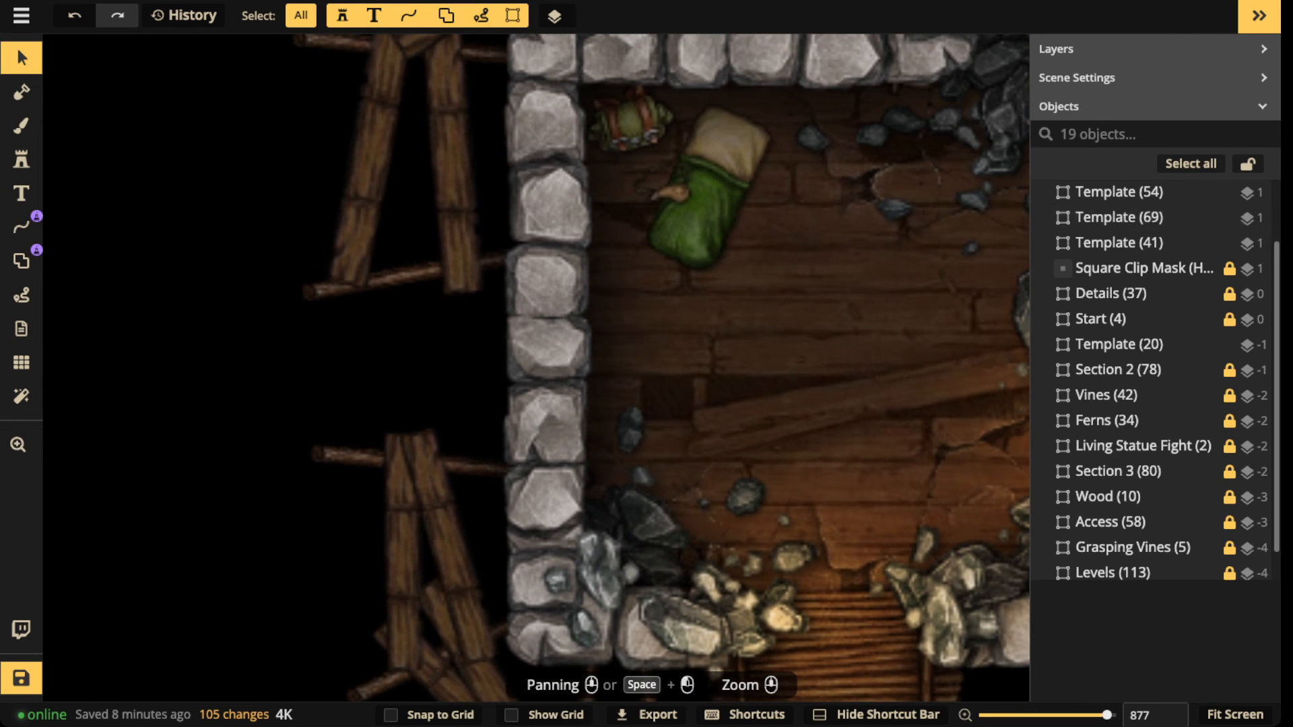
pyautogui.moveTo(680, 256); pyautogui.dragTo(652, 556)
pyautogui.moveTo(741, 377); pyautogui.dragTo(448, 407)
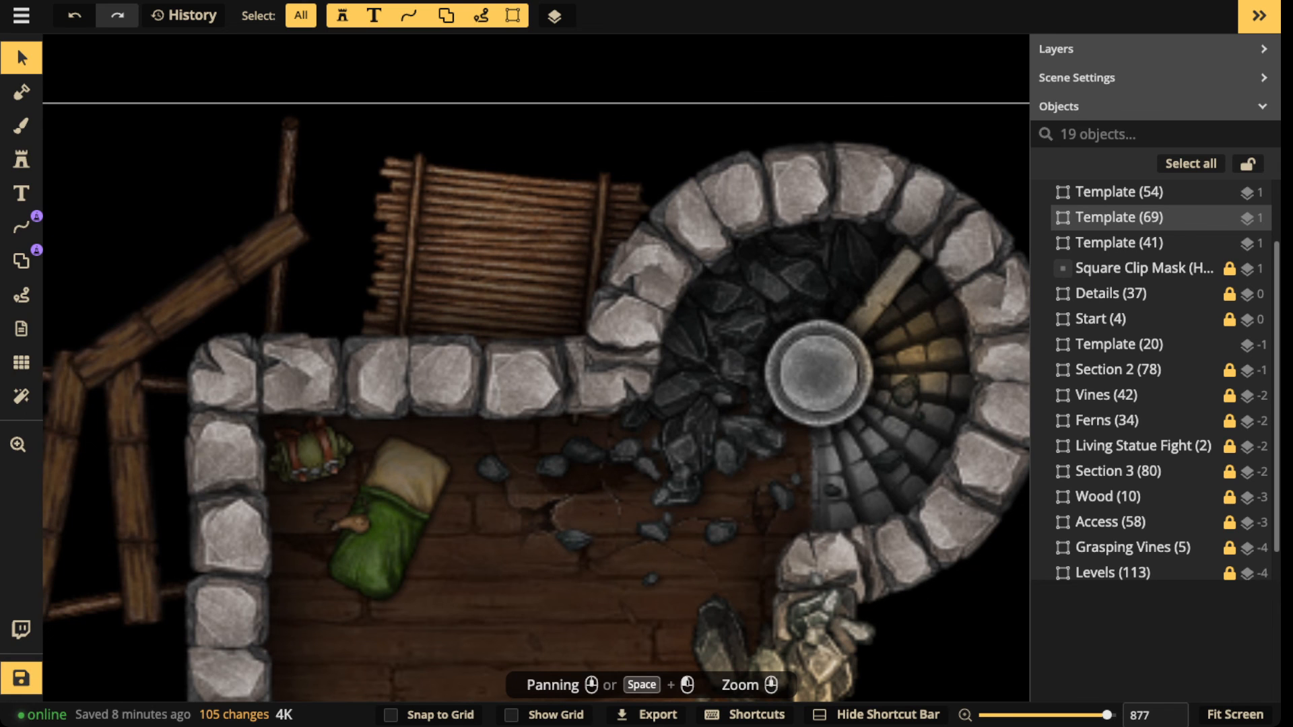
# Step: Examine the level with the green-glowing broken statue, checking its rubble, damaged walls and wooden platforms
pyautogui.scroll(2, 515, 290)
pyautogui.moveTo(532, 471); pyautogui.dragTo(485, 98)
pyautogui.moveTo(499, 640); pyautogui.dragTo(499, 61)
pyautogui.moveTo(498, 539); pyautogui.dragTo(499, 202)
pyautogui.moveTo(498, 606); pyautogui.dragTo(505, 169)
pyautogui.scroll(-2, 505, 337)
pyautogui.moveTo(505, 404); pyautogui.dragTo(532, 240)
pyautogui.moveTo(512, 471); pyautogui.dragTo(552, 263)
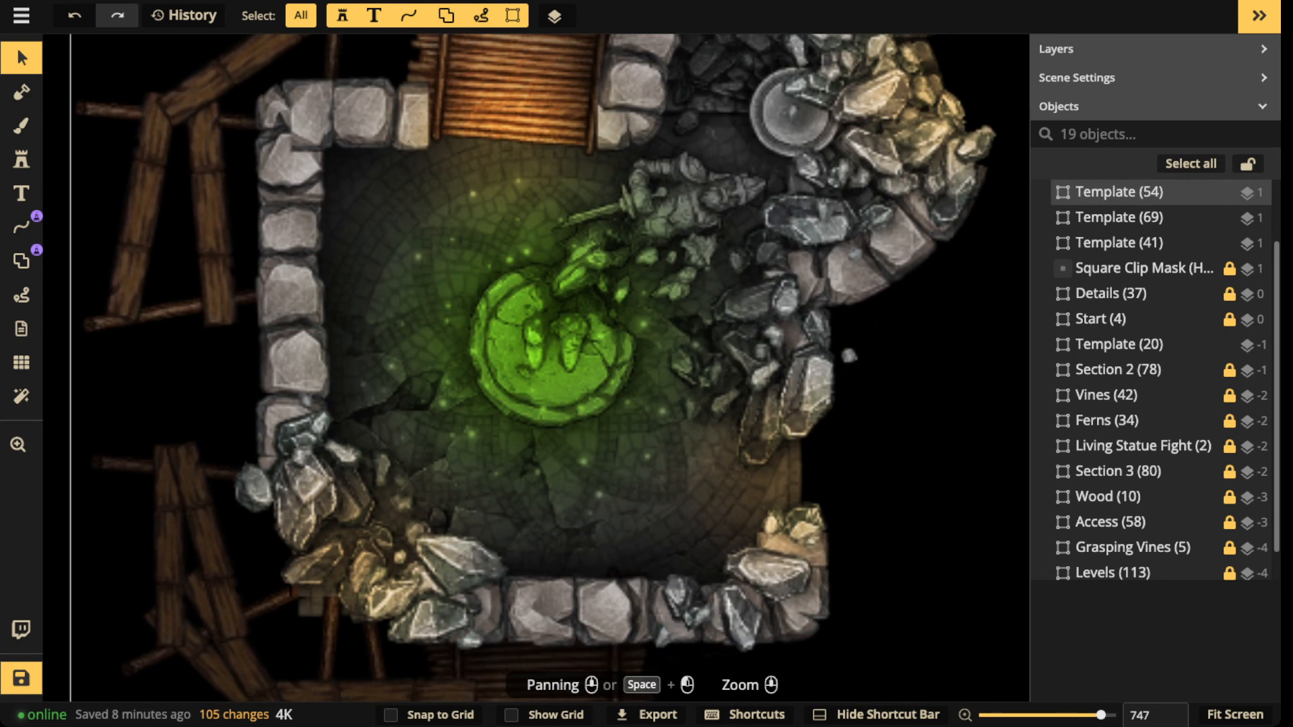
pyautogui.scroll(-4, 457, 424)
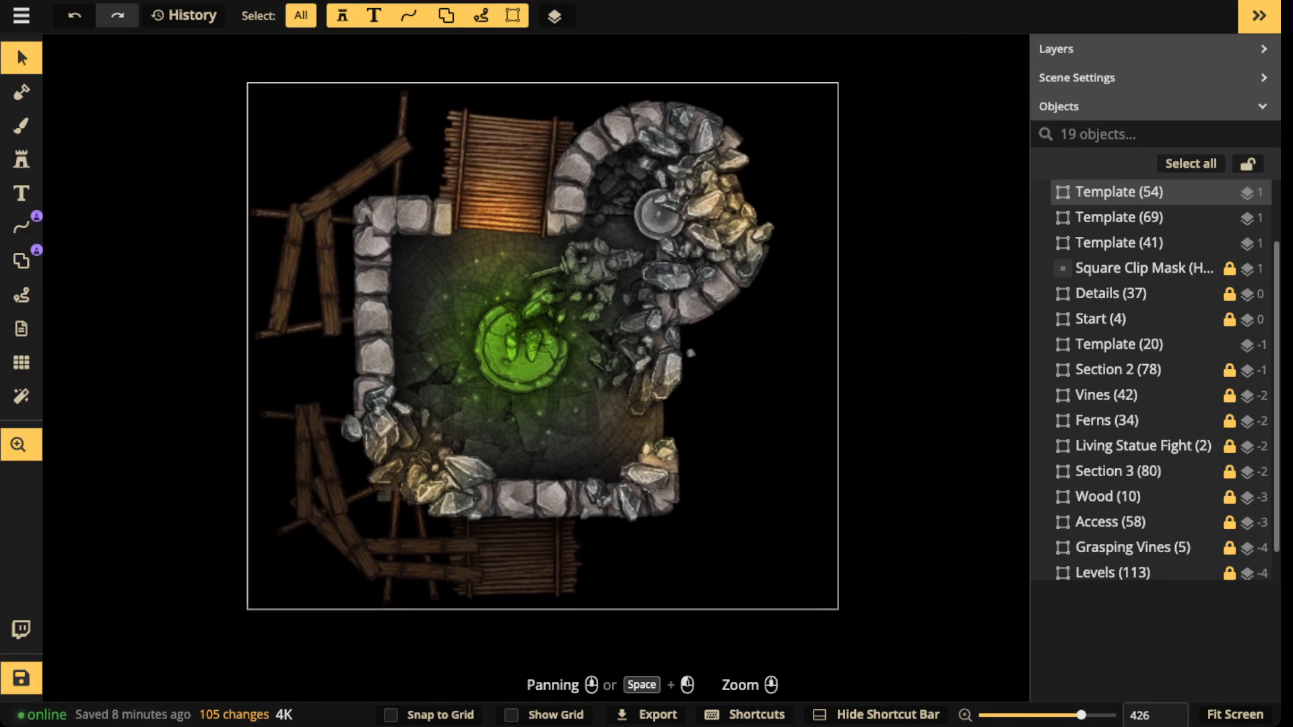
pyautogui.moveTo(511, 431); pyautogui.dragTo(531, 366)
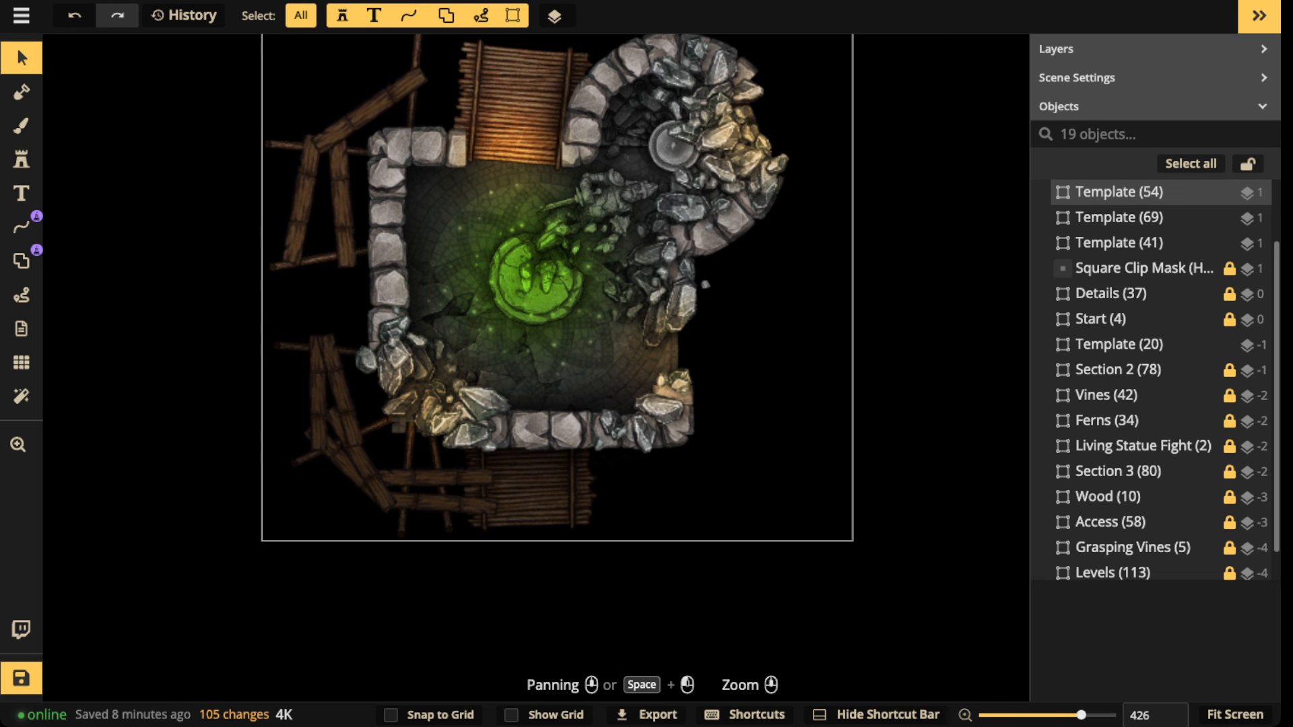
# Step: Compare the bedroll level's wooden platforms and scaffolding with those of the glowing statue level
pyautogui.moveTo(538, 236); pyautogui.dragTo(521, 539)
pyautogui.moveTo(521, 168); pyautogui.dragTo(521, 664)
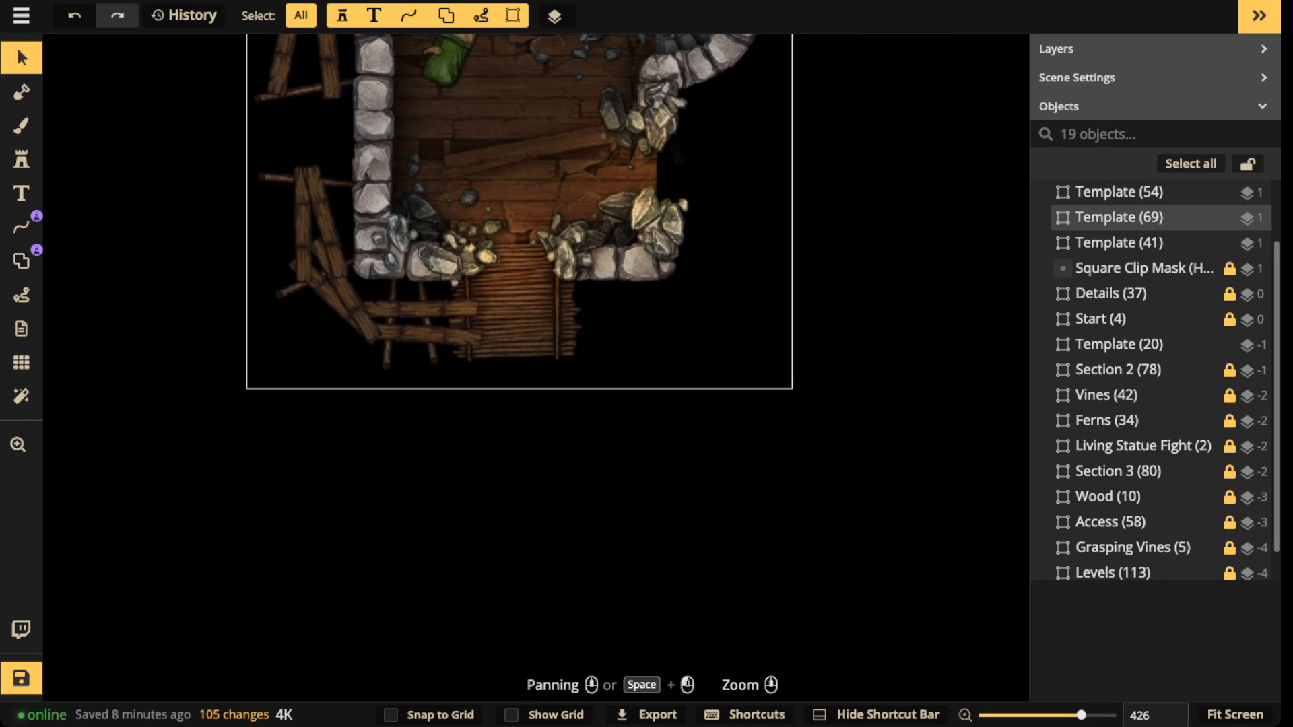
pyautogui.scroll(-5, 532, 367)
pyautogui.moveTo(532, 495); pyautogui.dragTo(532, 239)
pyautogui.scroll(-4, 532, 367)
pyautogui.moveTo(531, 437); pyautogui.dragTo(527, 365)
pyautogui.scroll(4, 527, 366)
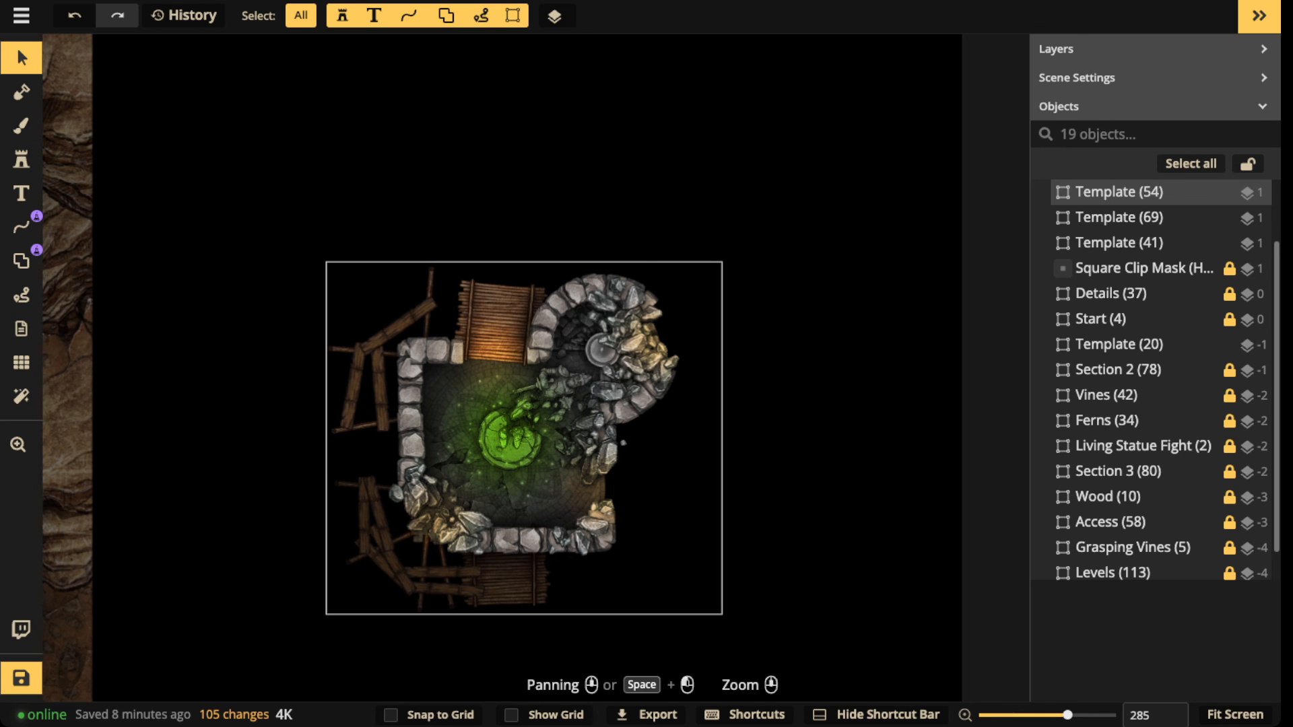
# Step: Clear the selection and save the battlemap with all its tower levels
pyautogui.press('Escape')
pyautogui.scroll(-10, 269, 266)
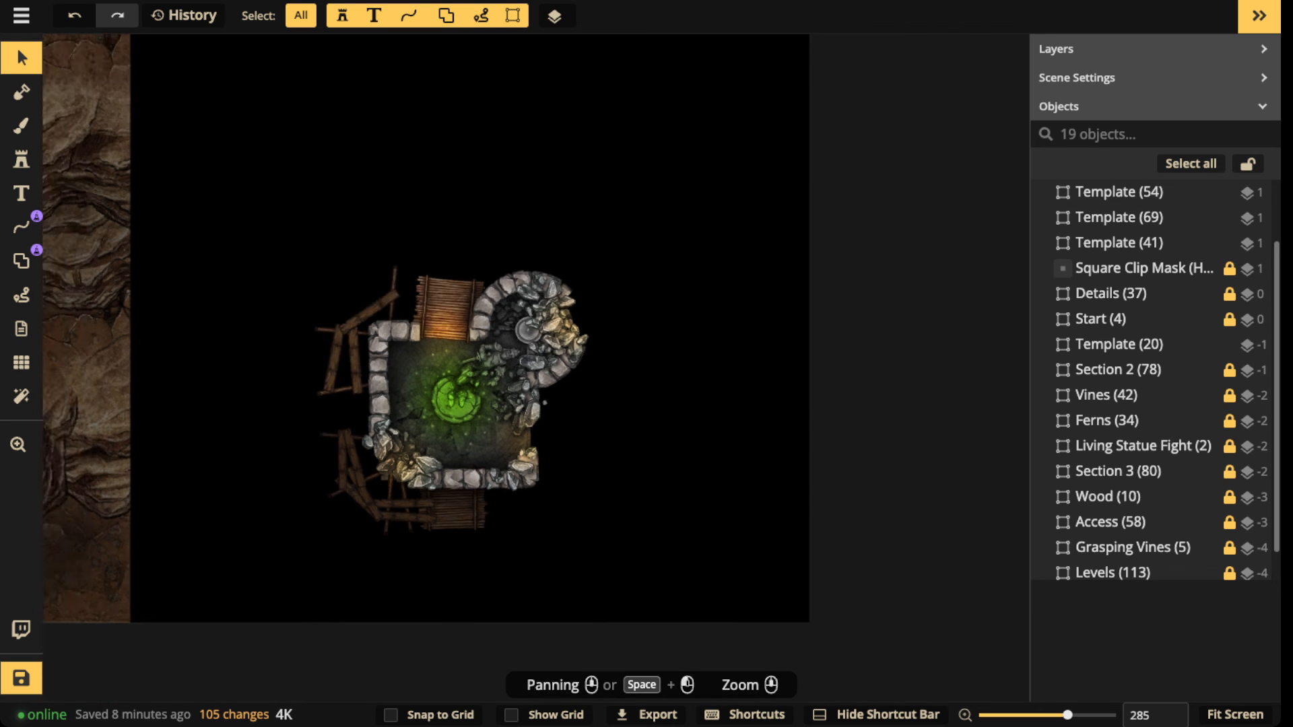
pyautogui.scroll(-5, 269, 266)
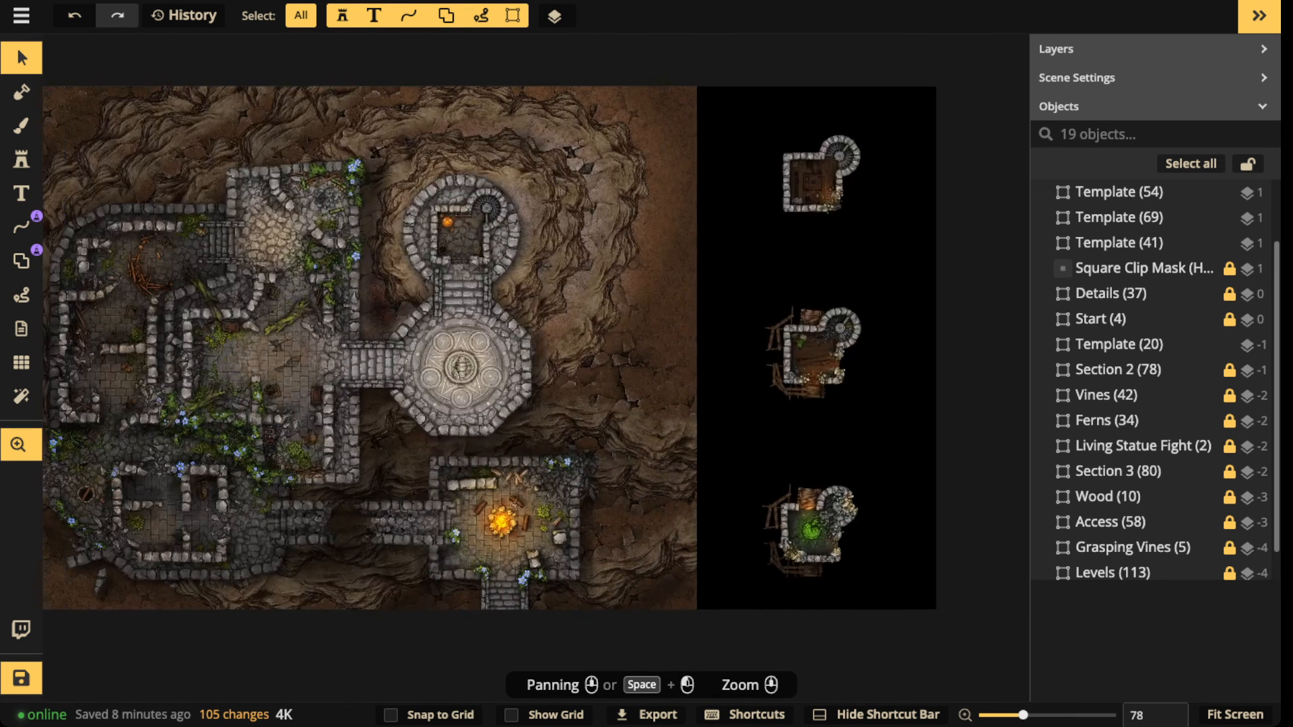
pyautogui.moveTo(460, 371); pyautogui.dragTo(538, 374)
pyautogui.scroll(-1, 556, 377)
pyautogui.click(20, 678)
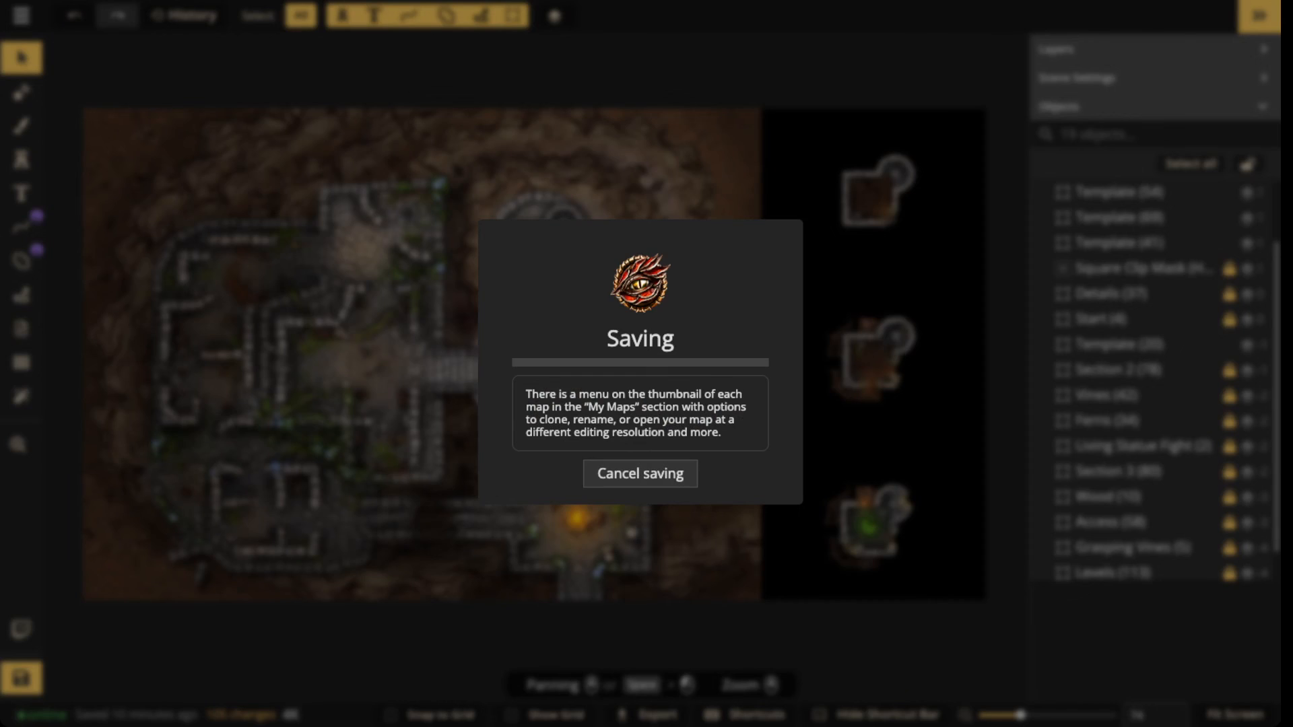